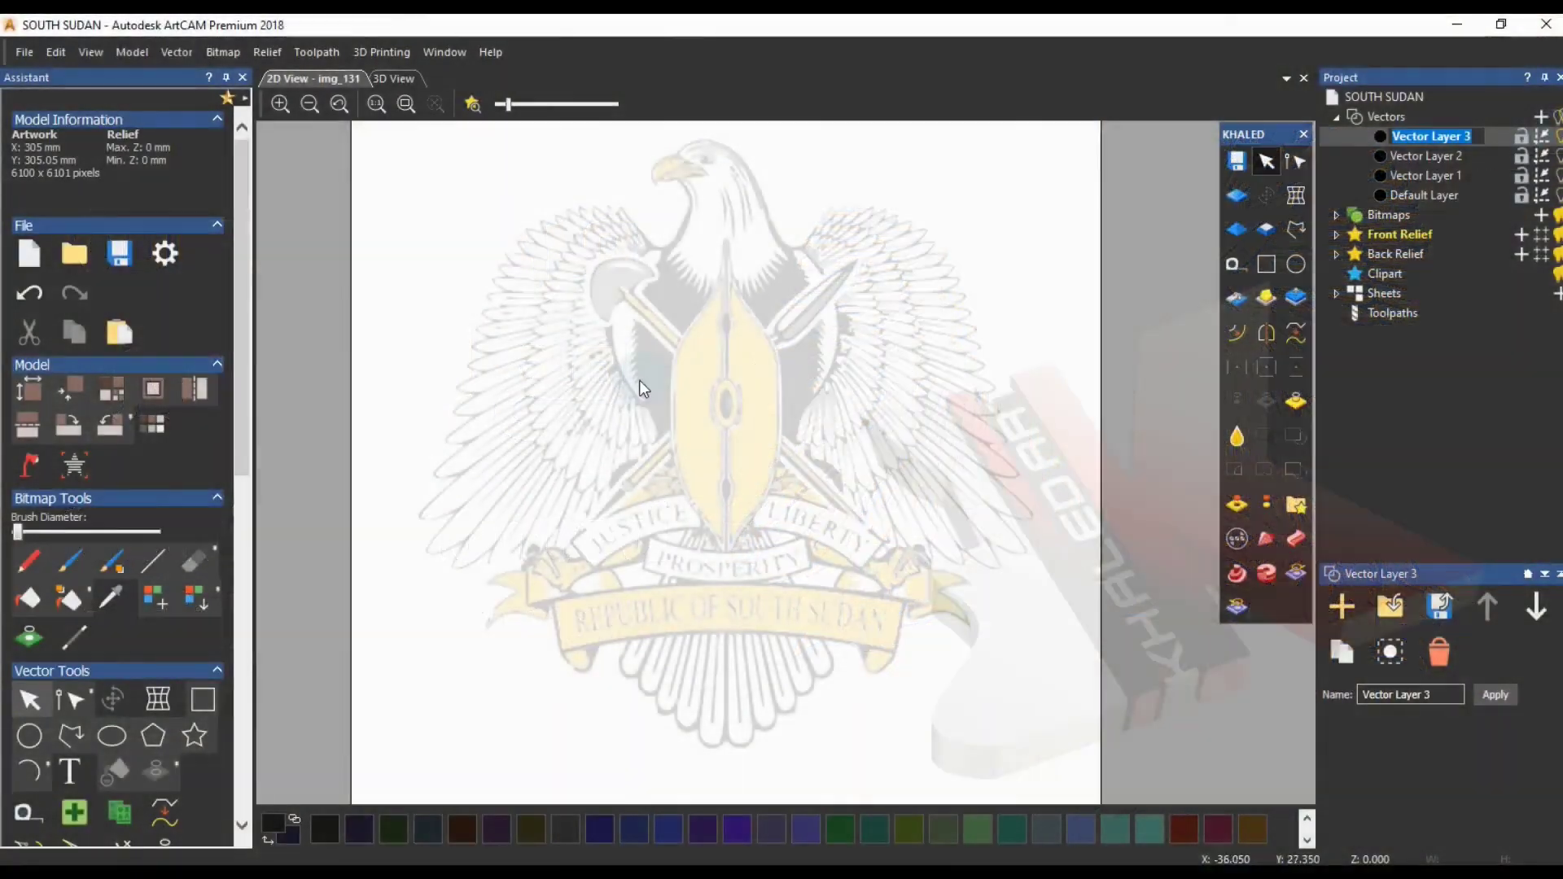
- Adjust the bitmap contrast so the eagle emblem shows more strongly as a tracing reference
drag(510, 106, 591, 106)
scroll(707, 628, up, 4)
middle_drag(729, 601, 752, 566)
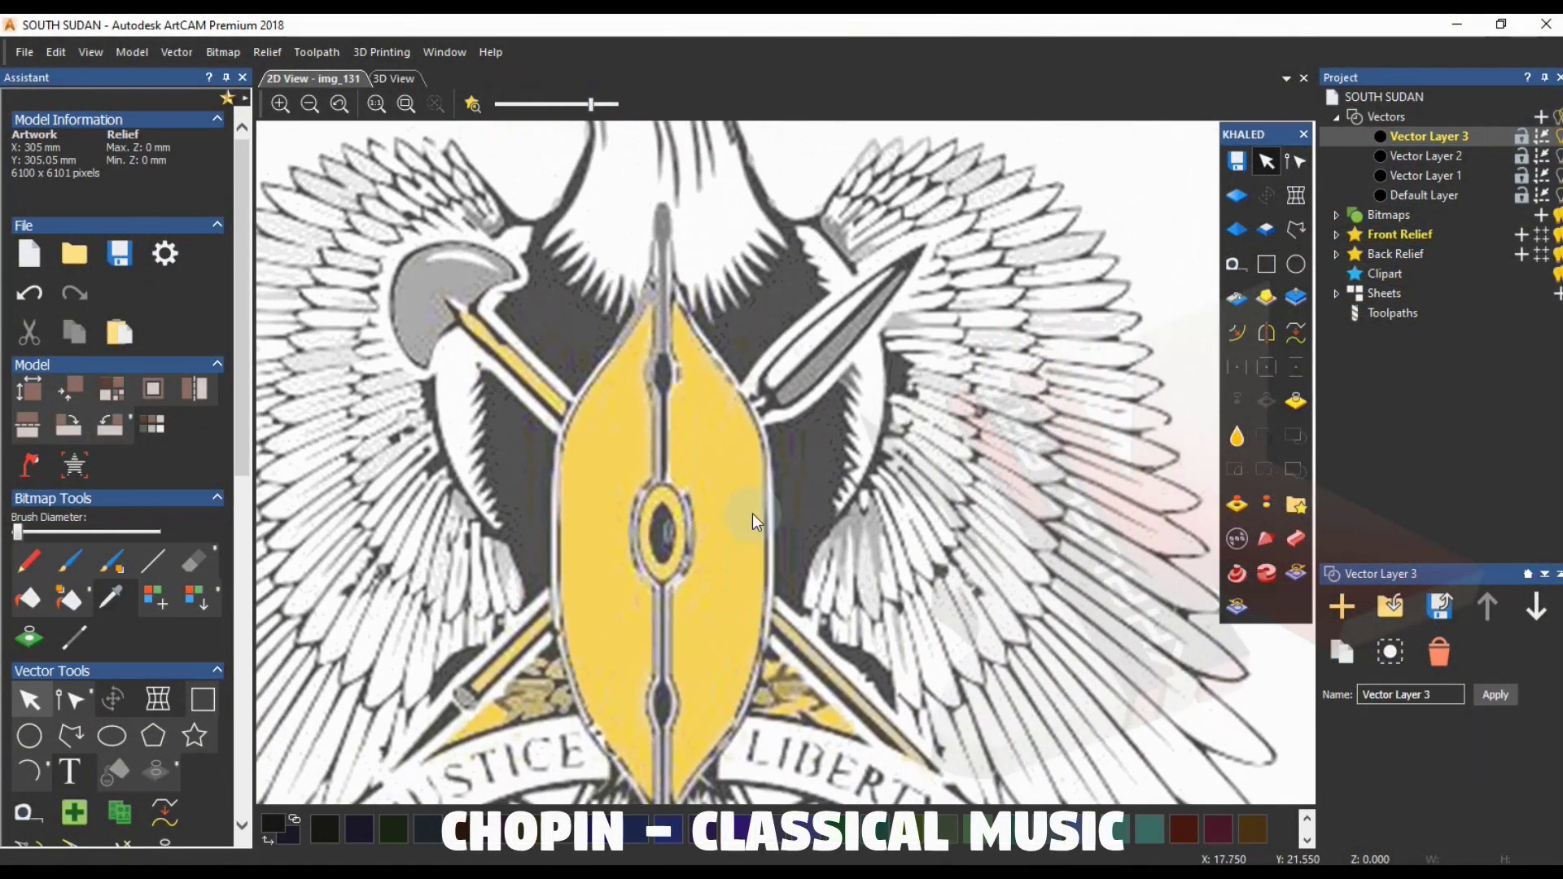
drag(591, 104, 559, 105)
scroll(843, 216, up, 4)
scroll(814, 232, down, 4)
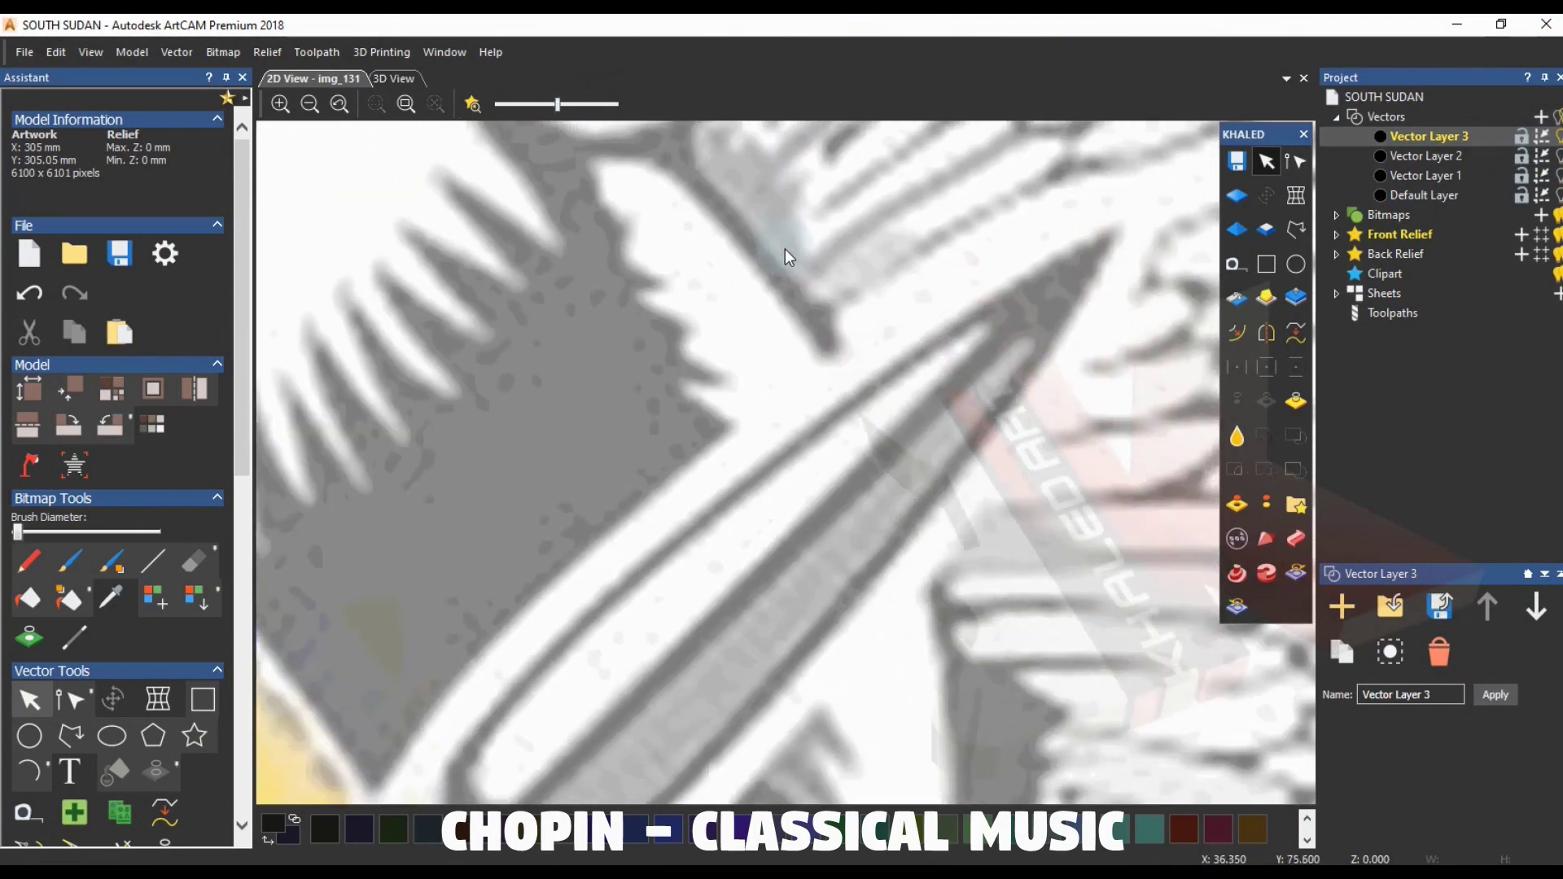
- Start a polyline on Vector Layer 3 tracing the jagged feather edge from the eagle's neck to the spear blade
click(74, 740)
scroll(690, 339, up, 3)
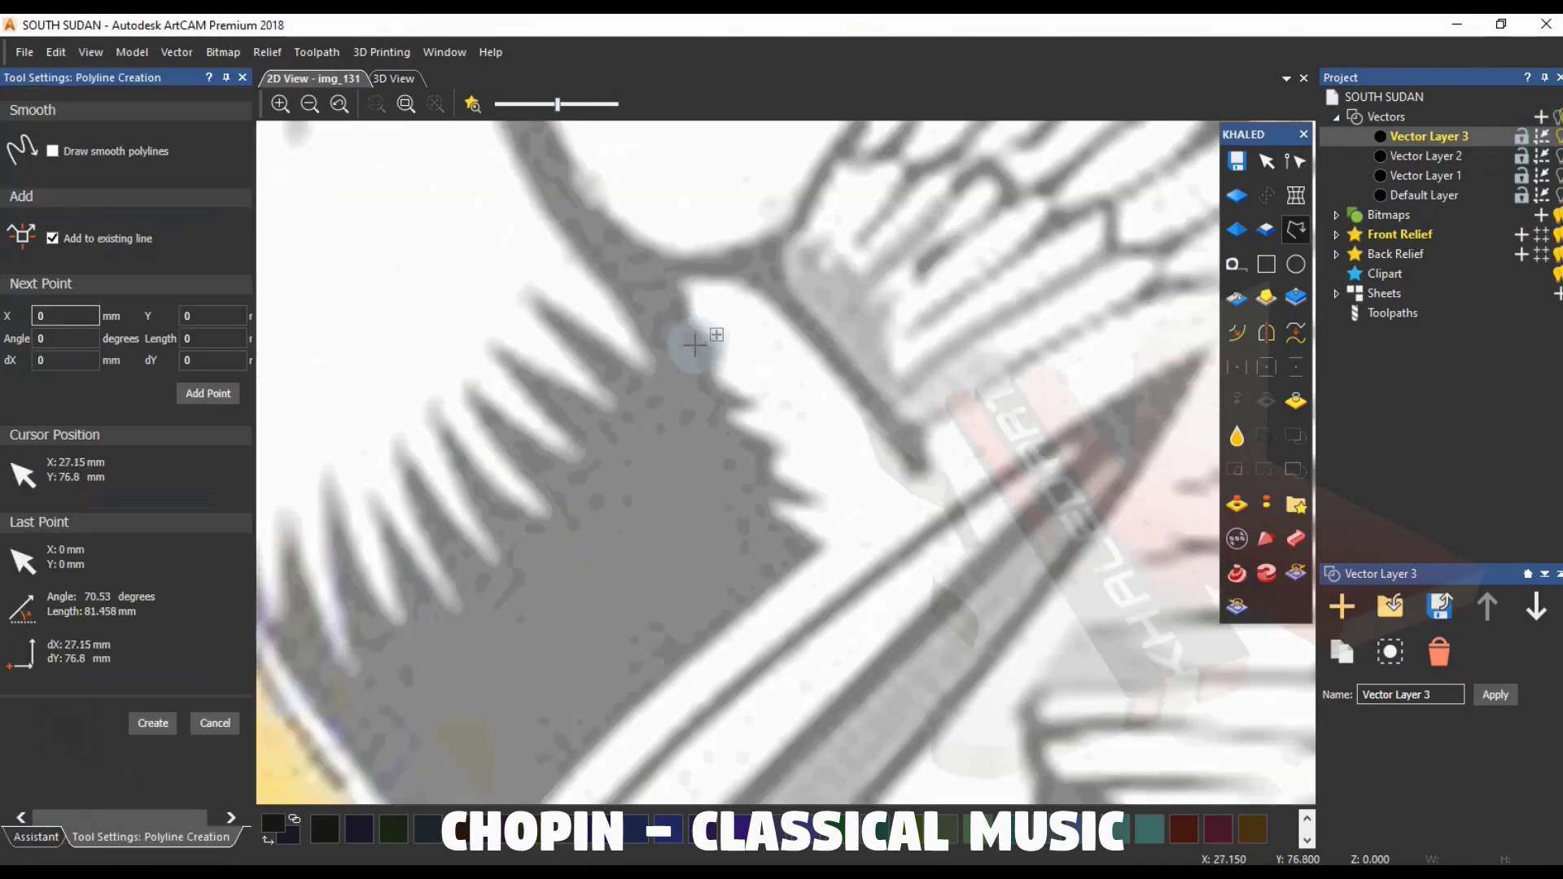
click(674, 205)
mouse_move(683, 304)
mouse_down()
mouse_move(697, 391)
mouse_move(747, 407)
mouse_move(717, 421)
mouse_move(783, 444)
mouse_move(802, 490)
mouse_move(791, 529)
mouse_move(848, 599)
mouse_up()
scroll(787, 596, down, 2)
scroll(836, 627, up, 2)
scroll(838, 645, down, 1)
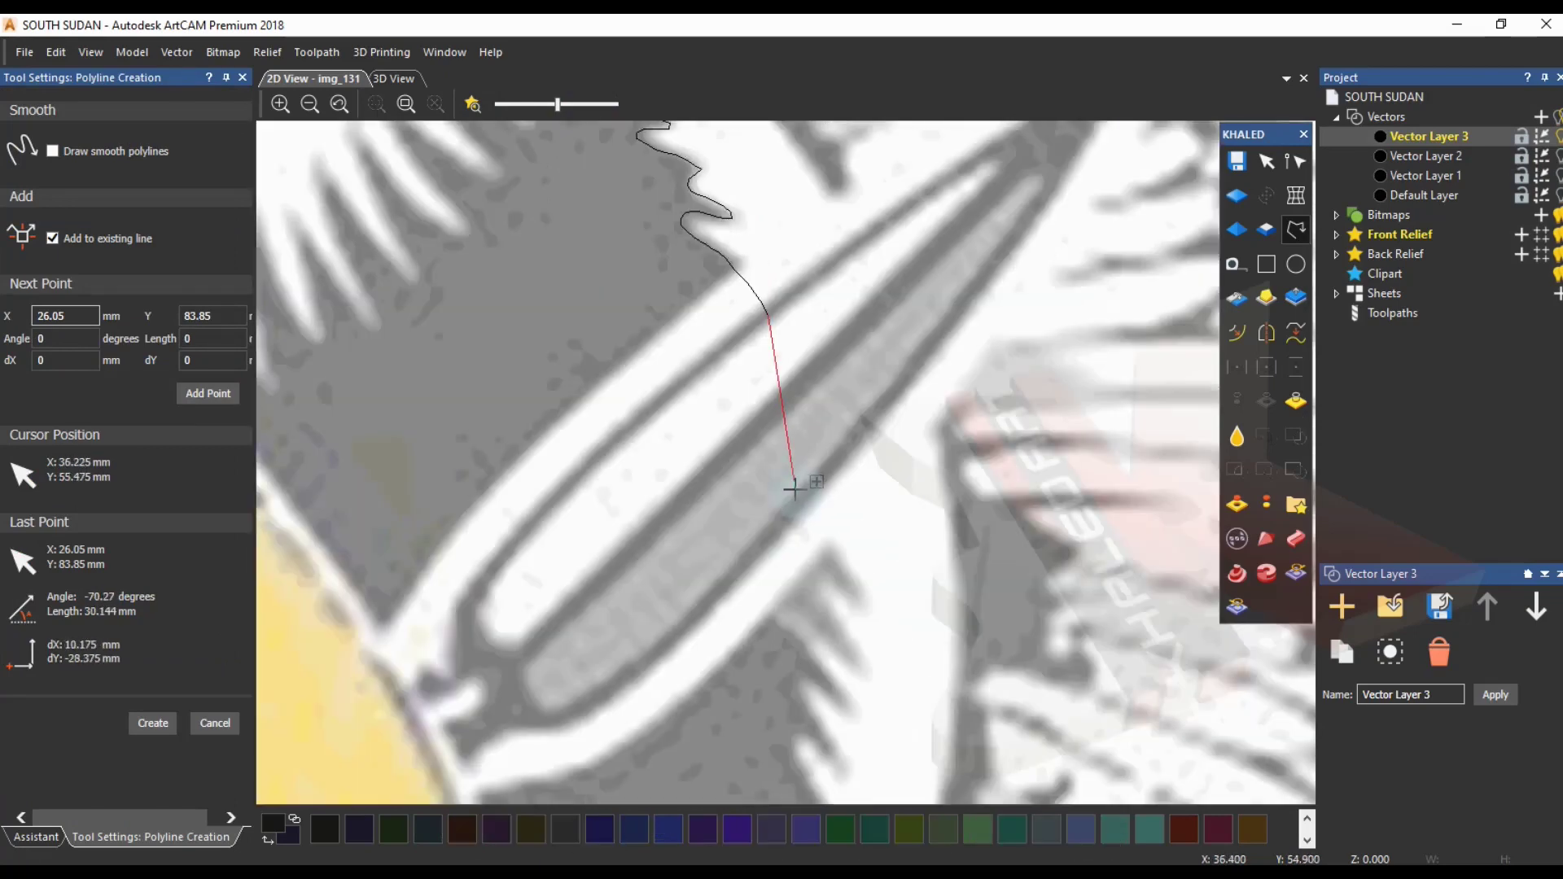
- Extend the polyline across the spear and trace the jagged inner feathers of the wing beneath it
mouse_move(808, 511)
mouse_down()
mouse_move(876, 597)
mouse_move(803, 545)
mouse_move(847, 656)
mouse_move(763, 592)
mouse_move(809, 639)
mouse_move(841, 712)
mouse_move(788, 673)
mouse_move(838, 750)
mouse_move(800, 763)
mouse_up()
scroll(800, 764, down, 5)
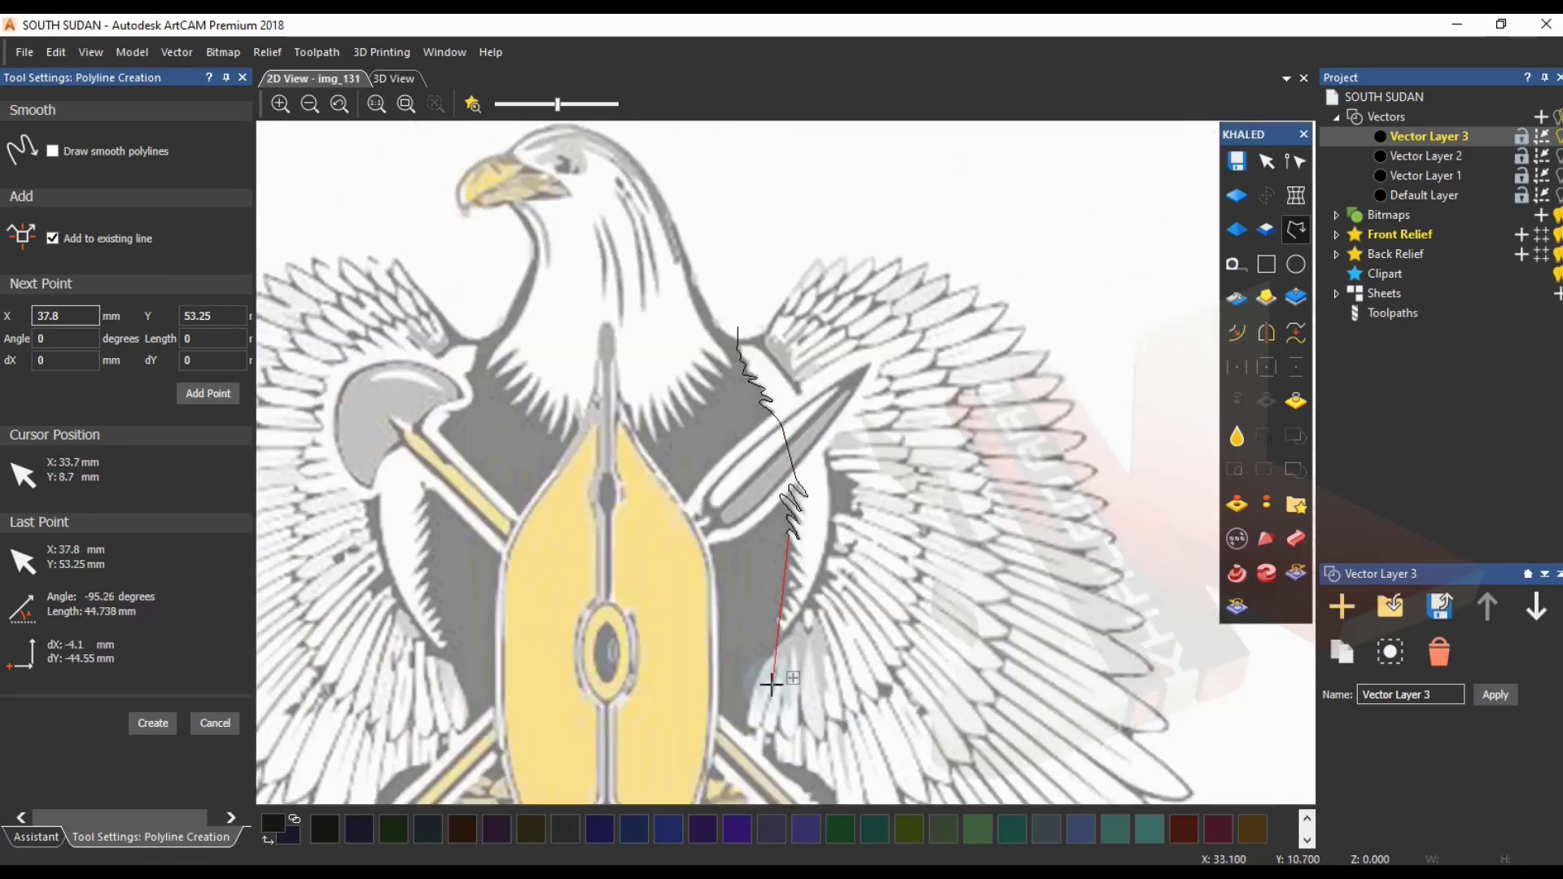
scroll(879, 492, up, 8)
mouse_move(790, 348)
mouse_down()
mouse_move(896, 463)
mouse_move(858, 456)
mouse_move(803, 490)
mouse_move(855, 585)
mouse_move(800, 560)
mouse_move(864, 690)
mouse_move(790, 699)
mouse_move(833, 773)
mouse_up()
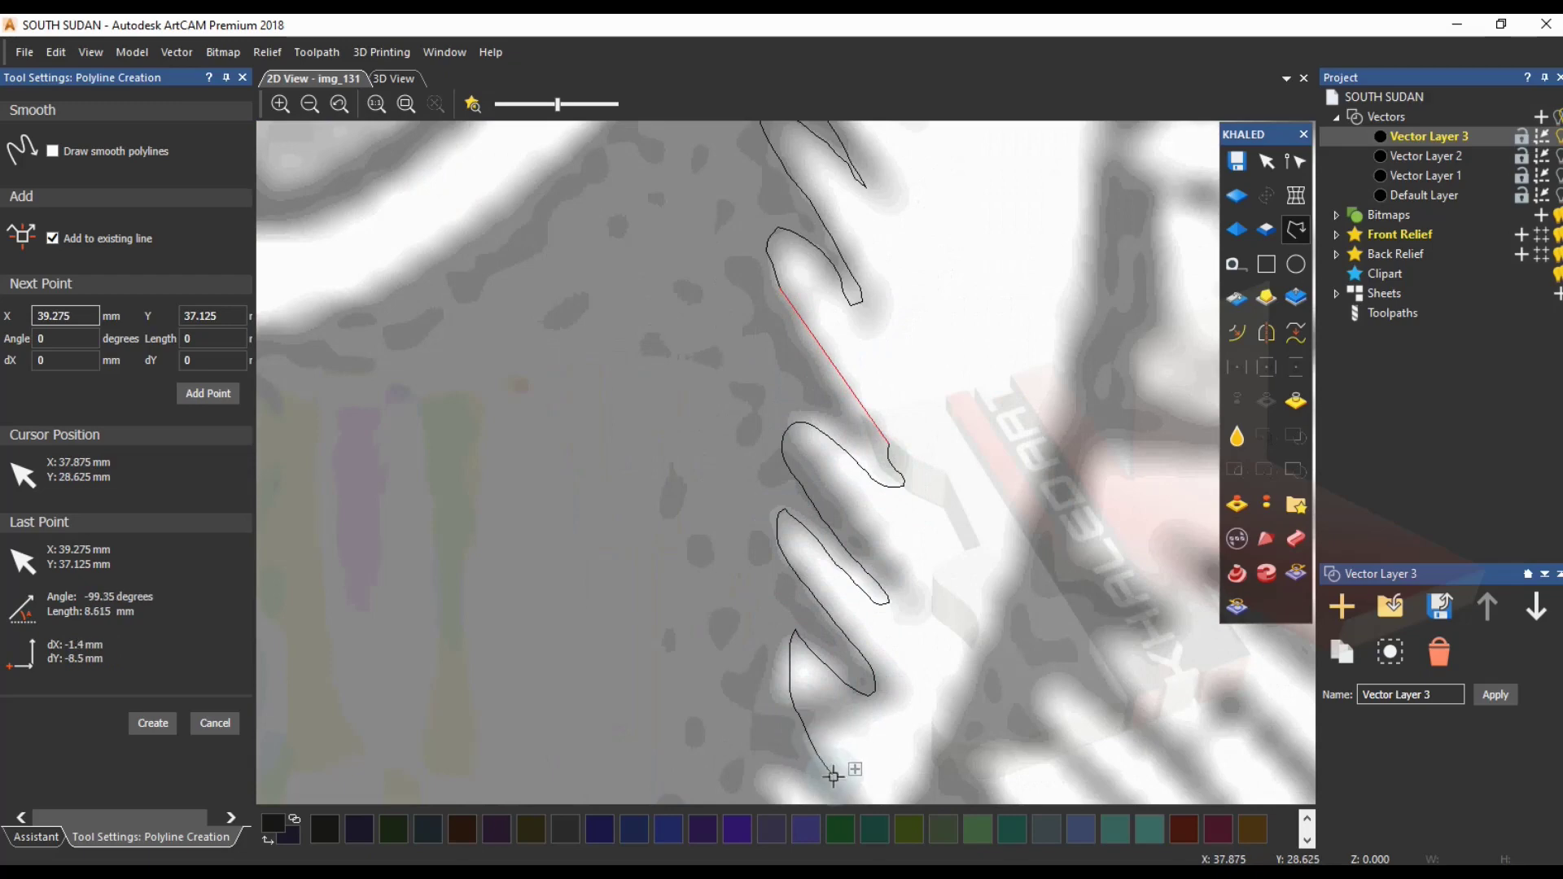
scroll(813, 664, down, 5)
scroll(806, 560, up, 5)
- Finish tracing the lower feathers, carry the polyline around through the wing and close it at its start point
mouse_move(785, 501)
mouse_down()
mouse_move(795, 513)
mouse_move(733, 471)
mouse_move(773, 609)
mouse_move(708, 546)
mouse_move(713, 665)
mouse_move(649, 700)
mouse_move(666, 778)
mouse_up()
scroll(666, 777, down, 3)
mouse_move(740, 534)
mouse_down()
mouse_move(747, 627)
mouse_move(944, 663)
mouse_move(1091, 236)
mouse_move(765, 308)
mouse_up()
scroll(1090, 236, down, 3)
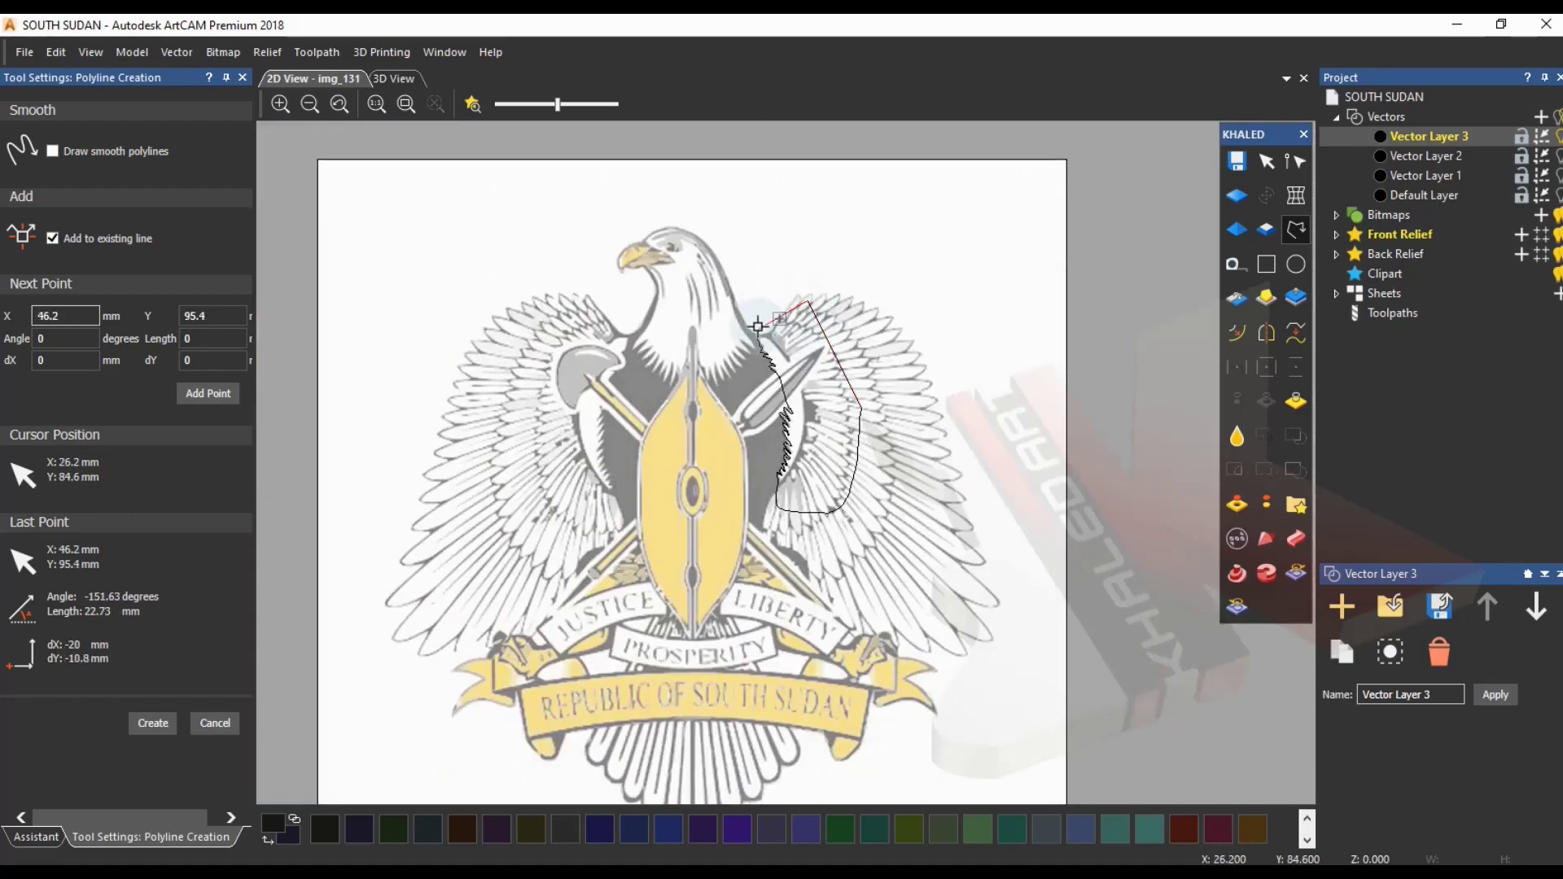
click(757, 326)
- Fade the background bitmap and reshape the kinked feather tip on the outline's lower jagged edge into a smooth curve
click(36, 838)
click(70, 705)
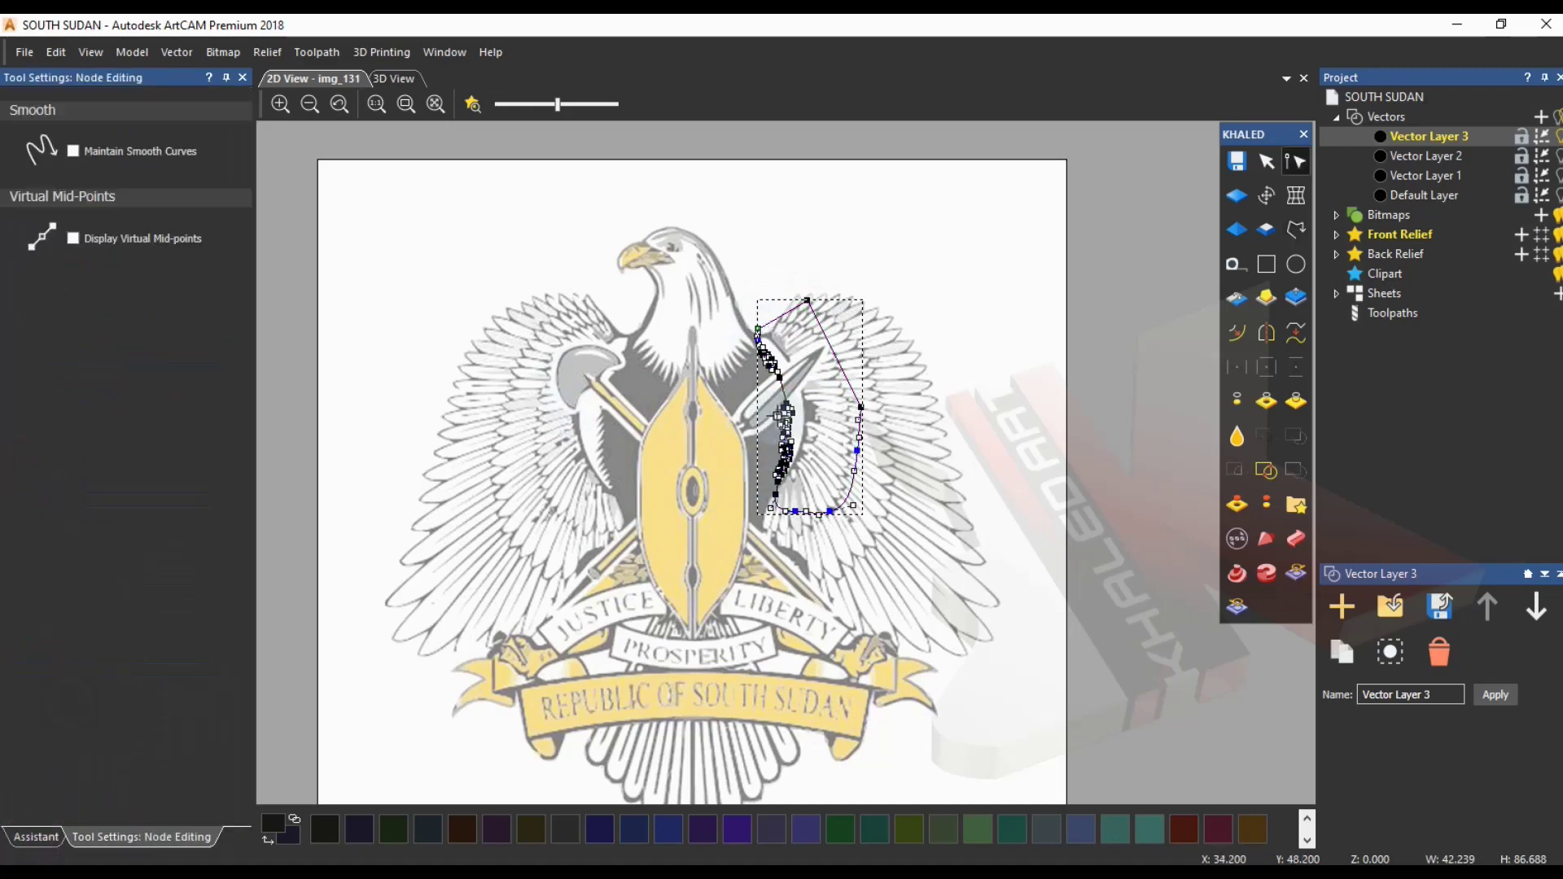
drag(558, 104, 502, 111)
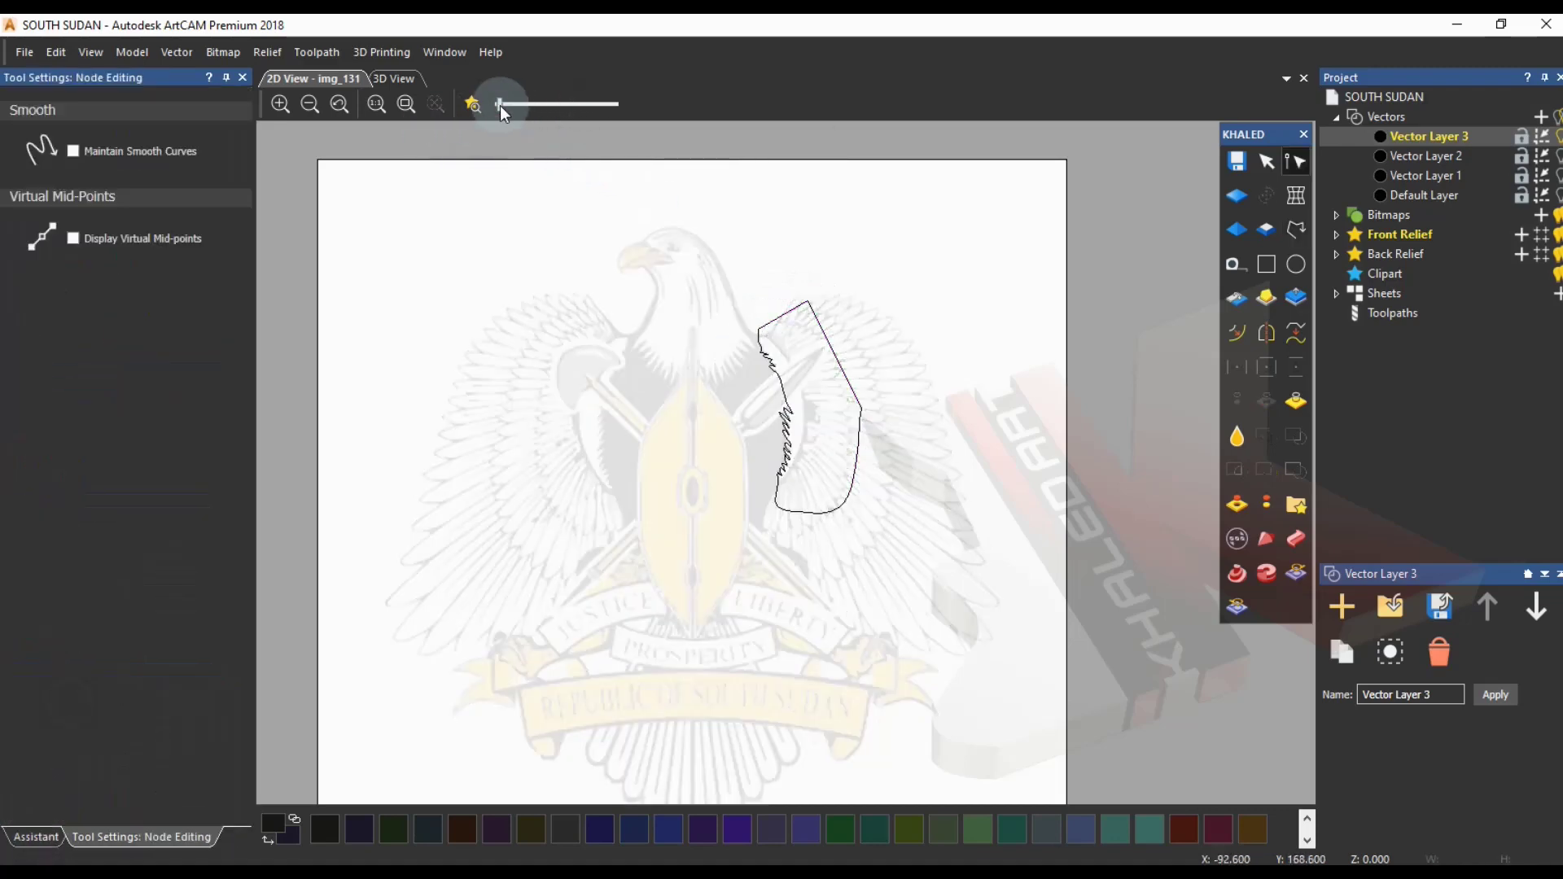
scroll(795, 447, up, 5)
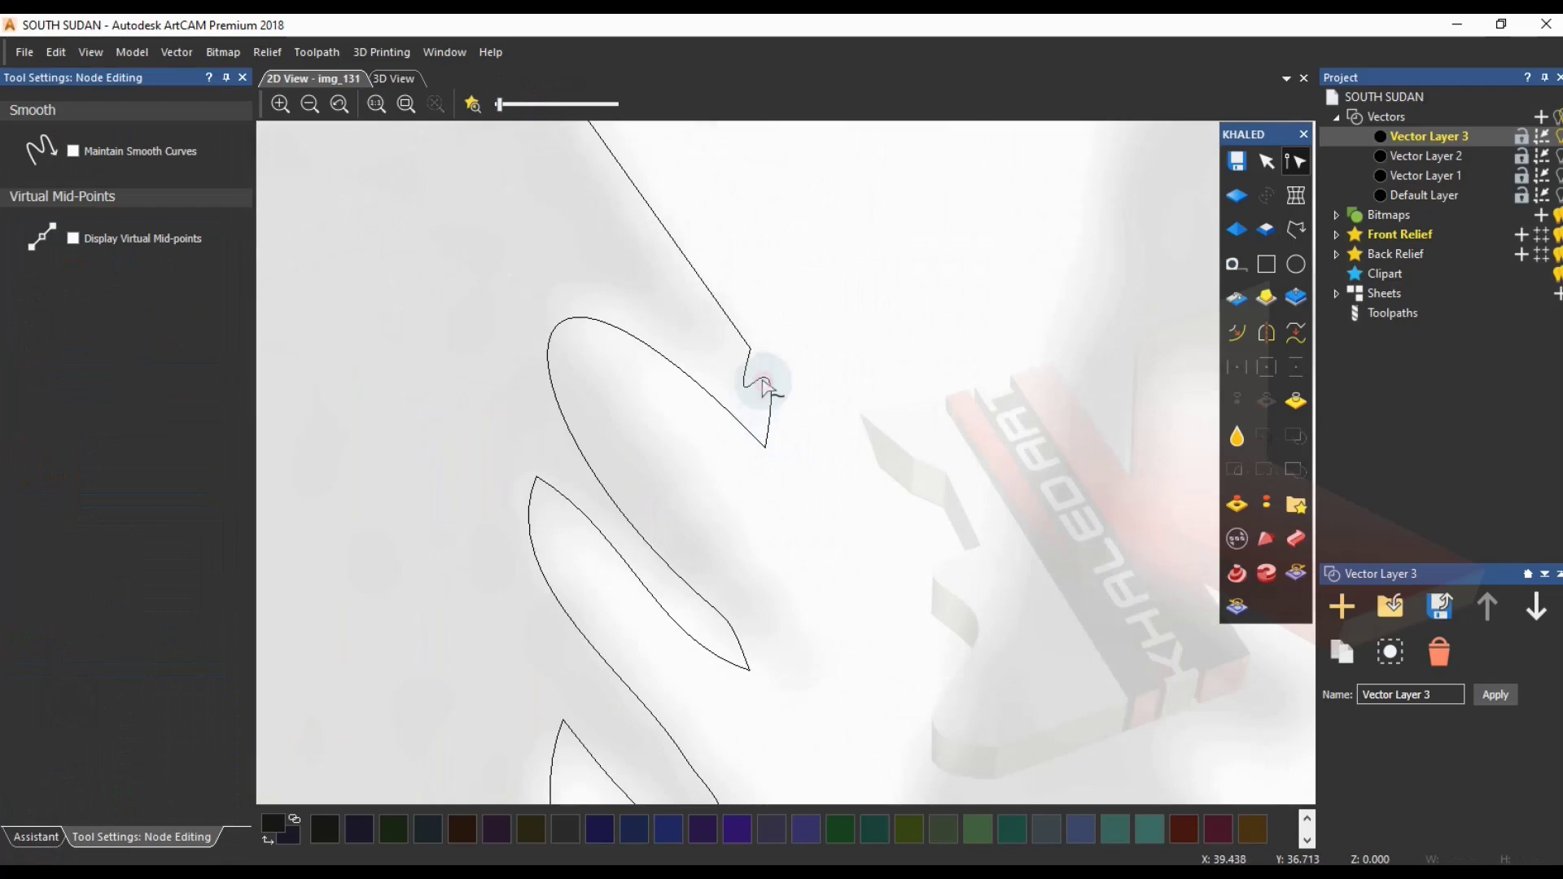
click(762, 381)
drag(722, 453, 799, 402)
drag(791, 298, 796, 404)
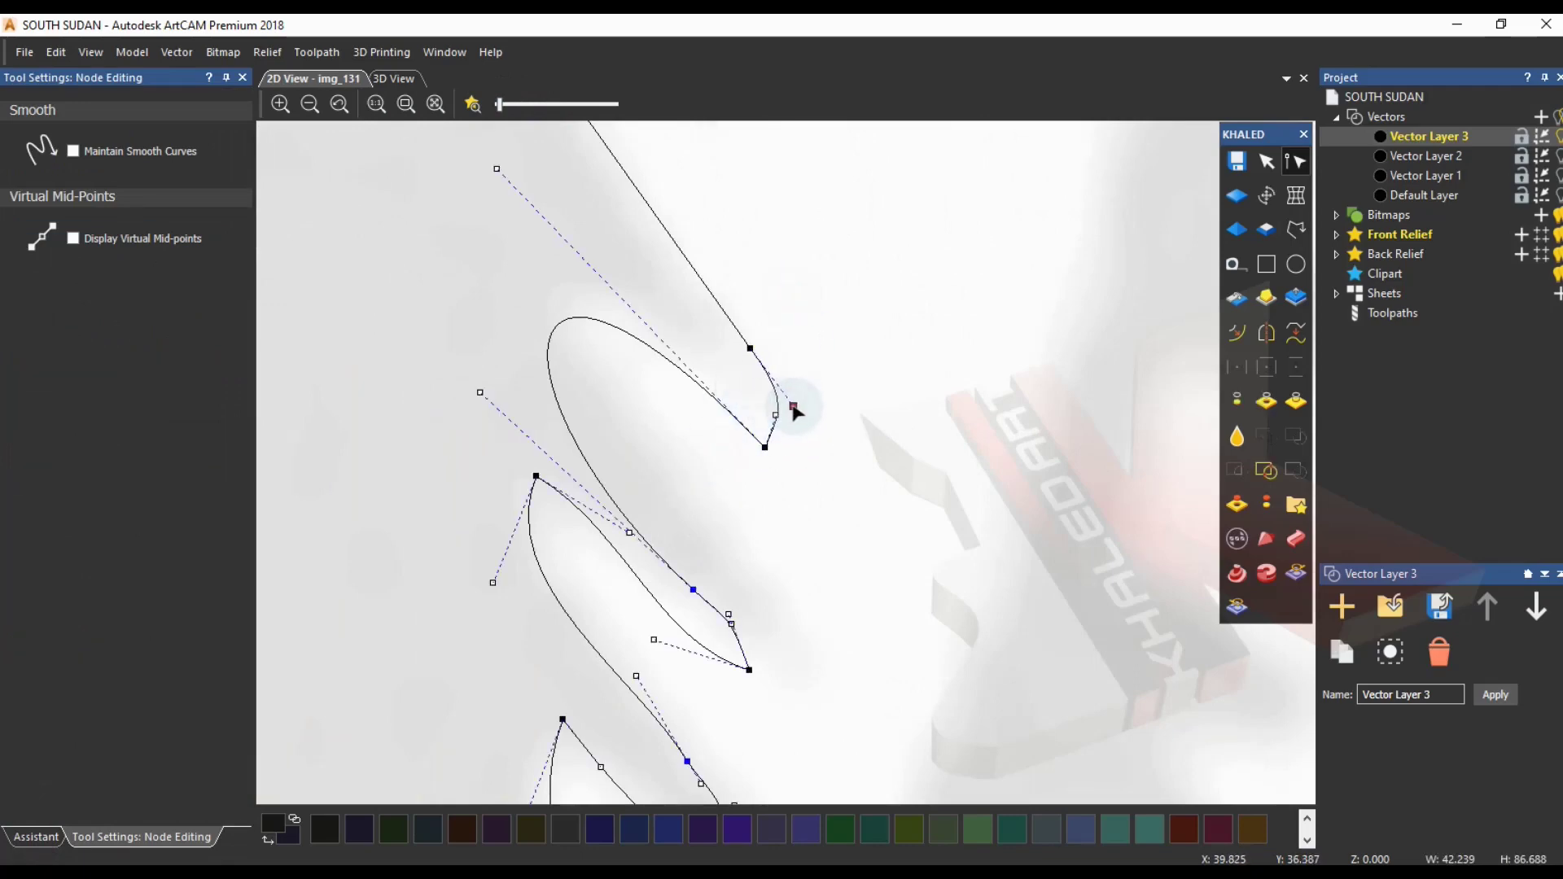
- Add a node on the smooth stretch near the outline's neck end and shape an extra feather point there
scroll(765, 431, down, 5)
scroll(748, 689, up, 2)
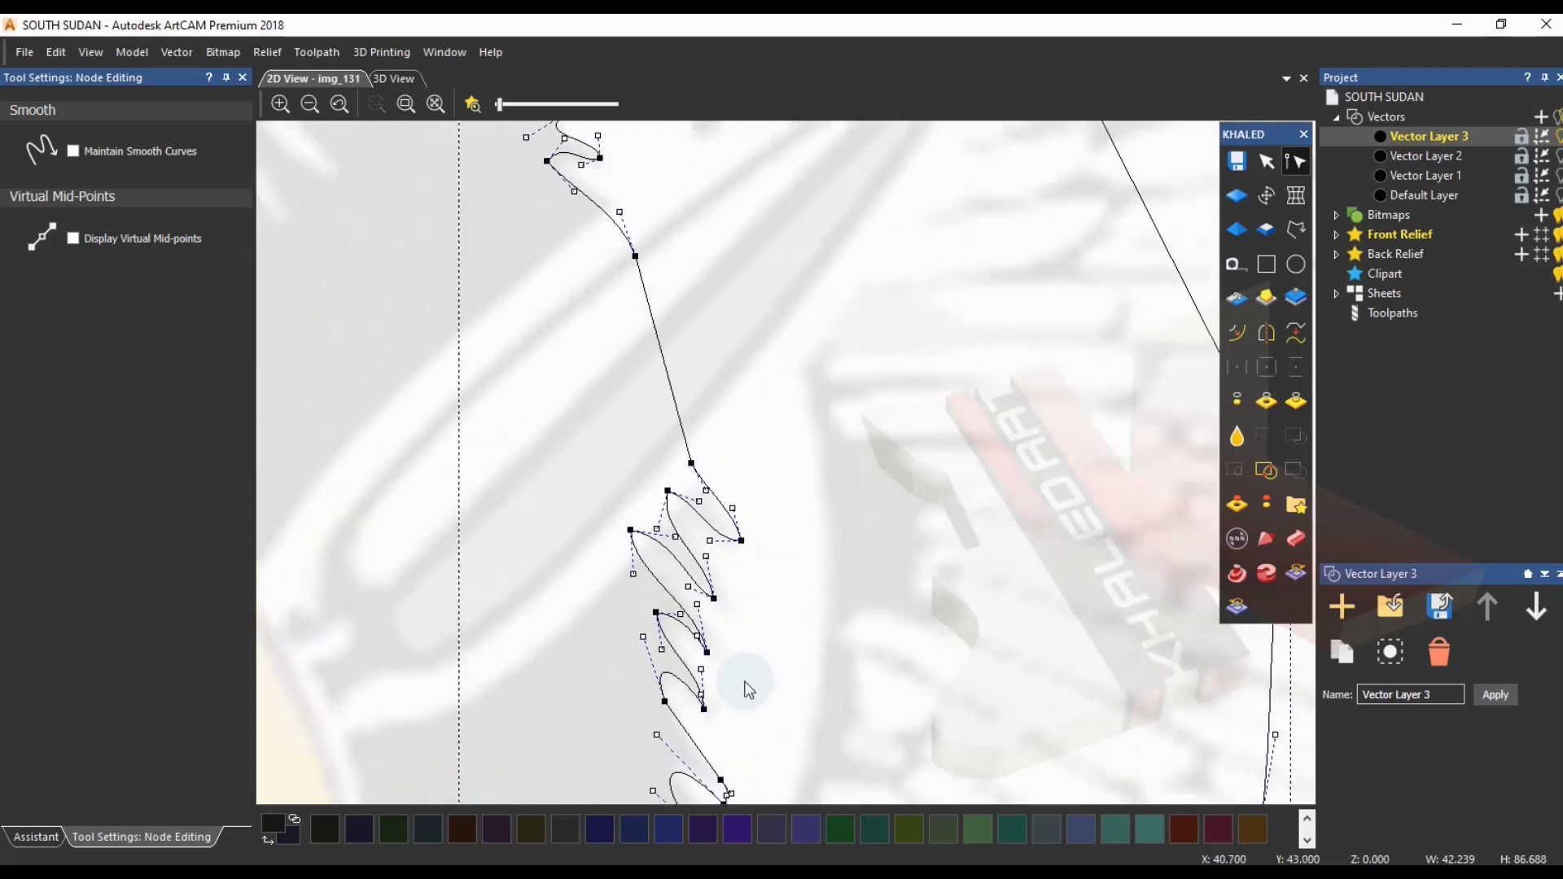
middle_drag(745, 683, 737, 723)
click(619, 430)
middle_drag(525, 346, 629, 789)
scroll(584, 566, up, 3)
click(606, 497)
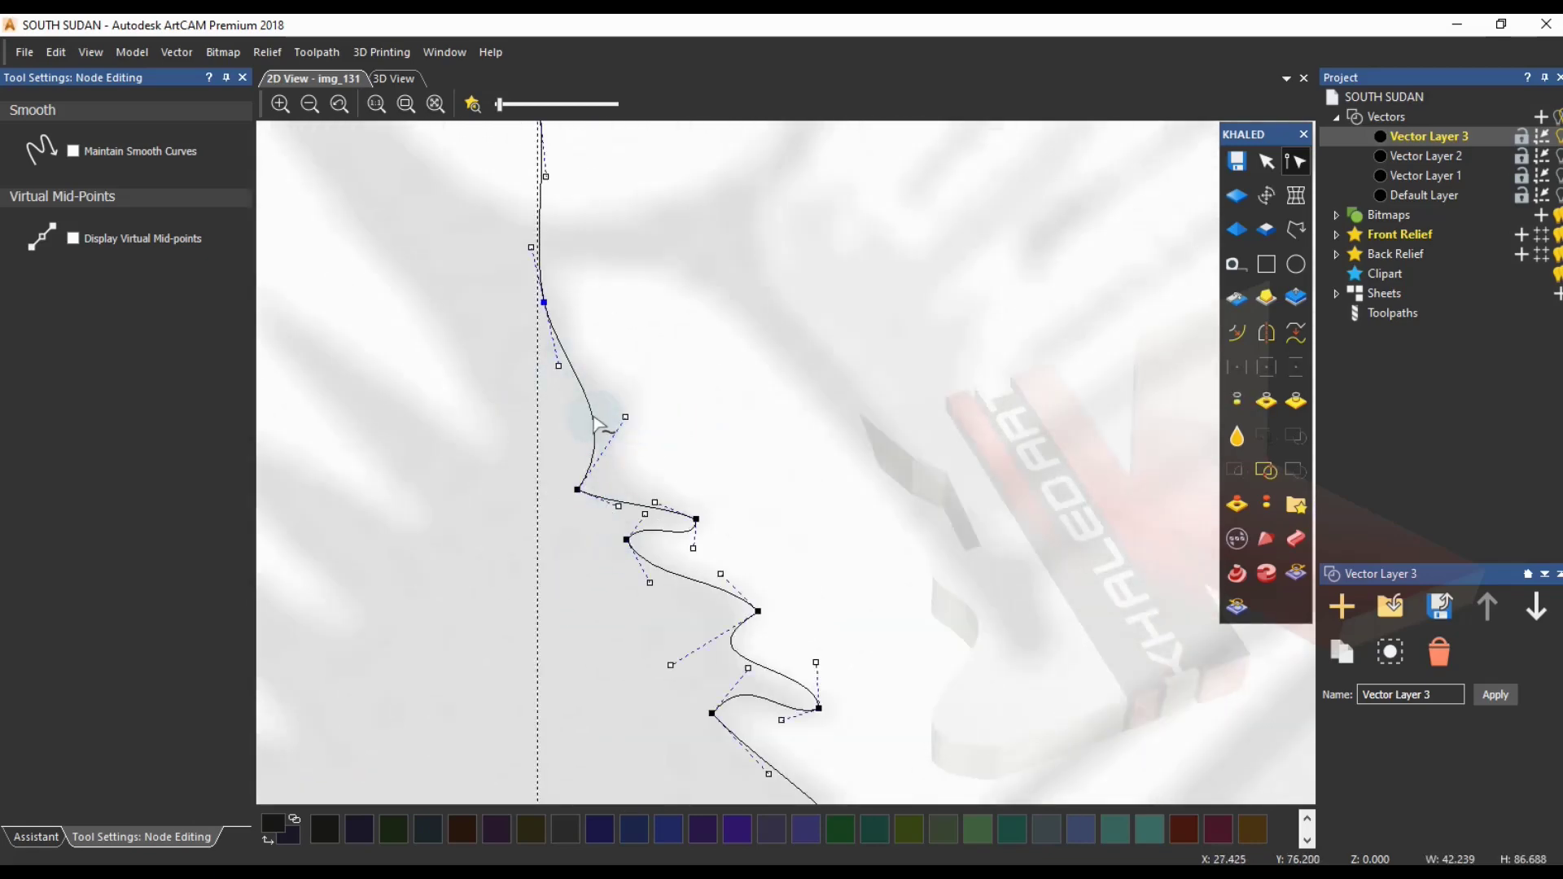
drag(583, 377, 718, 450)
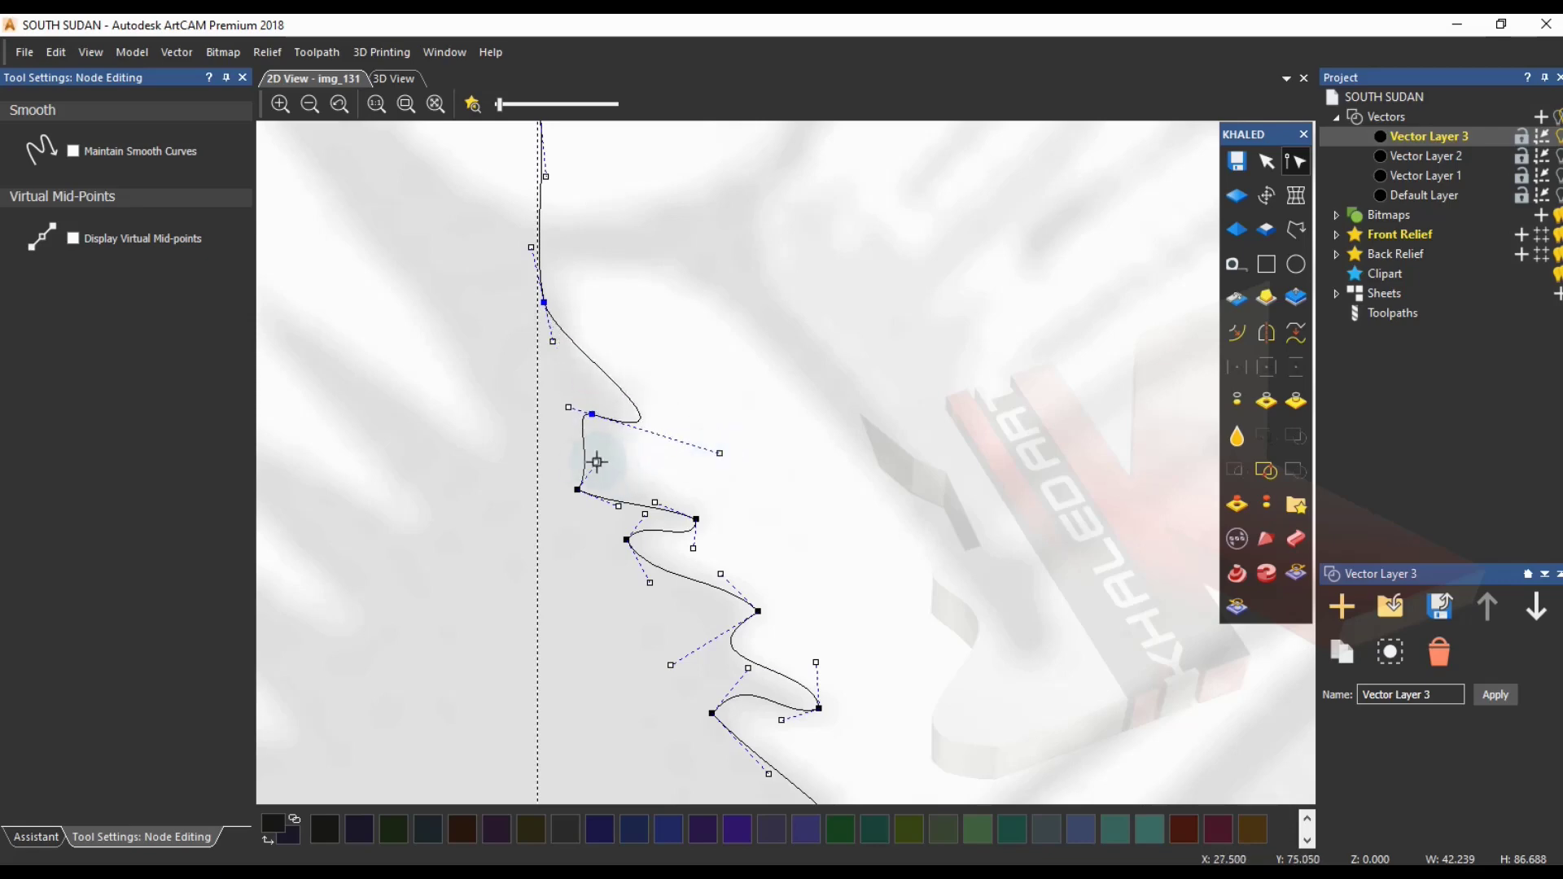
drag(577, 490, 606, 473)
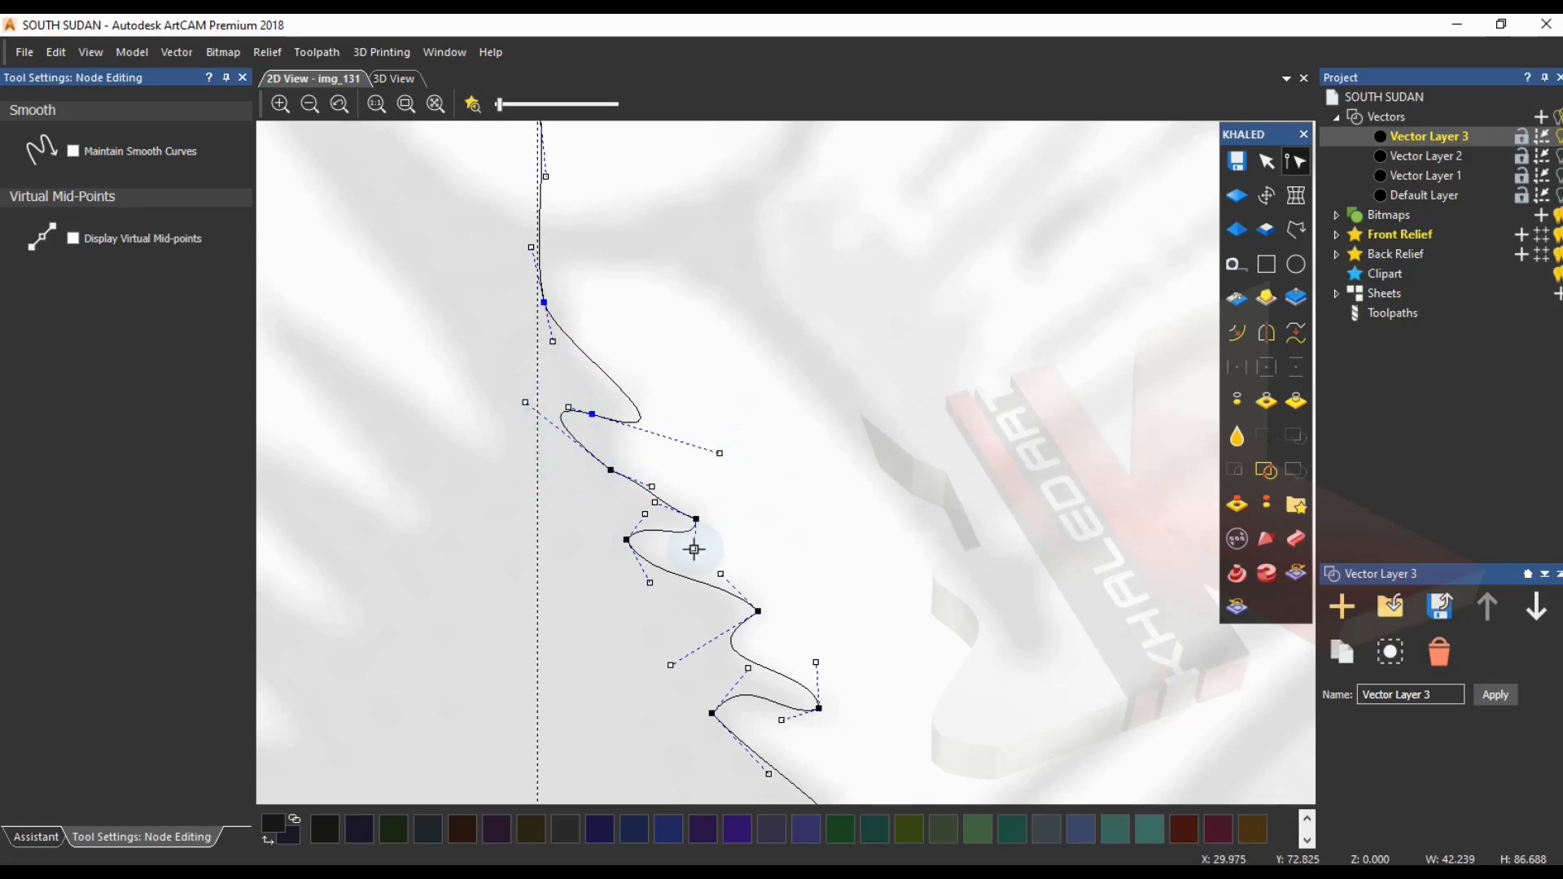
scroll(601, 606, down, 1)
scroll(604, 429, up, 3)
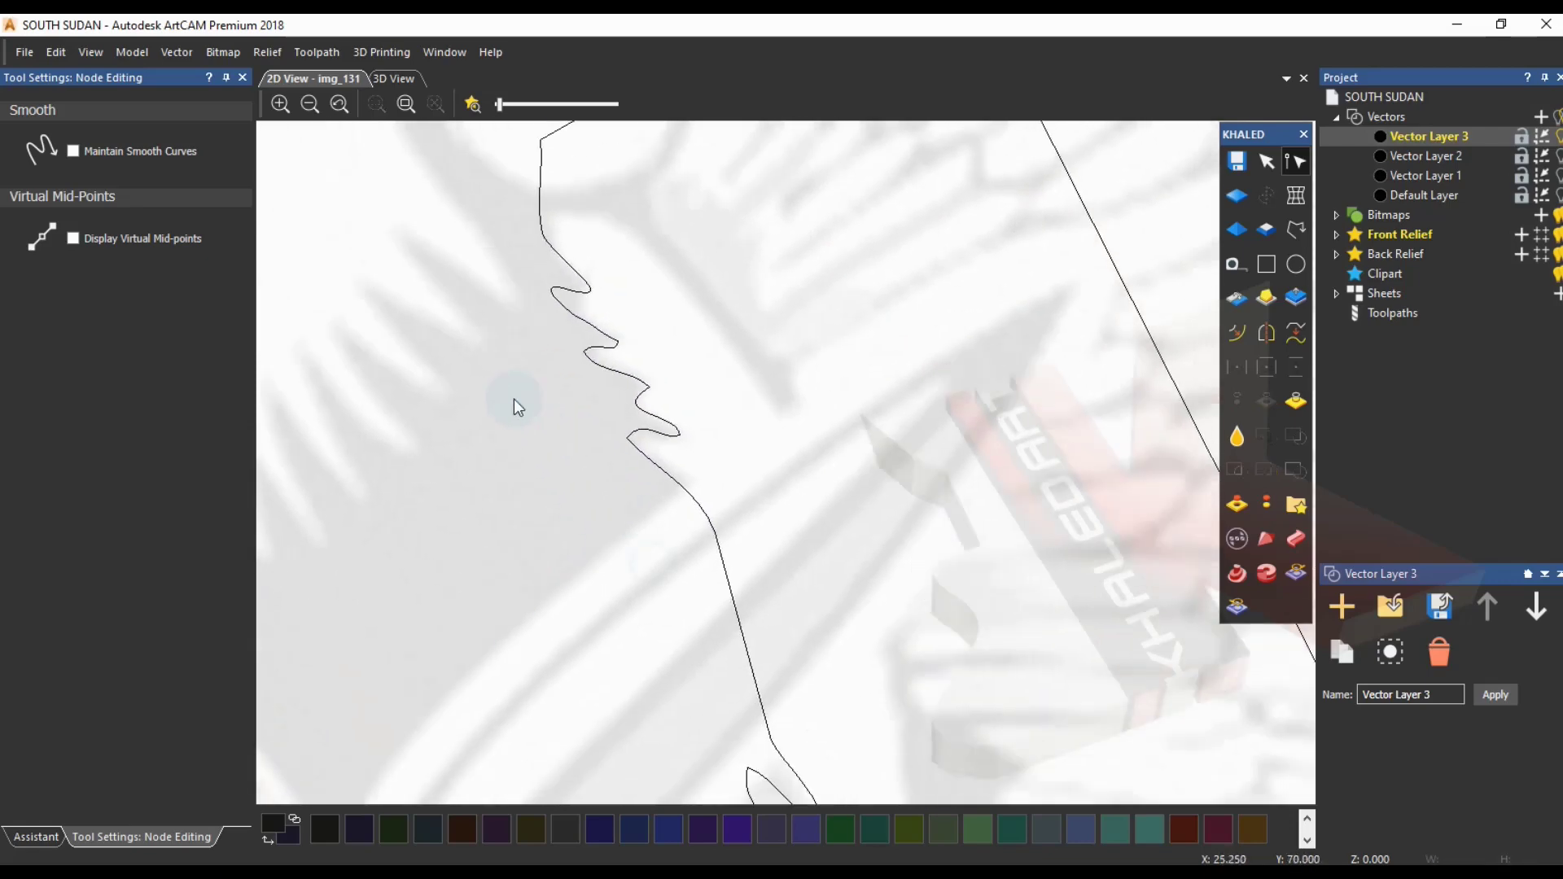
- Reshape the last feather curve above the spear by adjusting its handles and moving its inner corner node outward
drag(658, 464, 609, 593)
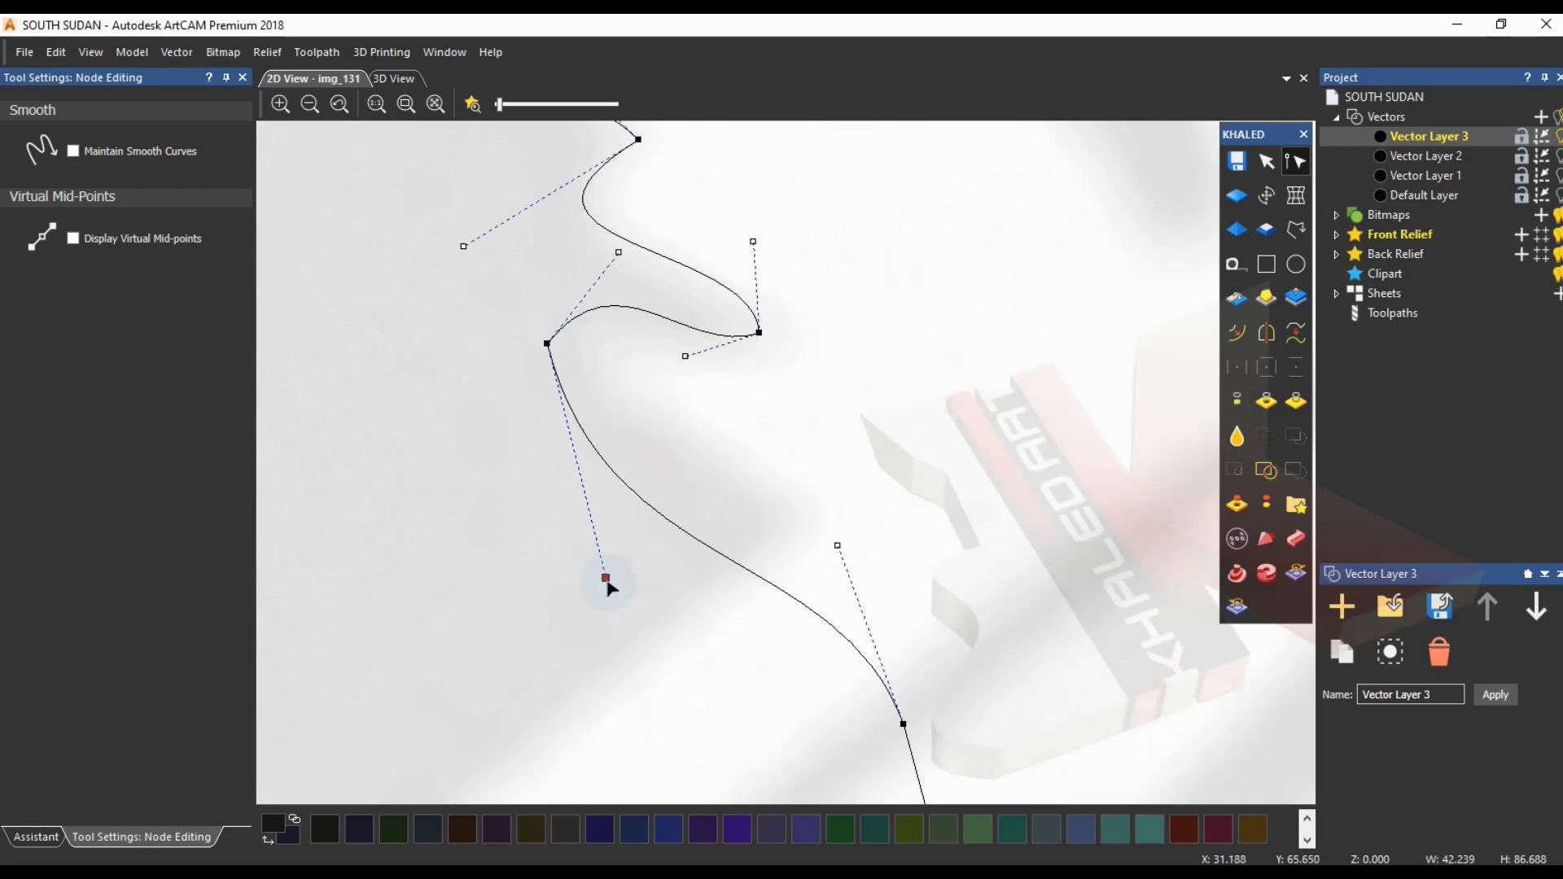
drag(619, 253, 606, 300)
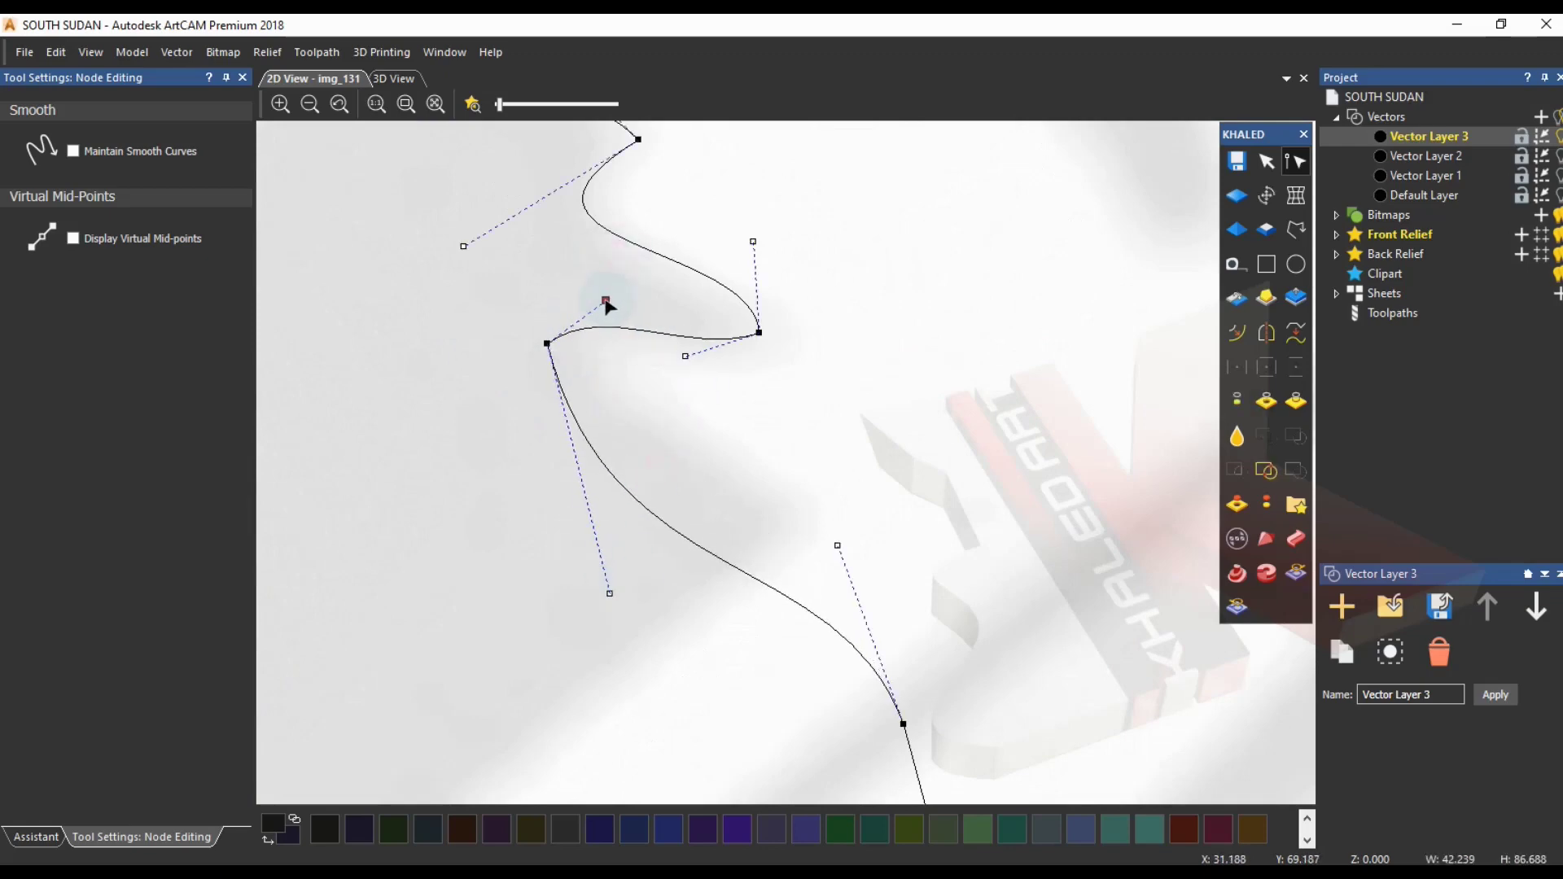
click(543, 345)
click(548, 346)
drag(547, 344, 513, 328)
scroll(579, 419, down, 2)
click(654, 376)
middle_drag(655, 378, 637, 452)
scroll(713, 461, up, 2)
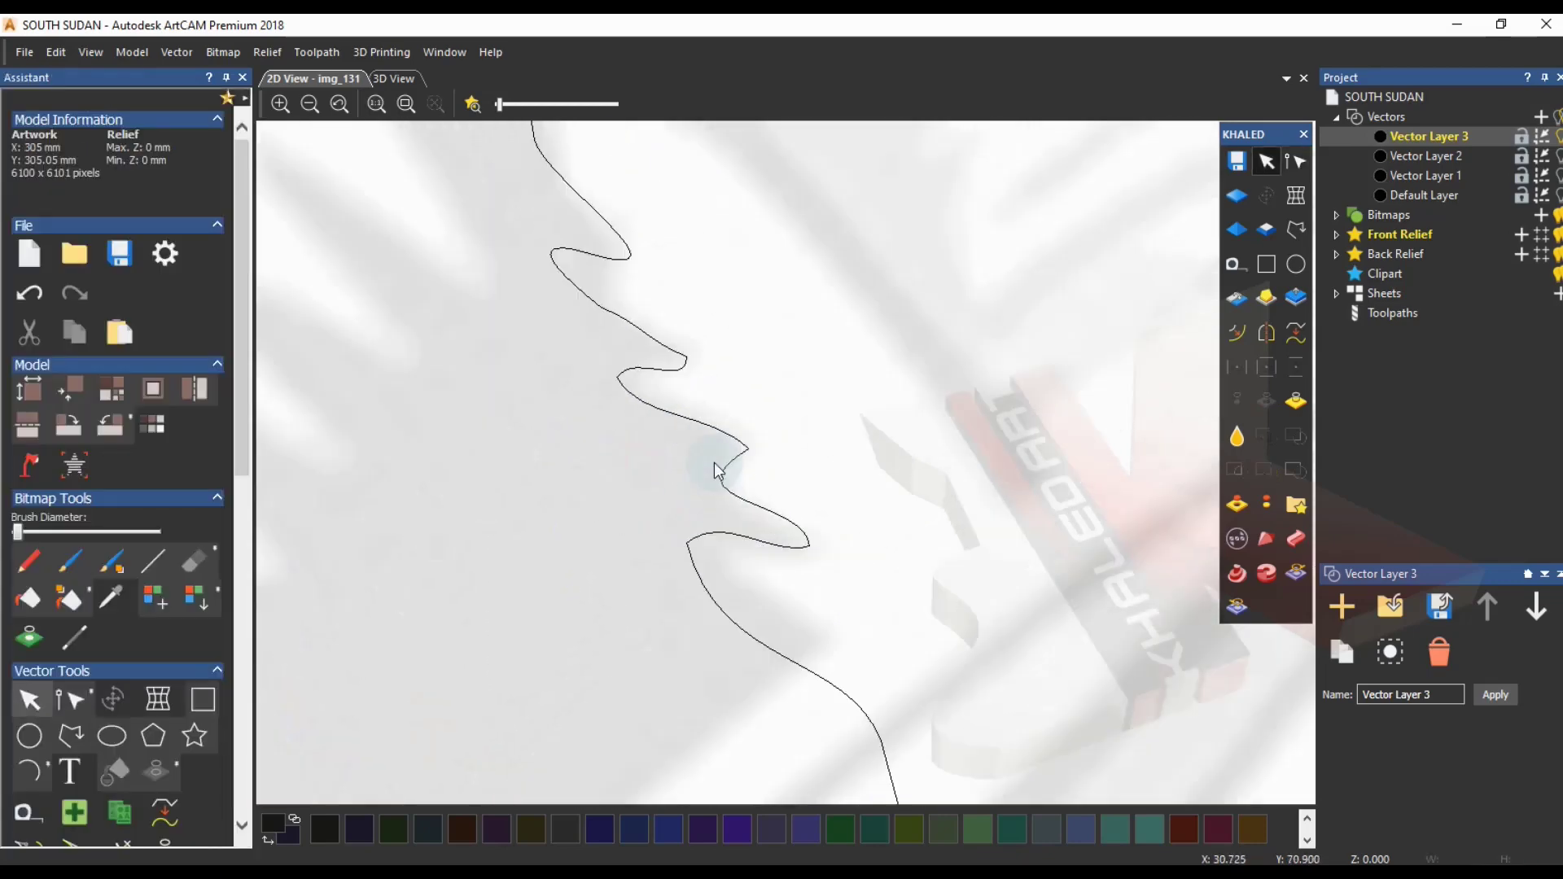
- Deepen the notch between the two feathers above the spear and refine the curve leading to the straight segment
click(738, 496)
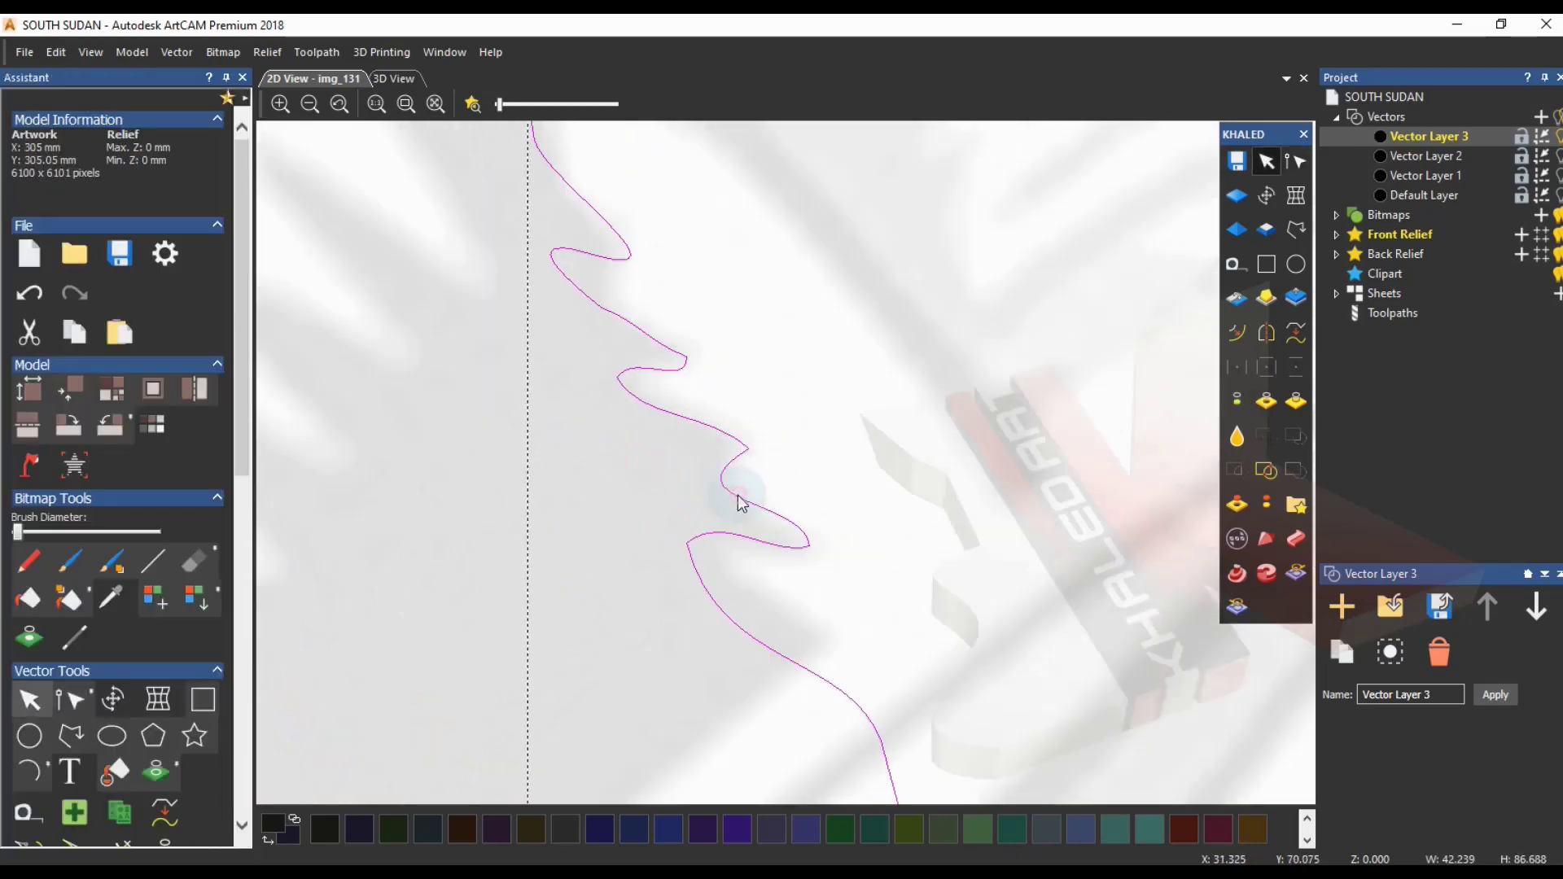
click(70, 698)
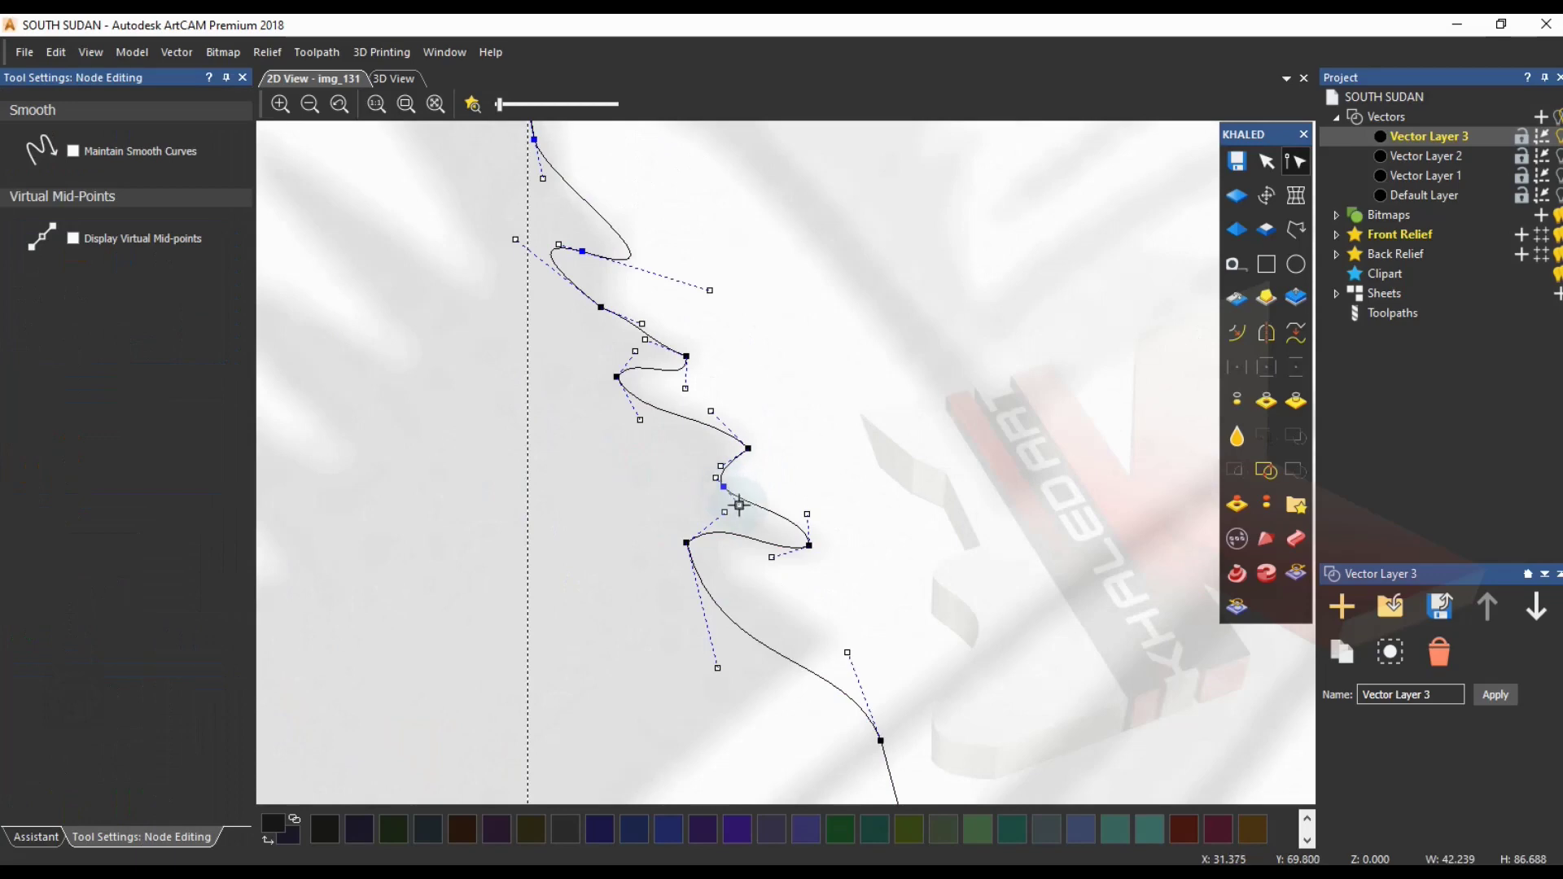
mouse_move(724, 486)
mouse_down()
mouse_move(675, 481)
mouse_move(658, 447)
mouse_move(697, 536)
mouse_up()
drag(807, 514, 796, 499)
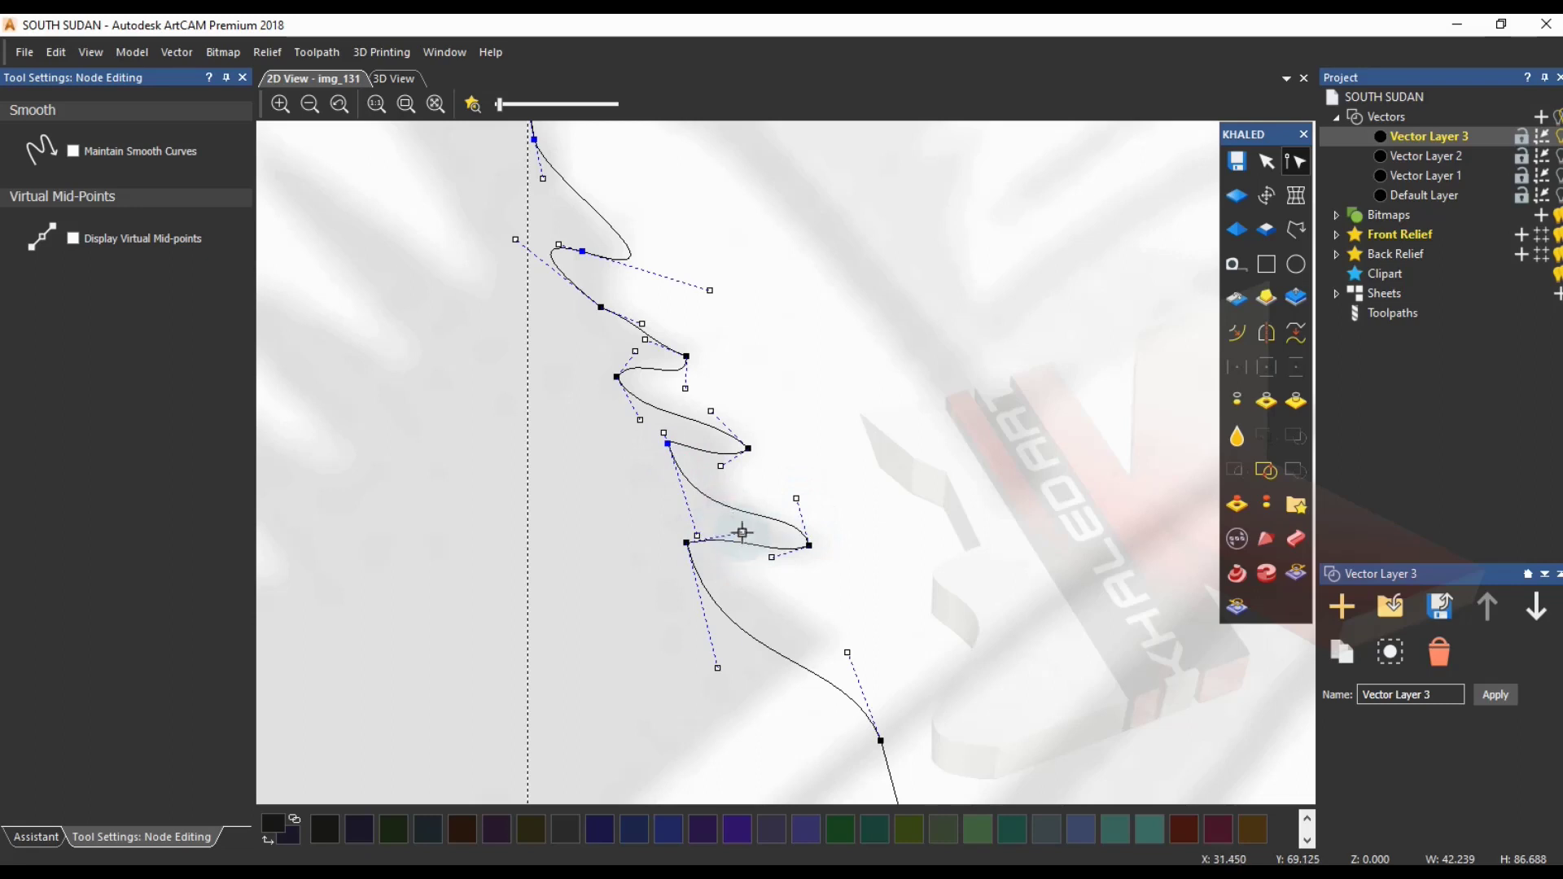
drag(716, 669, 724, 710)
drag(881, 741, 870, 707)
scroll(611, 586, down, 6)
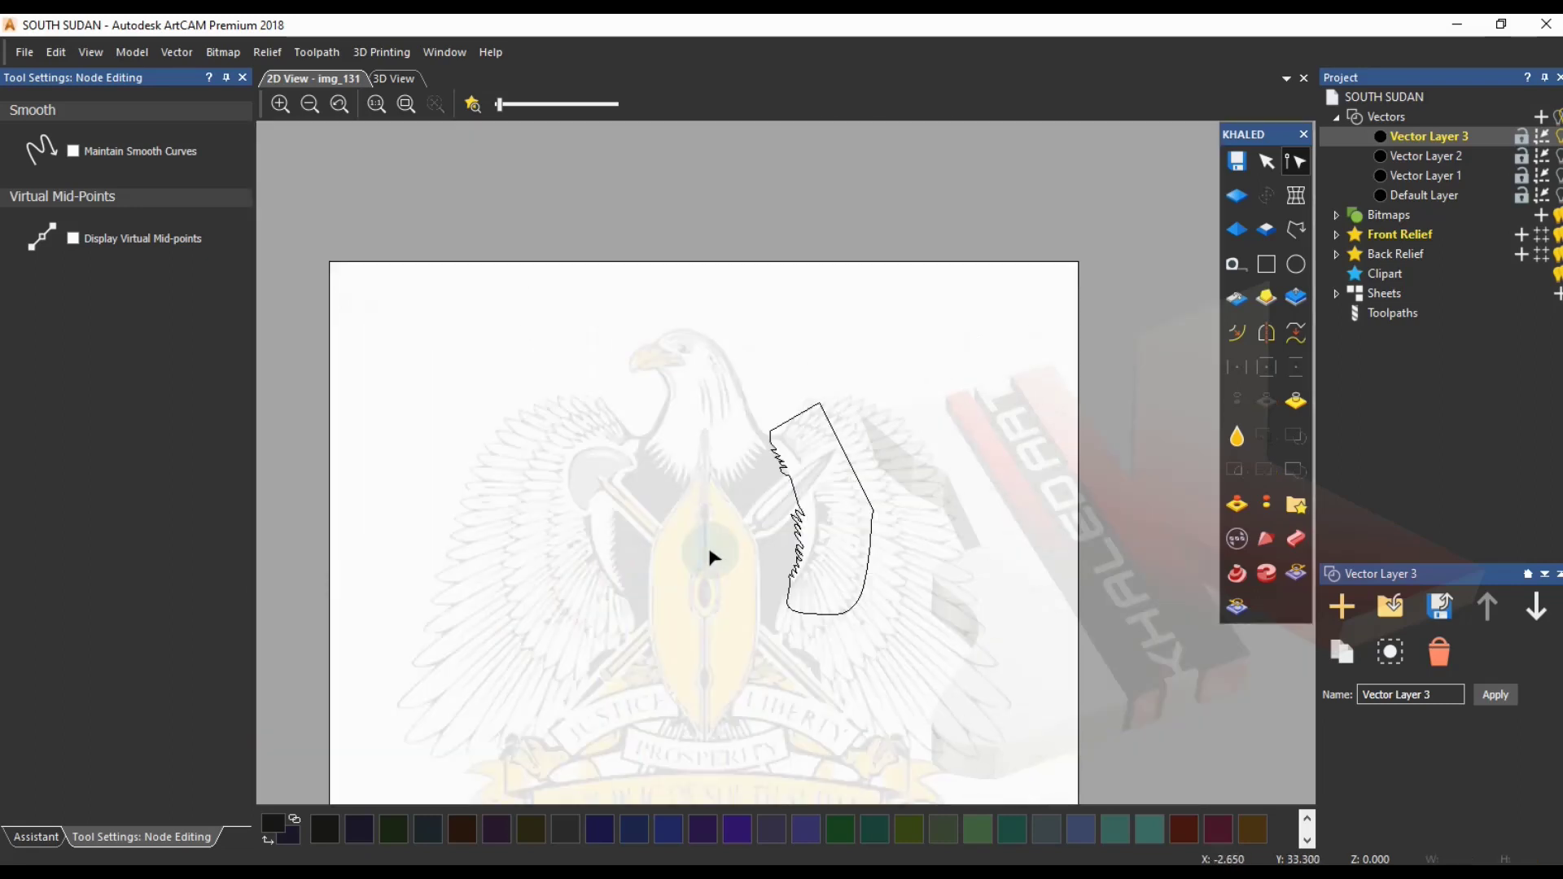
- Insert nodes along the straight segment crossing the spear and pull them into zigzag feather points
scroll(802, 508, up, 6)
scroll(806, 513, up, 2)
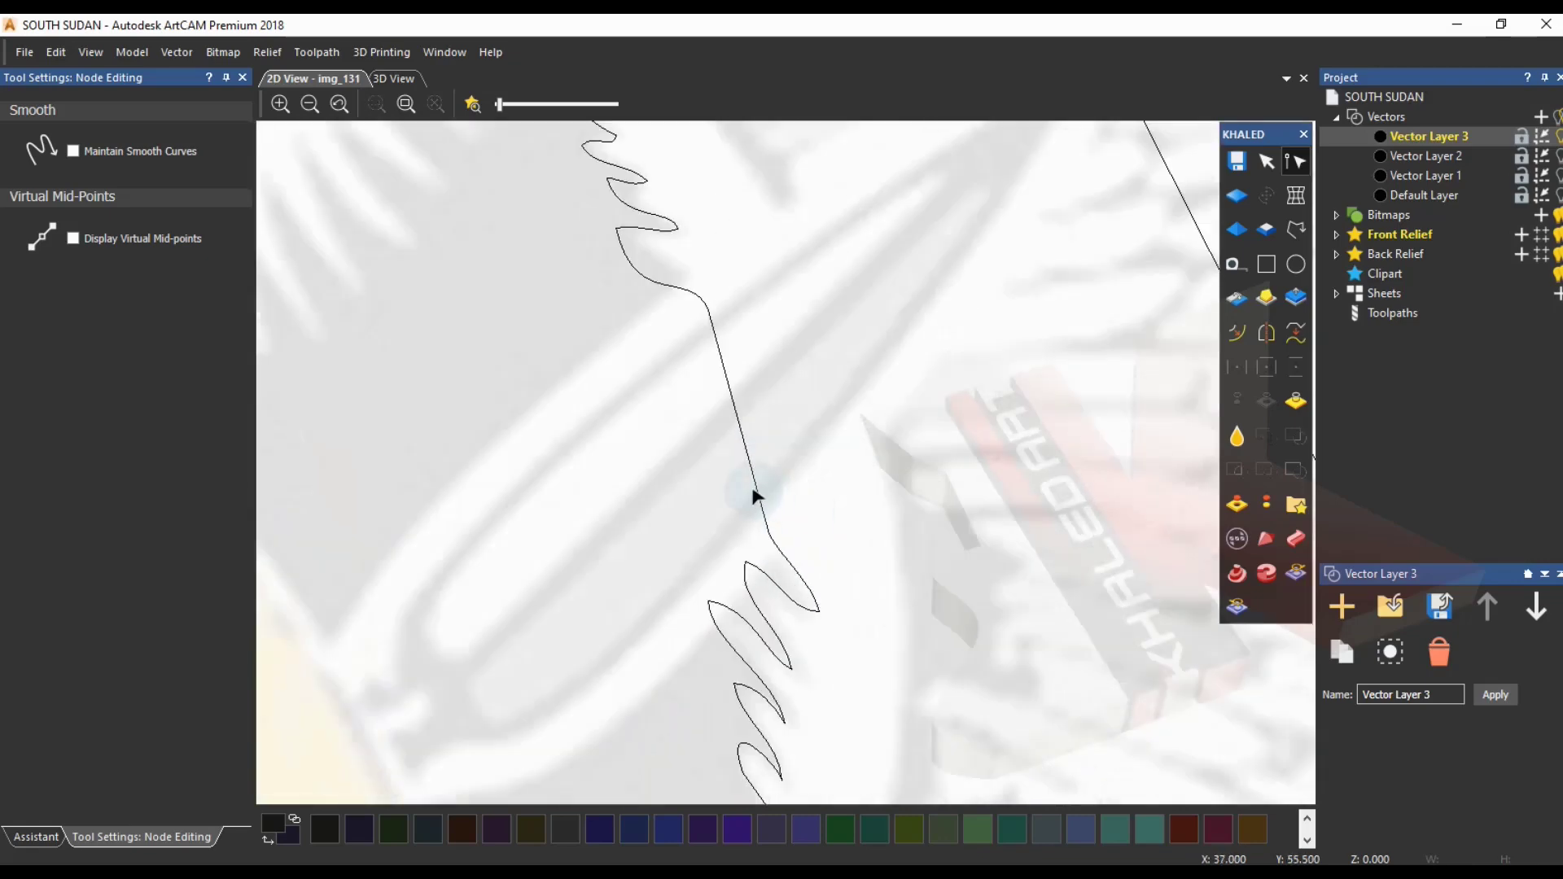
click(761, 498)
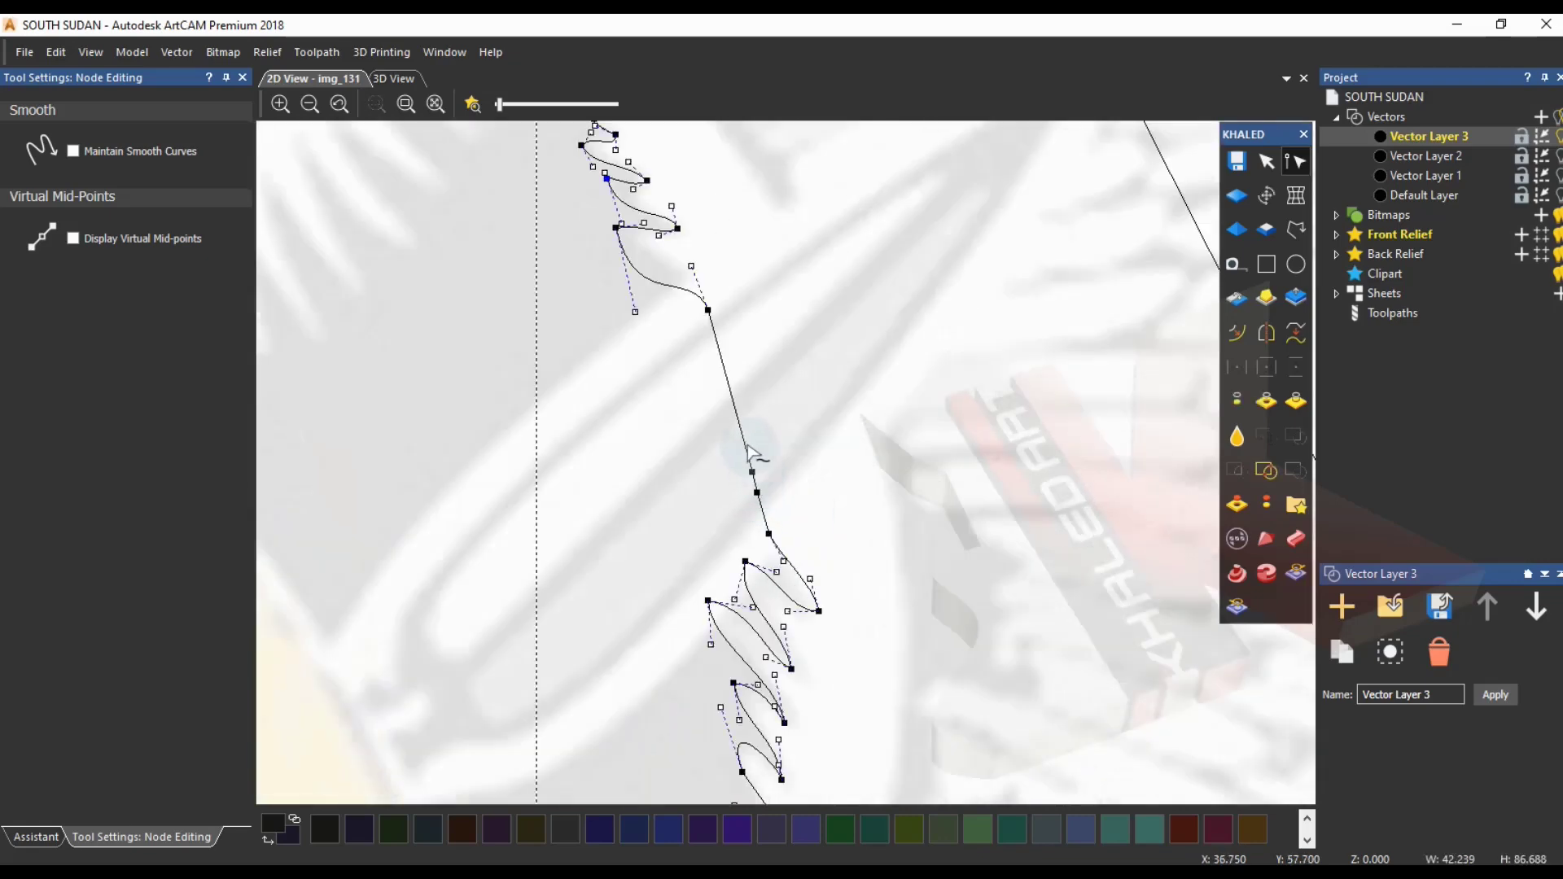
key(i)
key(i)
key(i)
drag(720, 353, 674, 317)
drag(735, 411, 679, 385)
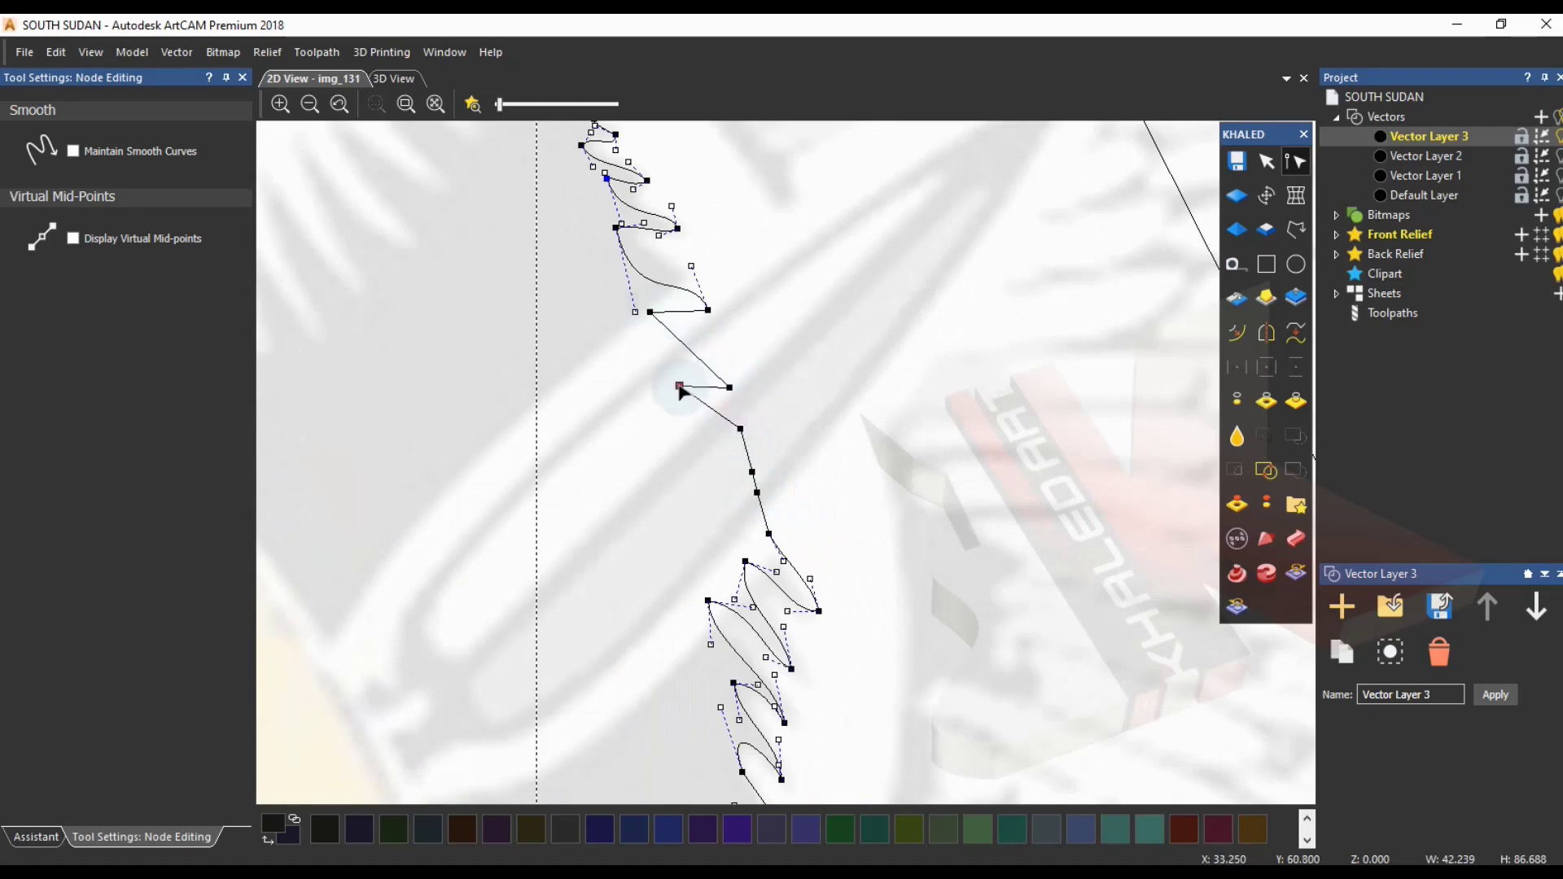
drag(751, 473, 697, 437)
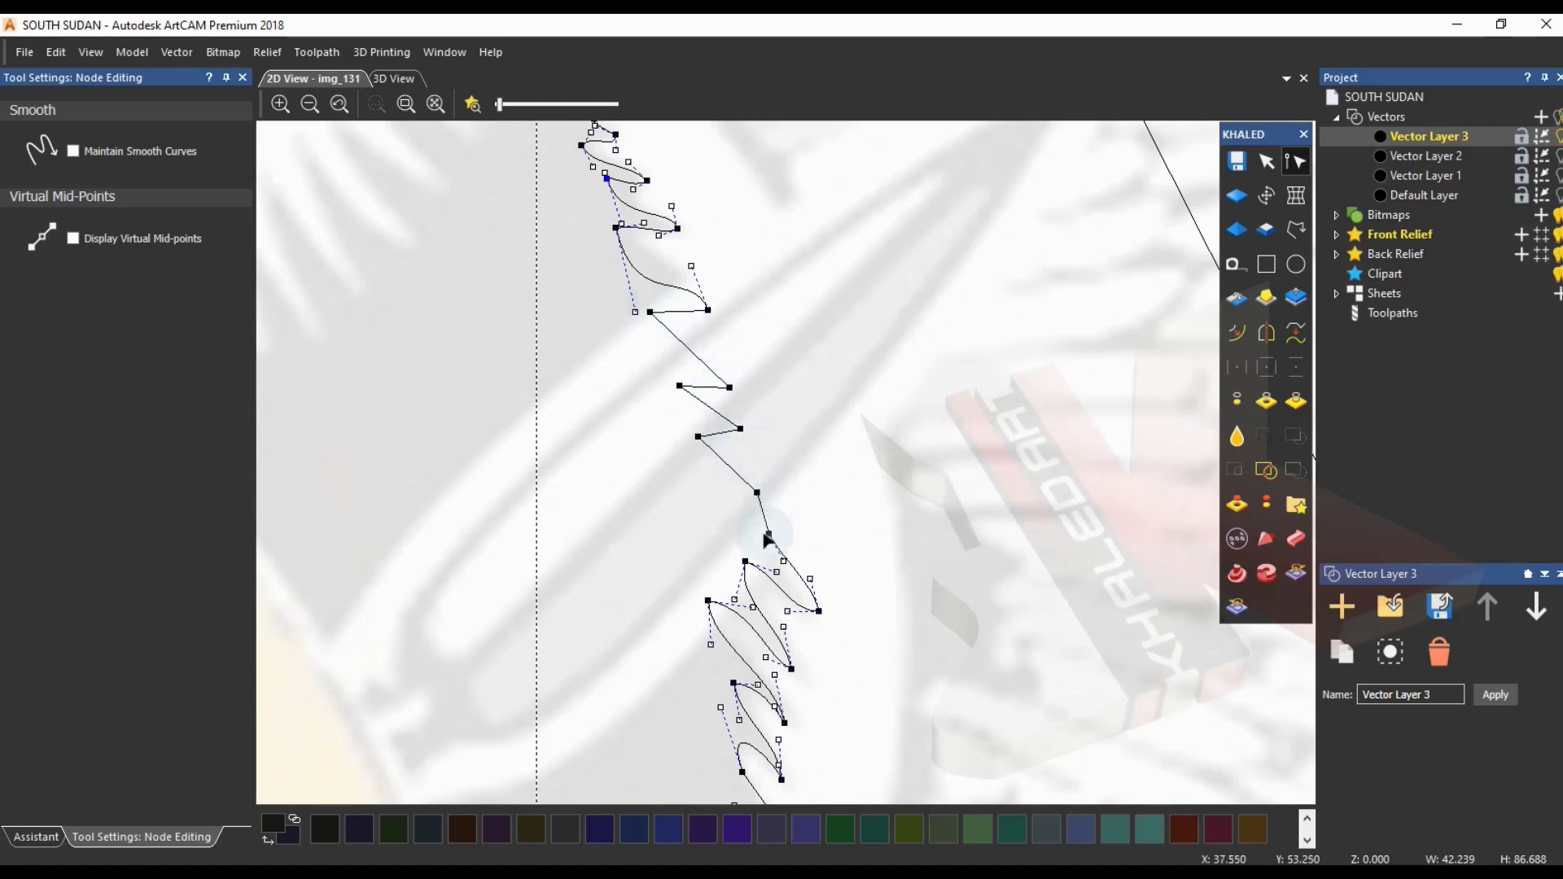
mouse_move(763, 515)
mouse_down()
mouse_move(805, 527)
mouse_move(739, 515)
mouse_up()
drag(819, 611, 806, 586)
drag(800, 519, 786, 474)
- Smooth the zigzag nodes across the spear and adjust the handles of the feather points near its lower edge
drag(597, 303, 875, 574)
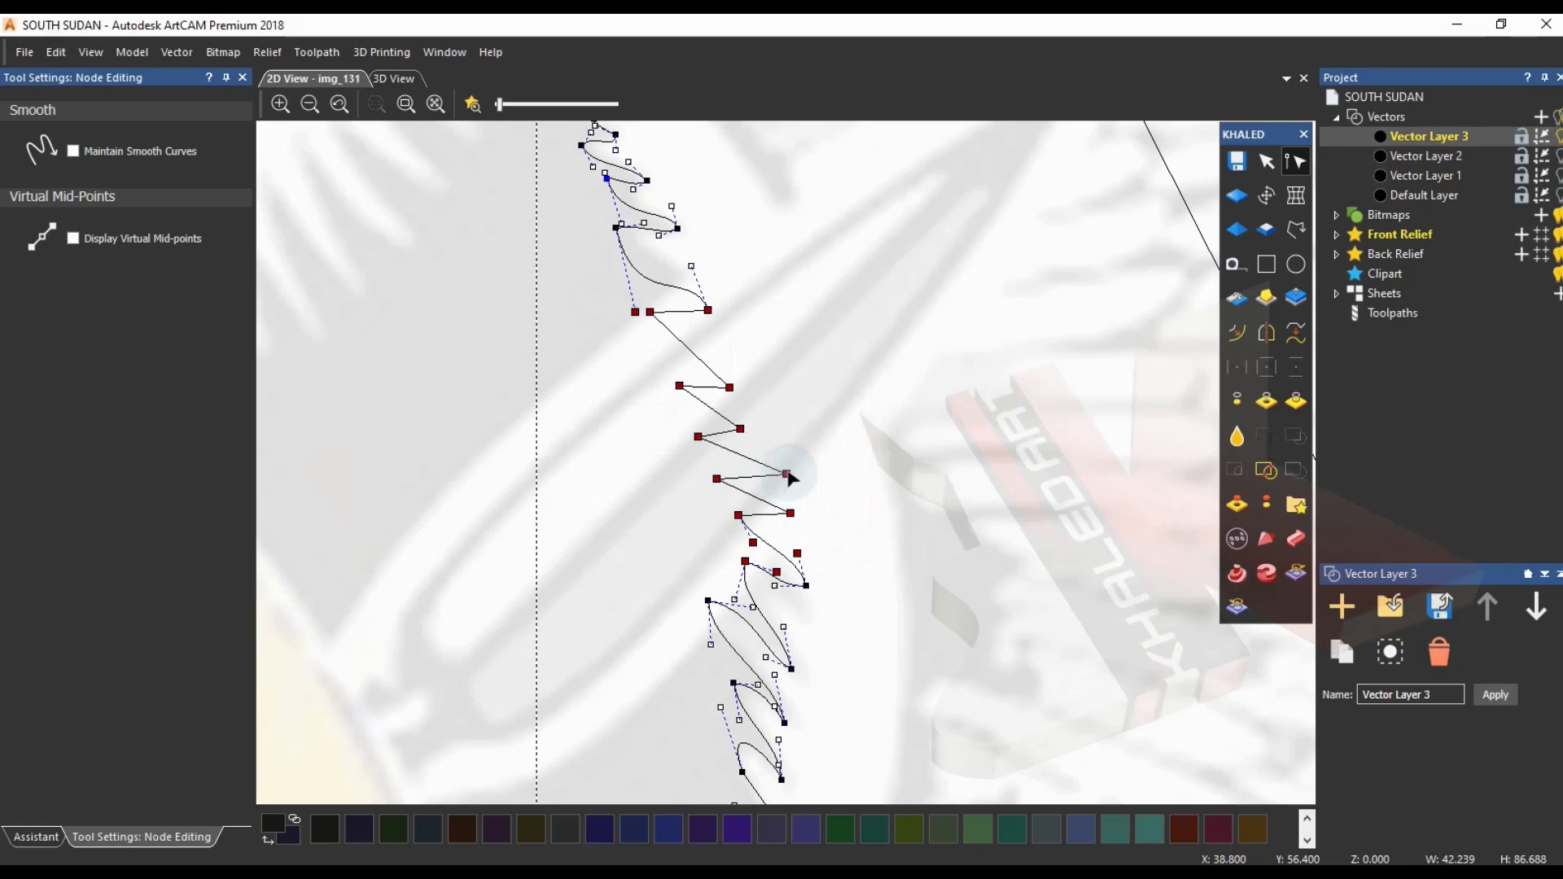
key(s)
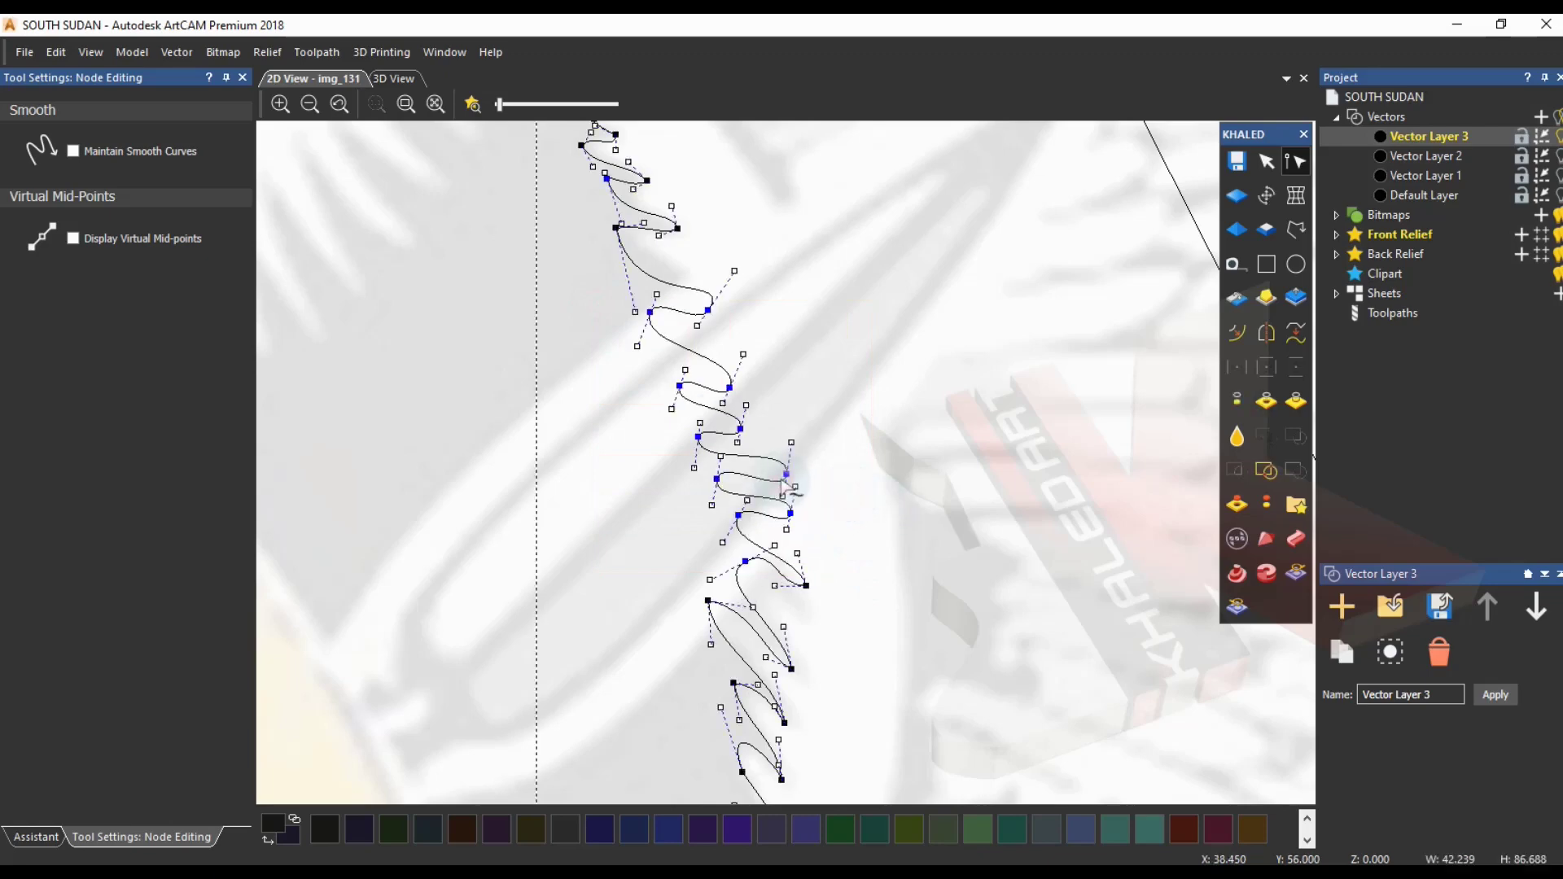
drag(790, 443, 752, 441)
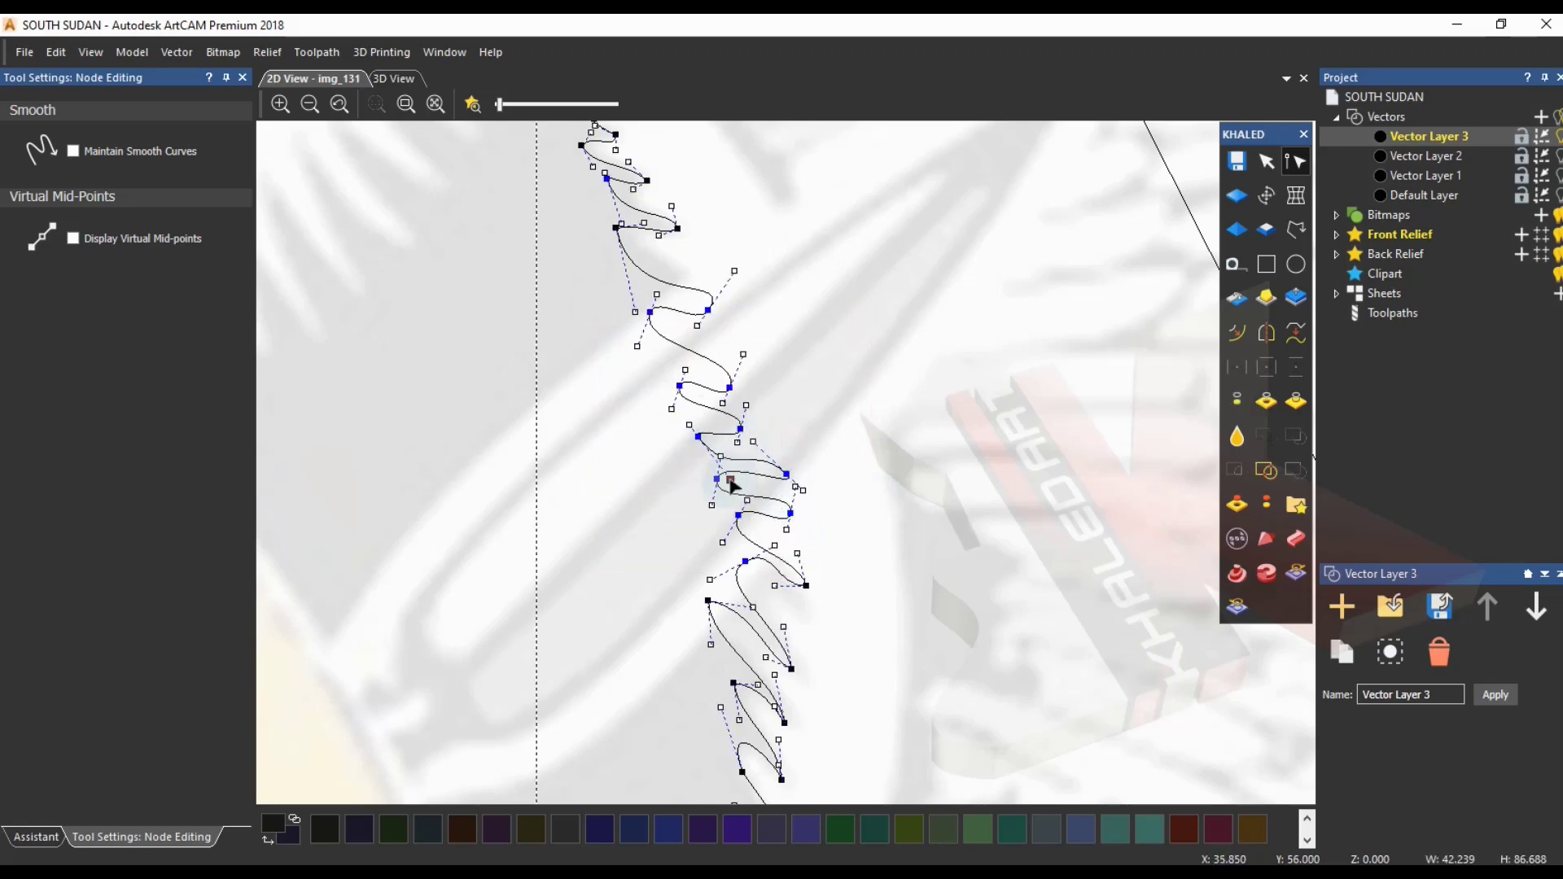
drag(712, 506, 678, 493)
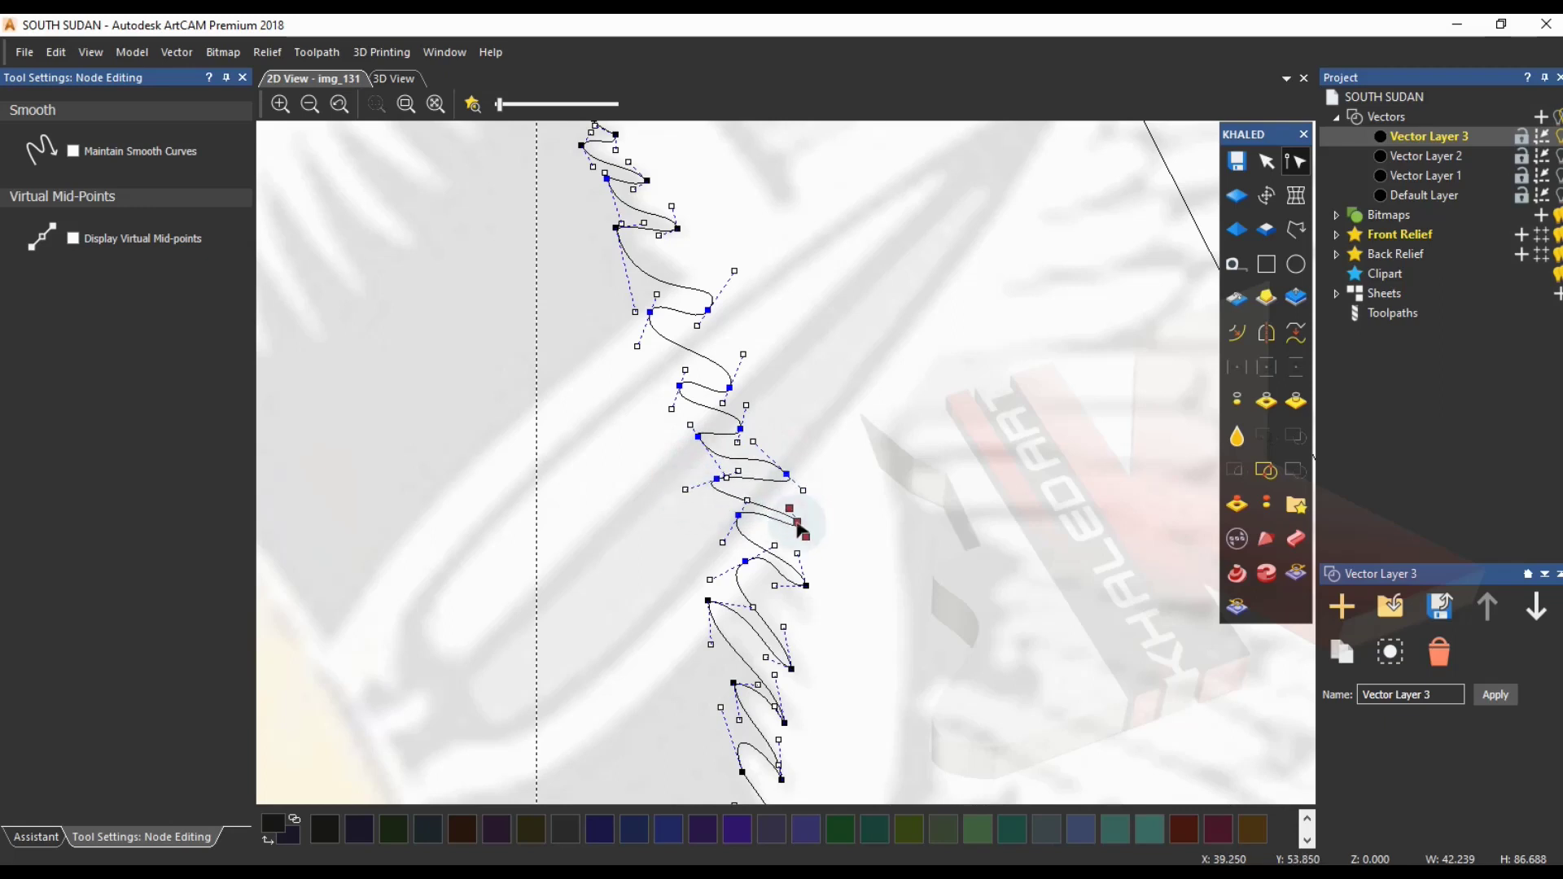
drag(748, 501, 729, 497)
click(588, 563)
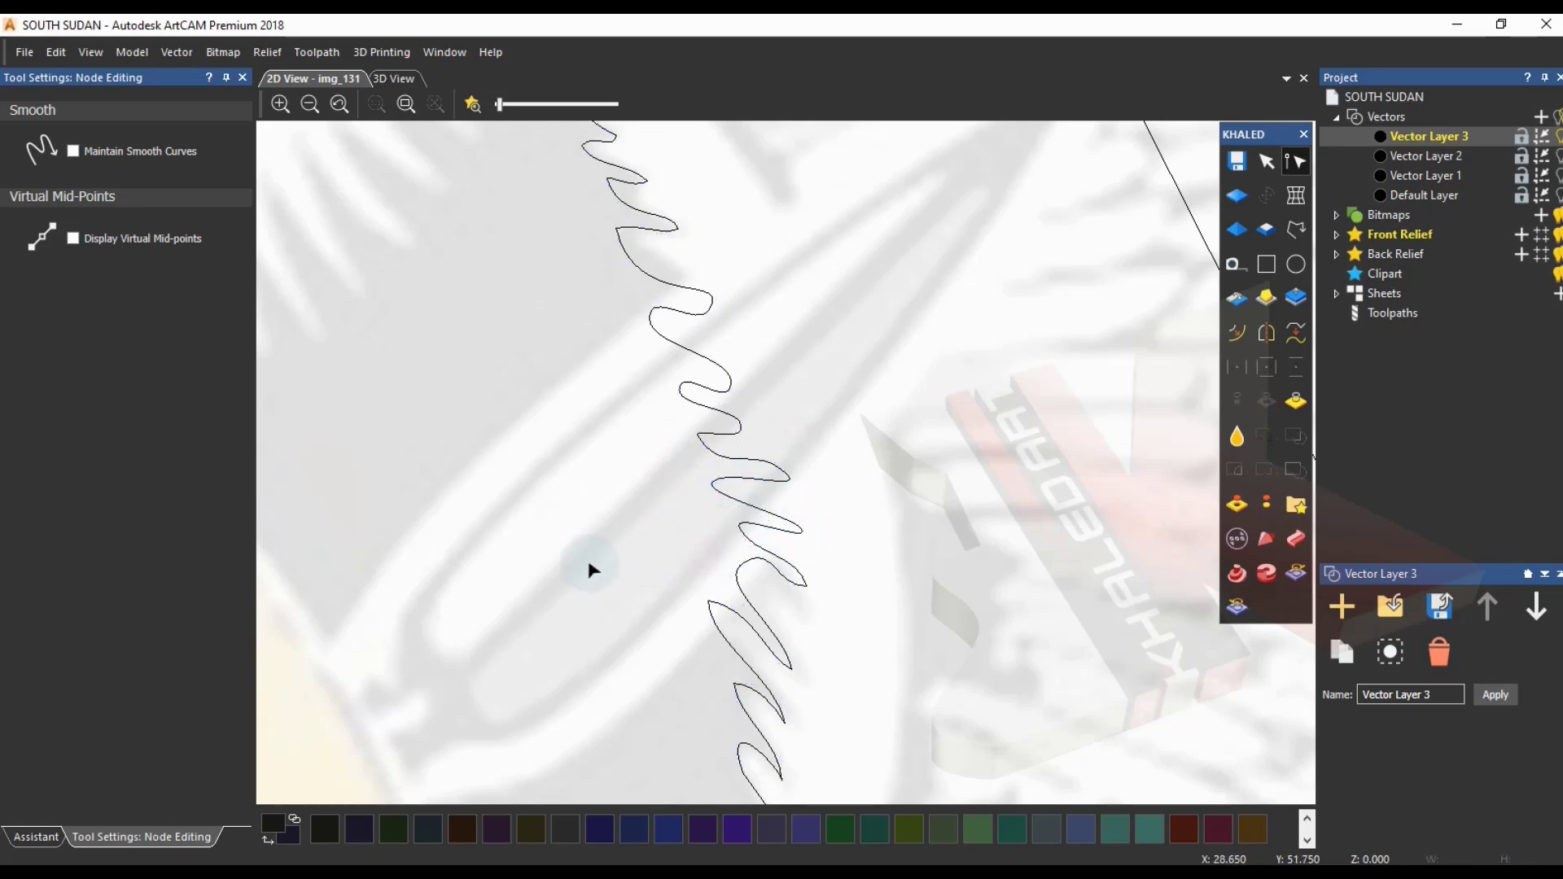
- Move the corner node just below the spear and reshape the rounded notch above it into a sharper feather gap
scroll(598, 560, down, 3)
scroll(796, 532, up, 3)
click(774, 559)
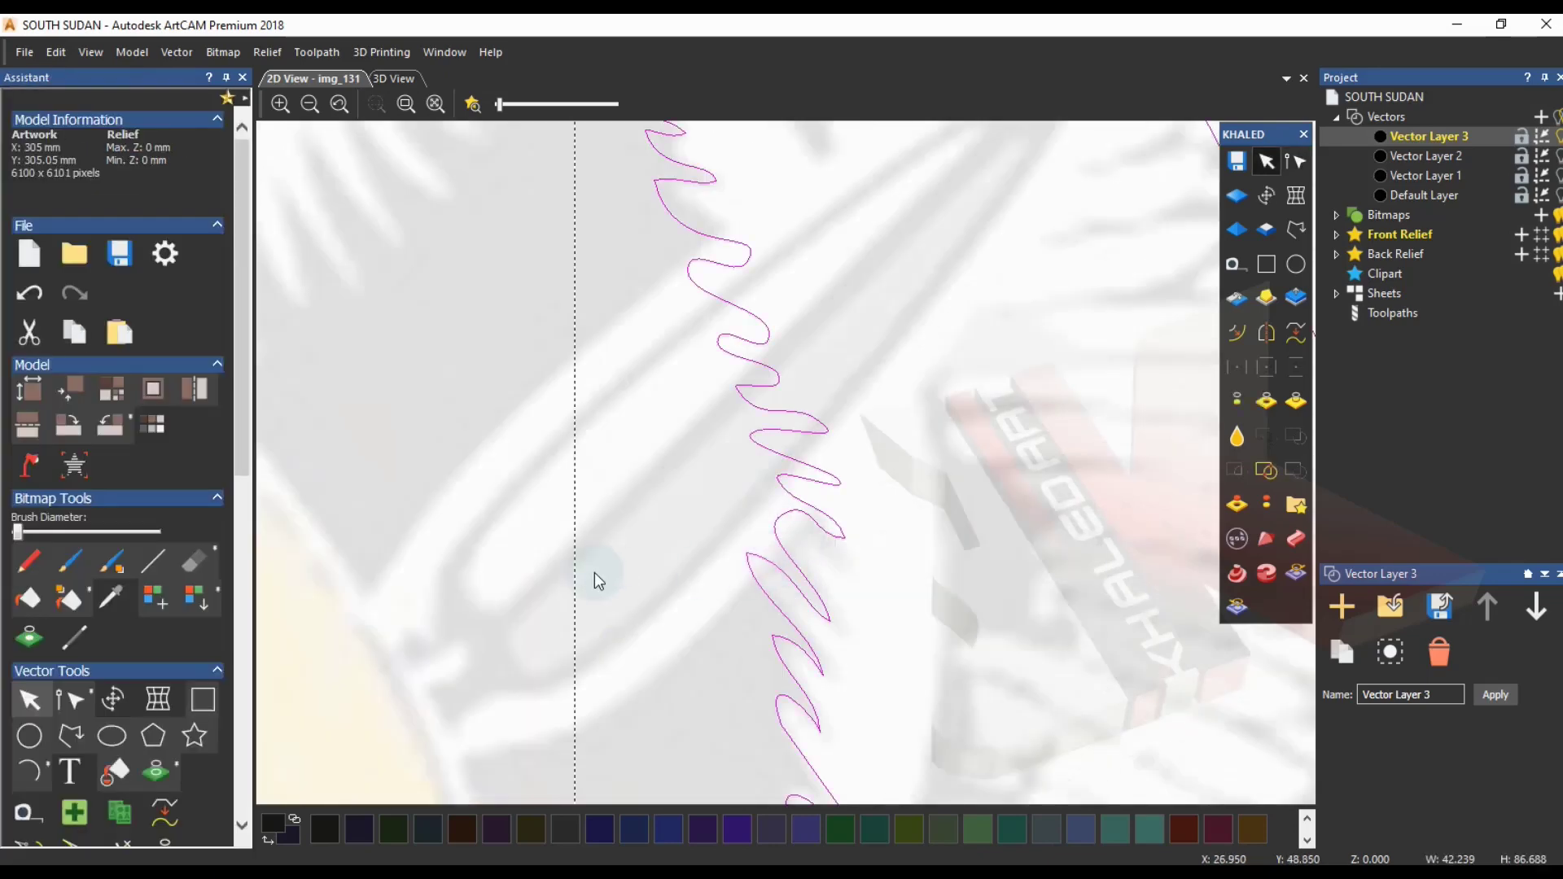
click(779, 560)
drag(747, 553, 762, 570)
click(718, 567)
click(785, 520)
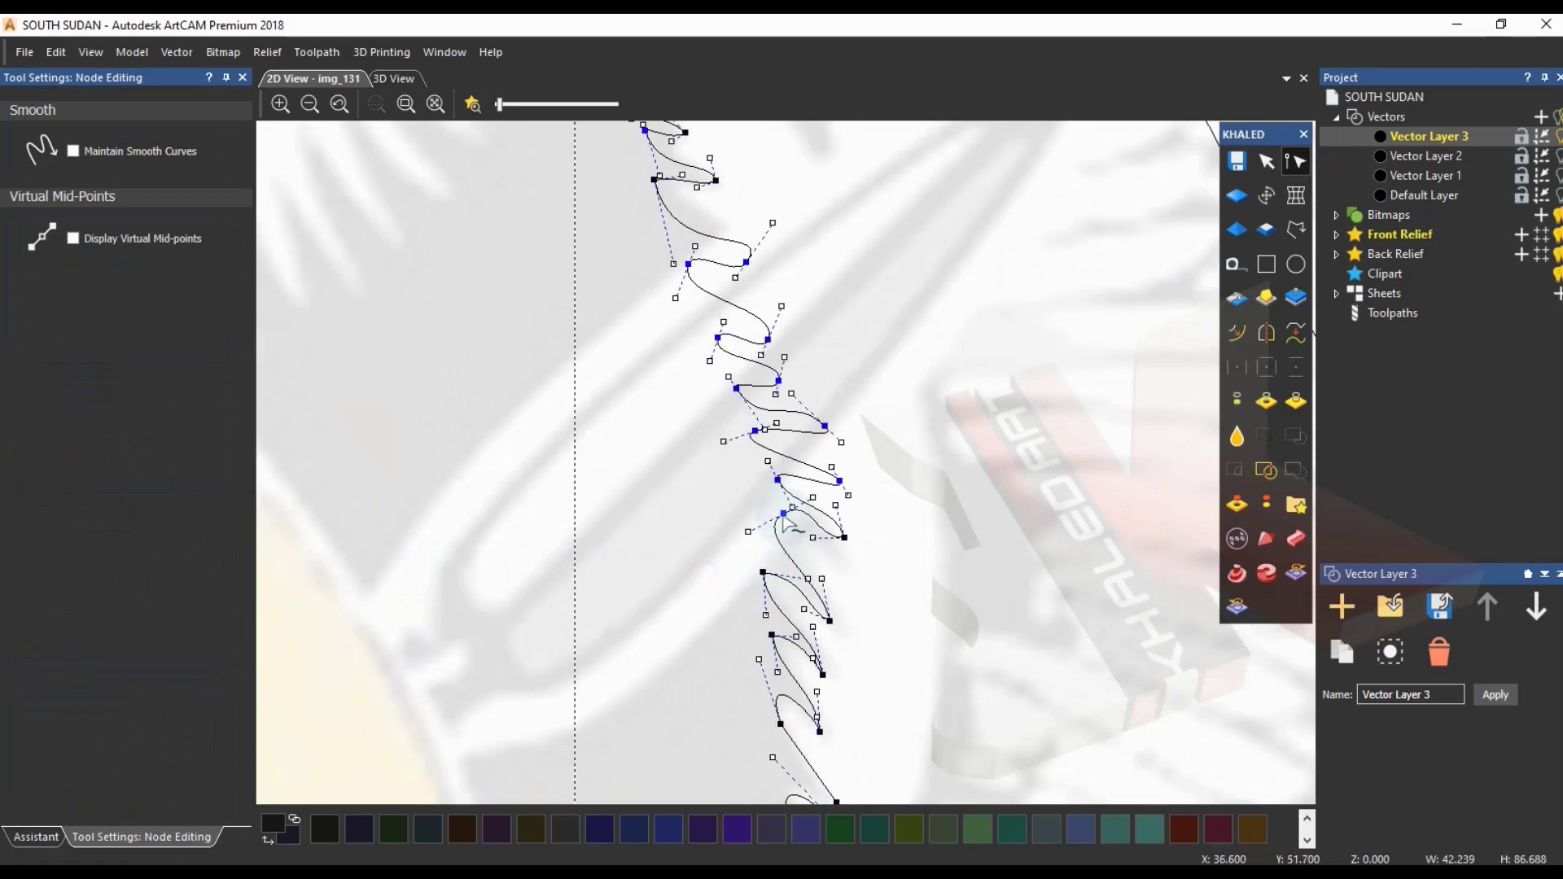
drag(811, 528, 725, 535)
click(701, 494)
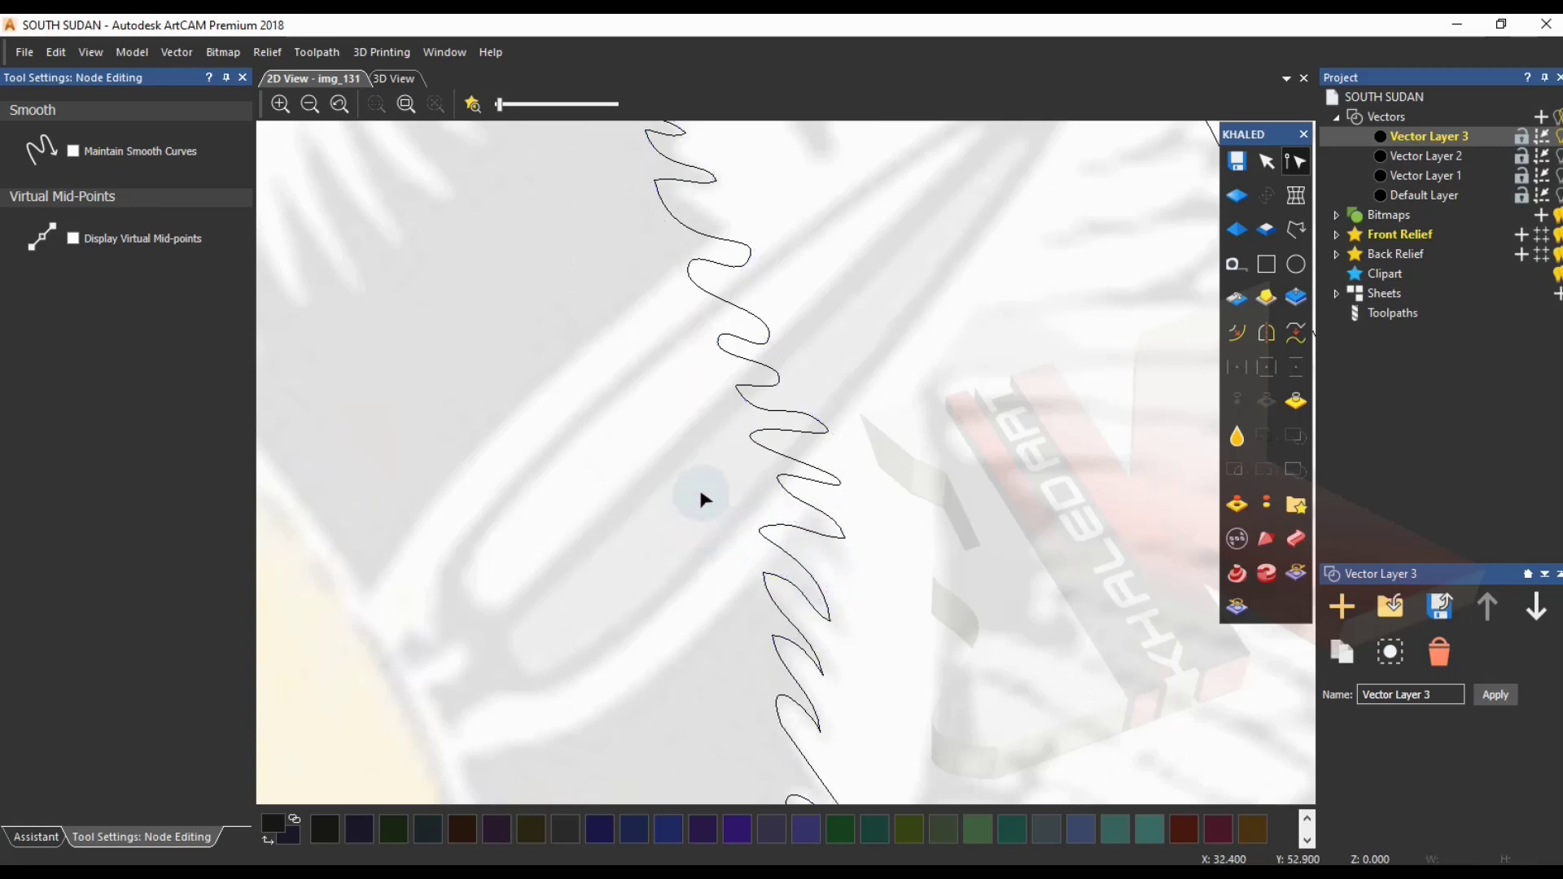
- Reshape the rounded notch in the middle of the spear crossing into a deeper, narrower feather gap
scroll(716, 325, up, 2)
click(773, 381)
click(774, 383)
drag(740, 332, 680, 401)
scroll(701, 468, down, 5)
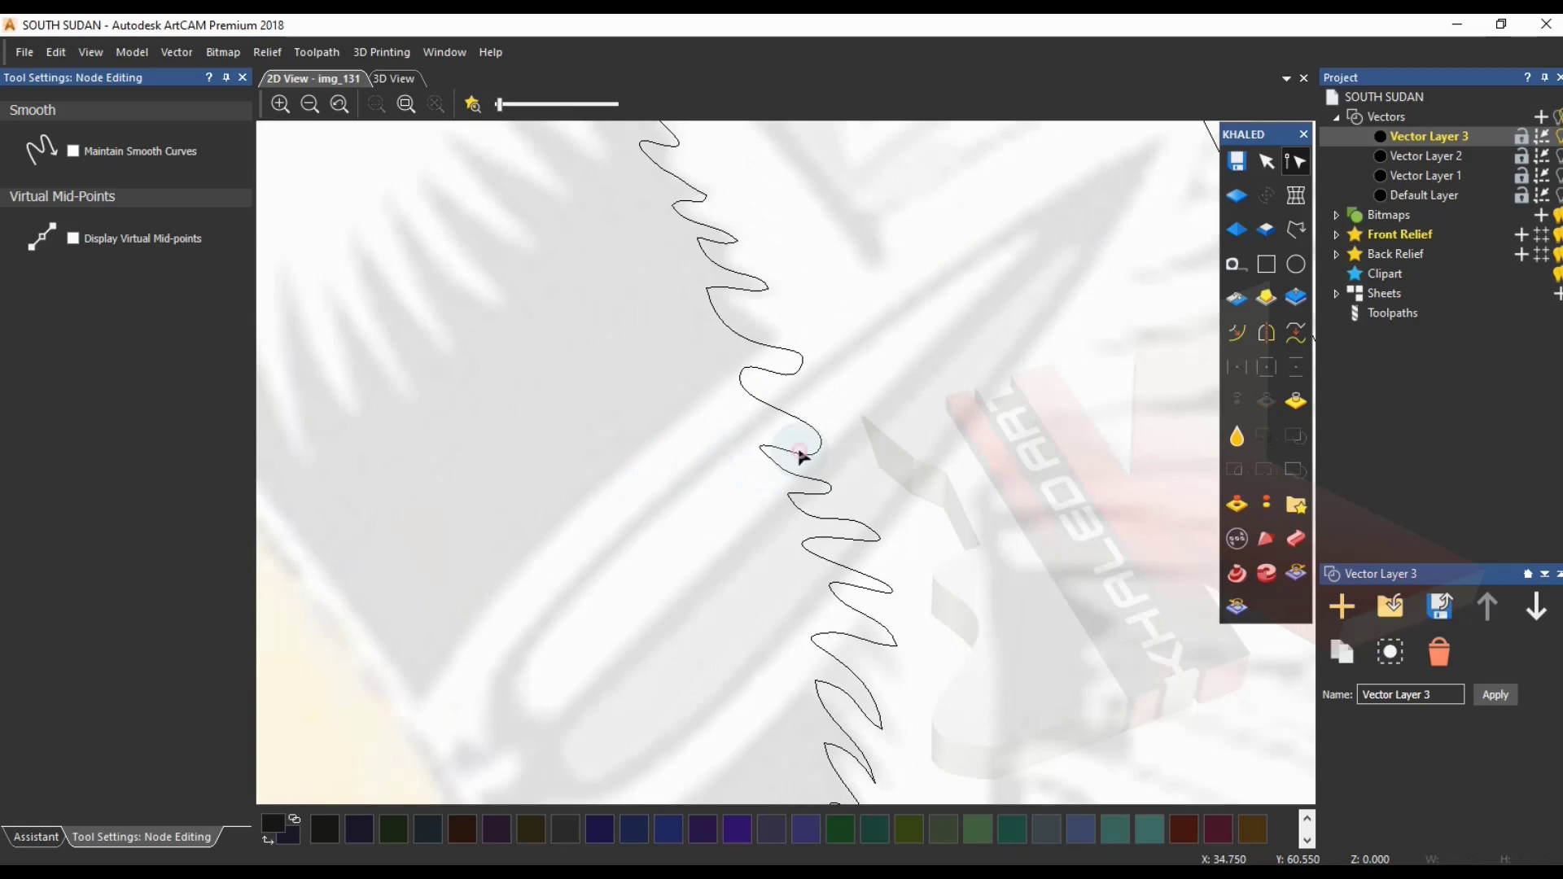
- Reposition the nodes of the feather tips and notches where the edge meets the spear's upper side and refine their curves
click(818, 450)
scroll(802, 454, up, 3)
drag(867, 465, 850, 427)
drag(879, 361, 787, 351)
drag(767, 460, 744, 432)
click(714, 498)
click(706, 330)
drag(723, 280, 759, 292)
mouse_move(814, 385)
mouse_down()
mouse_move(795, 366)
mouse_move(806, 379)
mouse_up()
drag(877, 230, 760, 217)
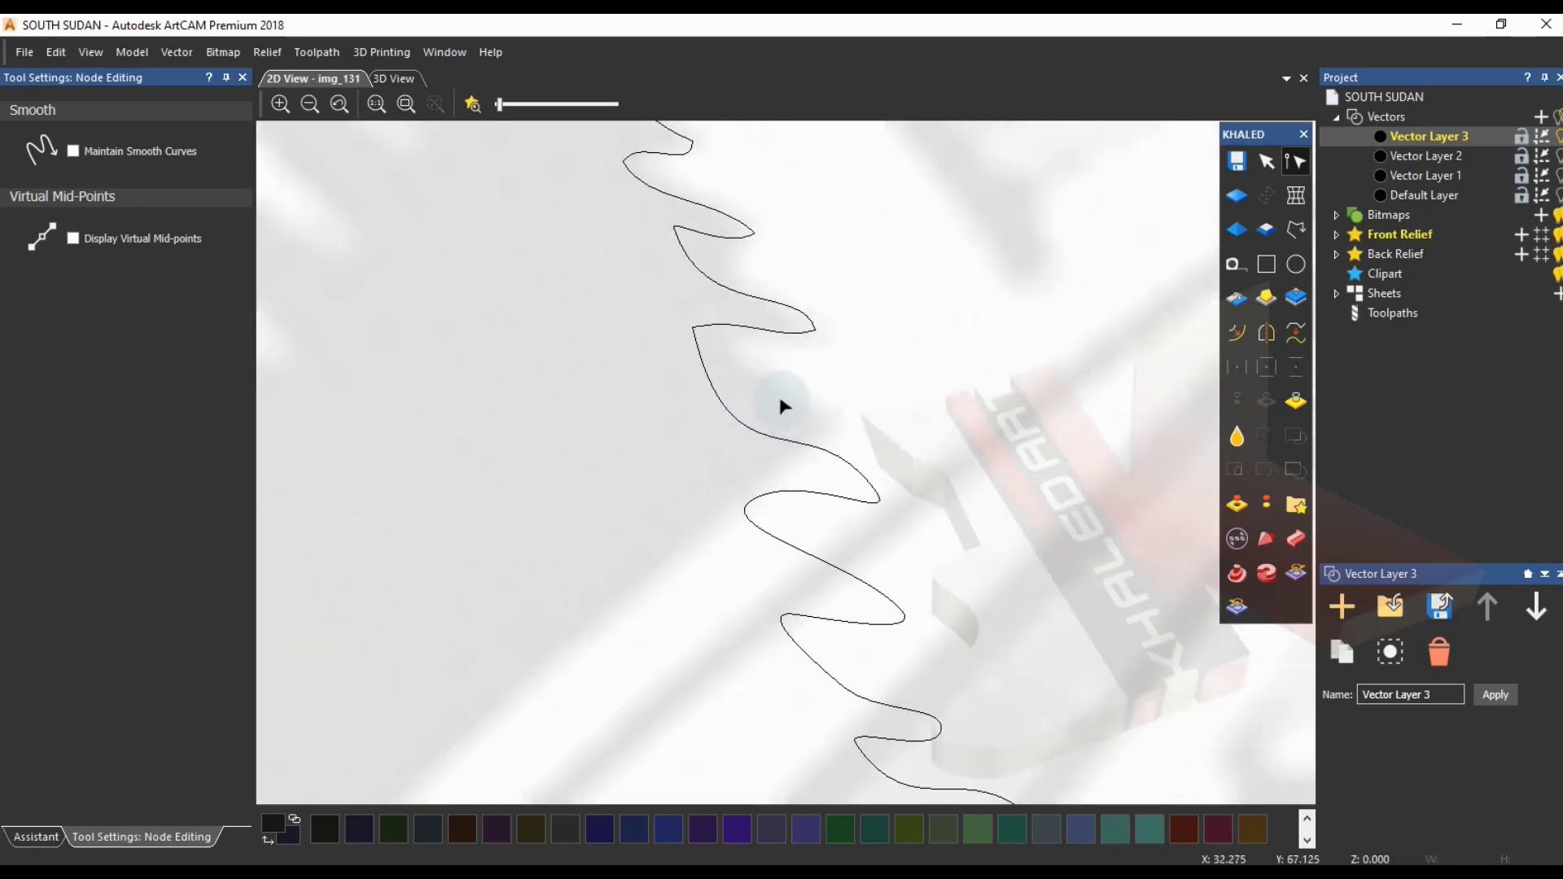
- Shift the feather tips and notches crossing the upper part of the spear upward to even out their spacing
click(799, 446)
drag(877, 493, 867, 454)
drag(759, 495, 740, 457)
drag(901, 610, 893, 576)
drag(796, 614, 790, 592)
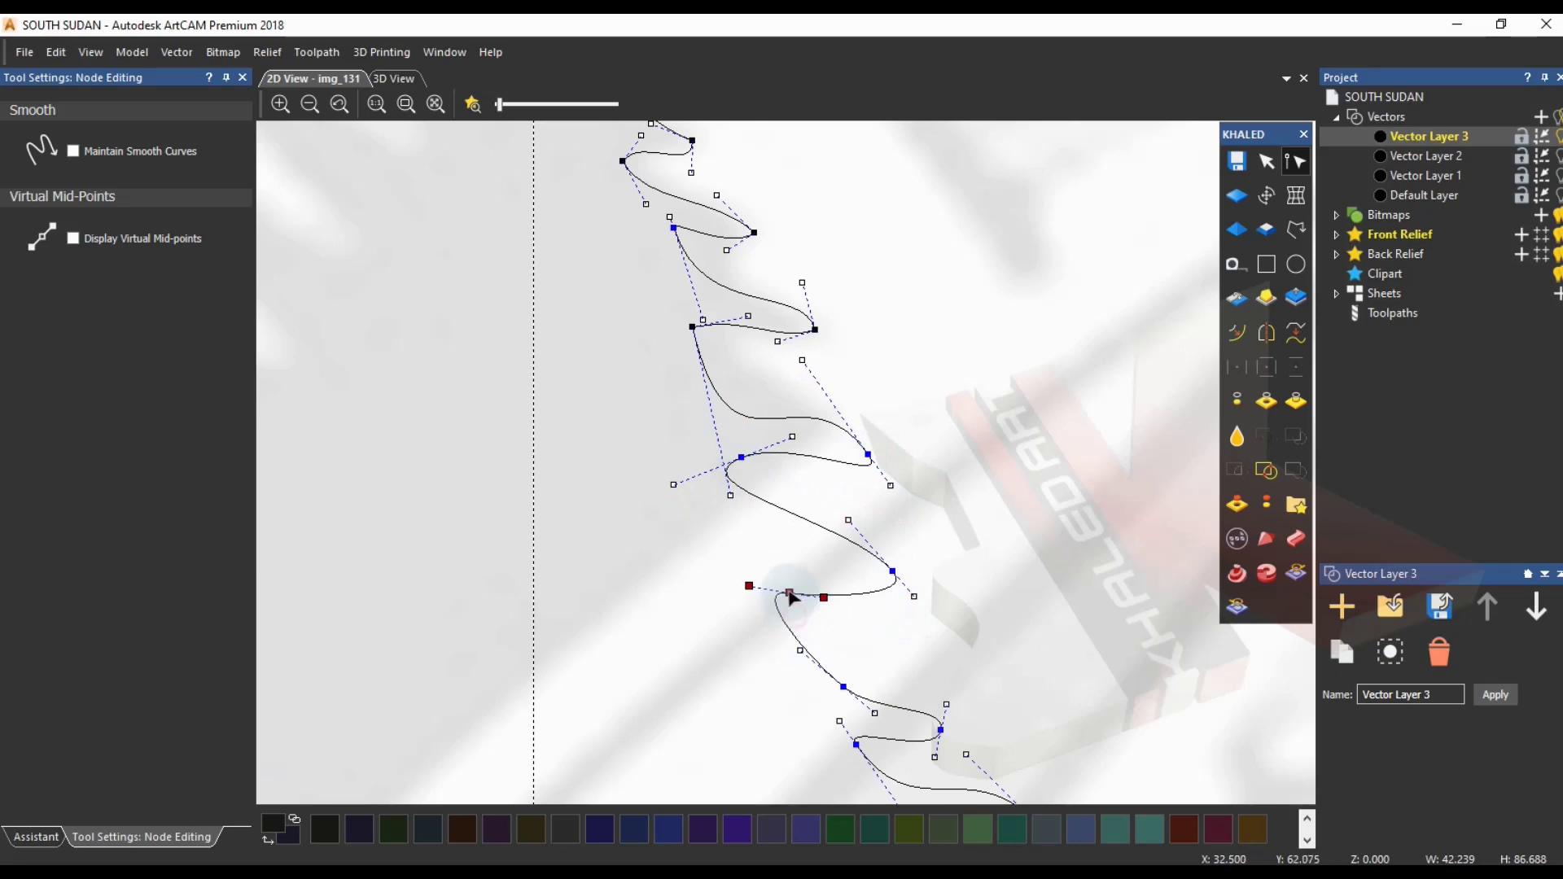
drag(940, 730, 825, 661)
click(805, 673)
- Smooth the long straight segment below the spear, pull its feather tip inward and sharpen the rounded notch beneath it
scroll(764, 656, down, 2)
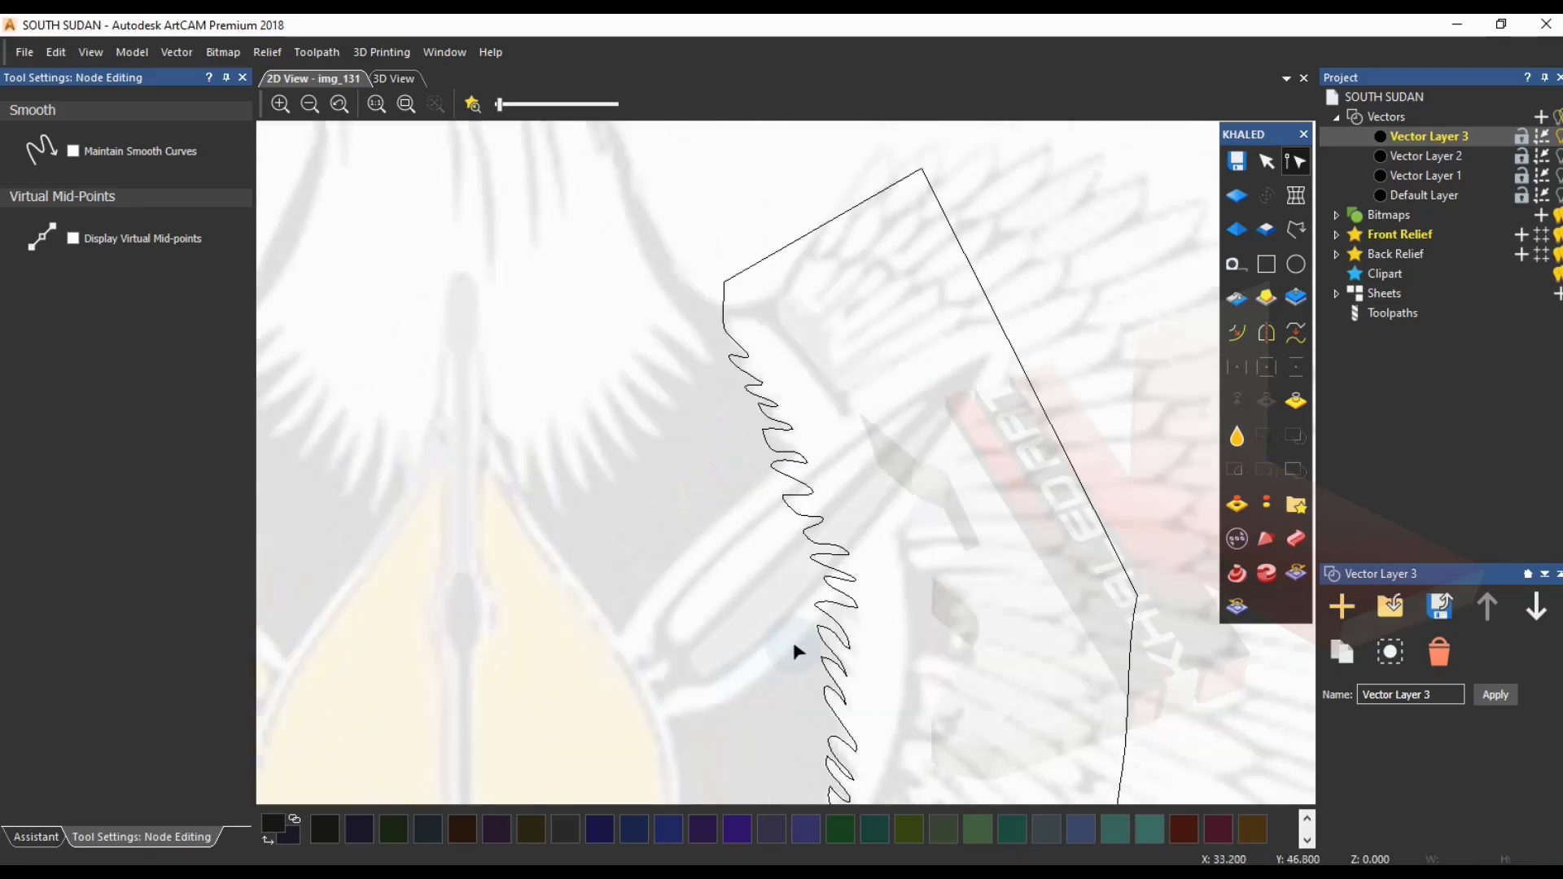
scroll(792, 644, down, 1)
scroll(831, 642, up, 3)
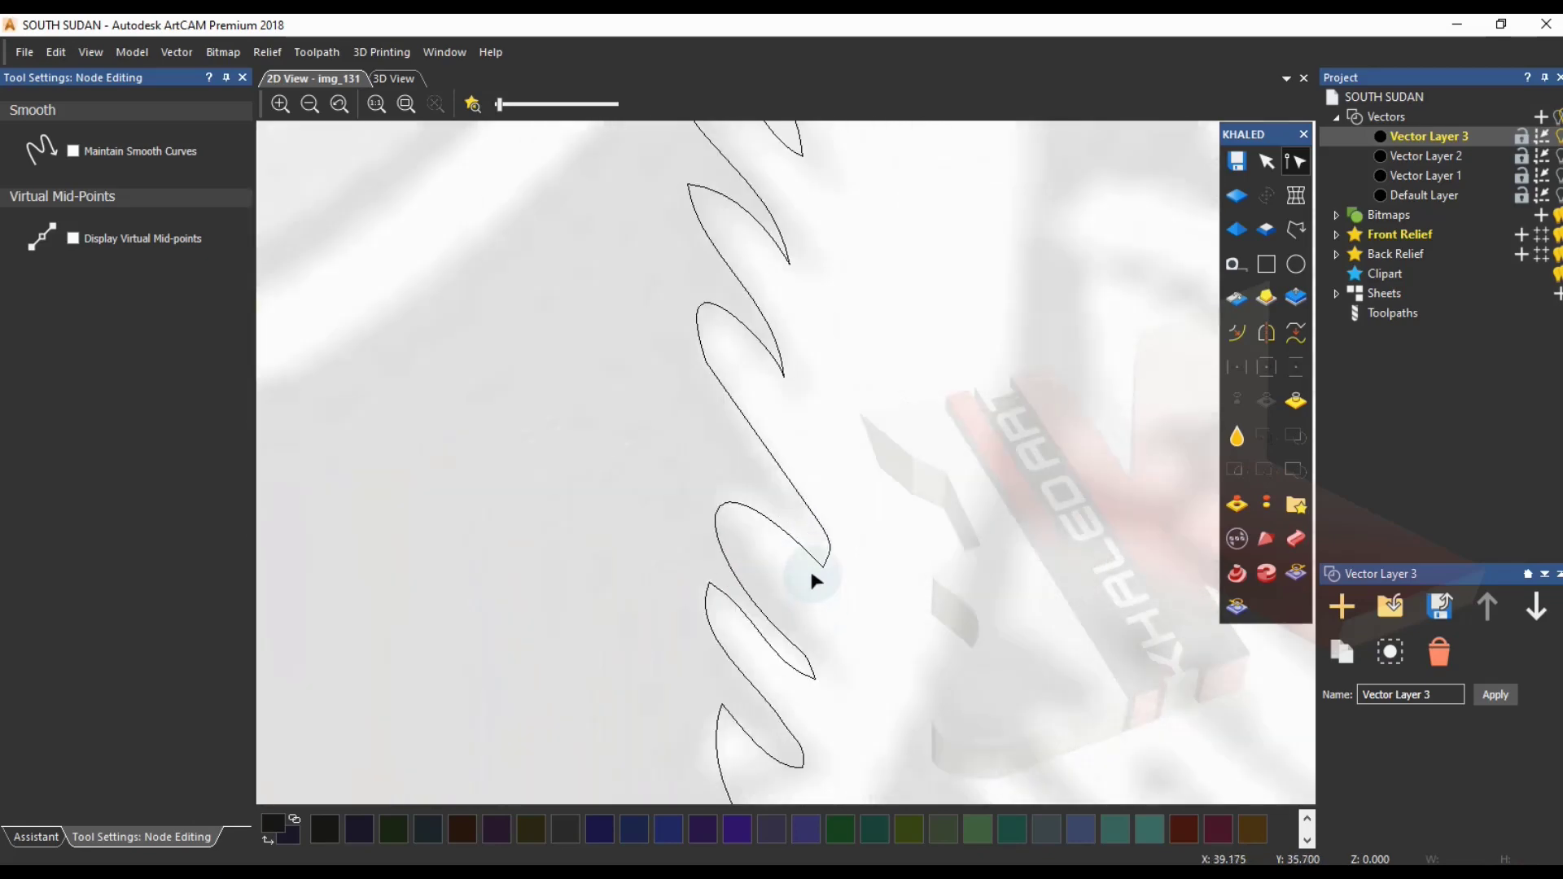
click(812, 564)
drag(815, 517, 778, 475)
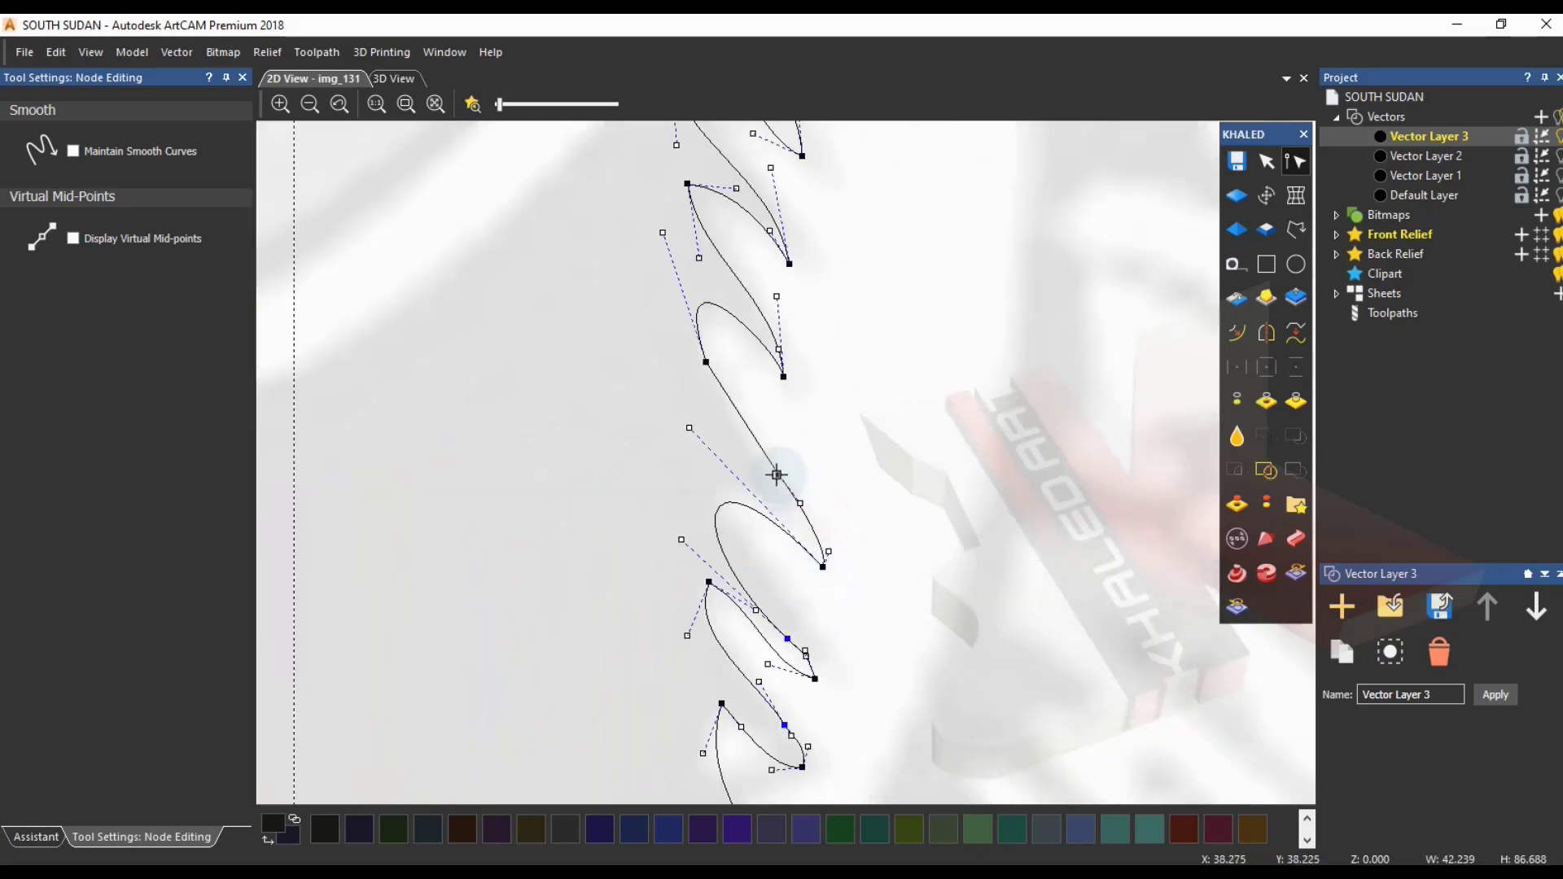
key(s)
key(s)
drag(825, 569, 812, 551)
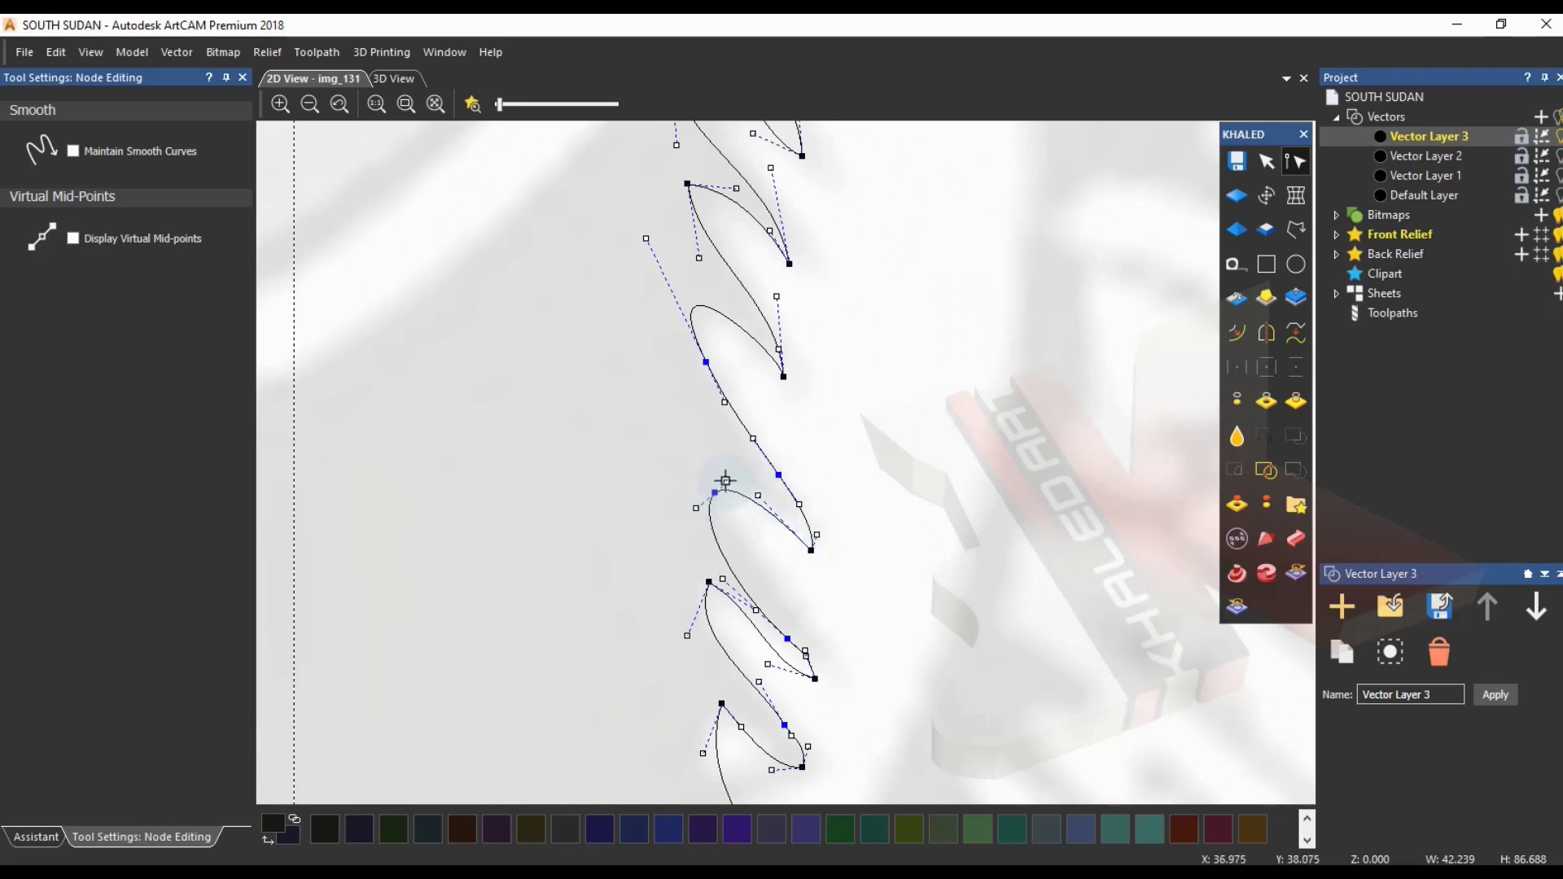
drag(725, 481, 704, 442)
- Lower the corner of the next feather notch slightly and adjust the smooth node just above the adjoining tip
drag(711, 579, 706, 593)
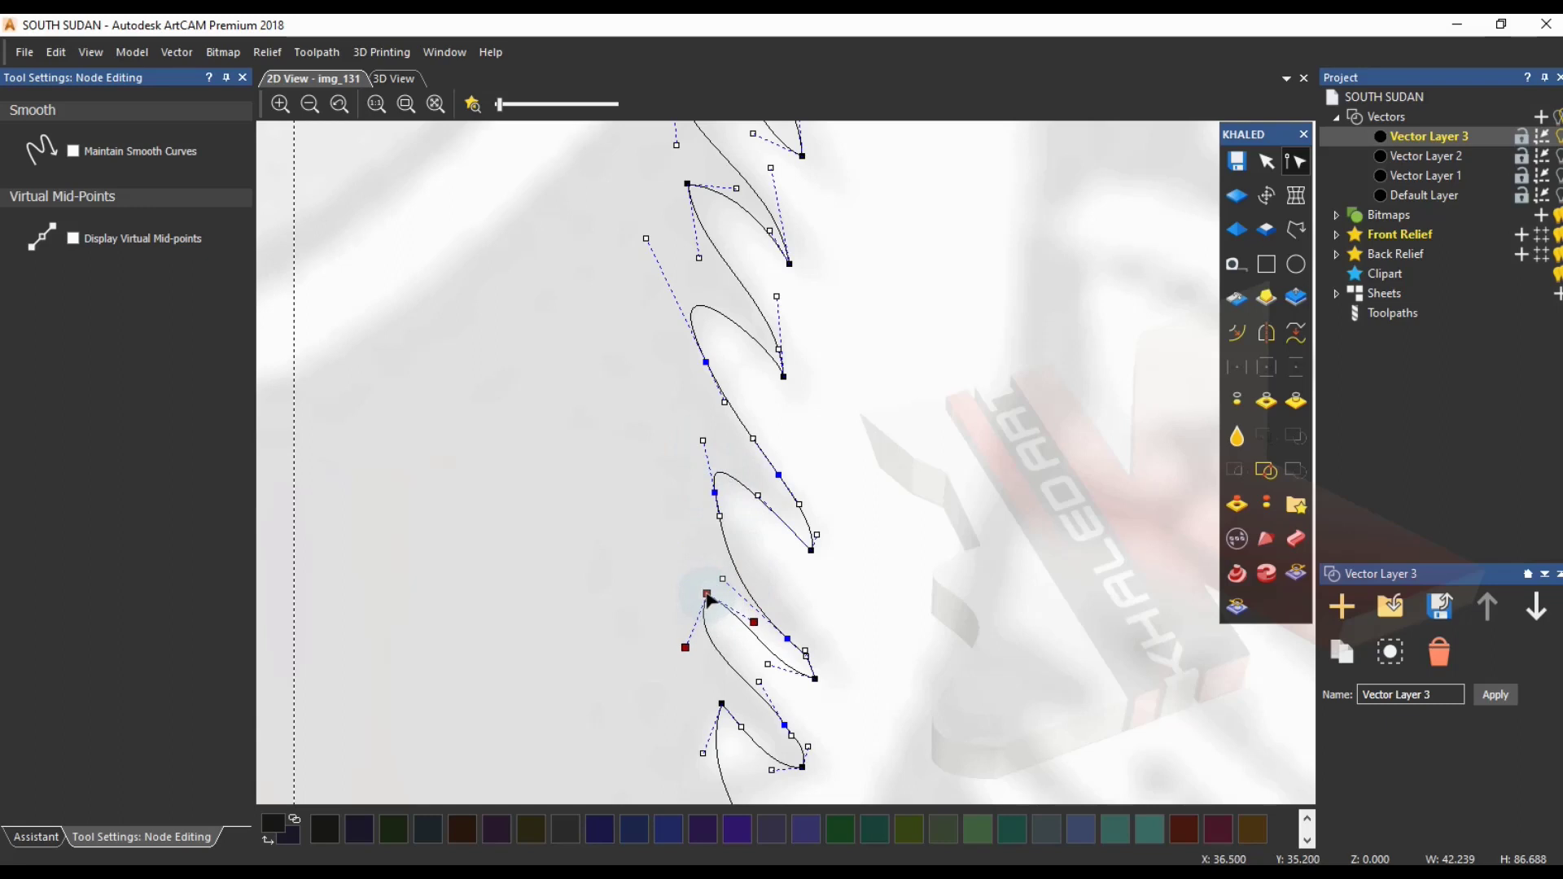
click(665, 594)
click(805, 654)
drag(788, 639, 794, 632)
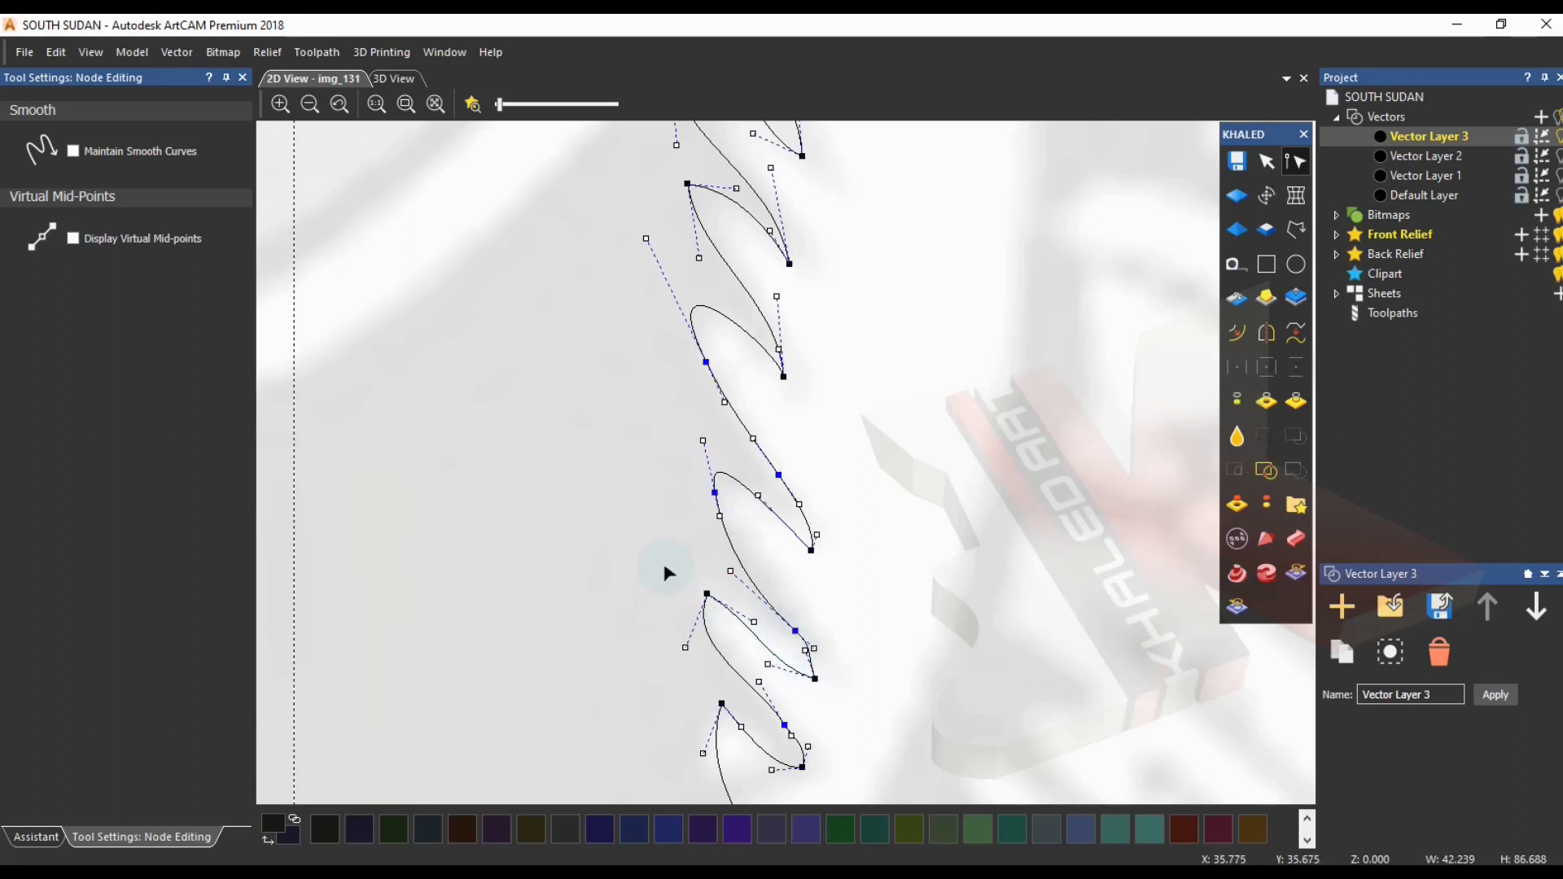
click(673, 602)
scroll(673, 602, down, 1)
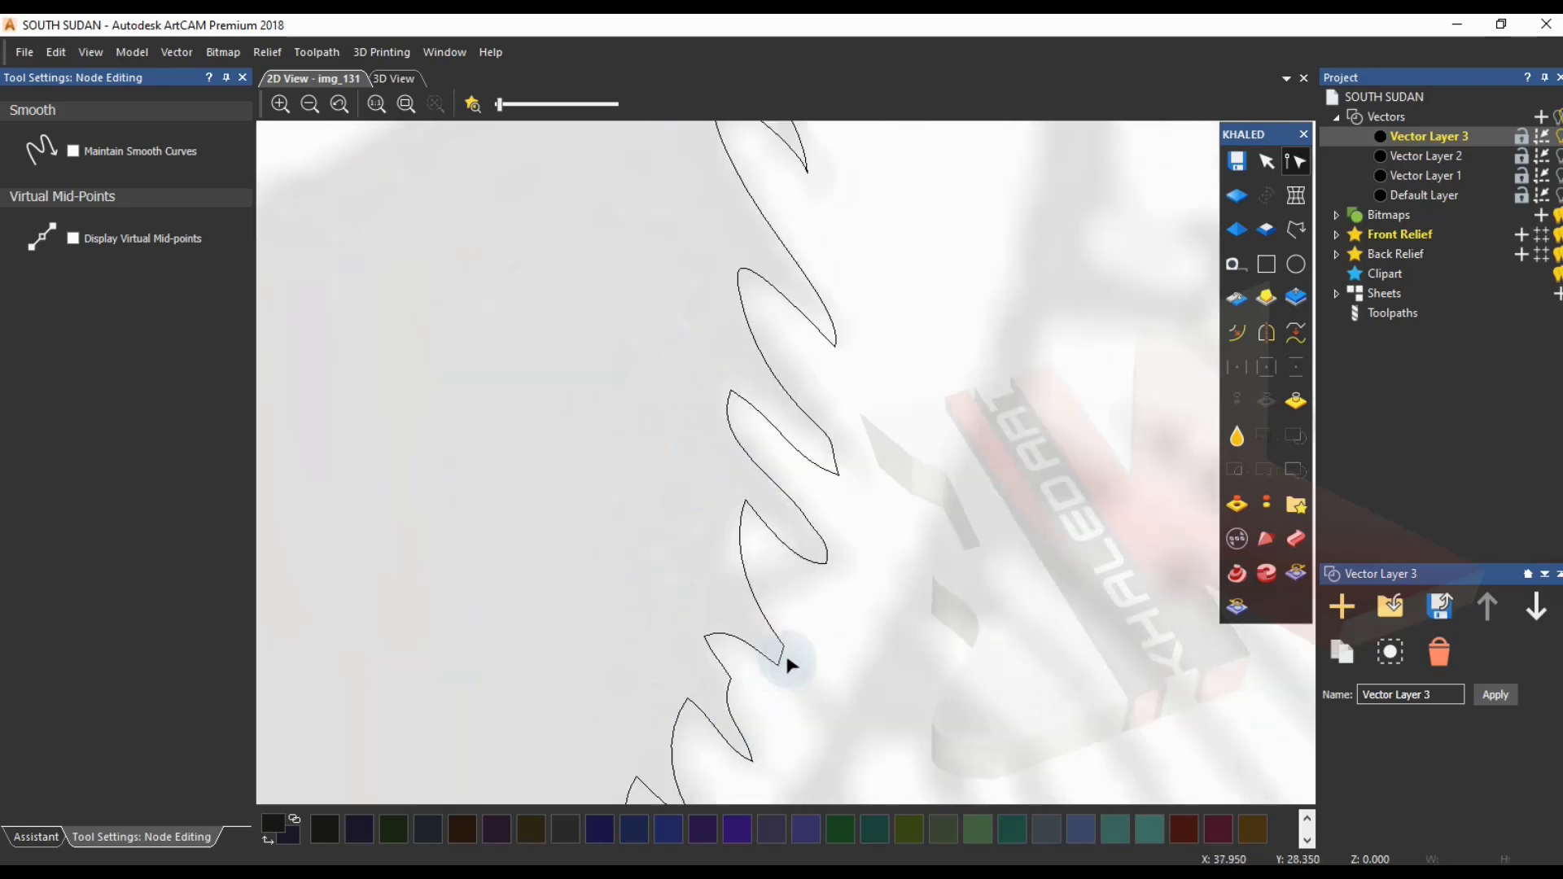
- Extend the short feather tip near the lower end, smooth the node above it and raise the following notch corner
scroll(795, 663, up, 3)
click(798, 661)
drag(794, 658, 831, 709)
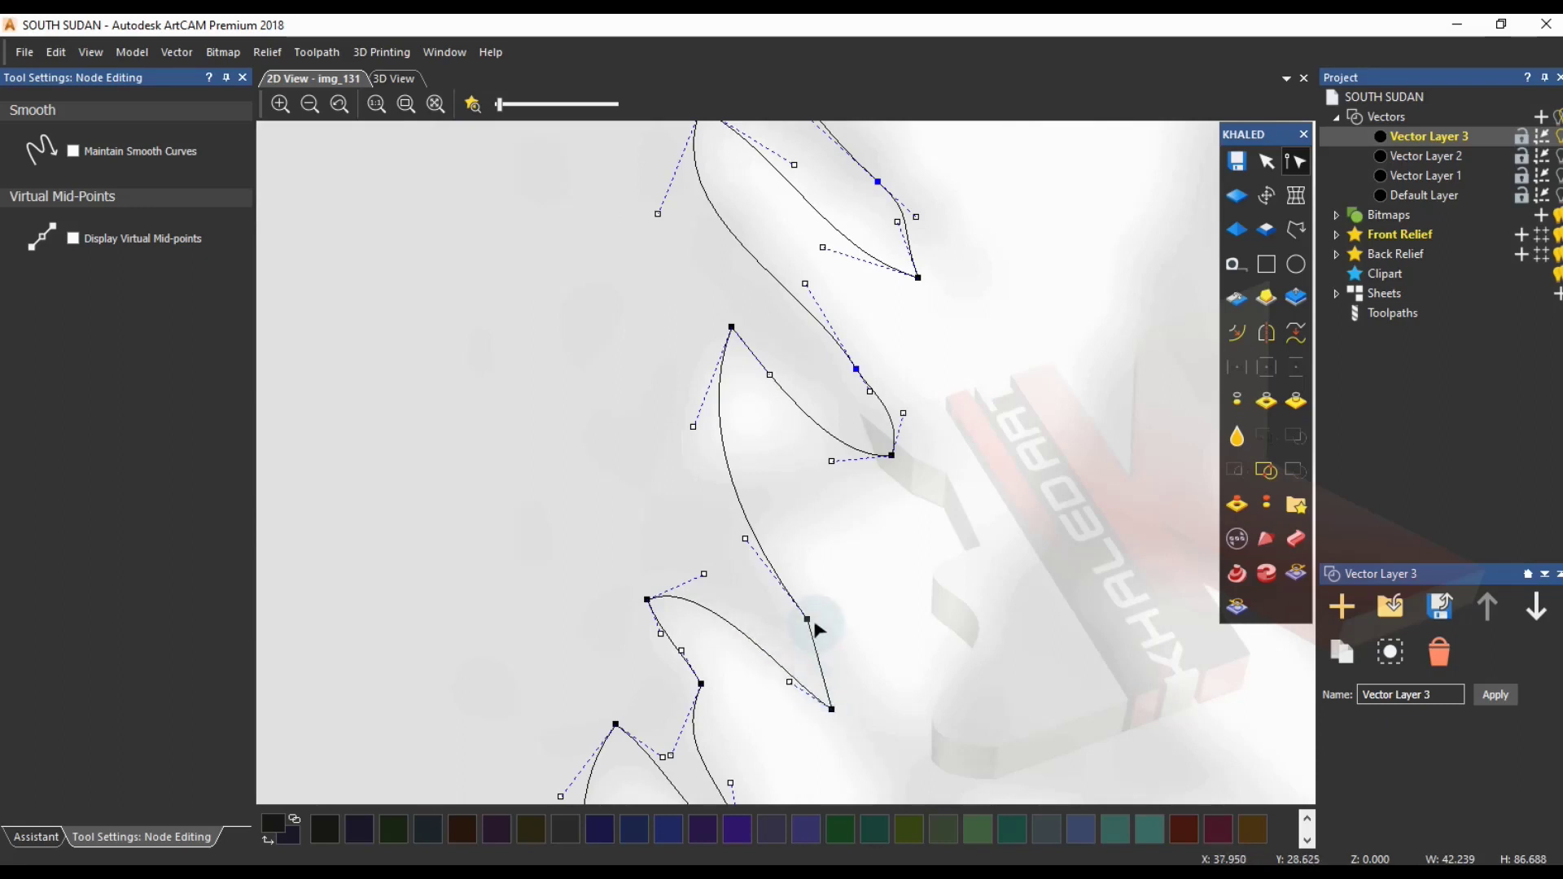
key(s)
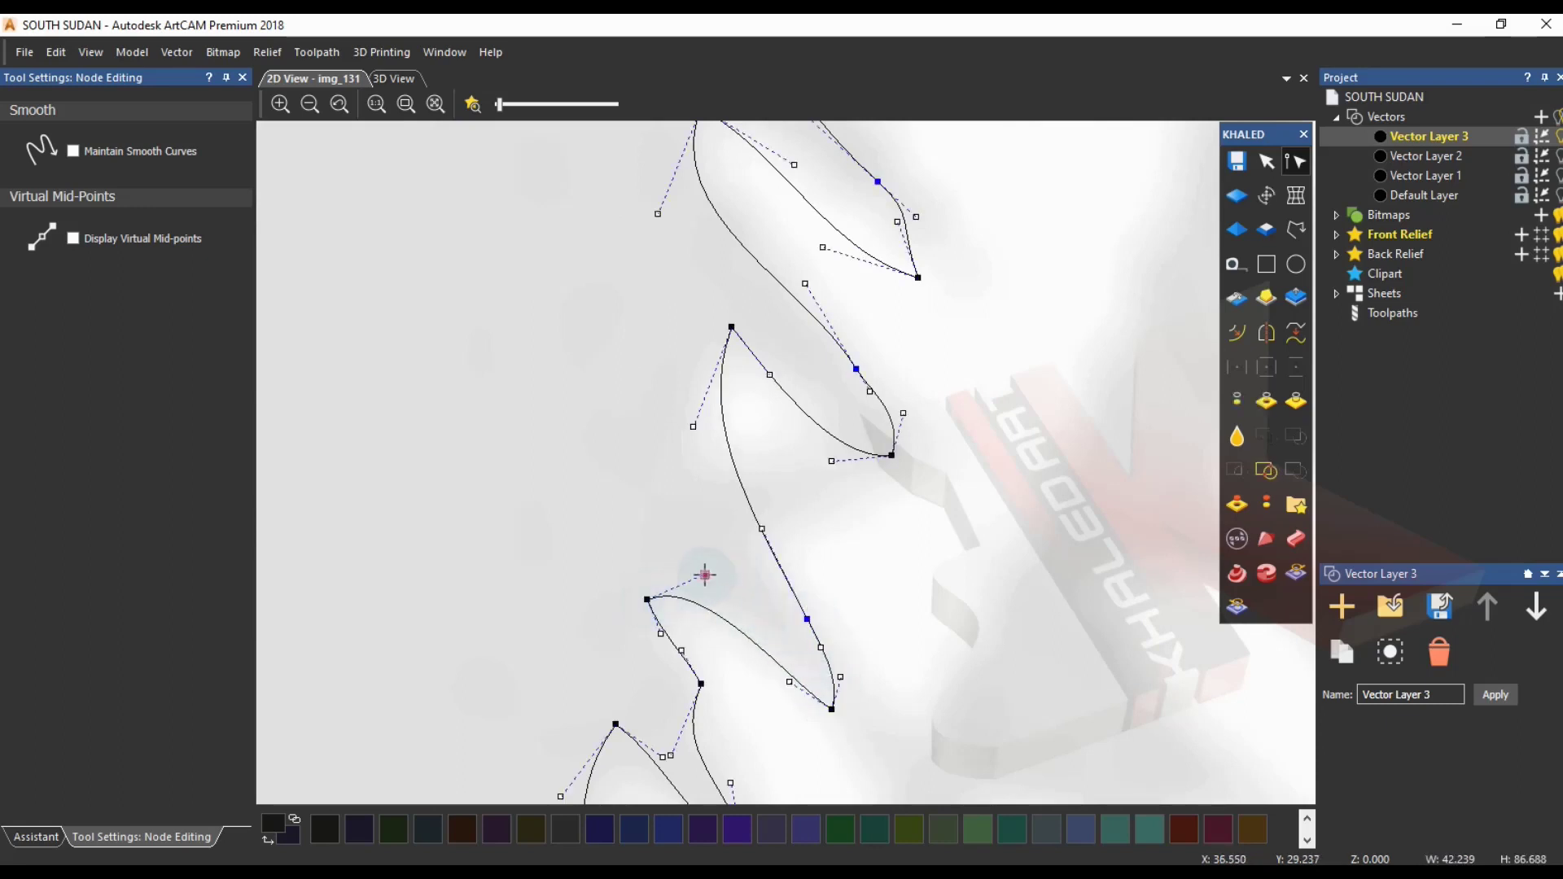
drag(650, 600, 649, 572)
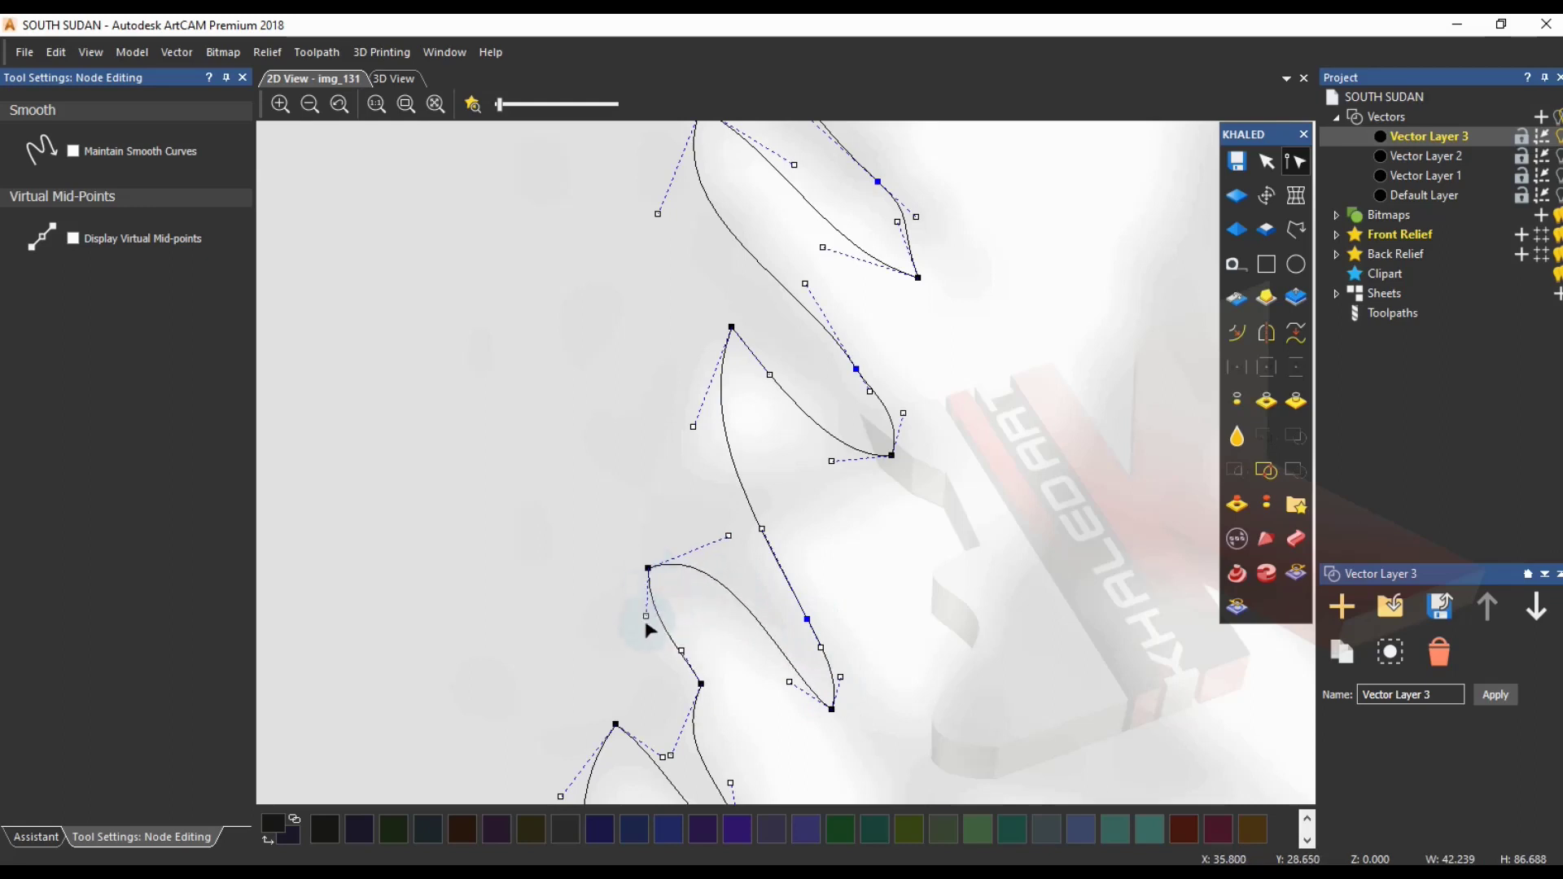
scroll(646, 651, down, 3)
scroll(806, 478, up, 3)
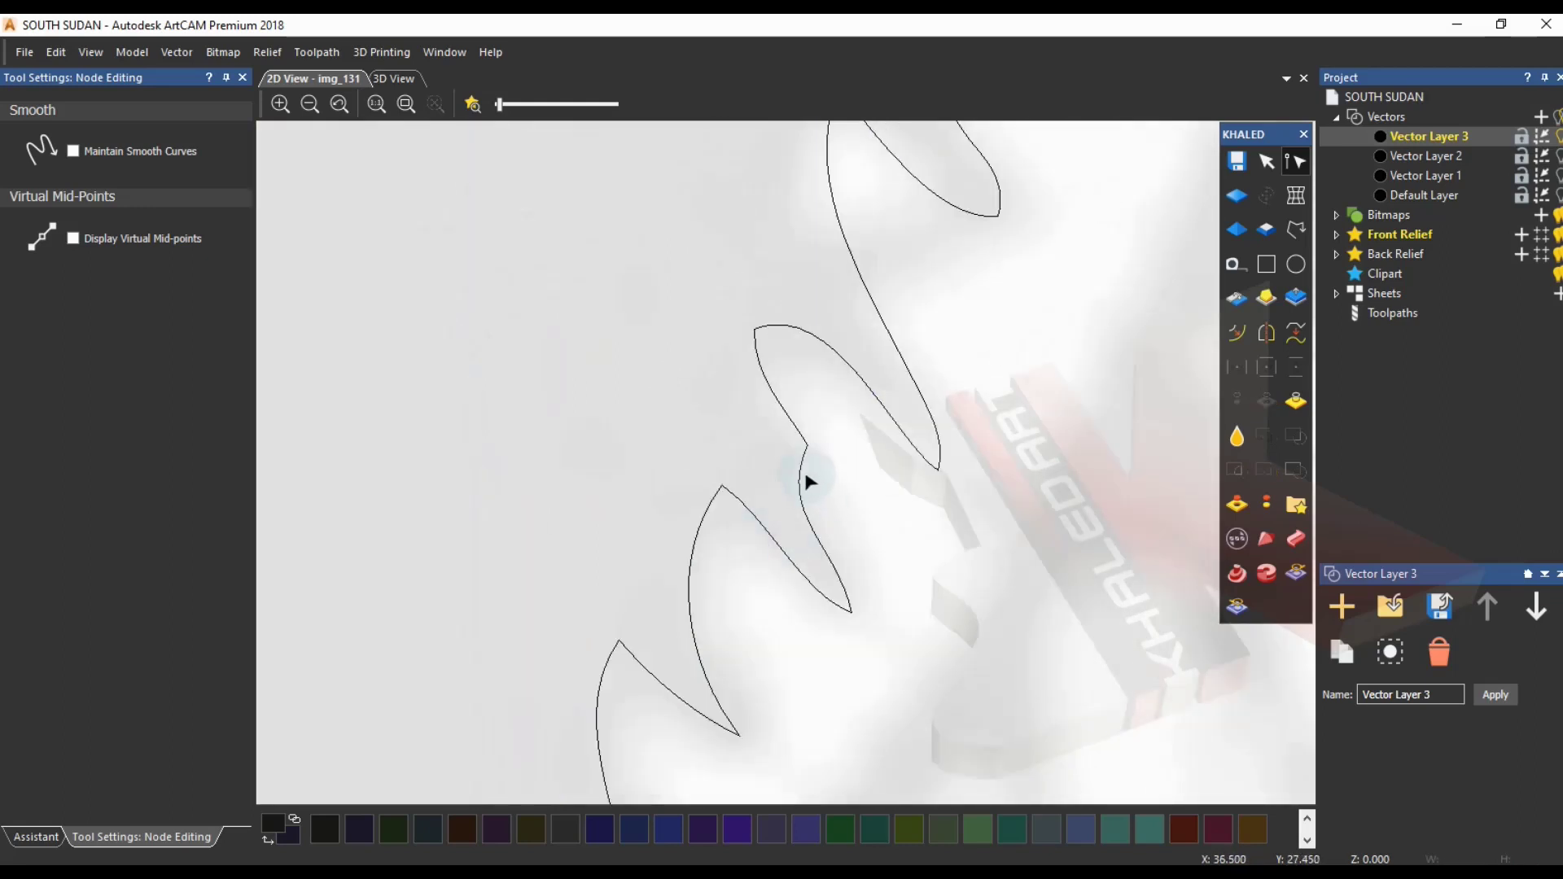
- Smooth out the kink between the lower feathers and move the next notch corner inward to widen the feather
drag(807, 442, 774, 462)
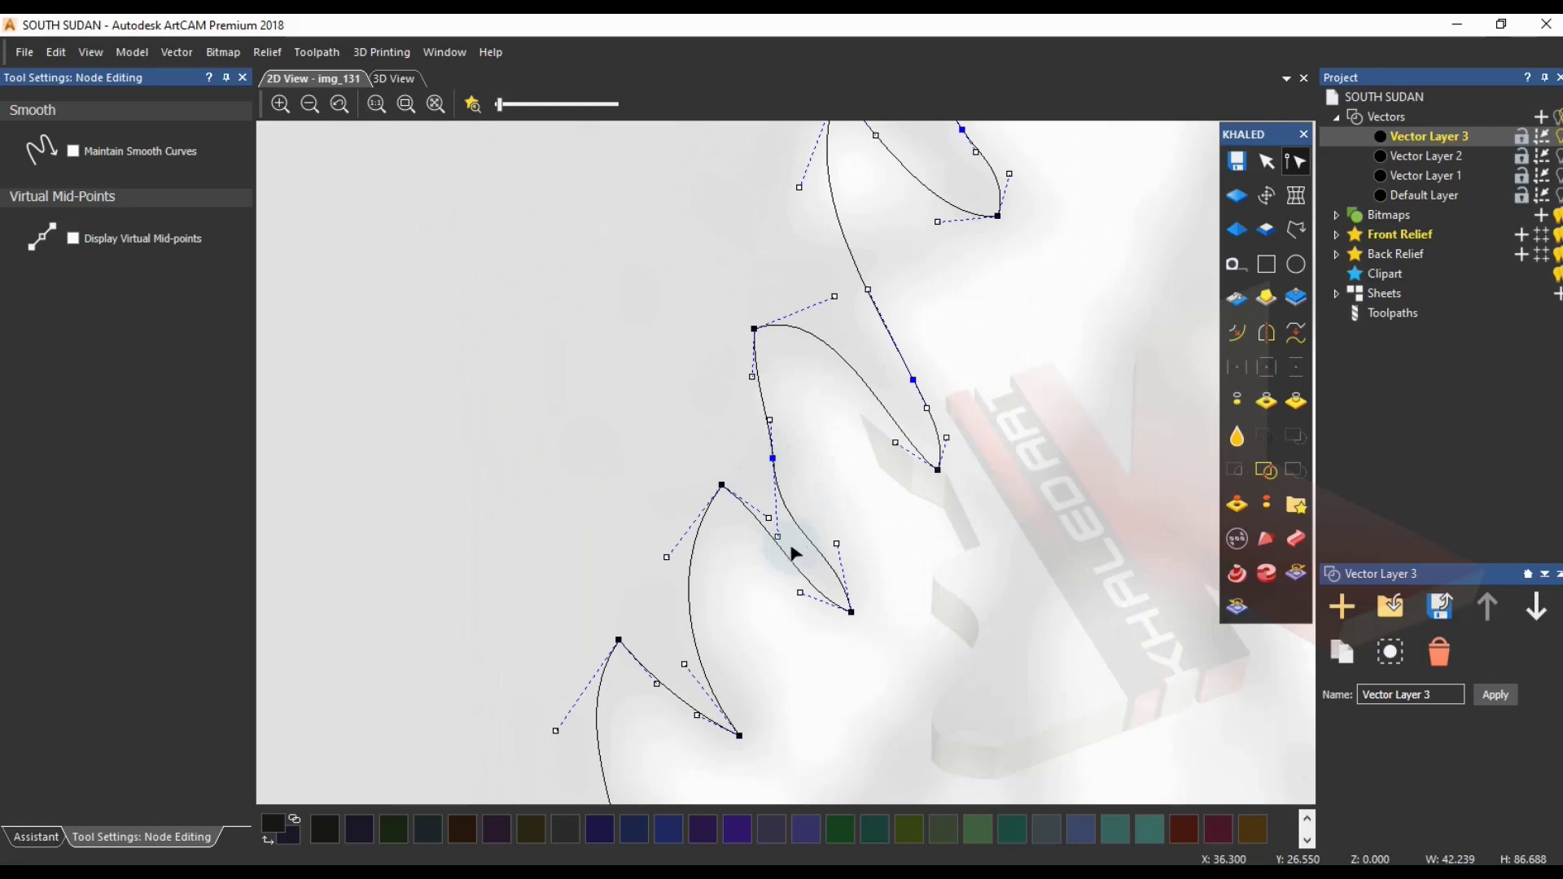
drag(777, 535, 803, 542)
drag(722, 485, 692, 489)
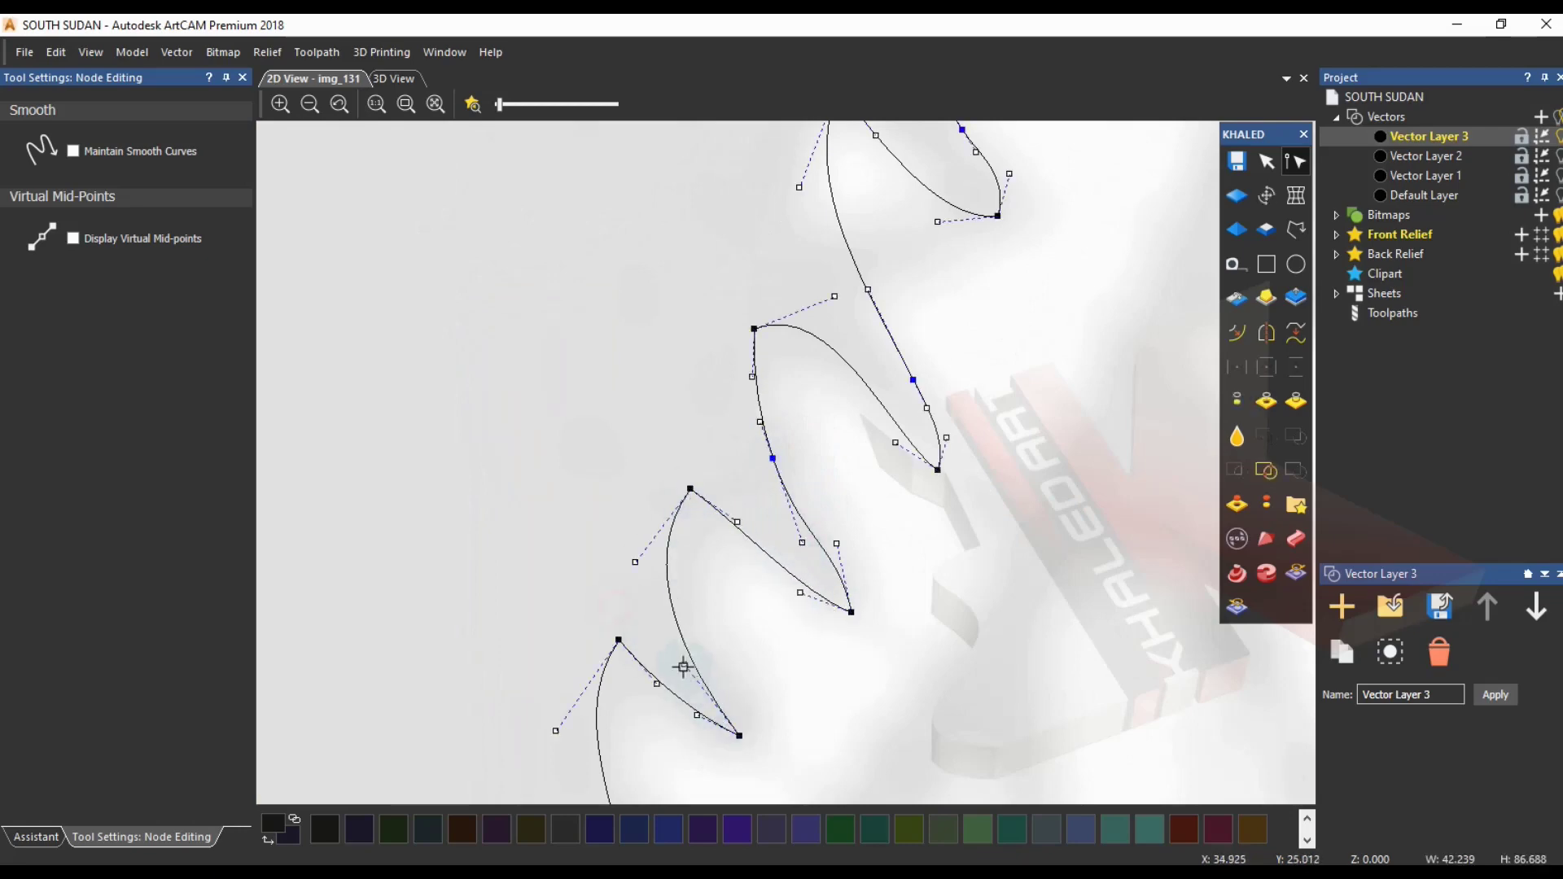
- Bend the curves of the lowest feather notch and move its corner down and outward
scroll(602, 634, down, 3)
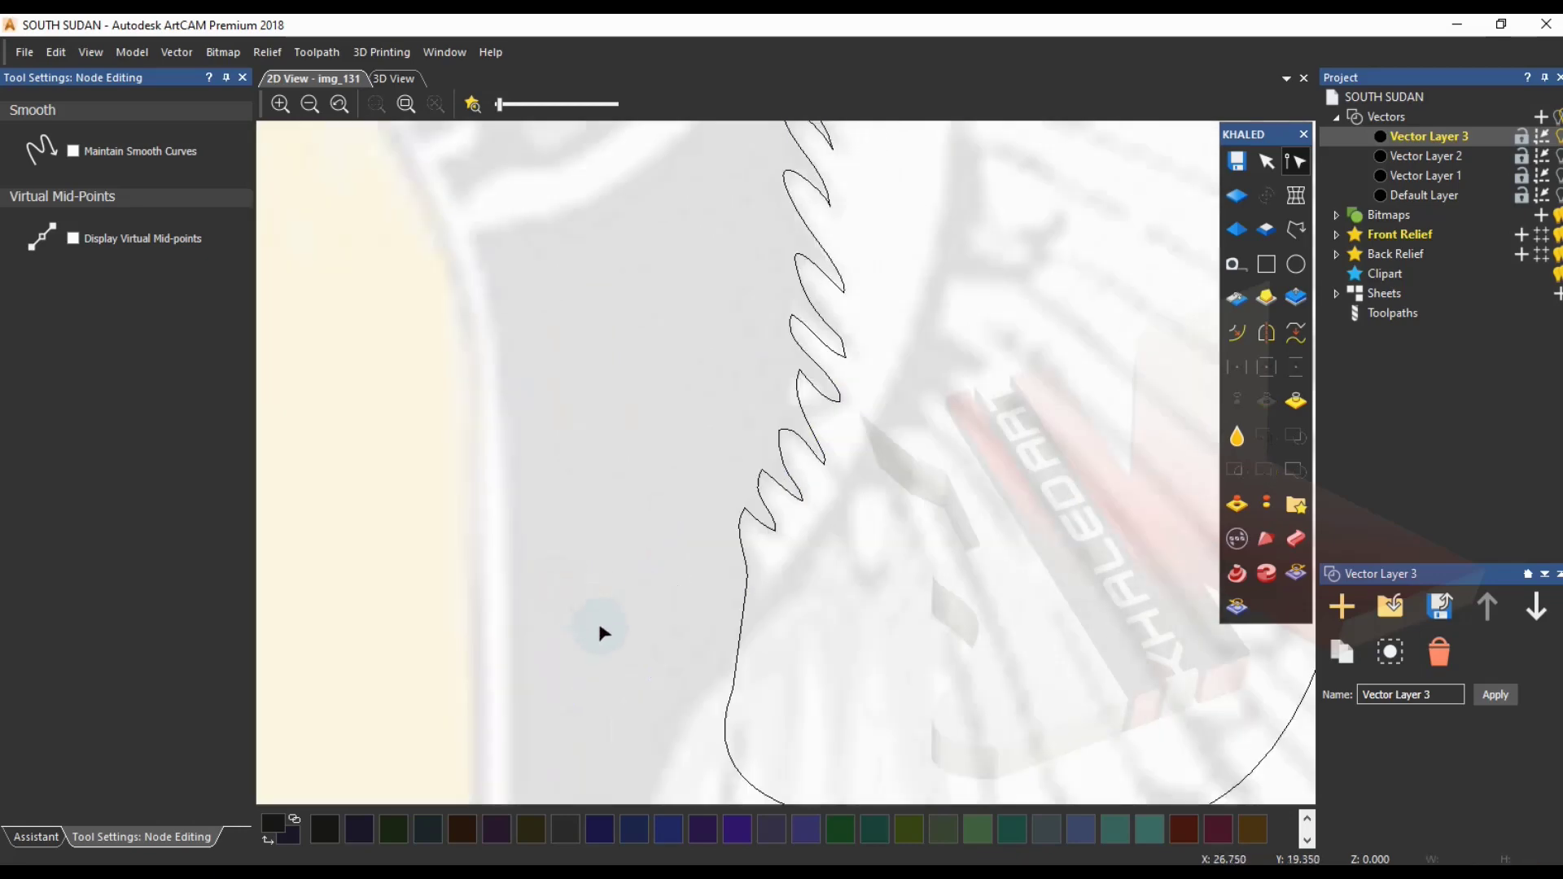
scroll(725, 612, up, 3)
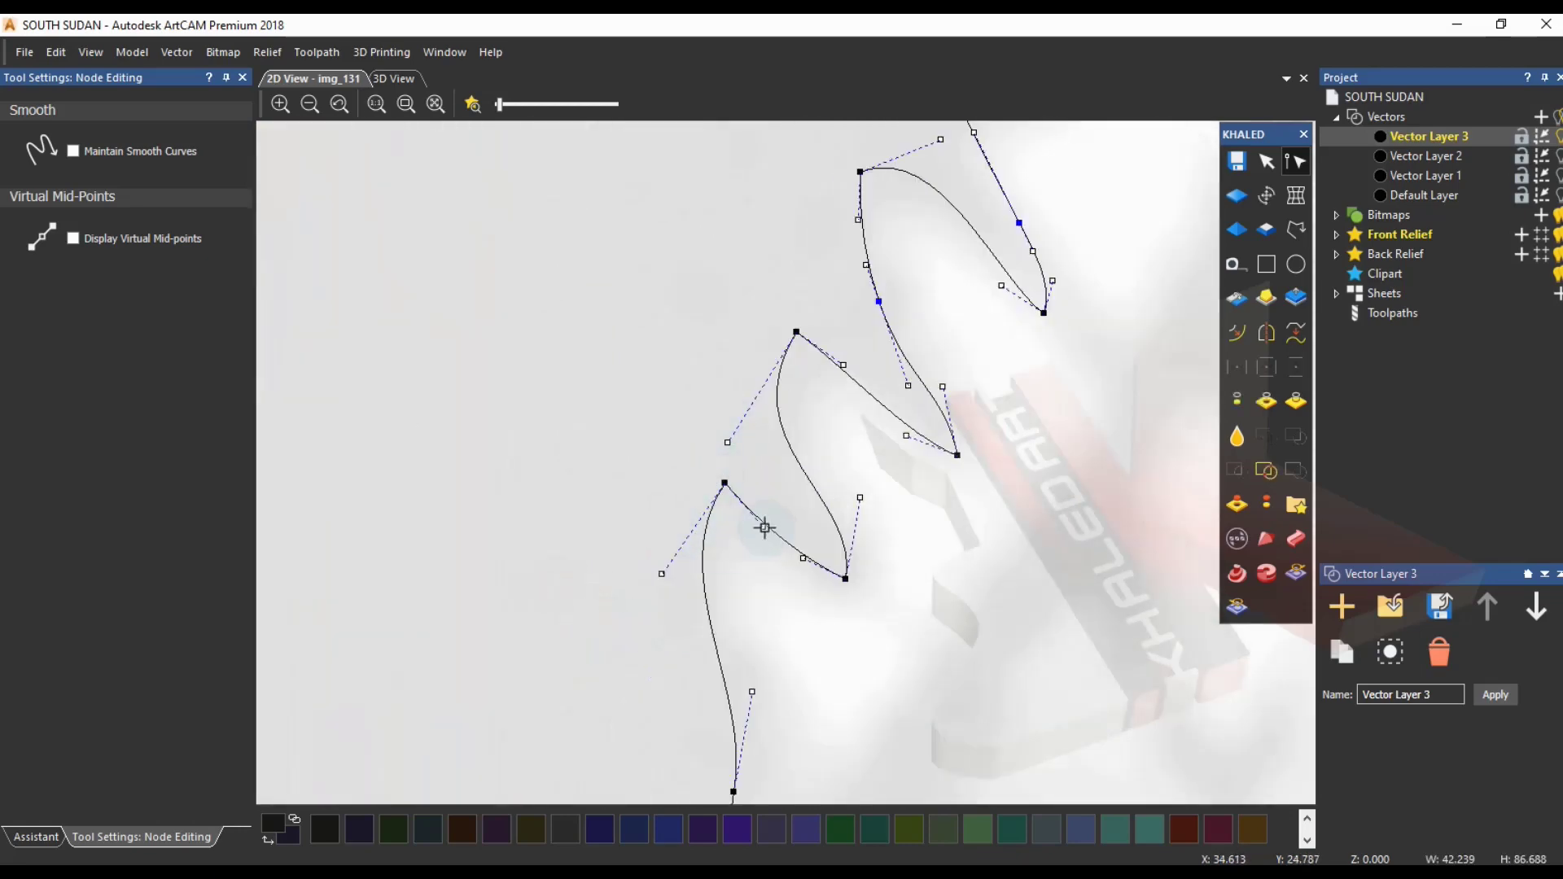
drag(660, 575, 794, 617)
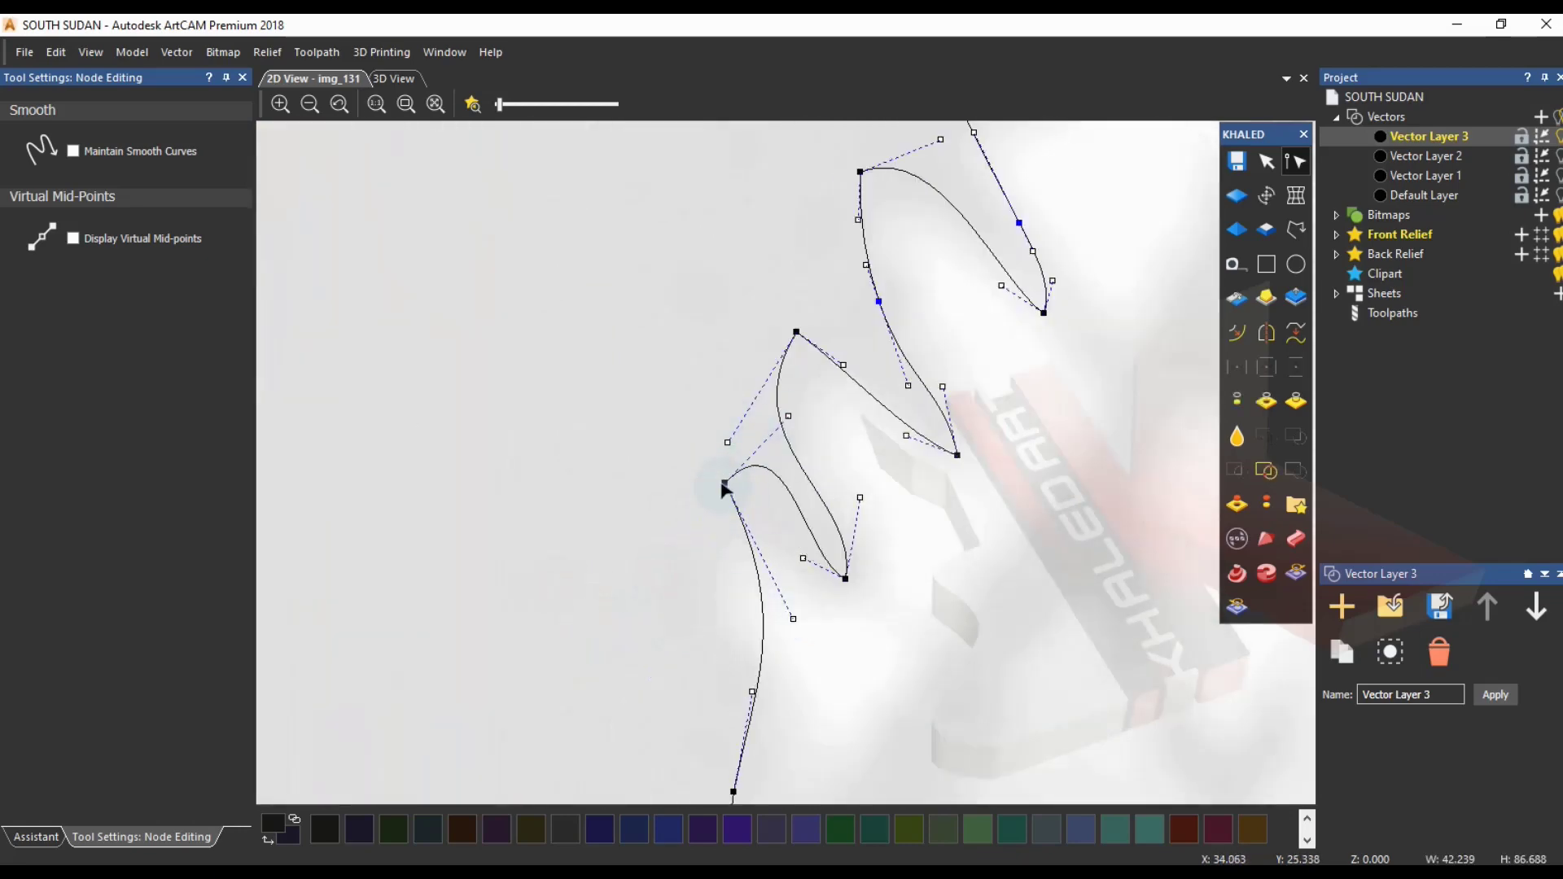
drag(724, 483, 693, 522)
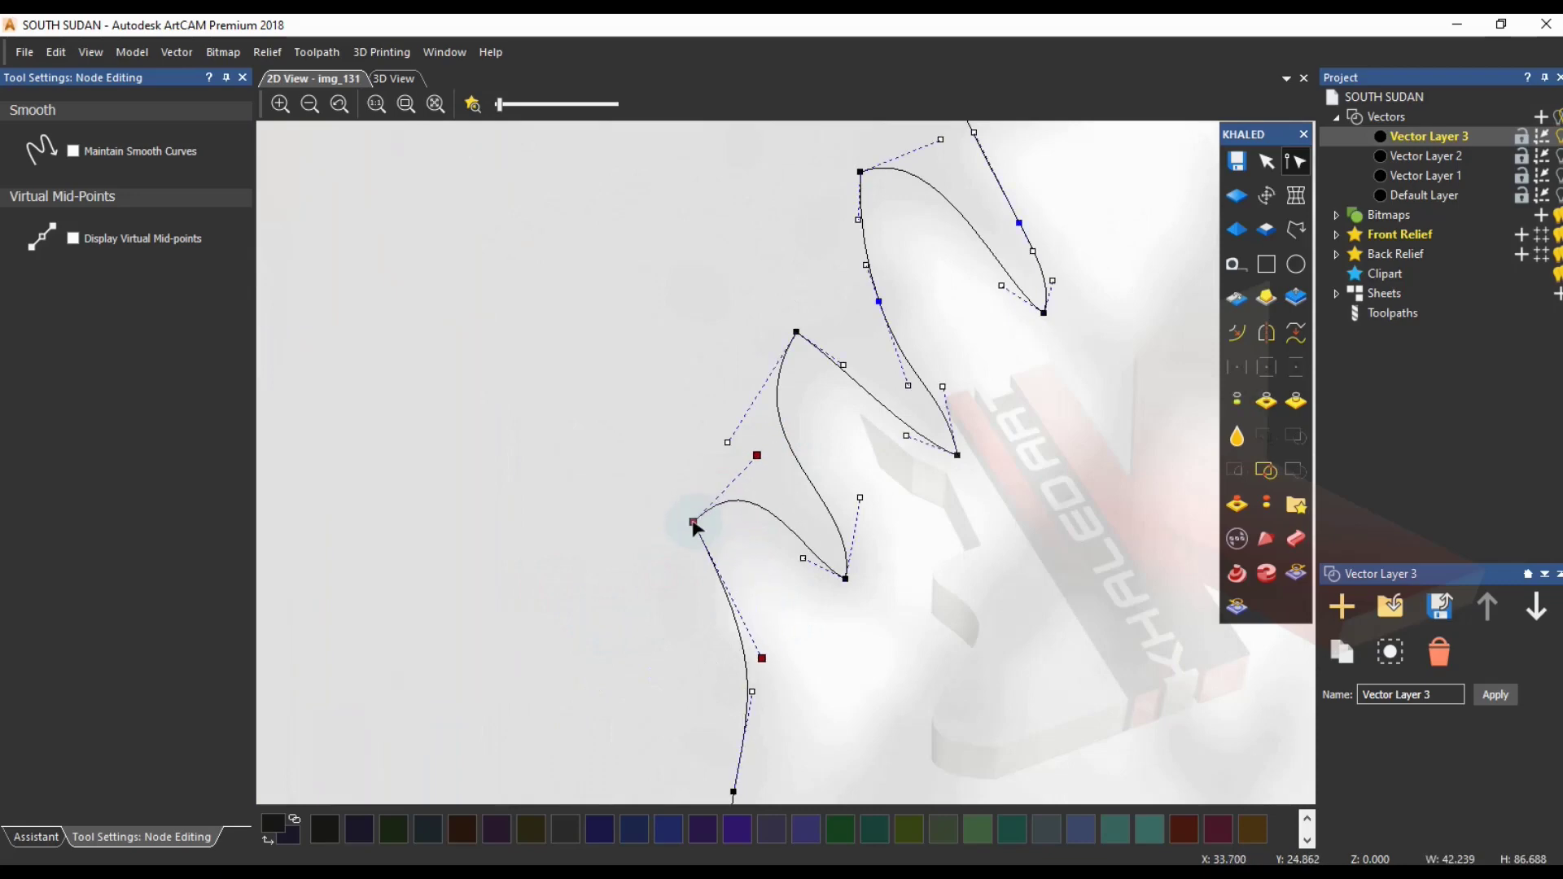
click(650, 559)
- Raise the corner of the second-lowest feather notch and adjust the lowest notch beside it
scroll(787, 428, up, 2)
scroll(792, 463, down, 2)
scroll(815, 438, up, 2)
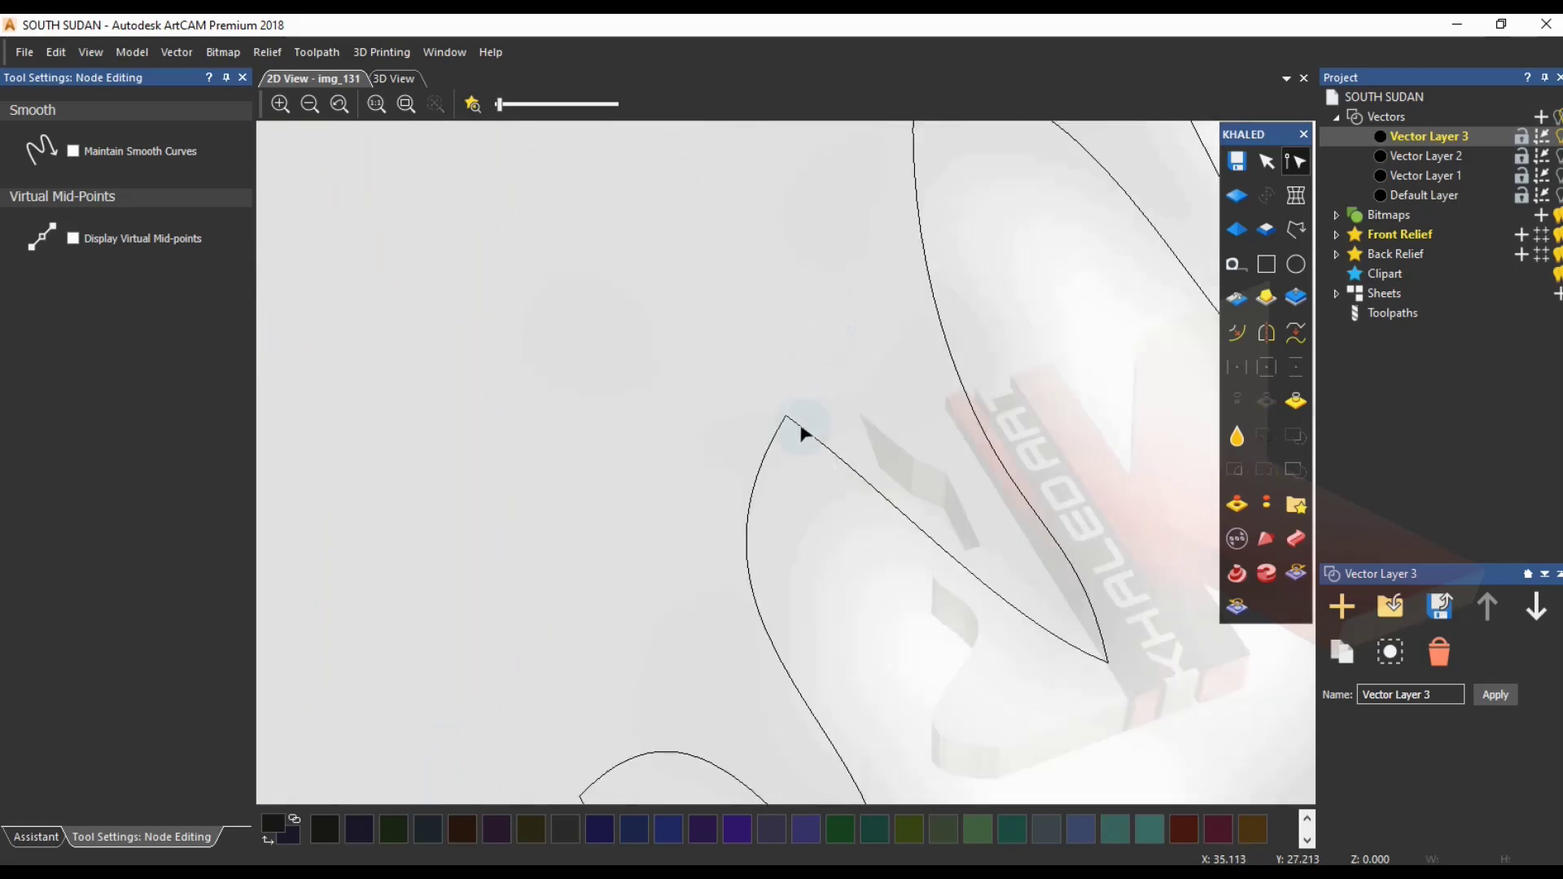
click(785, 419)
drag(785, 419, 799, 337)
drag(661, 560, 600, 530)
scroll(662, 551, down, 8)
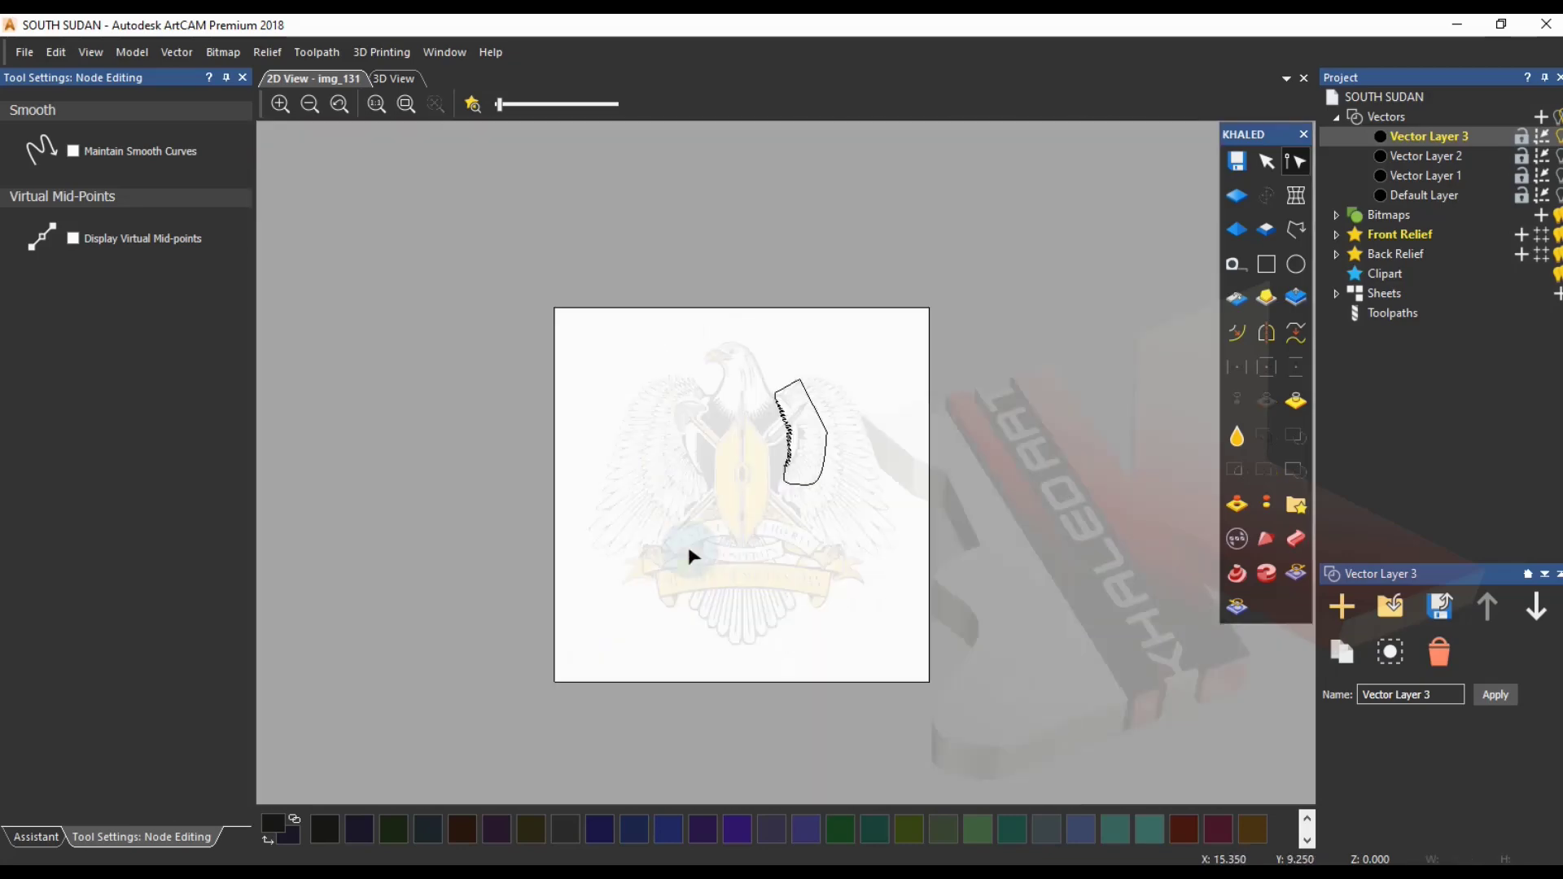
- Draw an ellipse about 79 mm wide and 119 mm high and move it so it overlaps the whole feather edge
scroll(785, 454, up, 4)
scroll(795, 436, down, 2)
scroll(810, 504, up, 2)
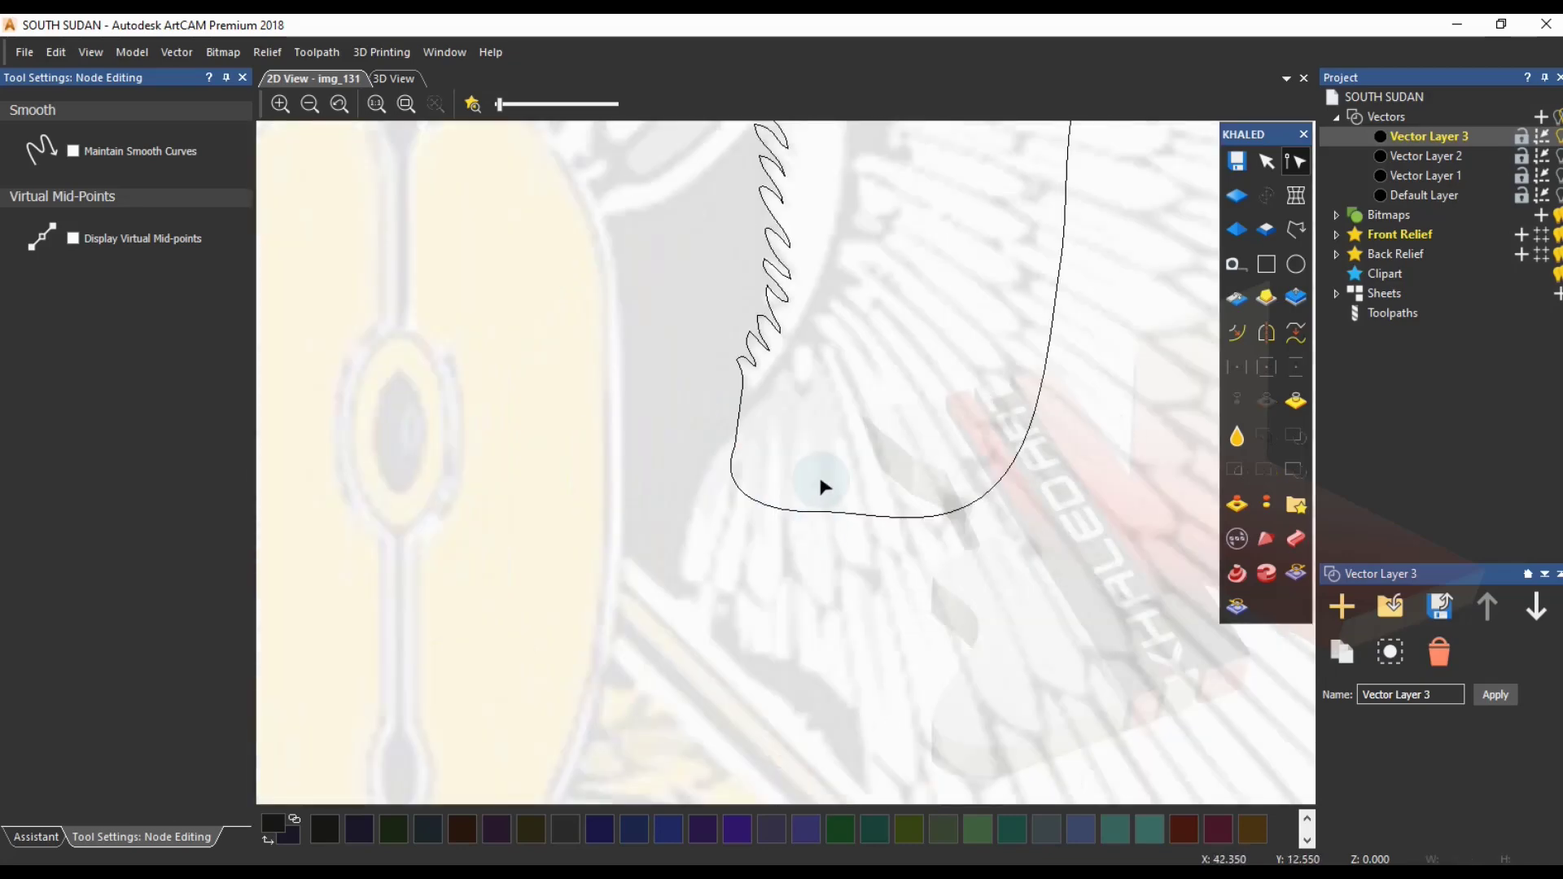
scroll(822, 487, down, 3)
scroll(757, 478, up, 2)
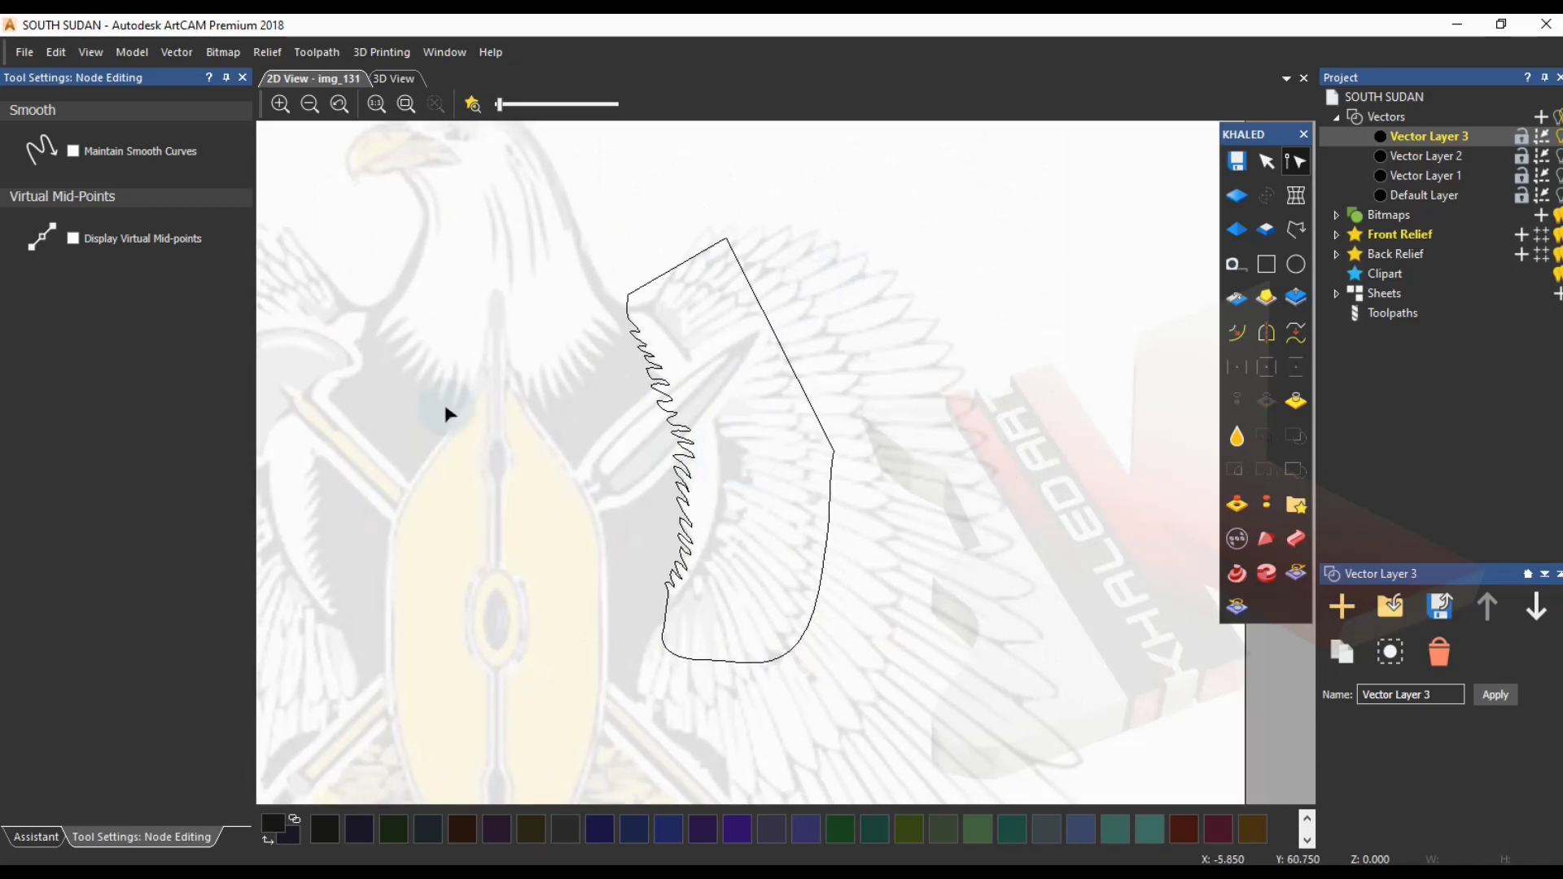
click(47, 836)
click(112, 736)
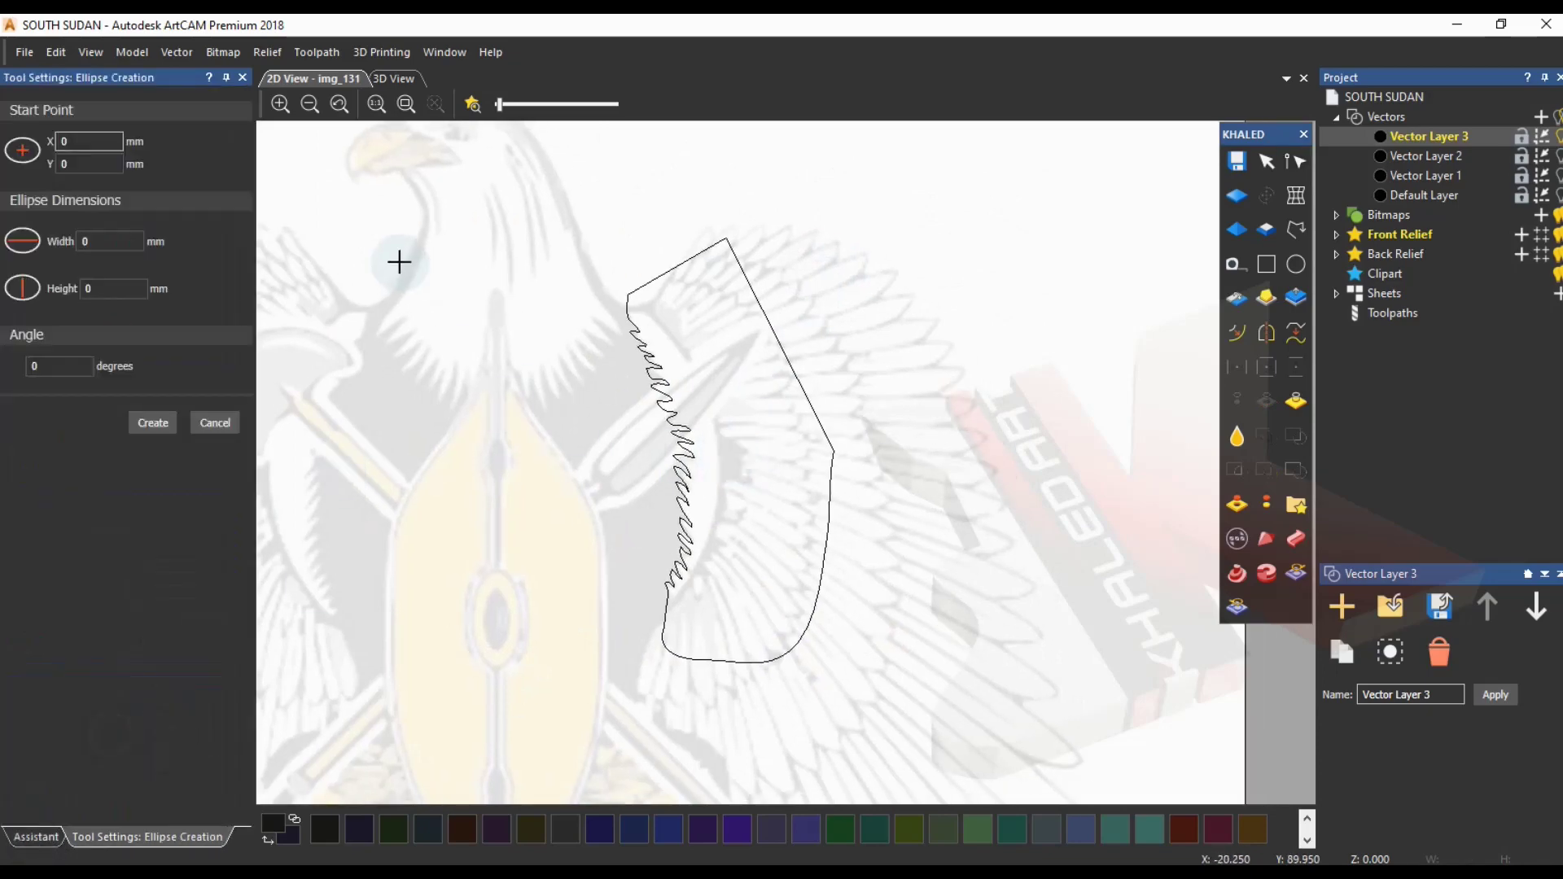
drag(492, 277, 684, 571)
right_click(683, 571)
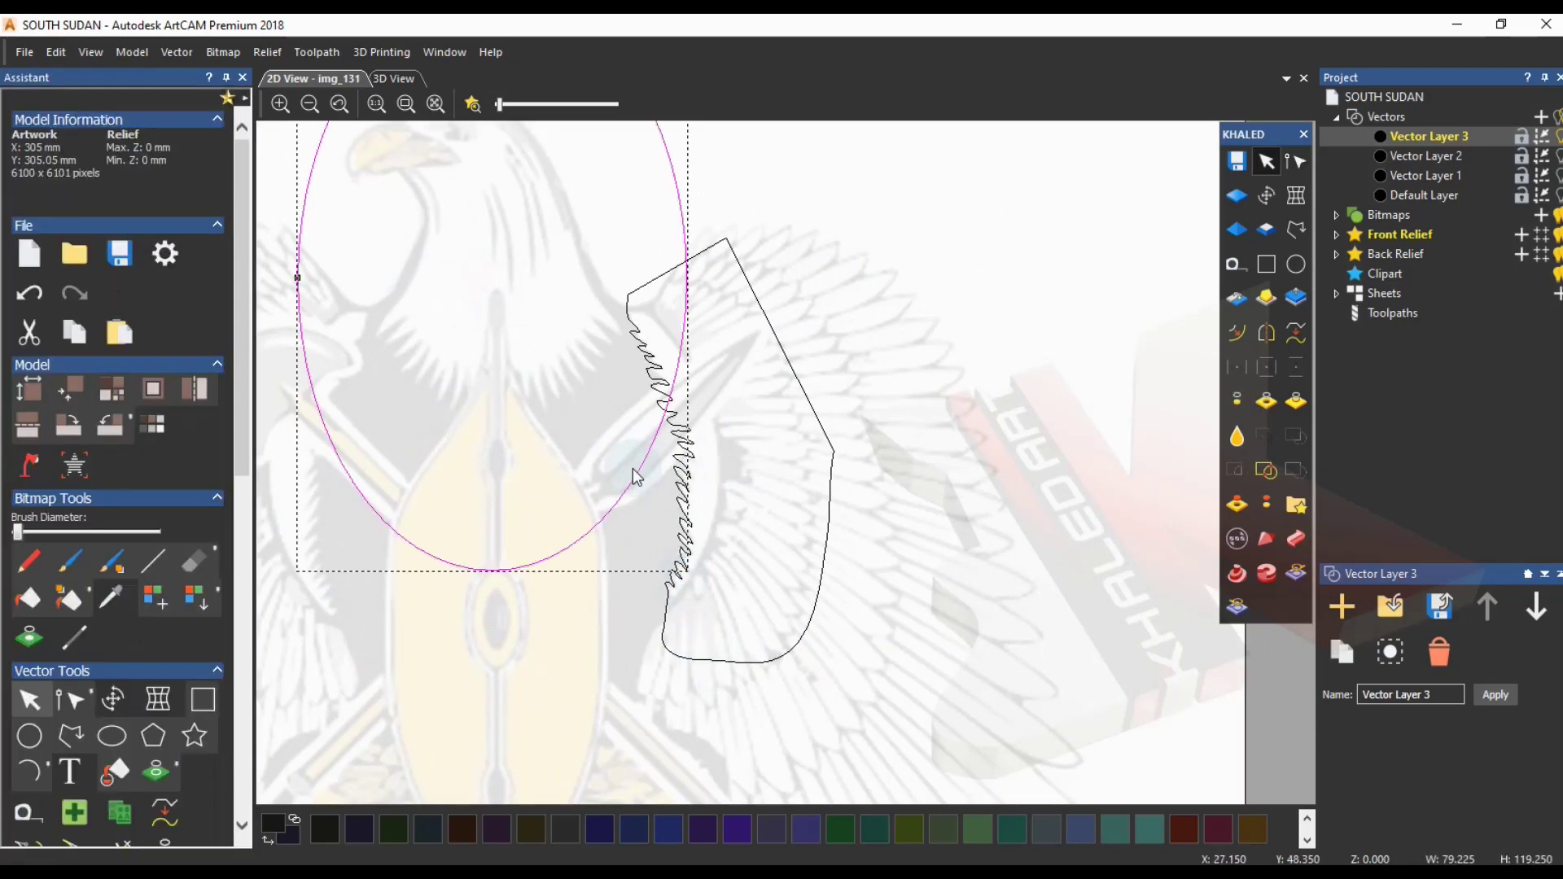
drag(635, 494, 711, 666)
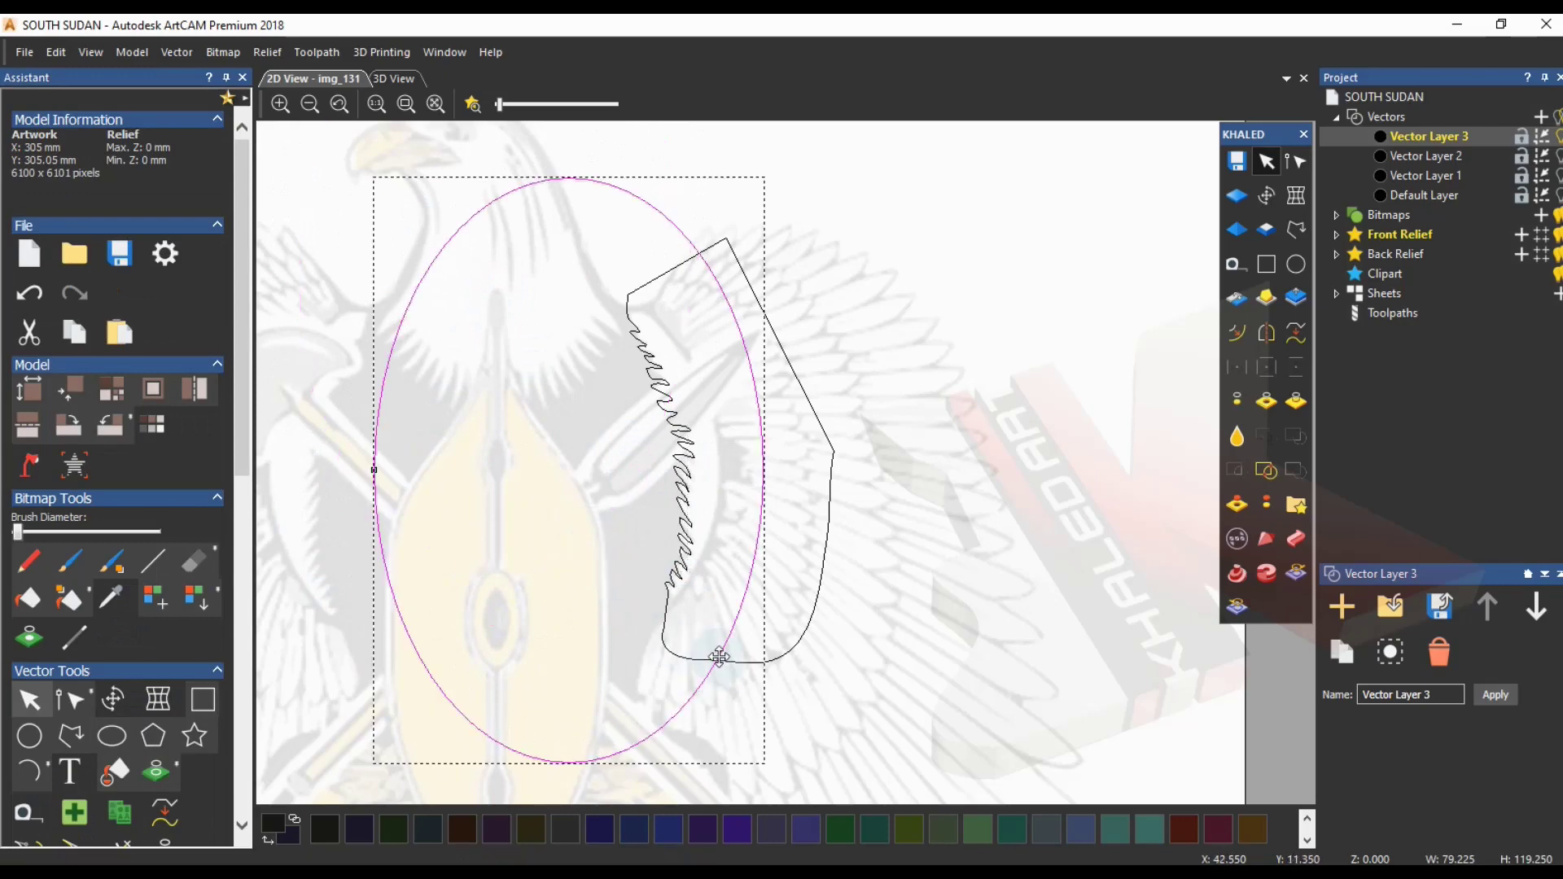
- Shorten the ellipse at both ends and narrow it slightly so its arc cuts through the wing outline
click(569, 176)
drag(569, 177, 571, 245)
drag(569, 762, 576, 685)
drag(763, 465, 752, 465)
click(770, 520)
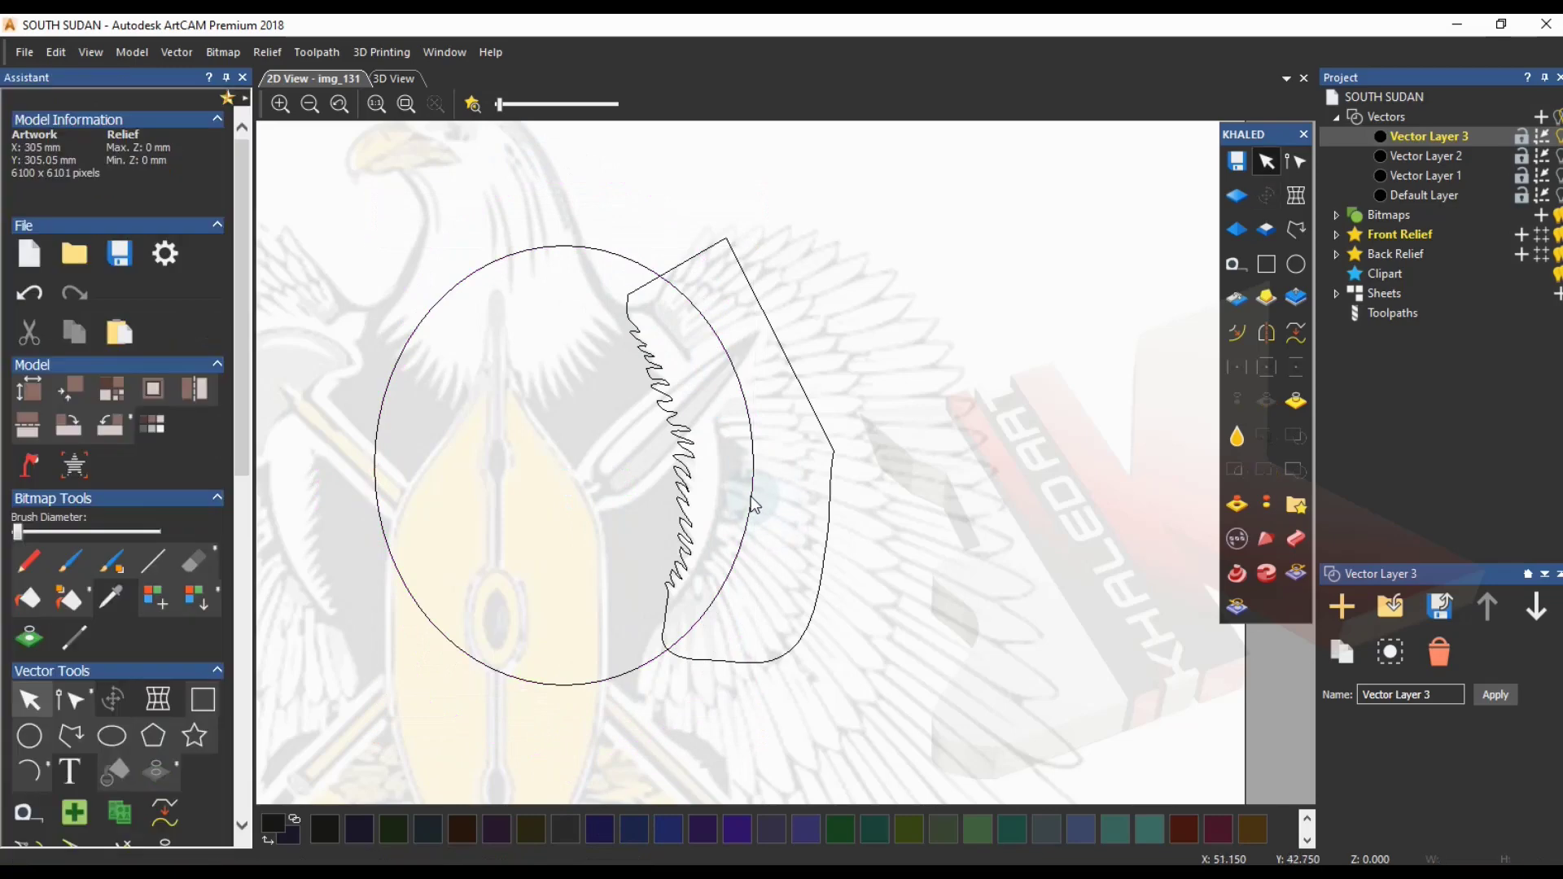
click(753, 502)
shift+click(830, 525)
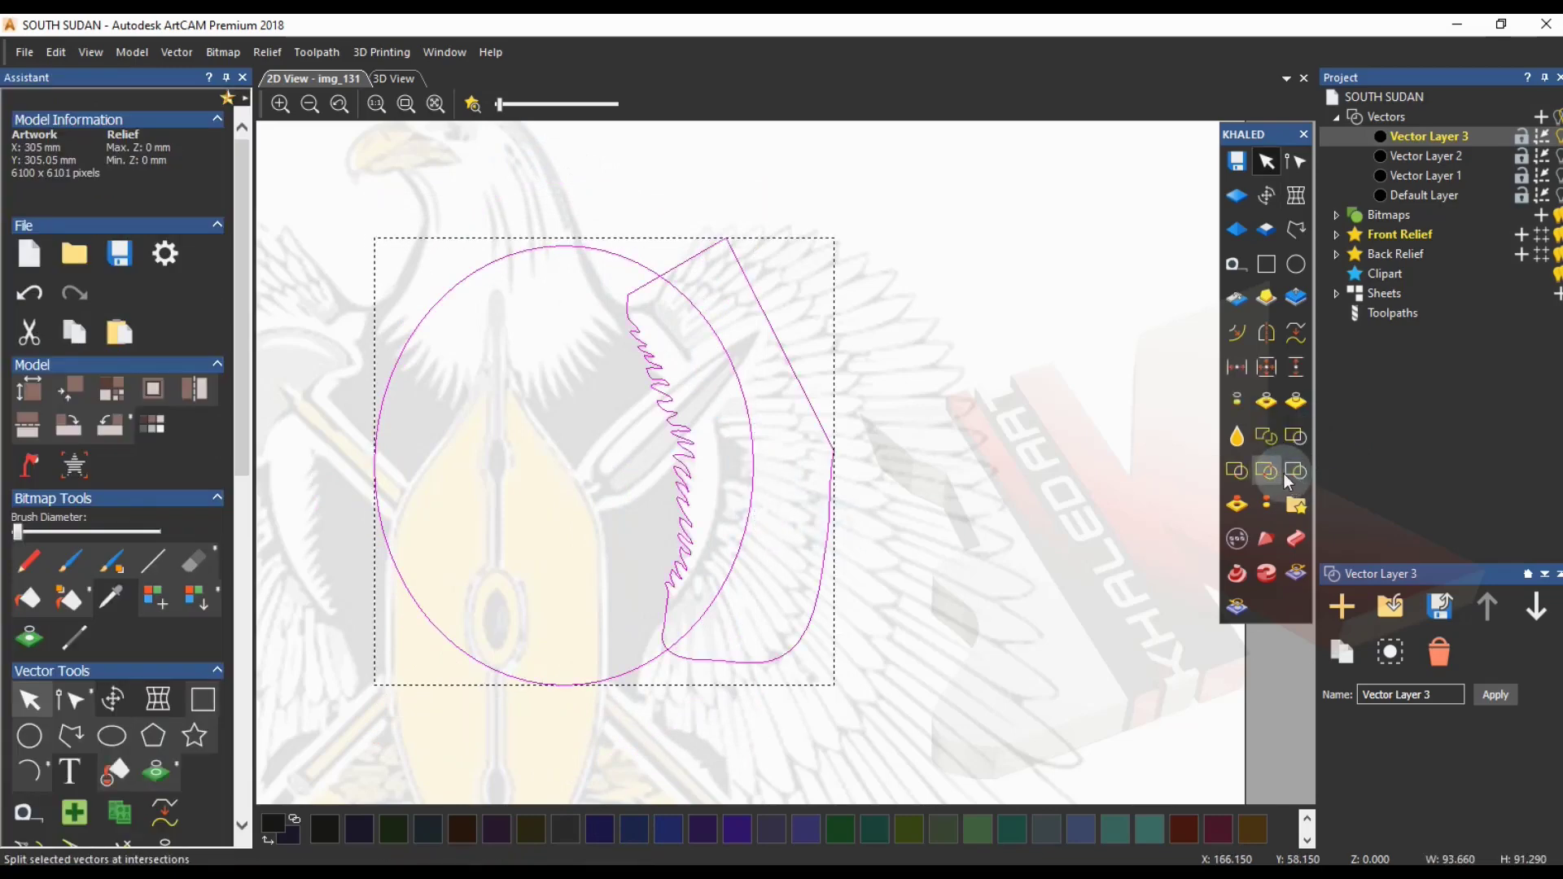
click(793, 449)
click(820, 426)
key(Delete)
key(ctrl+z)
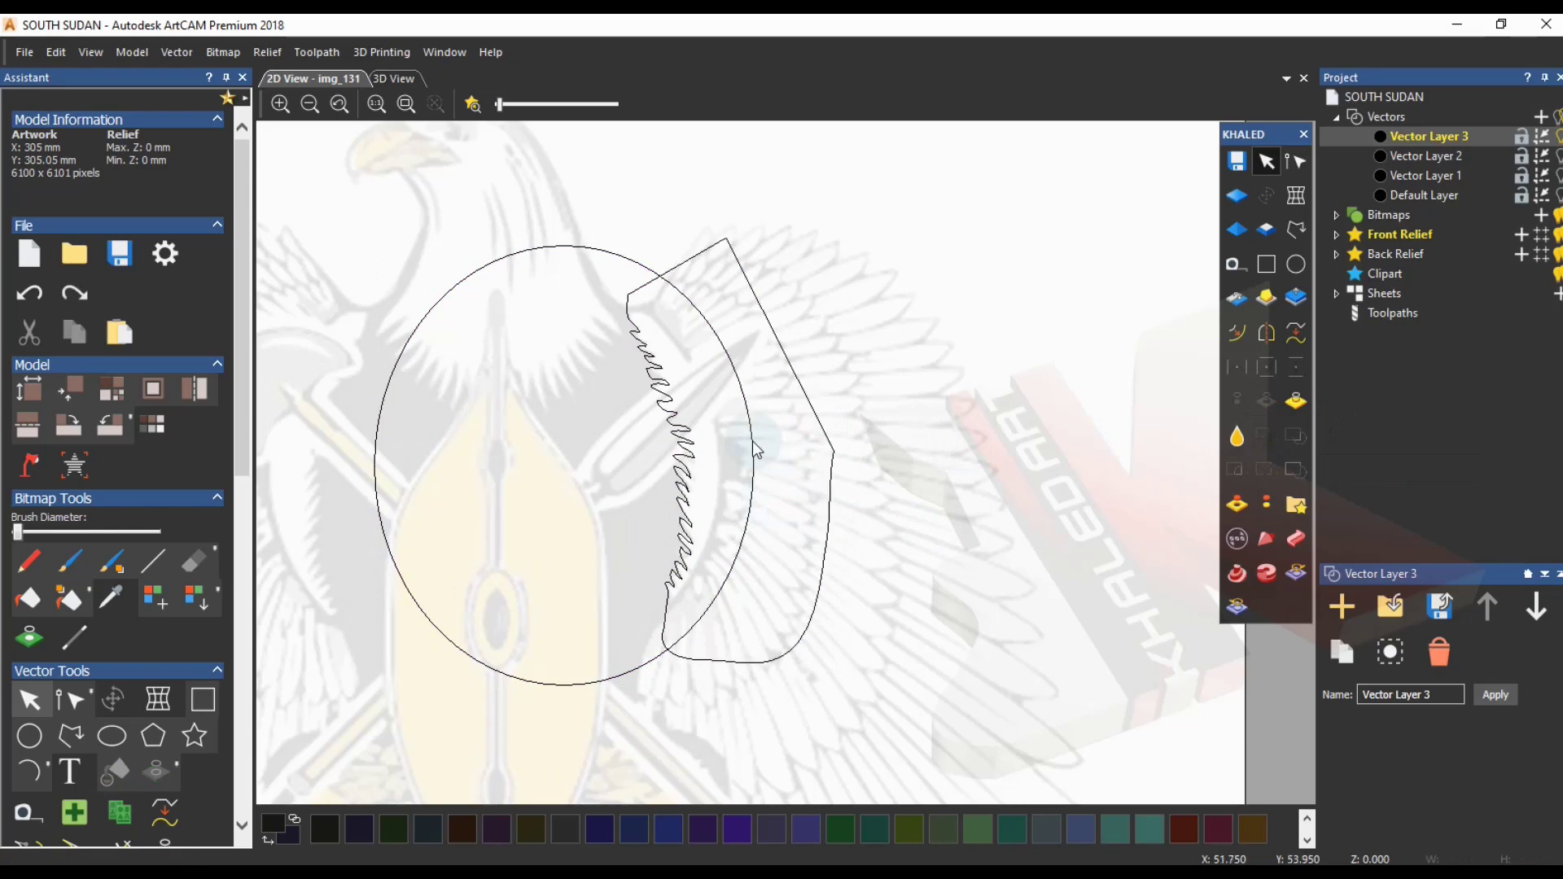
- Intersect the ellipse with the wing outline so only their overlapping crescent with the feather edge remains
click(632, 262)
shift+click(684, 263)
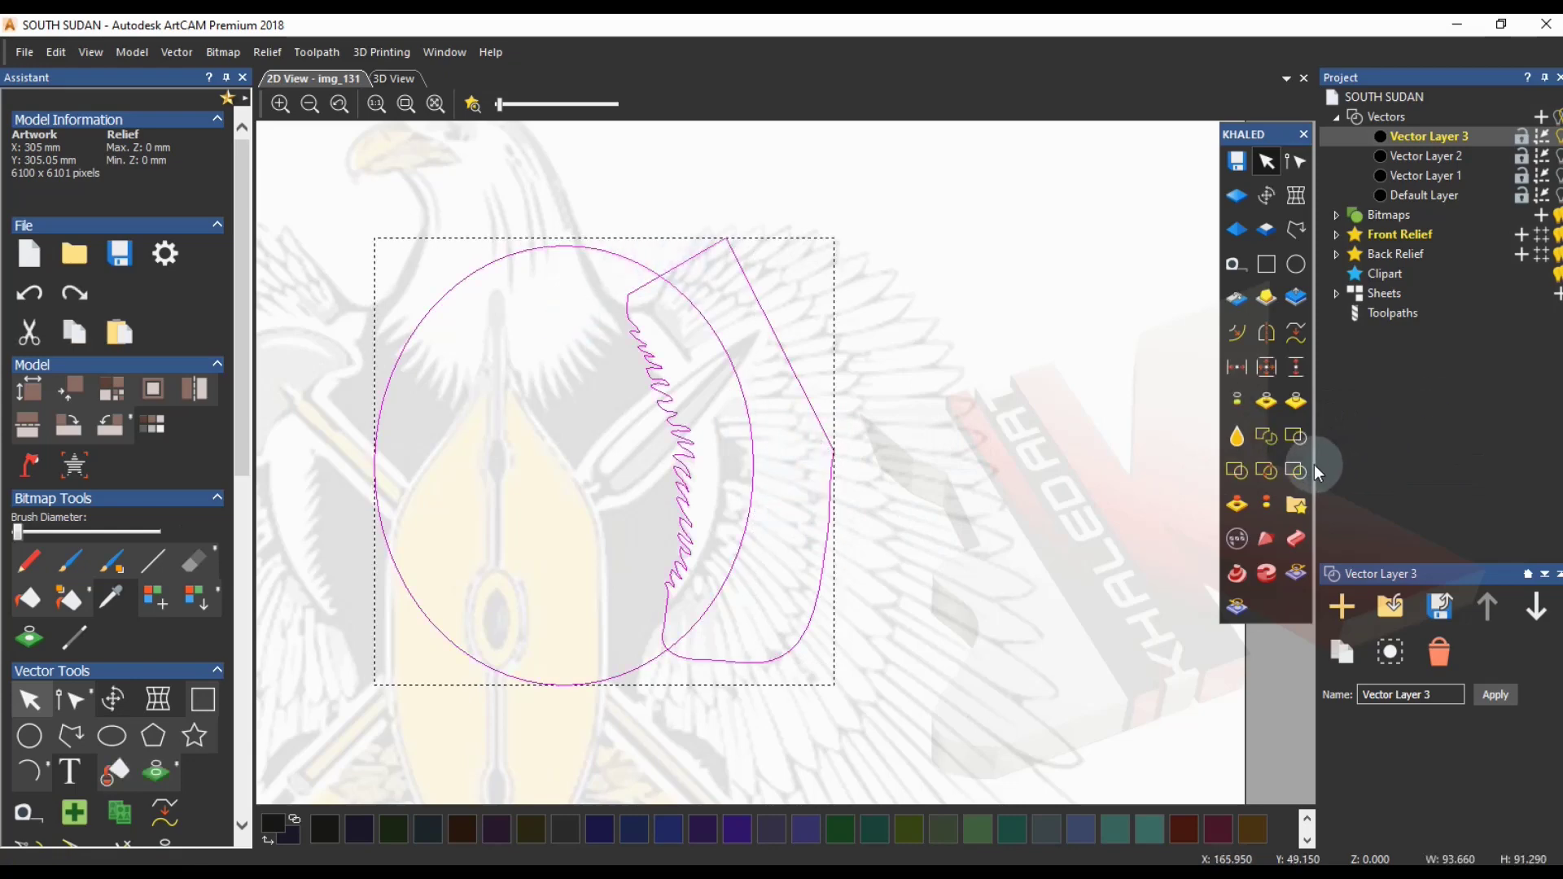
click(1261, 480)
click(926, 514)
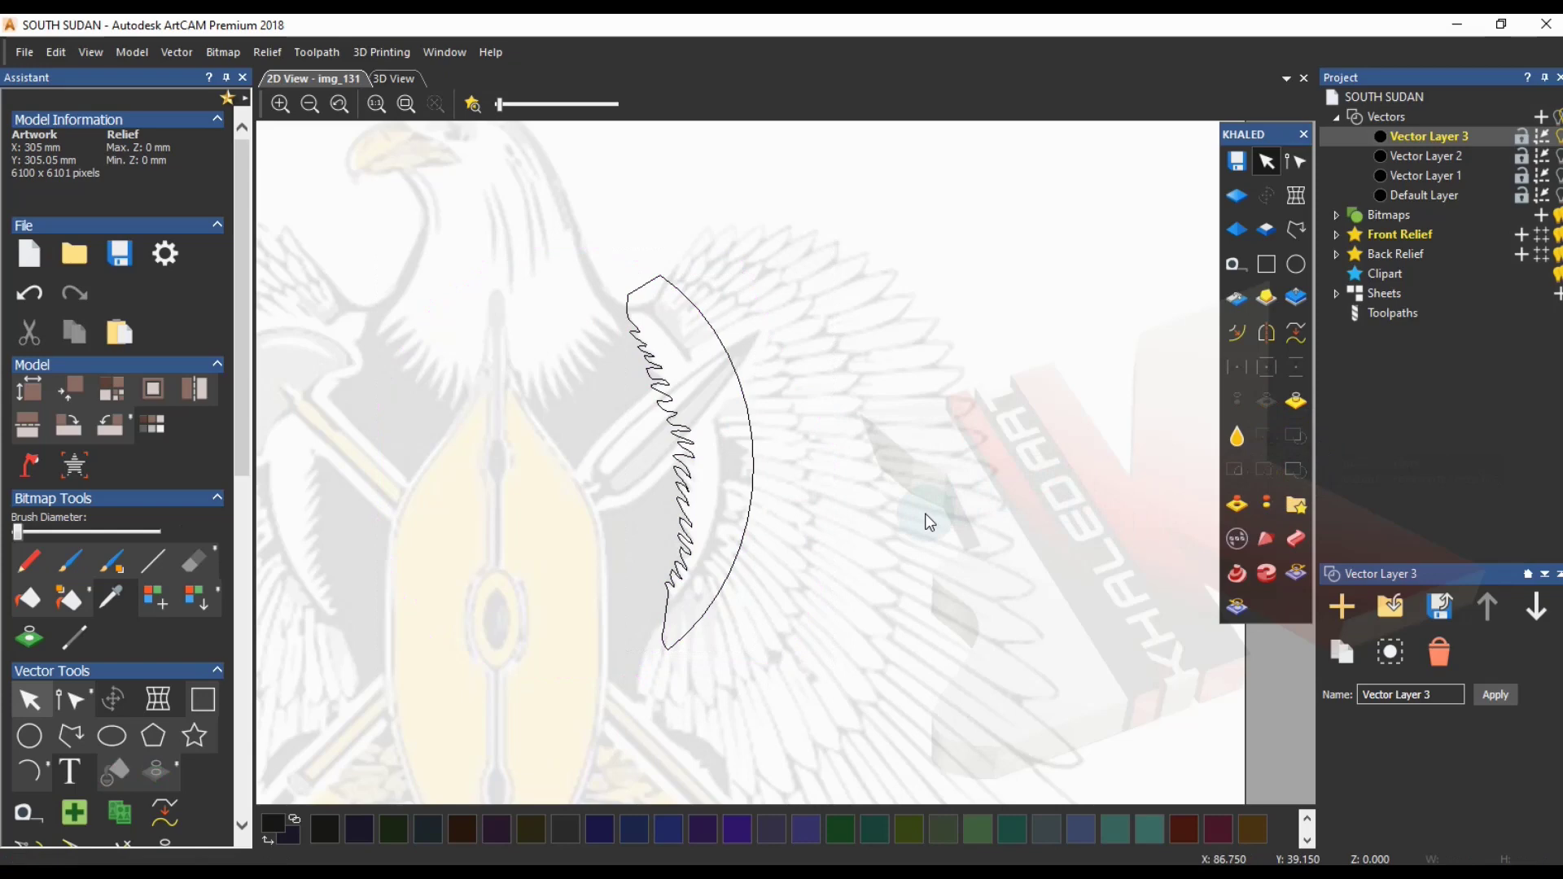
- Make the hidden vector layers visible to show the eagle's head and body outlines
scroll(823, 564, down, 2)
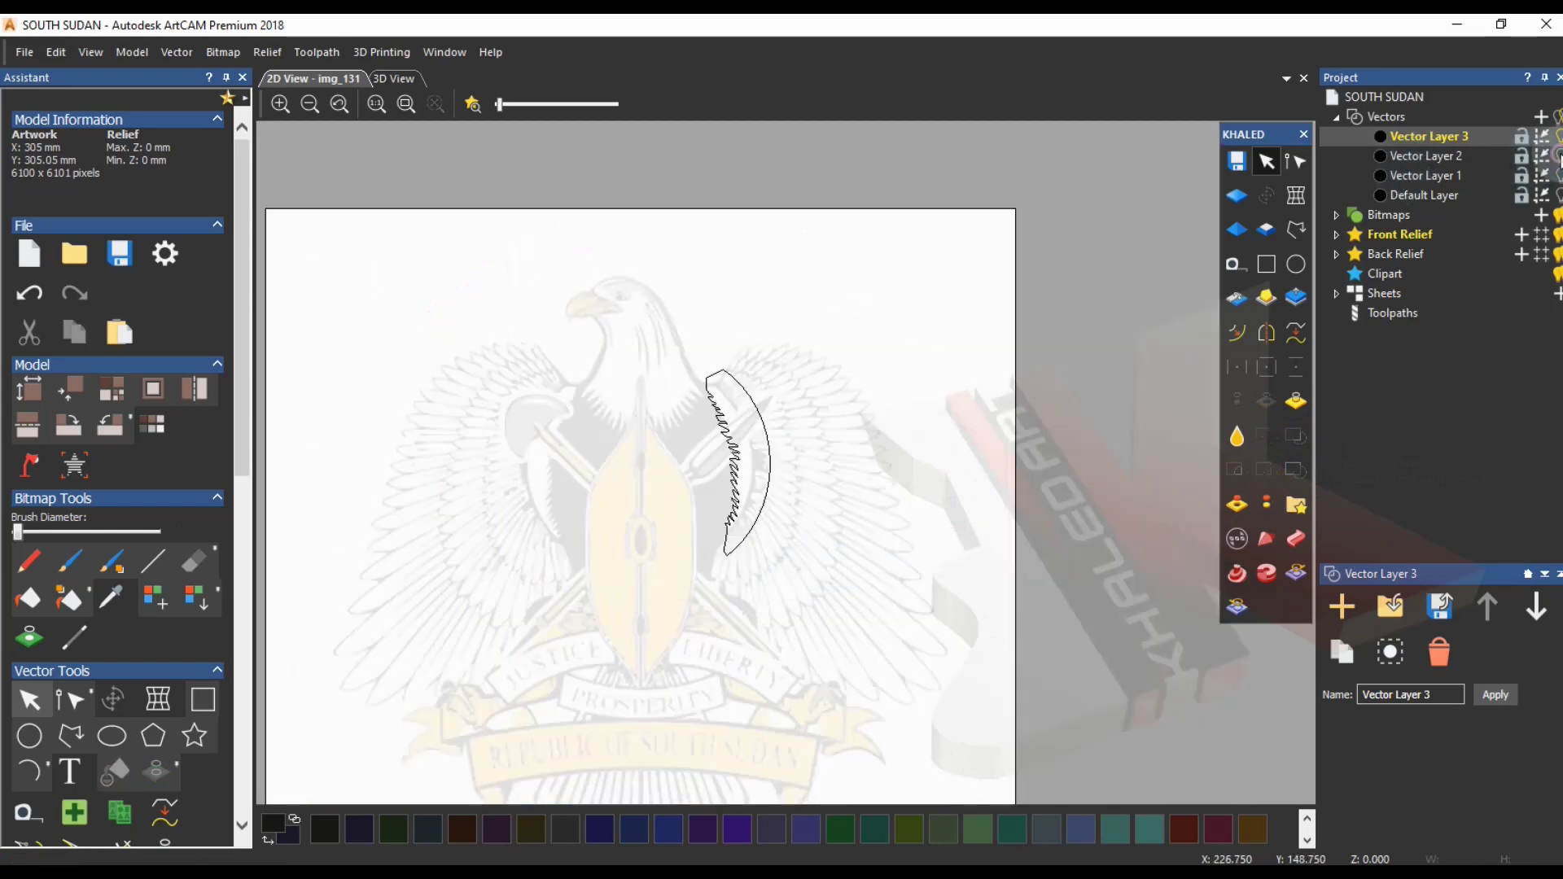
click(1560, 178)
click(1559, 177)
click(1559, 196)
- Copy the right wing's feather-edge crescent to the left of the emblem and mirror the copy horizontally about its centre
scroll(591, 430, up, 2)
click(890, 358)
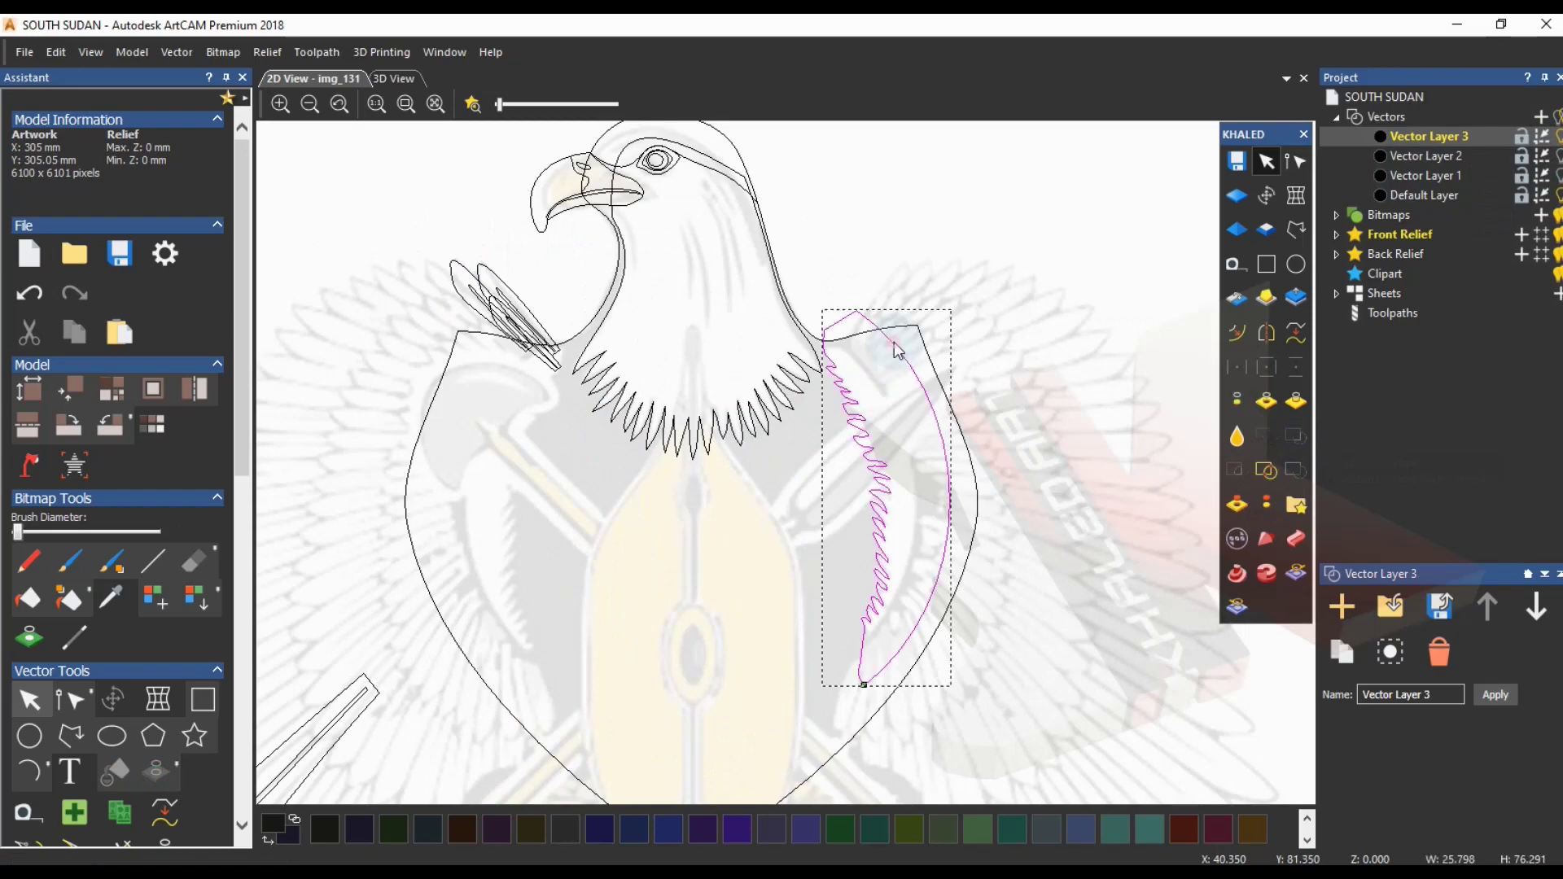
ctrl+drag(889, 358, 391, 342)
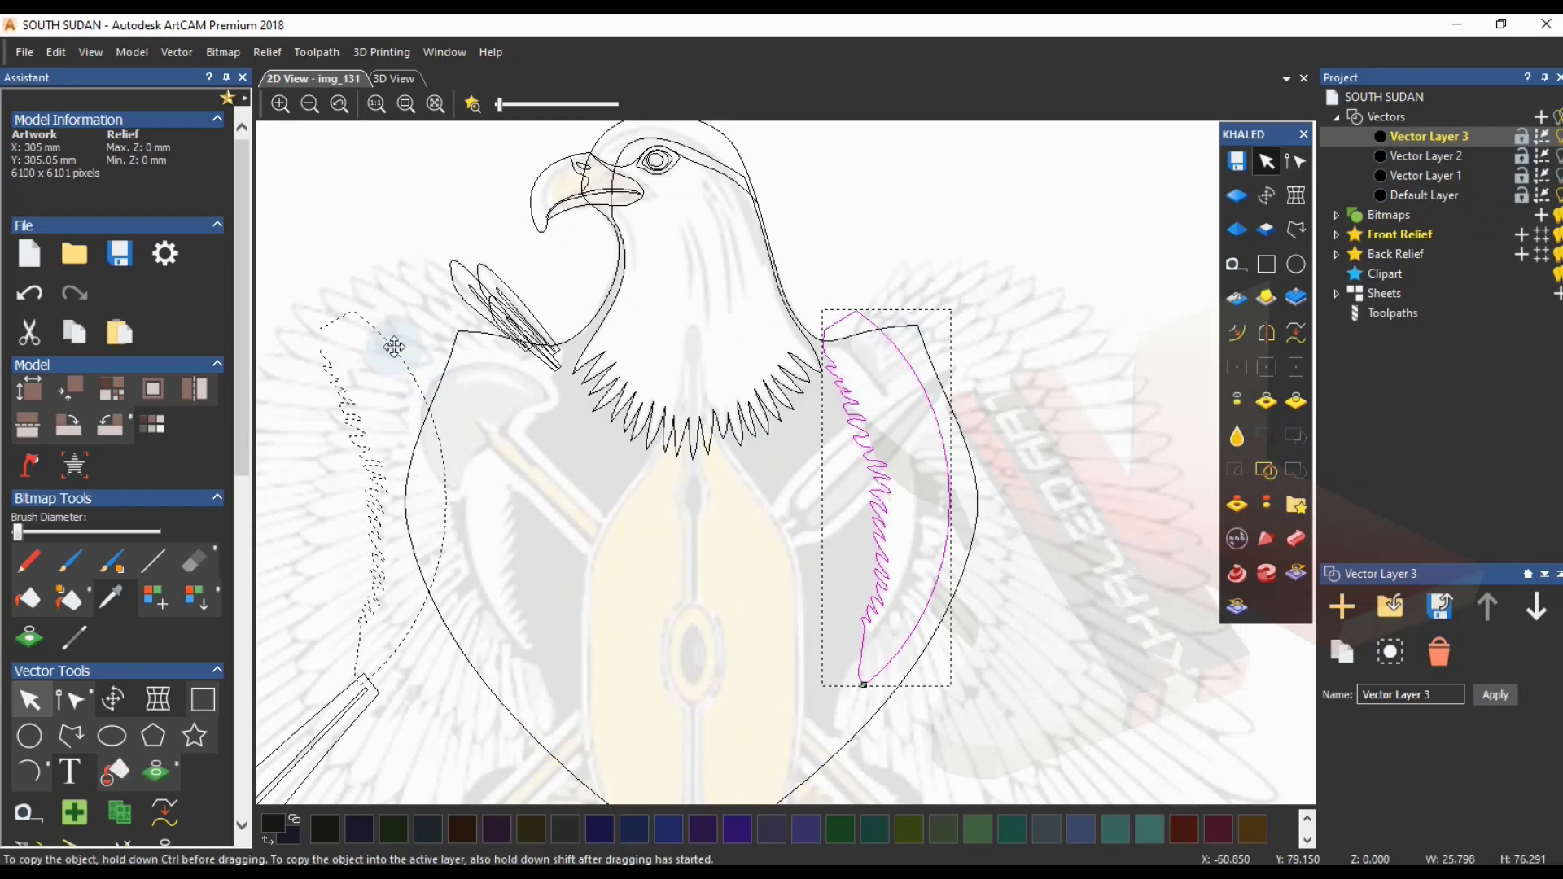
click(1262, 360)
click(1347, 248)
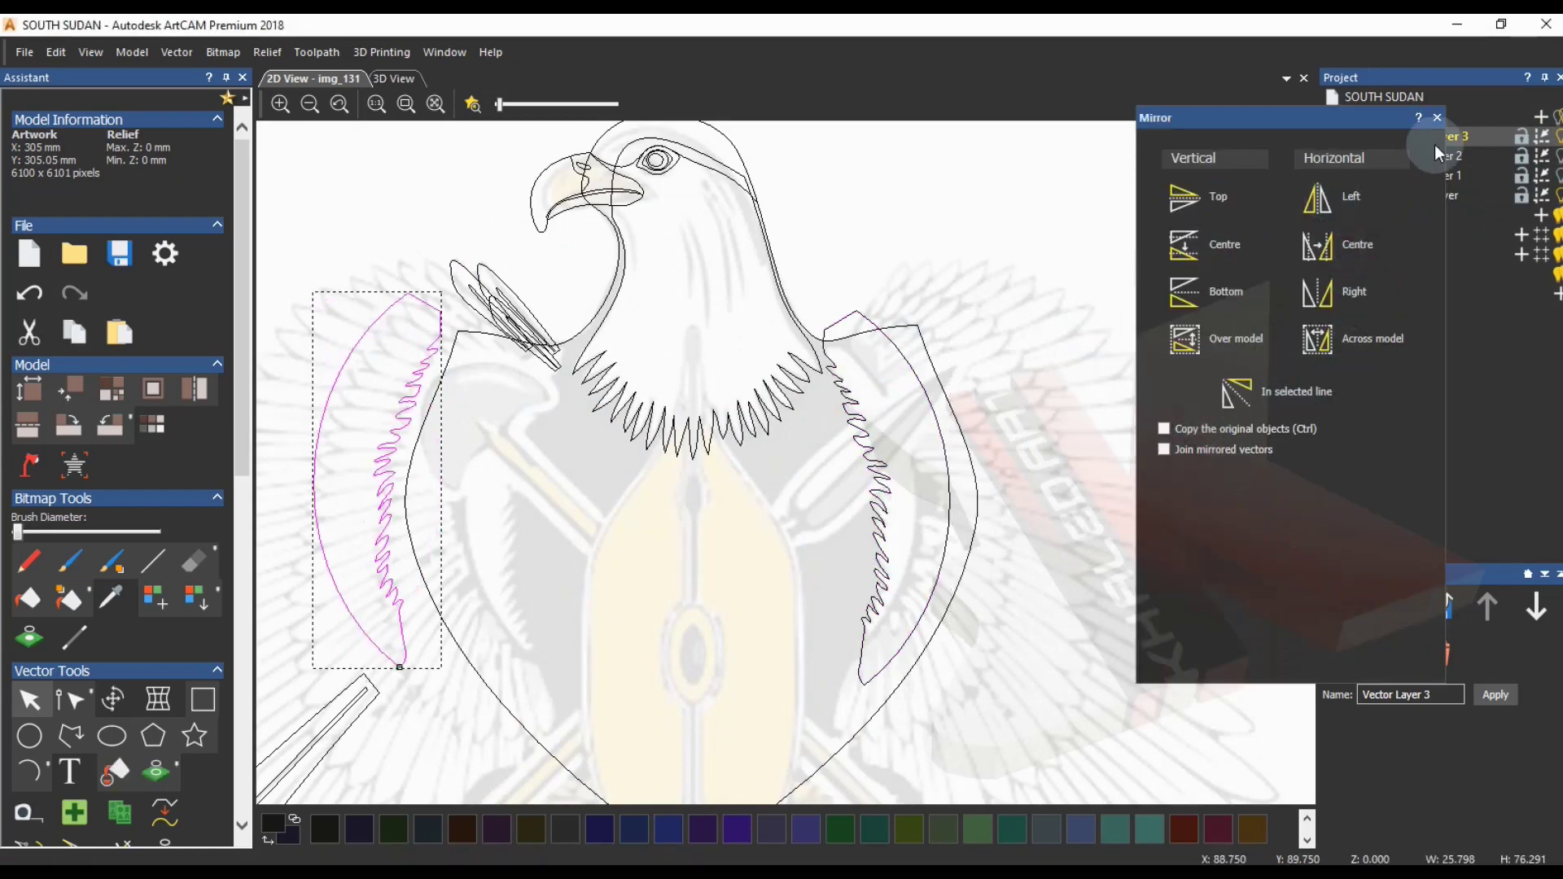
click(1437, 117)
- Move the mirrored crescent onto the left wing and align its centre vertically with the right crescent
drag(395, 416, 520, 454)
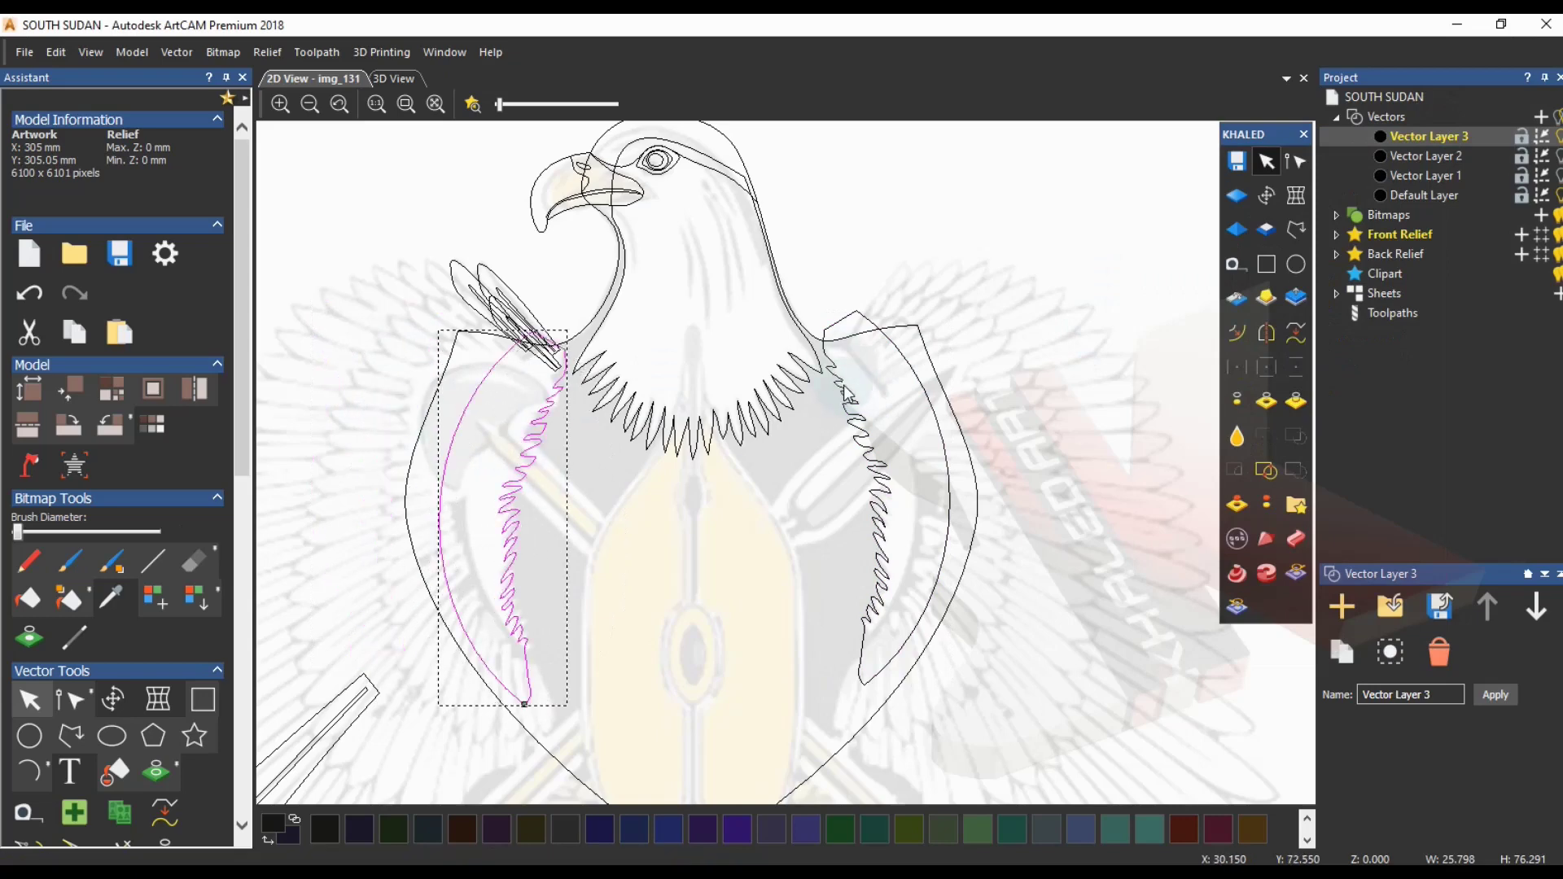
shift+click(846, 395)
click(1291, 368)
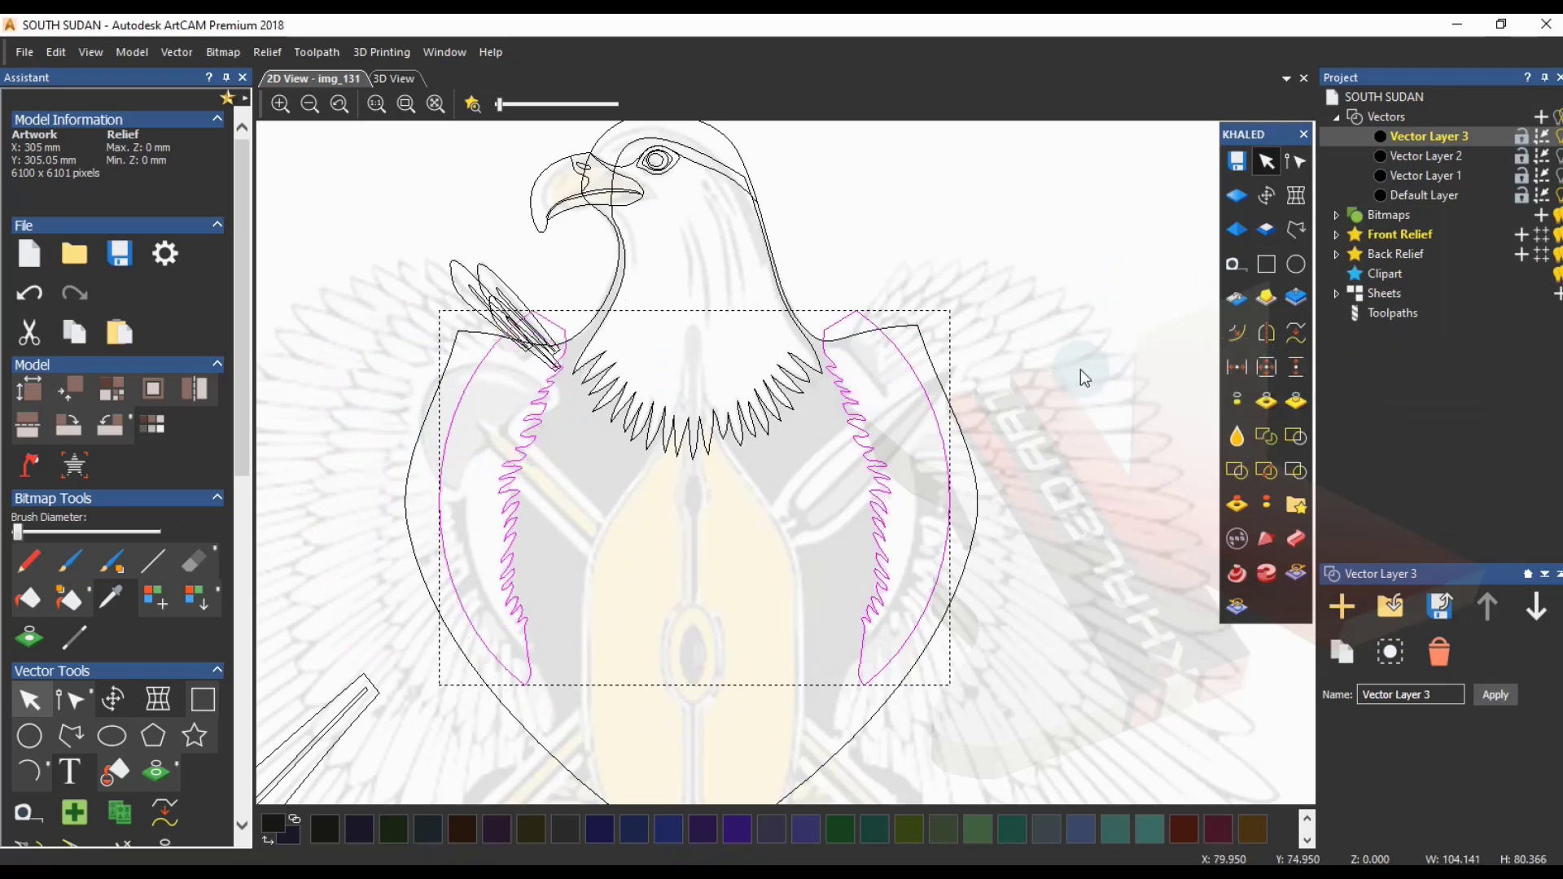
click(399, 566)
scroll(342, 595, down, 2)
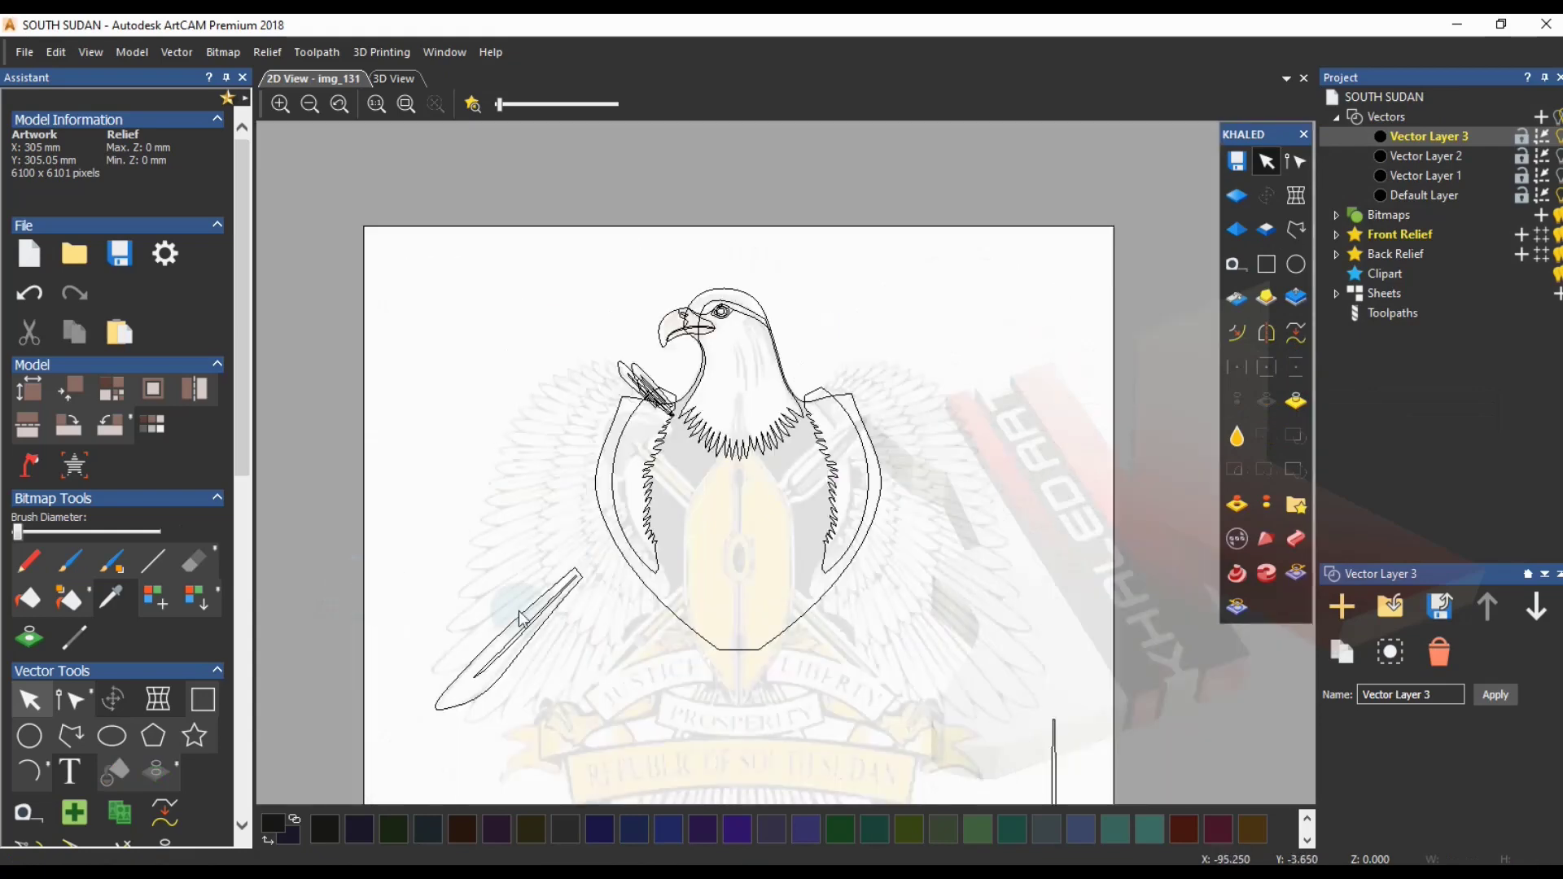
- Group the two feather-edge crescents and centre the group horizontally on the eagle's body outline
click(651, 482)
shift+click(856, 470)
right_click(856, 471)
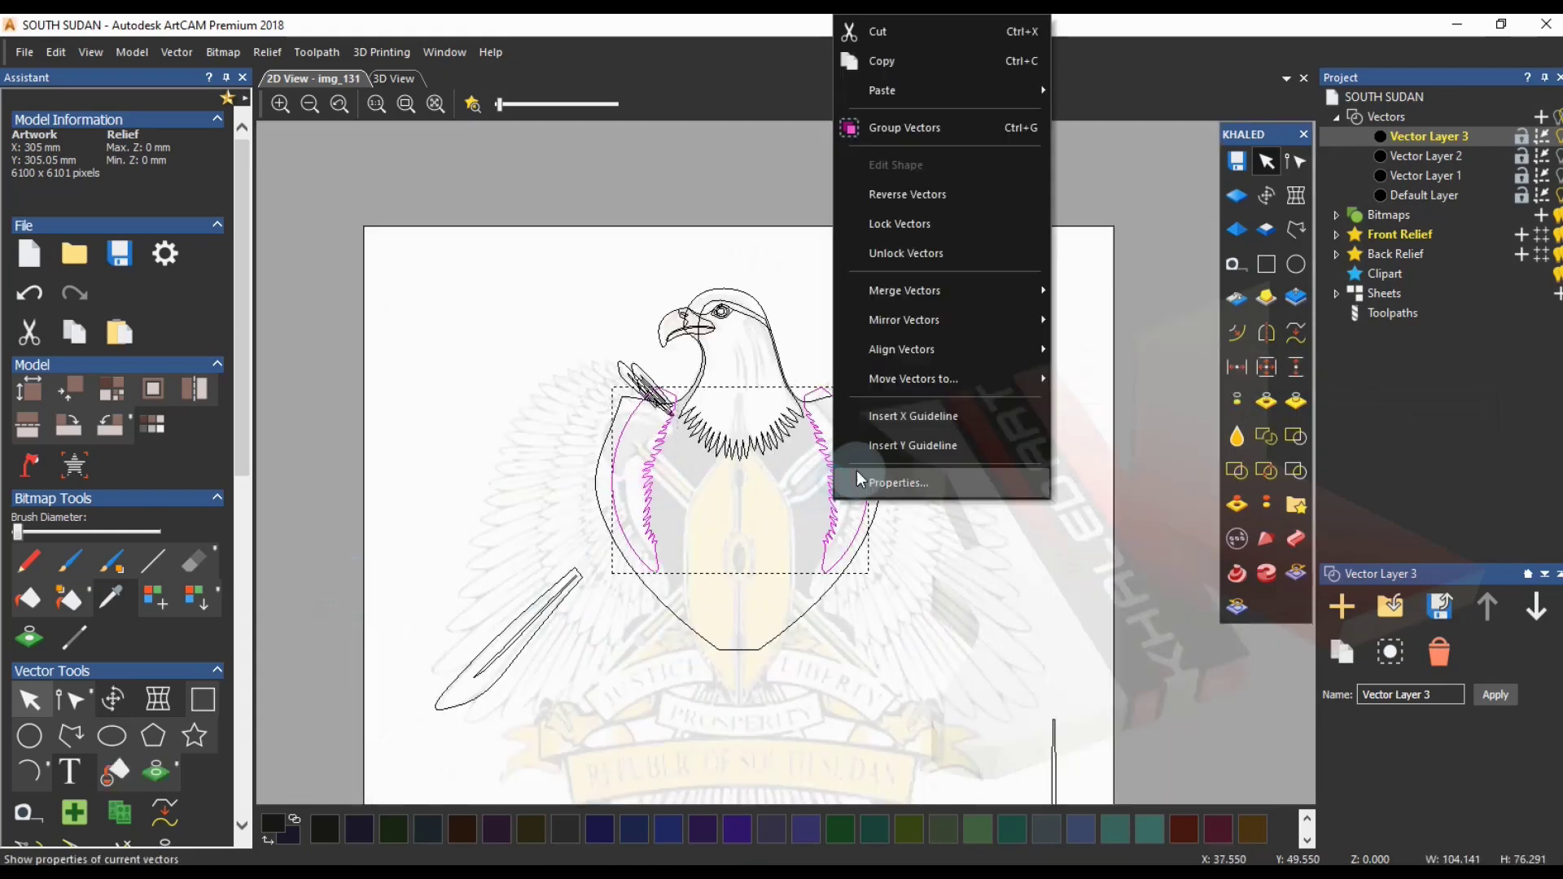
click(967, 129)
shift+click(857, 411)
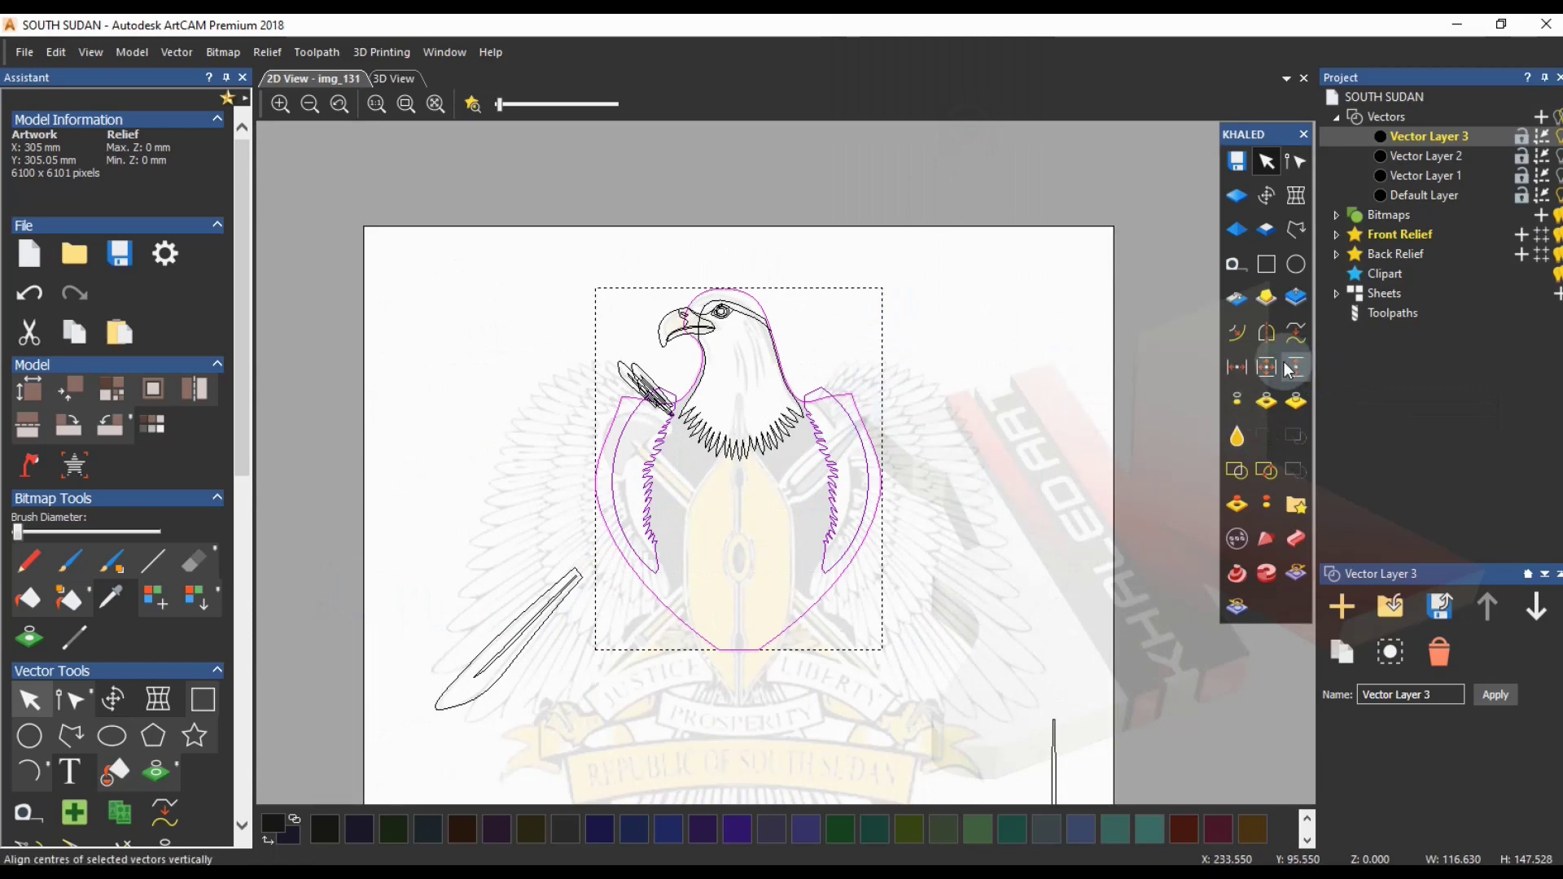
click(1235, 371)
click(975, 408)
scroll(813, 519, up, 4)
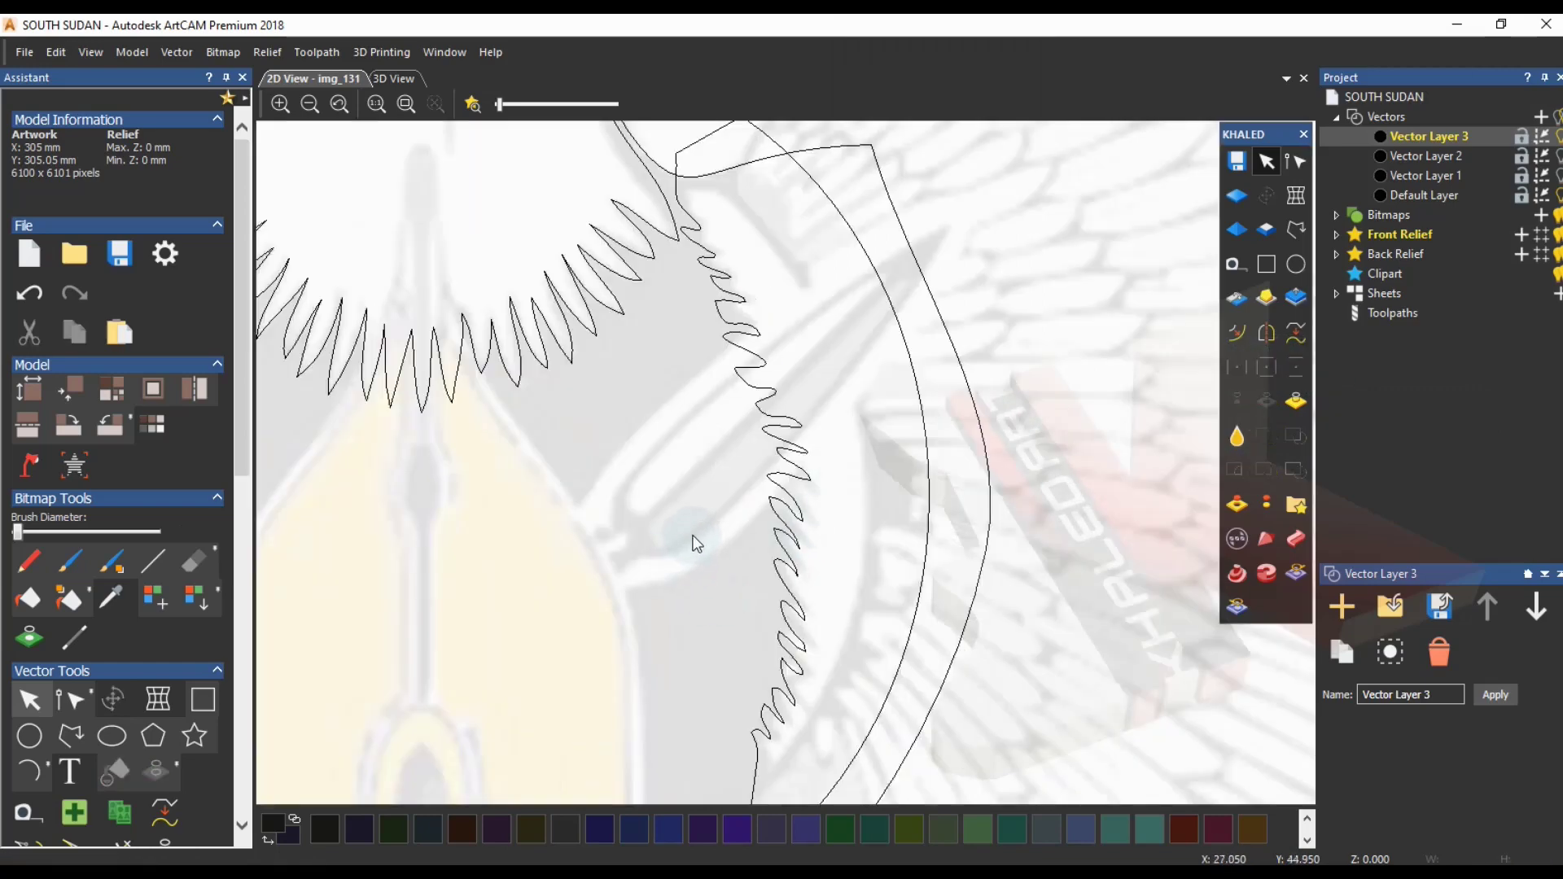
scroll(696, 544, down, 5)
scroll(463, 508, up, 3)
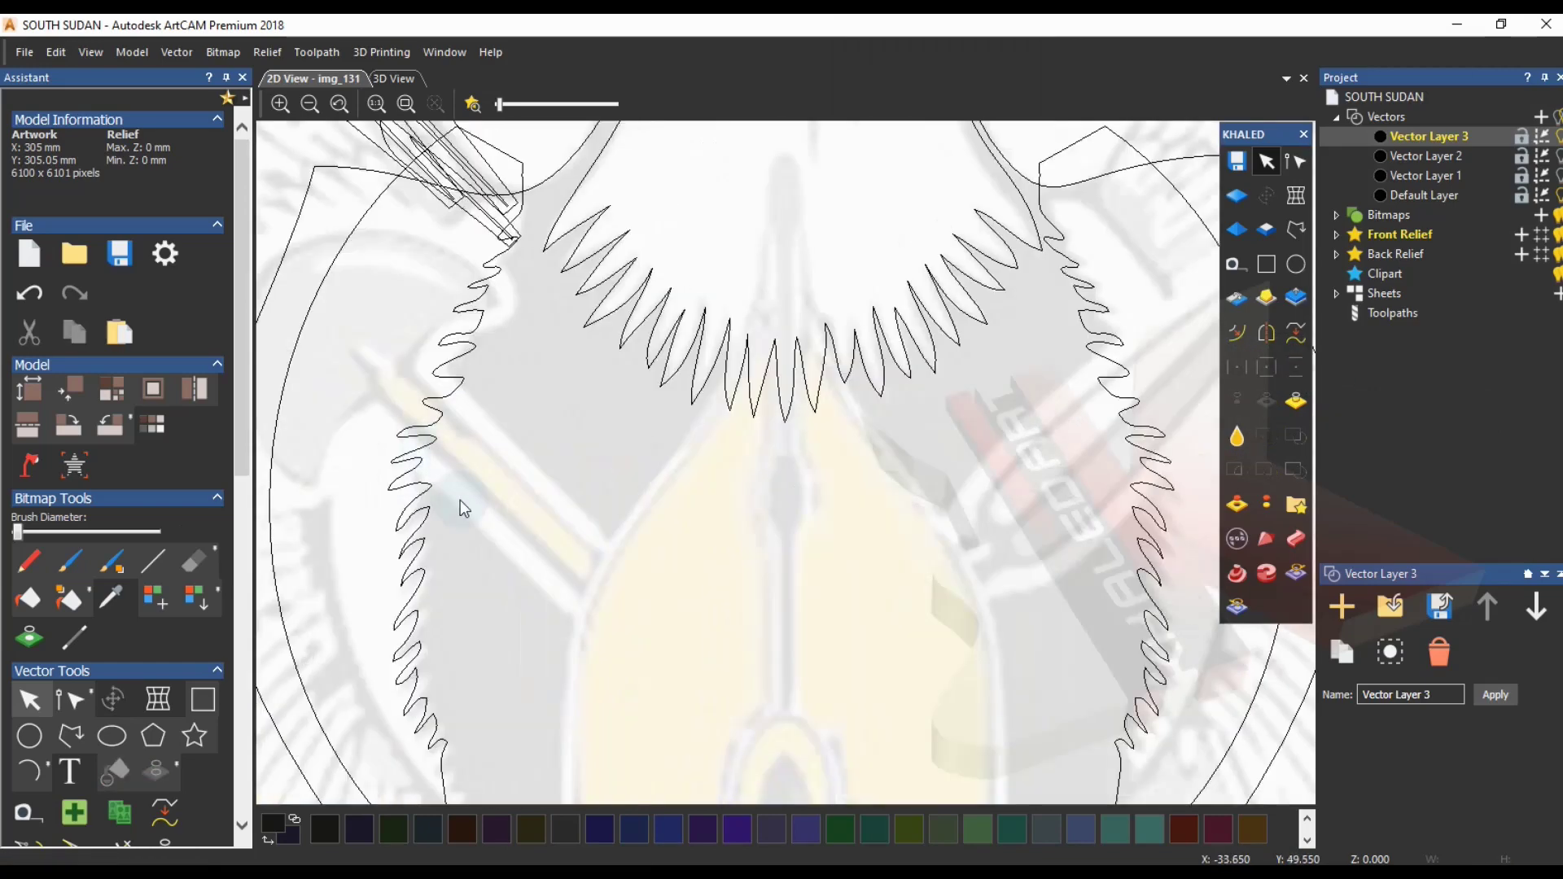
- Ungroup the two crescents and shift the right one slightly outward from the body
right_click(1158, 494)
click(1237, 134)
click(1119, 414)
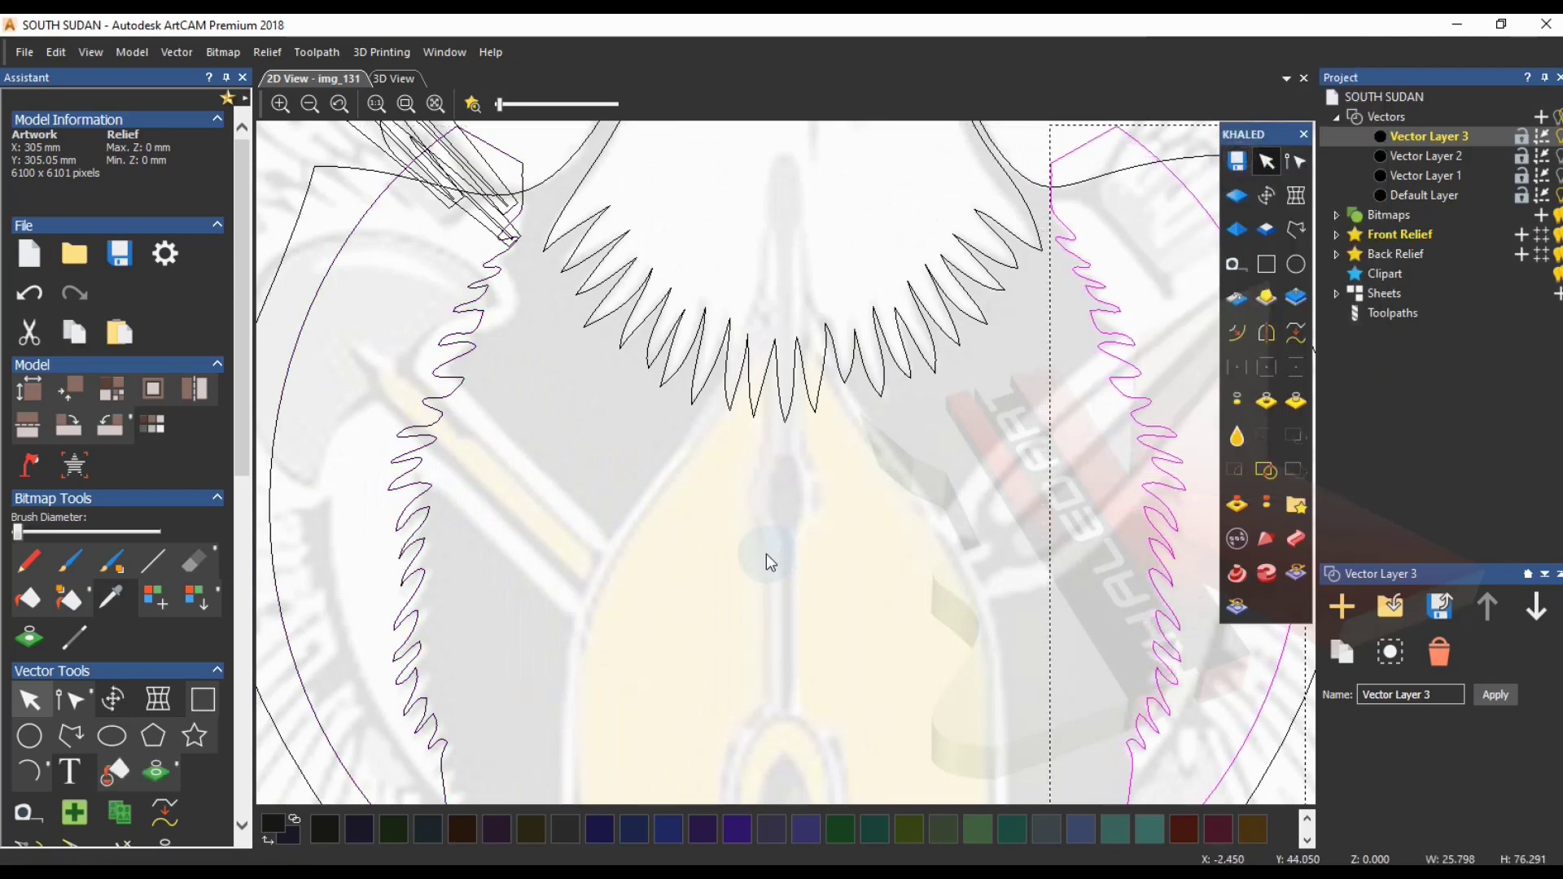
scroll(667, 610, down, 2)
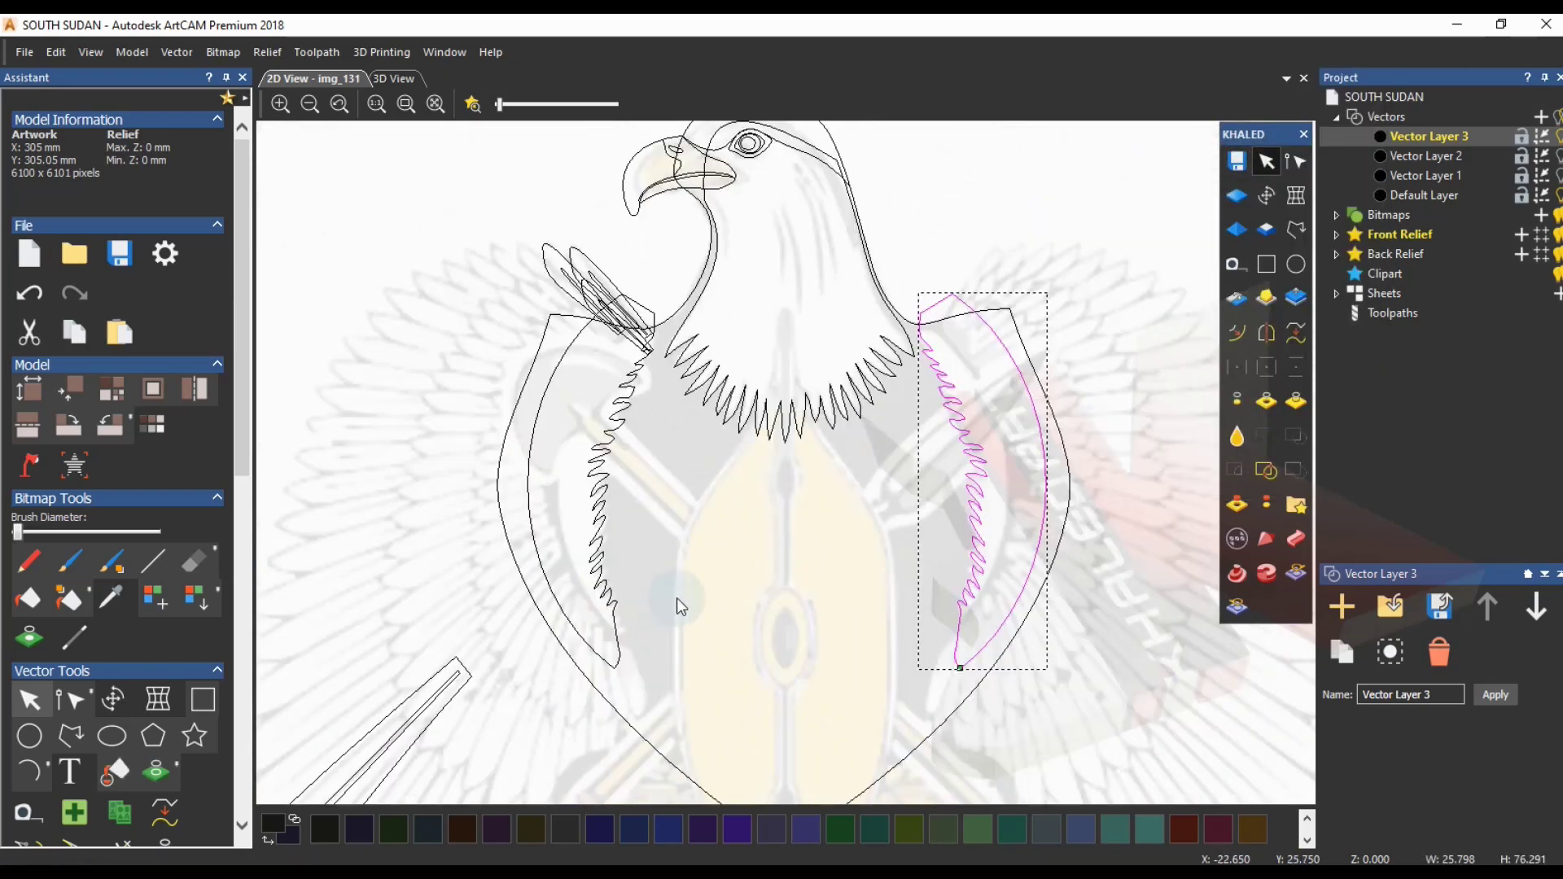
- Group both feather-edge crescents again and centre the group in the page
click(640, 545)
click(979, 519)
shift+click(604, 507)
right_click(604, 506)
click(775, 134)
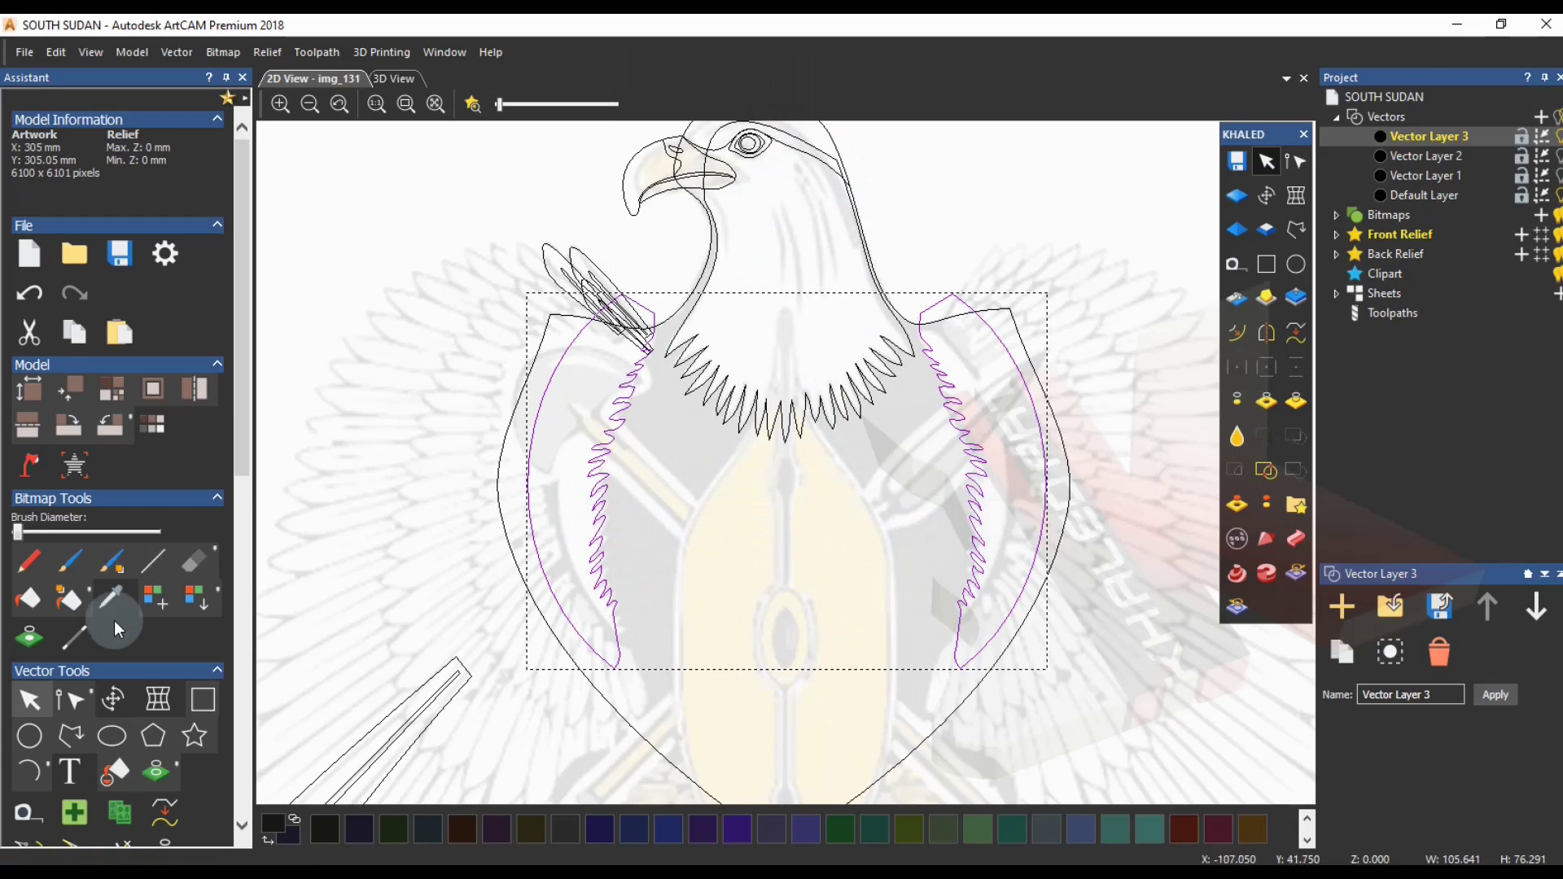
scroll(114, 623, down, 3)
click(109, 788)
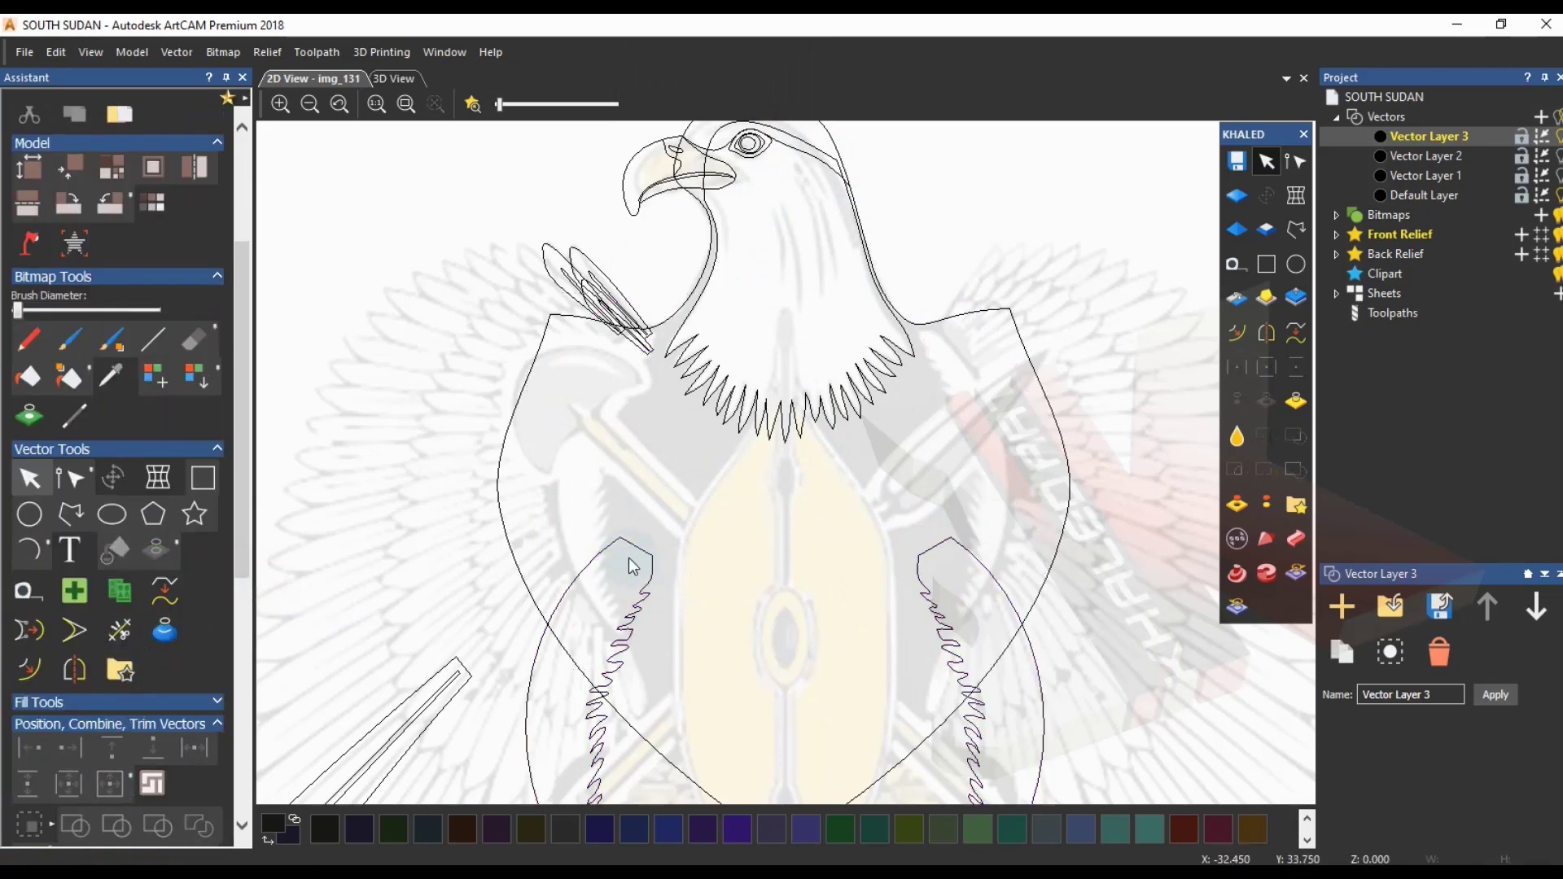
- Nudge the grouped crescents upward until their feather edges sit over the inner wings beside the eagle's neck
scroll(403, 587, down, 2)
key(Up)
key(Up)
key(Up)
key(Up)
key(Up)
key(Up)
key(Up)
key(Up)
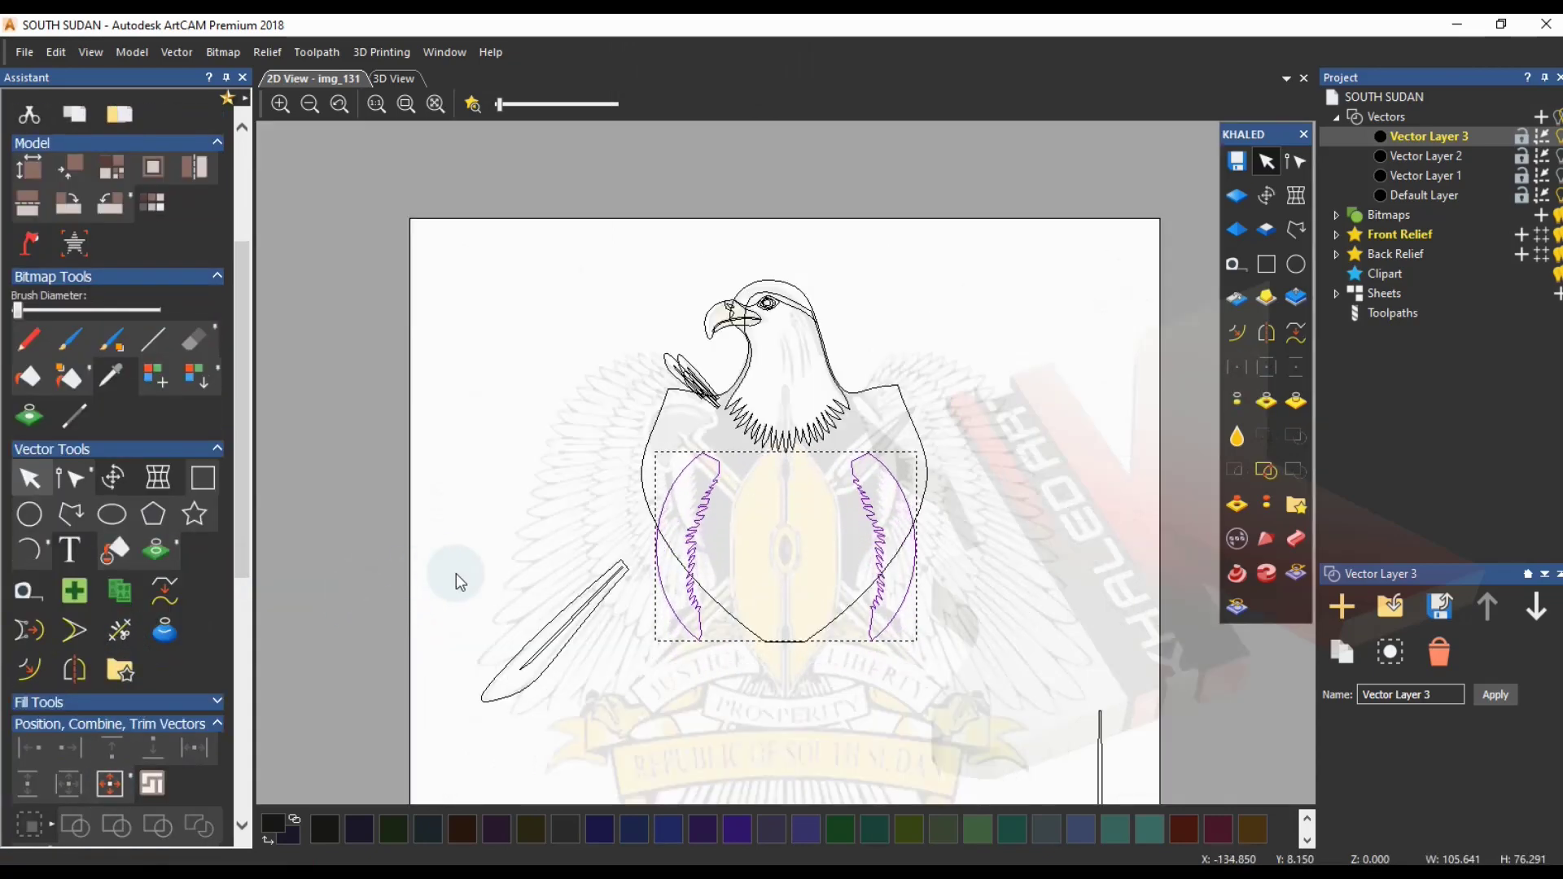
scroll(780, 550, up, 4)
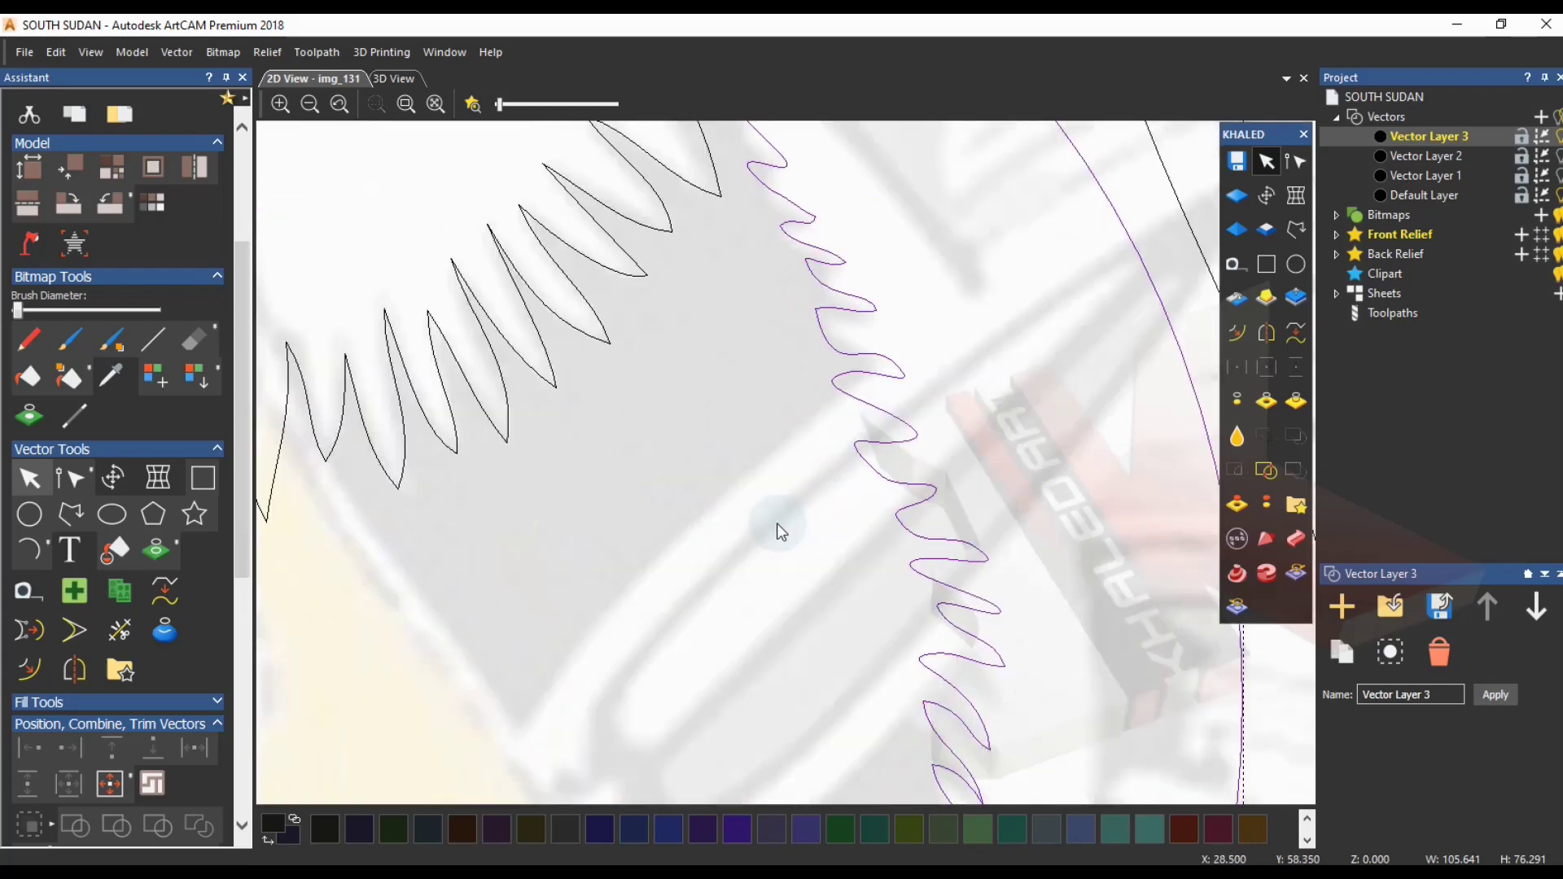
key(Up)
key(Up)
key(Up)
key(Up)
key(Up)
key(Up)
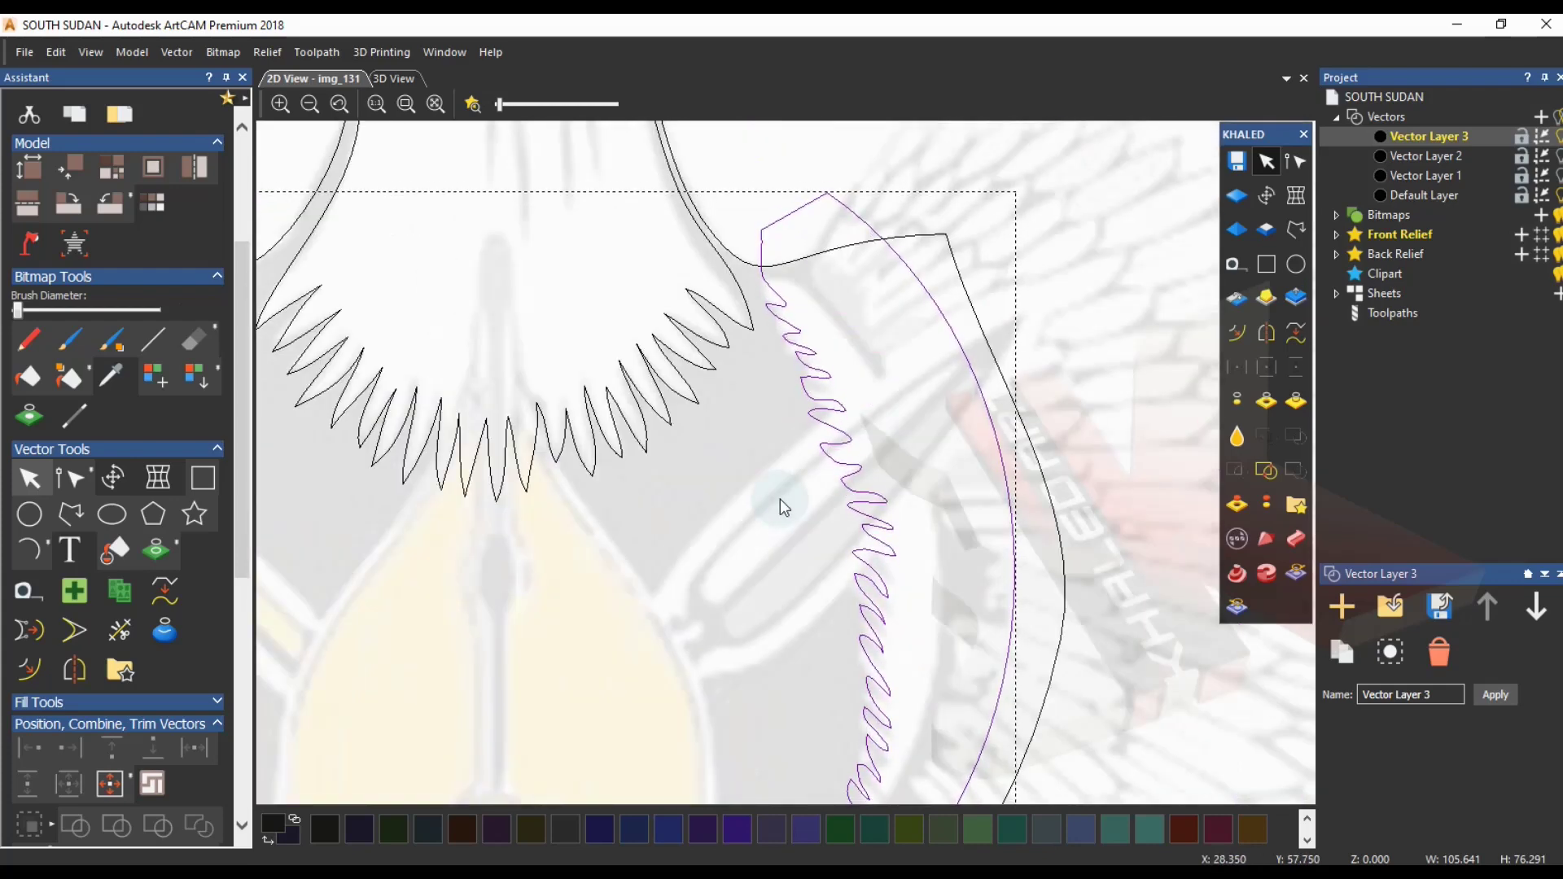
key(Down)
key(Down)
key(Down)
key(Down)
key(Down)
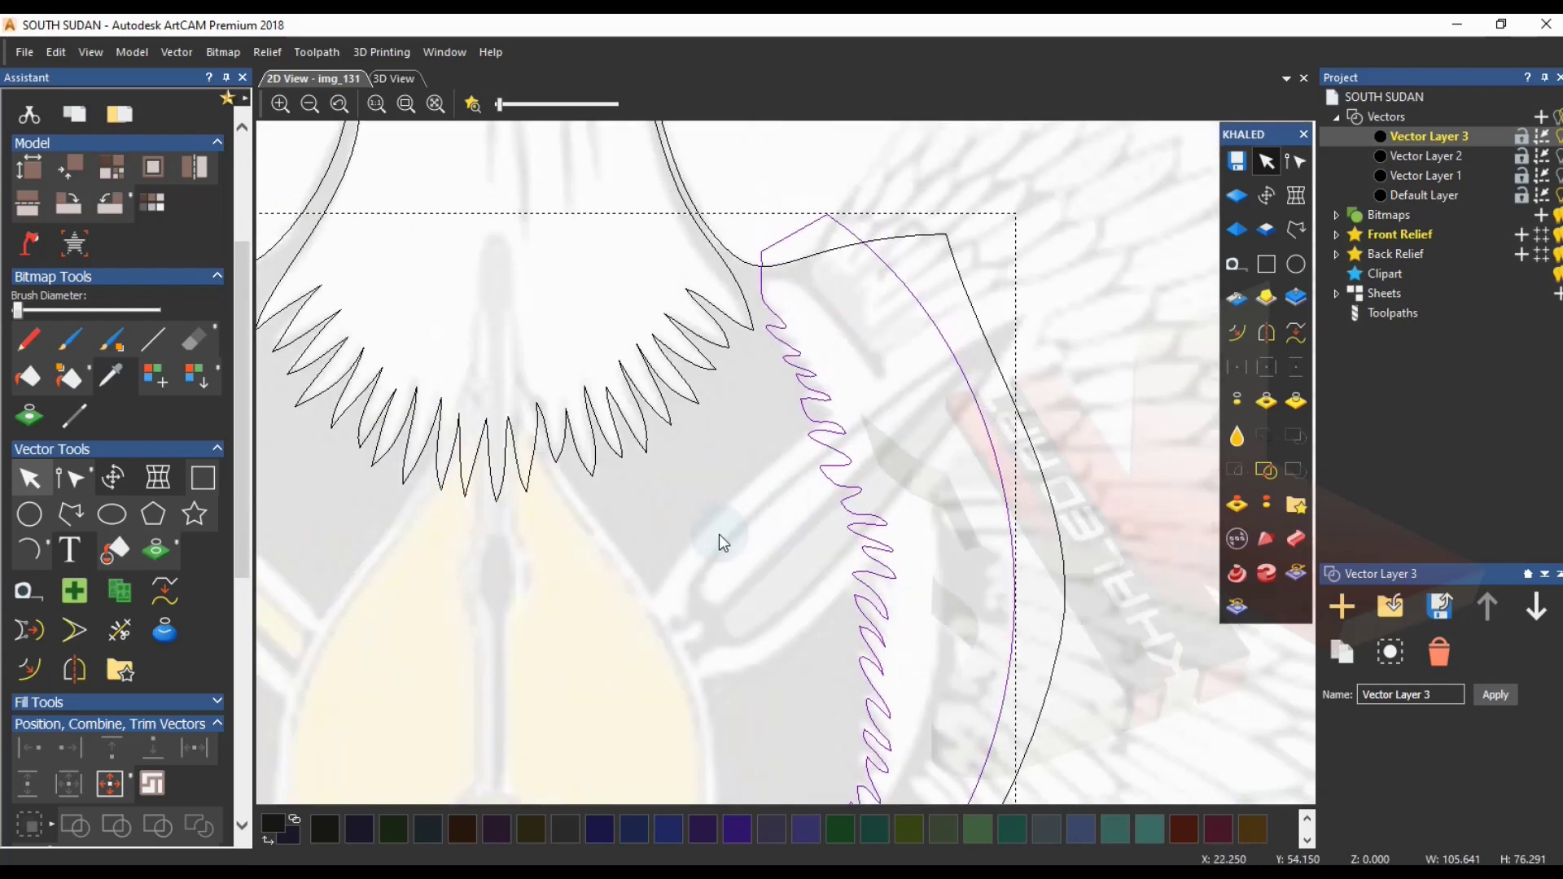
click(727, 530)
scroll(726, 534, down, 3)
scroll(757, 465, up, 1)
scroll(750, 508, down, 4)
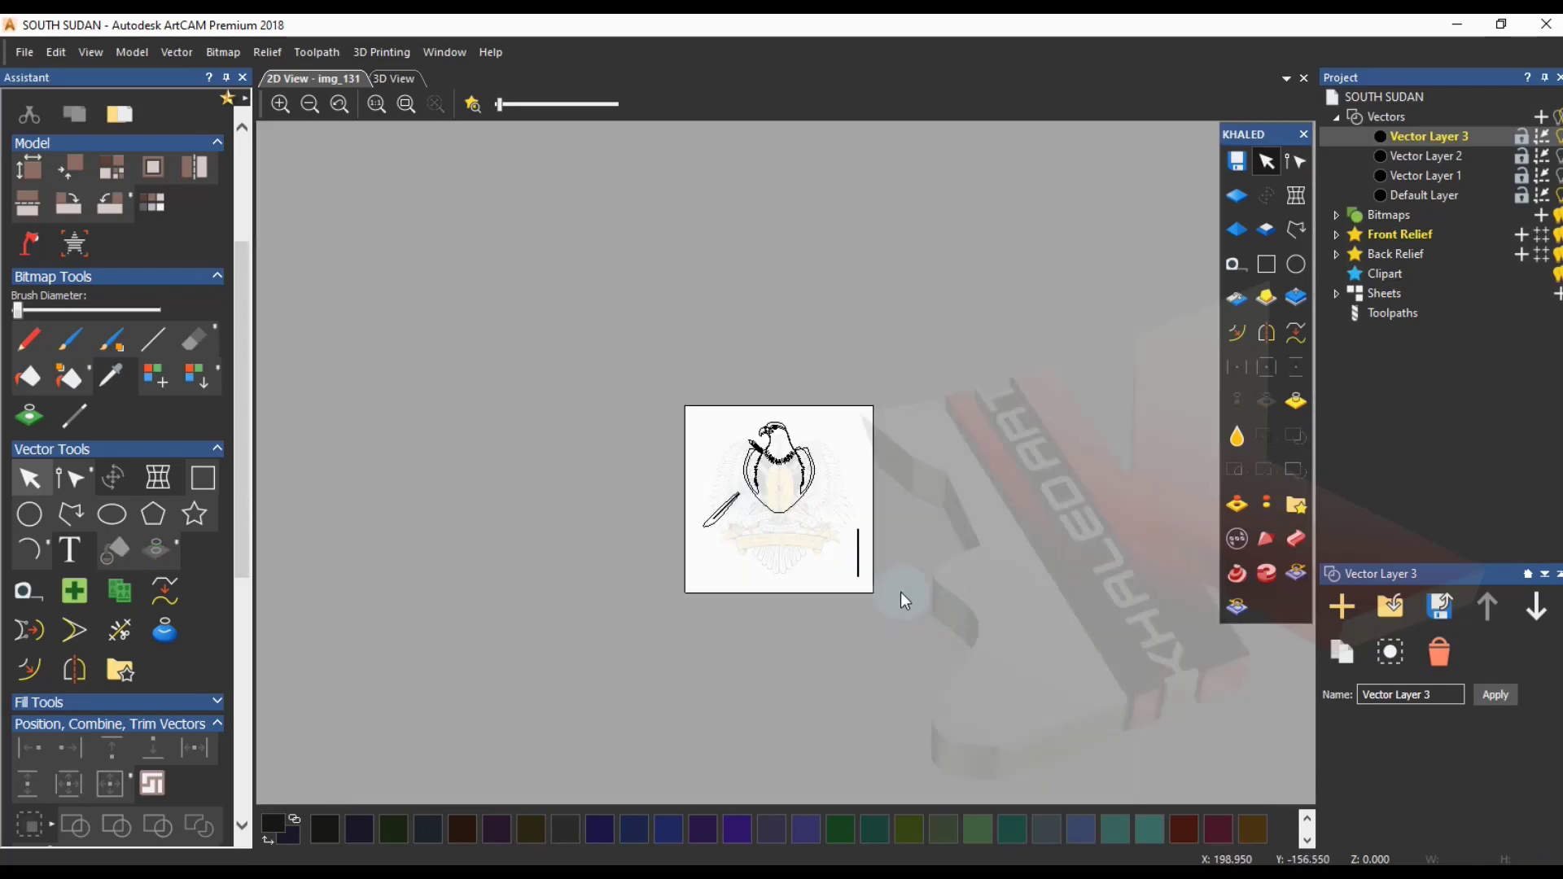
- Cut the outer outline of the separate vertical feather from Vector Layer 1 and paste it into the Default Layer
scroll(900, 592, up, 4)
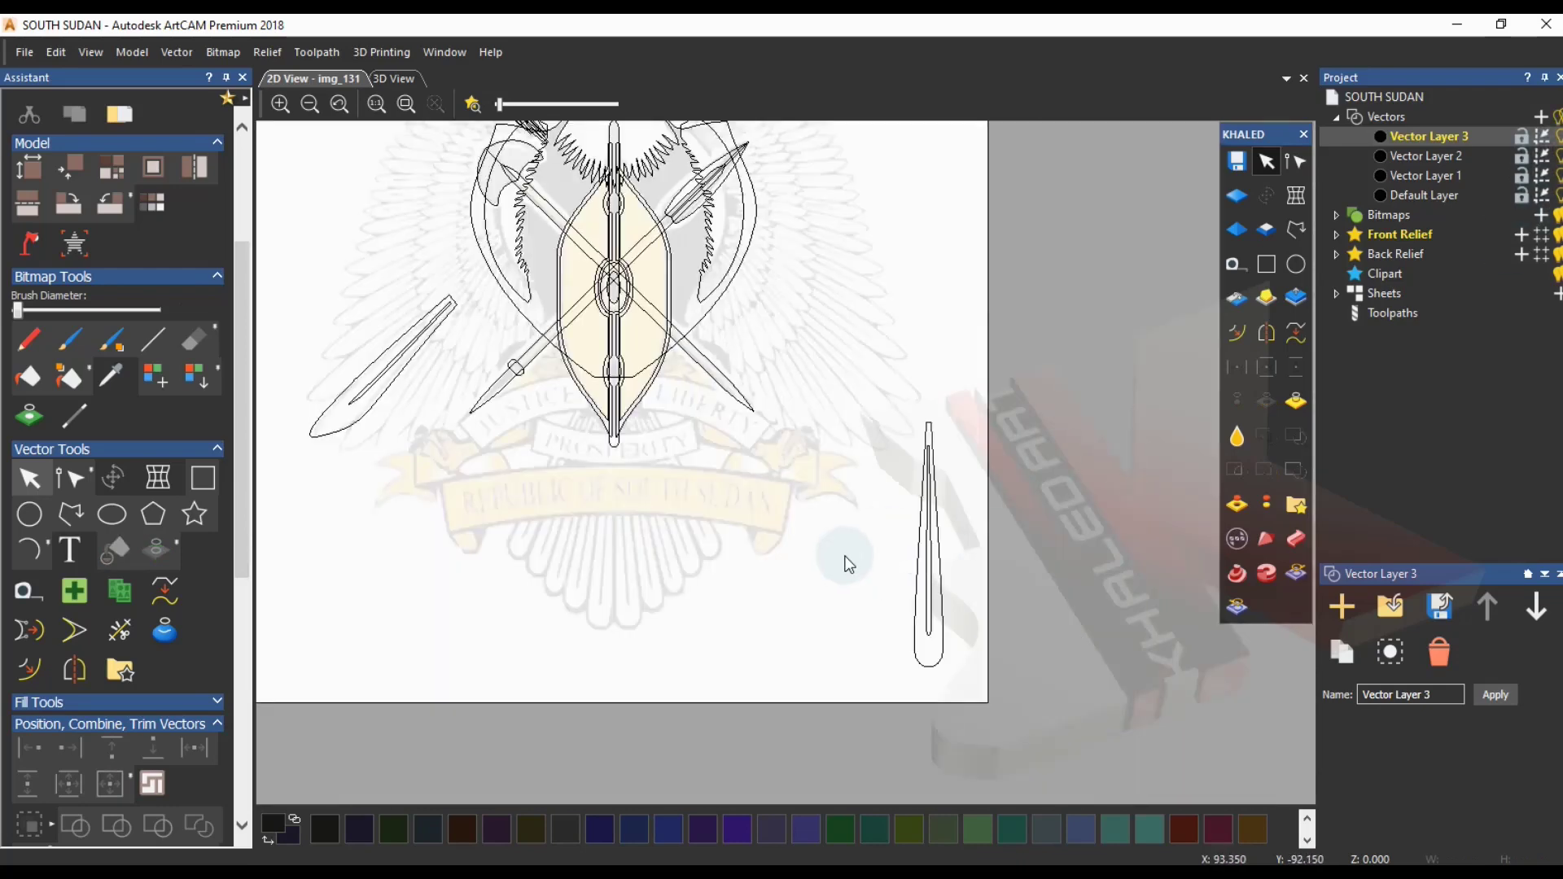
click(1556, 137)
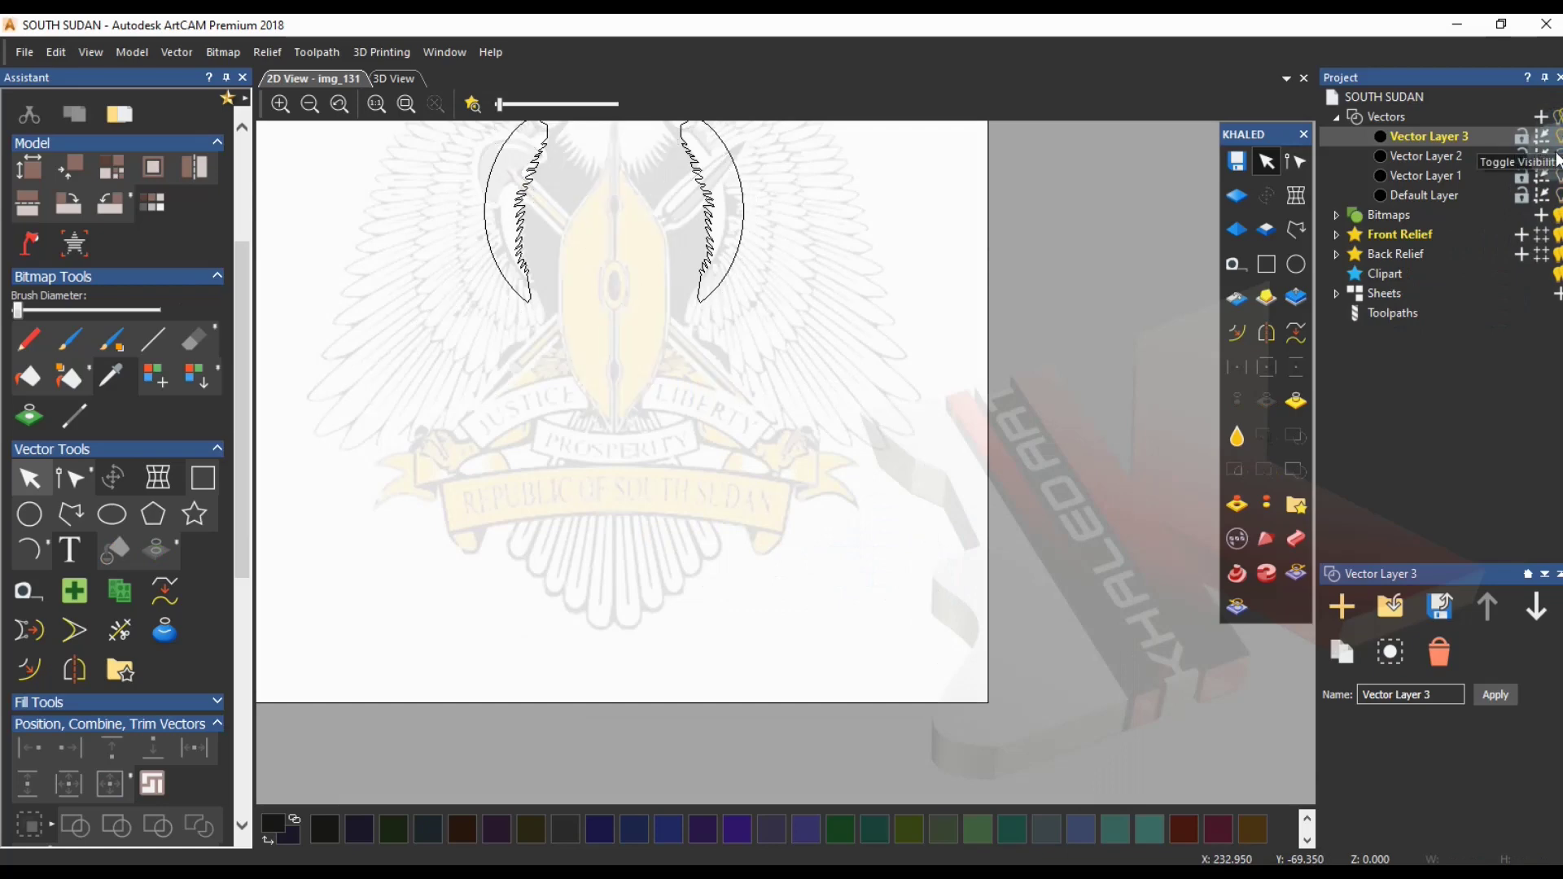
click(1557, 156)
click(1557, 175)
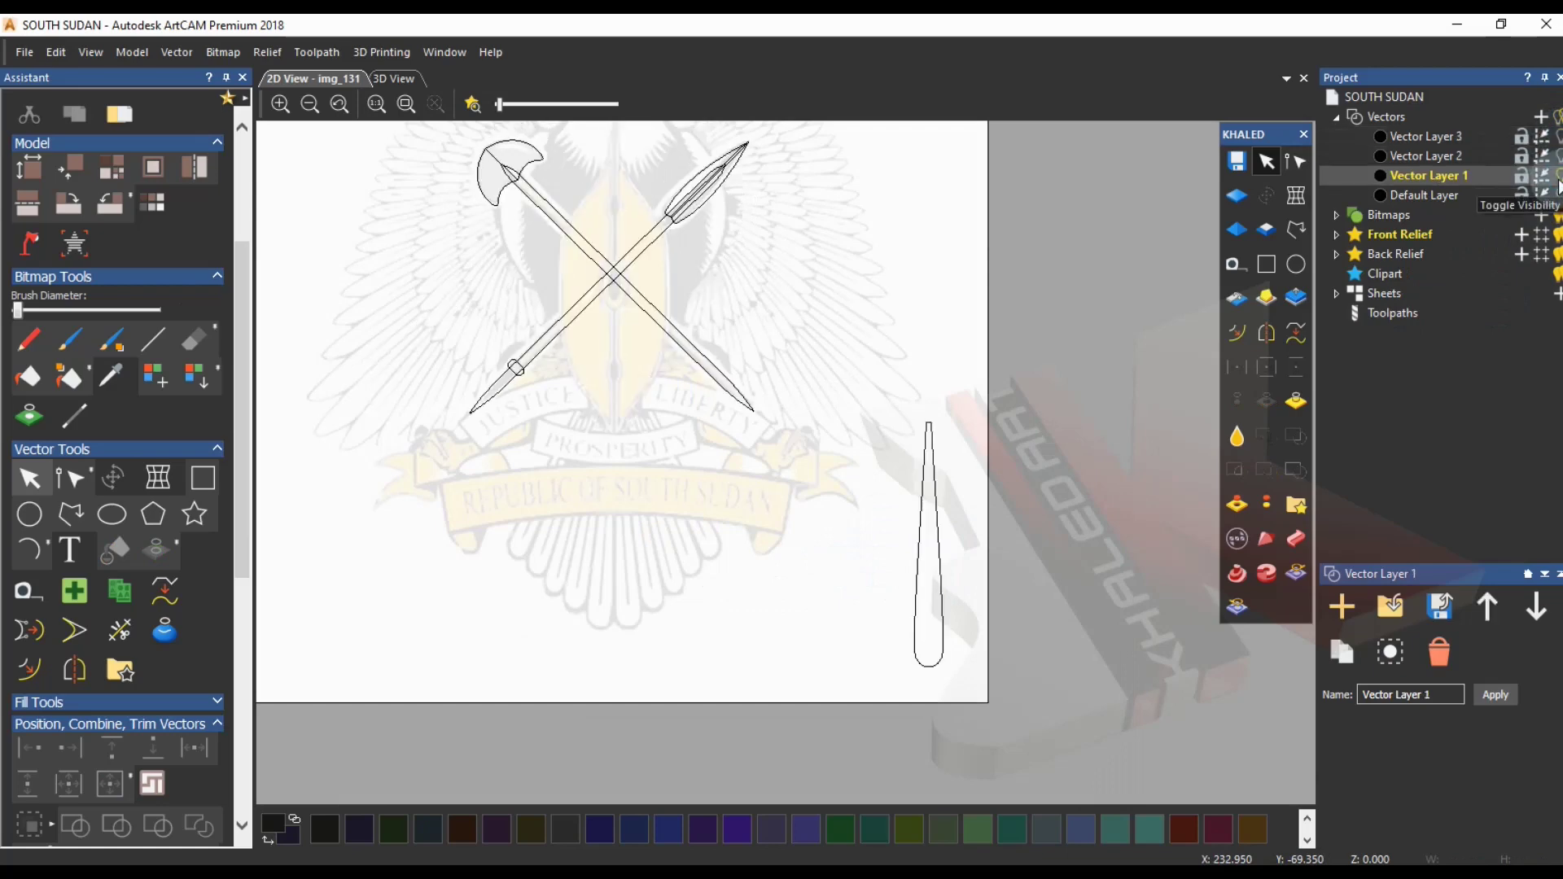
right_click(939, 525)
click(1069, 114)
click(1557, 196)
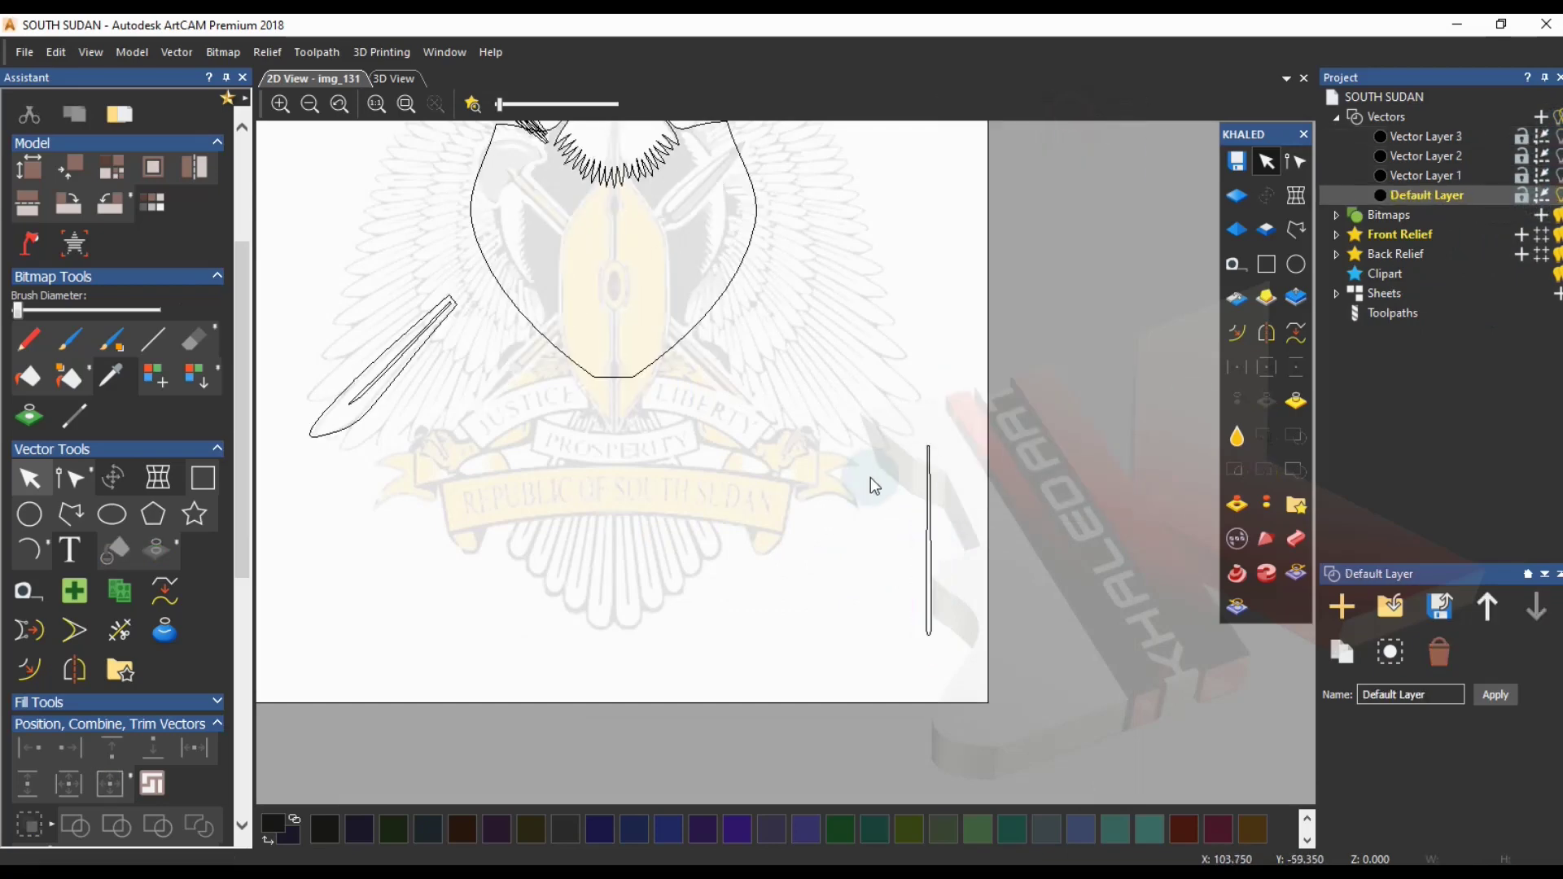
right_click(916, 489)
mouse_move(986, 502)
click(1123, 502)
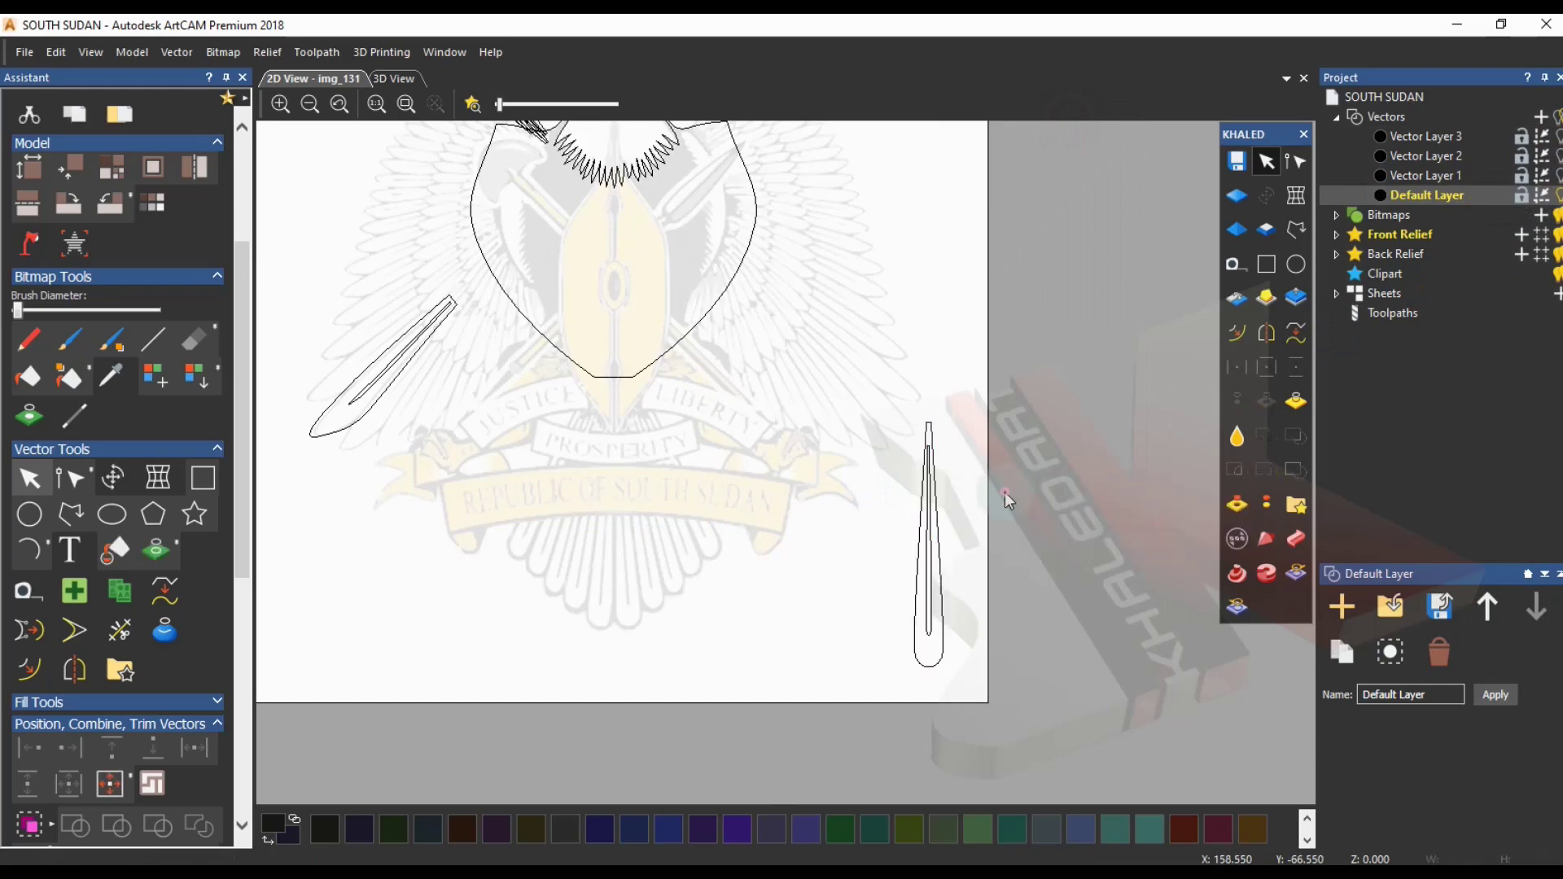
- Cut both wing crescents from Vector Layer 3 and paste them in place into the Default Layer
click(1557, 137)
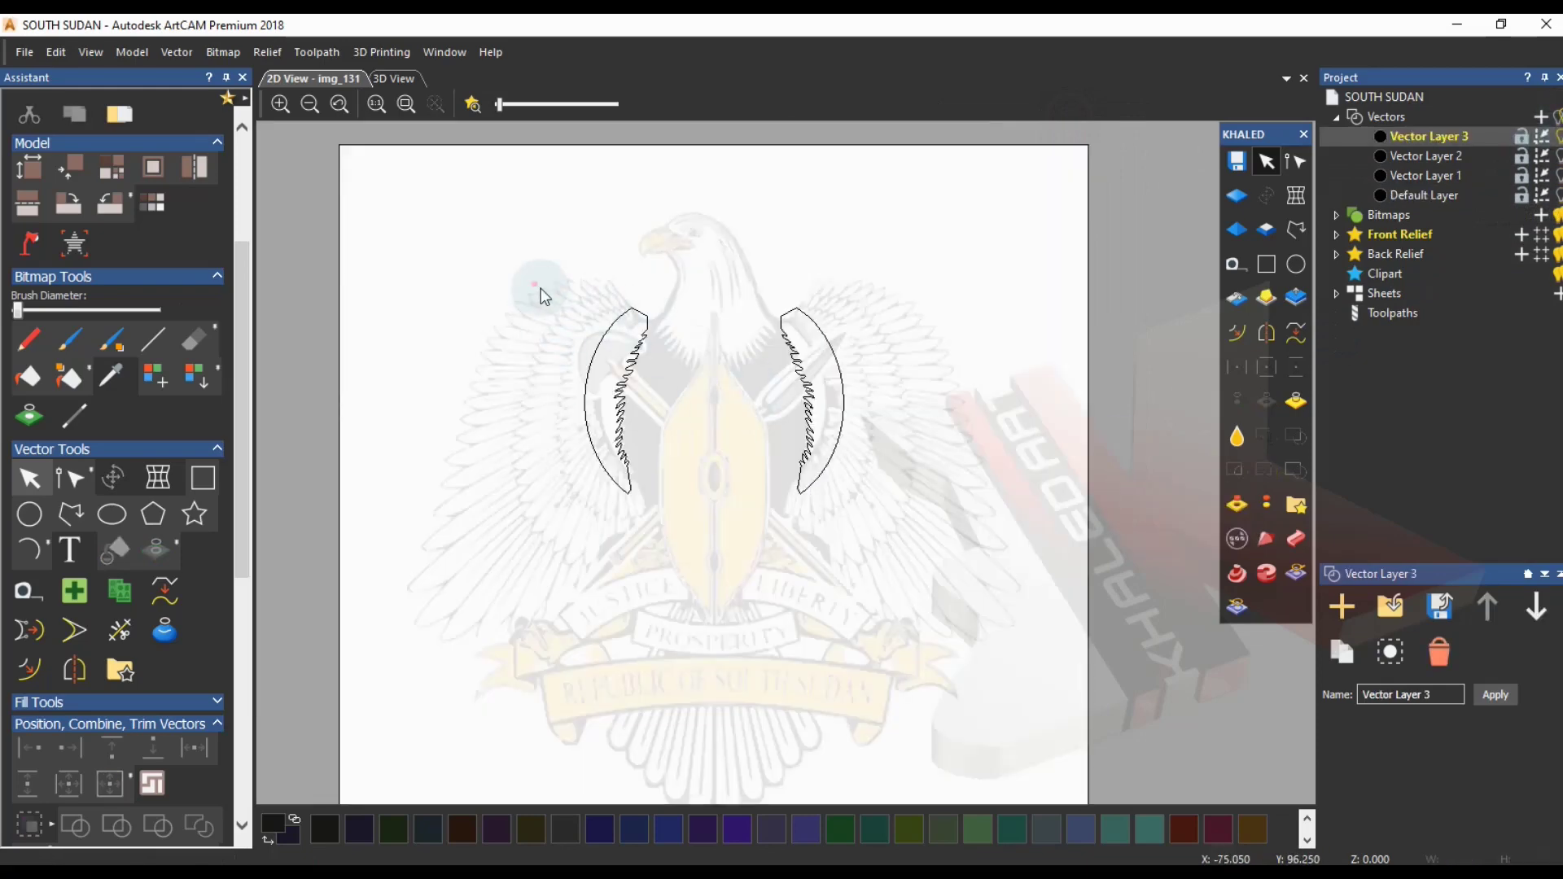
drag(530, 285, 936, 578)
right_click(841, 425)
click(933, 36)
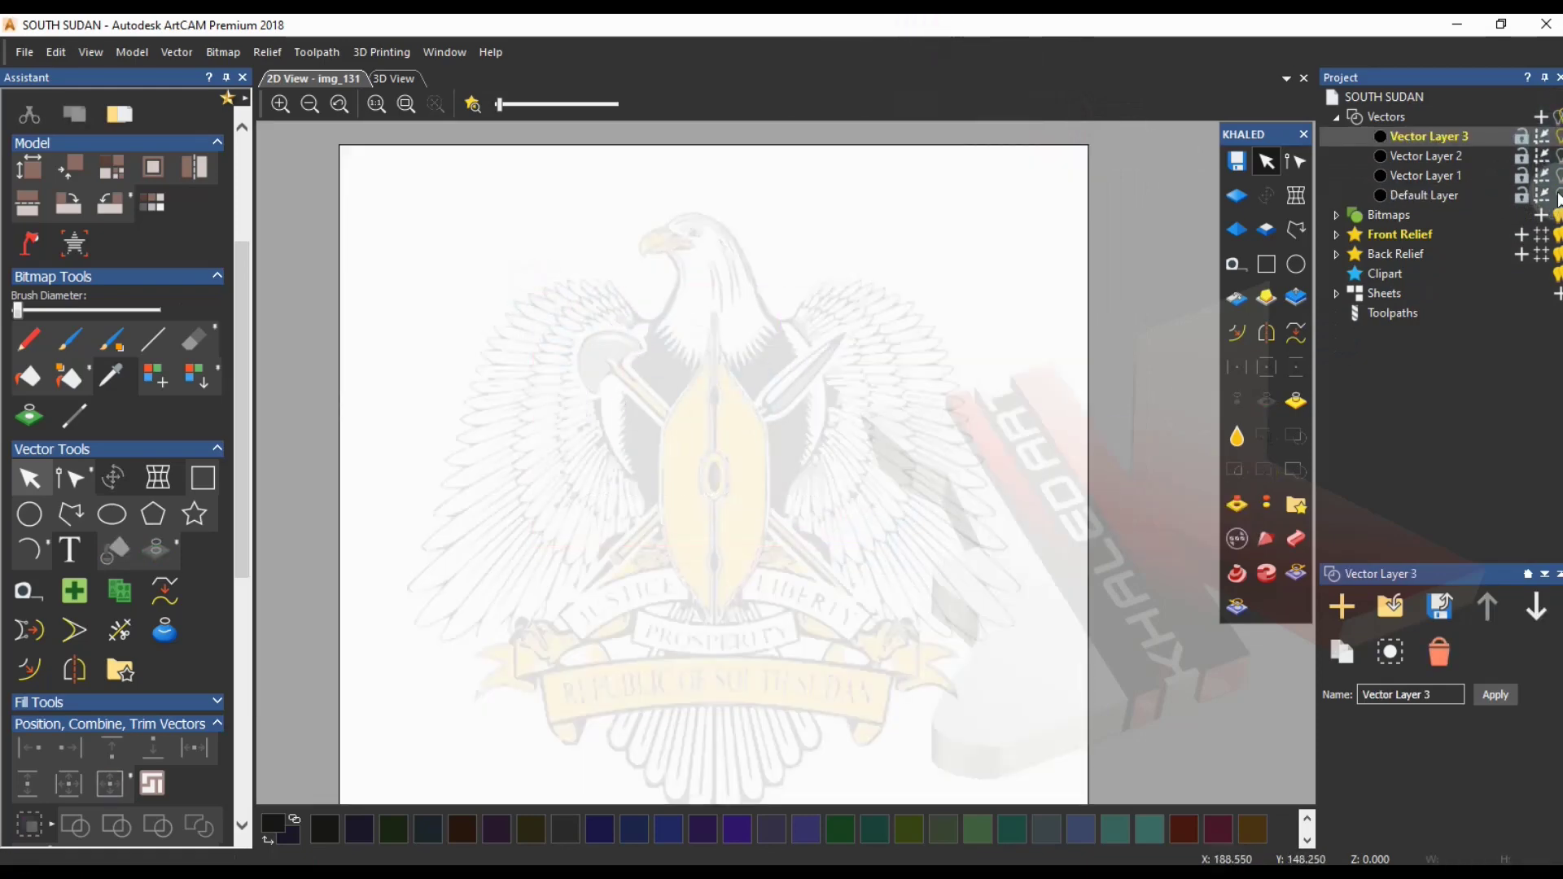
click(1557, 156)
click(1557, 176)
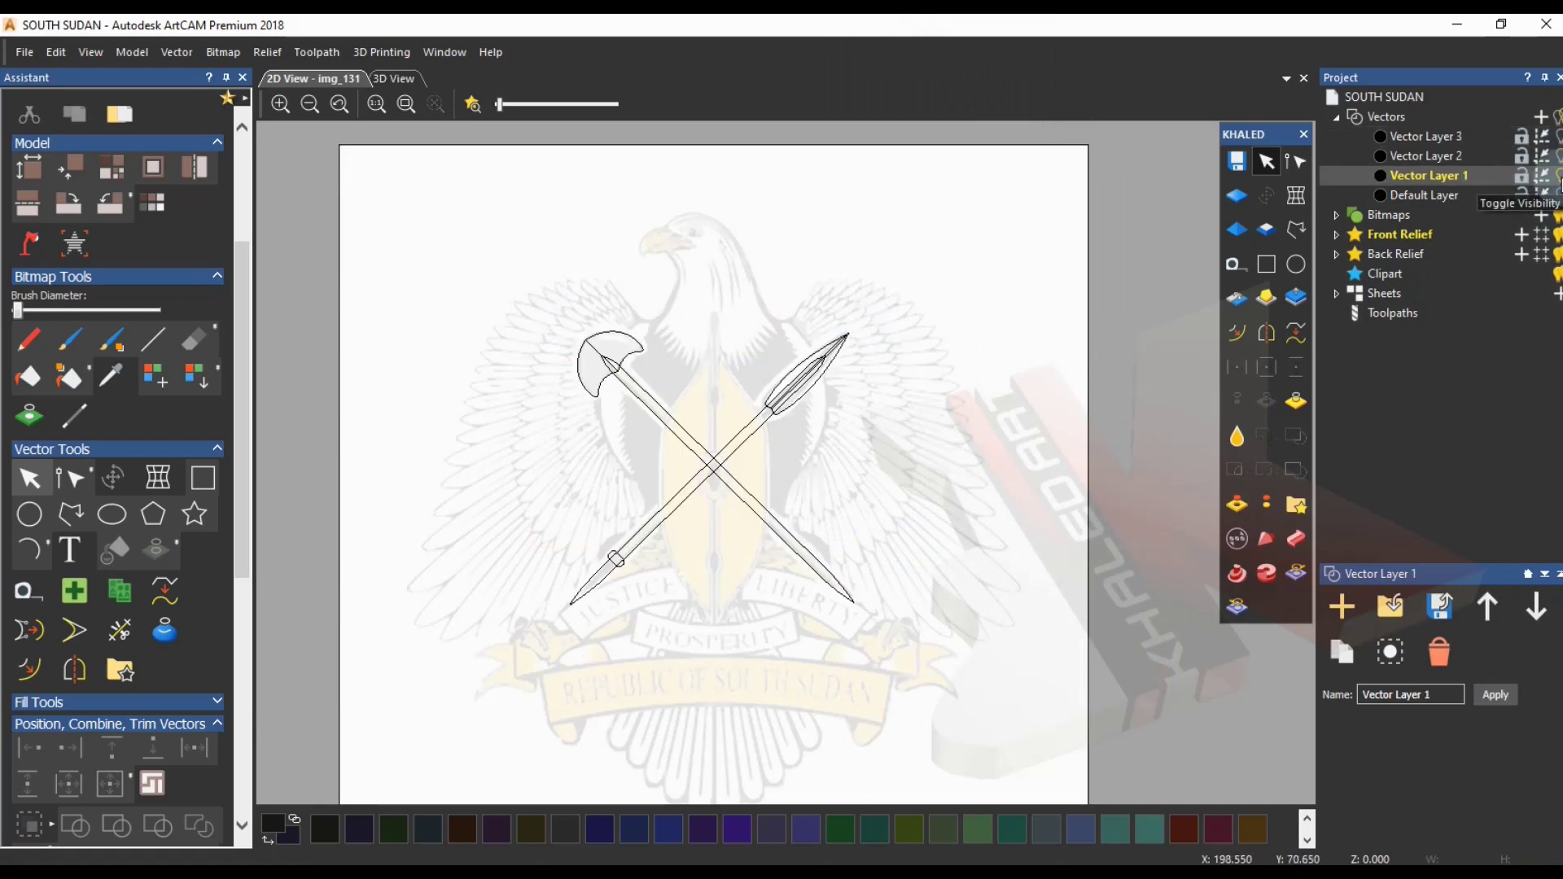
click(1557, 196)
right_click(1008, 392)
click(1200, 404)
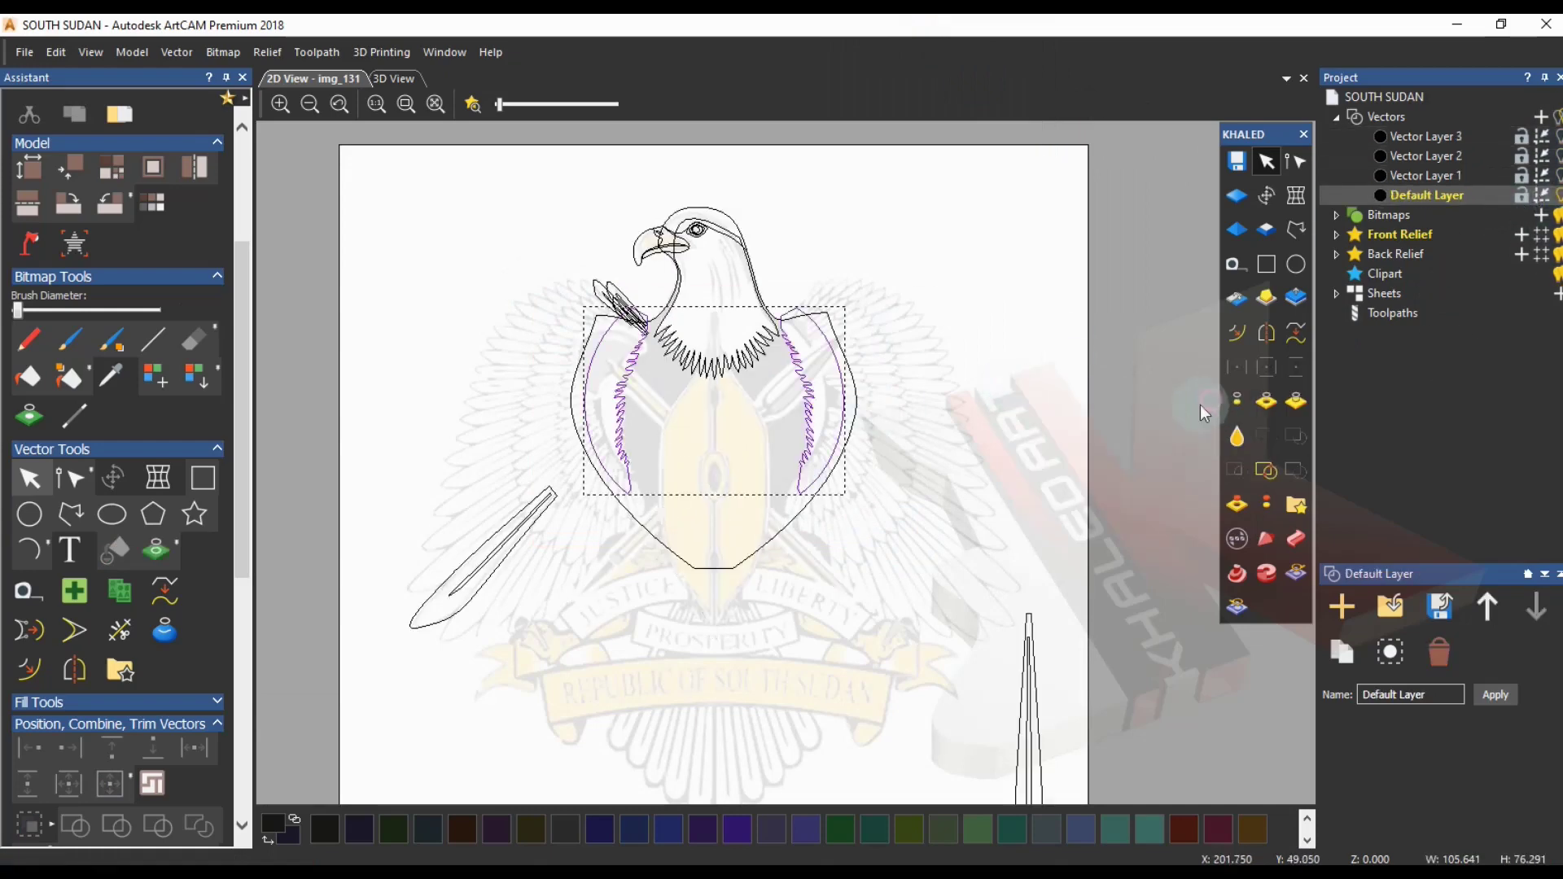
- Examine the crossed axe and spear outlines on Vector Layer 1
click(1557, 176)
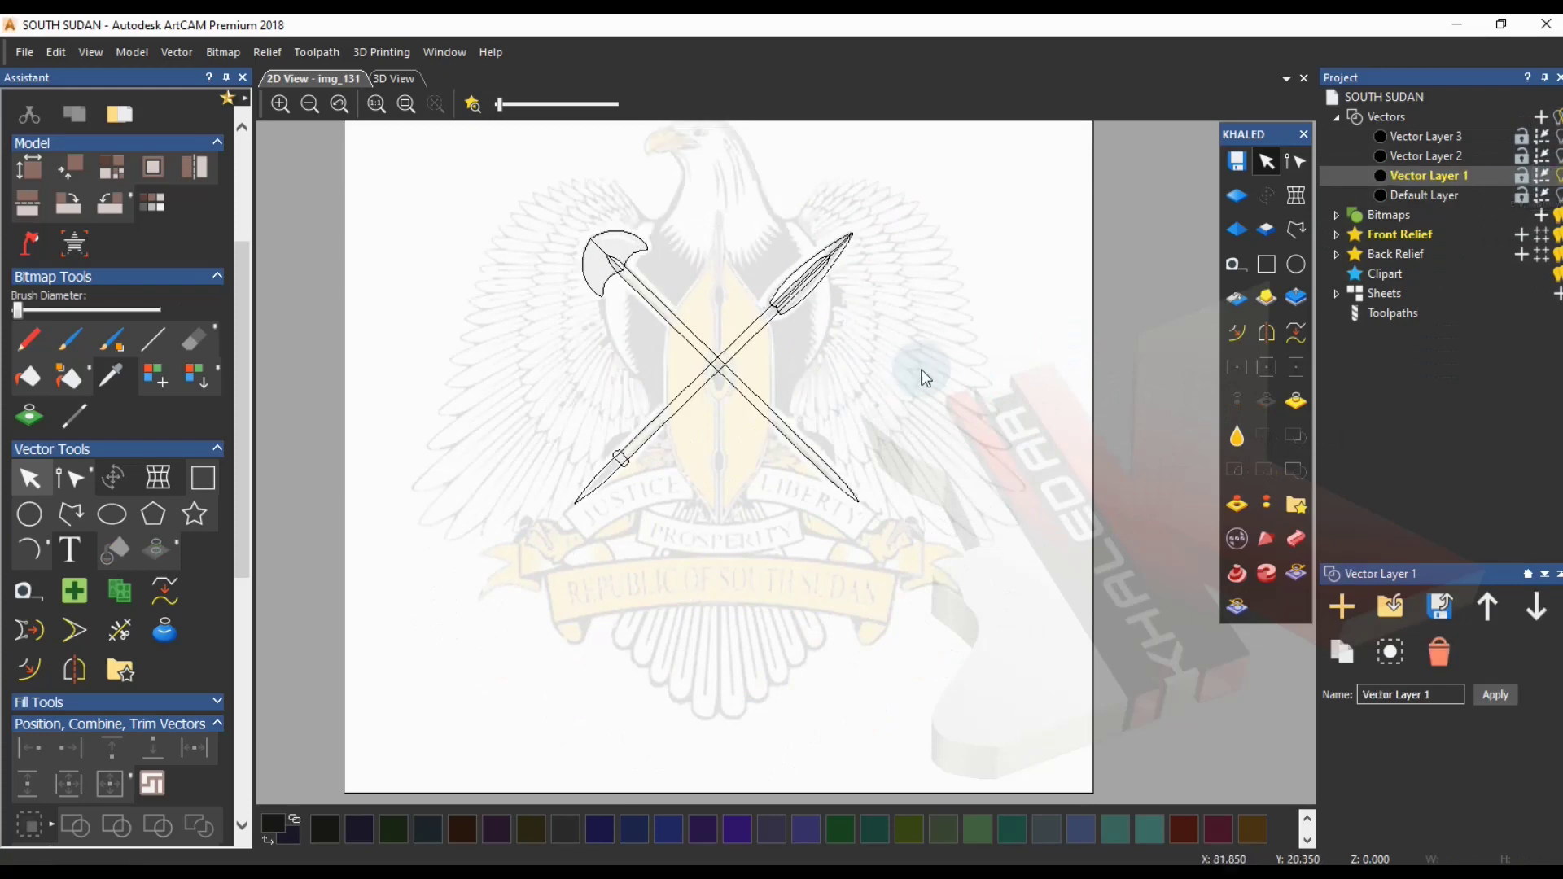
scroll(814, 382, down, 1)
click(710, 376)
scroll(754, 407, up, 1)
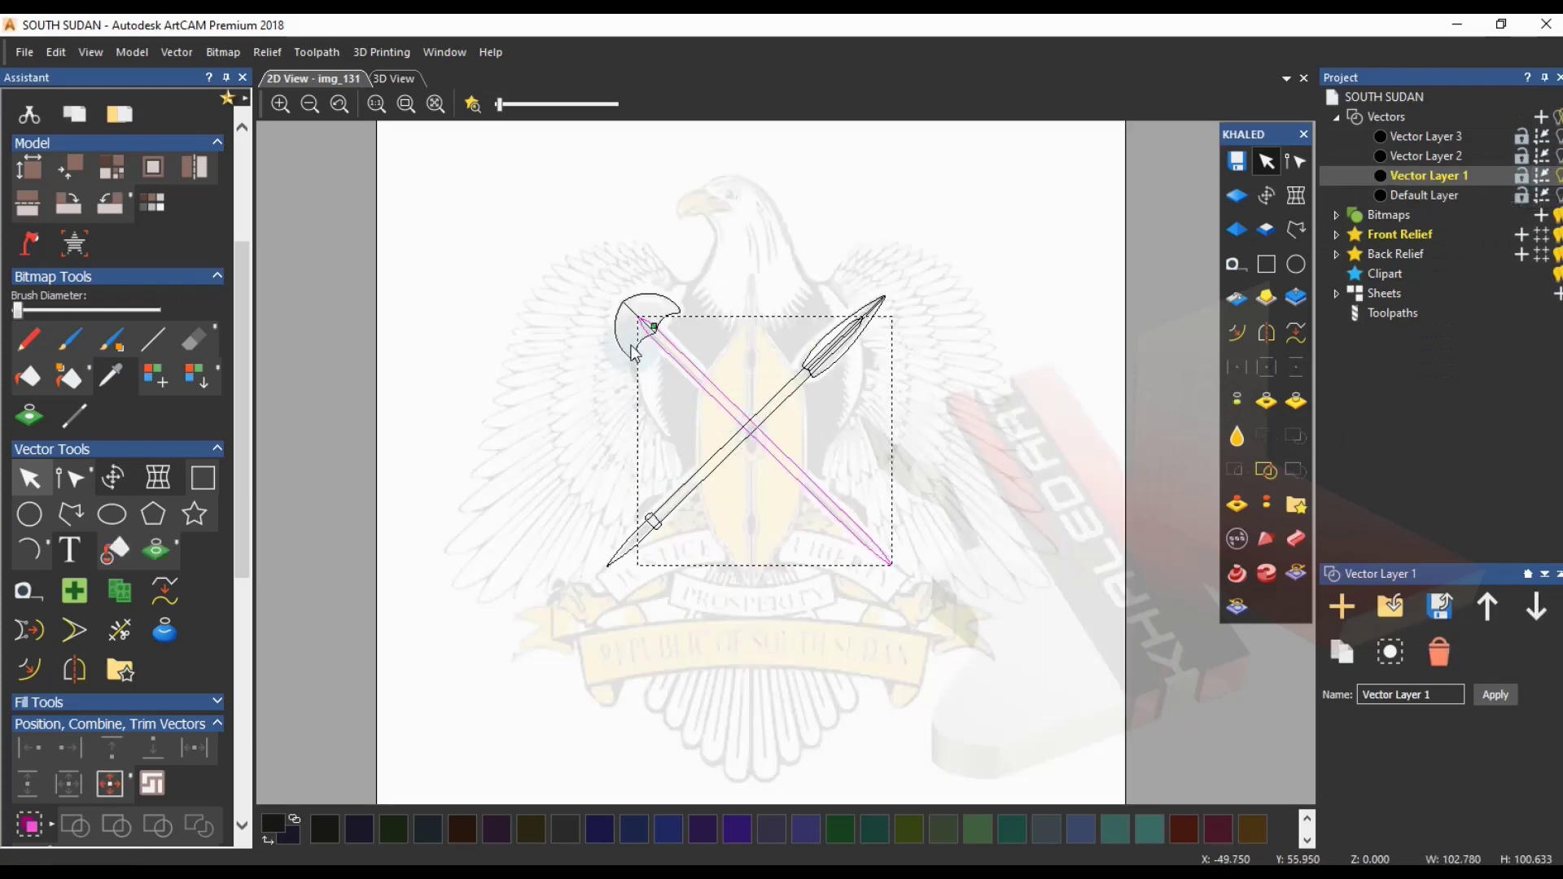
click(1036, 424)
- Add an empty vector layer above Vector Layer 3 and strengthen the reference image's contrast for tracing around the ribbons
click(1505, 135)
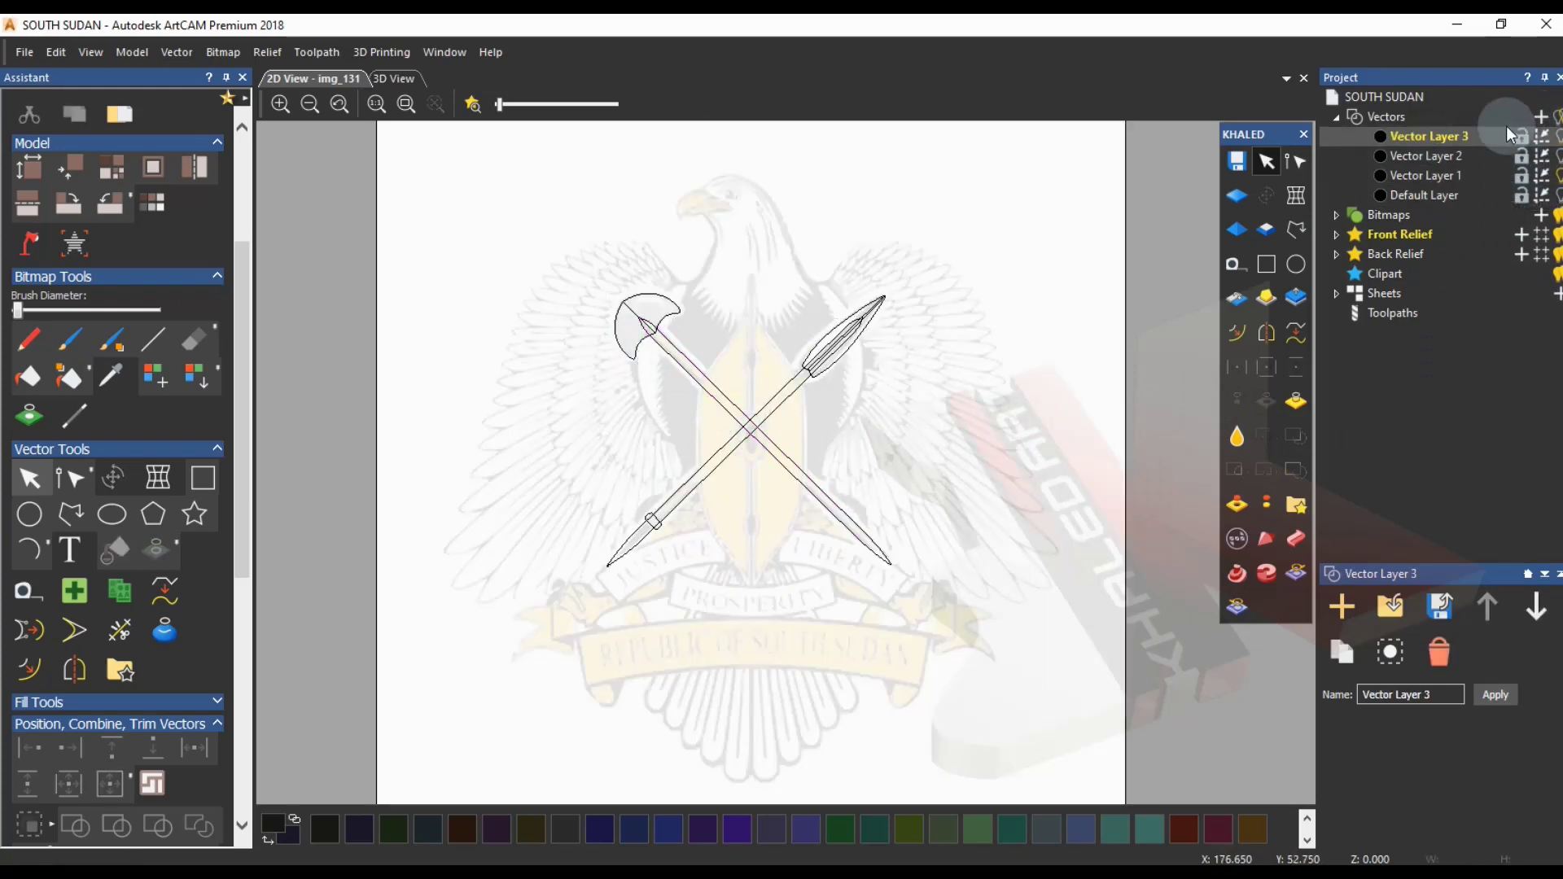
click(1539, 118)
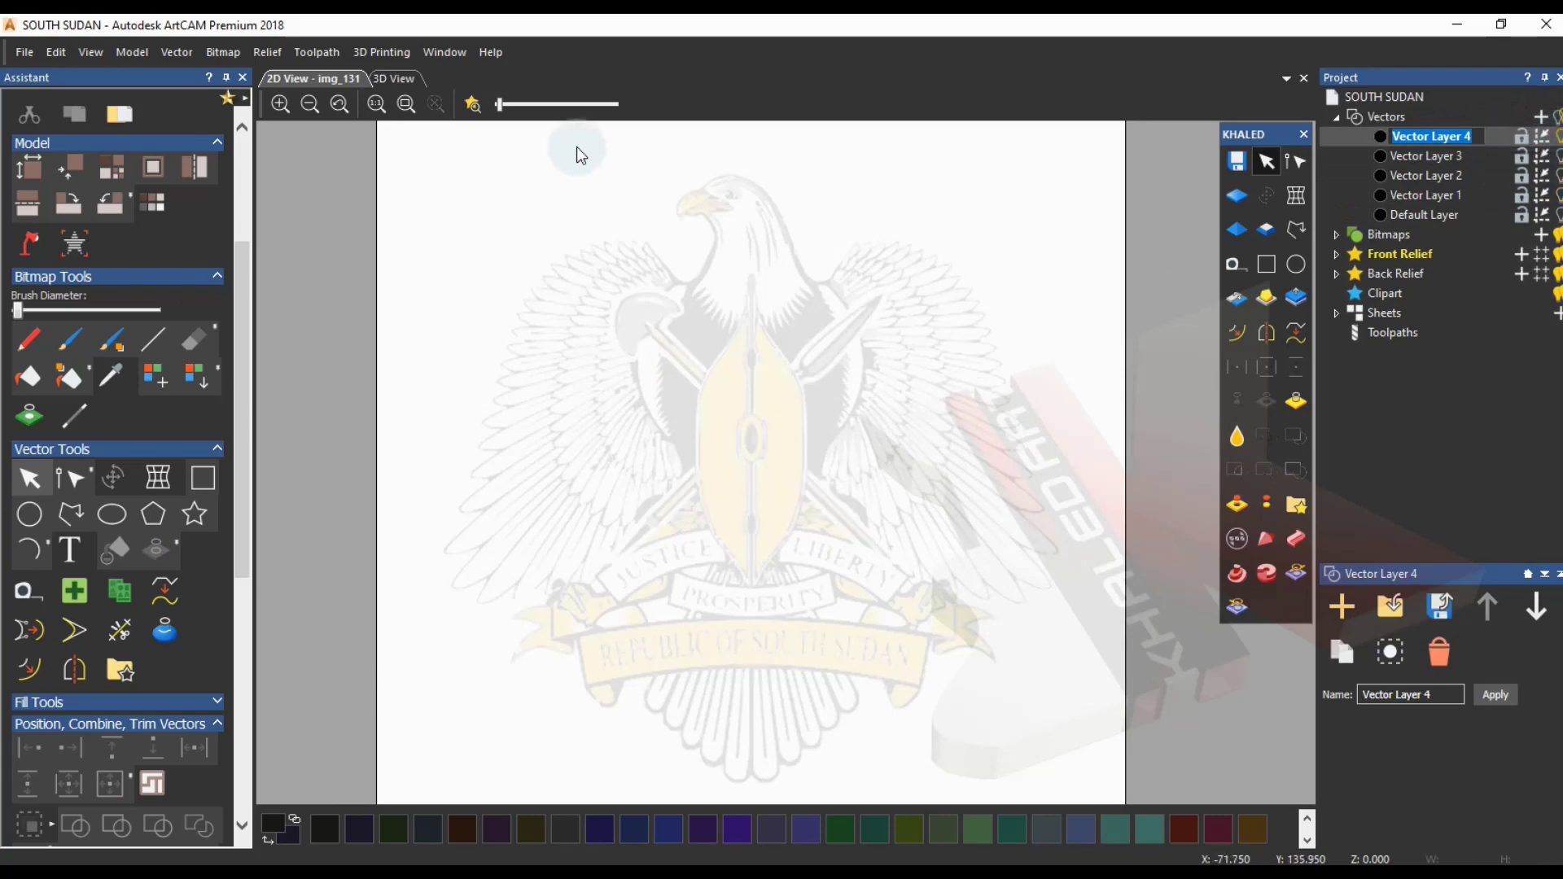
mouse_move(500, 109)
mouse_down()
mouse_move(556, 117)
mouse_move(521, 114)
mouse_up()
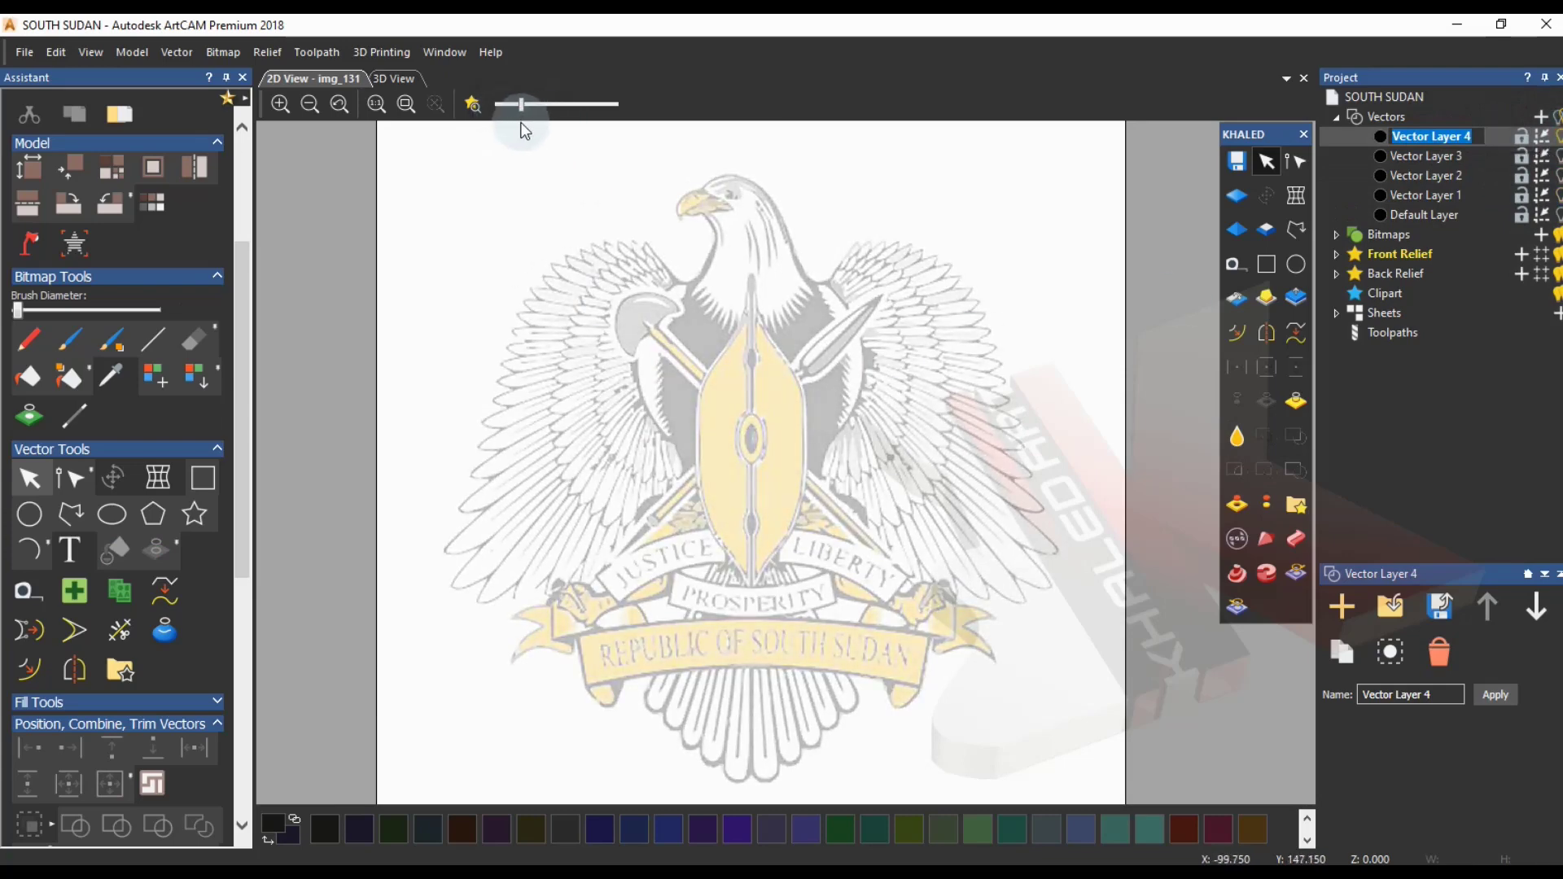
middle_drag(770, 638, 490, 412)
scroll(866, 480, up, 4)
scroll(731, 533, down, 3)
middle_drag(731, 532, 929, 535)
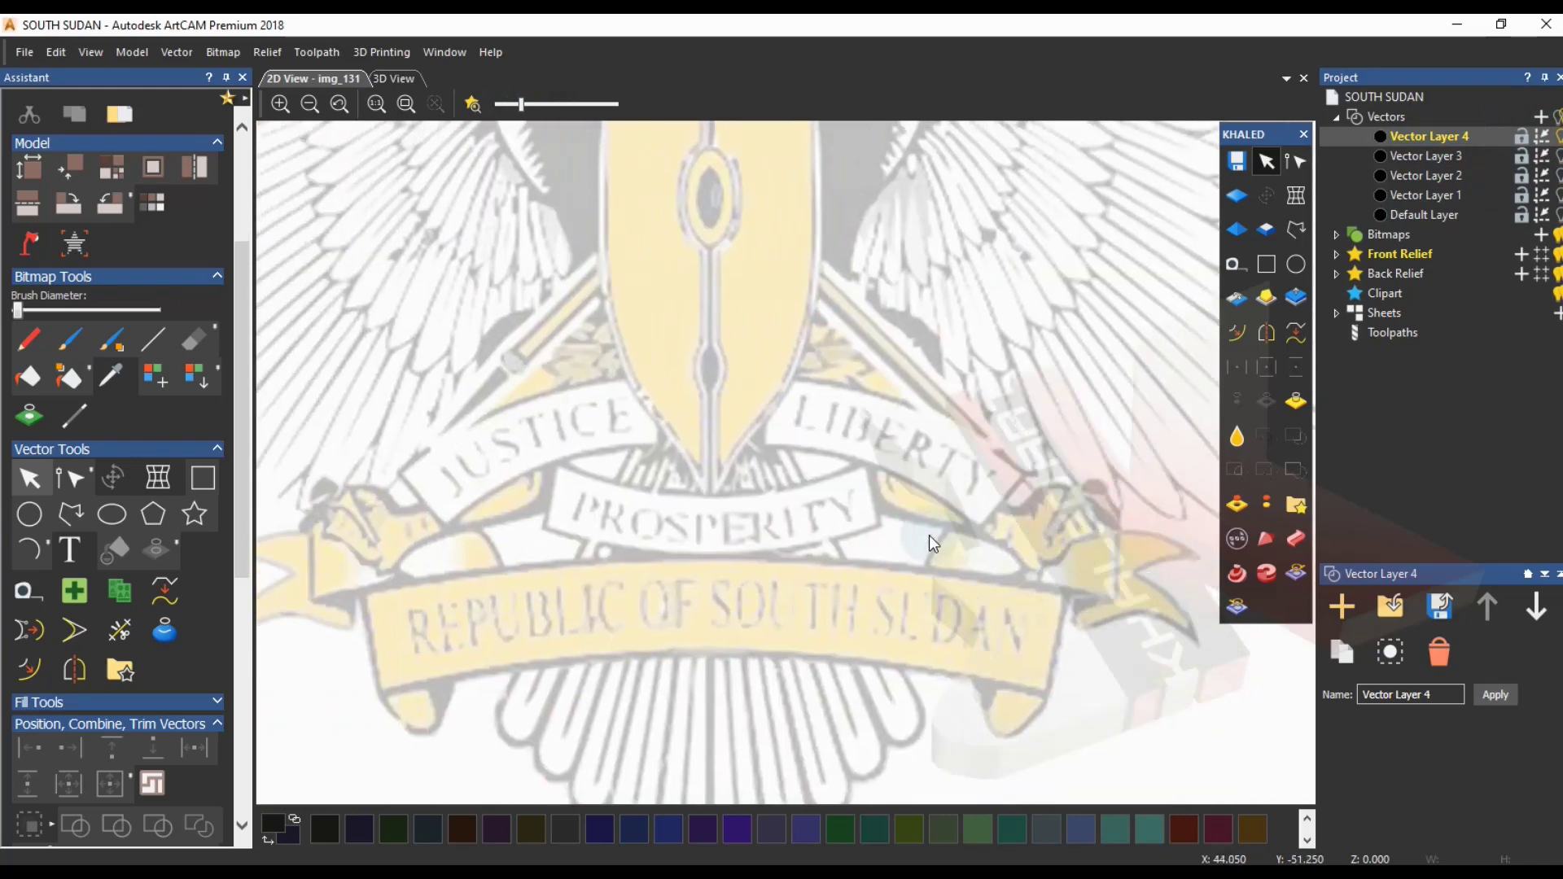
middle_drag(765, 509, 764, 453)
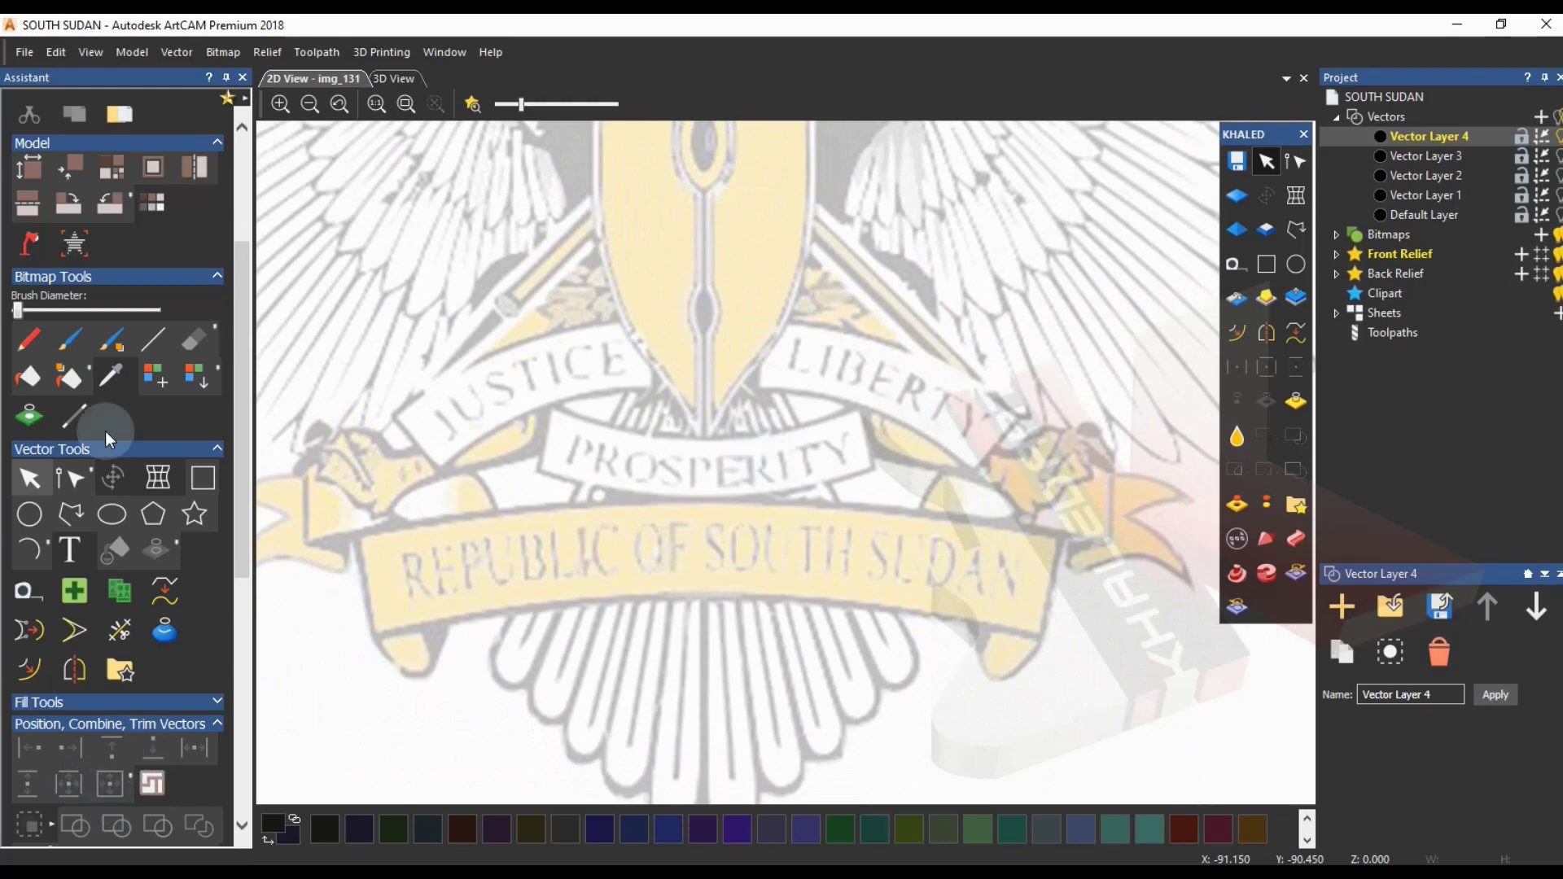
- Draw a rectangle about 140 by 22 mm over the REPUBLIC OF SOUTH SUDAN banner and fade the reference image's contrast
click(203, 477)
drag(358, 530, 1046, 640)
key(Escape)
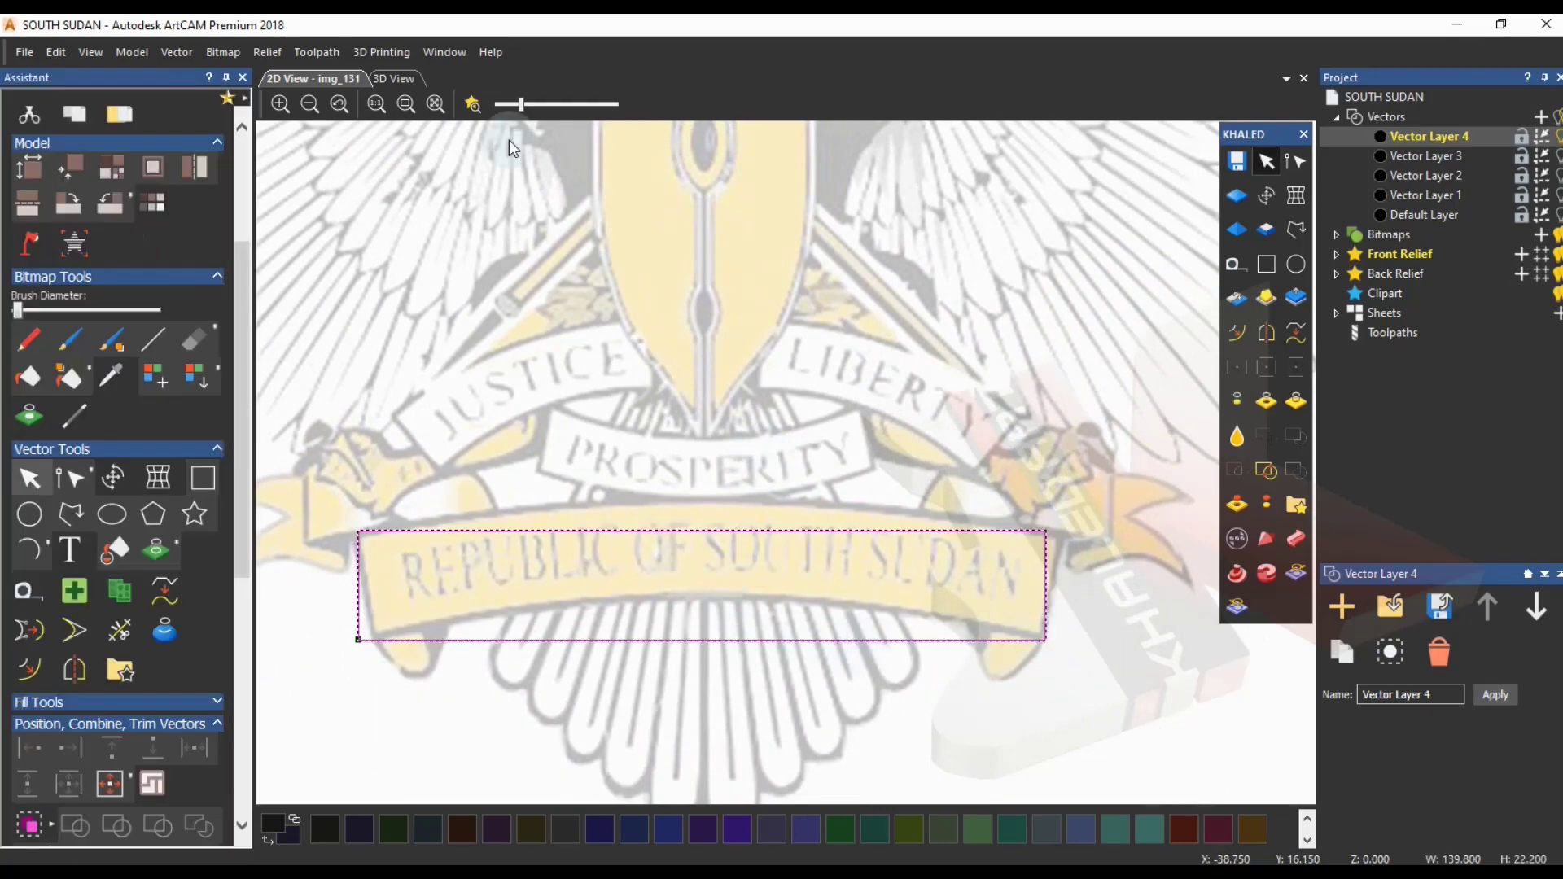
drag(520, 104, 494, 104)
- Insert a mid node on the upper and lower edges of the banner rectangle
click(771, 638)
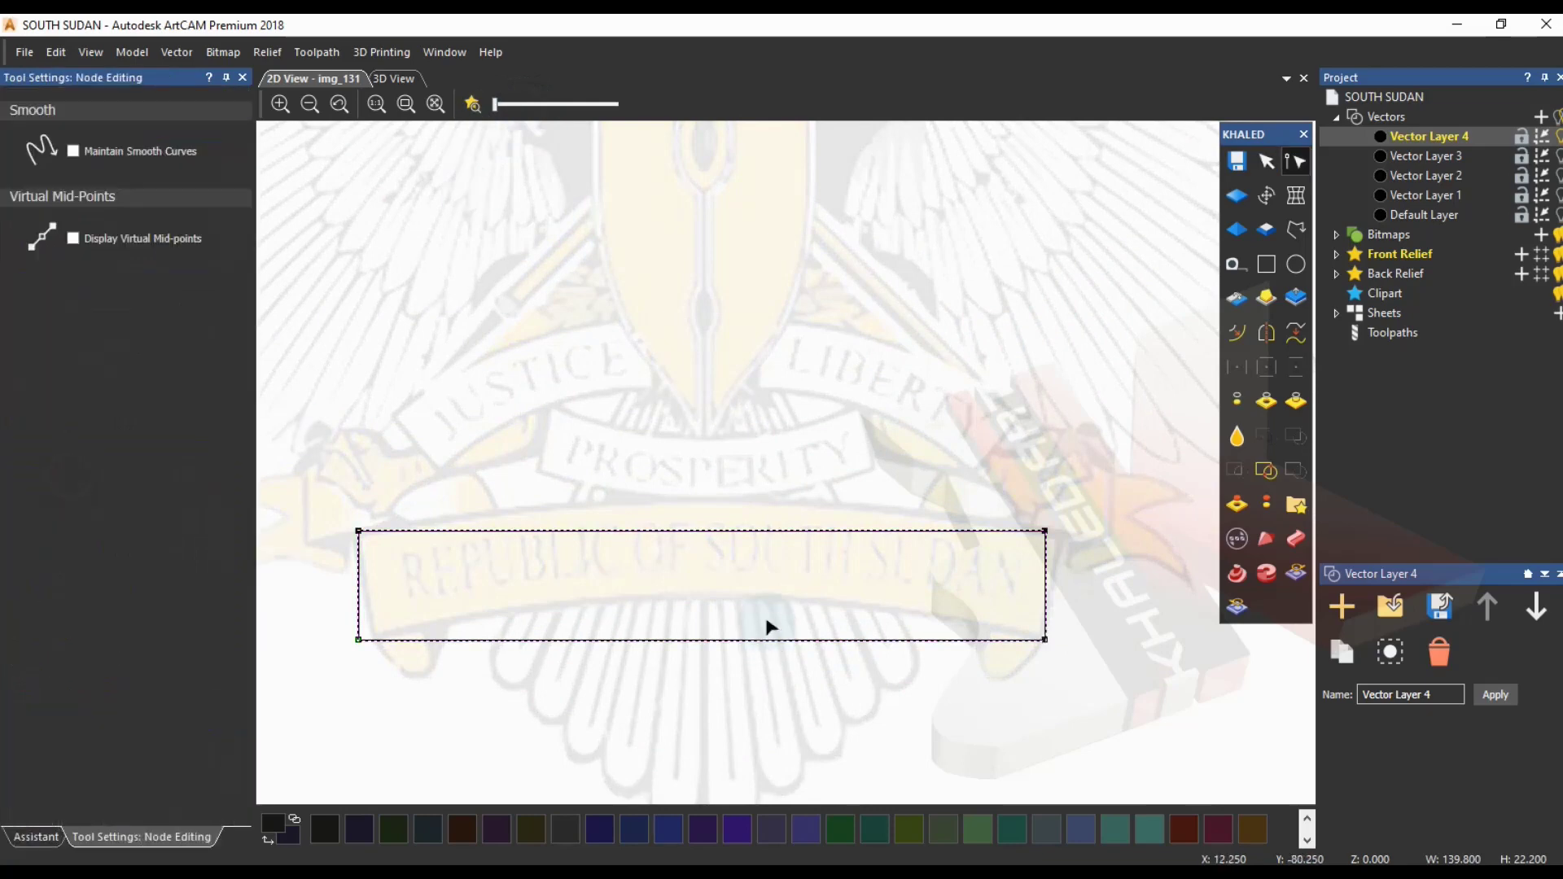
right_click(714, 540)
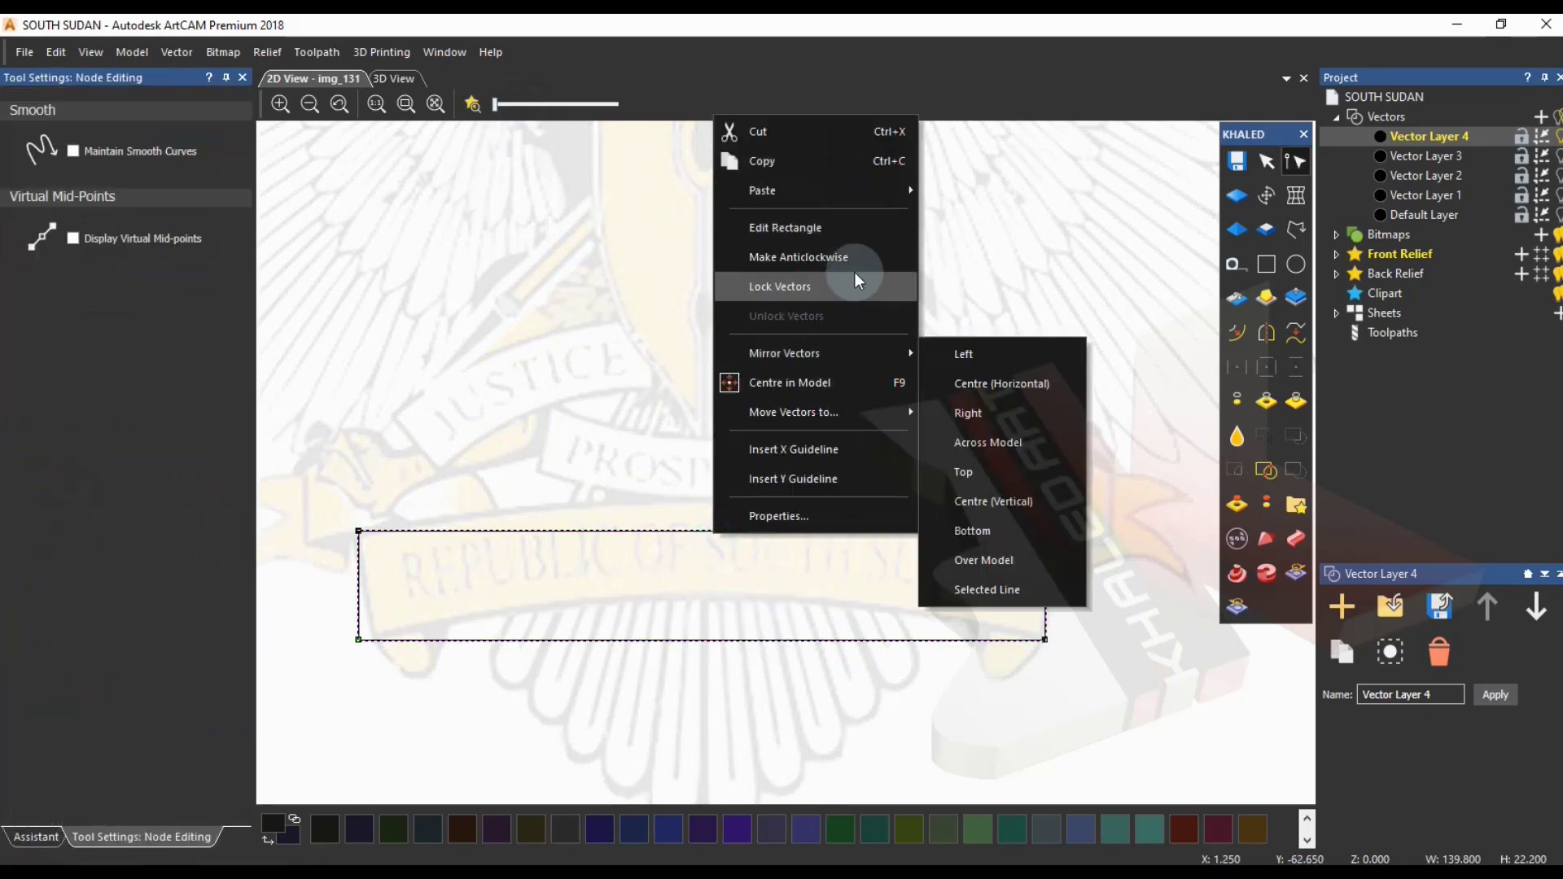
click(651, 539)
right_click(652, 538)
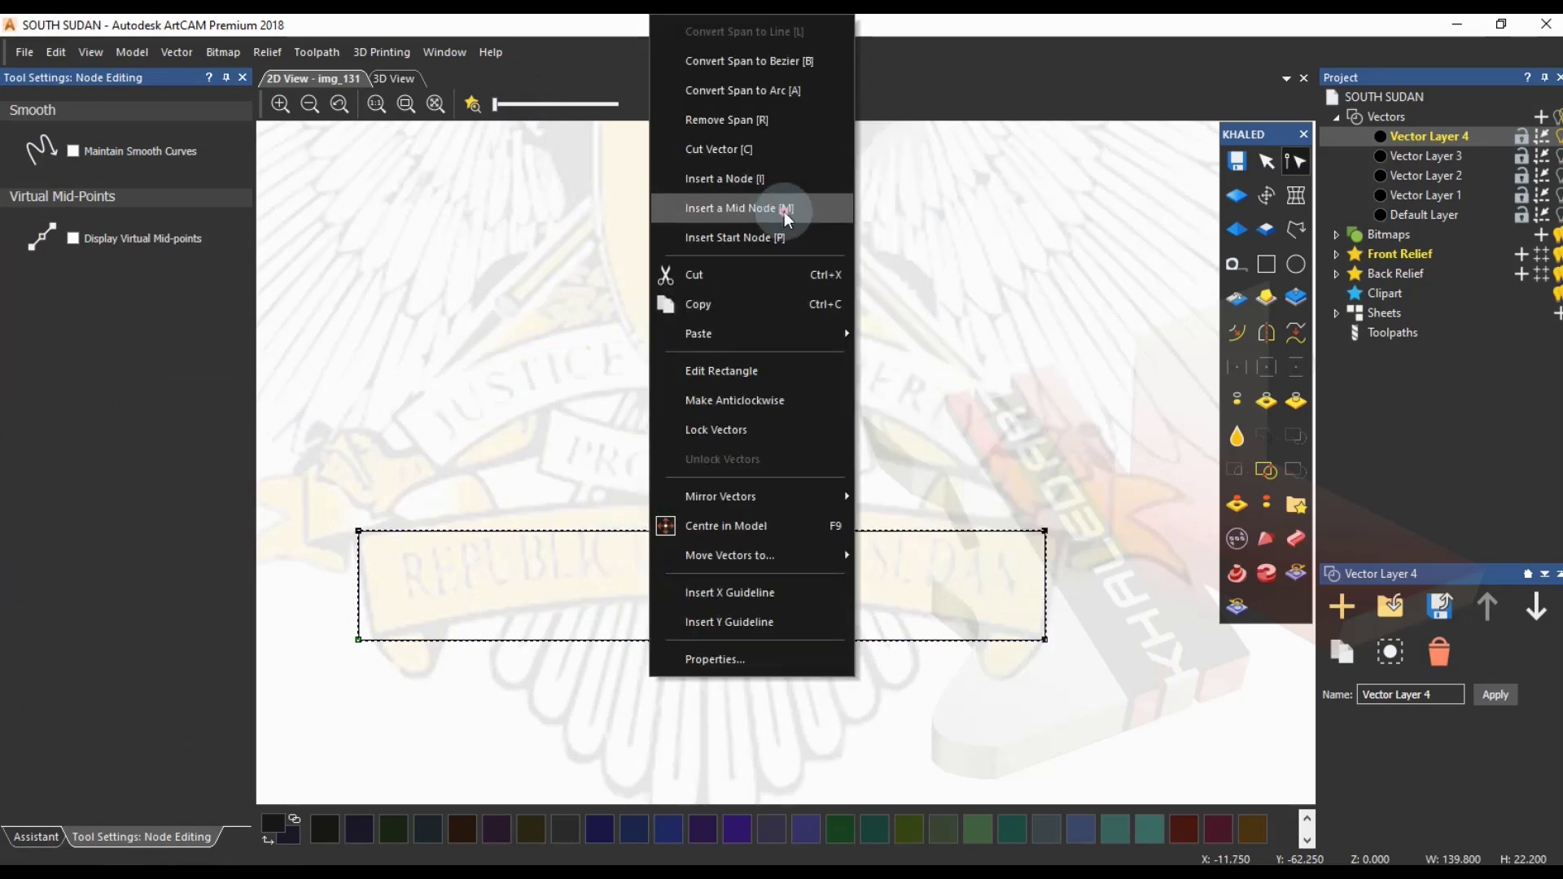
click(784, 210)
right_click(764, 643)
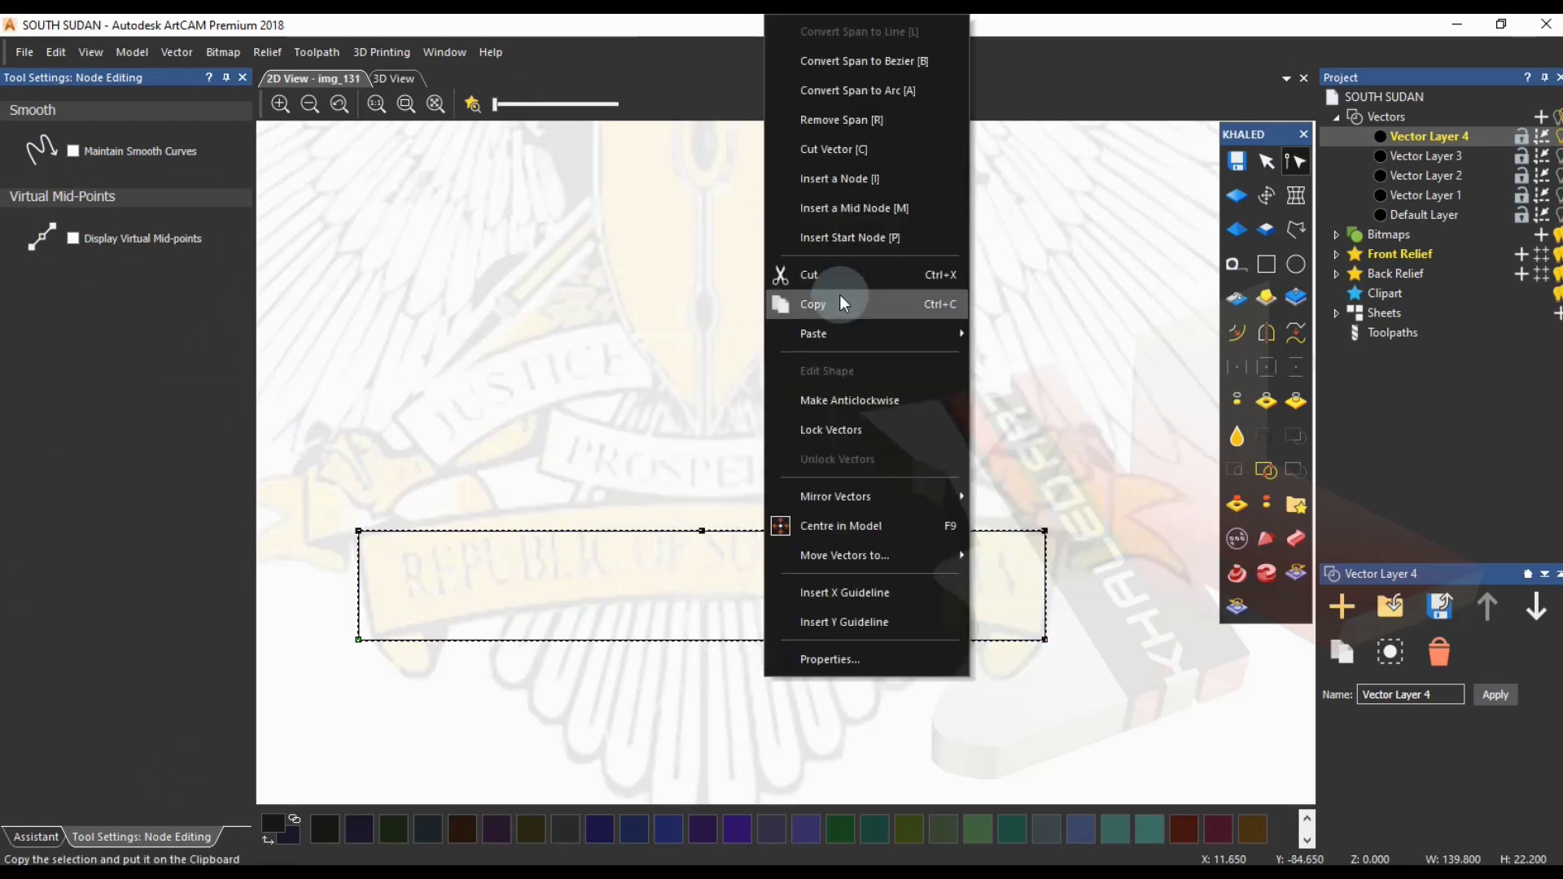
click(915, 209)
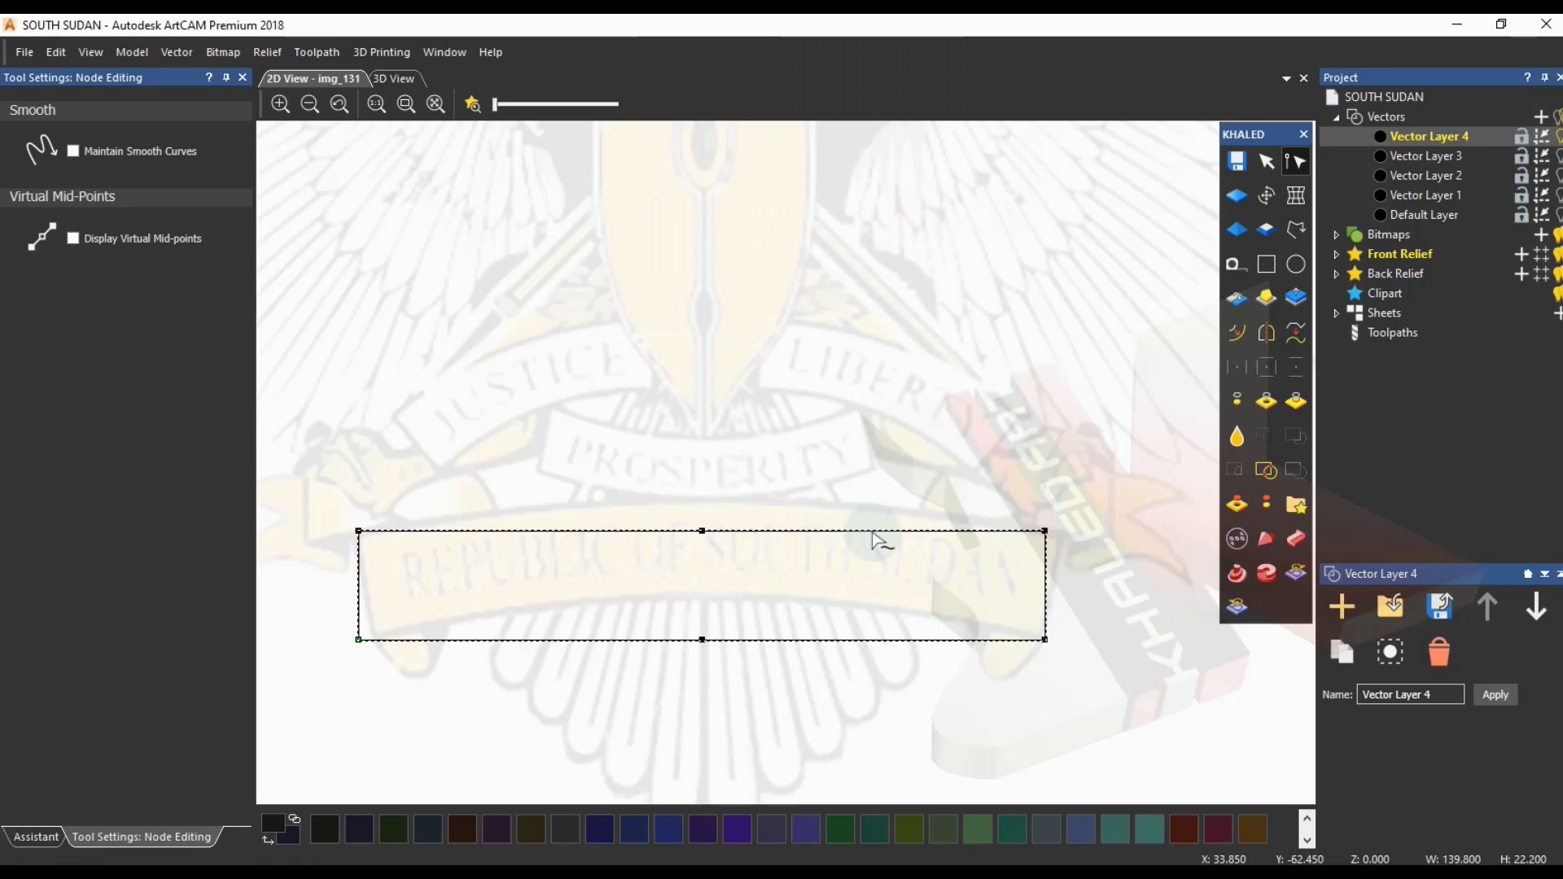
key(Escape)
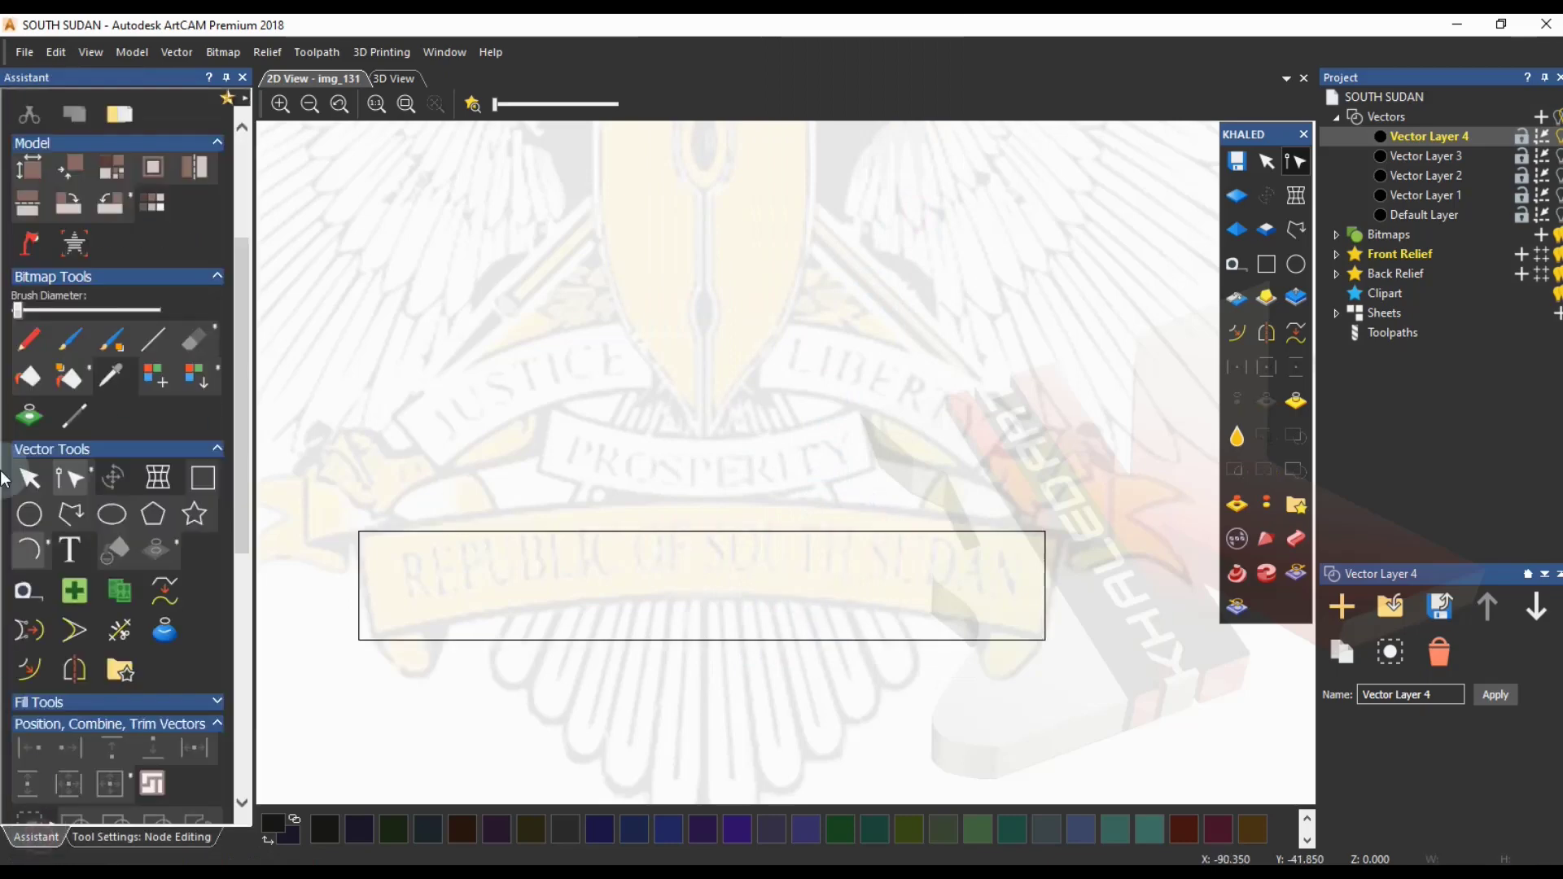
- Centre the rectangle in the model and move it straight down onto the REPUBLIC OF SOUTH SUDAN banner
click(32, 473)
click(689, 530)
scroll(127, 481, down, 4)
click(112, 452)
click(721, 432)
click(677, 279)
key(Down)
key(Down)
key(Down)
key(Down)
key(Down)
key(Down)
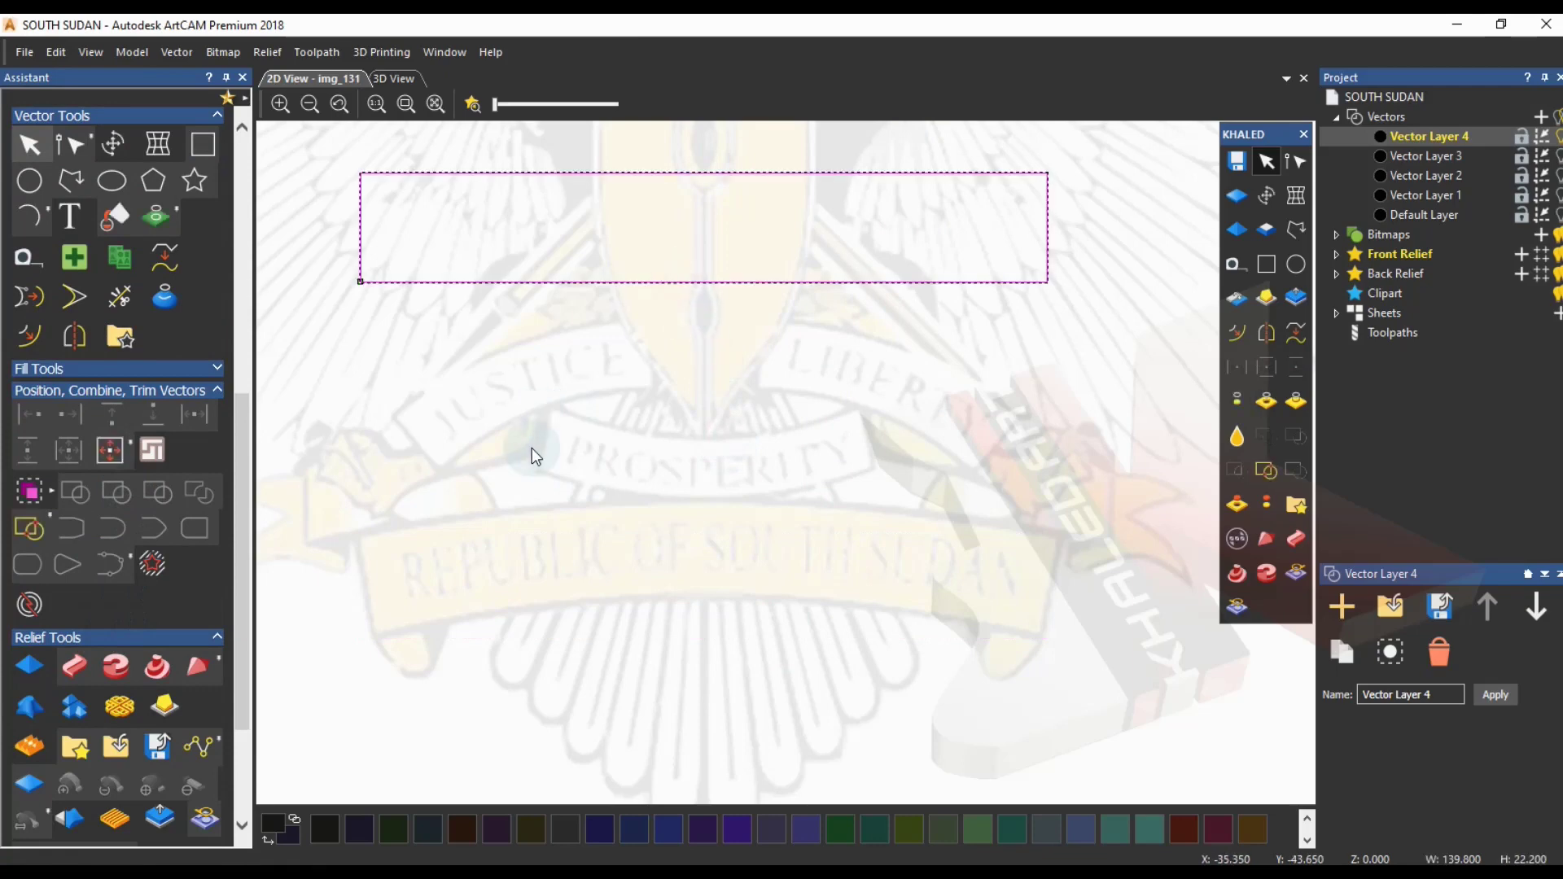
key(Down)
key(Down)
key(Down)
key(Down)
key(Down)
key(Down)
key(Down)
key(Down)
key(Down)
key(Down)
key(Down)
key(Down)
key(Down)
key(Down)
key(Down)
key(Down)
scroll(637, 592, down, 2)
key(Down)
key(Down)
key(Down)
key(Down)
key(Down)
key(Down)
key(Down)
key(Down)
key(Down)
key(Down)
key(Down)
key(Down)
key(Down)
key(Down)
key(Down)
key(Down)
key(Down)
key(Down)
key(Down)
key(Down)
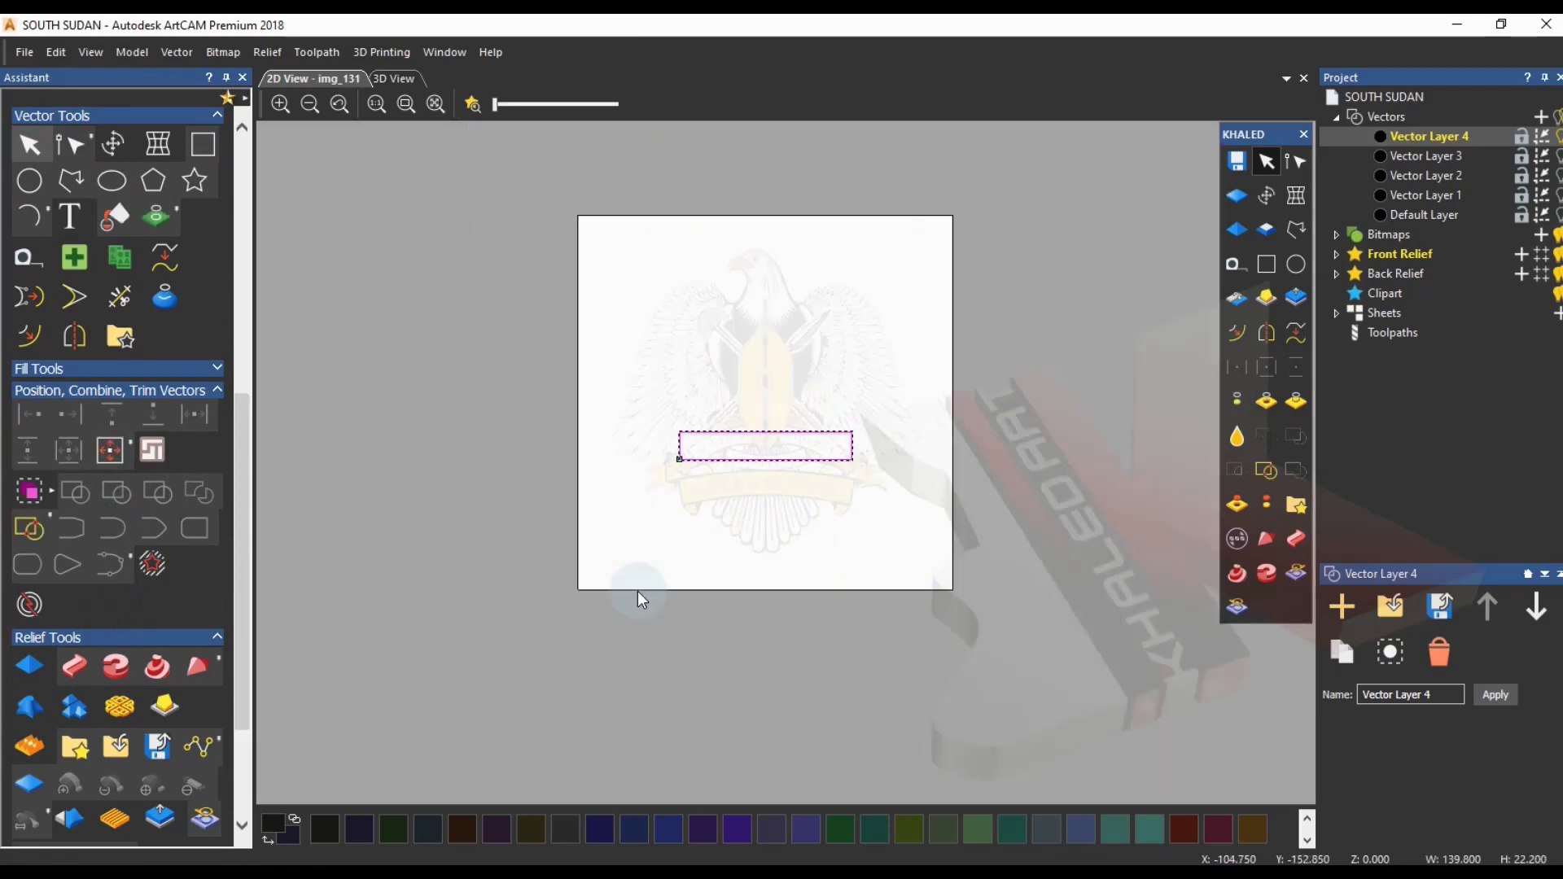
key(Down)
scroll(745, 555, up, 3)
key(Down)
key(Down)
key(Down)
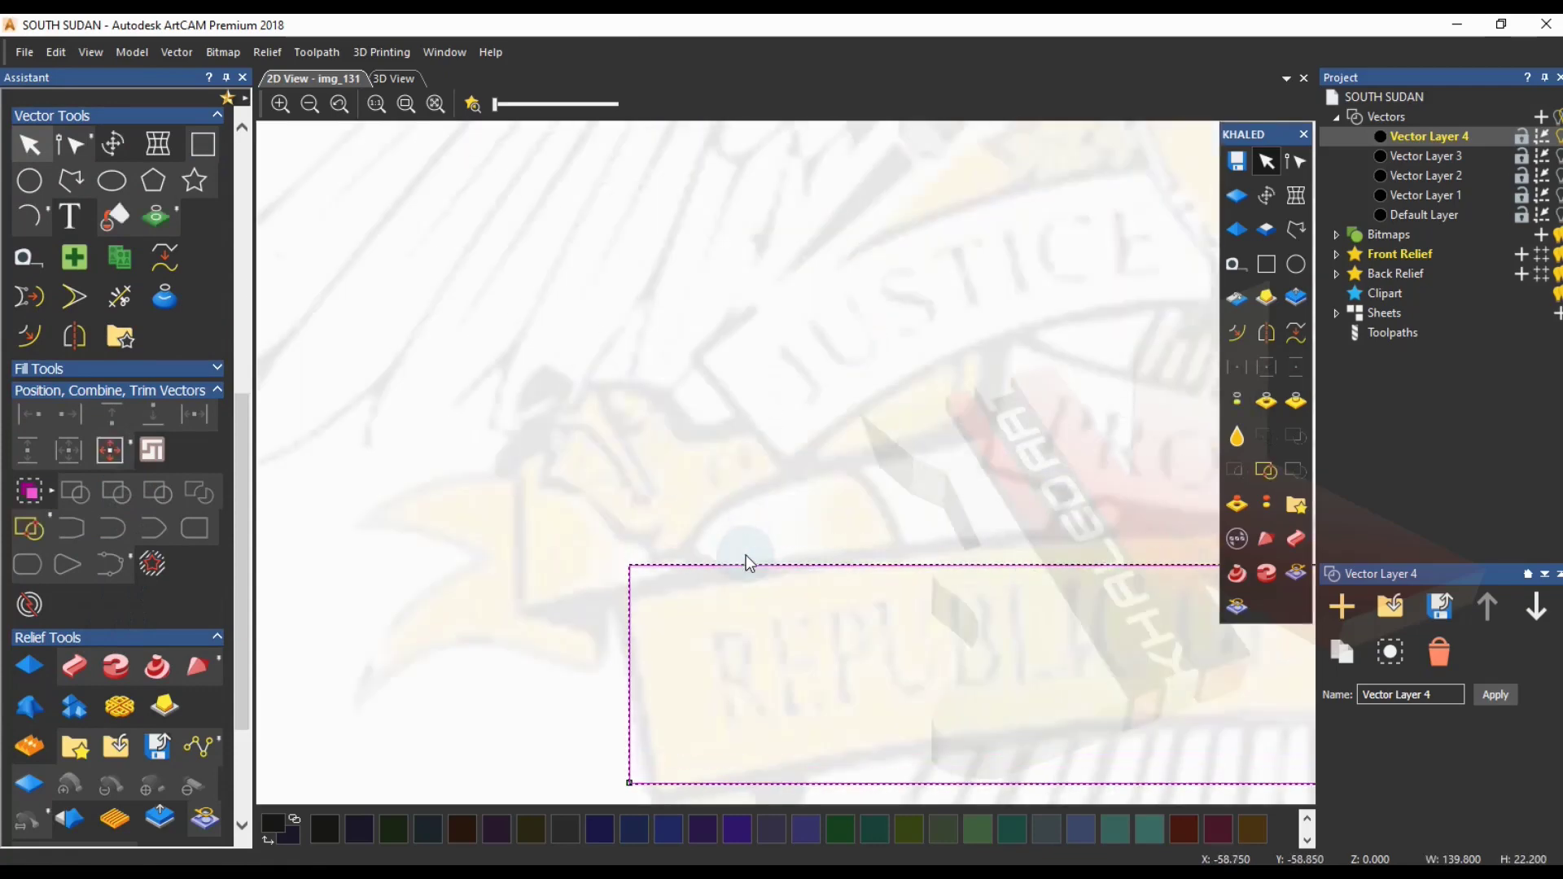
scroll(746, 555, down, 3)
scroll(742, 519, up, 2)
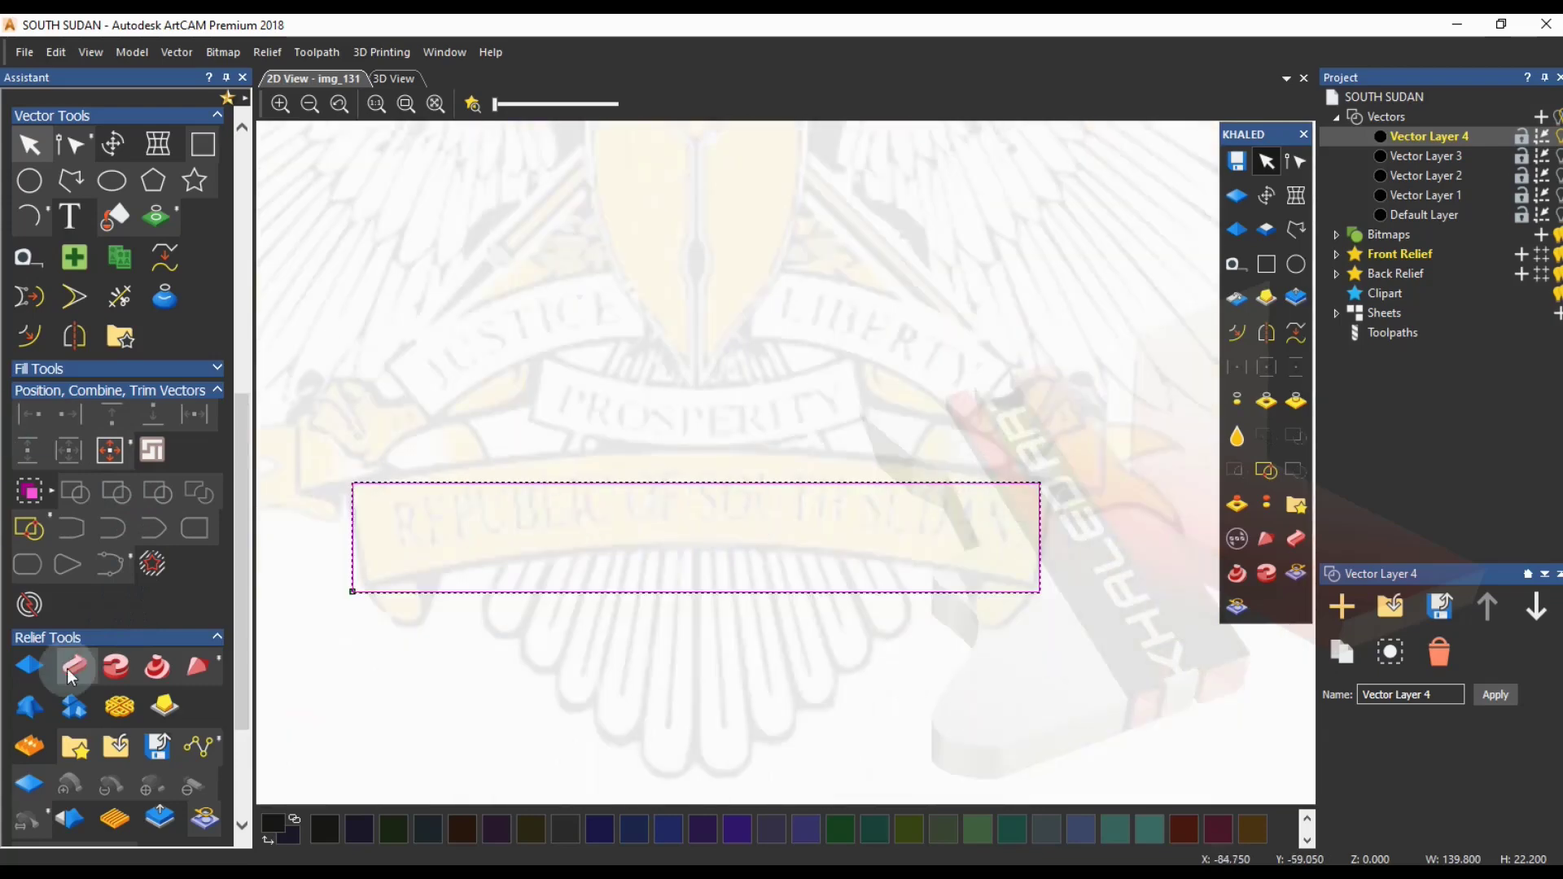
- Raise the mid nodes of the rectangle's upper and lower edges together by about 8 mm to meet the banner's arch
click(71, 148)
drag(663, 447, 737, 723)
key(Up)
key(Up)
key(Up)
key(Up)
key(Up)
key(Up)
key(Up)
key(Up)
click(753, 561)
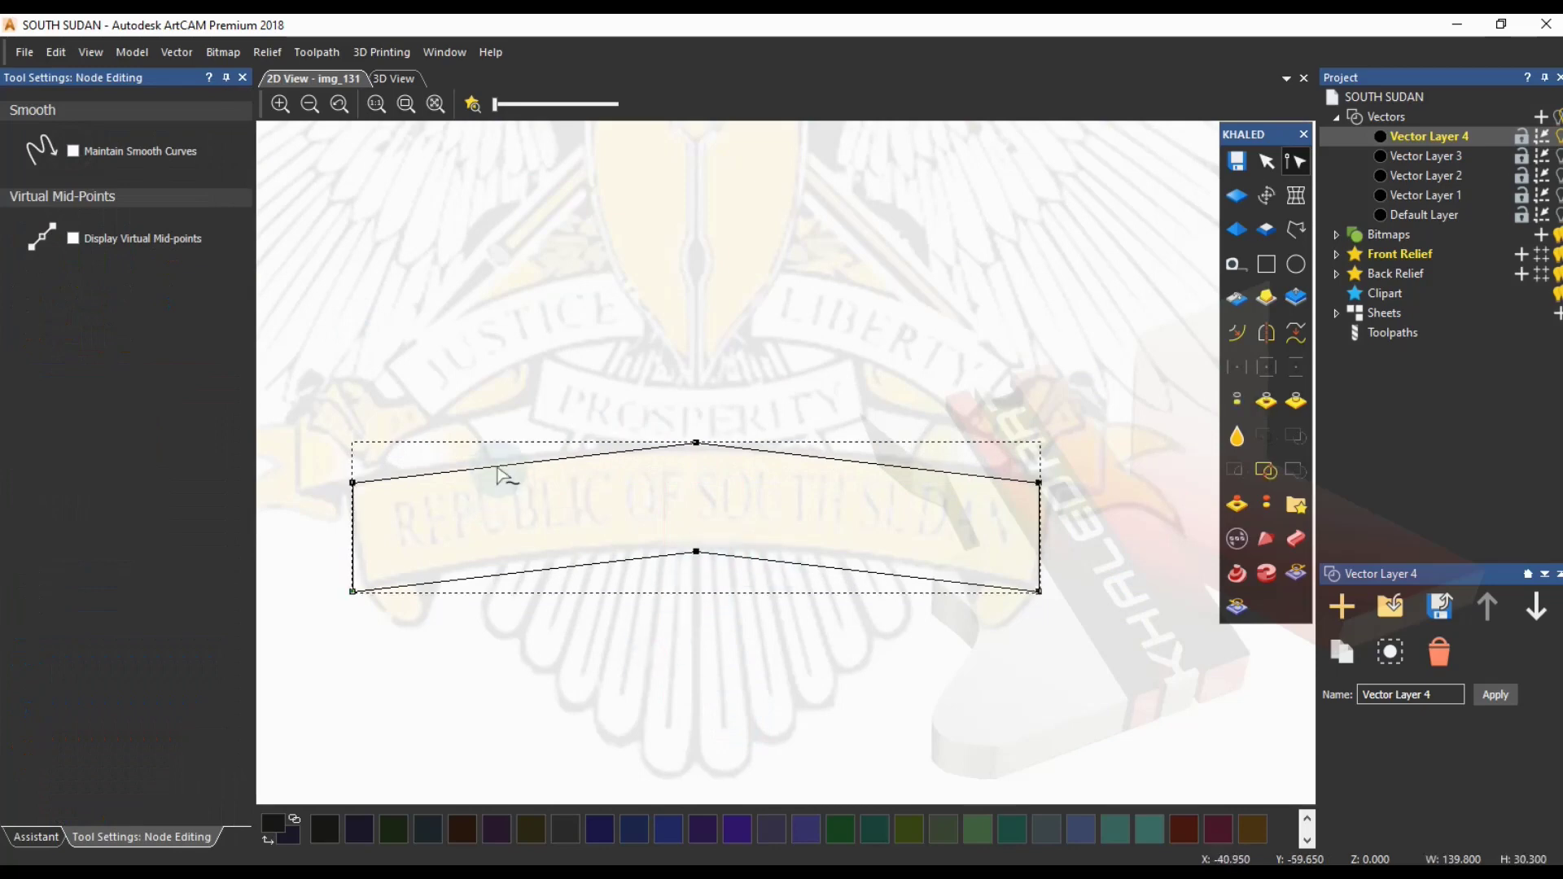
- Convert the upper and lower spans to Bezier curves and smooth both middle nodes
key(b)
key(b)
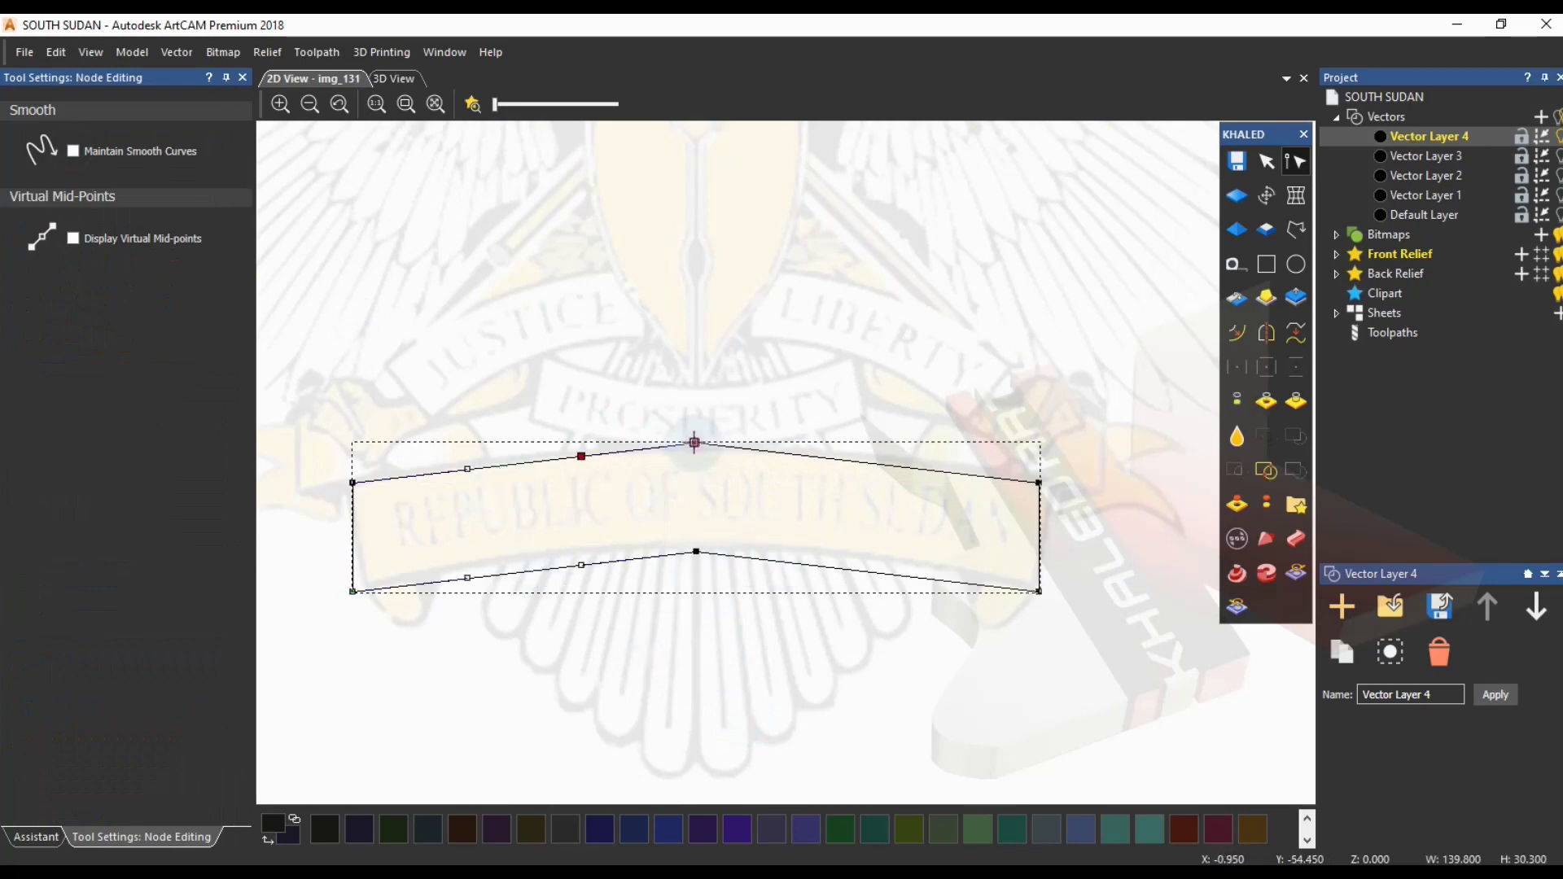
key(s)
click(696, 550)
key(s)
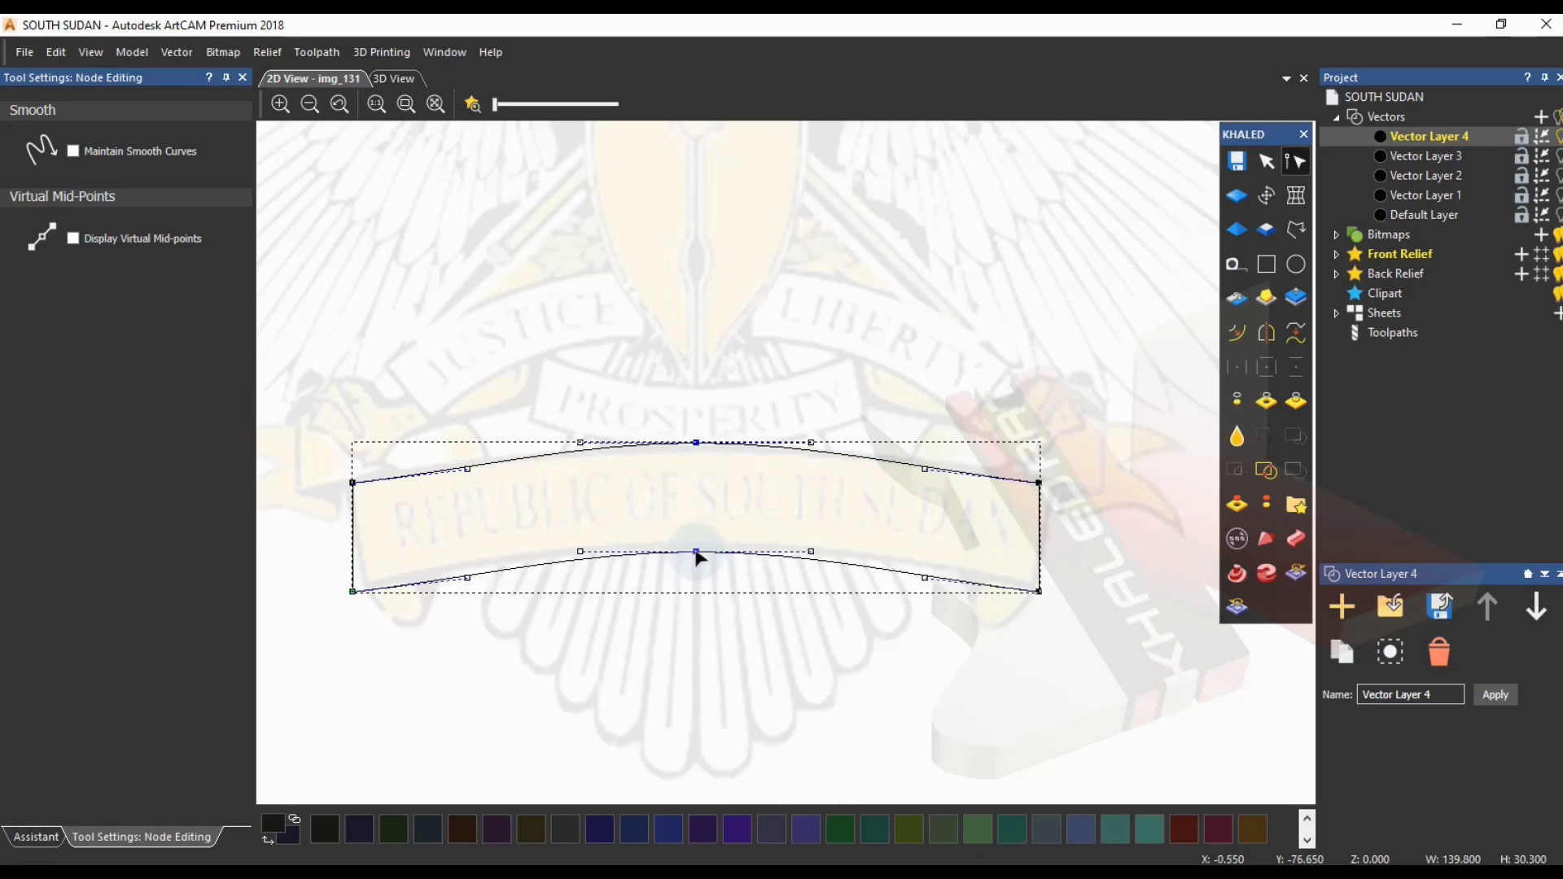
- Raise the left control handles of the upper and lower curves so the left half bulges along the banner
drag(448, 438, 488, 648)
key(Up)
key(Up)
key(Up)
key(Up)
key(Up)
key(Up)
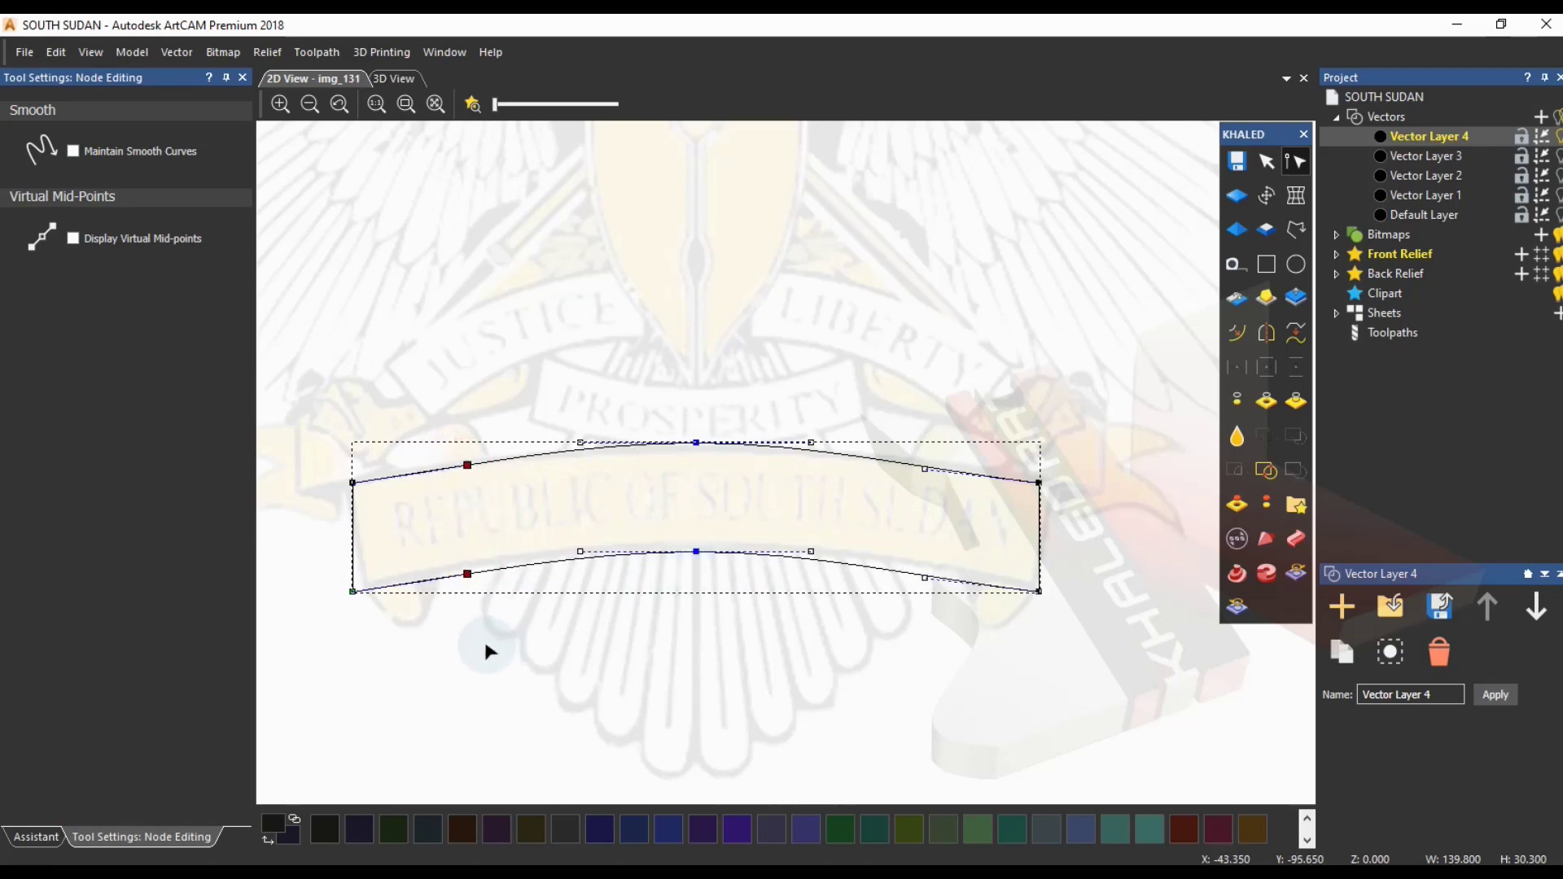
key(r)
click(926, 491)
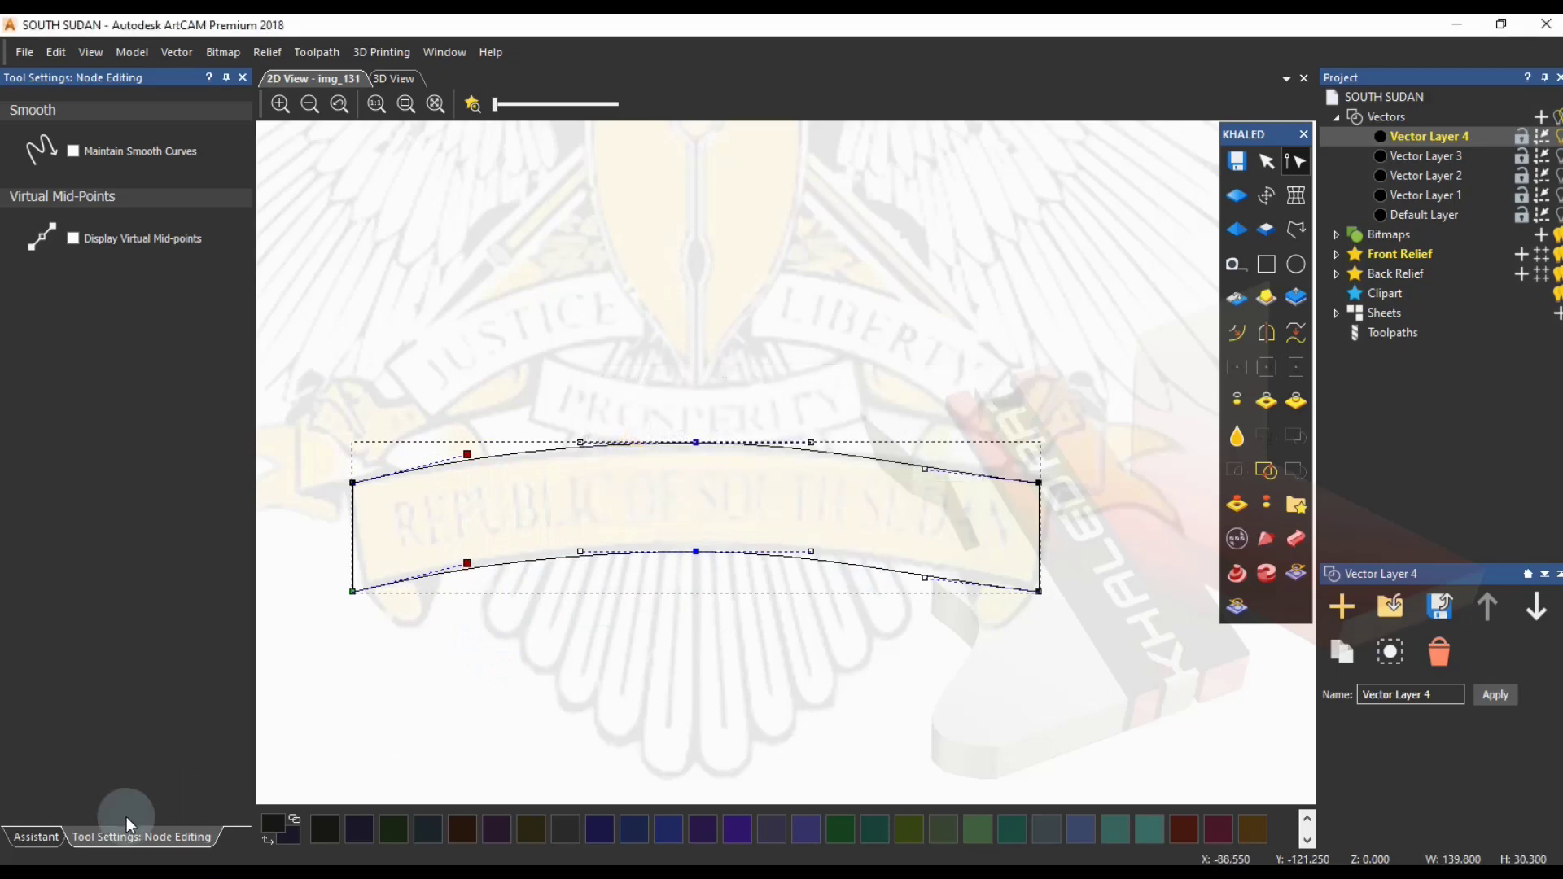
- Remove the upper, lower and end spans of the banner outline's right half
click(850, 568)
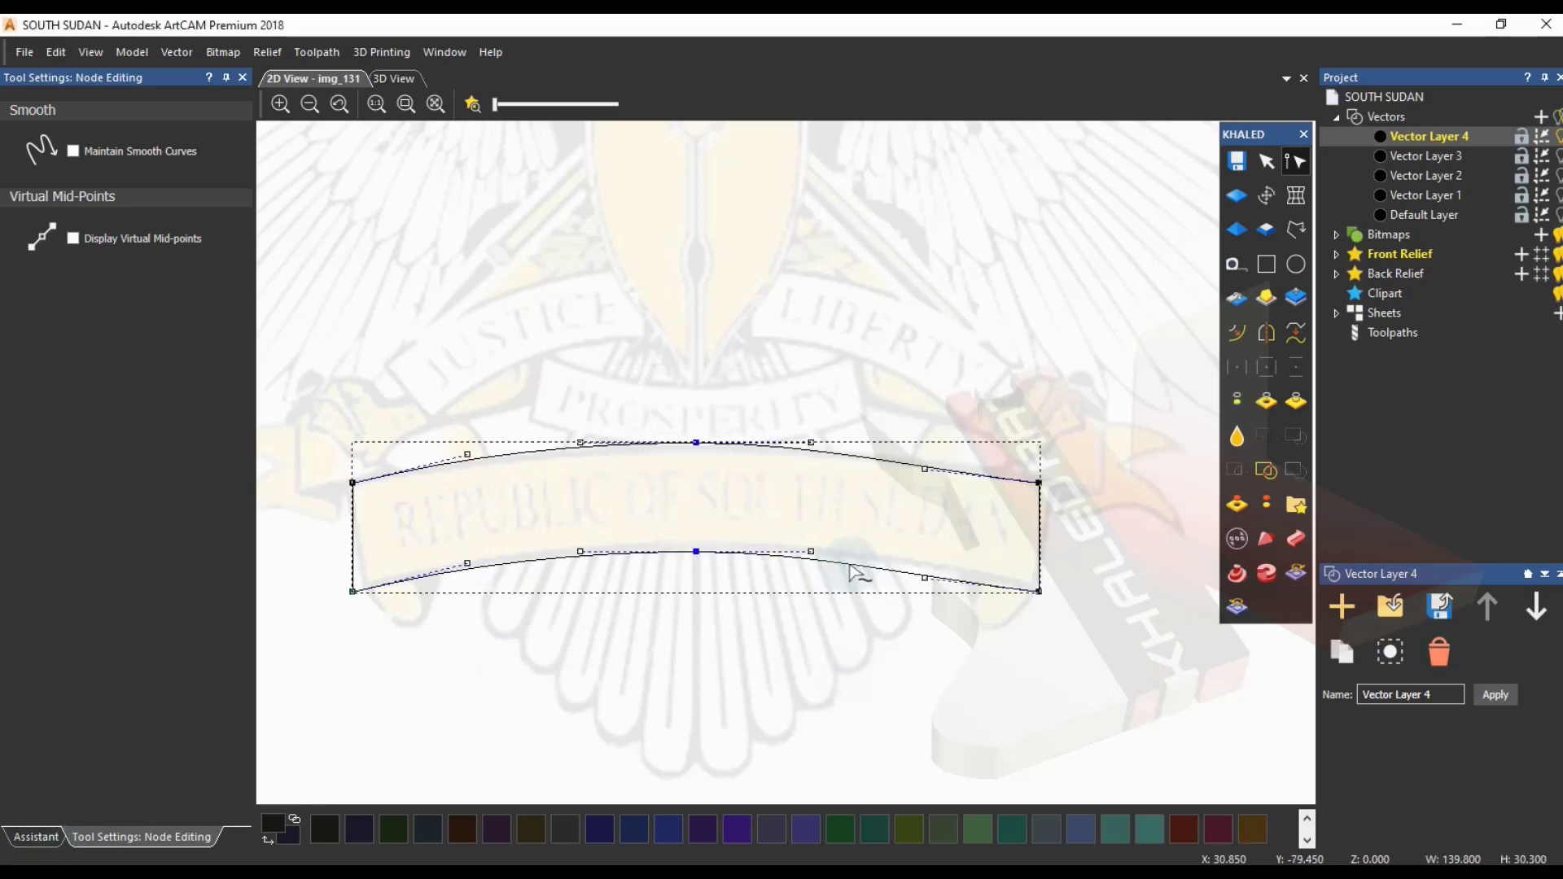
key(r)
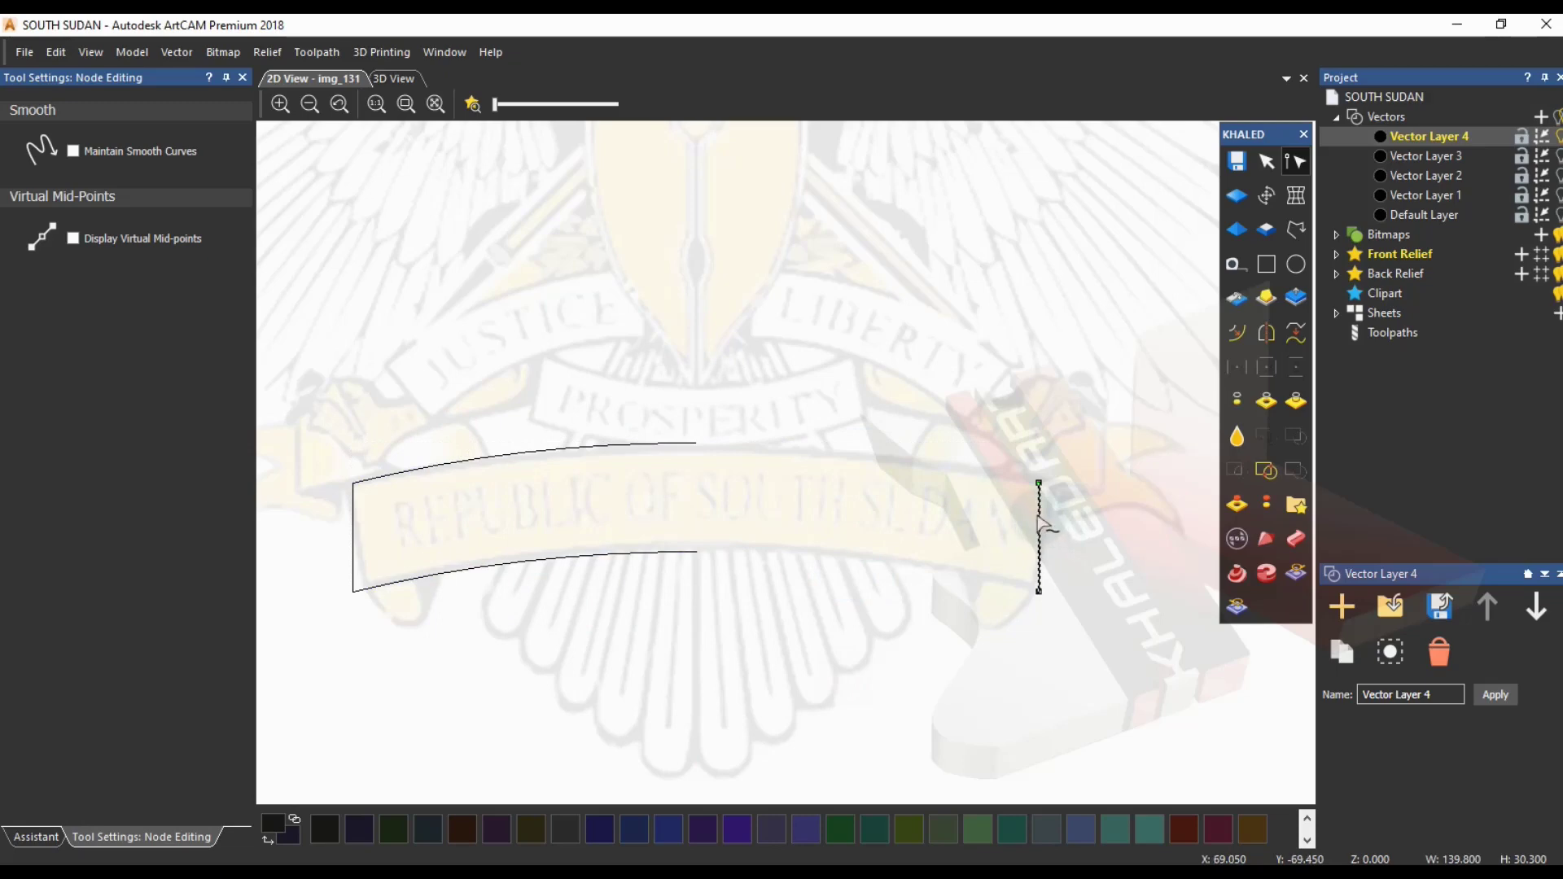
key(r)
key(n)
- Slant the banner's left end by moving its lower corner inward and up, and shift the end about 1 mm outward
scroll(365, 576, up, 3)
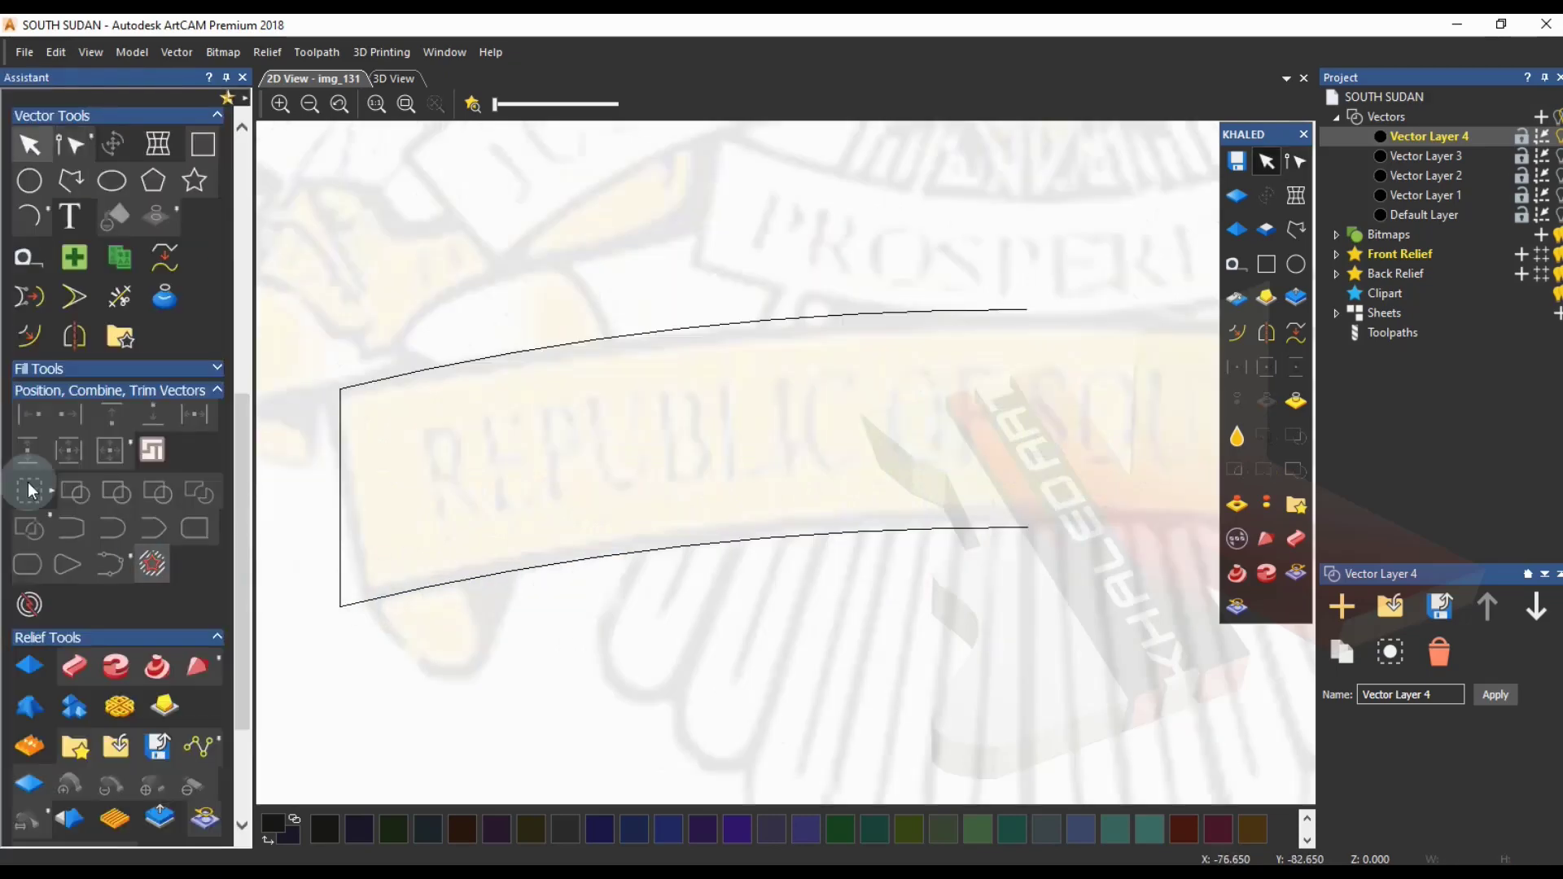
click(72, 155)
click(375, 604)
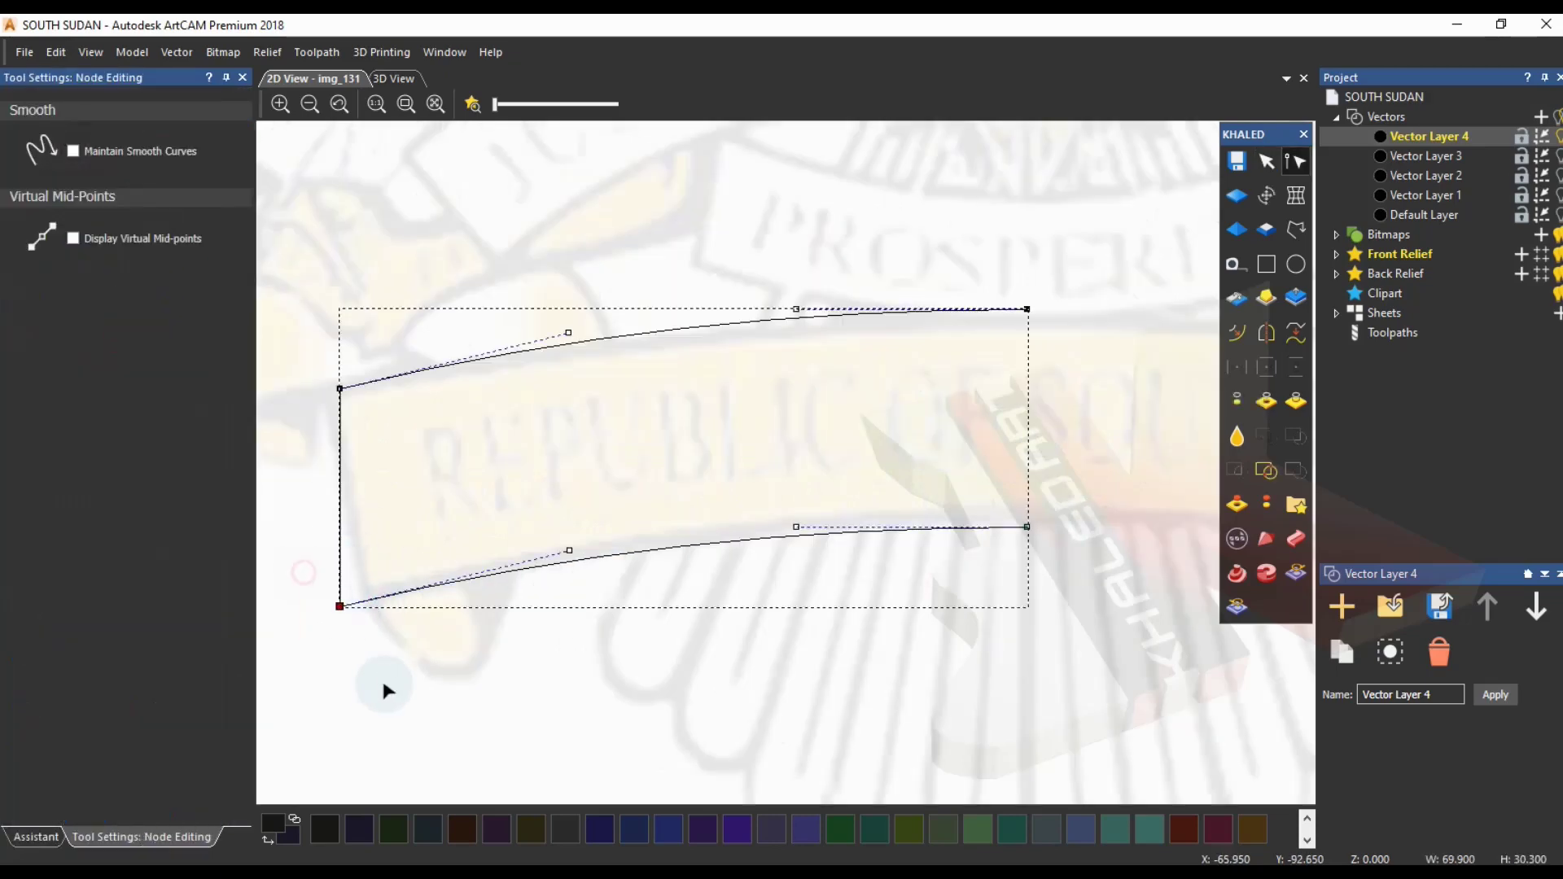
key(Right)
key(Right)
key(Right)
key(Right)
key(Right)
key(Right)
key(Up)
key(Up)
key(Up)
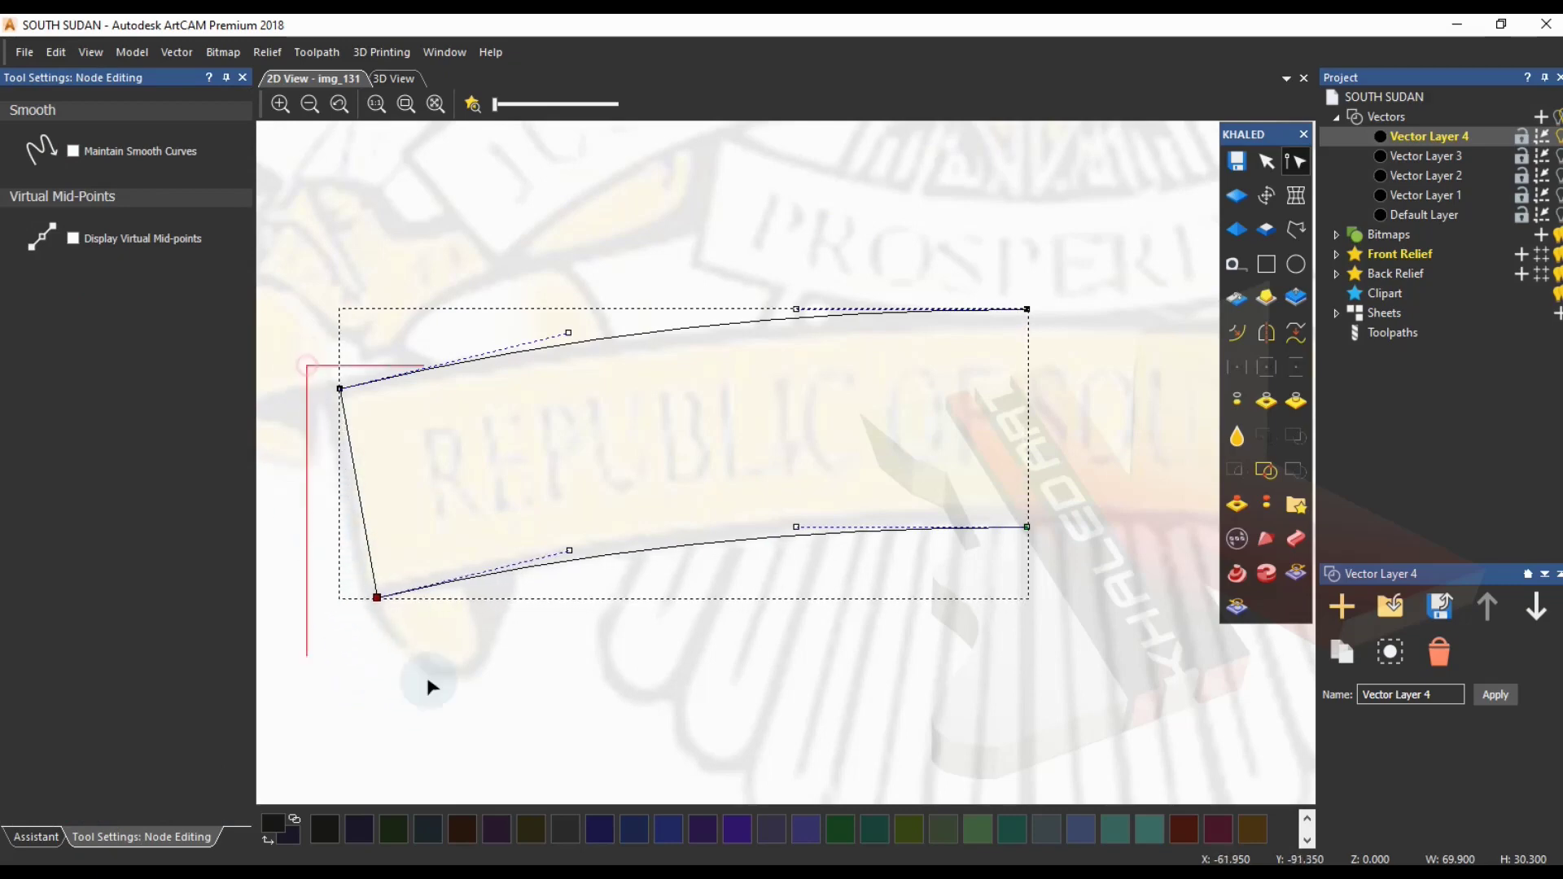
key(ctrl+z)
key(ctrl+z)
click(466, 655)
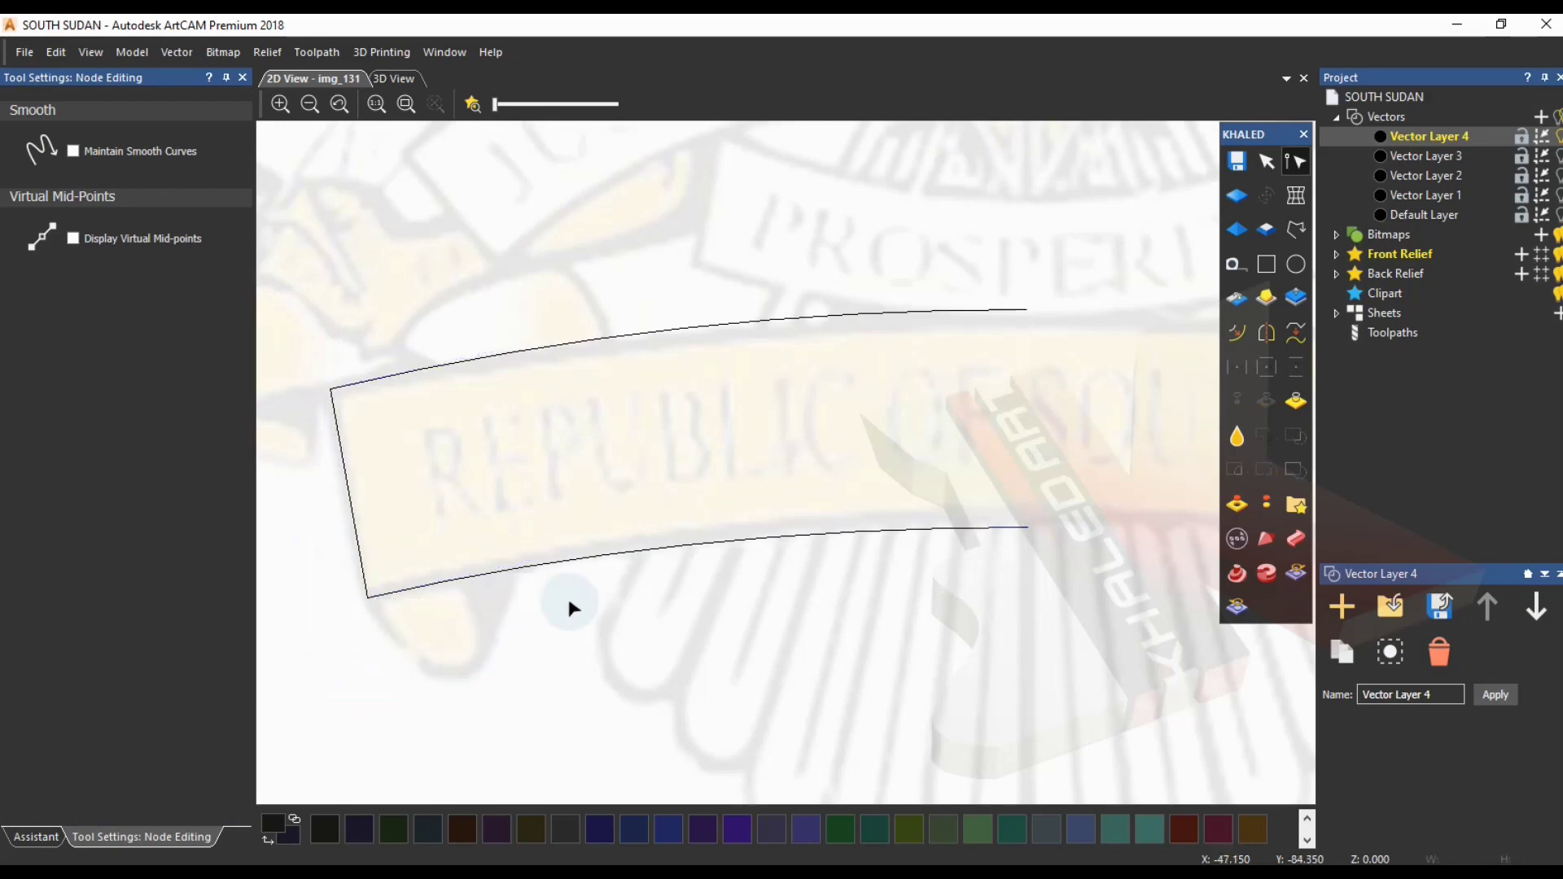
- Mirror the half banner across the model, copying the original and joining the mirrored vectors
scroll(786, 464, down, 2)
scroll(823, 456, up, 2)
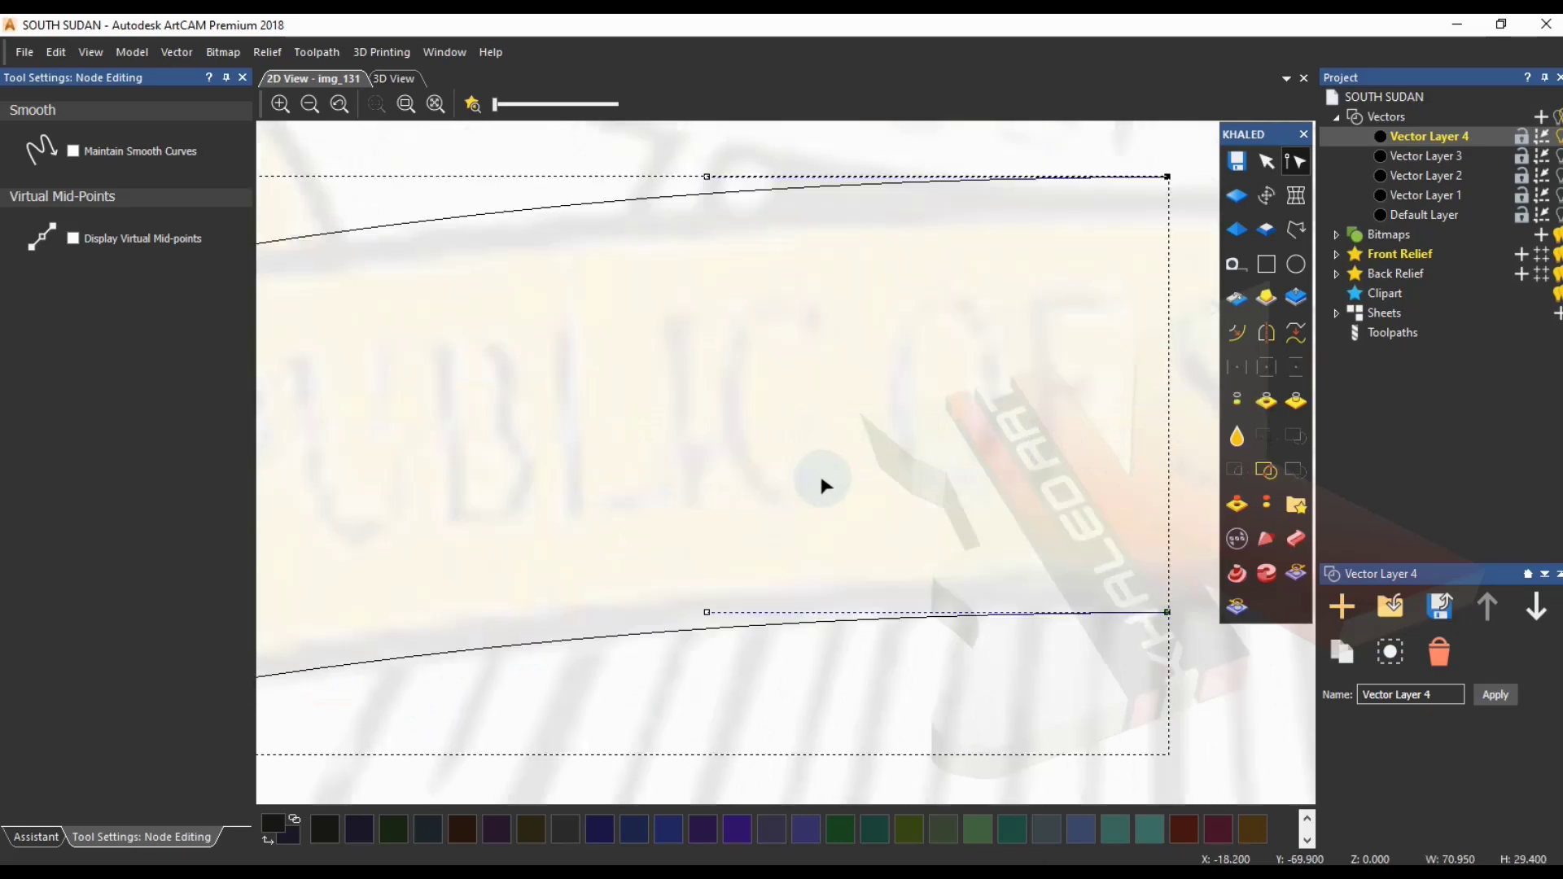
scroll(823, 478, down, 2)
click(1233, 336)
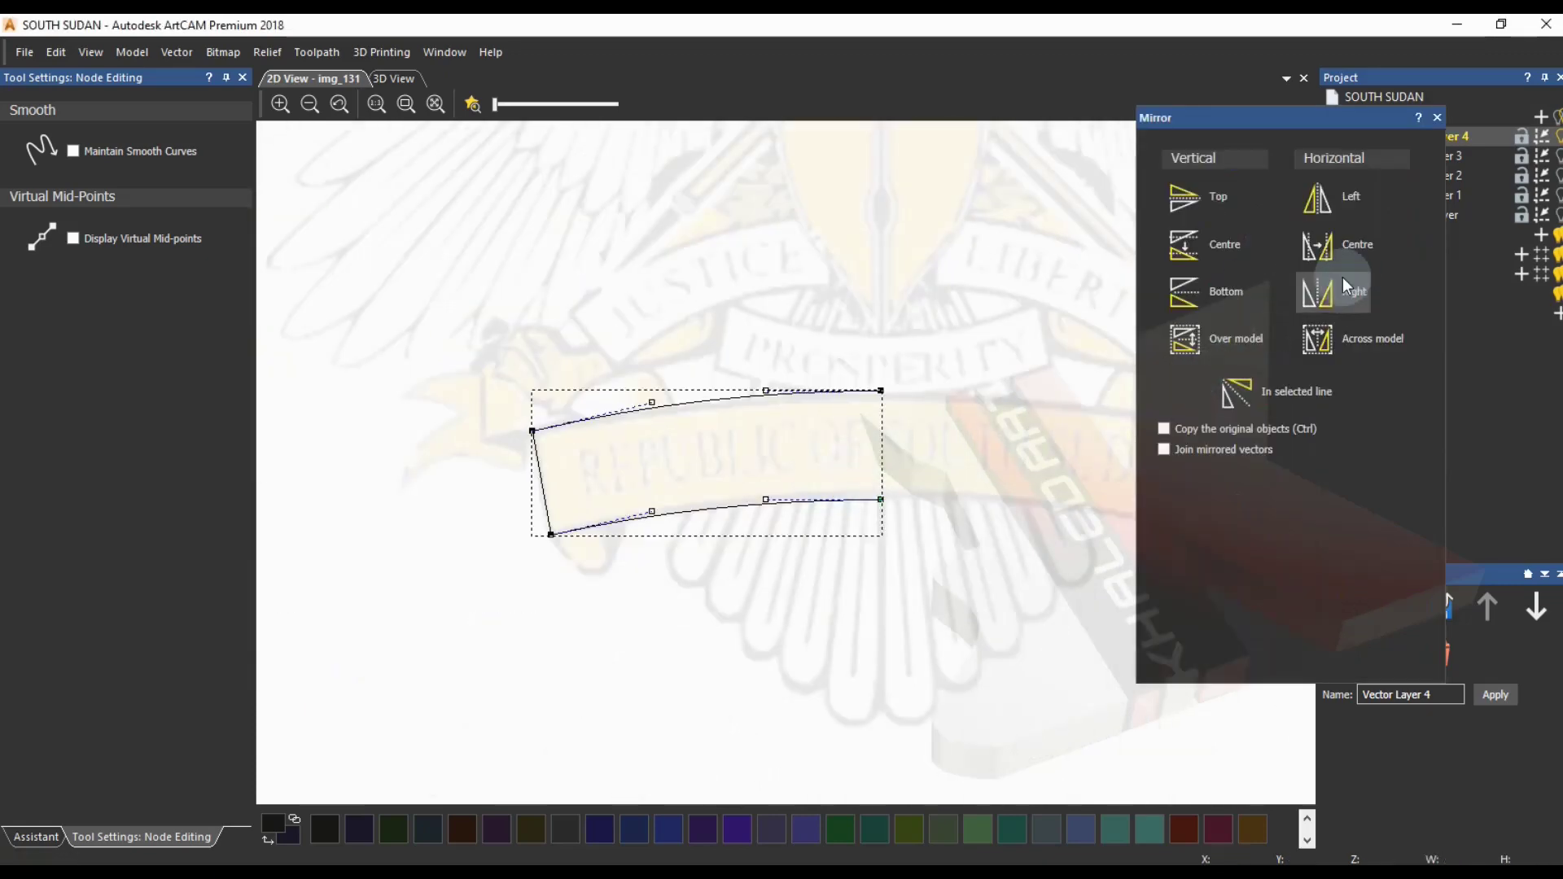
click(1320, 338)
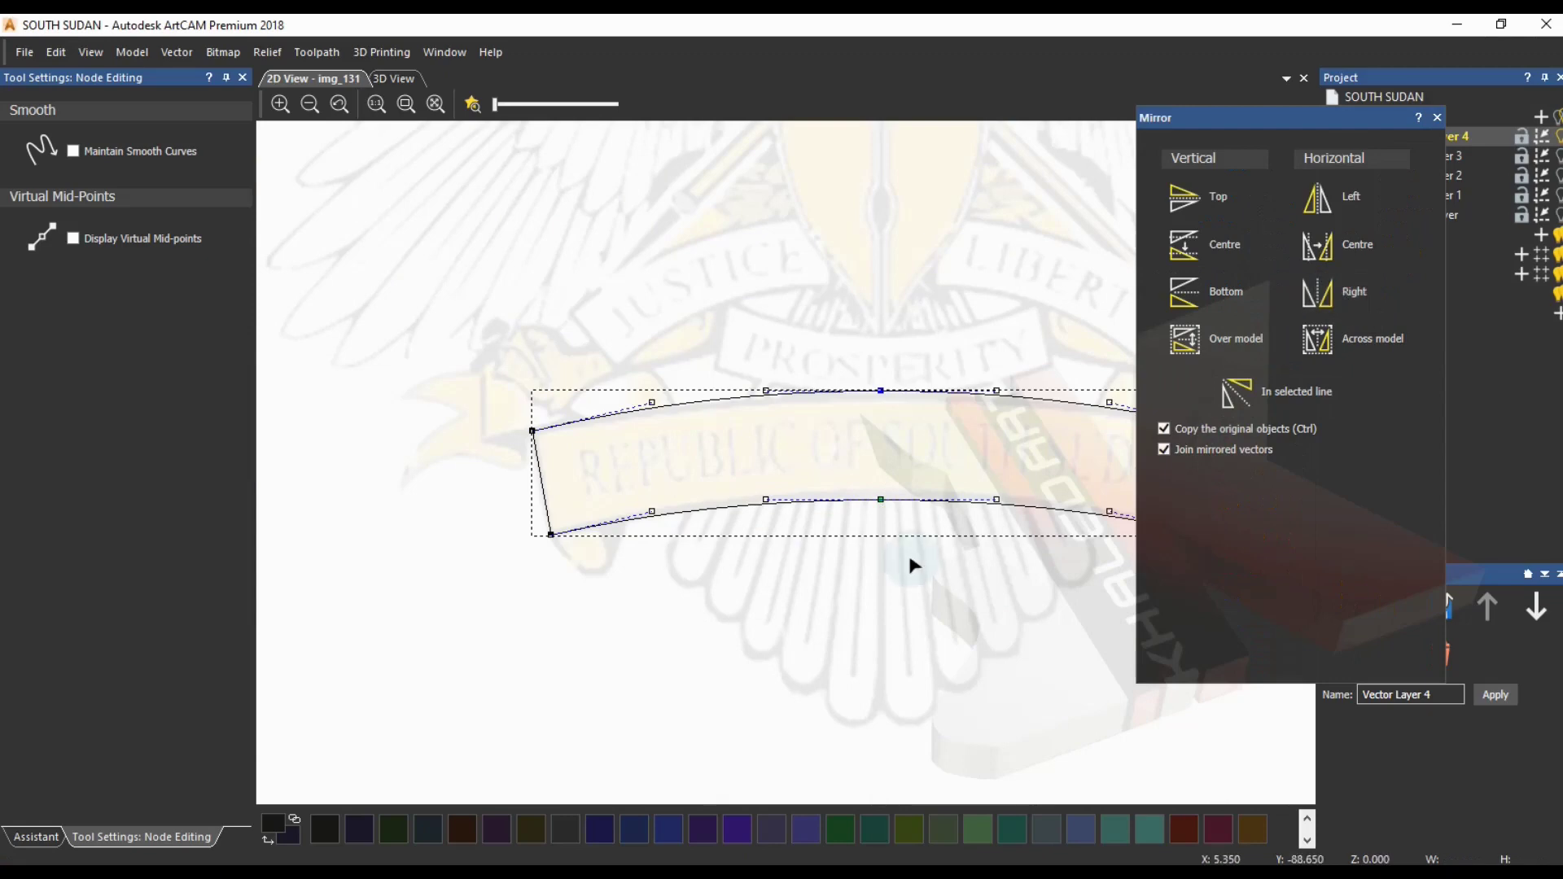
- Check the joined banner outline with the reference image temporarily hidden, and undo the mirroring
click(472, 104)
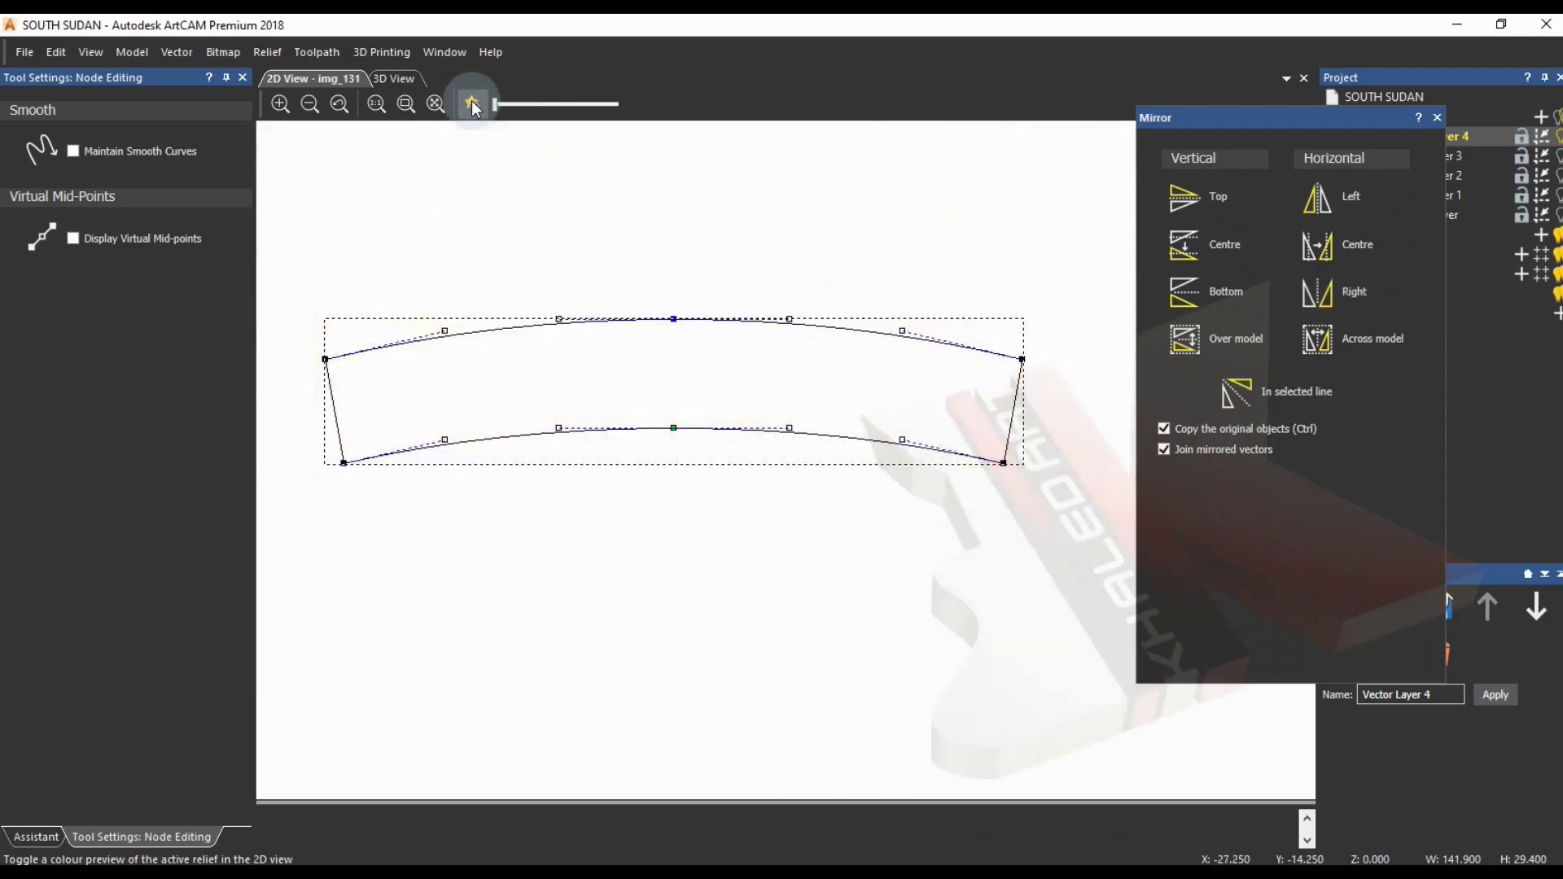
click(461, 278)
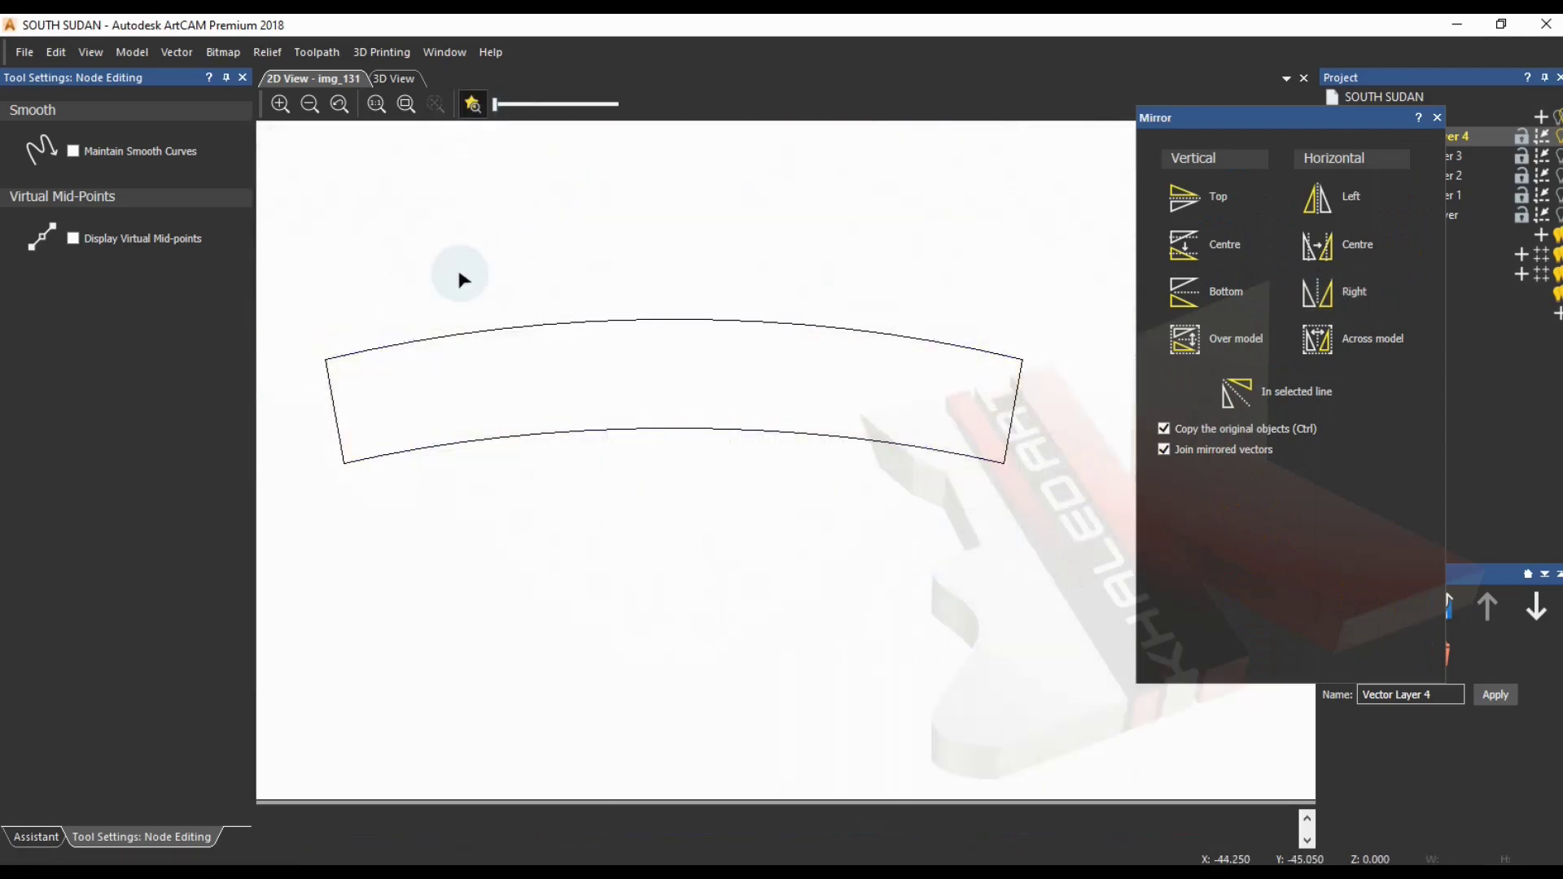
click(1437, 117)
click(56, 51)
click(95, 83)
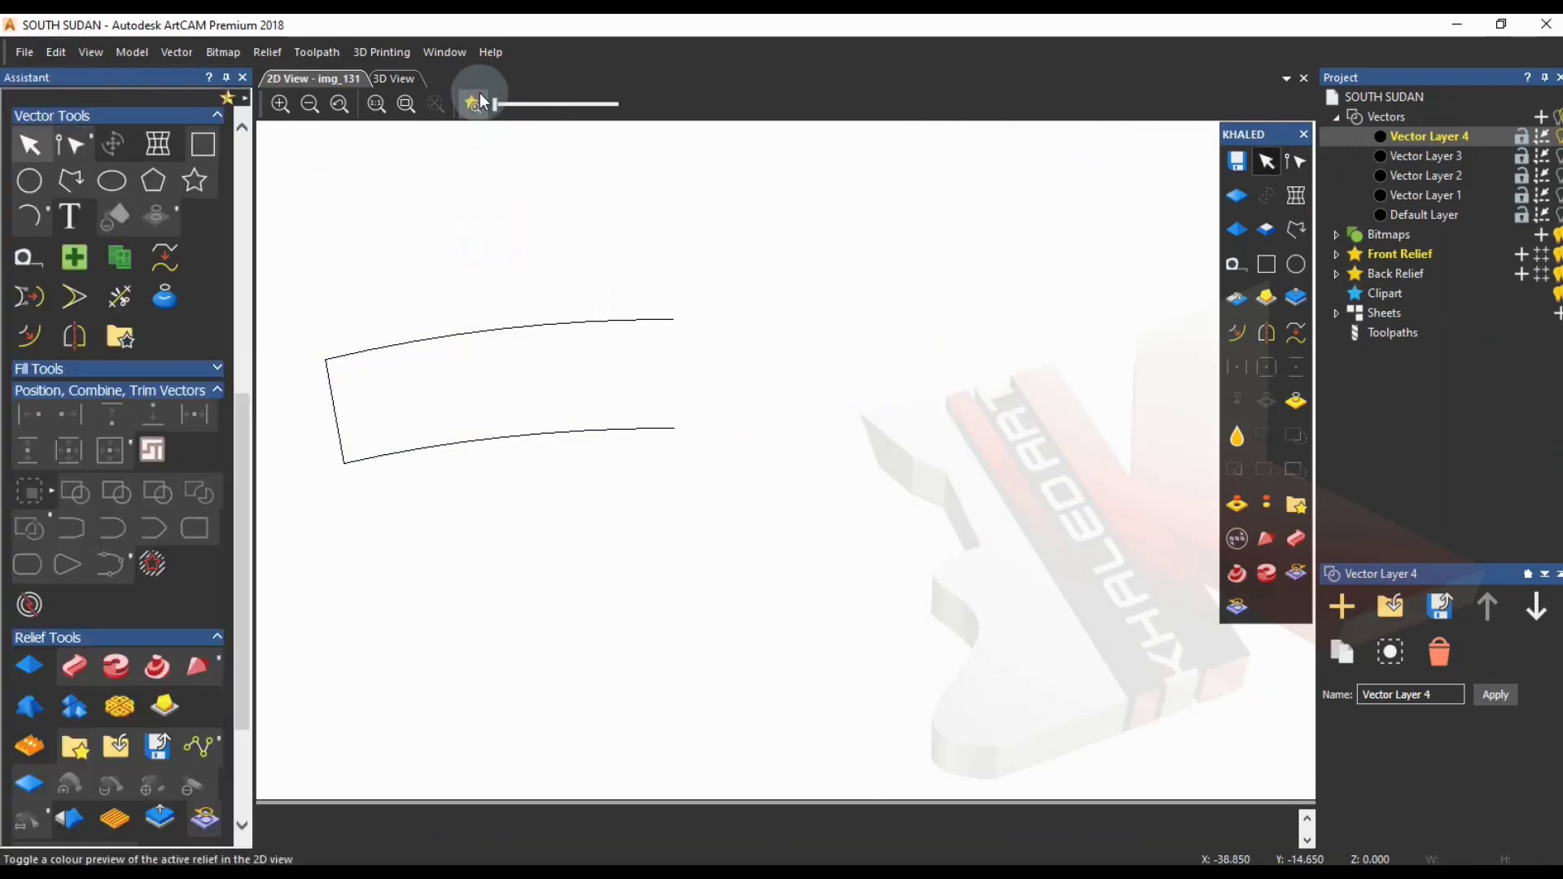
click(478, 95)
- Try to round the half banner's upper-left corner with a 0.3 mm fillet arc
middle_drag(447, 473, 647, 491)
scroll(562, 405, up, 2)
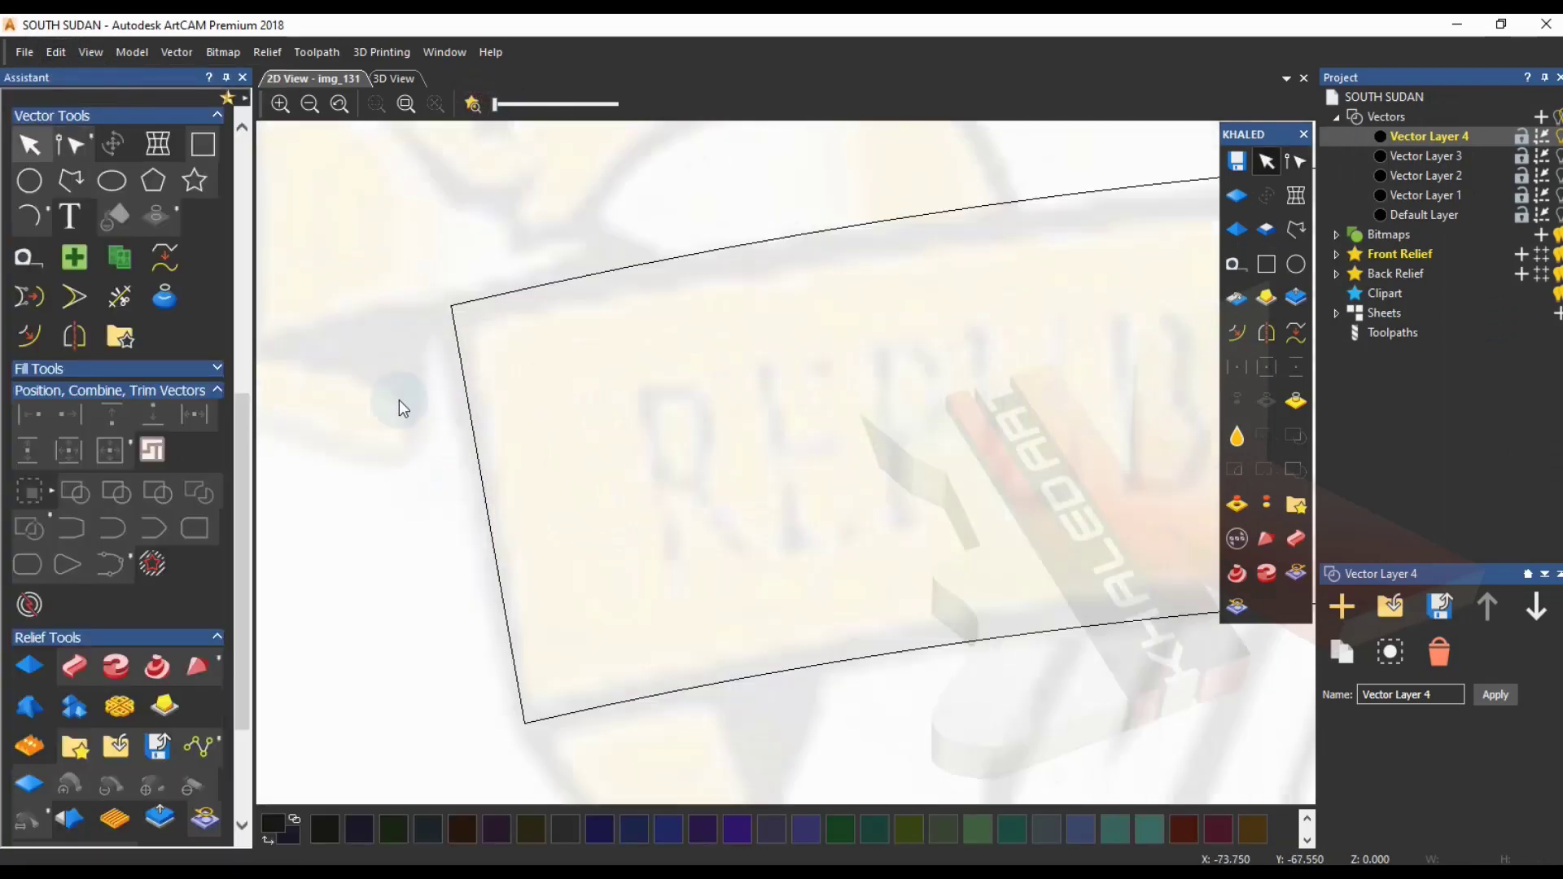
click(65, 143)
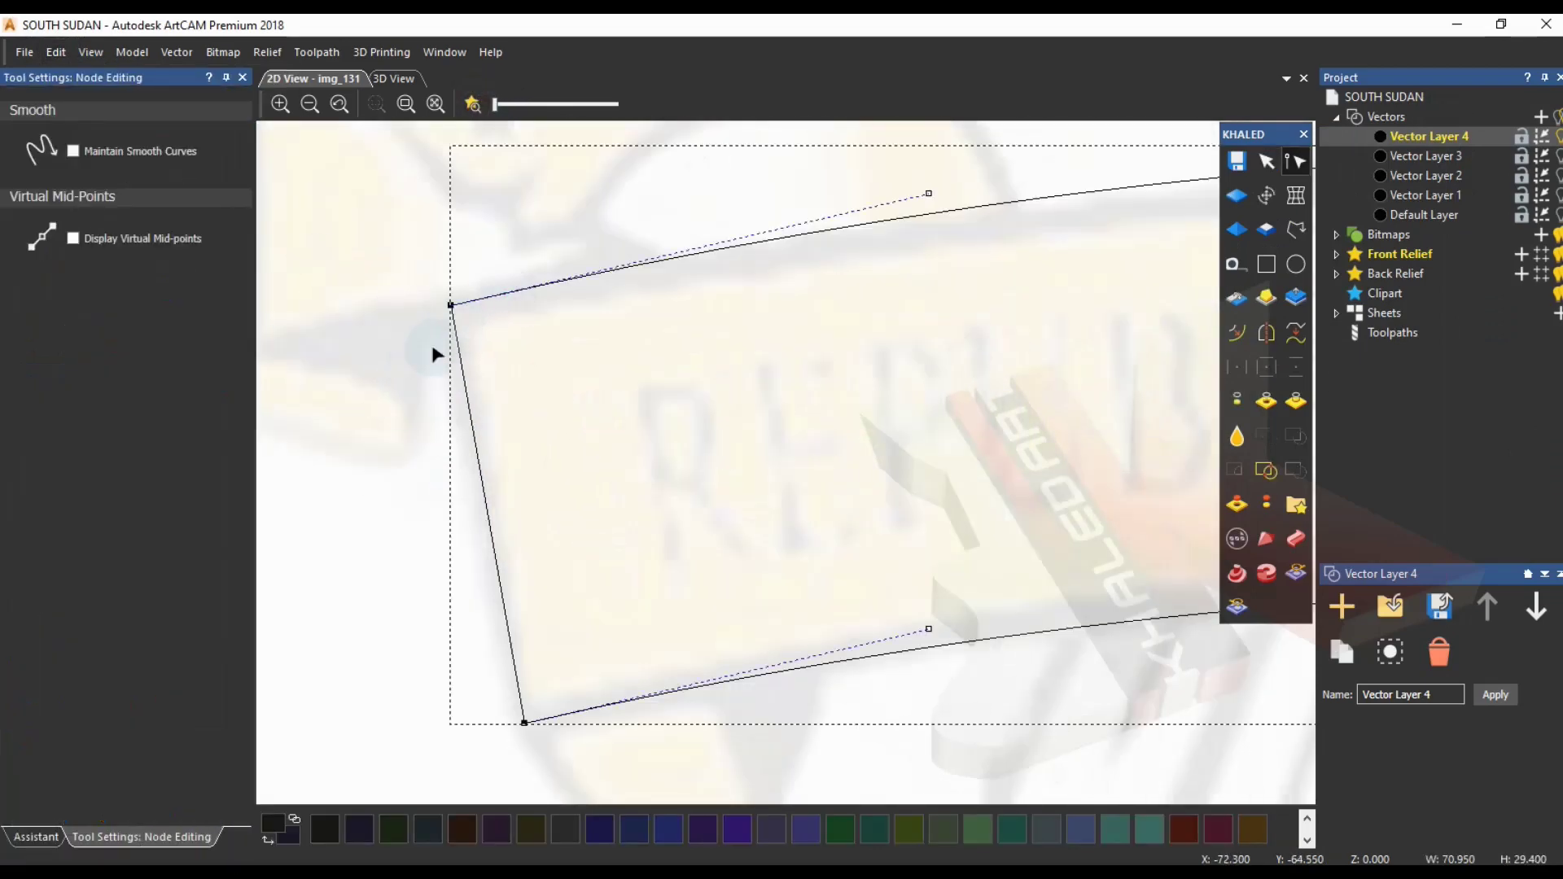
click(34, 836)
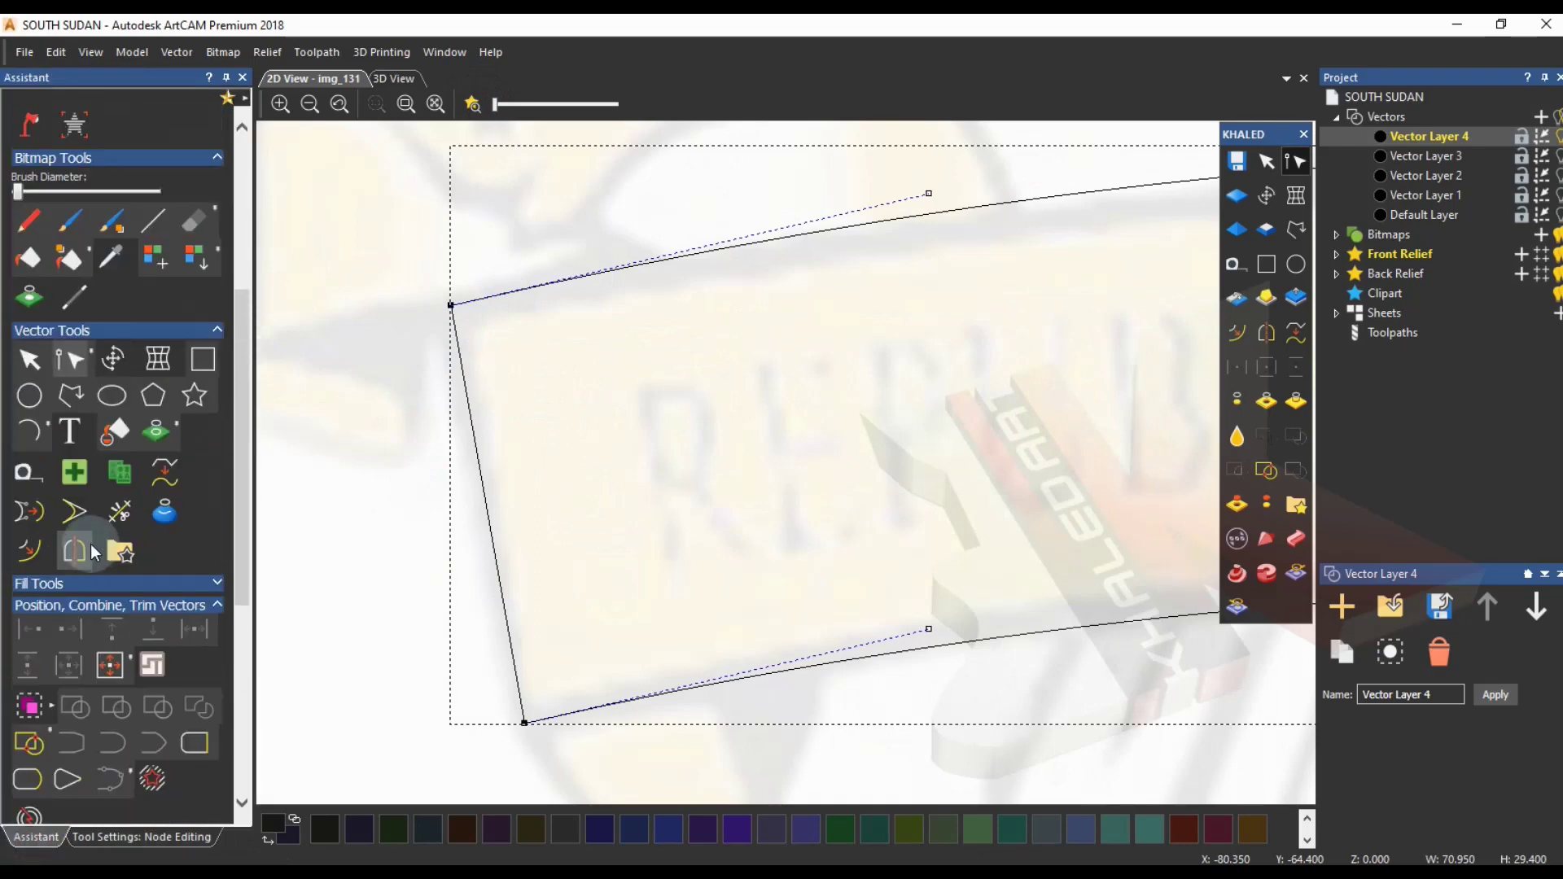
click(159, 485)
click(450, 305)
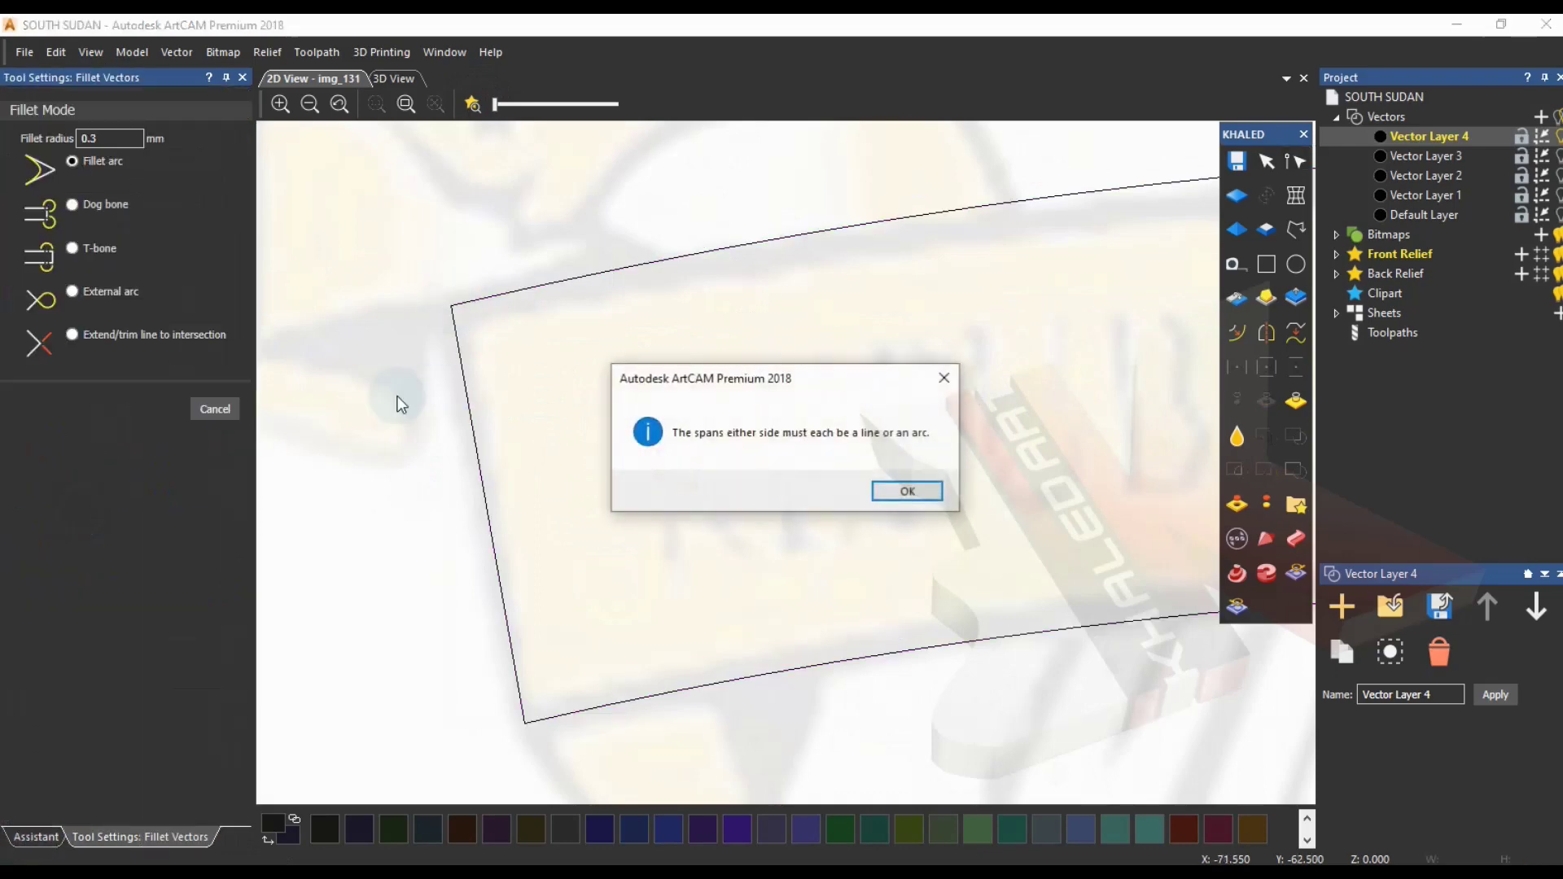
click(909, 490)
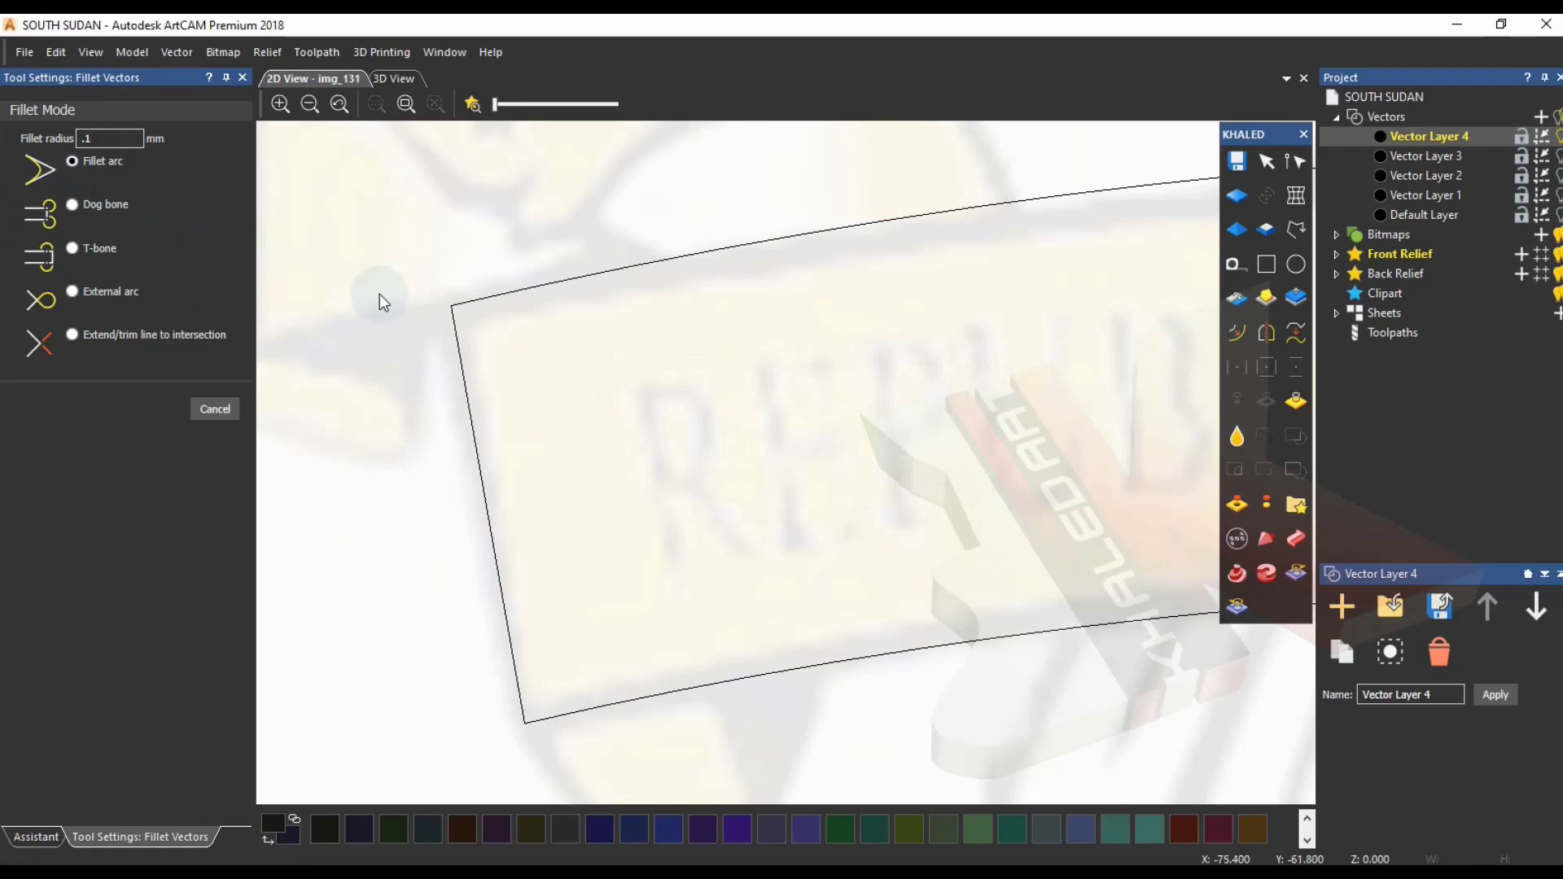
- Try the fillet arc on the banner's upper-left corner with radii of 0.1 mm and 0.5 mm
click(447, 307)
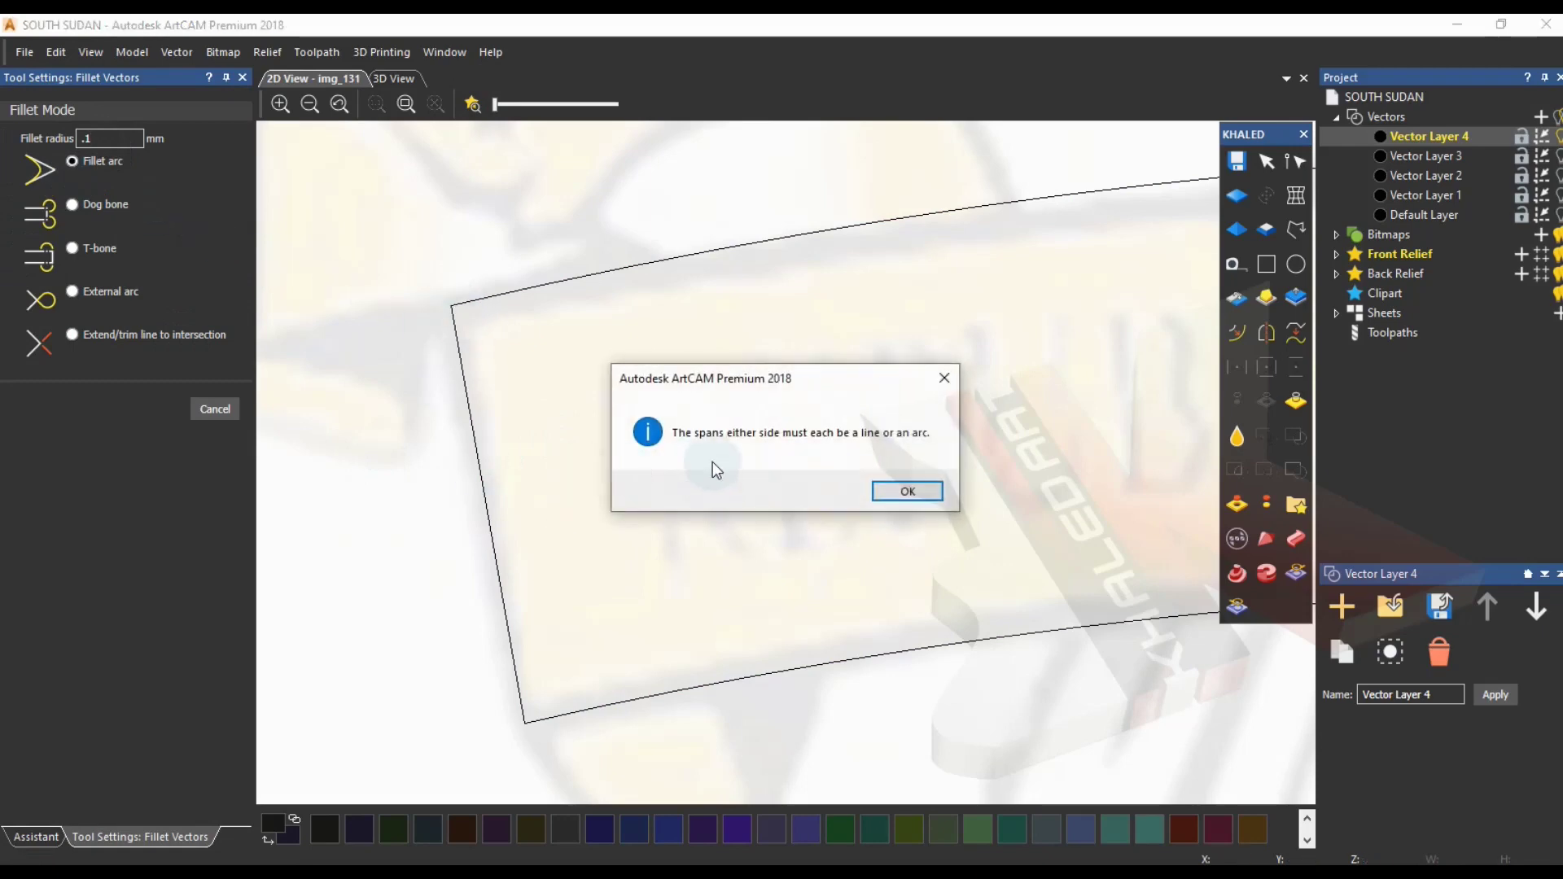
click(907, 491)
text(.5)
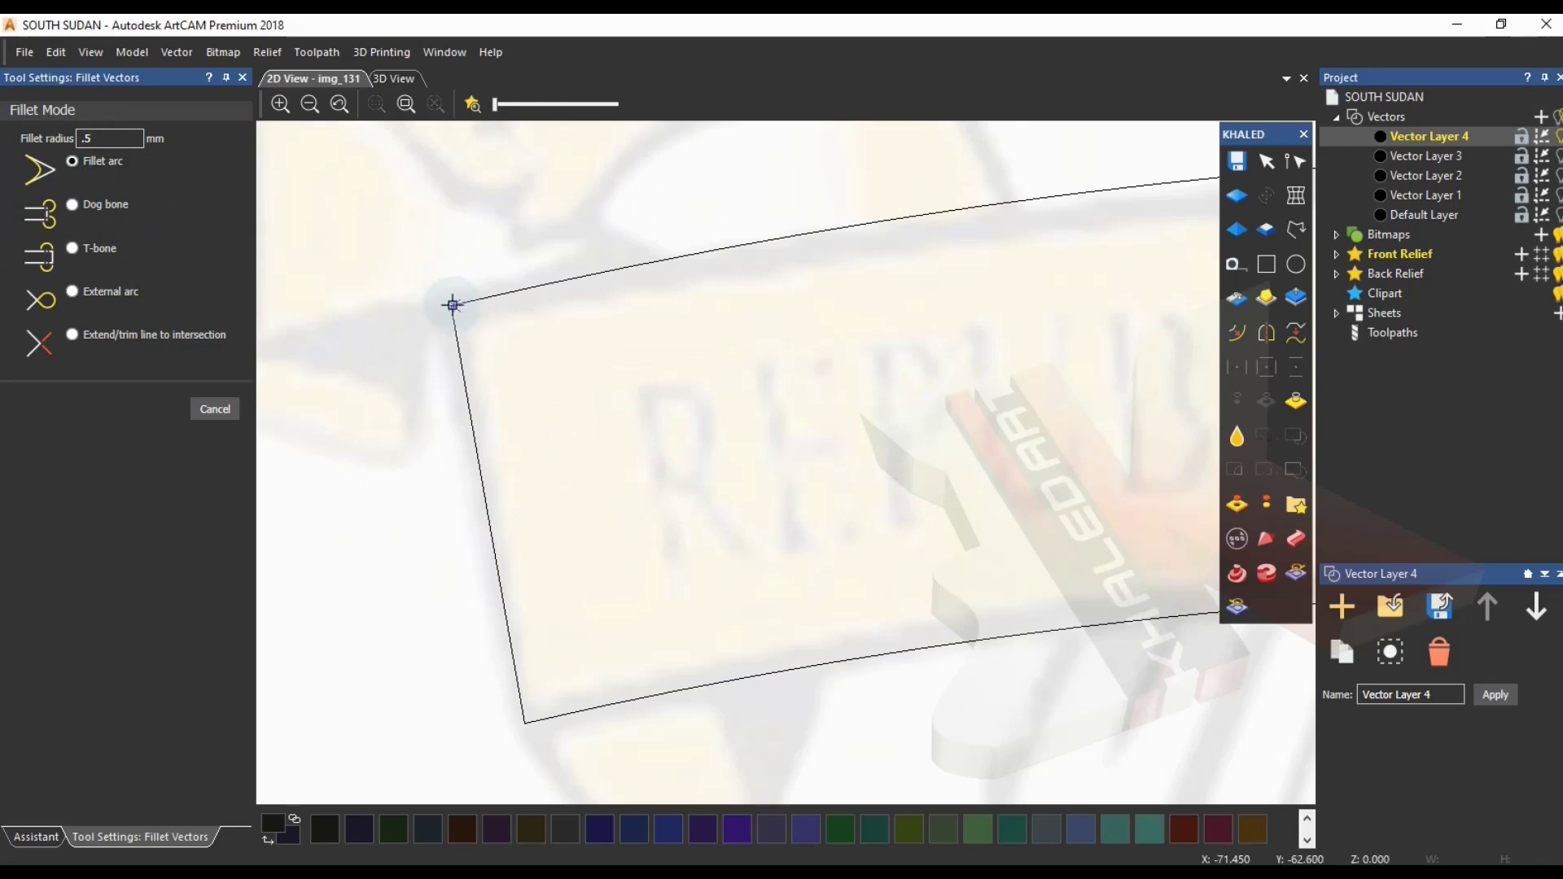
click(453, 308)
click(907, 491)
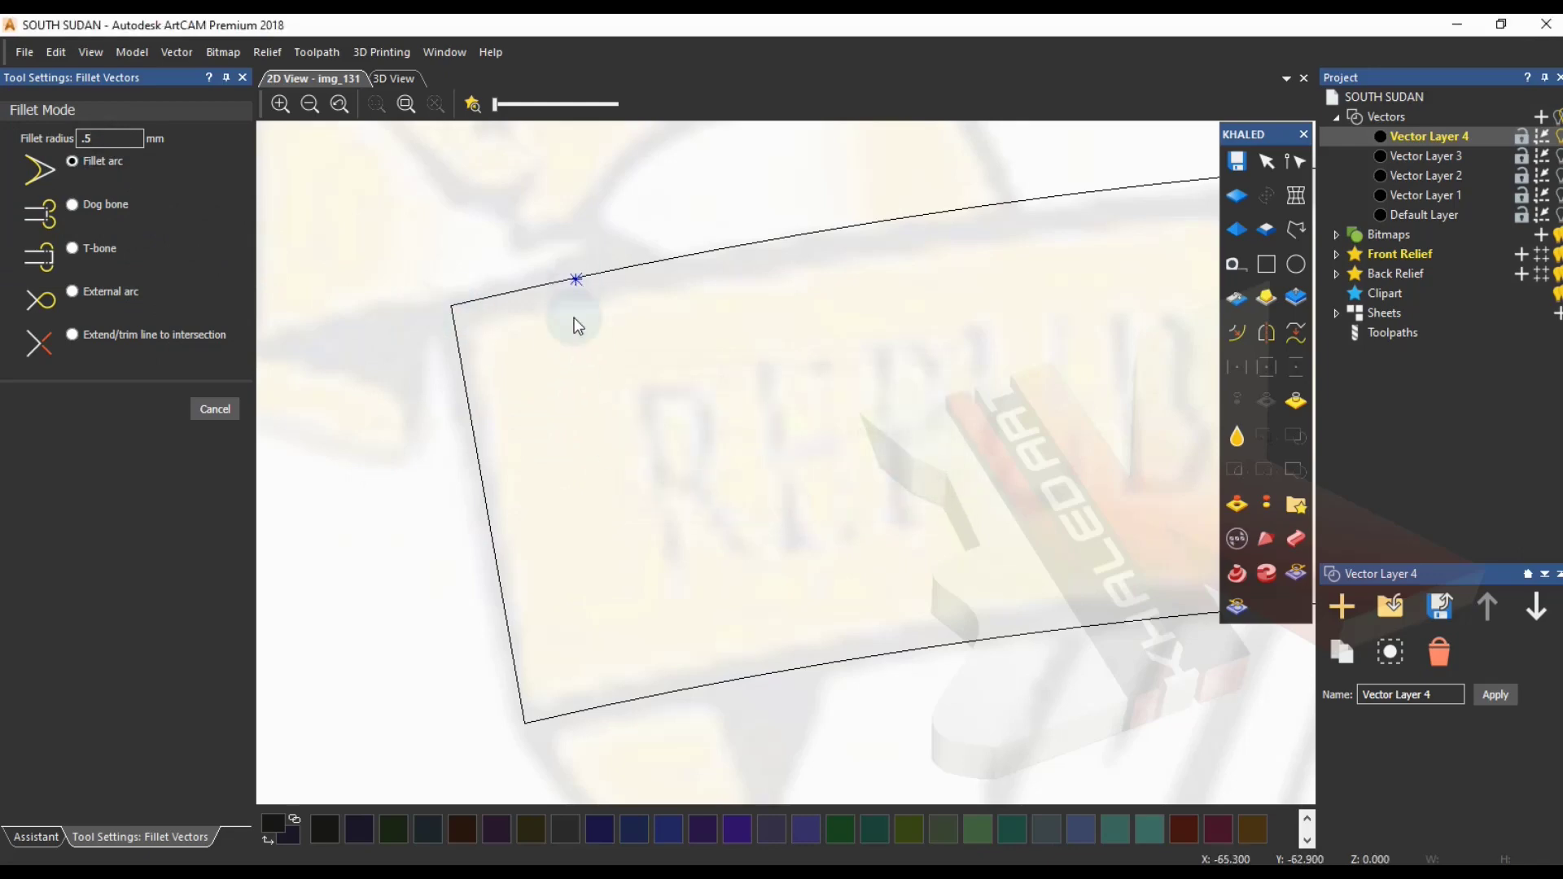
key(Escape)
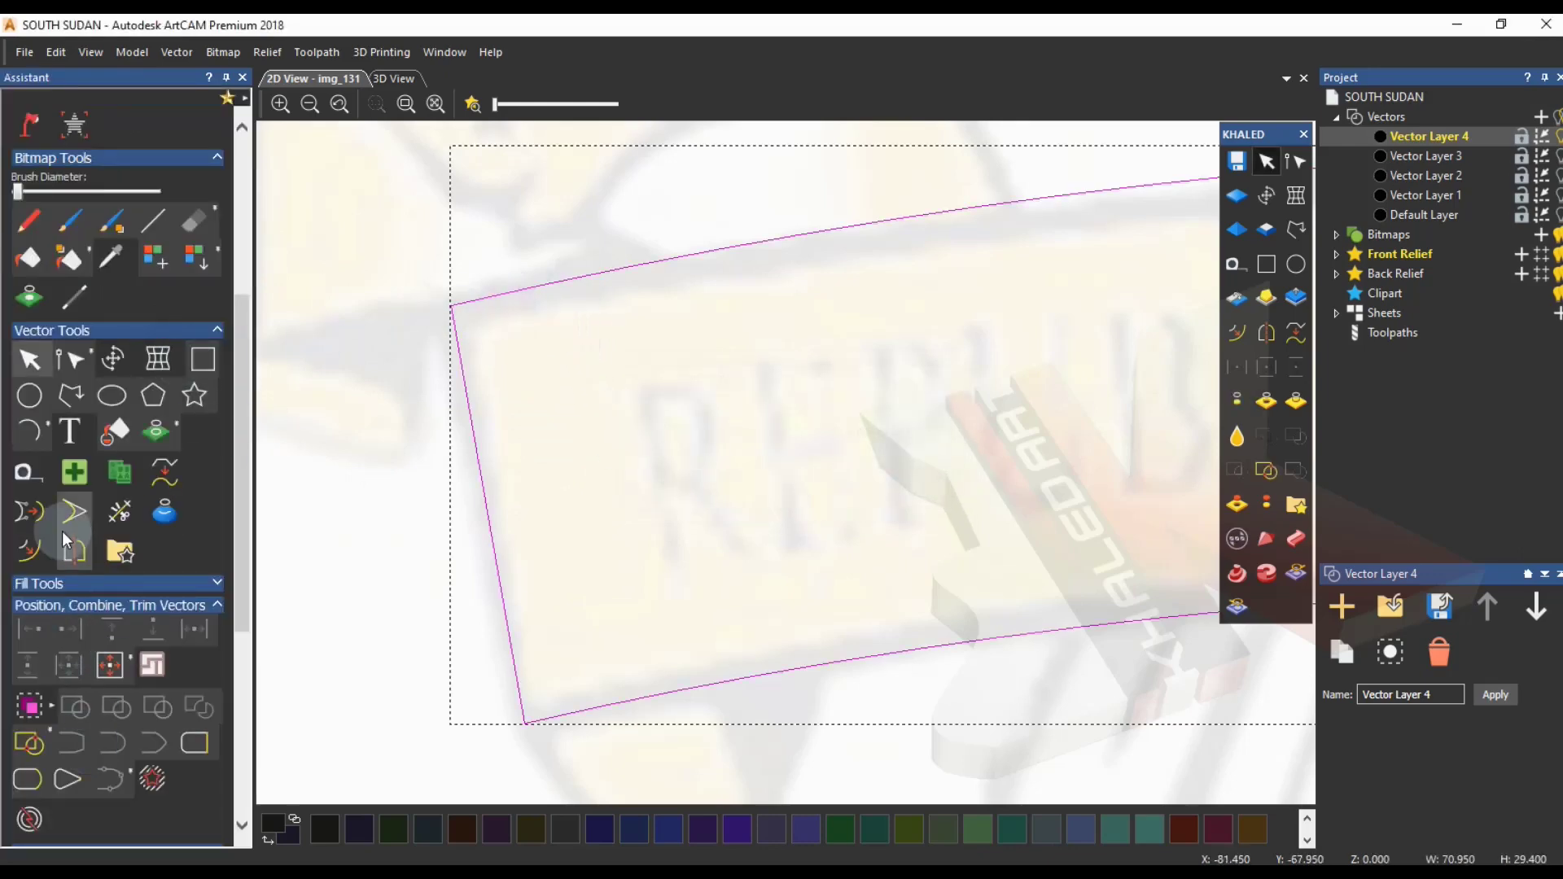
- Reselect the banner outline and retry the upper-left corner fillet with radii of 0.5 mm and 0.05 mm
click(67, 537)
click(452, 307)
click(903, 491)
key(Escape)
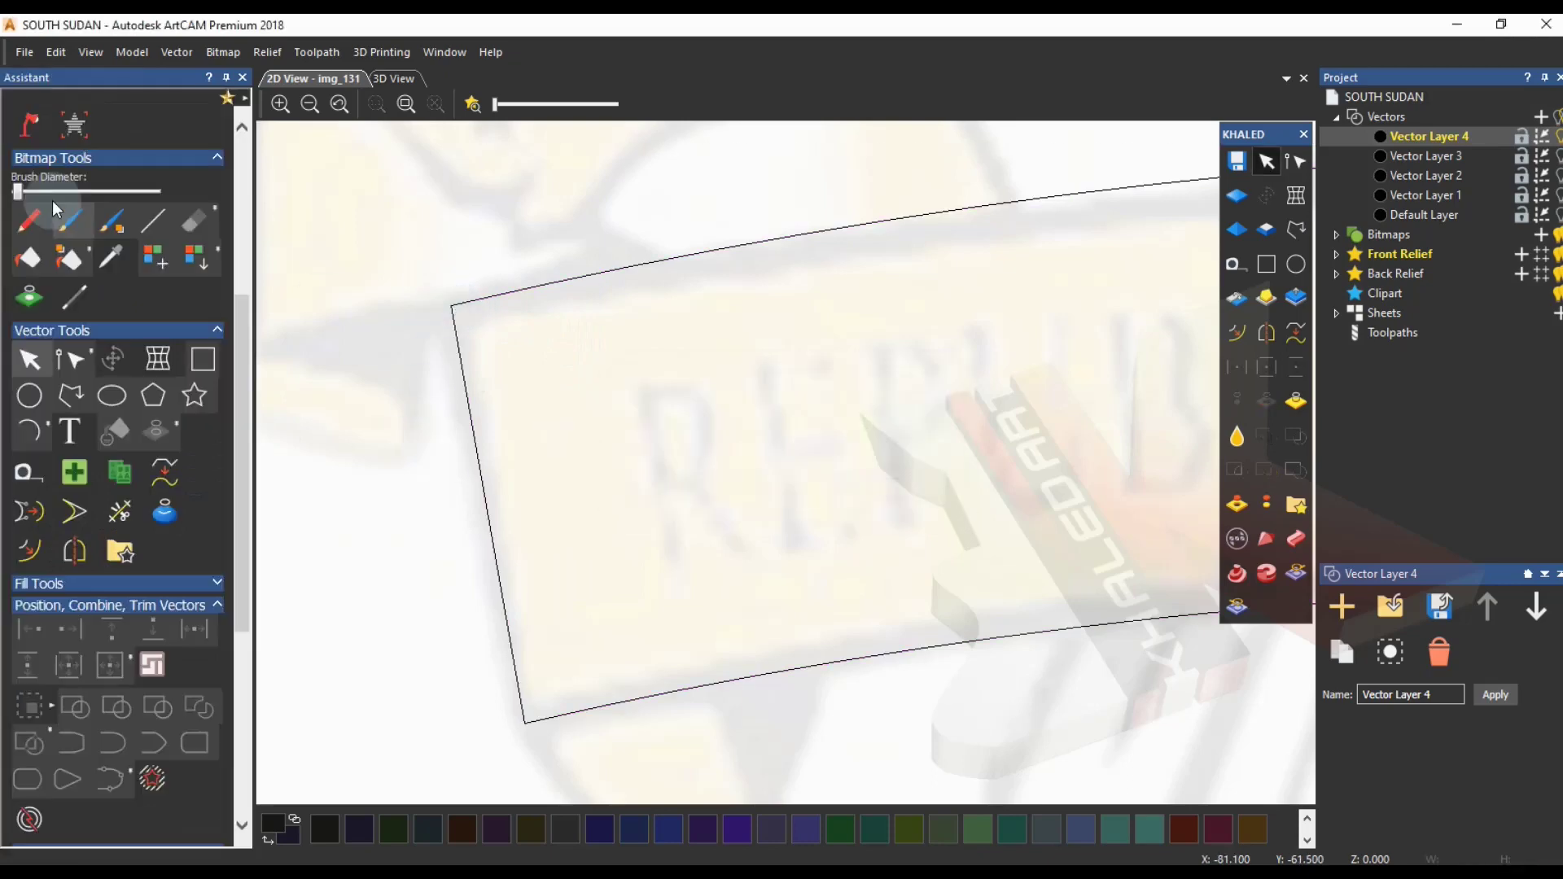
click(74, 511)
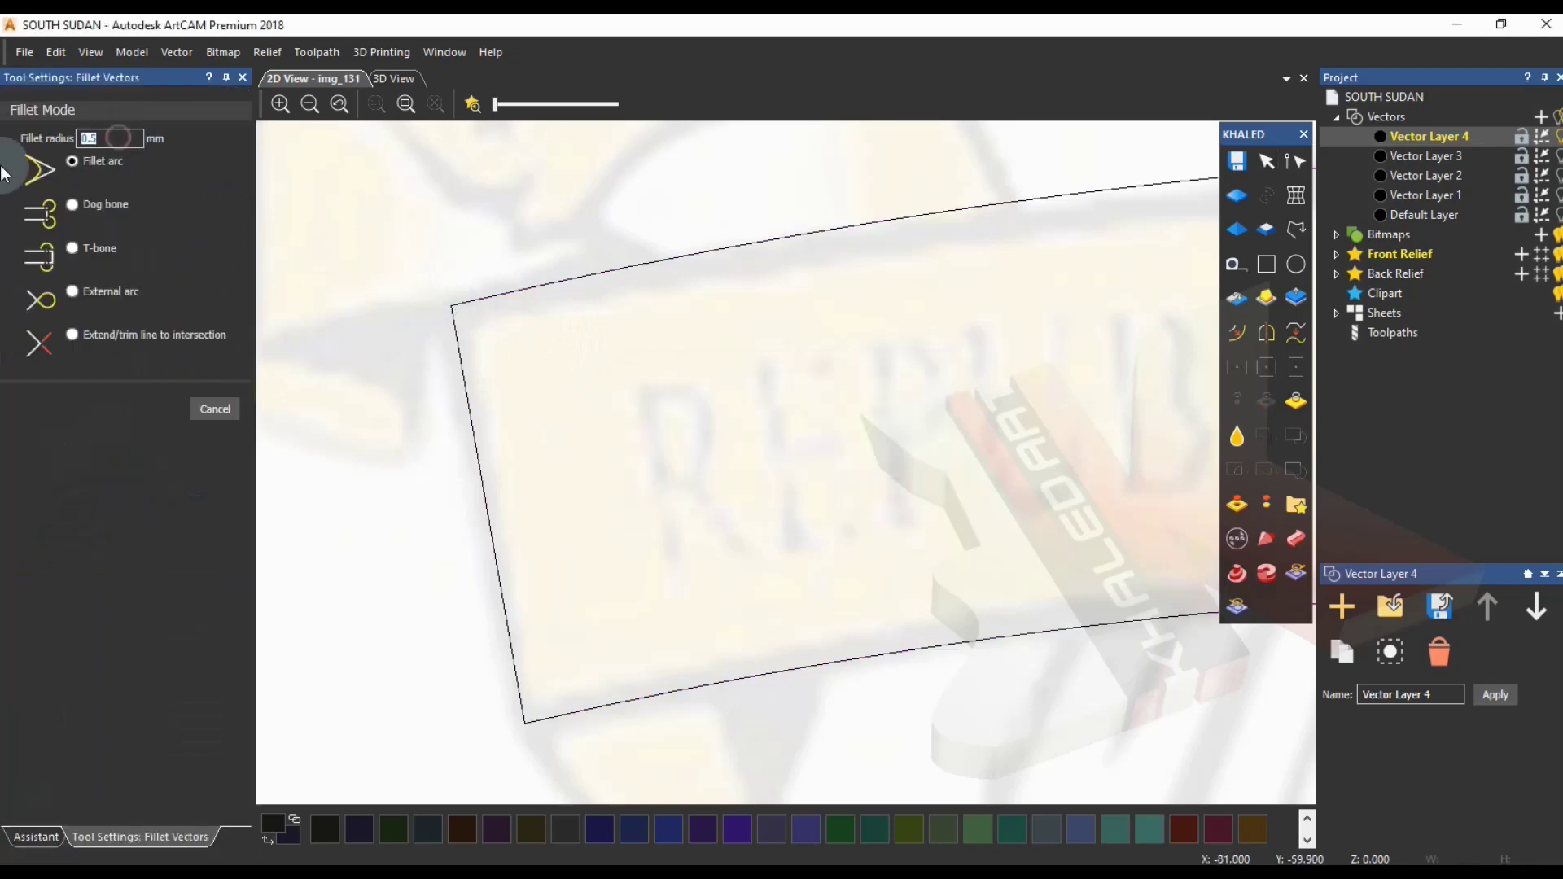
click(453, 308)
click(899, 489)
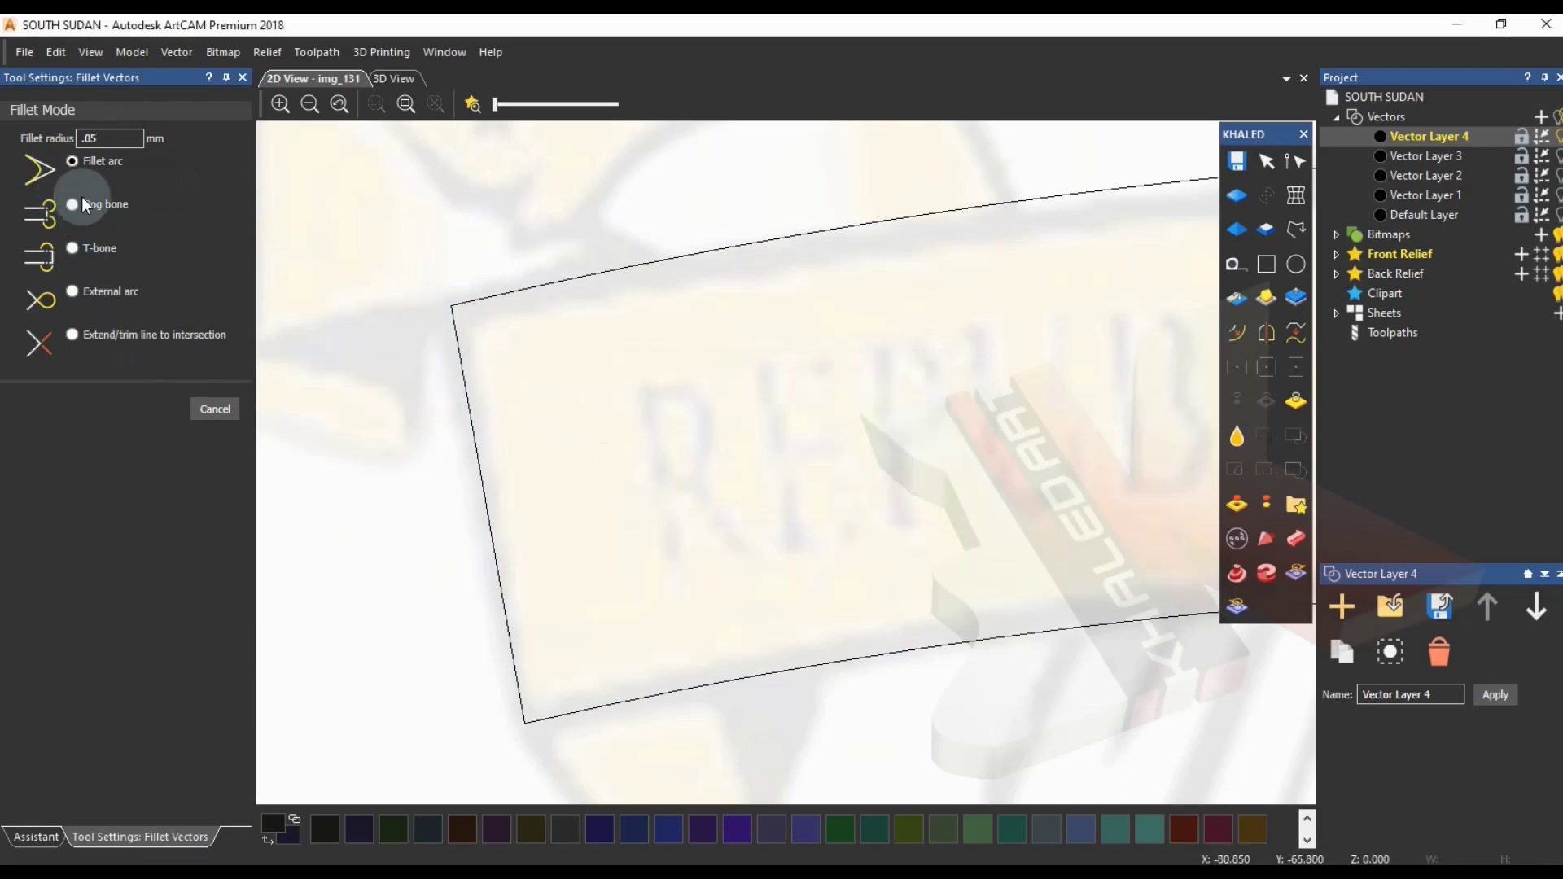
- Try larger fillet radii of 2 mm and 5 mm on the banner's upper-left corner
double_click(93, 138)
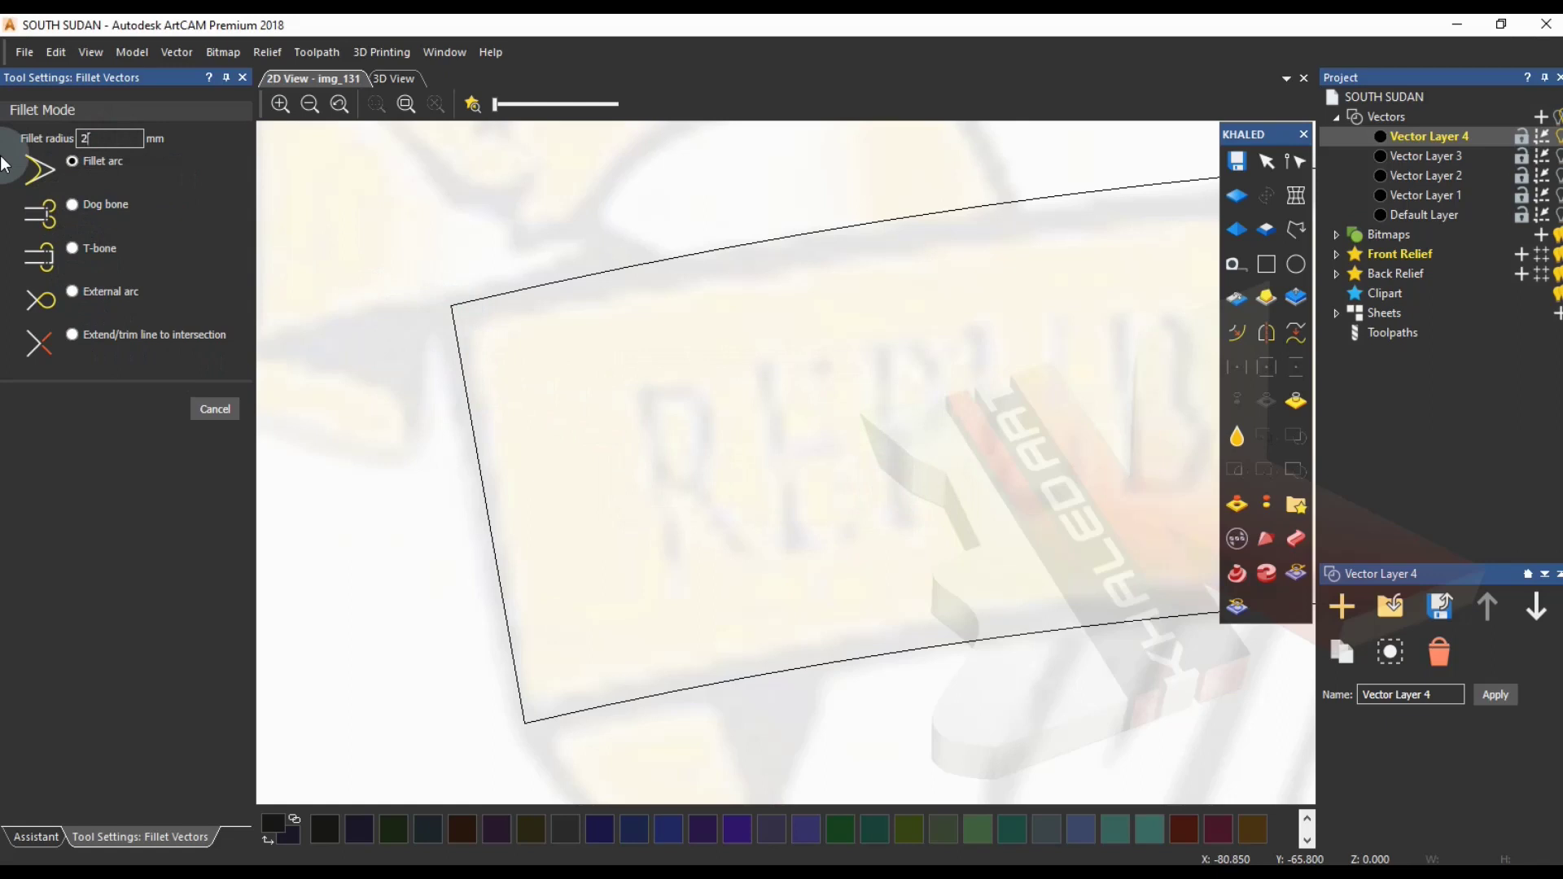
click(450, 306)
key(Return)
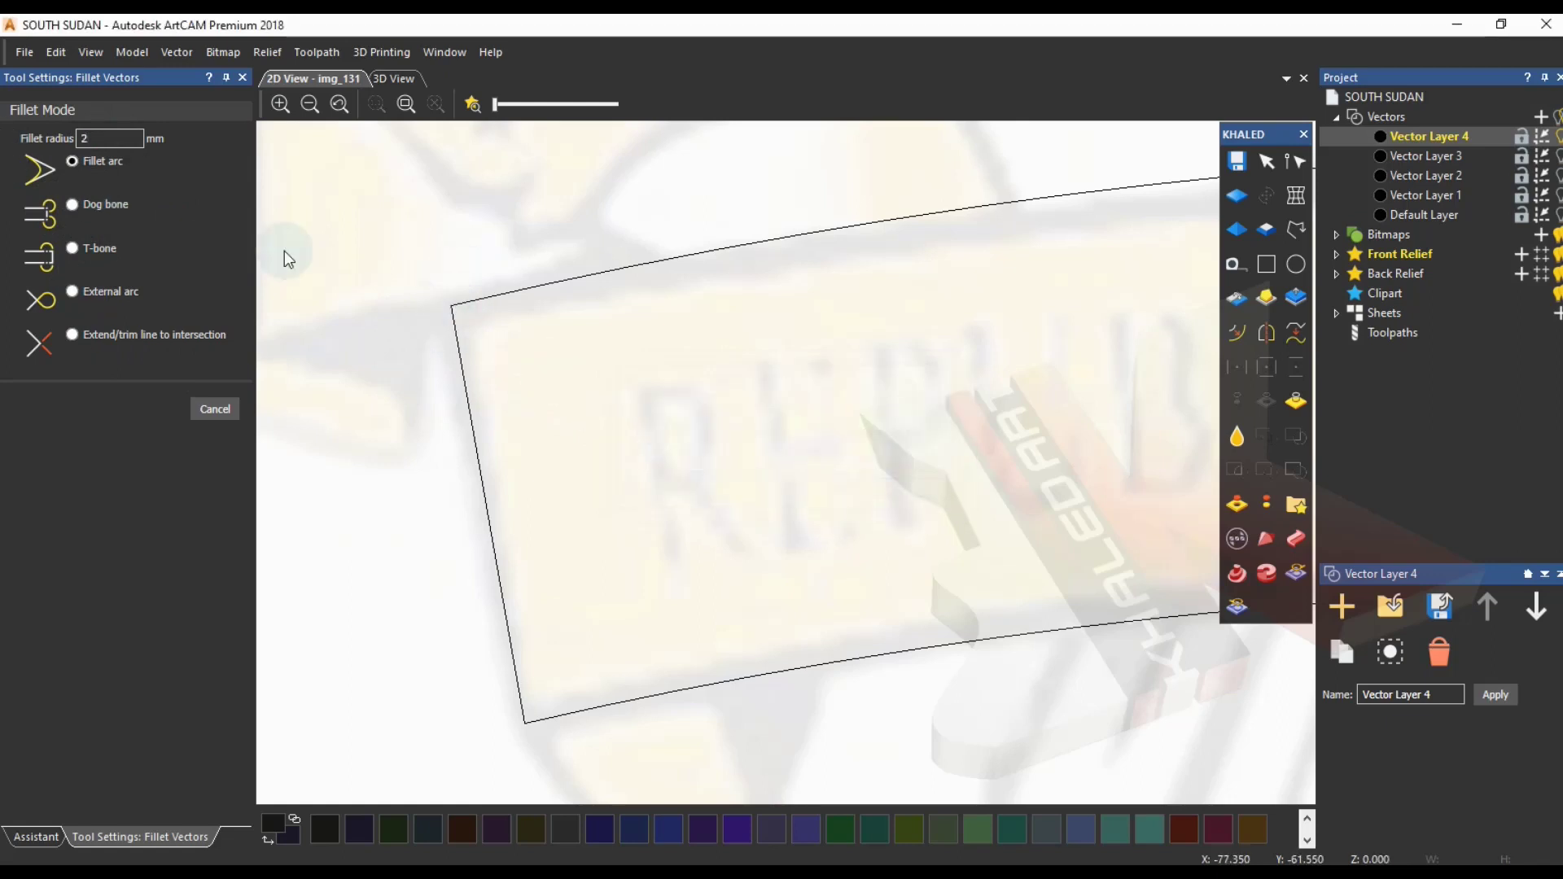
click(453, 311)
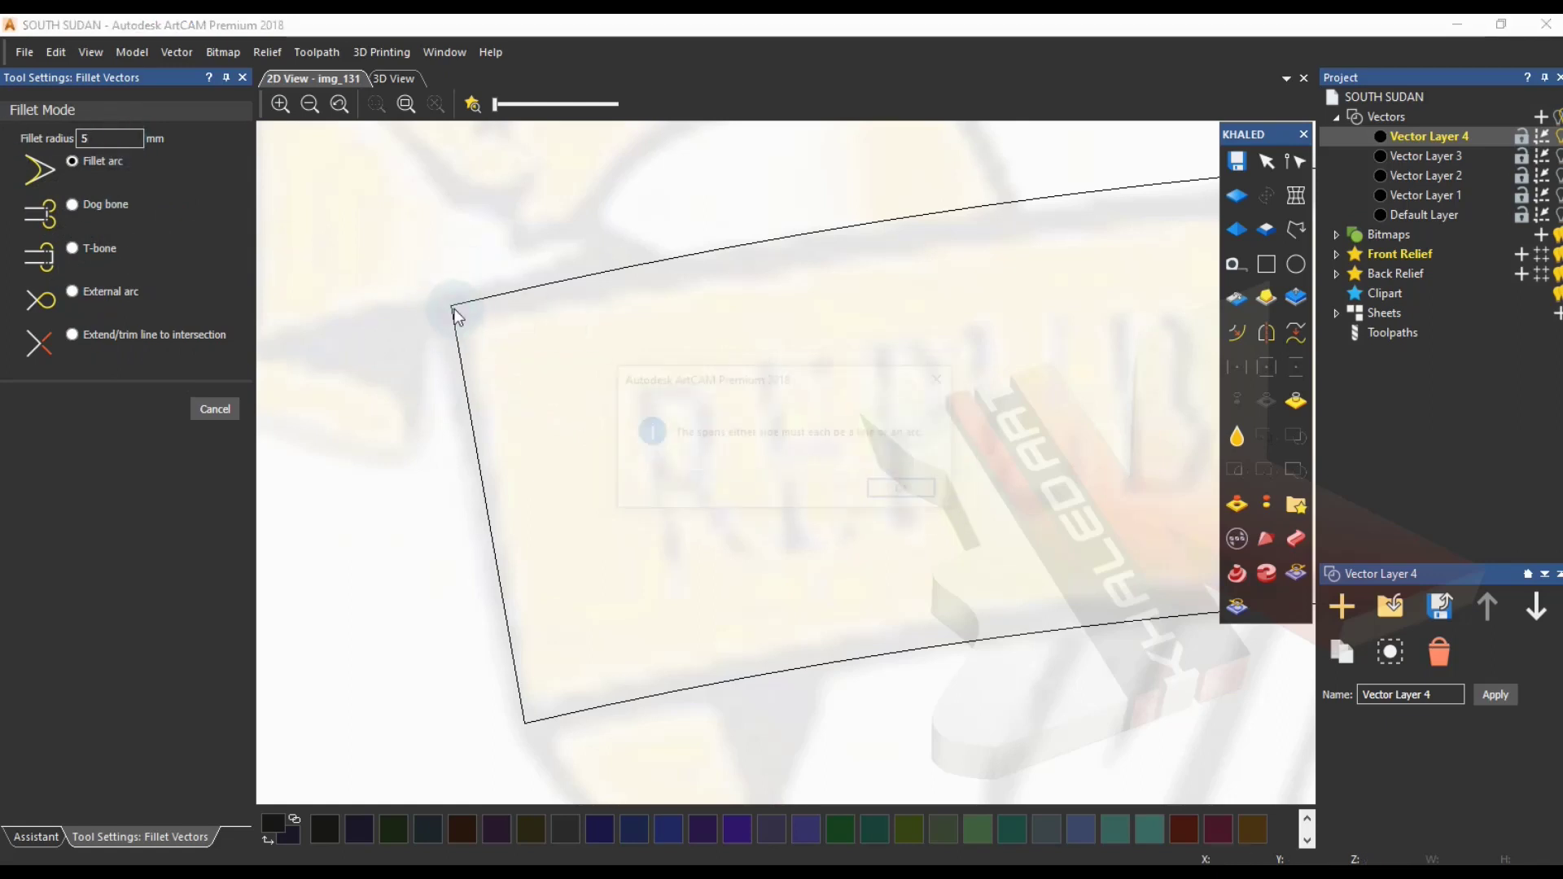
click(905, 488)
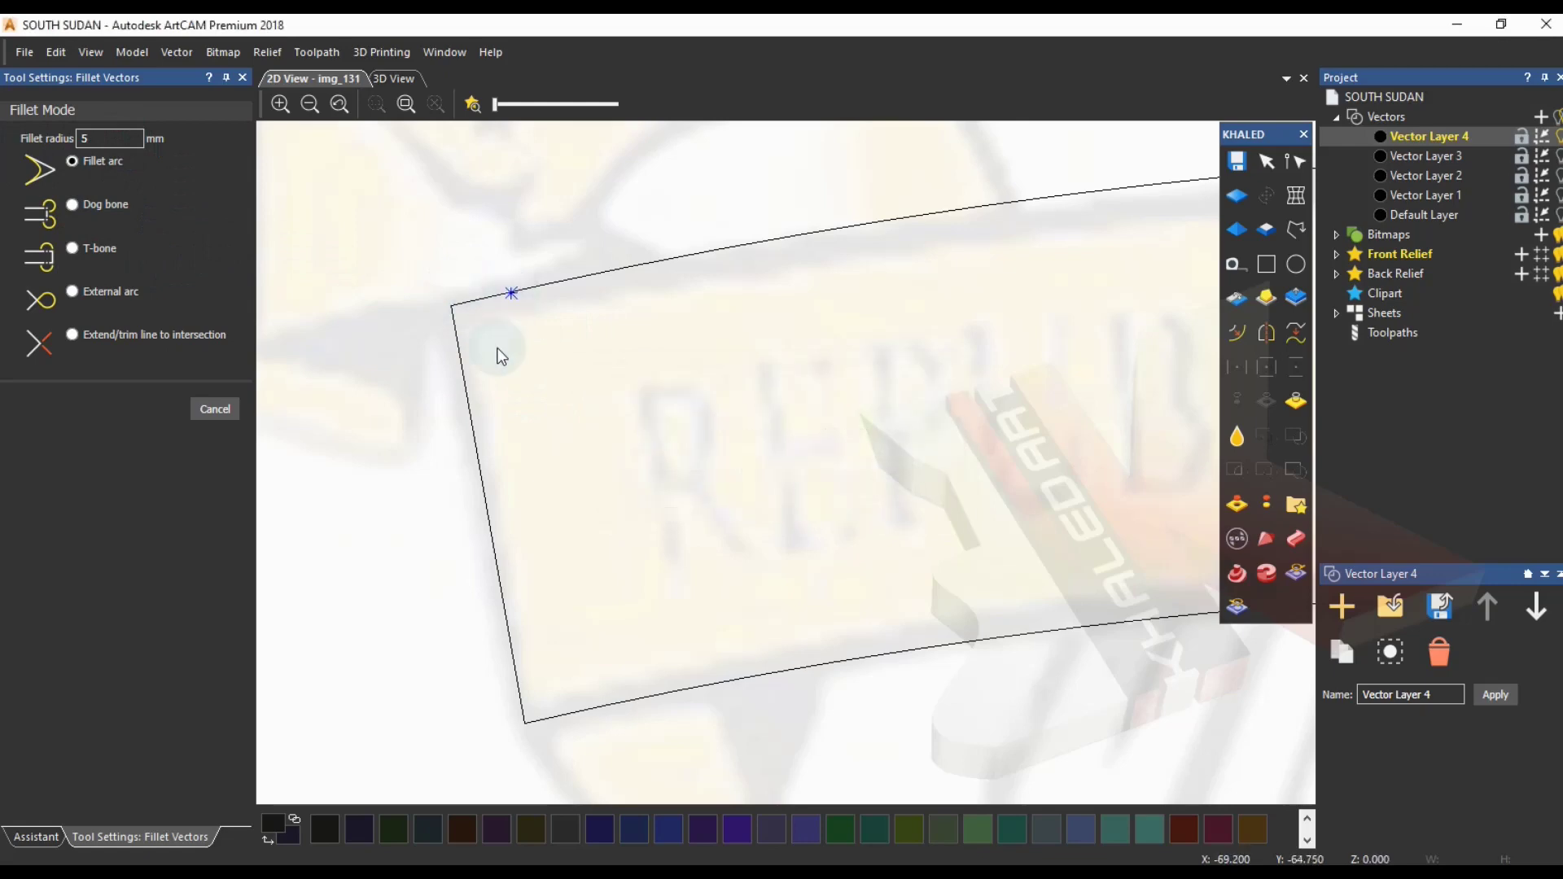
key(Escape)
- Insert a node on each side of the banner's upper-left corner, on the upper edge and the end line
click(68, 359)
click(491, 310)
click(67, 359)
scroll(476, 319, up, 4)
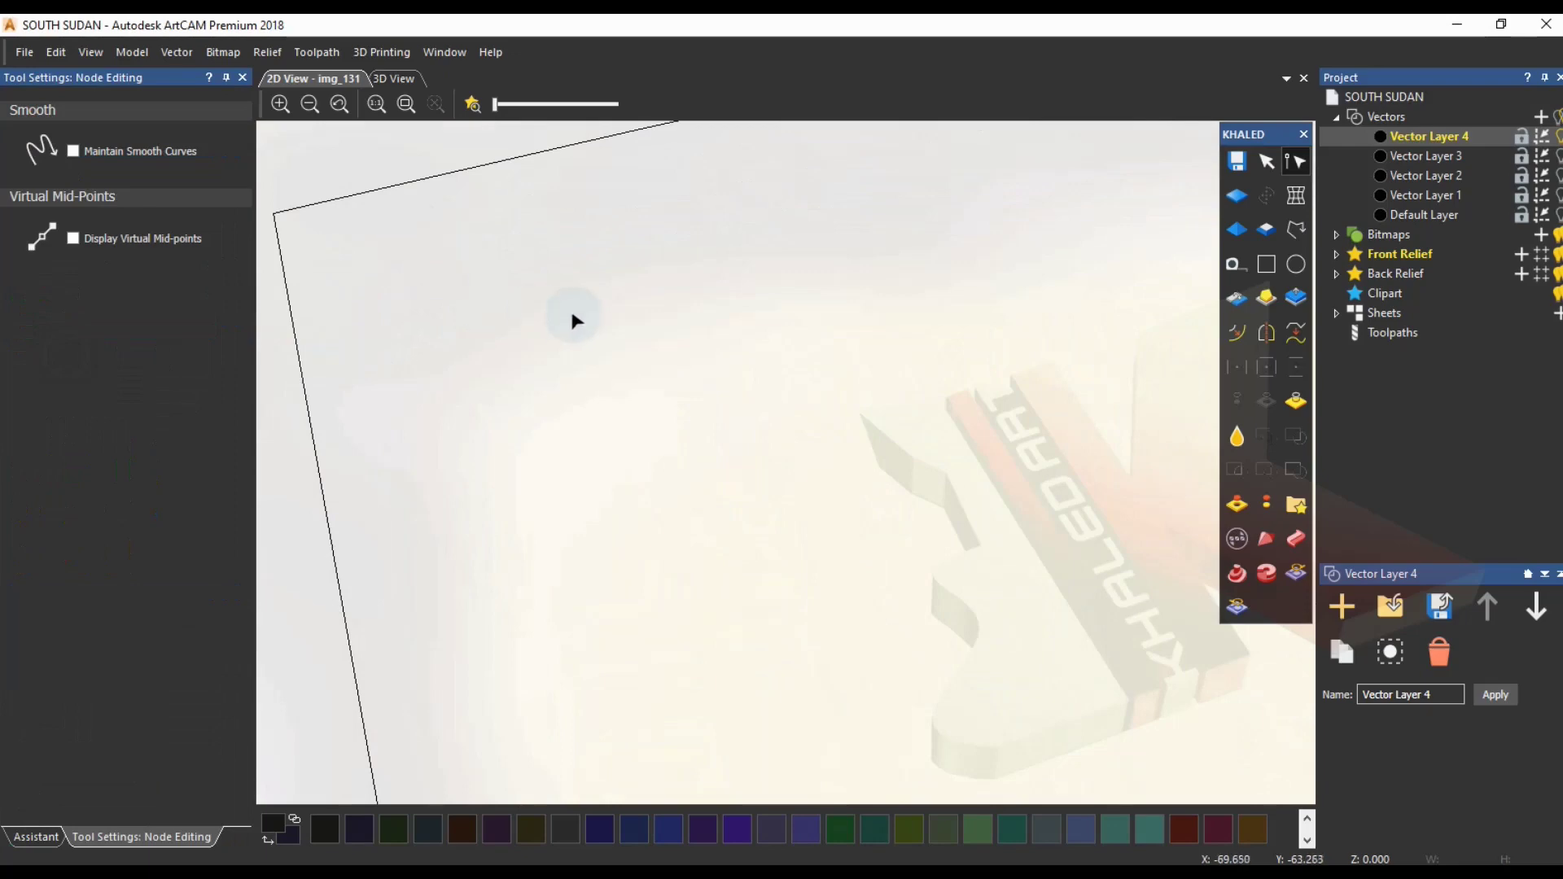
middle_drag(576, 321, 882, 449)
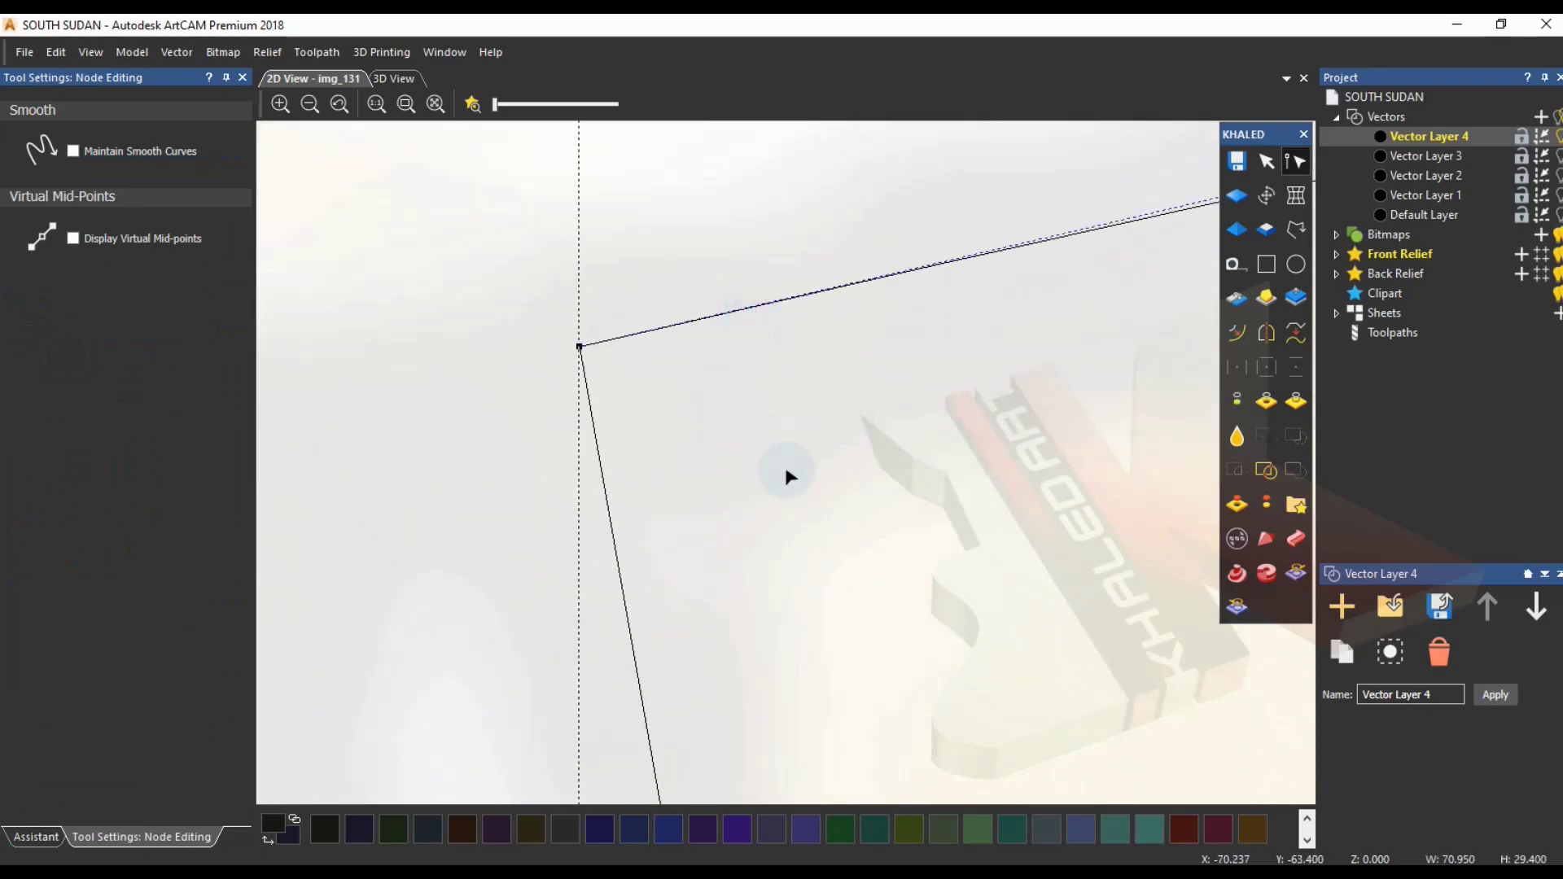
middle_drag(774, 447, 684, 384)
click(571, 252)
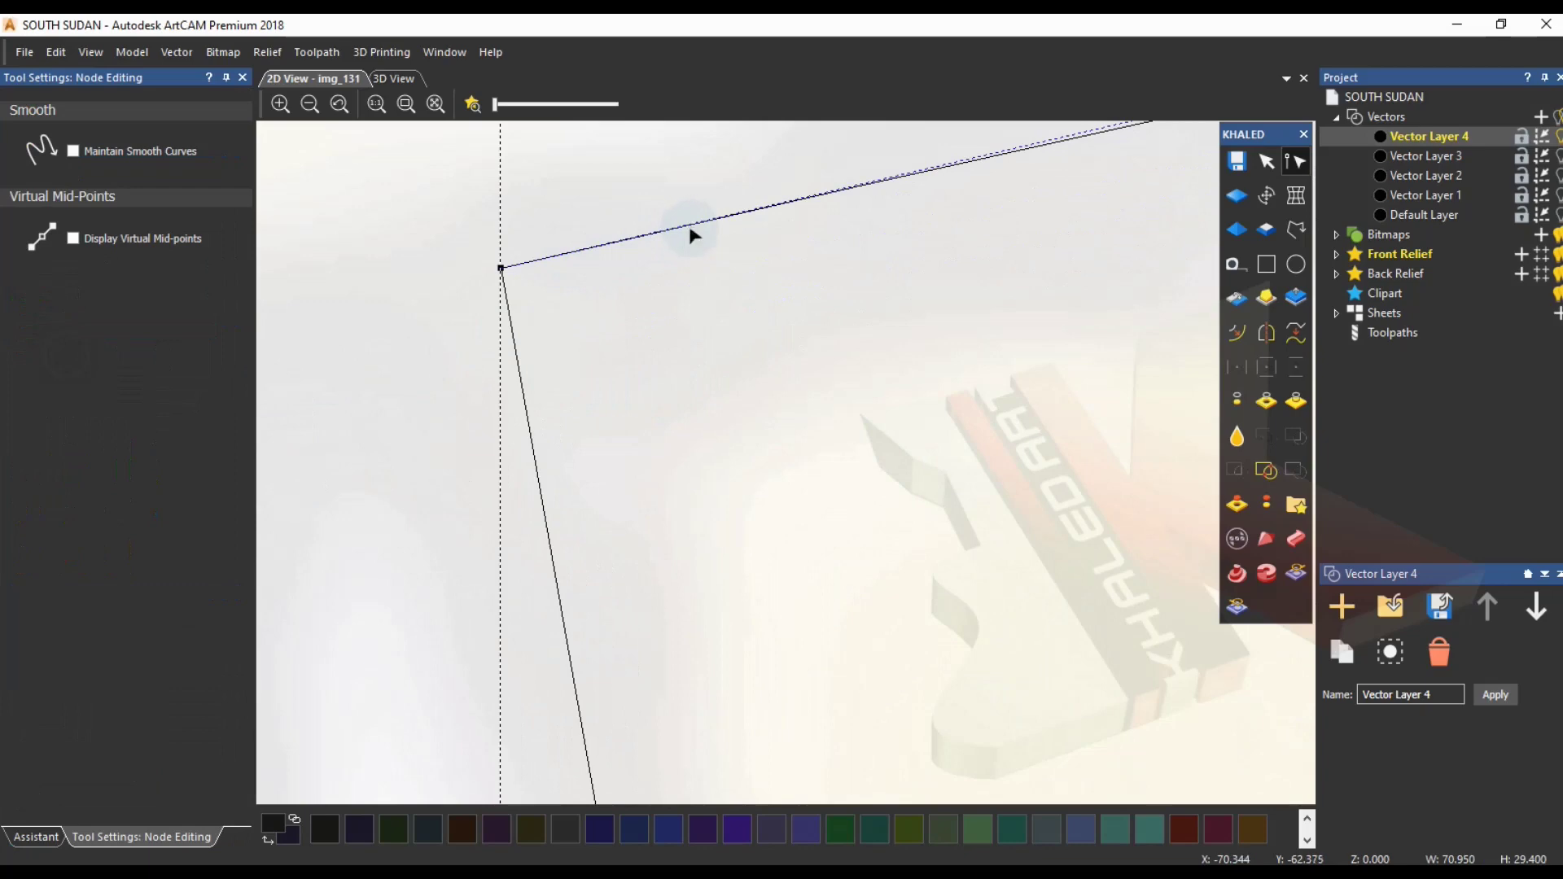
- Delete the upper-left corner node and convert the resulting span to an outward-bulging arc
click(502, 268)
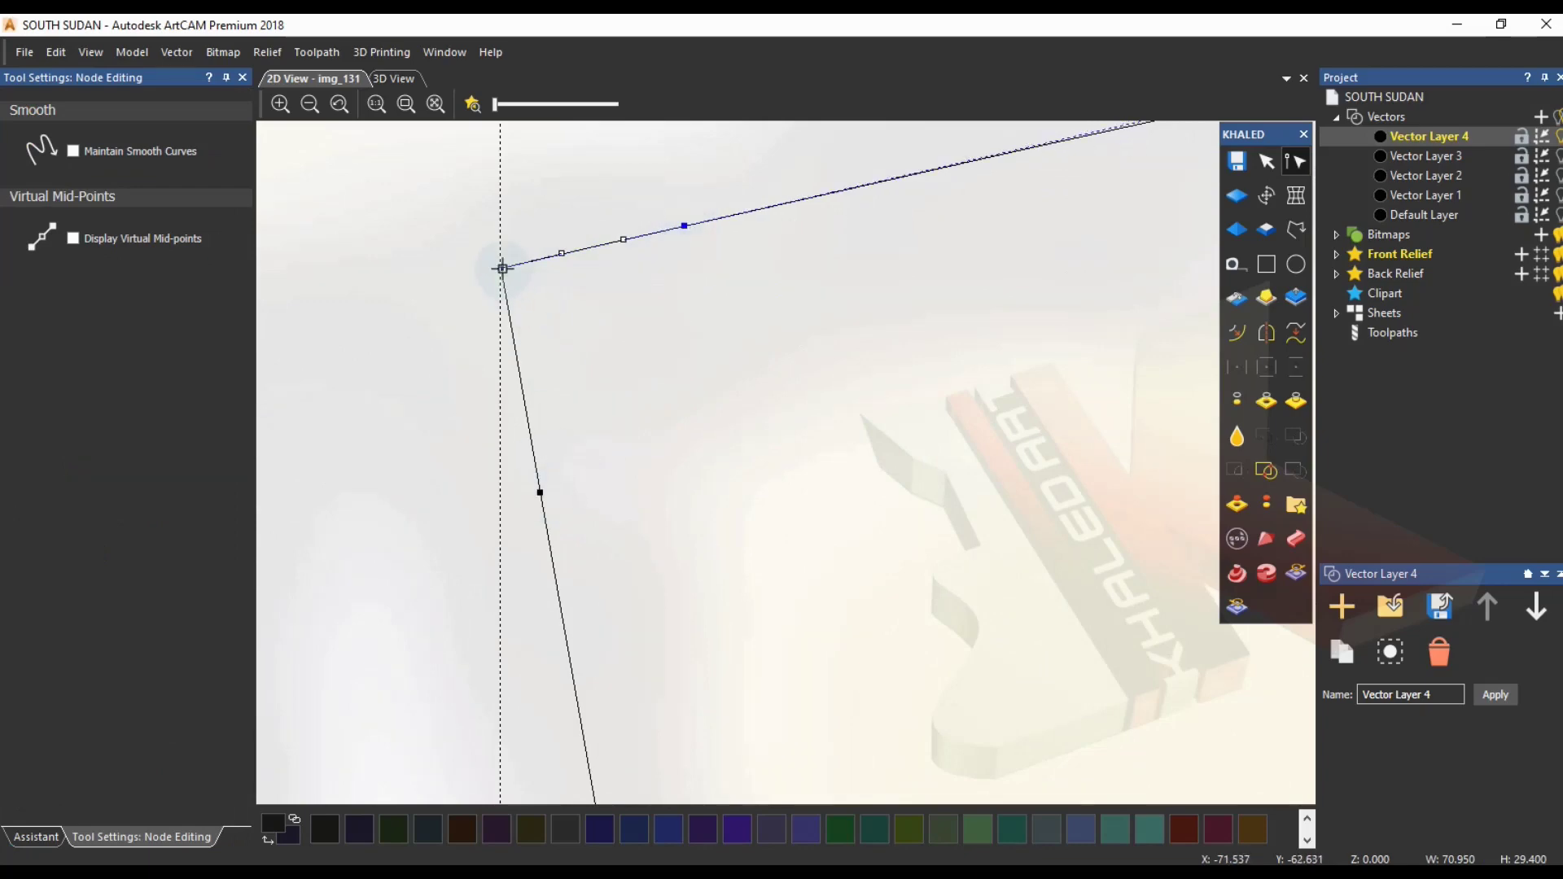
key(Delete)
click(610, 326)
key(a)
drag(477, 289, 568, 335)
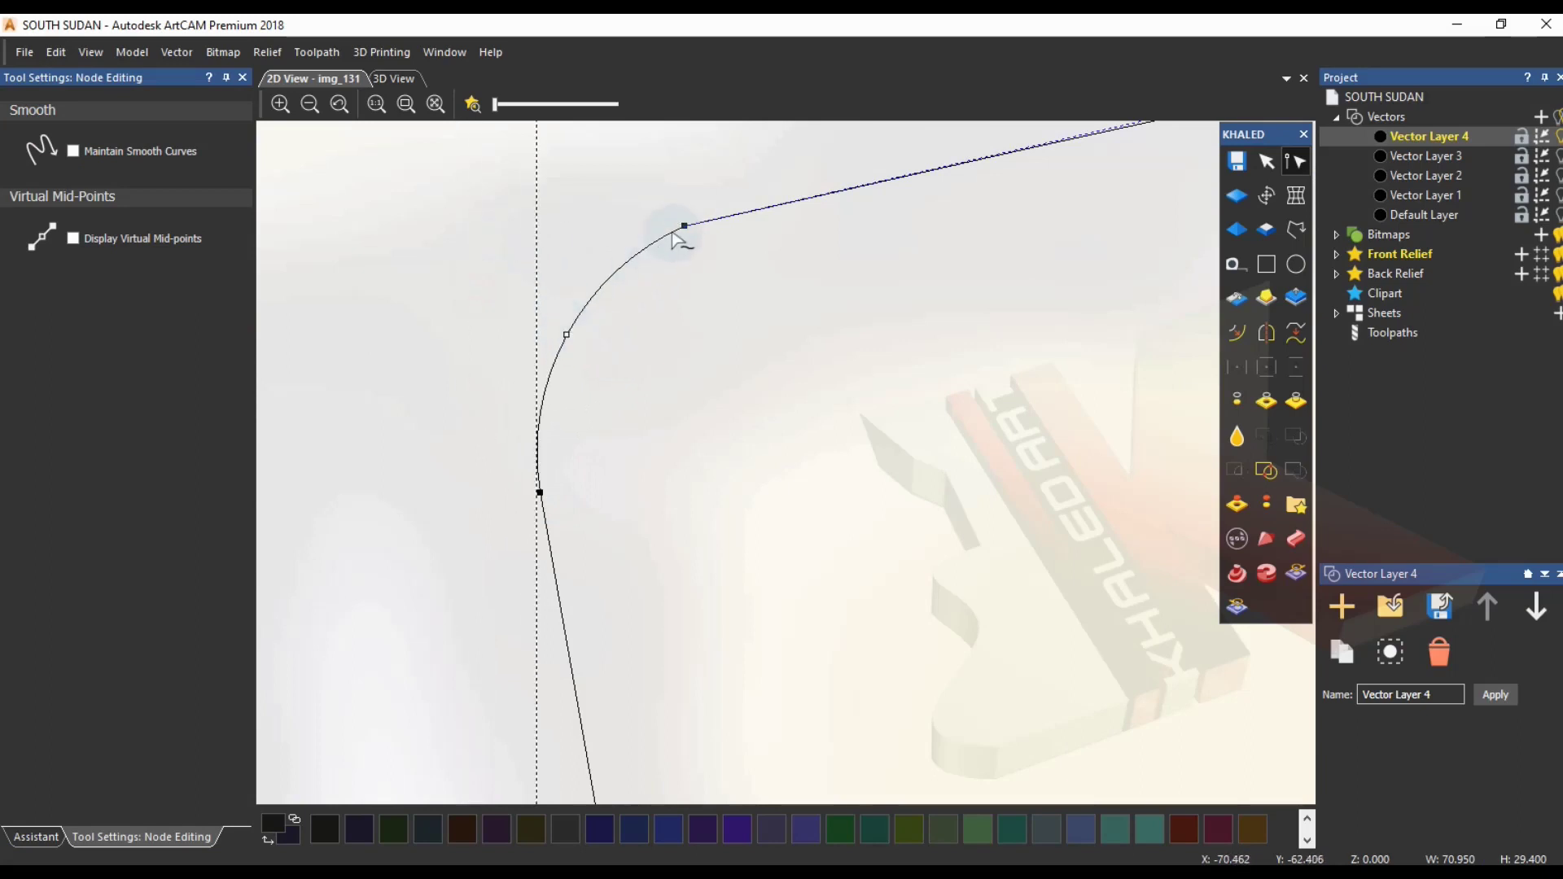
- Smooth both end nodes of the upper-left arc and pull their handles toward the original corner for a tighter rounding
click(541, 491)
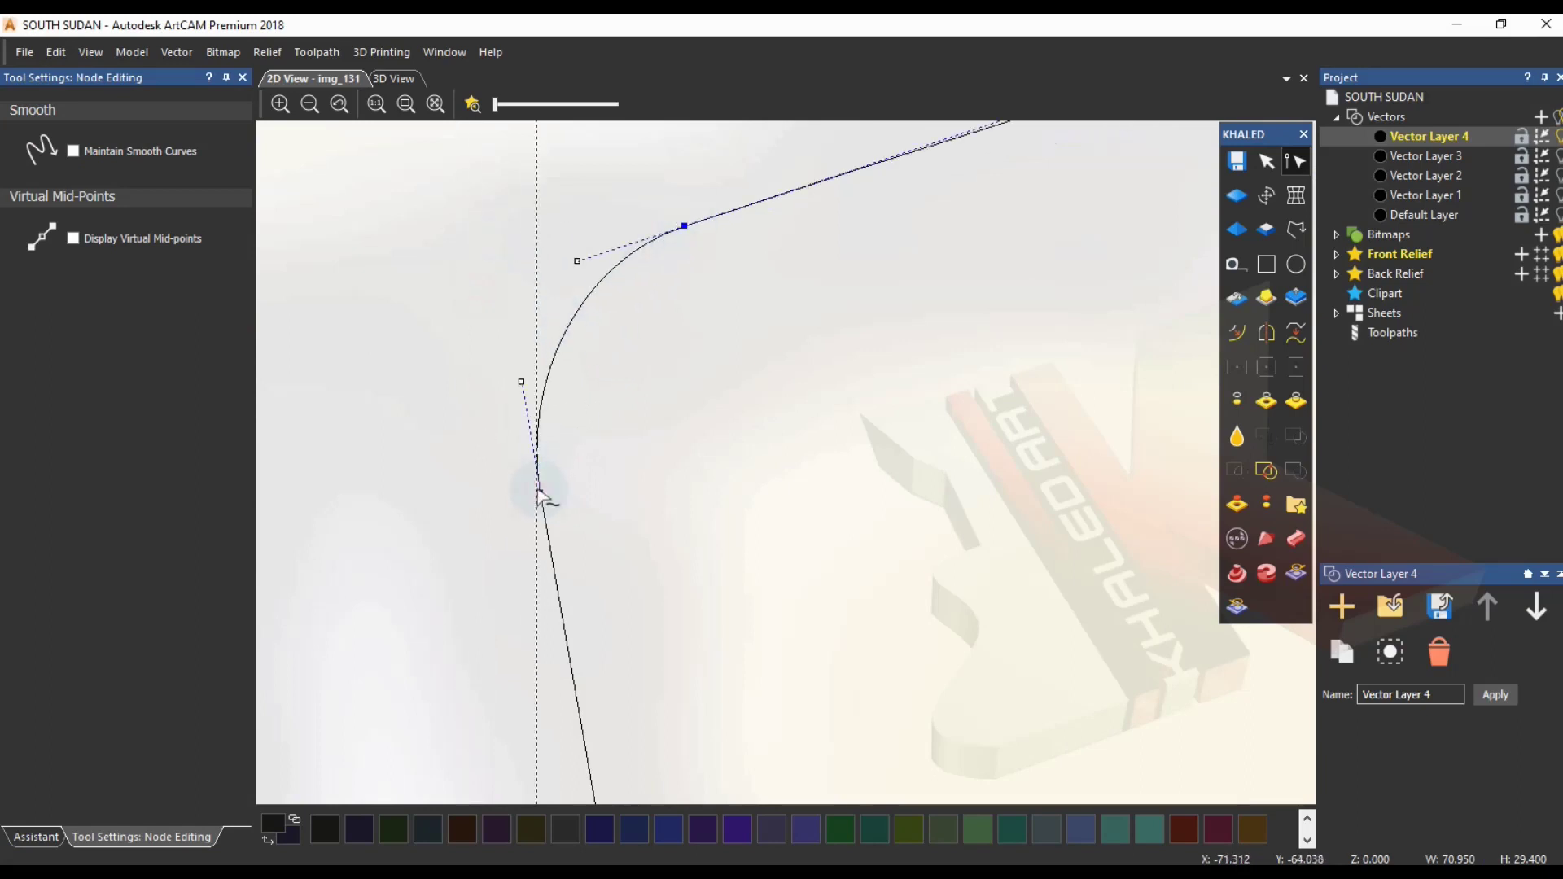
key(s)
drag(521, 381, 506, 314)
drag(577, 261, 506, 286)
click(767, 400)
scroll(769, 402, down, 4)
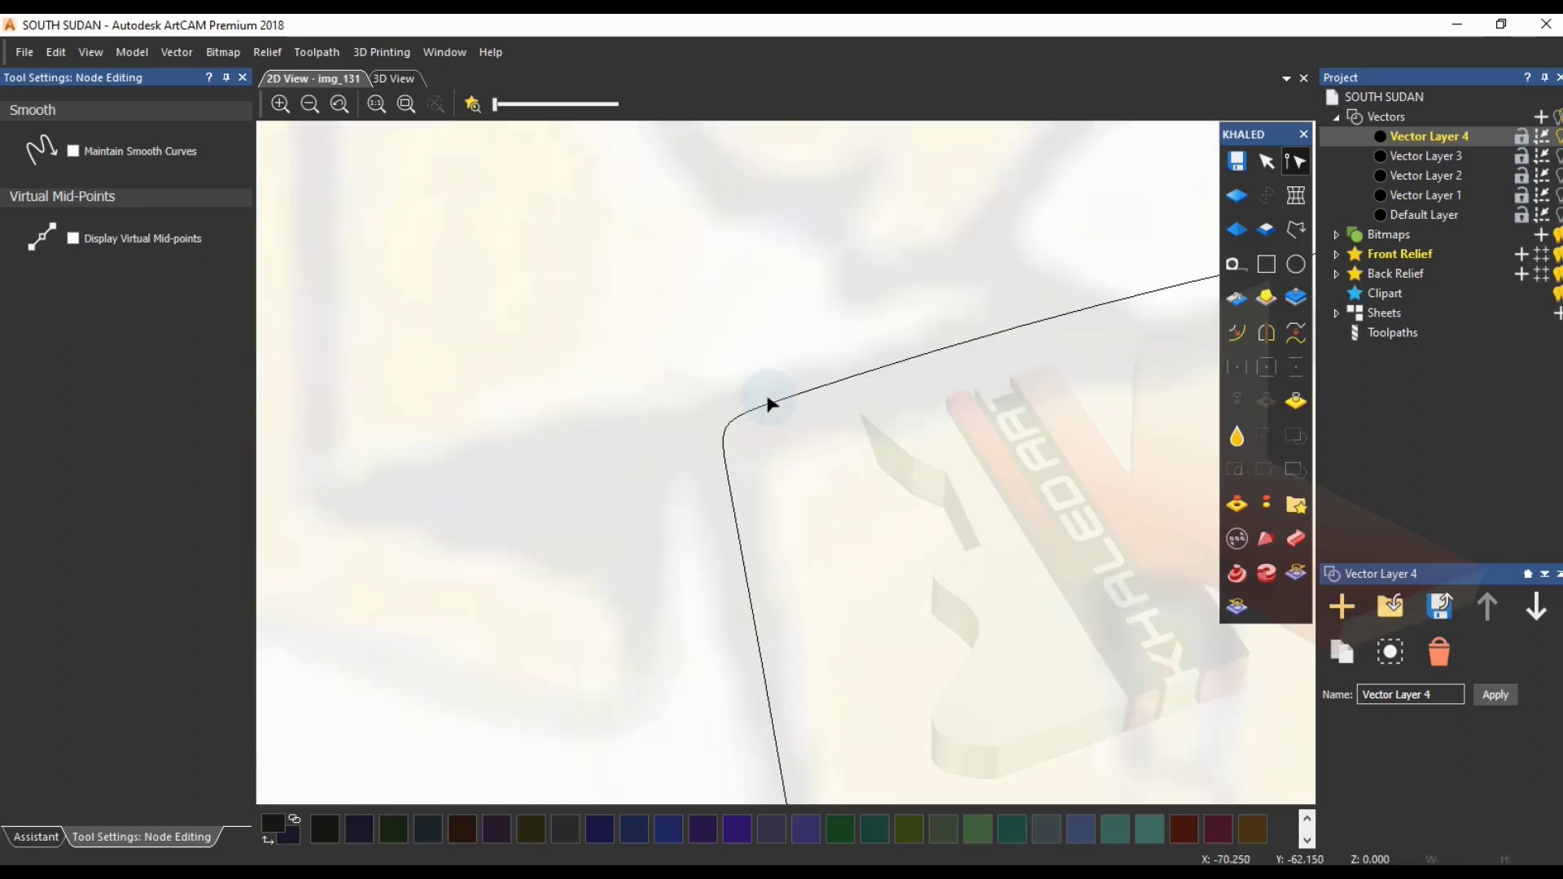
- Move the two end nodes of the rounded upper-left corner slightly away from the corner along their edges
middle_drag(811, 473, 432, 488)
click(606, 363)
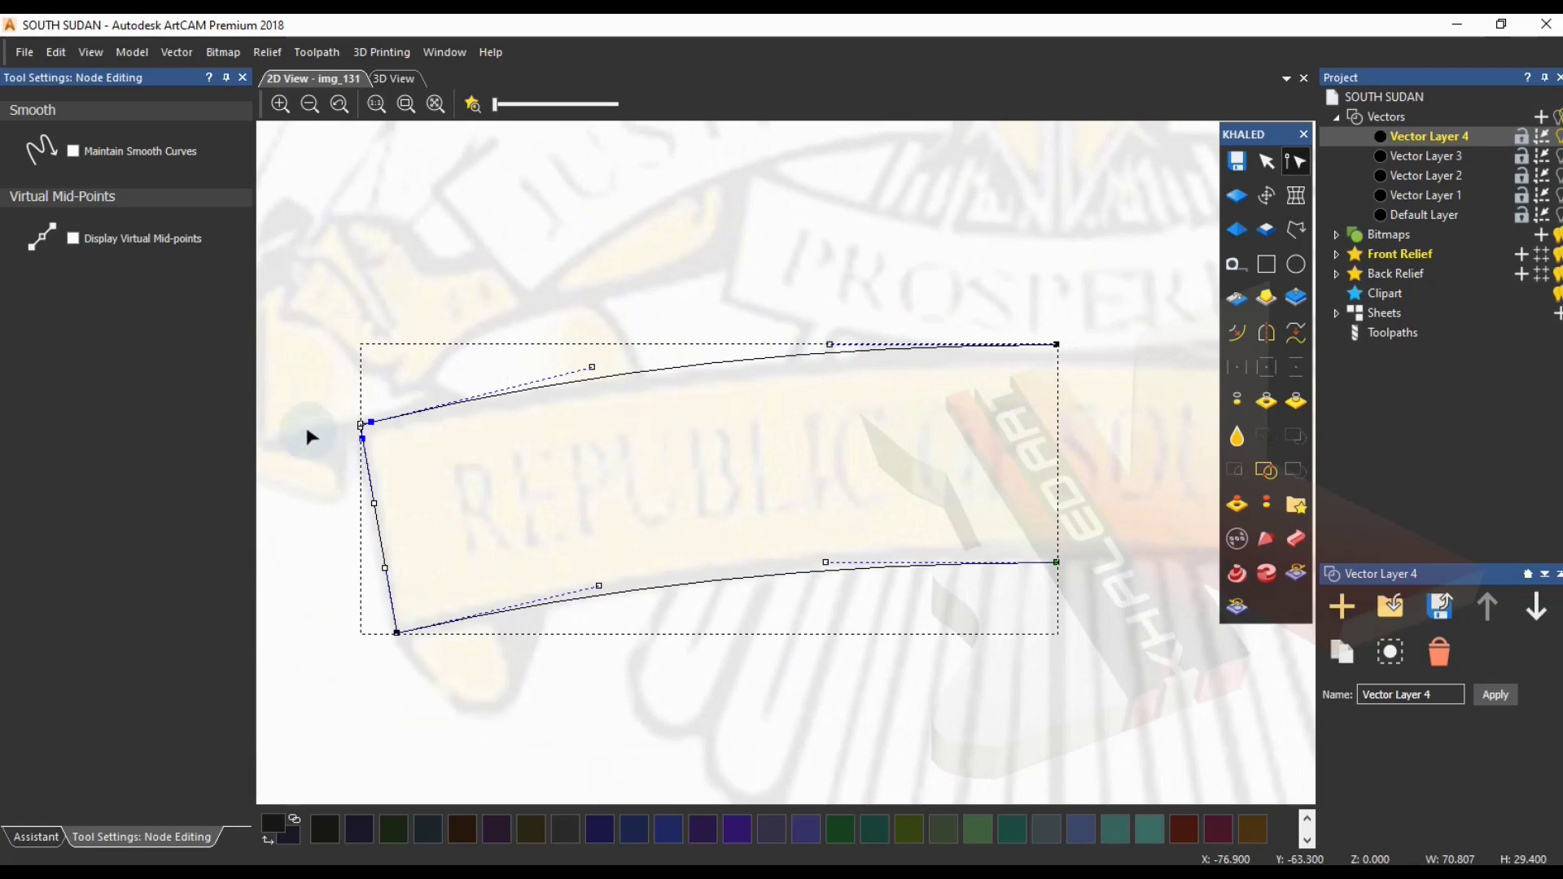
scroll(314, 429, up, 3)
drag(531, 406, 550, 401)
drag(494, 473, 497, 486)
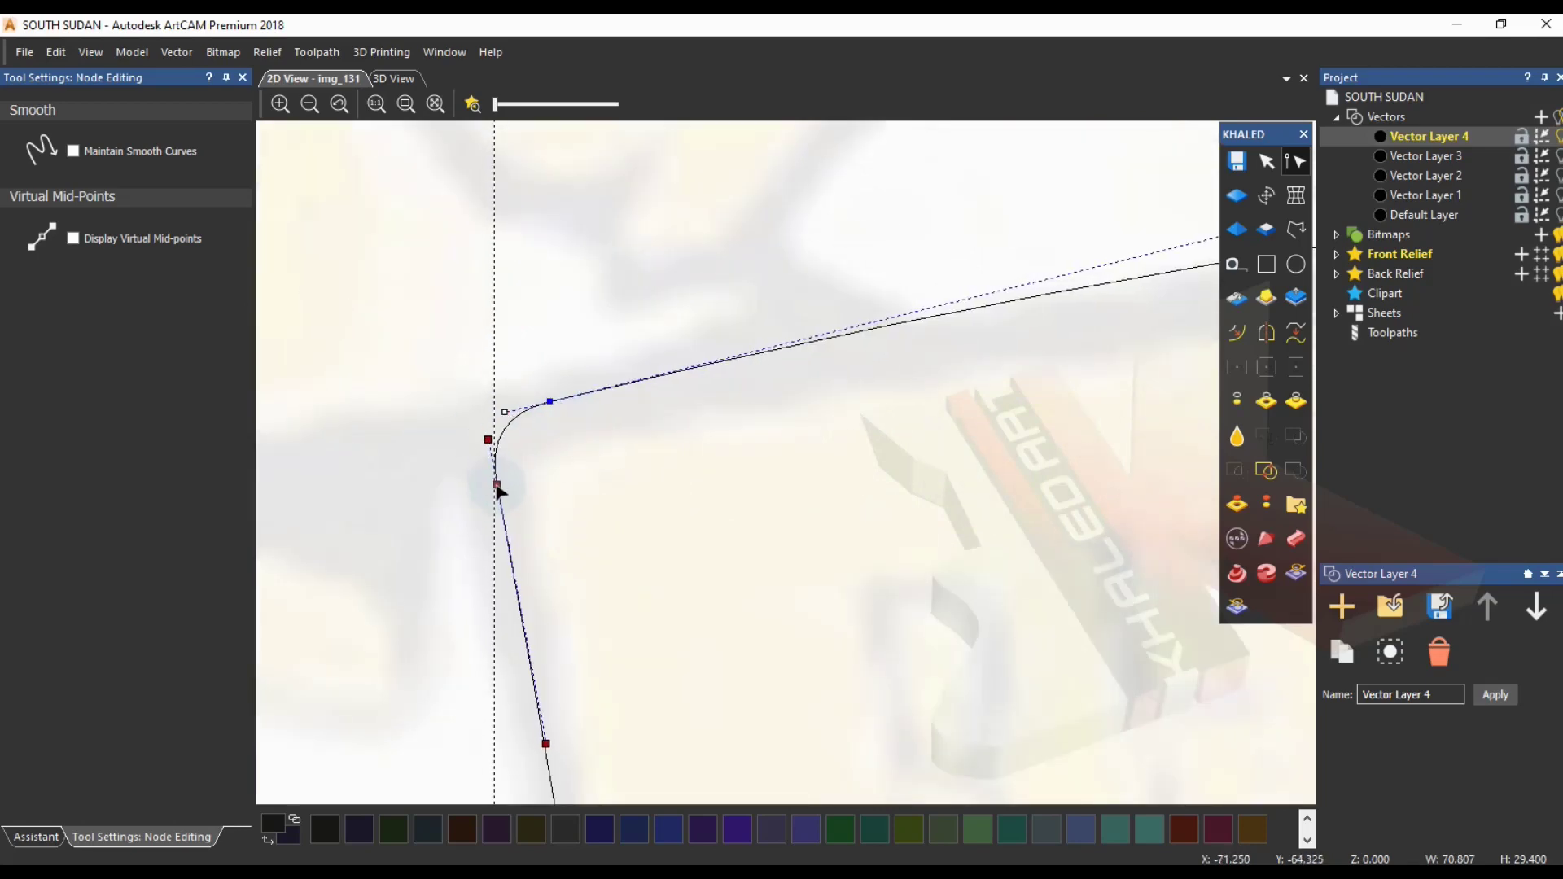
- Insert a node on each side of the banner's lower-left corner, on the lower edge and the end line
scroll(578, 481, down, 5)
middle_drag(847, 683, 548, 600)
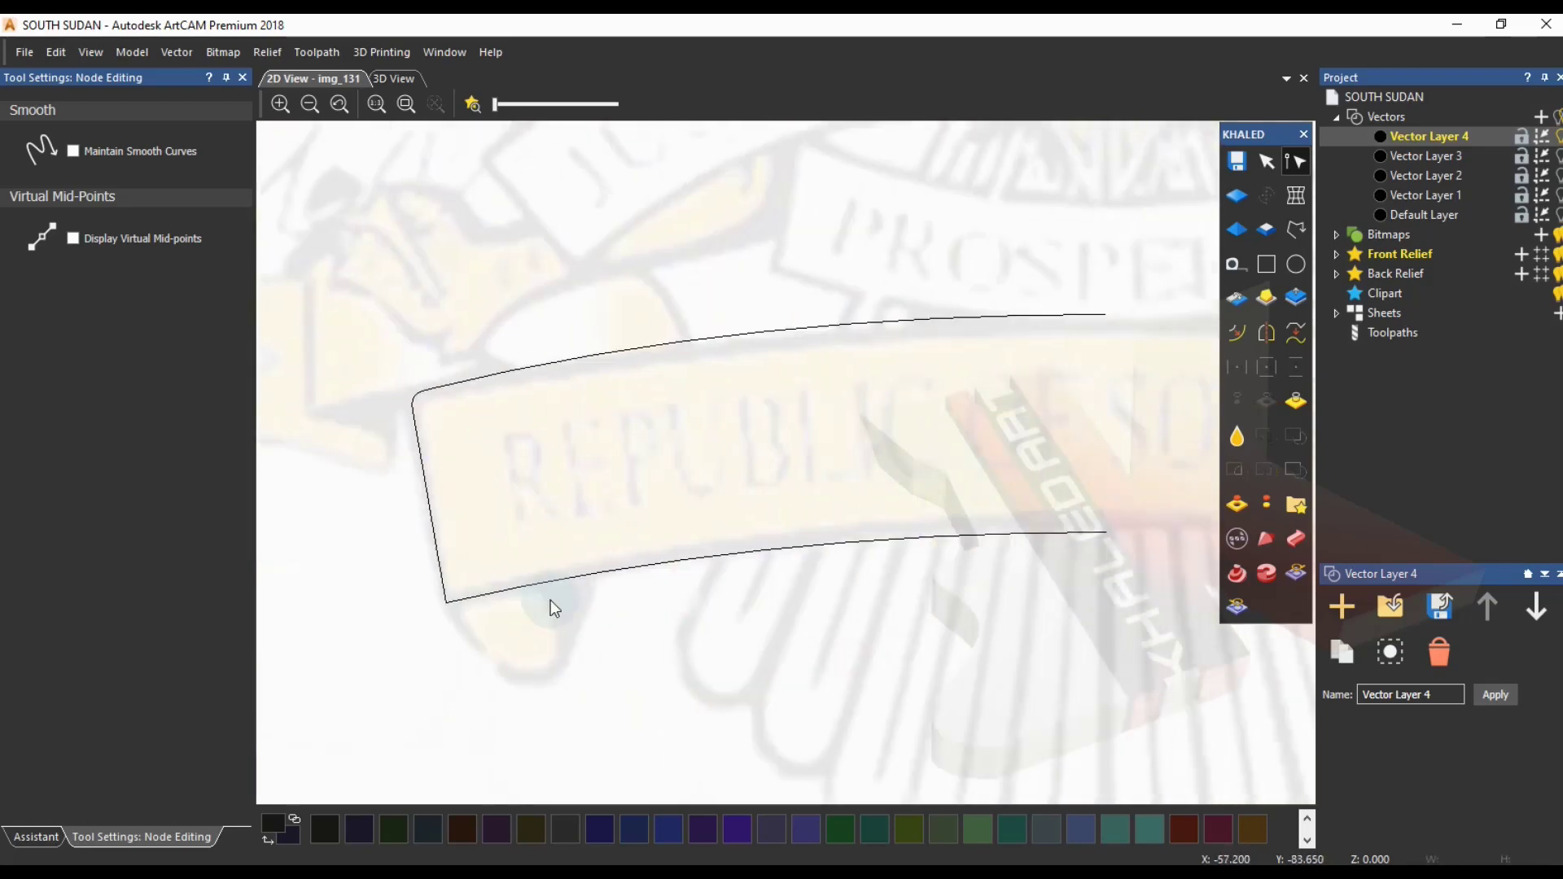
click(538, 597)
scroll(480, 610, up, 2)
middle_drag(427, 553, 623, 558)
scroll(622, 559, up, 1)
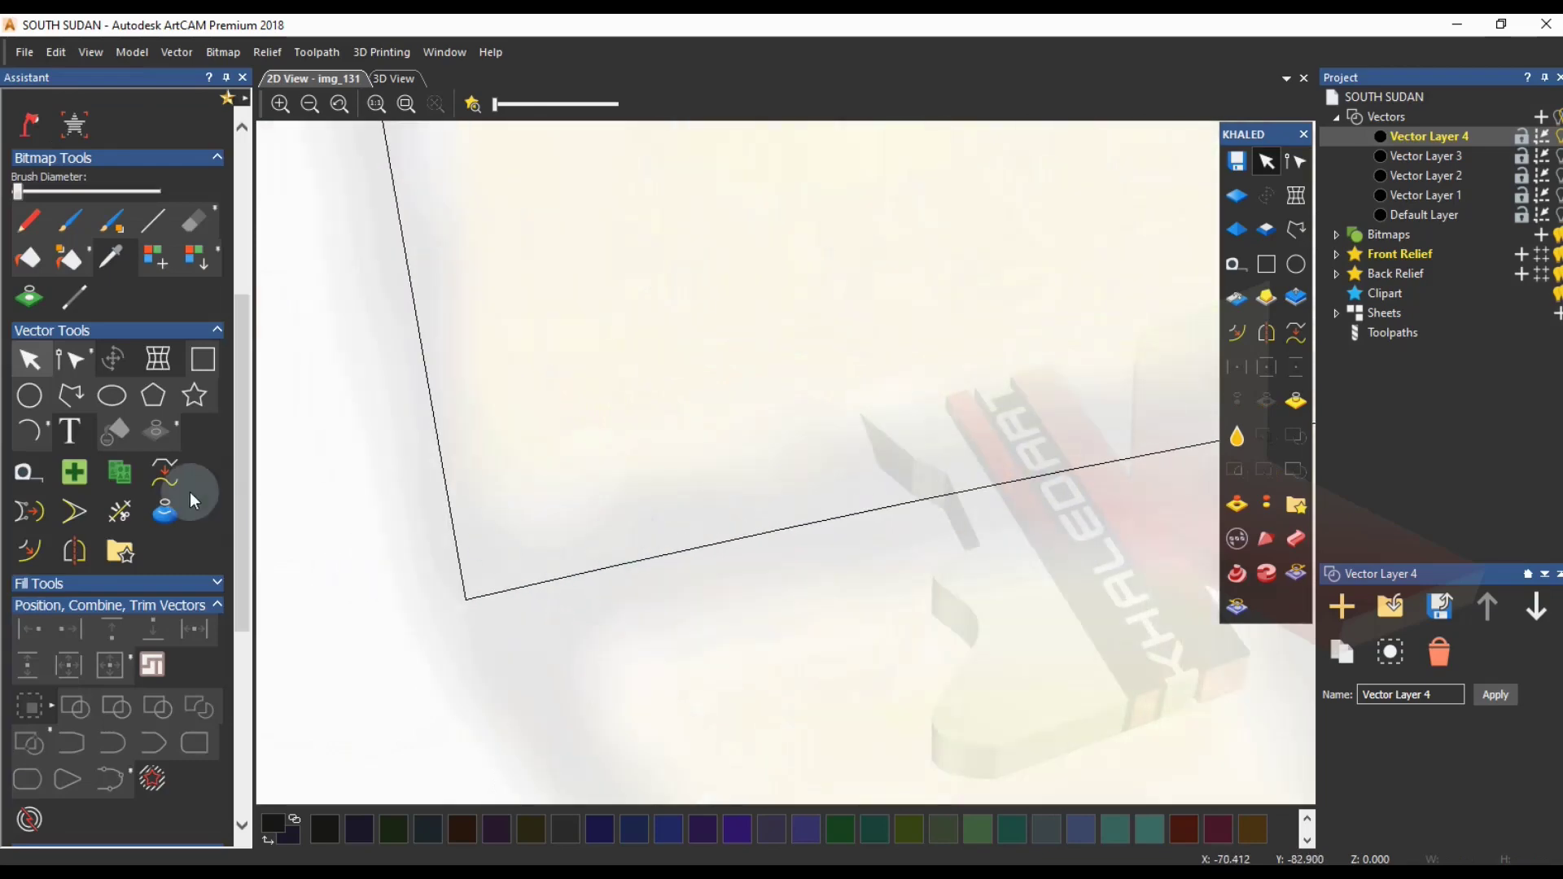
click(78, 362)
click(590, 576)
key(i)
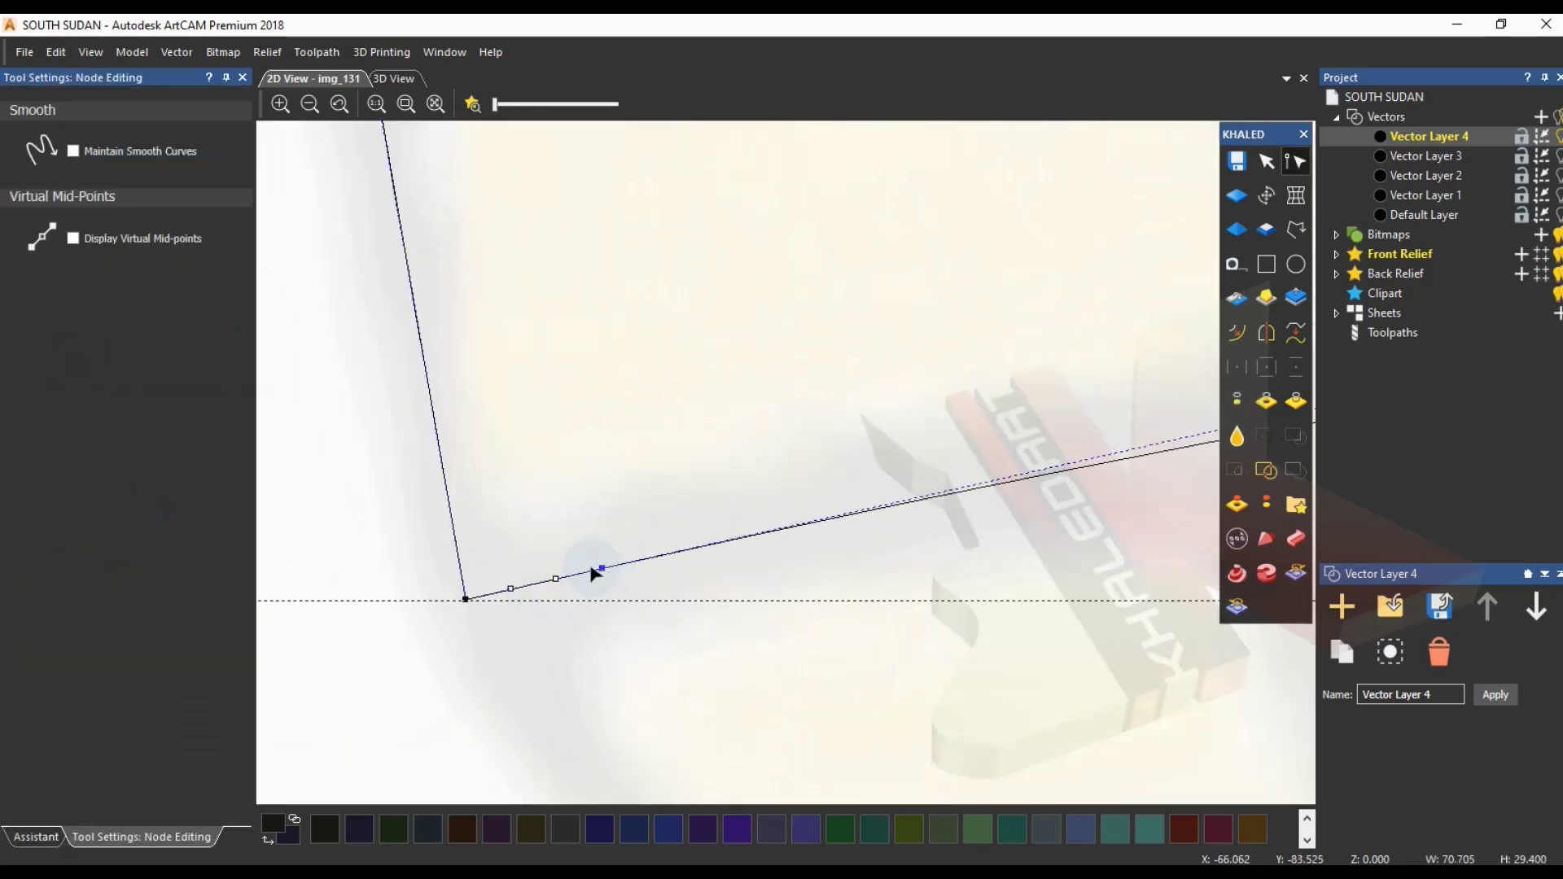
key(i)
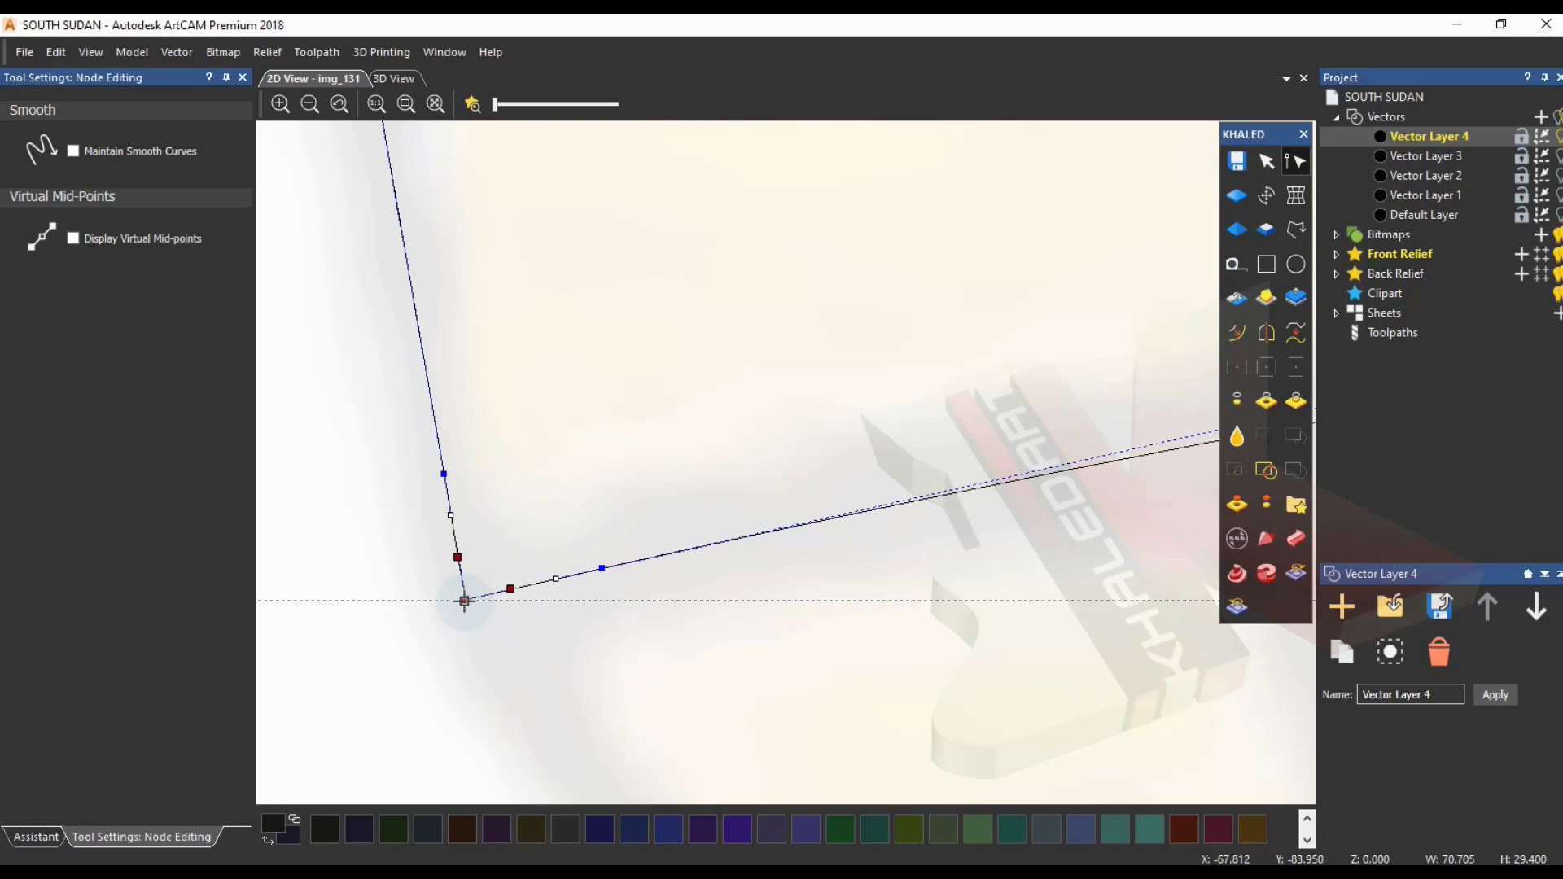
- Remove the lower-left corner node and pull the new span's handles toward the original corner to round it
drag(465, 600, 493, 566)
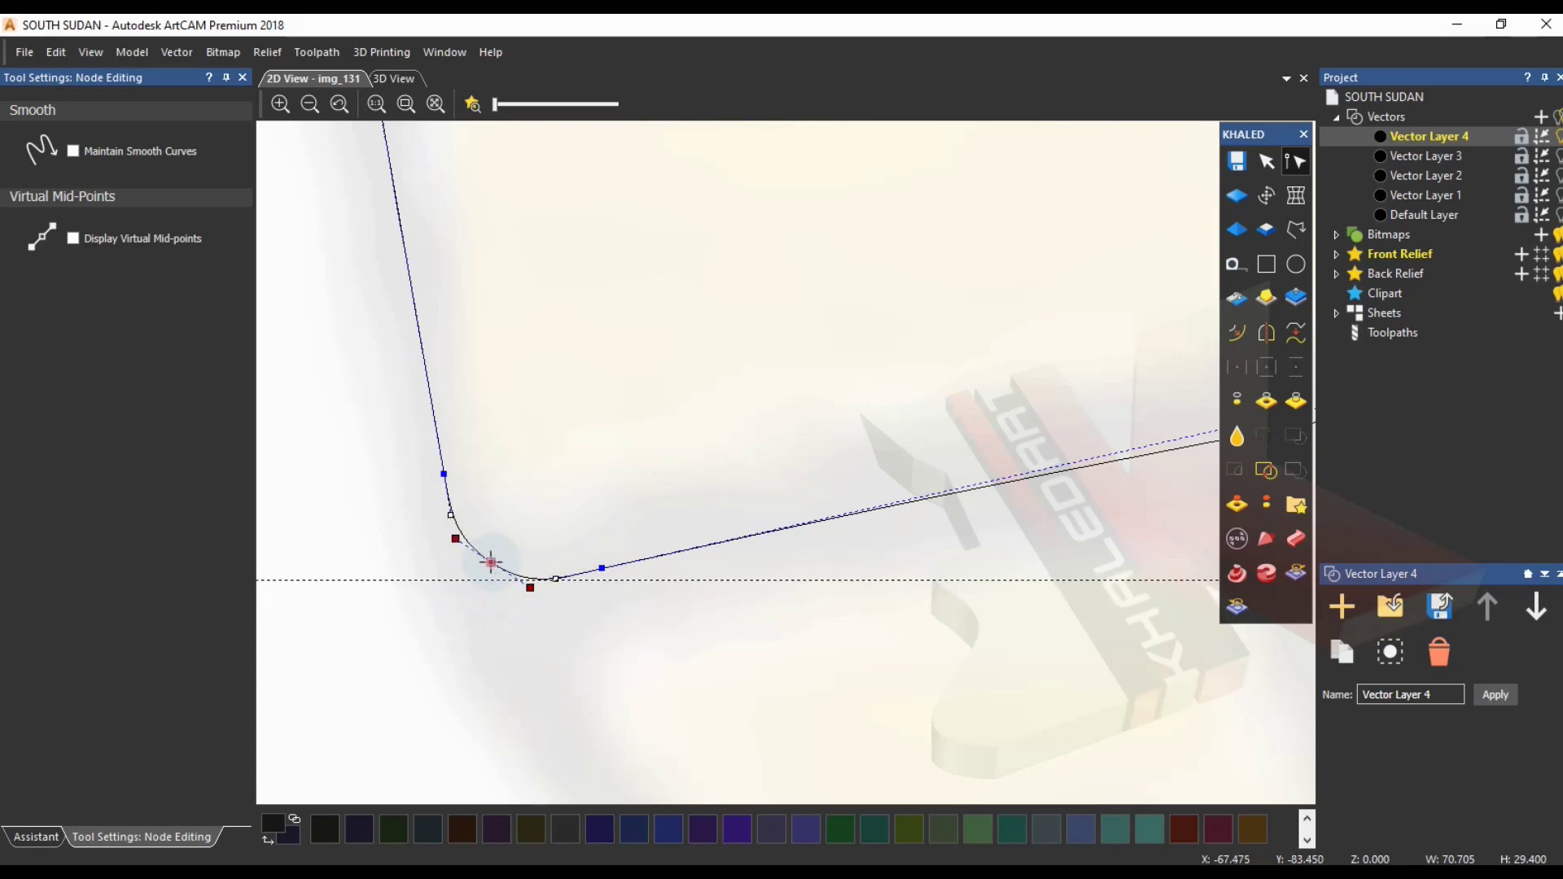
drag(554, 585, 484, 598)
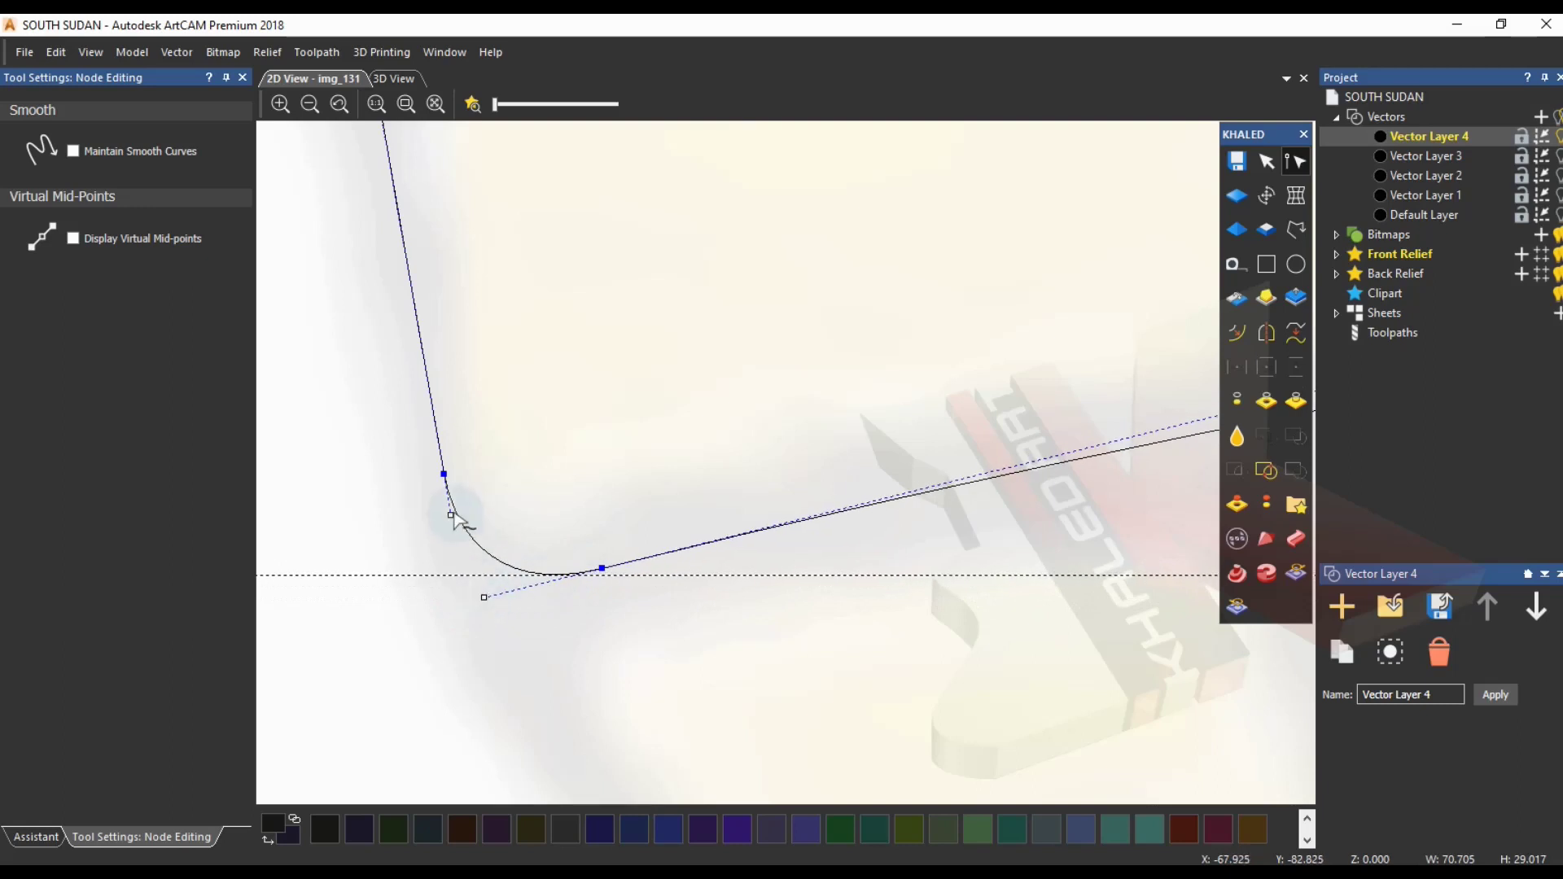
drag(451, 513, 499, 600)
click(694, 567)
- Shift the nodes and handles of the banner's rounded lower-left corner slightly to fit the traced outline
scroll(695, 566, down, 4)
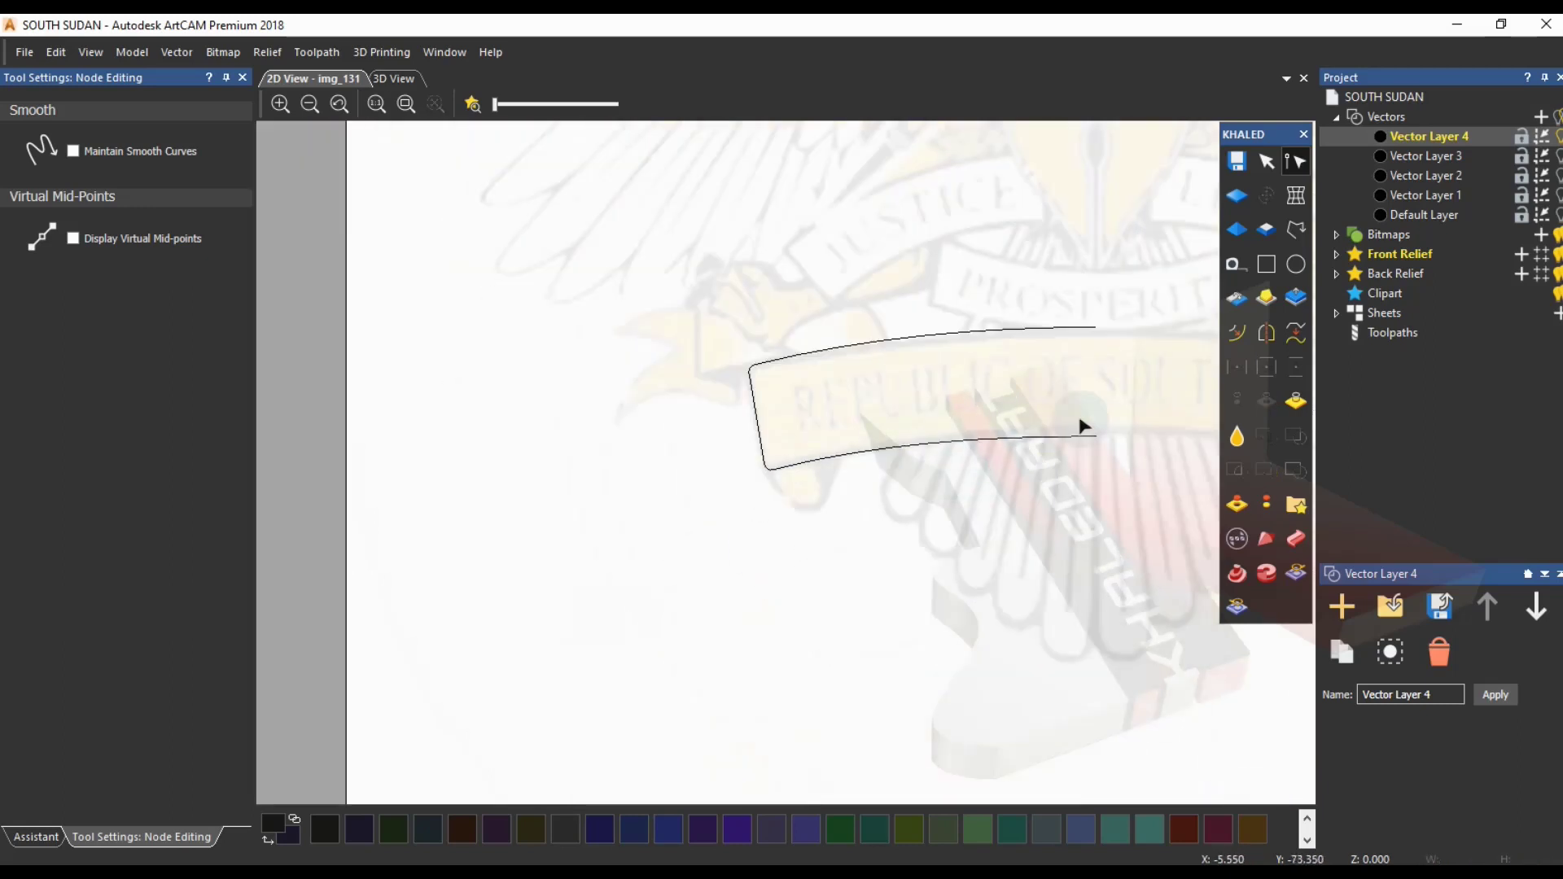
scroll(1131, 395, up, 2)
scroll(906, 570, down, 3)
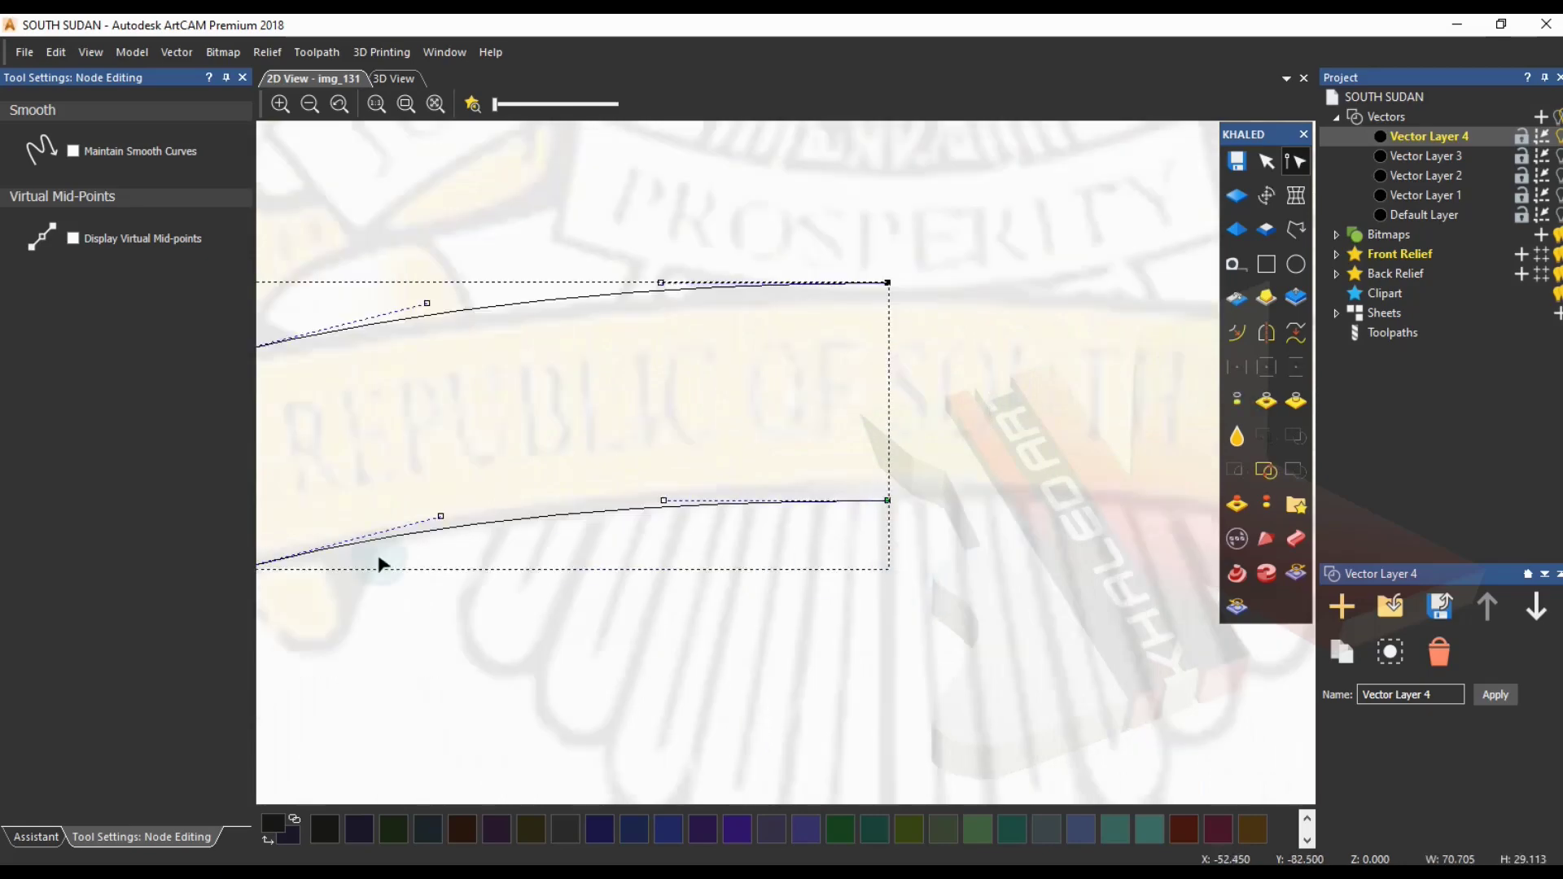
scroll(424, 566, down, 2)
scroll(552, 515, up, 2)
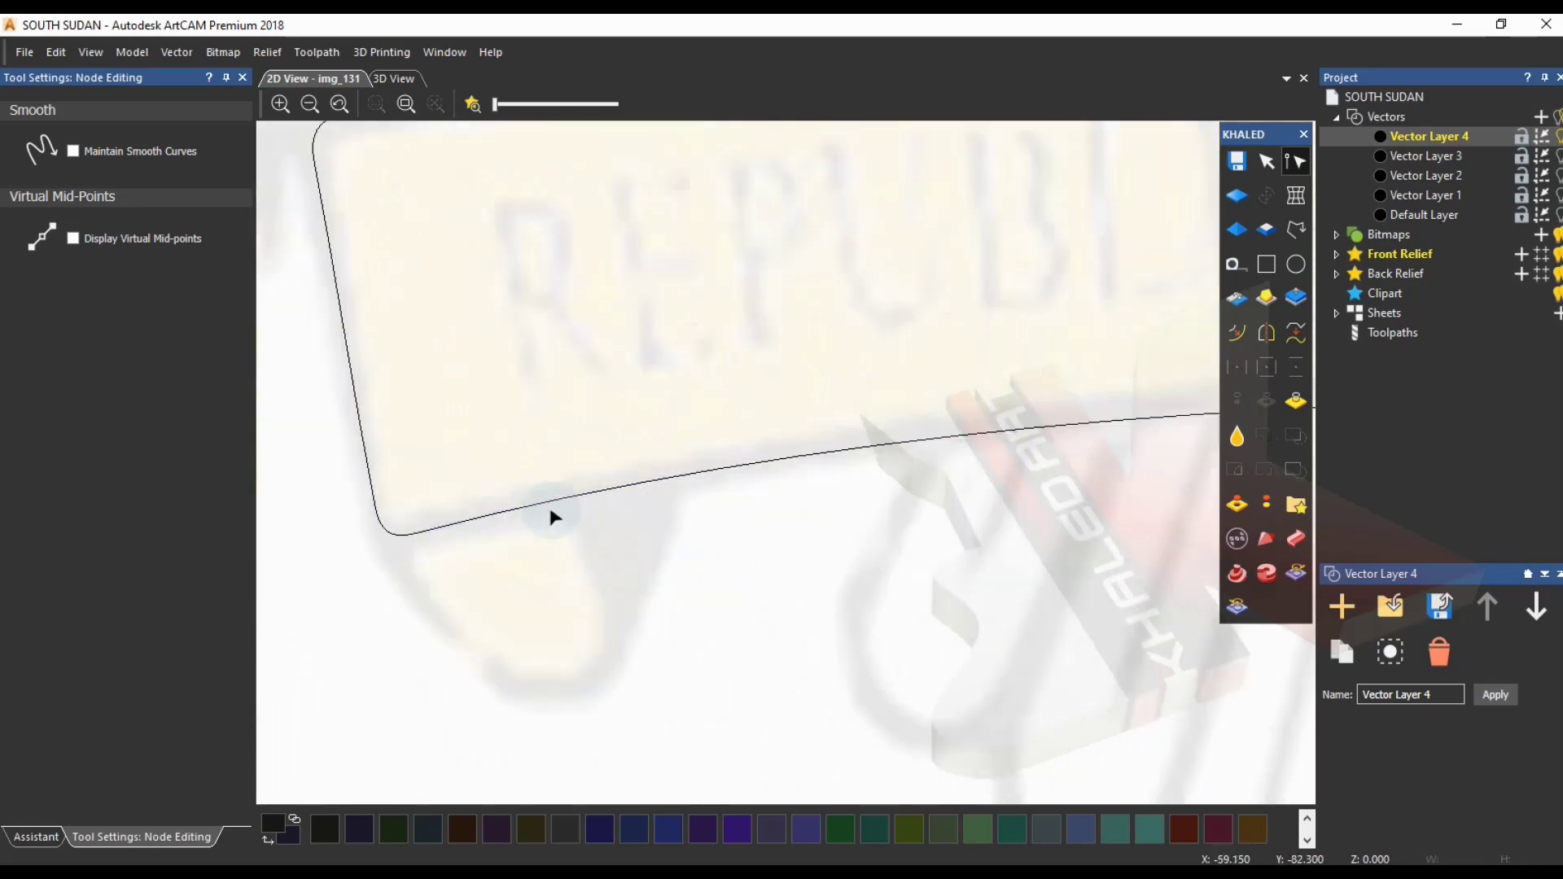
scroll(302, 456, up, 2)
drag(366, 321, 533, 607)
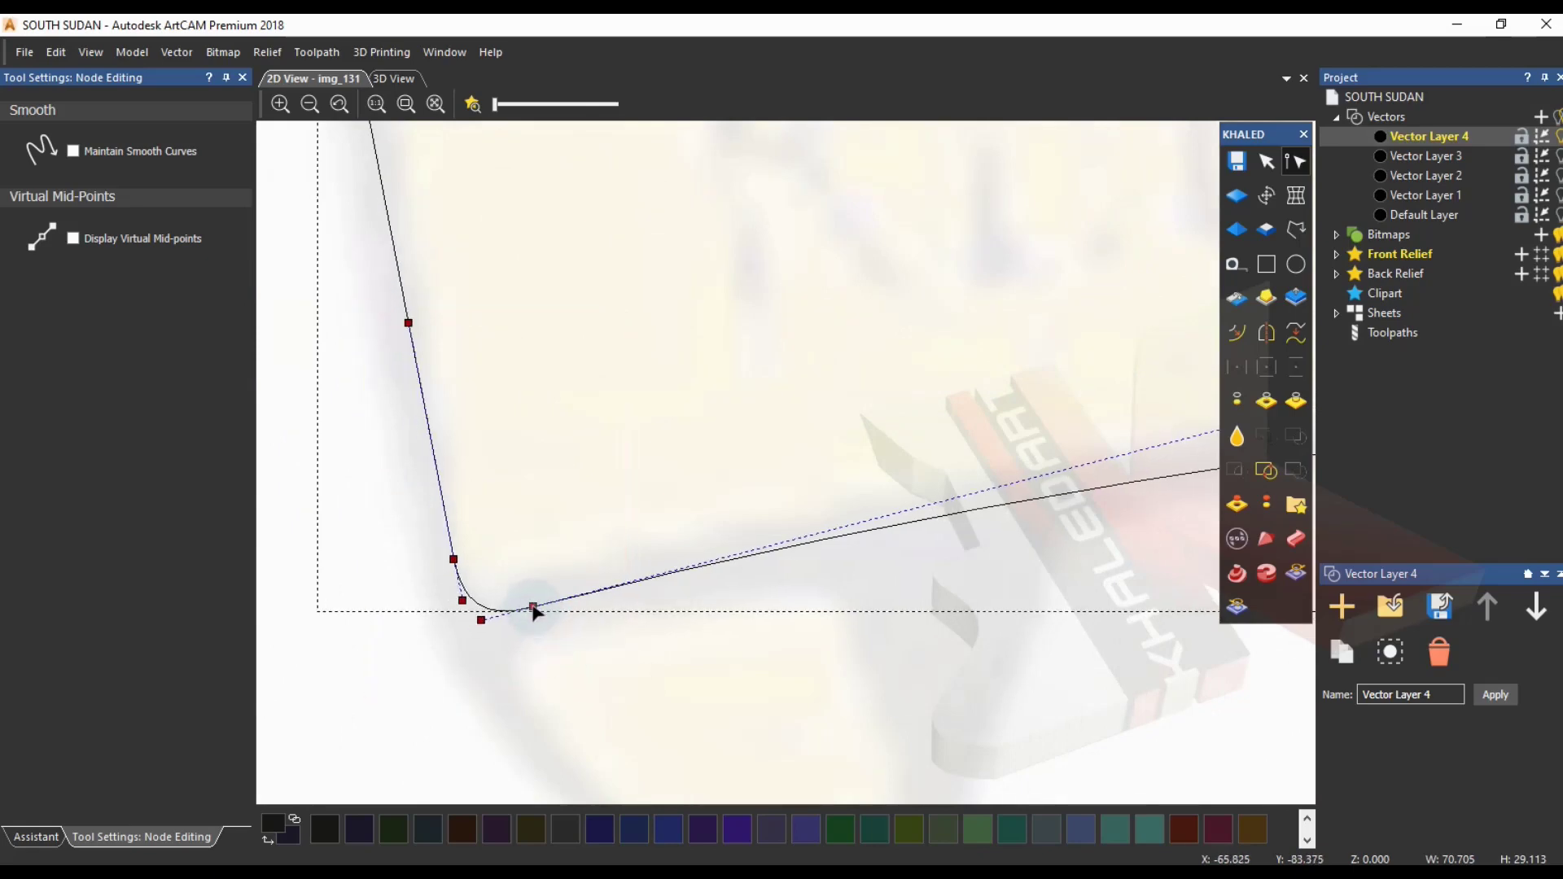
click(534, 661)
- Nudge the lower arc's end node at the banner's middle, with its handle, up onto the traced lower edge
scroll(558, 652, down, 5)
middle_drag(972, 497, 667, 578)
scroll(793, 516, up, 3)
click(783, 506)
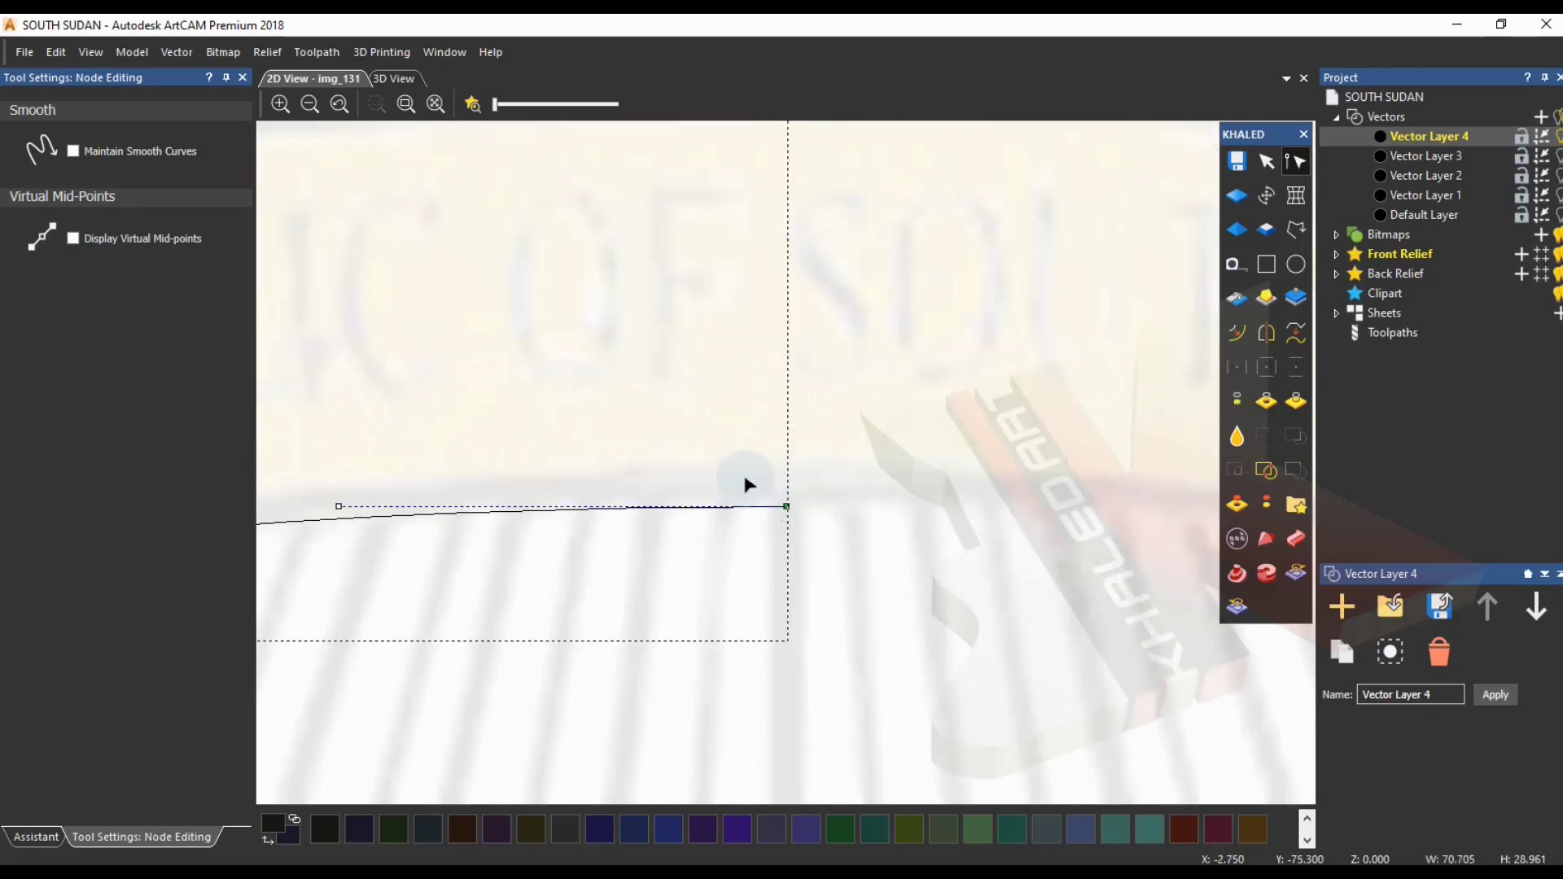
drag(319, 461, 1010, 563)
key(Up)
key(Up)
key(Up)
key(Up)
key(Up)
key(Up)
key(Up)
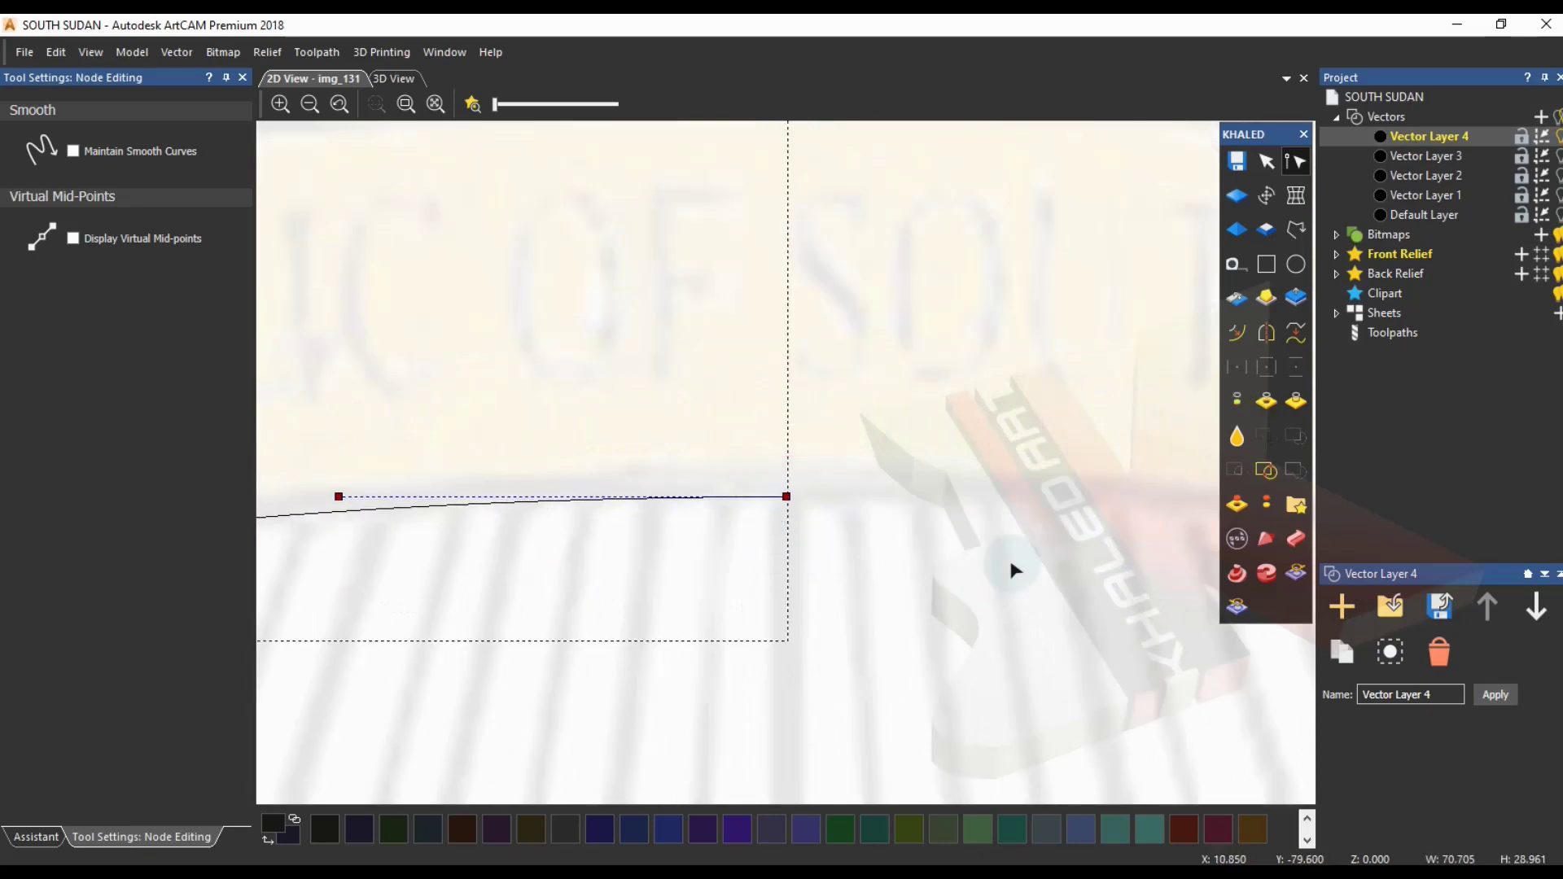
click(935, 632)
- Nudge the upper arc's end node at the banner's middle, with its handle, down onto the traced upper edge
scroll(796, 637, down, 3)
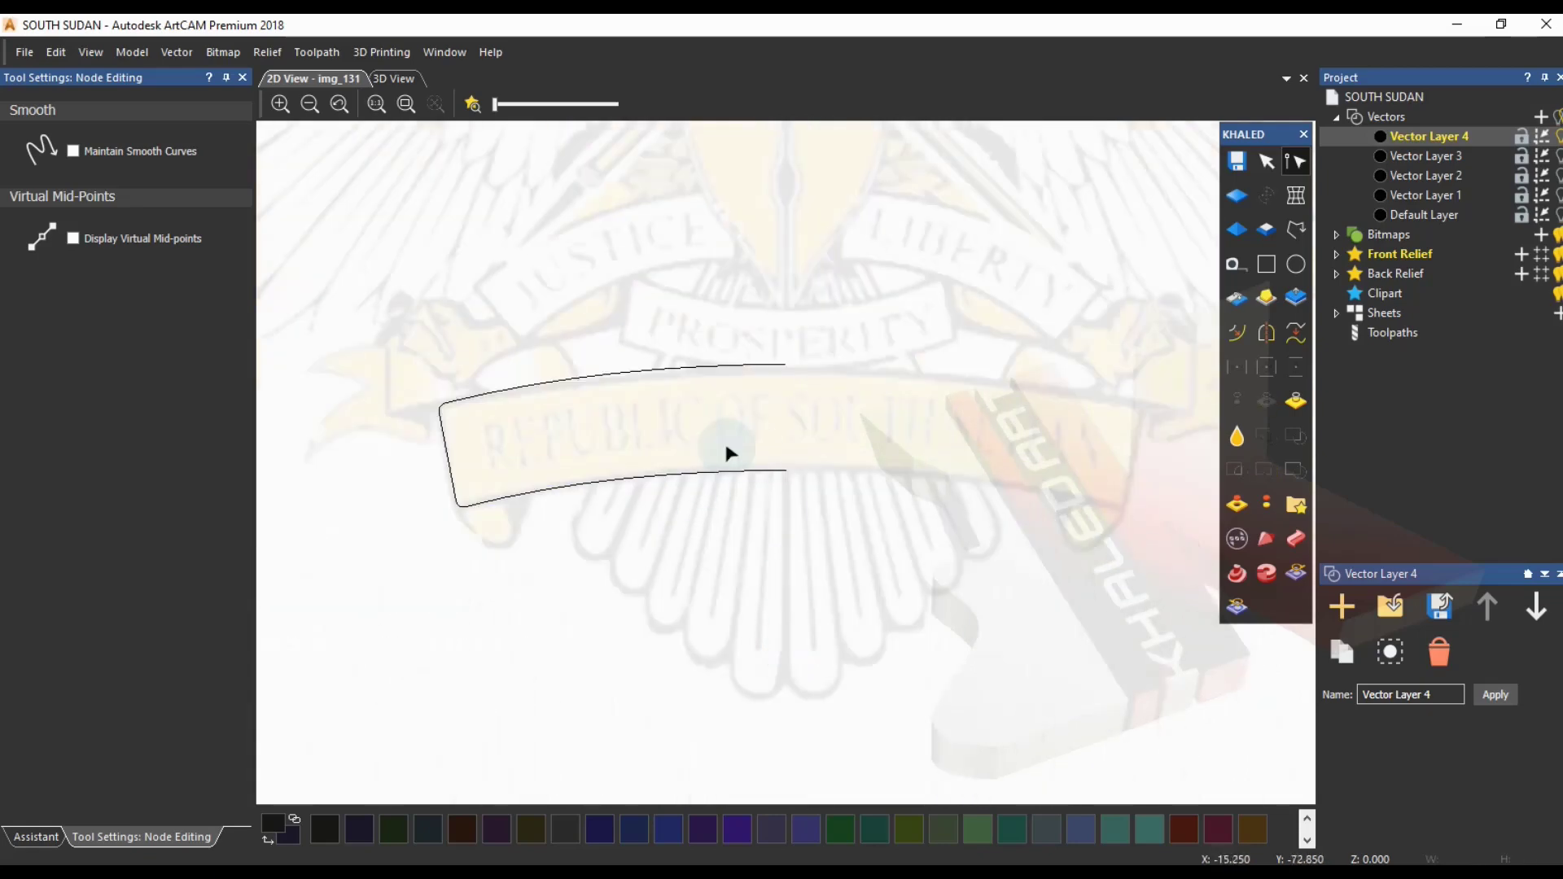
key(n)
scroll(754, 445, up, 3)
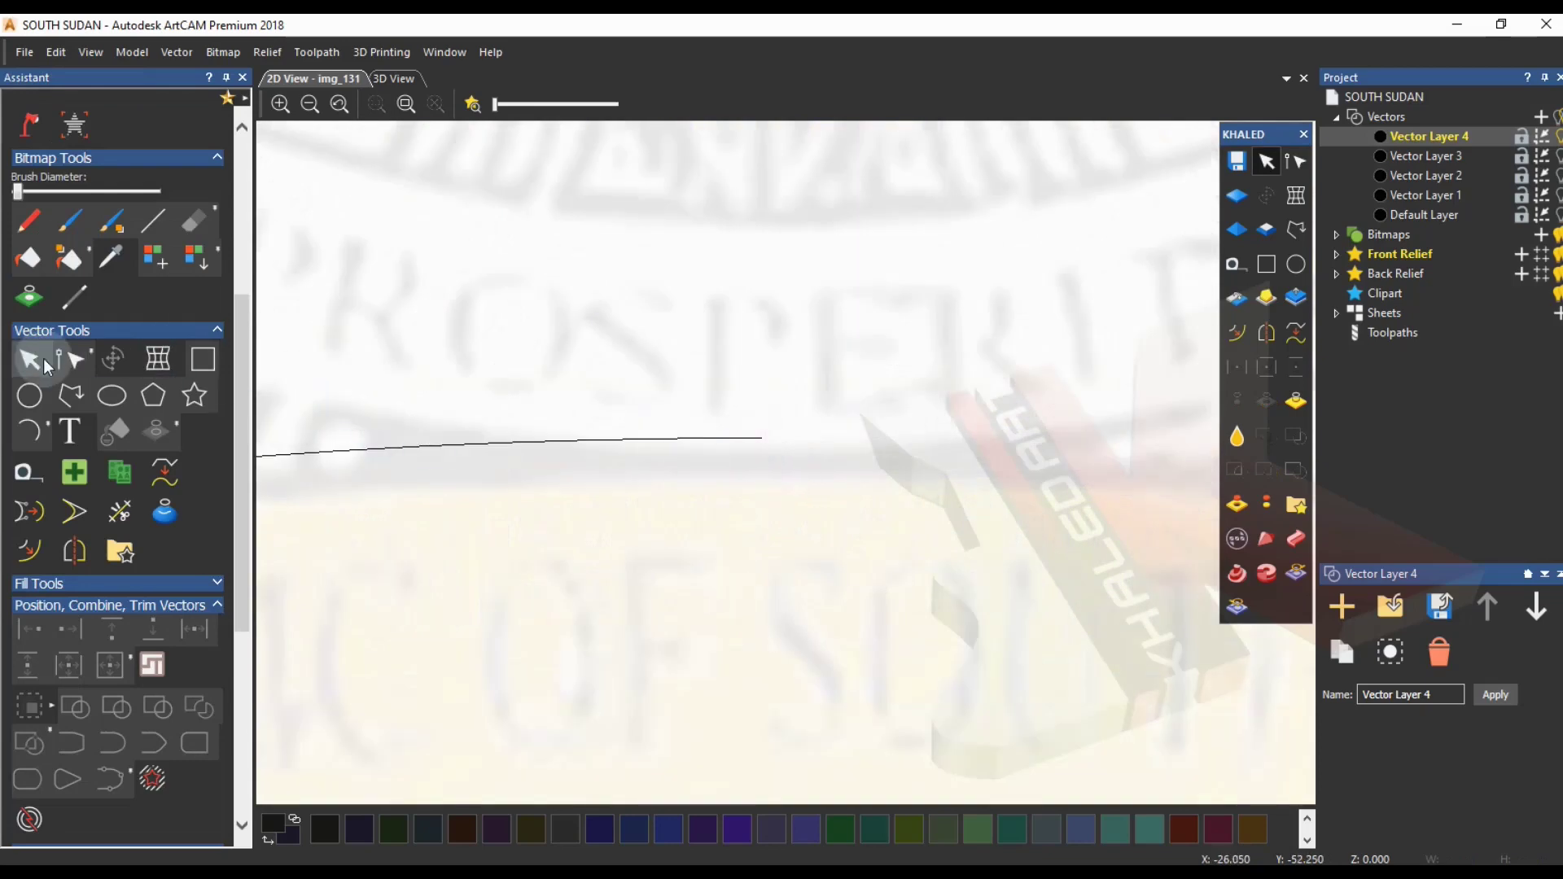
key(n)
click(777, 415)
drag(847, 376, 291, 498)
key(Down)
key(Down)
key(Down)
key(Down)
key(Down)
key(Down)
key(Down)
key(Down)
key(Down)
key(Down)
scroll(667, 571, down, 2)
click(657, 610)
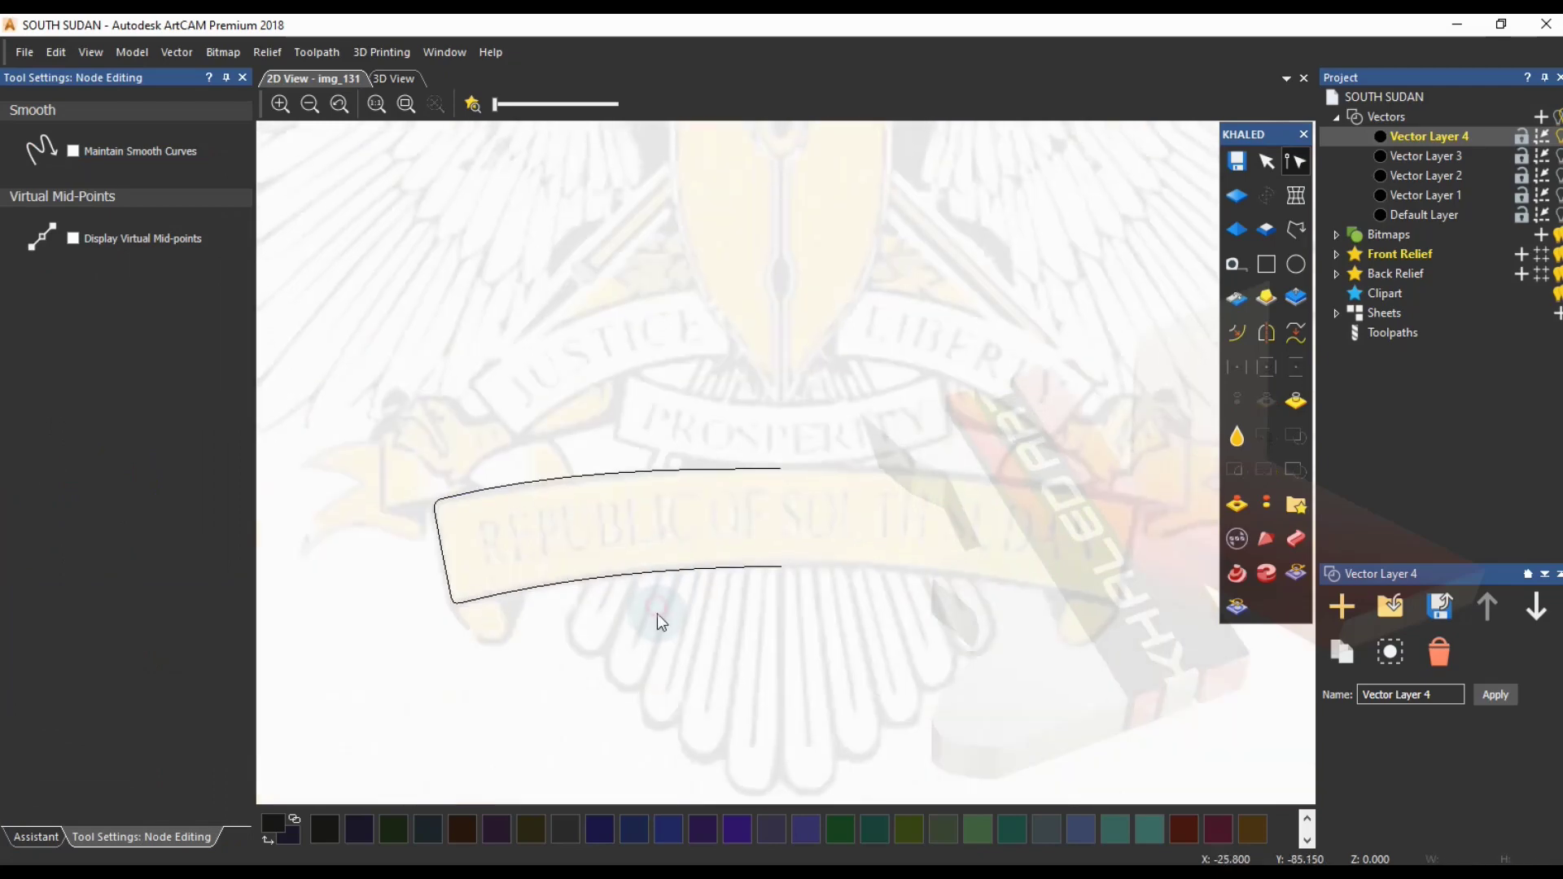
- Move all nodes and handles of the rounded upper-left corner slightly down onto the banner's traced edge
key(n)
scroll(643, 488, up, 2)
middle_drag(426, 556, 604, 553)
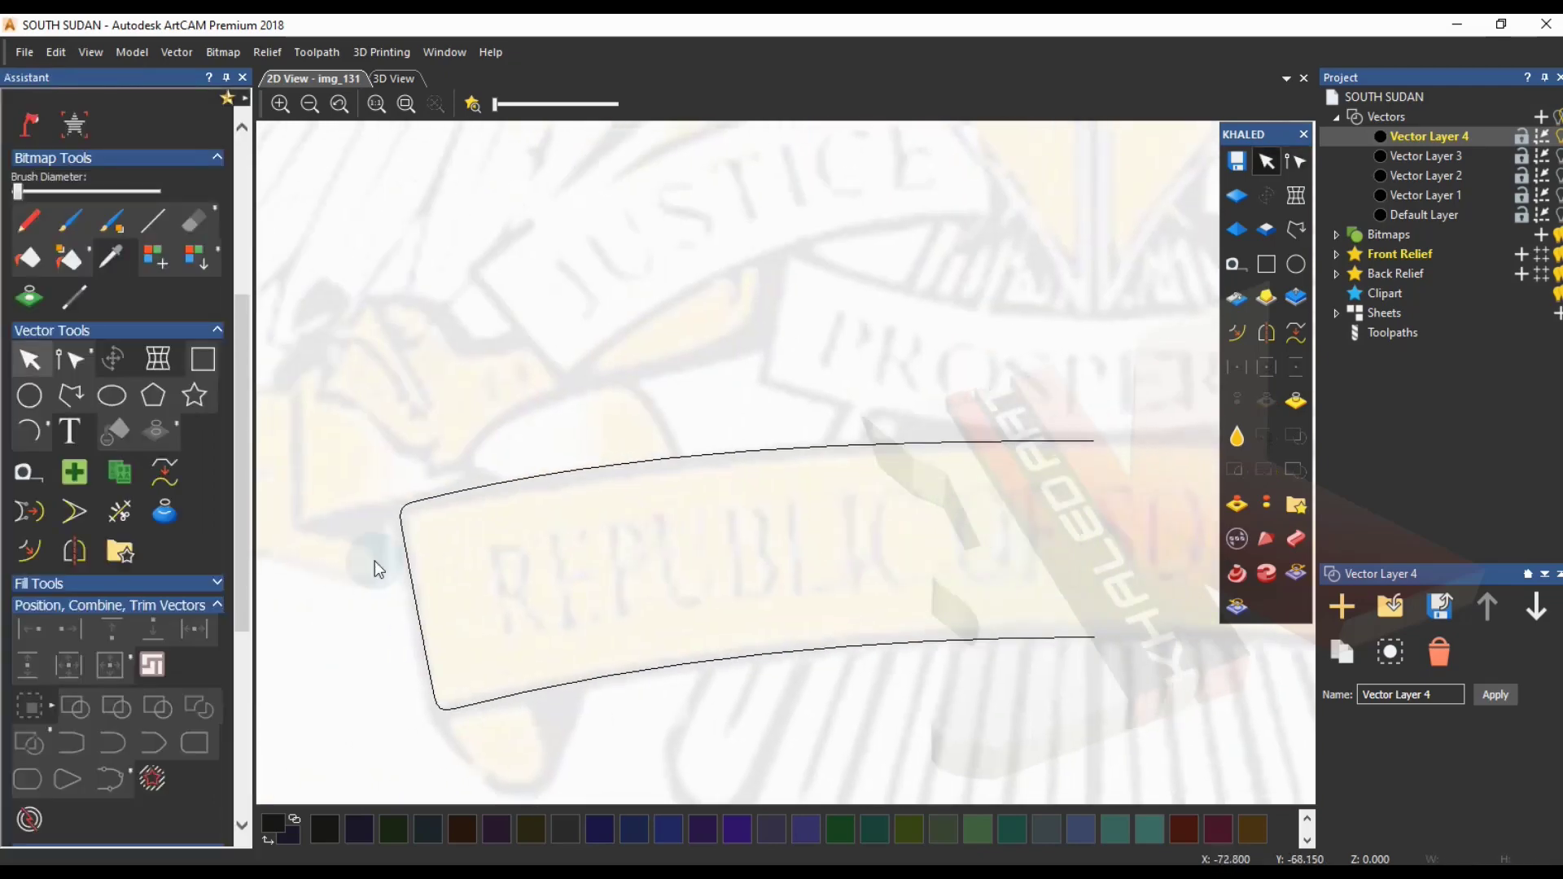
click(73, 374)
click(401, 508)
drag(318, 398, 742, 586)
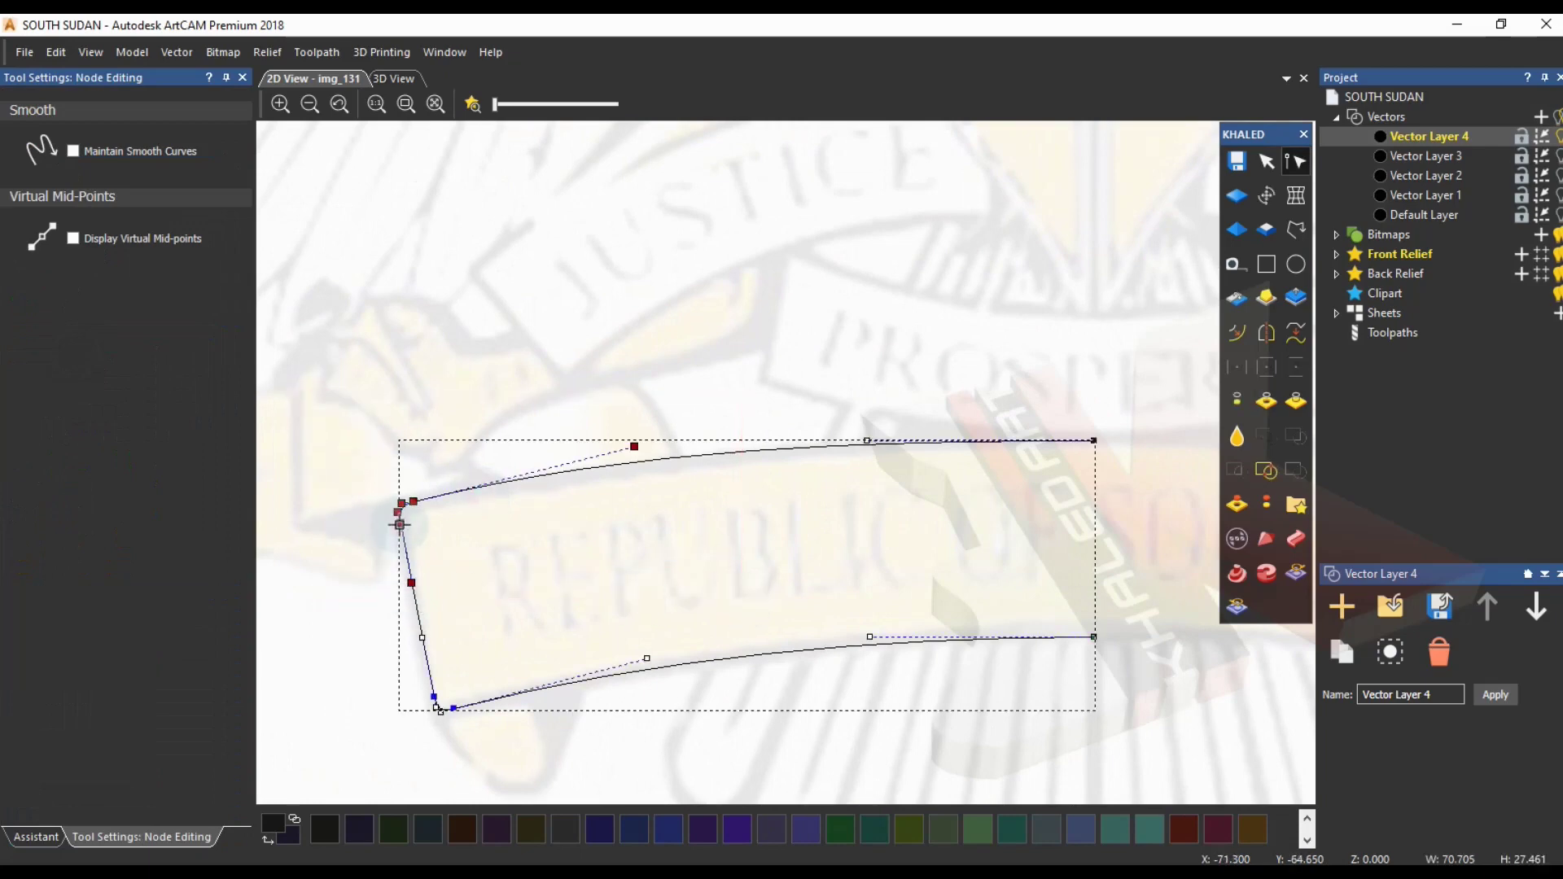
drag(399, 524, 401, 536)
- Move all nodes and handles of the rounded lower-left corner slightly up to match the traced banner corner
drag(375, 626, 682, 749)
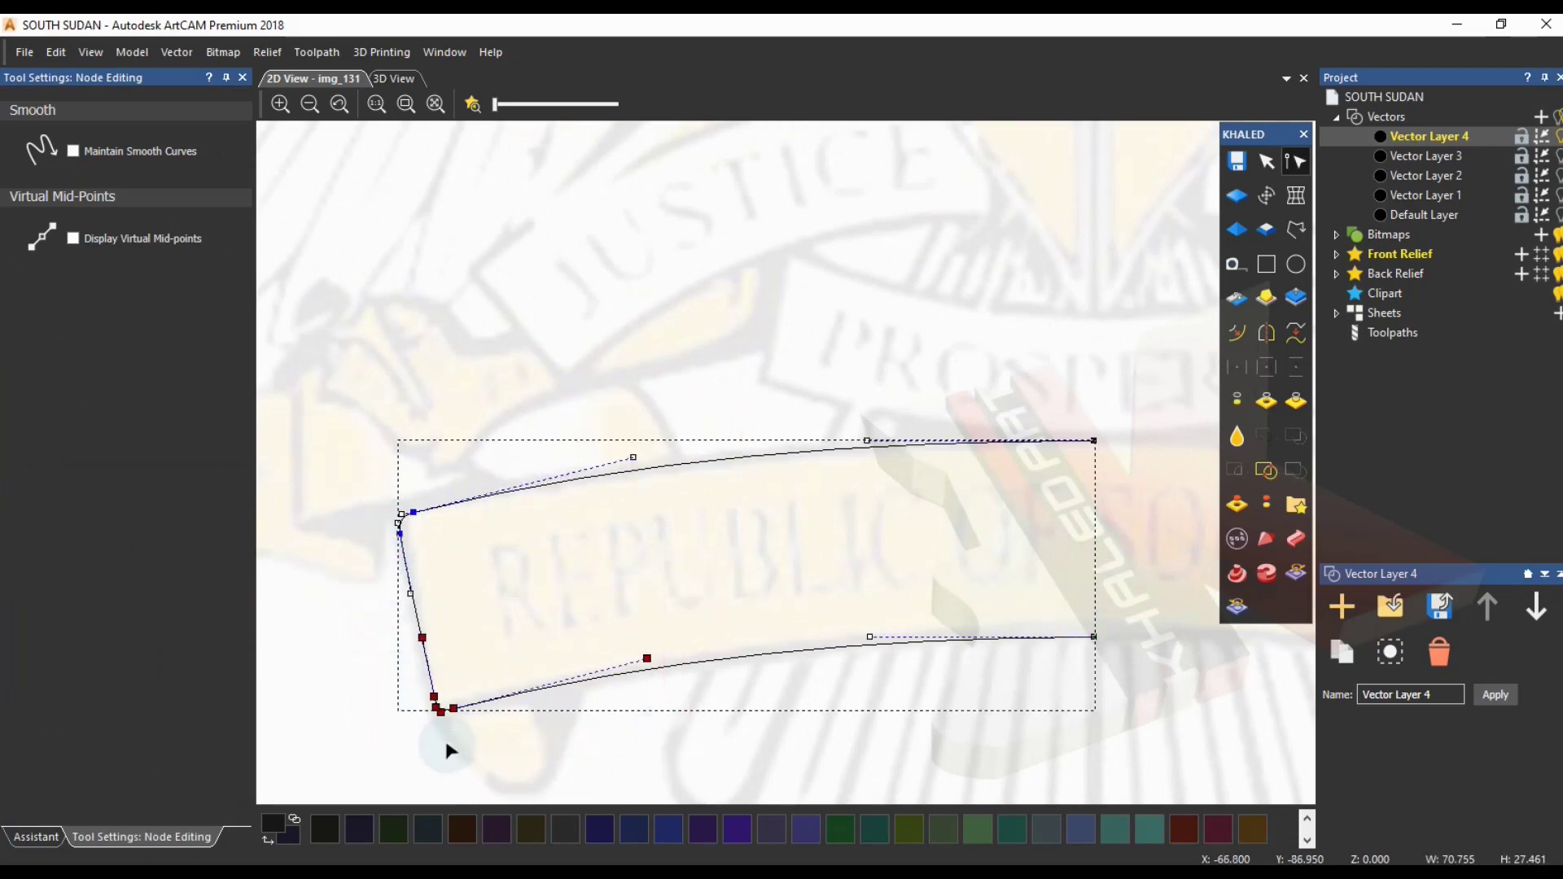
drag(453, 707, 452, 704)
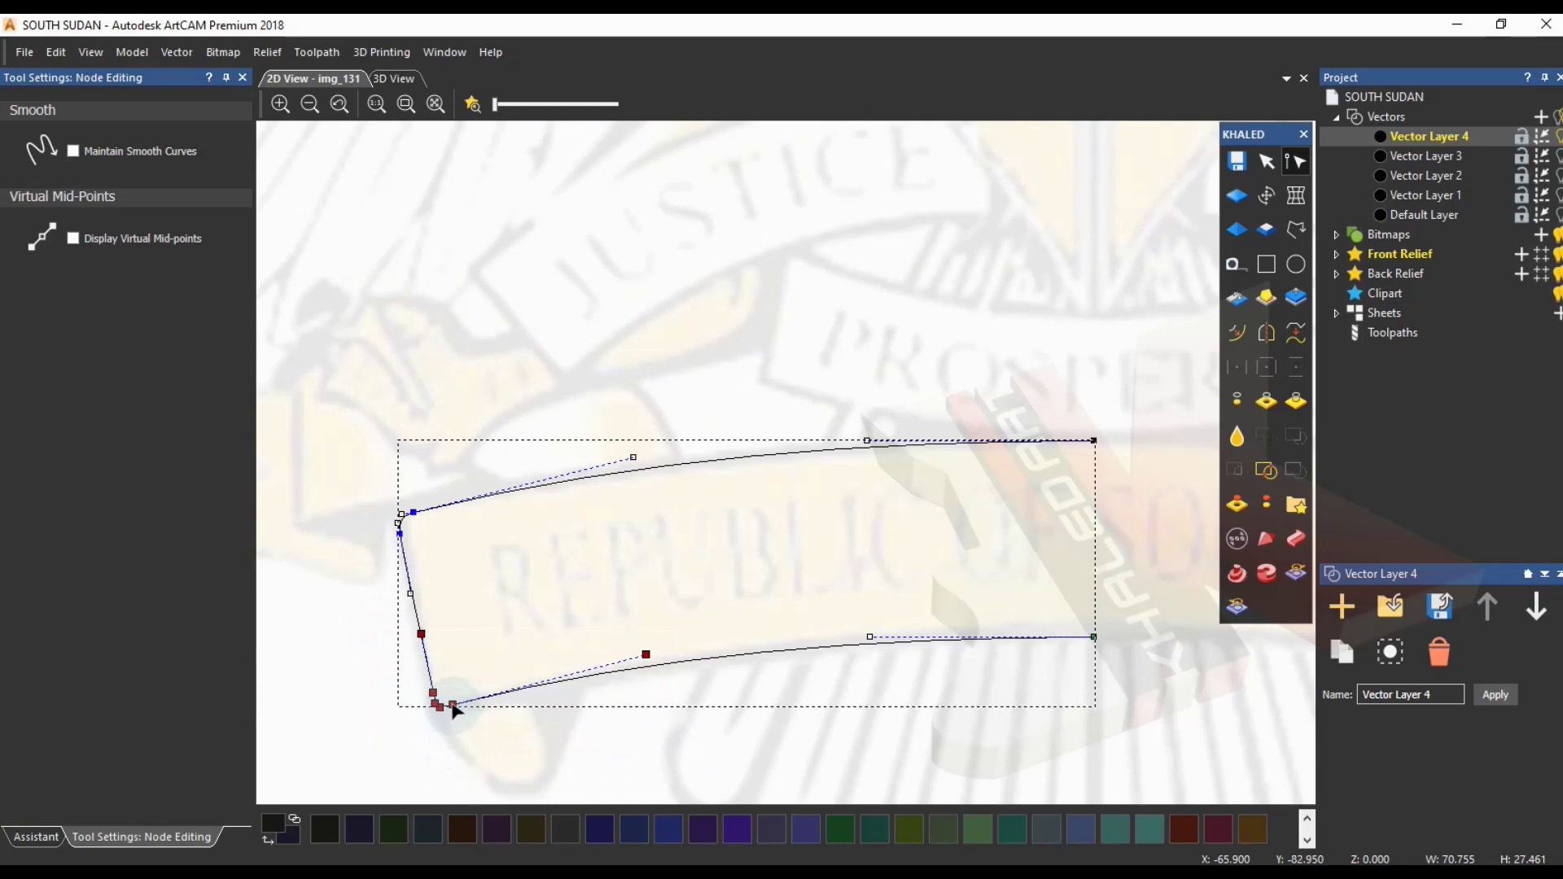
click(653, 741)
middle_drag(780, 676, 600, 647)
scroll(775, 595, down, 2)
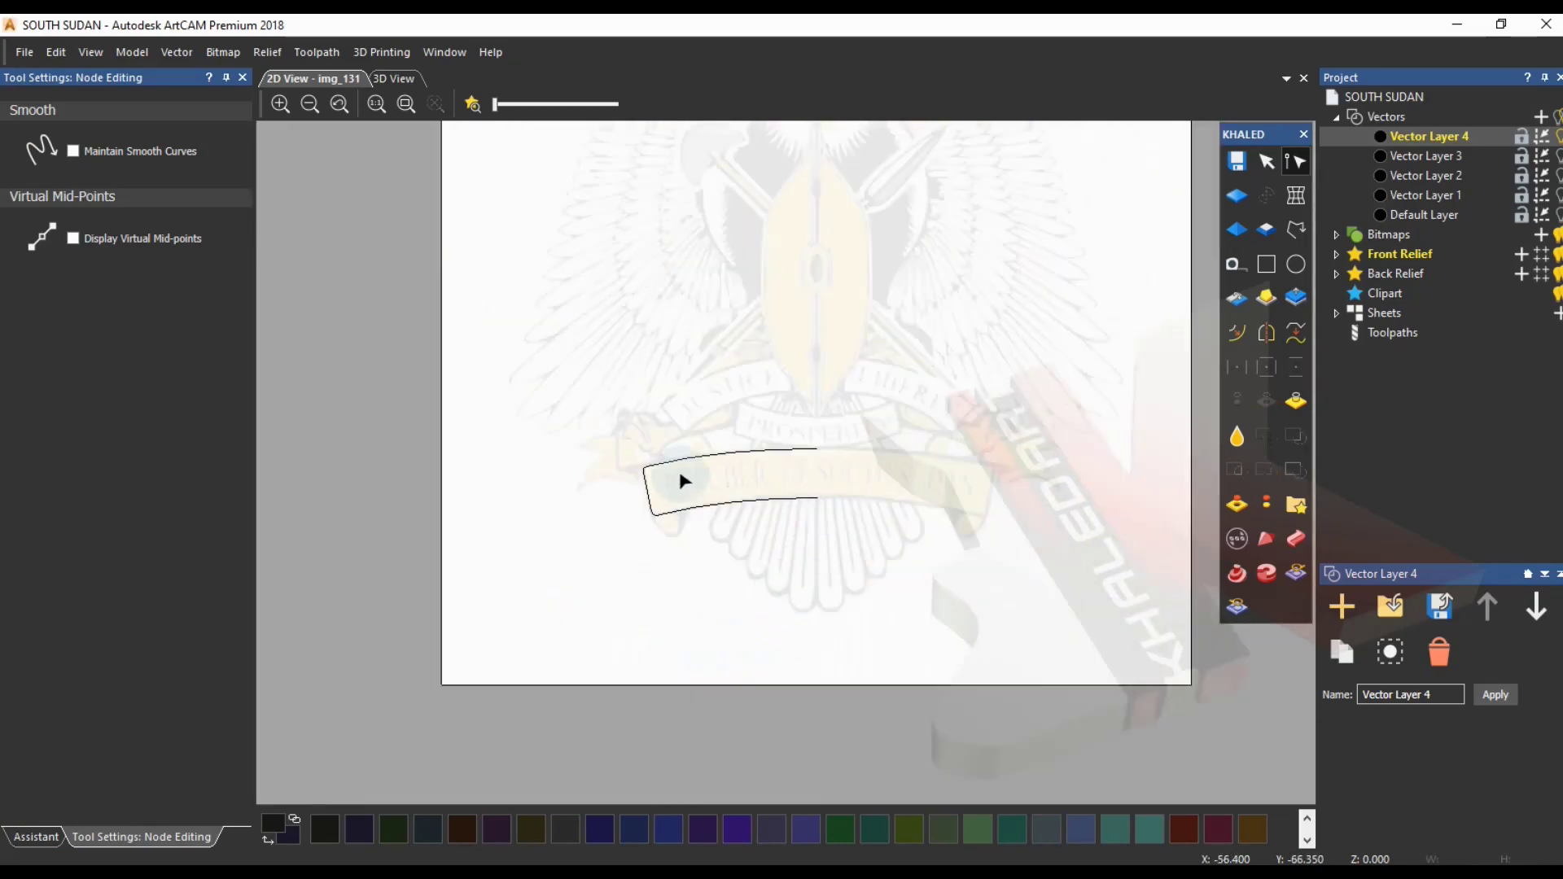
- Mirror the half banner outline to its right, copying the original and joining the mirrored vectors
scroll(681, 481, up, 1)
middle_drag(794, 562, 581, 594)
key(Escape)
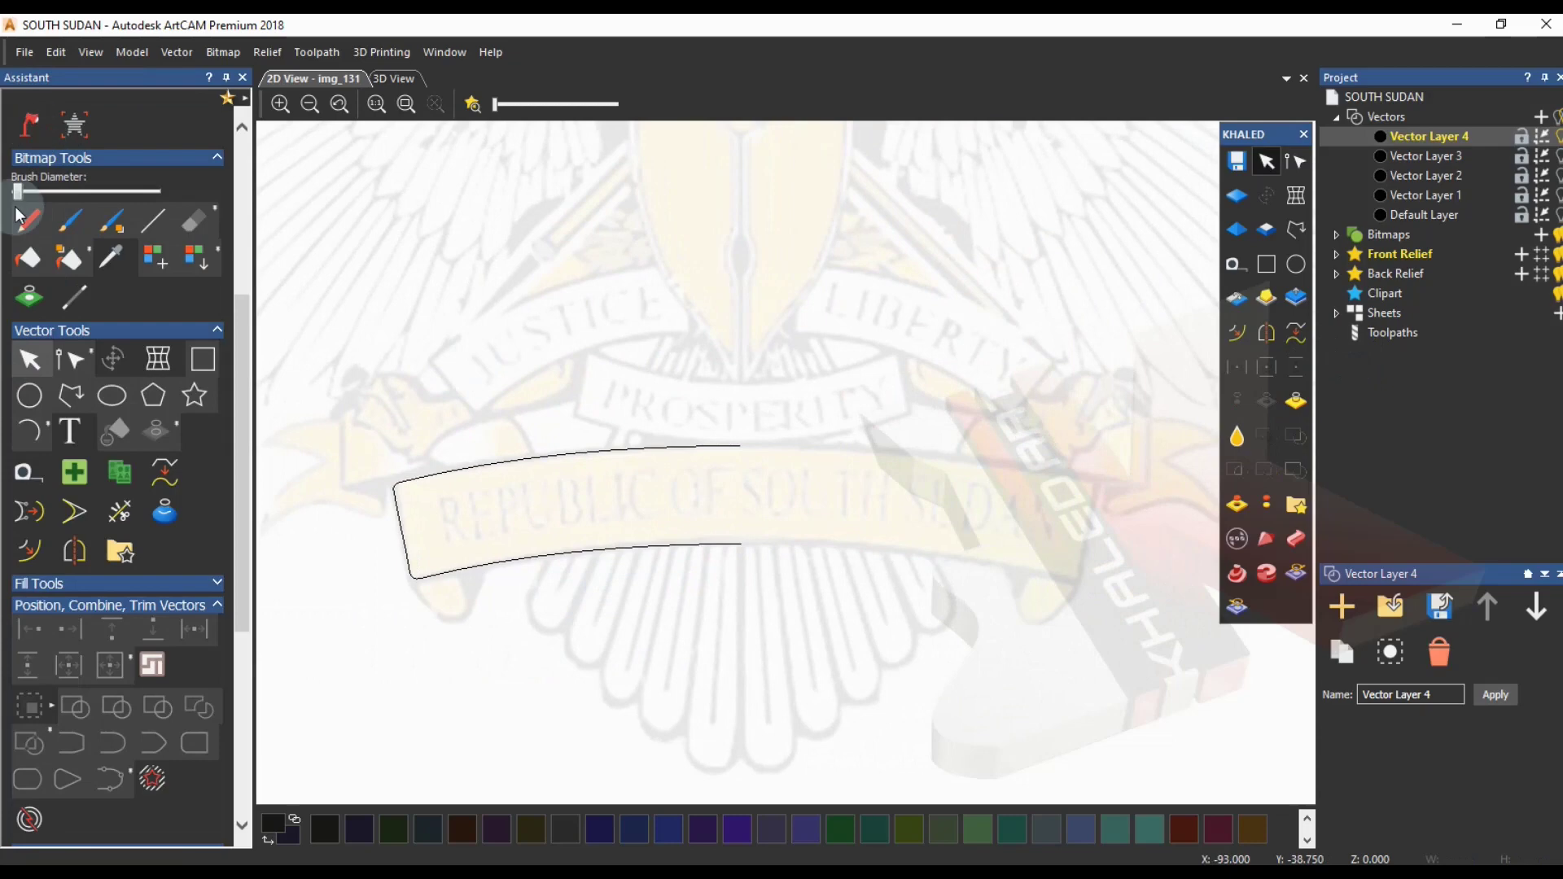
click(625, 451)
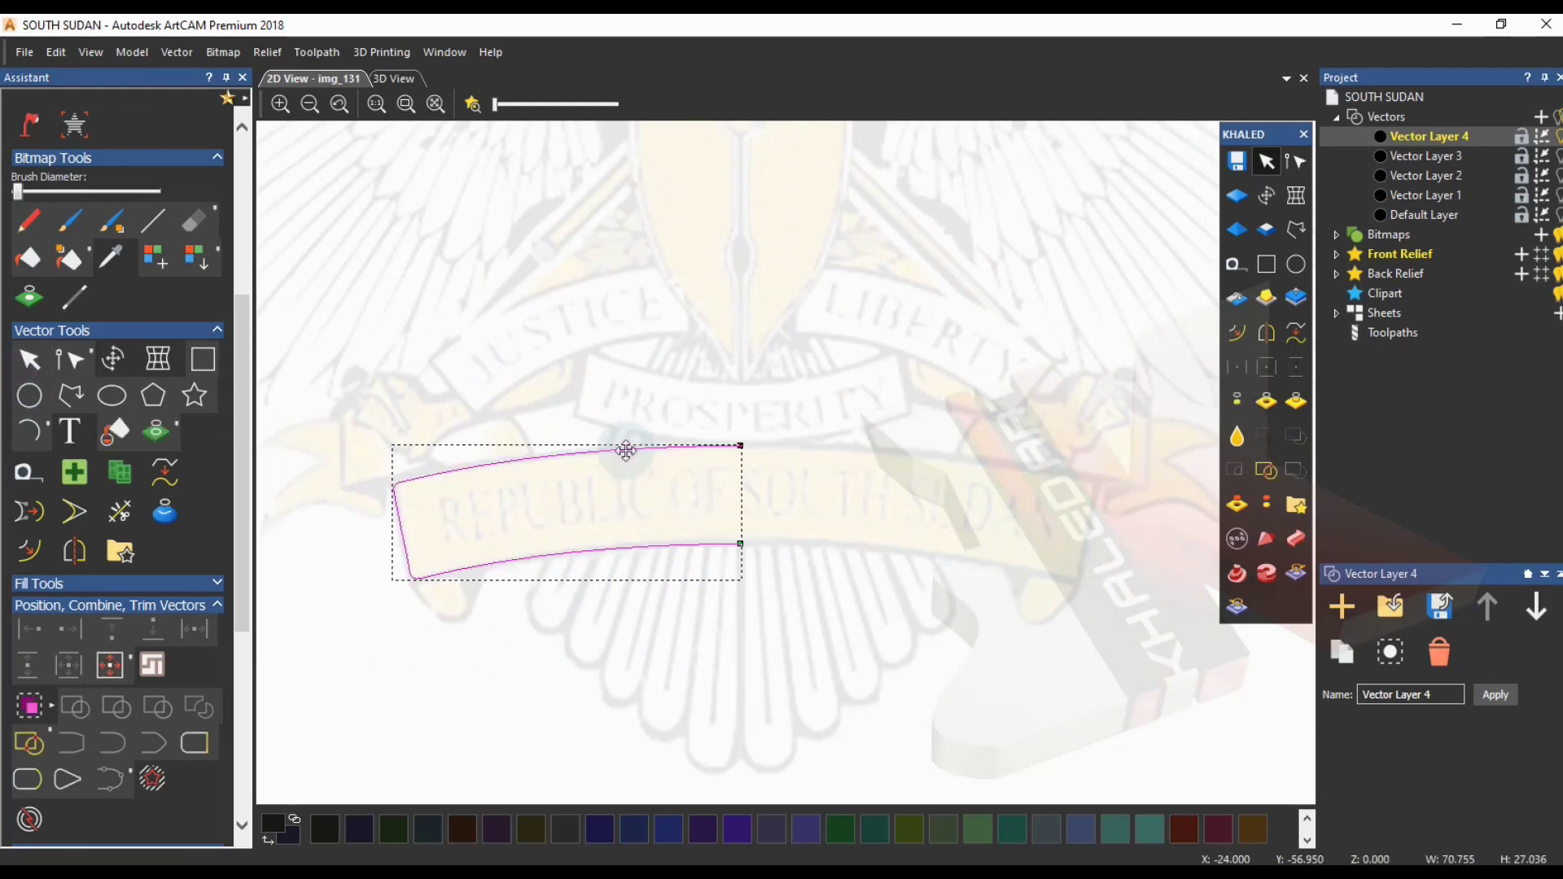
click(1268, 329)
click(1356, 295)
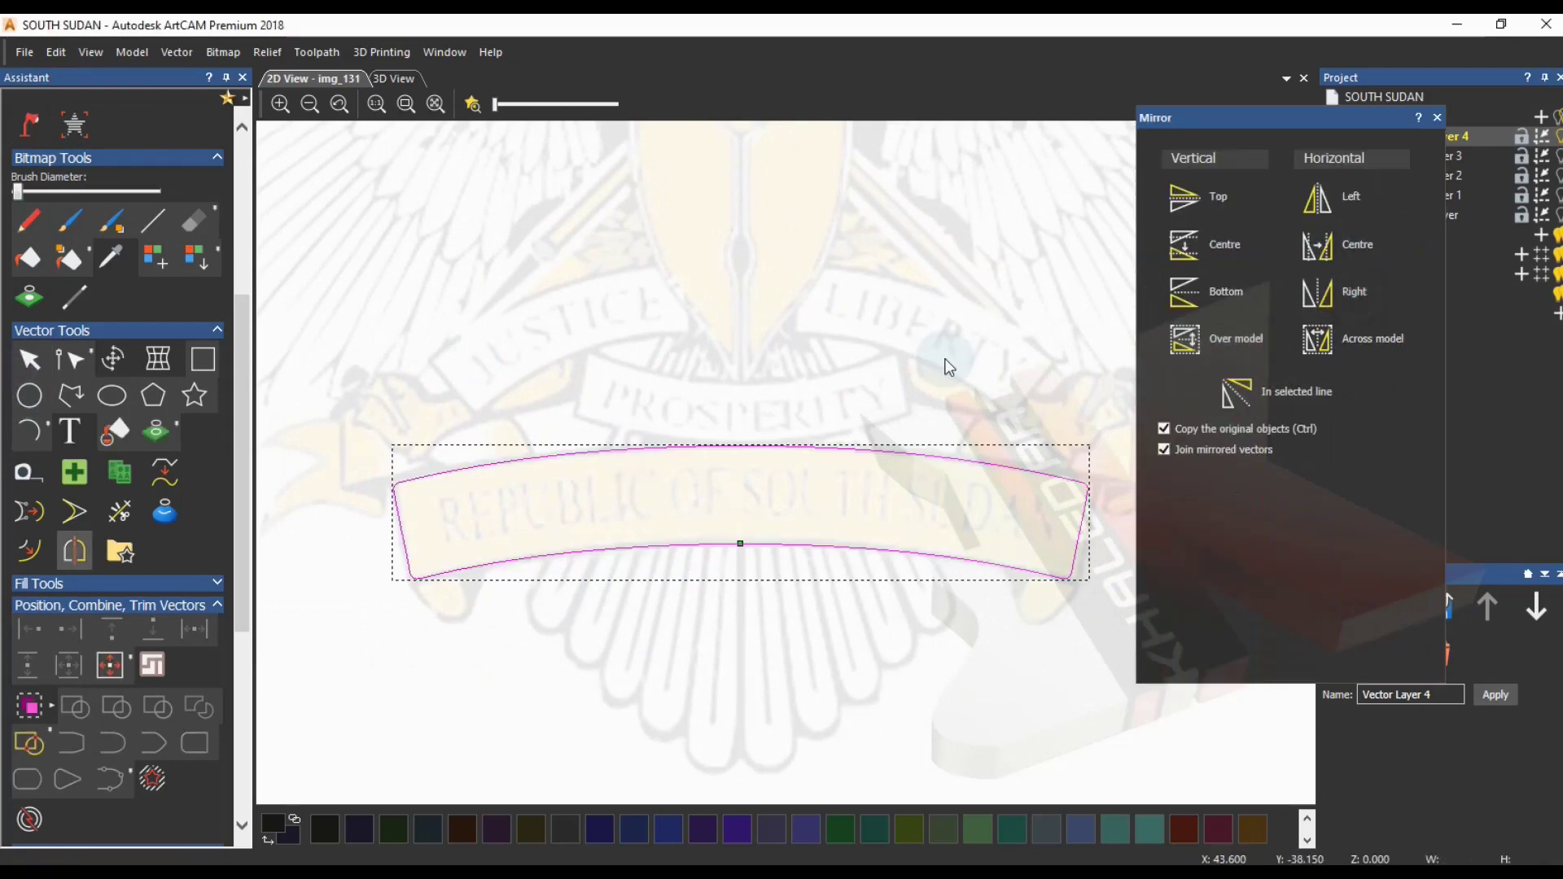
- Centre the complete banner outline in the model
scroll(811, 568, up, 2)
click(708, 553)
scroll(708, 586, down, 4)
click(111, 665)
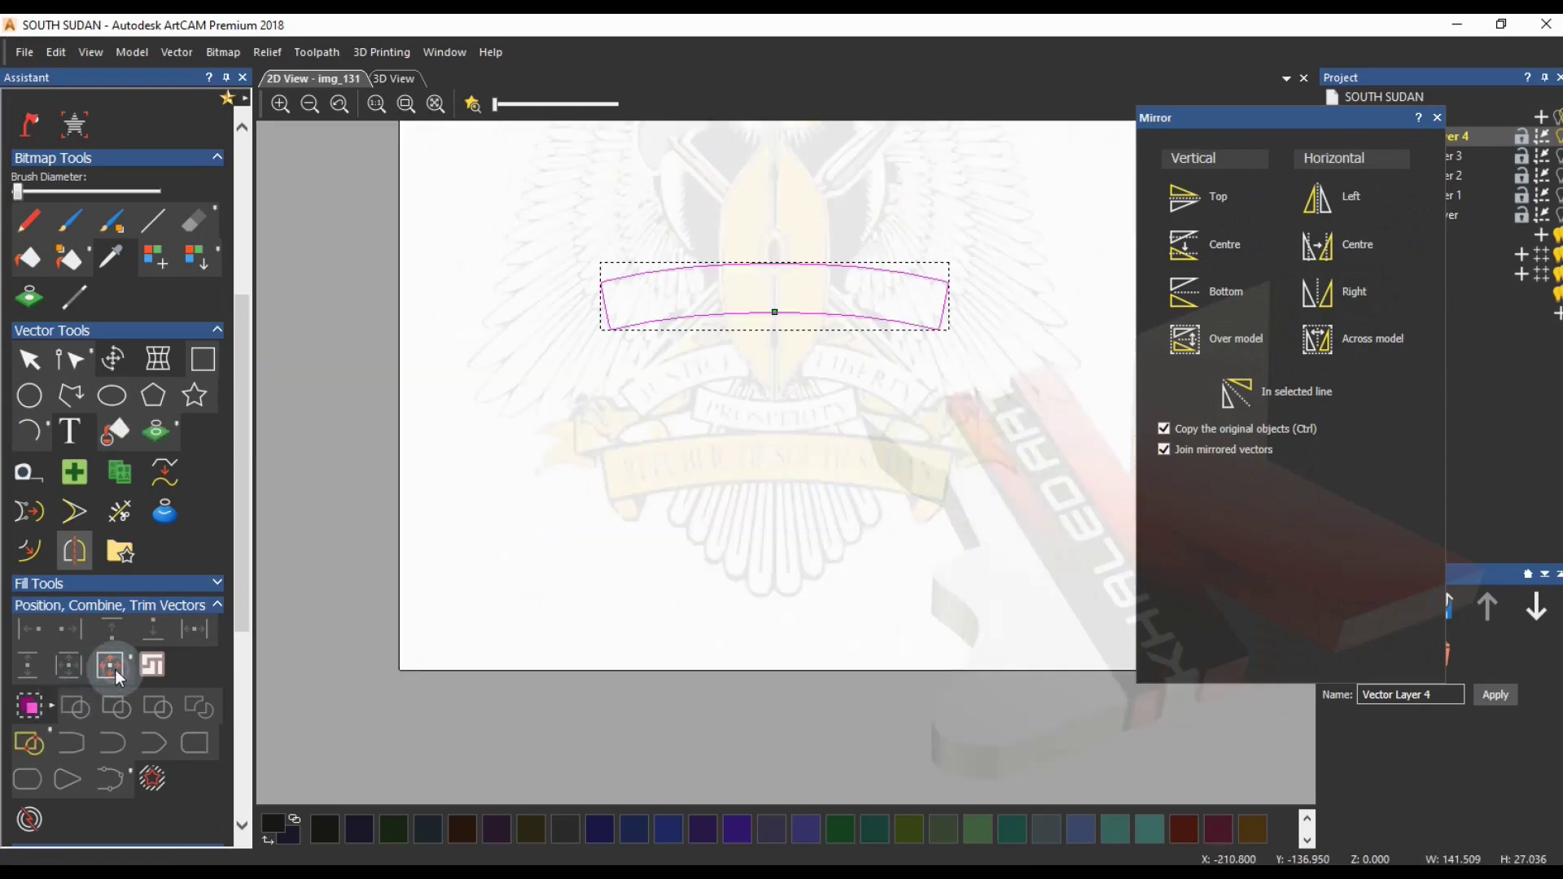
- Nudge the centred banner outline straight down until it lies over the REPUBLIC OF SOUTH SUDAN banner in the image
key(Down)
key(Down)
key(Down)
key(Down)
key(Down)
key(Down)
key(Down)
key(Down)
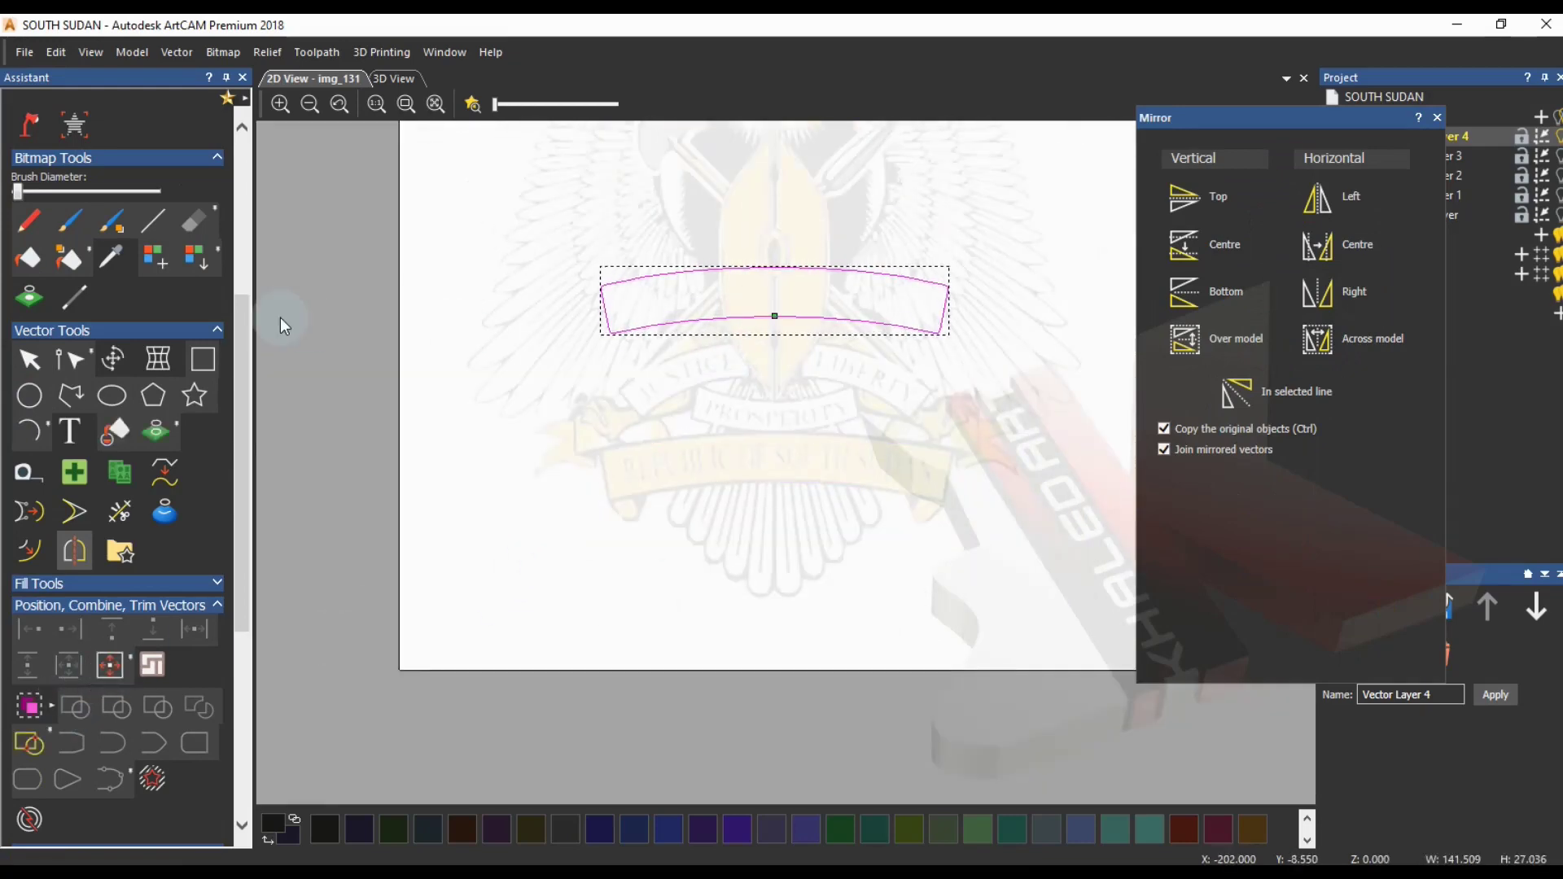
key(Down)
key(Down)
key(Down)
key(Down)
key(Down)
key(Down)
key(Down)
key(Down)
key(Down)
key(Down)
key(Down)
key(Down)
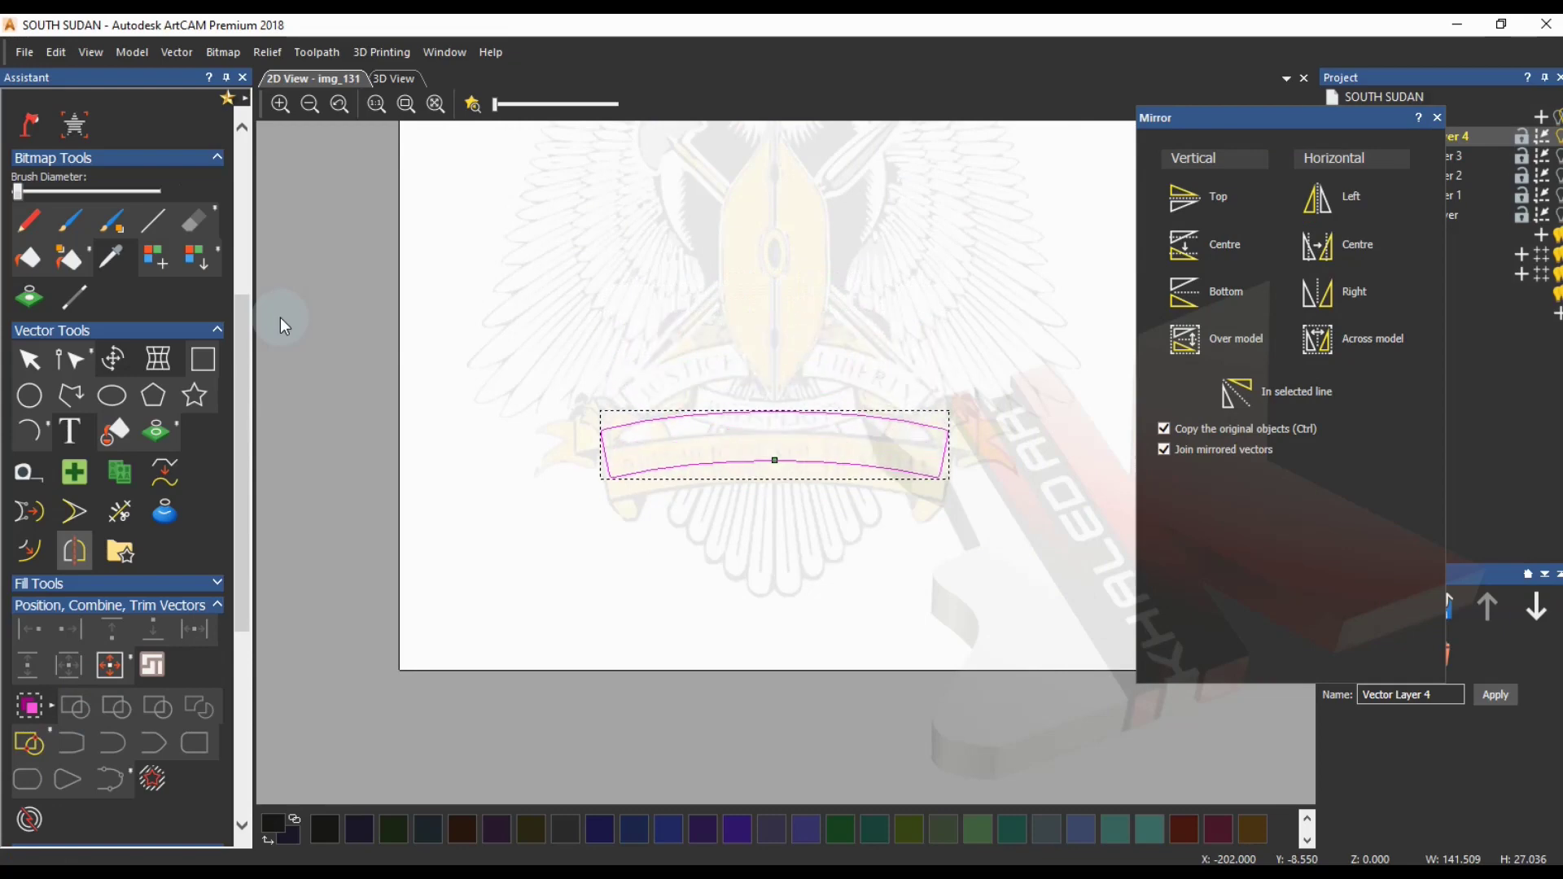
scroll(918, 340, up, 5)
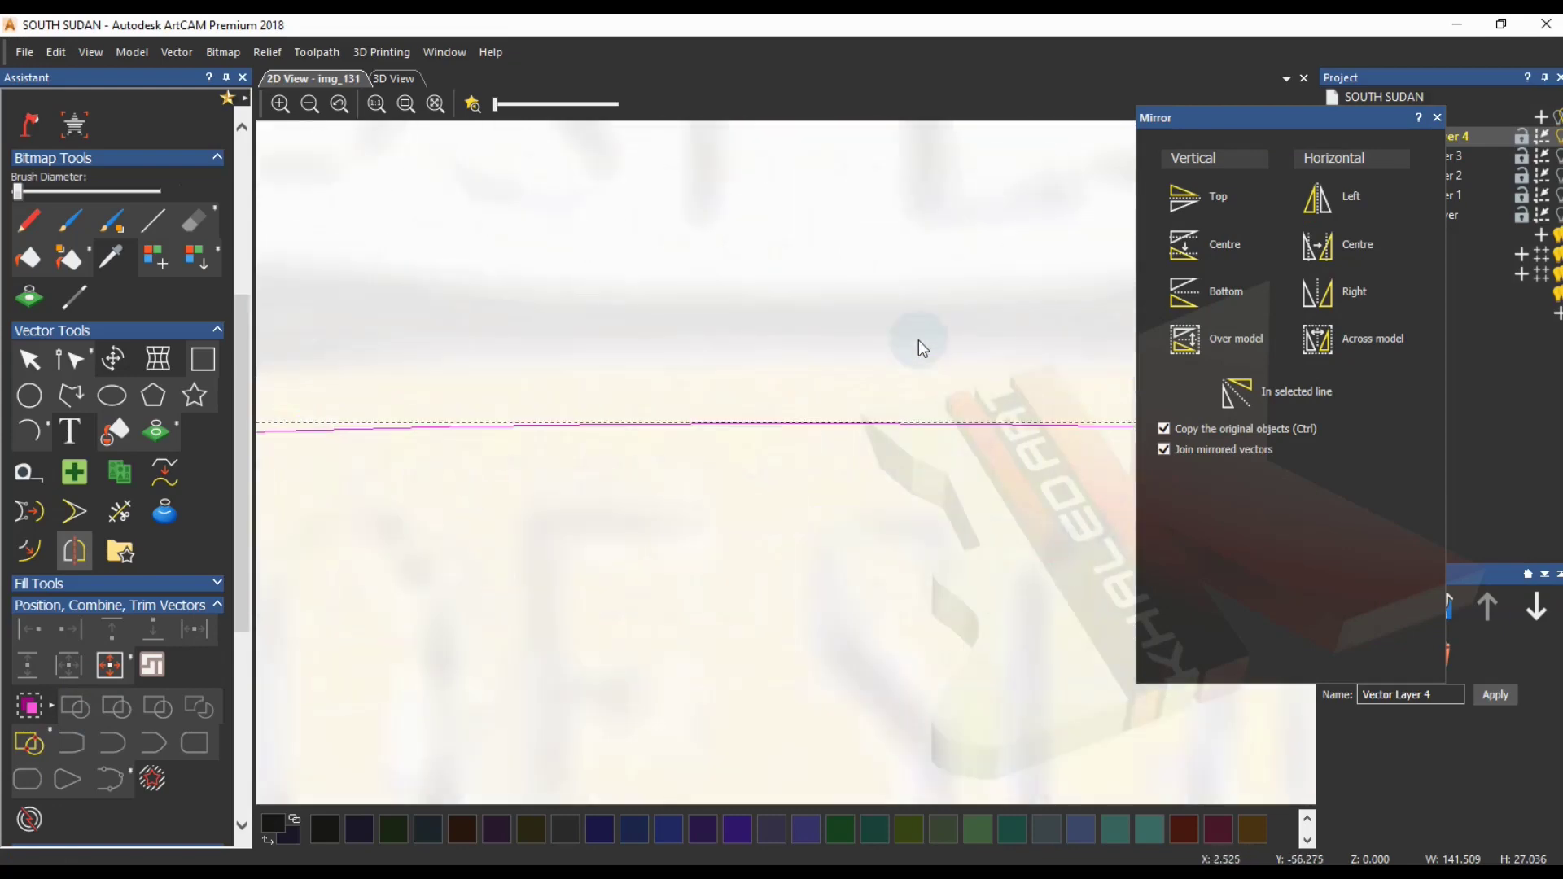
scroll(902, 389, down, 3)
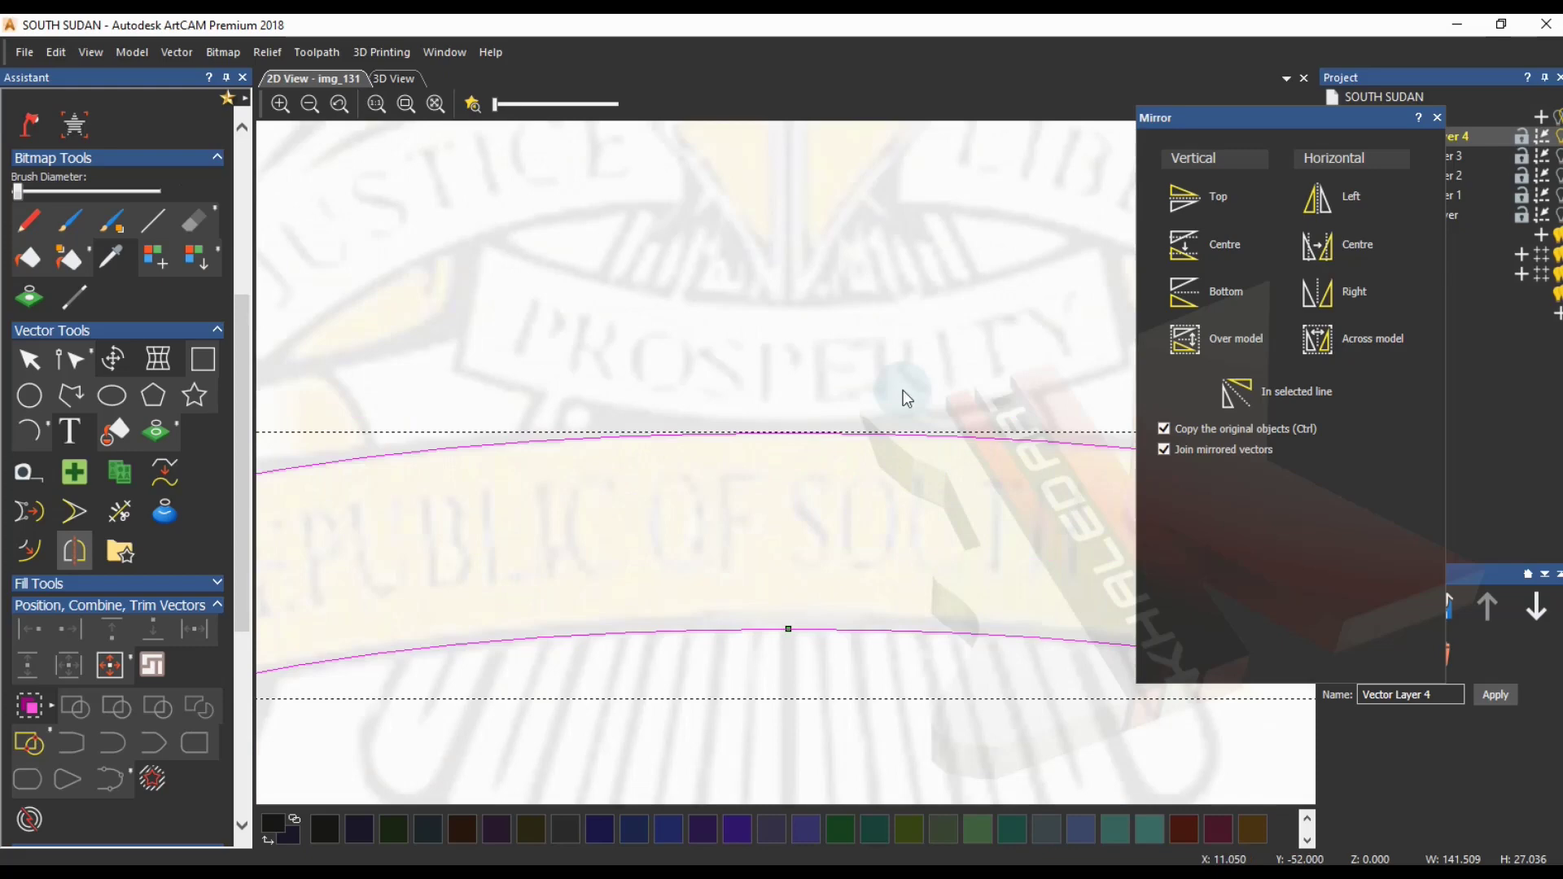
click(844, 467)
- Draw an open five-point polyline around the eagle's foot at the banner's right end, crossing the banner down to the lower ribbon fold
scroll(843, 467, down, 3)
middle_drag(793, 618, 547, 615)
middle_drag(861, 599, 742, 629)
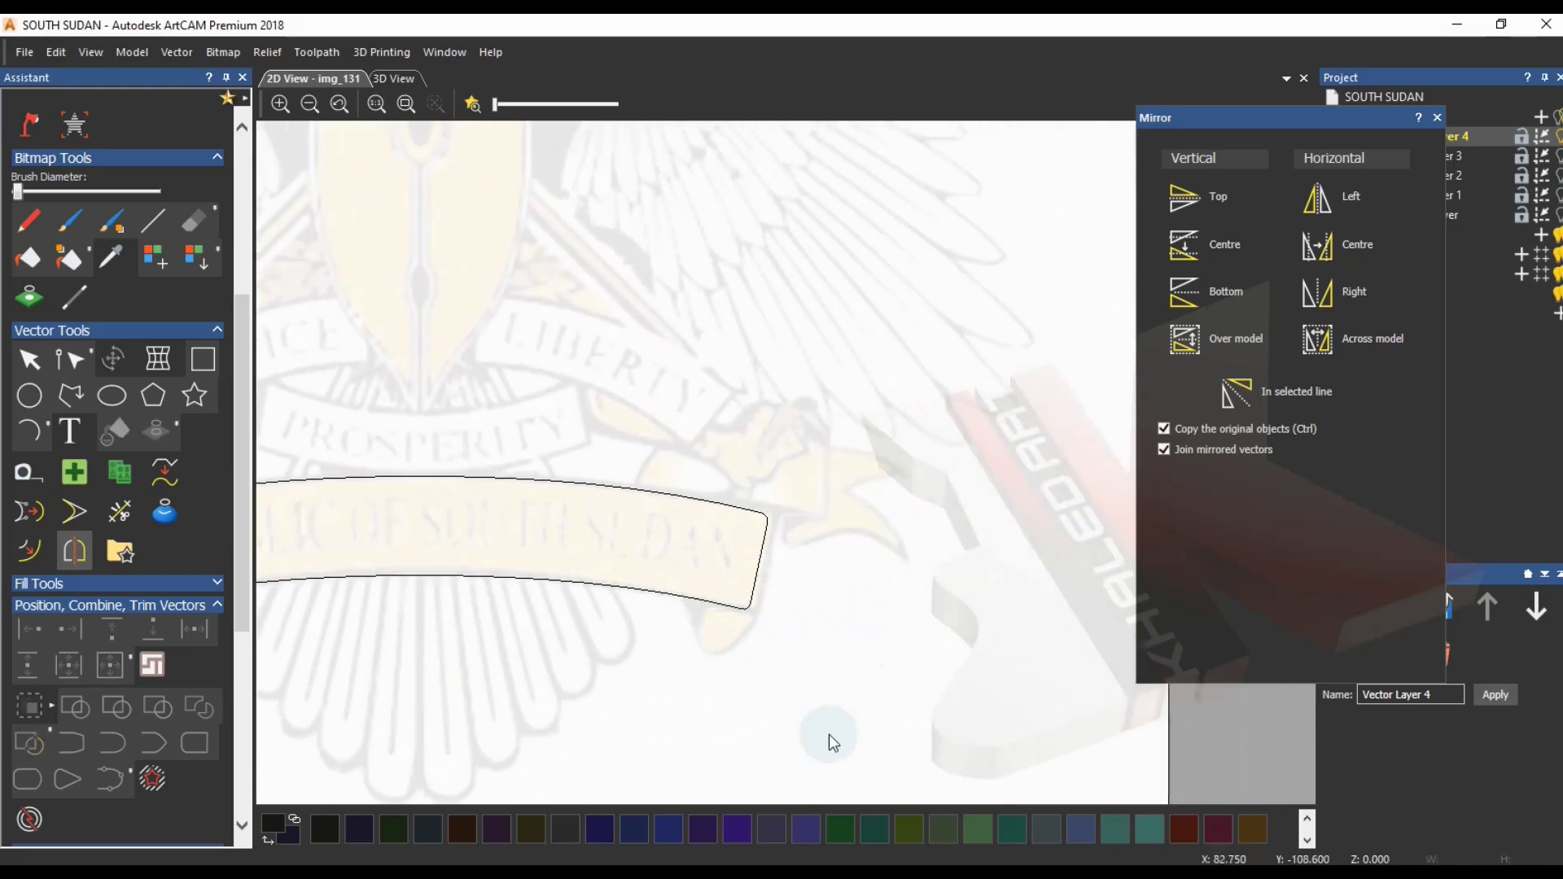
click(71, 396)
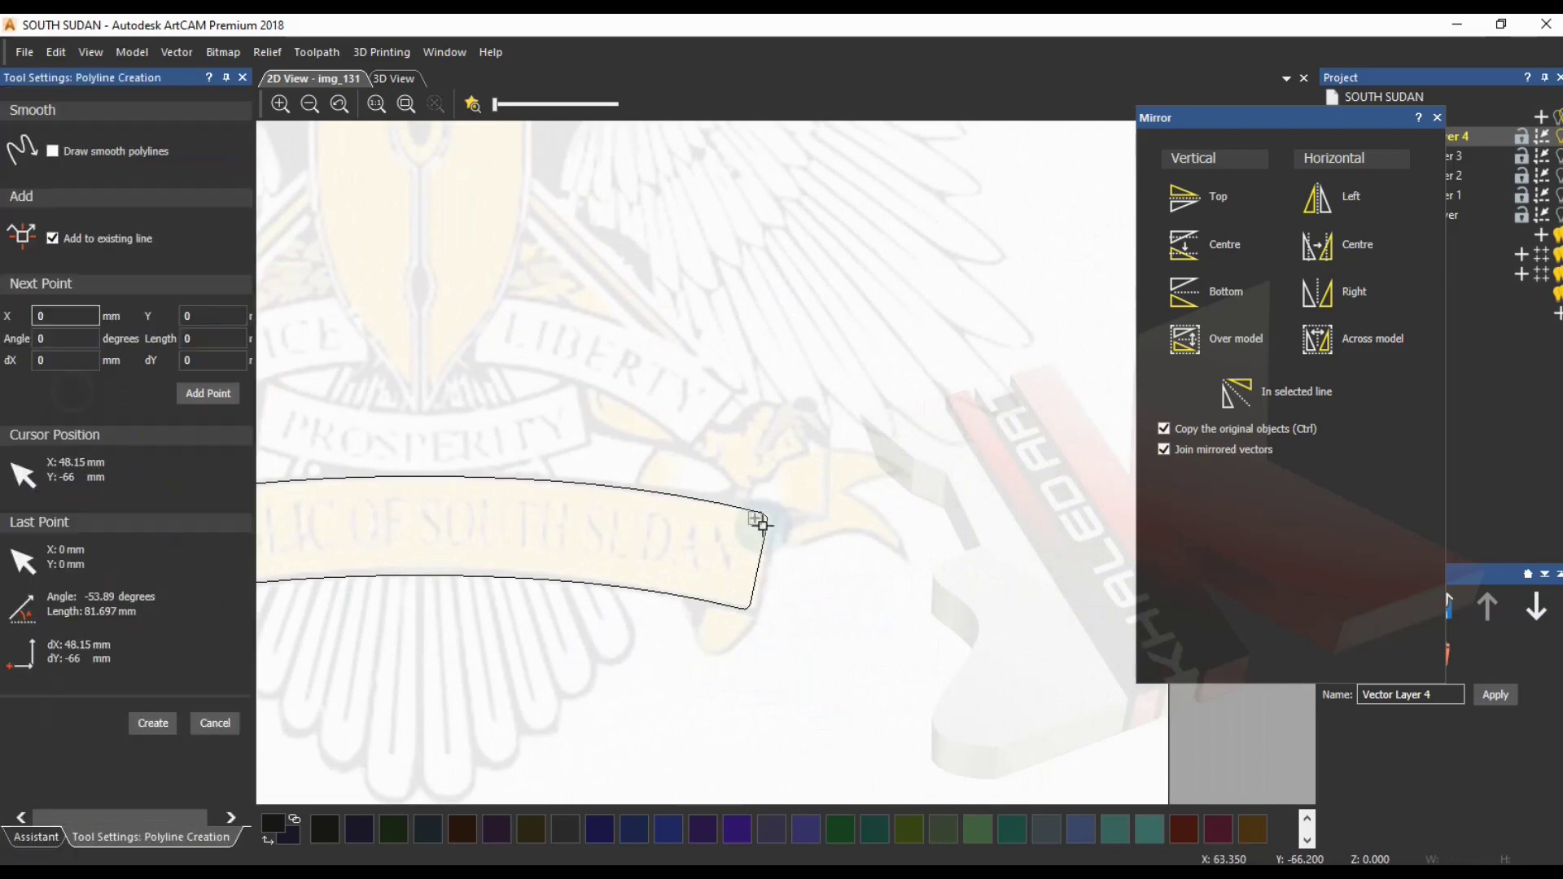
click(1437, 117)
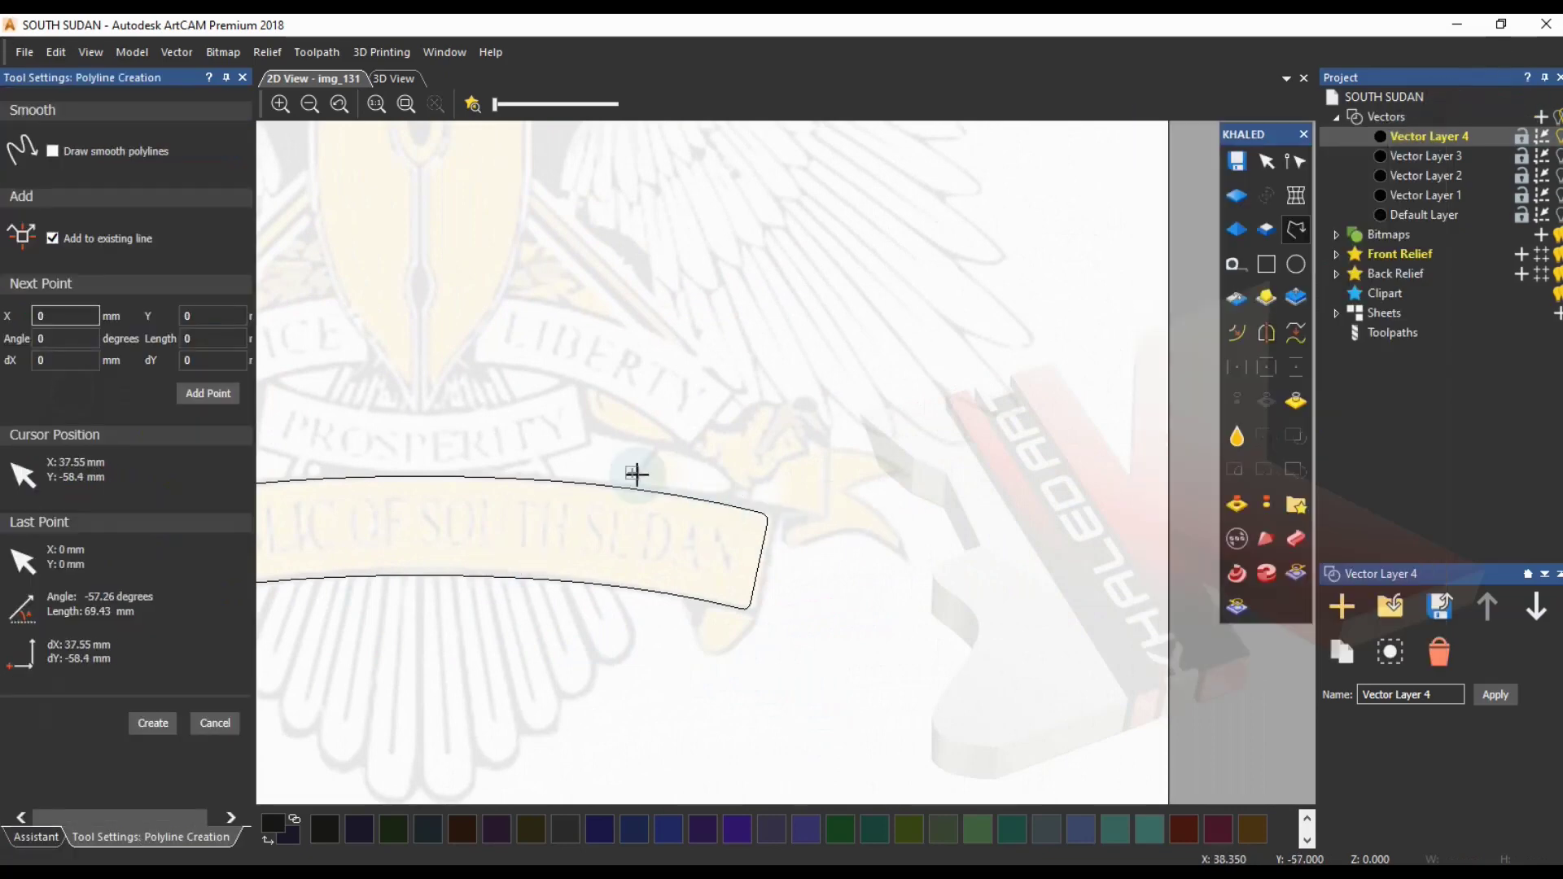
scroll(659, 466, up, 2)
click(982, 568)
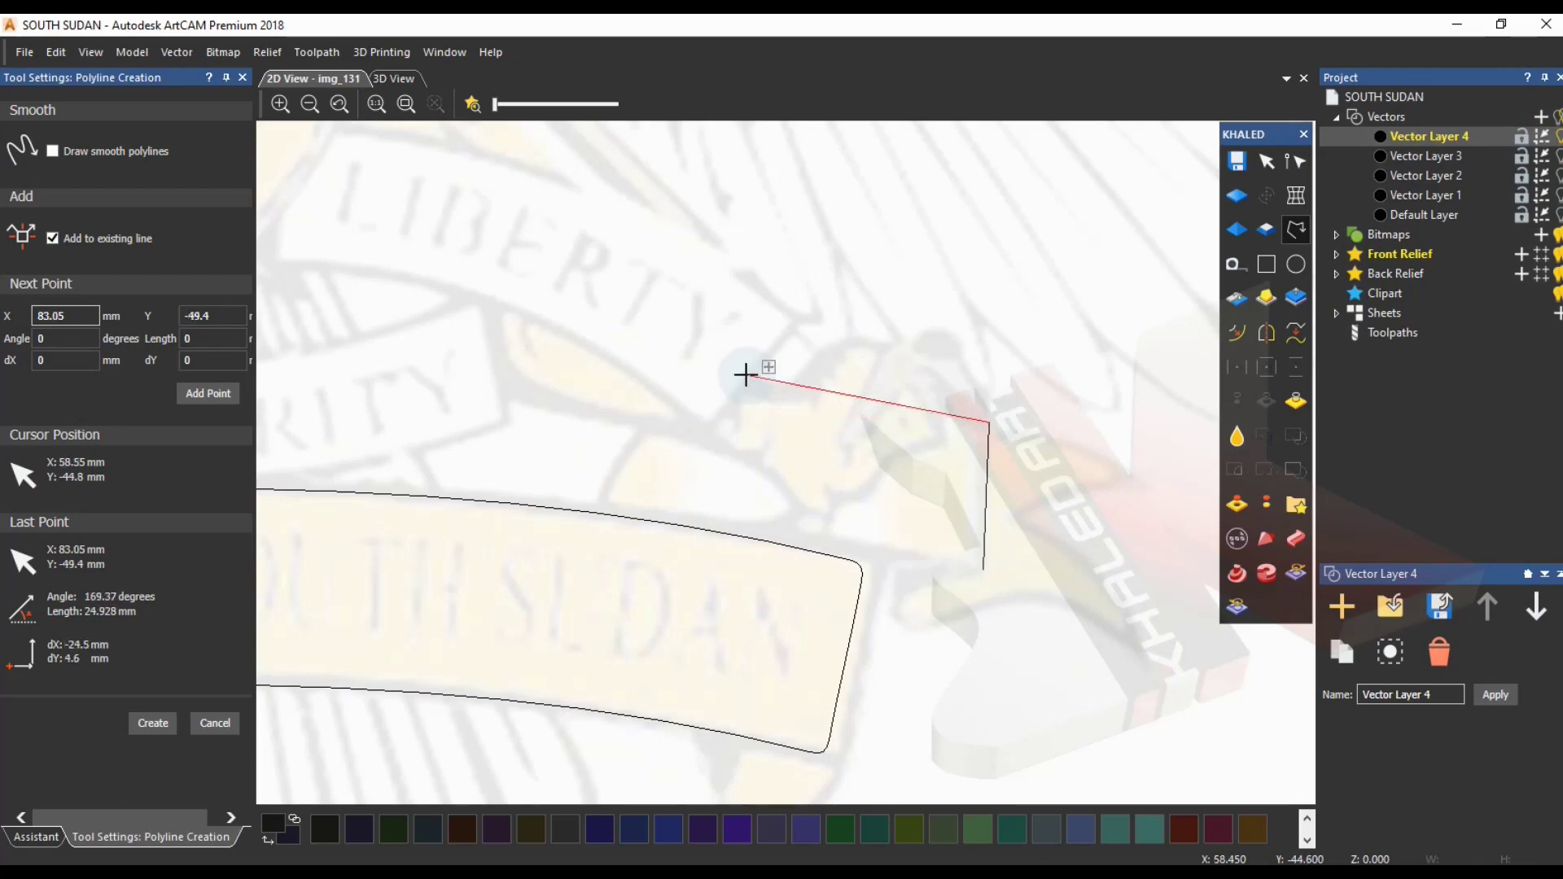
click(735, 371)
scroll(607, 509, down, 2)
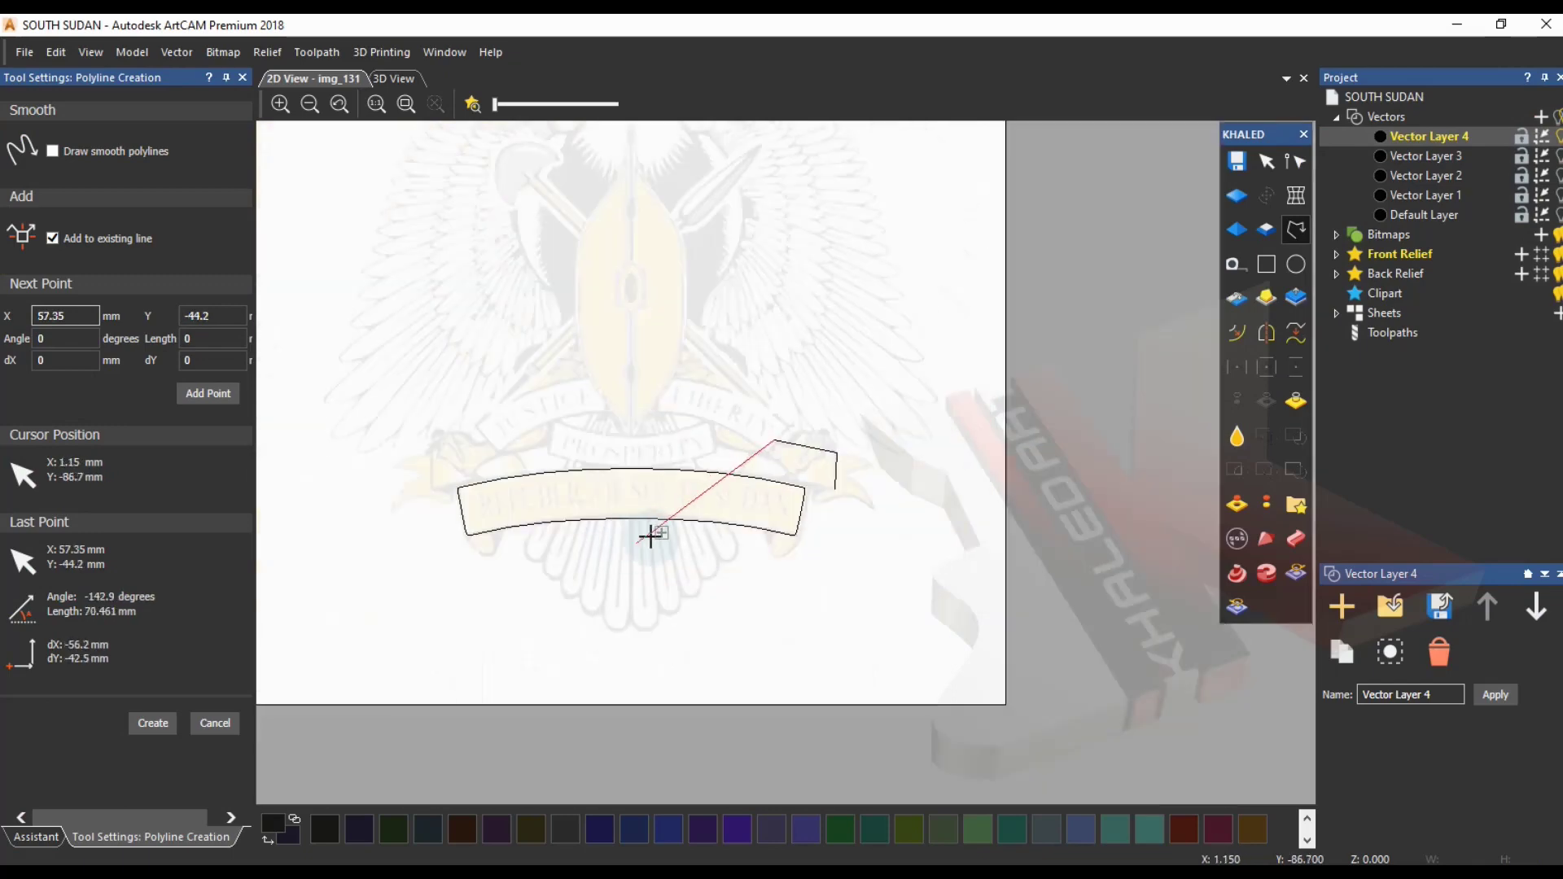
click(742, 527)
click(774, 559)
right_click(774, 559)
- Convert the new polyline's long segment crossing the banner into a Bezier curve
scroll(758, 463, up, 1)
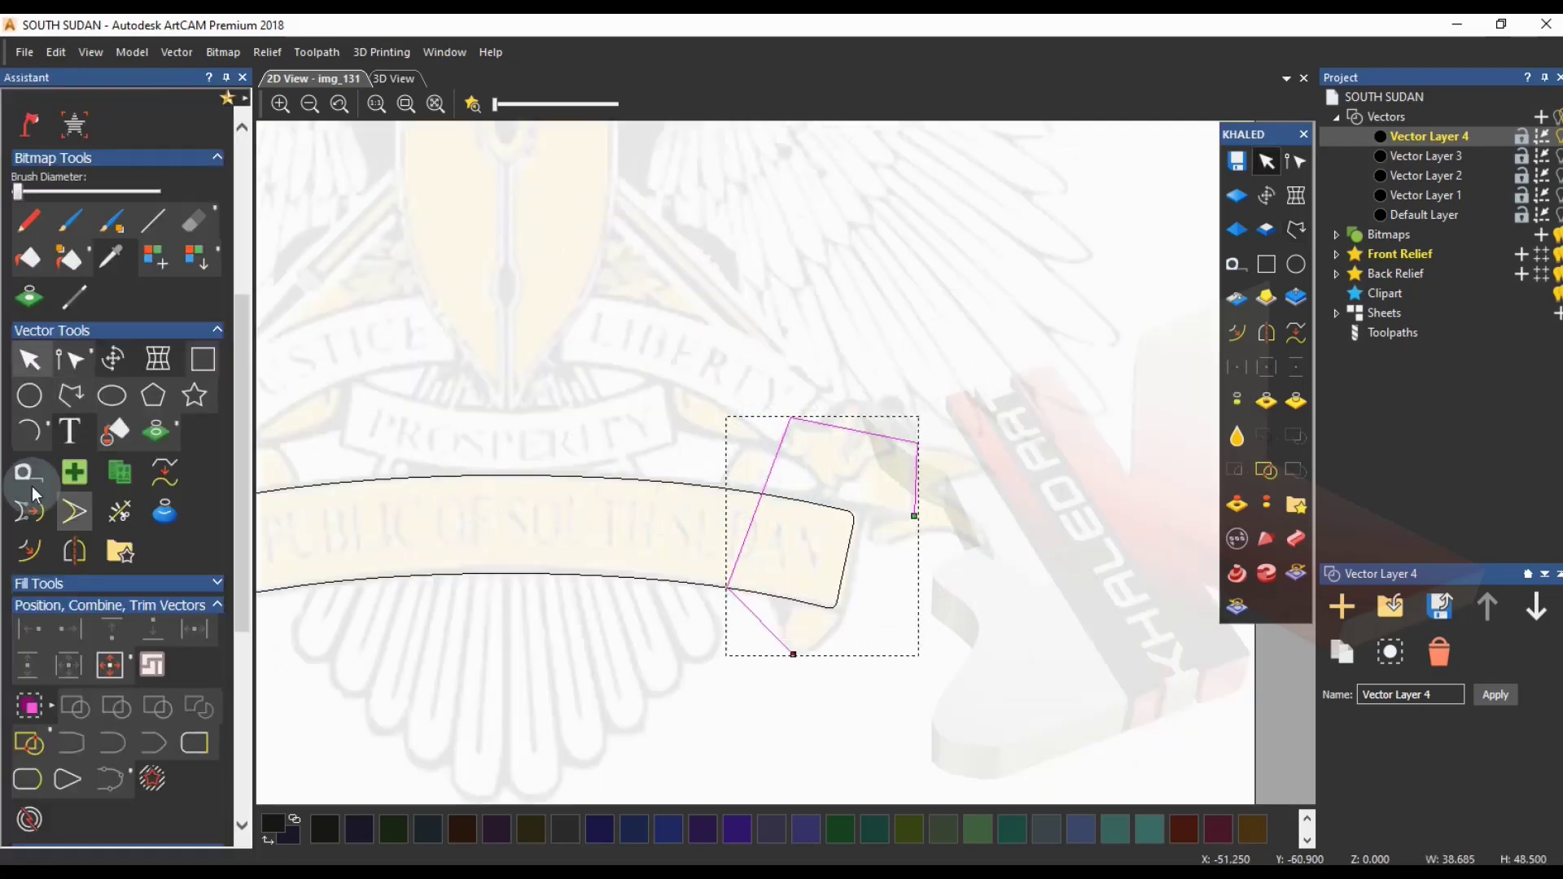
click(92, 355)
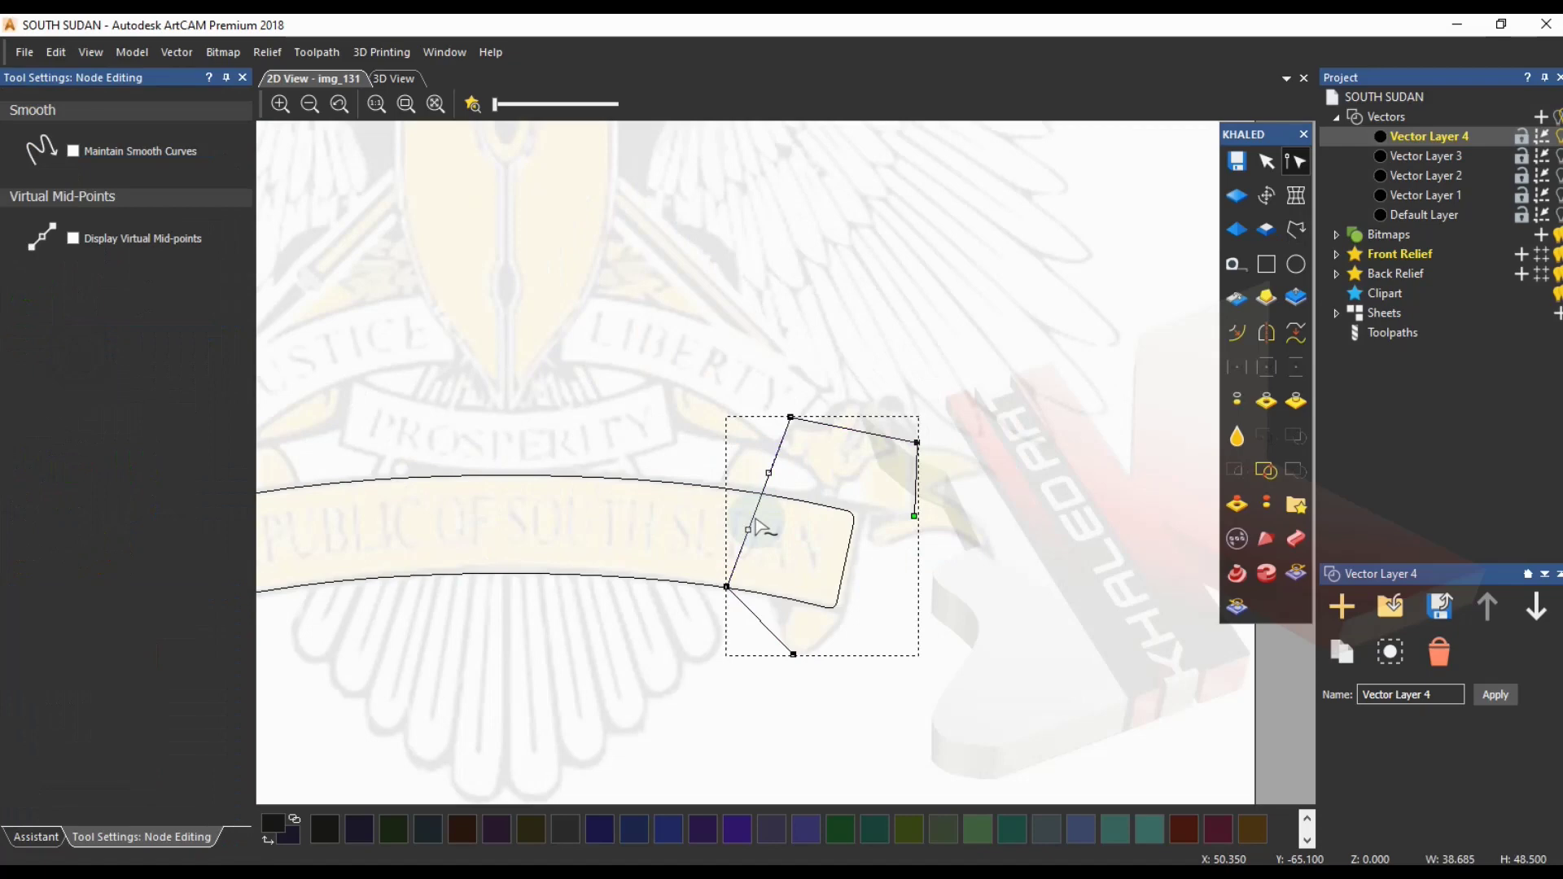
shift+click(696, 582)
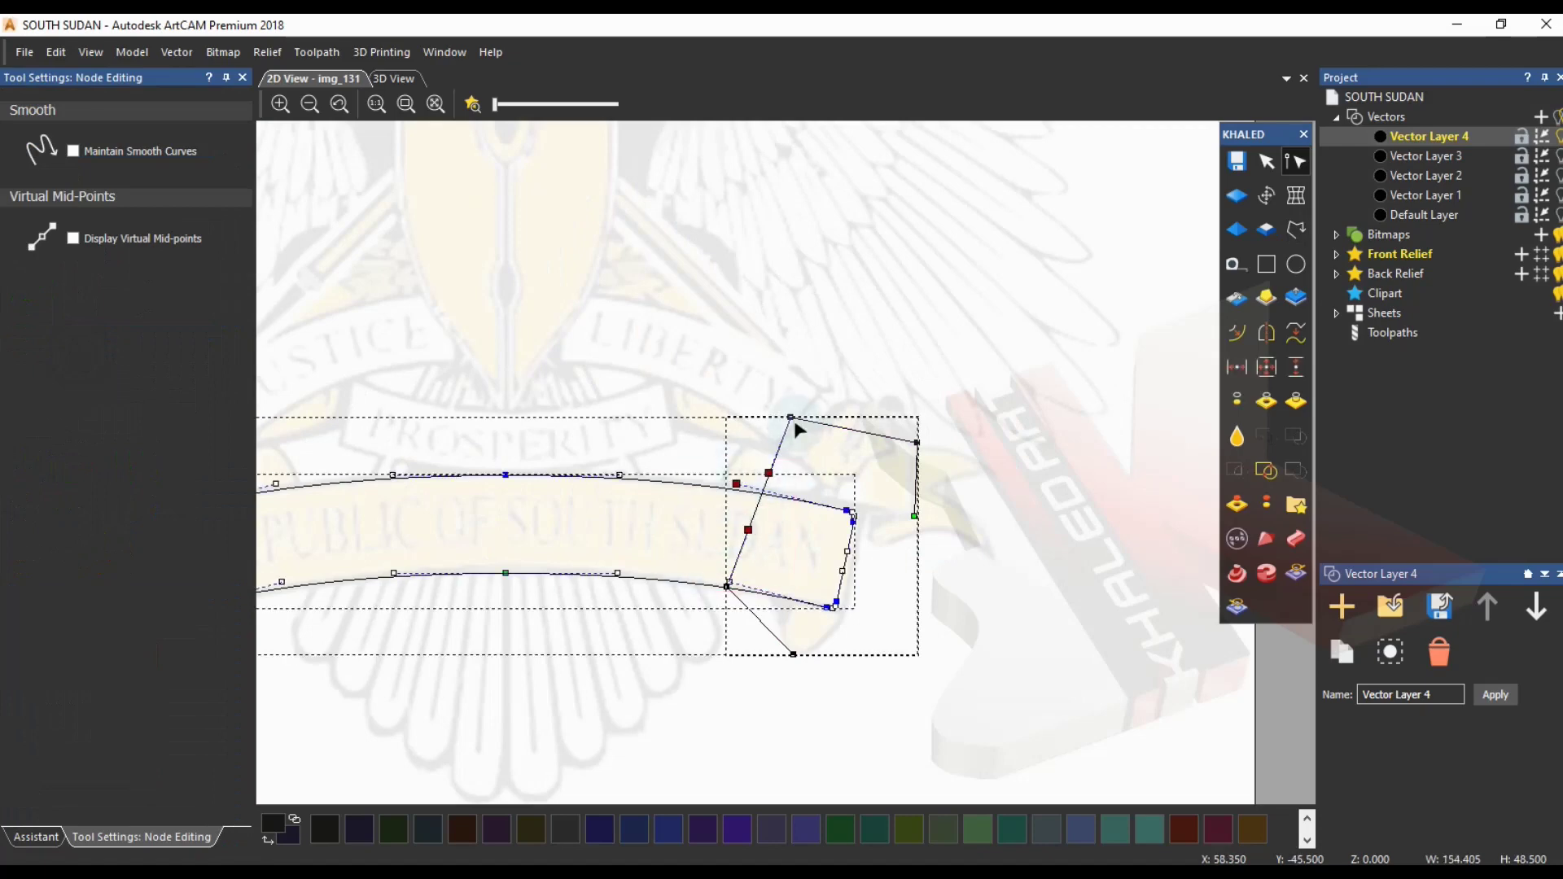
key(Escape)
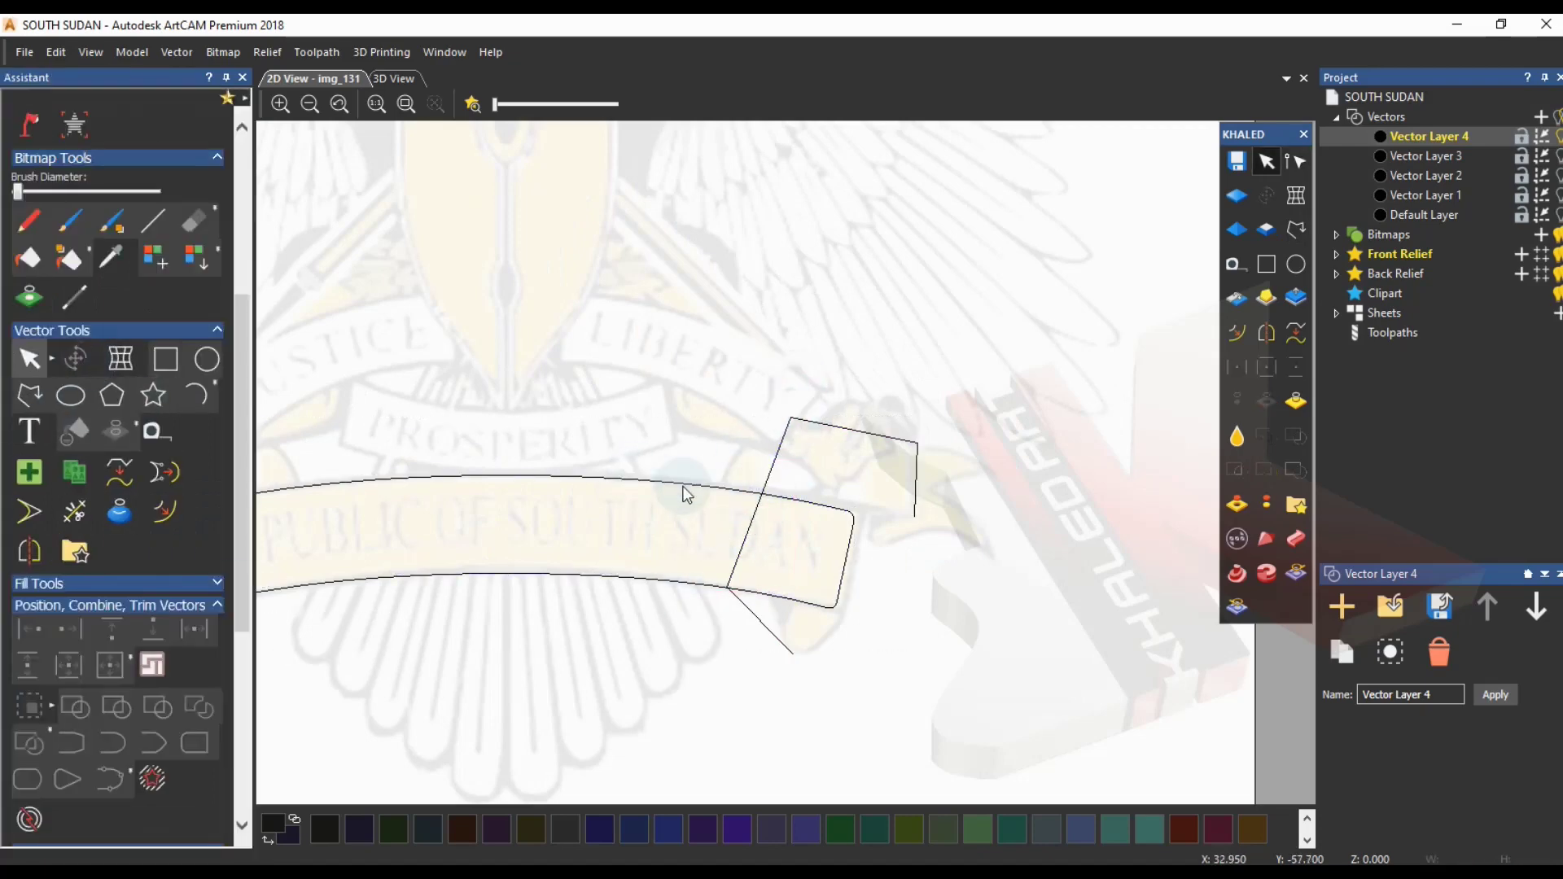
- Bow the polyline's curve across the banner outward to the left with its handles and shift its upper node slightly left
click(782, 447)
mouse_move(55, 362)
click(140, 360)
click(72, 359)
drag(748, 530, 695, 511)
drag(790, 418, 769, 419)
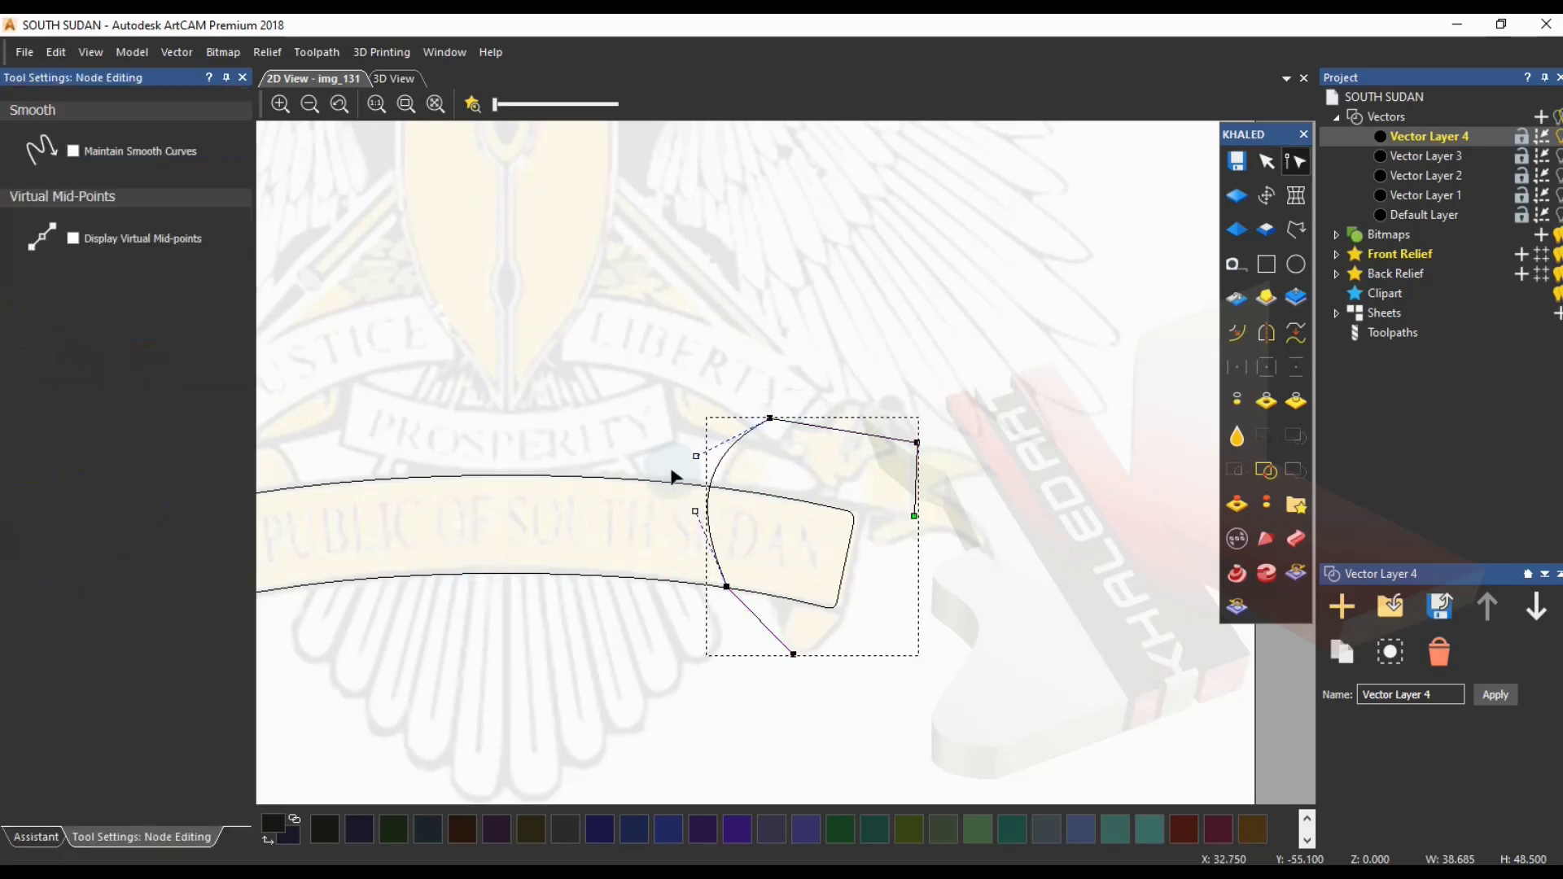
drag(695, 456, 716, 465)
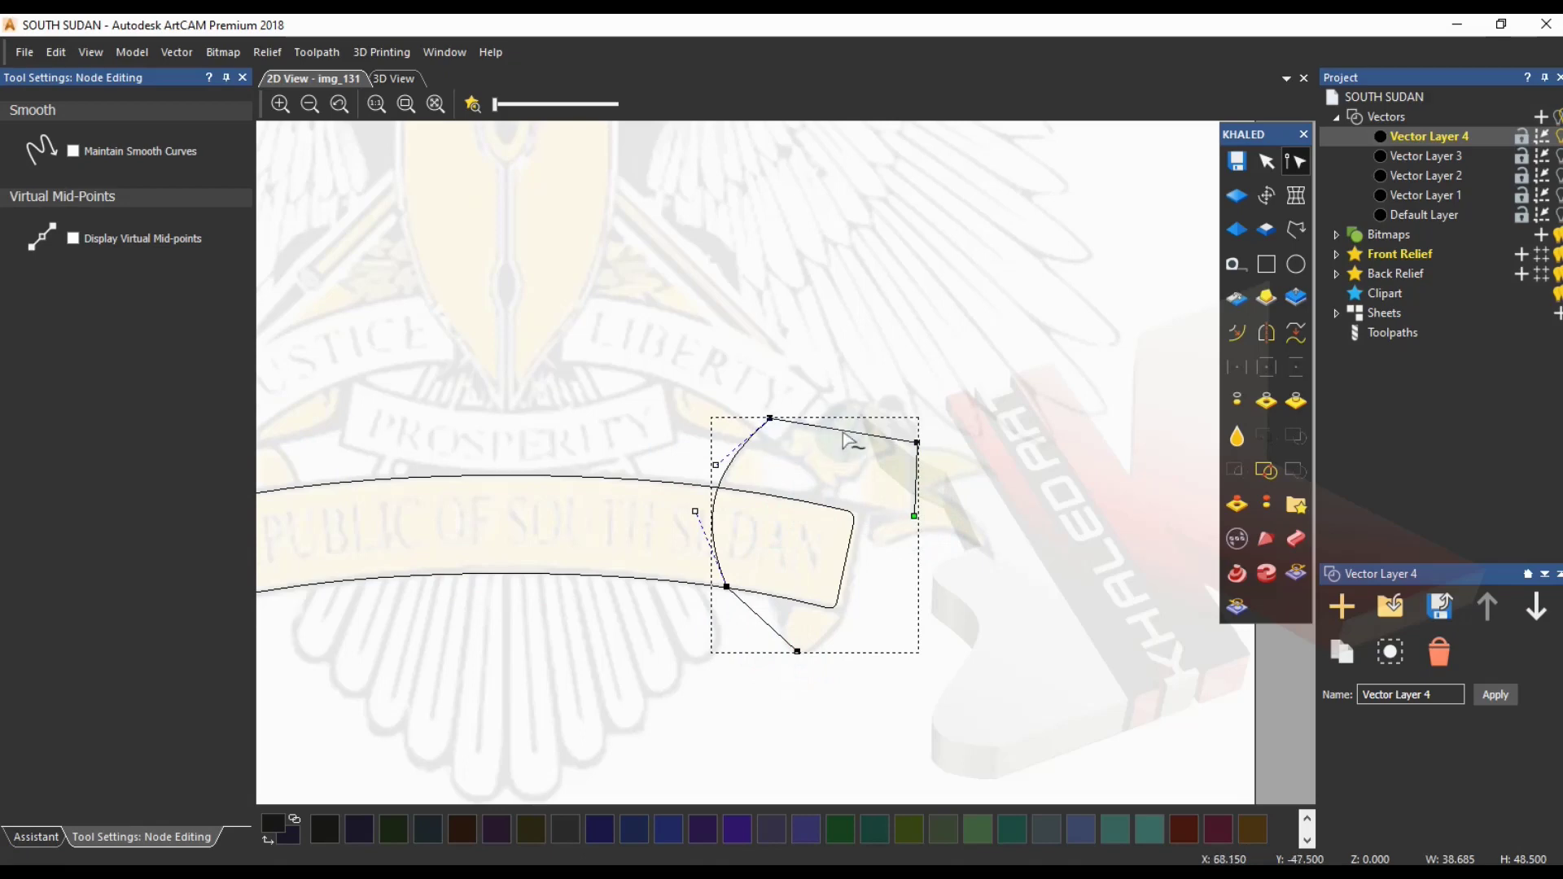
- Convert the polyline's top segment above the eagle's foot into a Bezier curve and arch it slightly upward
key(b)
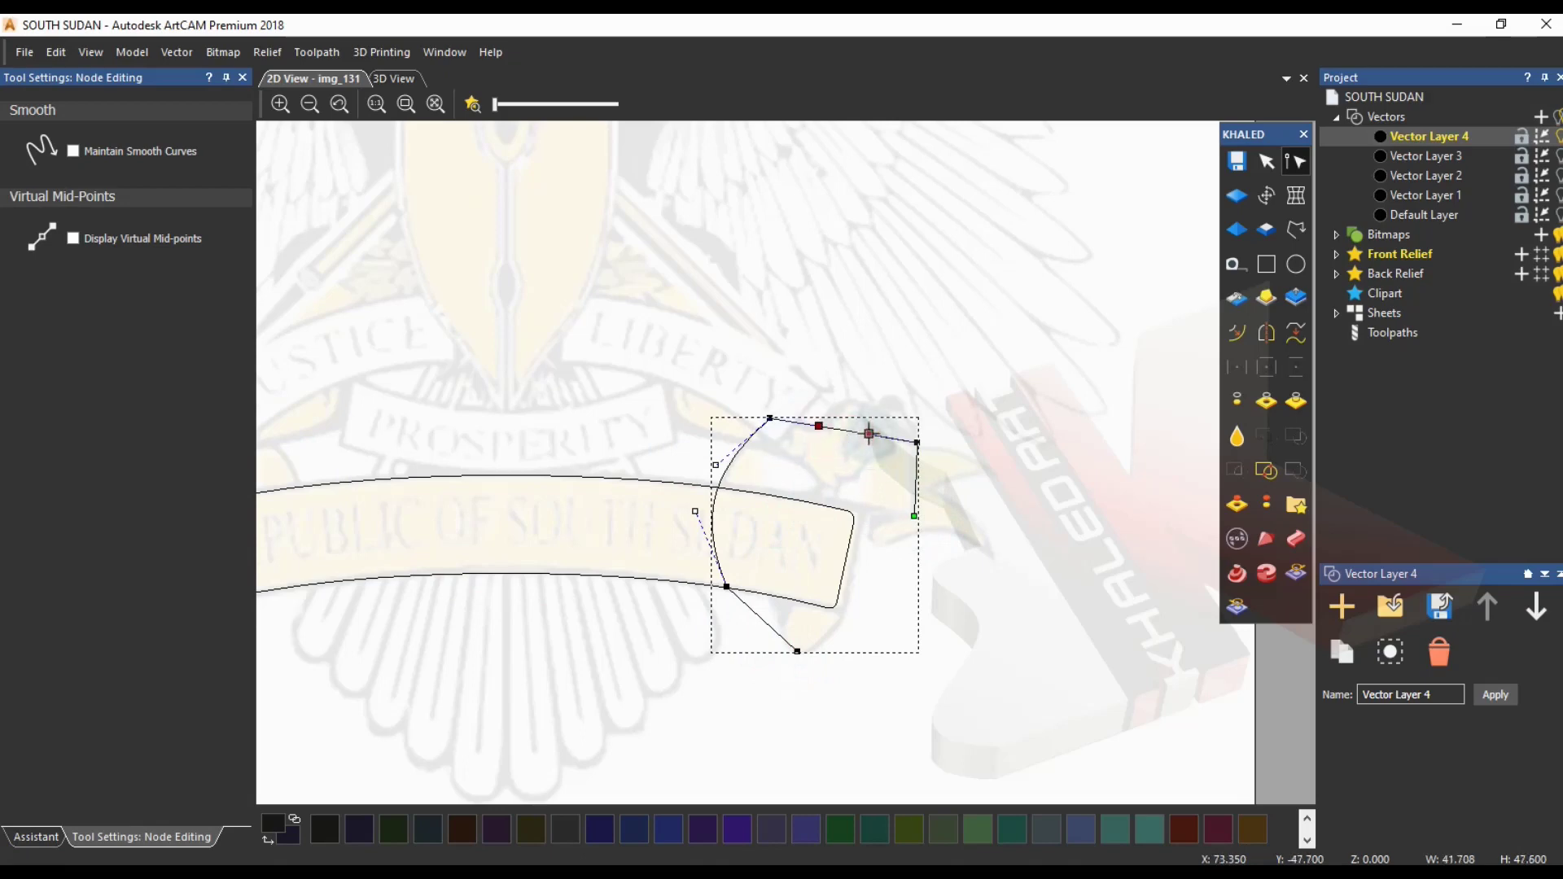
click(852, 458)
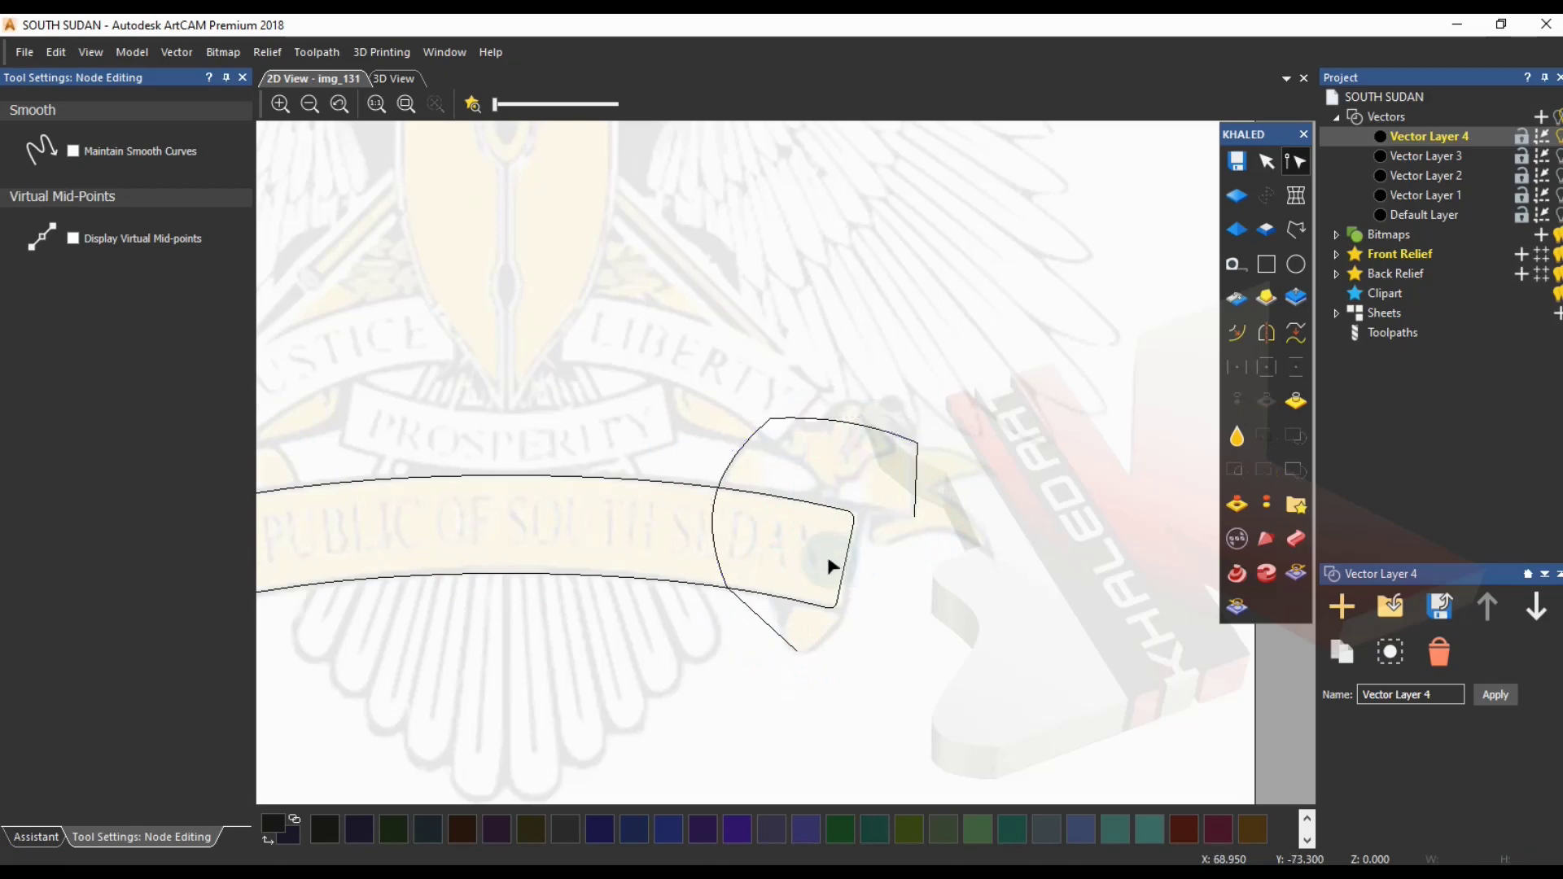
- Extend the foot polyline from its open lower-right end leftward into the banner and down to the banner's lower edge
click(916, 509)
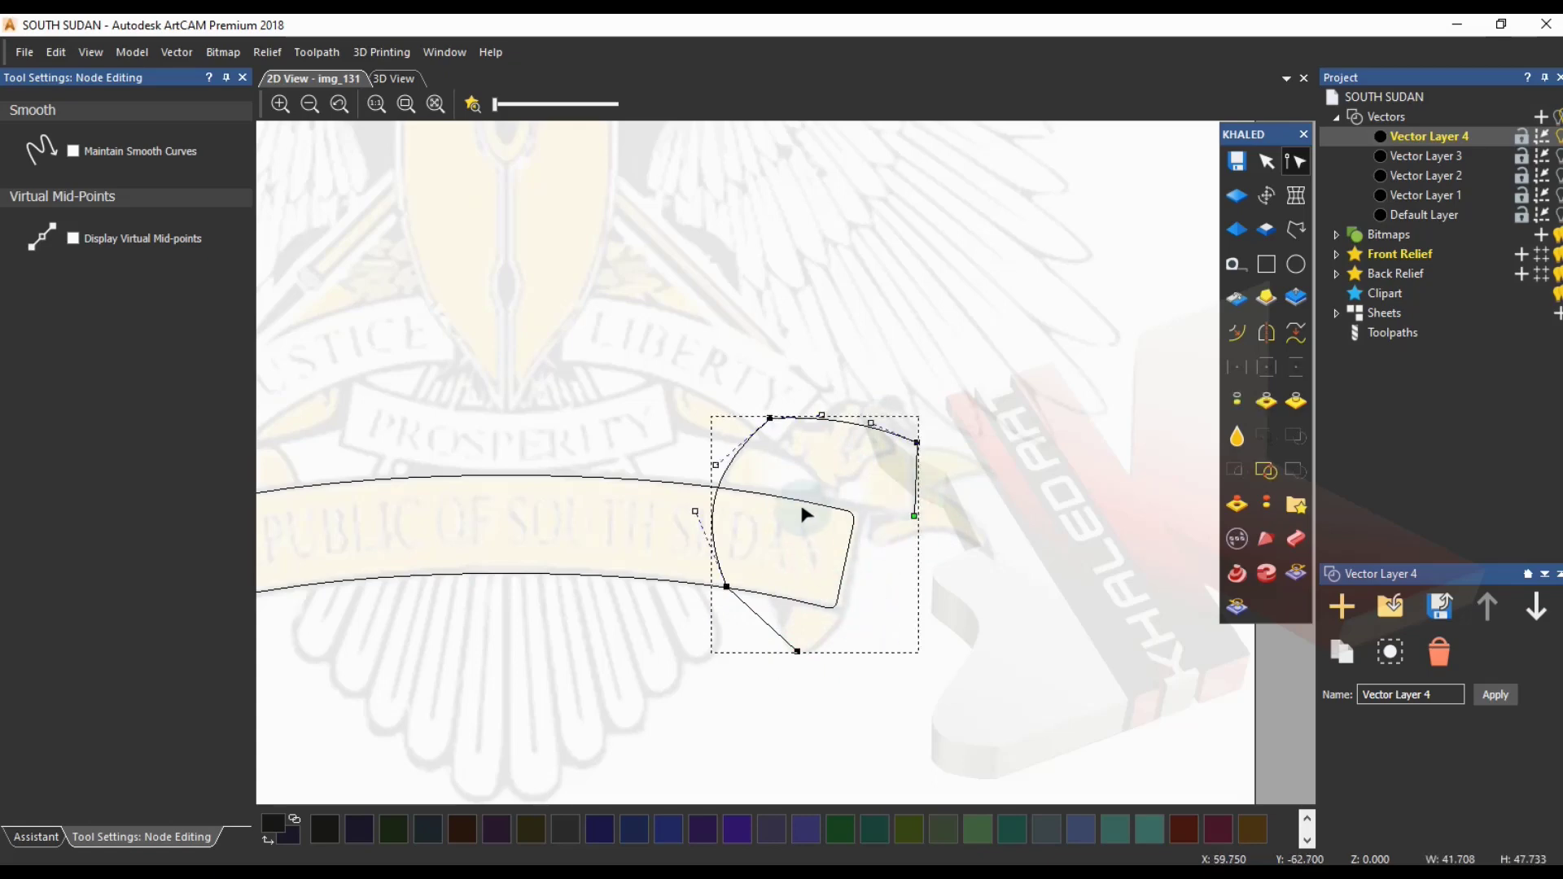
scroll(808, 525, up, 2)
click(38, 837)
click(70, 397)
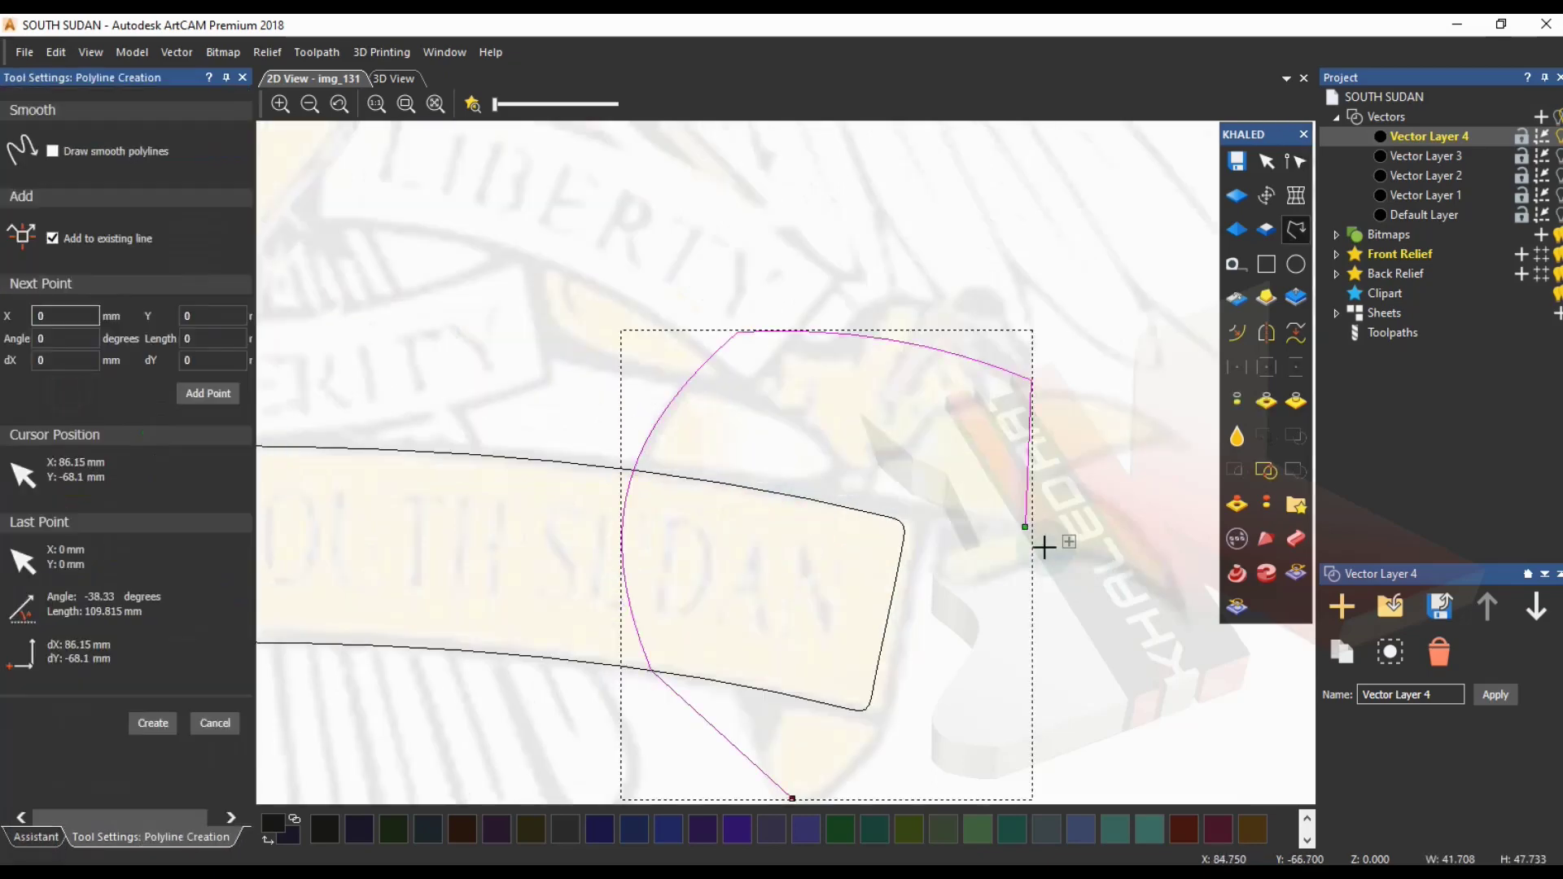
click(1025, 525)
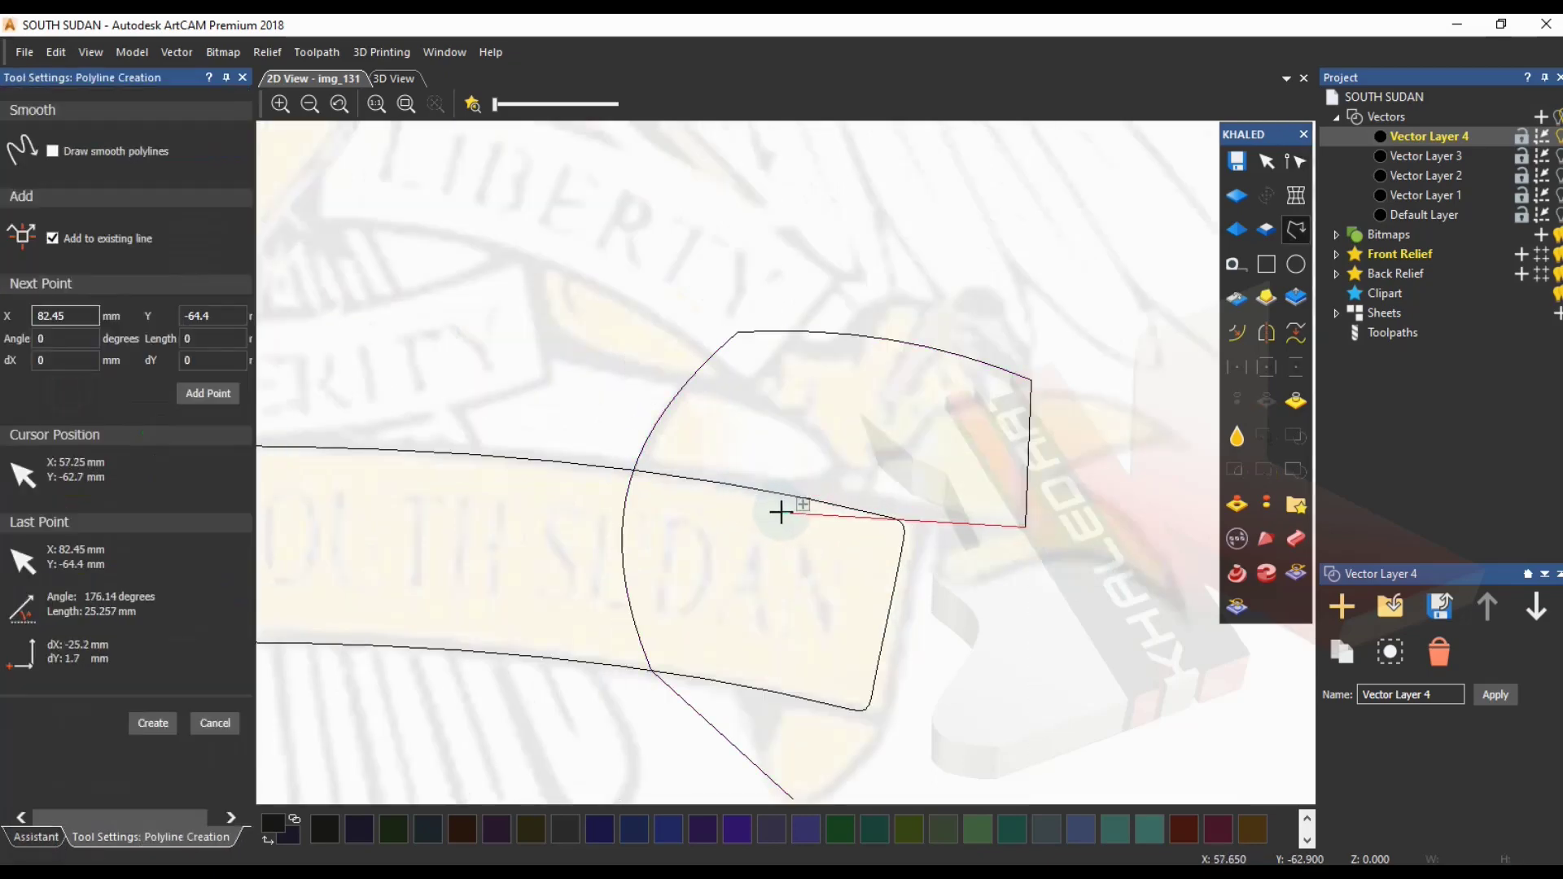
click(790, 514)
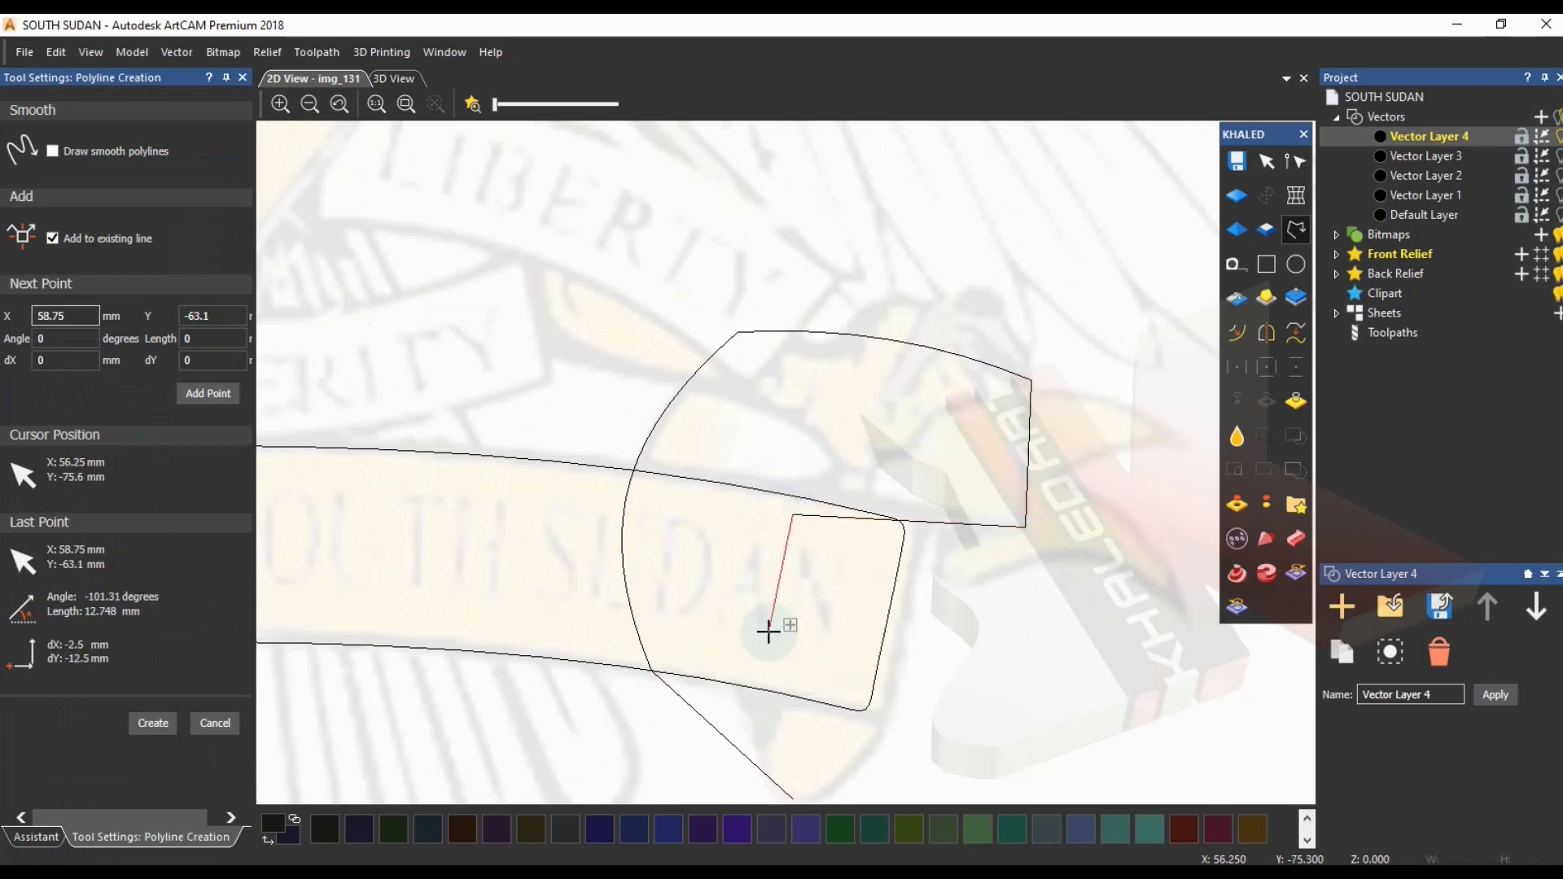
scroll(794, 615, down, 1)
click(783, 578)
key(Escape)
- Convert the new segment below the foot into a slightly arched Bezier curve and raise its left node to the banner's upper edge
scroll(809, 475, up, 4)
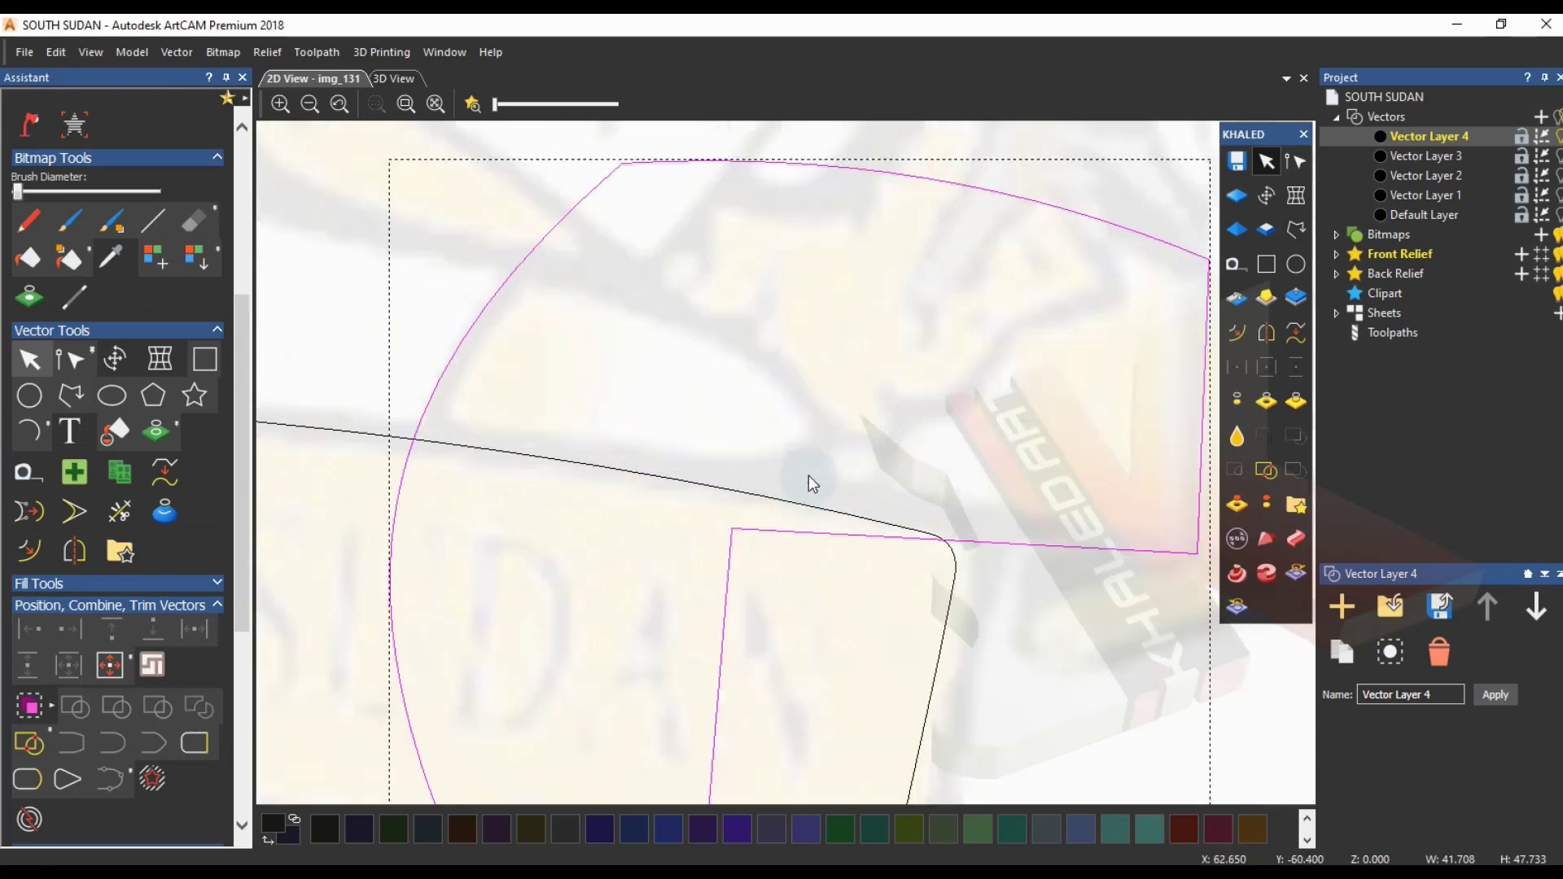
click(71, 358)
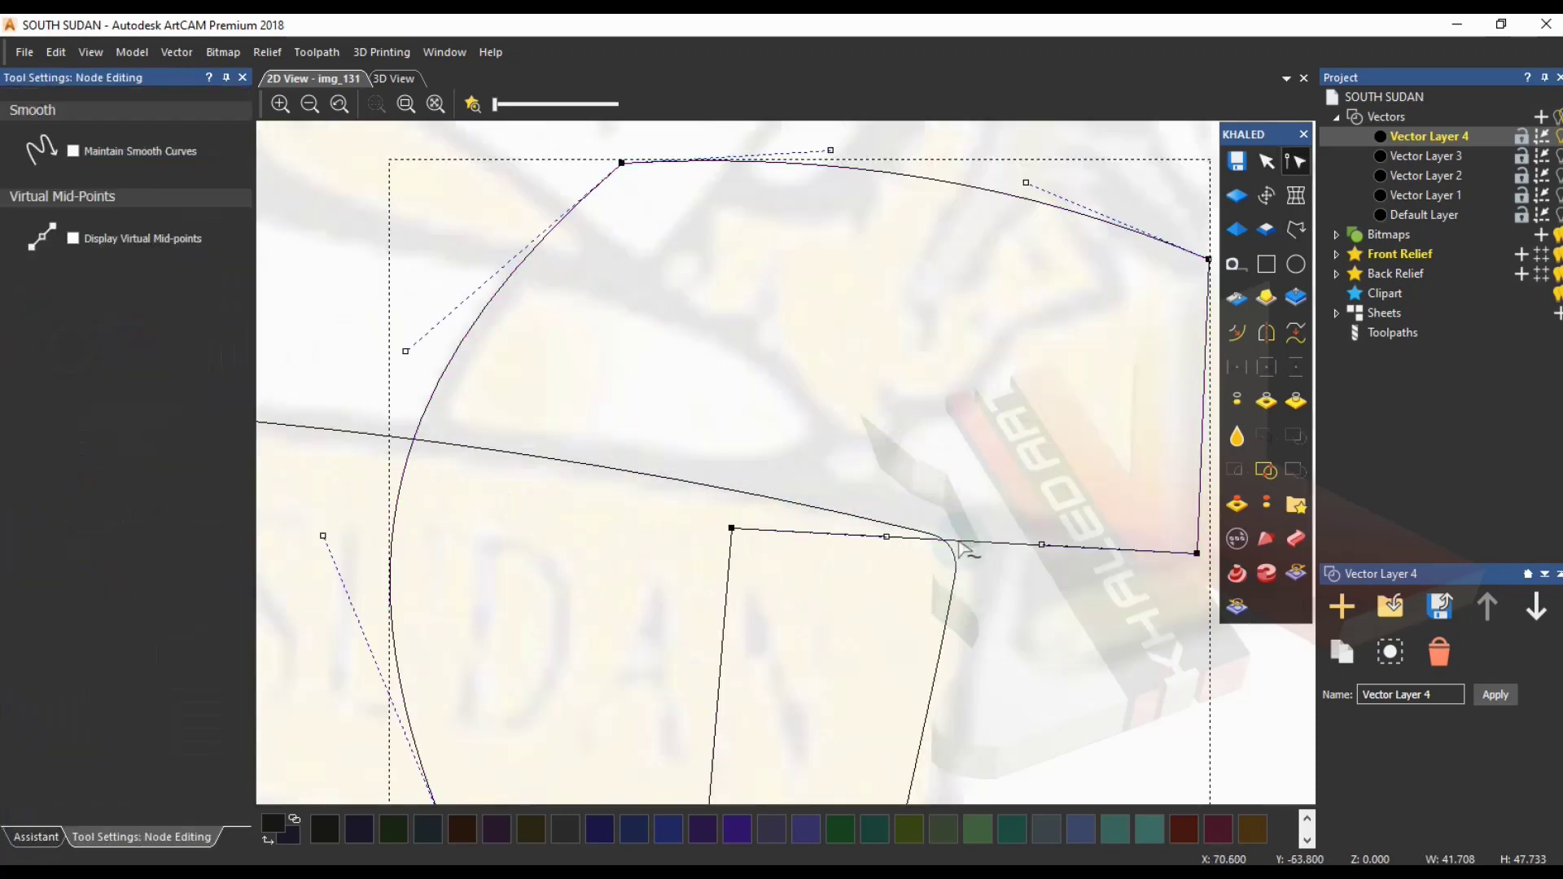
drag(862, 481, 1130, 594)
drag(1038, 542, 1029, 516)
drag(691, 515, 913, 559)
mouse_move(913, 496)
mouse_down()
mouse_move(684, 563)
mouse_move(725, 496)
mouse_up()
click(744, 493)
click(736, 537)
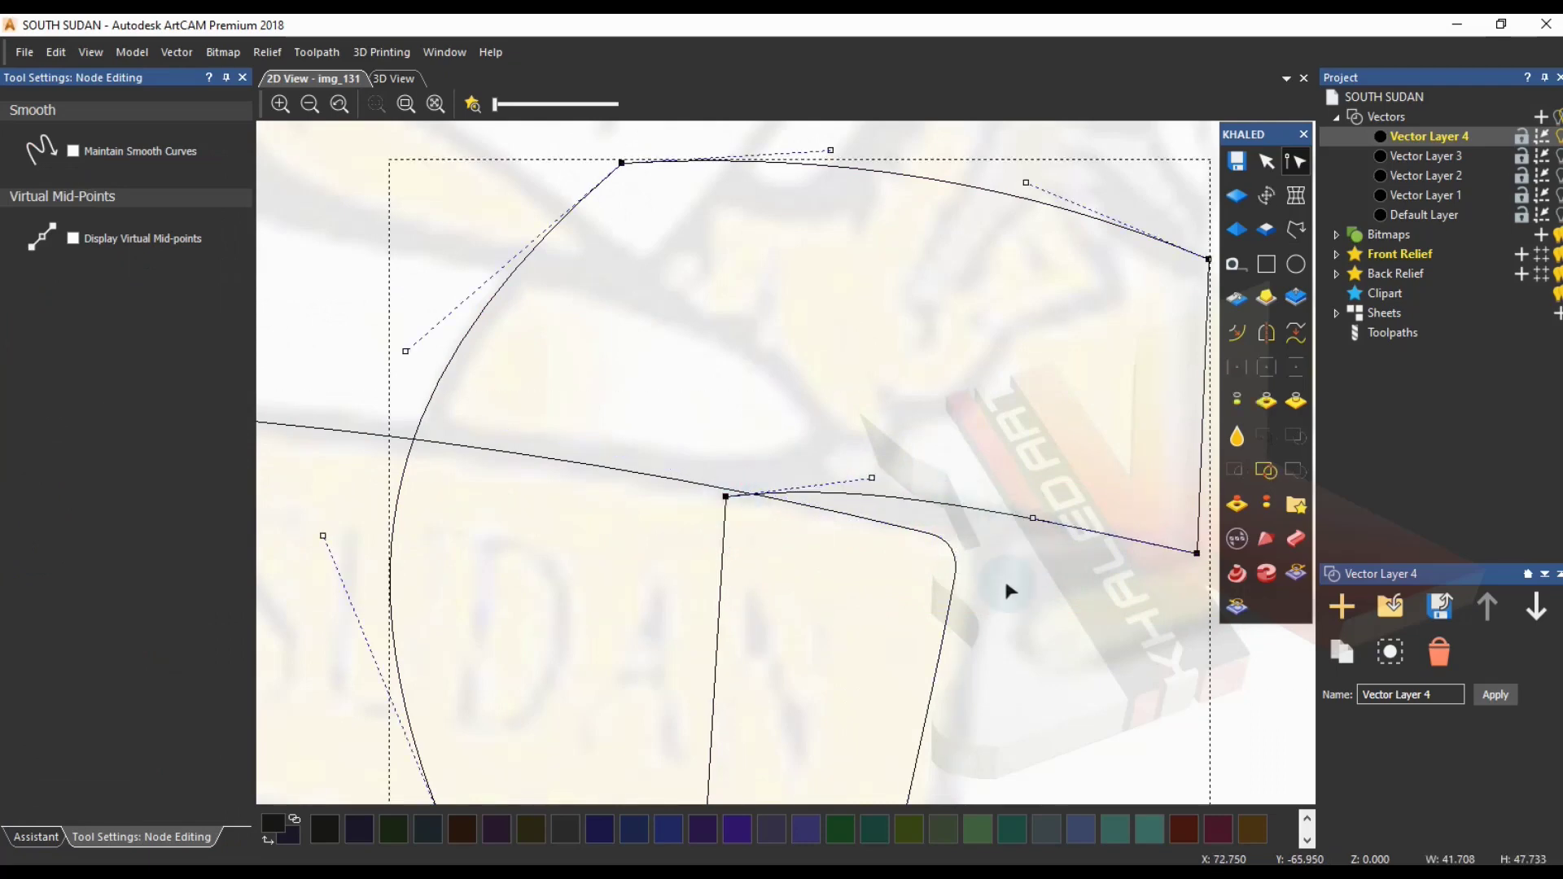
- Arch the foot outline's top and lower curves further upward and shift the lower curve's left node slightly right and up
scroll(1027, 473, down, 3)
scroll(1038, 367, up, 5)
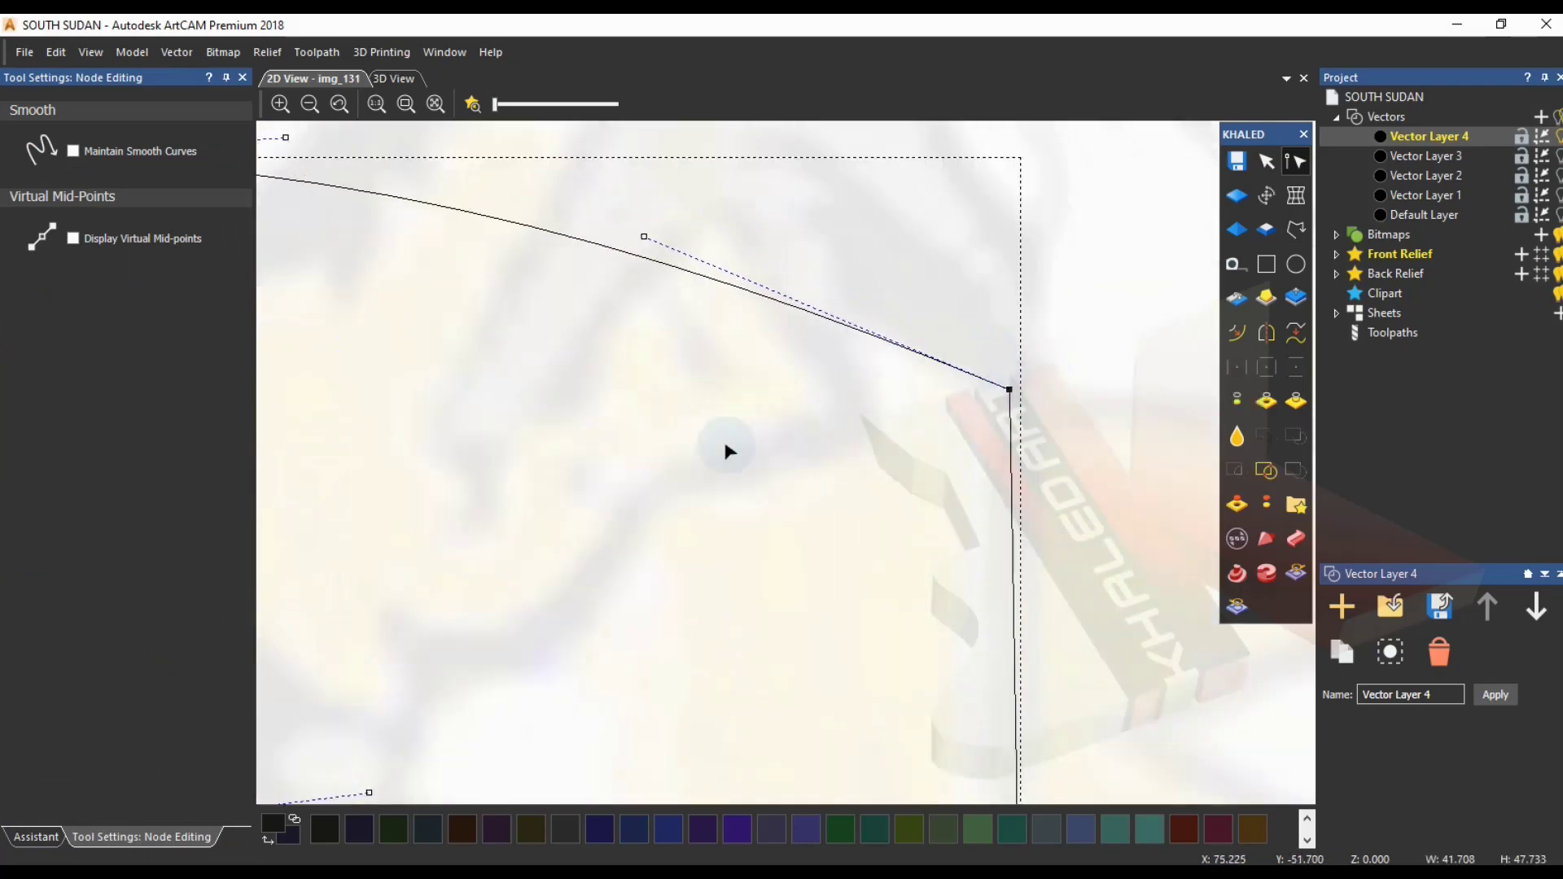
scroll(788, 447, down, 3)
scroll(849, 461, up, 2)
drag(831, 447, 839, 436)
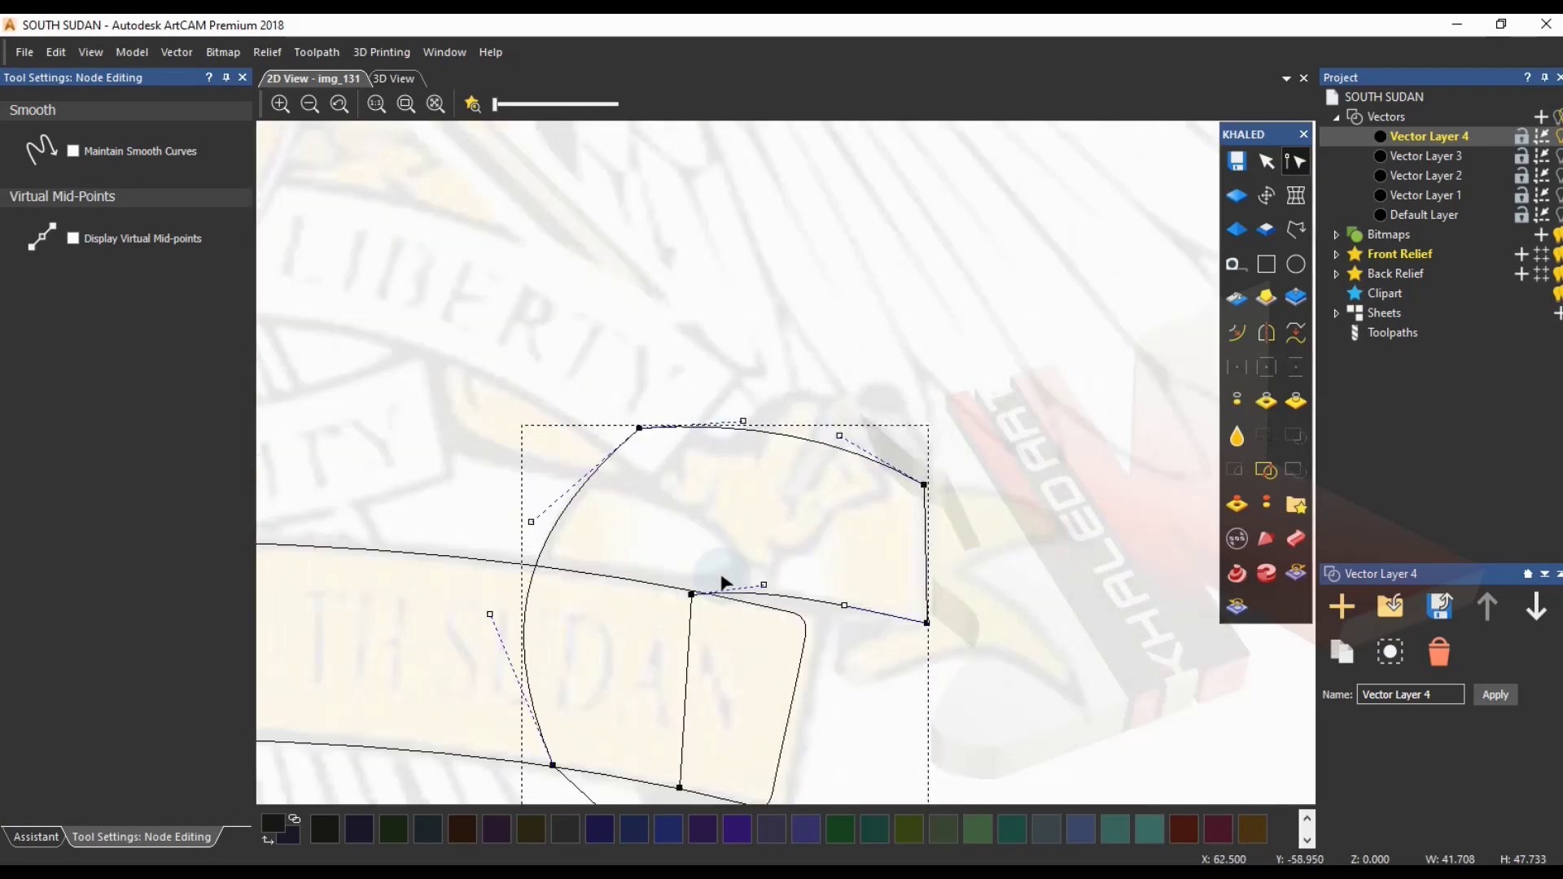
drag(690, 592, 706, 584)
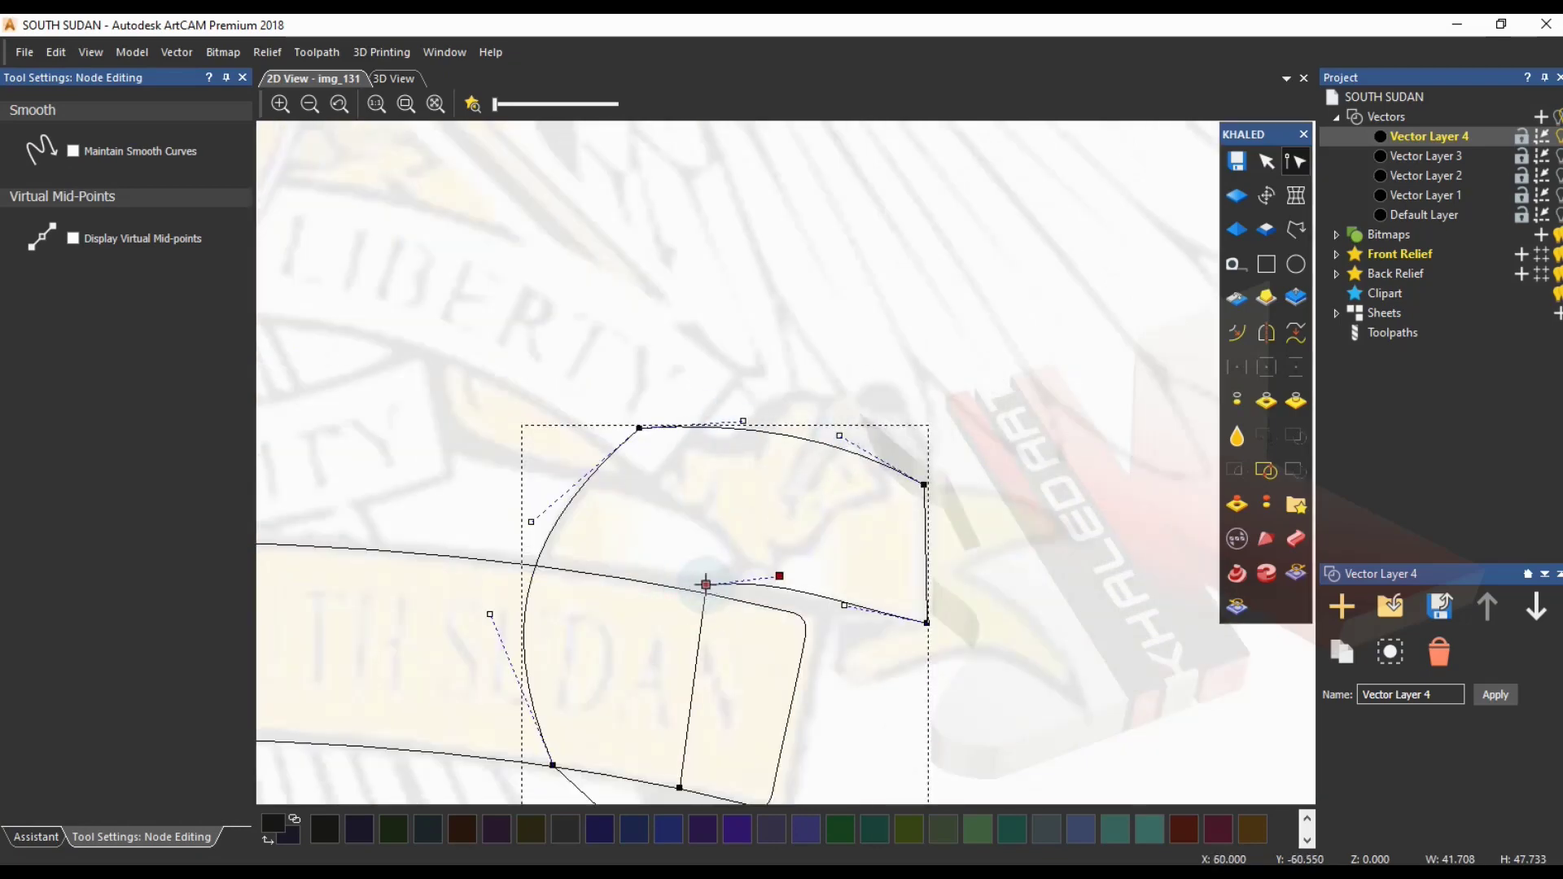
drag(844, 604, 852, 586)
drag(760, 553, 849, 583)
drag(731, 399, 862, 429)
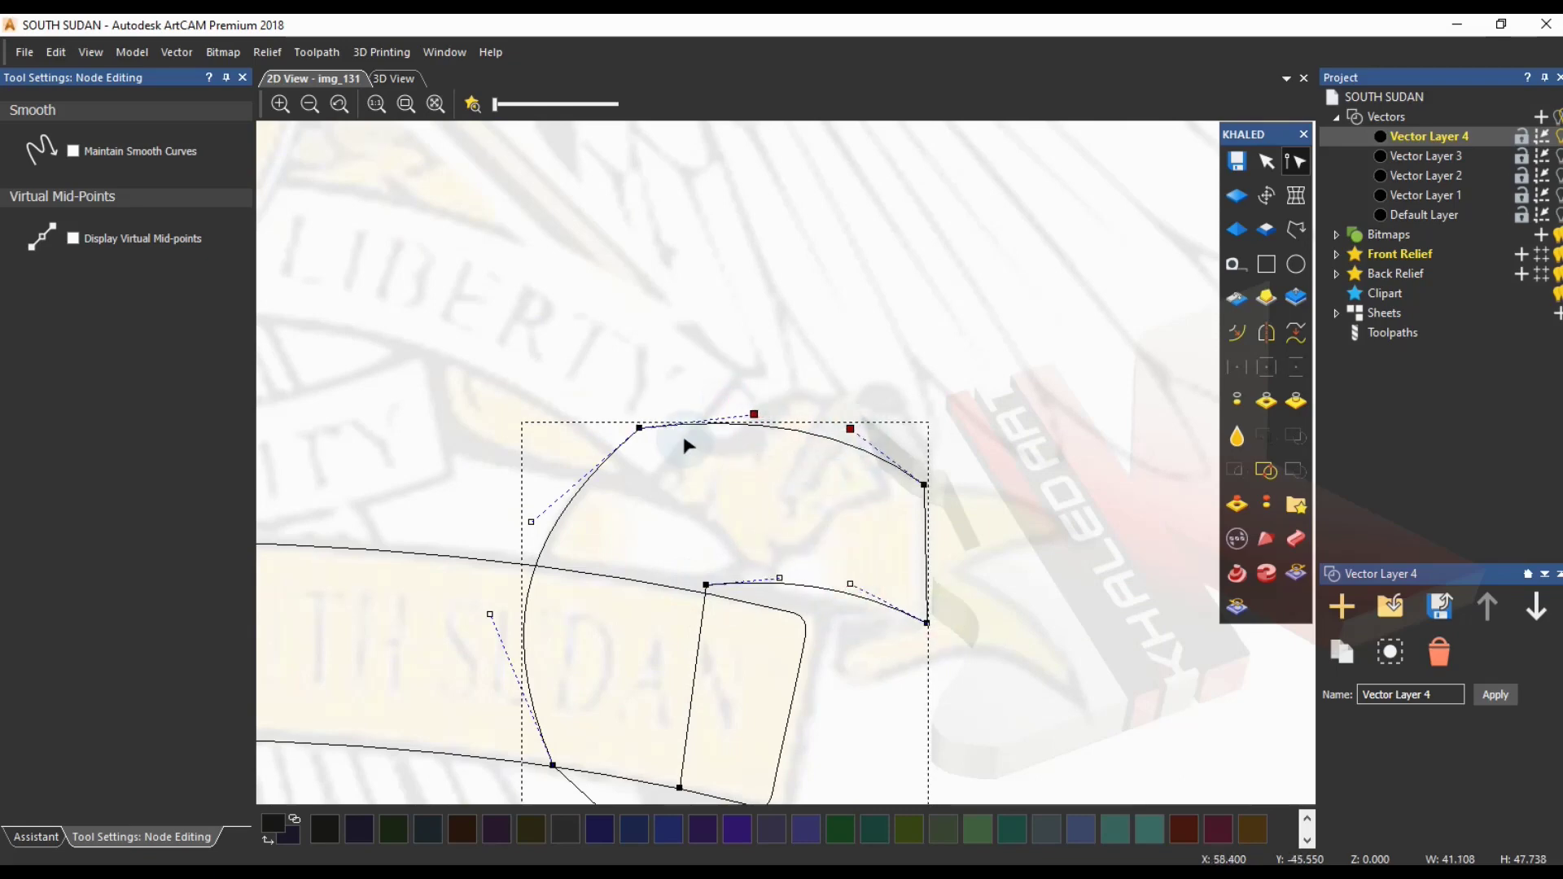
- Adjust the foot outline's upper-left corner node slightly downward and its adjoining curve
drag(510, 418, 657, 535)
drag(637, 429, 634, 441)
click(753, 458)
click(749, 558)
scroll(751, 561, down, 1)
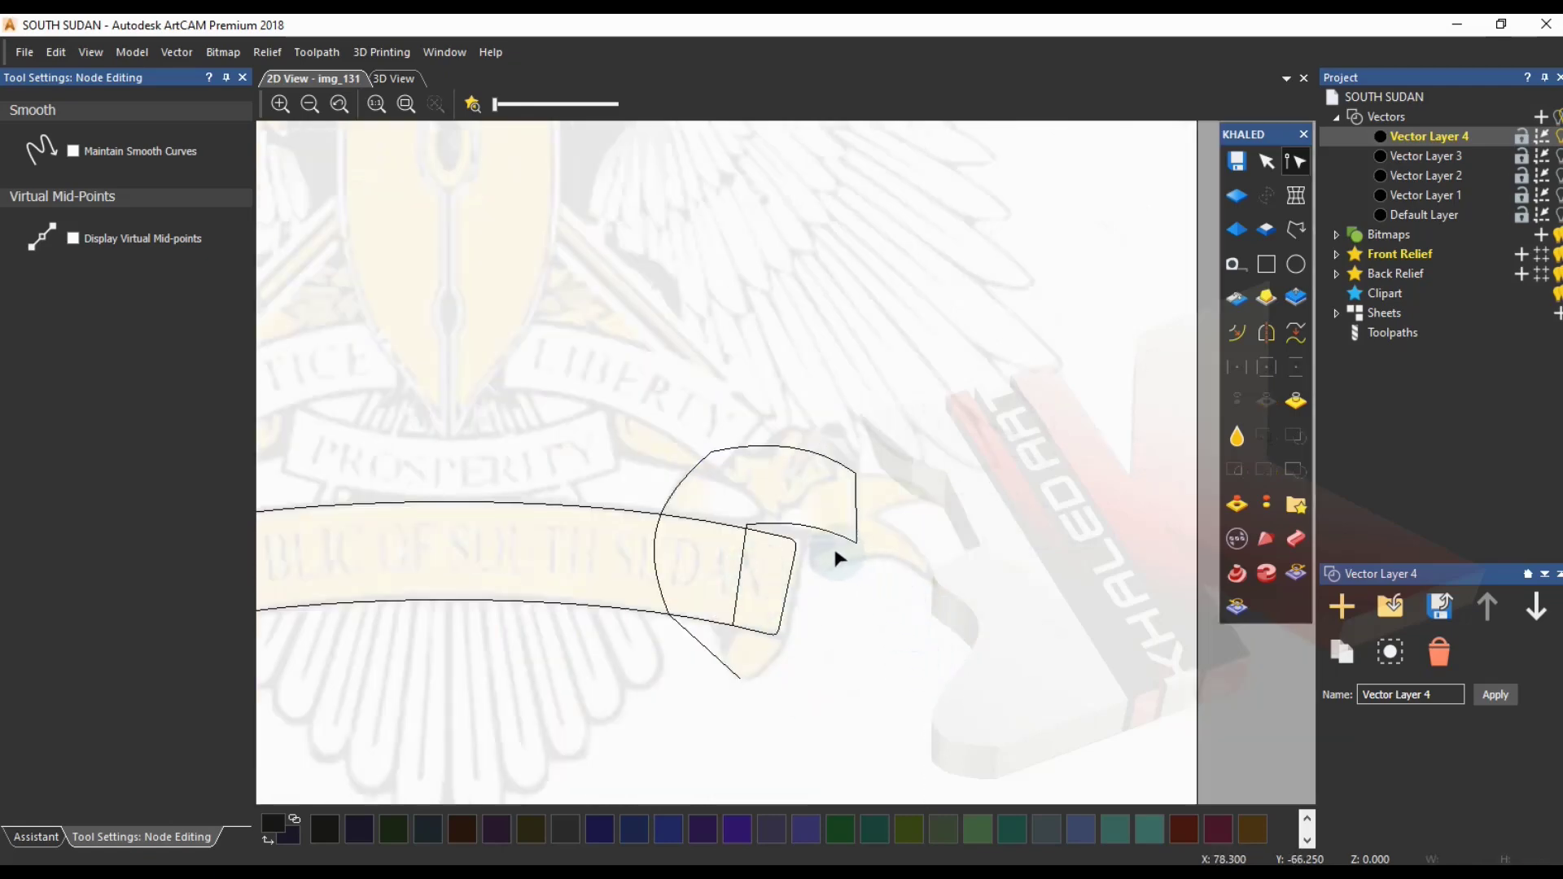
- Flatten the foot outline's lower curve with its handles and drop its left node onto the banner's upper edge
scroll(838, 557, up, 3)
click(35, 837)
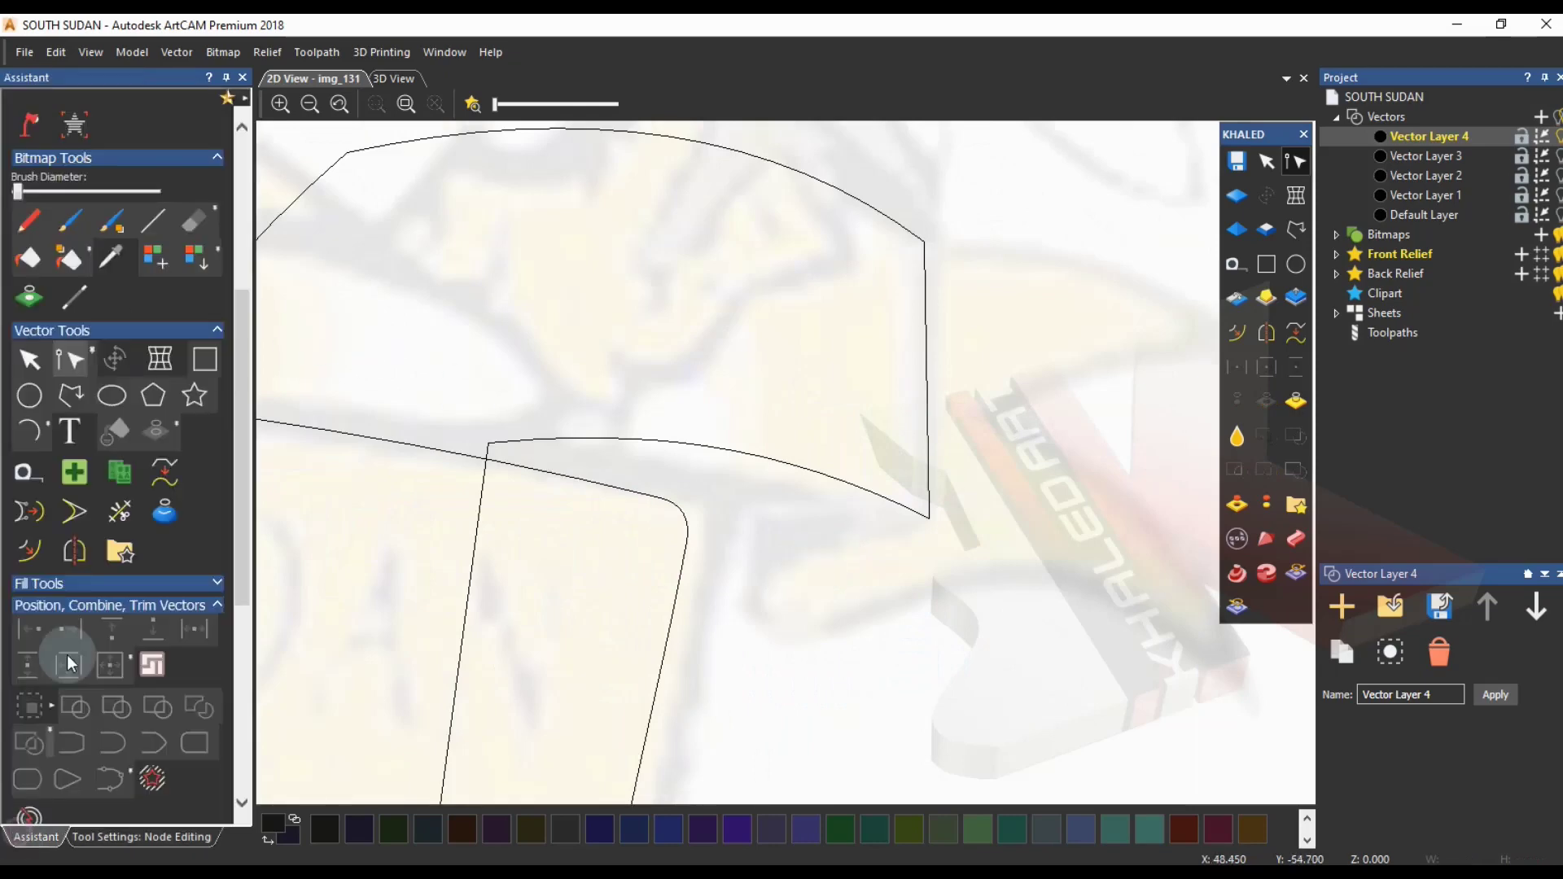
click(622, 437)
drag(597, 398, 767, 471)
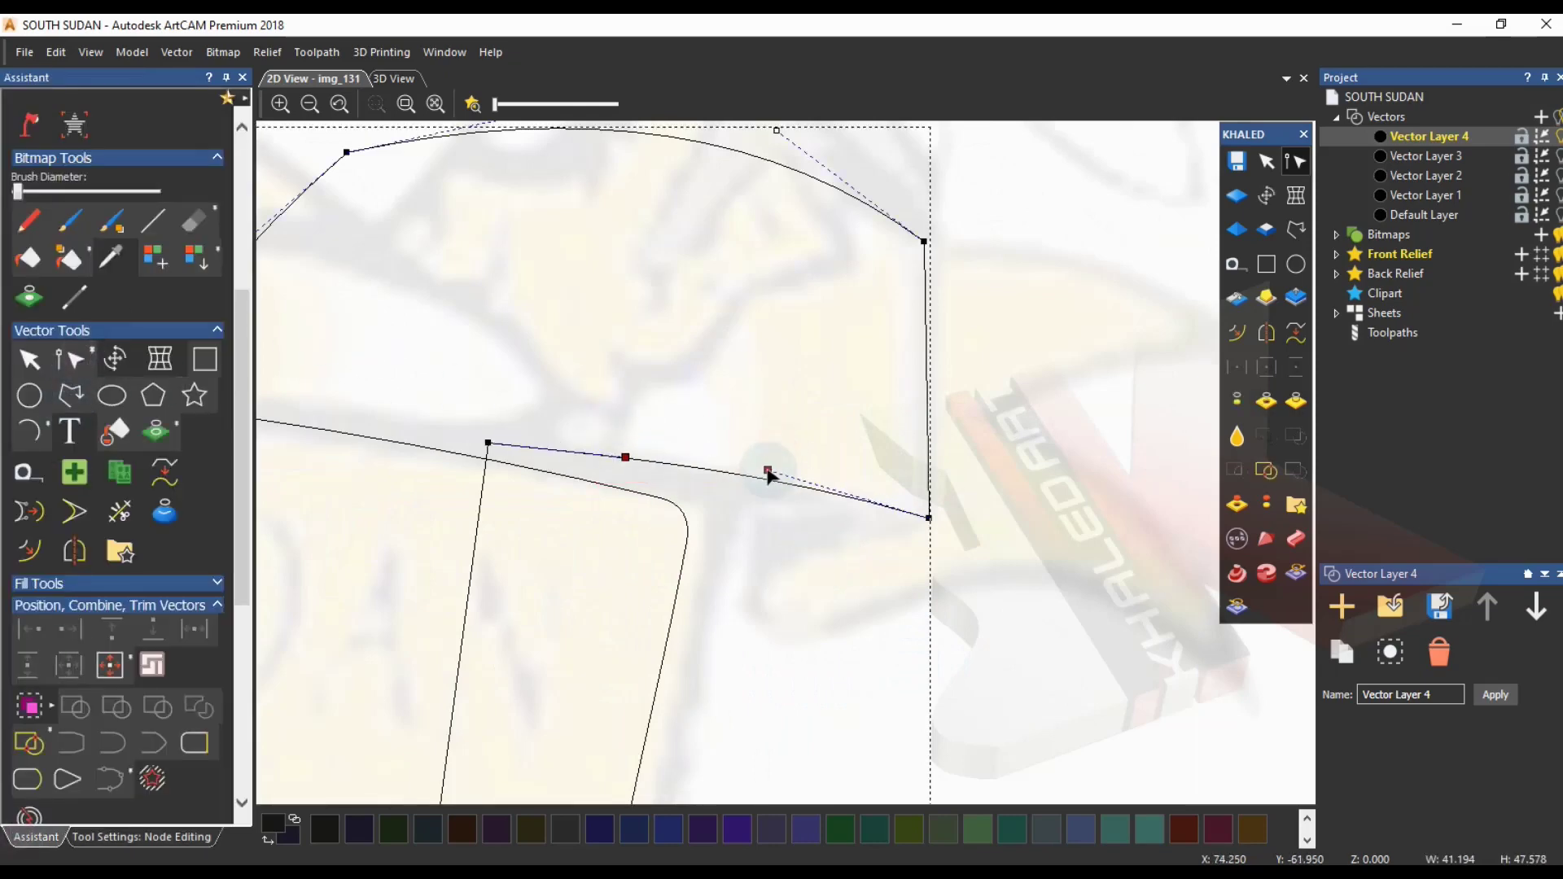
drag(488, 444, 489, 459)
drag(626, 475, 626, 464)
drag(767, 471, 762, 479)
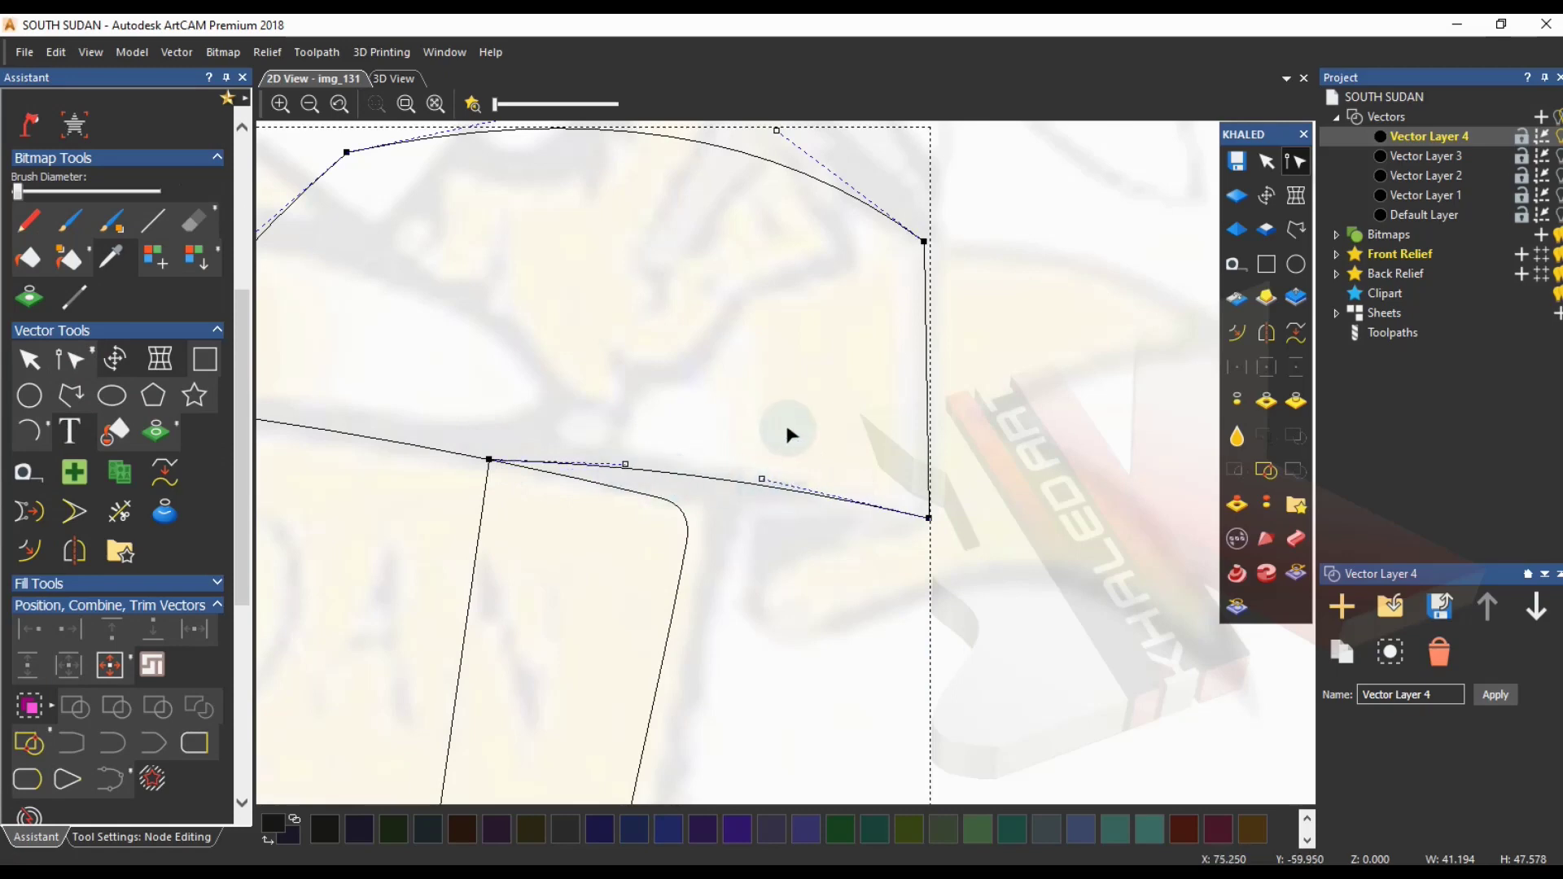
- Flatten the arch of the foot outline's top curve by lowering its handles
scroll(787, 428, down, 1)
drag(649, 258, 776, 315)
click(735, 525)
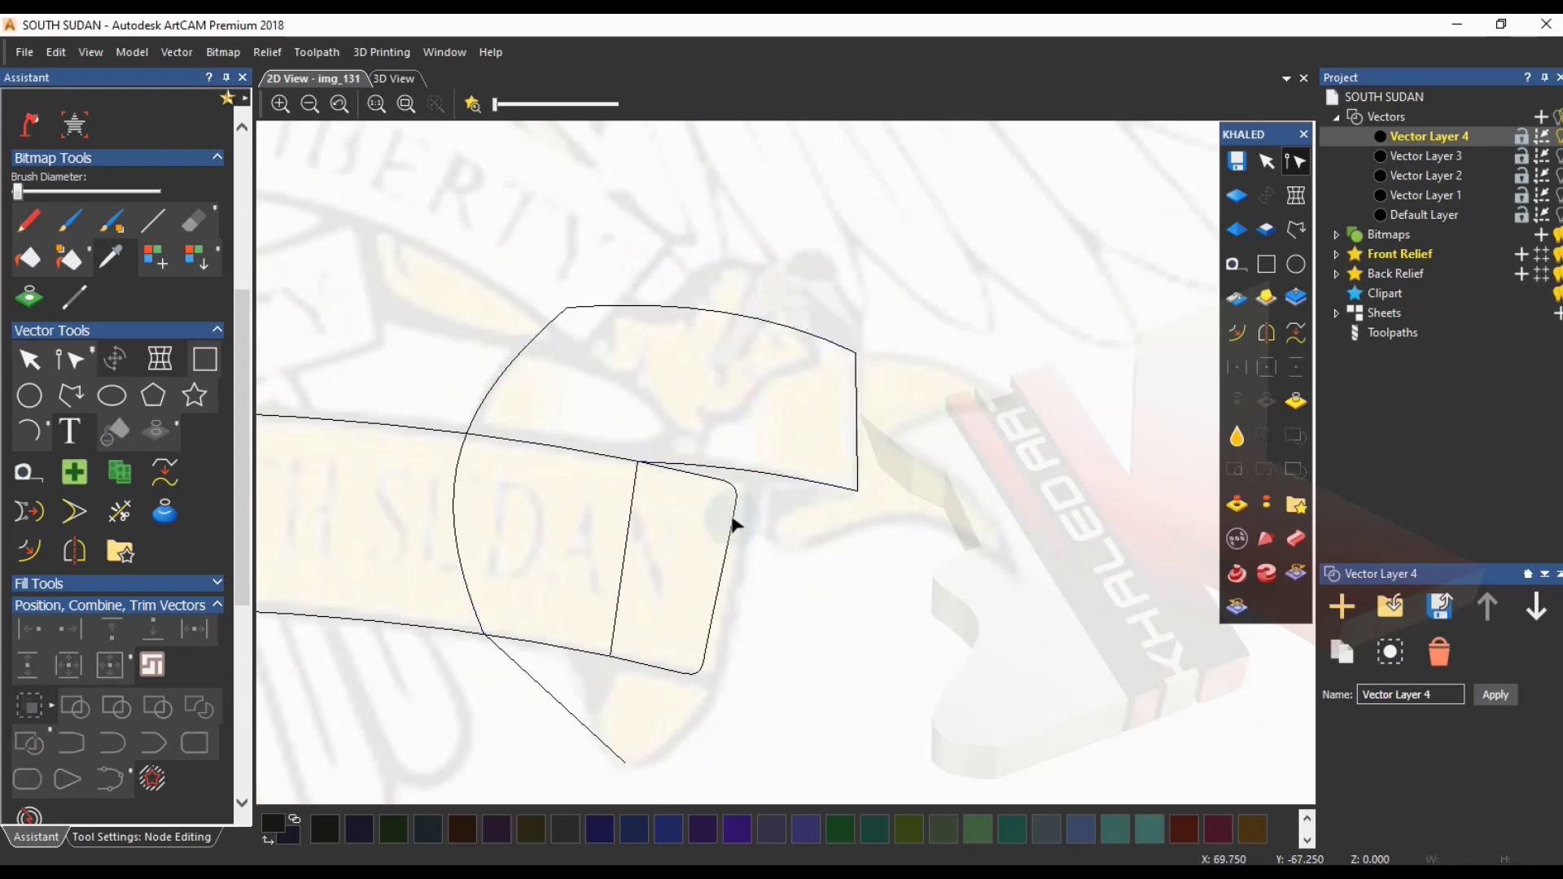
- Draw a closed five-point polyline about 21.6 by 21.1 mm around the forked shape beside the eagle's foot
click(71, 396)
click(824, 383)
click(1032, 418)
click(910, 440)
click(1032, 587)
click(858, 490)
click(822, 381)
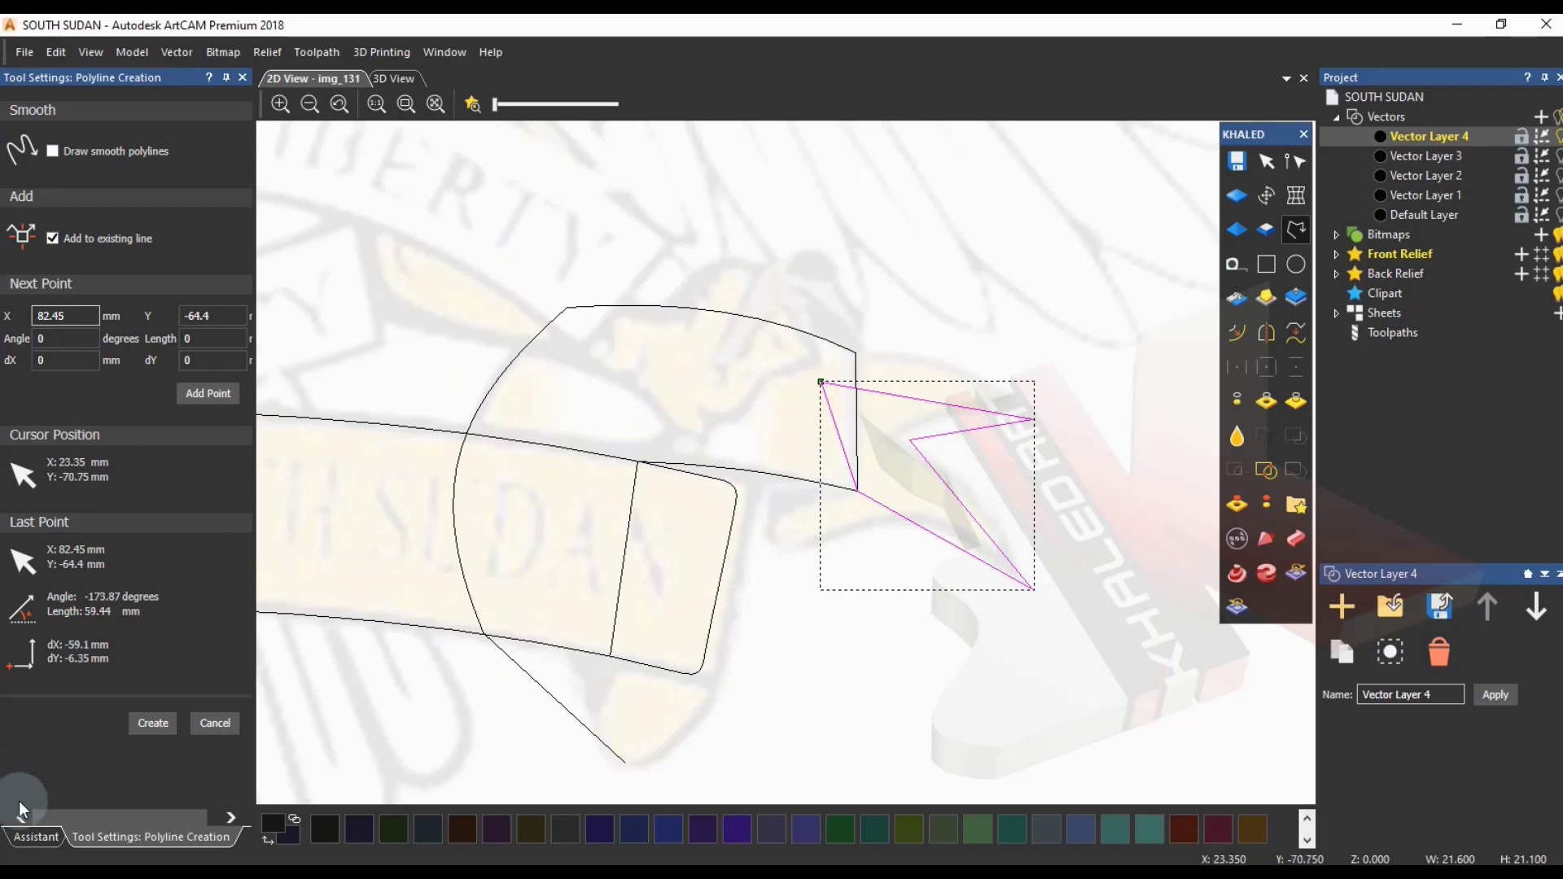
- Curve the forked shape's two upper-prong segments into upward Bezier arcs following the emblem
click(36, 837)
click(56, 402)
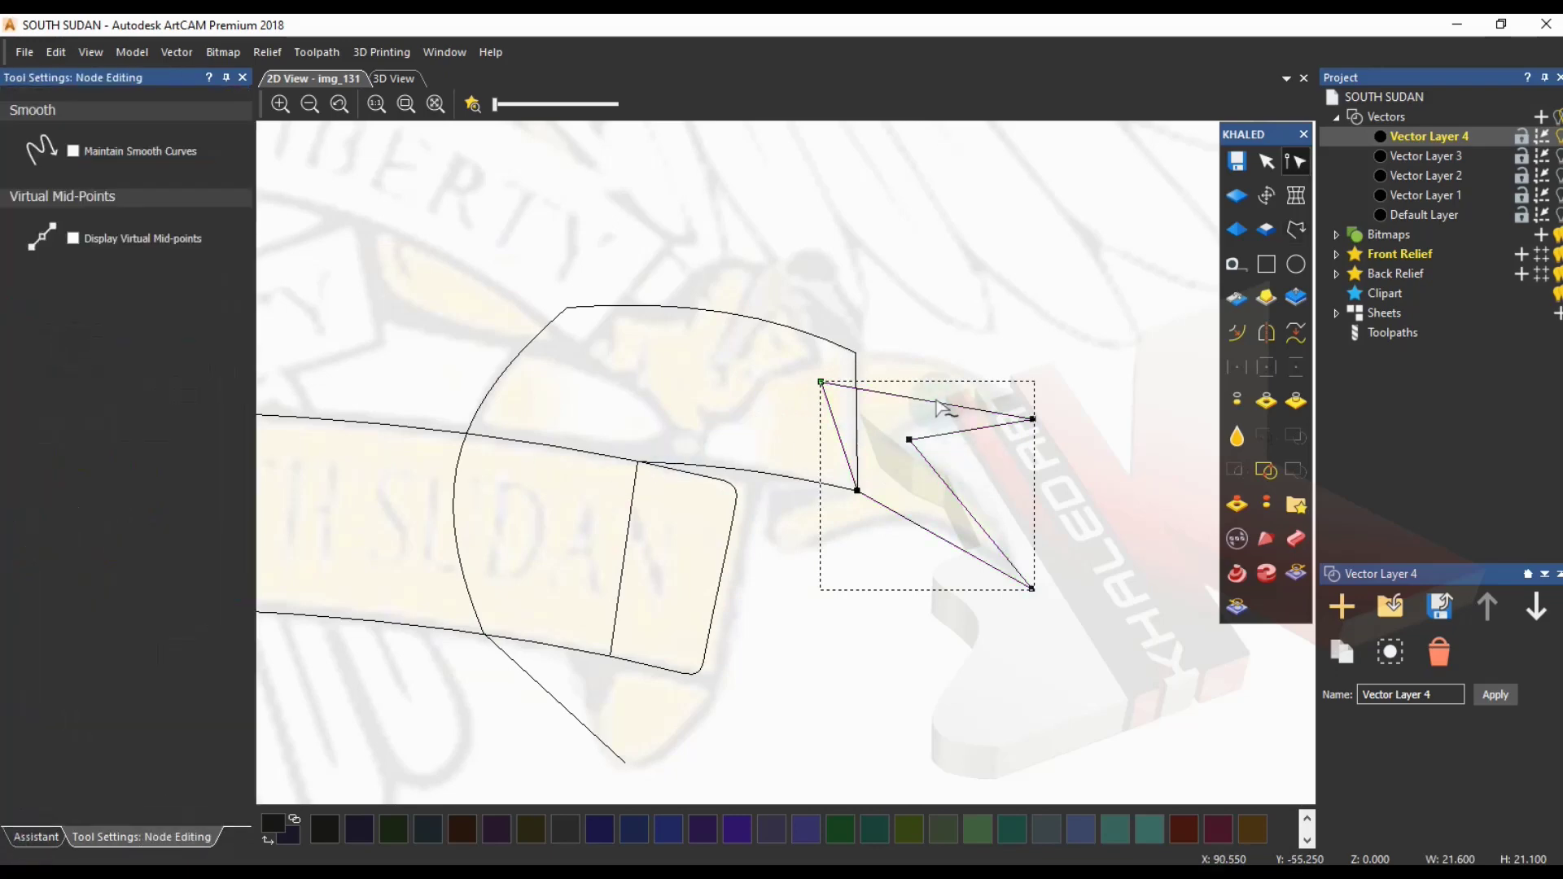
drag(875, 376, 961, 354)
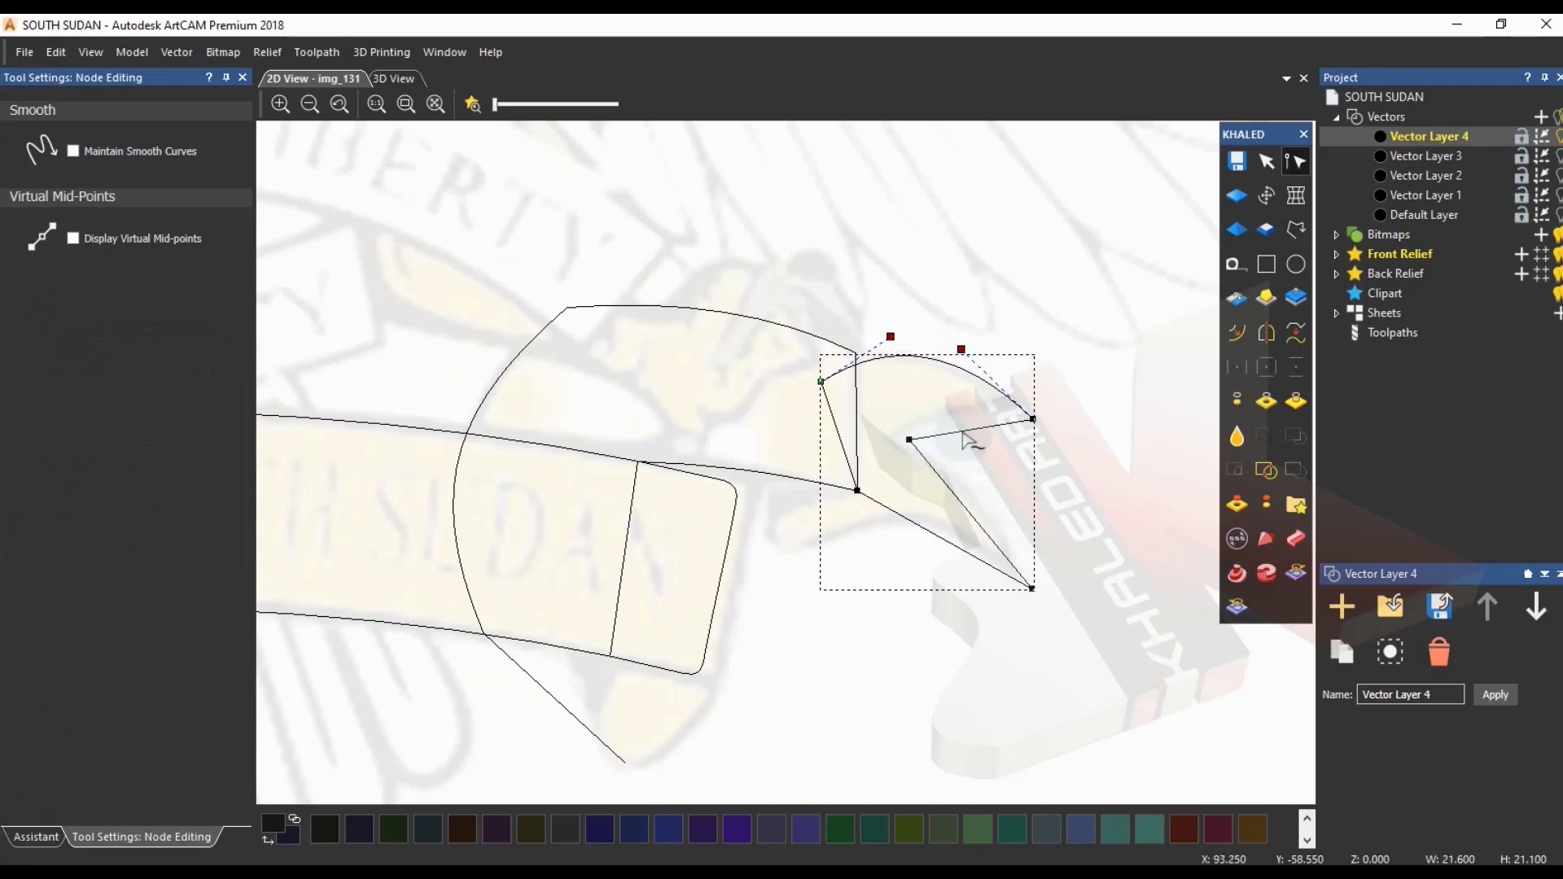
drag(963, 432, 935, 422)
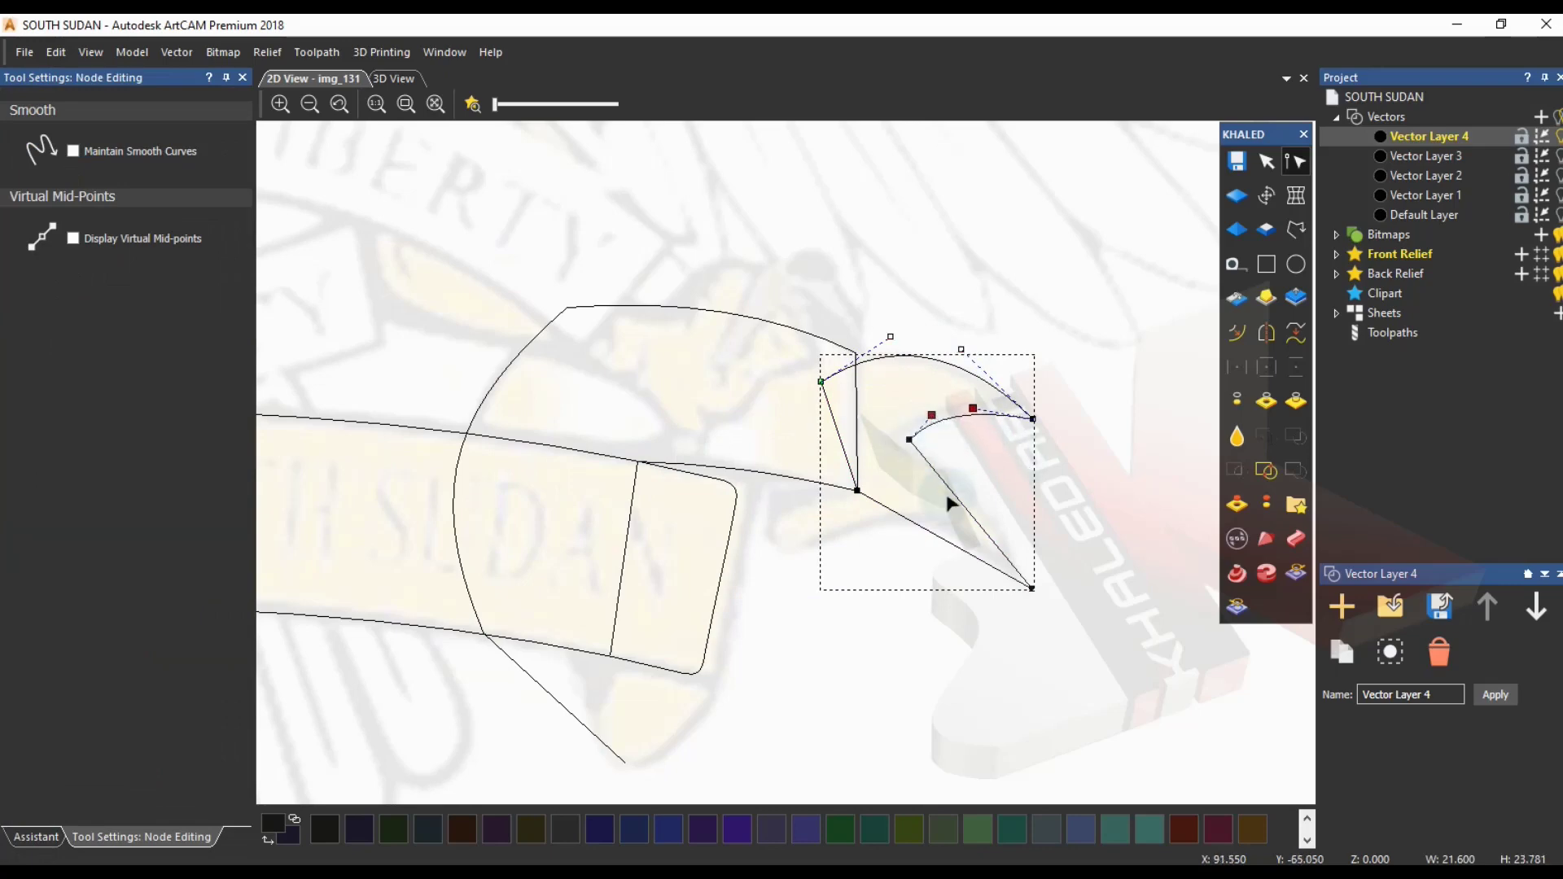
- Curve the forked shape's lower prong and add nodes on its underside to form the rounded lobe beside the banner
drag(944, 488, 906, 517)
key(i)
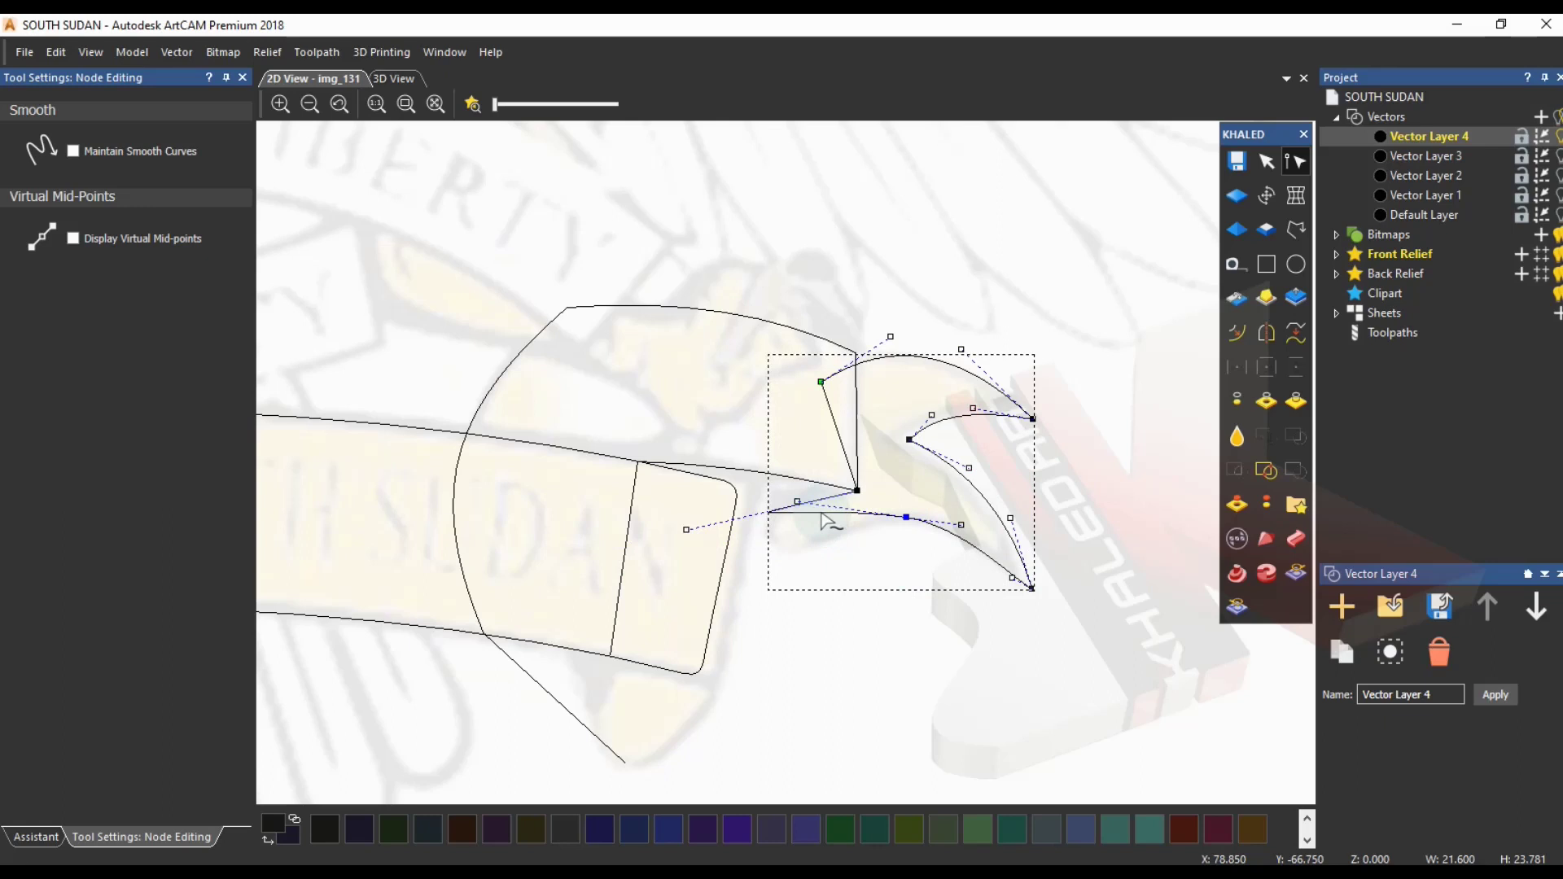
drag(824, 512, 863, 529)
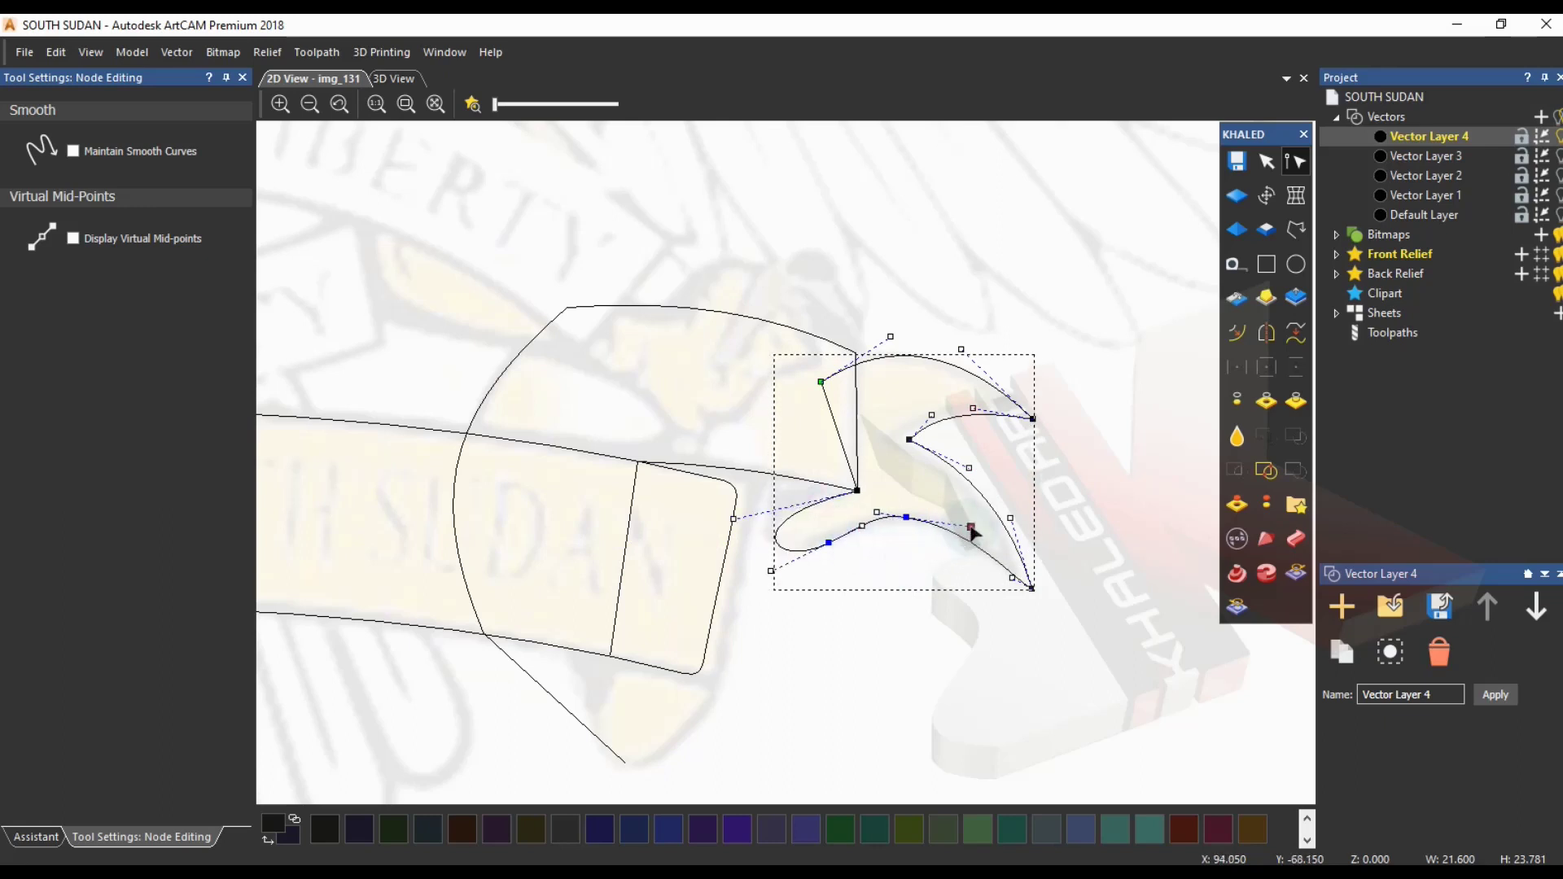
- Nudge the forked shape's lower tip node left and reshape the two curves meeting there with their handles
scroll(996, 600, up, 2)
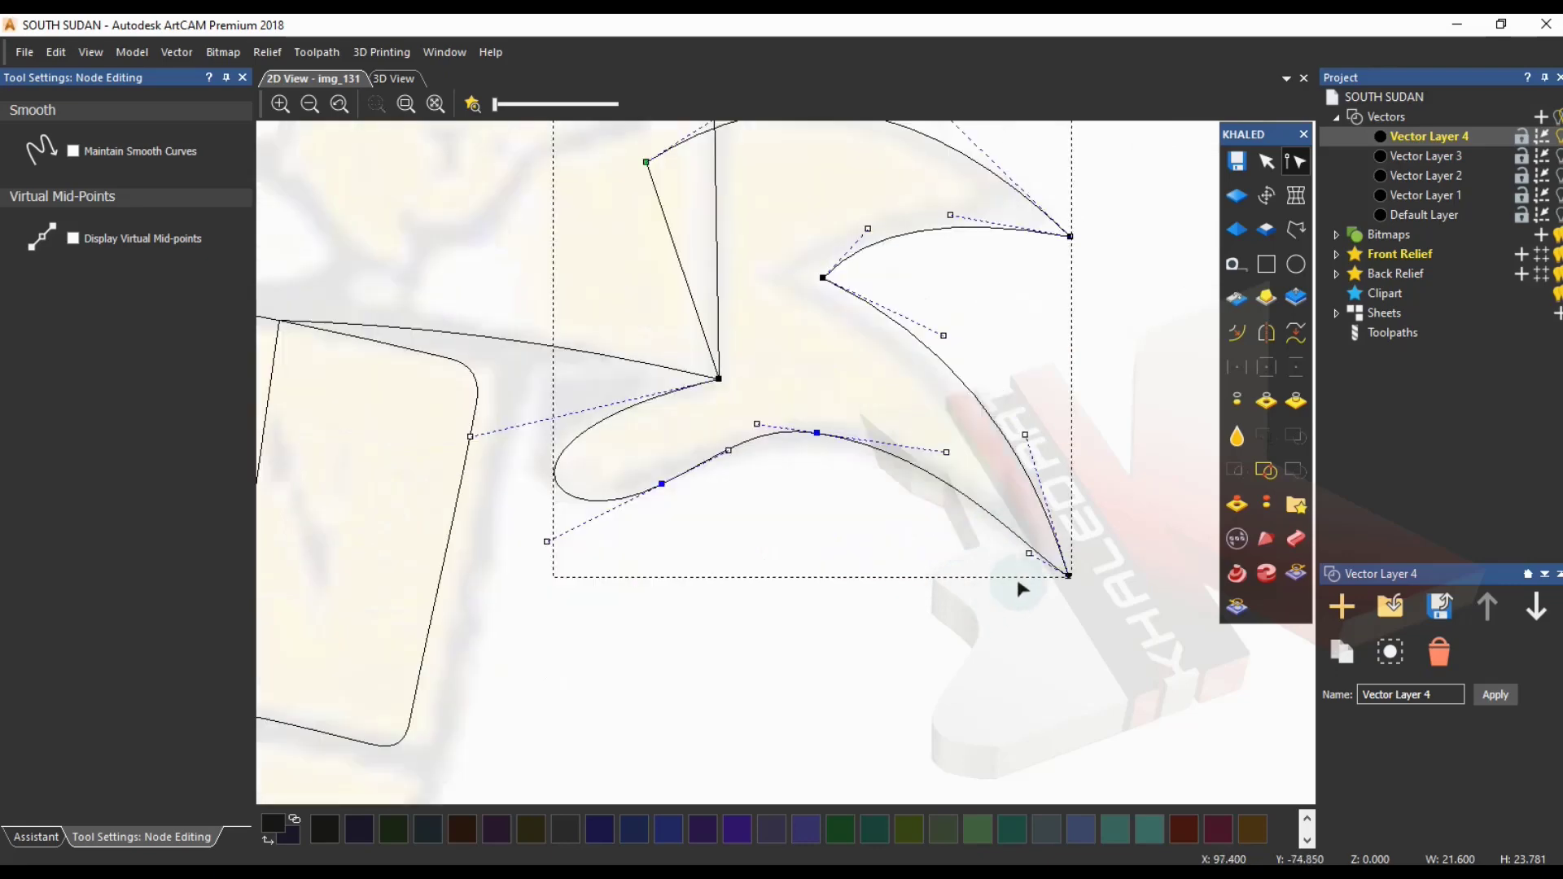
key(Left)
key(Left)
key(Left)
key(Left)
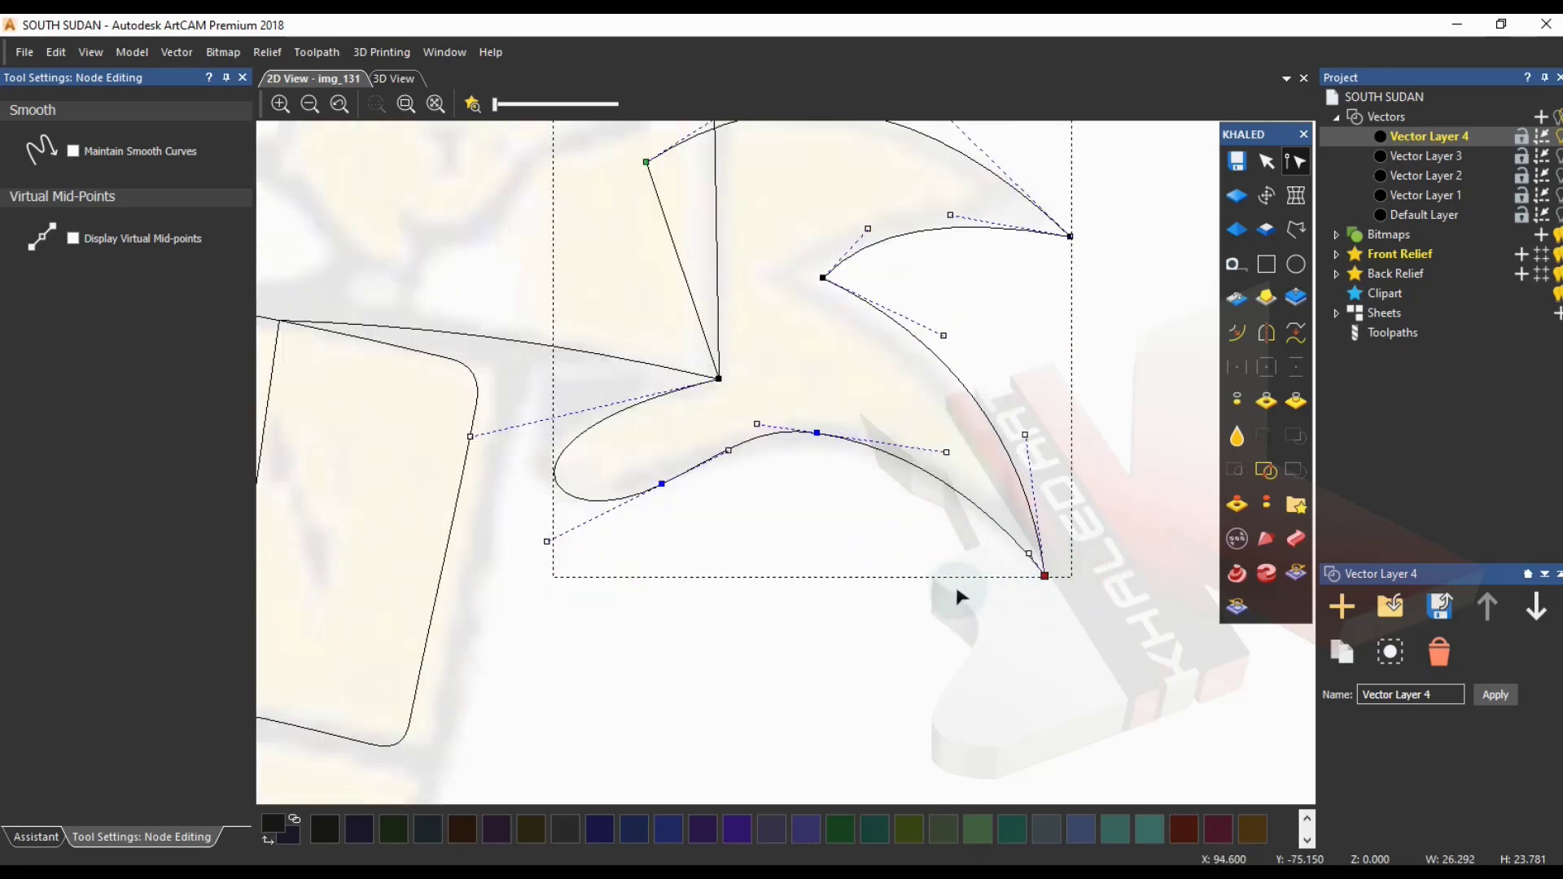
drag(1028, 553, 1018, 551)
drag(1025, 435, 1046, 449)
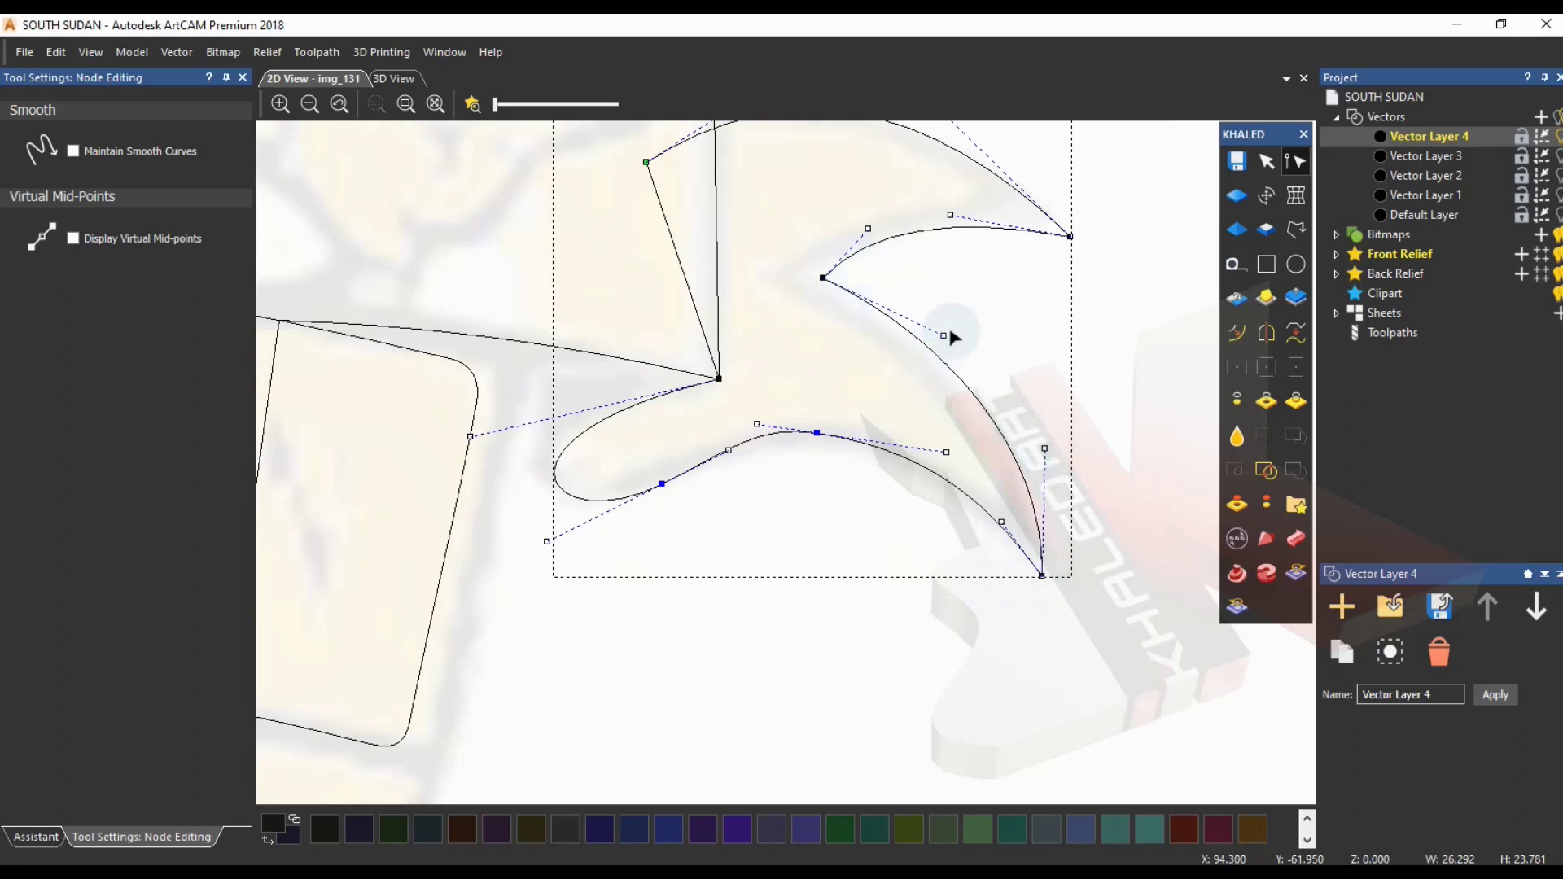
- Move the forked shape's inner notch node slightly left and readjust the adjoining upper curve's handle
drag(822, 278, 811, 279)
drag(856, 232, 869, 234)
click(998, 378)
scroll(984, 379, down, 5)
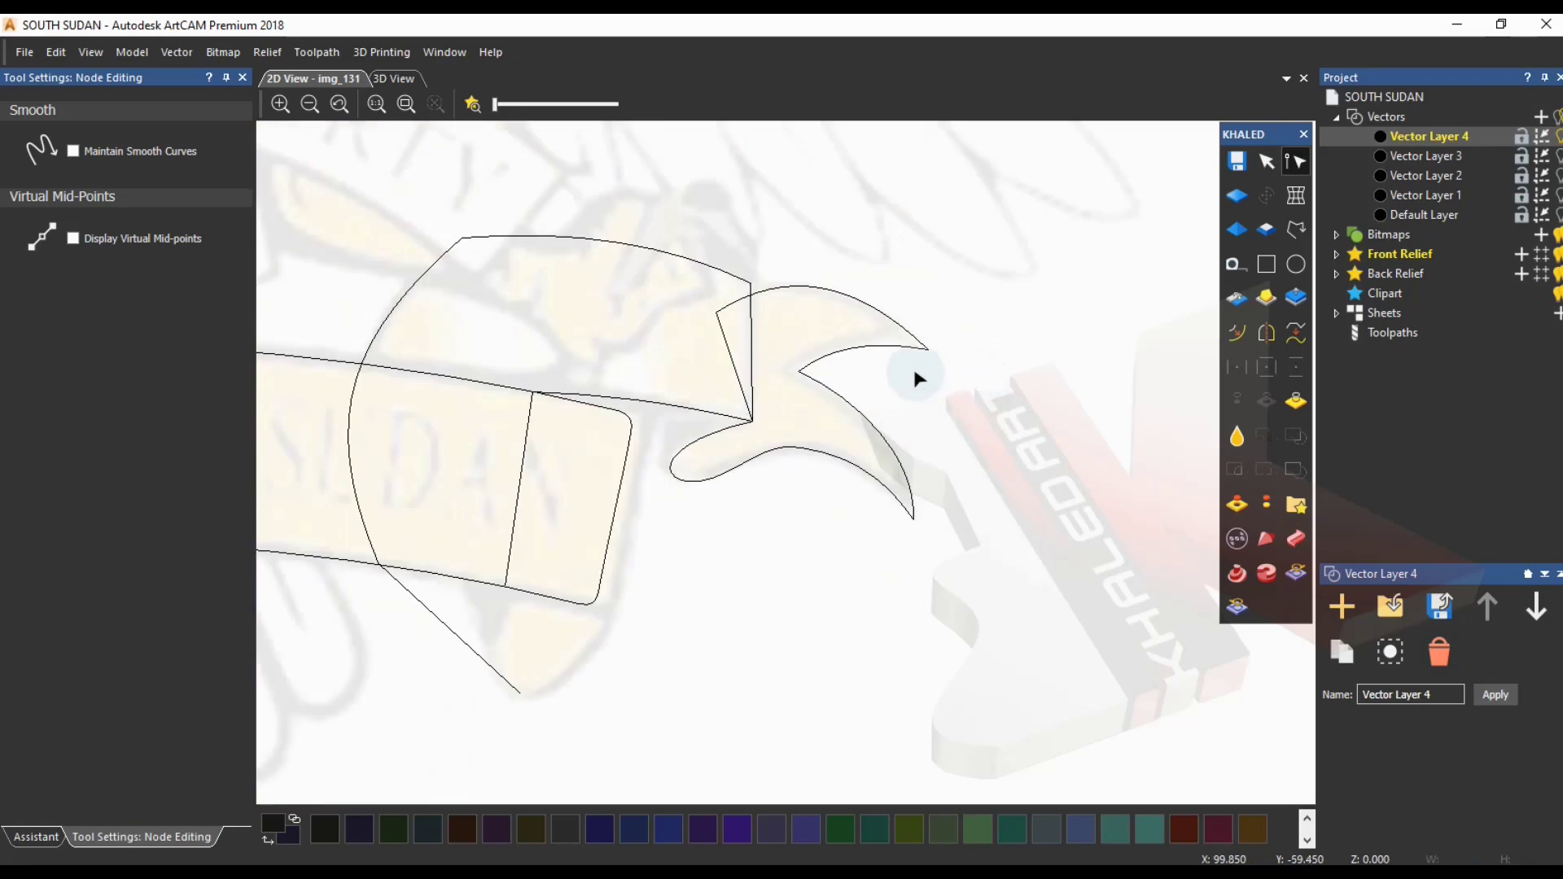
- Move the forked shape's start node farther left inside the foot outline so the two shapes overlap more
scroll(757, 442, up, 5)
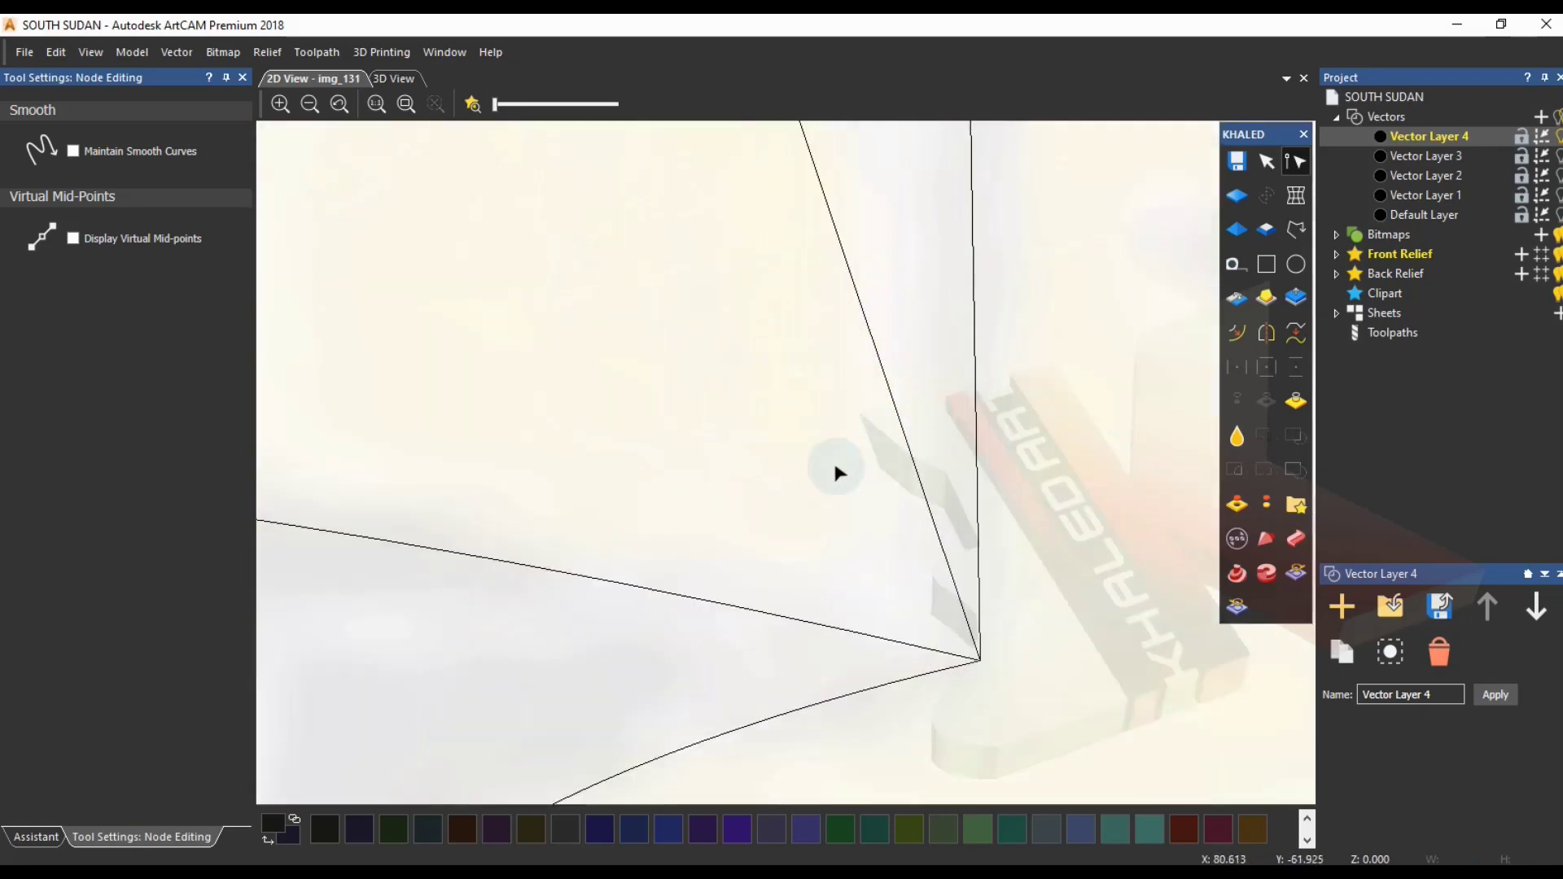
scroll(837, 467, down, 2)
click(771, 333)
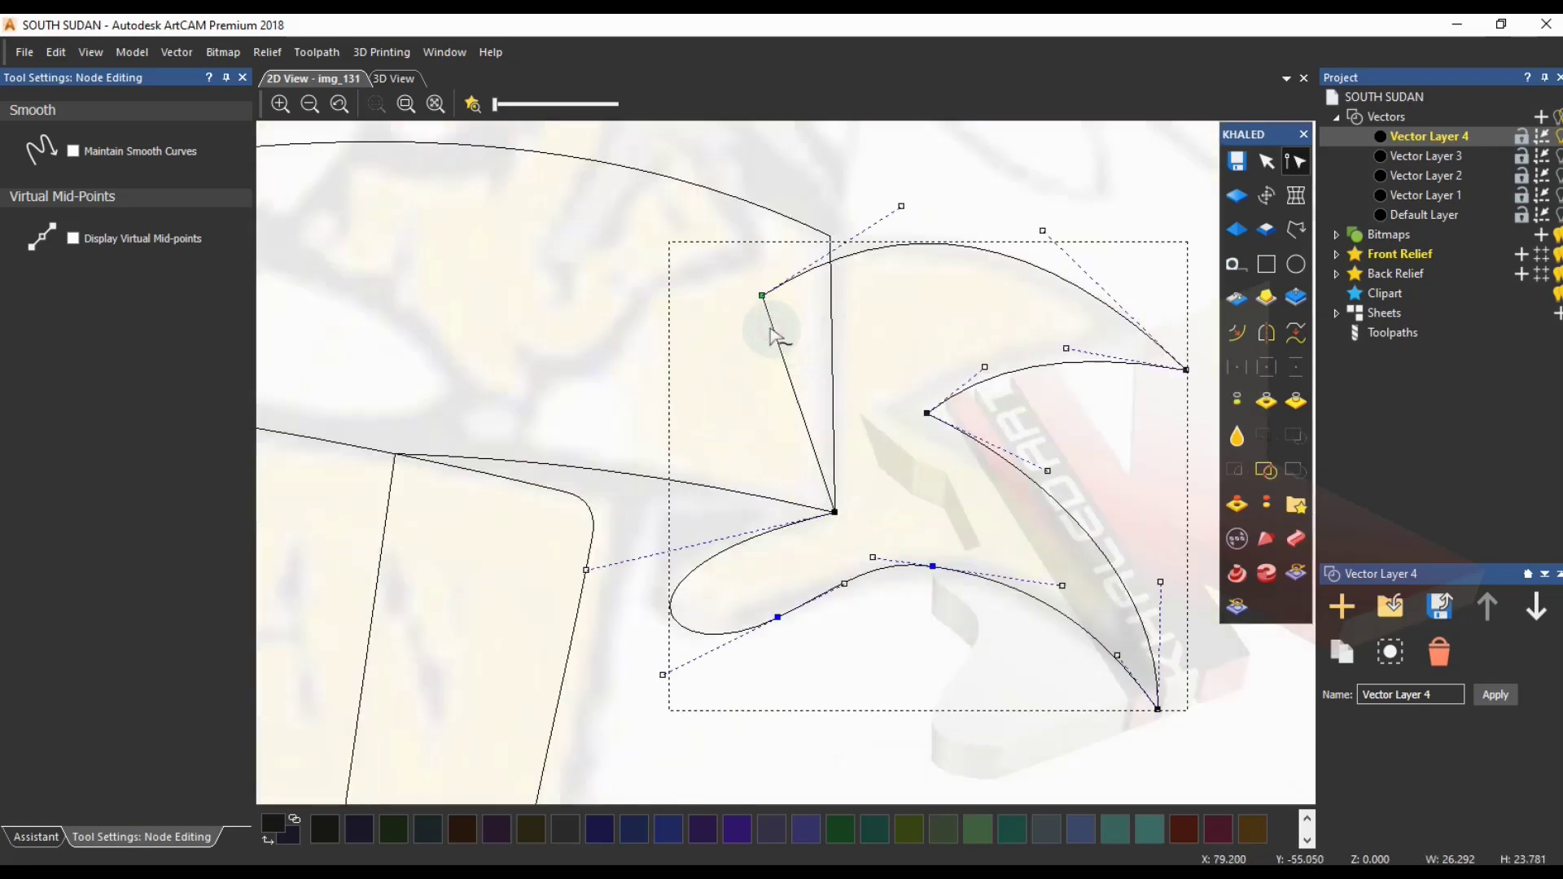
drag(761, 297, 726, 310)
click(864, 326)
scroll(837, 318, down, 4)
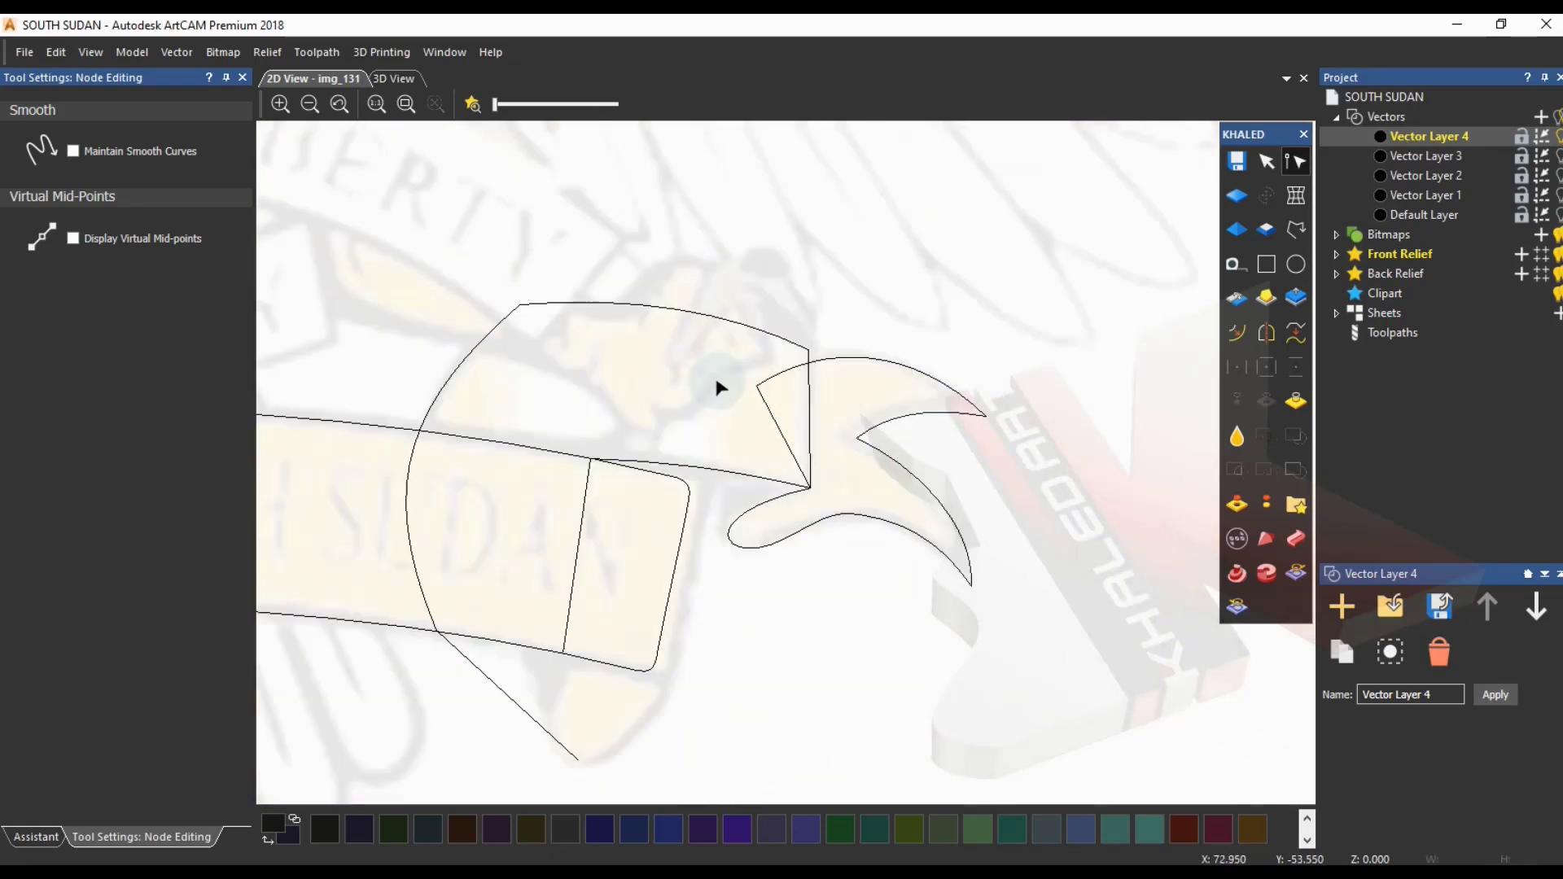
- Raise the foot outline's upper-right node slightly and reshape its top curve with both handles
scroll(796, 438, up, 4)
click(986, 497)
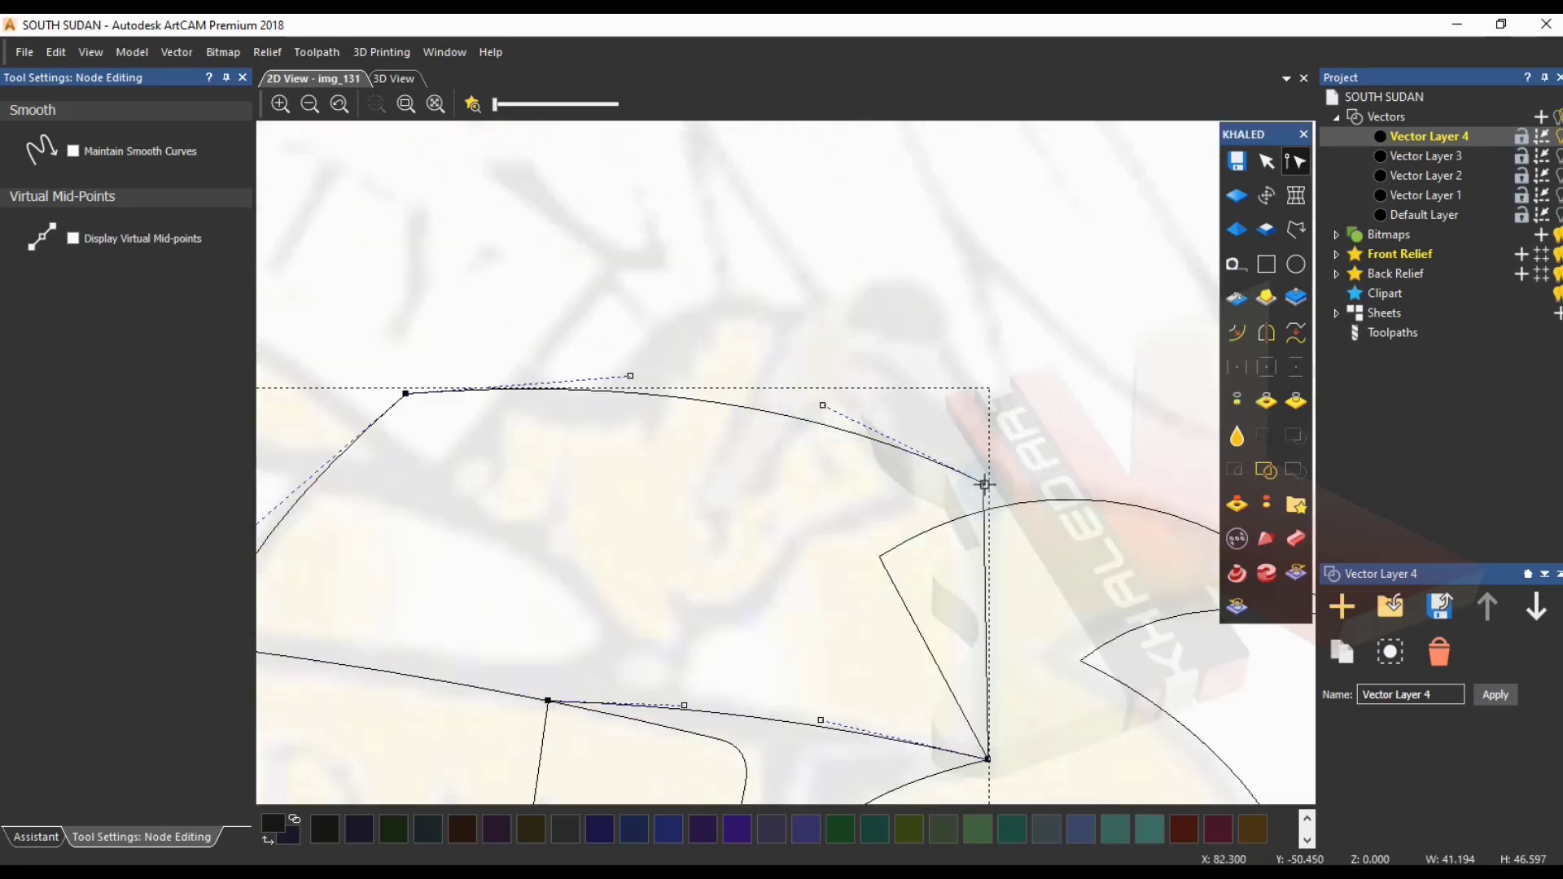
drag(829, 398, 785, 397)
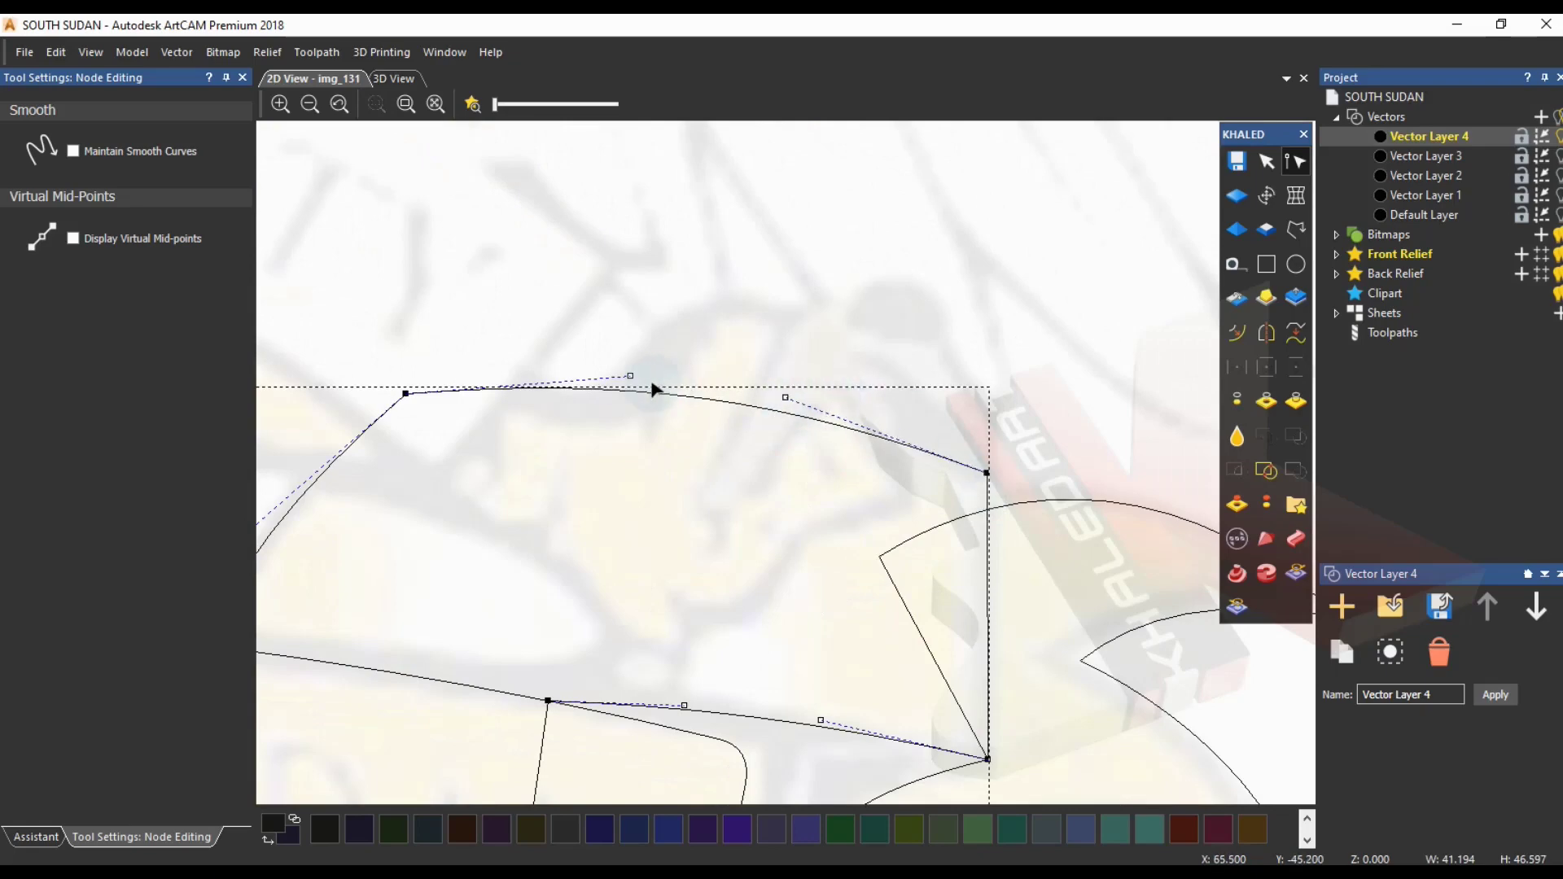
drag(631, 377, 586, 369)
click(687, 465)
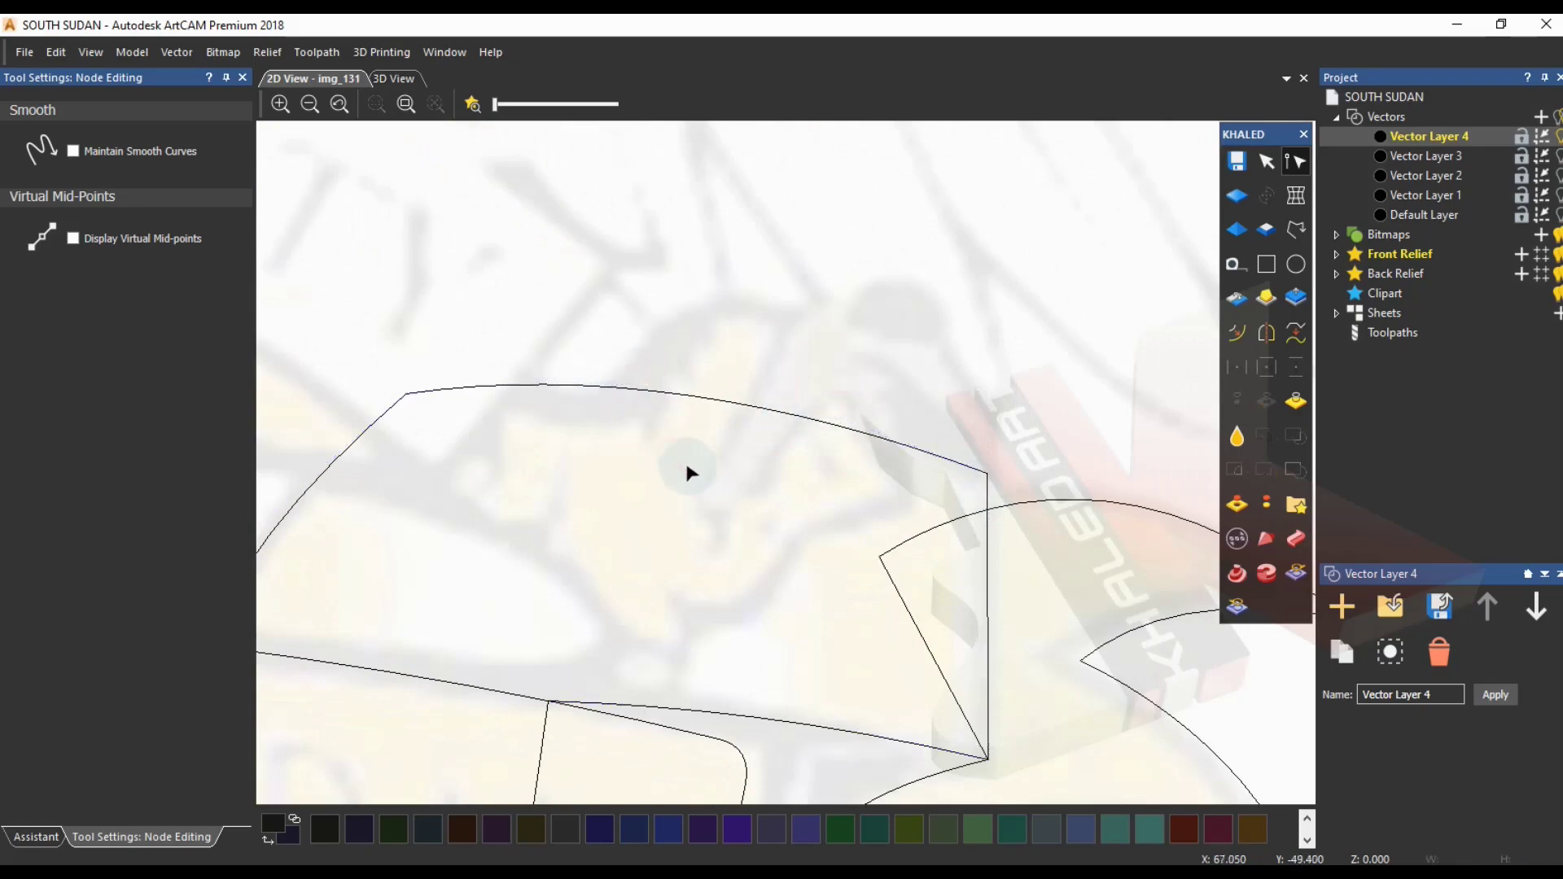
- Draw a five-segment polyline about 9 × 10 mm from the forked shape's lower lobe, over the foot outline, and back through its notch node
scroll(686, 467, down, 2)
middle_drag(850, 660, 803, 661)
scroll(804, 669, up, 5)
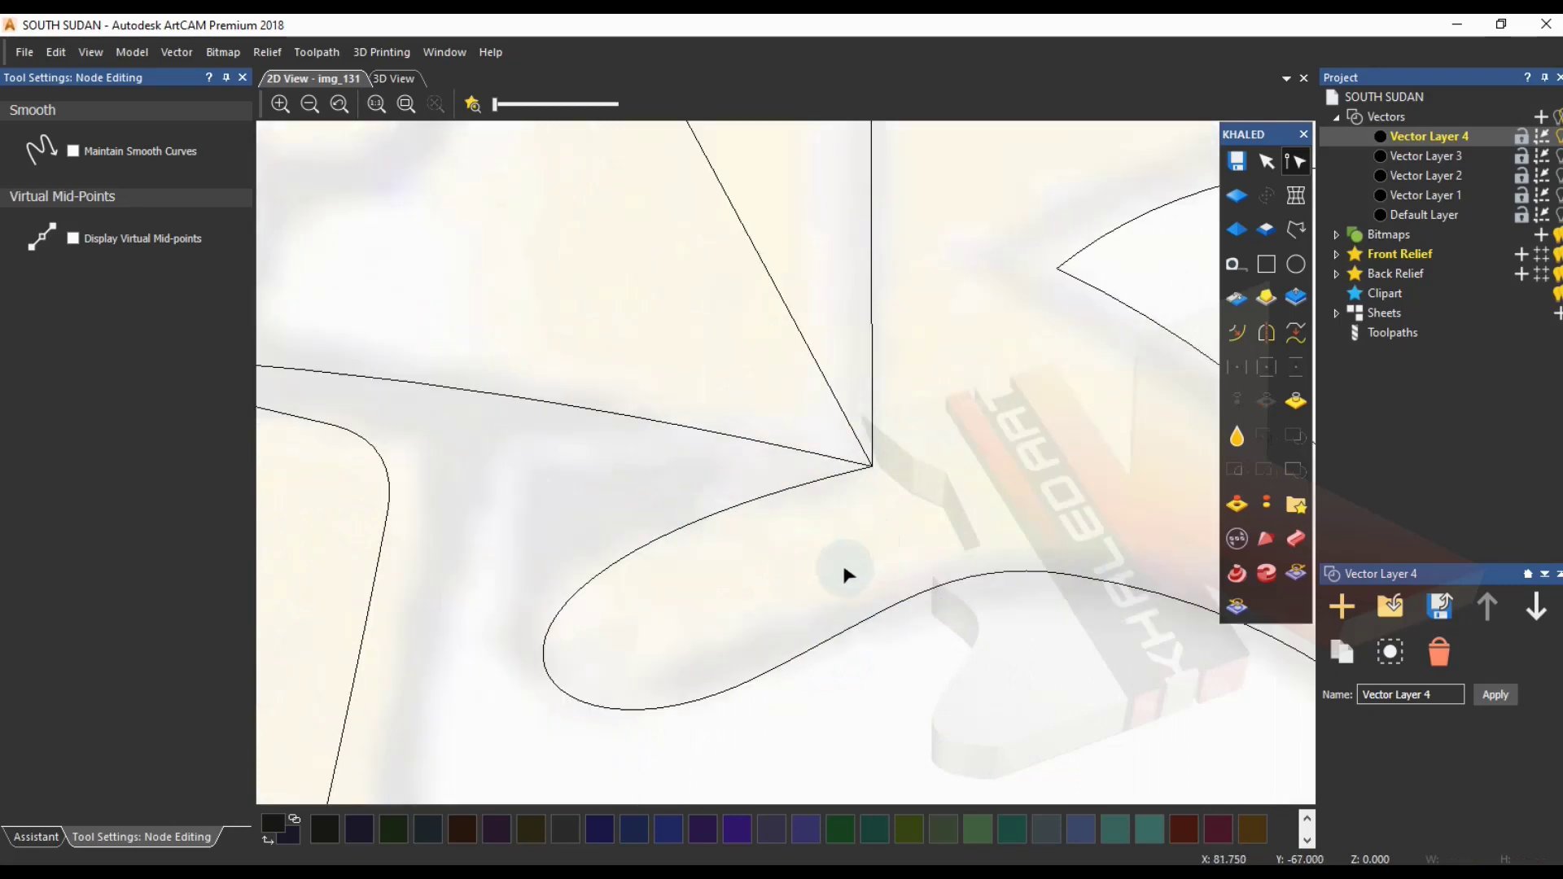
scroll(844, 569, down, 2)
click(34, 836)
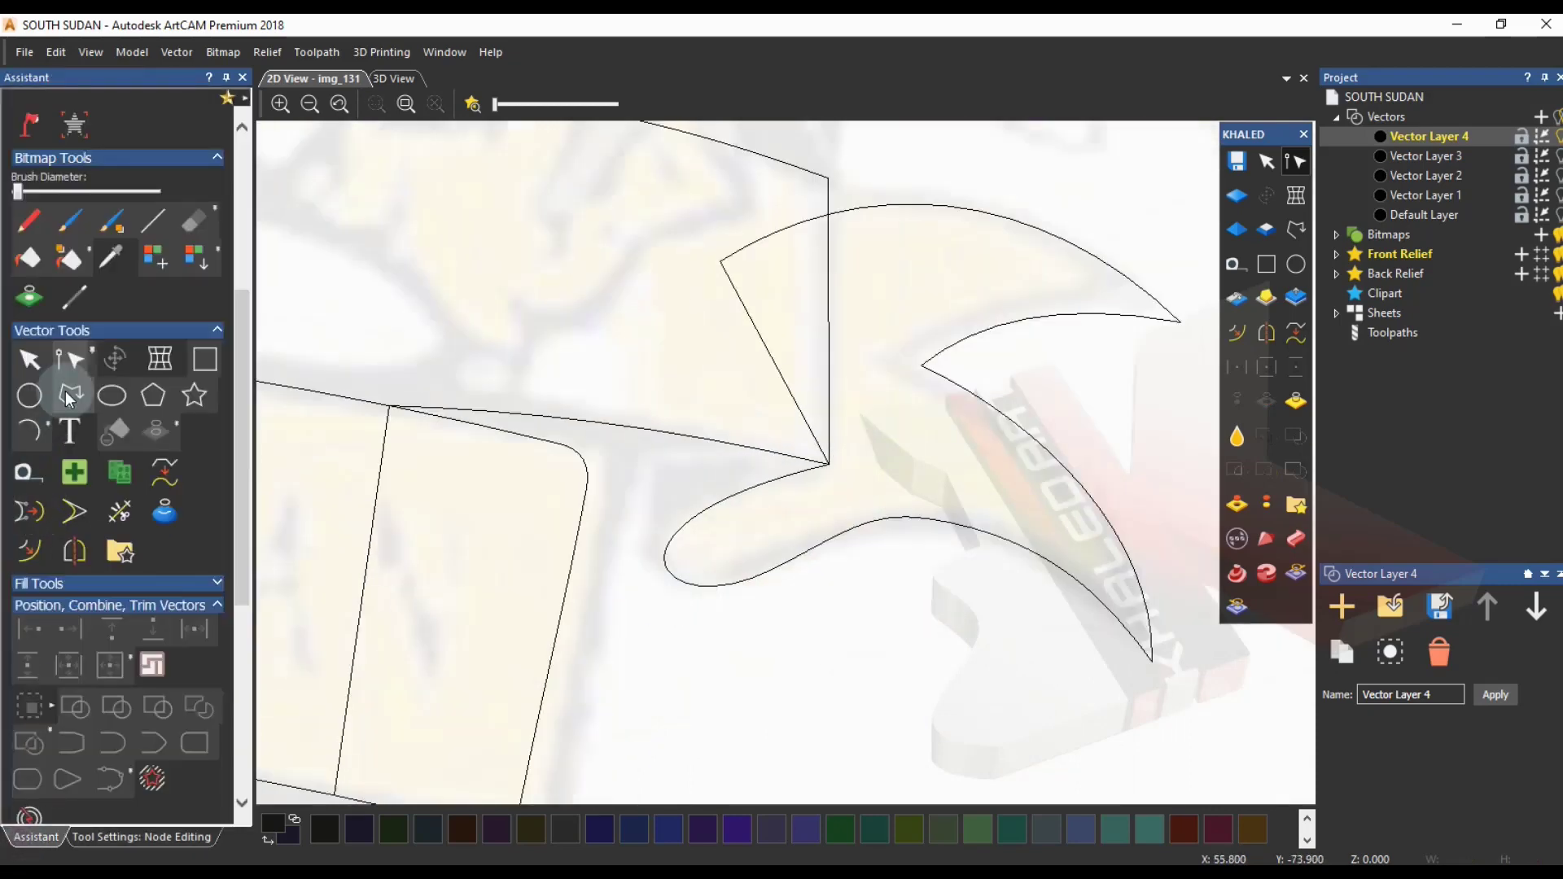
click(63, 392)
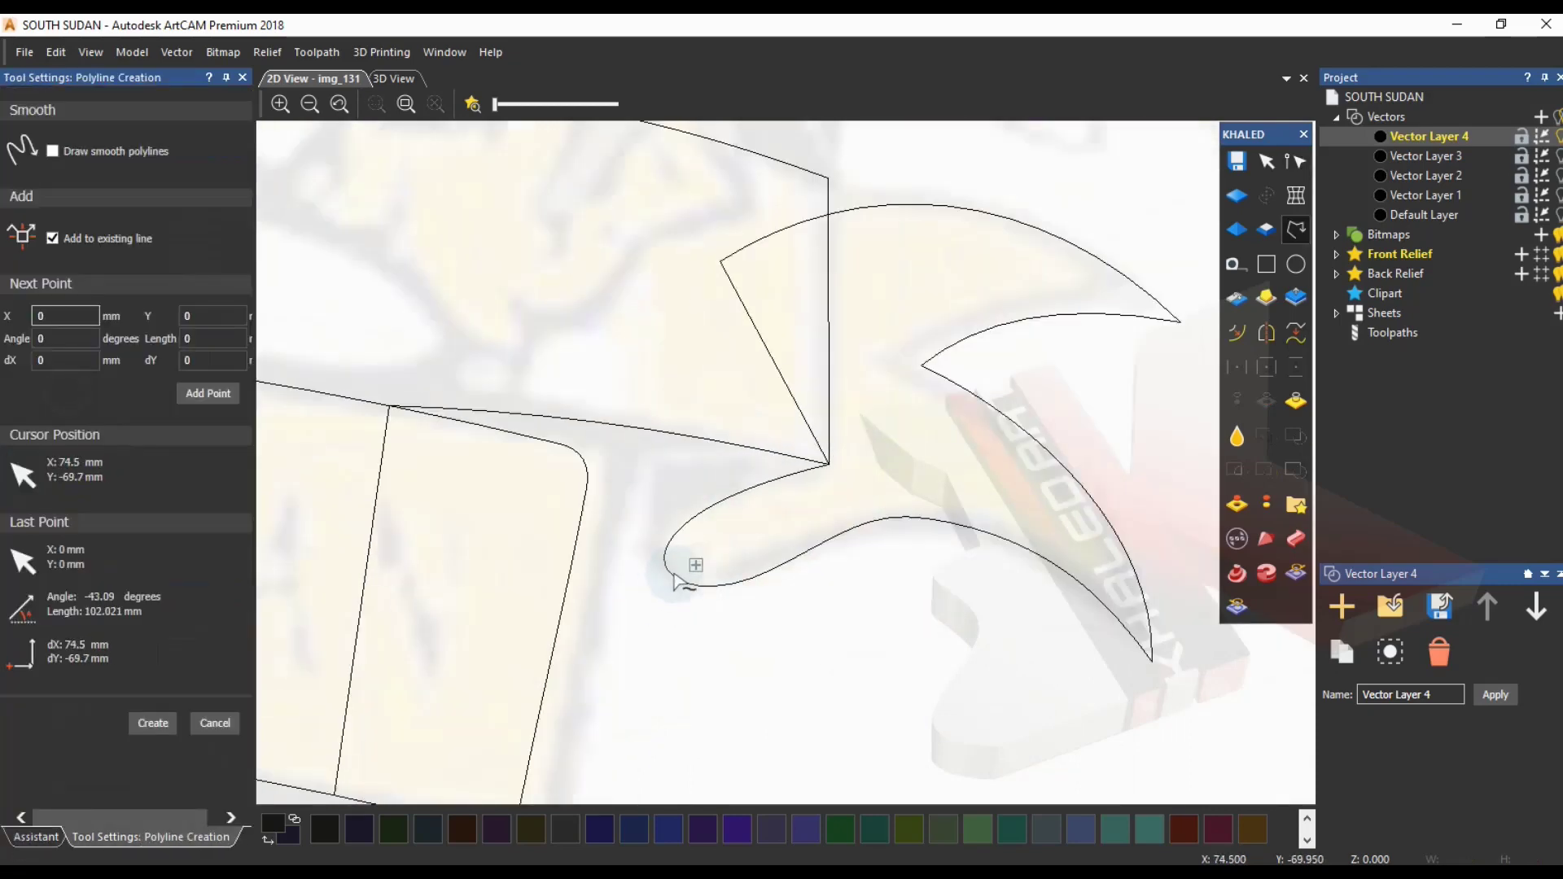
click(665, 557)
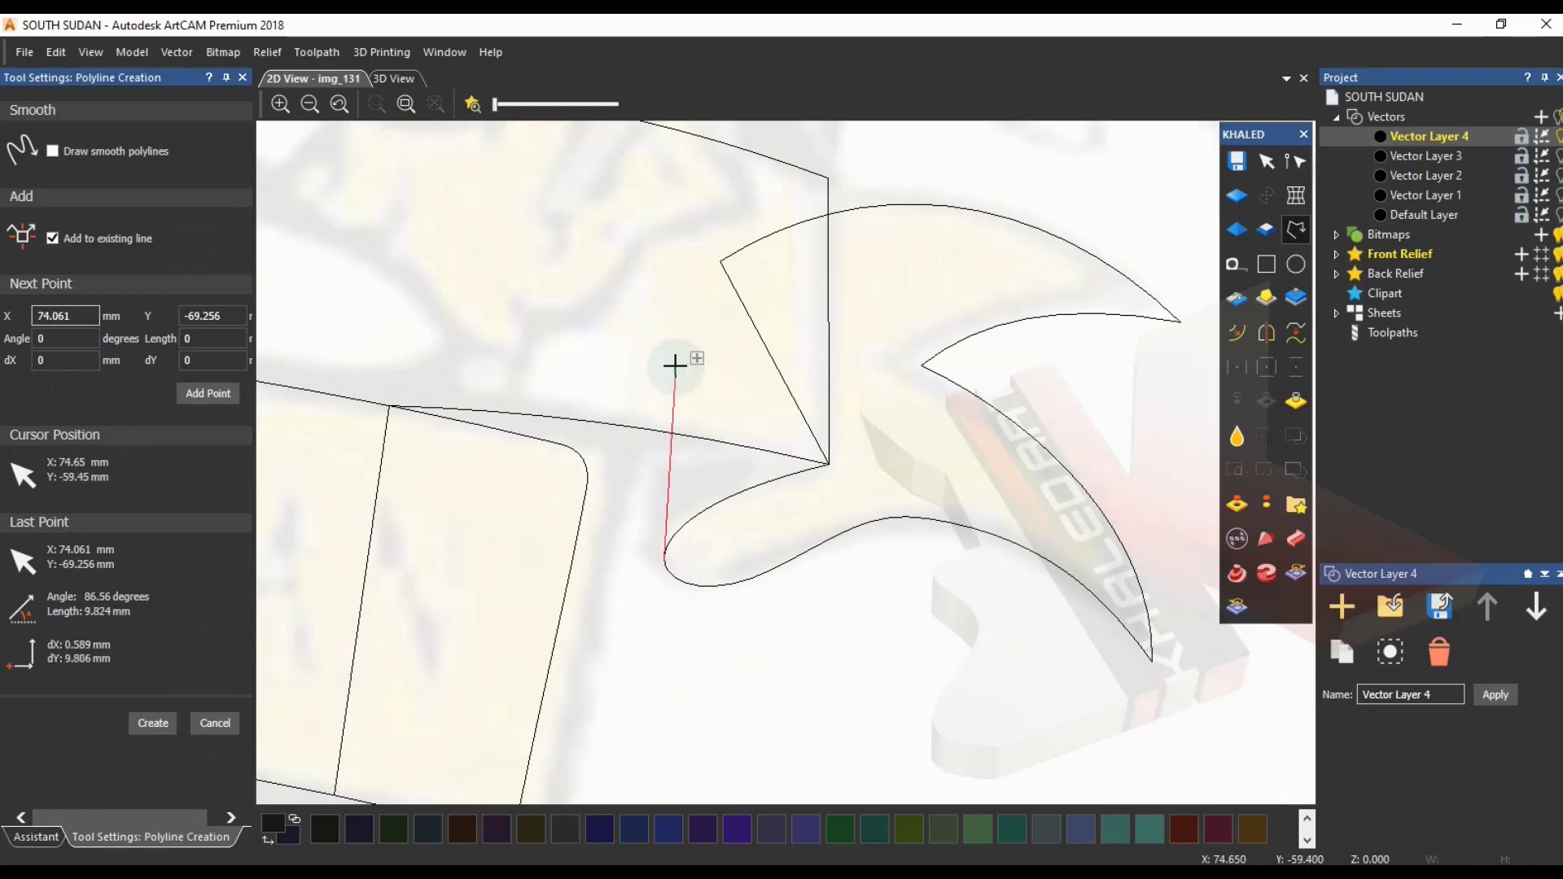
click(652, 361)
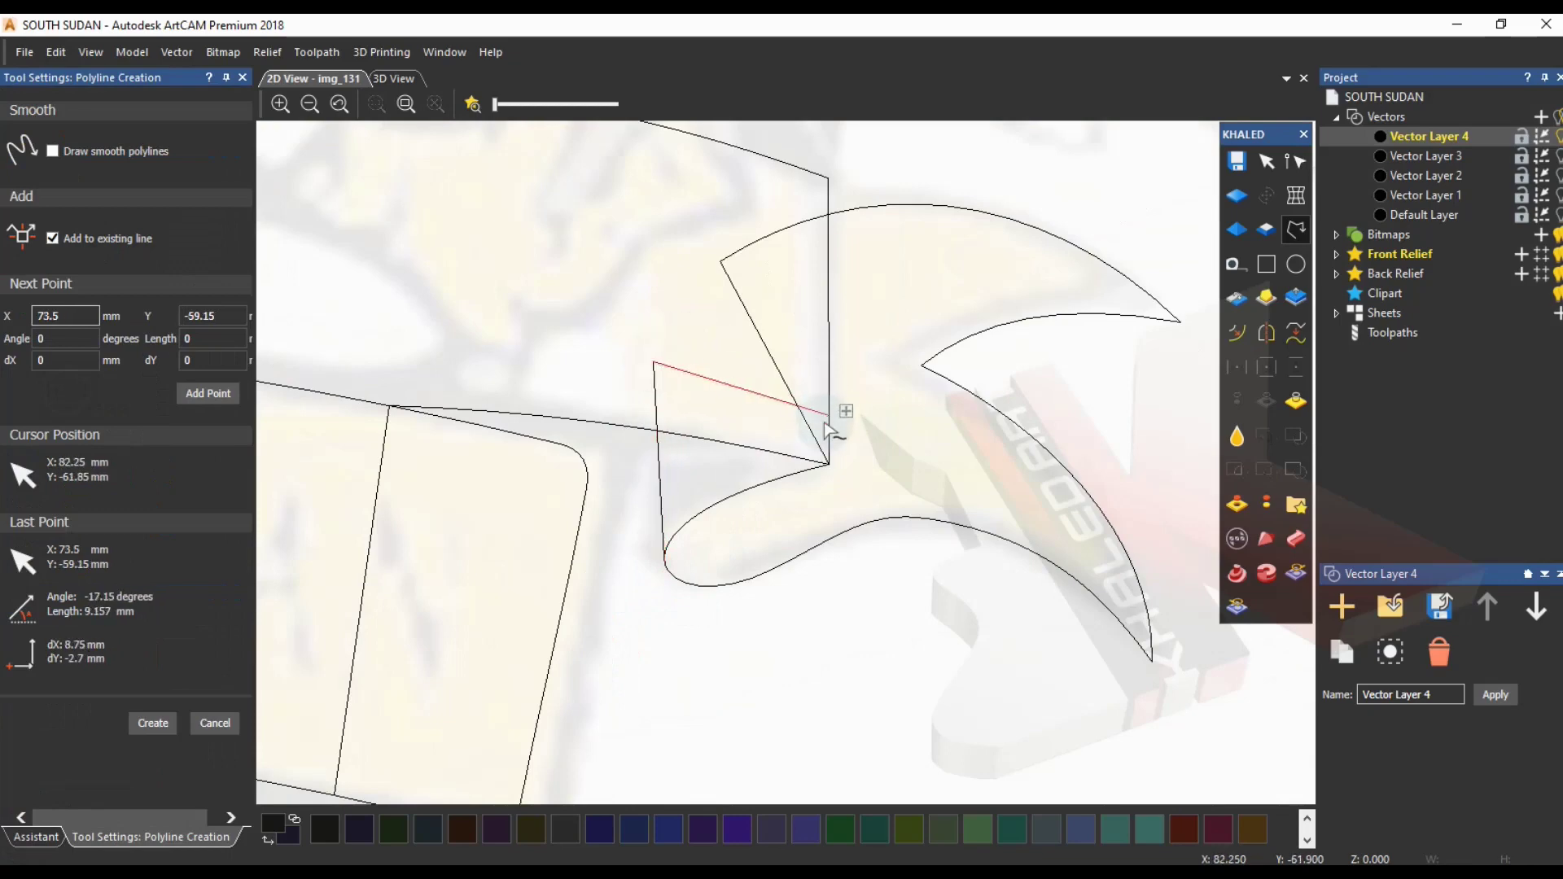
click(810, 380)
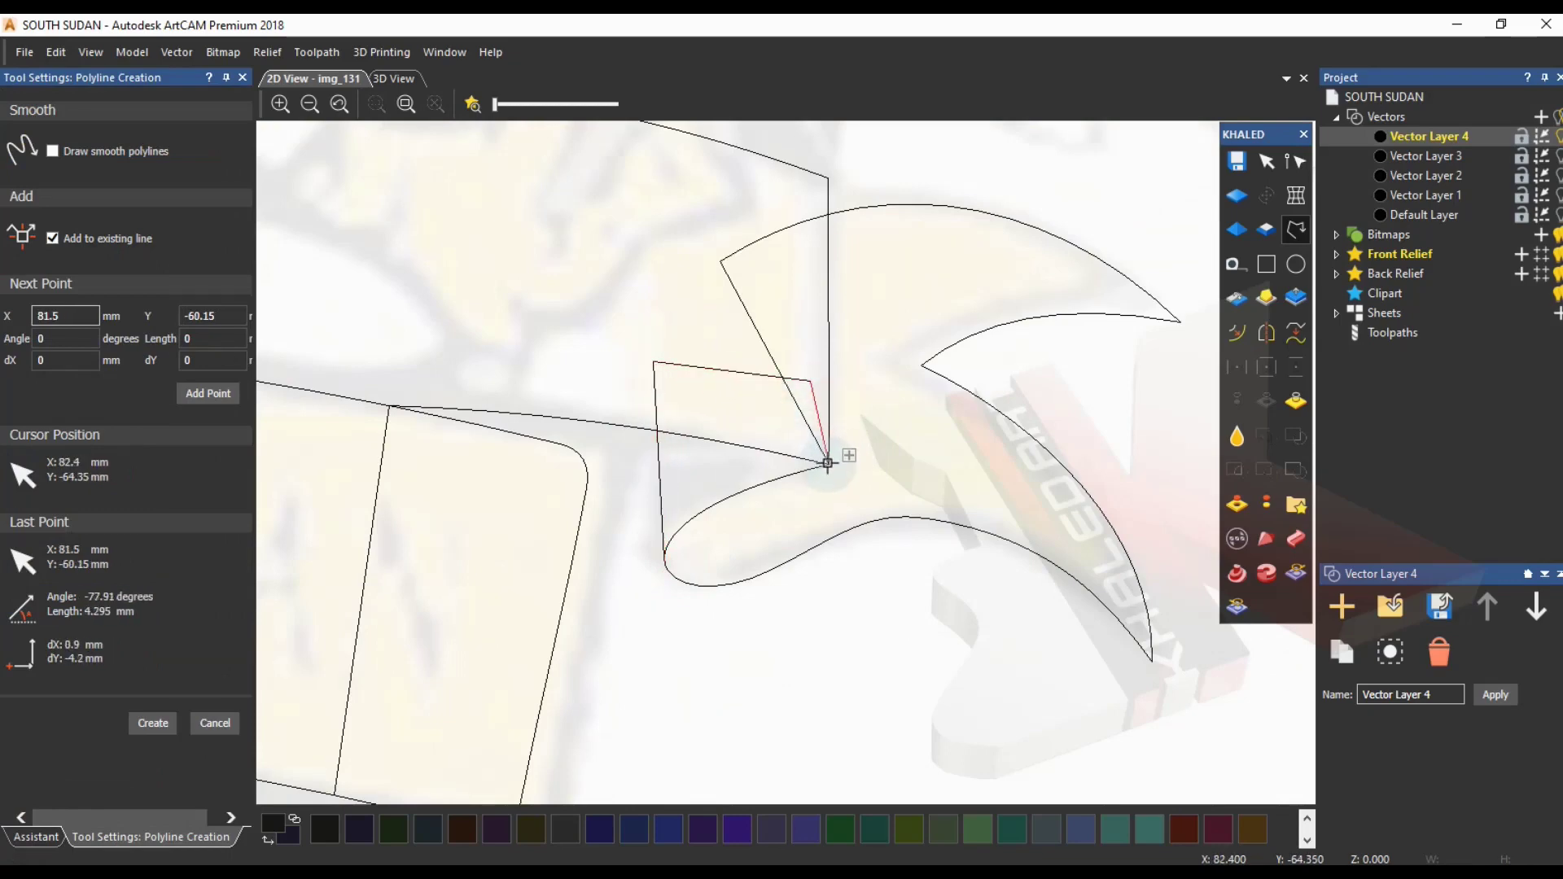
click(828, 462)
click(811, 502)
click(665, 554)
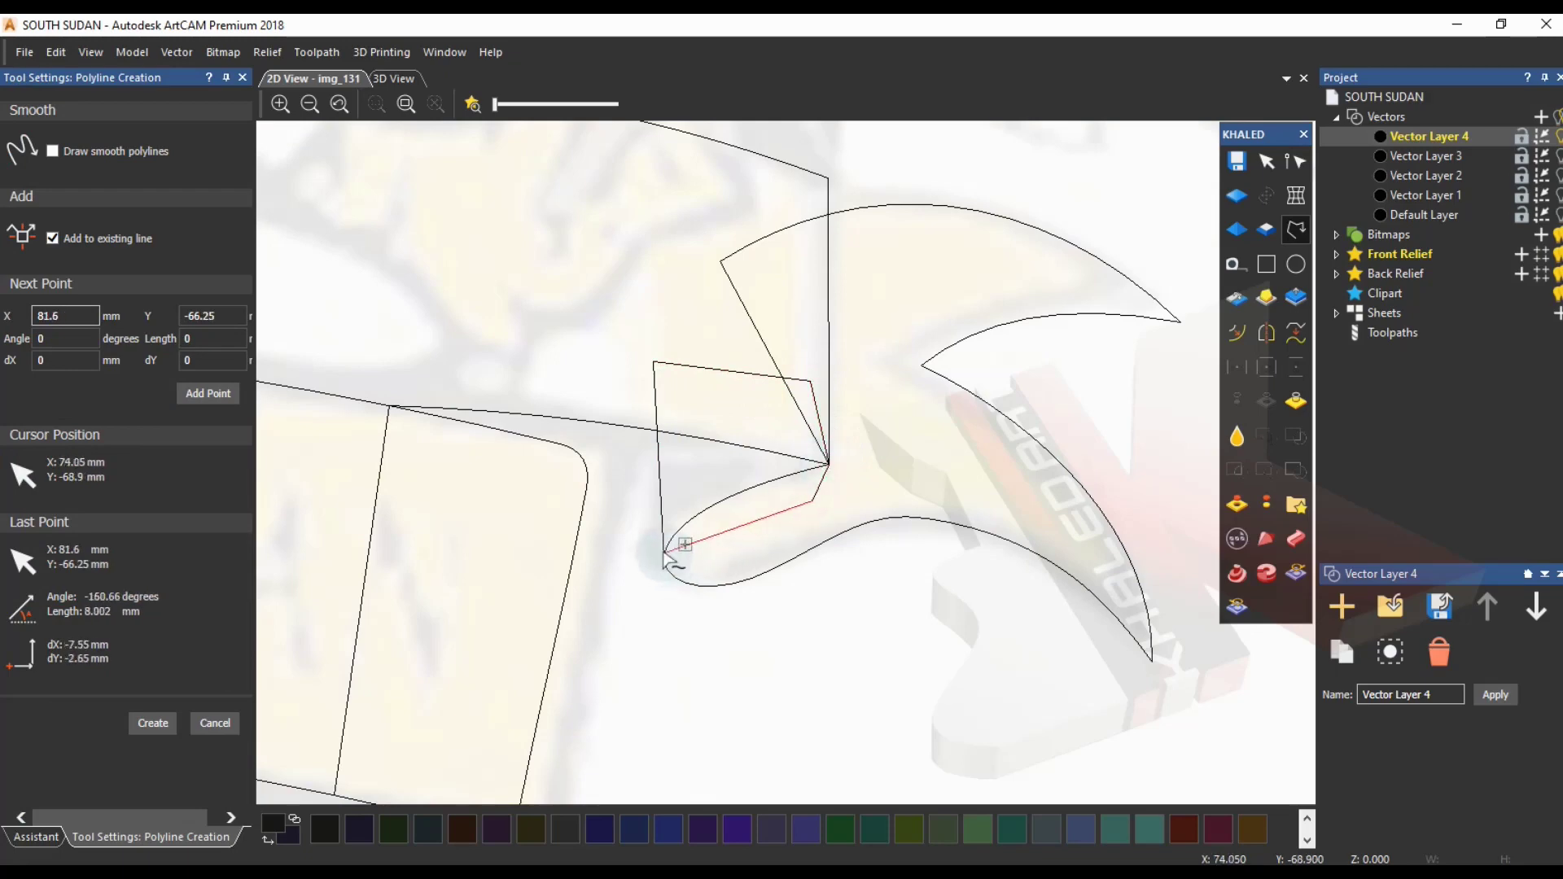
right_click(680, 573)
- Move the new polyline's end node down beside its start node on the lobe's left edge
scroll(667, 555, up, 5)
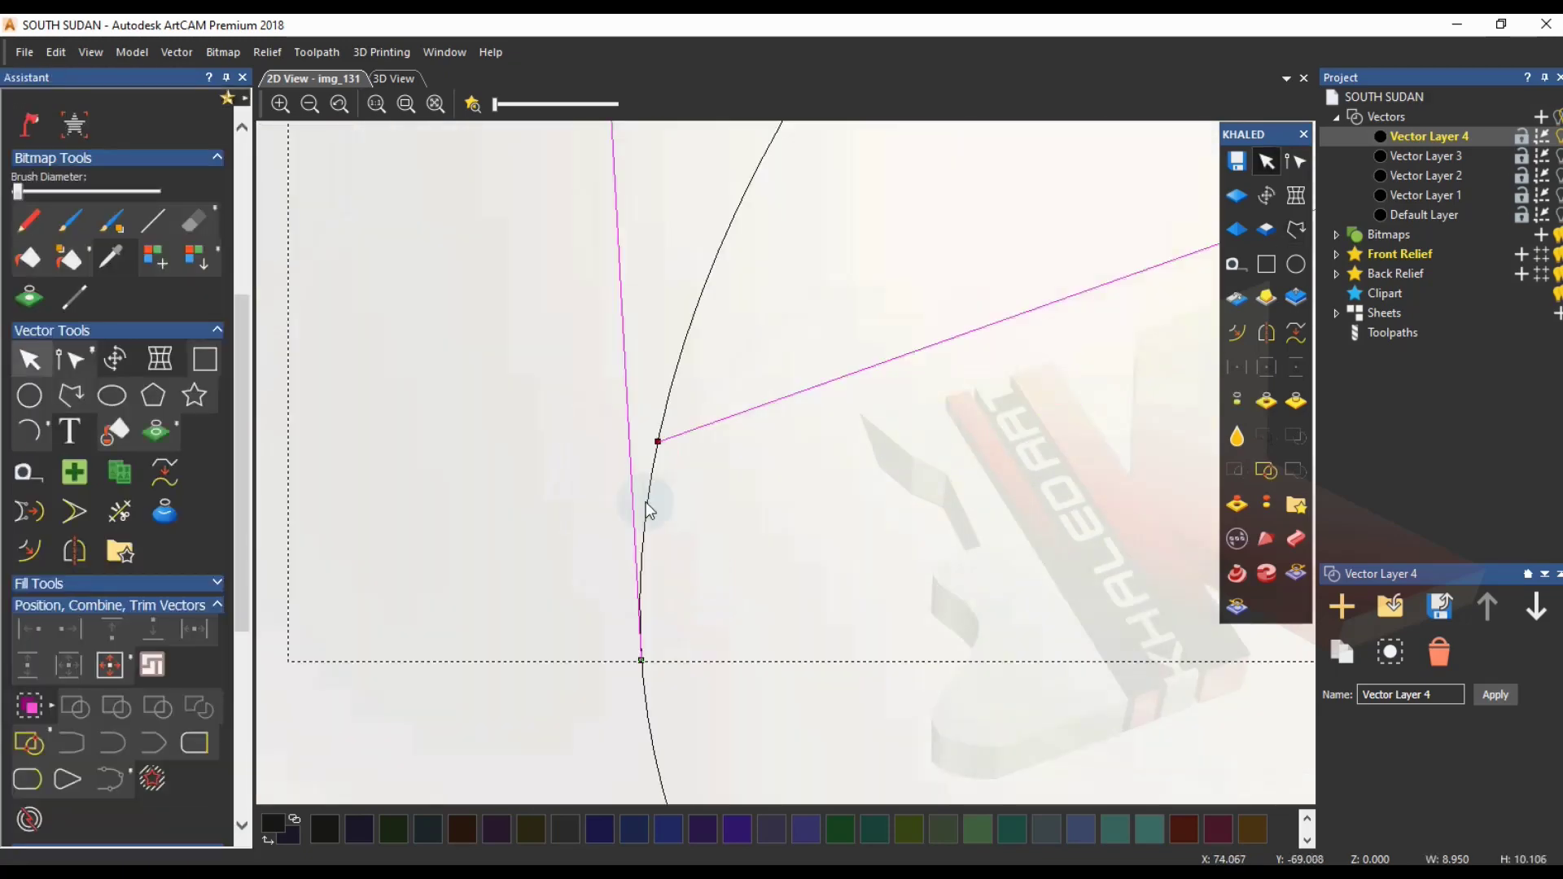
click(70, 359)
drag(658, 442, 645, 660)
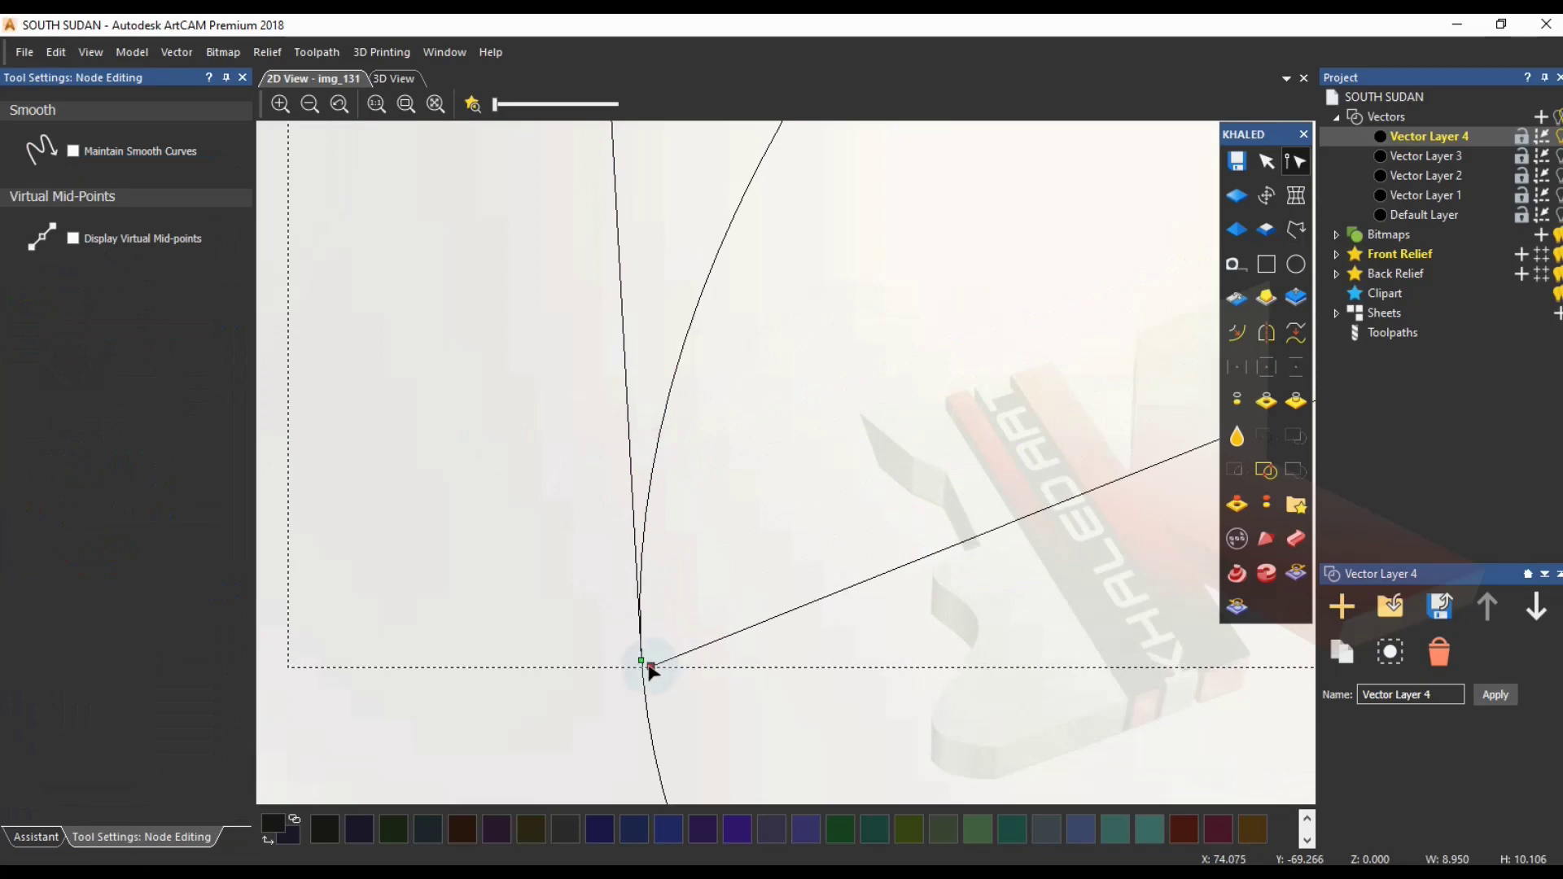
scroll(802, 586, down, 5)
scroll(864, 432, up, 5)
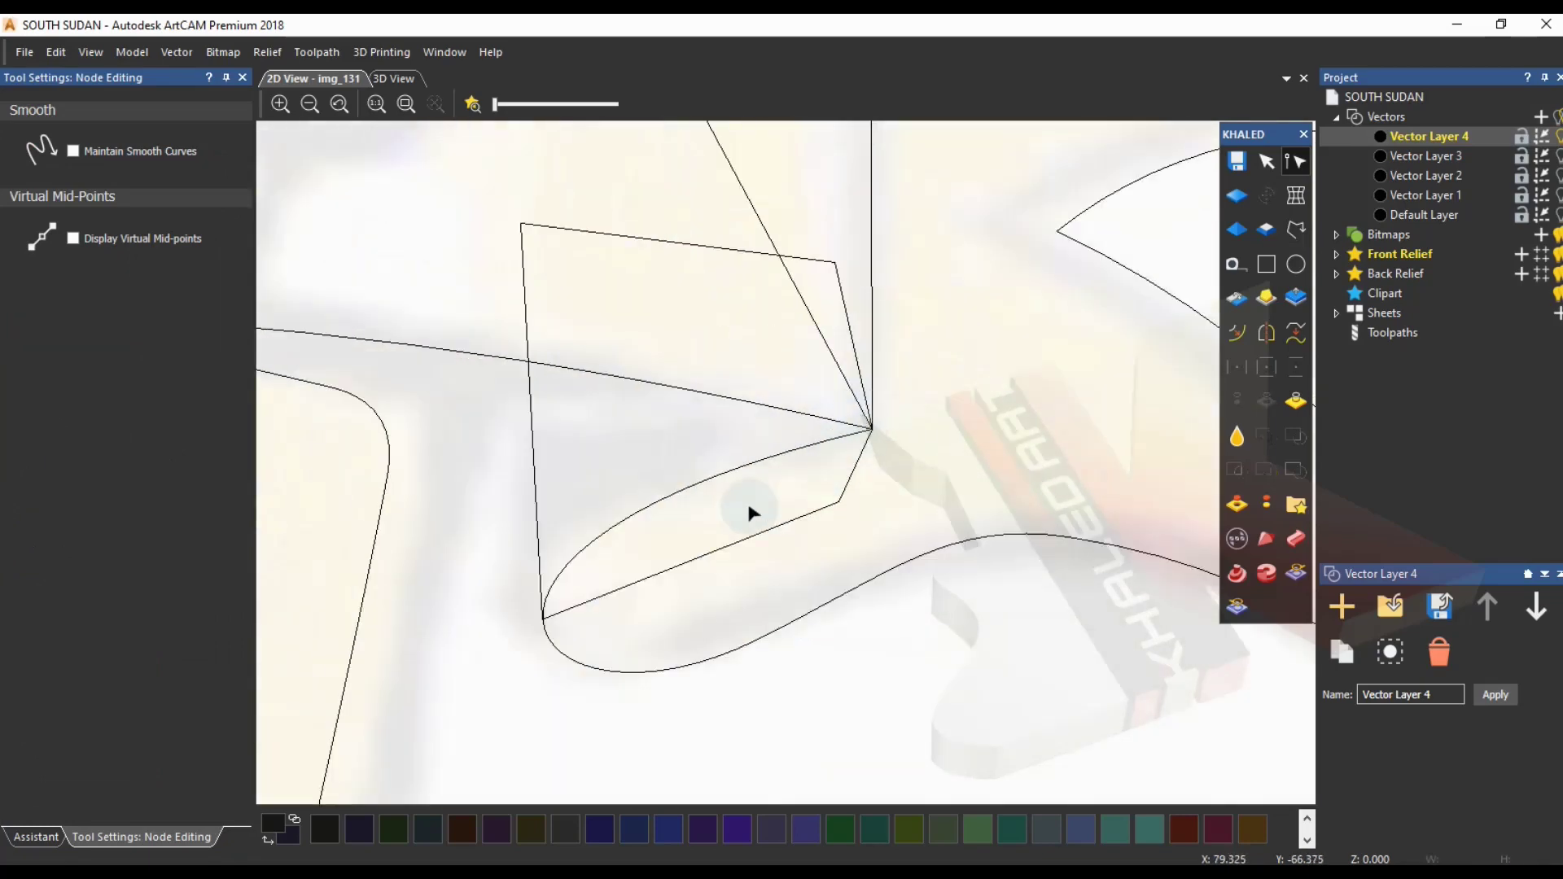
scroll(630, 504, down, 5)
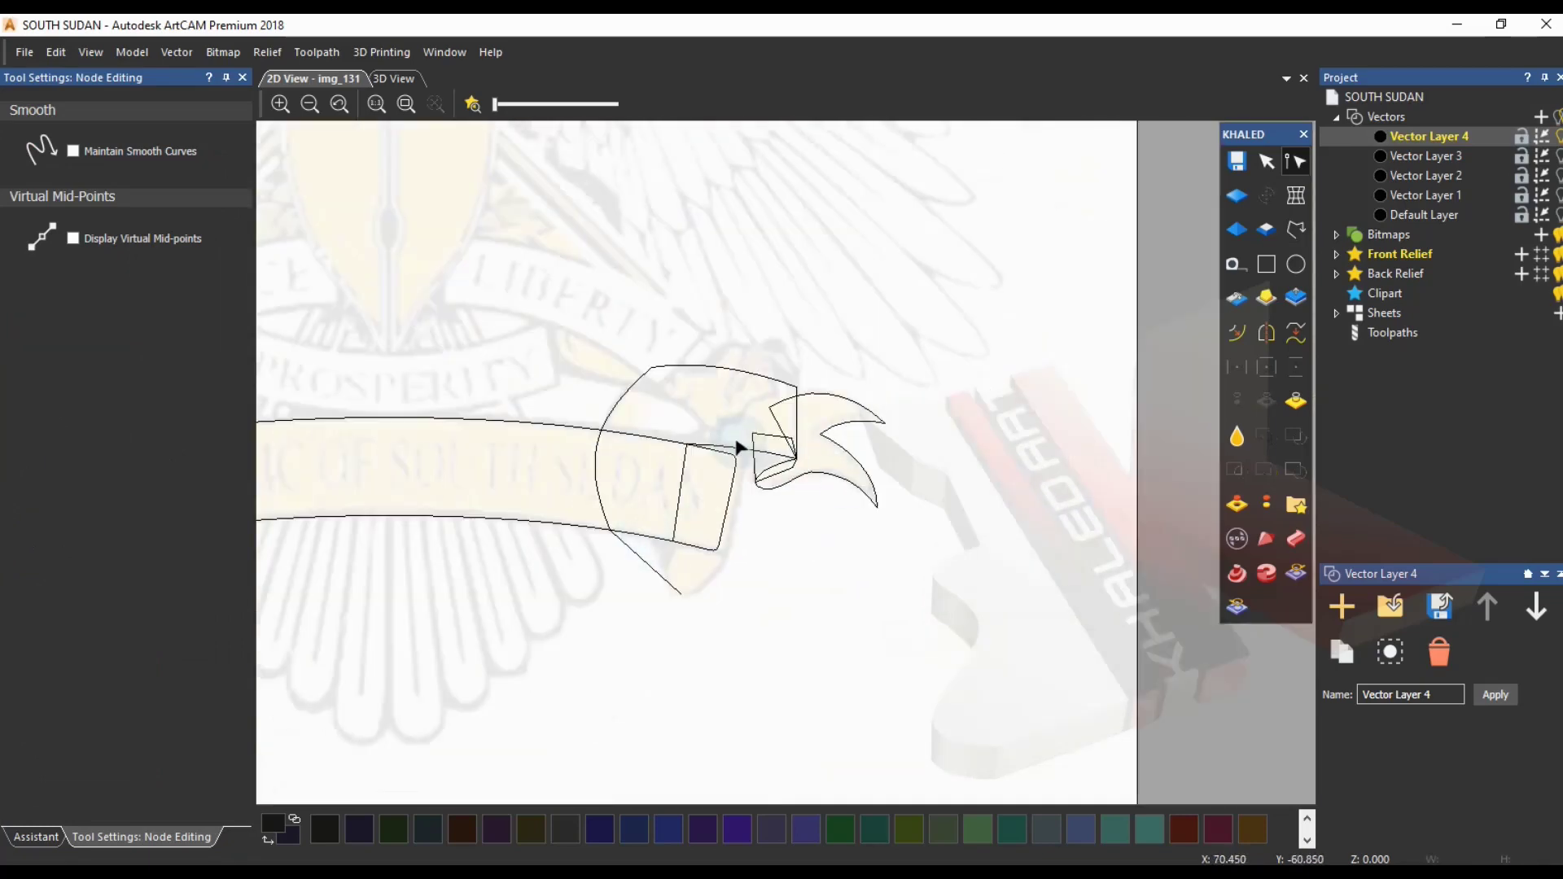
- Bow the small shape's left side outward into a curve and move its top-left node slightly left
scroll(757, 444, up, 3)
drag(793, 405, 793, 540)
drag(807, 405, 795, 405)
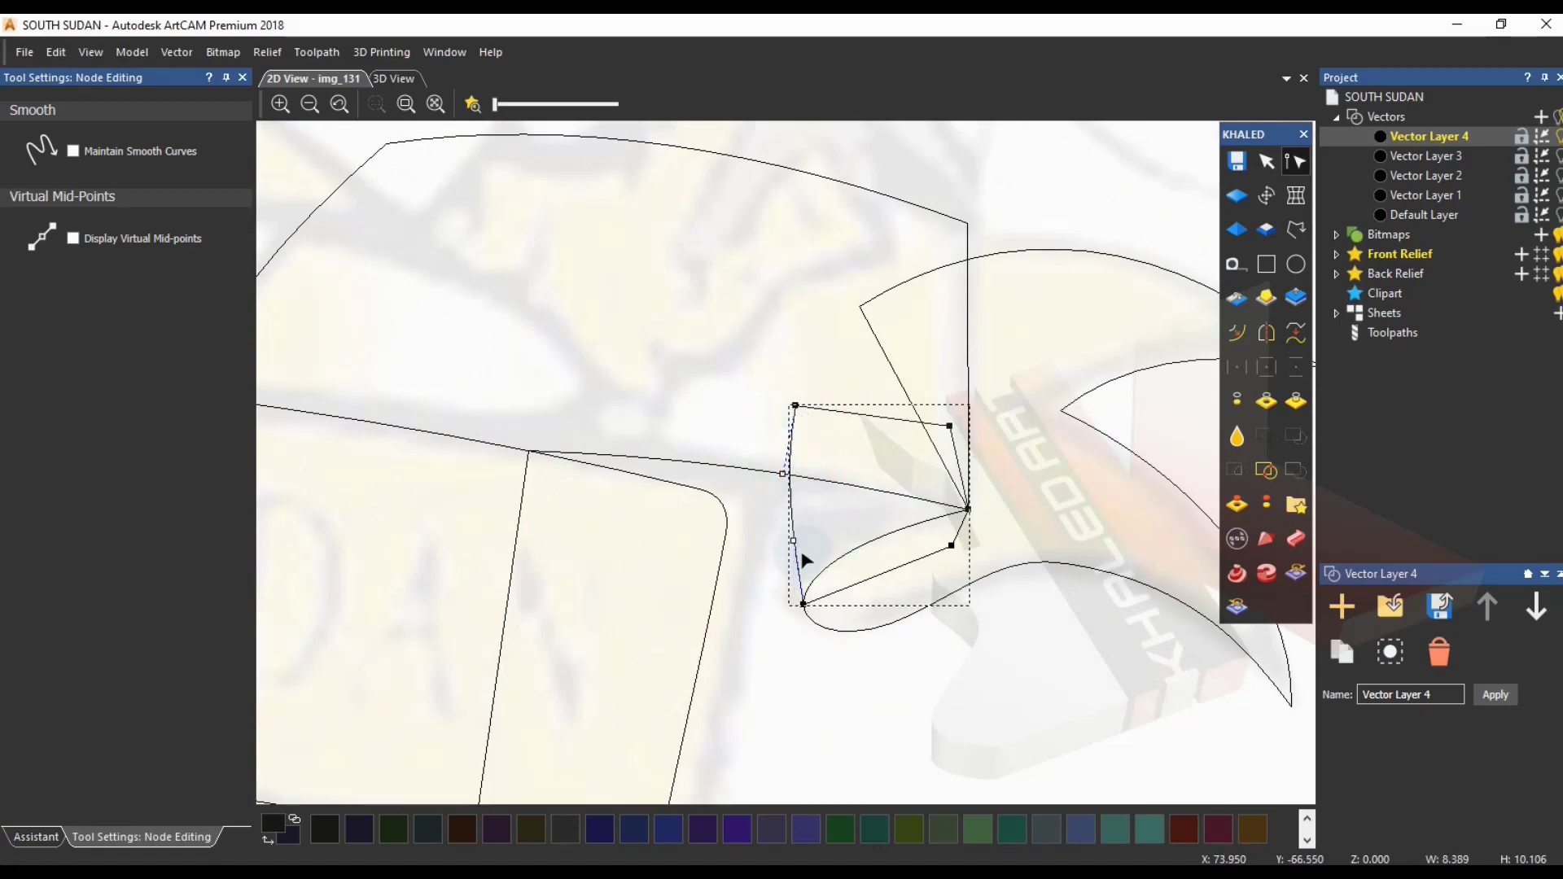
- Move the small shape's two end nodes down along the lobe's edge and close the vector by moving the end point
scroll(814, 612, up, 5)
drag(639, 514, 651, 592)
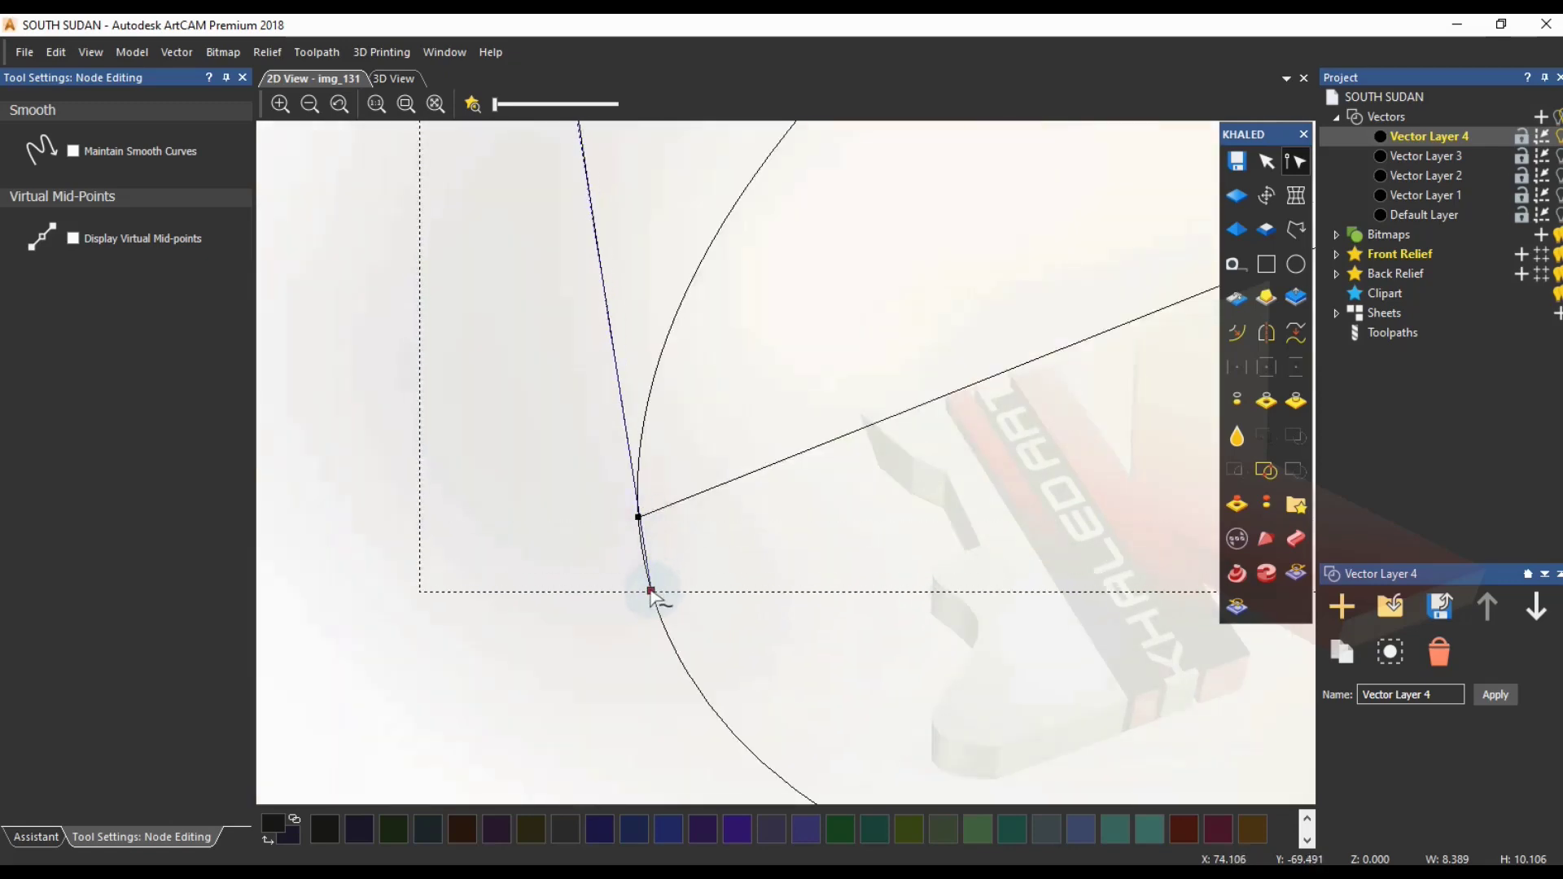
drag(639, 521, 661, 598)
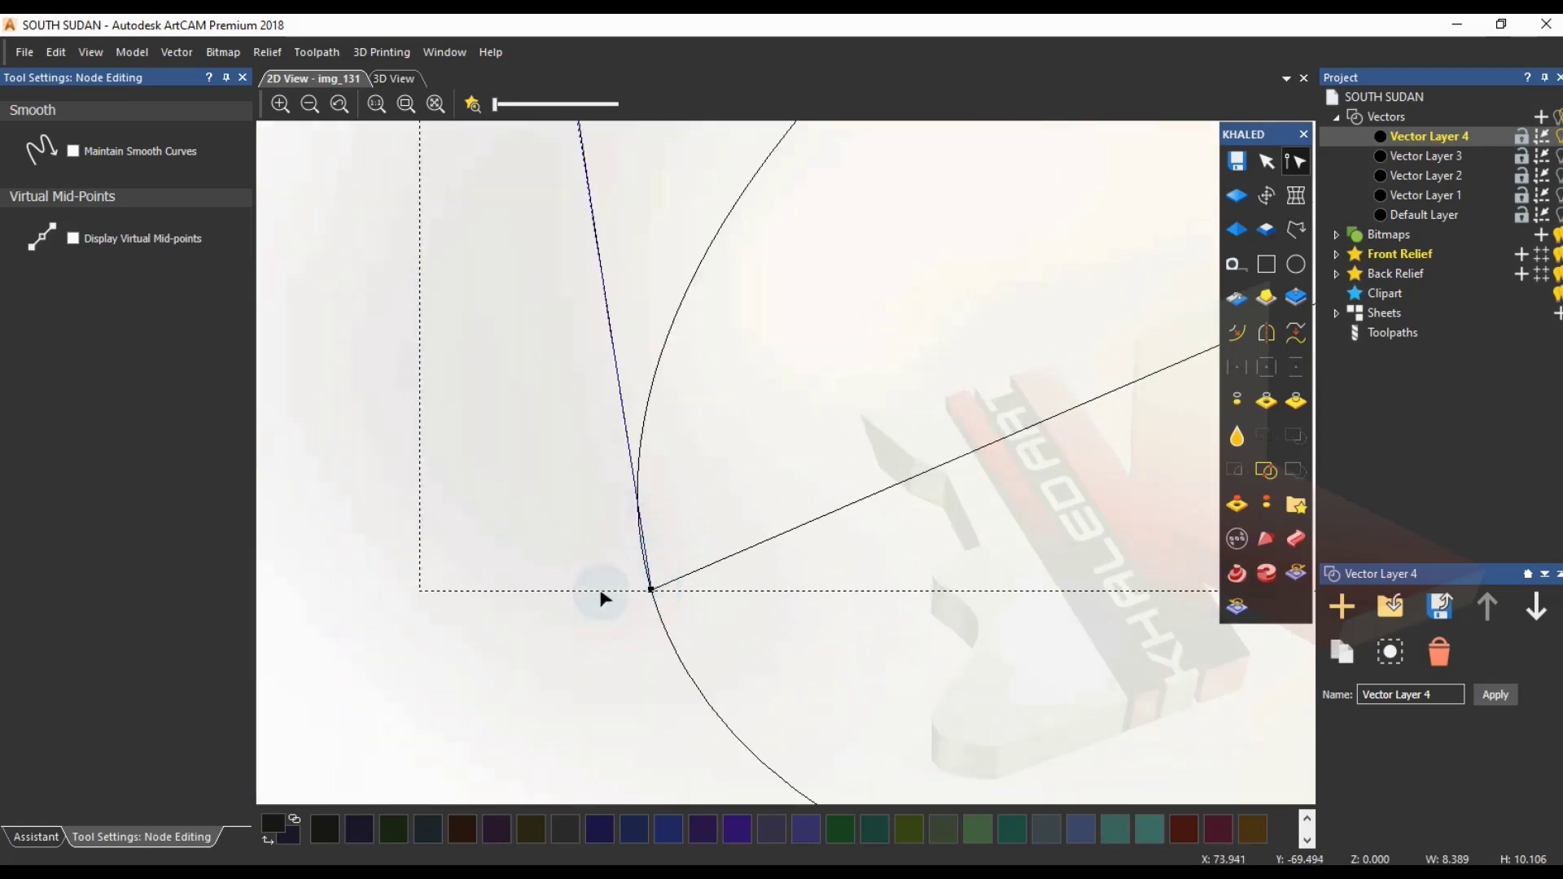
right_click(651, 597)
mouse_move(799, 525)
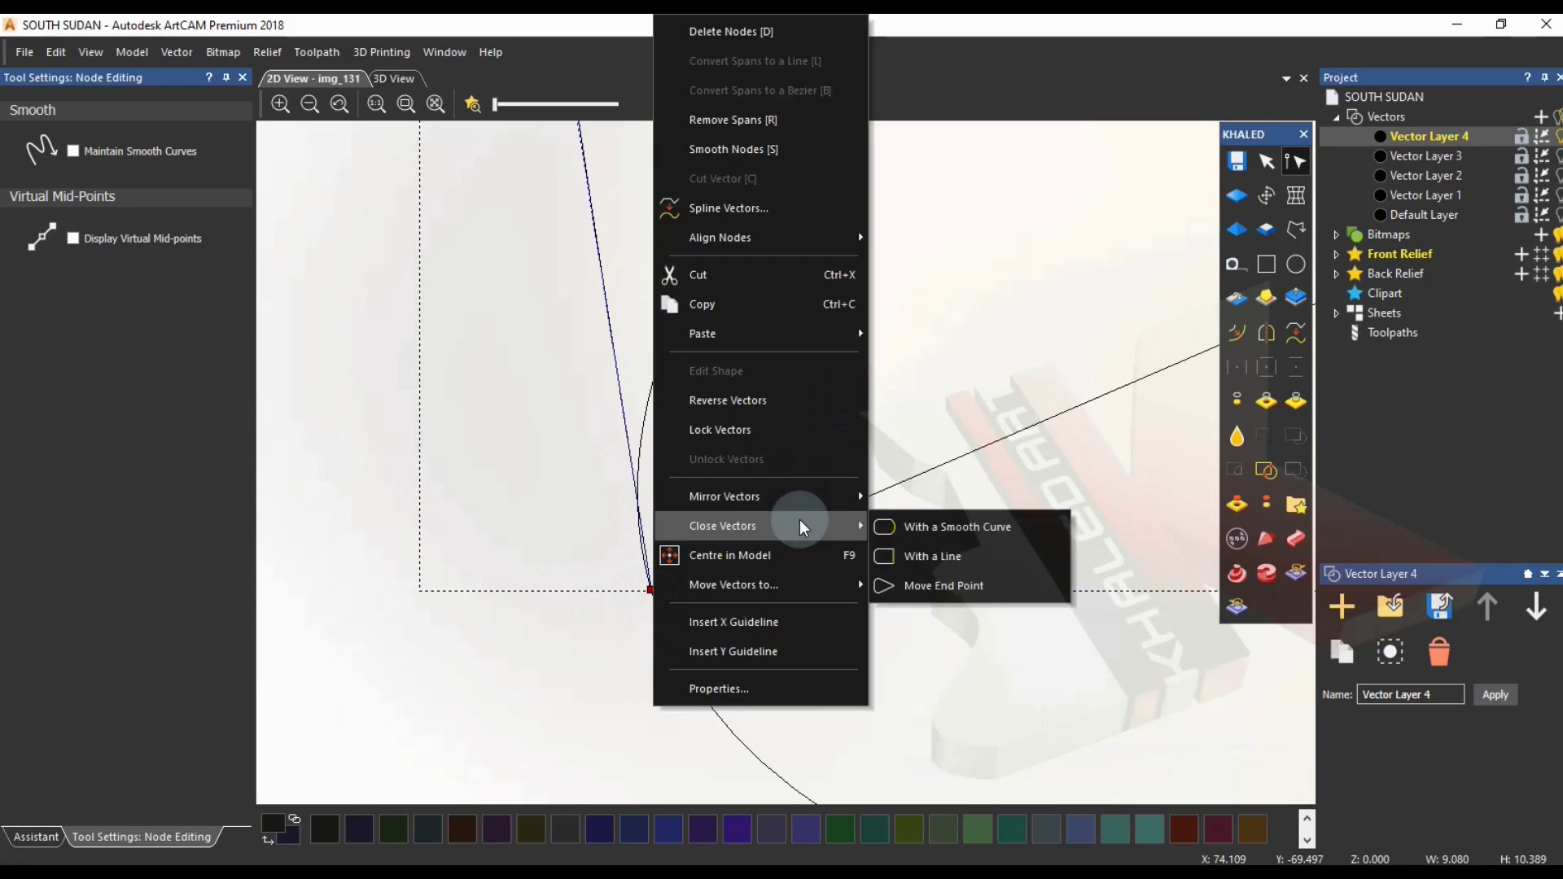
click(940, 583)
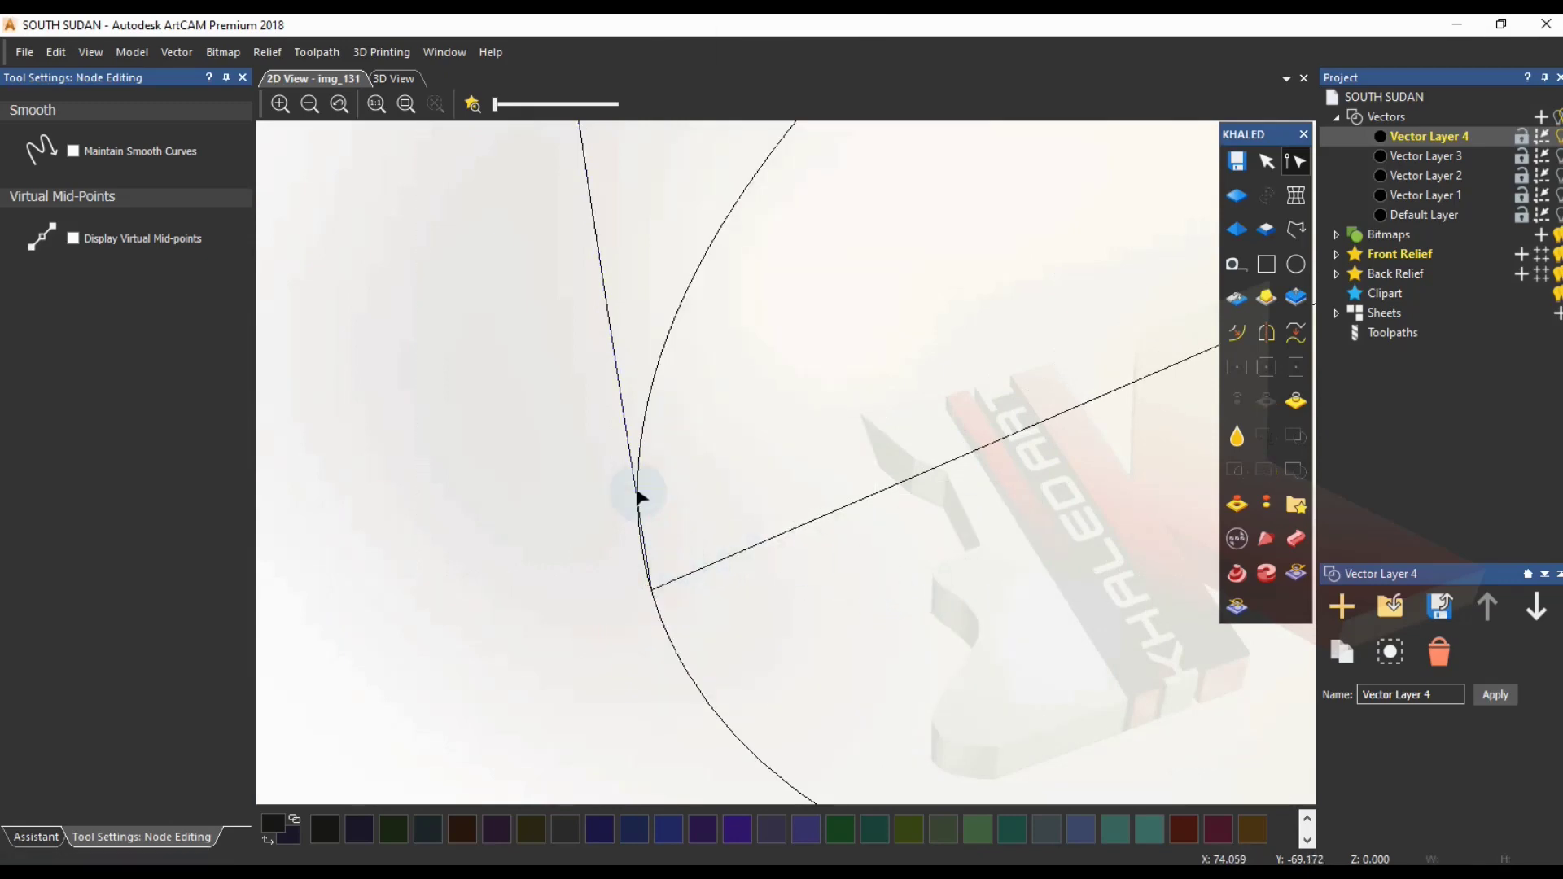
scroll(637, 480, down, 3)
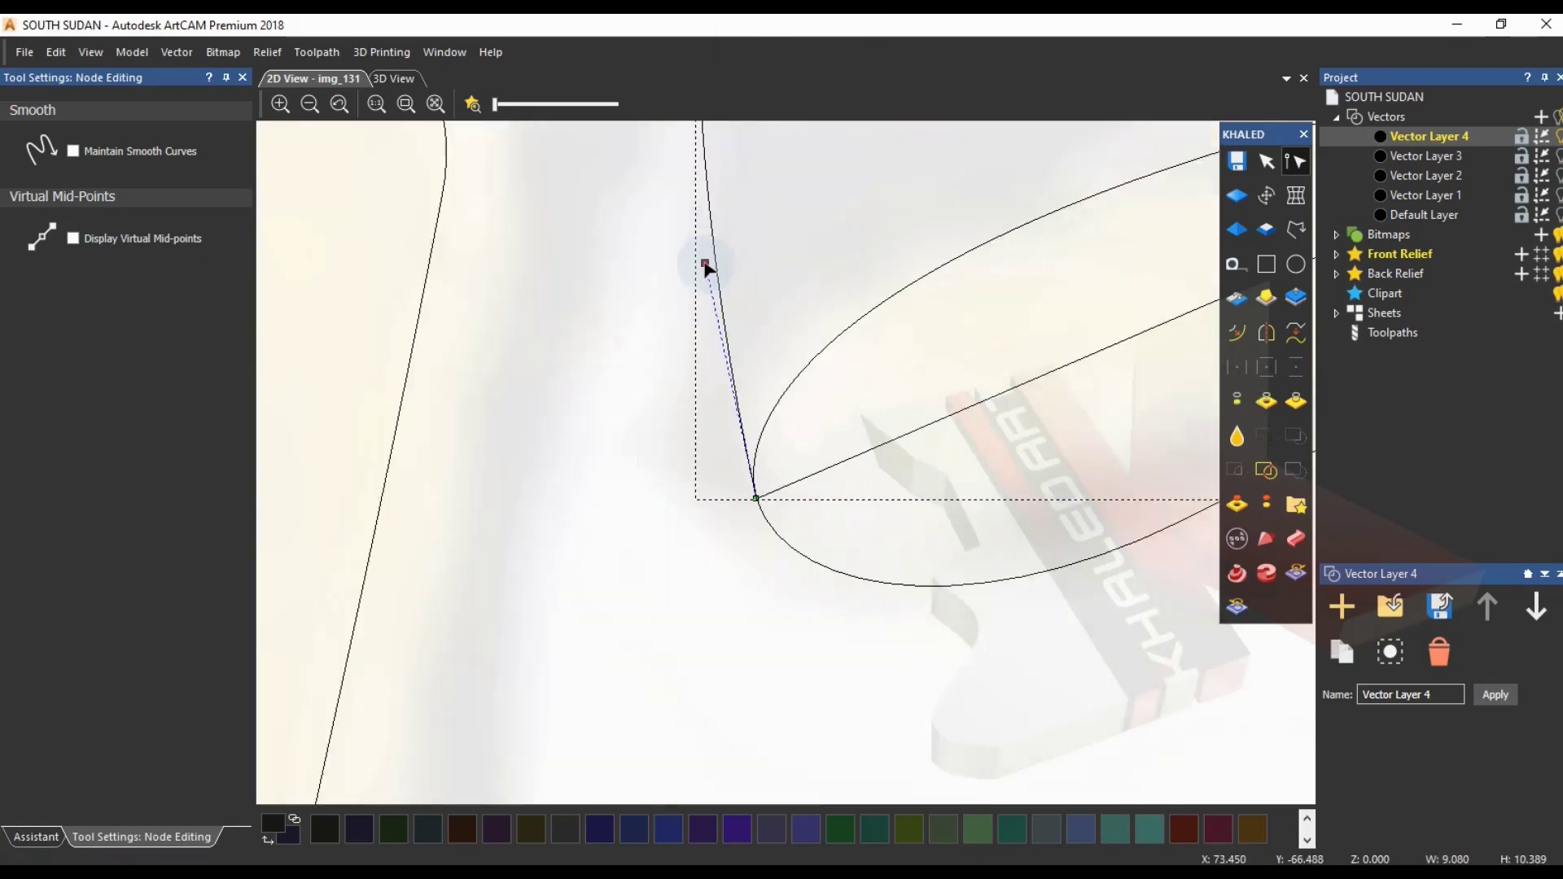
scroll(716, 374, down, 3)
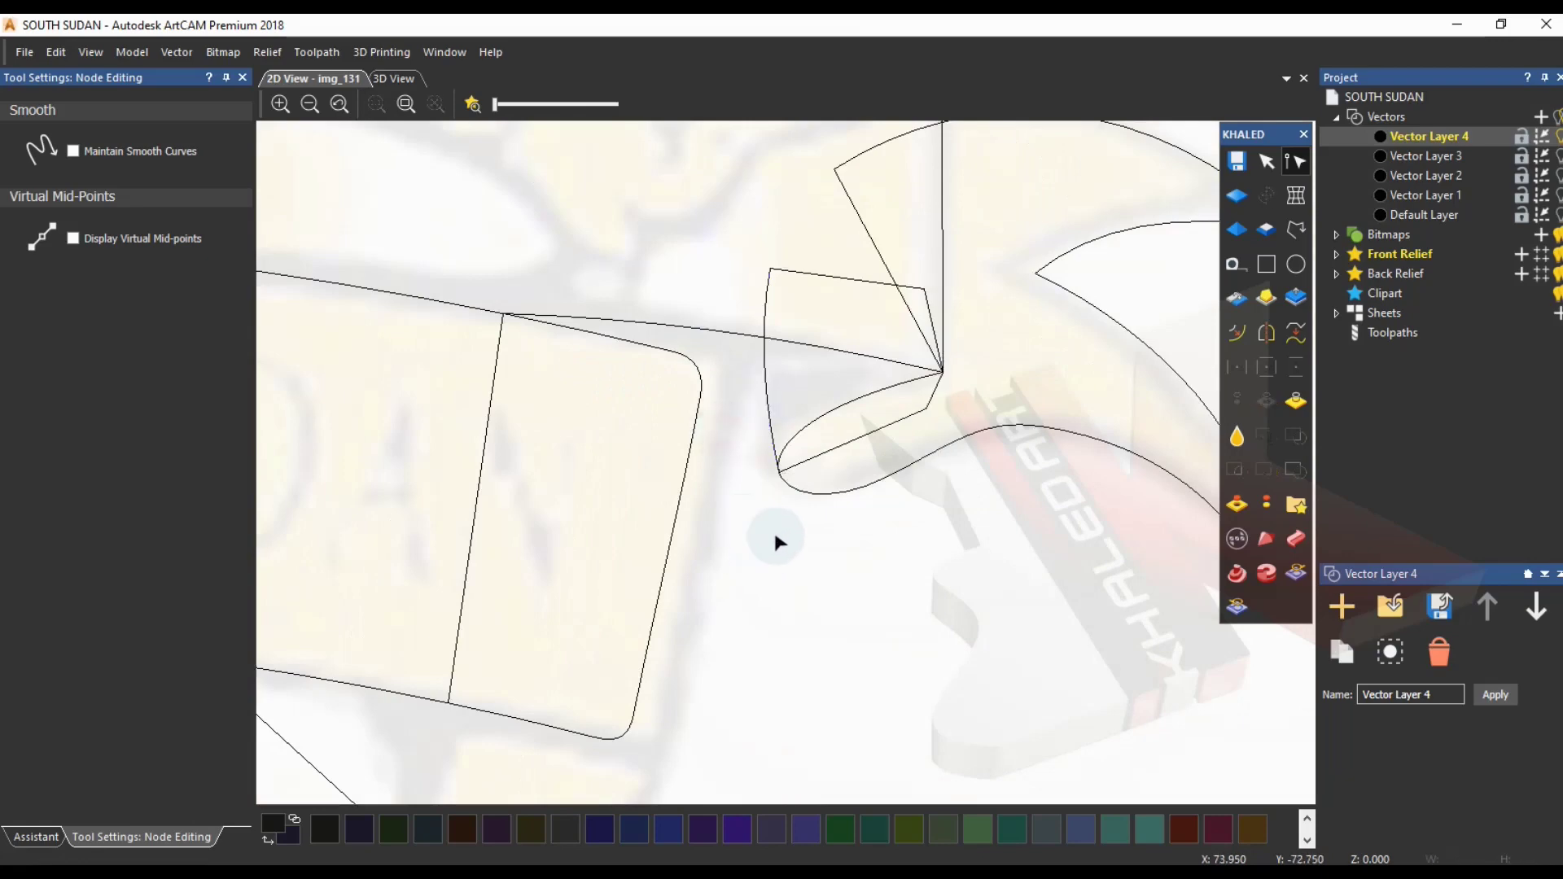
scroll(777, 533, down, 2)
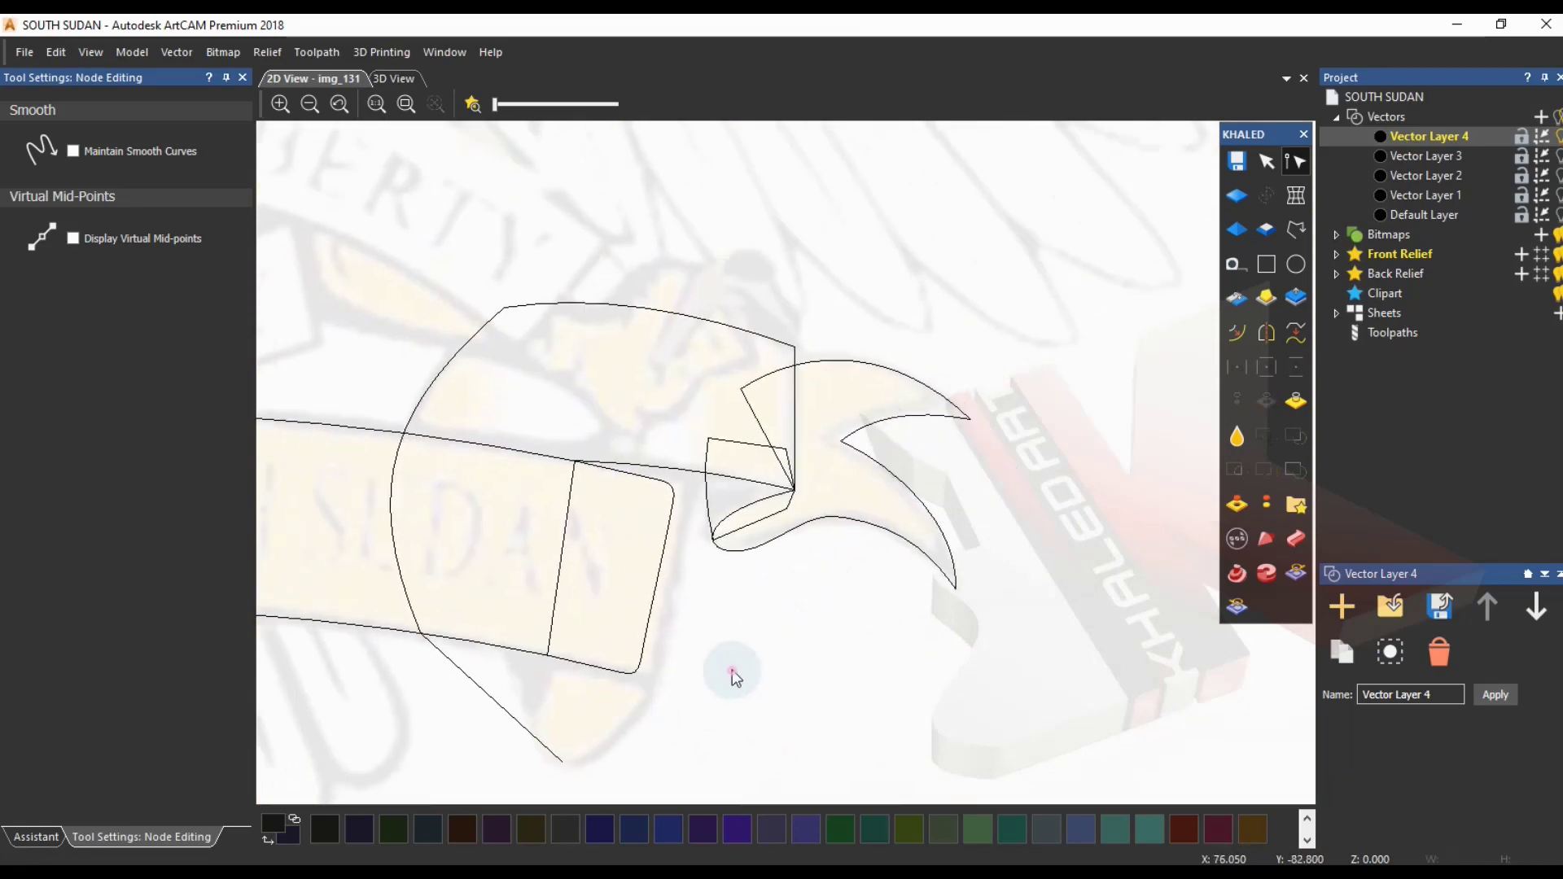
- Examine the foot outline and forked shape against the banner in the underlying image
middle_drag(735, 675, 838, 605)
key(Escape)
click(766, 396)
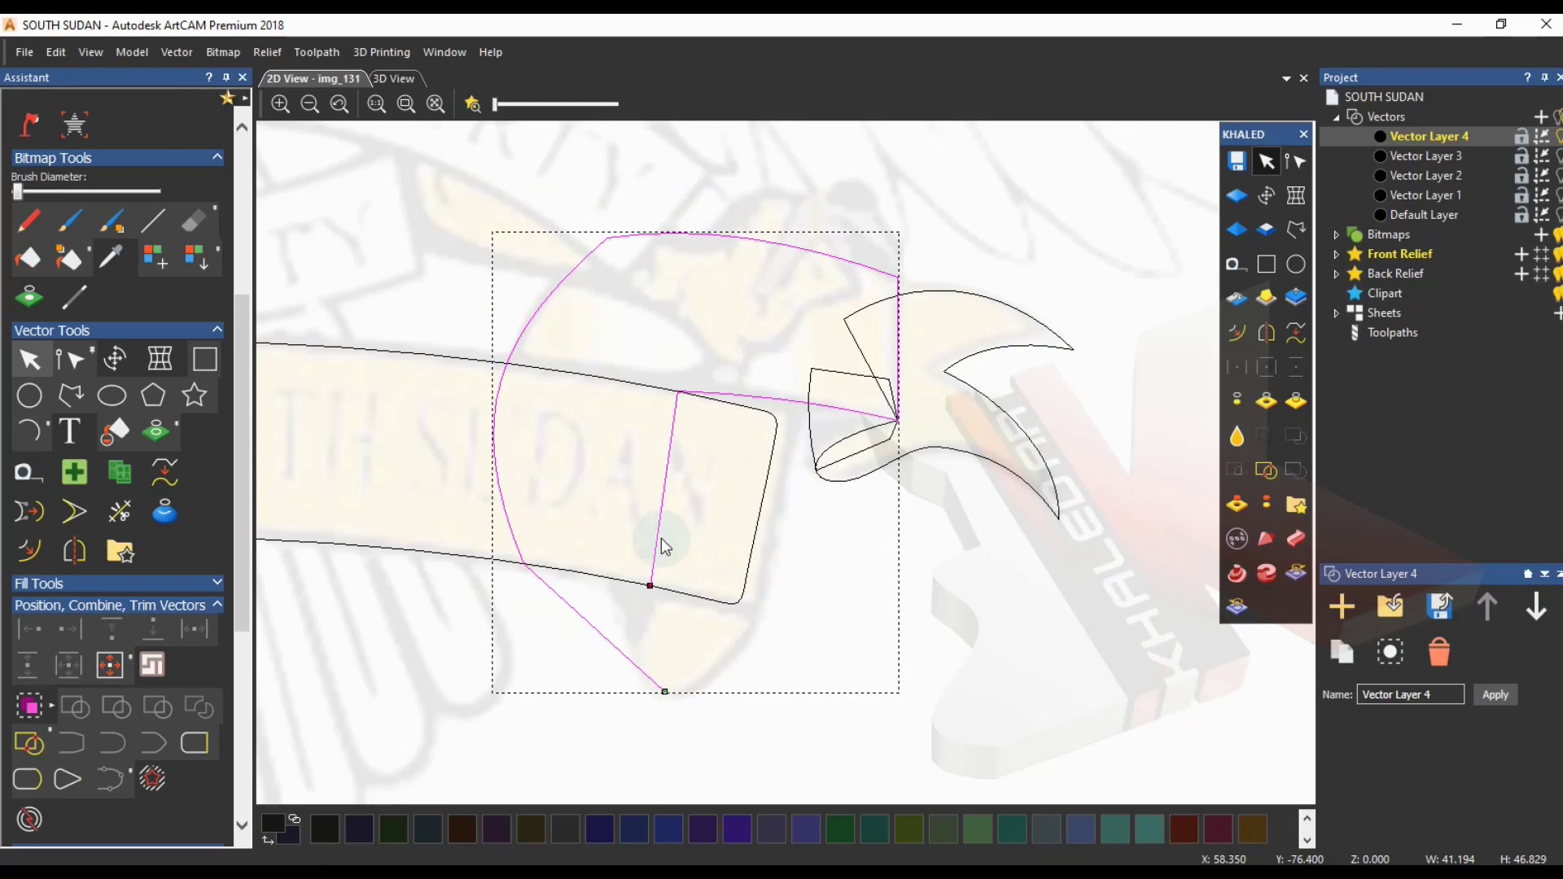
scroll(545, 542, down, 4)
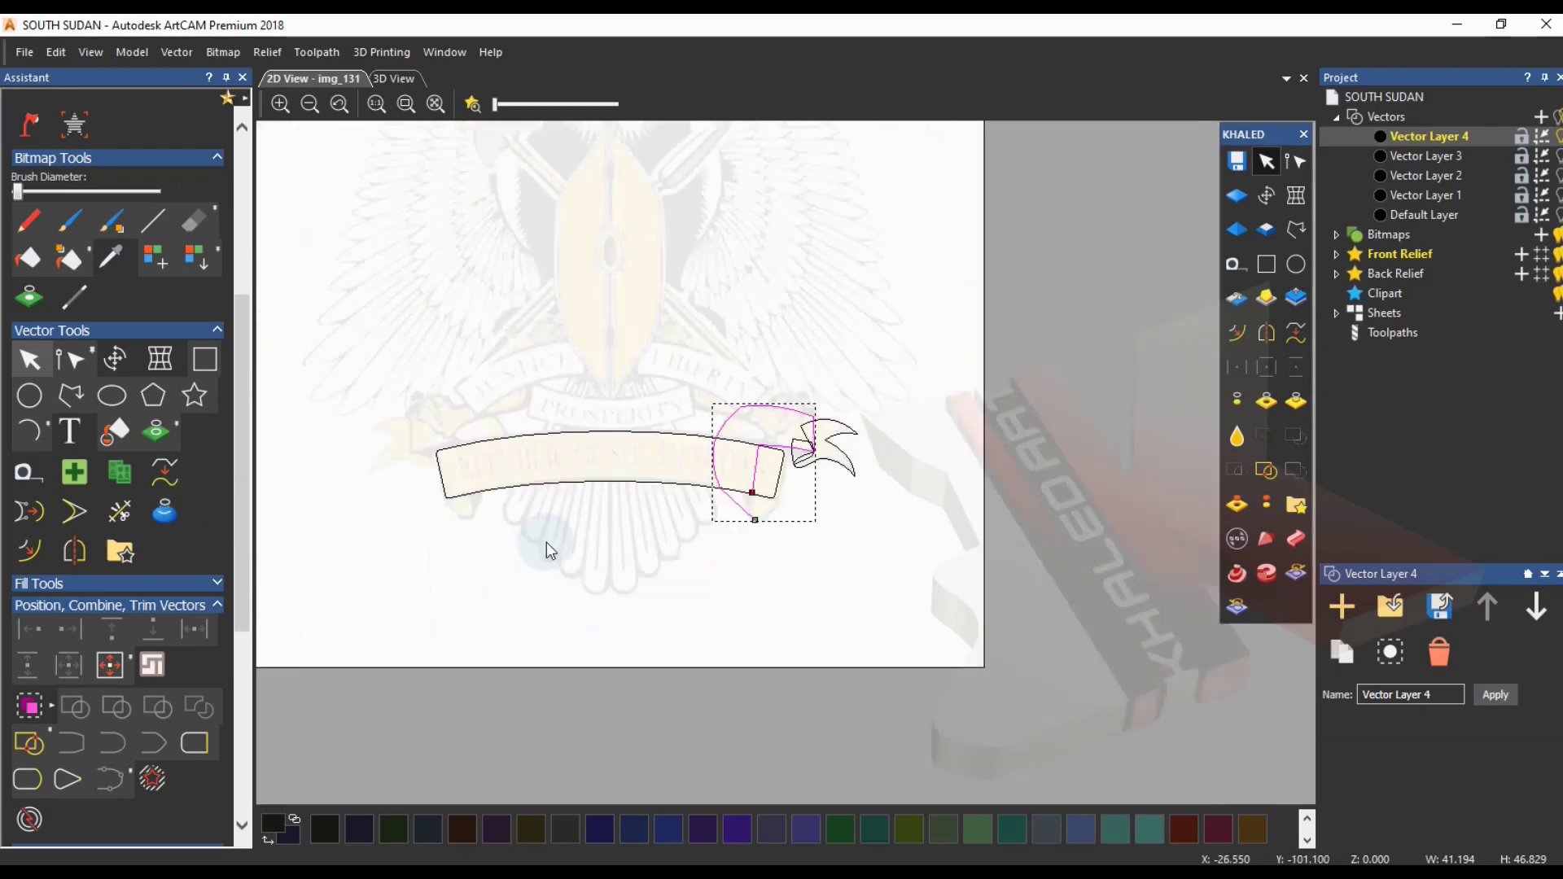
click(789, 518)
scroll(785, 493, up, 2)
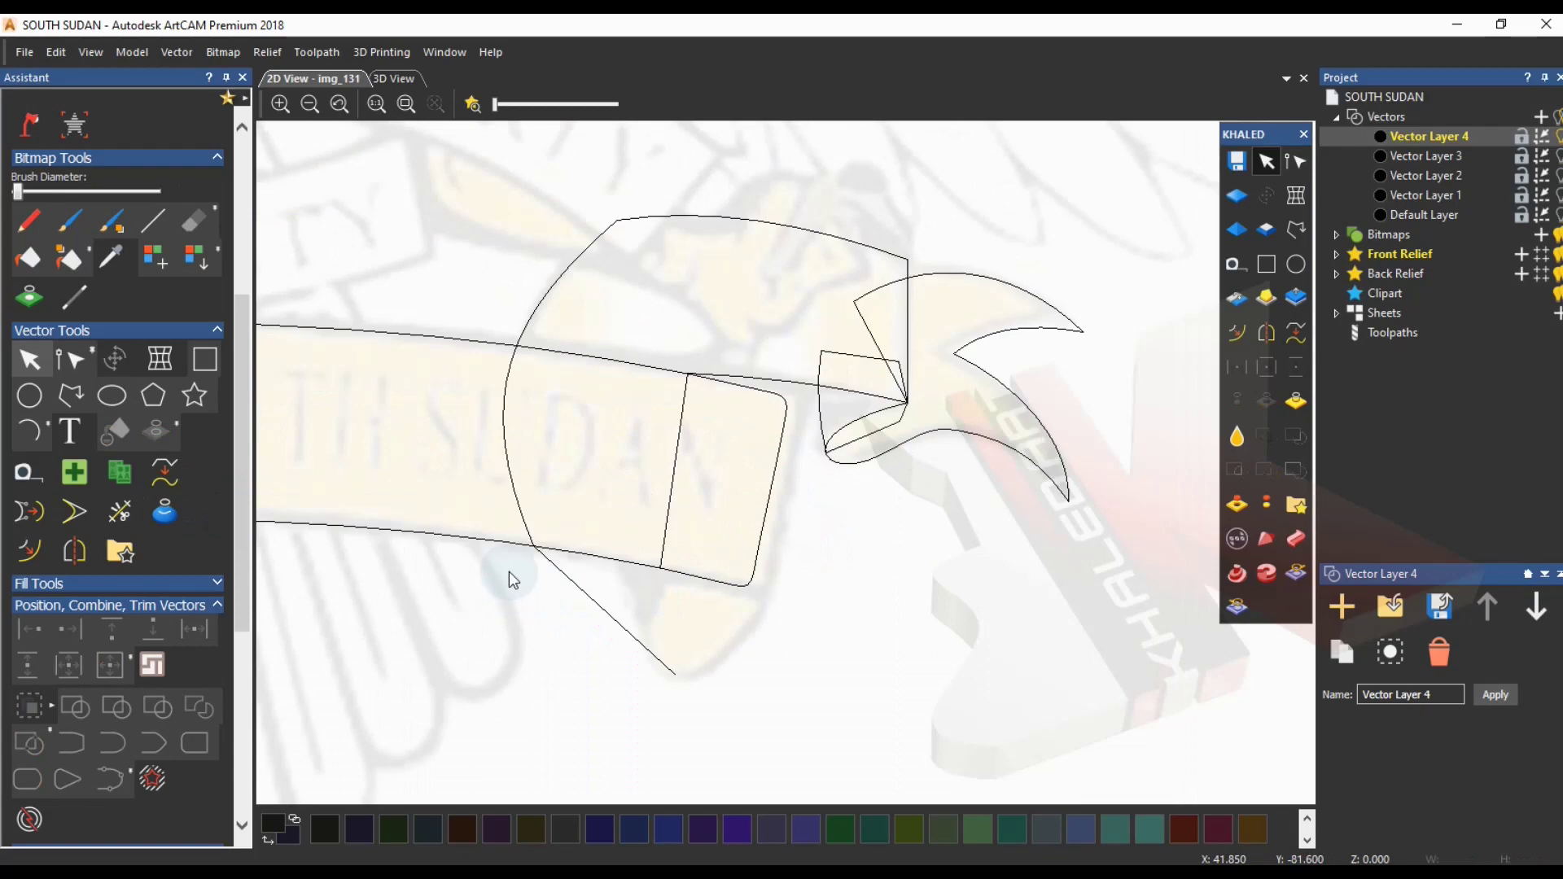
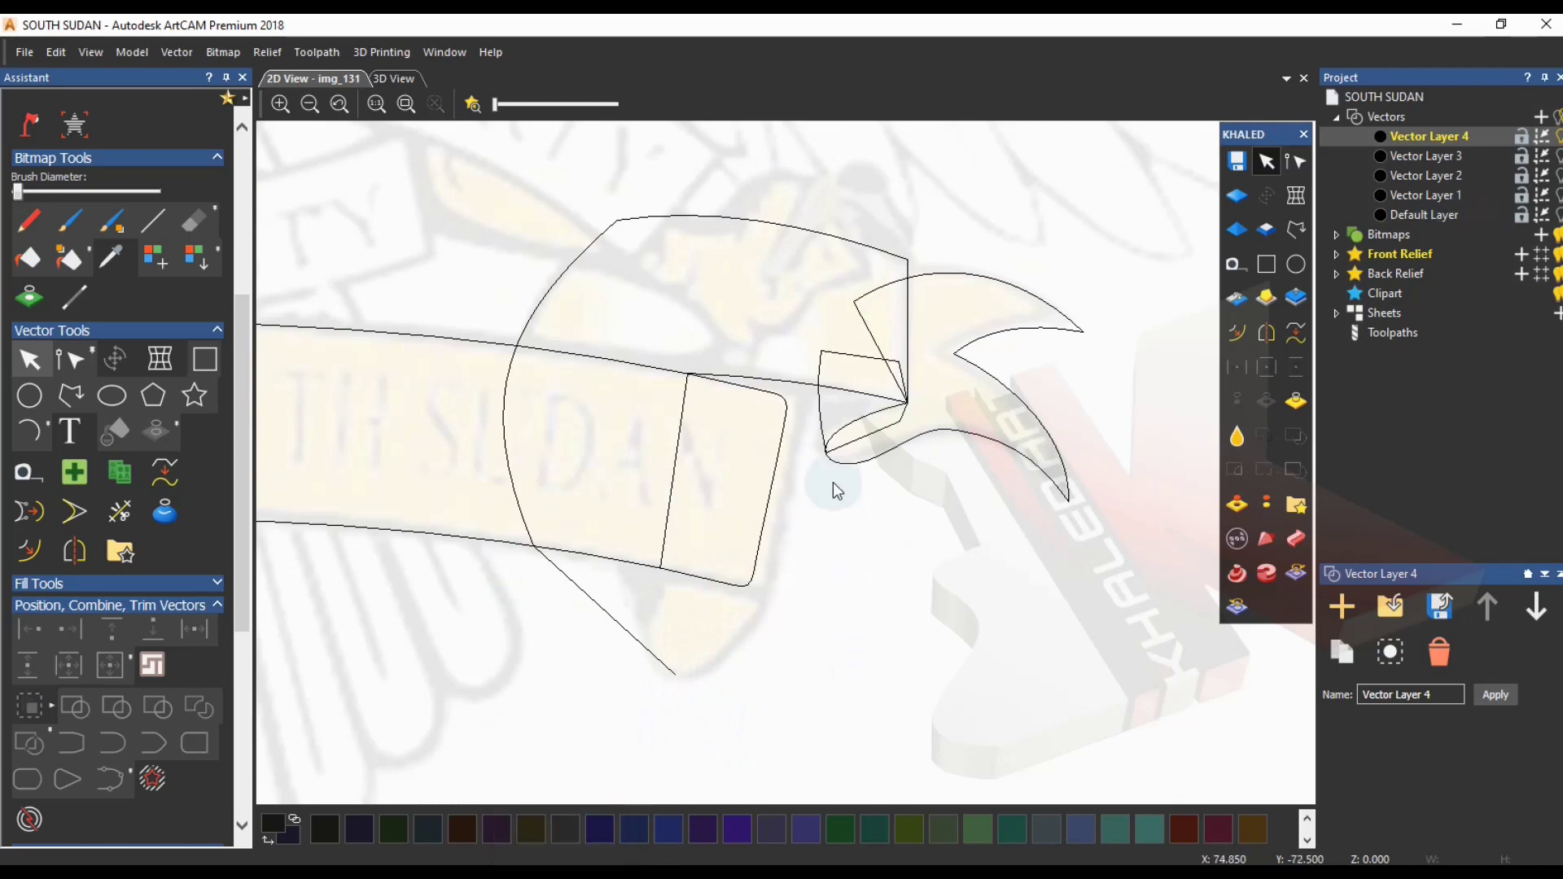
click(941, 273)
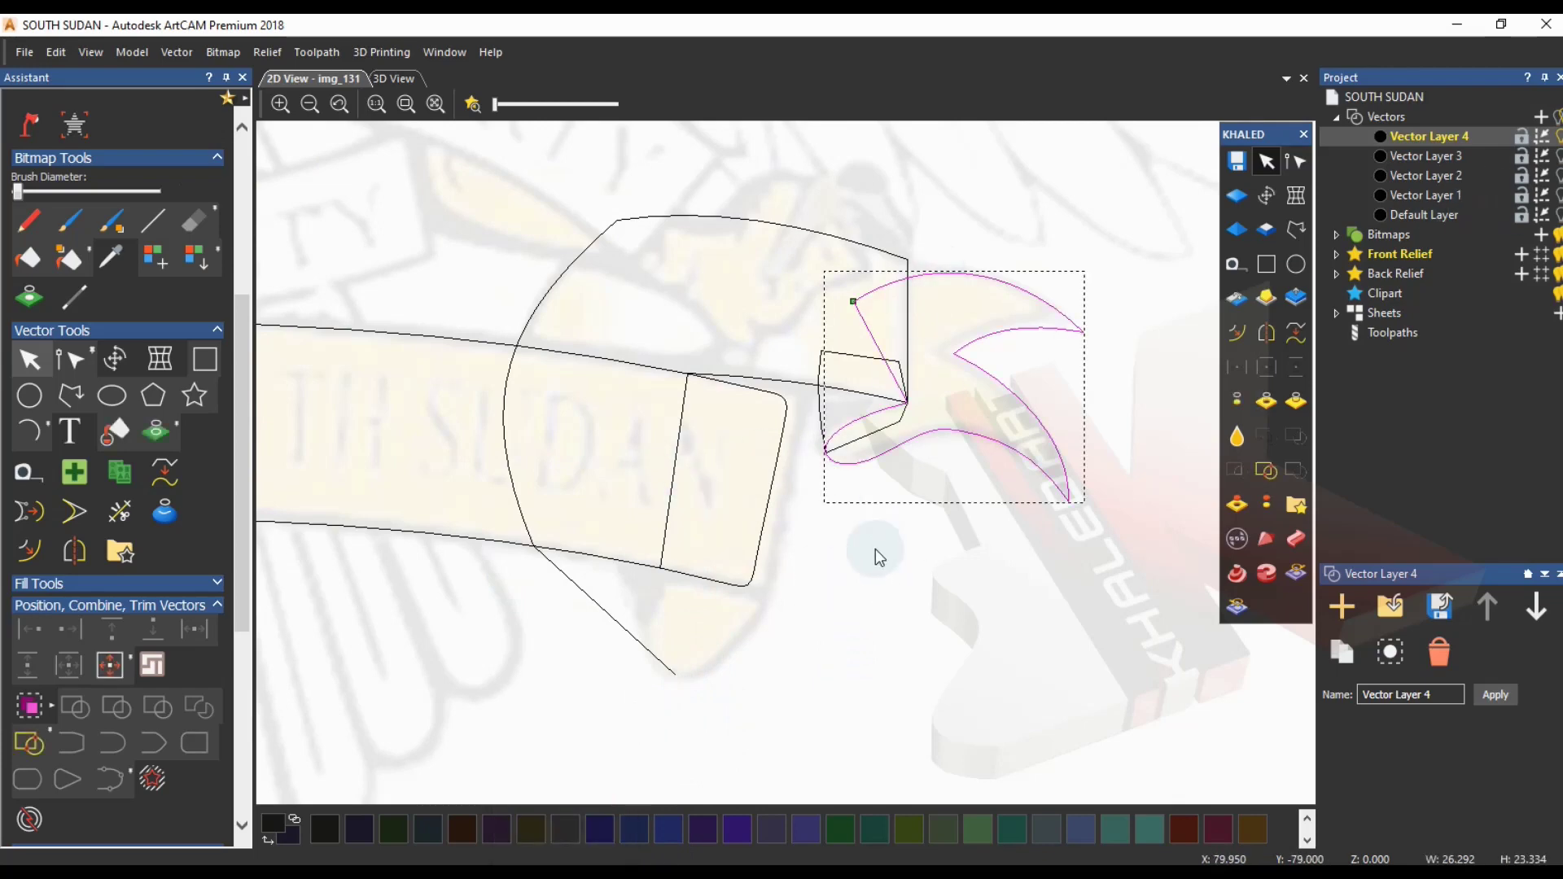
click(673, 553)
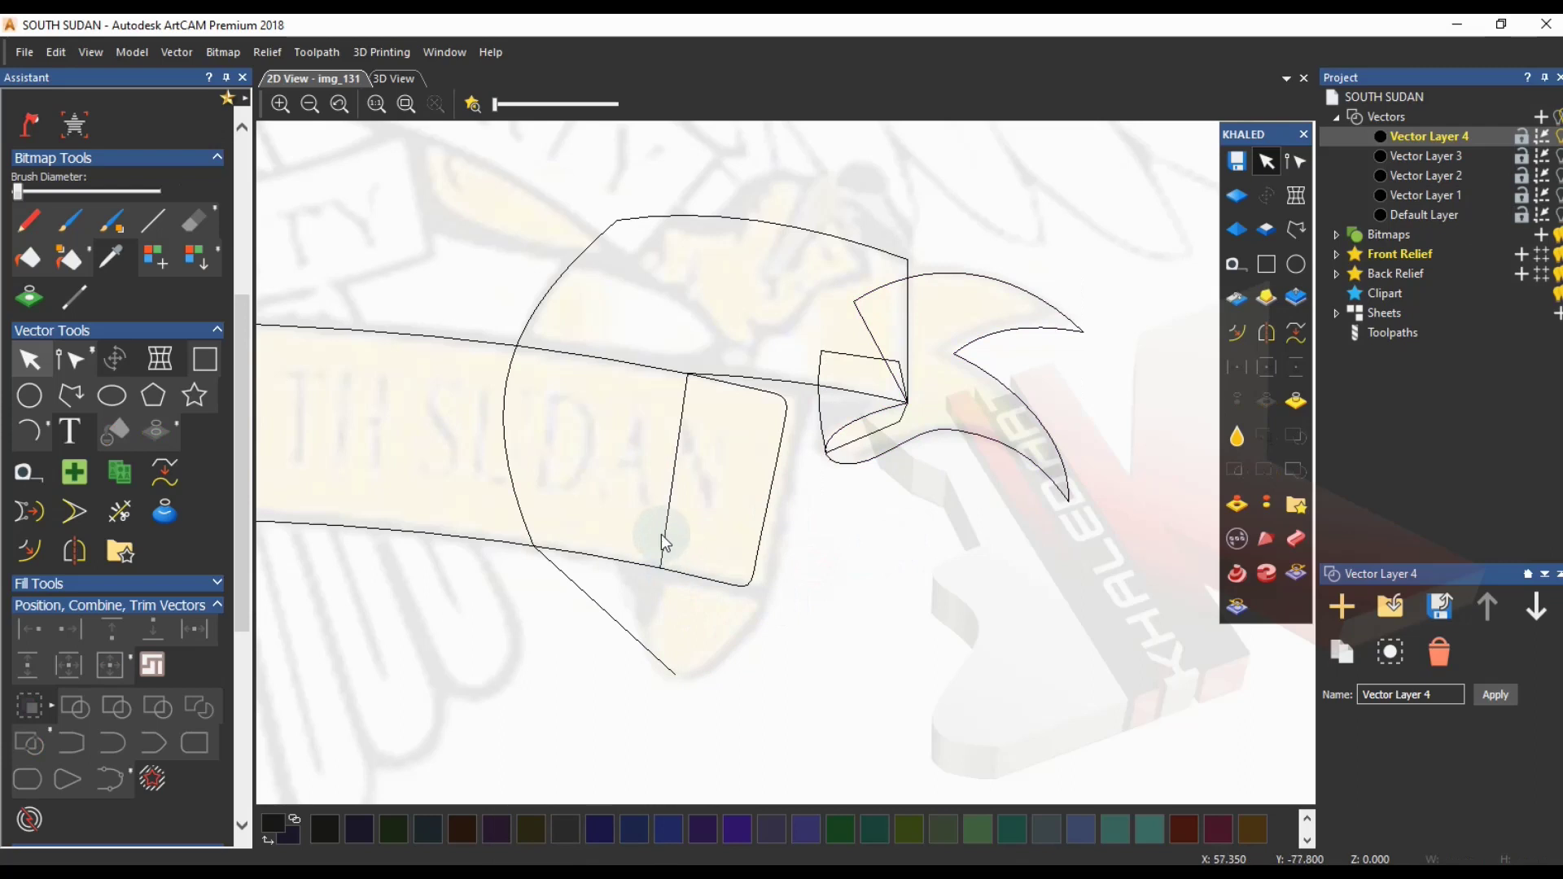
- Join the foot outline's two open ends and raise its bottom edge to inside the banner
click(661, 536)
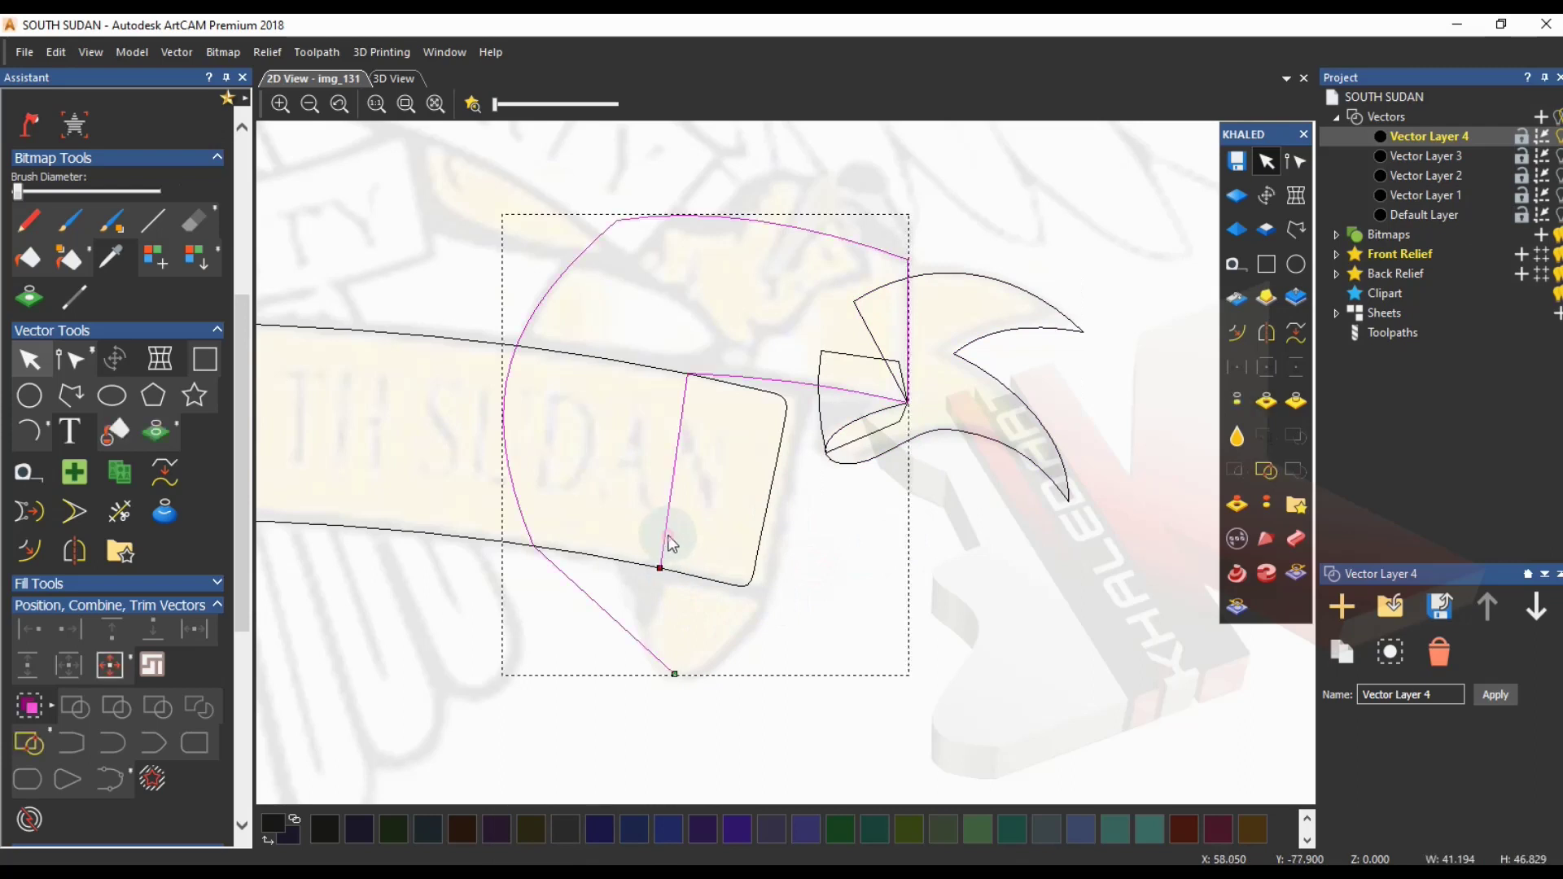
key(n)
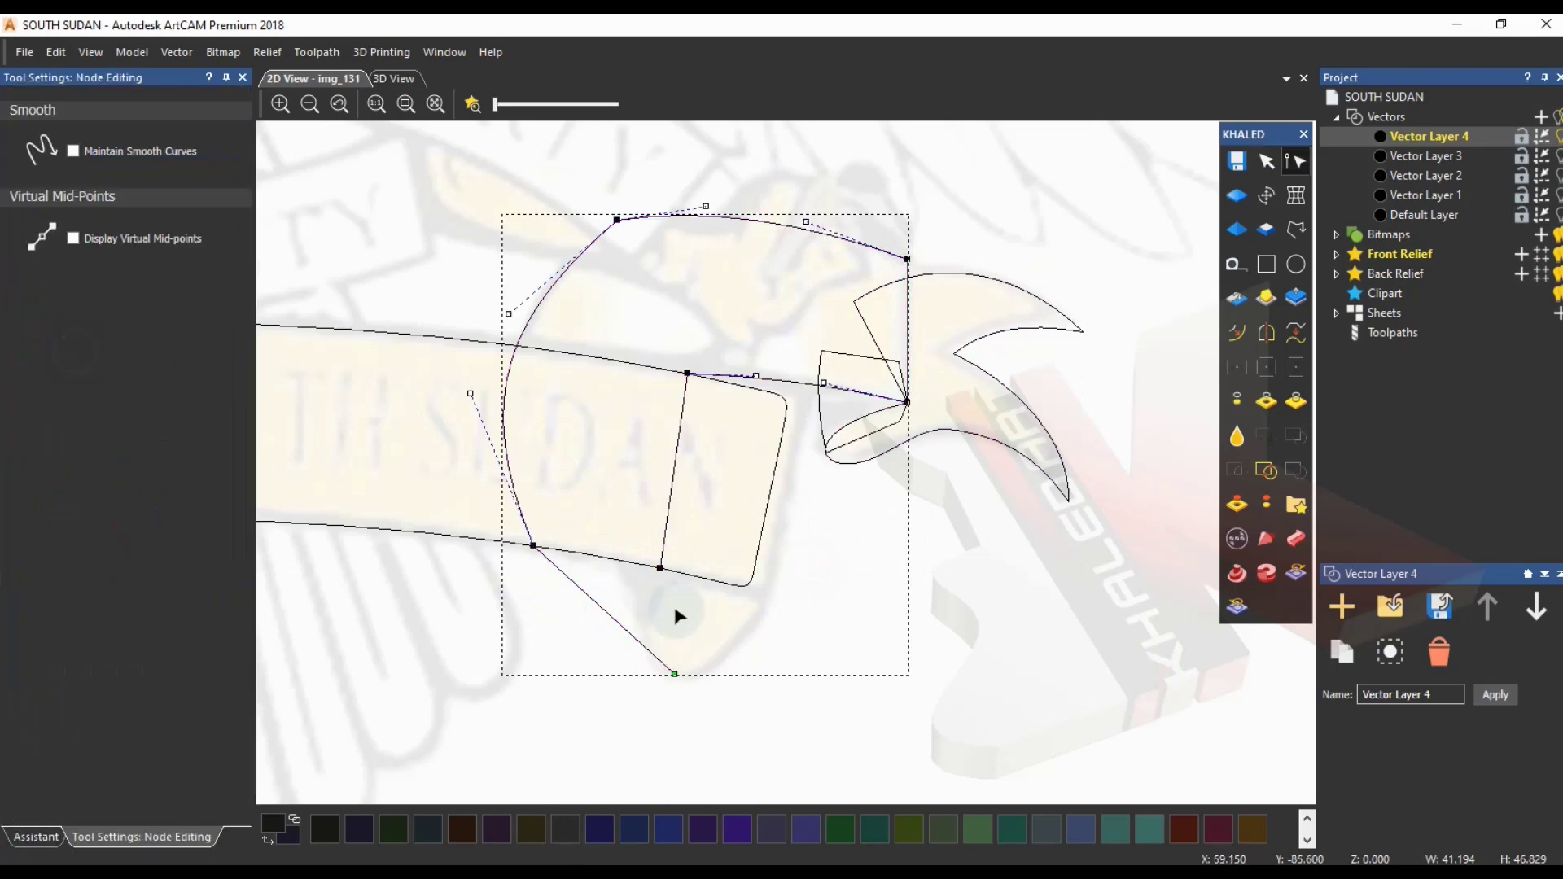
drag(675, 674, 659, 568)
drag(466, 523, 811, 603)
drag(659, 567, 671, 458)
click(669, 546)
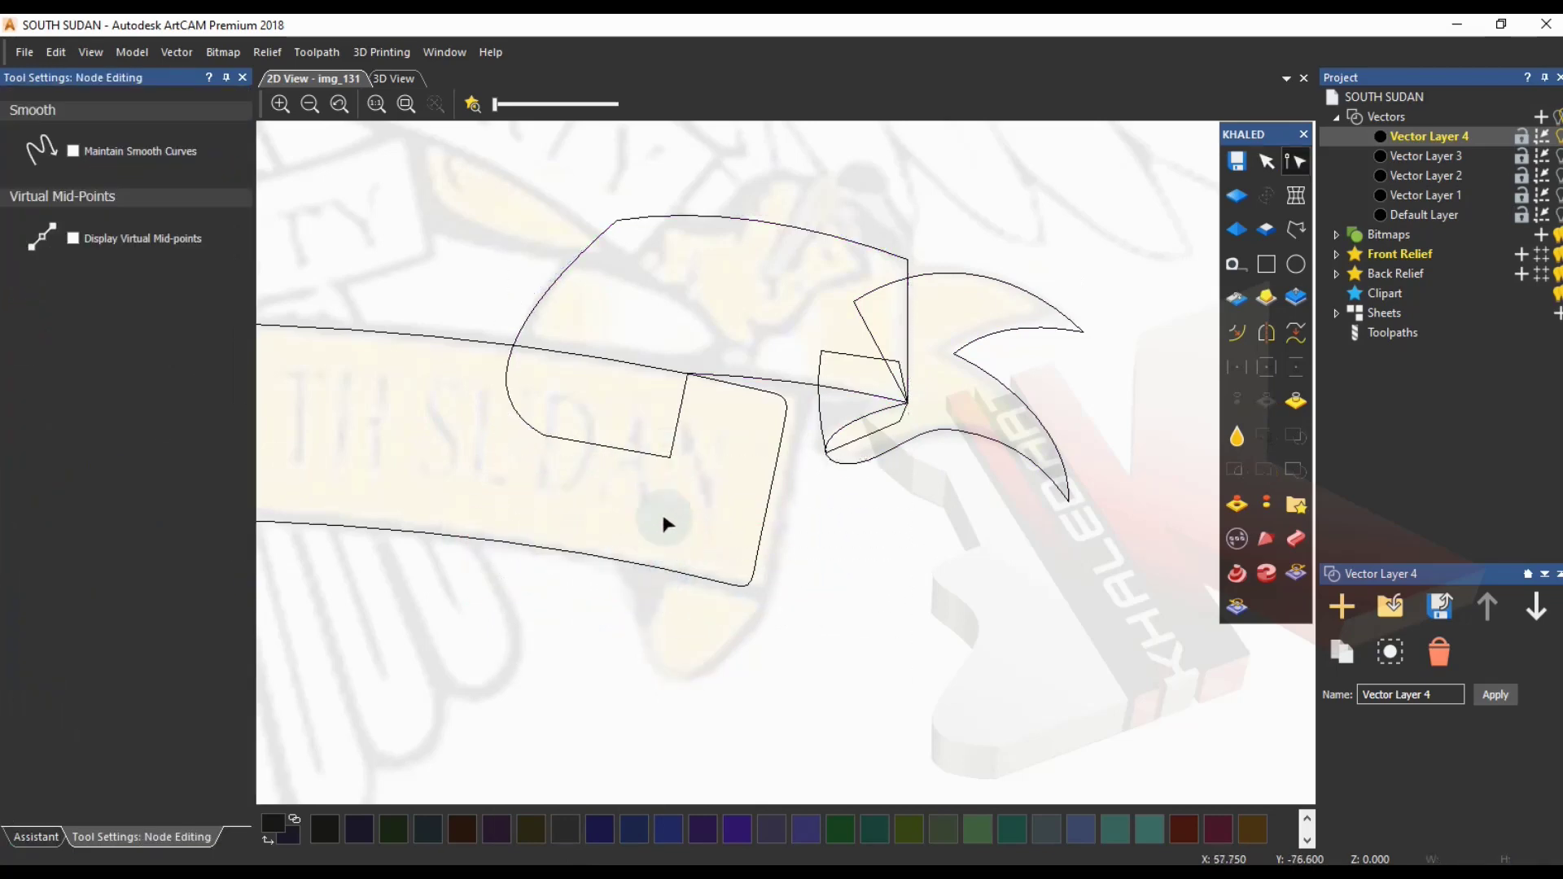
middle_drag(663, 635, 617, 605)
scroll(628, 603, down, 1)
key(Escape)
- Draw a closed triangle about 12.4 × 9.2 mm over the banner's lower-right corner, reaching onto the small tip below it
scroll(623, 582, up, 3)
scroll(521, 517, down, 1)
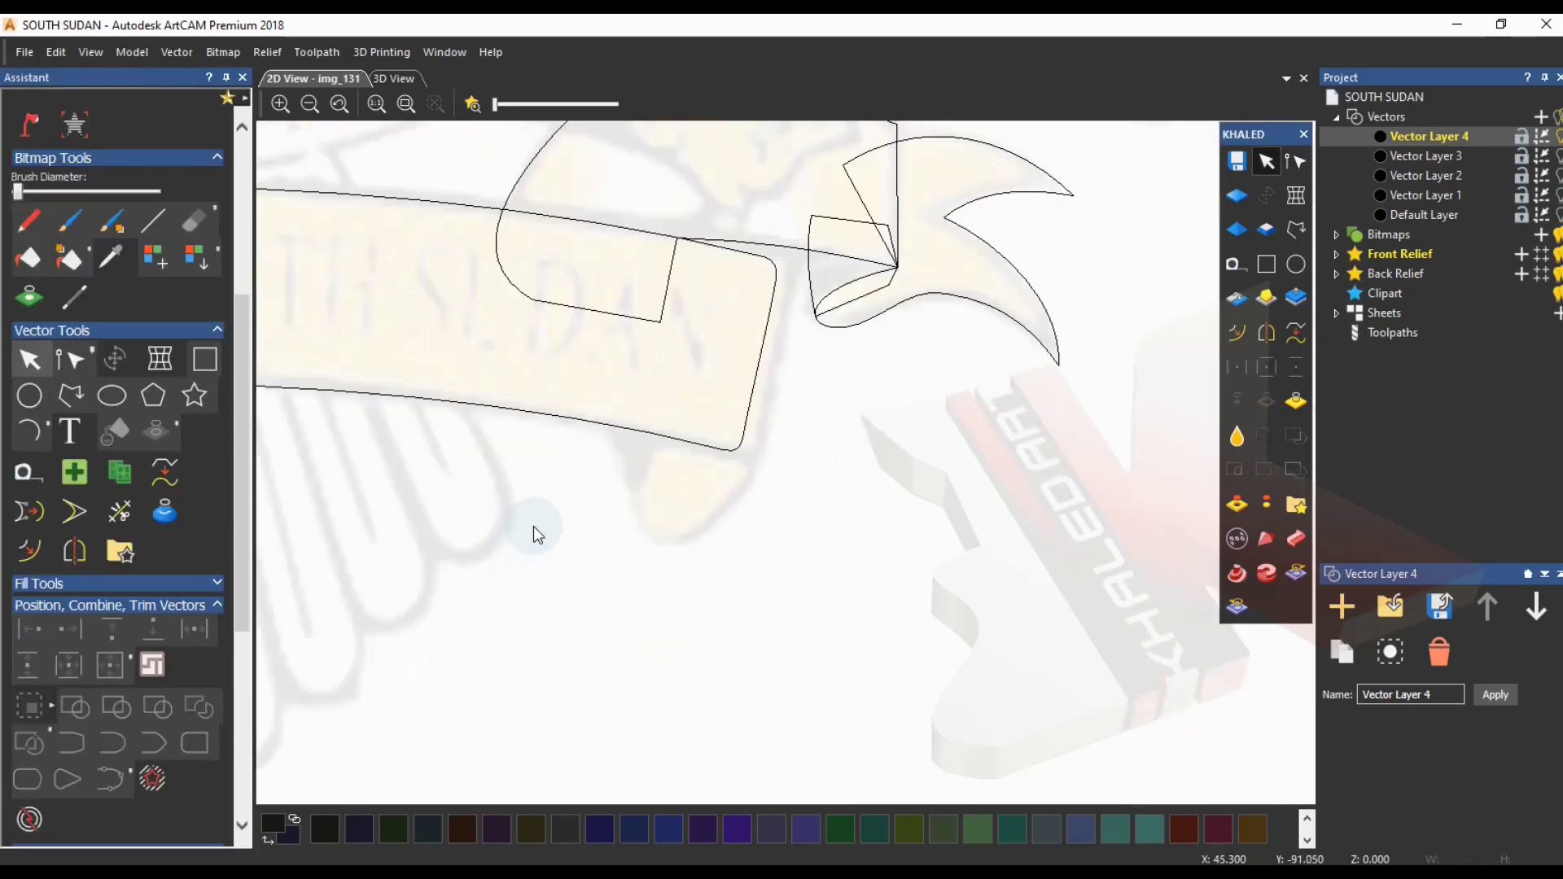
click(71, 394)
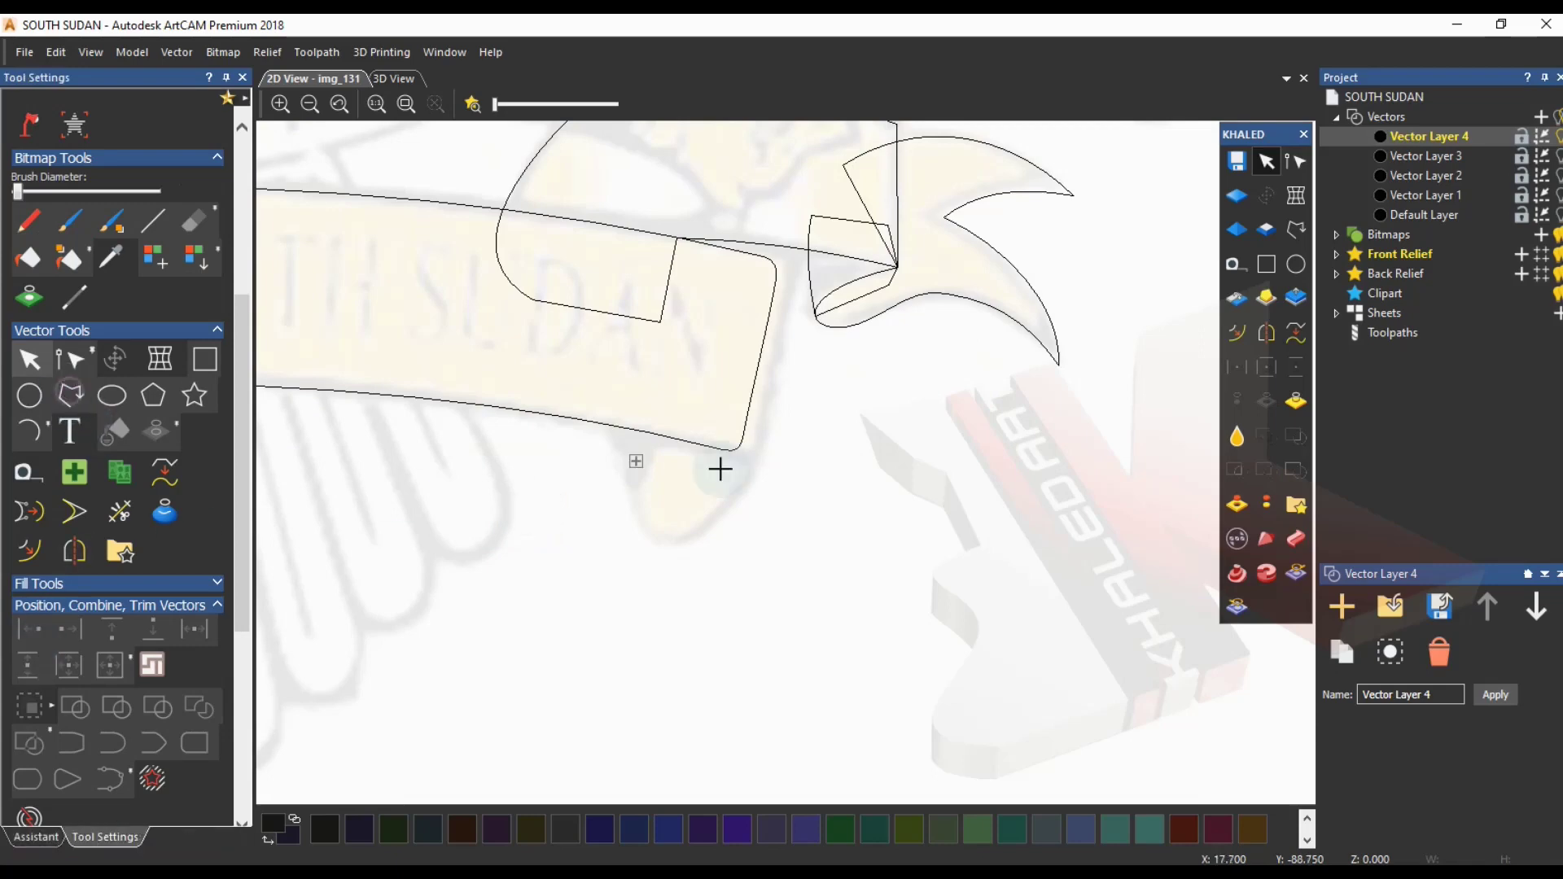
scroll(743, 447, up, 2)
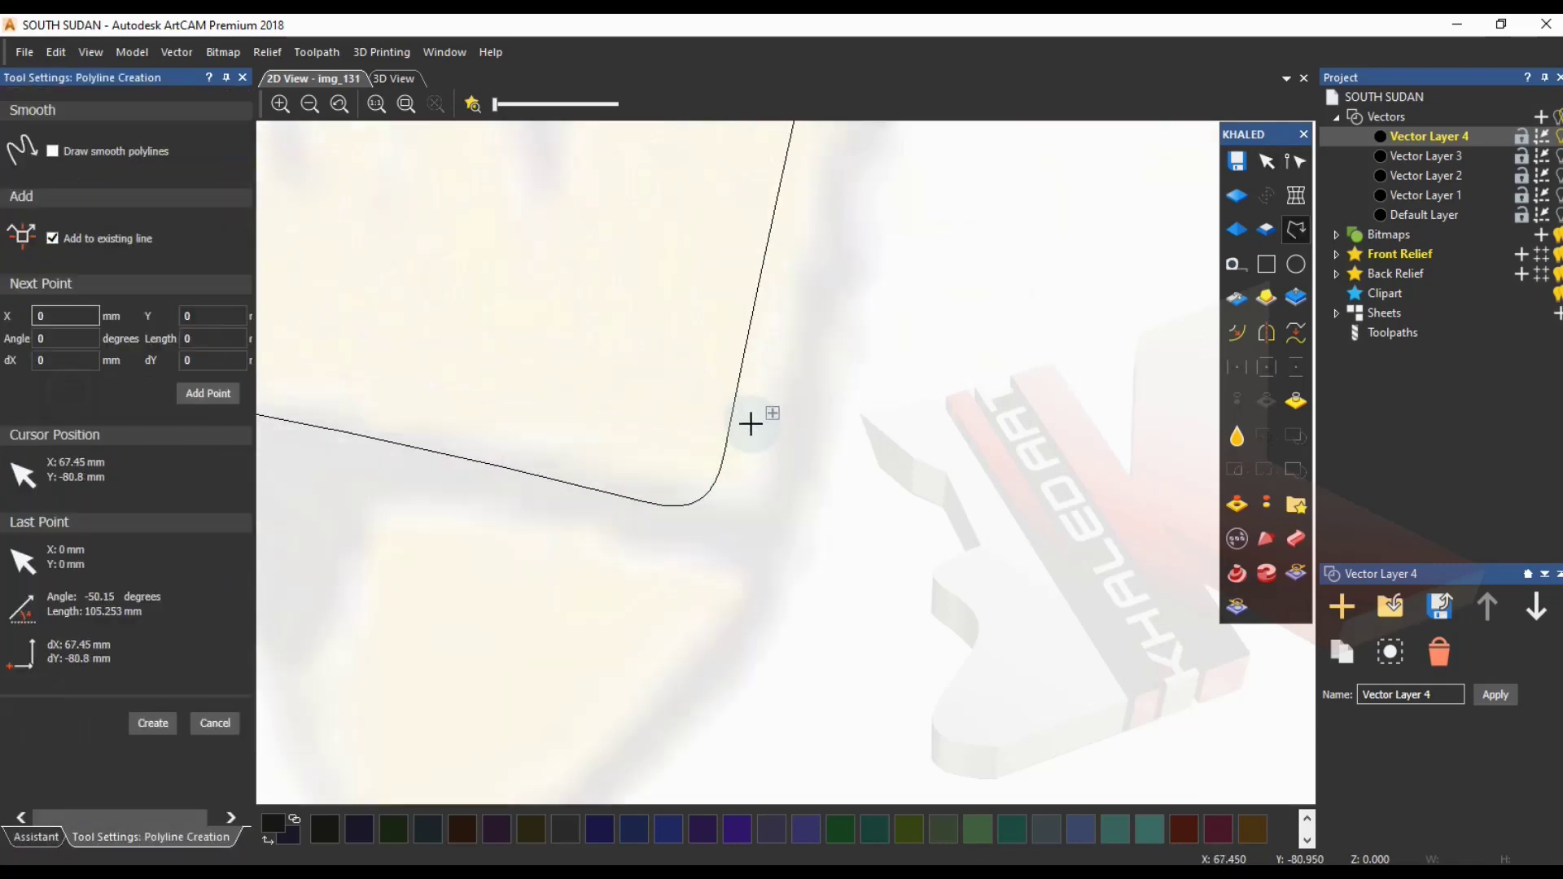
click(718, 481)
scroll(719, 481, down, 2)
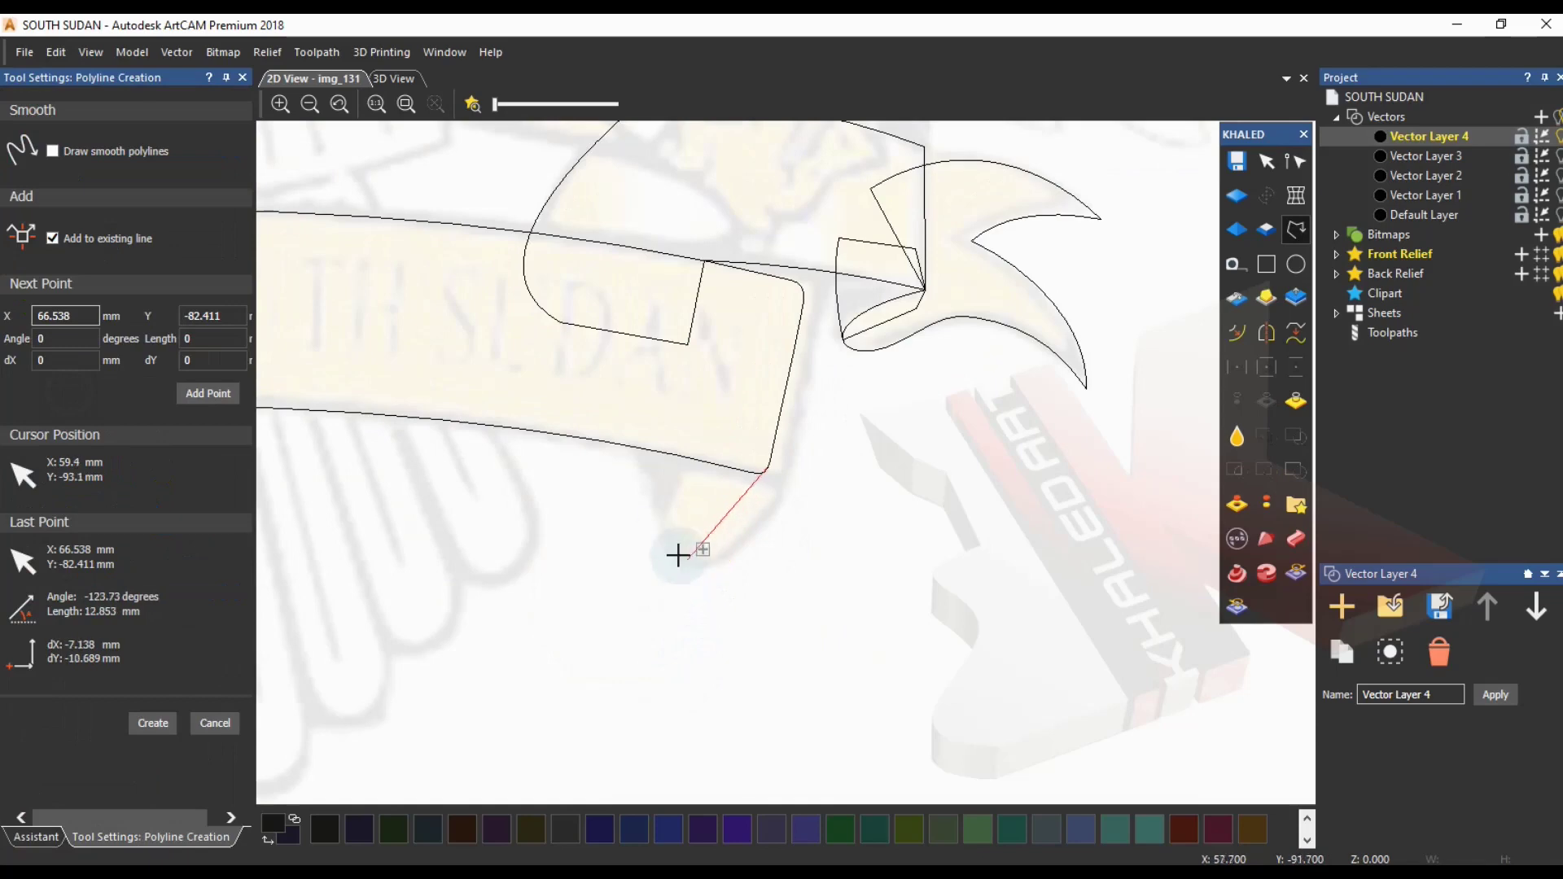
click(645, 504)
click(667, 416)
click(770, 466)
scroll(769, 452, up, 4)
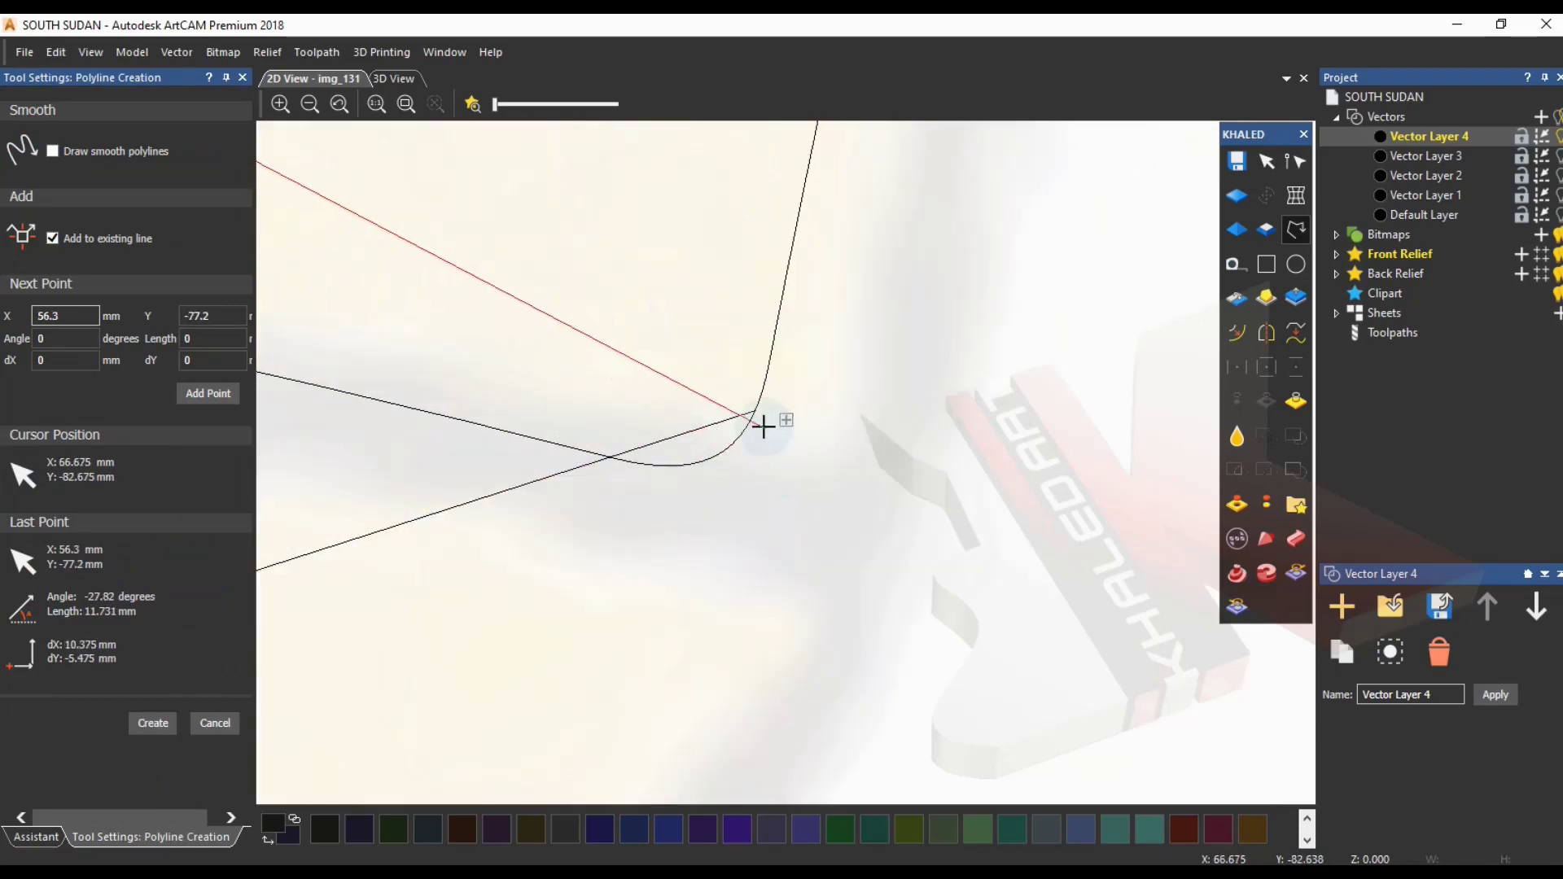
scroll(732, 513, down, 4)
scroll(809, 481, up, 3)
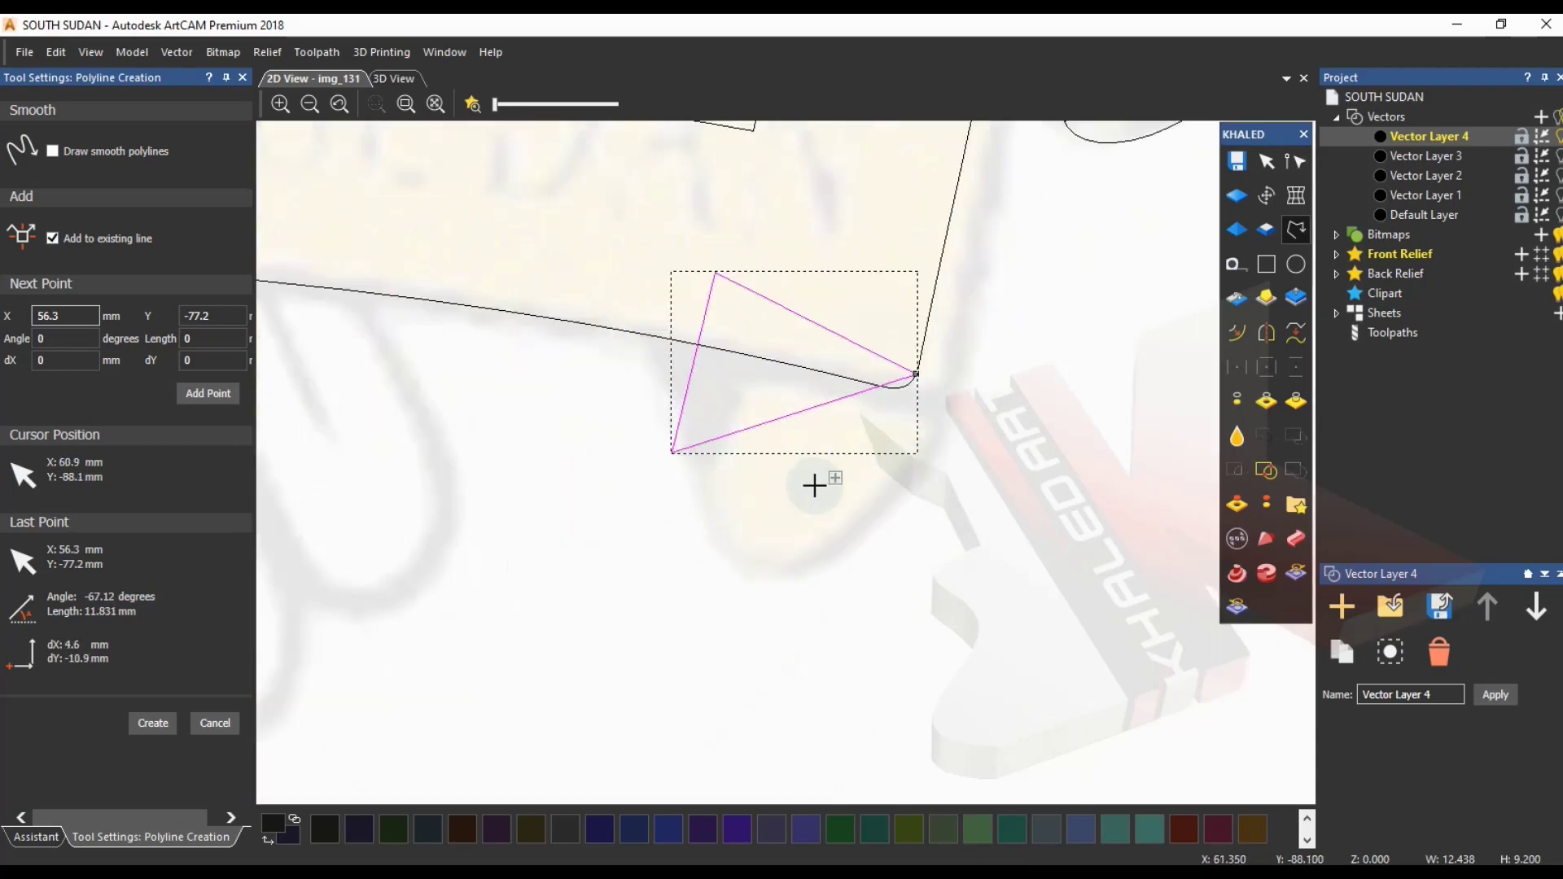
- Convert the triangle's lower edge to a Bezier curve and bulge it downward into a rounded lobe around the tip below the banner
click(37, 837)
click(71, 359)
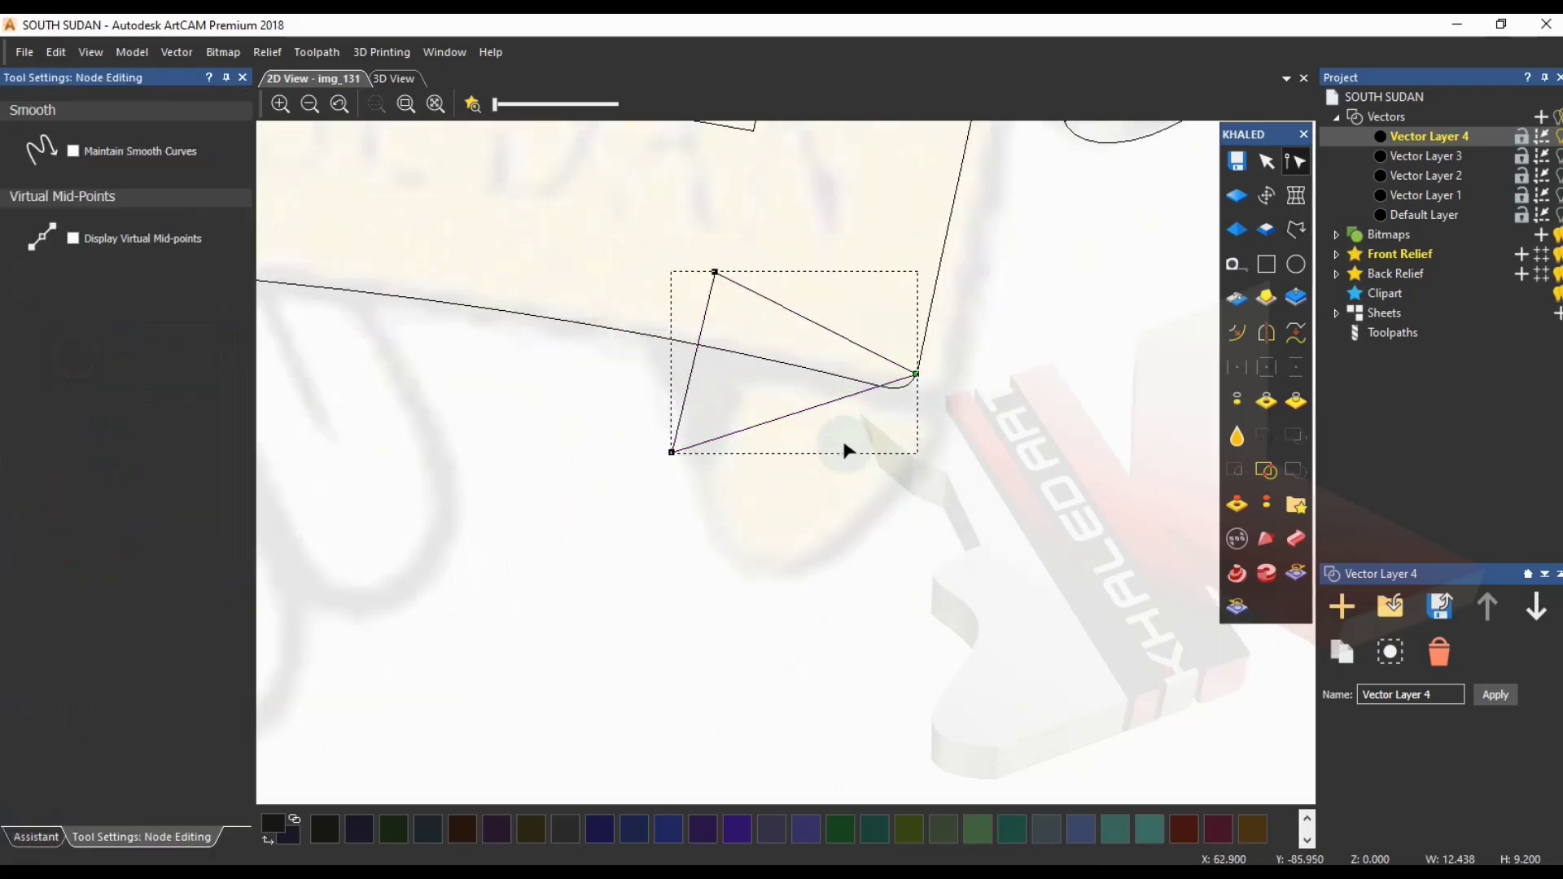
key(b)
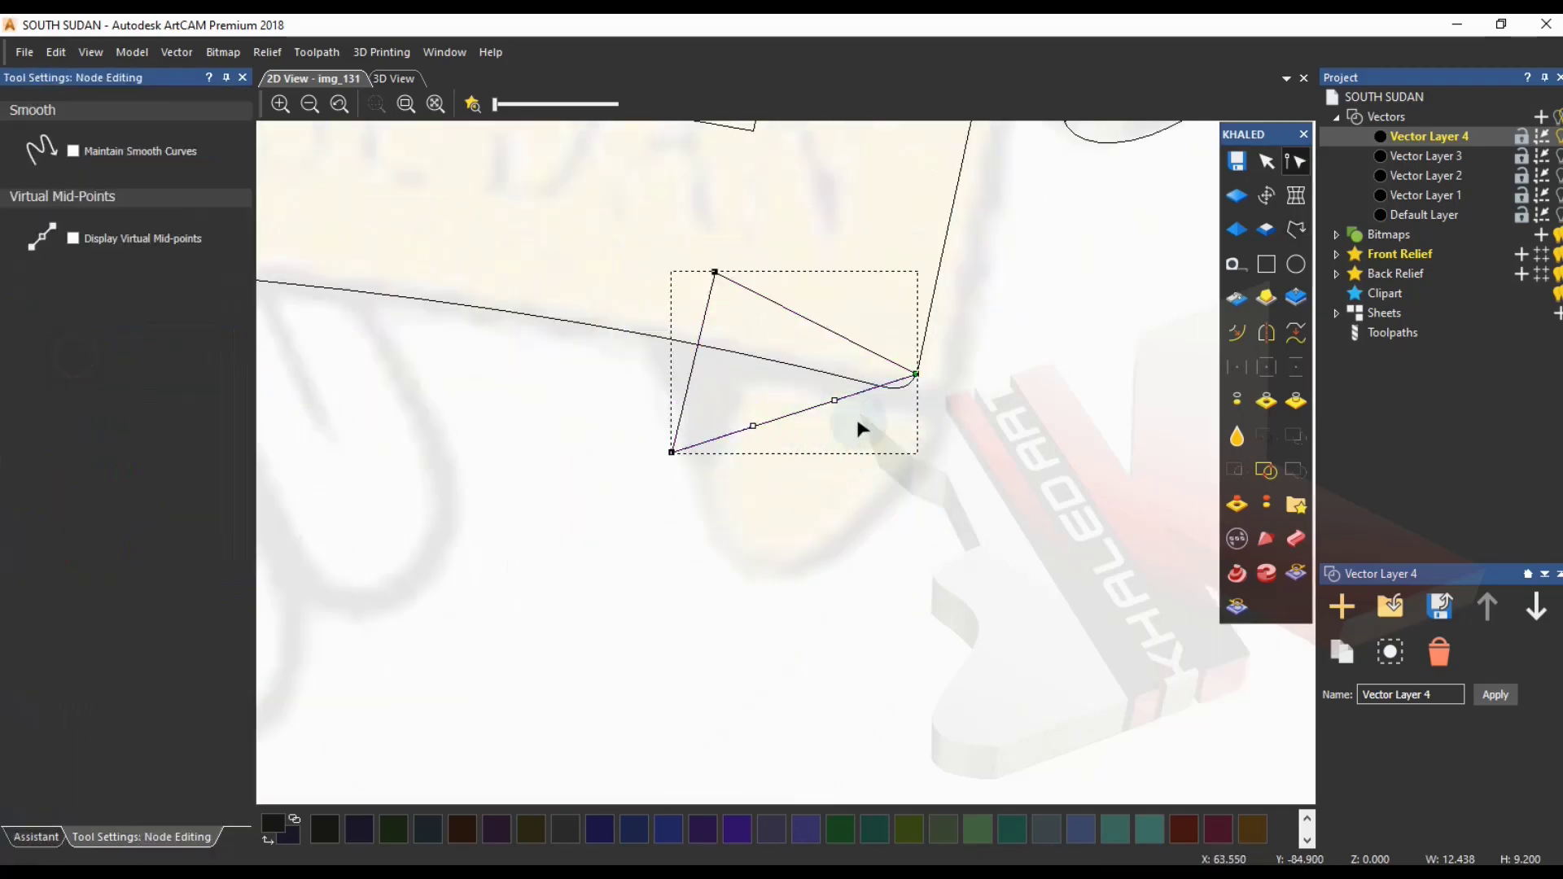
drag(834, 400, 805, 682)
click(753, 427)
drag(754, 426, 660, 587)
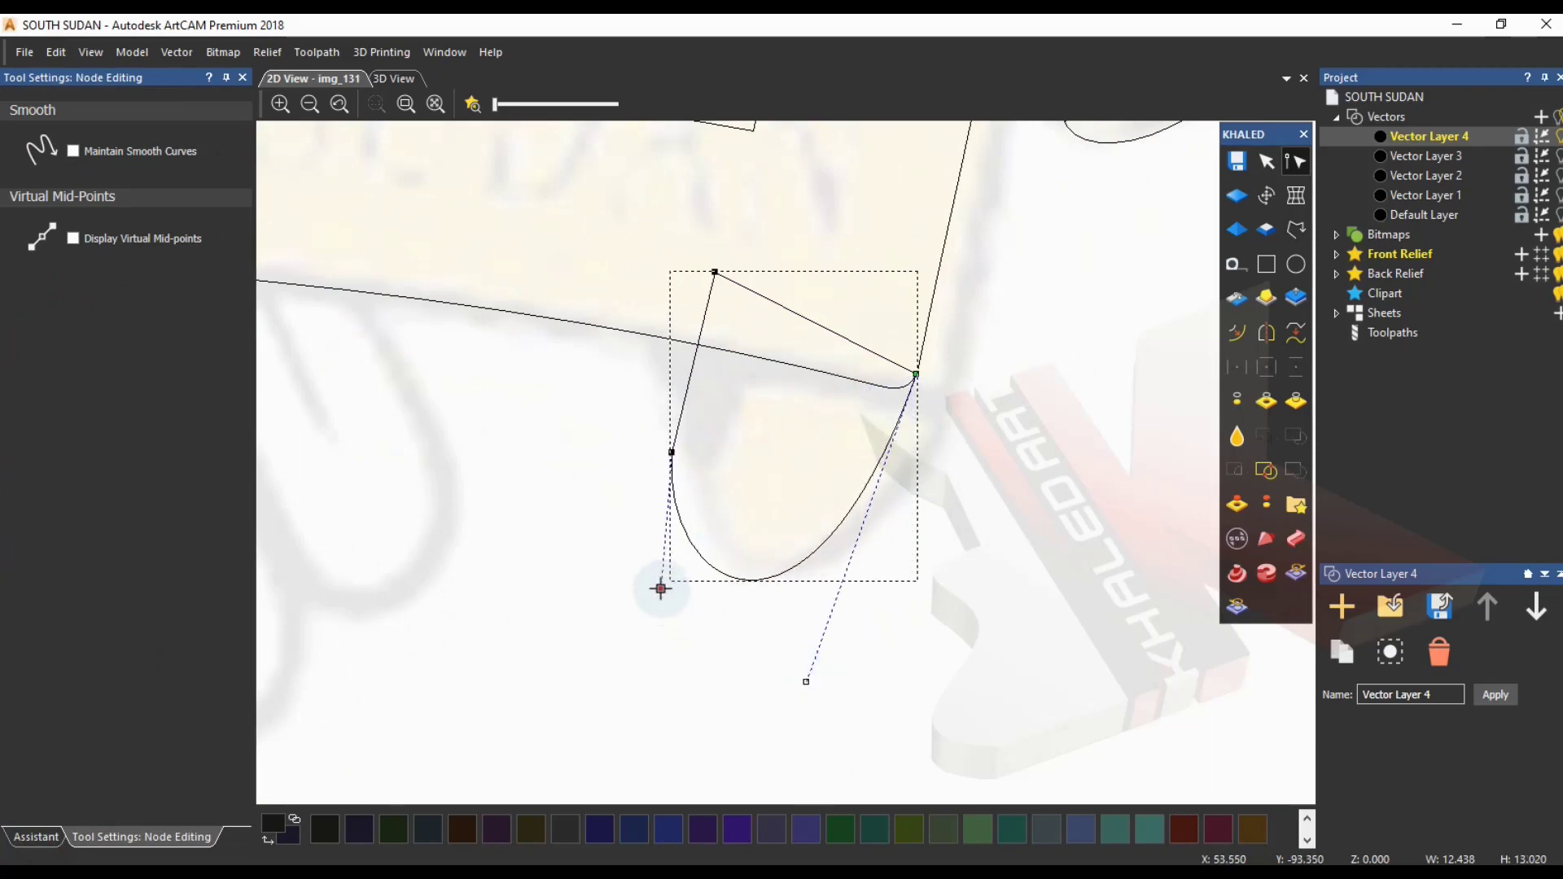
- Smooth the lobe's lower-left node and pull its right-hand curve handle slightly outward to follow the small tip's edge
key(s)
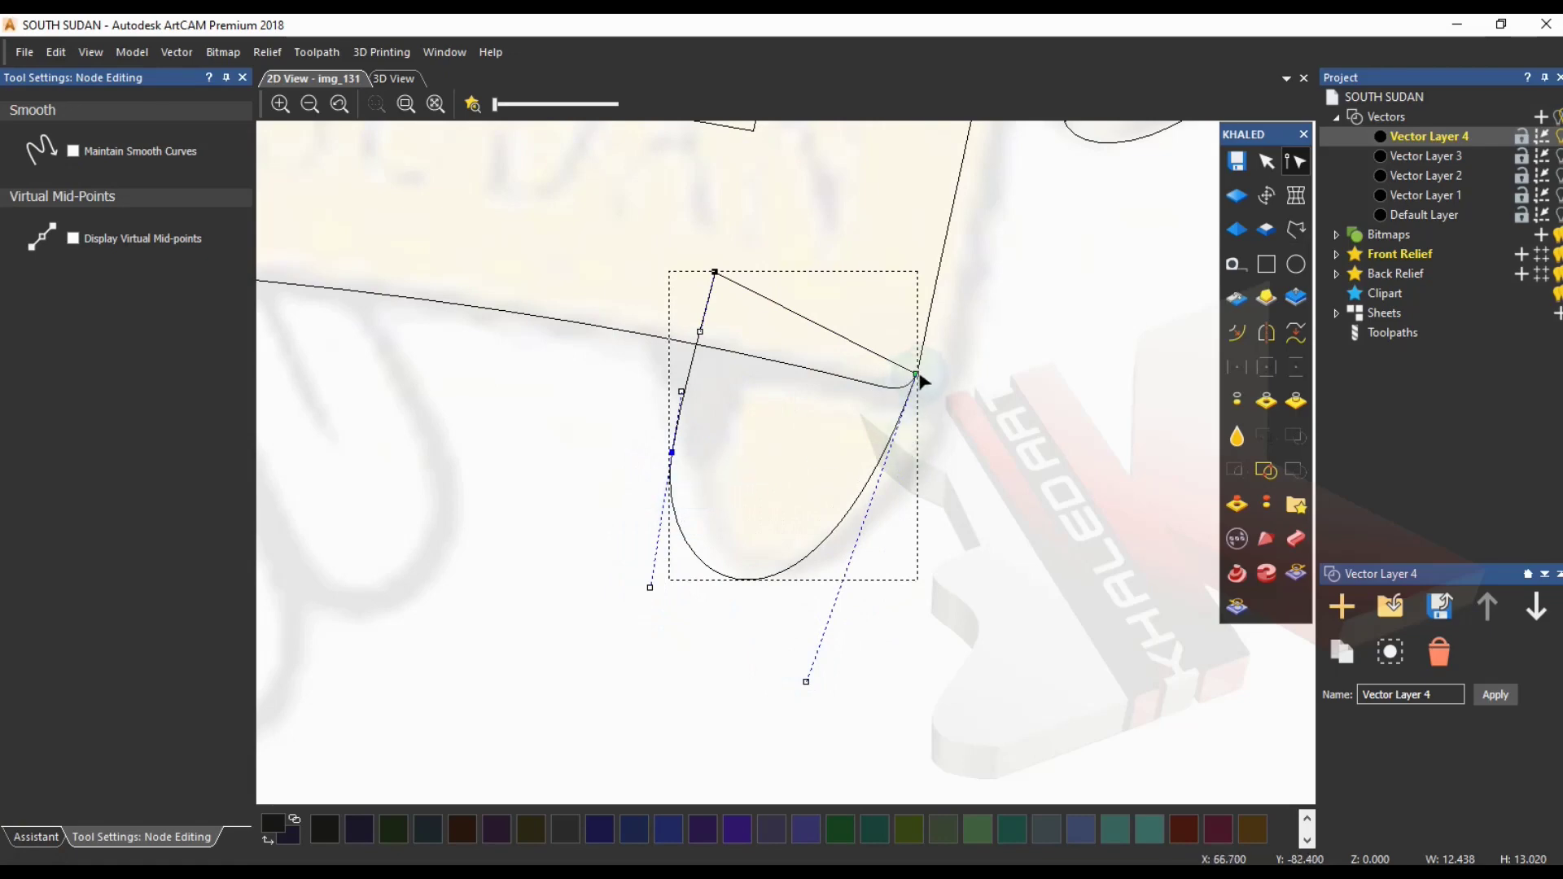
scroll(918, 376, up, 3)
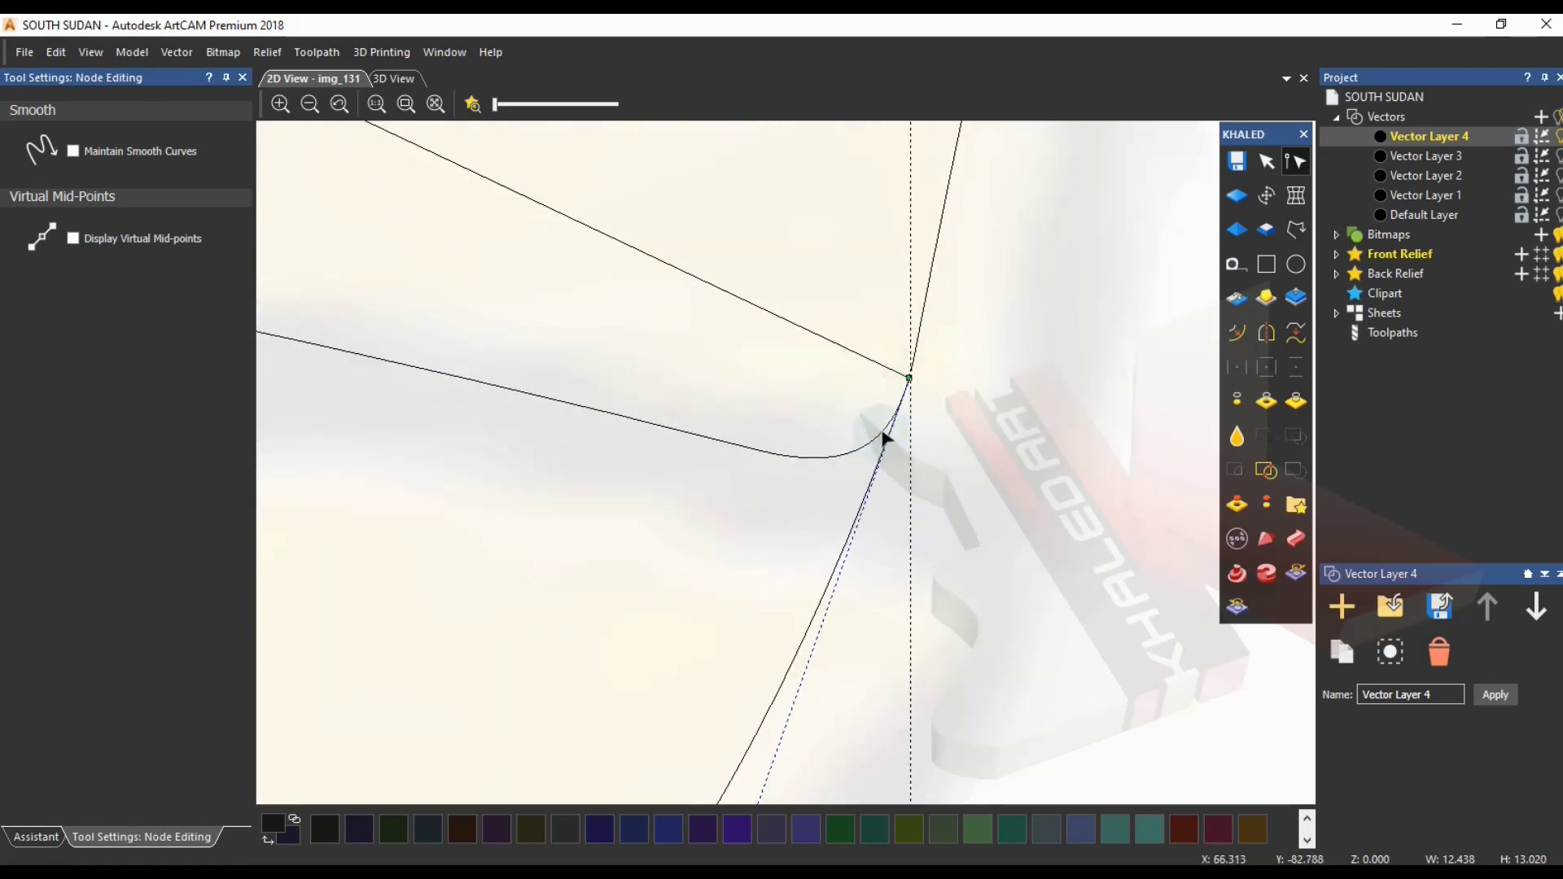
scroll(931, 426, up, 2)
scroll(934, 429, down, 5)
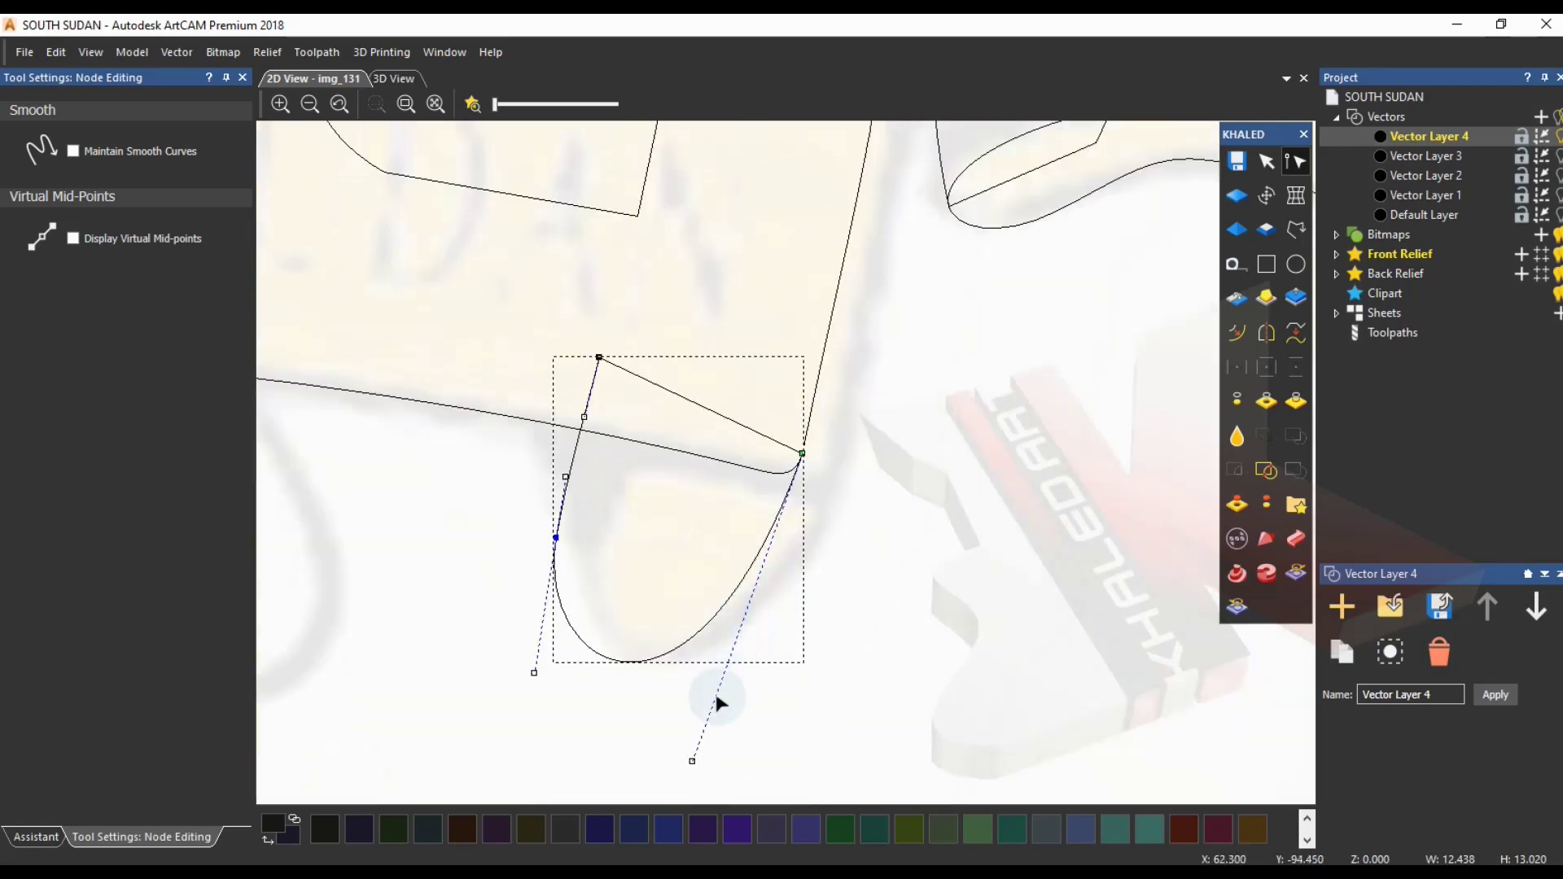
drag(691, 761, 714, 763)
click(788, 712)
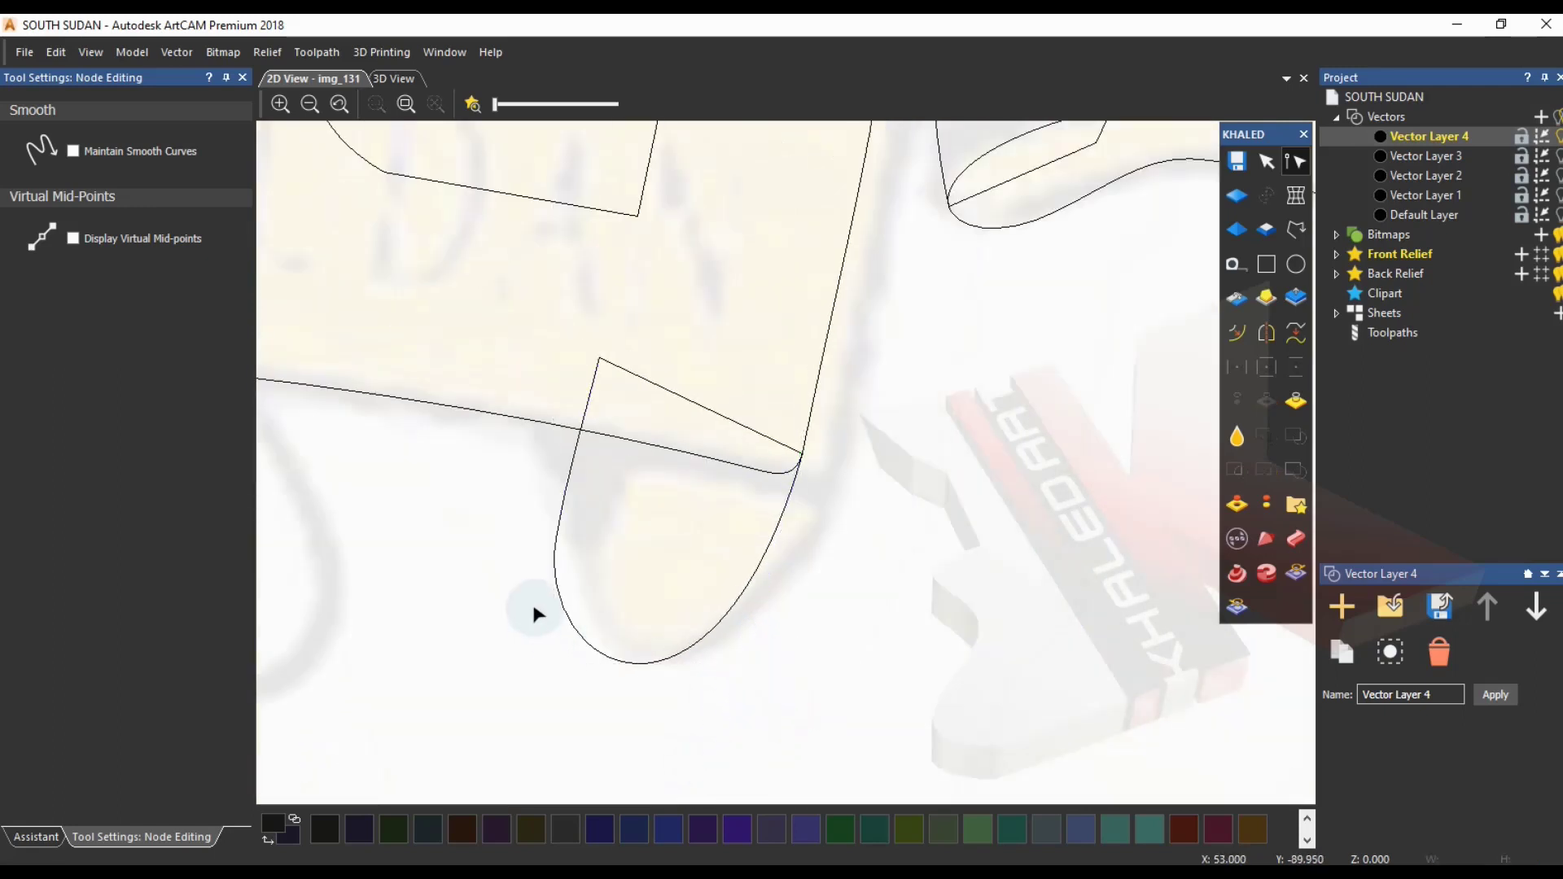
- Move the lobe's upper-left node outward and slightly up inside the banner, off the small tip's left edge
click(565, 488)
click(557, 536)
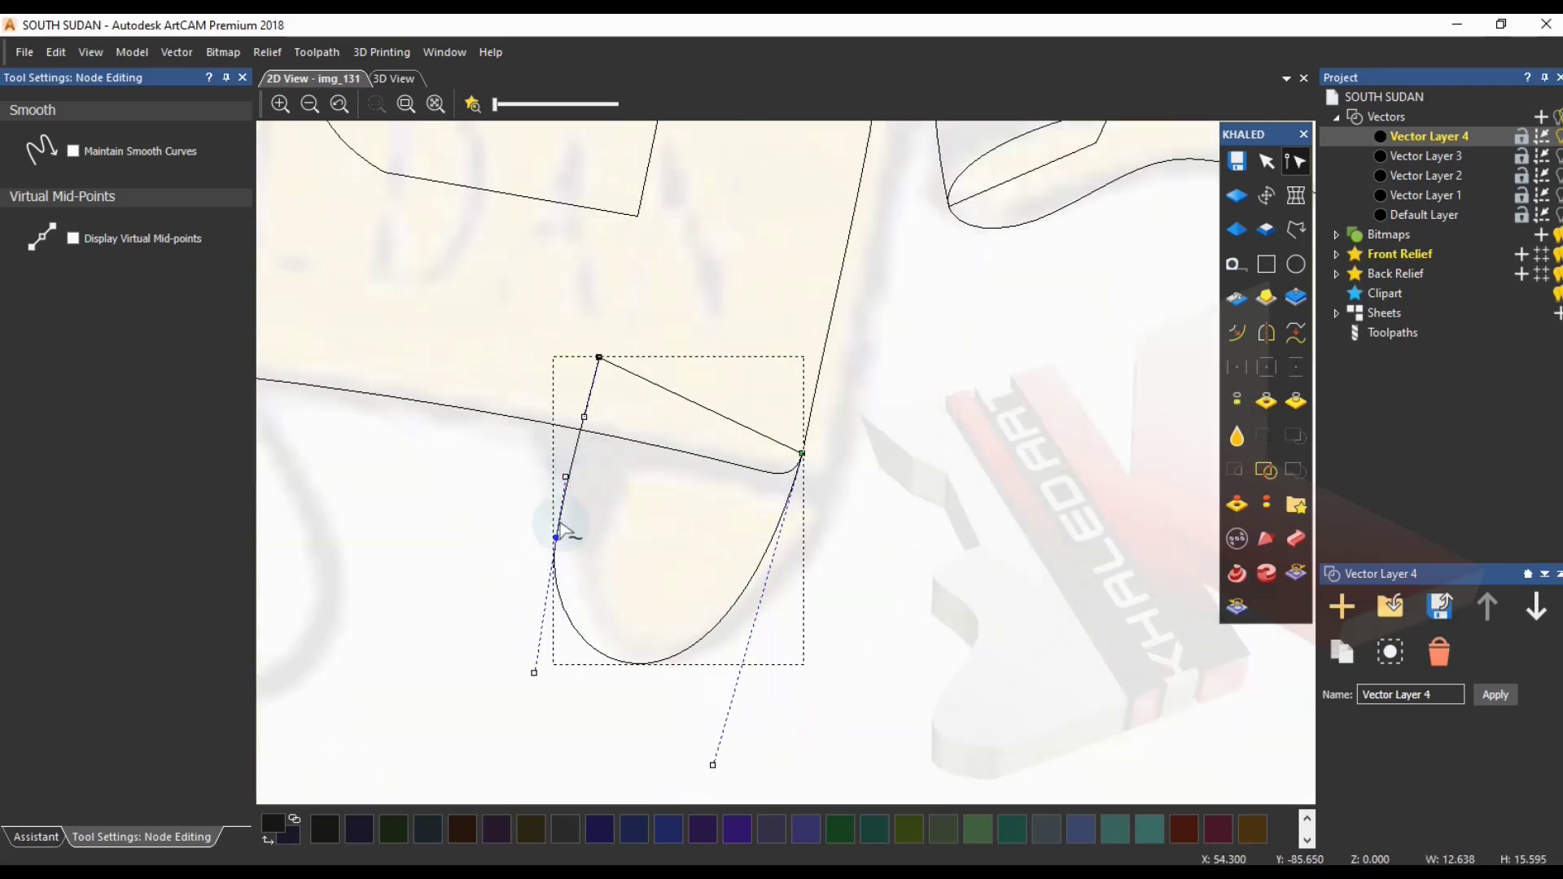
scroll(502, 520, down, 2)
click(586, 511)
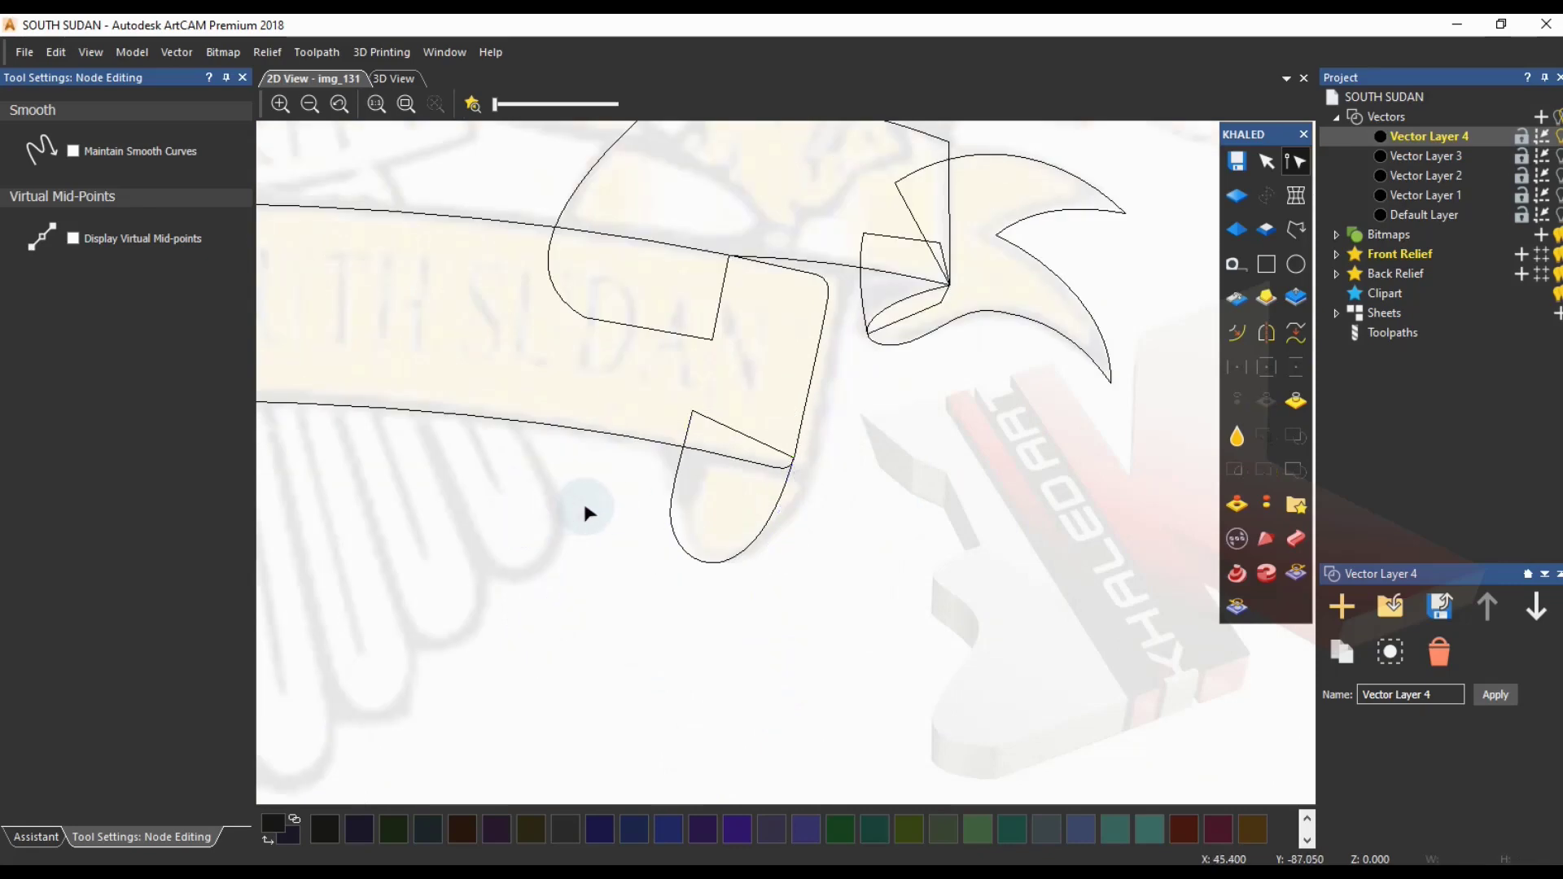
scroll(623, 517, down, 3)
scroll(636, 516, up, 3)
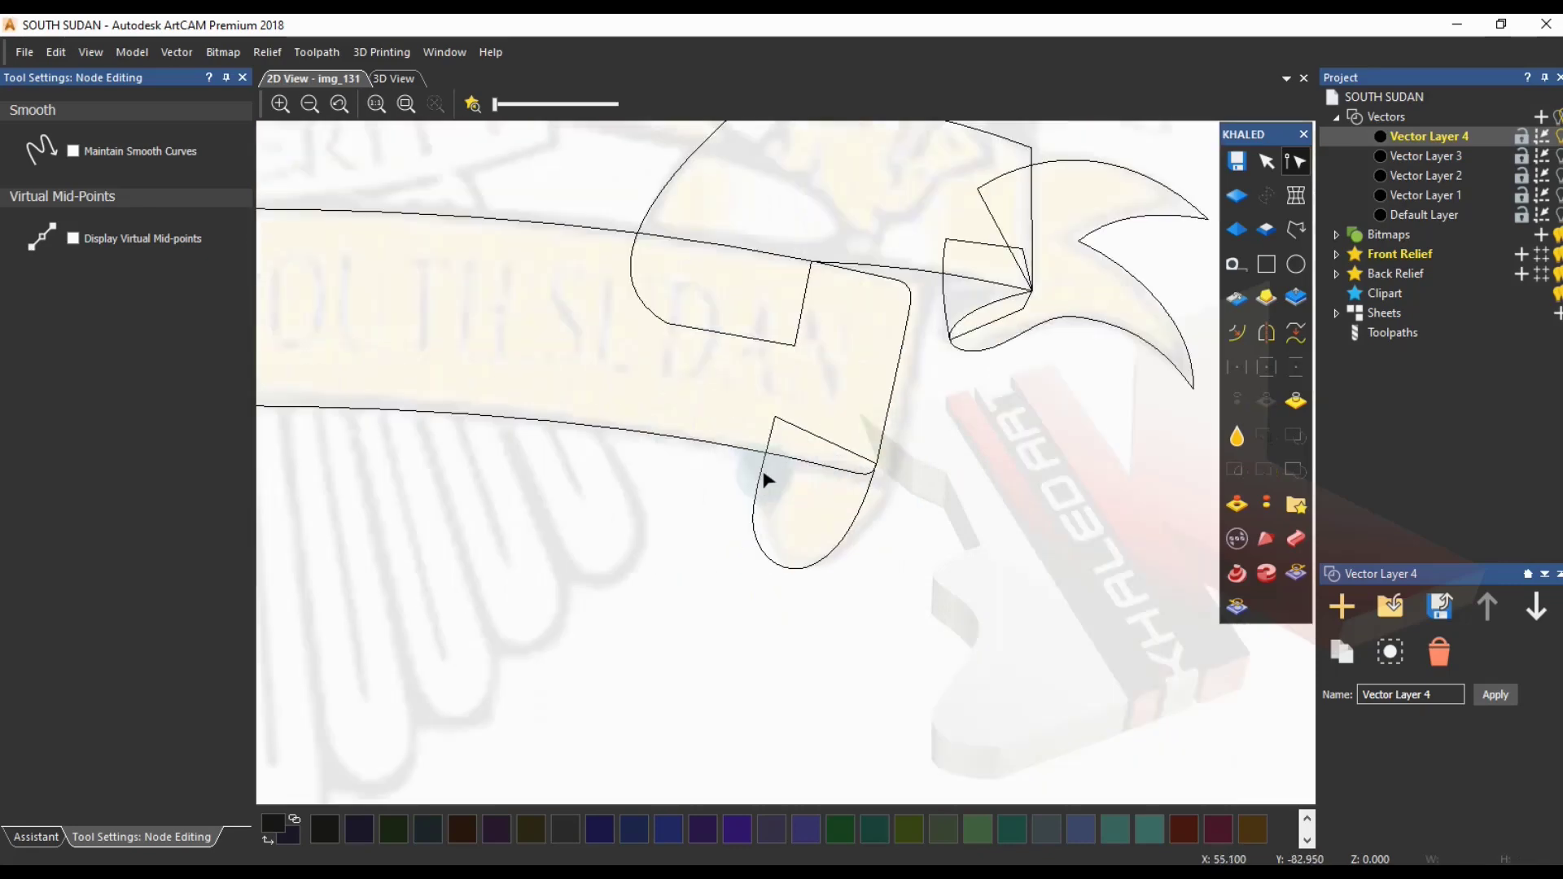
scroll(767, 478, up, 2)
click(810, 240)
drag(806, 233, 703, 194)
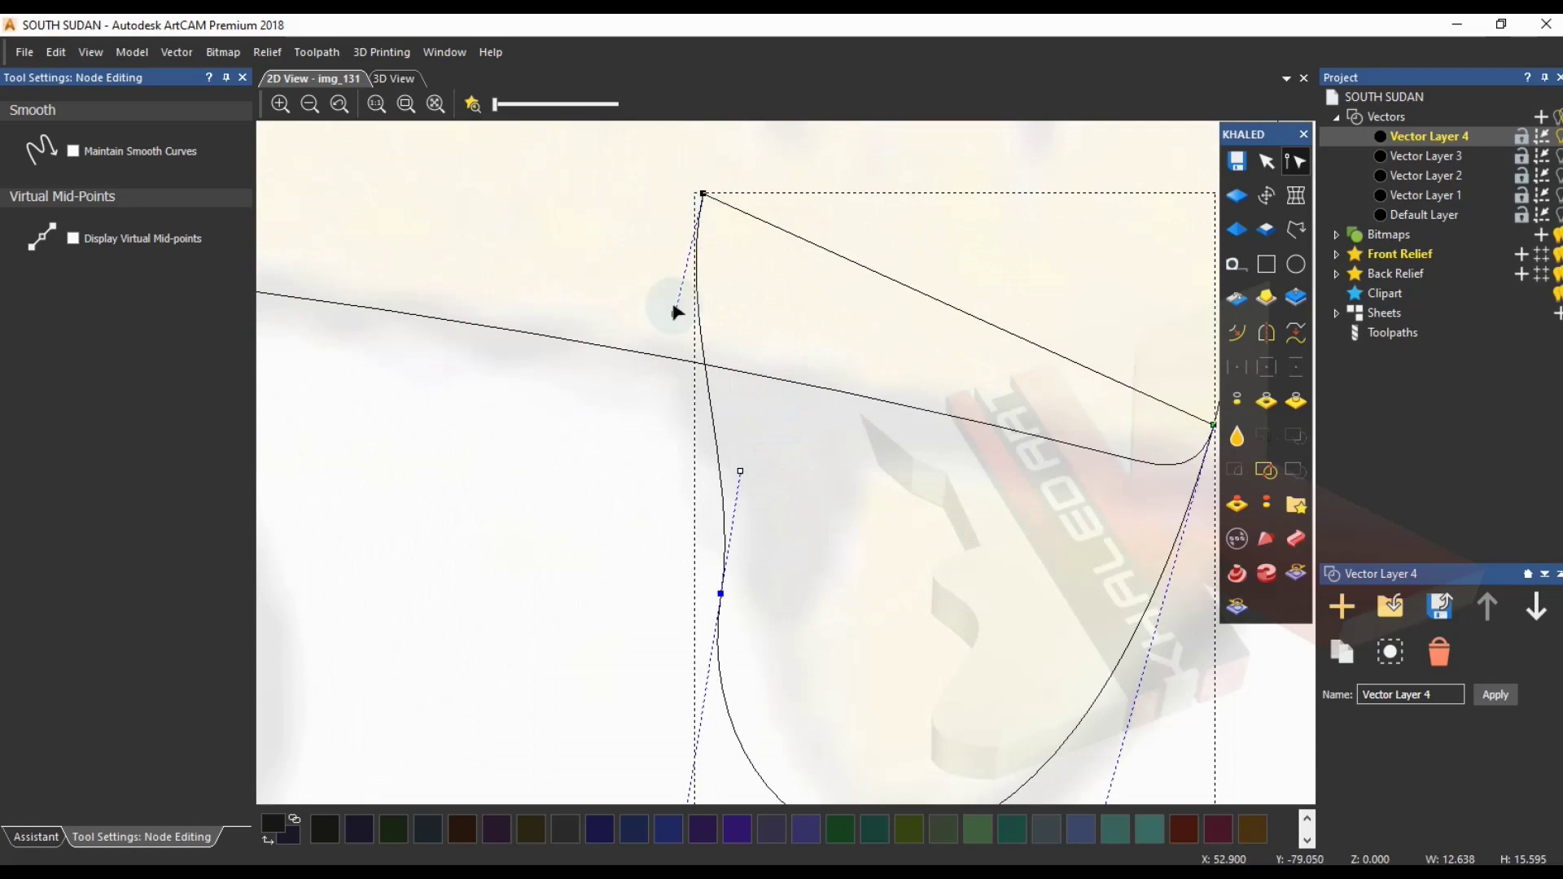
- Bend the side curve of the ribbon's hanging tail by repositioning the control handle at its upper corner
drag(674, 311, 773, 356)
click(632, 519)
scroll(632, 520, down, 2)
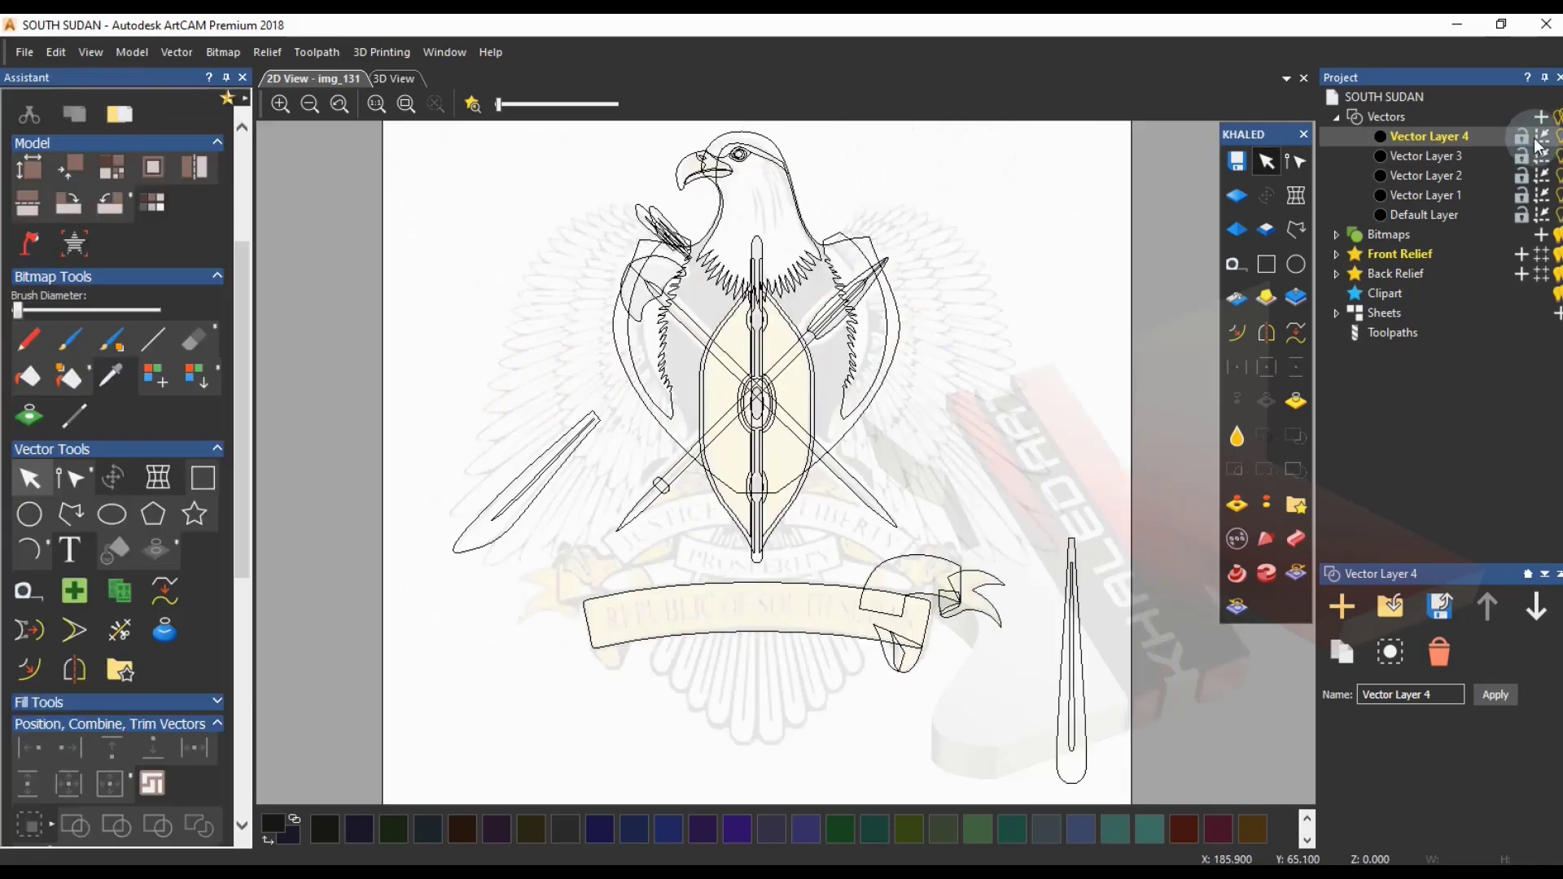
- Add a new vector layer and hide the artwork on the other vector layers
click(1540, 117)
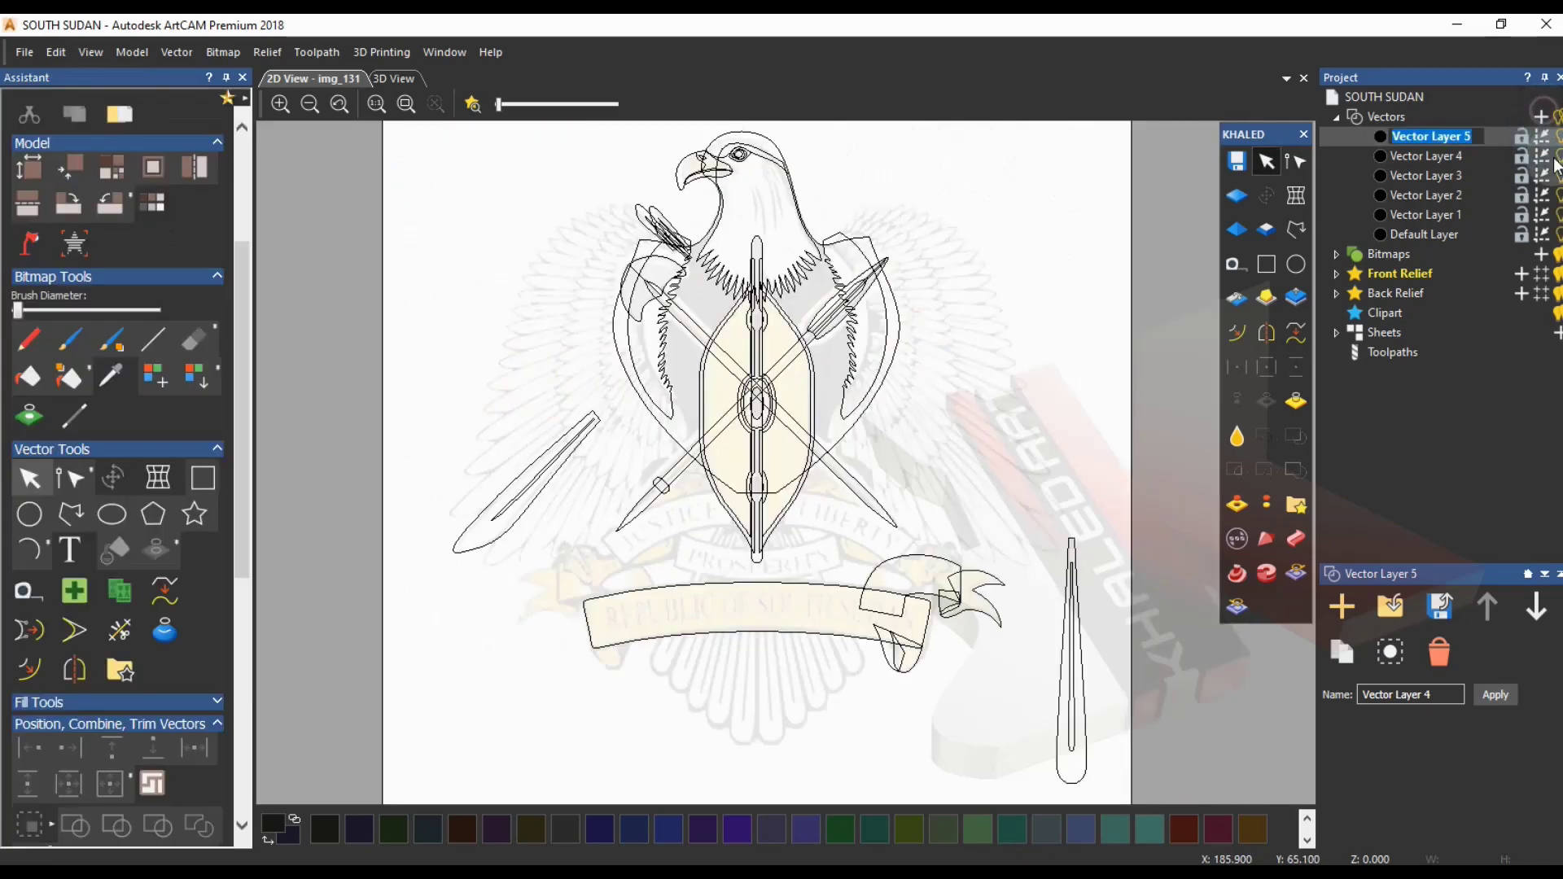
click(1558, 118)
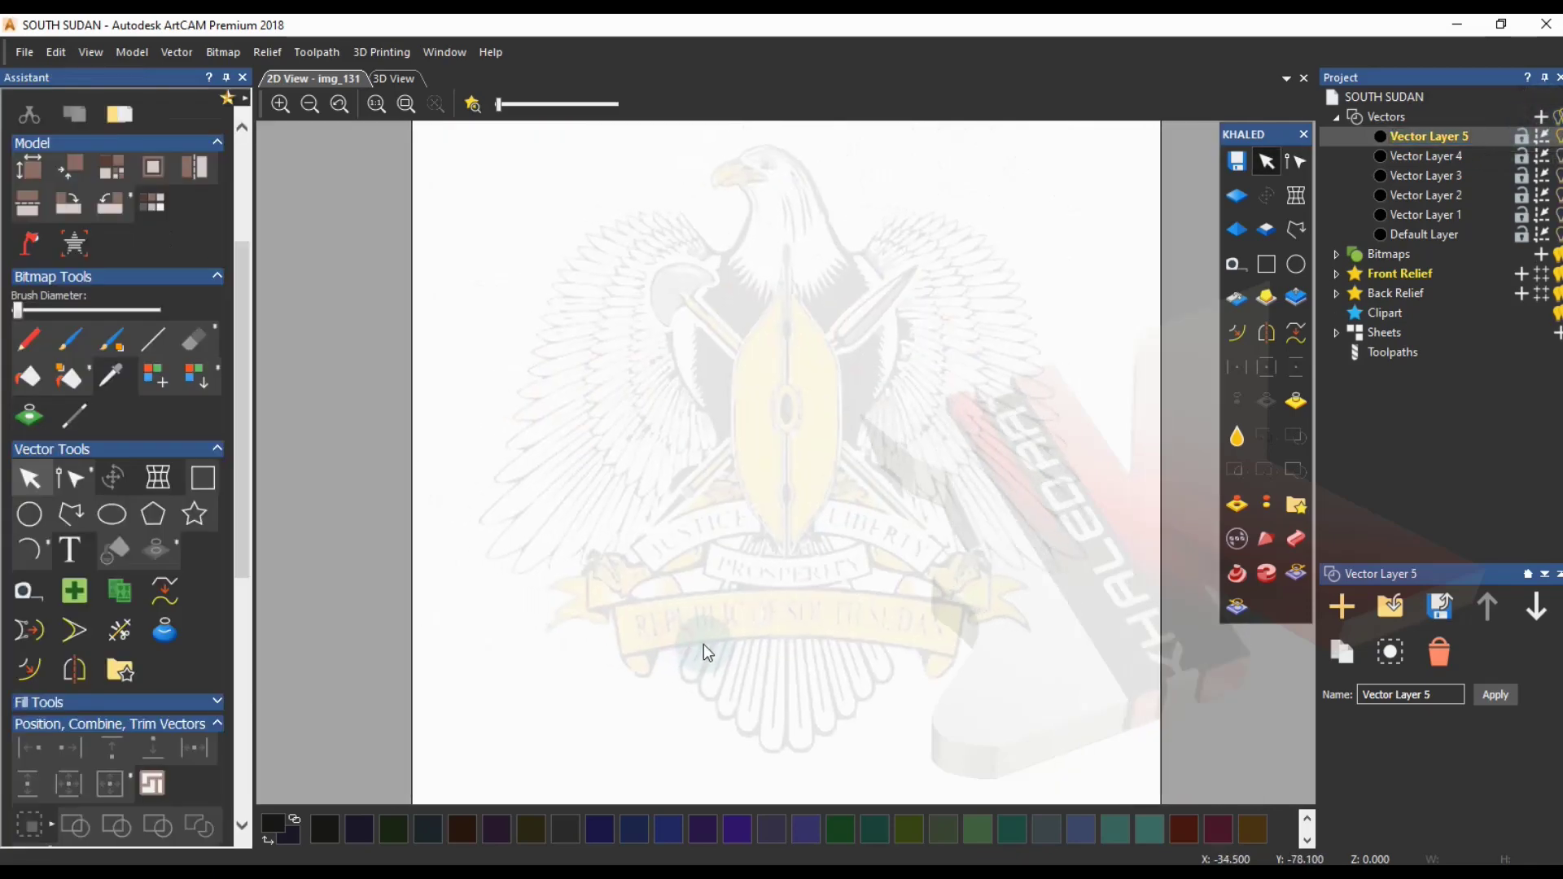
scroll(701, 647, up, 5)
scroll(724, 521, down, 4)
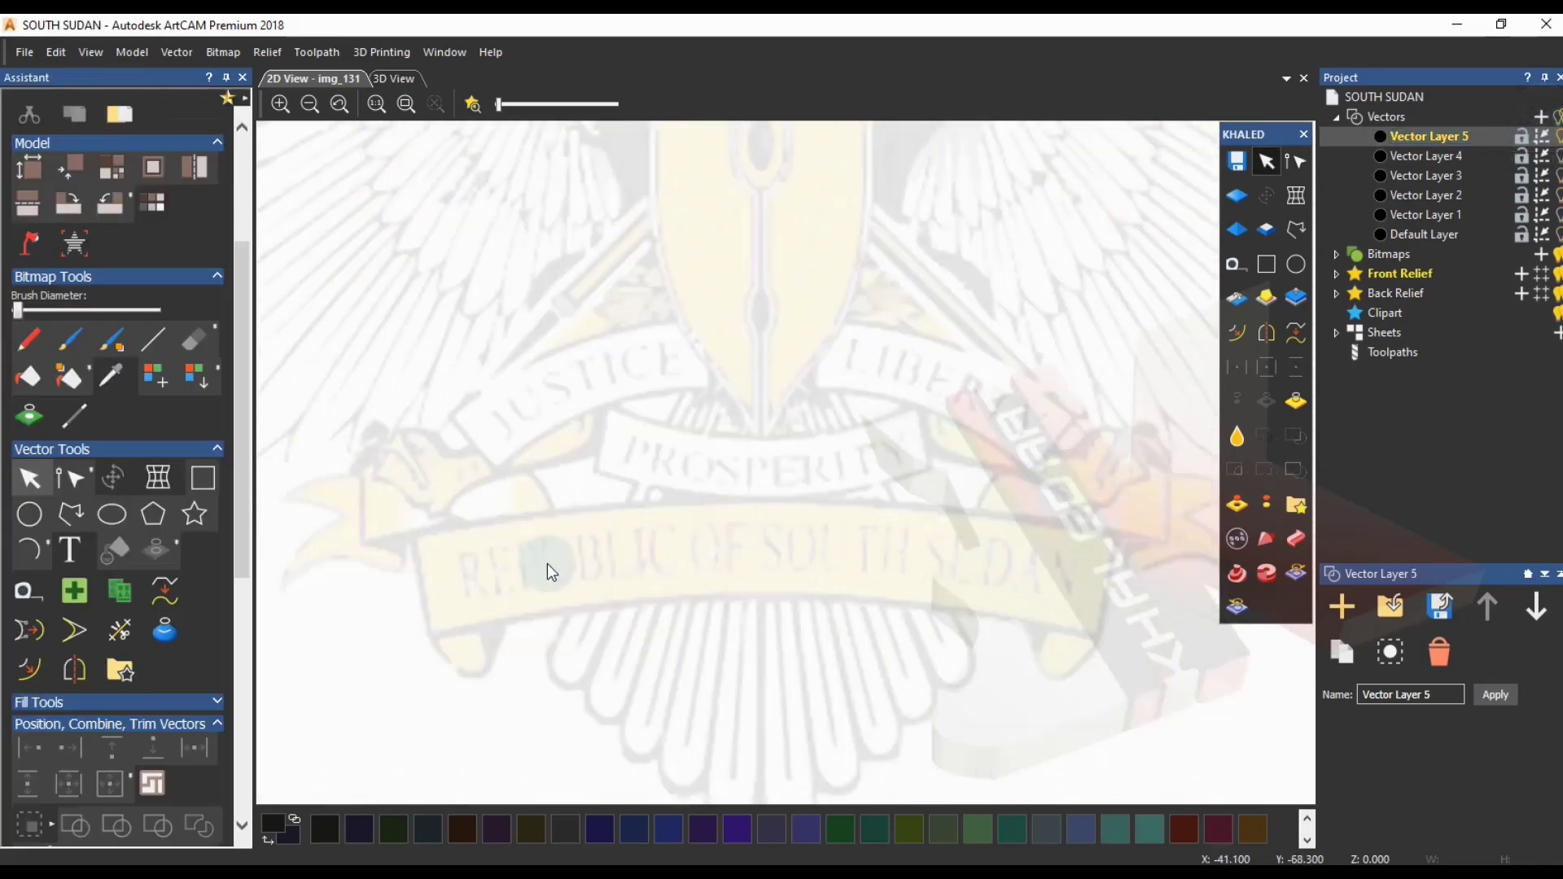
- Draw an ellipse about 140 × 106 mm centred over the shield, with its lower arc along the PROSPERITY banner's upper edge
click(79, 730)
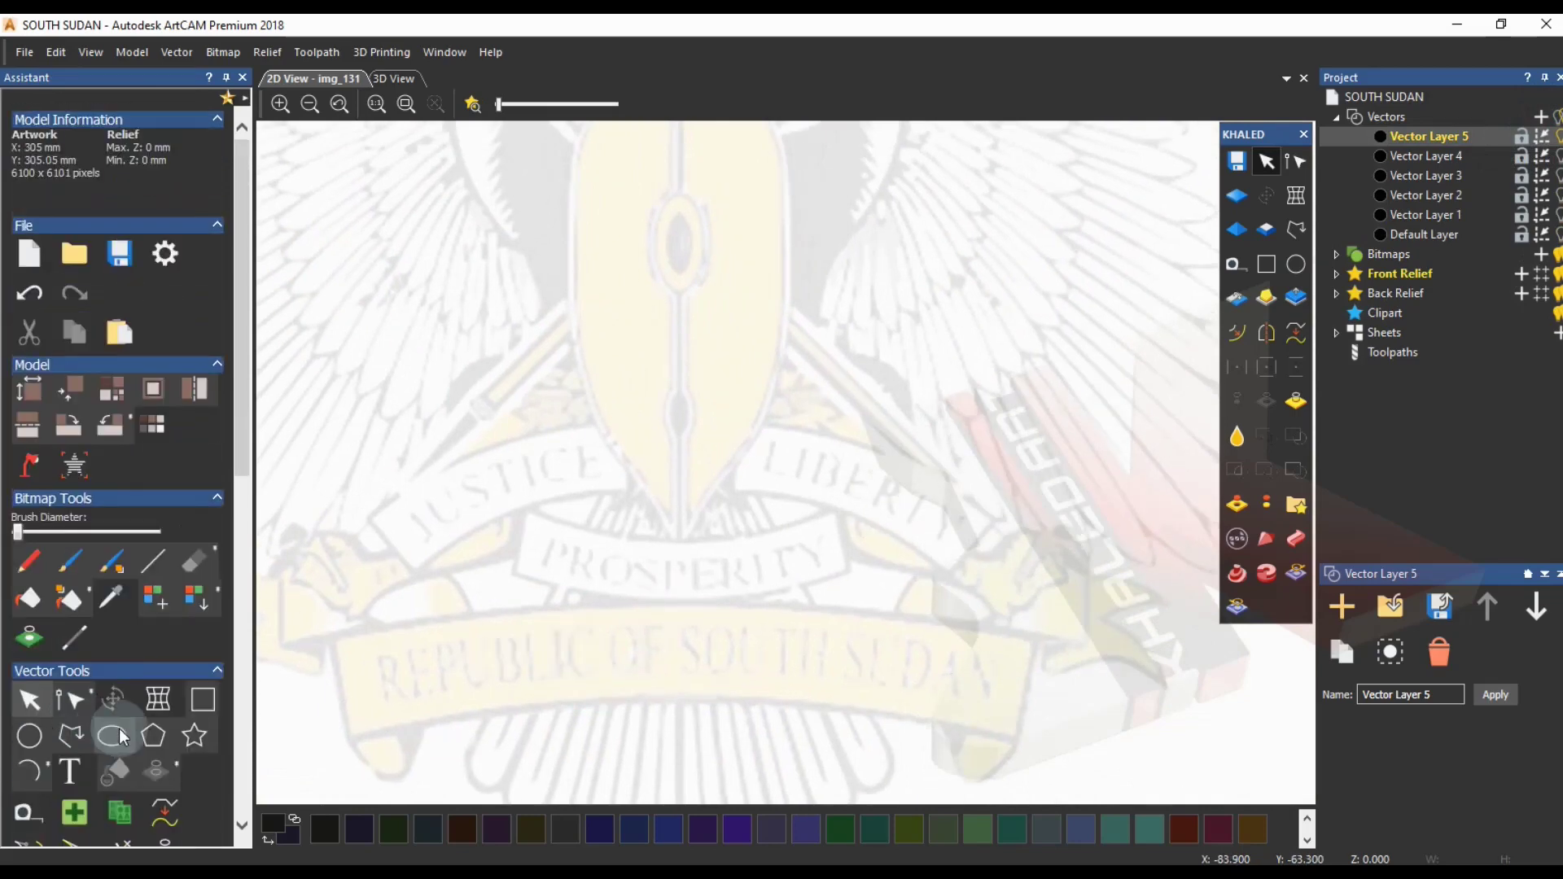
click(113, 728)
drag(649, 245, 993, 505)
drag(841, 462, 873, 495)
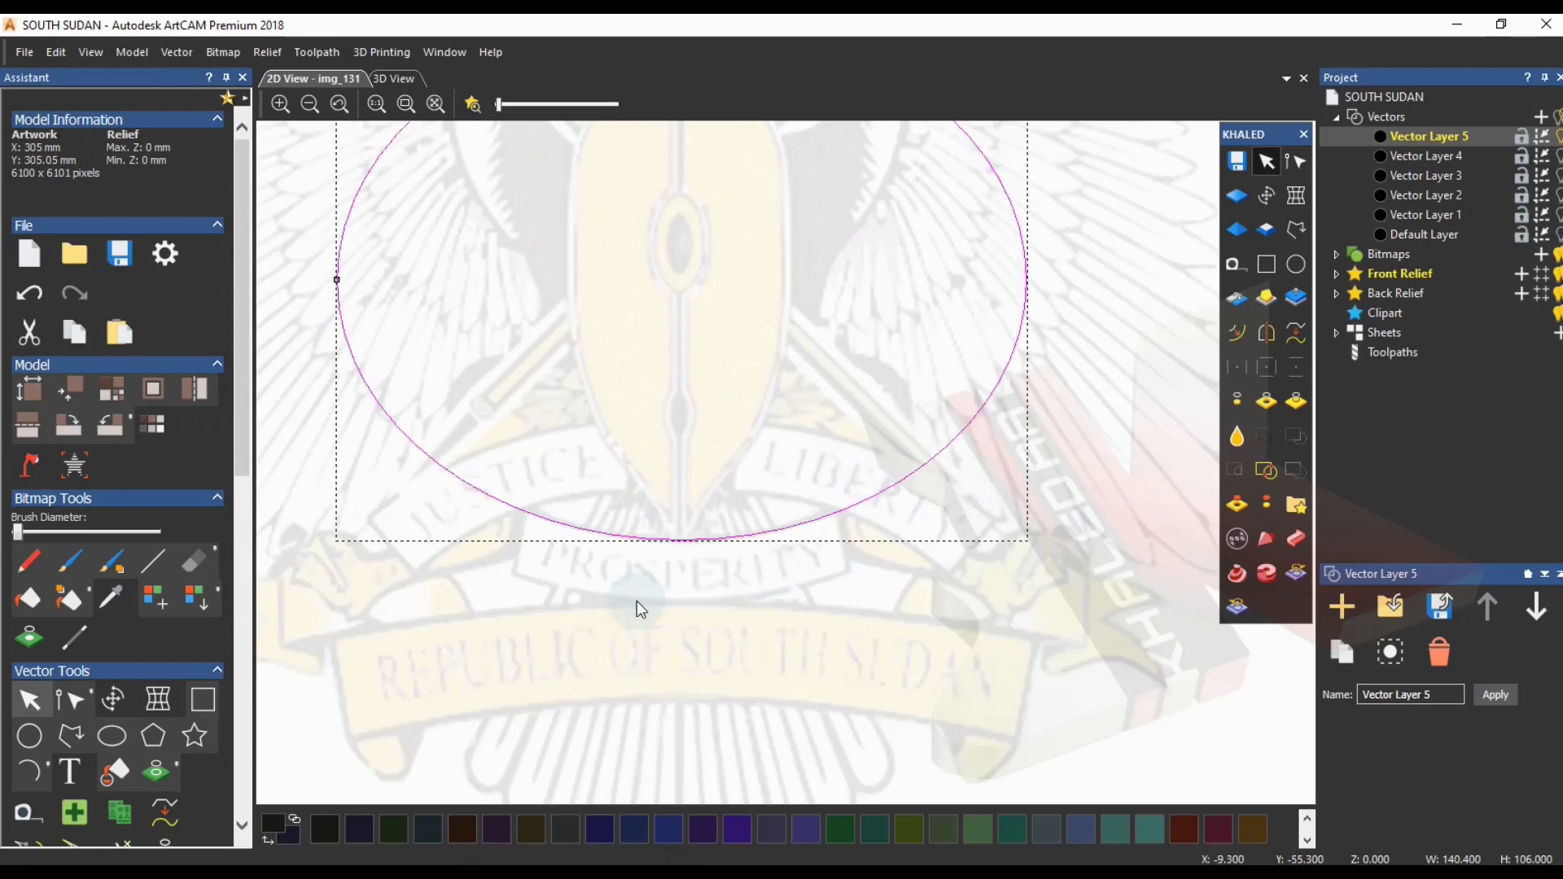
scroll(151, 664, down, 3)
click(109, 671)
click(552, 626)
click(604, 584)
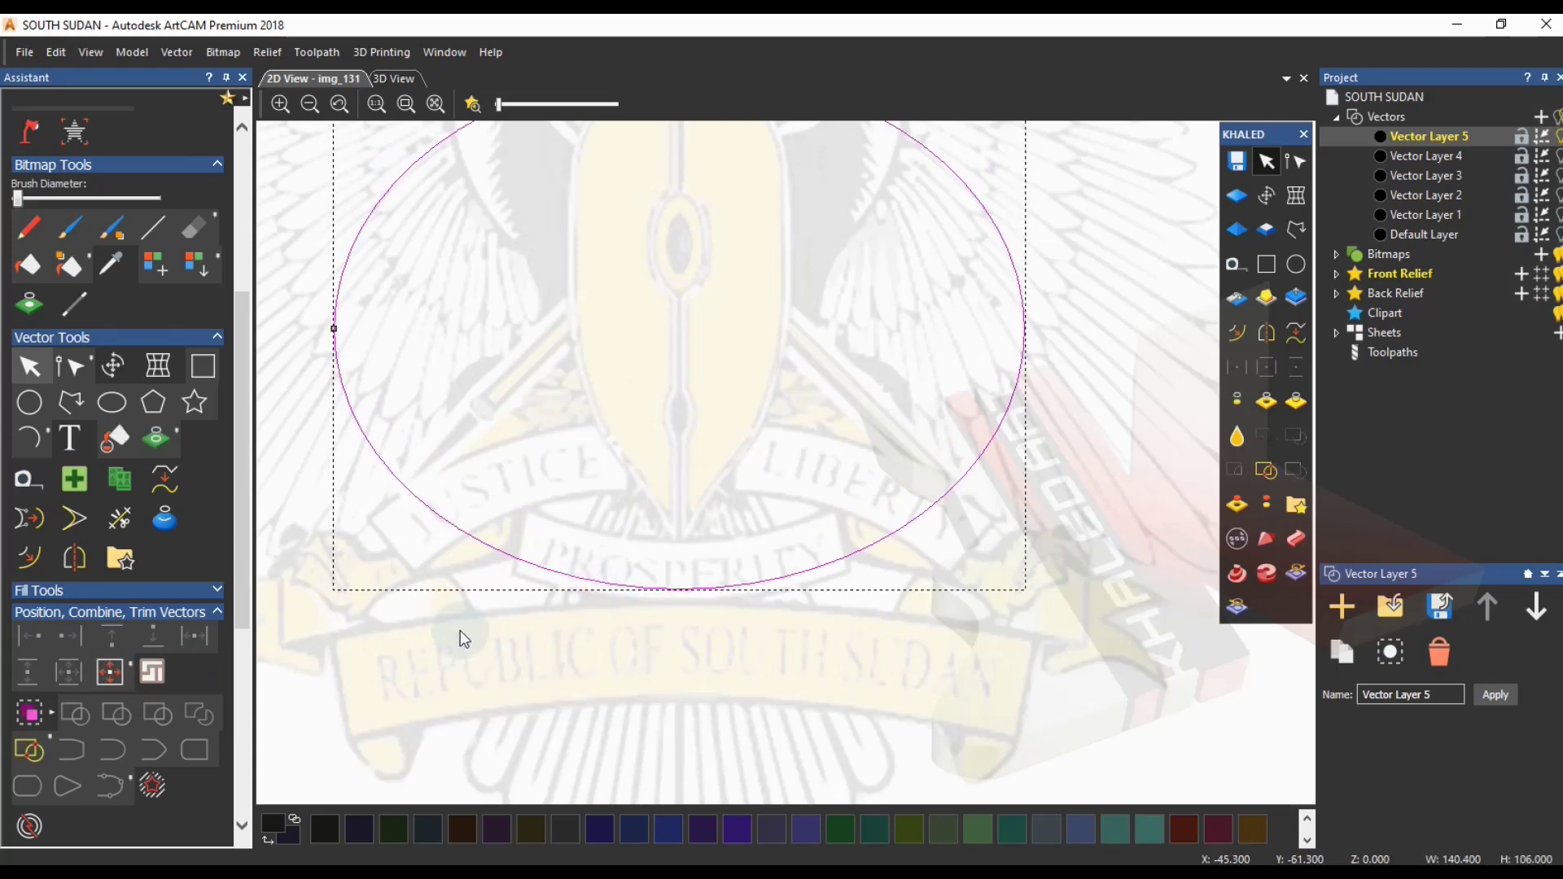
- Offset the ellipse outwards by about 13 mm with radiused corners to reach the PROSPERITY banner's lower edge, keeping the original
scroll(757, 600, up, 2)
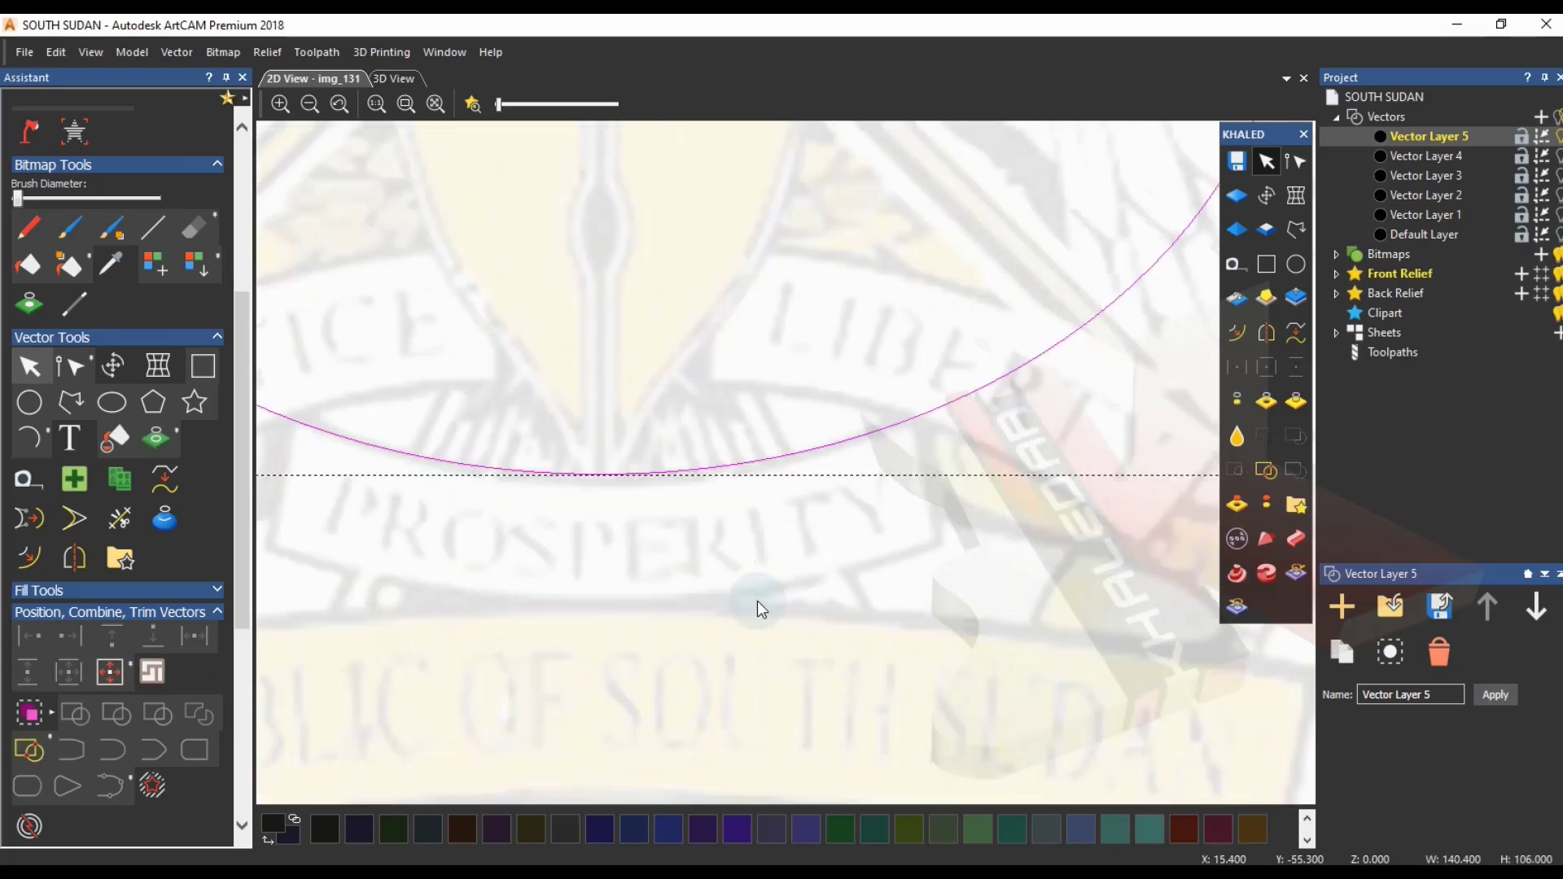
click(1236, 332)
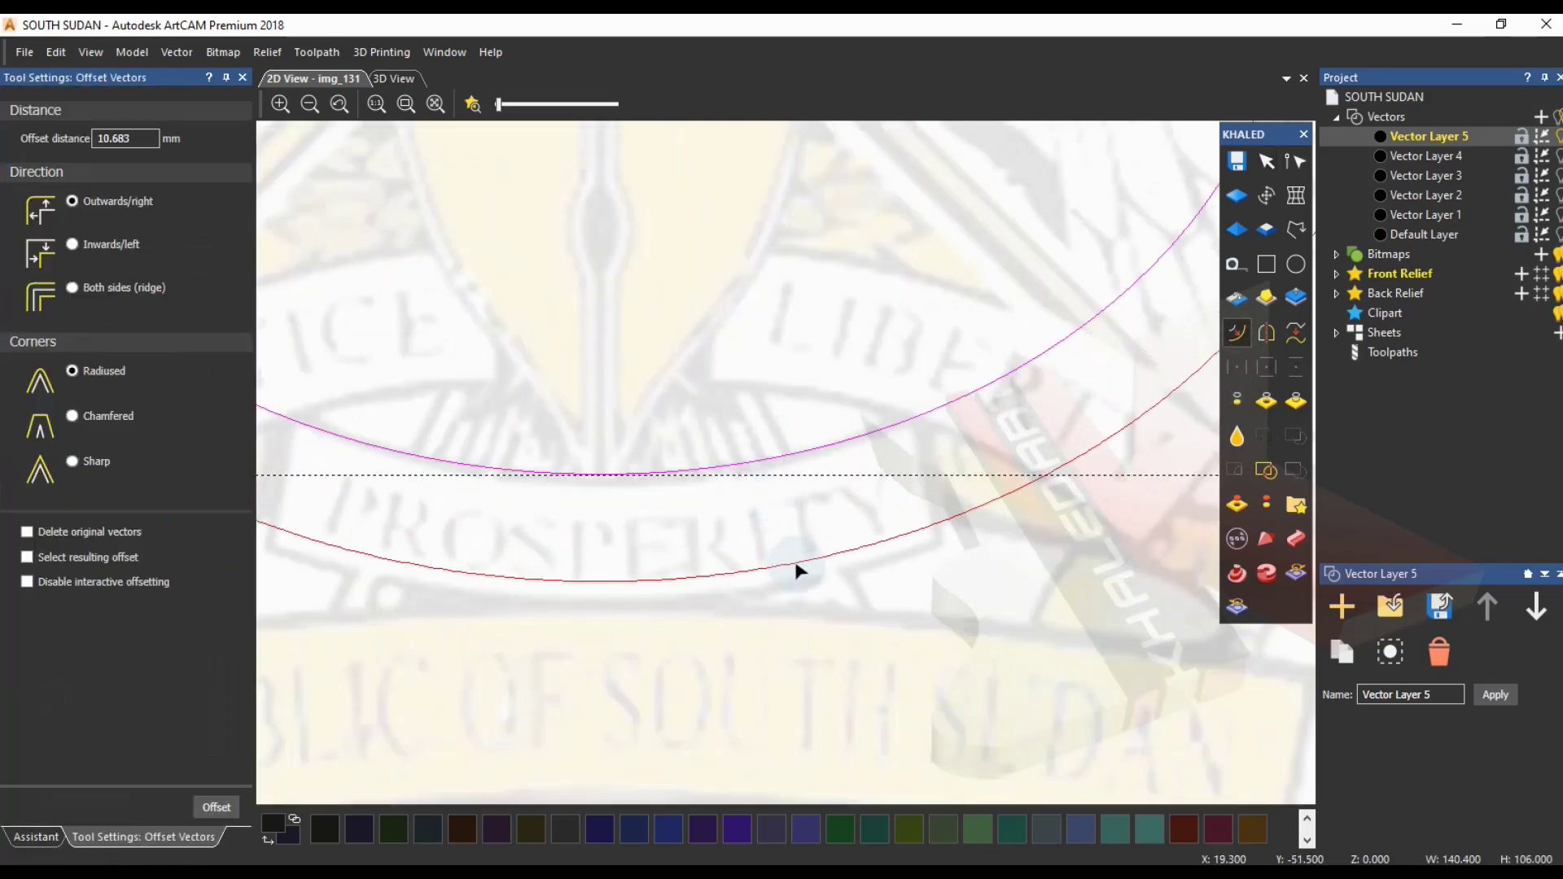
click(803, 584)
scroll(846, 631, down, 2)
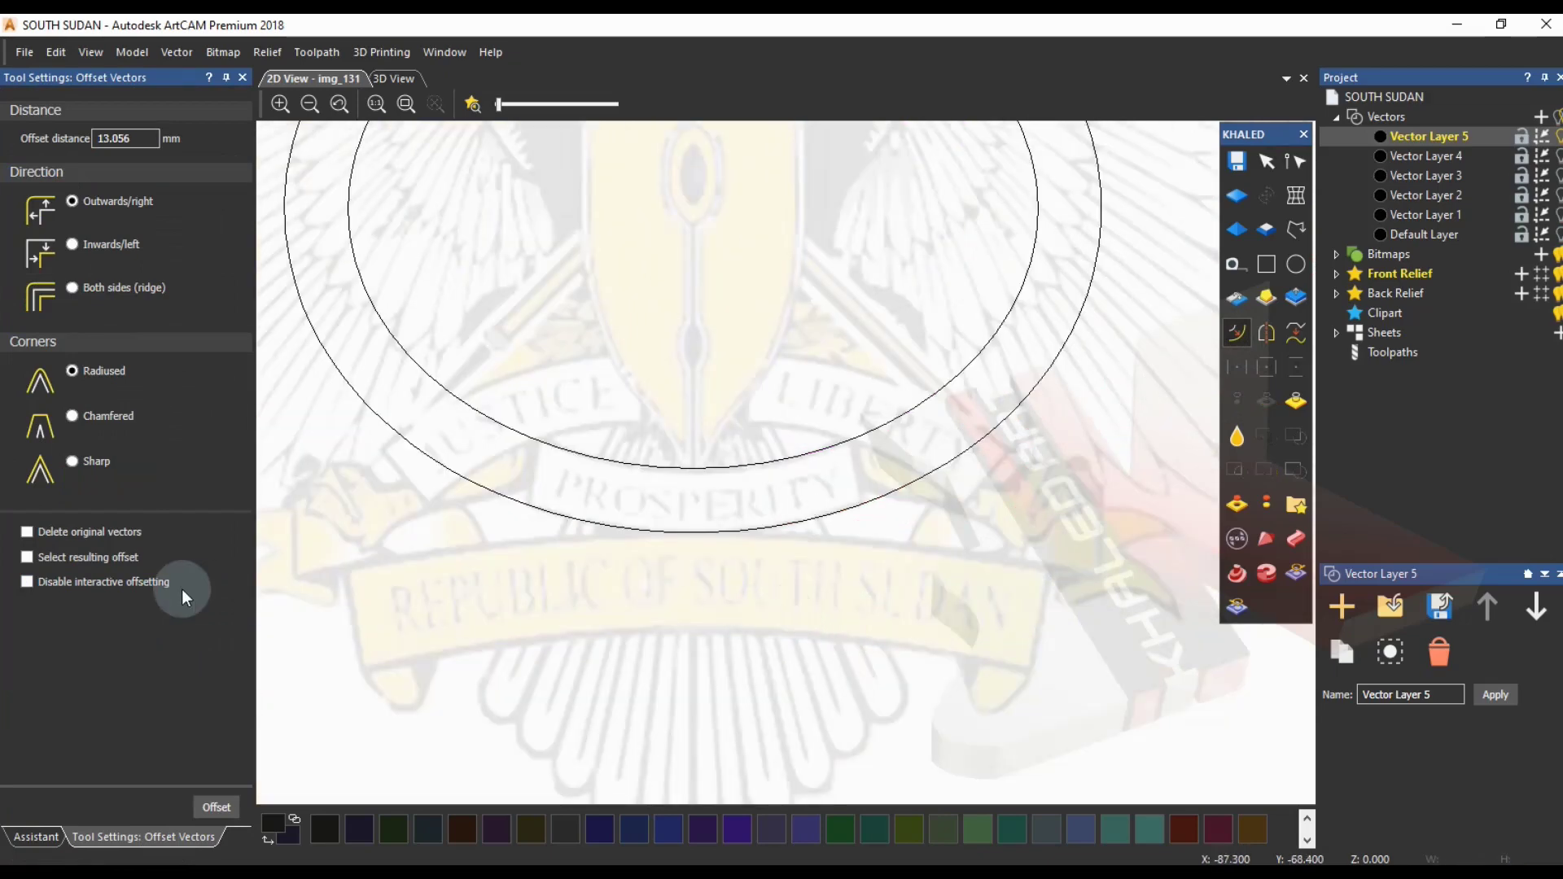
- Draw a rectangle about 70.8 × 55.4 mm and centre it in the model
click(36, 837)
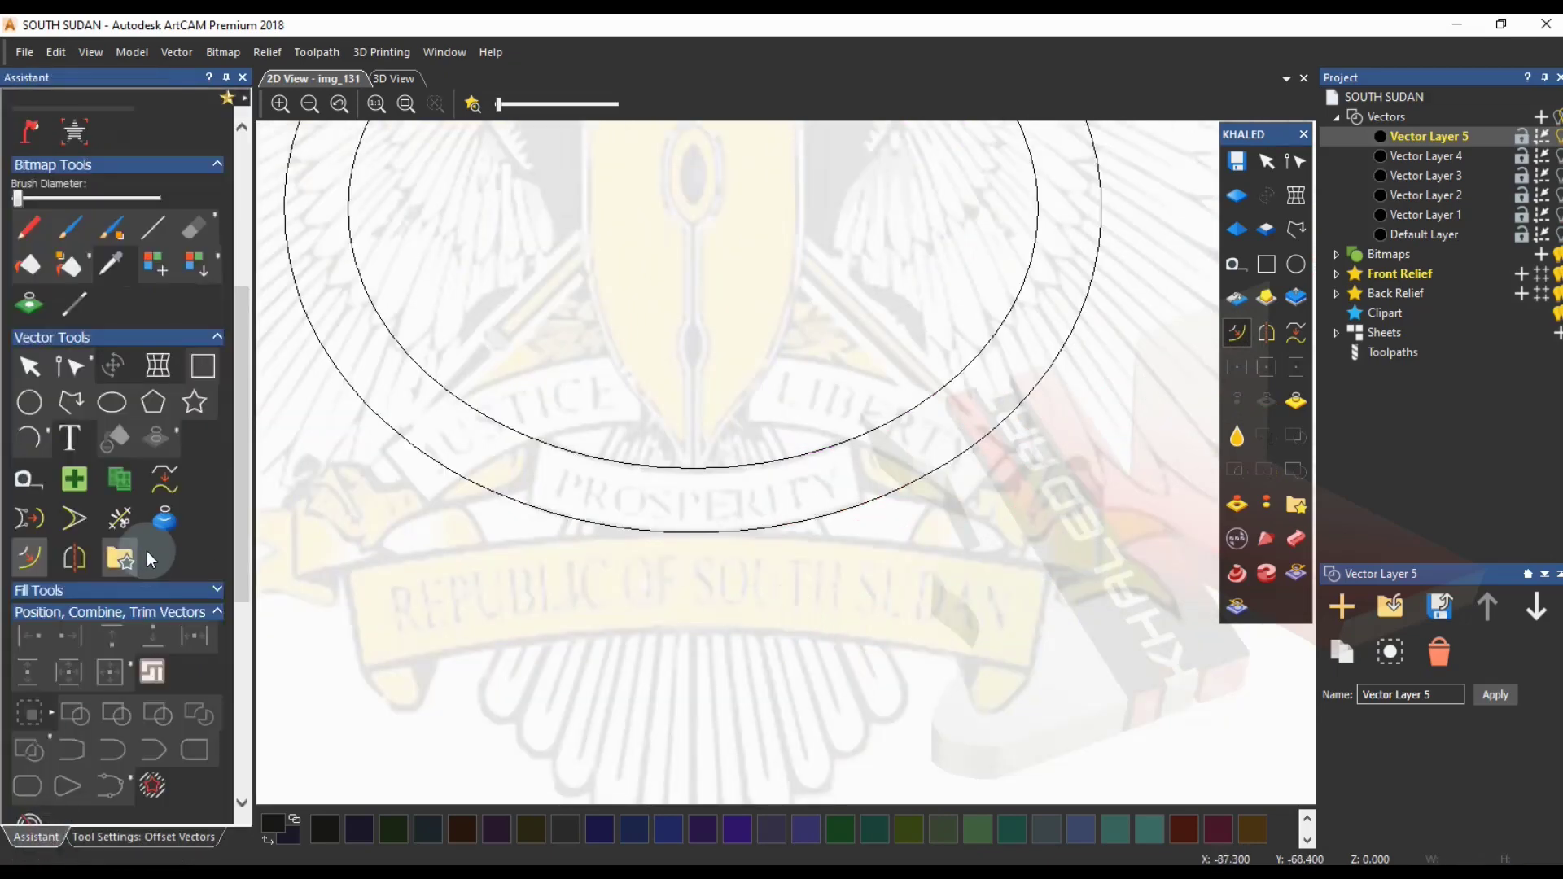
click(187, 377)
drag(521, 329, 869, 601)
click(112, 673)
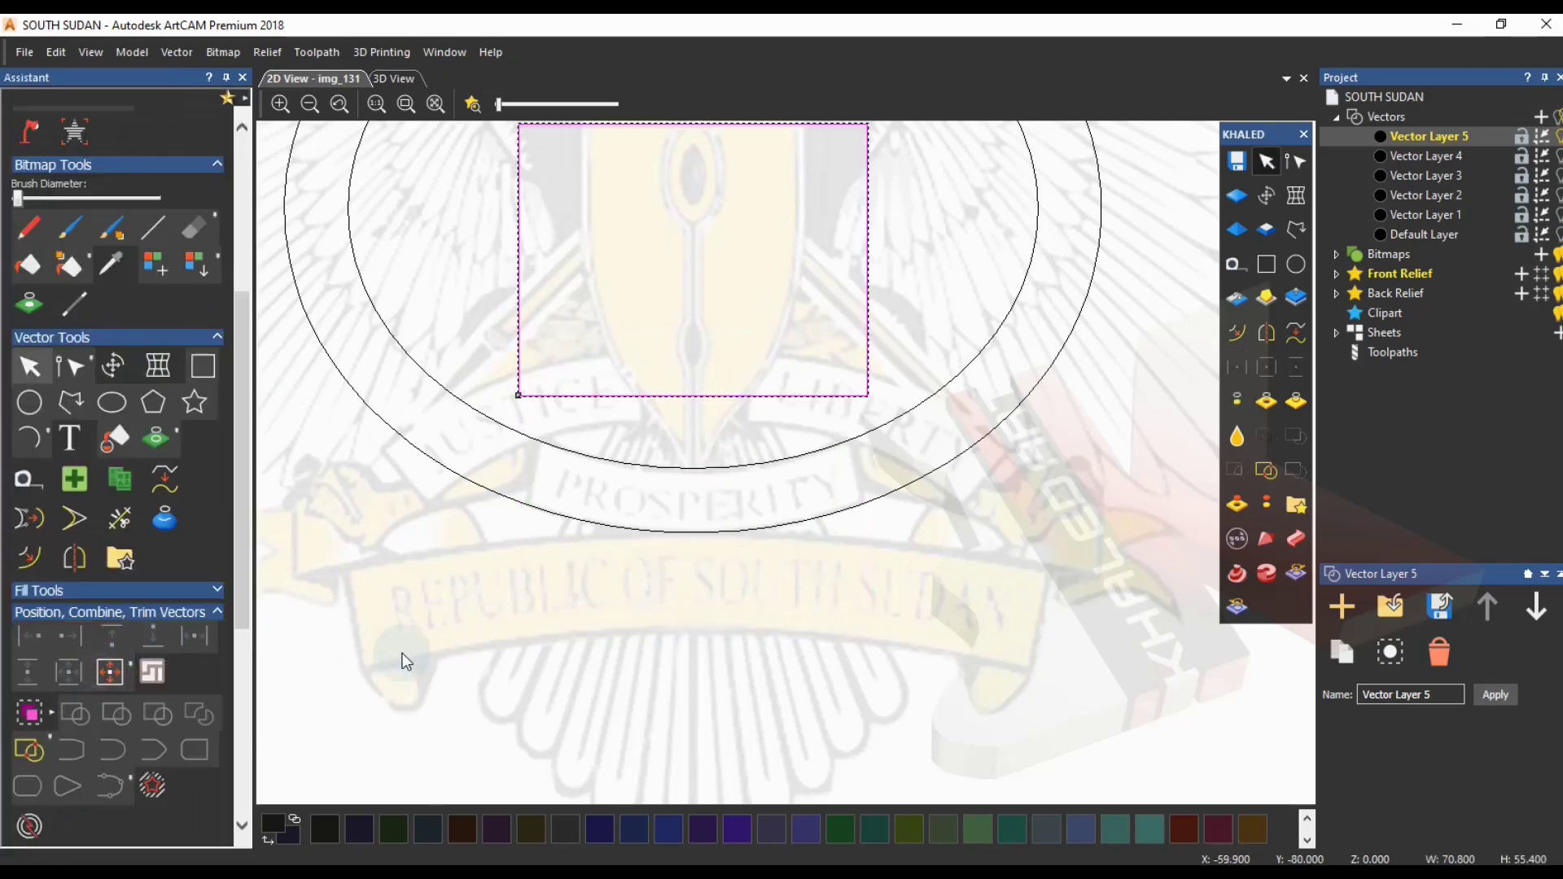
- Nudge the rectangle down until it crosses both ellipses and covers the PROSPERITY banner
key(Up)
key(Up)
key(Up)
key(Down)
key(Down)
key(Down)
key(Down)
key(Down)
key(Down)
key(Down)
key(Down)
key(Down)
key(Down)
key(Down)
key(Down)
key(Down)
key(Down)
key(Down)
key(Down)
key(Down)
key(Down)
key(Down)
key(Down)
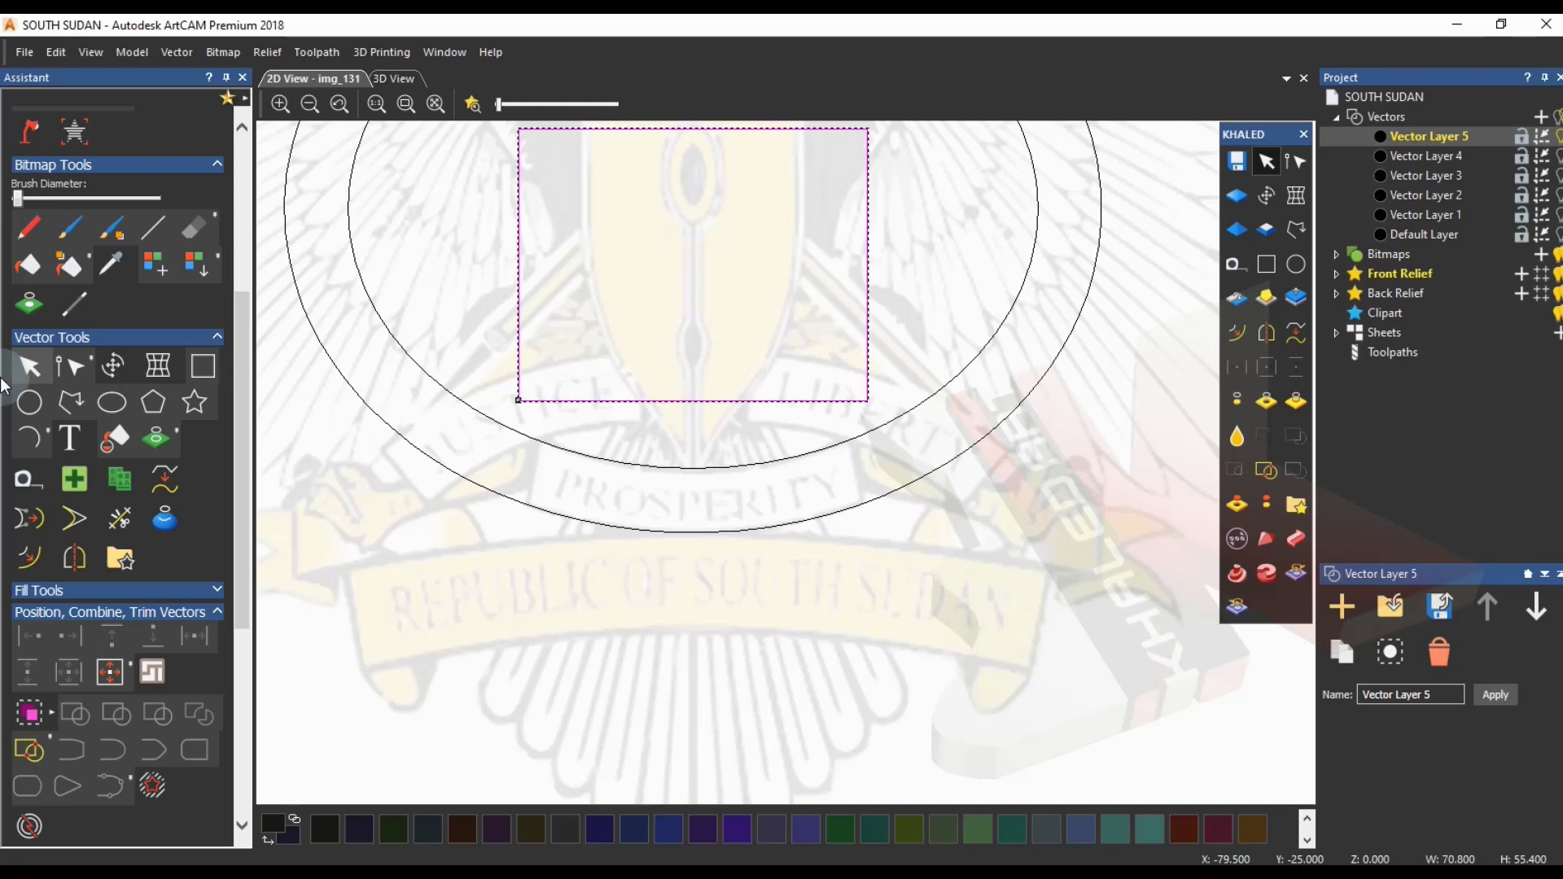
key(Down)
key(Down)
key(Down)
key(Down)
key(Down)
key(Down)
key(Down)
key(Down)
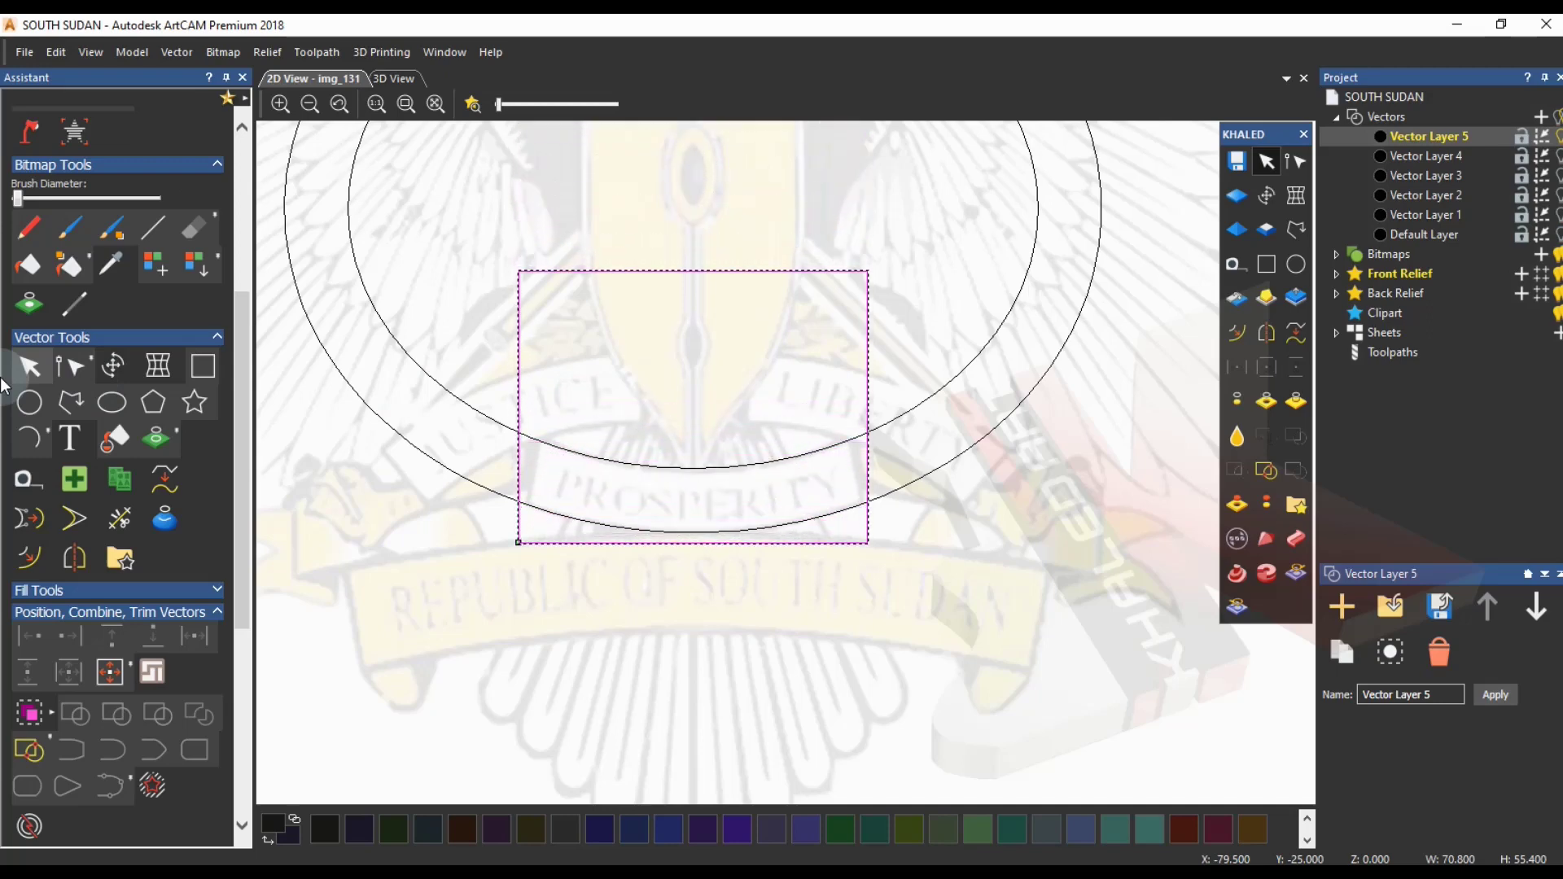
- Move the rectangle's side nodes inward to fit the PROSPERITY banner, making it about 68.4 mm wide
click(72, 367)
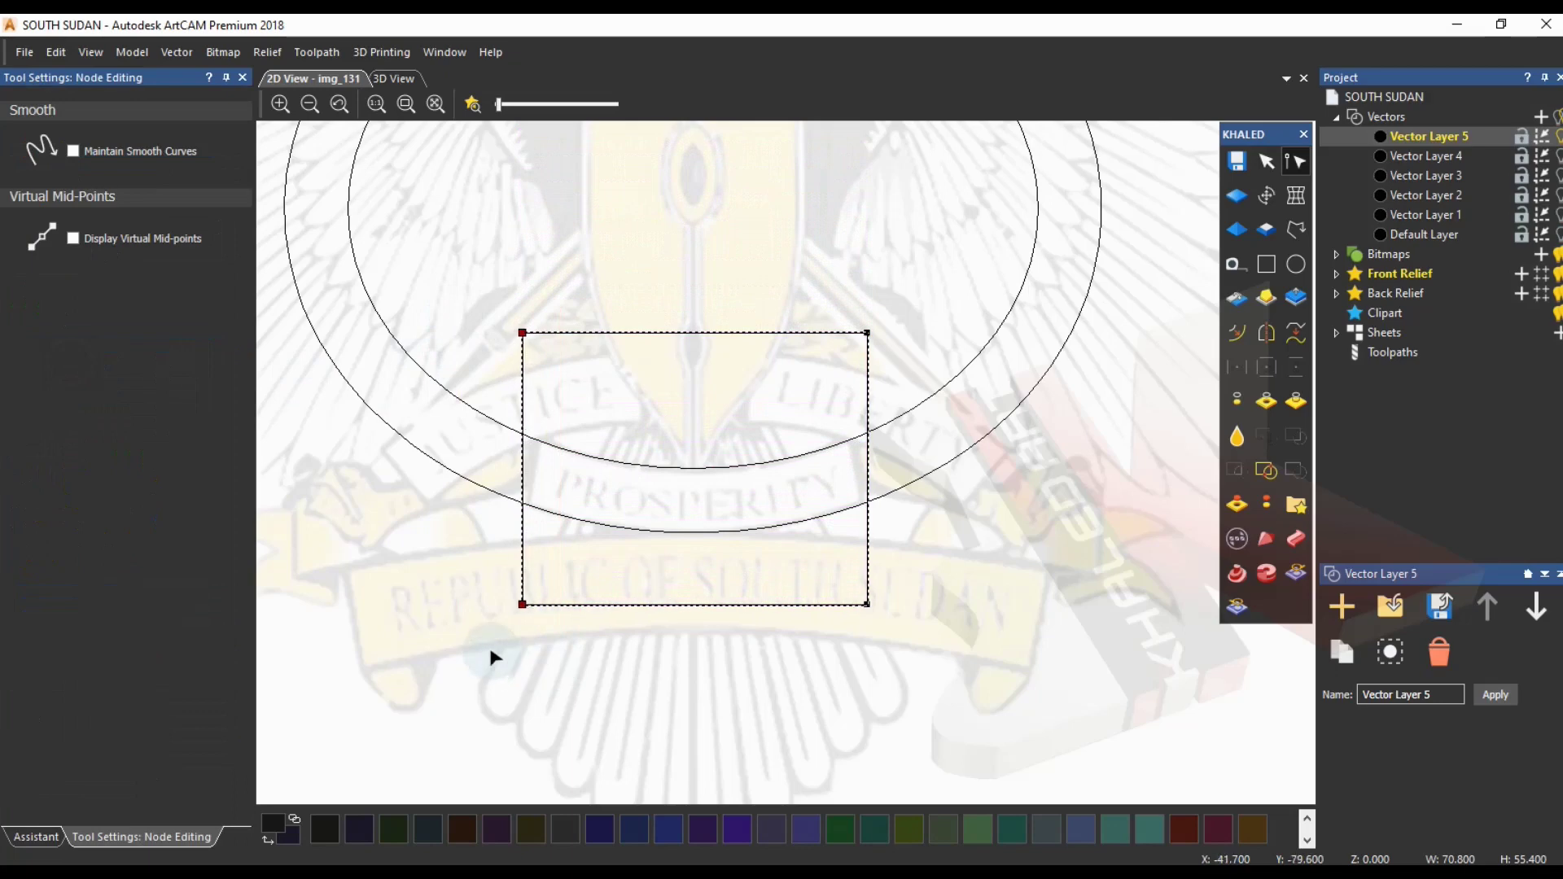
drag(850, 286, 974, 711)
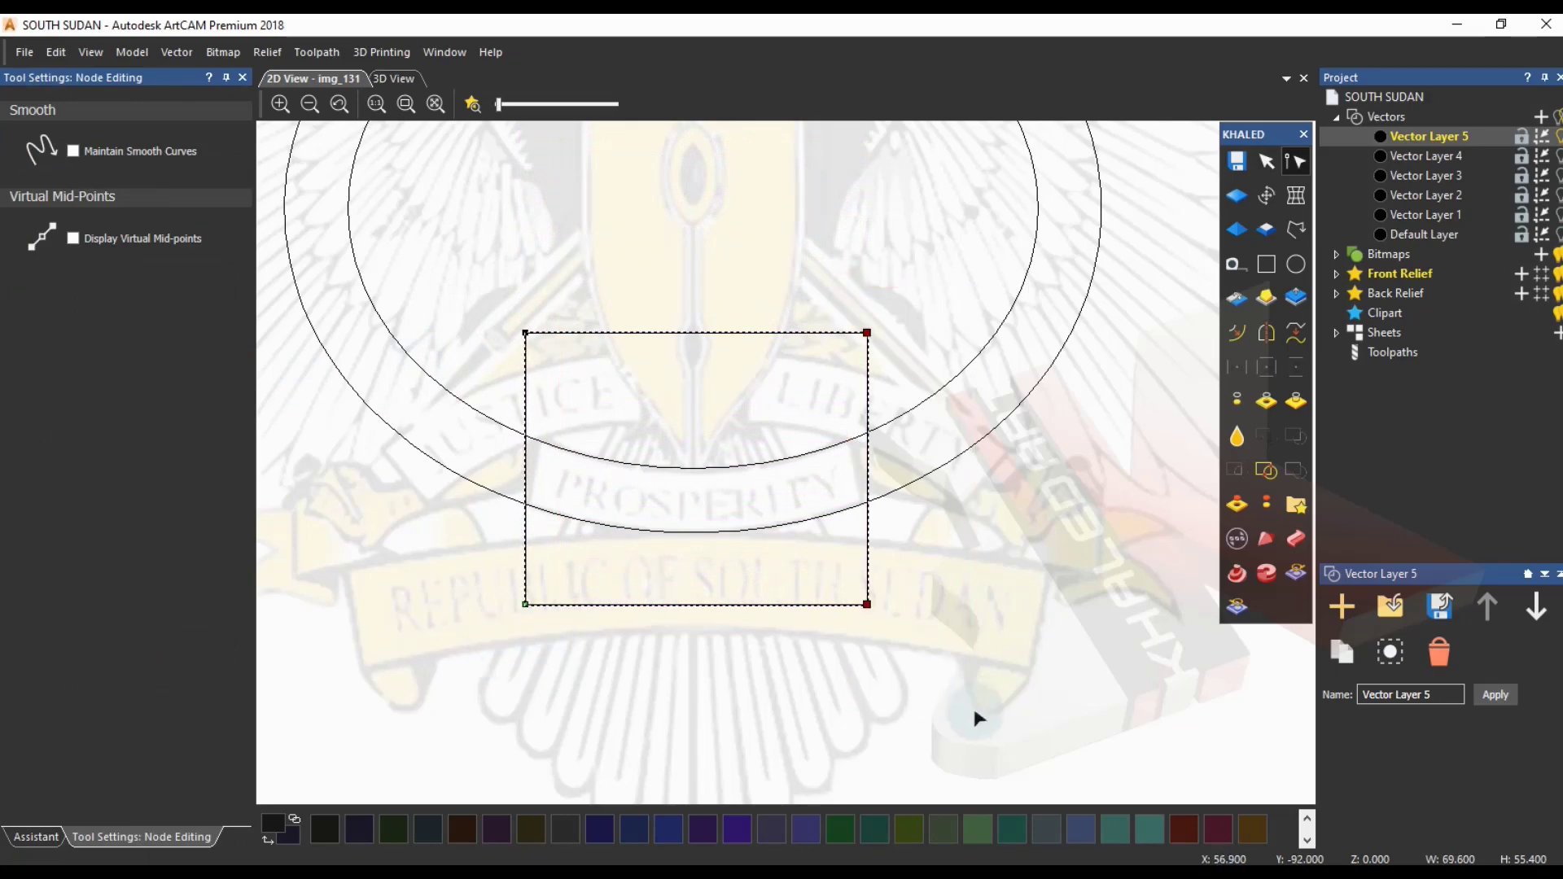
key(Left)
key(Left)
key(Left)
key(Left)
key(Left)
key(Left)
key(Left)
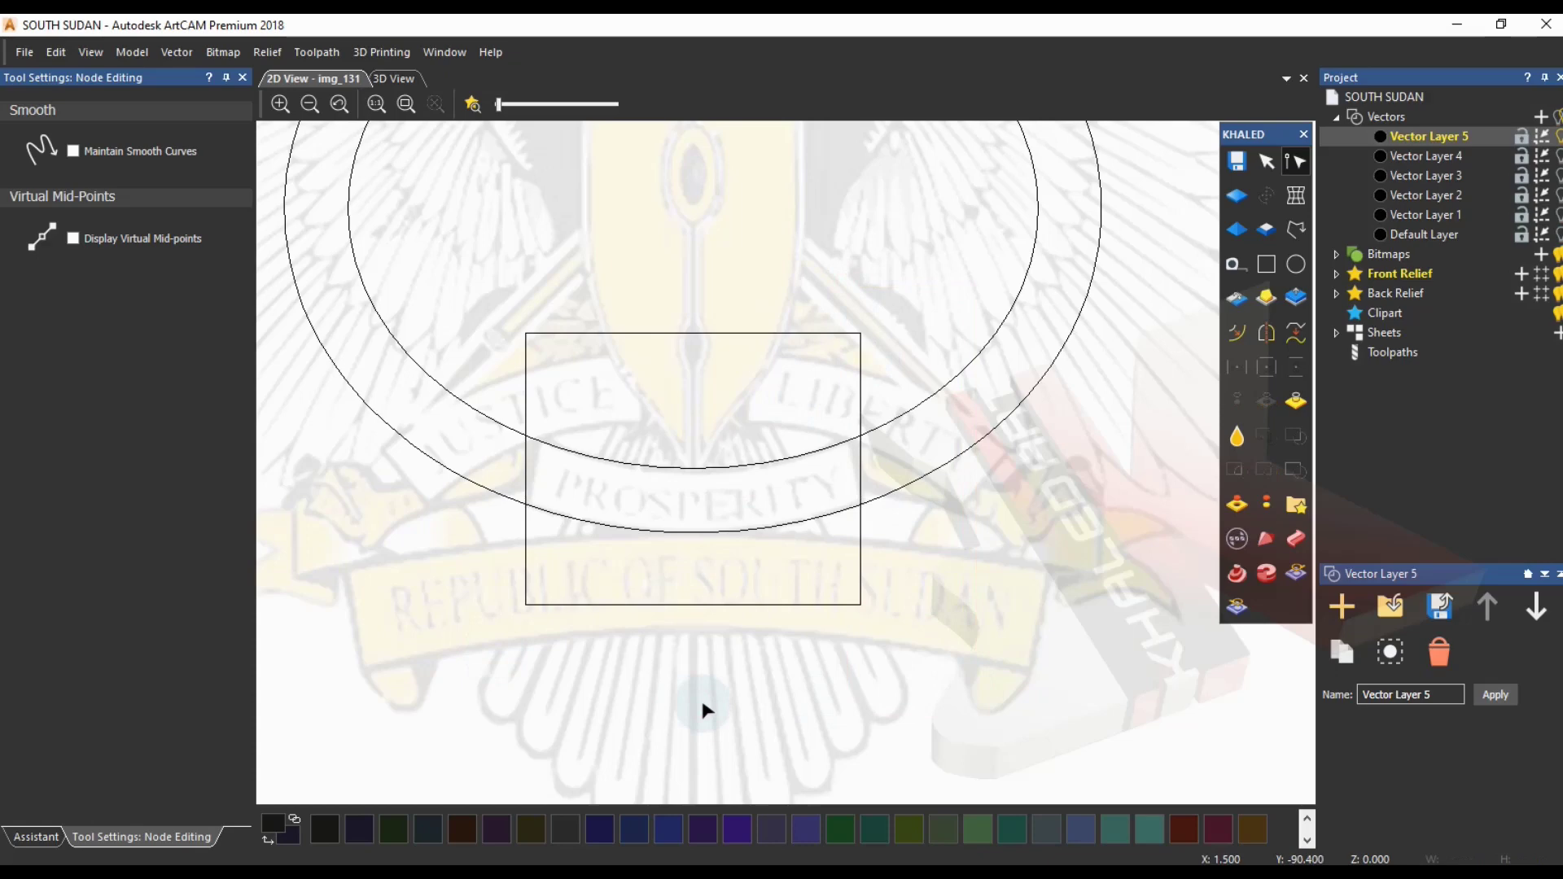
- Align the centres of the rectangle and the inner ellipse in X
click(36, 837)
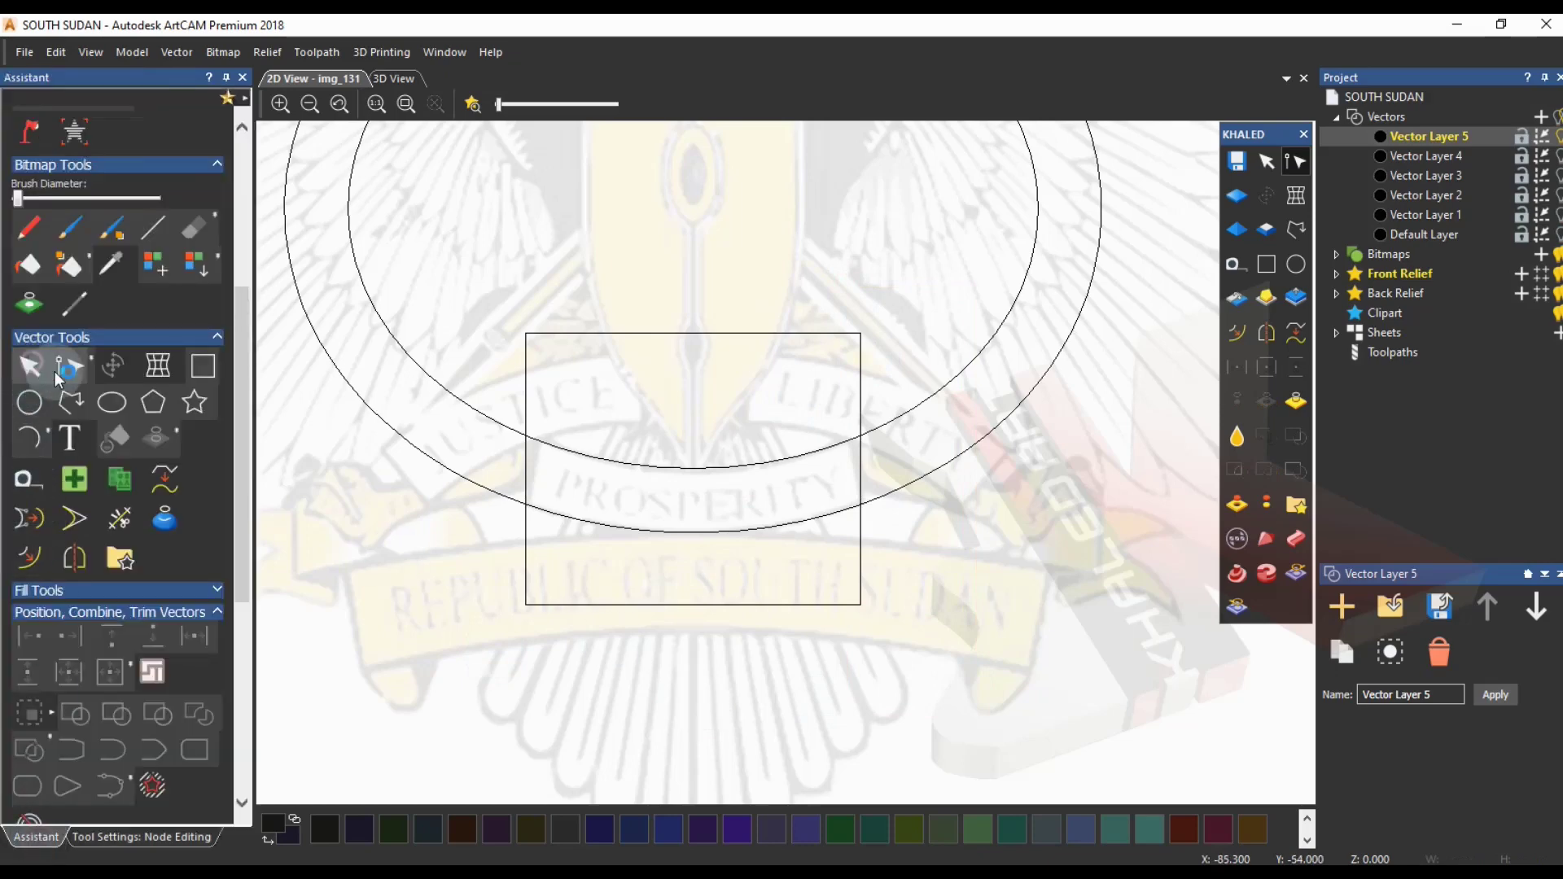
click(29, 367)
click(860, 385)
shift+click(797, 458)
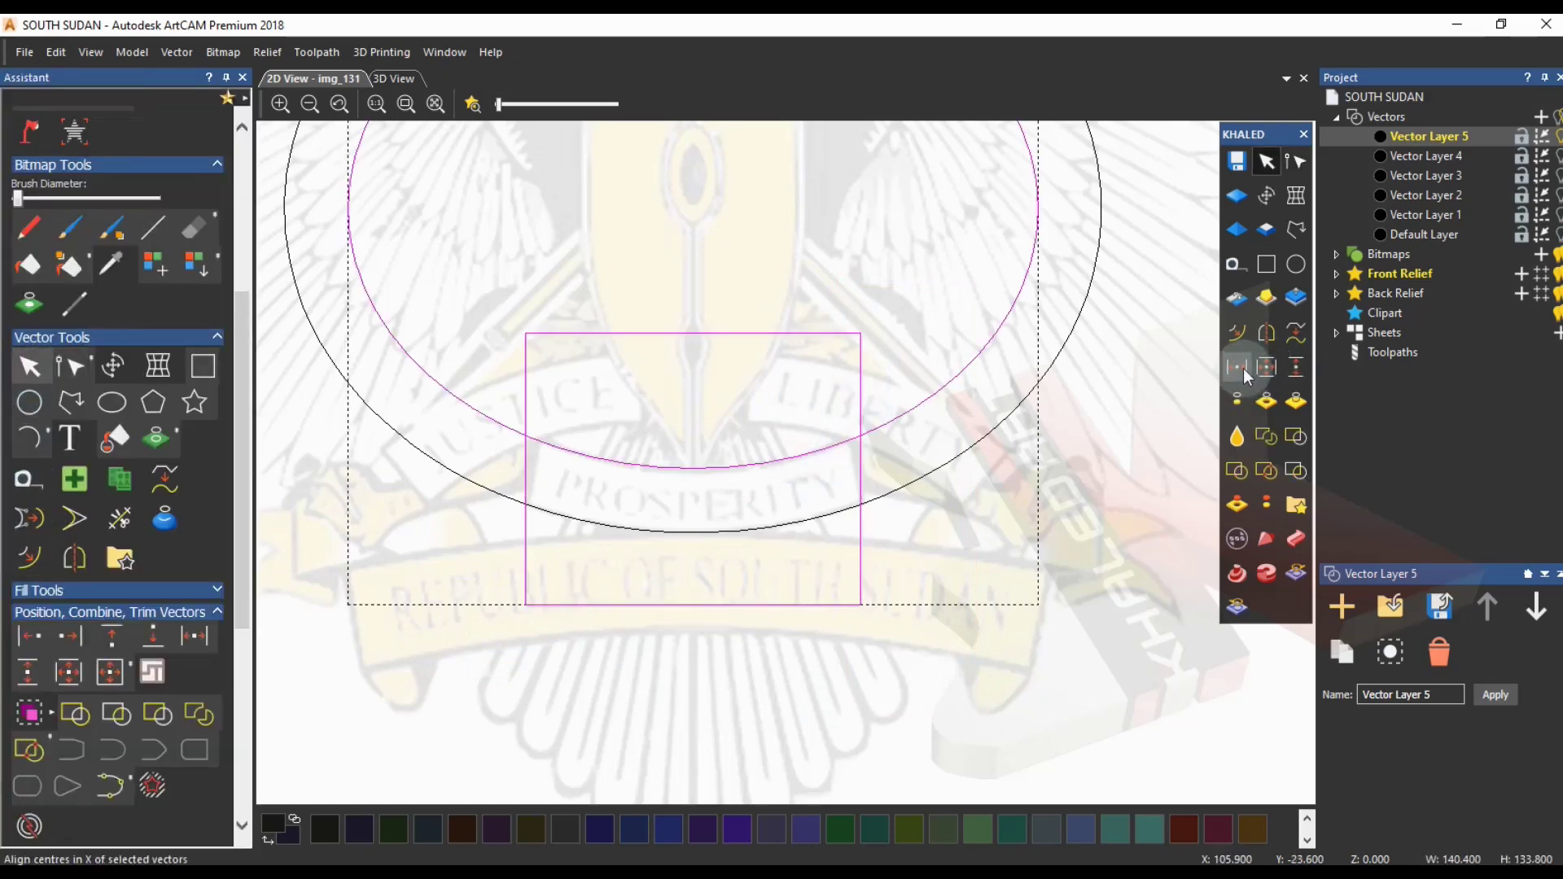
click(833, 496)
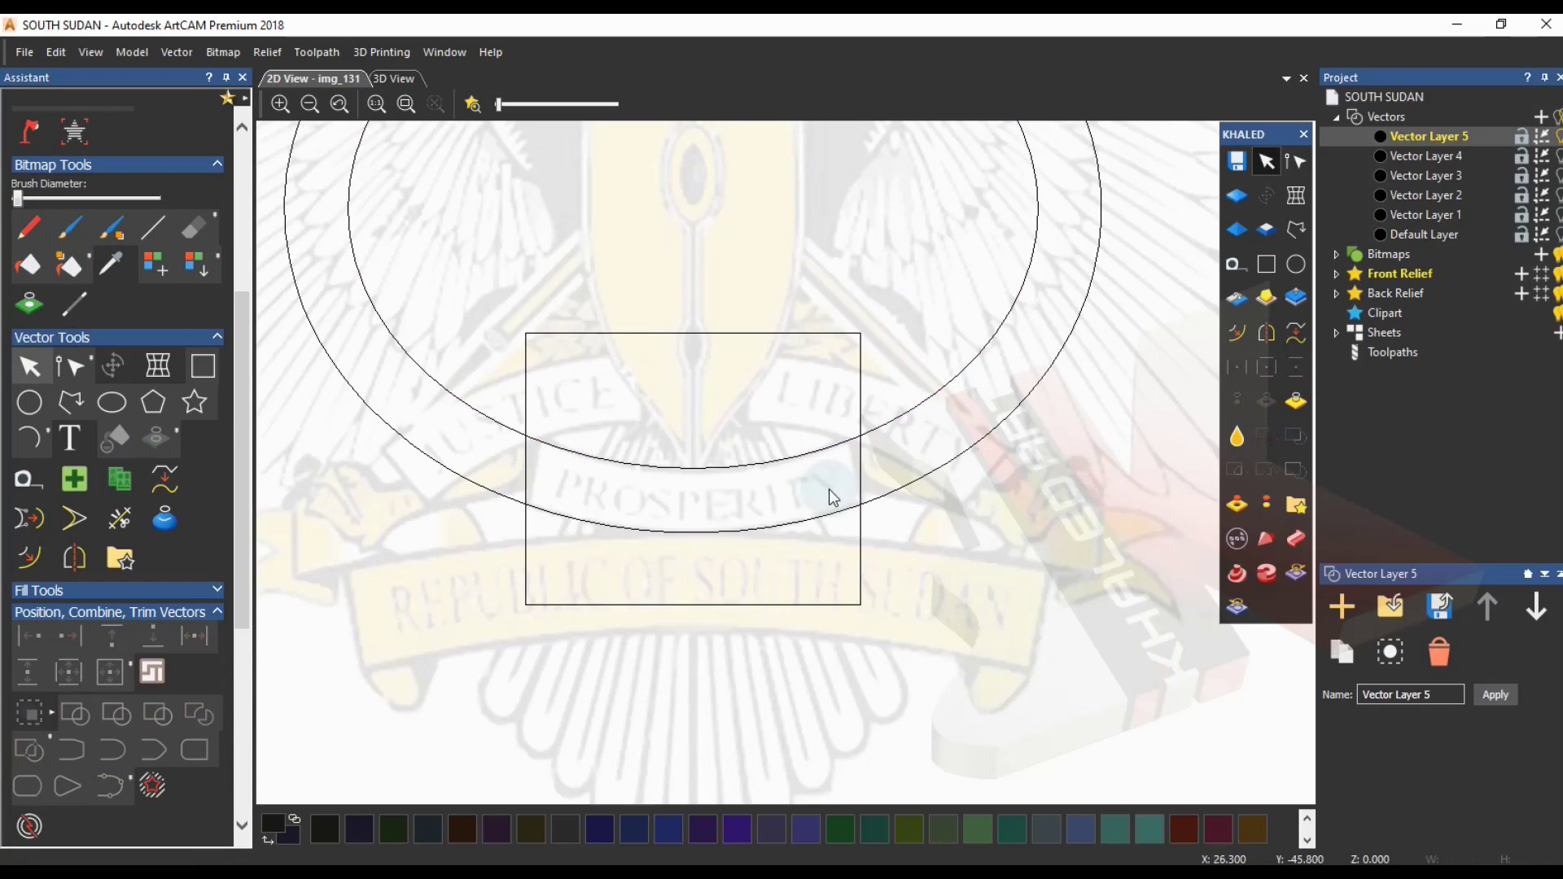
- Intersect the rectangle with the outer ellipse so only their overlapping area is kept
click(861, 529)
shift+click(912, 483)
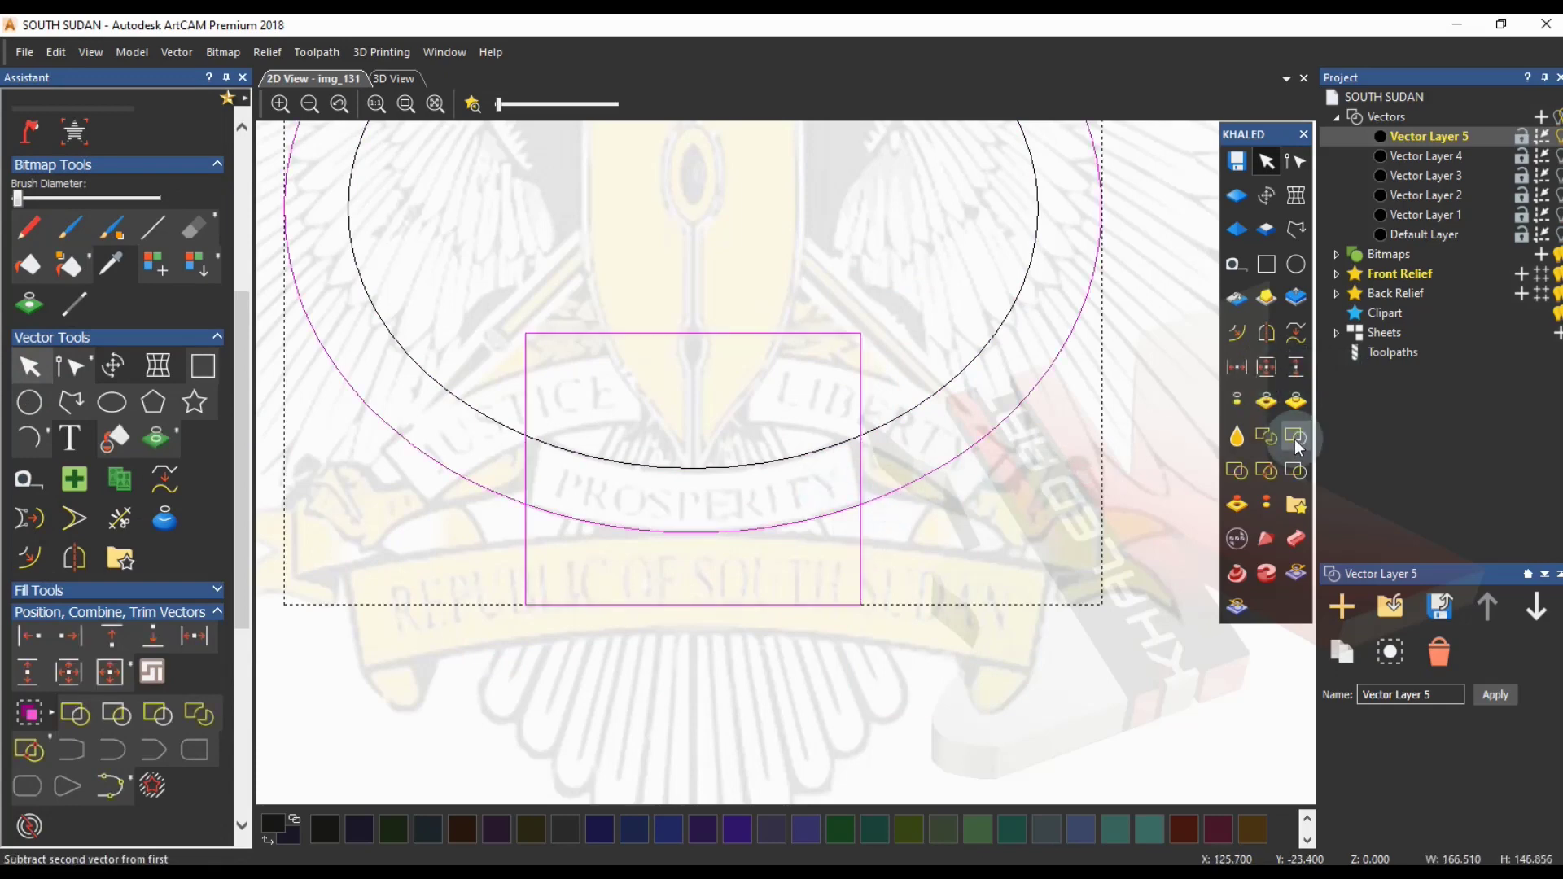
click(1295, 469)
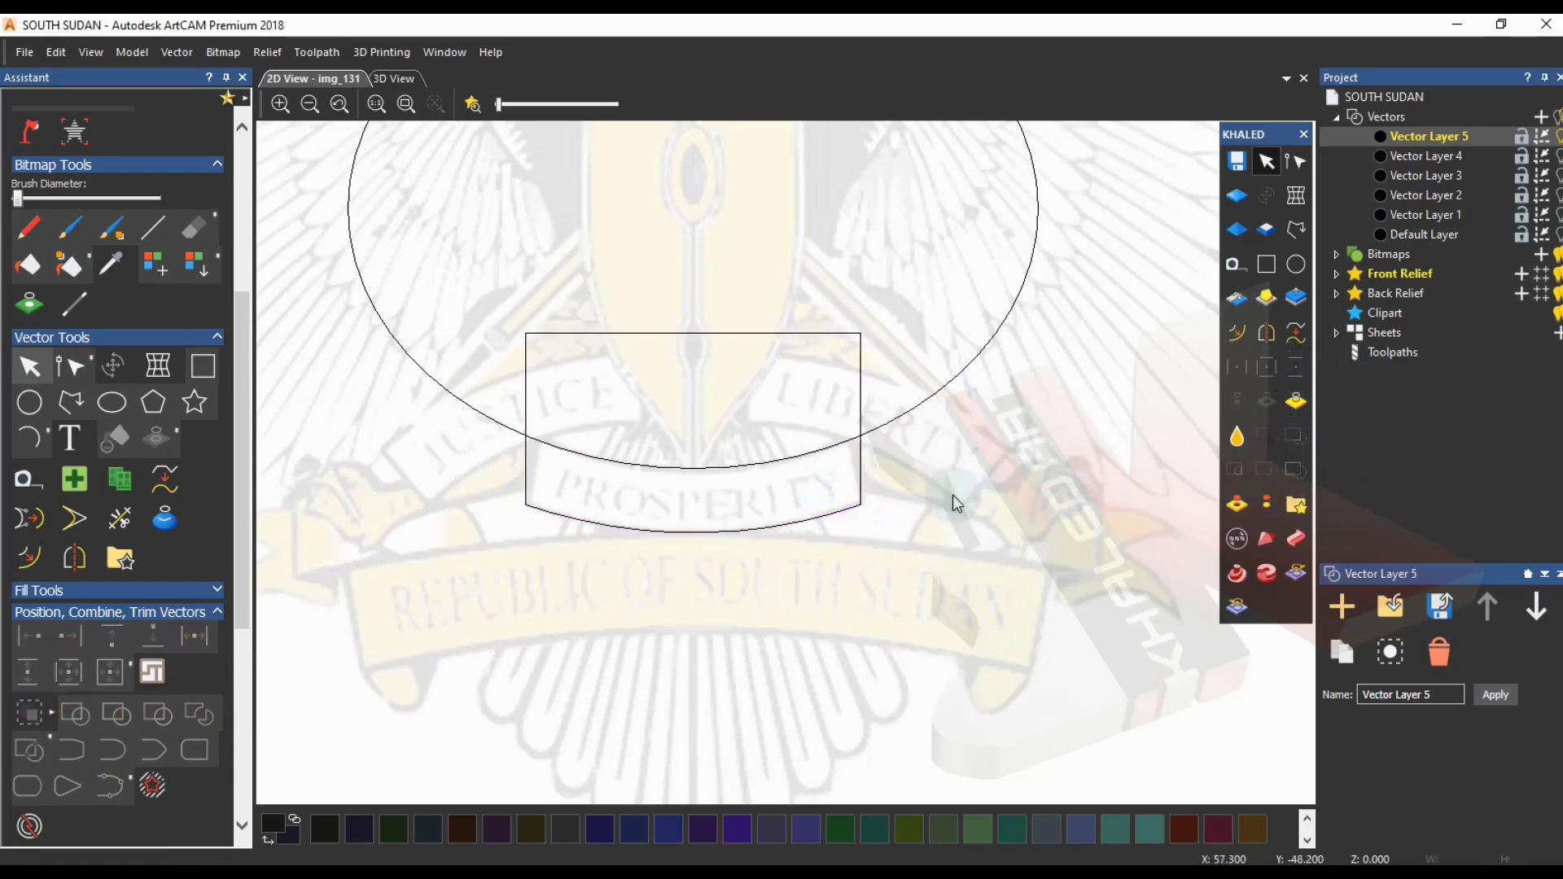
- Subtract the inner ellipse from the trimmed rectangle to leave a curved banner shape
click(861, 444)
shift+click(885, 427)
click(1290, 440)
click(920, 498)
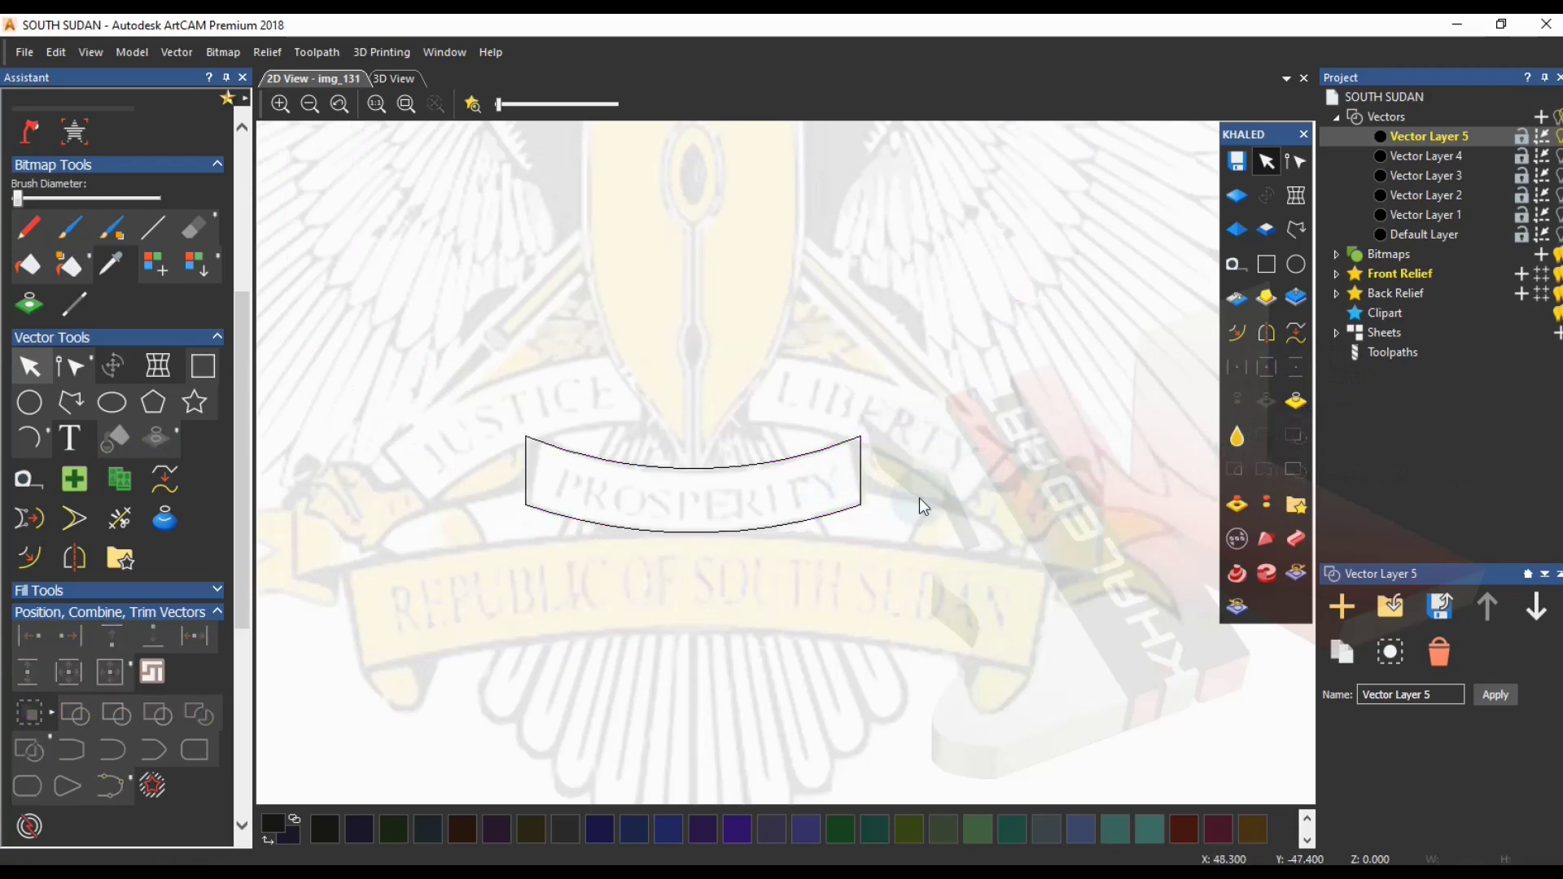
- Nudge the curved banner's two upper corner nodes inward so its ends slant like those in the reference image
scroll(675, 496, up, 2)
middle_drag(754, 508, 688, 601)
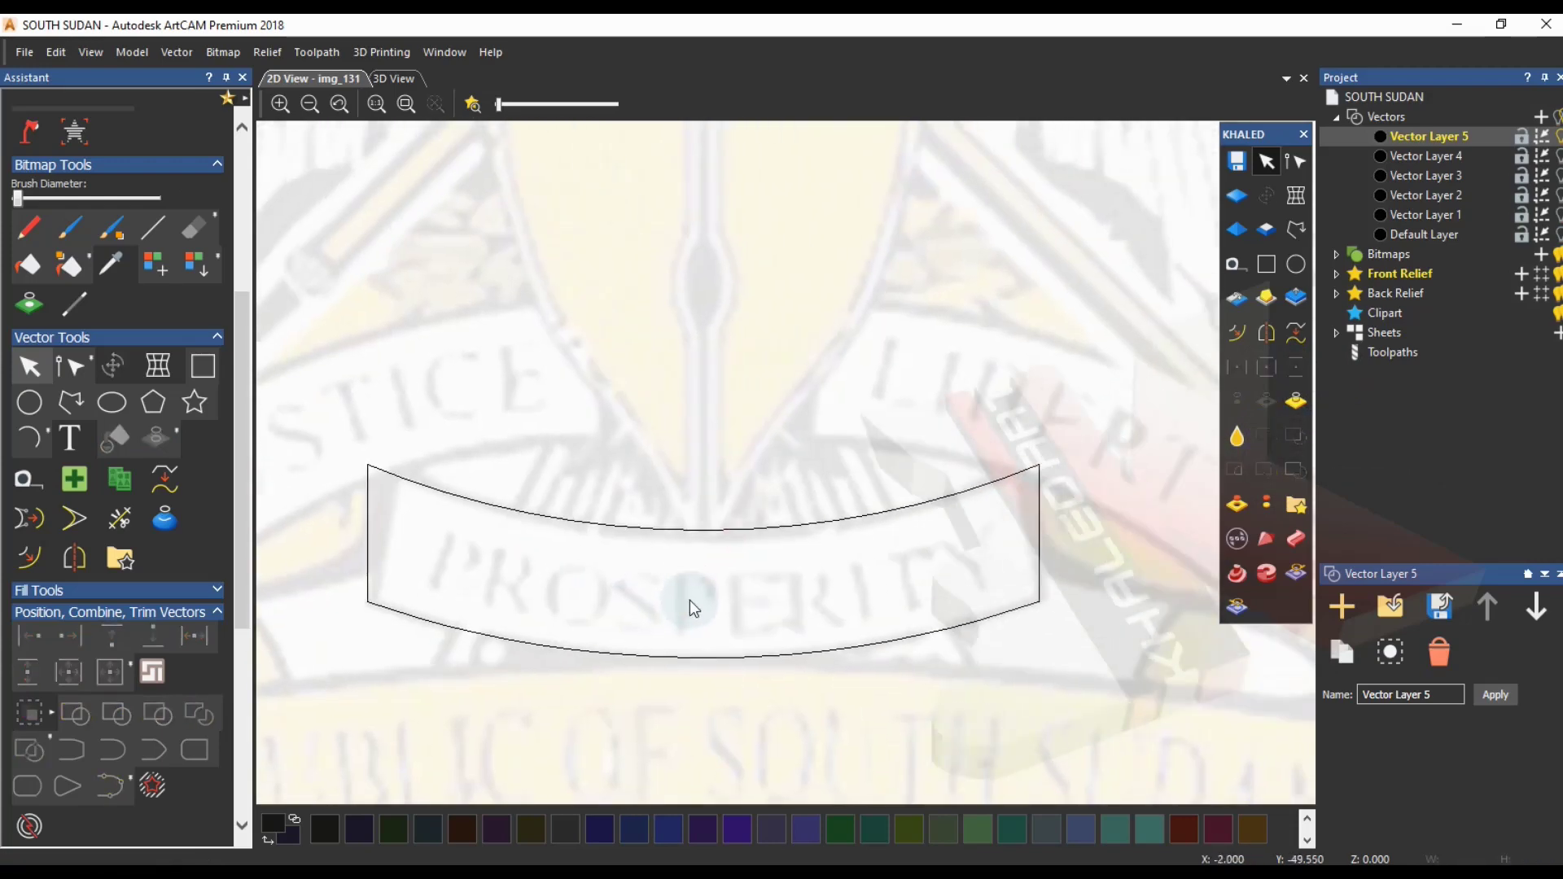
click(76, 359)
click(376, 472)
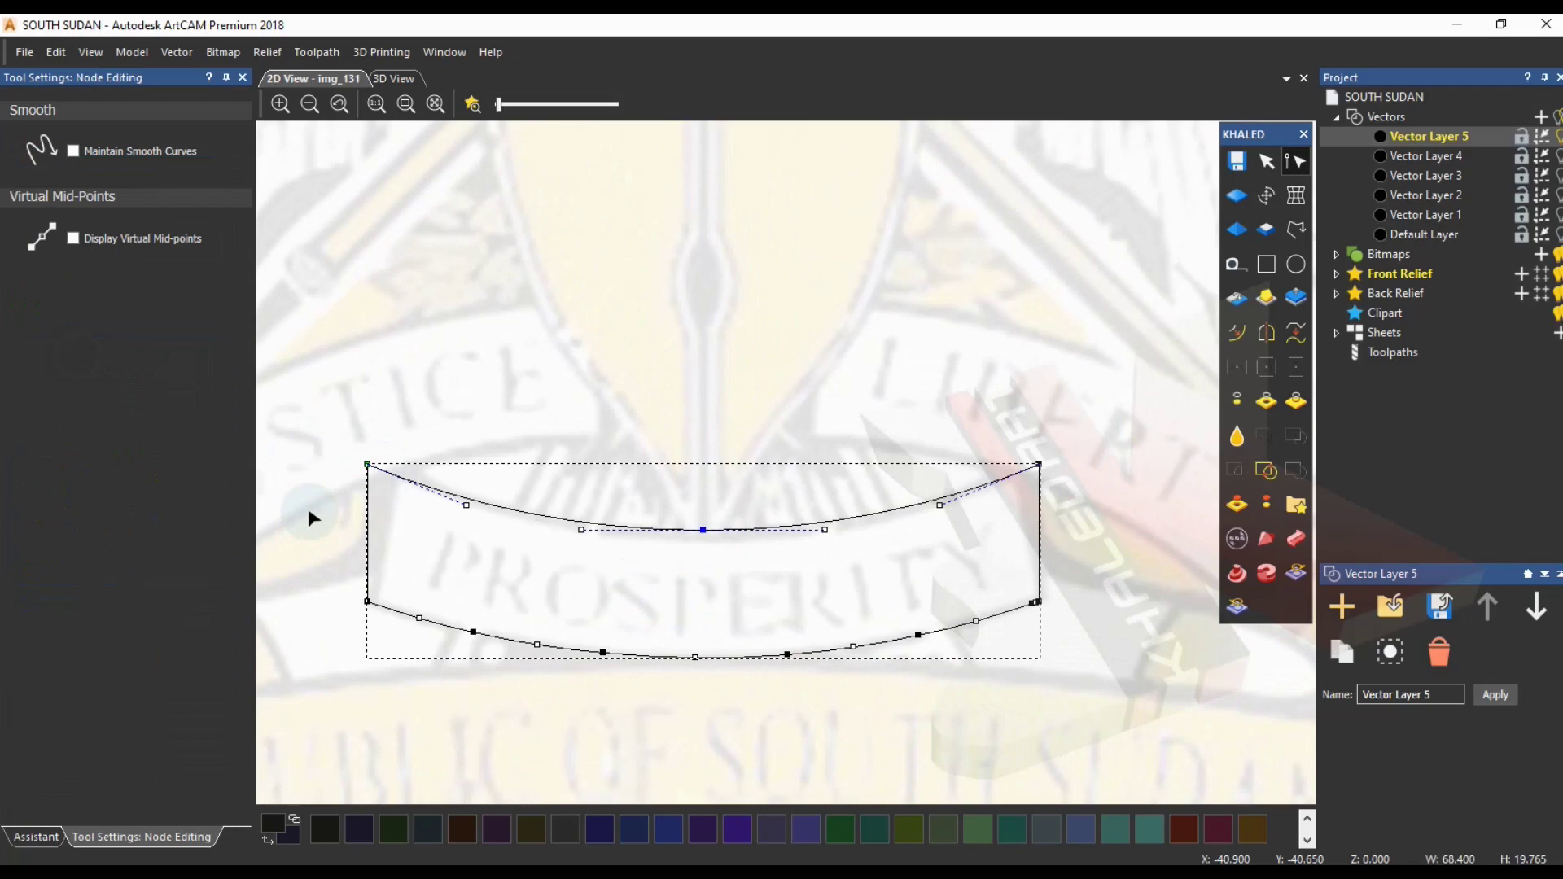
drag(344, 448, 489, 539)
key(Right)
key(Right)
key(Right)
key(Right)
key(Right)
key(Right)
key(Right)
key(Right)
key(Right)
key(Right)
key(Right)
key(Right)
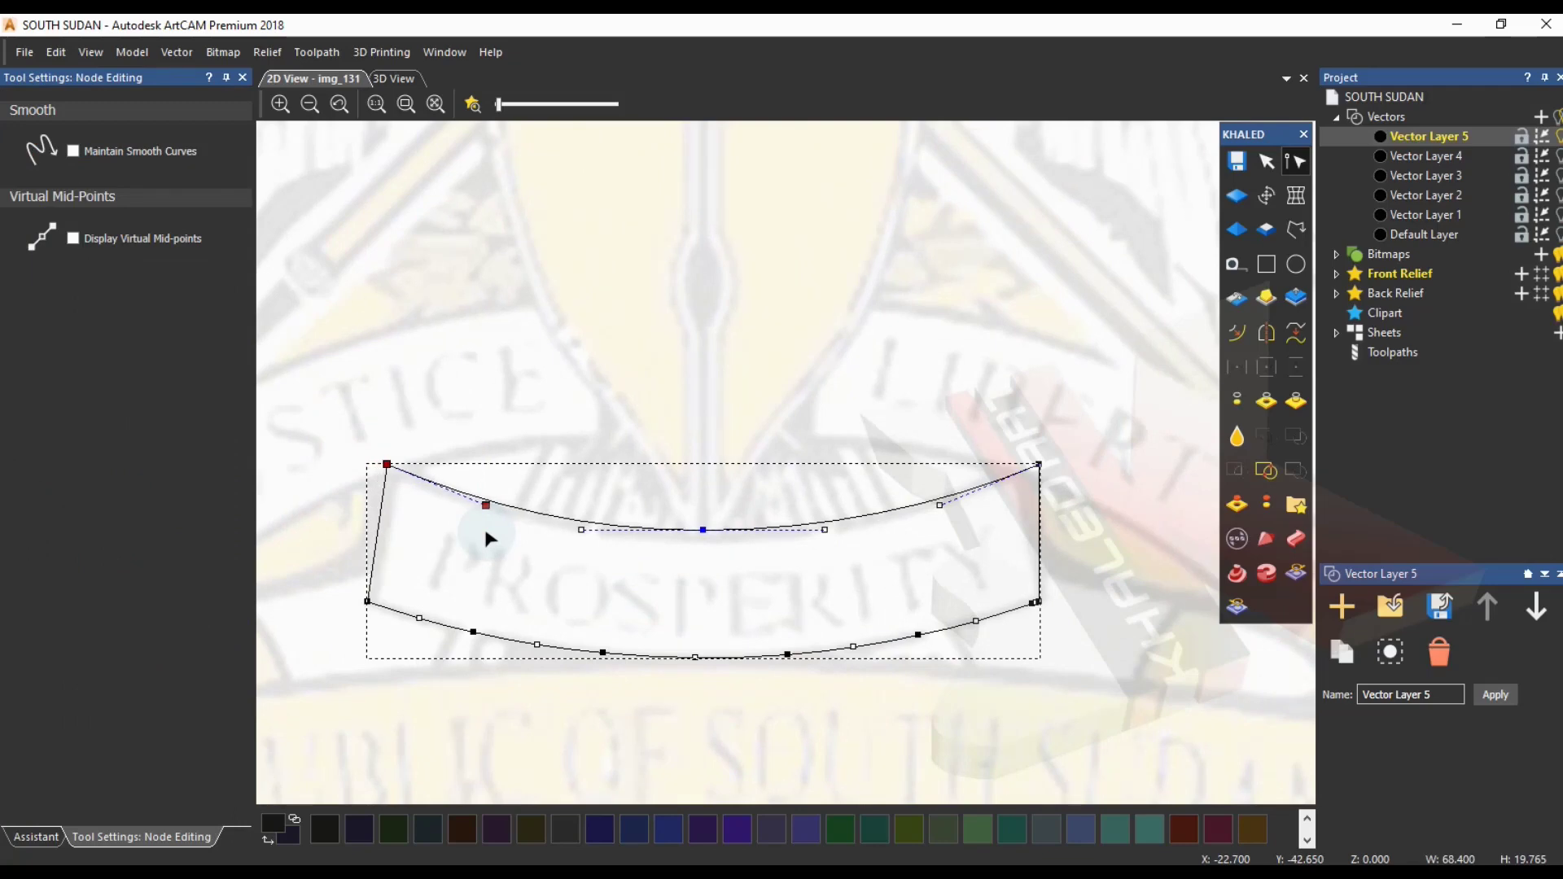
key(Right)
drag(909, 407, 1065, 542)
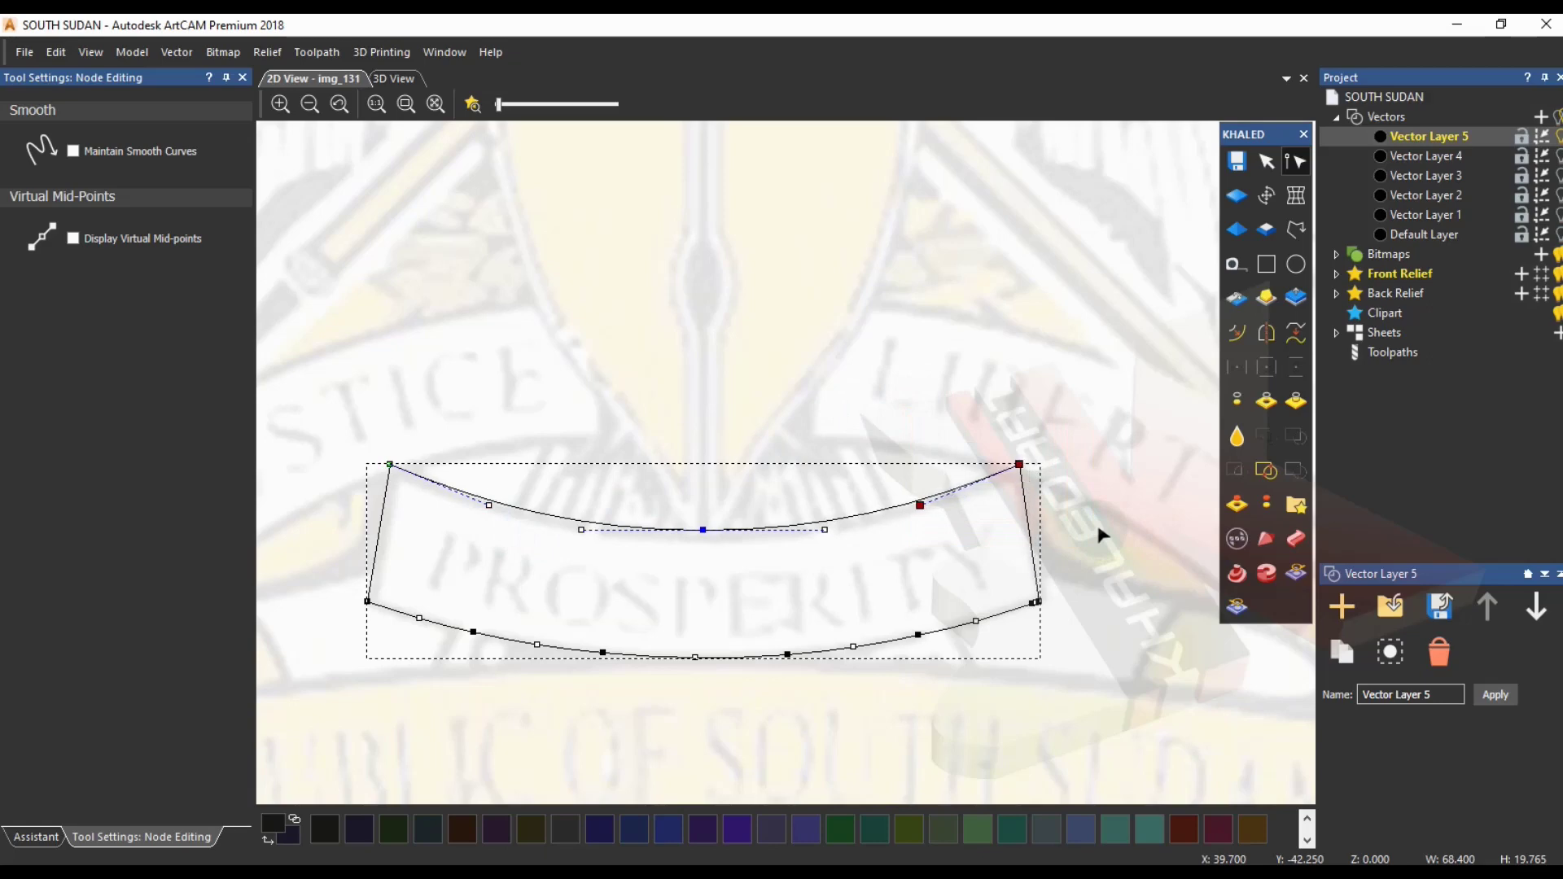
click(663, 492)
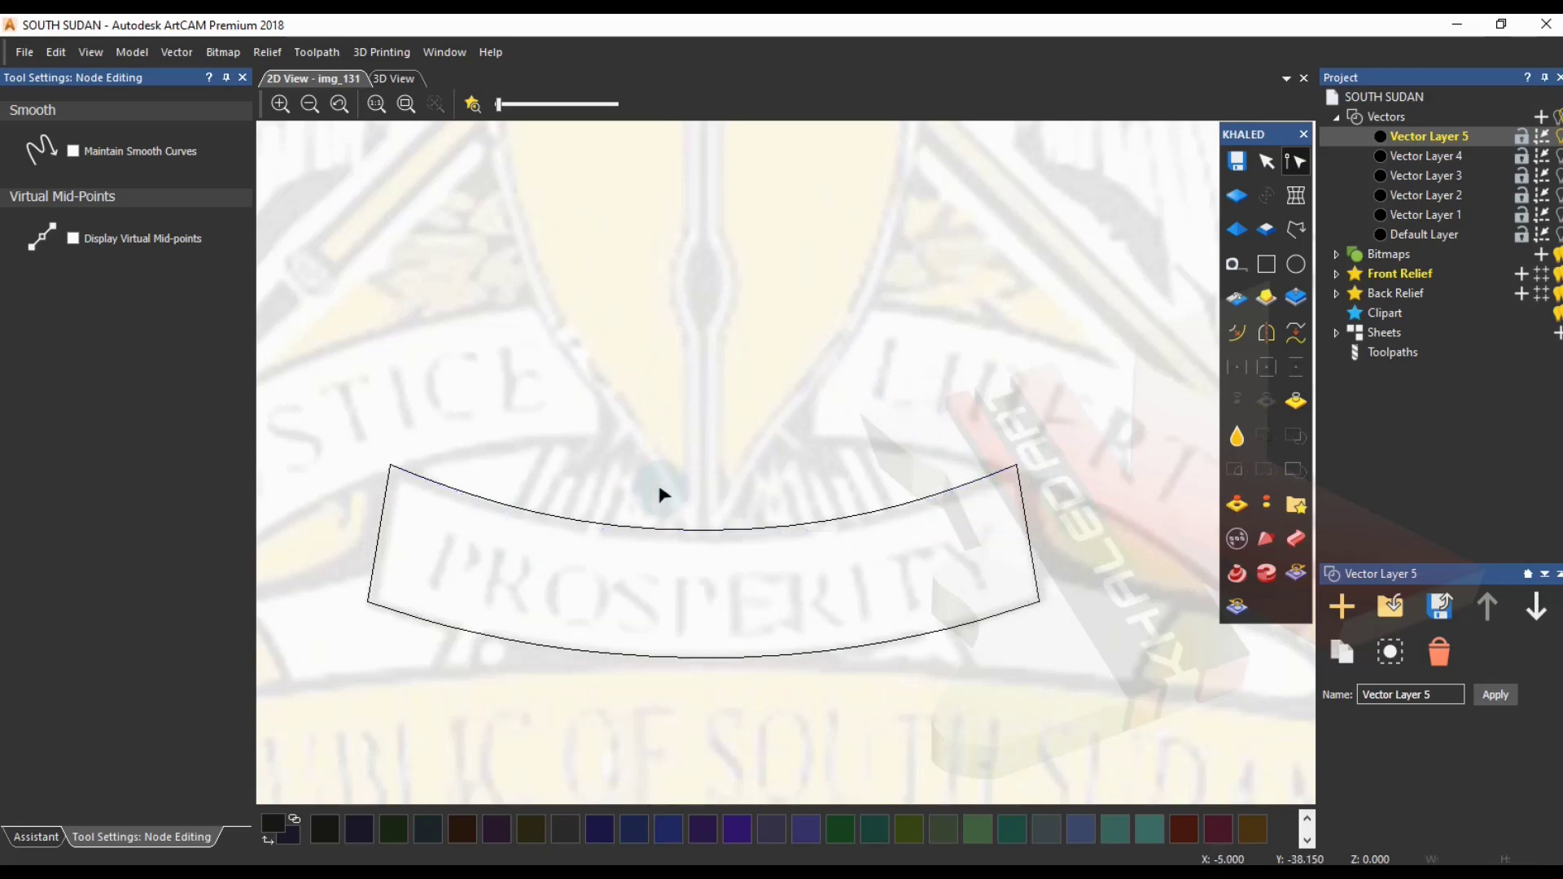
scroll(663, 551, down, 2)
scroll(586, 482, up, 4)
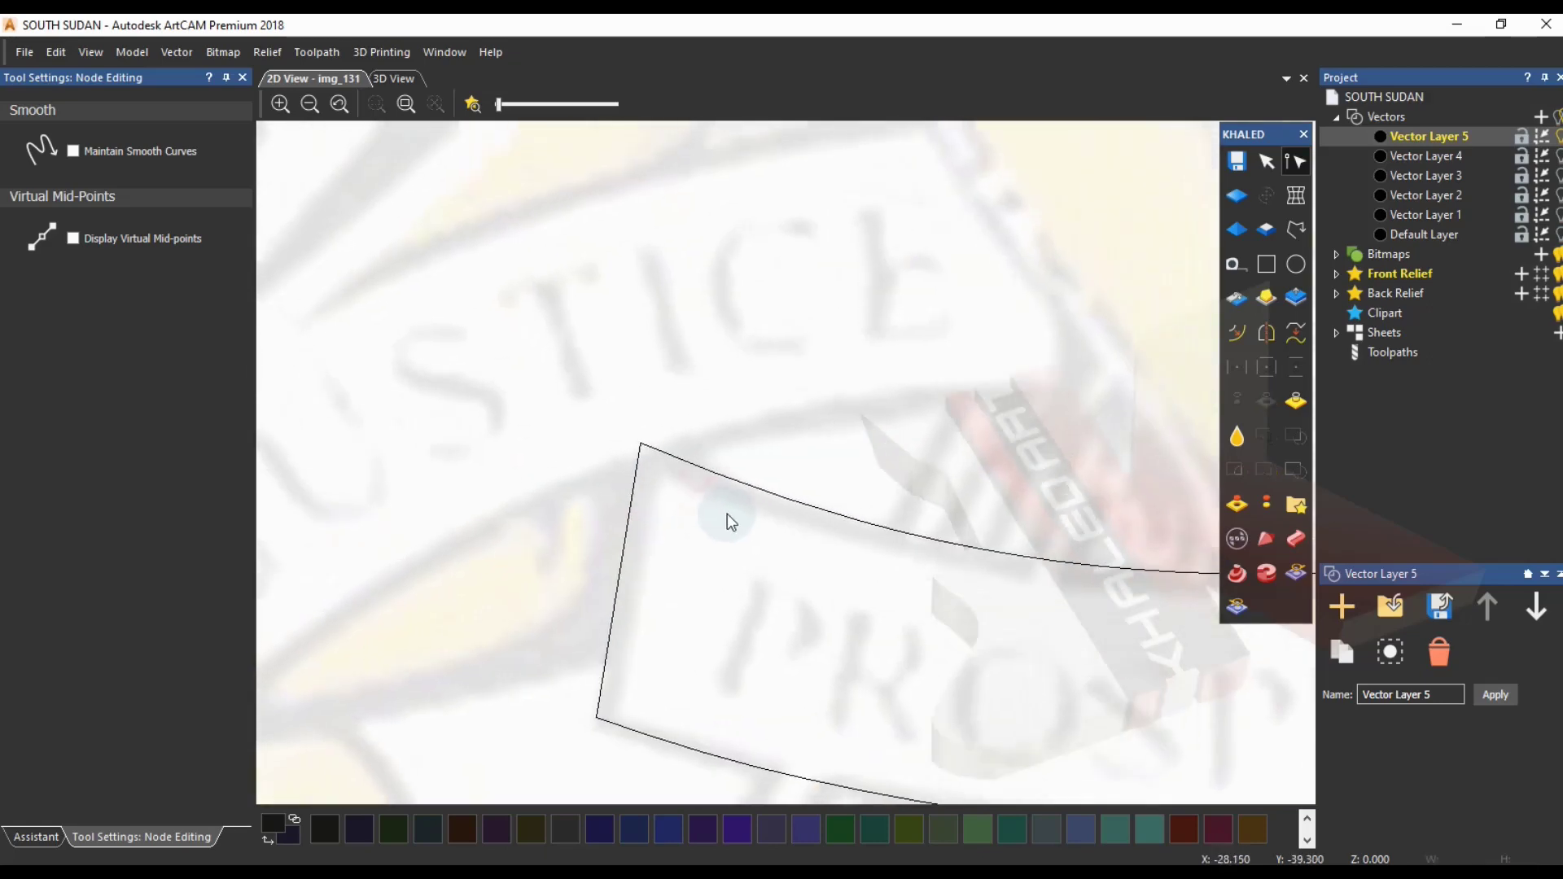
key(Escape)
- Draw a vertical line about 41.5 mm long across the banner and align its centre with the banner in X
scroll(670, 496, down, 4)
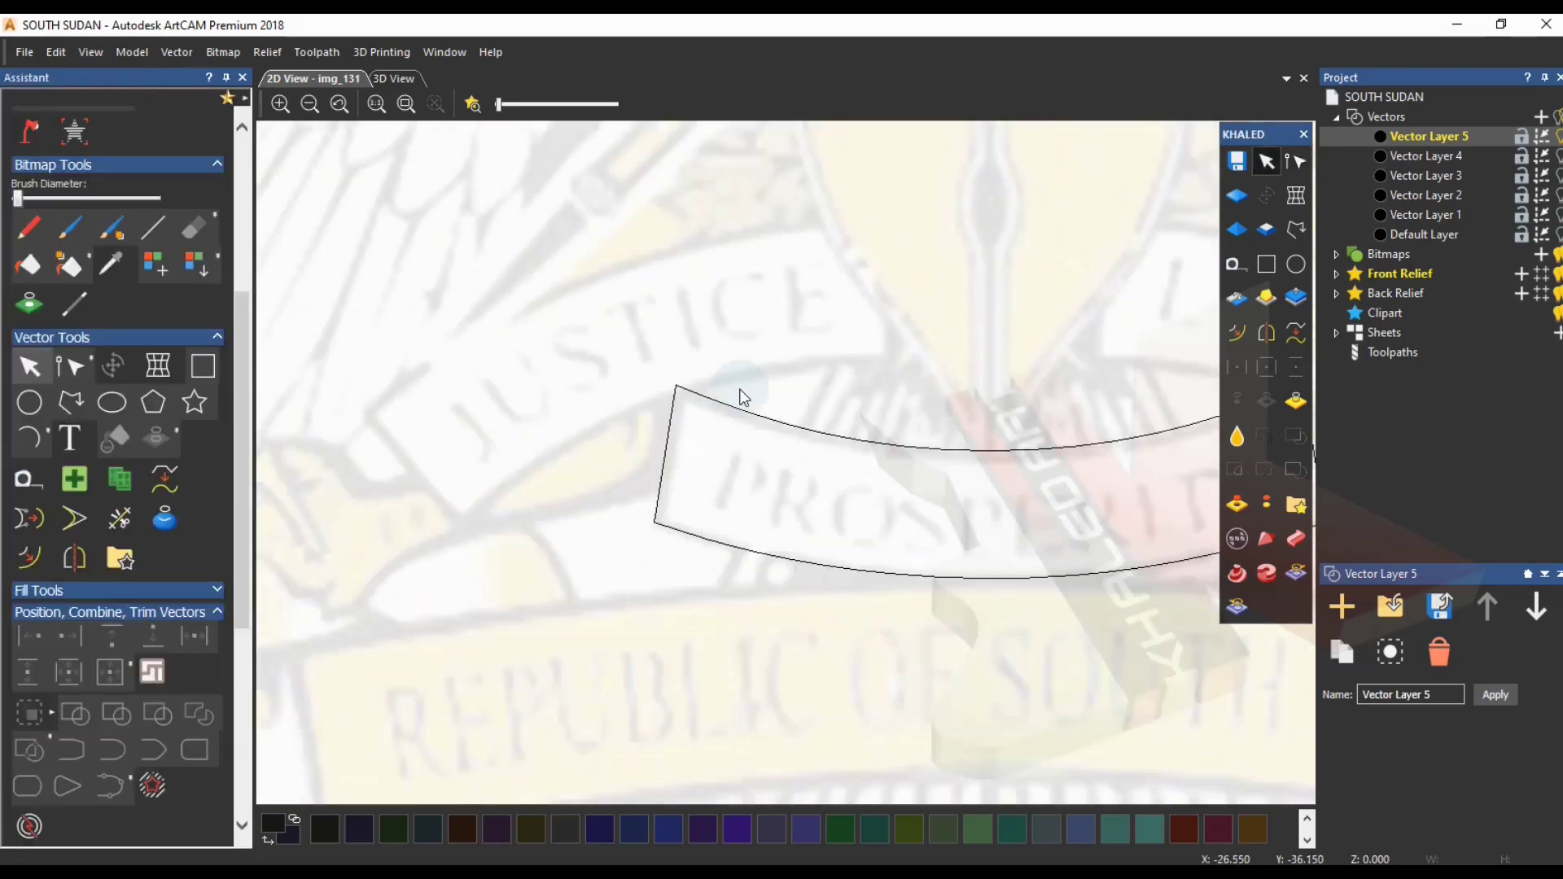
middle_drag(729, 407, 652, 421)
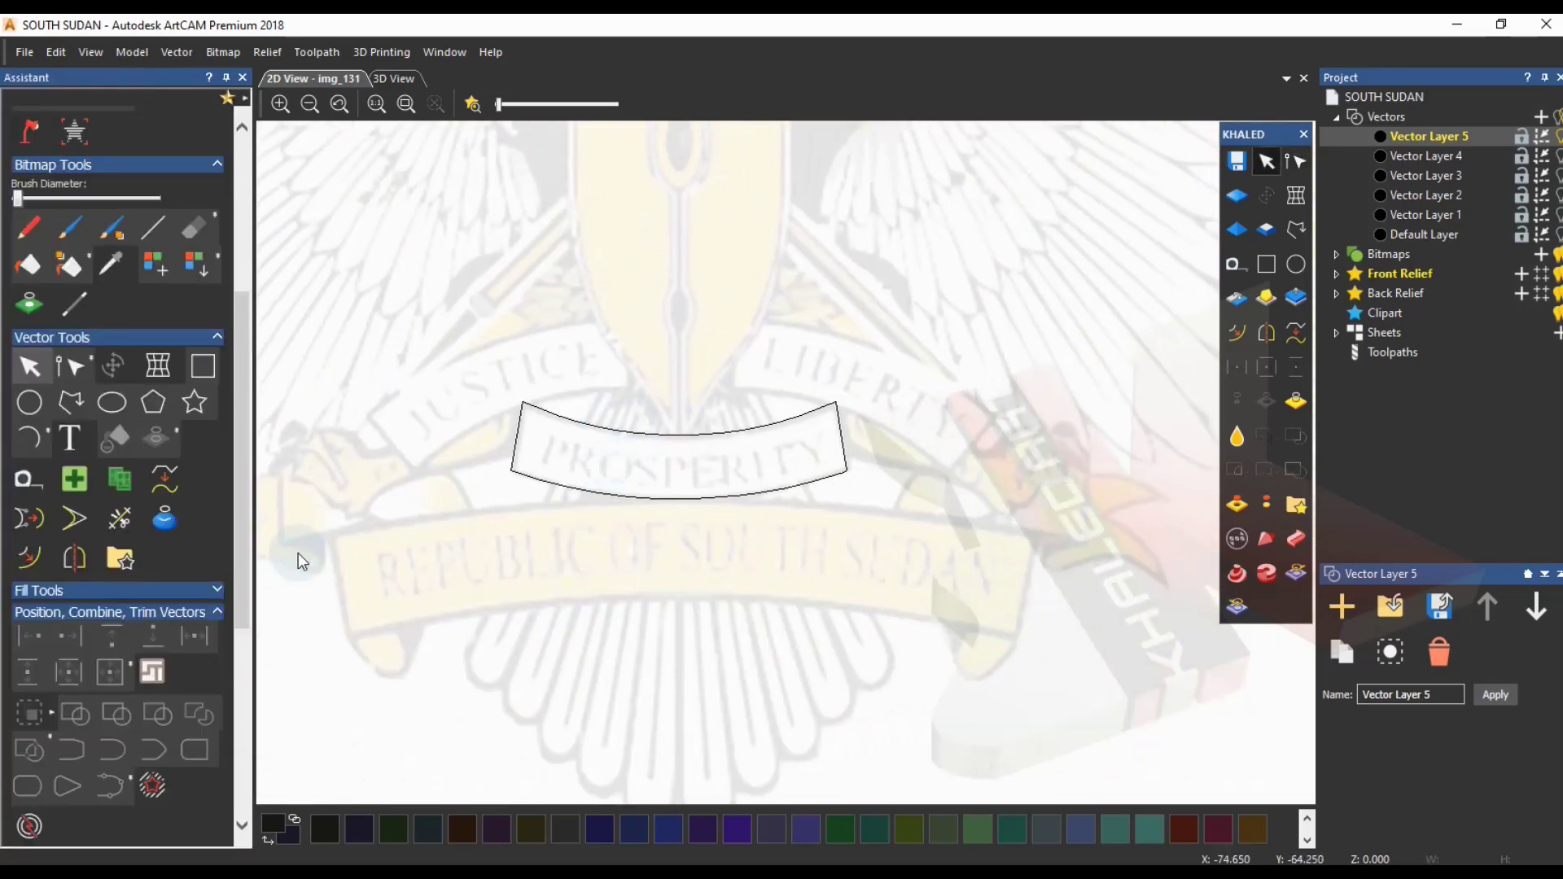
click(71, 402)
click(613, 364)
click(613, 567)
key(Escape)
shift+click(673, 499)
click(1236, 367)
click(874, 548)
- Draw a rectangle about 48.6 mm high from the vertical centre line to cover the banner's right half
click(679, 423)
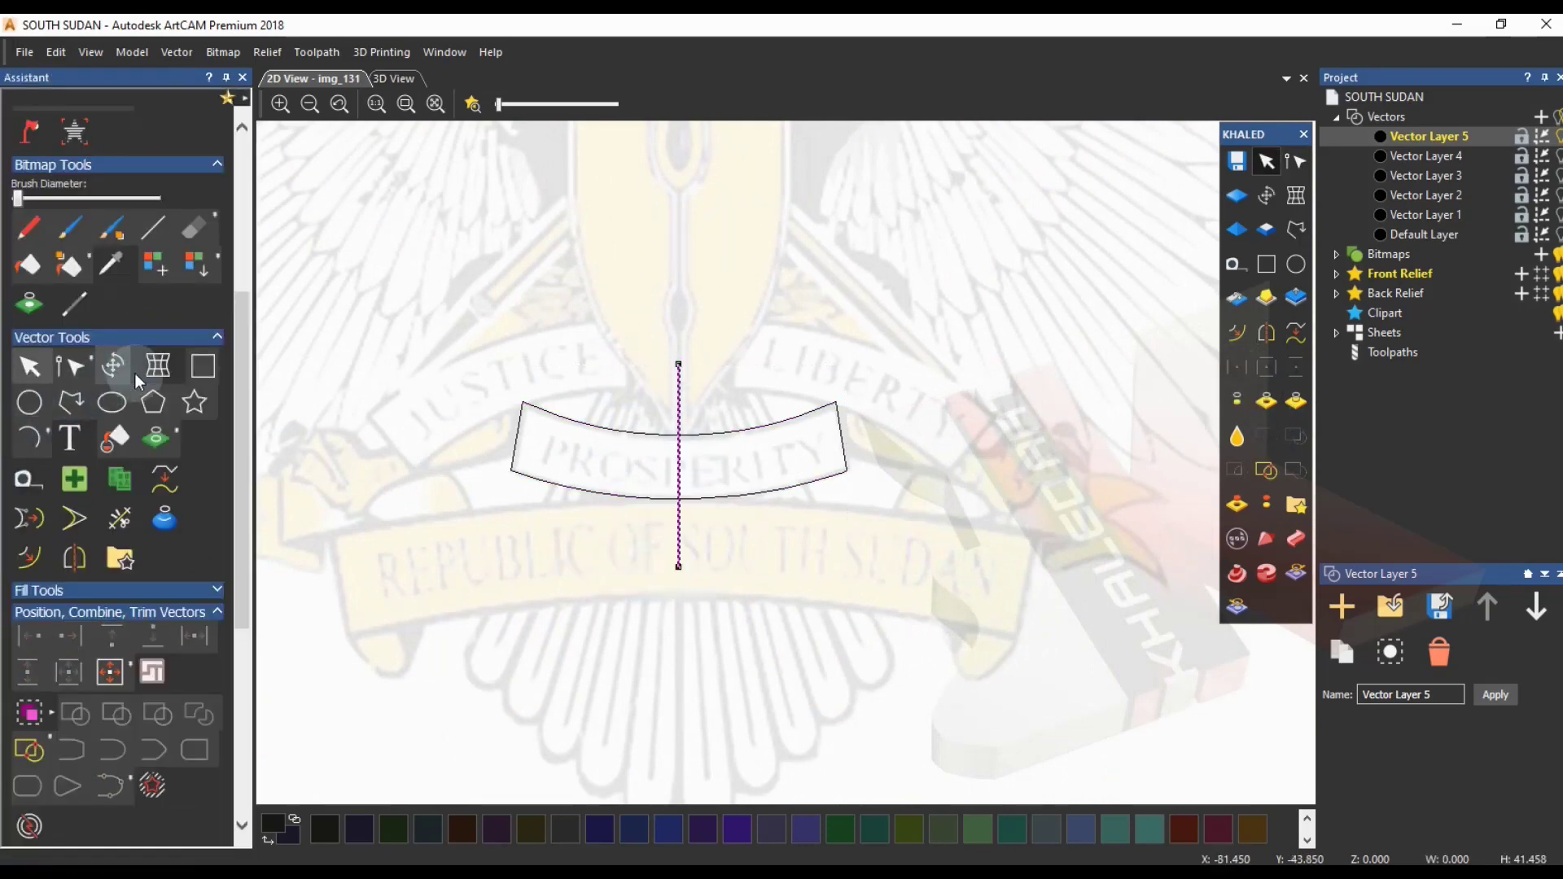
click(203, 366)
drag(731, 467, 921, 602)
key(Escape)
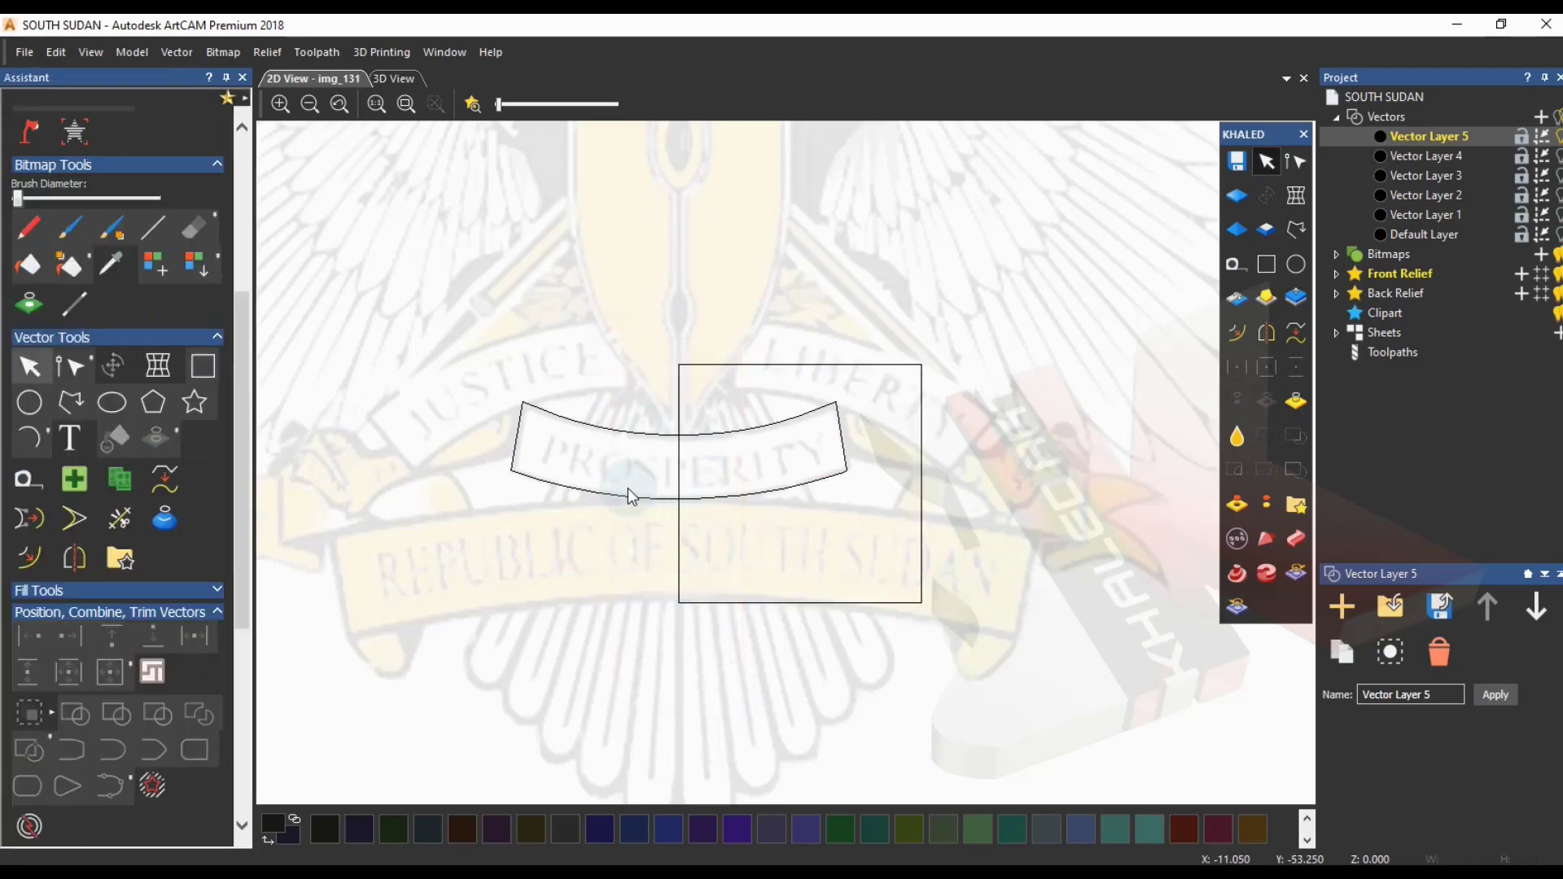
- Subtract the rectangle from the banner outline so only its left half is kept
click(636, 433)
shift+click(700, 365)
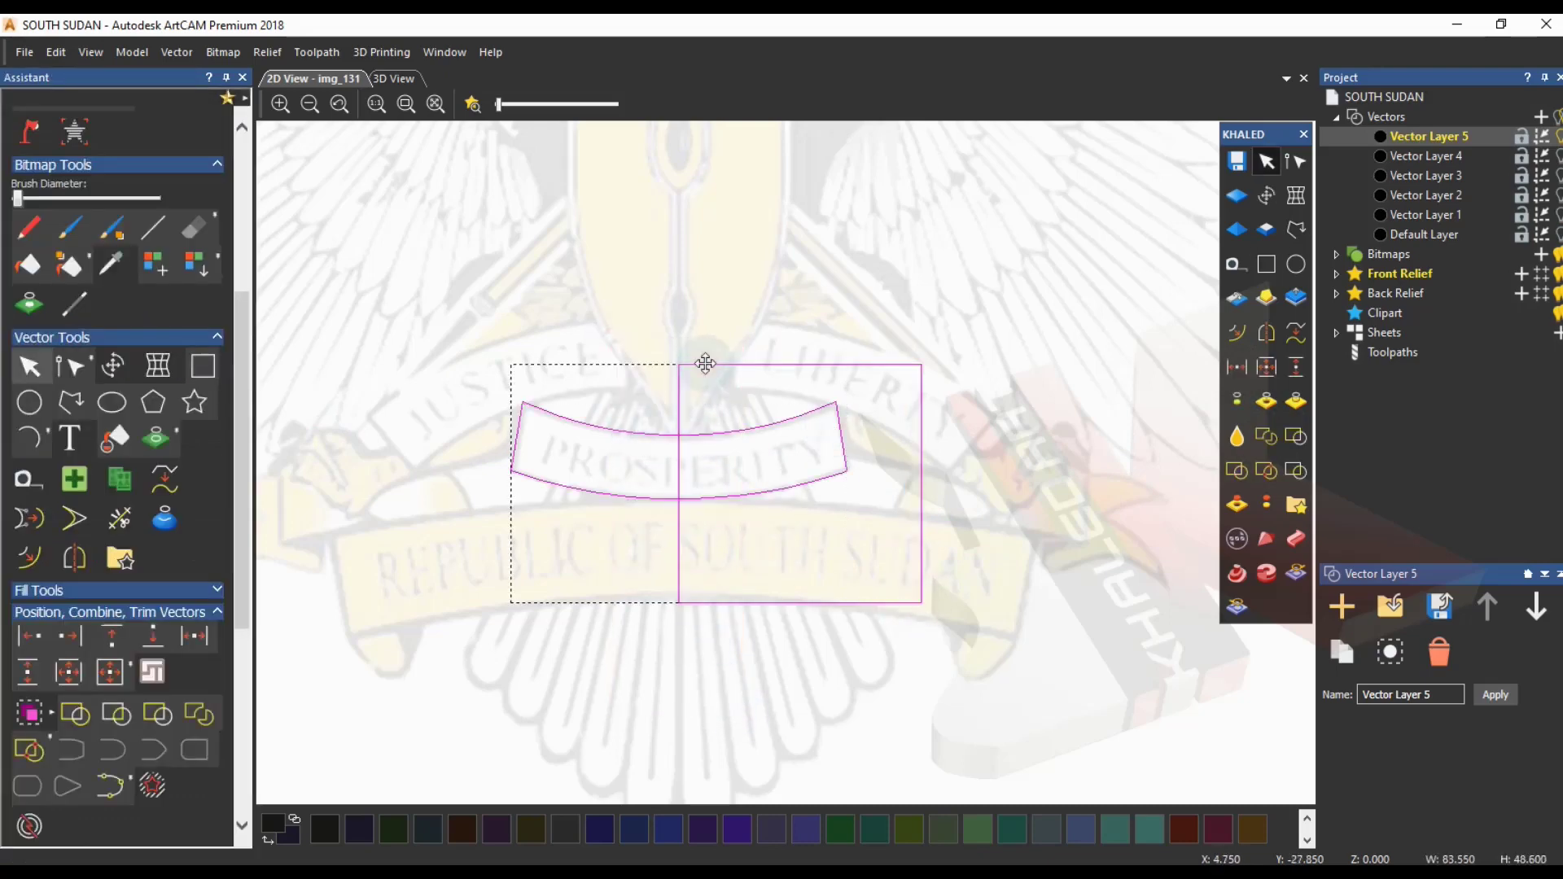
click(1238, 460)
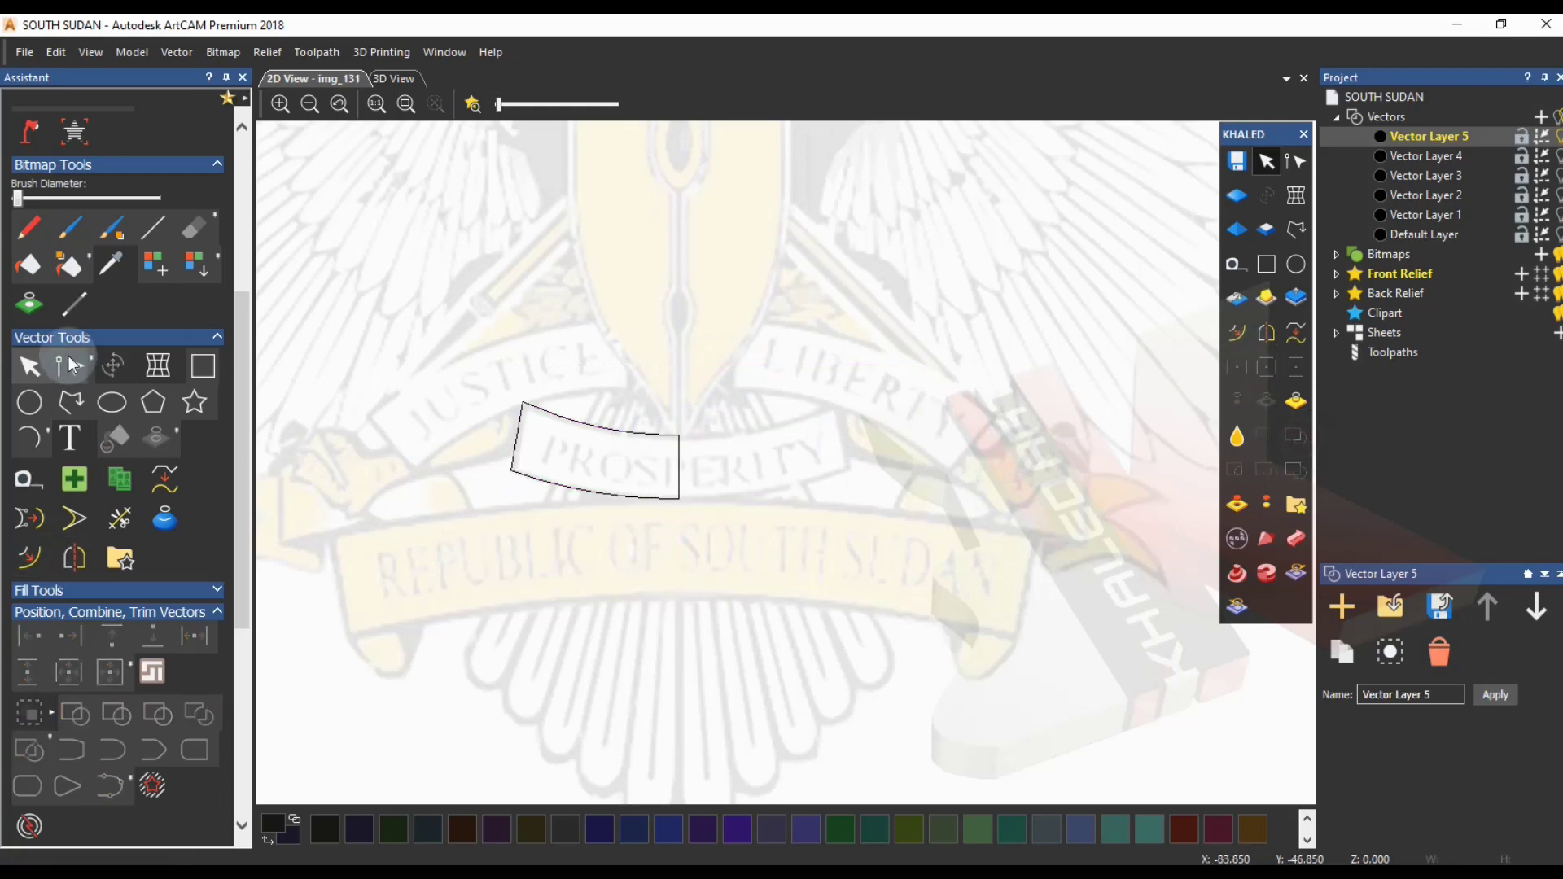
- Remove the vertical closing span at the centre of the half banner, leaving its outline open there
click(72, 366)
key(r)
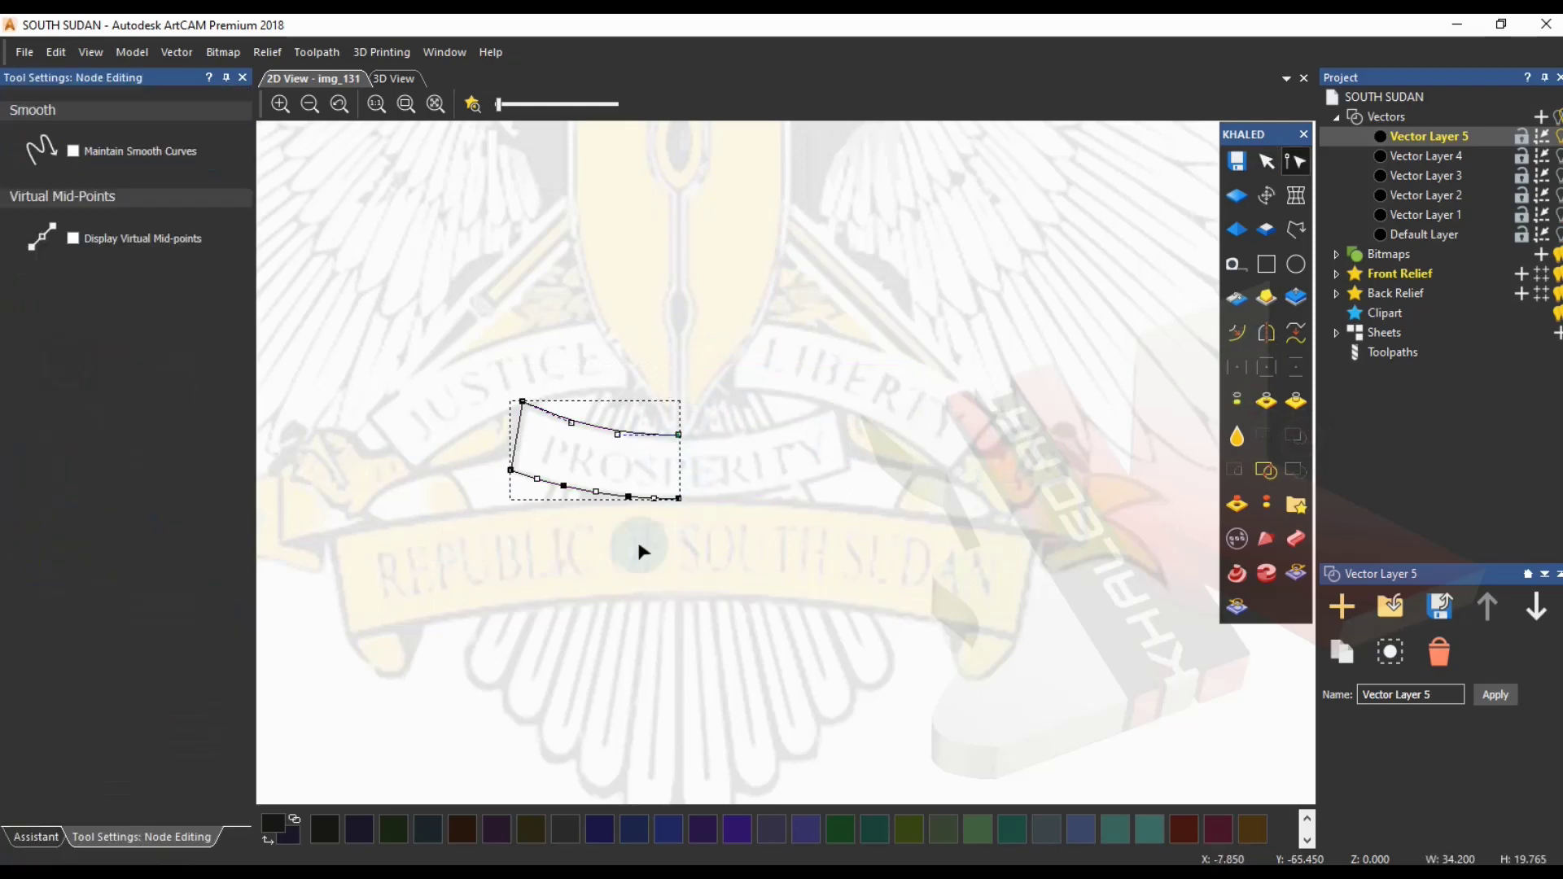
click(656, 557)
- Round the half banner's upper-left corner by replacing its corner node with a smooth curved span
scroll(515, 413, up, 5)
click(655, 405)
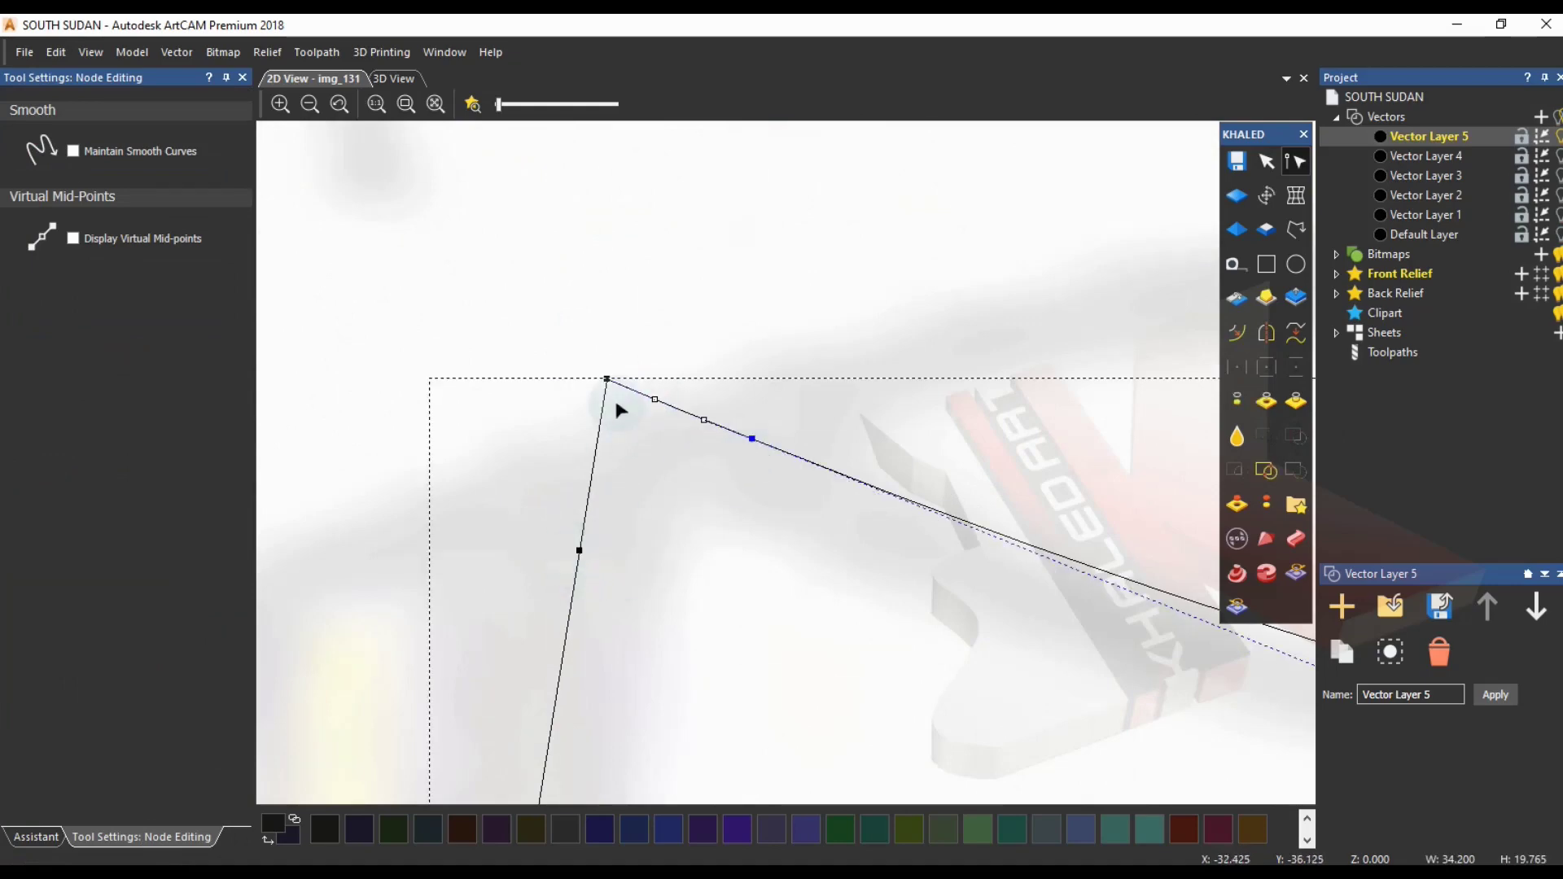
key(Delete)
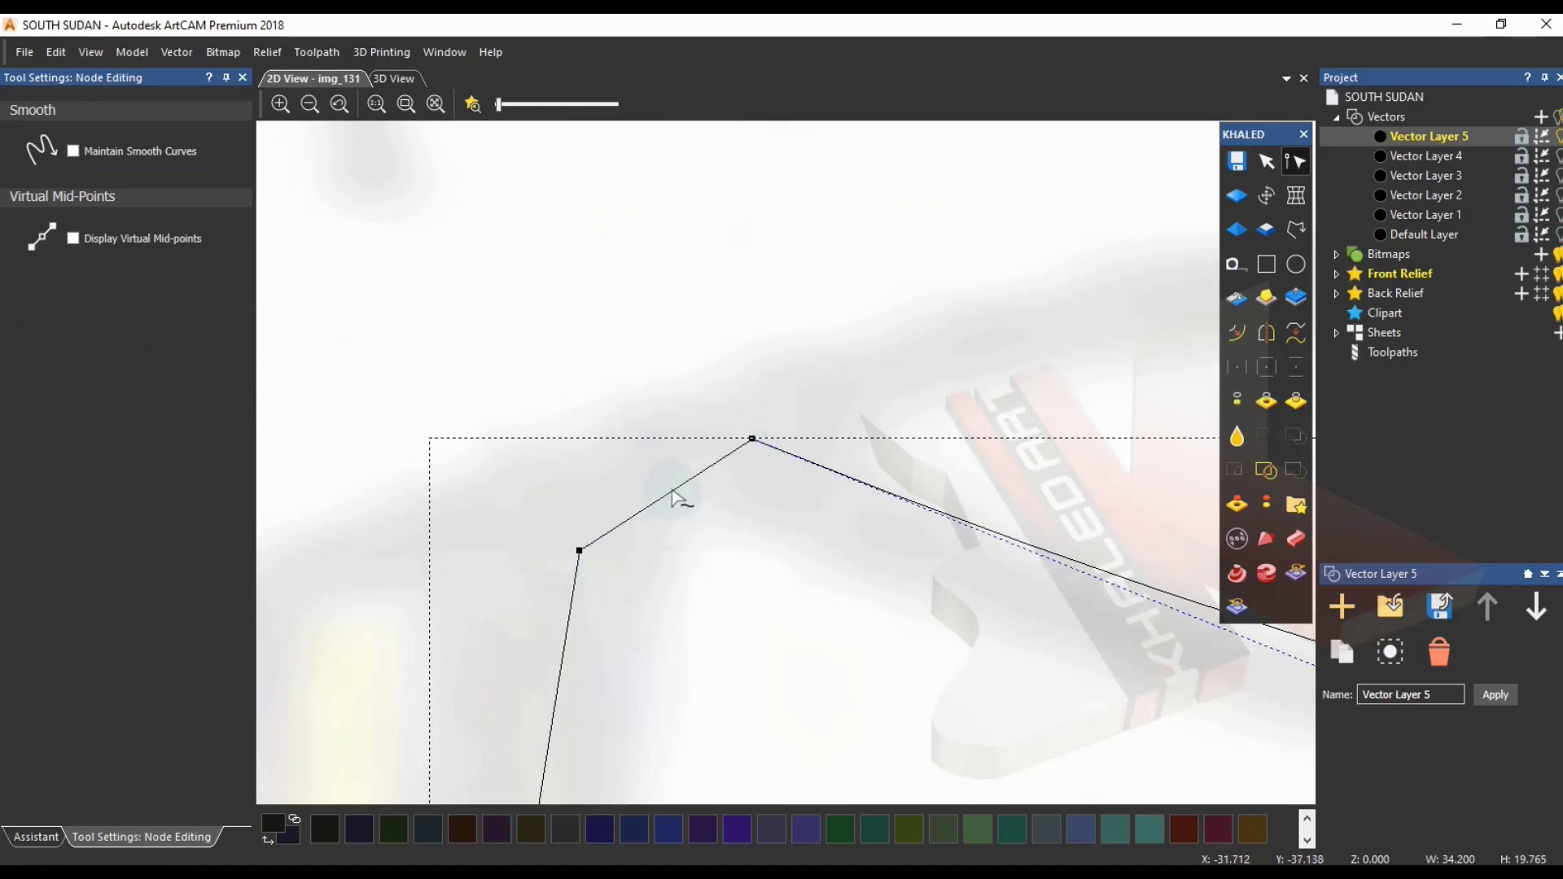
drag(688, 471, 652, 402)
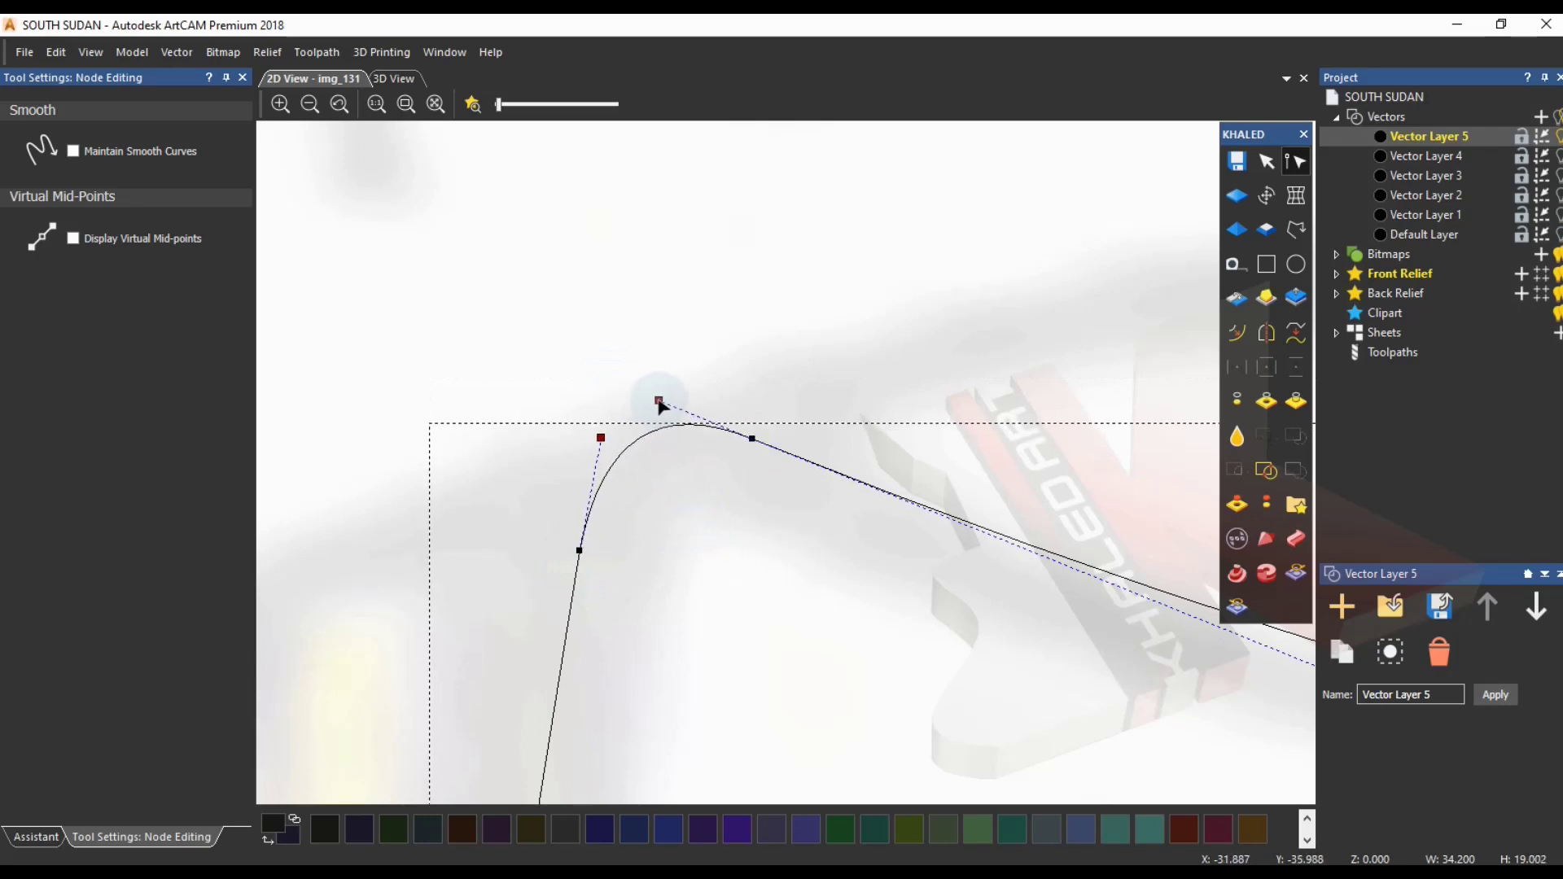
click(755, 448)
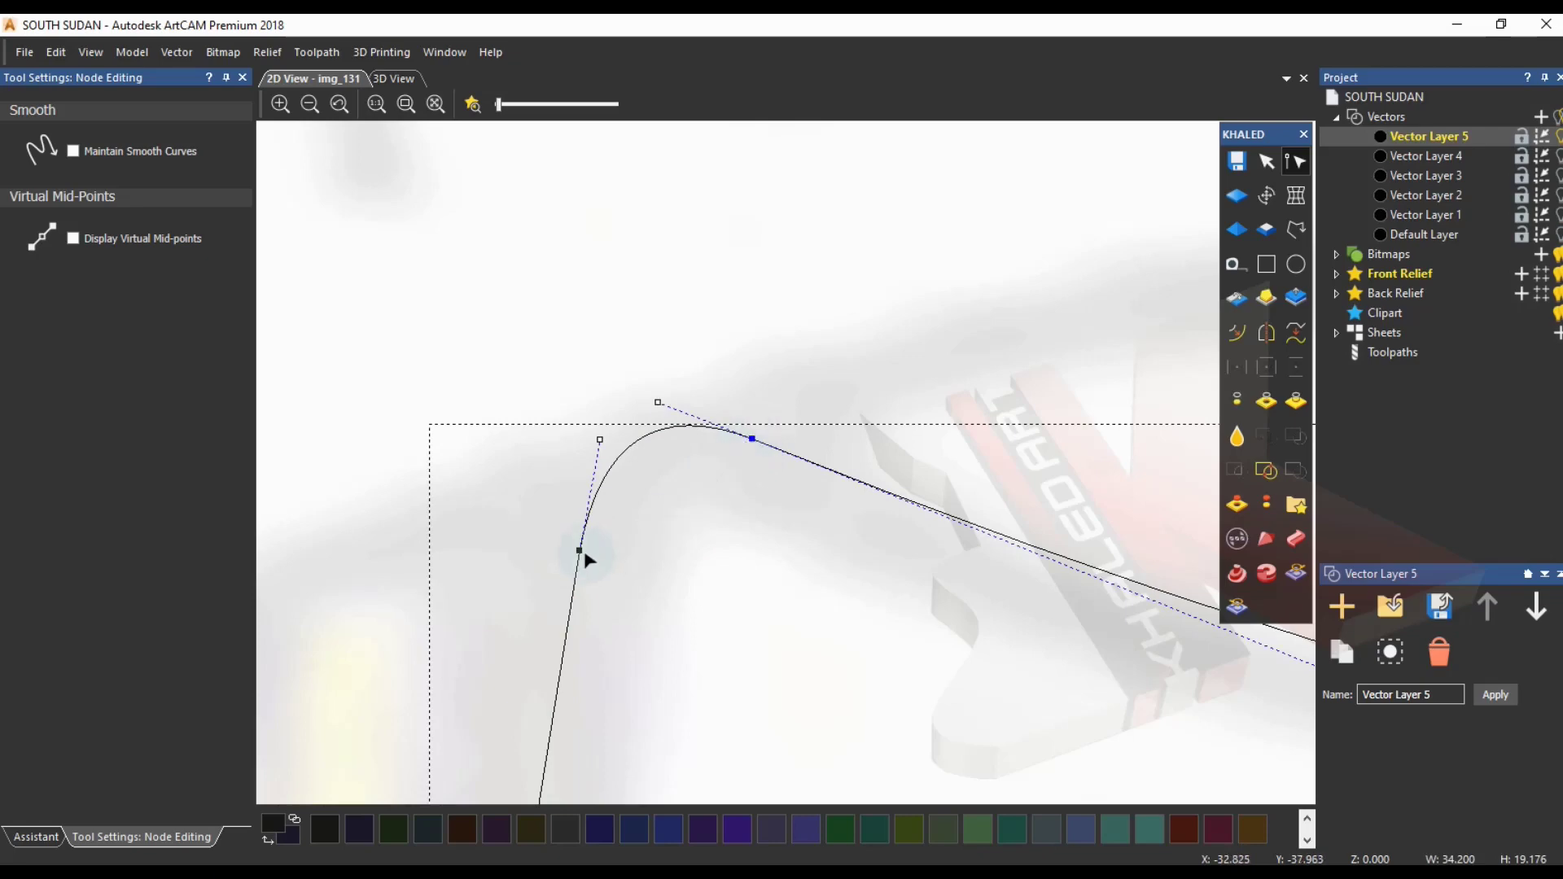
- Round the half banner's lower-left corner by replacing its corner node with a smooth curved span
scroll(639, 607, down, 3)
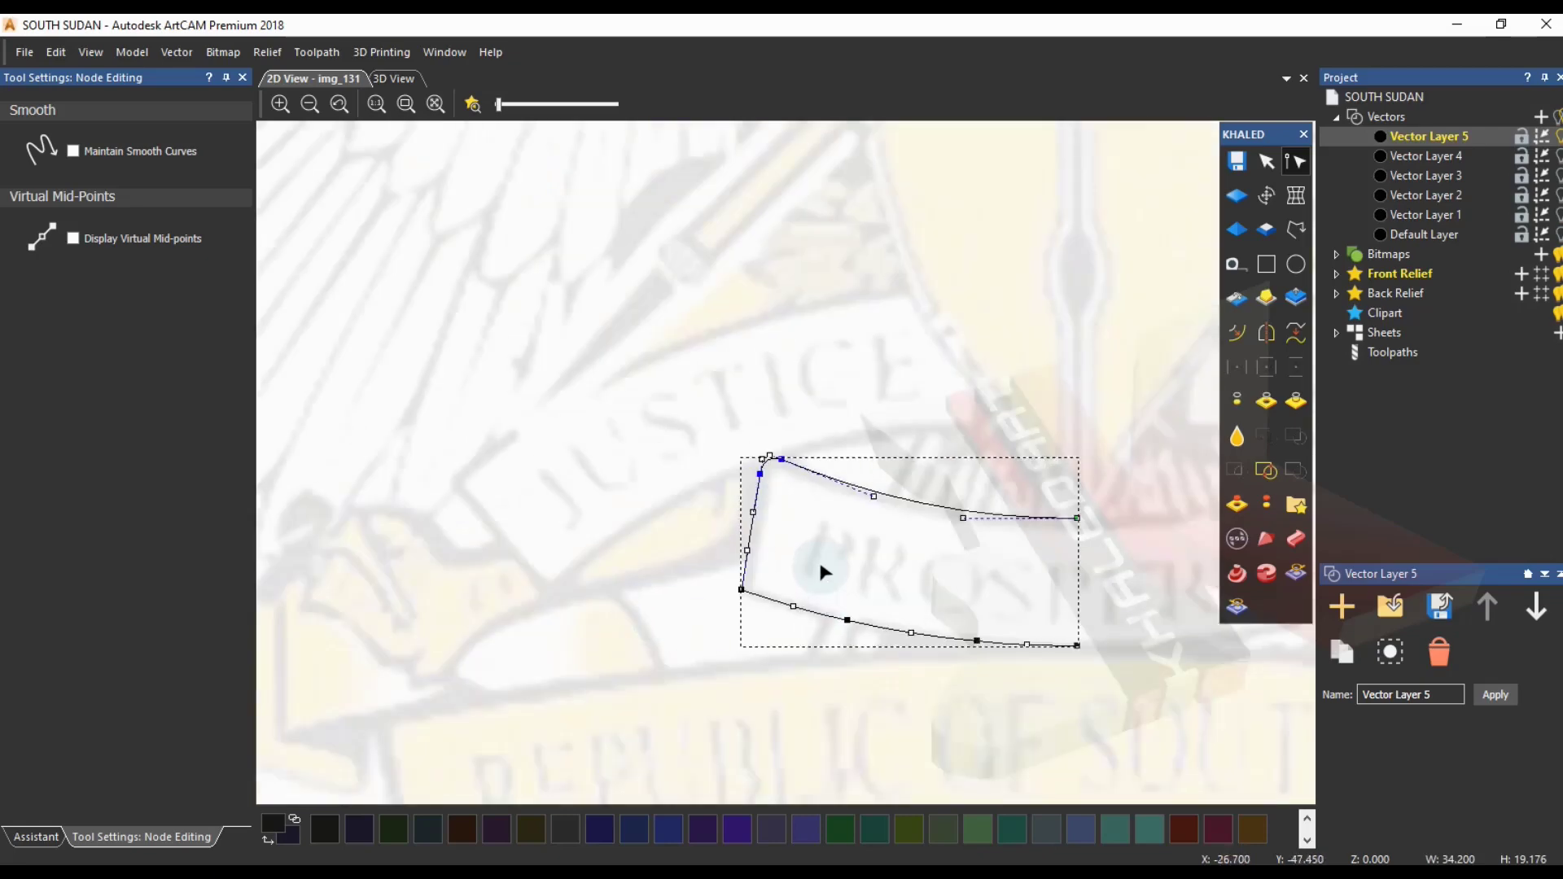
scroll(478, 697, up, 4)
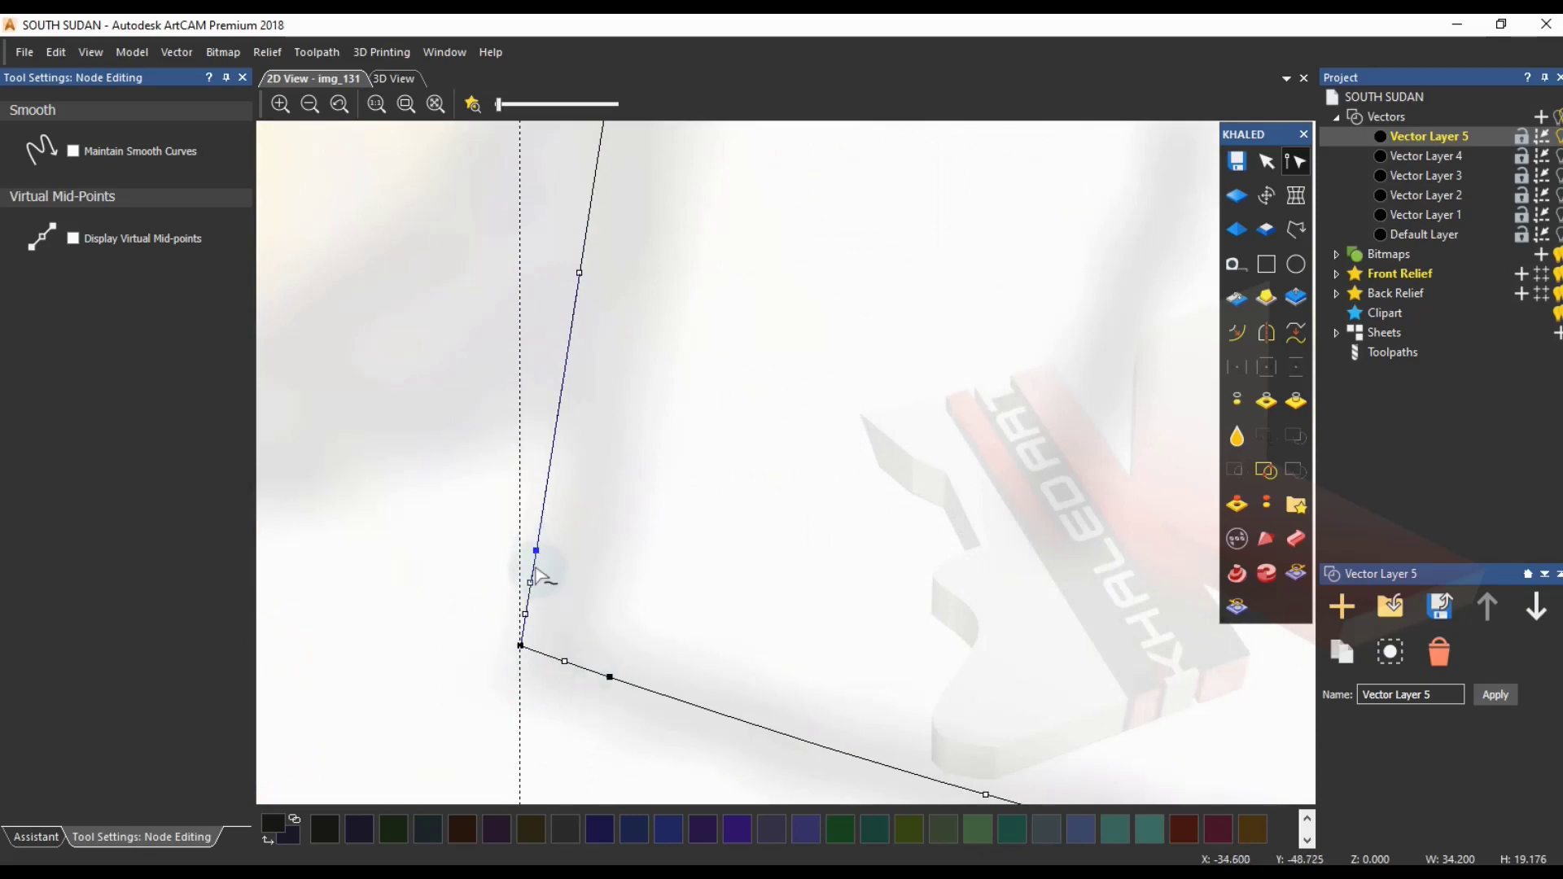
mouse_move(520, 648)
mouse_down()
mouse_move(530, 584)
mouse_move(530, 645)
mouse_up()
drag(531, 586, 522, 633)
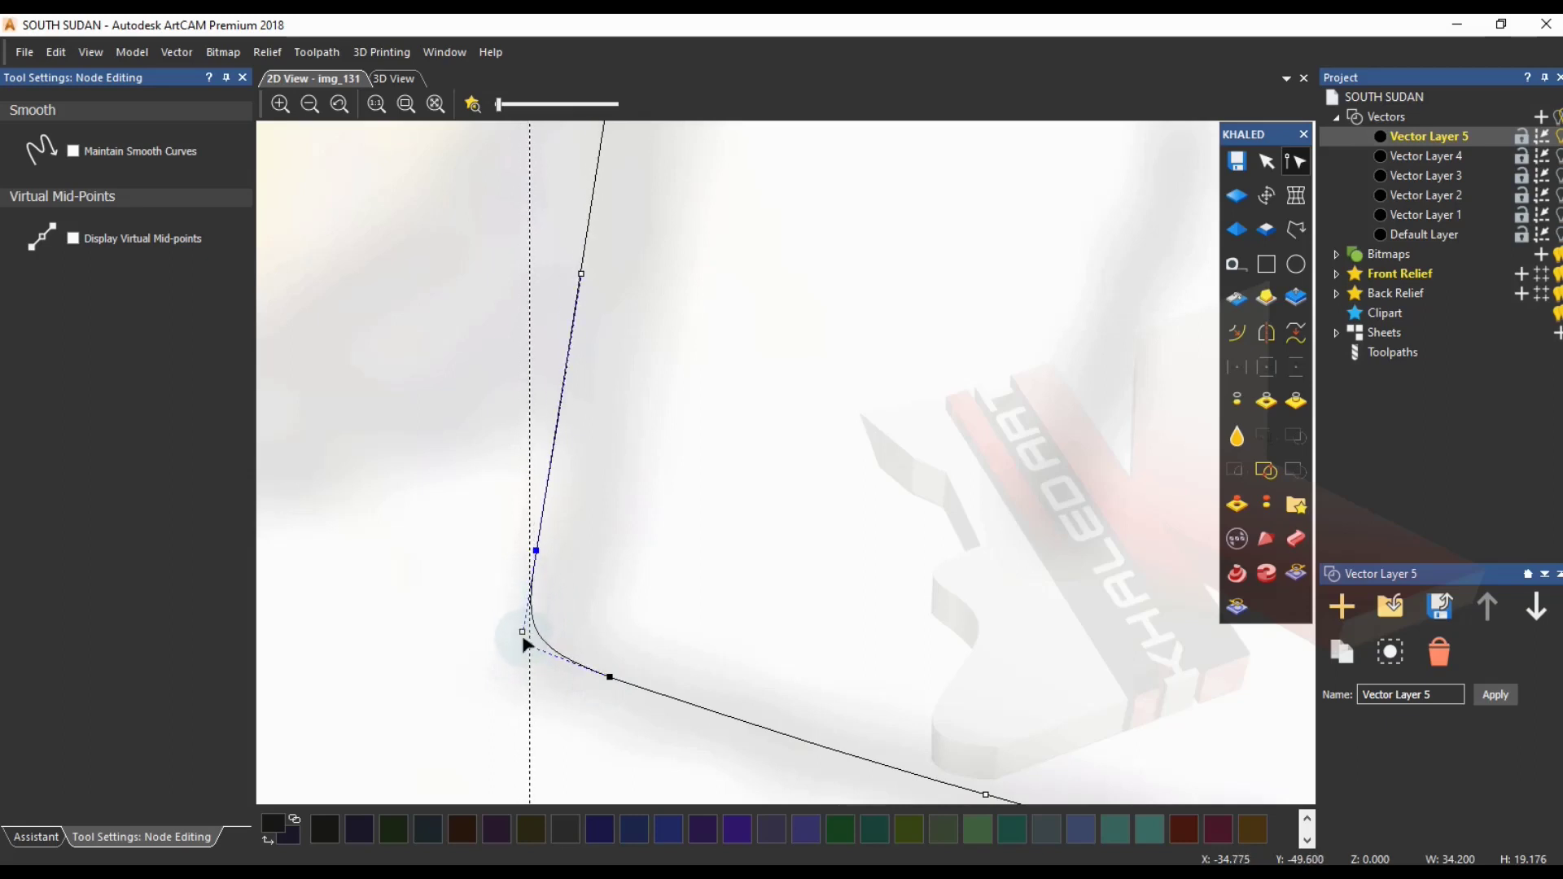
key(s)
scroll(790, 747, down, 1)
drag(810, 576, 950, 646)
click(910, 666)
scroll(664, 650, down, 2)
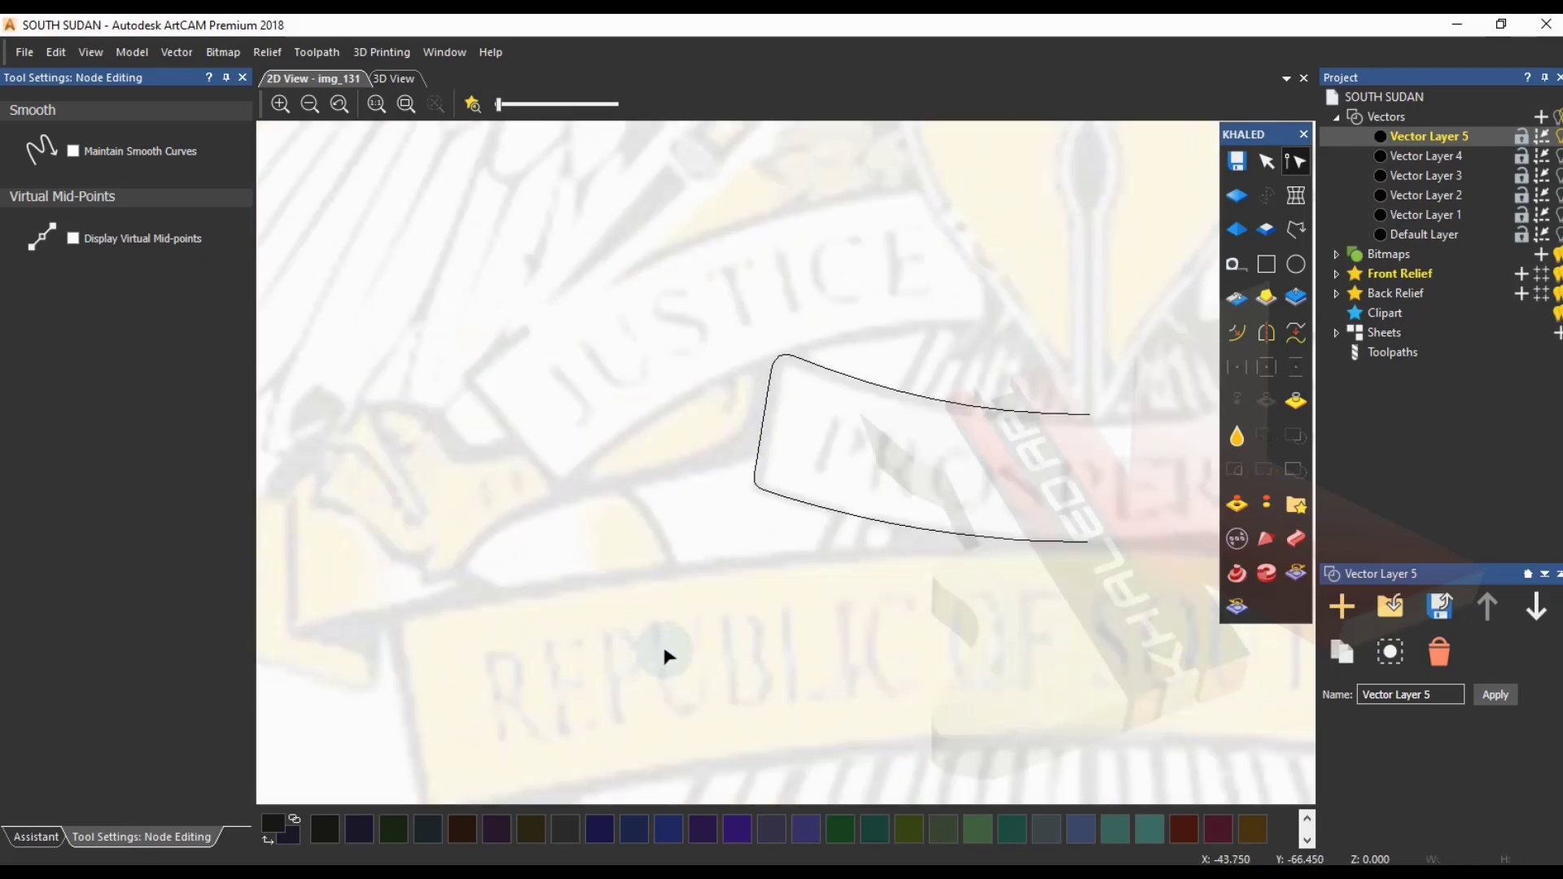
- Tighten the half banner's rounded upper-left corner by moving its nodes and control handle closer to the corner
middle_drag(741, 575, 513, 632)
key(n)
scroll(515, 425, up, 3)
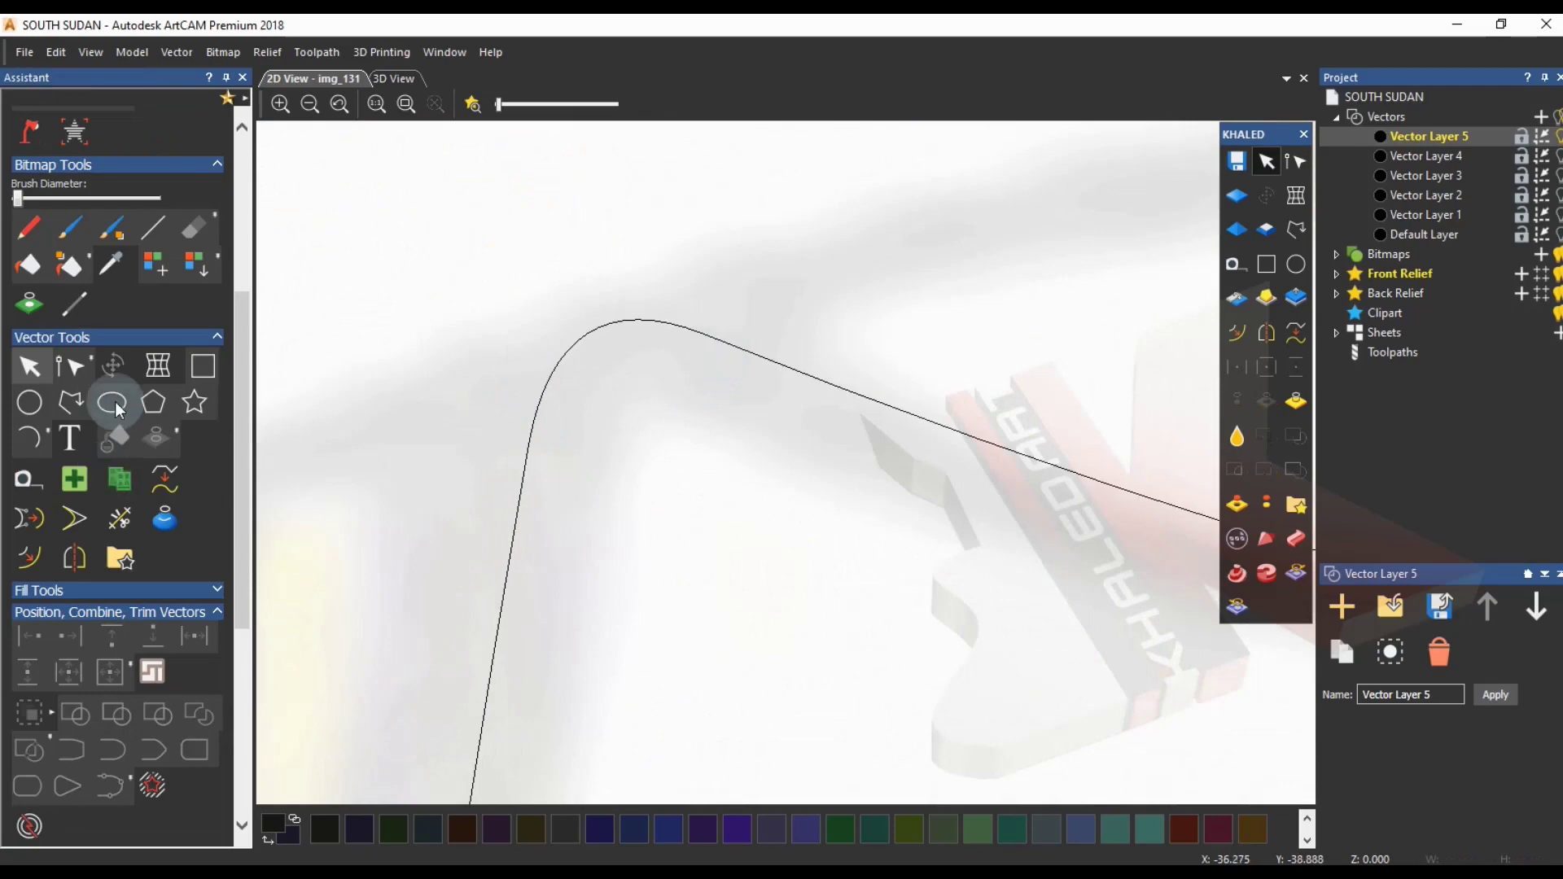
click(73, 365)
click(709, 339)
drag(527, 446, 538, 407)
drag(559, 300, 550, 328)
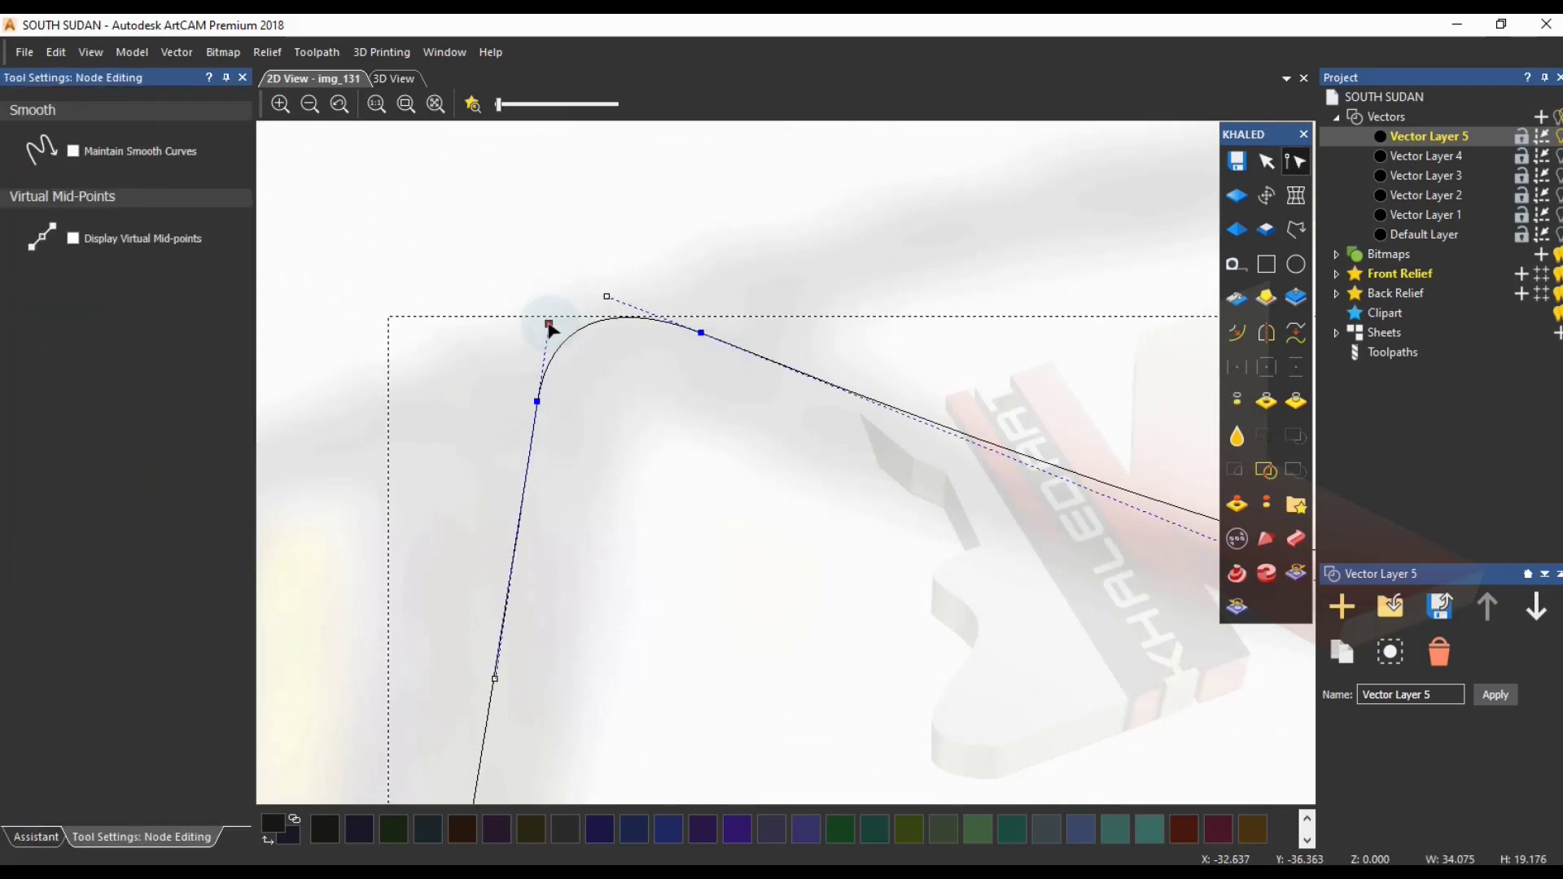
drag(701, 334, 656, 325)
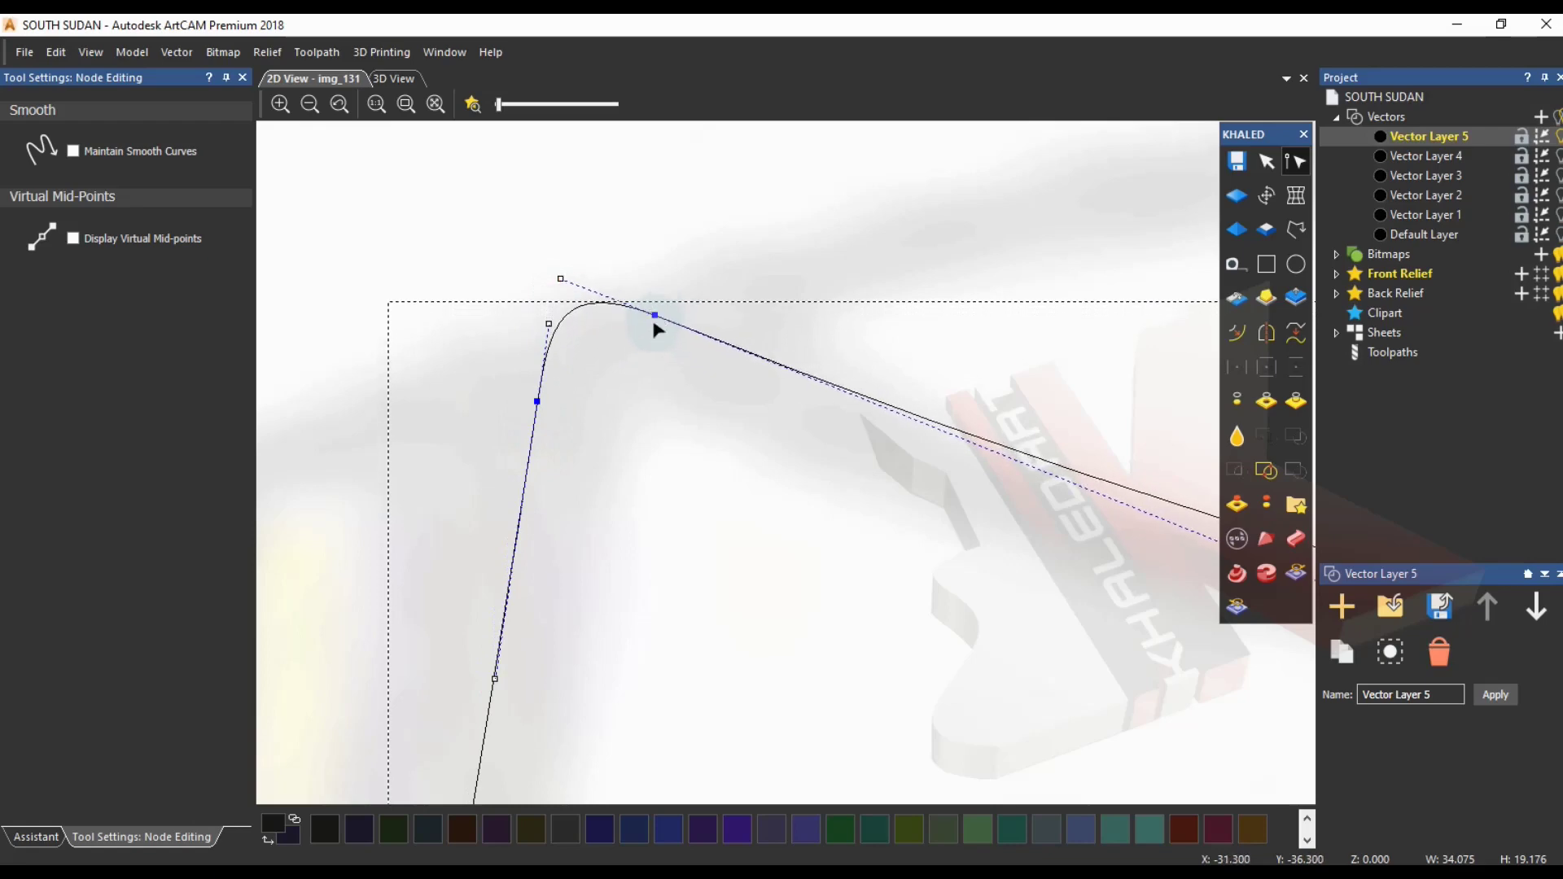
click(670, 431)
scroll(669, 431, down, 5)
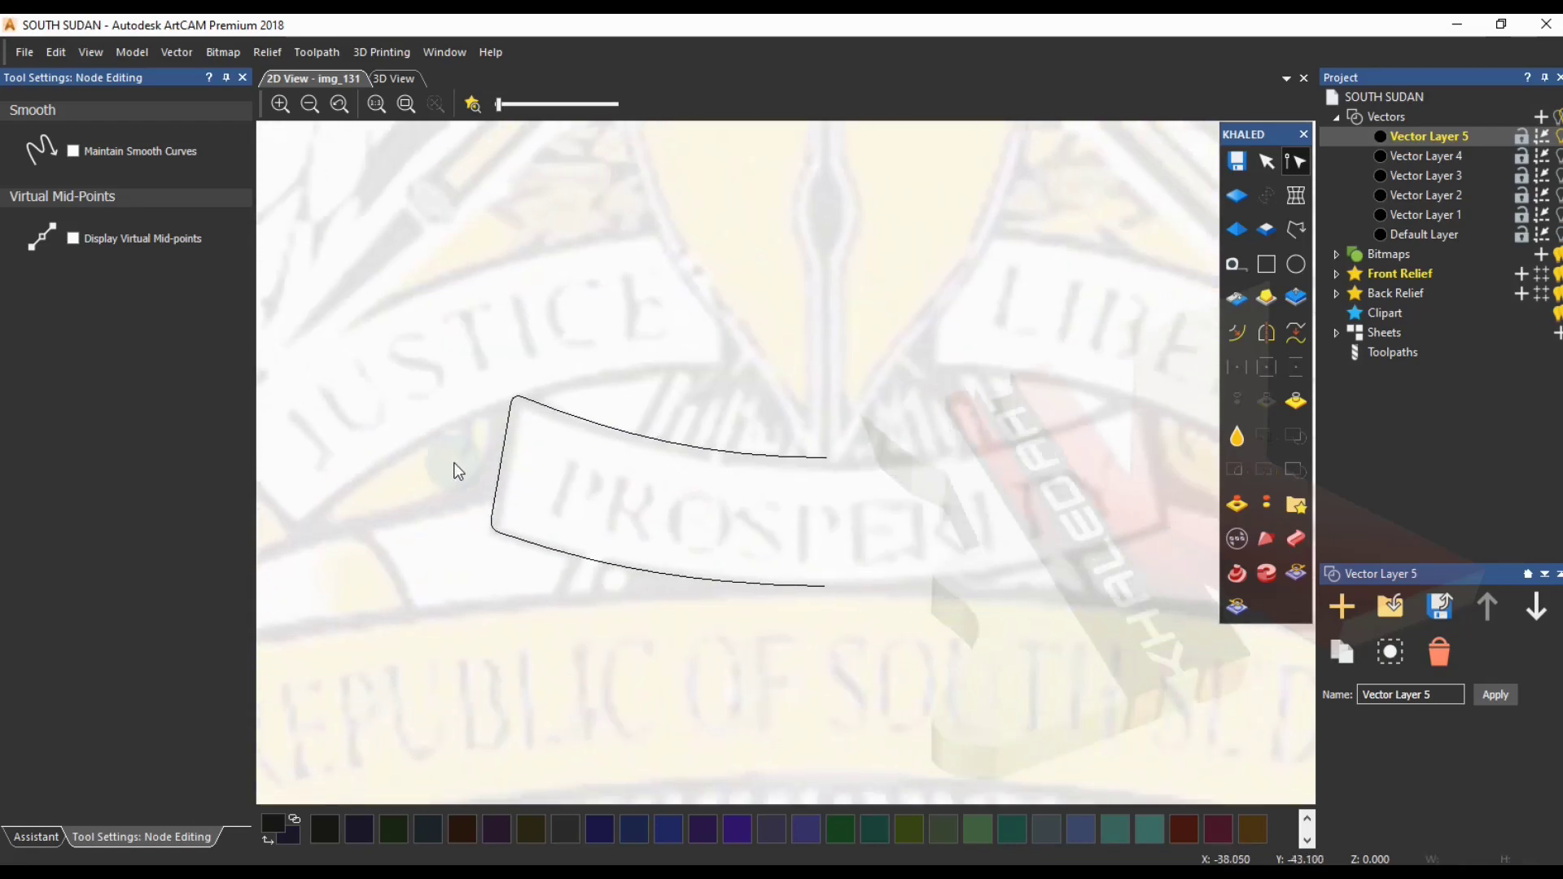
key(Escape)
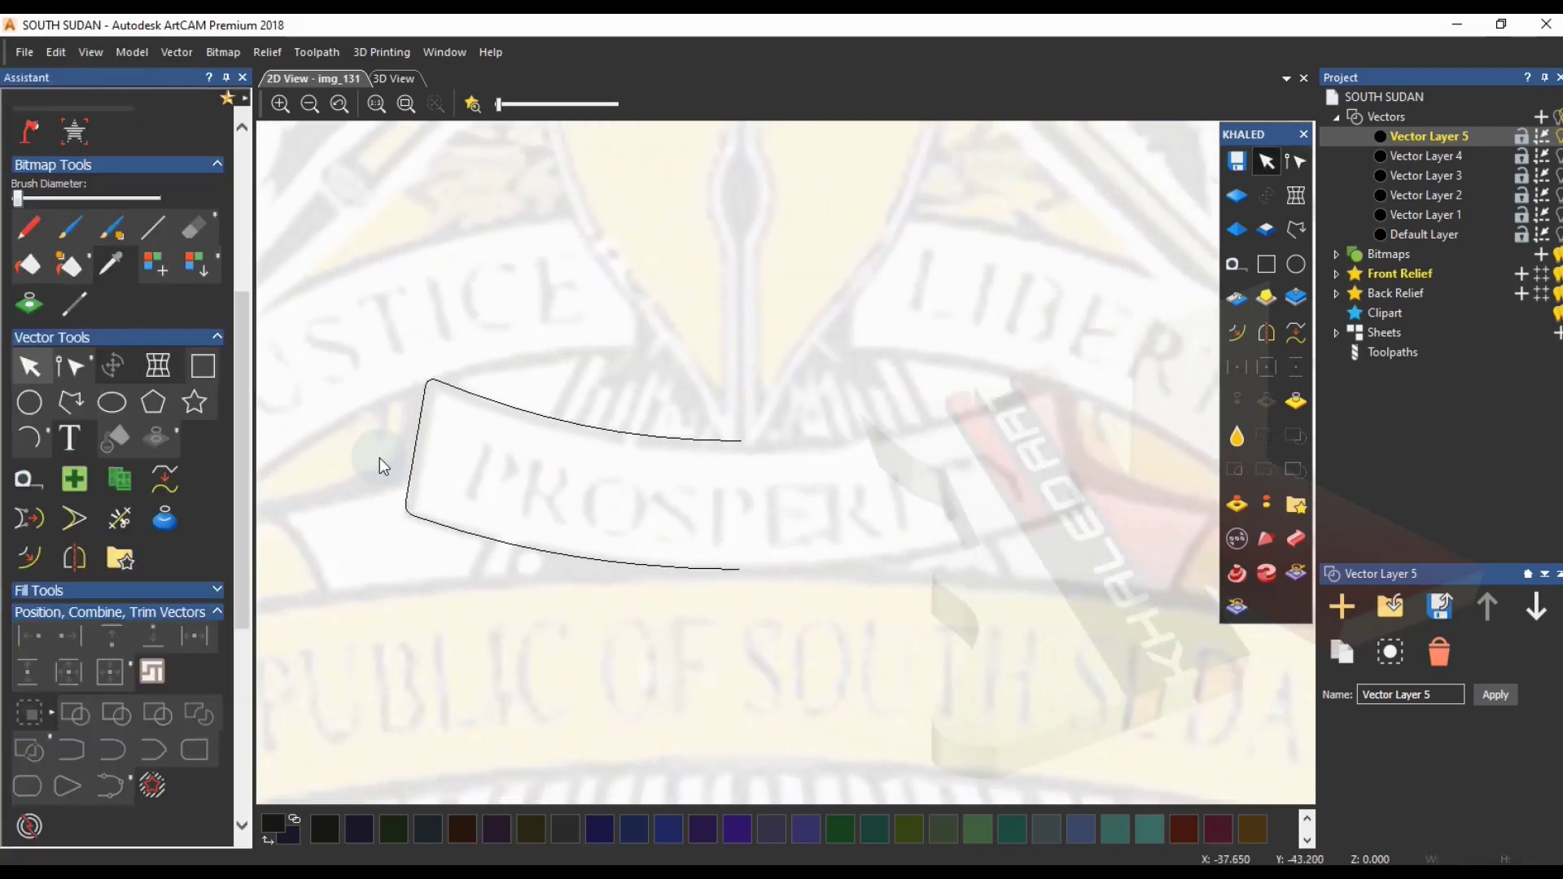
- Mirror the half banner horizontally to its right side, copying the original and joining the mirrored vectors
click(485, 406)
click(1265, 333)
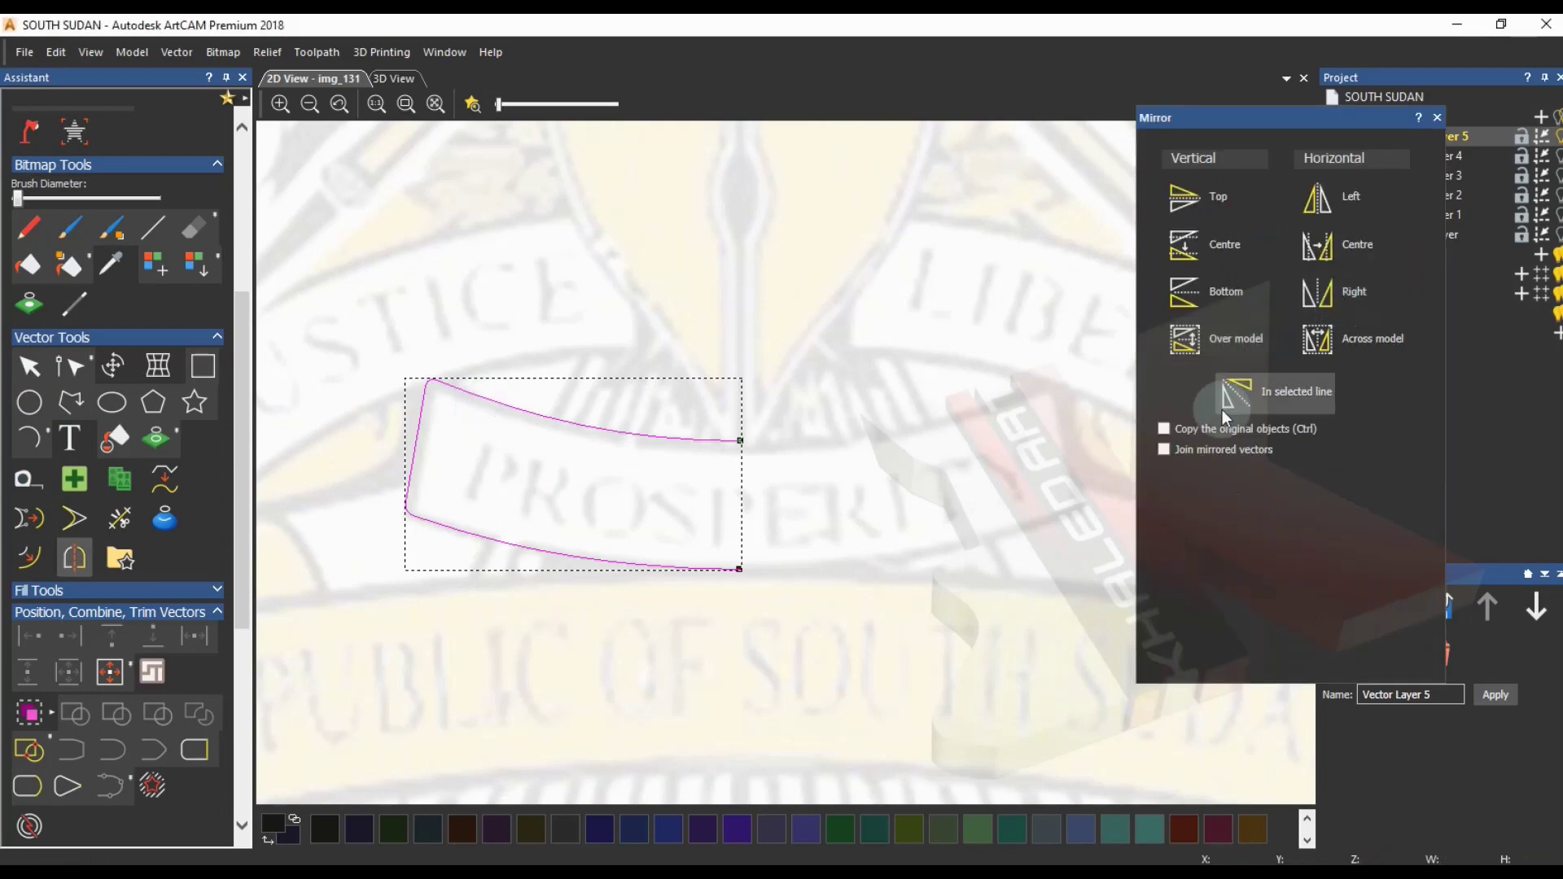
click(1343, 295)
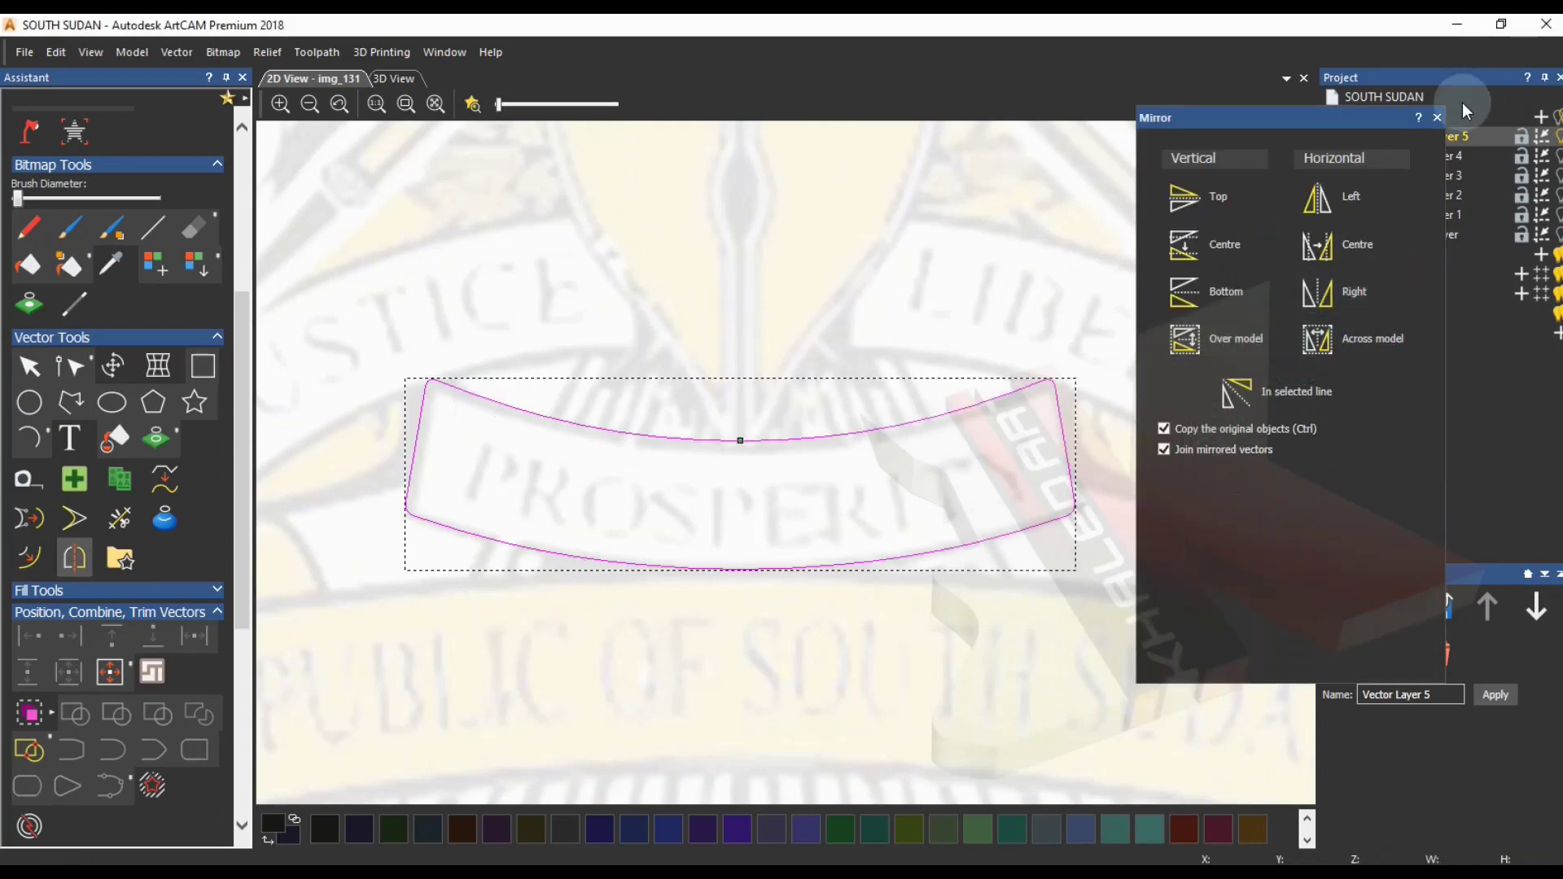
click(1437, 118)
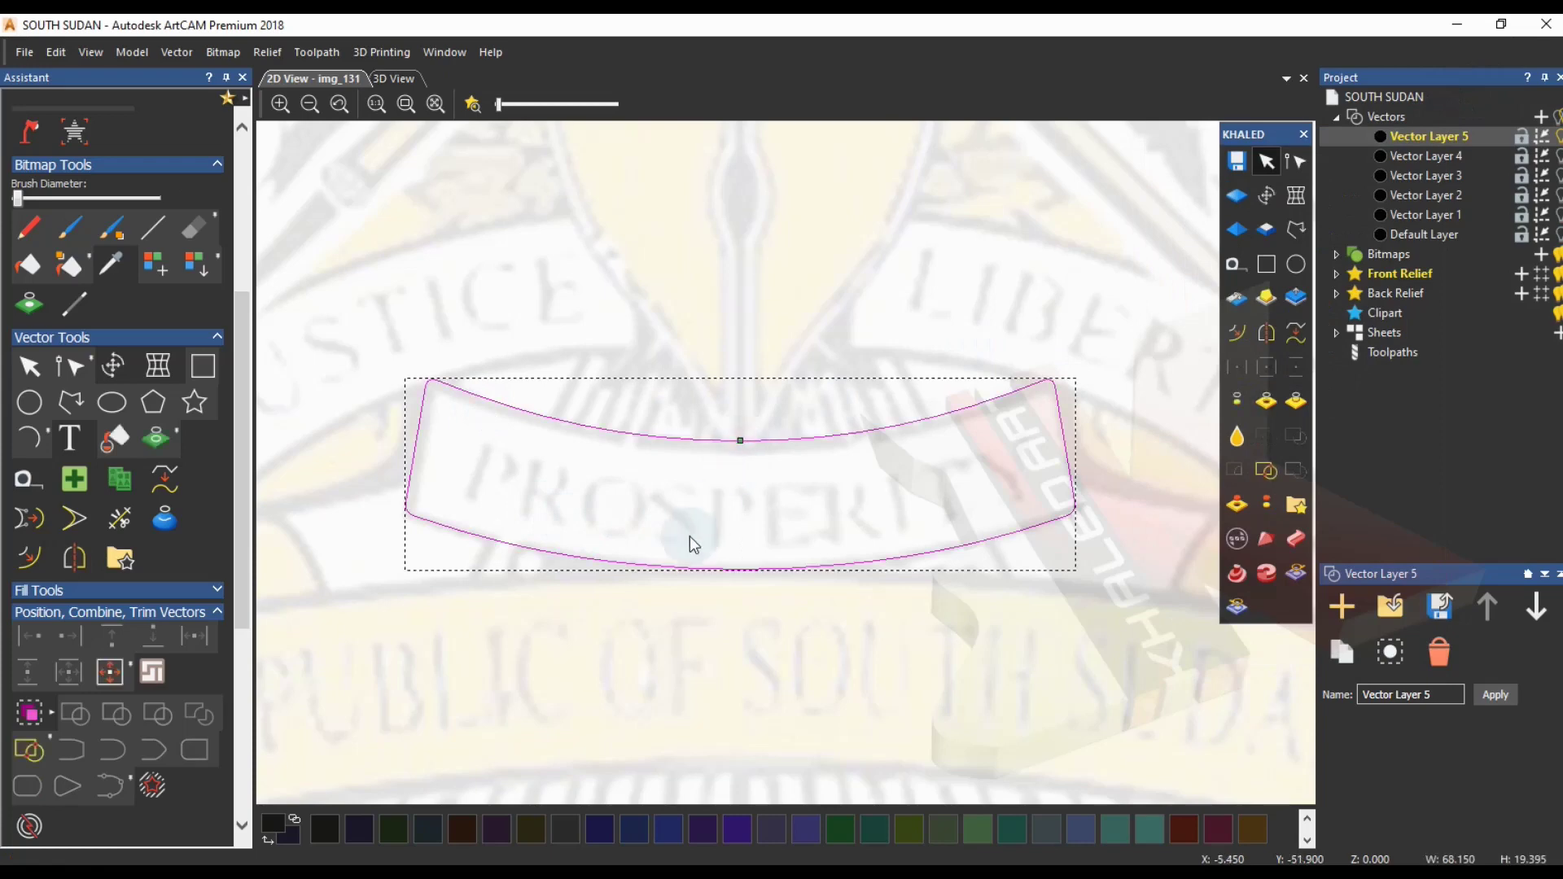
- Centre the completed banner in the model and nudge it down over the PROSPERITY ribbon in the reference image
click(110, 684)
scroll(680, 454, down, 3)
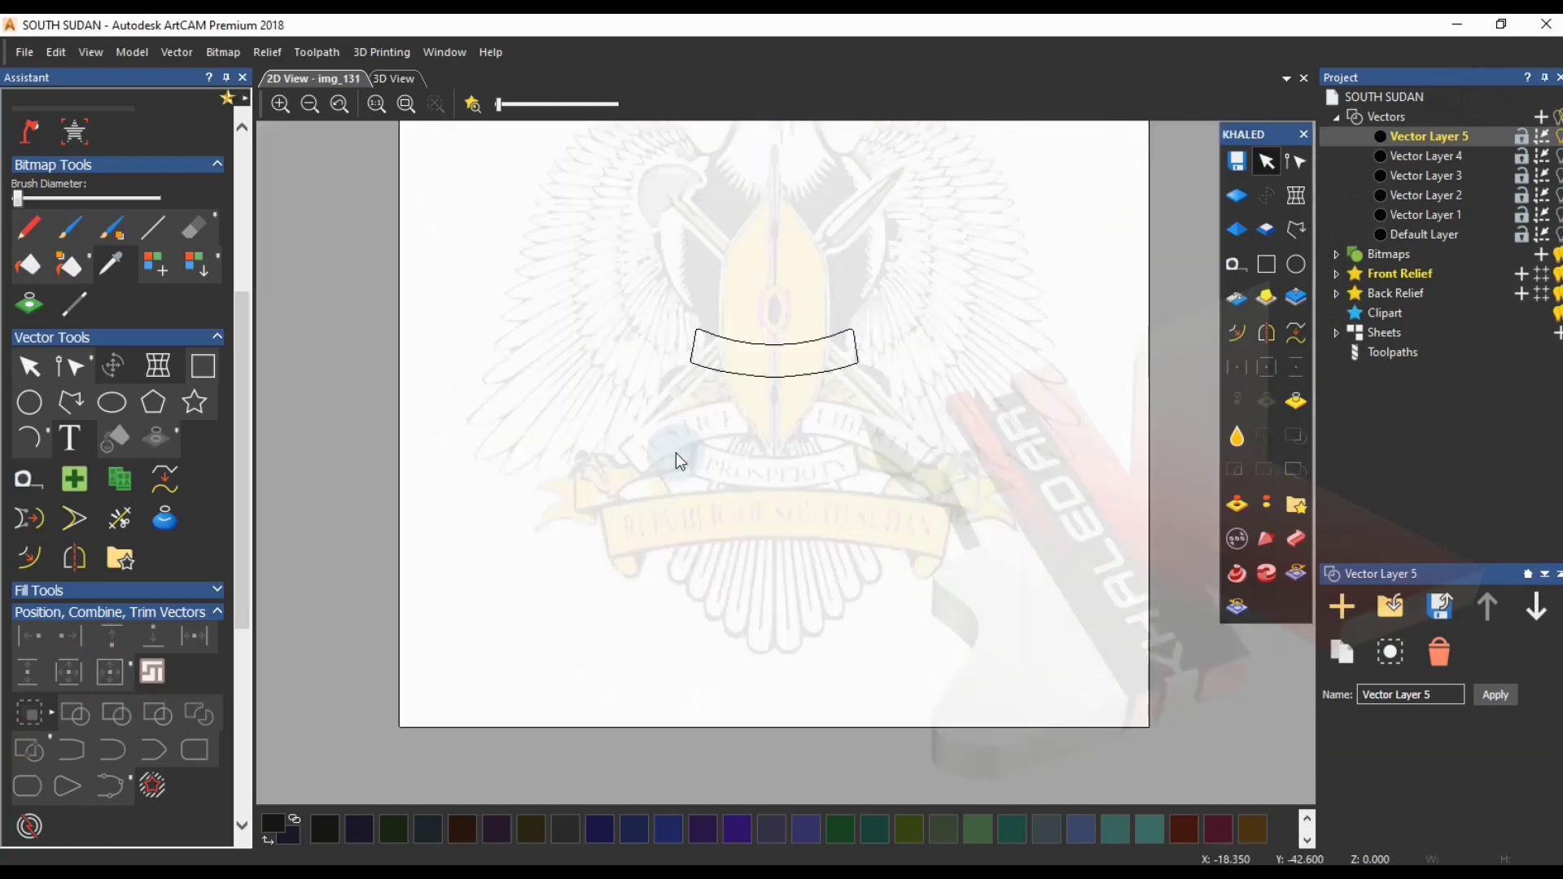
key(Down)
key(Down)
key(Down)
key(Down)
key(Down)
key(Down)
key(Down)
key(Down)
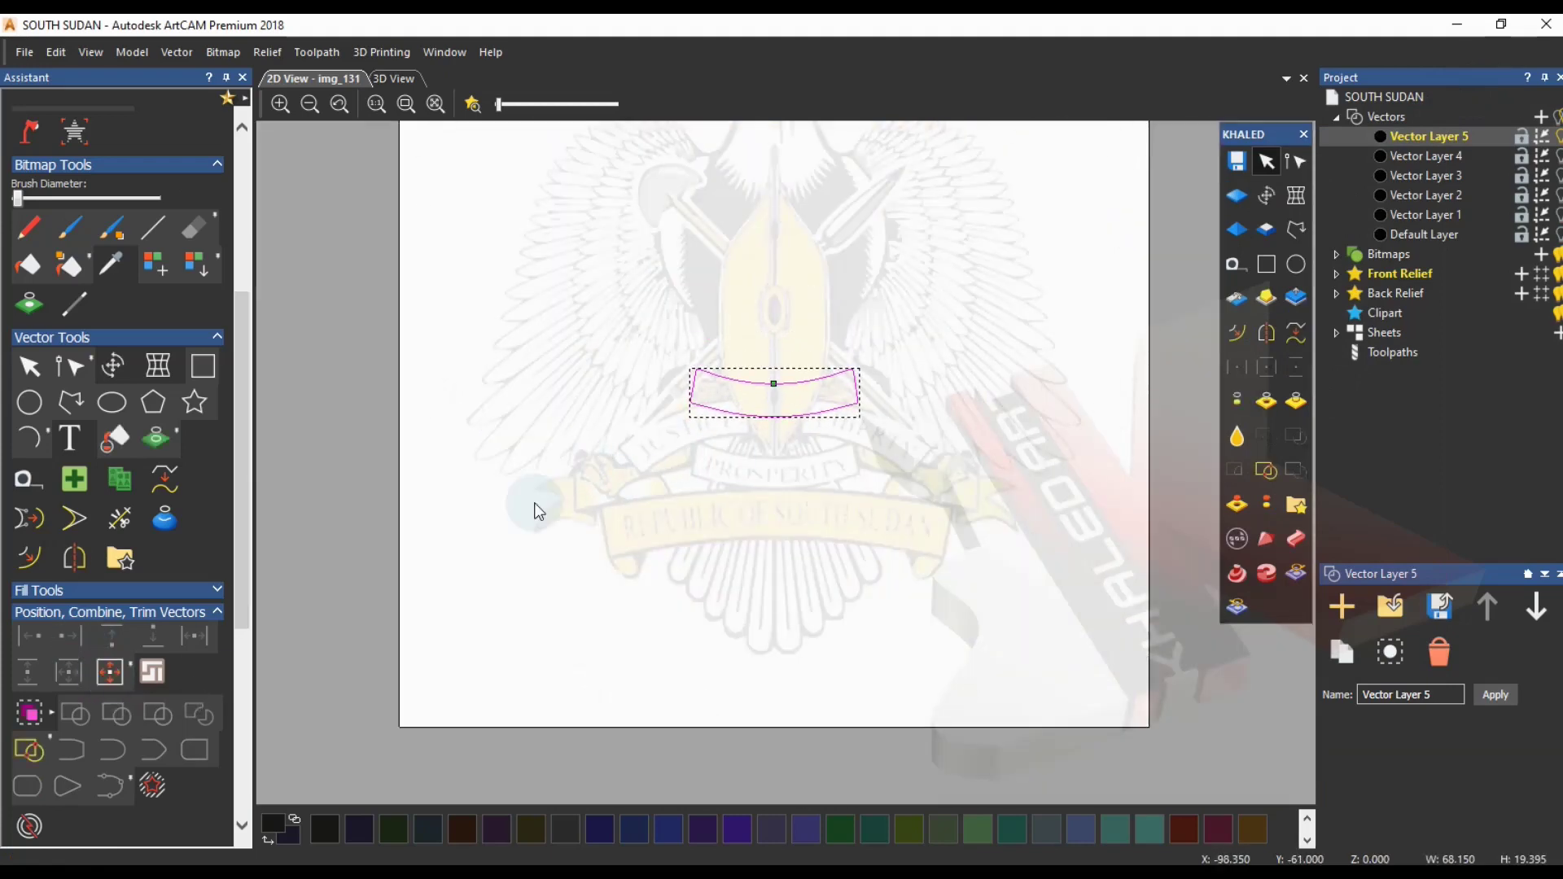
scroll(763, 464, up, 5)
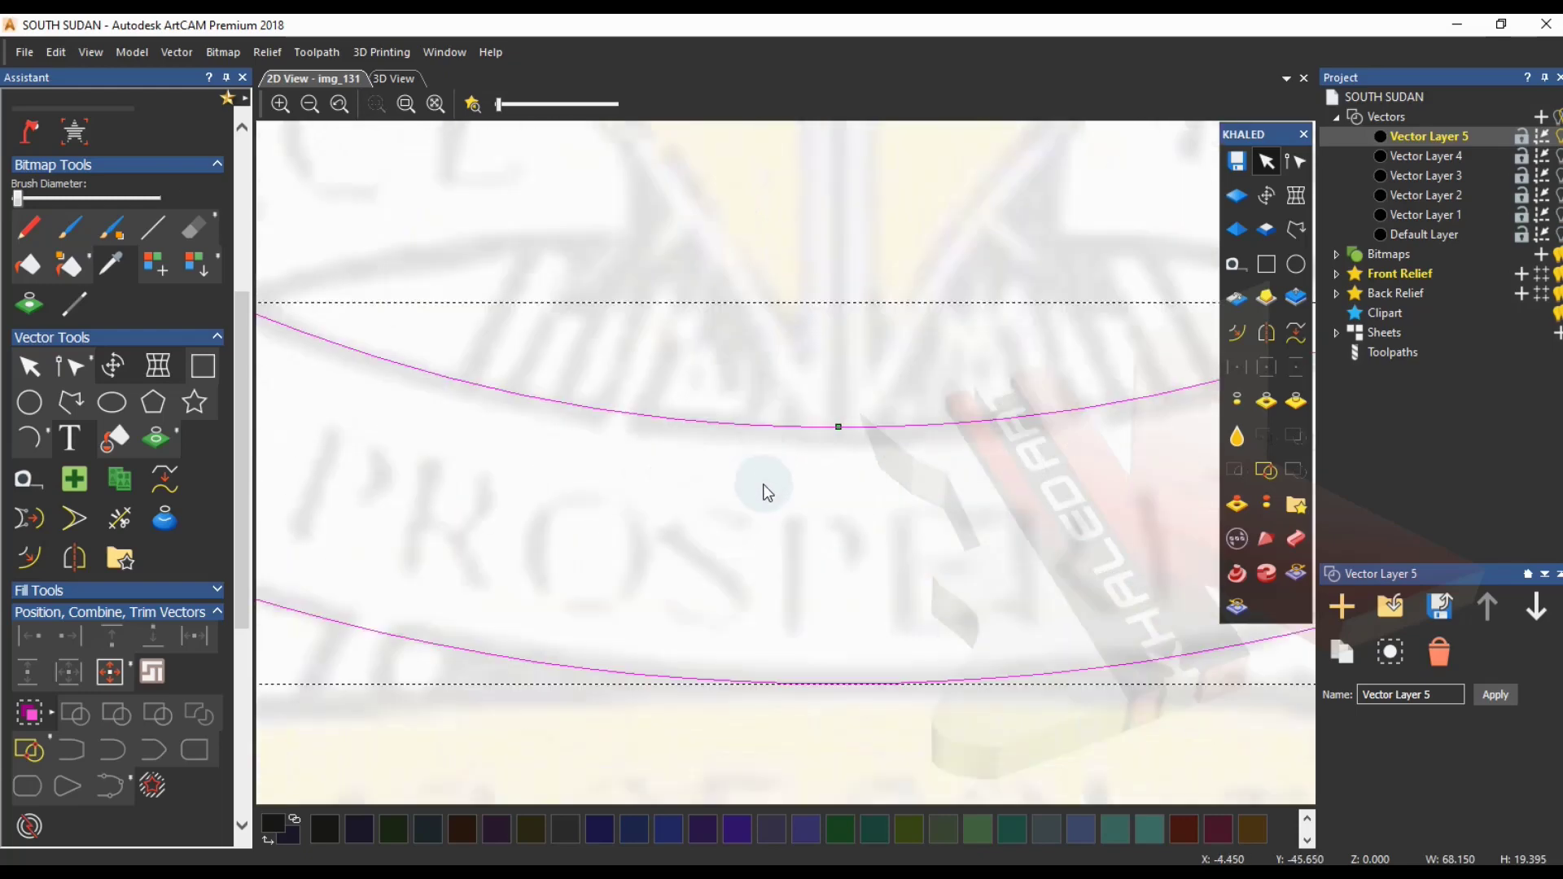
scroll(765, 491, down, 2)
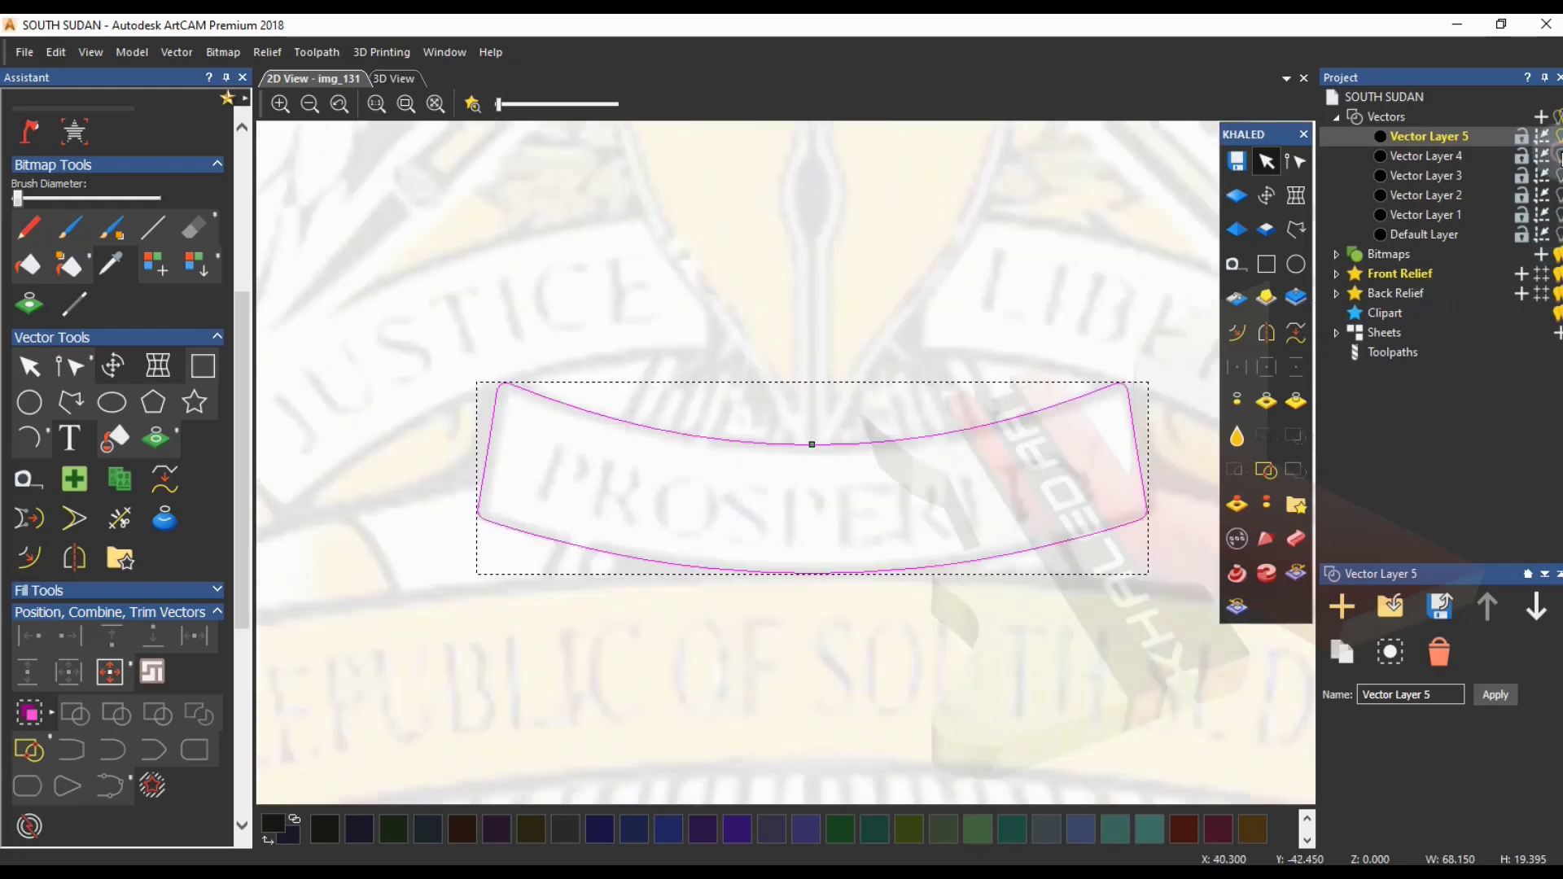
scroll(852, 598, up, 3)
scroll(853, 609, down, 3)
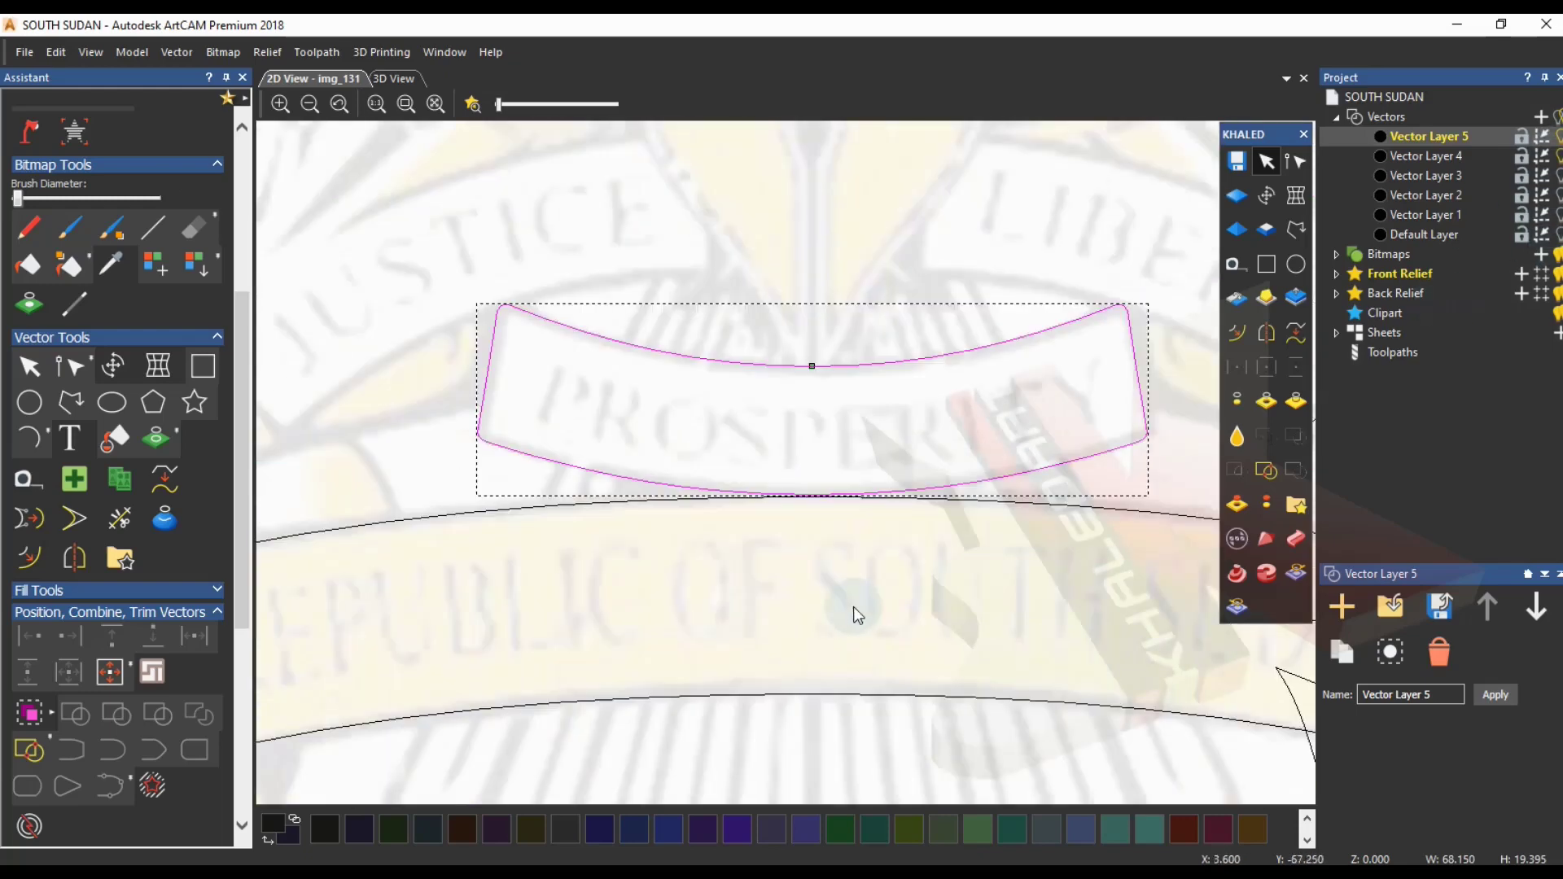
click(504, 506)
scroll(488, 500, down, 2)
- Create a copy of the PROSPERITY banner above and to its left, flipped vertically about its centre, without keeping the unflipped duplicate
click(708, 472)
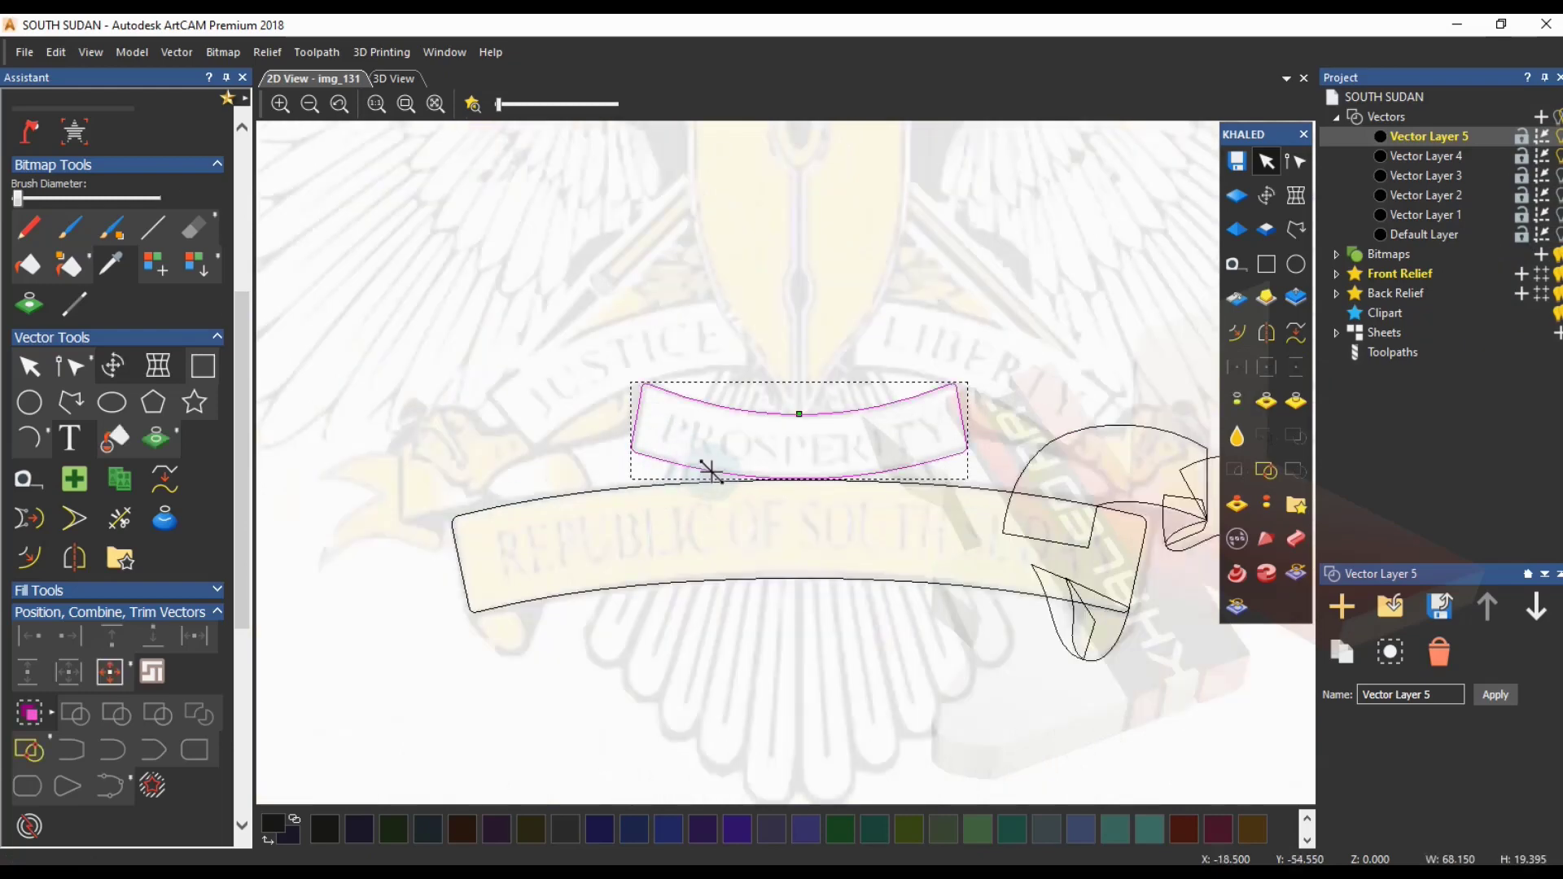
ctrl+drag(707, 472, 534, 332)
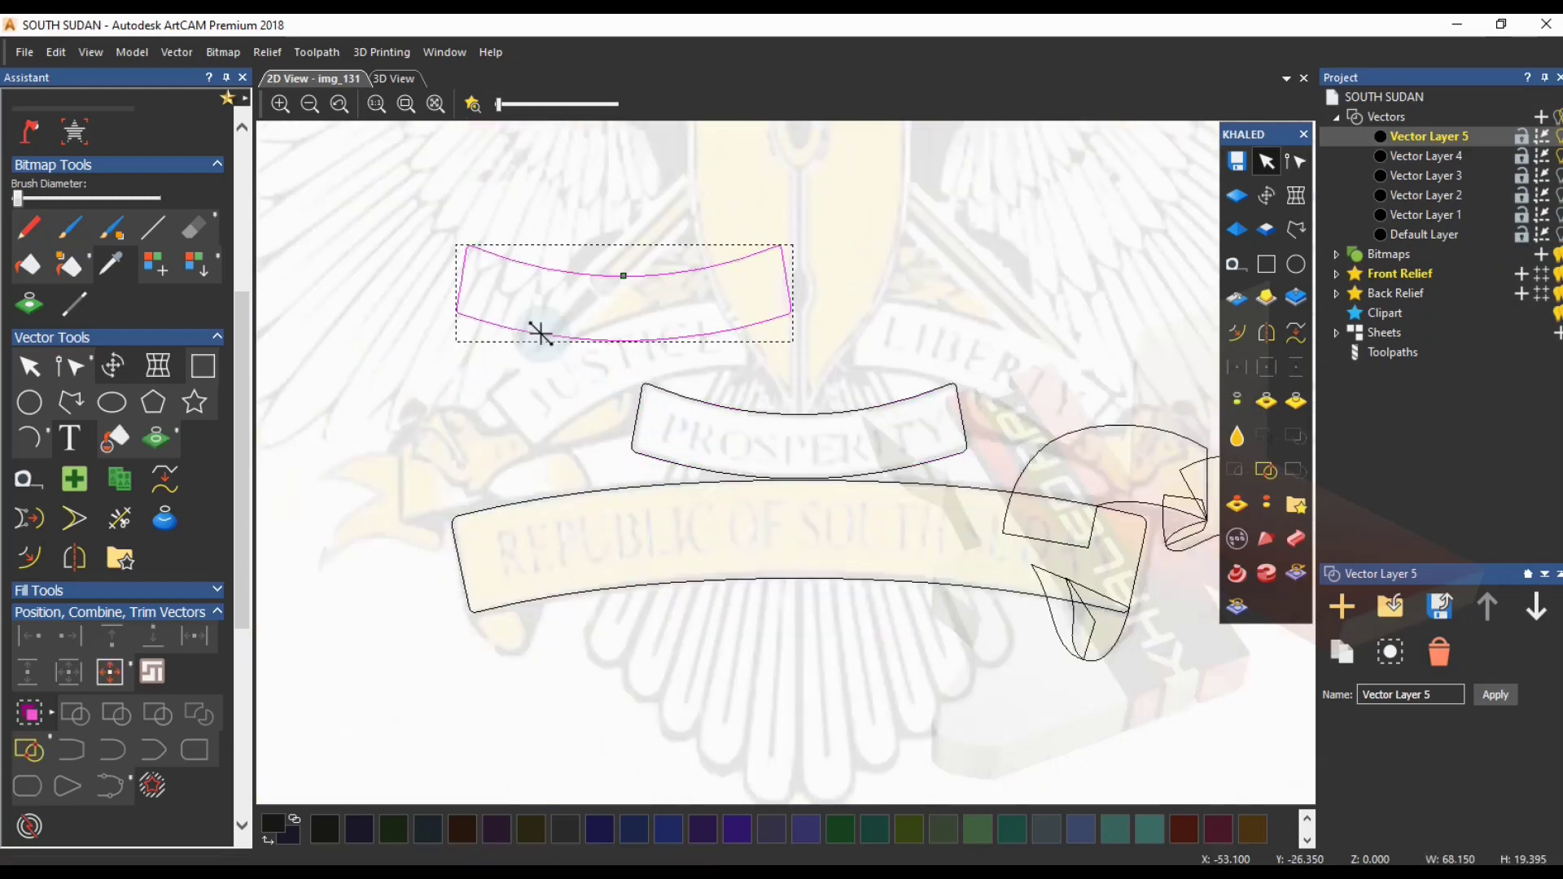
click(1296, 330)
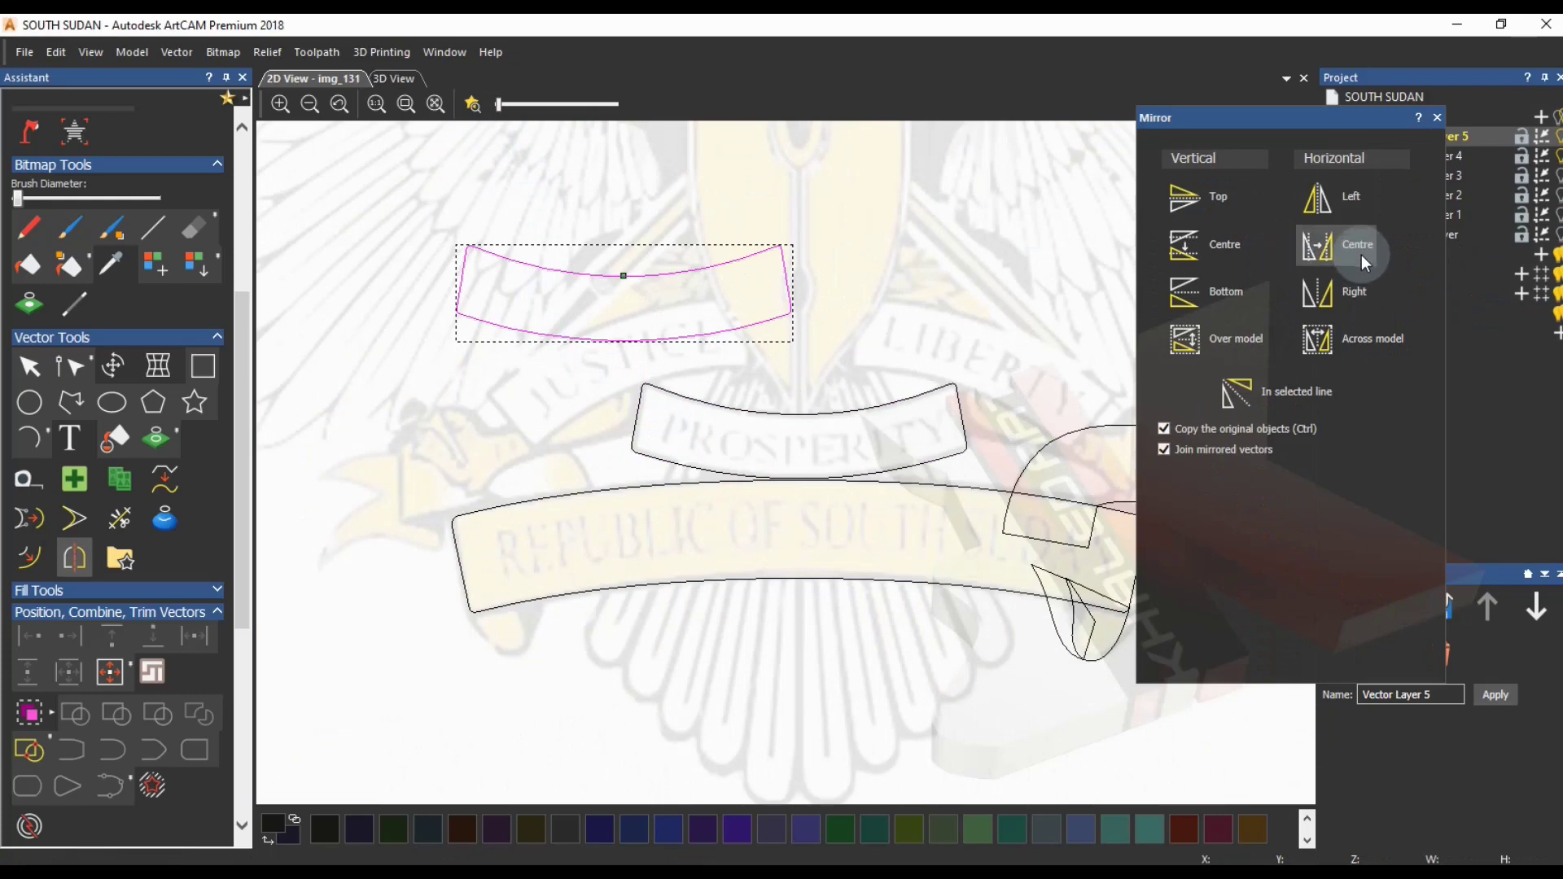
click(1225, 244)
click(599, 377)
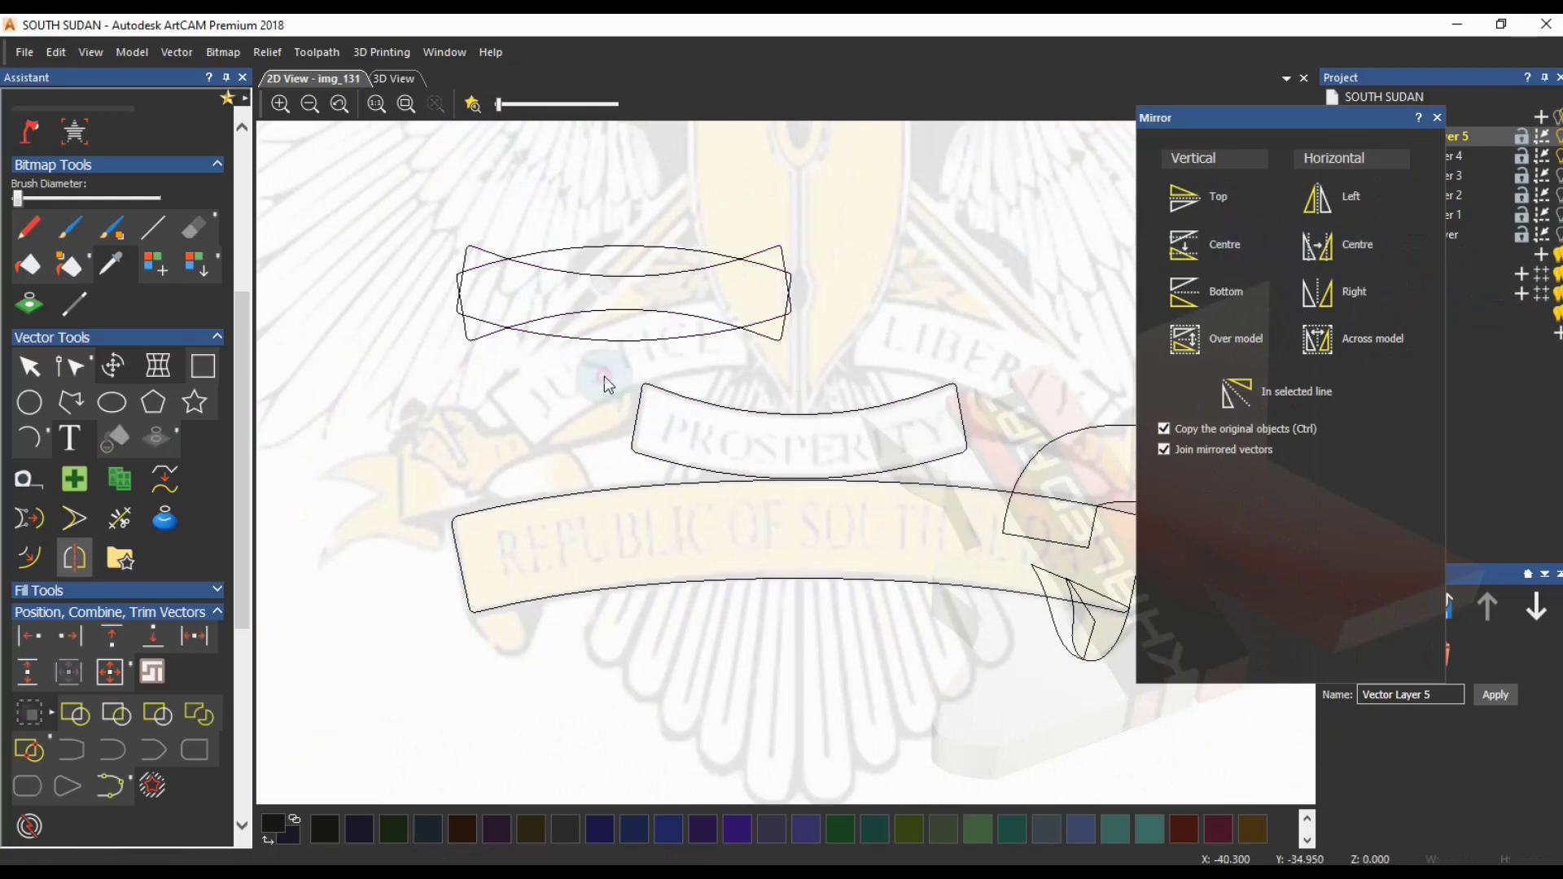
click(646, 337)
key(Delete)
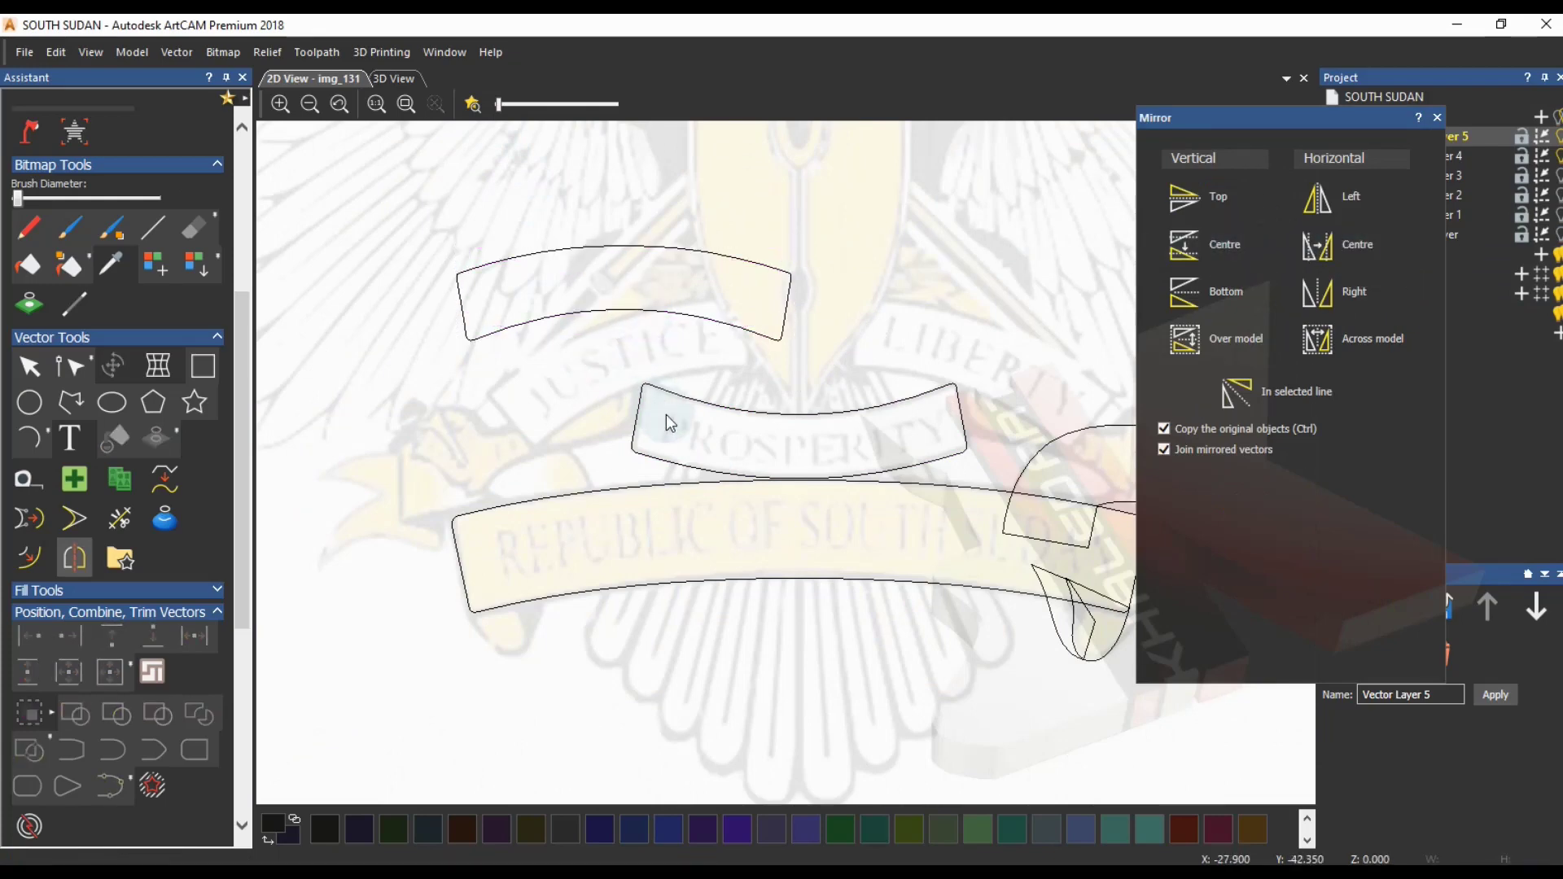
- Rotate the flipped banner anticlockwise and move it over the JUSTICE ribbon in the reference image
click(671, 315)
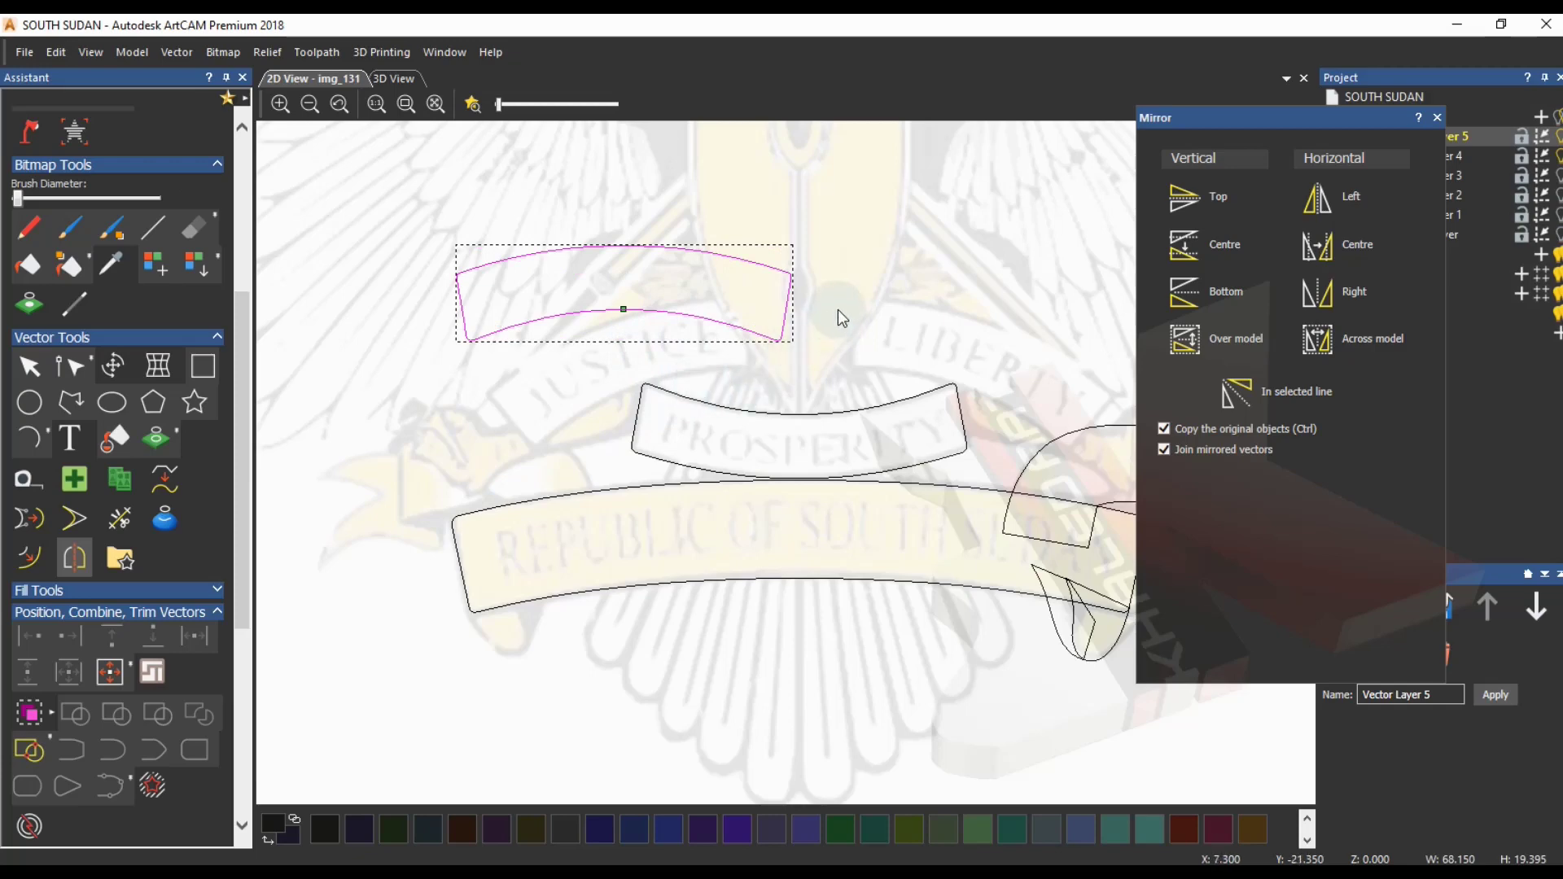
key(t)
drag(904, 259, 889, 151)
drag(724, 268, 753, 327)
drag(887, 295, 891, 312)
drag(754, 333, 757, 342)
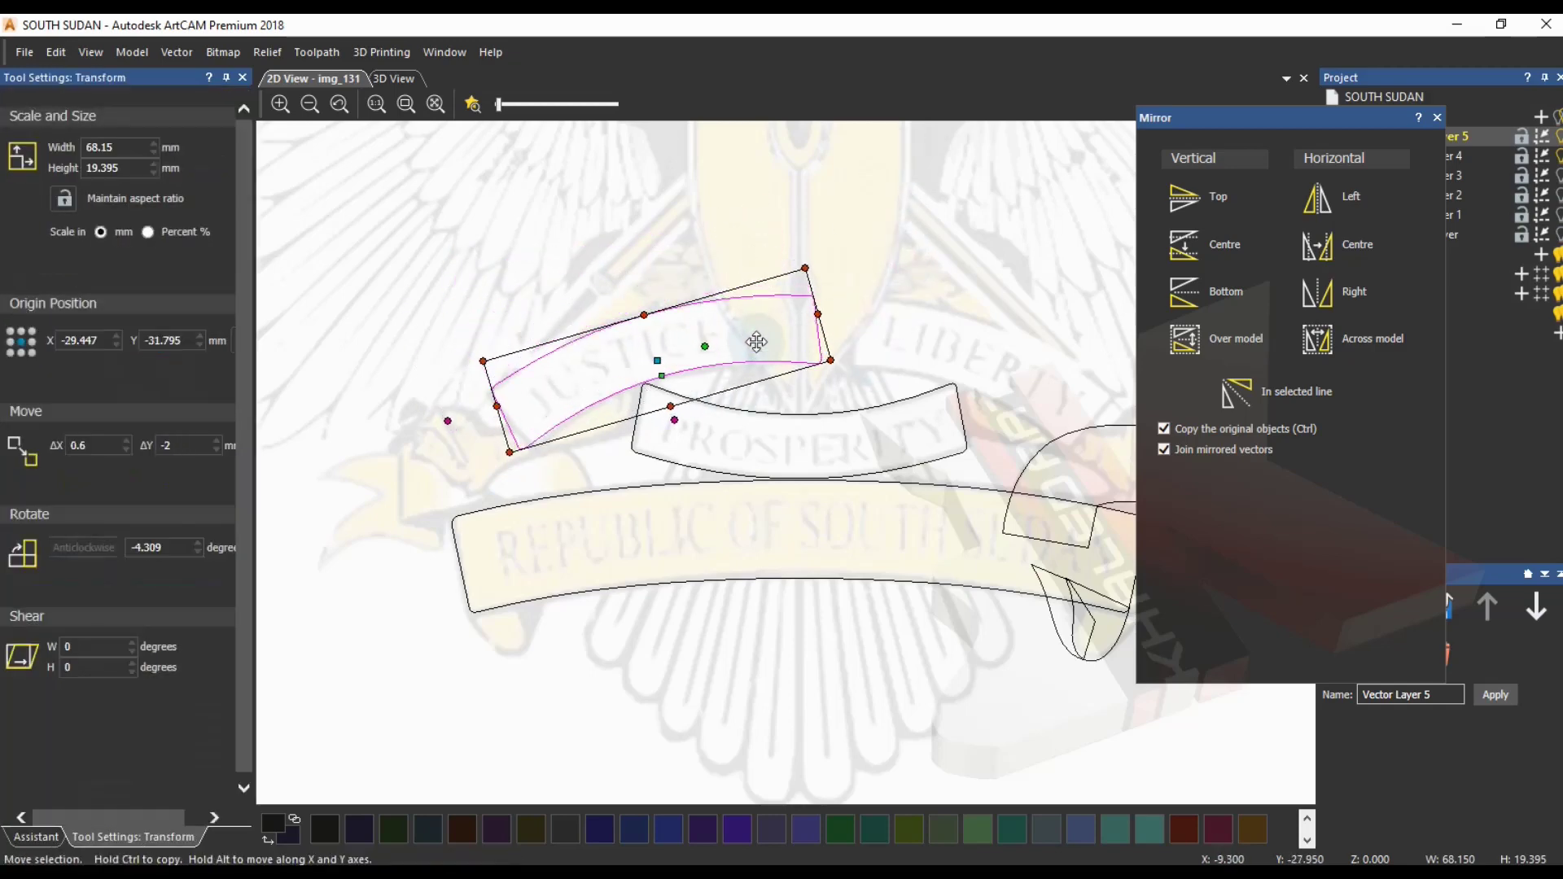
- Fine-tune the flipped banner's position and rotation so its edges follow the JUSTICE ribbon
scroll(519, 447, up, 4)
drag(642, 361, 632, 352)
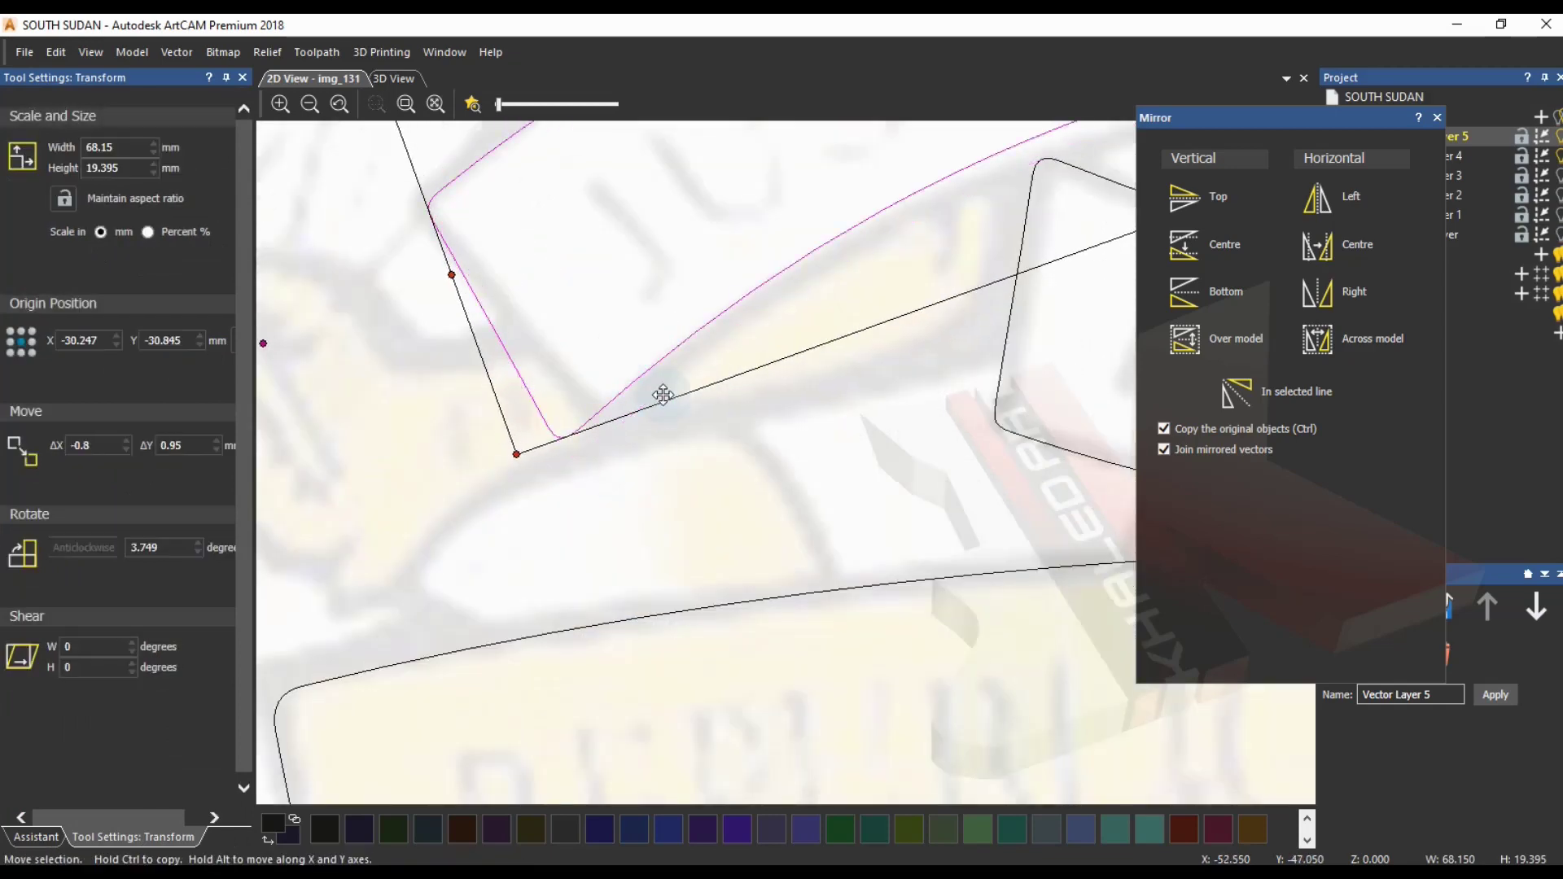
scroll(688, 456, down, 3)
scroll(824, 416, down, 3)
drag(1048, 311, 1055, 320)
drag(809, 371, 814, 372)
scroll(702, 440, up, 3)
click(715, 430)
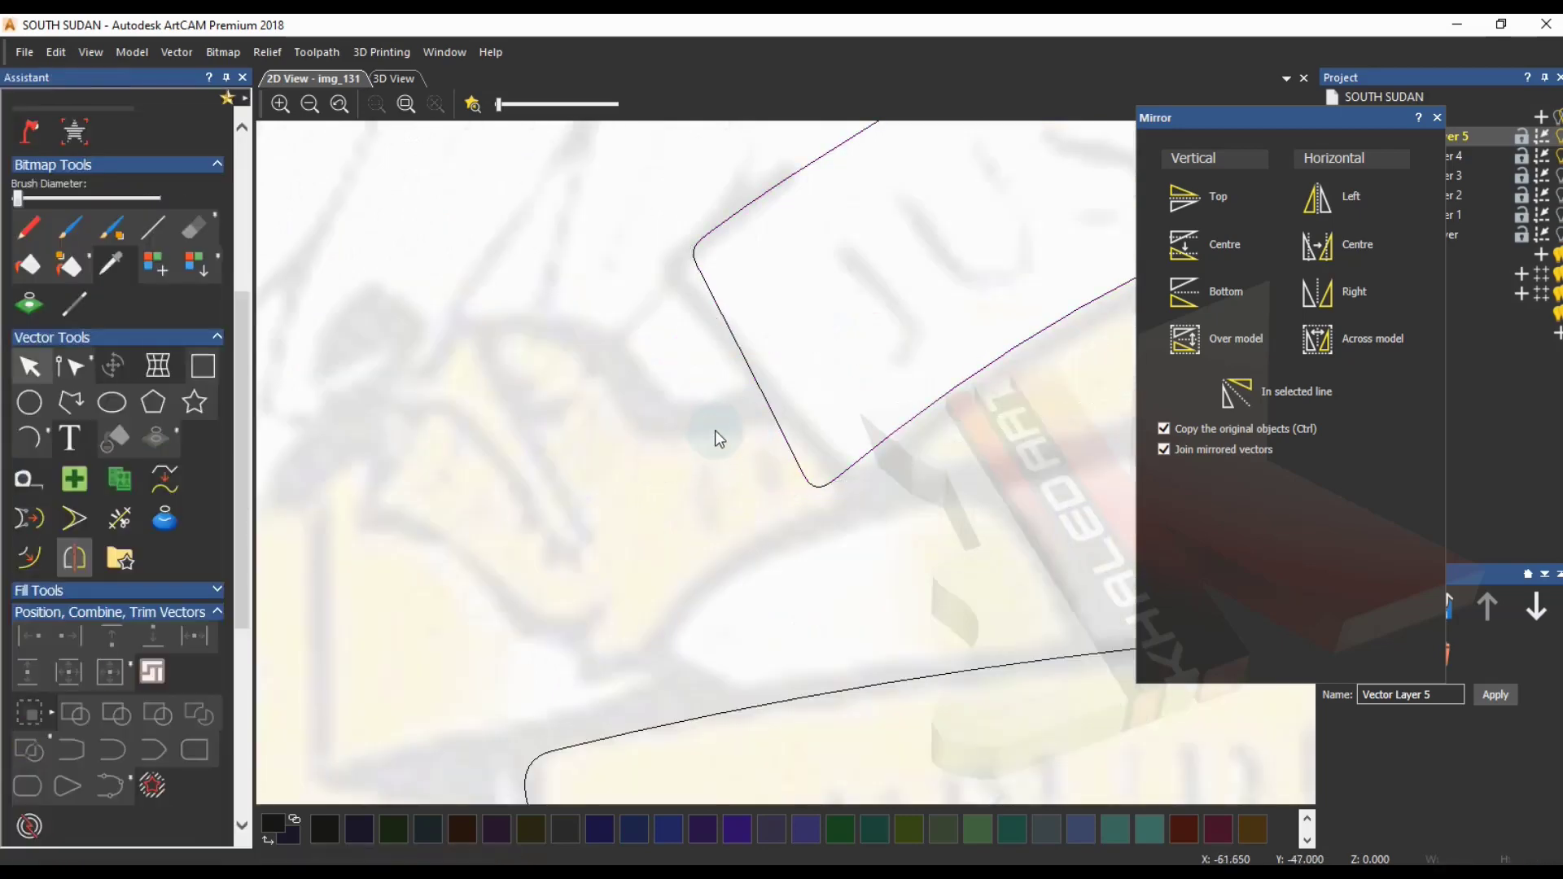
- Move the JUSTICE banner's lower-left corner nodes inward and adjust the handles so its left edge follows the reference
click(766, 396)
drag(754, 389, 918, 486)
click(79, 358)
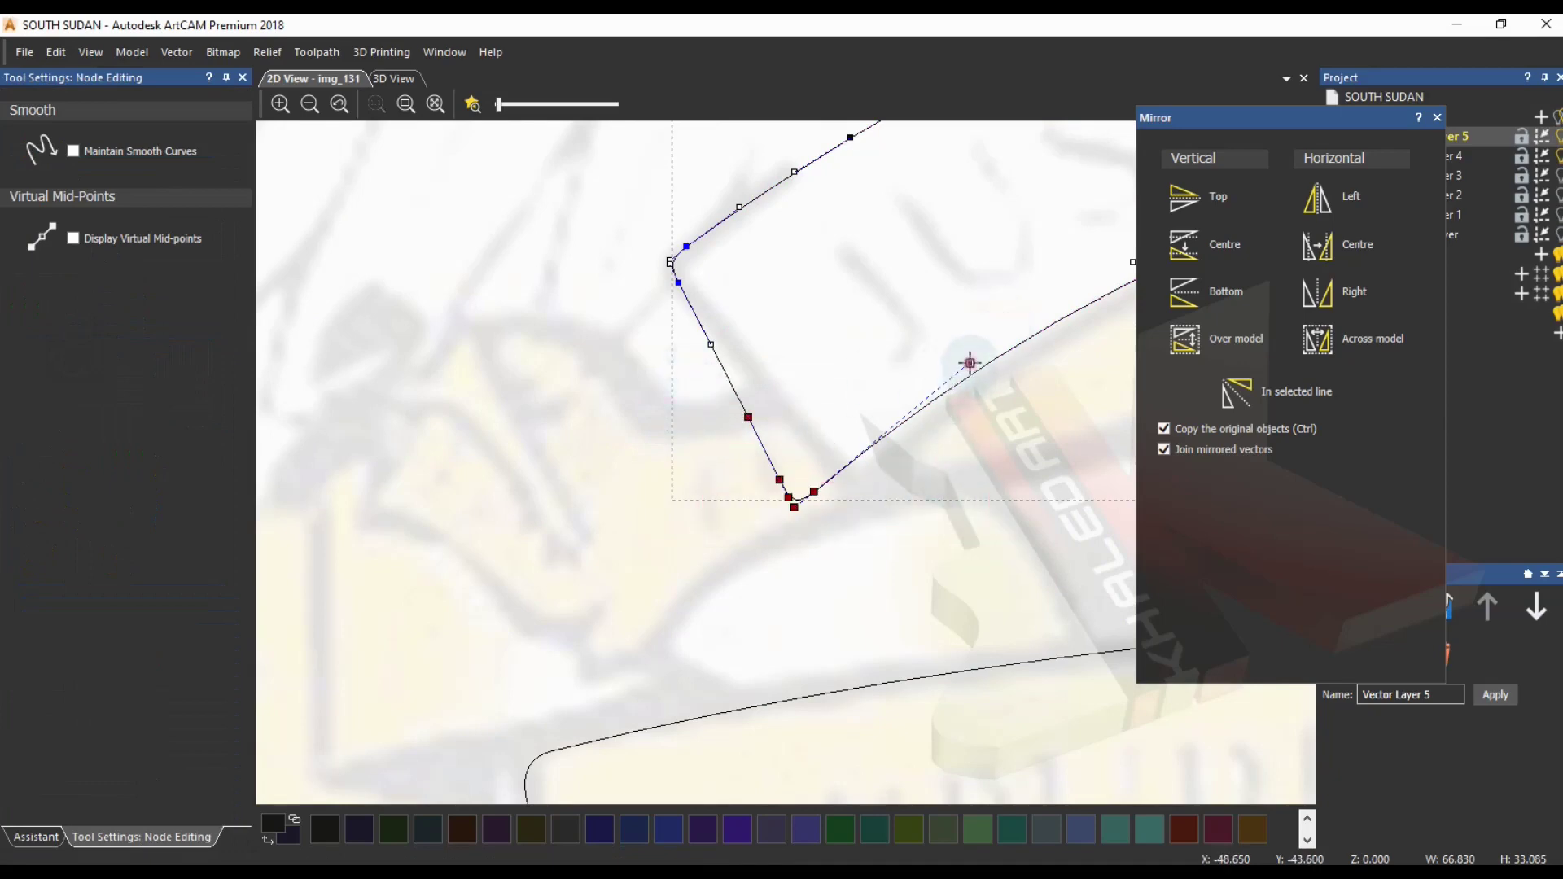
drag(814, 494, 863, 474)
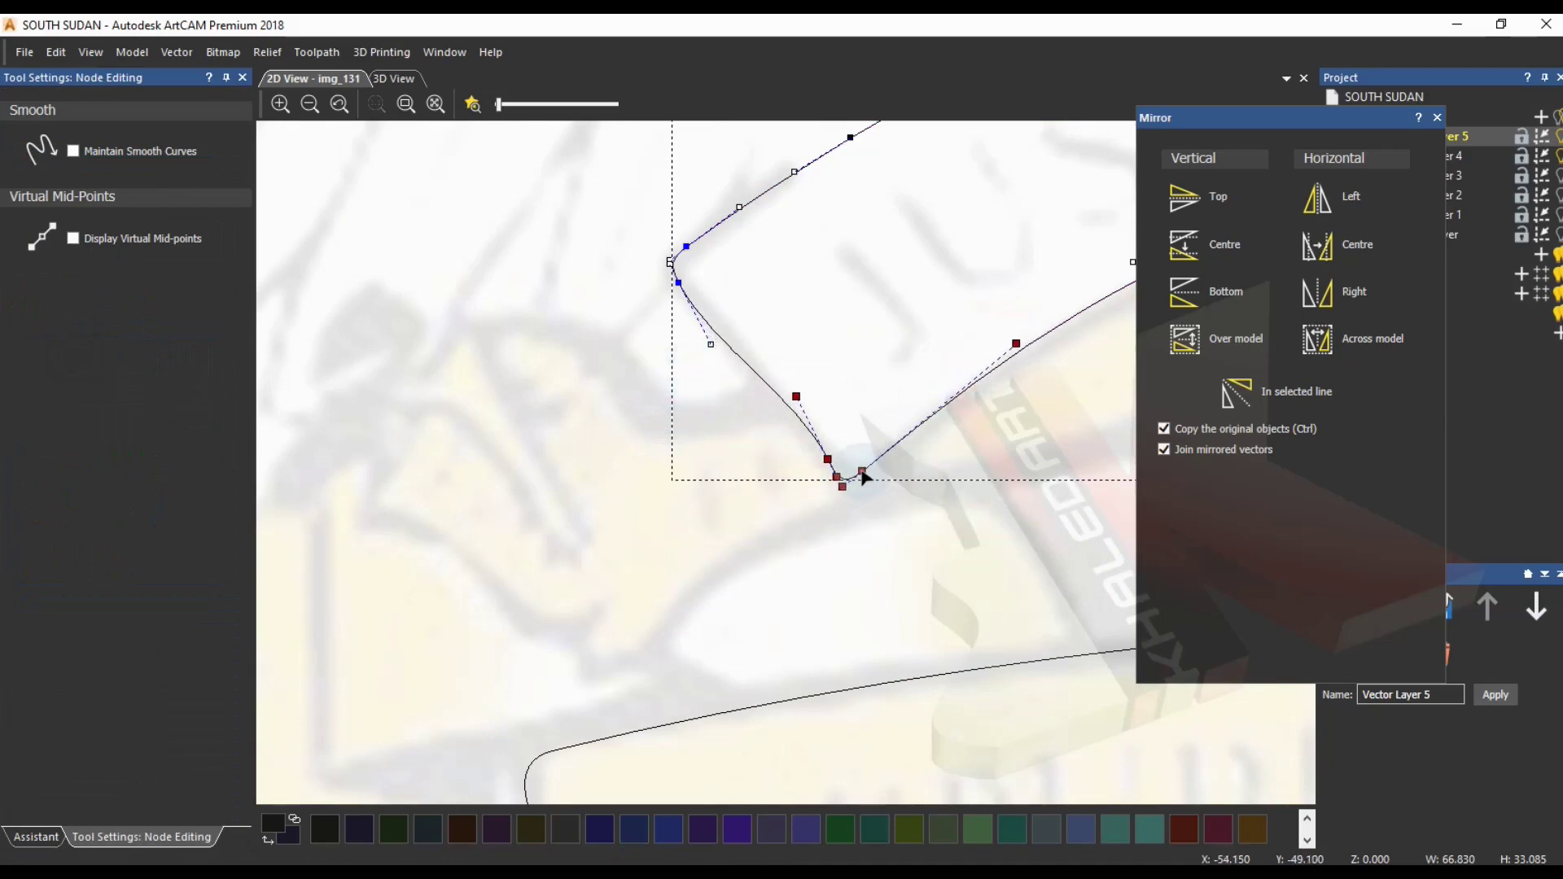
click(833, 471)
click(778, 405)
drag(711, 348, 760, 383)
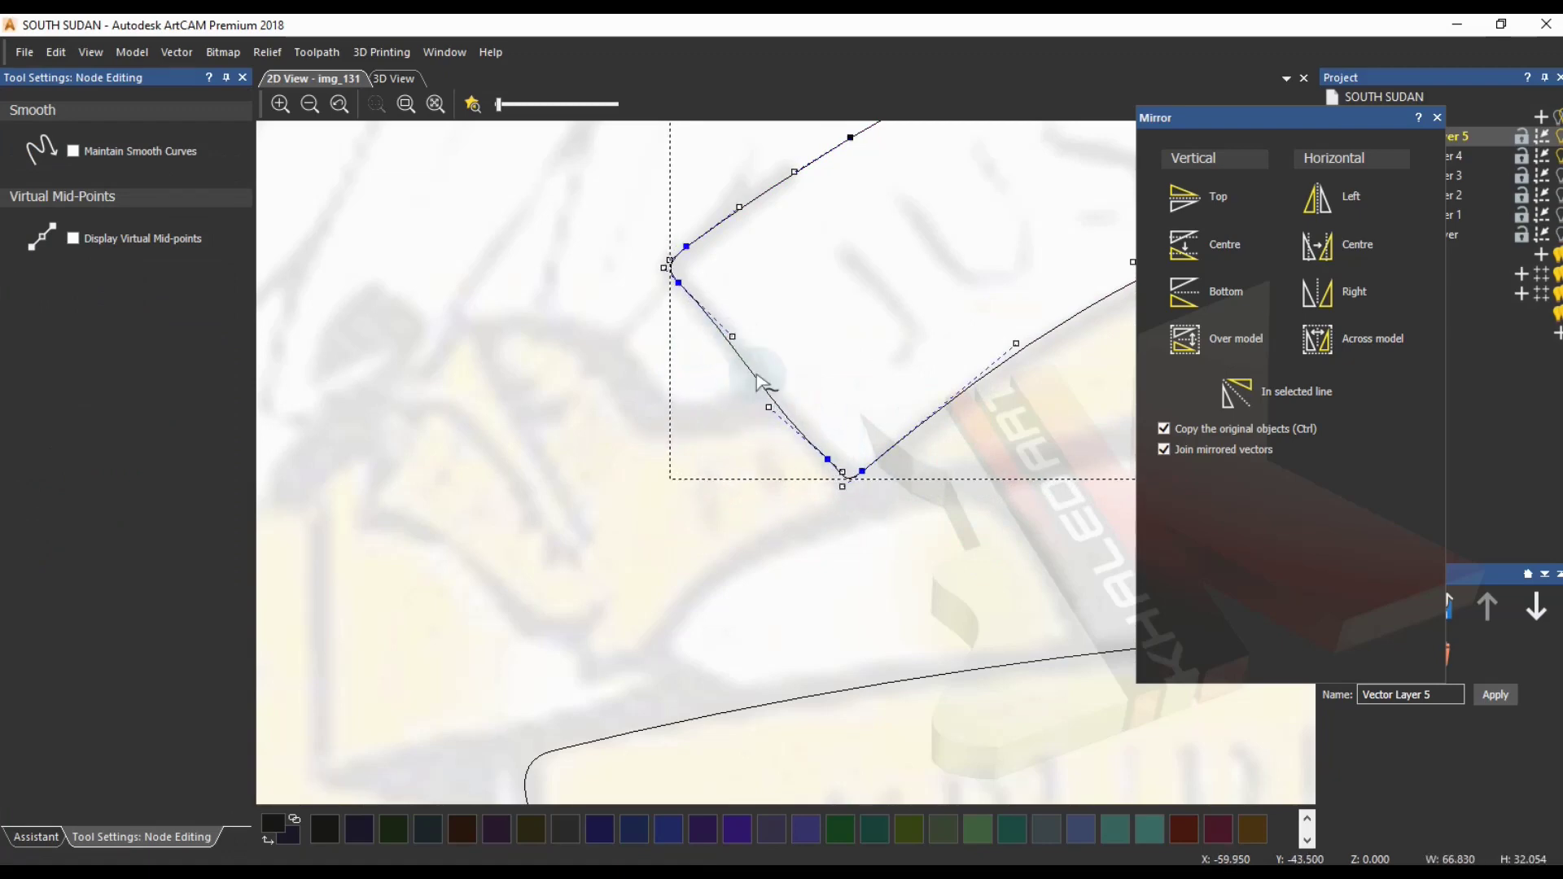
scroll(870, 482, up, 2)
click(851, 492)
scroll(804, 565, down, 4)
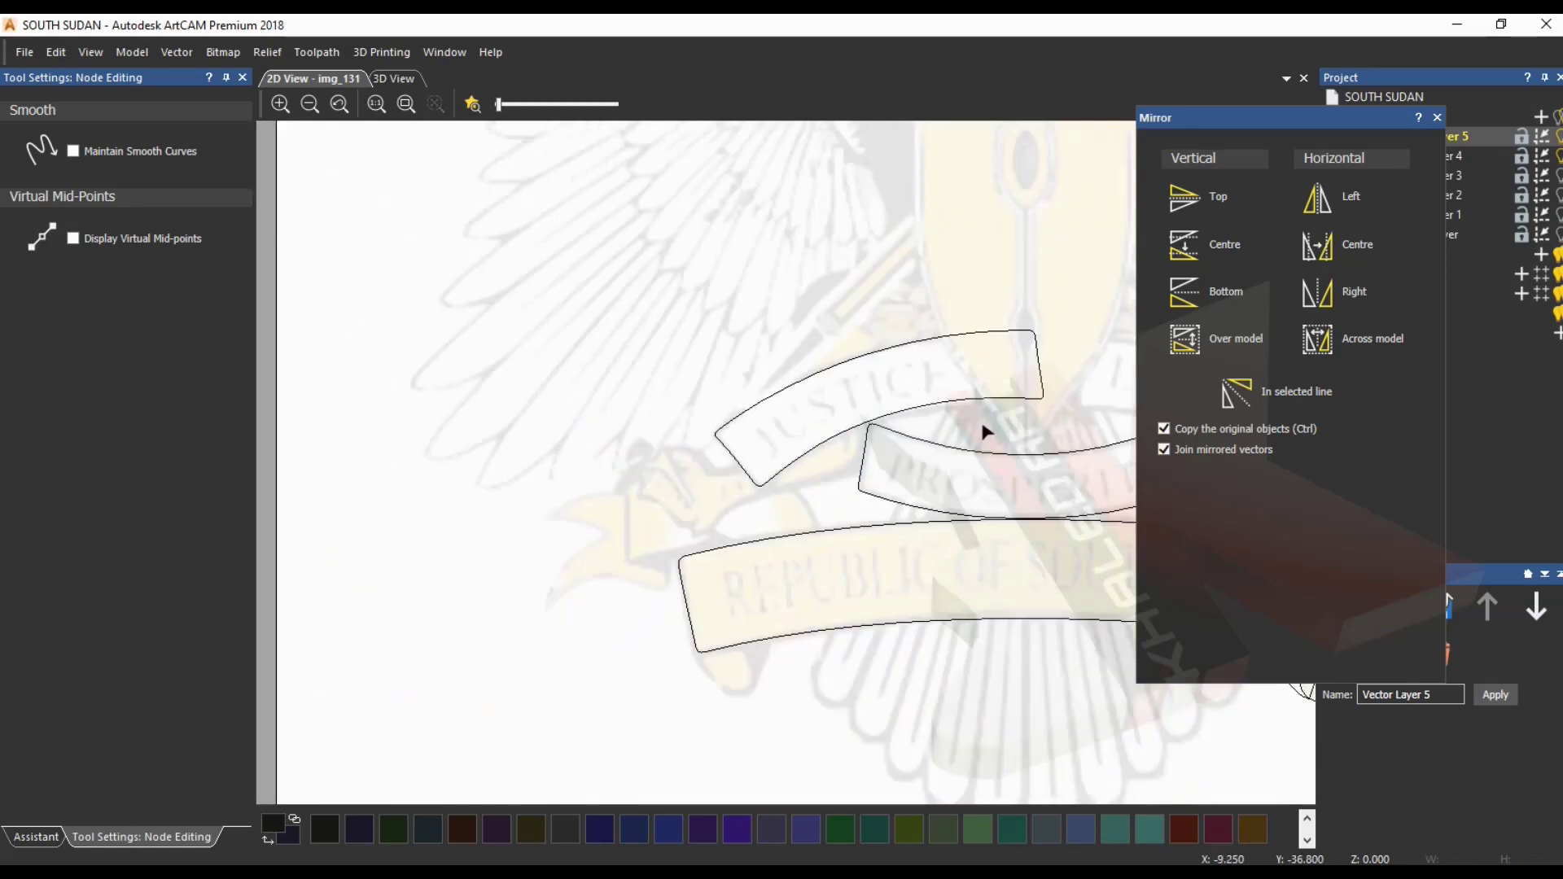
- Delete the surplus intermediate nodes along the JUSTICE banner's upper edge
scroll(1014, 381, up, 3)
click(956, 475)
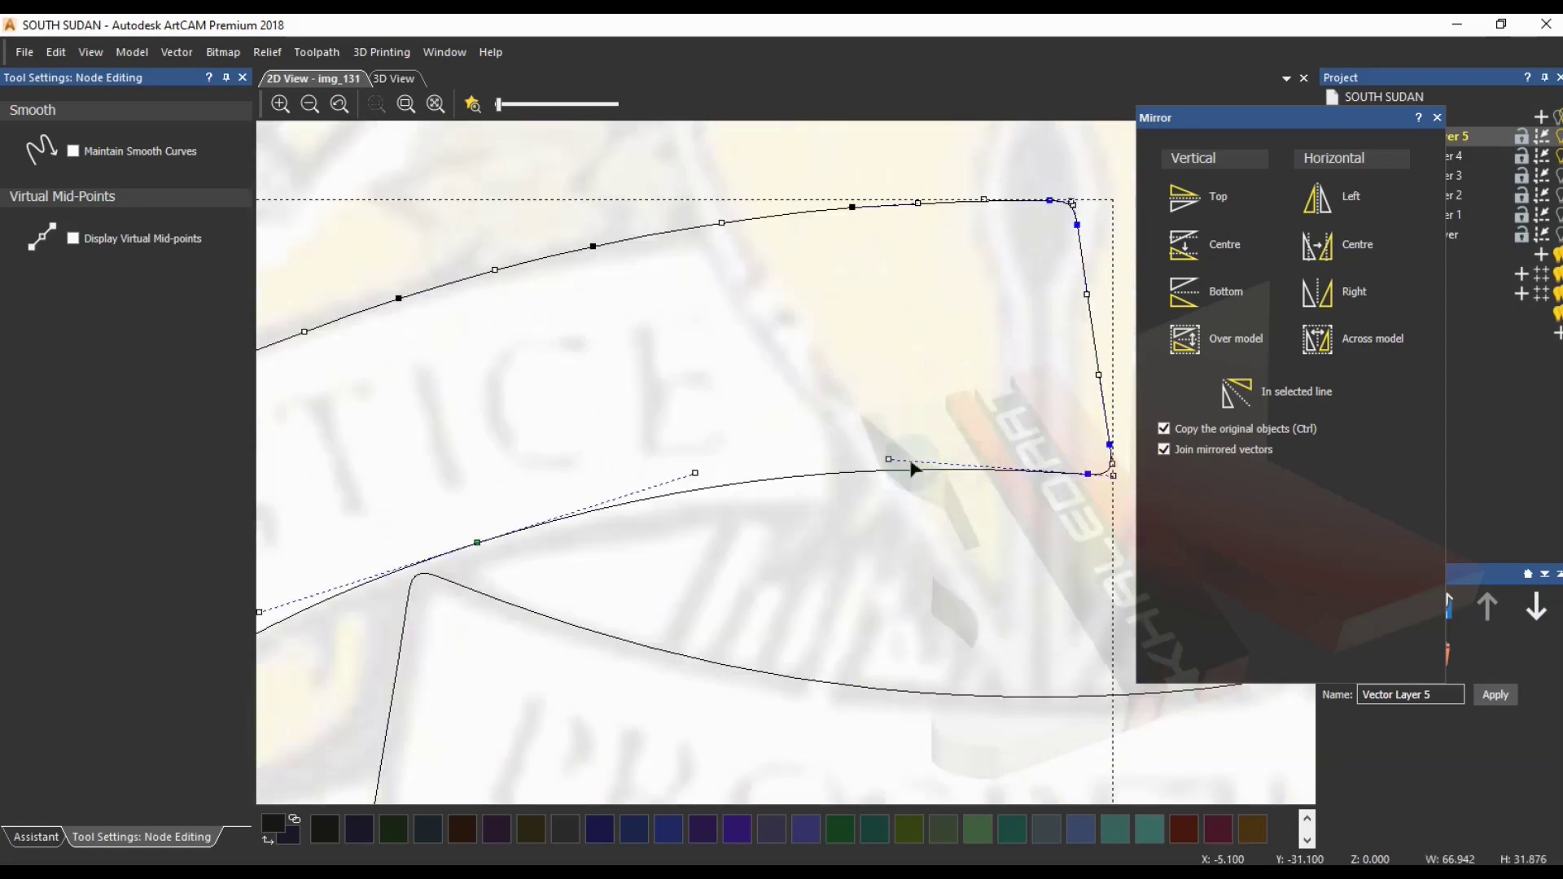
drag(788, 168, 804, 510)
scroll(533, 394, down, 3)
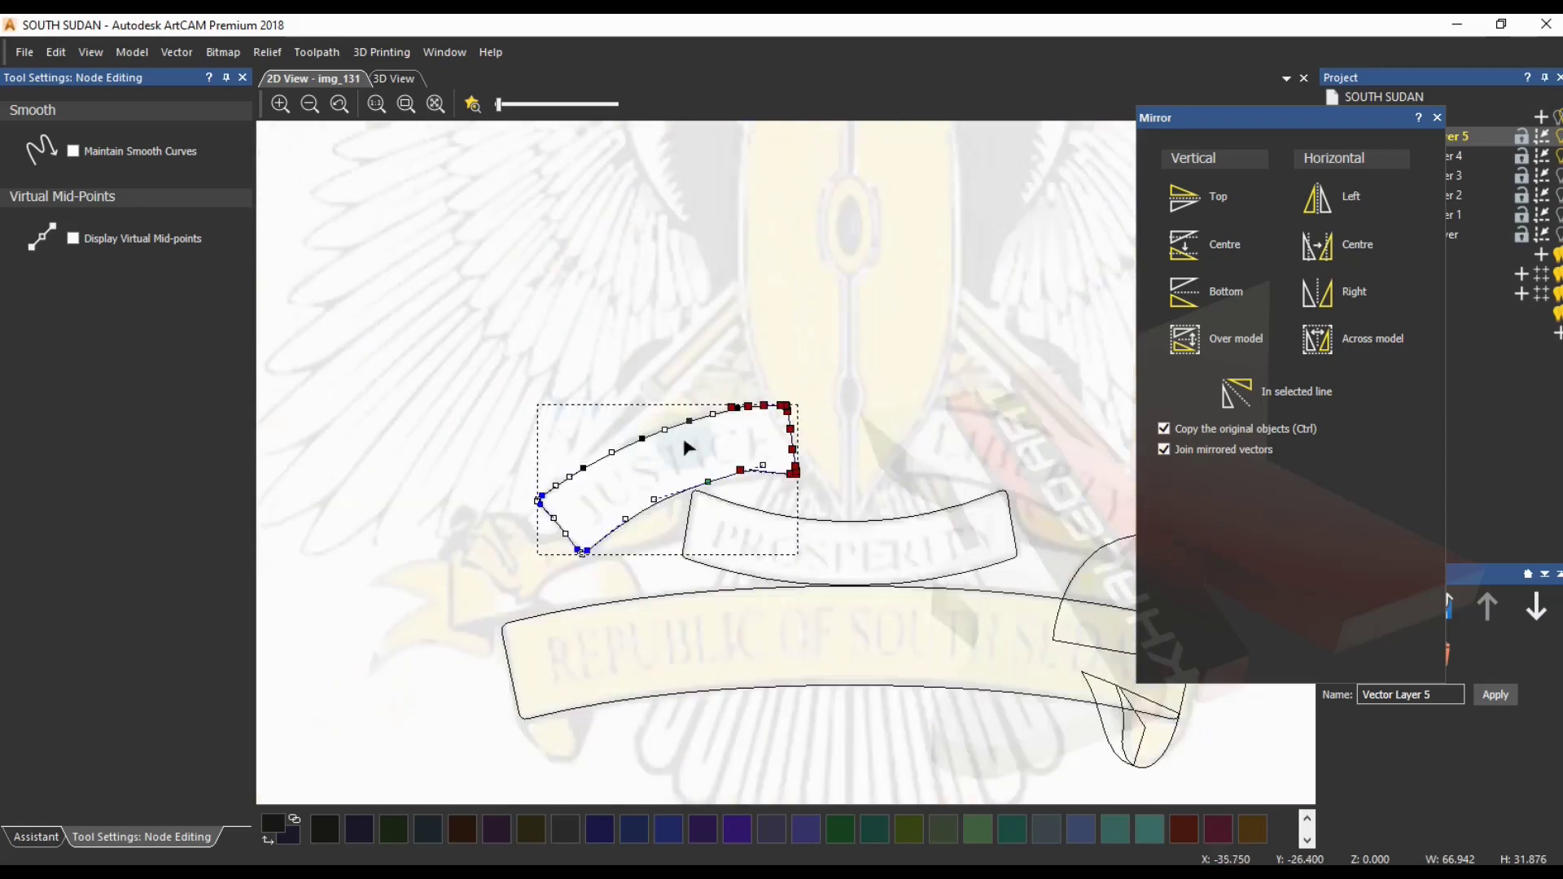
scroll(688, 443, up, 2)
mouse_move(688, 409)
mouse_down()
mouse_move(589, 440)
mouse_move(475, 513)
mouse_up()
key(d)
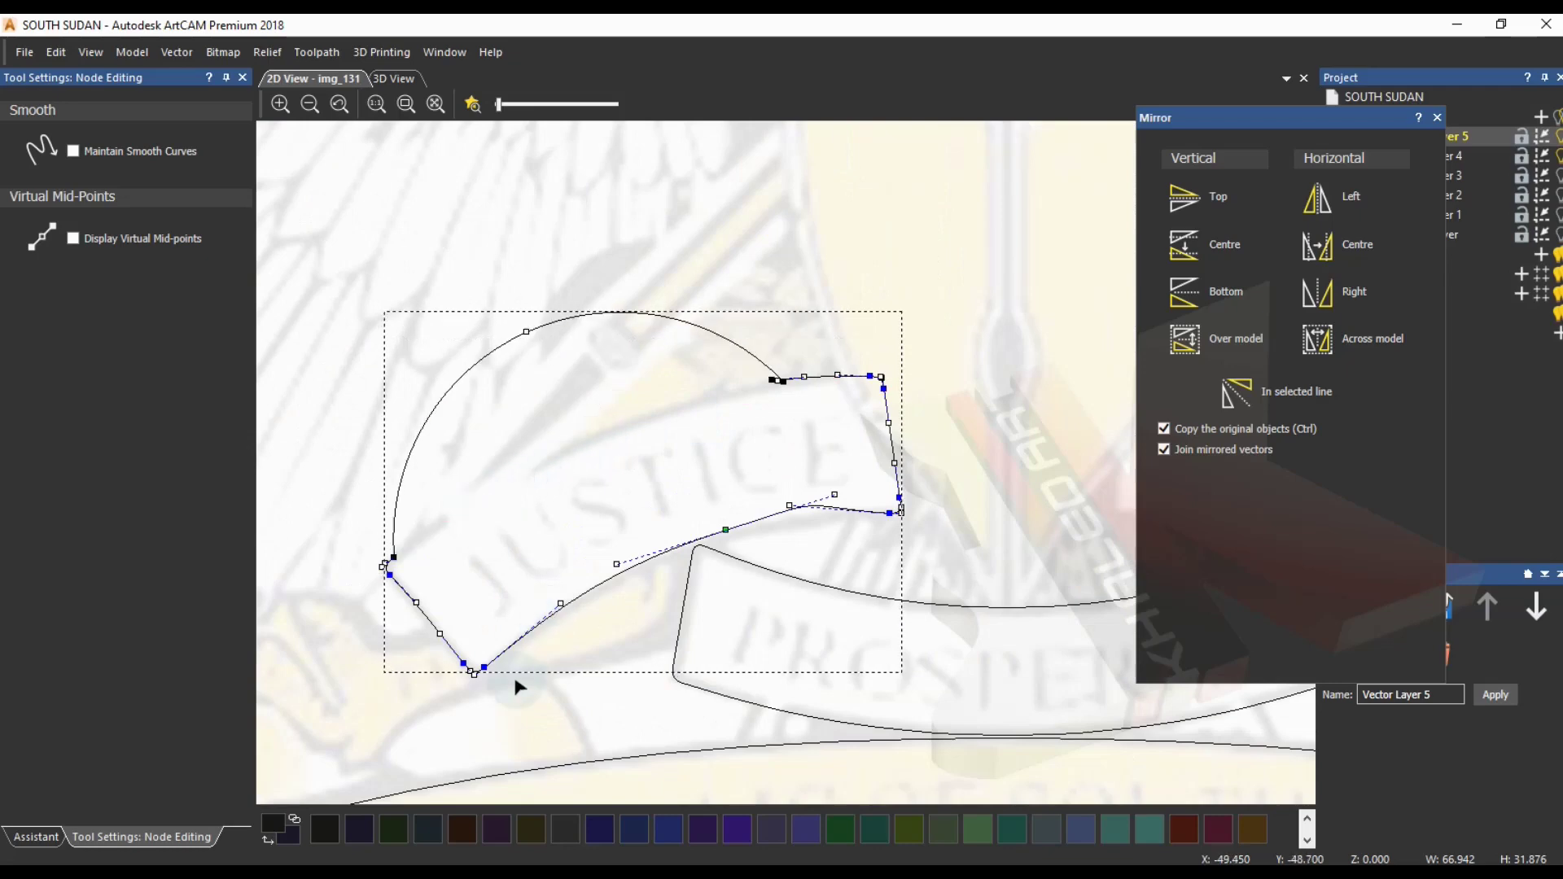
- Delete the middle node of the JUSTICE banner's lower edge and adjust the end handles so the curve follows the ribbon
key(d)
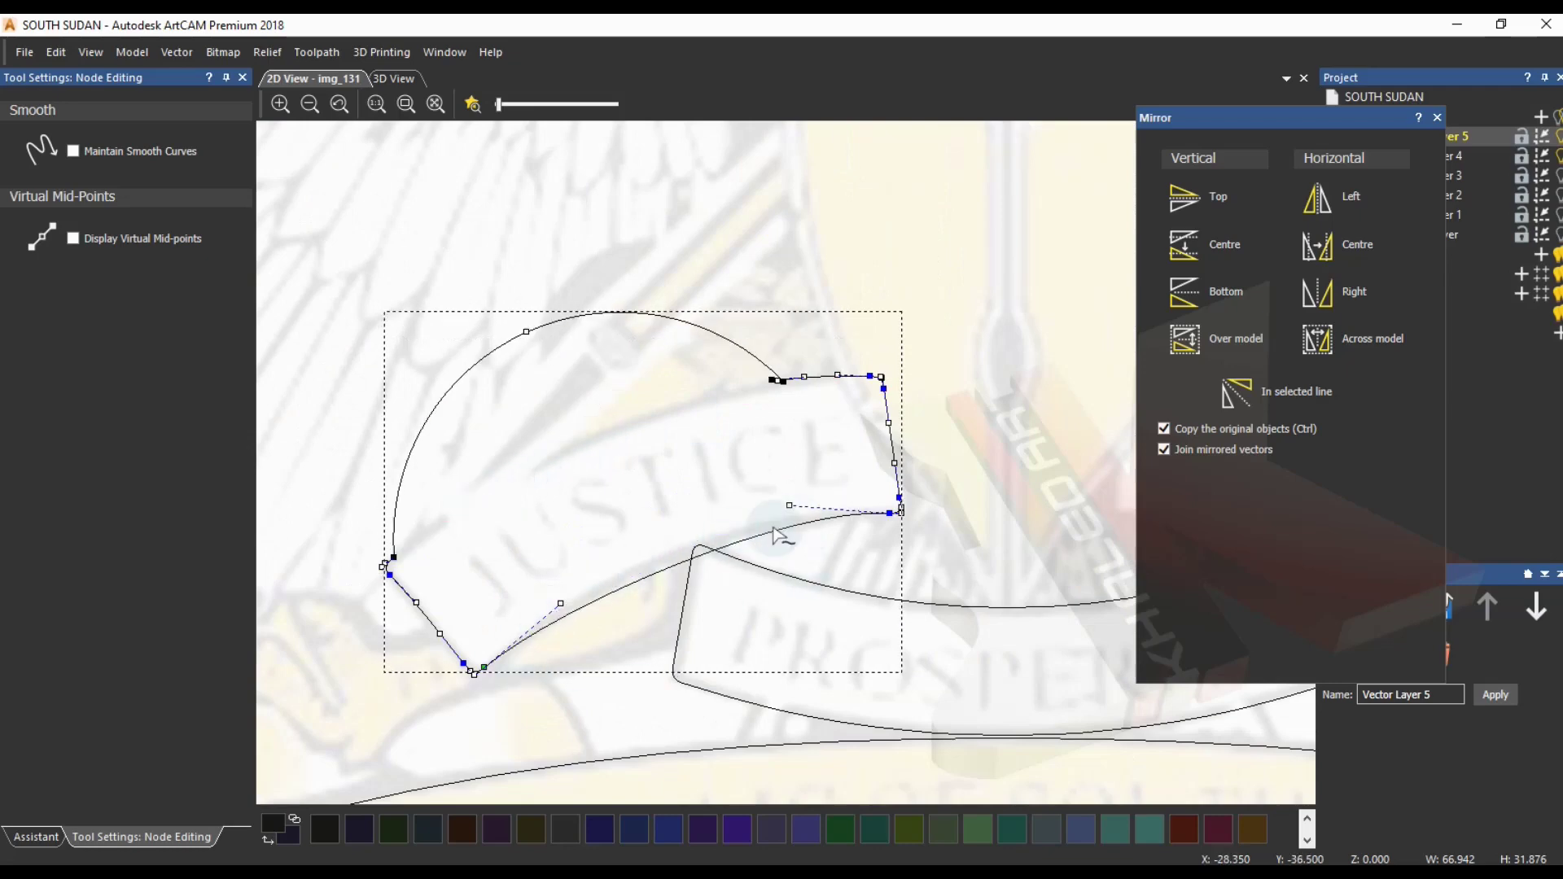
drag(787, 503, 736, 503)
drag(561, 603, 592, 562)
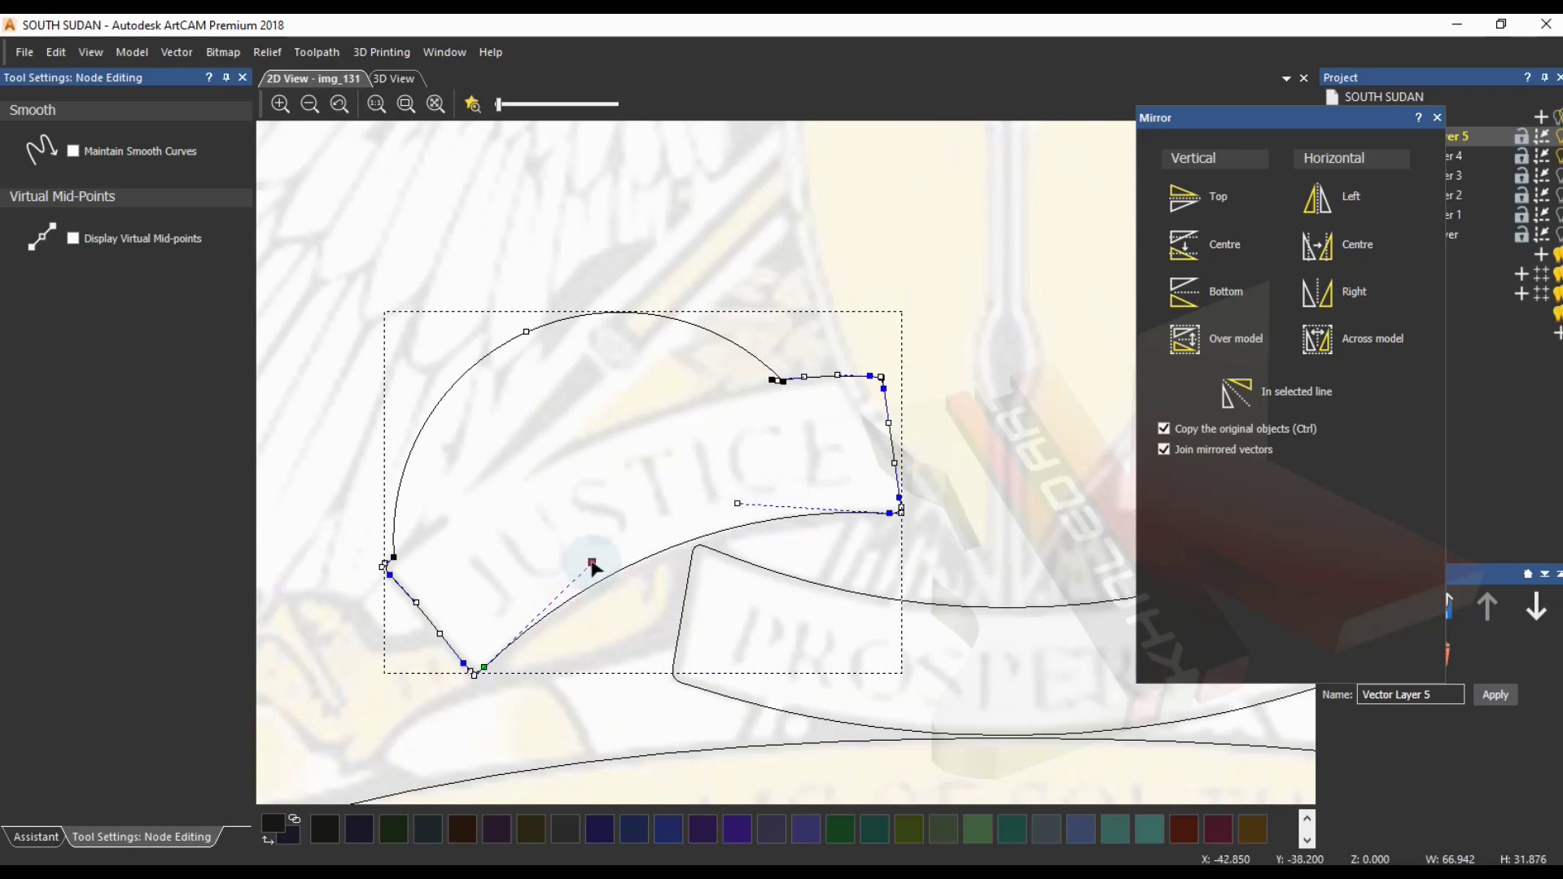
- Remove the leftover nodes near the upper edge's right end and bend the upper edge into one arc along the JUSTICE ribbon
drag(527, 333, 592, 426)
key(d)
key(d)
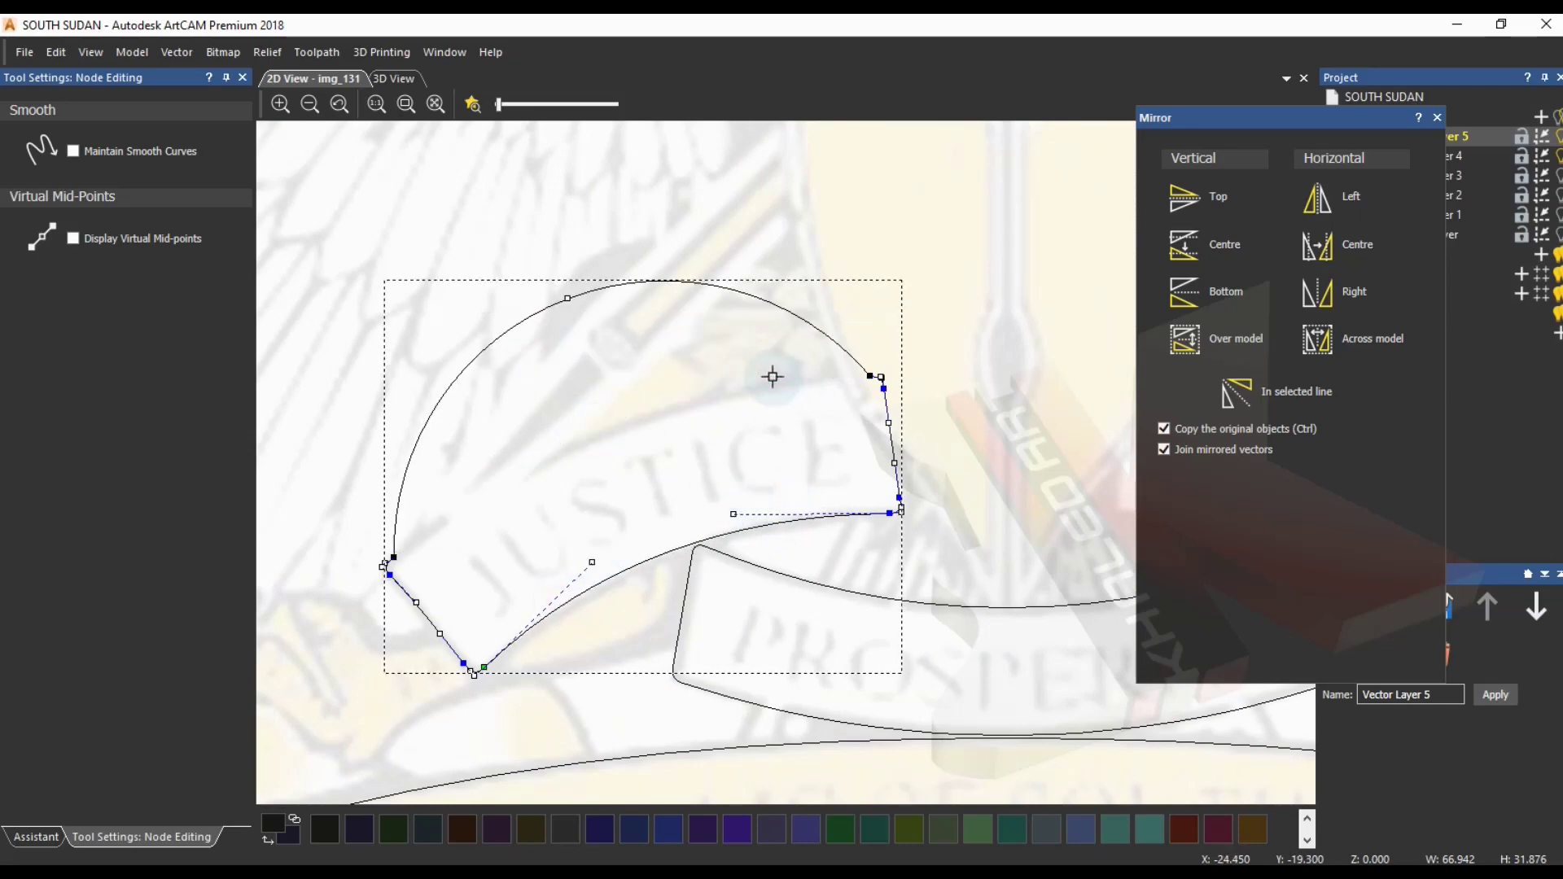
drag(568, 299, 626, 421)
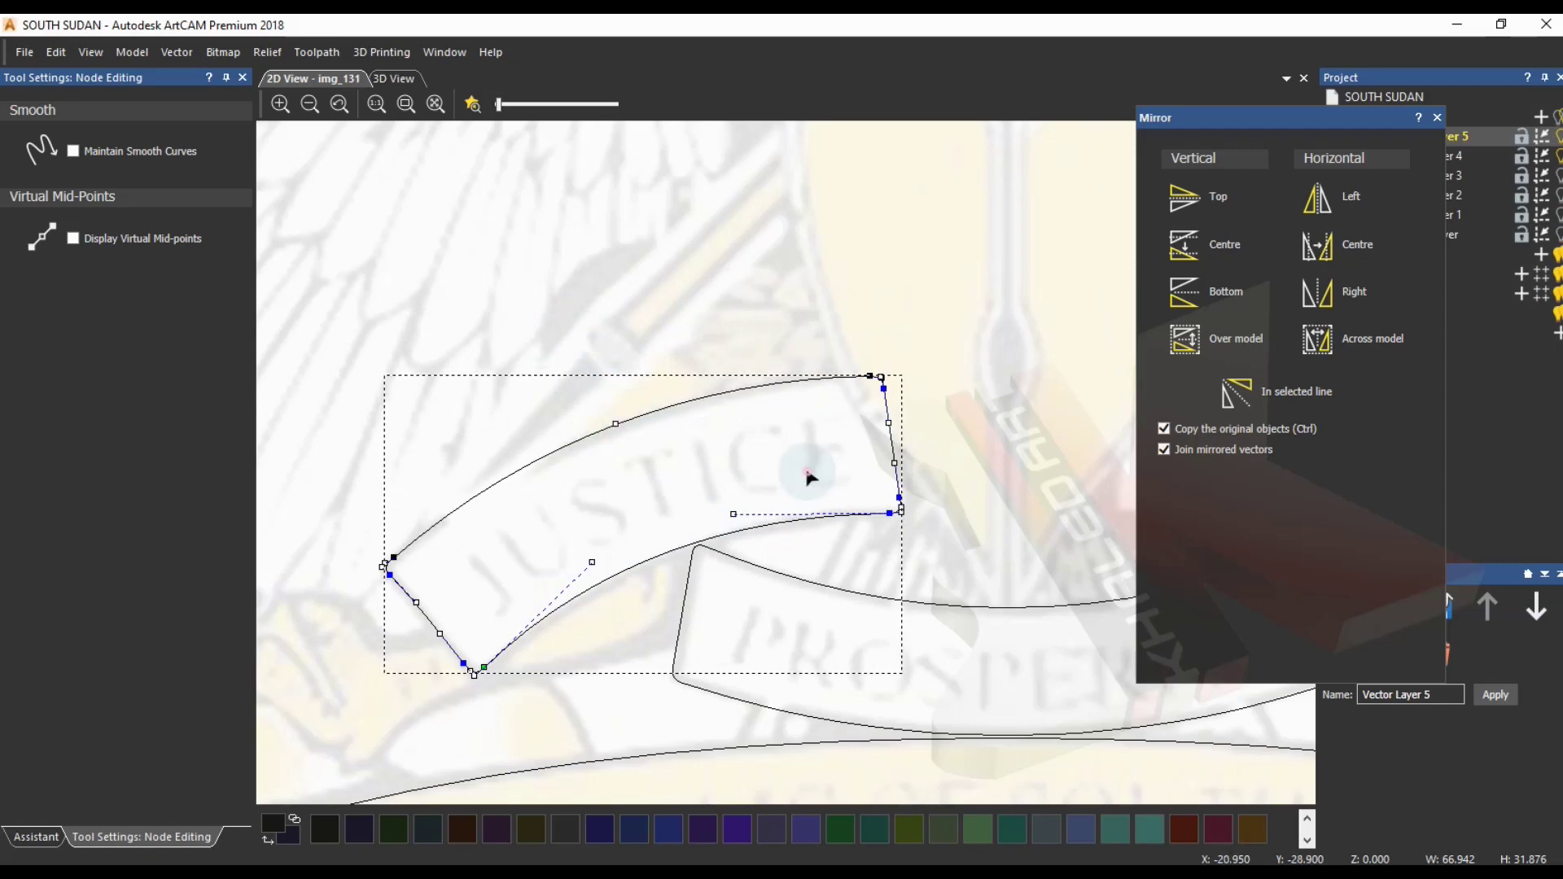
- Nudge the JUSTICE banner's upper-left corner nodes so the rounded corner follows the reference image
click(812, 561)
scroll(541, 583, up, 3)
scroll(774, 569, down, 5)
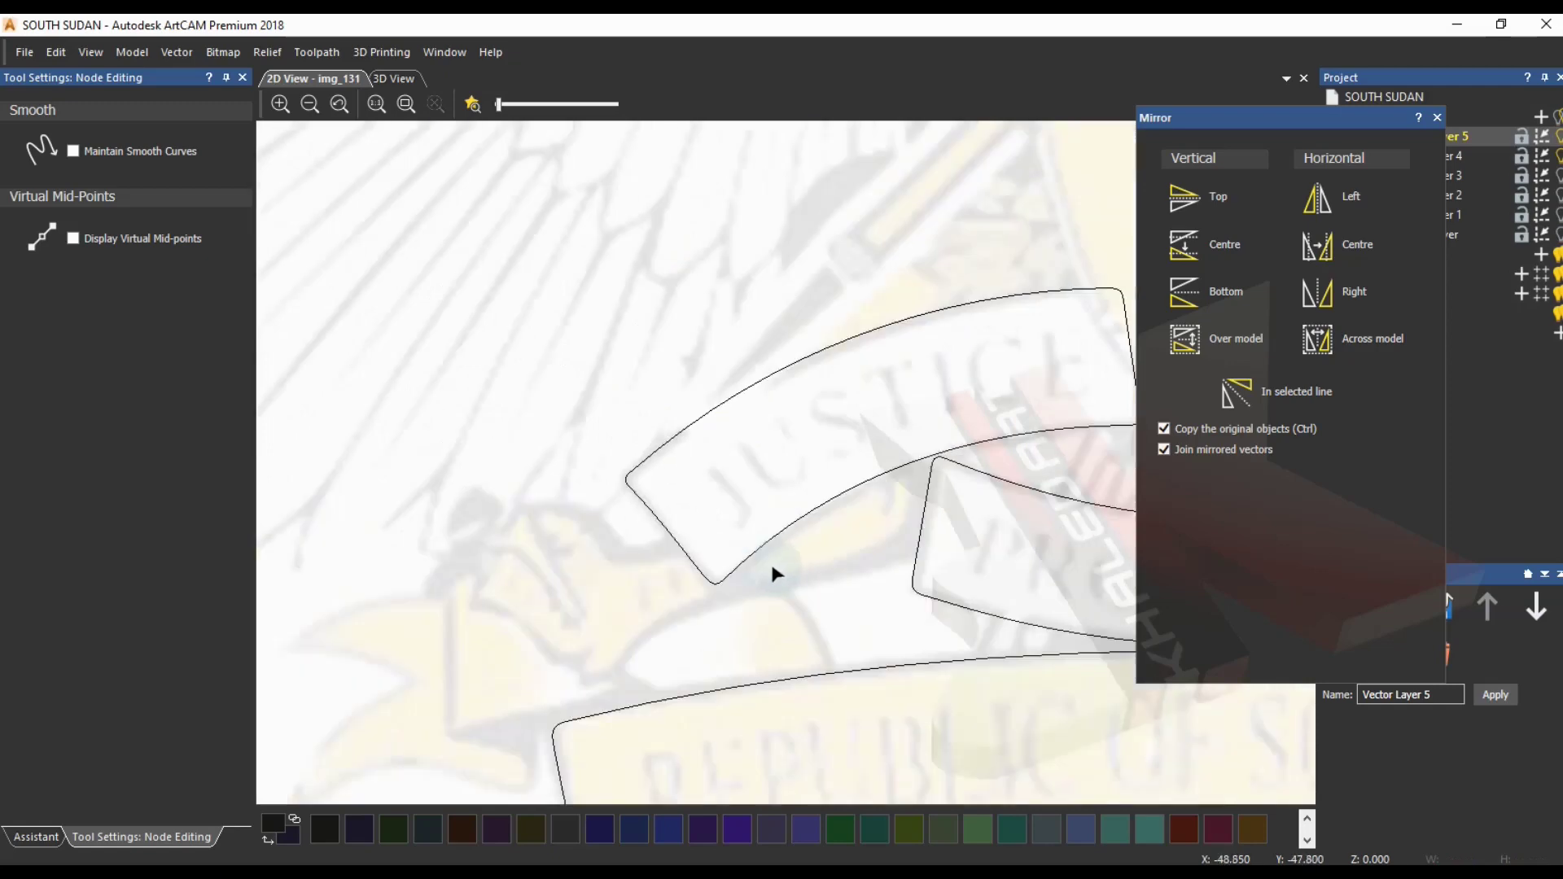
scroll(525, 632, up, 2)
scroll(336, 553, up, 2)
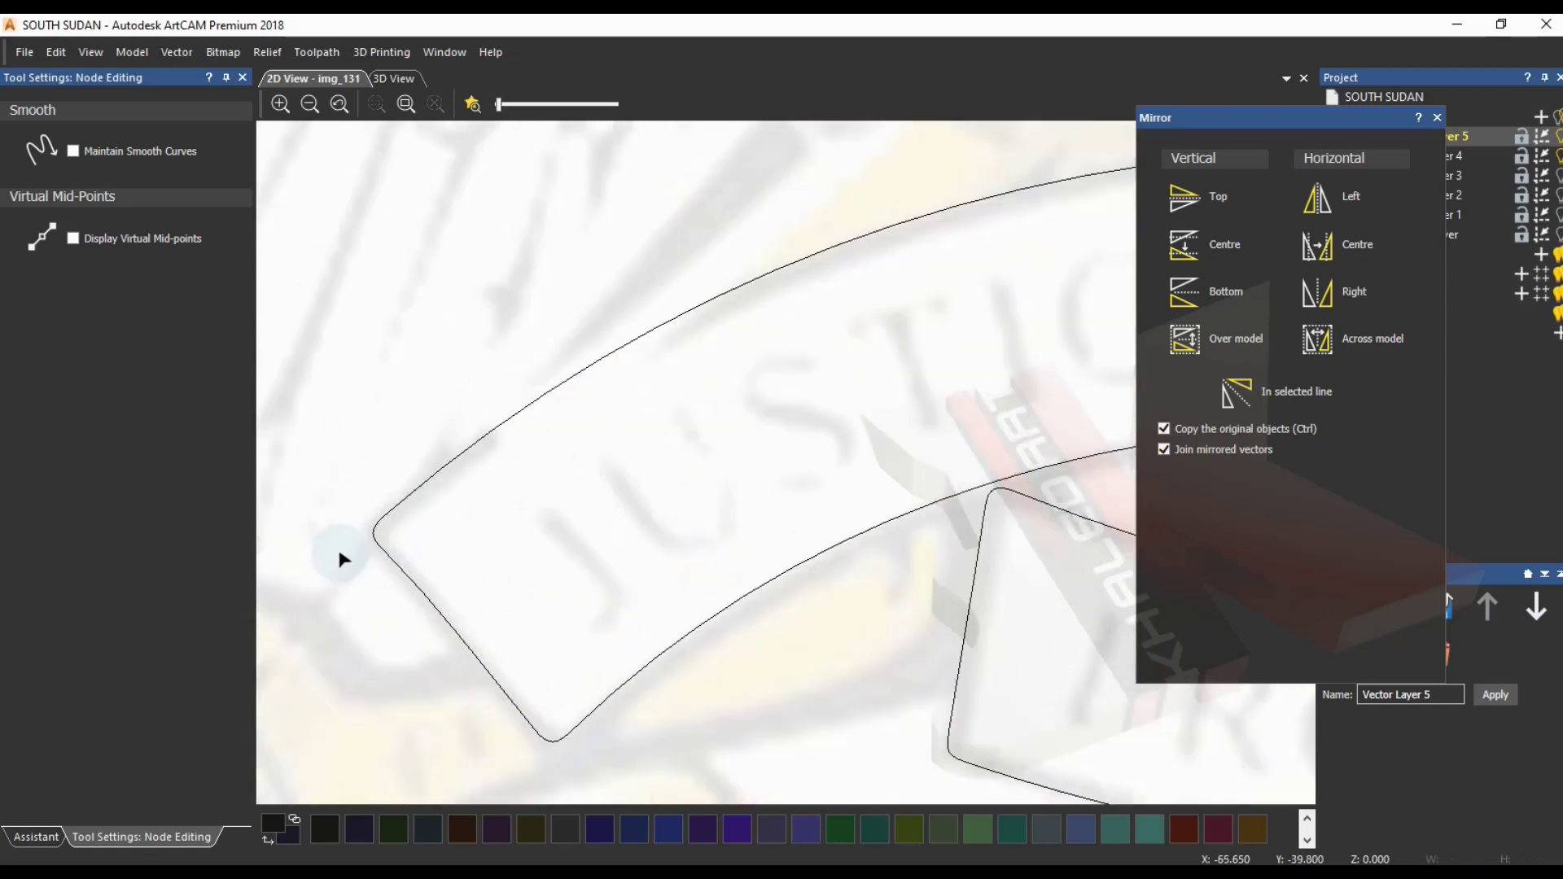
click(411, 495)
drag(327, 446, 428, 557)
click(394, 558)
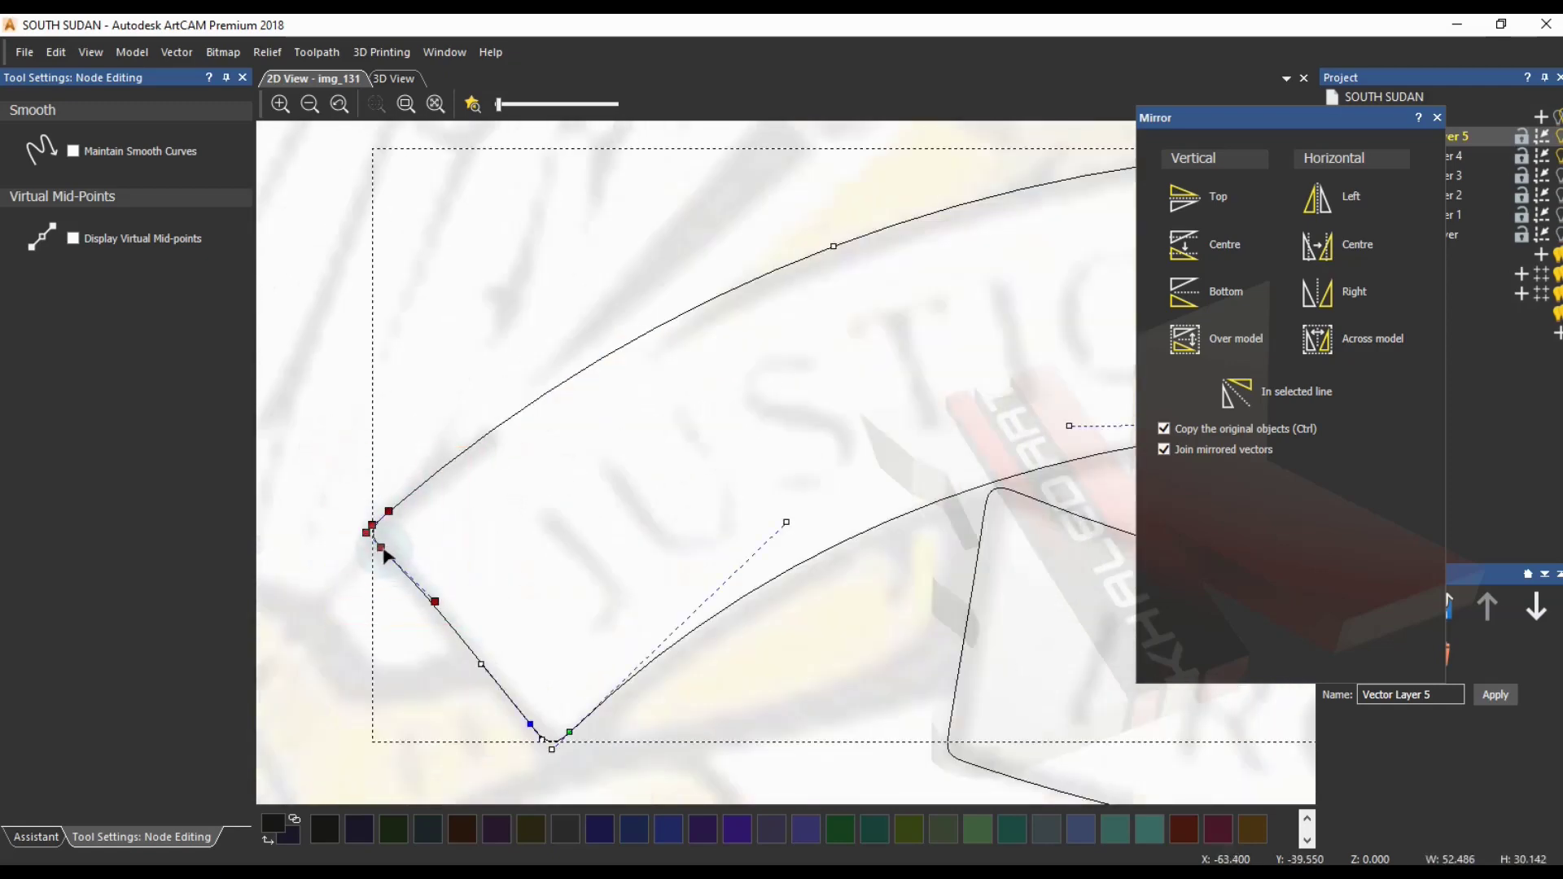
click(541, 610)
scroll(957, 409, down, 3)
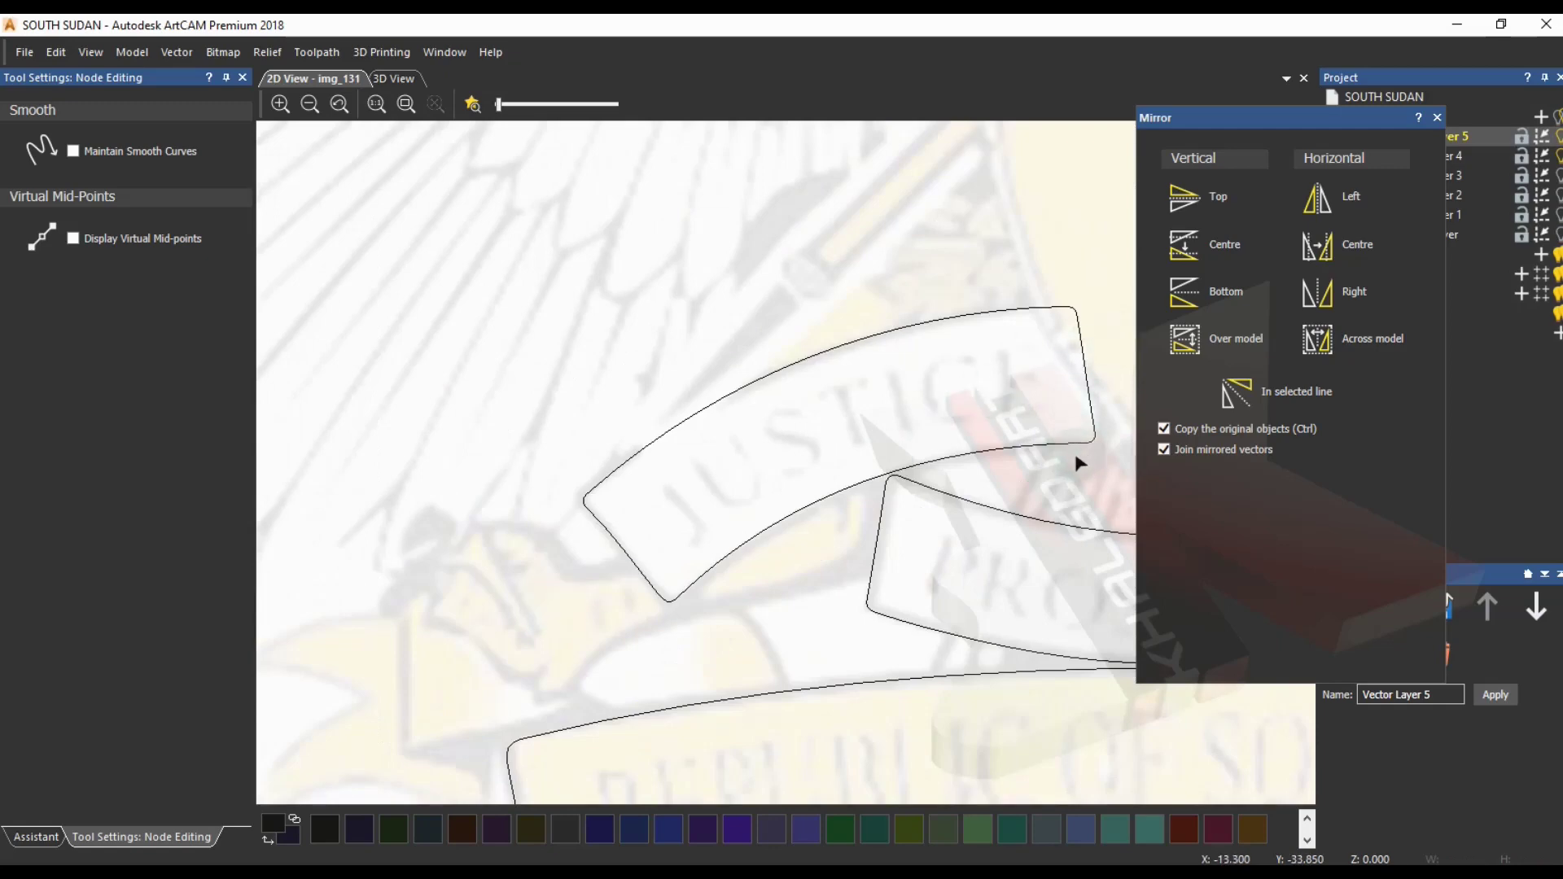
- Leave node editing and examine how the JUSTICE banner's right end and lower edge fit the reference image
scroll(963, 443, down, 2)
scroll(914, 439, up, 4)
scroll(828, 461, down, 5)
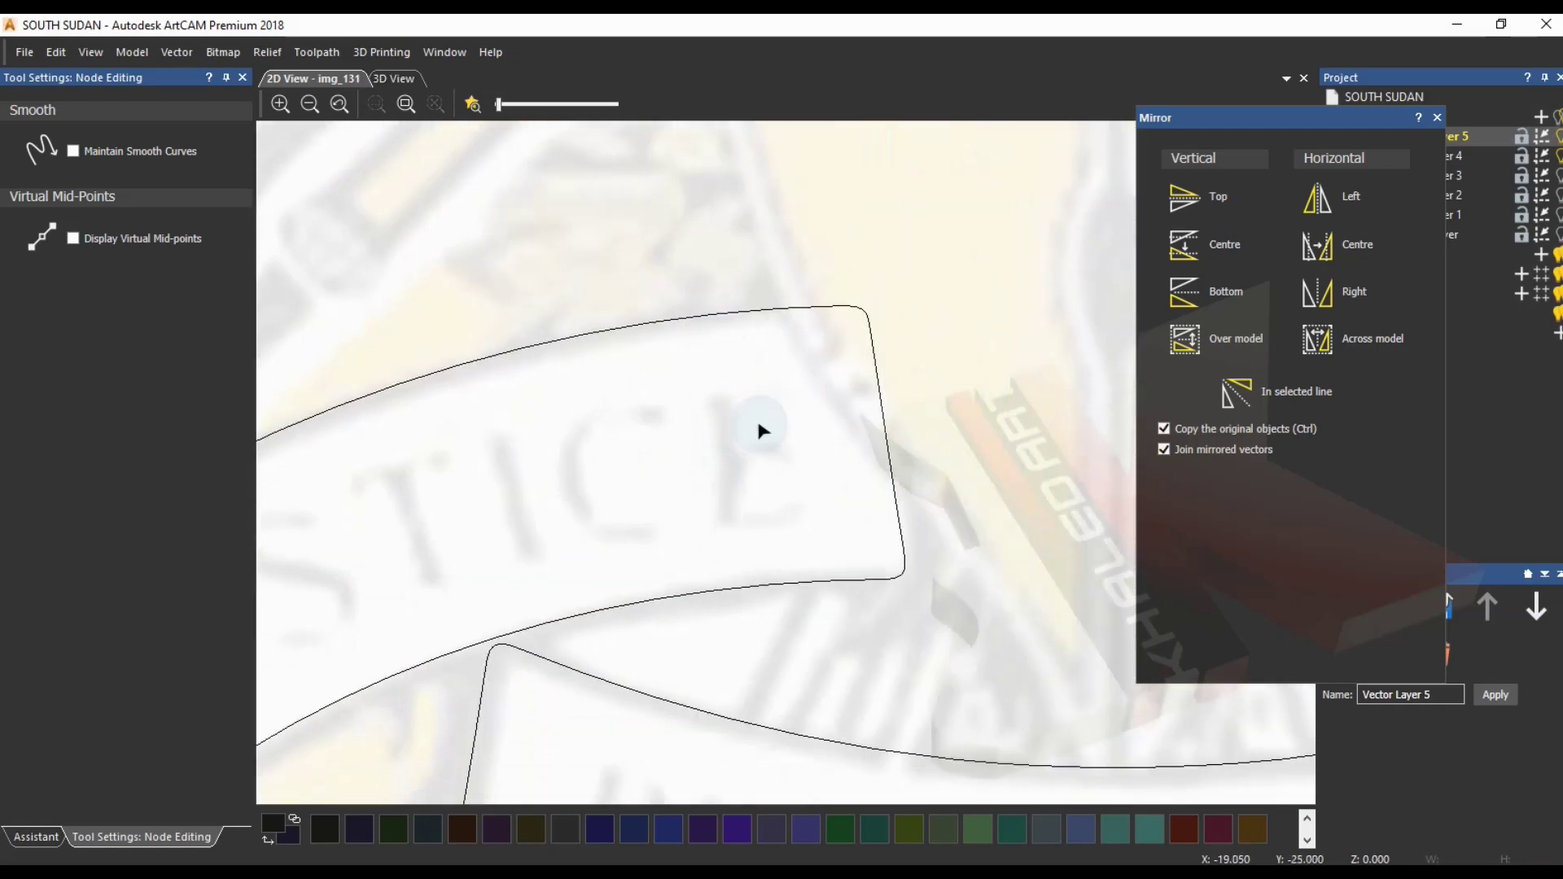
key(Escape)
scroll(463, 415, up, 2)
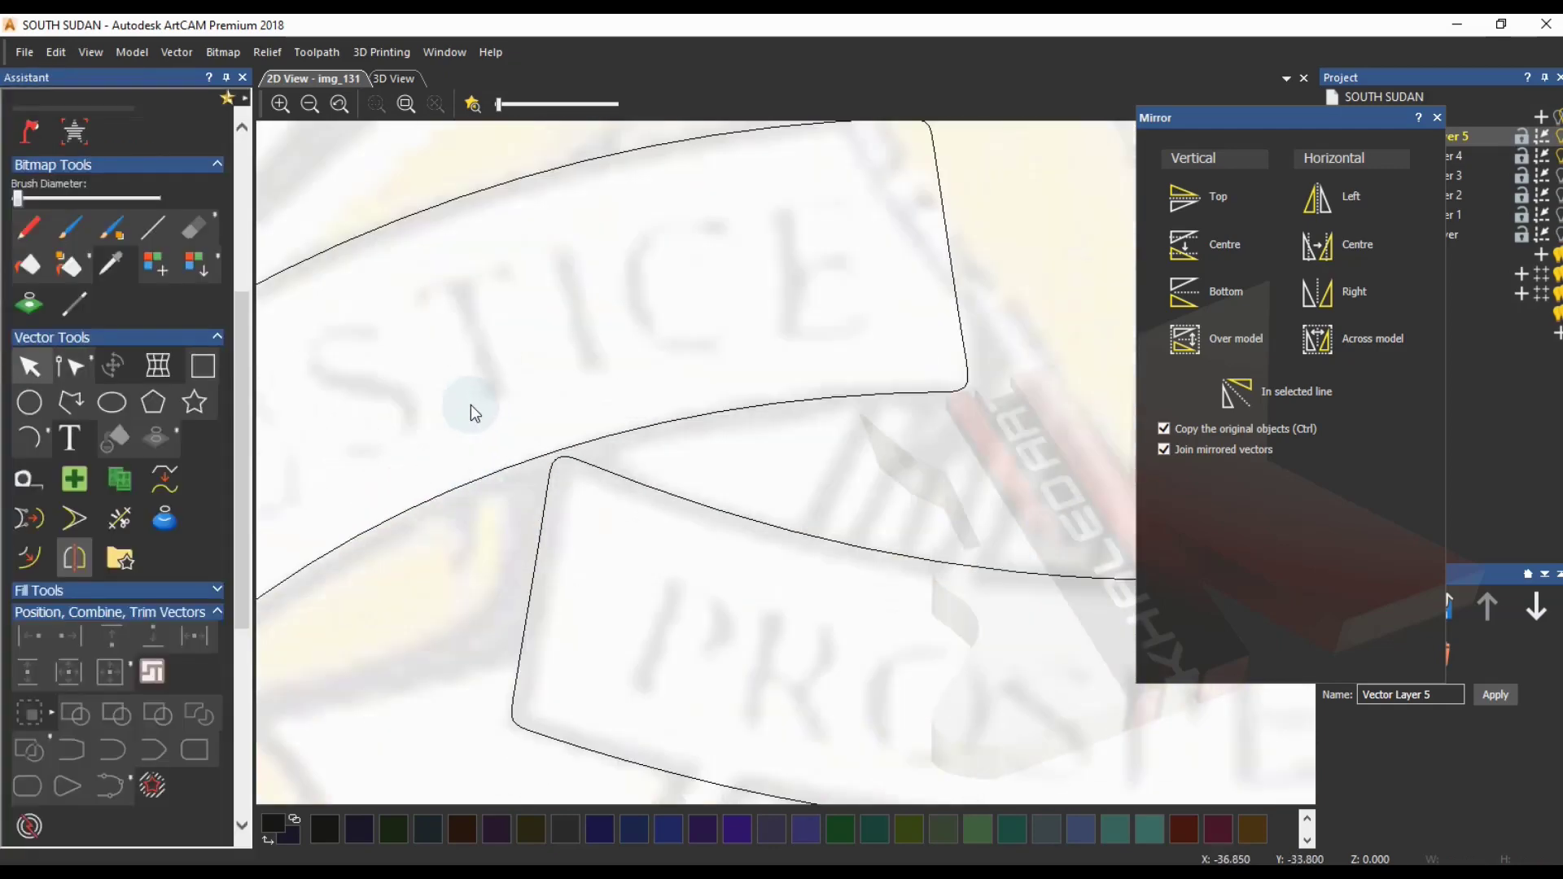
scroll(666, 469, down, 3)
scroll(683, 460, up, 2)
scroll(674, 442, down, 2)
scroll(691, 448, up, 3)
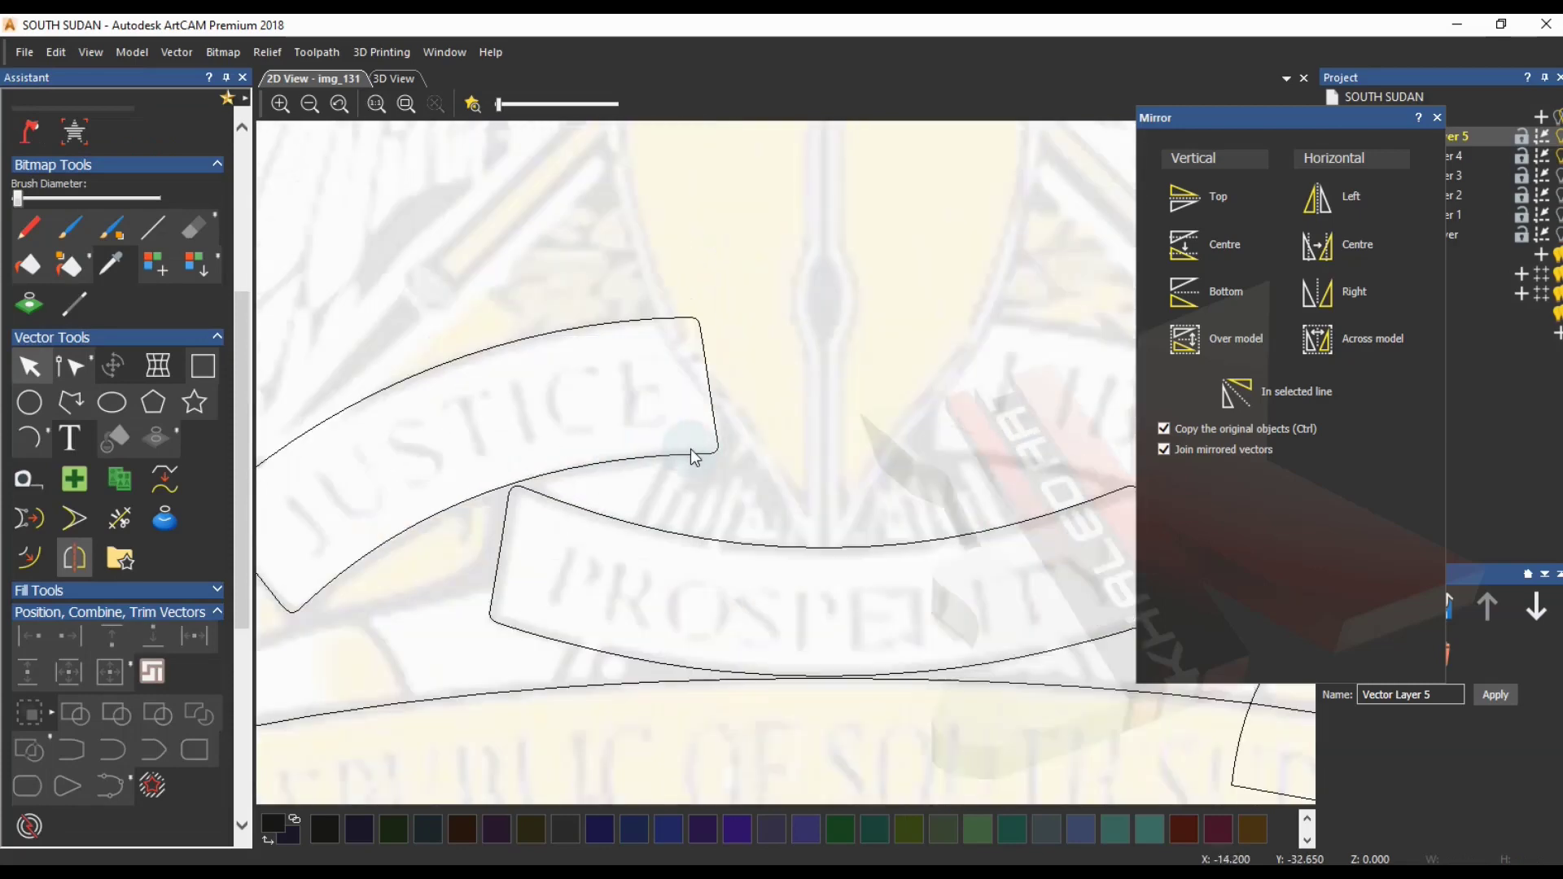
- Copy the JUSTICE banner up and to its right and flip the copy horizontally about its centre without keeping the unflipped duplicate
double_click(691, 447)
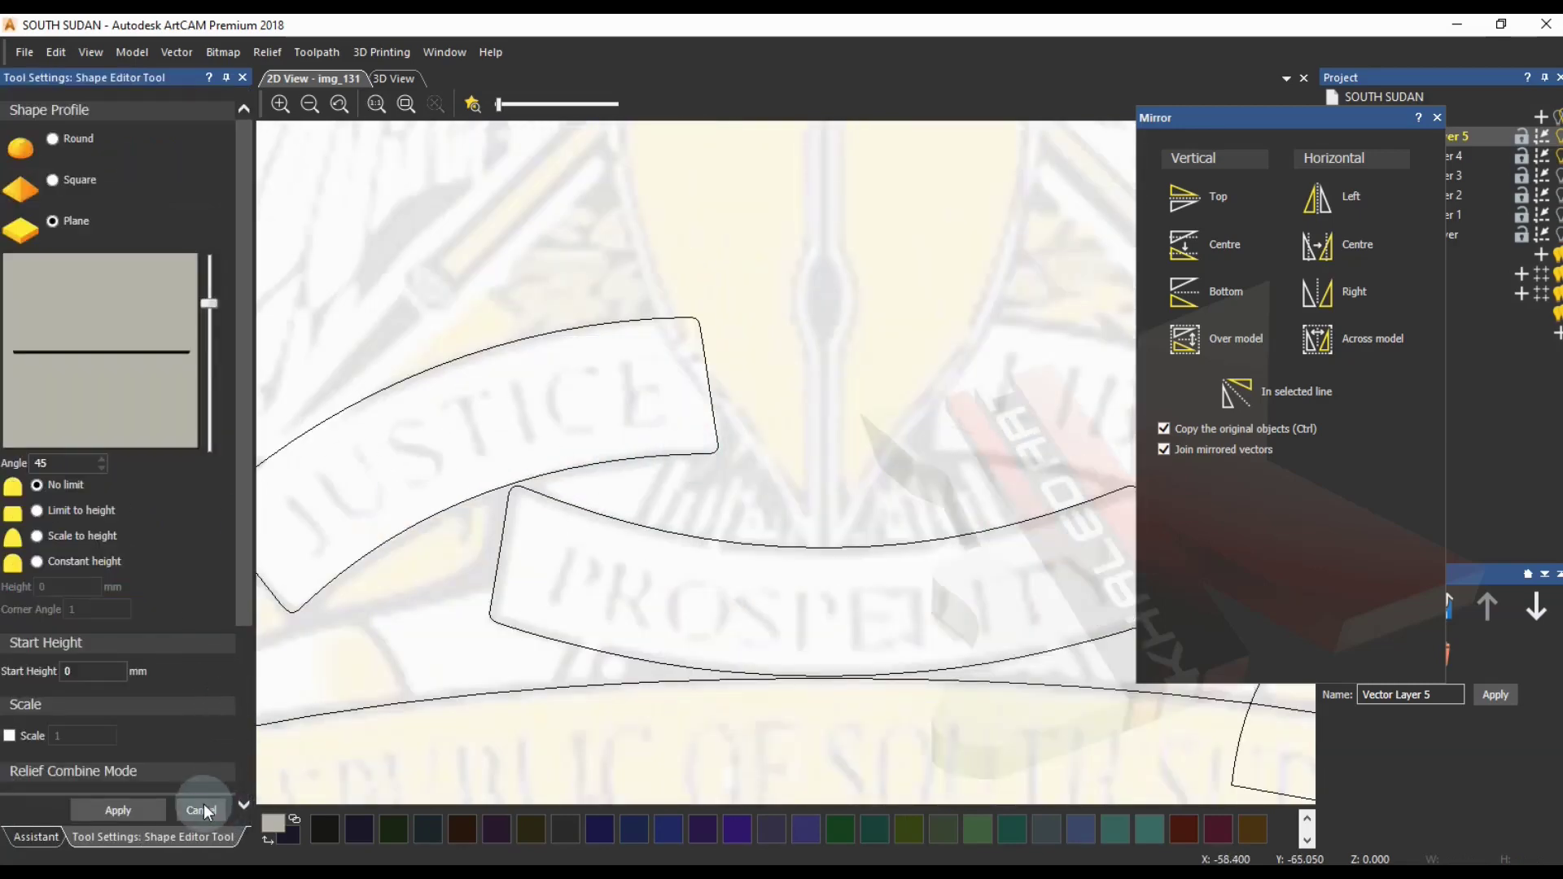
click(204, 811)
click(604, 467)
scroll(664, 471, down, 2)
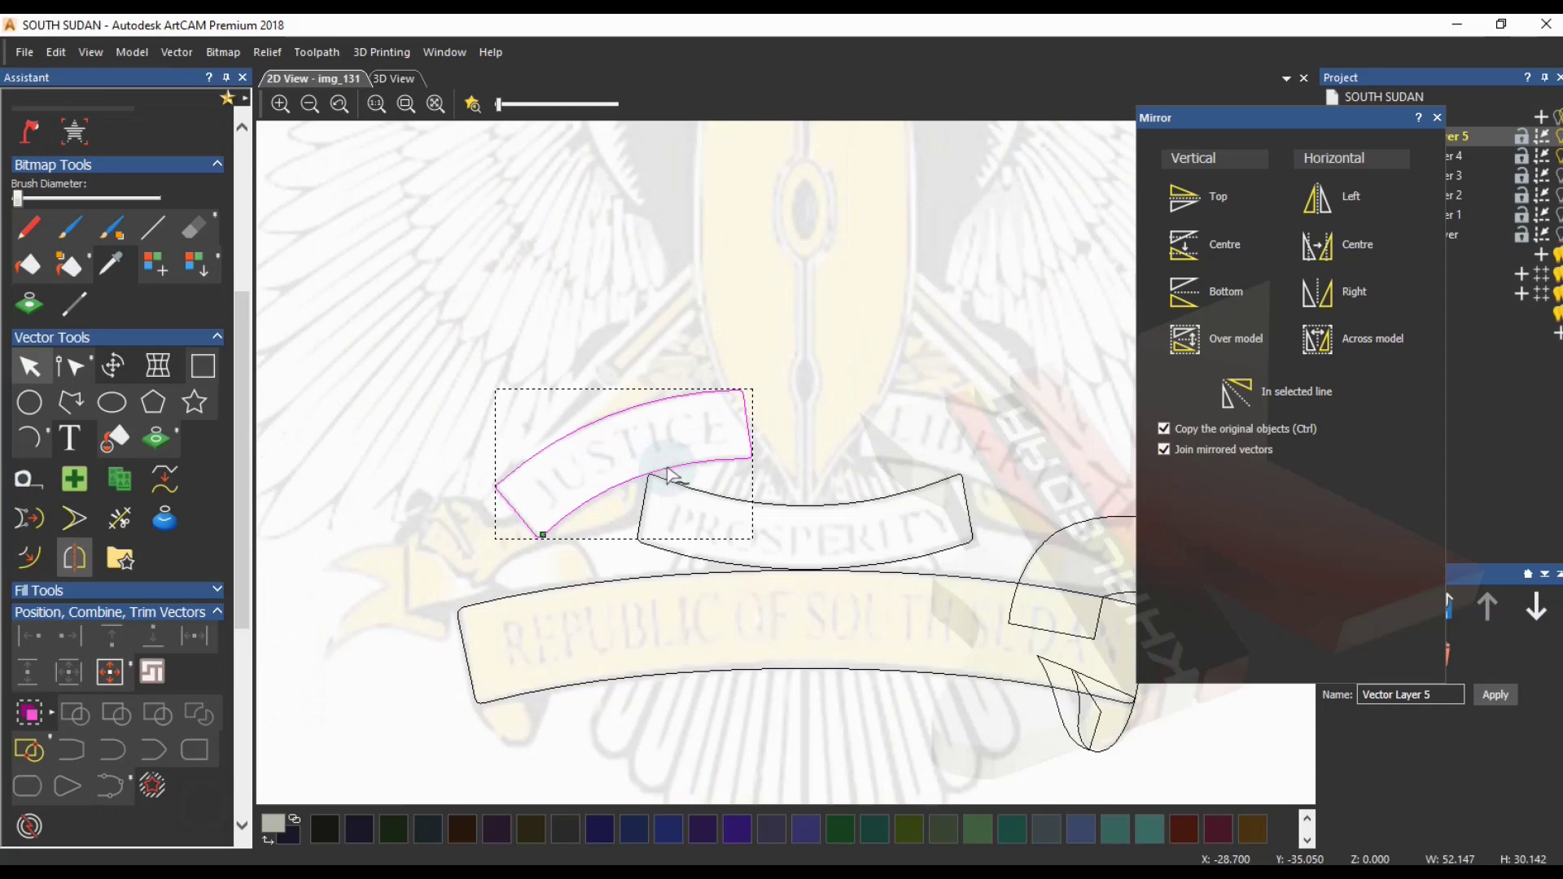
drag(667, 470, 905, 319)
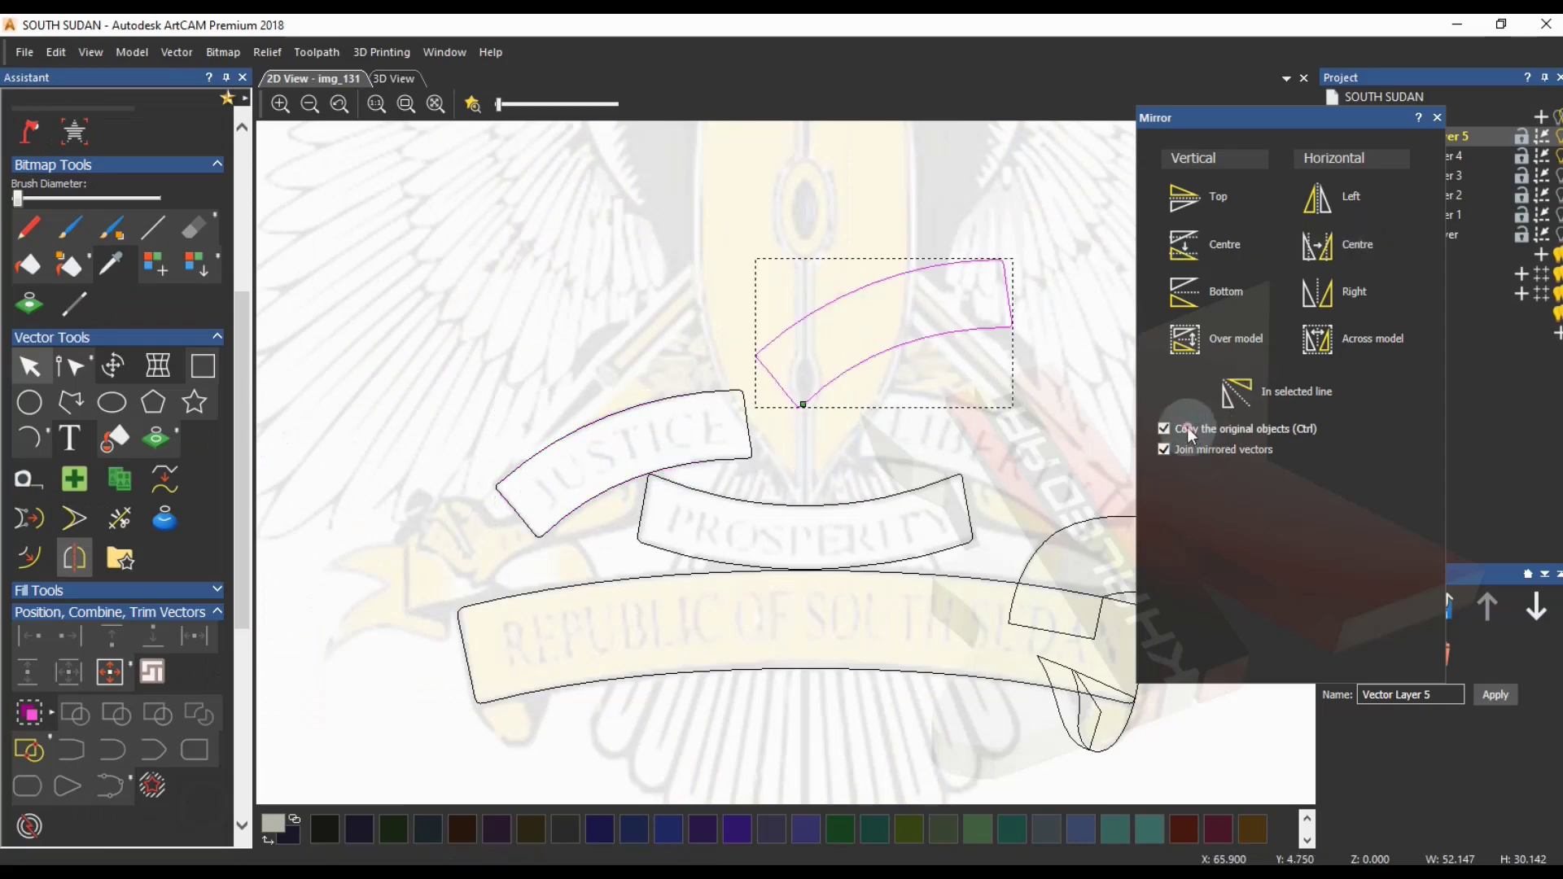
click(1309, 344)
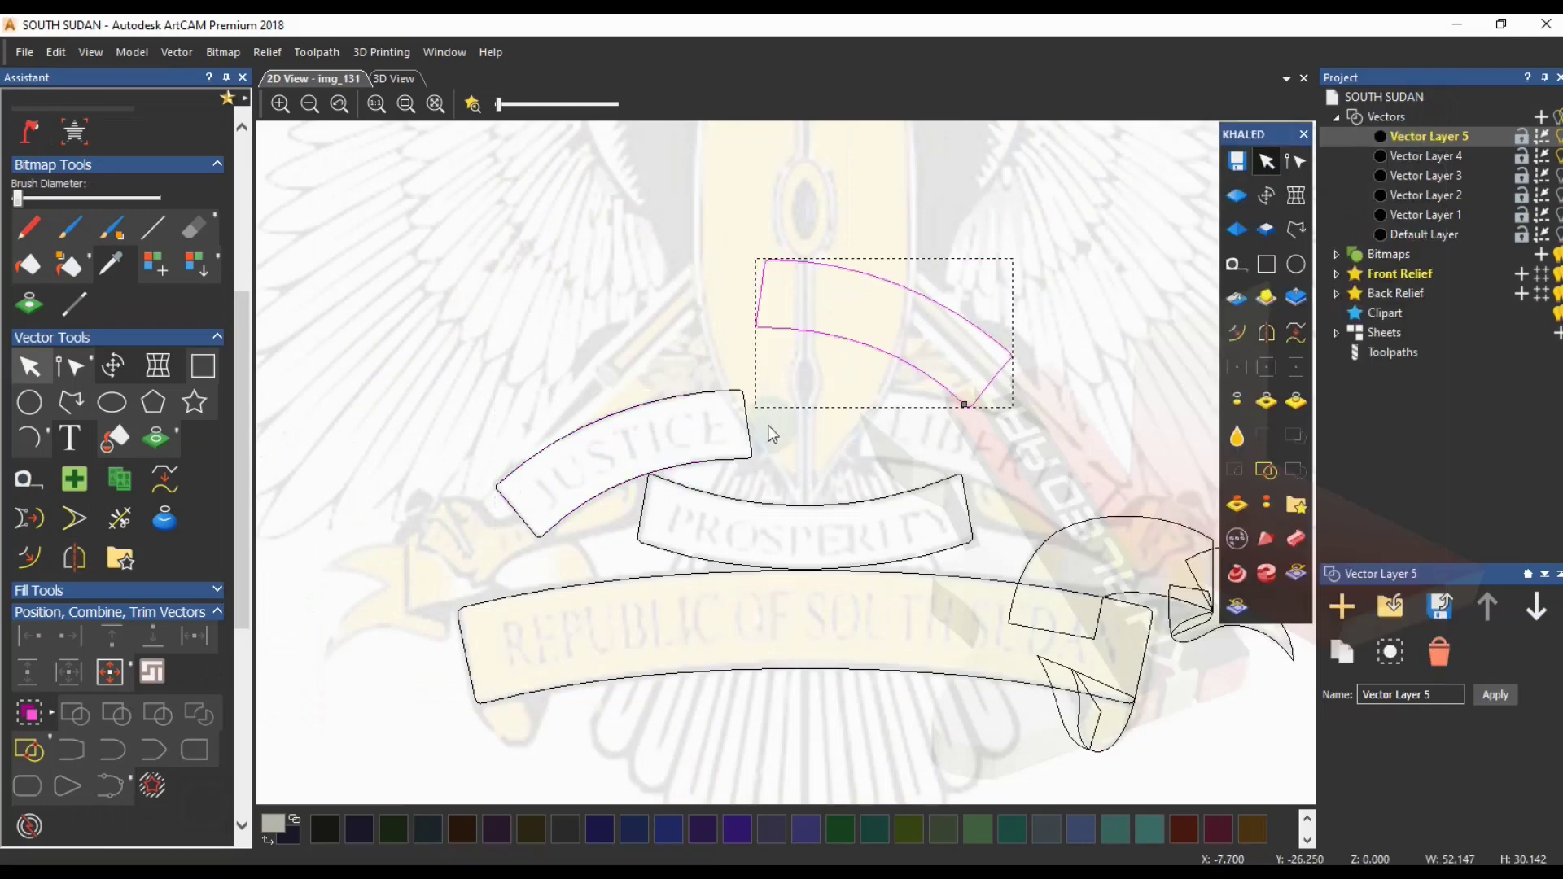
- Move the mirrored banner over the LIBERTY ribbon and align its centre vertically with the JUSTICE banner
drag(875, 347, 965, 452)
drag(876, 346, 984, 476)
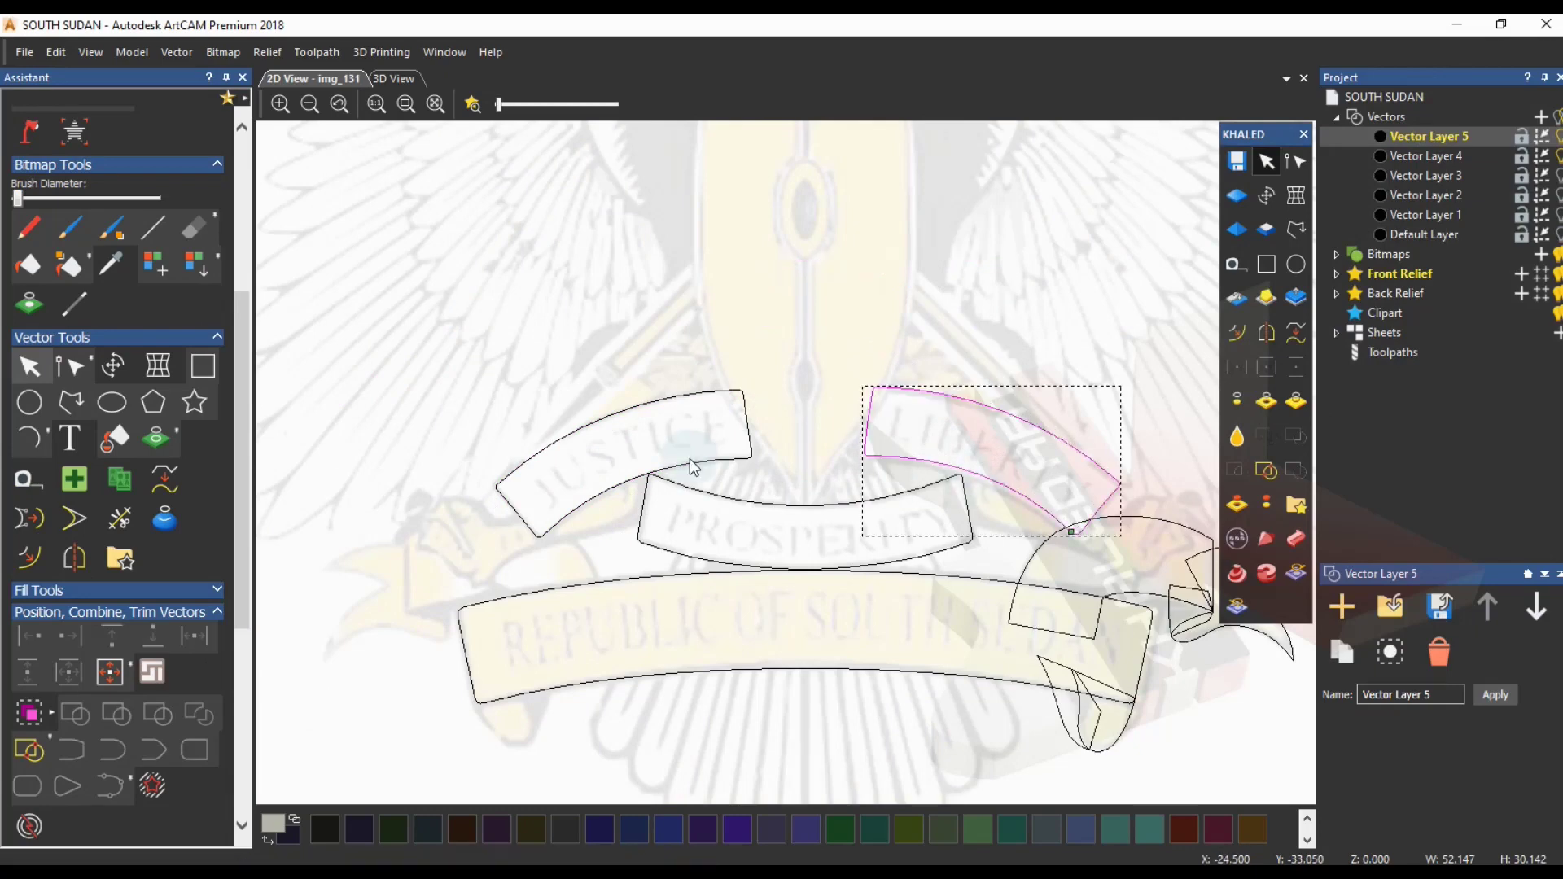
shift+click(724, 462)
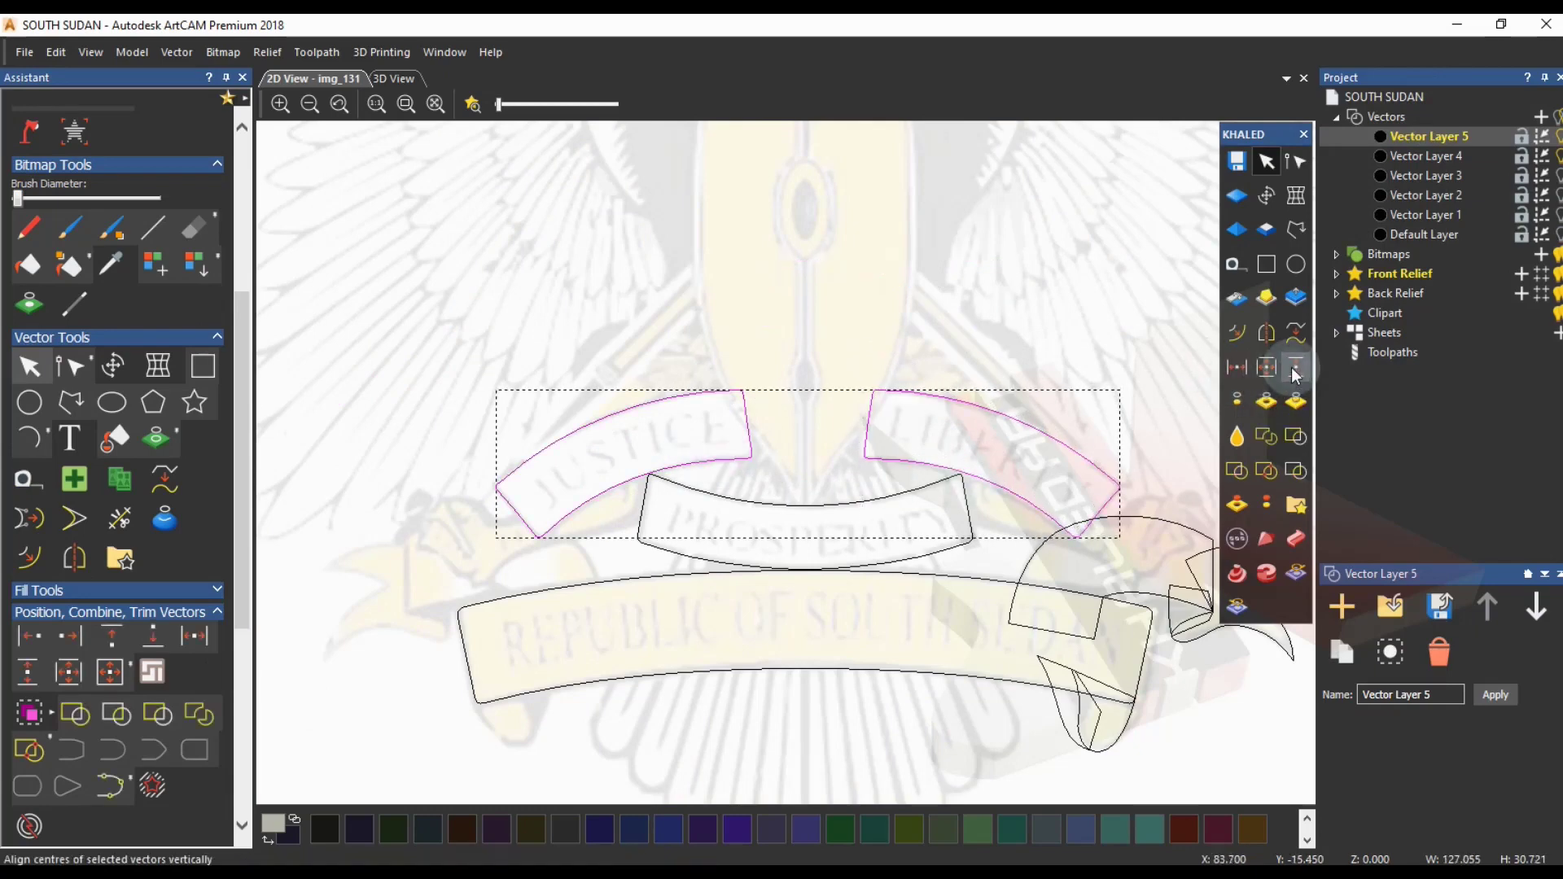
shift+click(749, 466)
shift+click(749, 466)
- Group the JUSTICE and LIBERTY banners and centre the group horizontally with the PROSPERITY banner
right_click(749, 465)
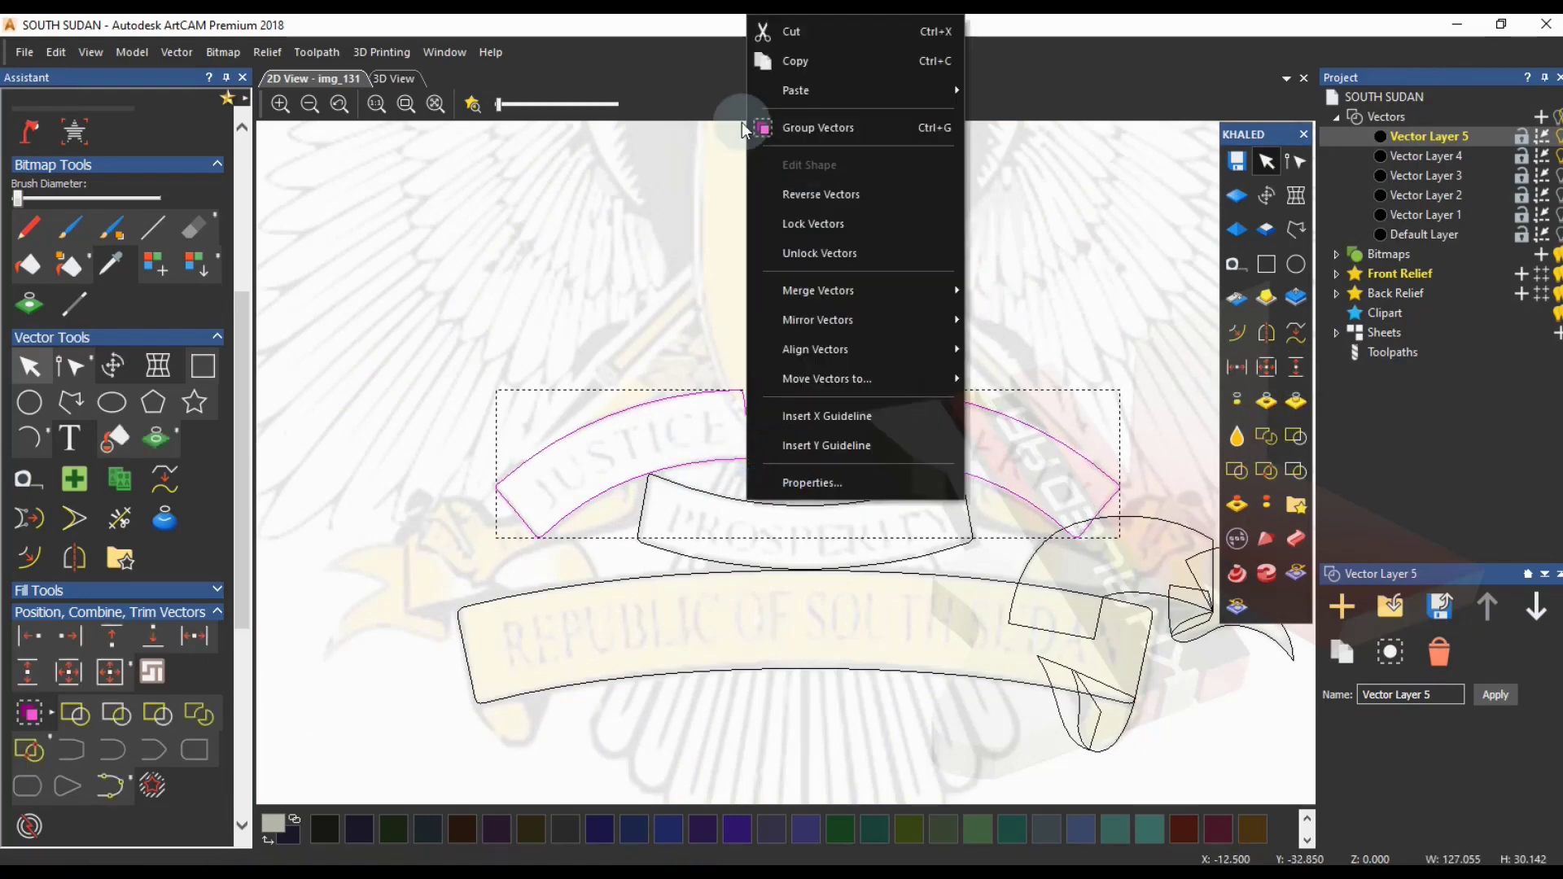
click(765, 129)
shift+click(808, 505)
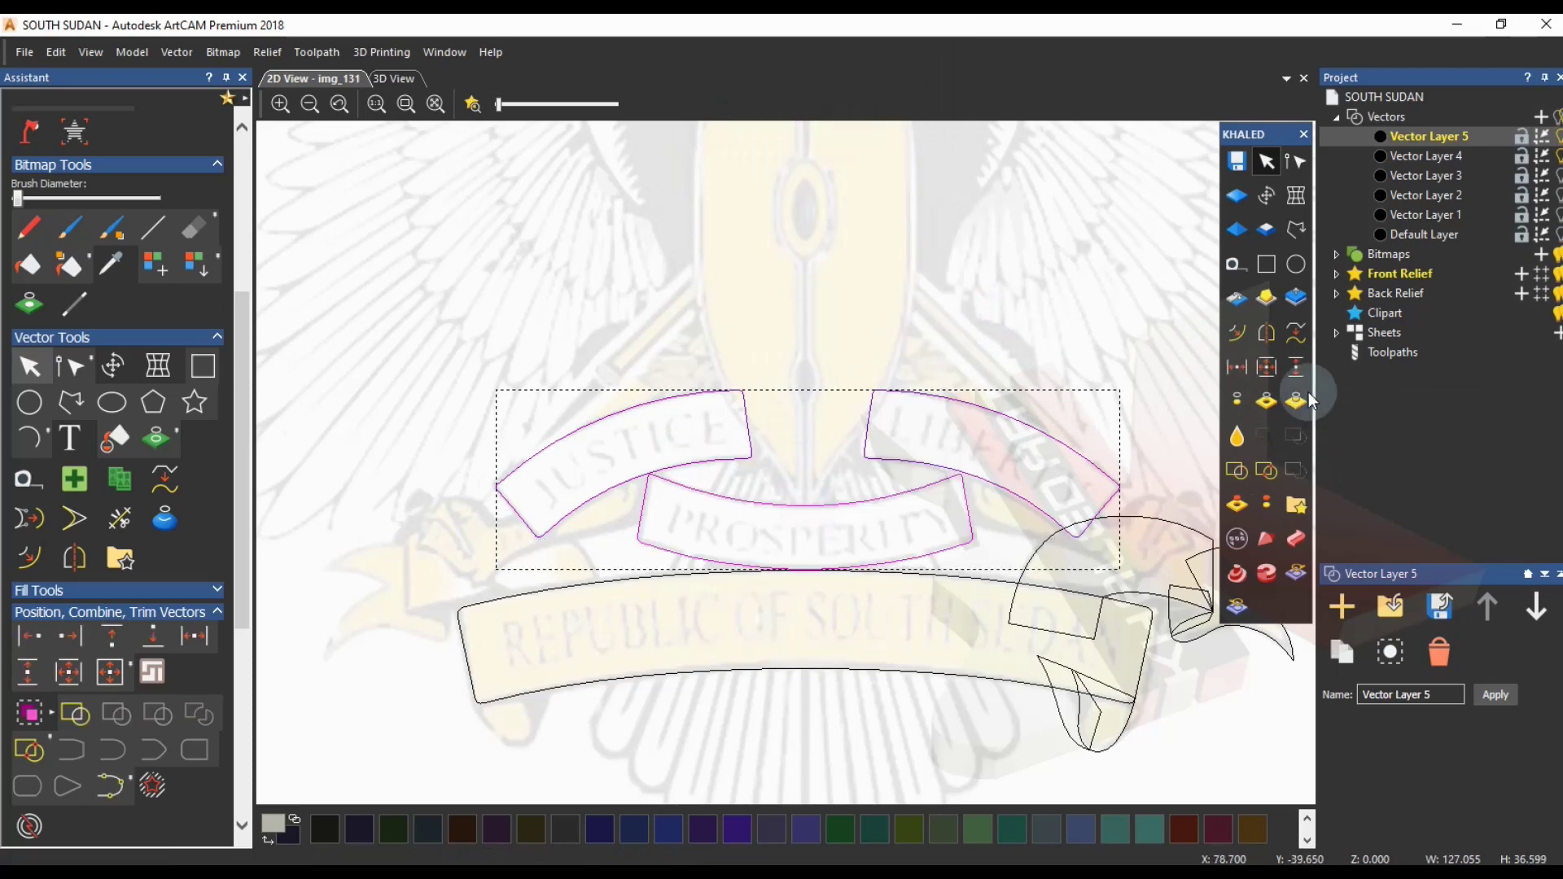
click(1239, 369)
click(1019, 328)
- Isolate Vector Layer 5 and paste its JUSTICE, LIBERTY and PROSPERITY banners in place onto Vector Layer 6
scroll(547, 491, down, 2)
scroll(610, 488, down, 5)
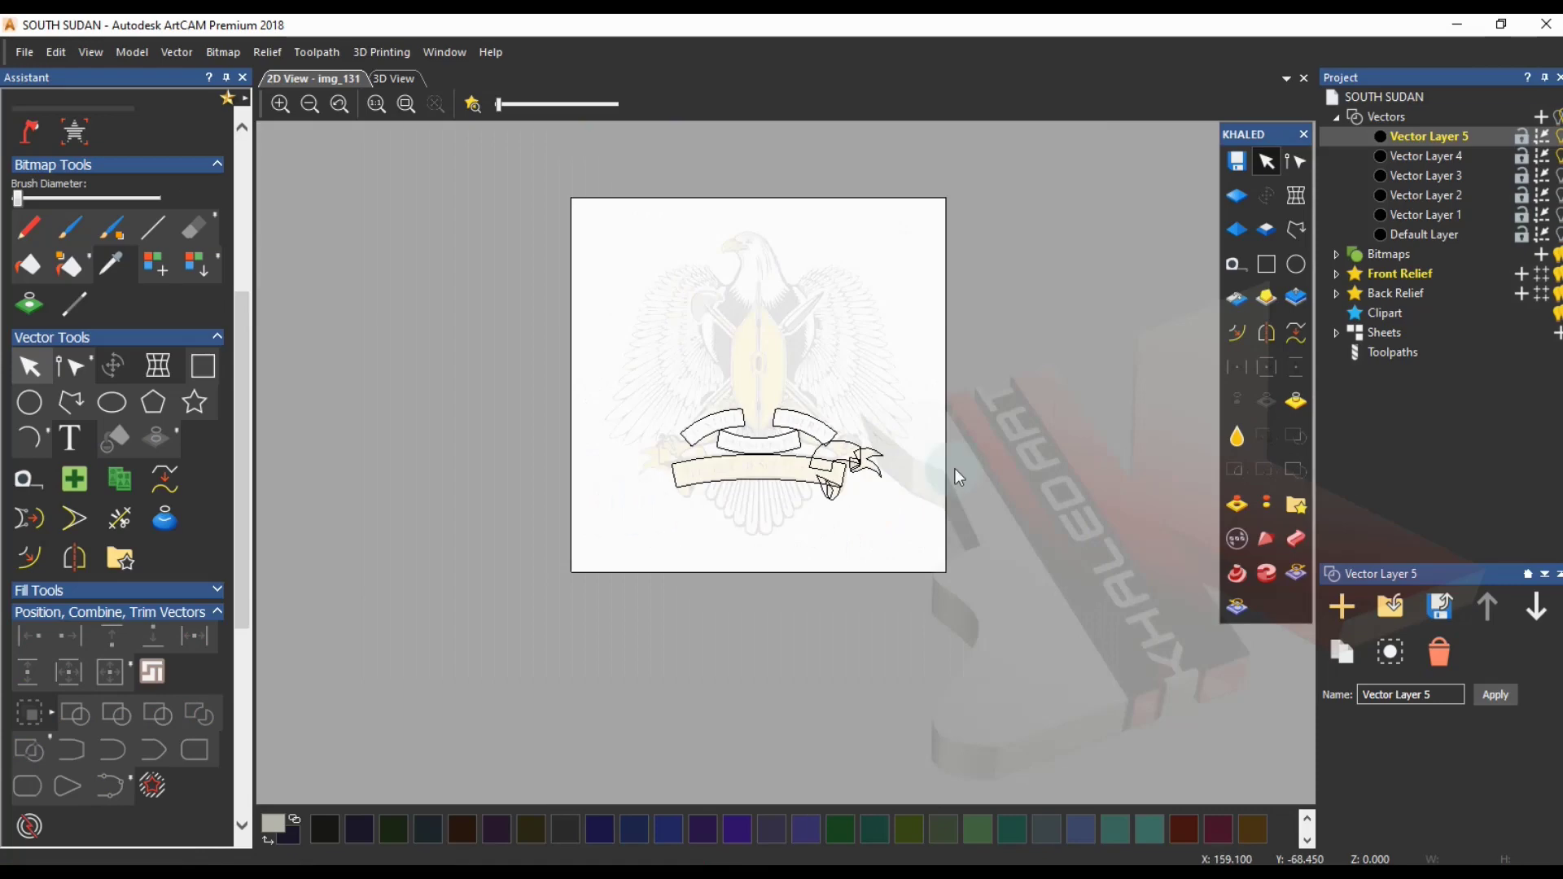
scroll(760, 391, up, 3)
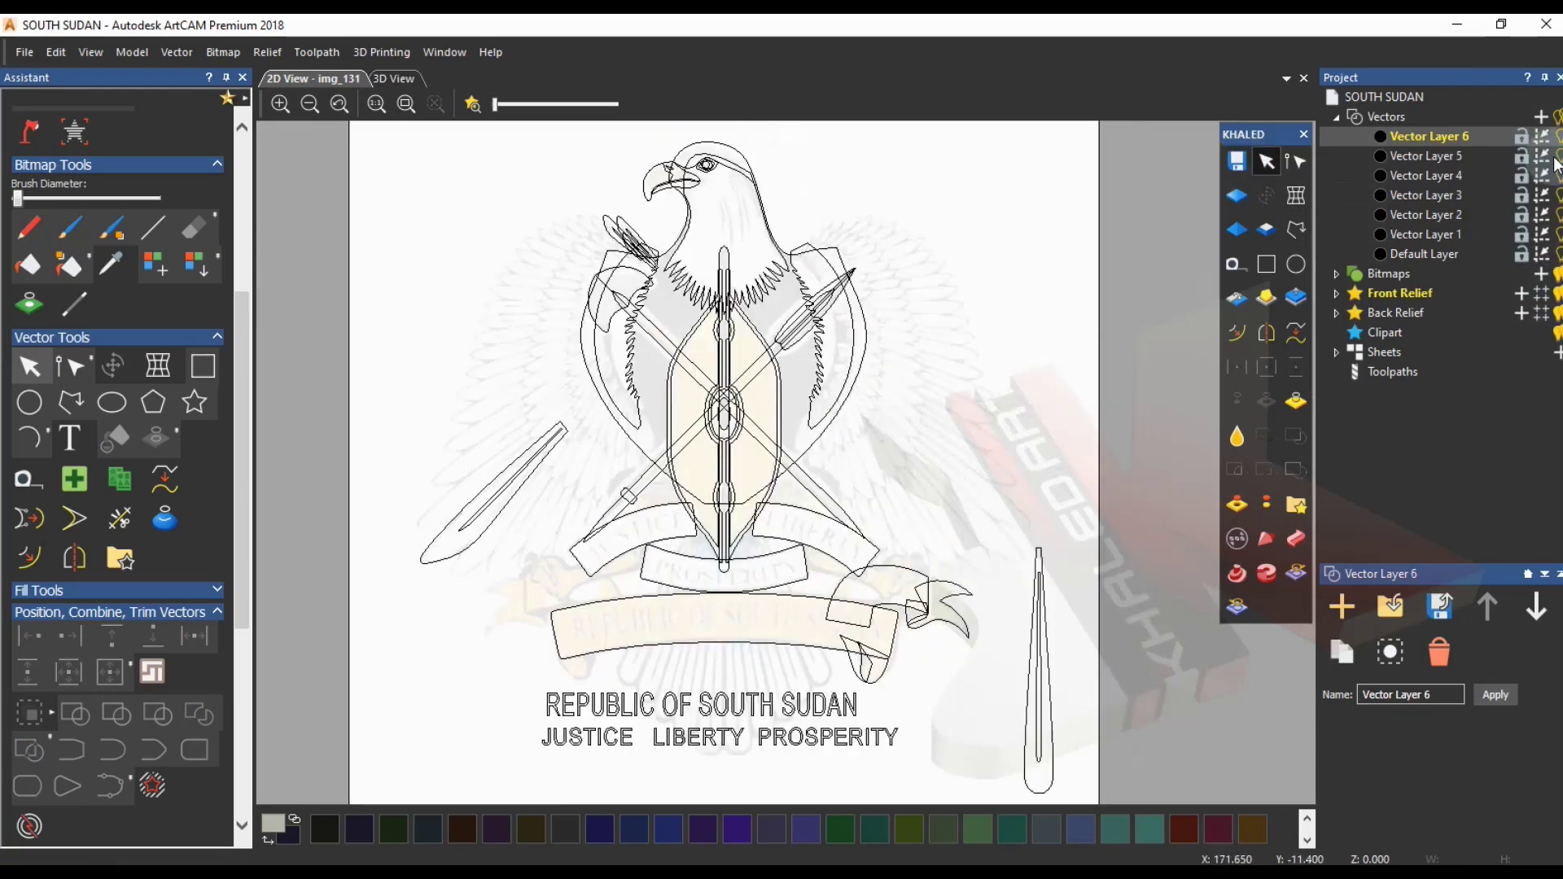
click(1557, 157)
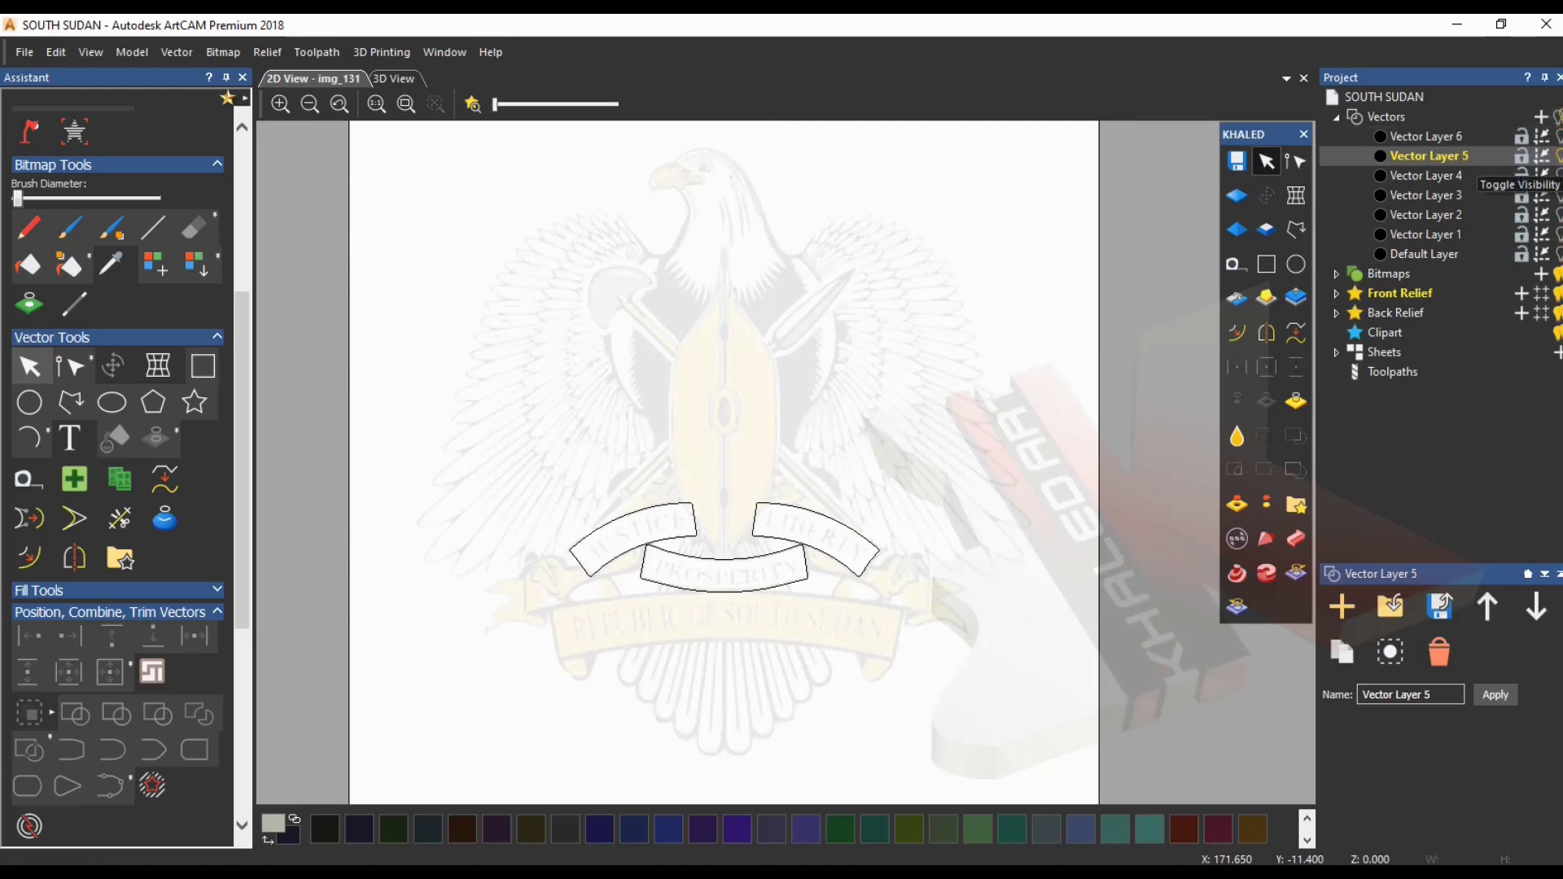
drag(492, 455, 936, 619)
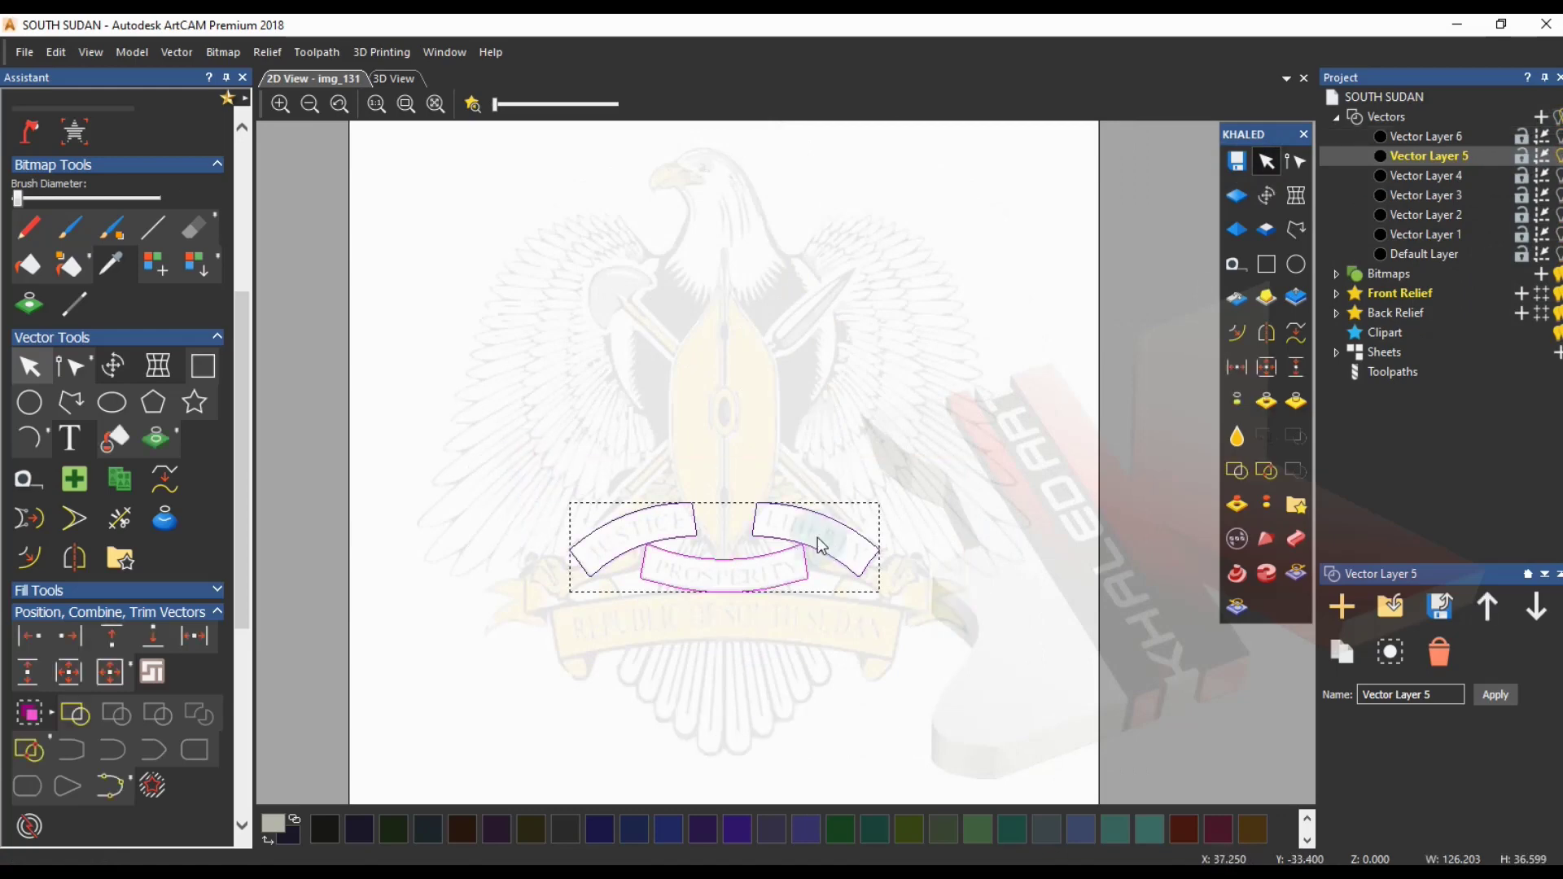
right_click(818, 540)
click(903, 31)
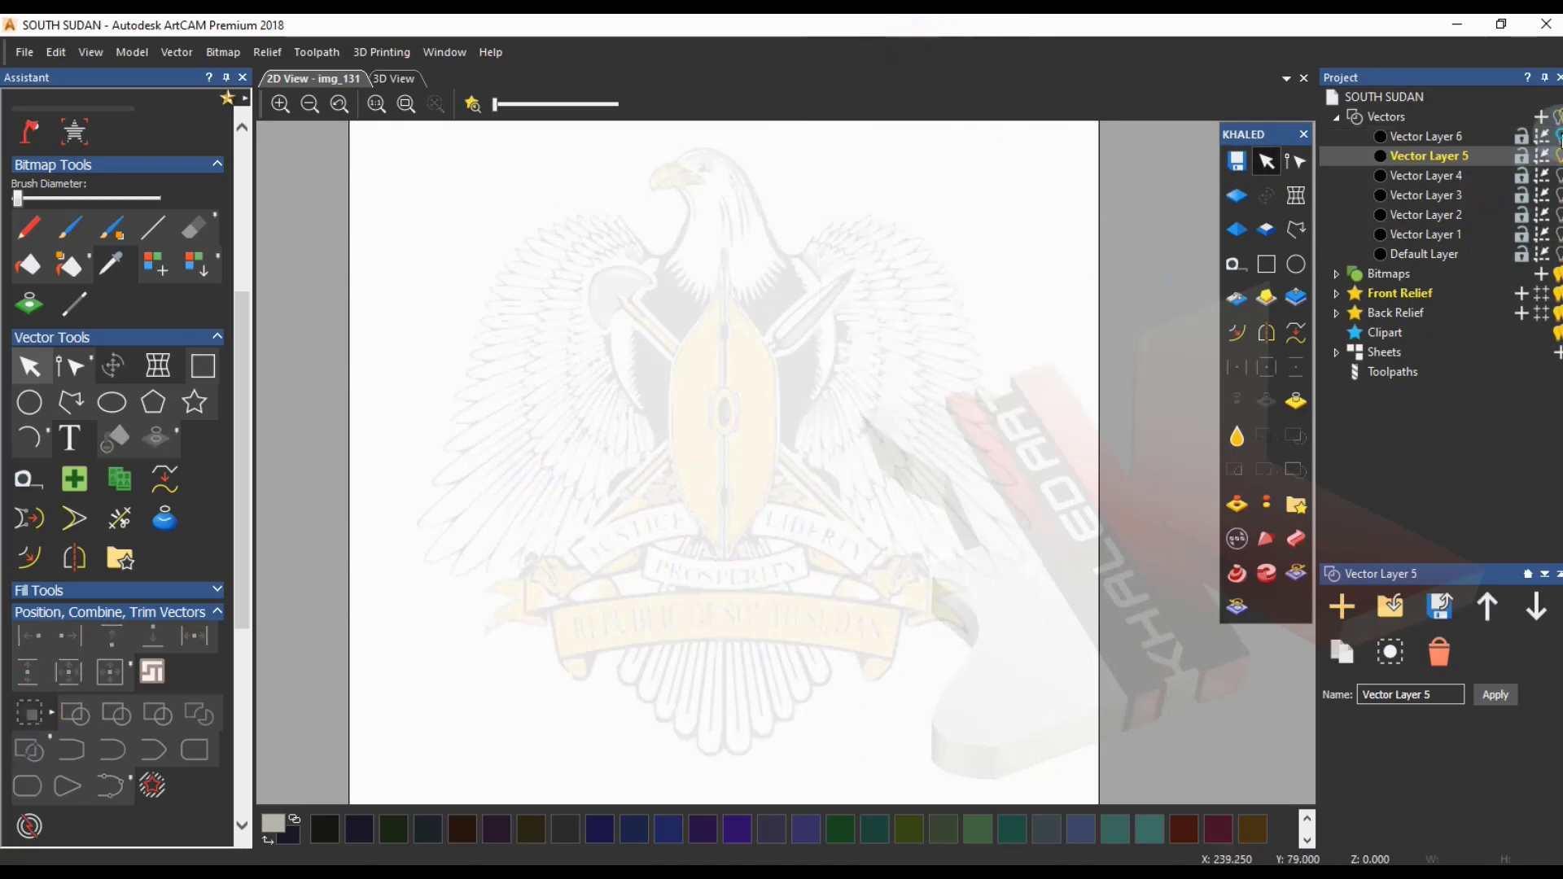
click(1556, 136)
right_click(838, 454)
mouse_move(976, 460)
click(1029, 472)
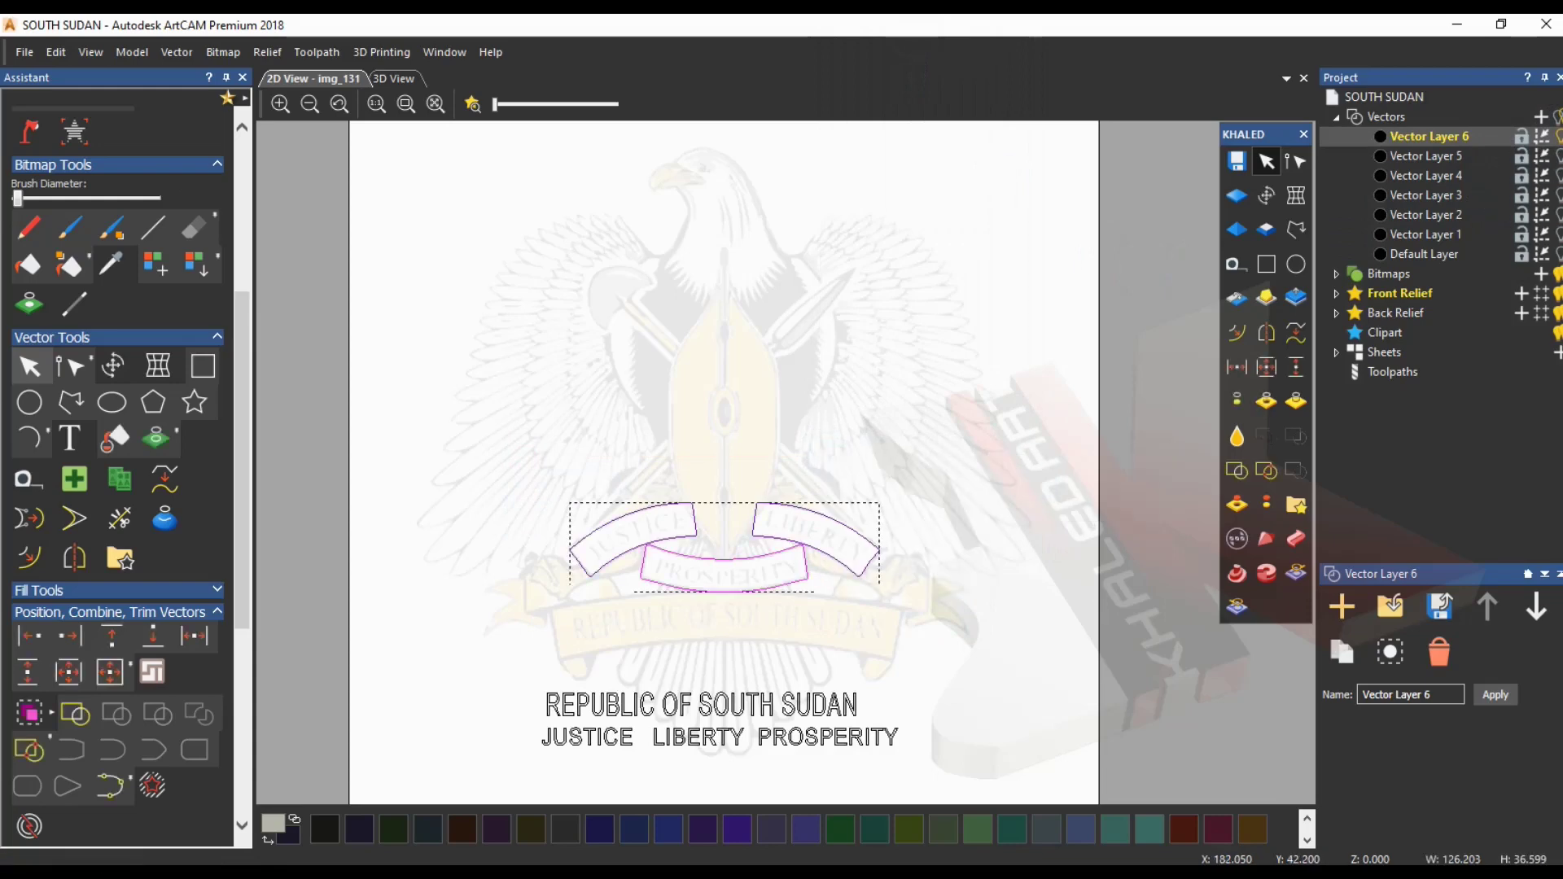
- Copy the large REPUBLIC OF SOUTH SUDAN banner outline from Vector Layer 4 and paste it in place onto Vector Layer 6
click(1429, 175)
click(716, 643)
right_click(720, 643)
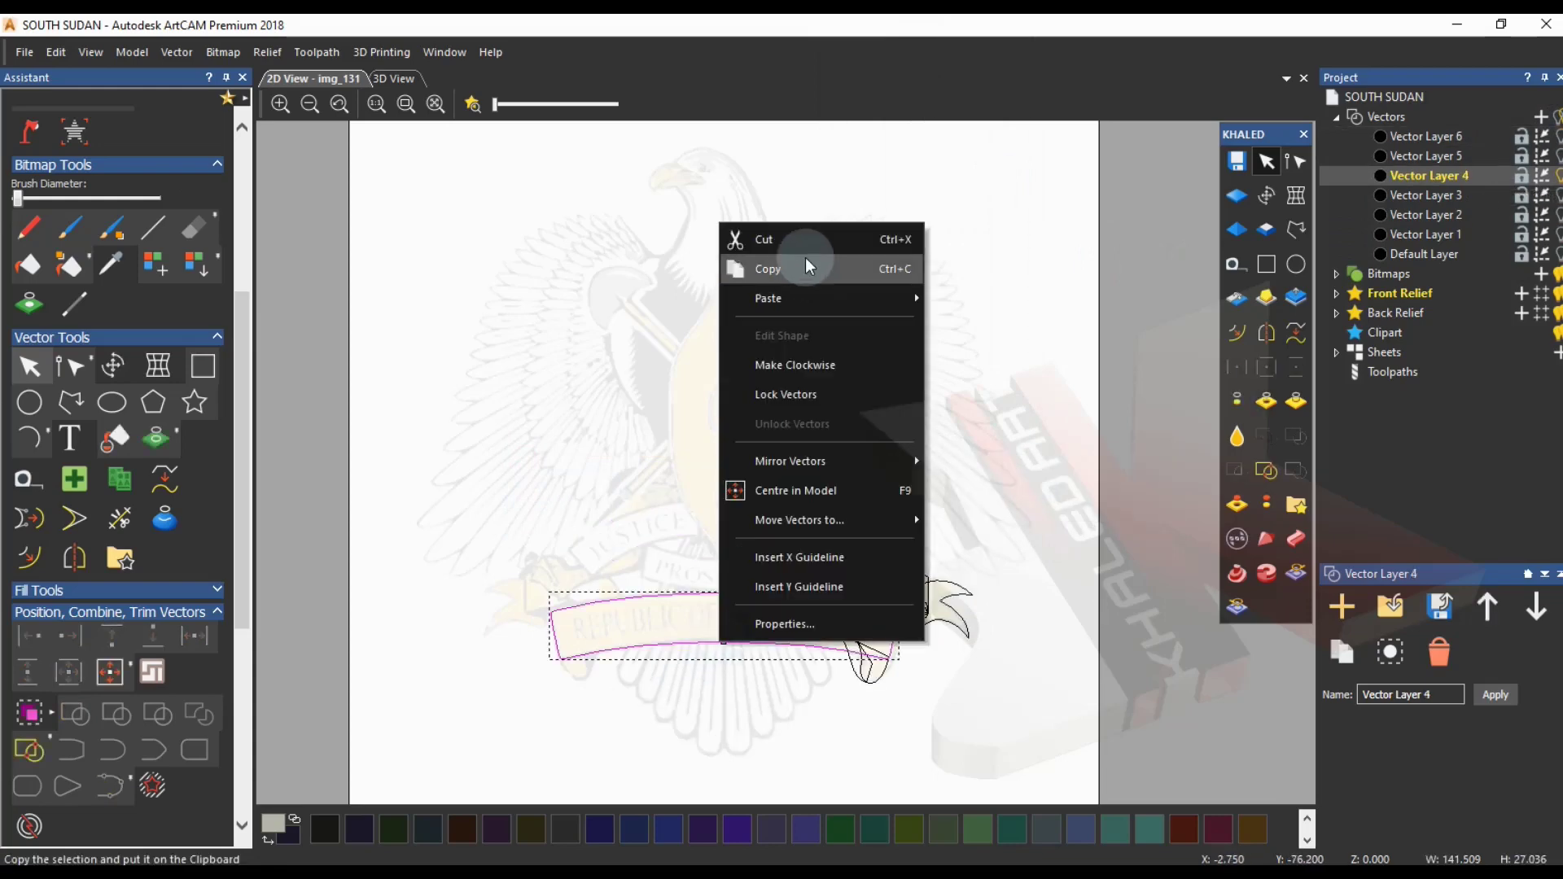
click(808, 266)
click(1429, 136)
right_click(796, 462)
mouse_move(910, 476)
click(1001, 472)
- Make the reference image slightly stronger behind the banner and text vectors
click(531, 628)
click(679, 708)
click(683, 736)
scroll(704, 682, up, 3)
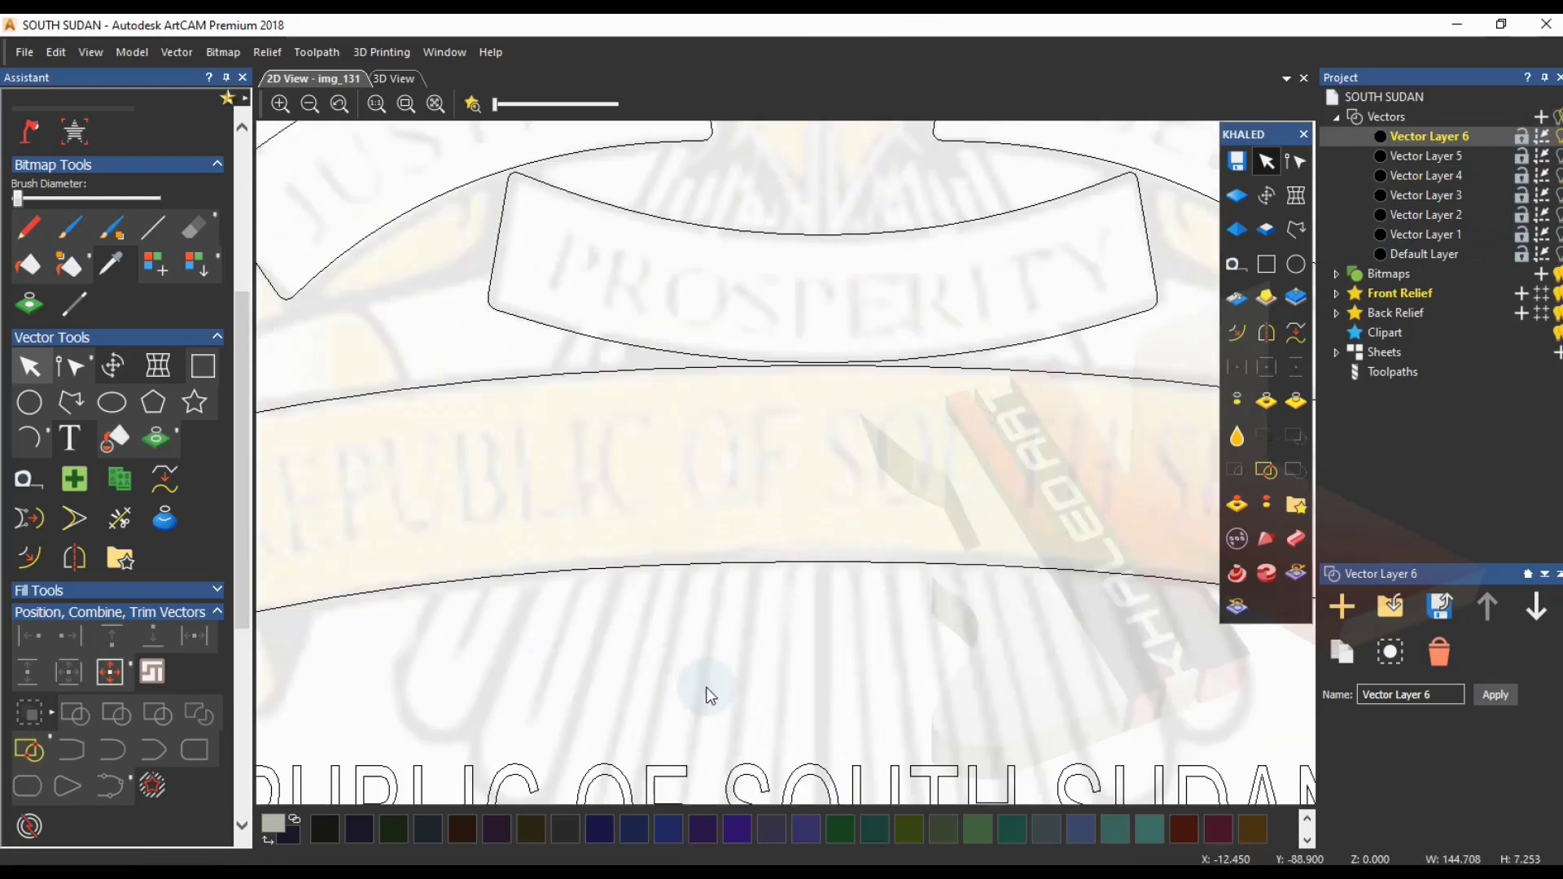
scroll(705, 682, down, 3)
drag(497, 106, 505, 106)
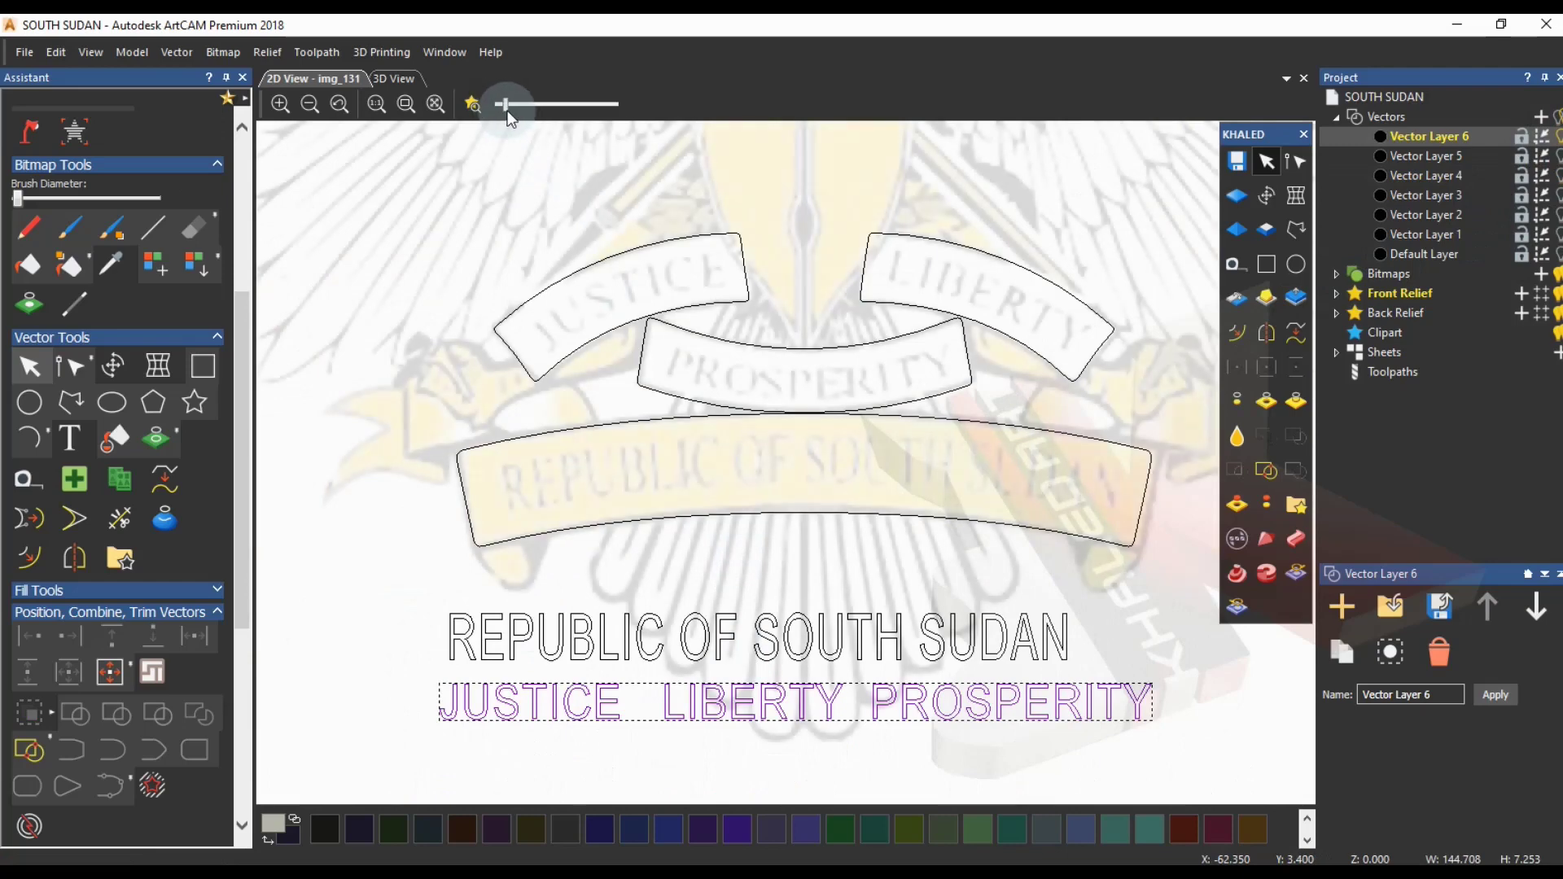
- Centre the REPUBLIC OF SOUTH SUDAN text inside the large lower banner
click(763, 641)
shift+click(791, 514)
click(1263, 373)
click(925, 594)
click(852, 501)
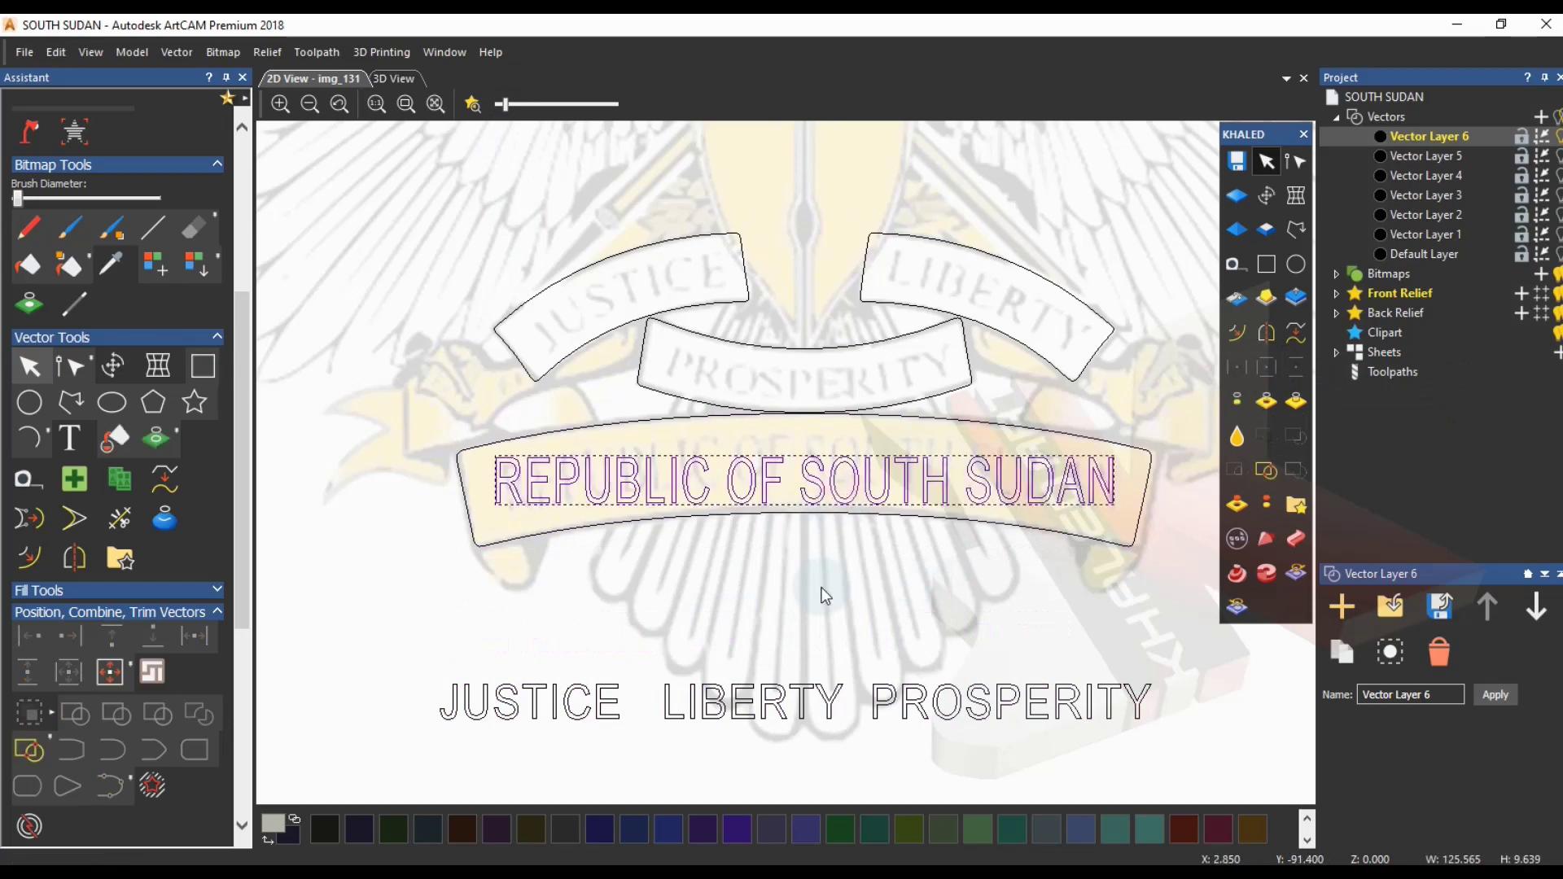
- Arch the REPUBLIC OF SOUTH SUDAN text with Envelope Distortion, raising its middle control points to follow the large banner's upper curve
scroll(832, 458, up, 3)
scroll(841, 490, down, 3)
middle_drag(656, 558, 562, 592)
click(562, 592)
click(697, 513)
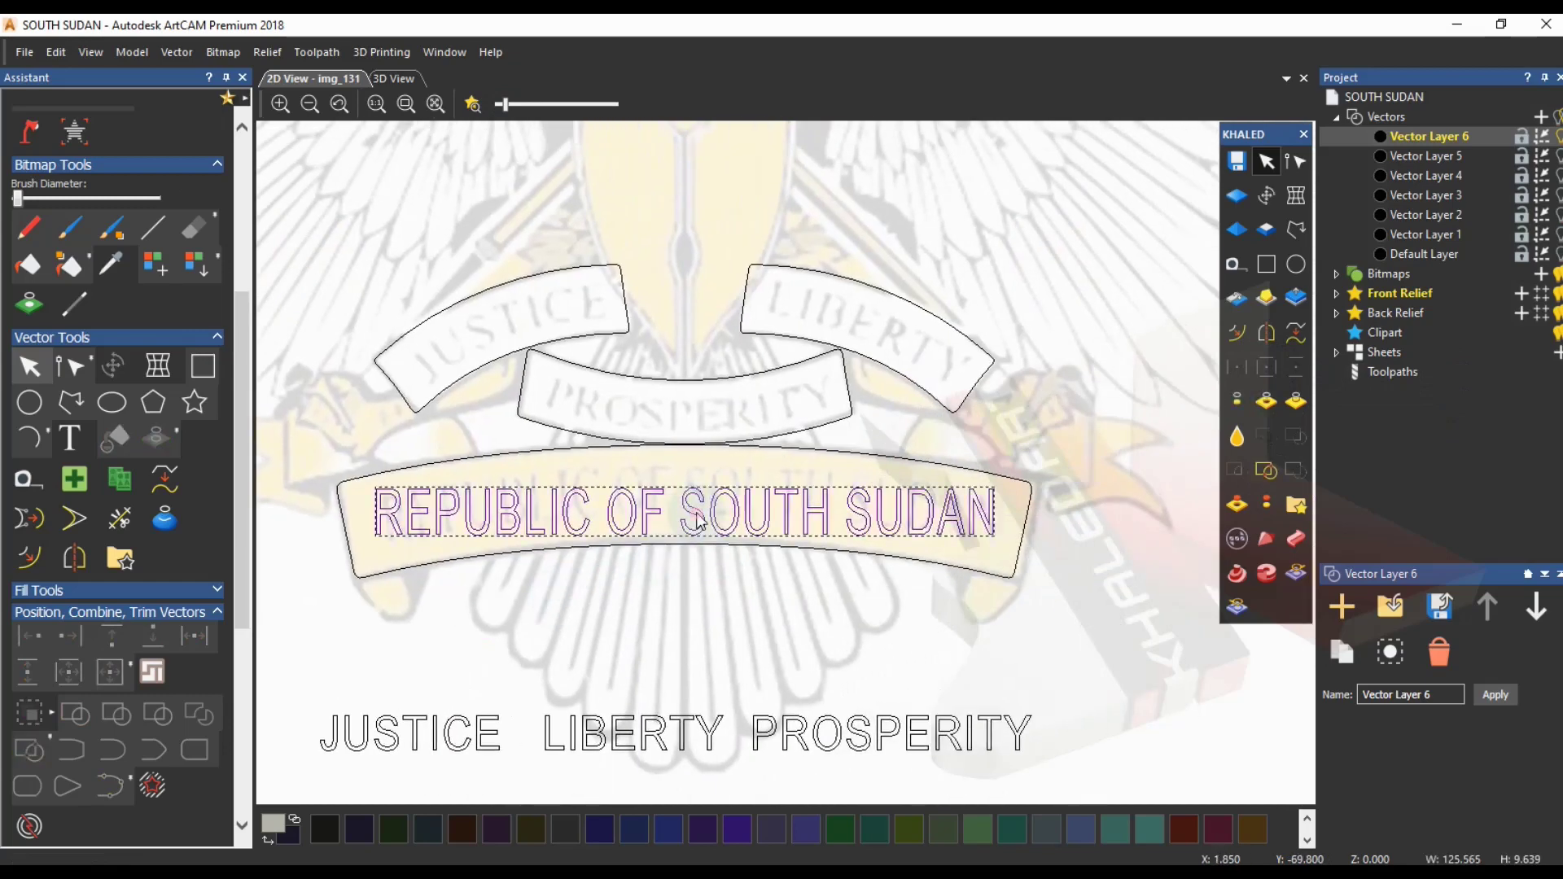
click(158, 366)
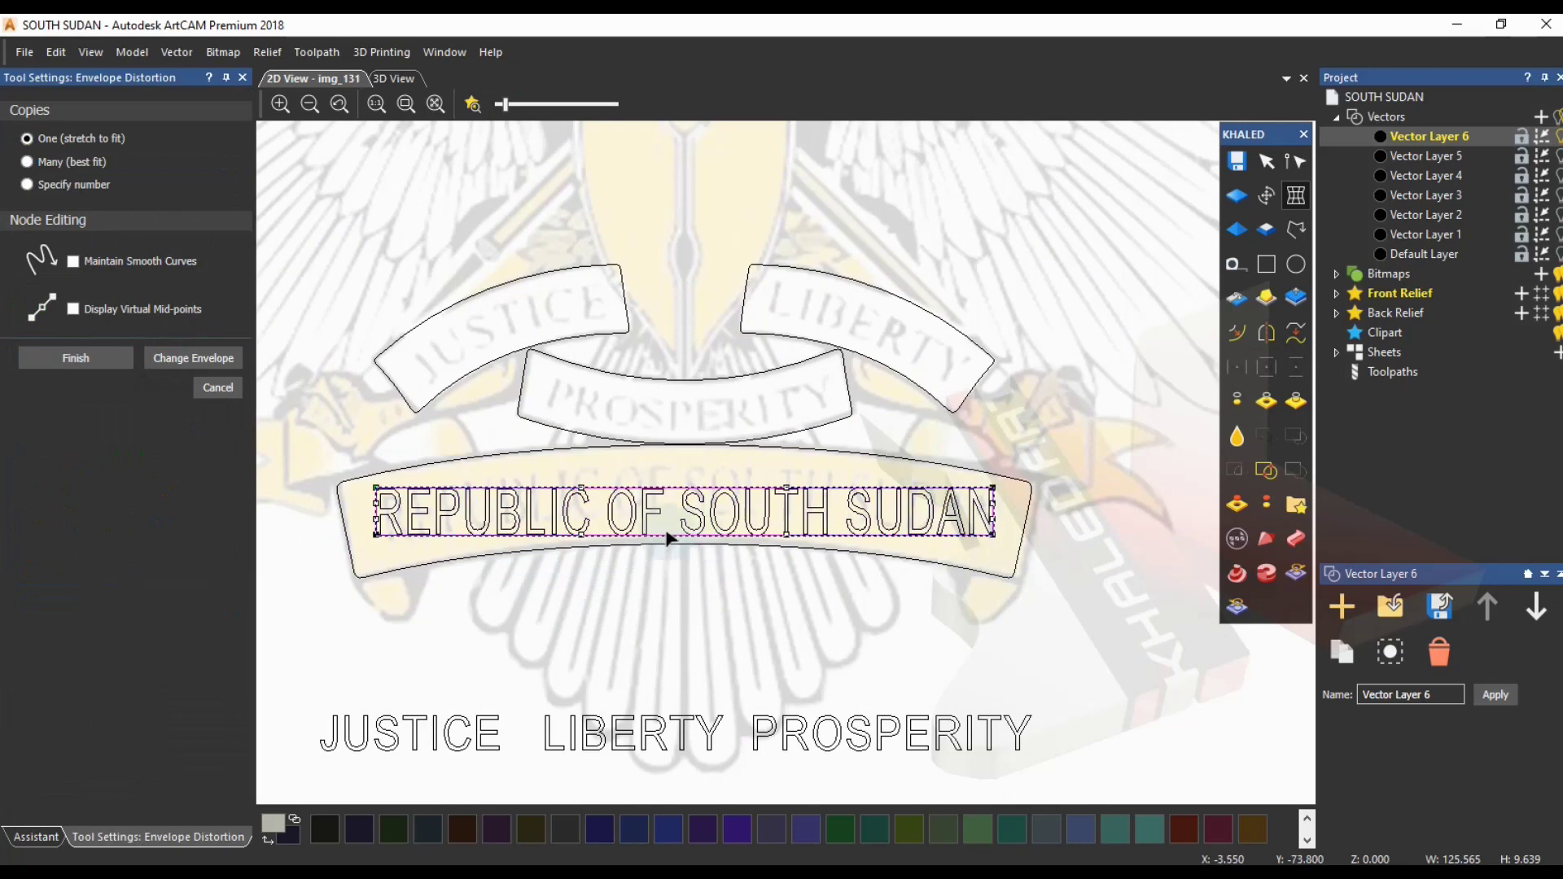
scroll(659, 539, up, 3)
scroll(662, 523, down, 3)
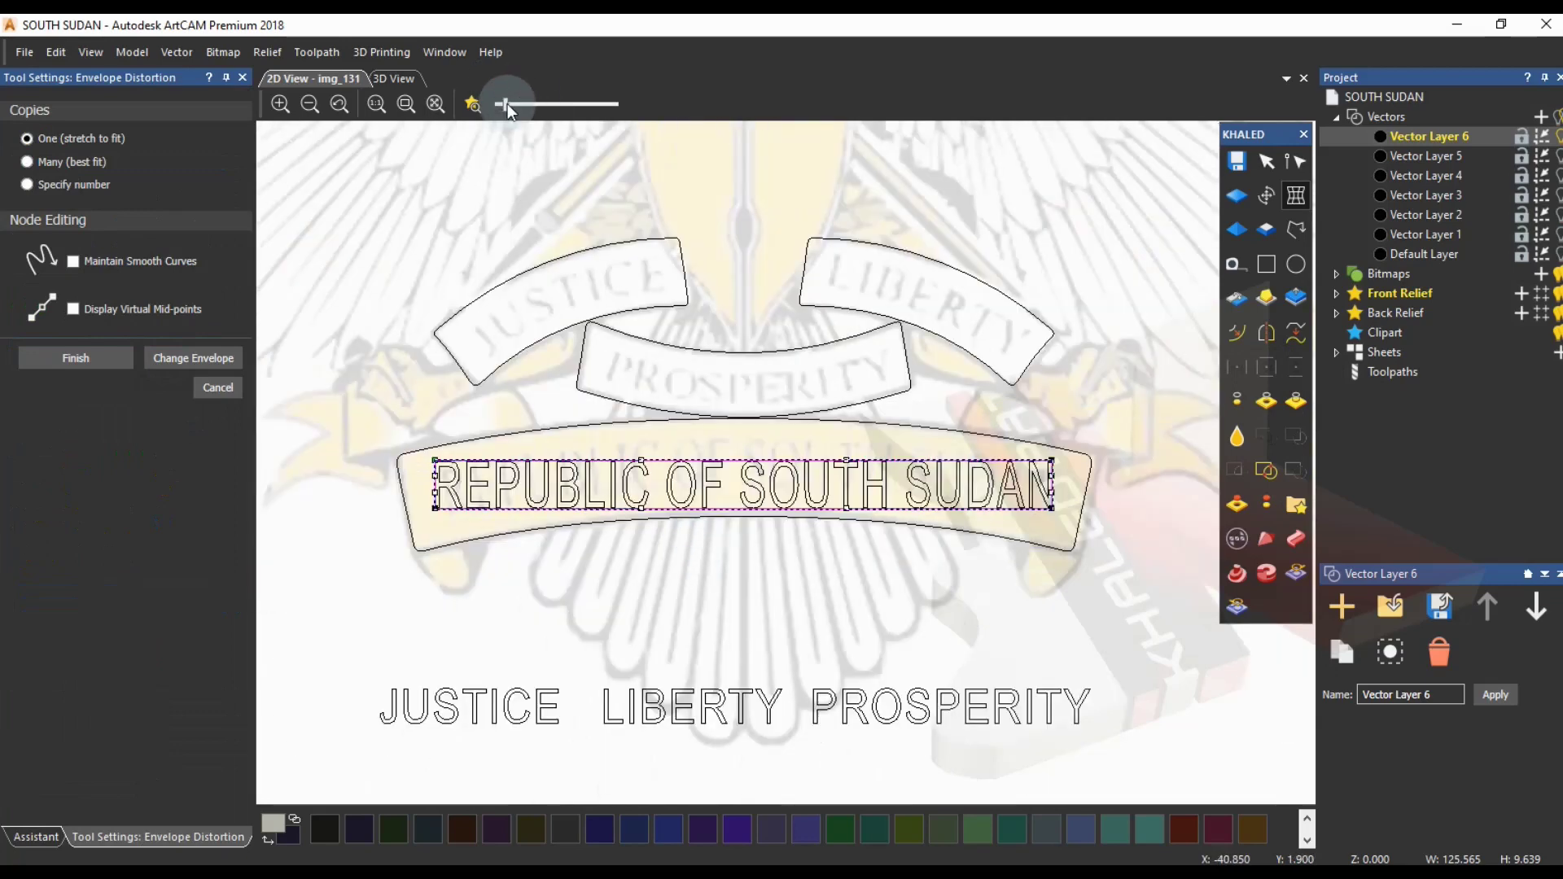
scroll(407, 480, up, 3)
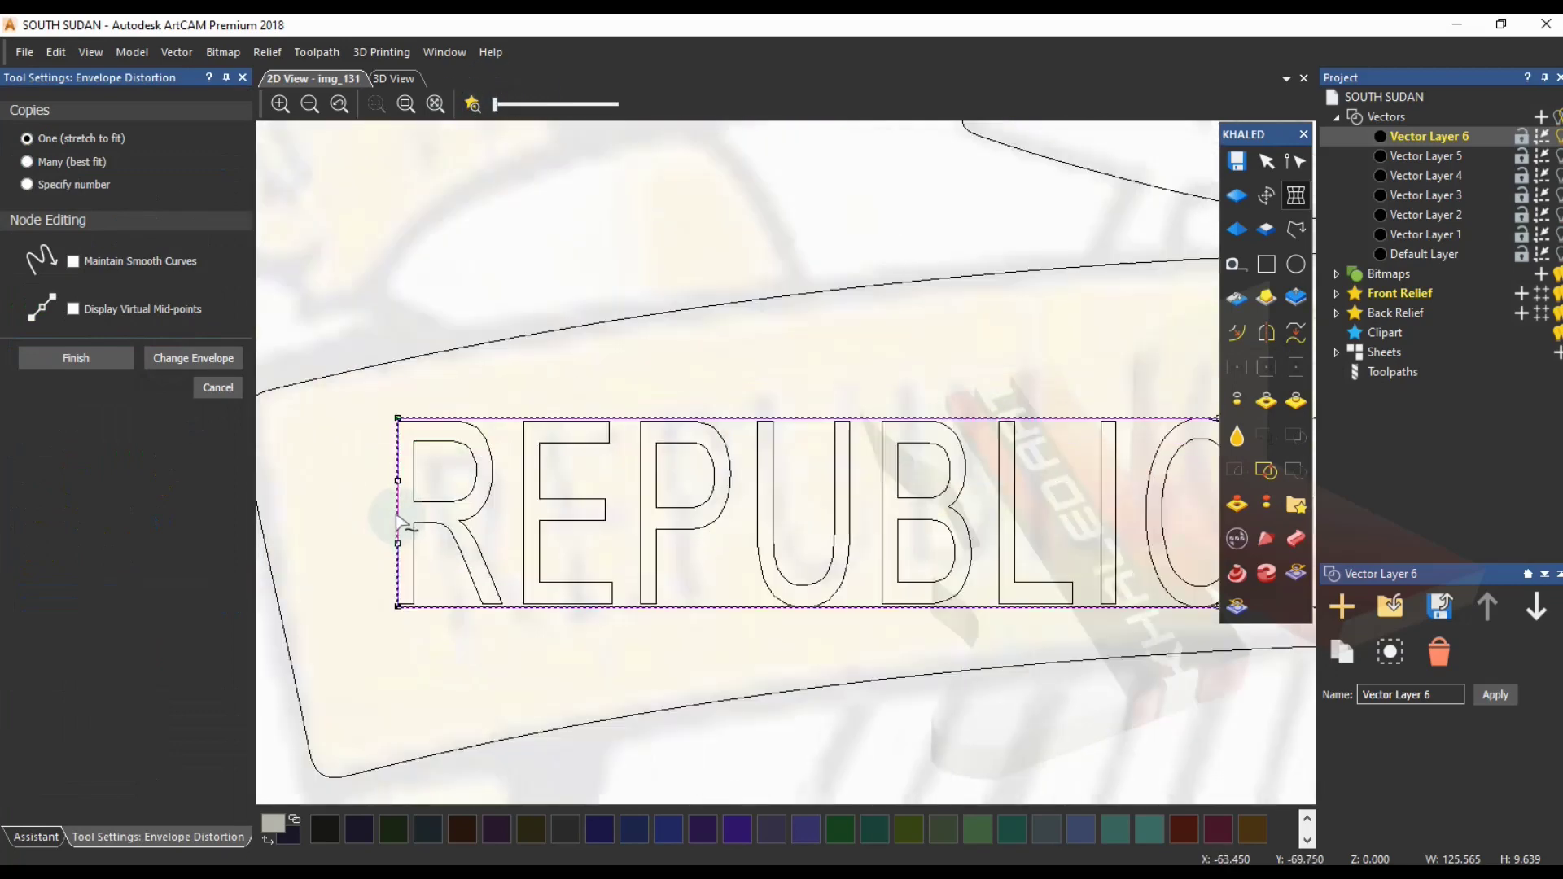
scroll(401, 521, down, 3)
scroll(1004, 464, down, 2)
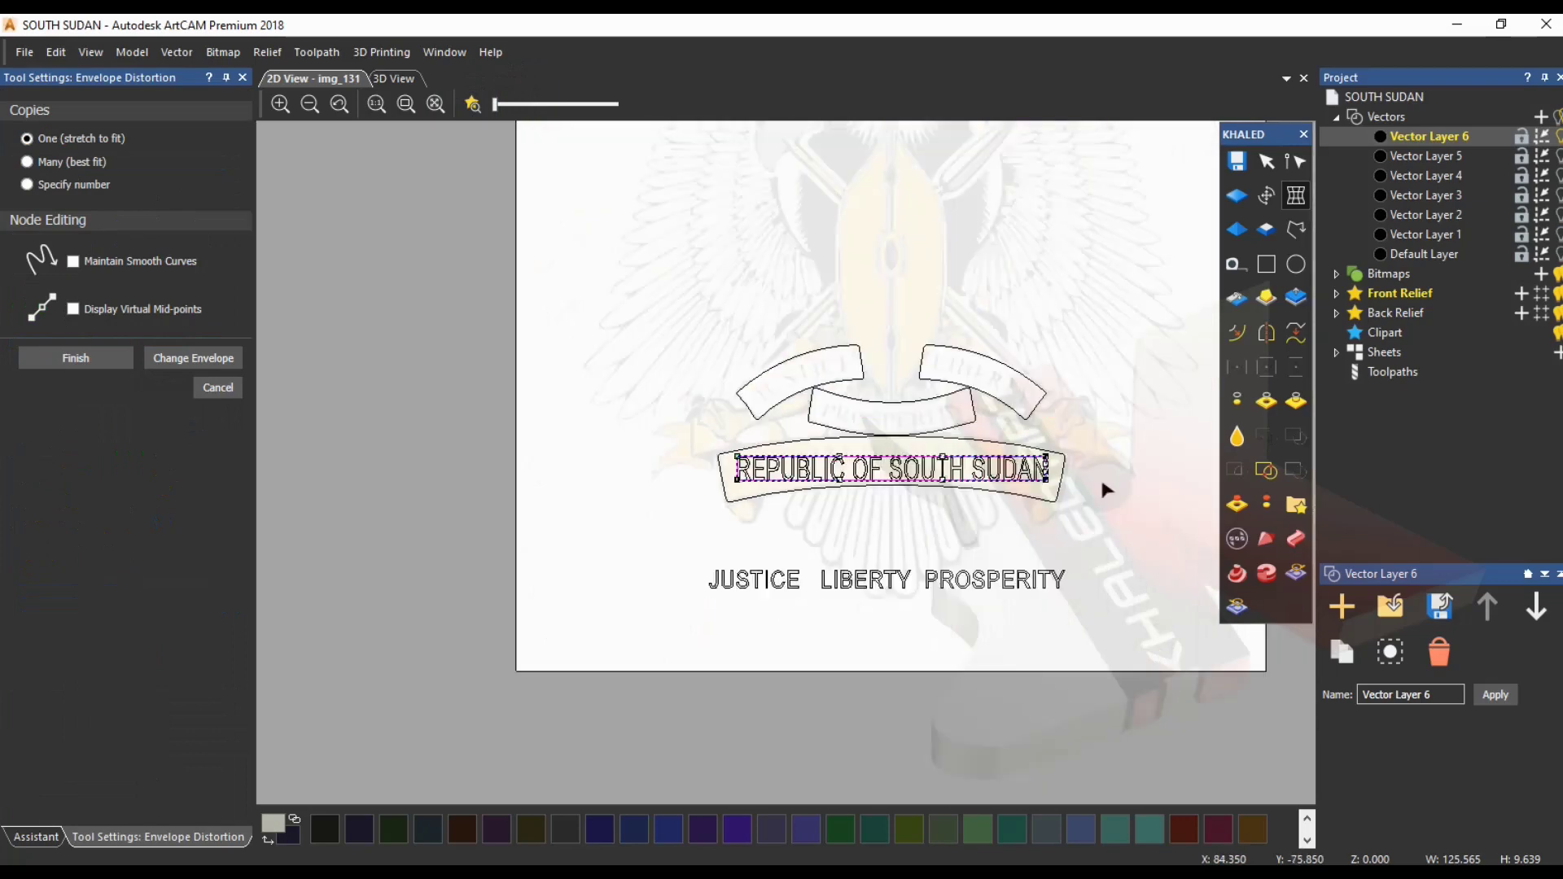
scroll(1058, 478, up, 3)
scroll(442, 470, down, 2)
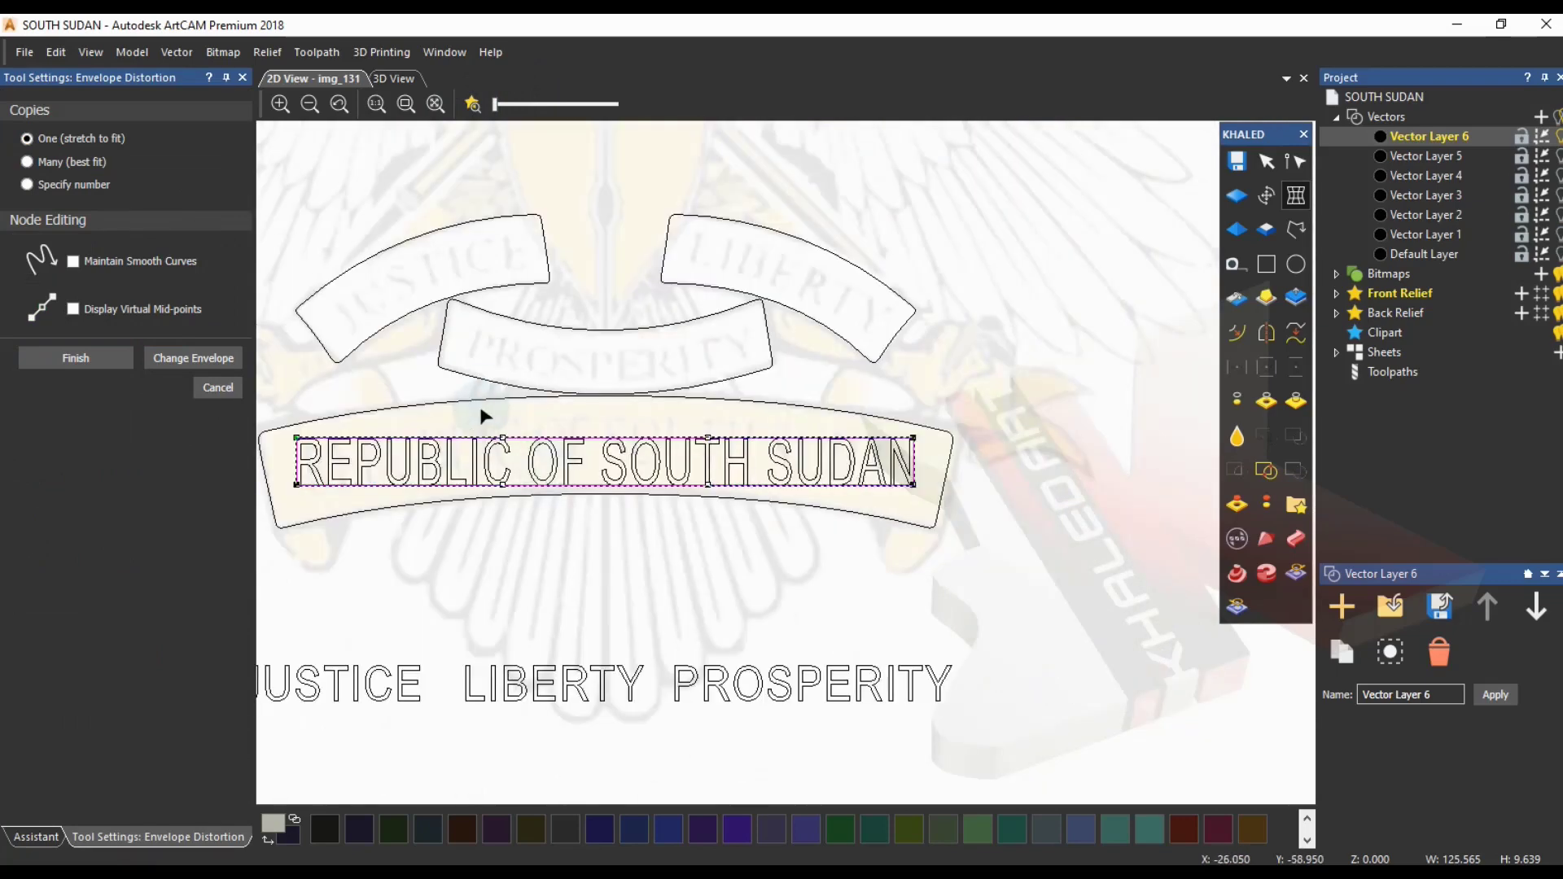
key(Up)
key(Up)
key(Up)
key(Up)
key(Up)
key(Up)
key(Up)
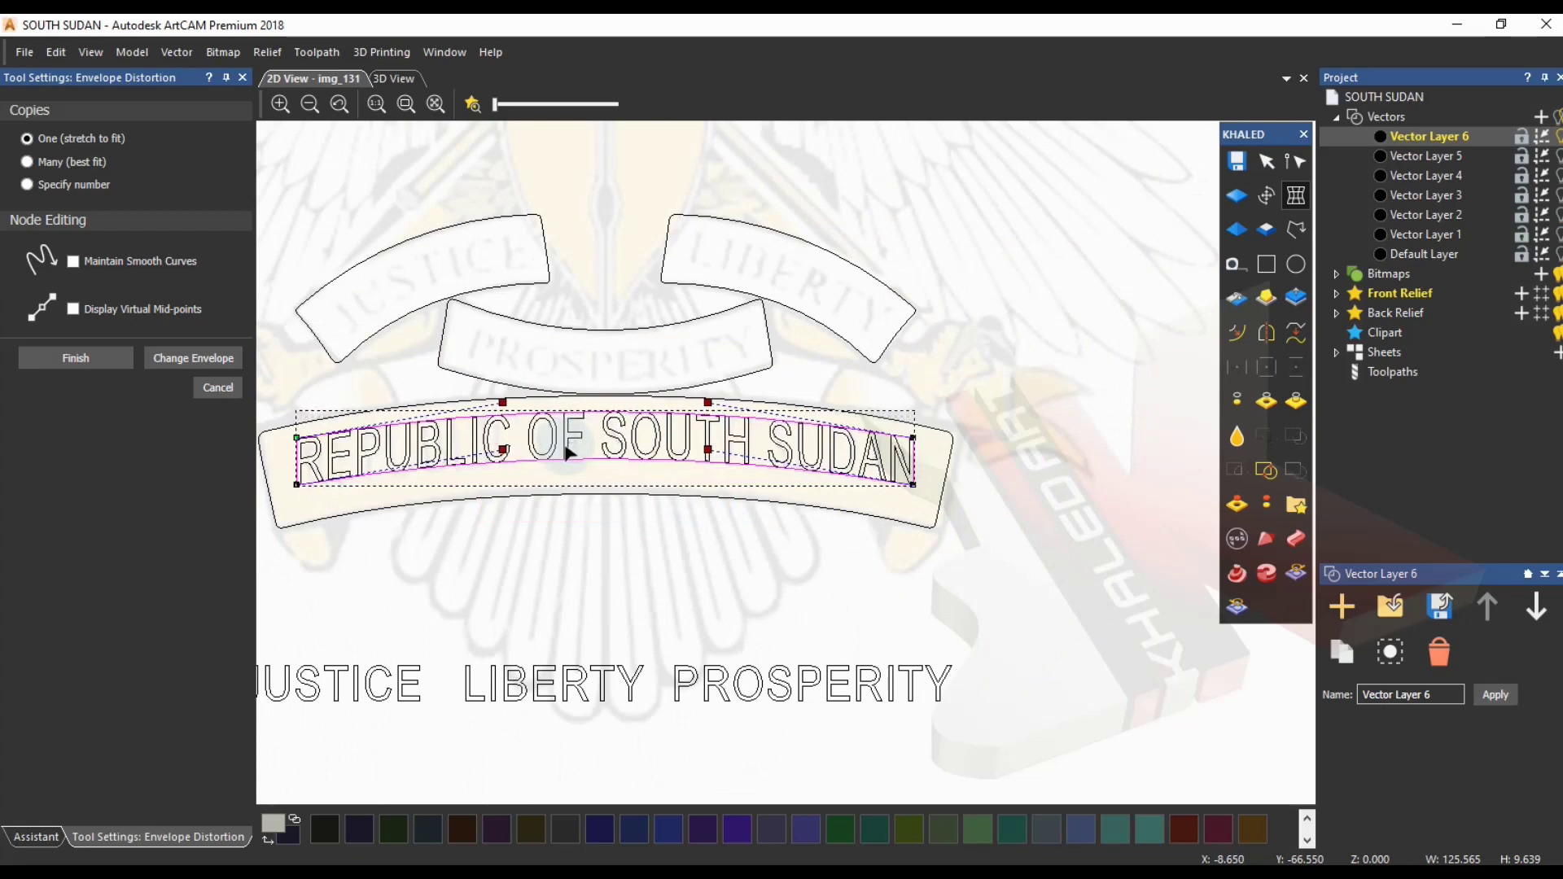
- Shift the text envelope's lower-left corner inward so the R slants parallel to the banner's left end
scroll(269, 489, up, 2)
drag(354, 534, 354, 534)
key(Right)
key(Right)
key(Right)
key(Right)
key(Right)
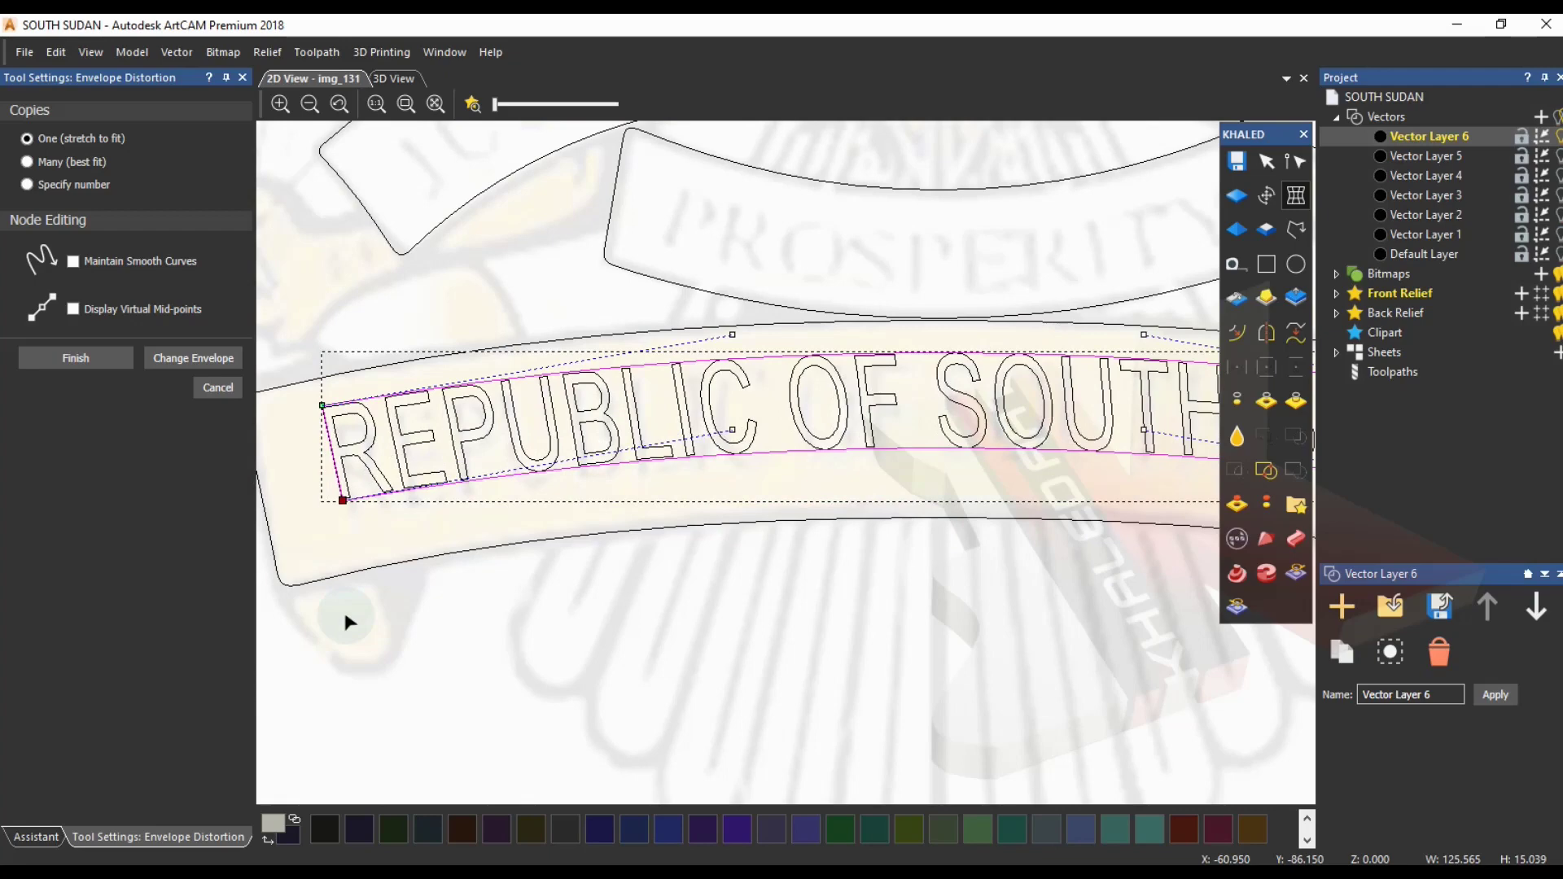
- Shift the text envelope's lower-right corner inward to match the banner's slanted end and apply the distortion
scroll(394, 599, down, 1)
drag(1186, 467, 1154, 497)
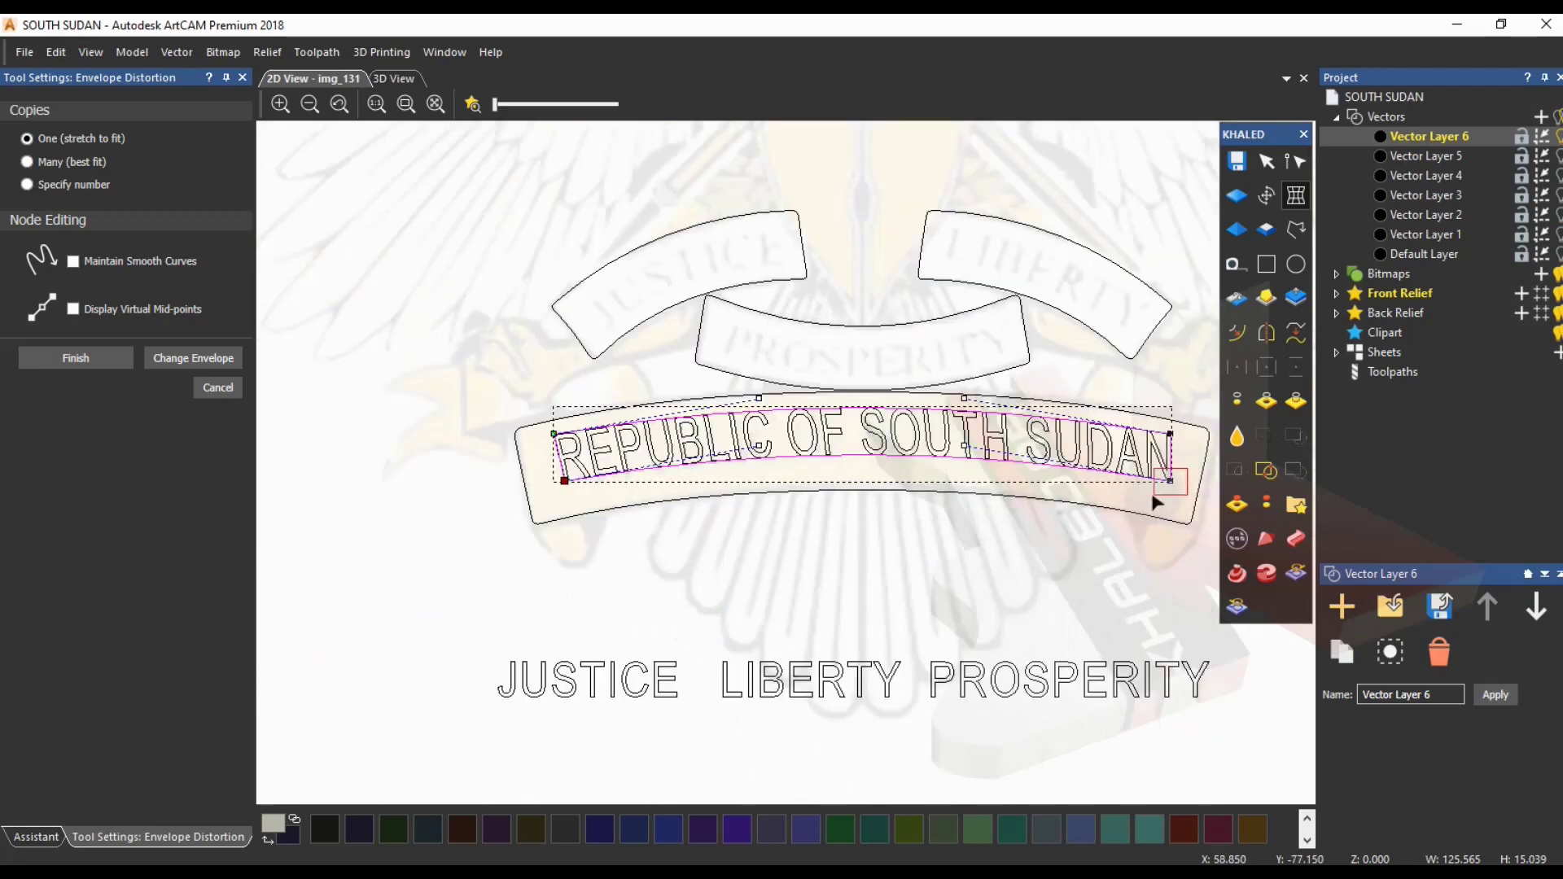
key(Left)
key(Left)
key(Left)
key(Left)
key(Left)
key(Left)
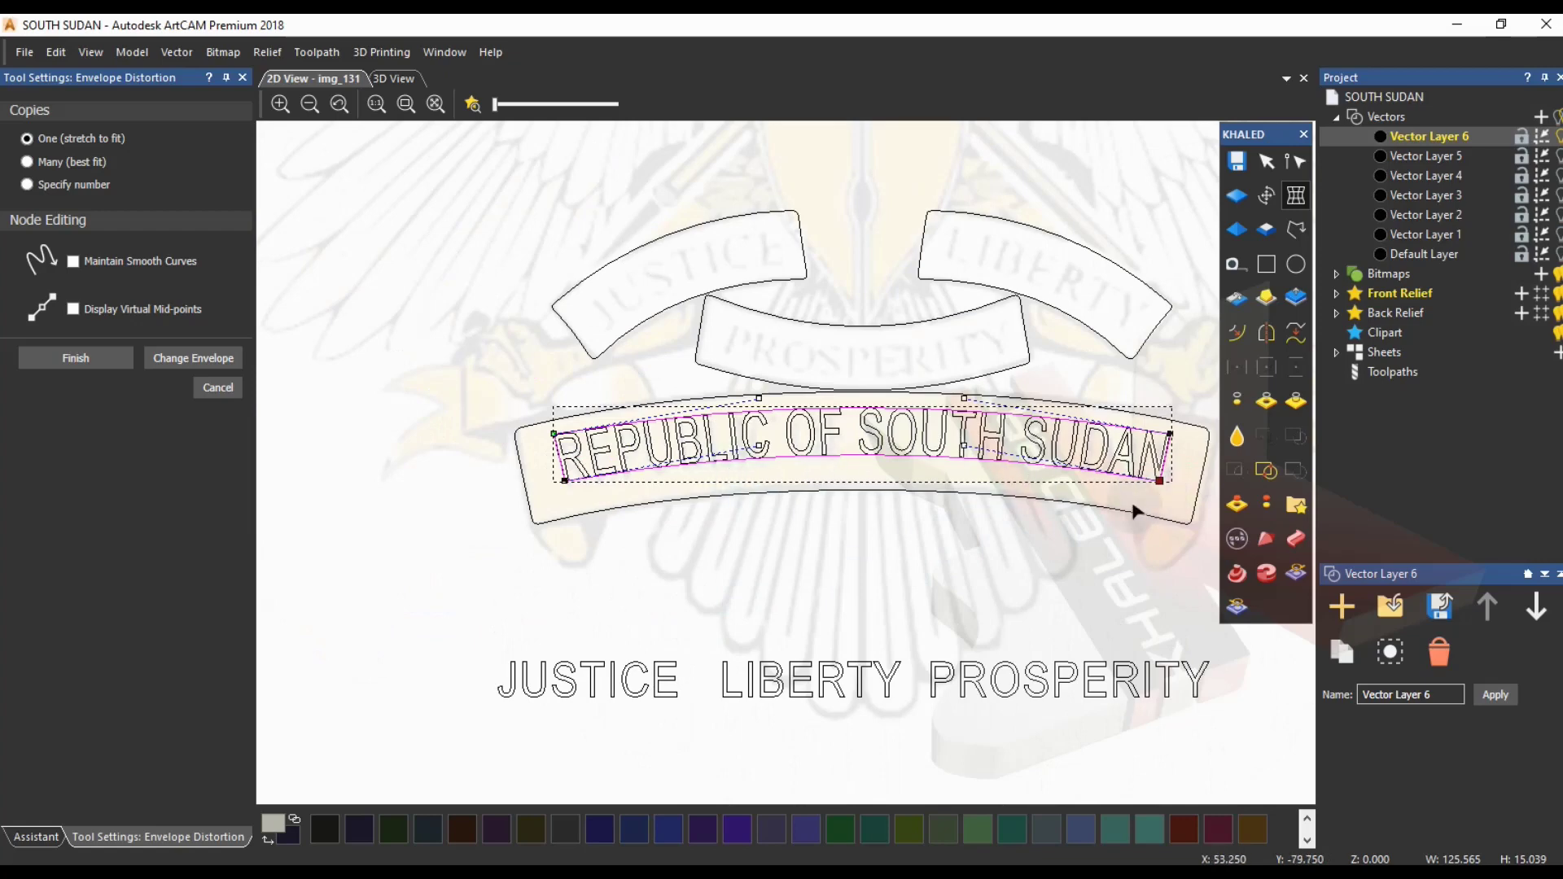
scroll(1197, 474, up, 3)
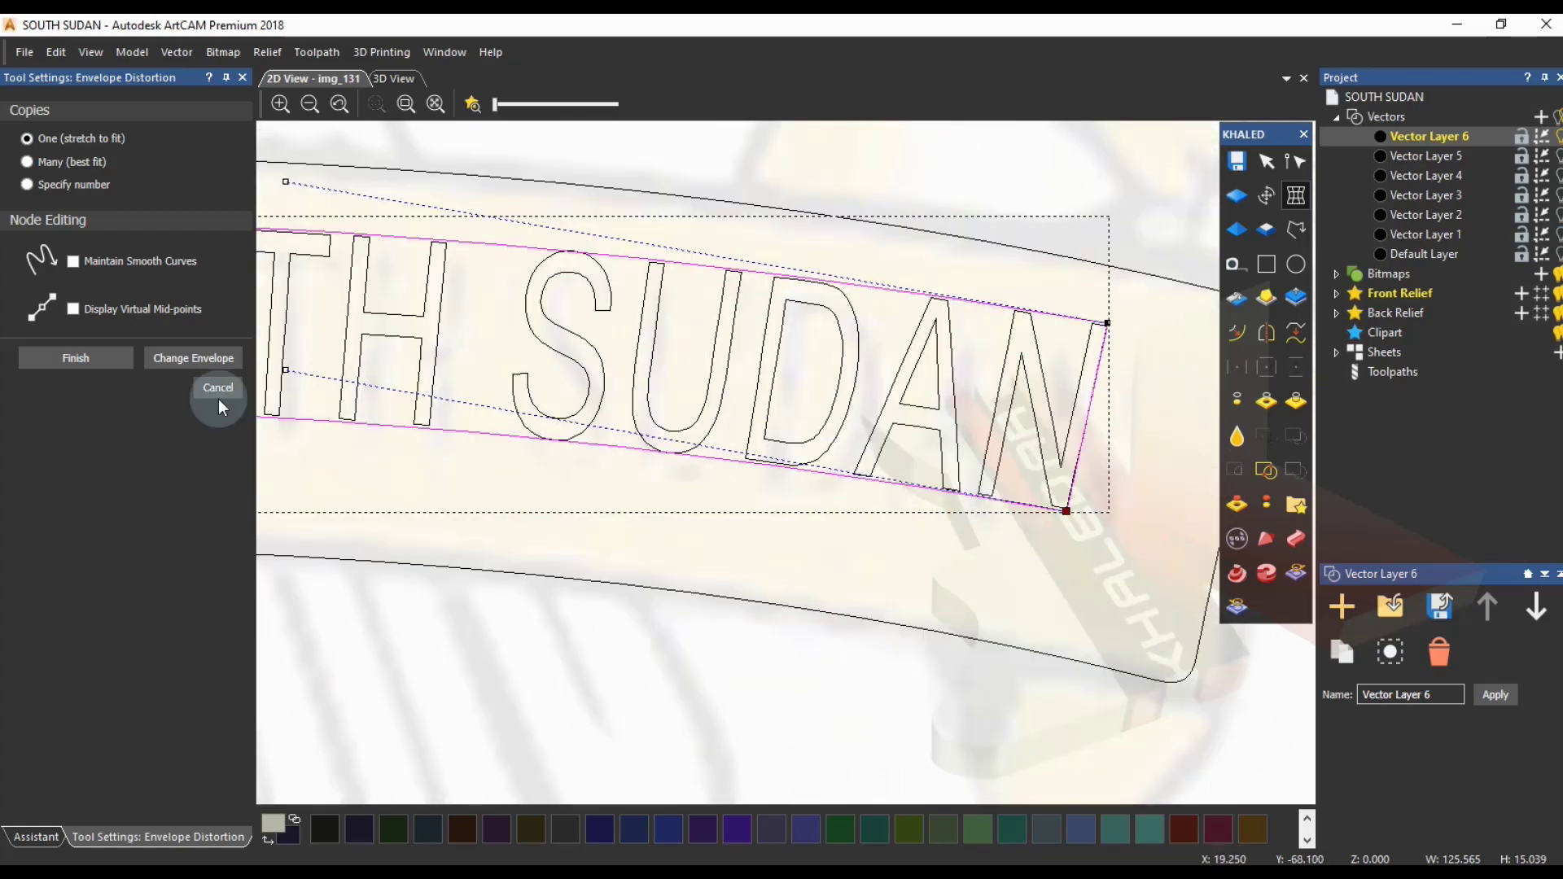
click(75, 359)
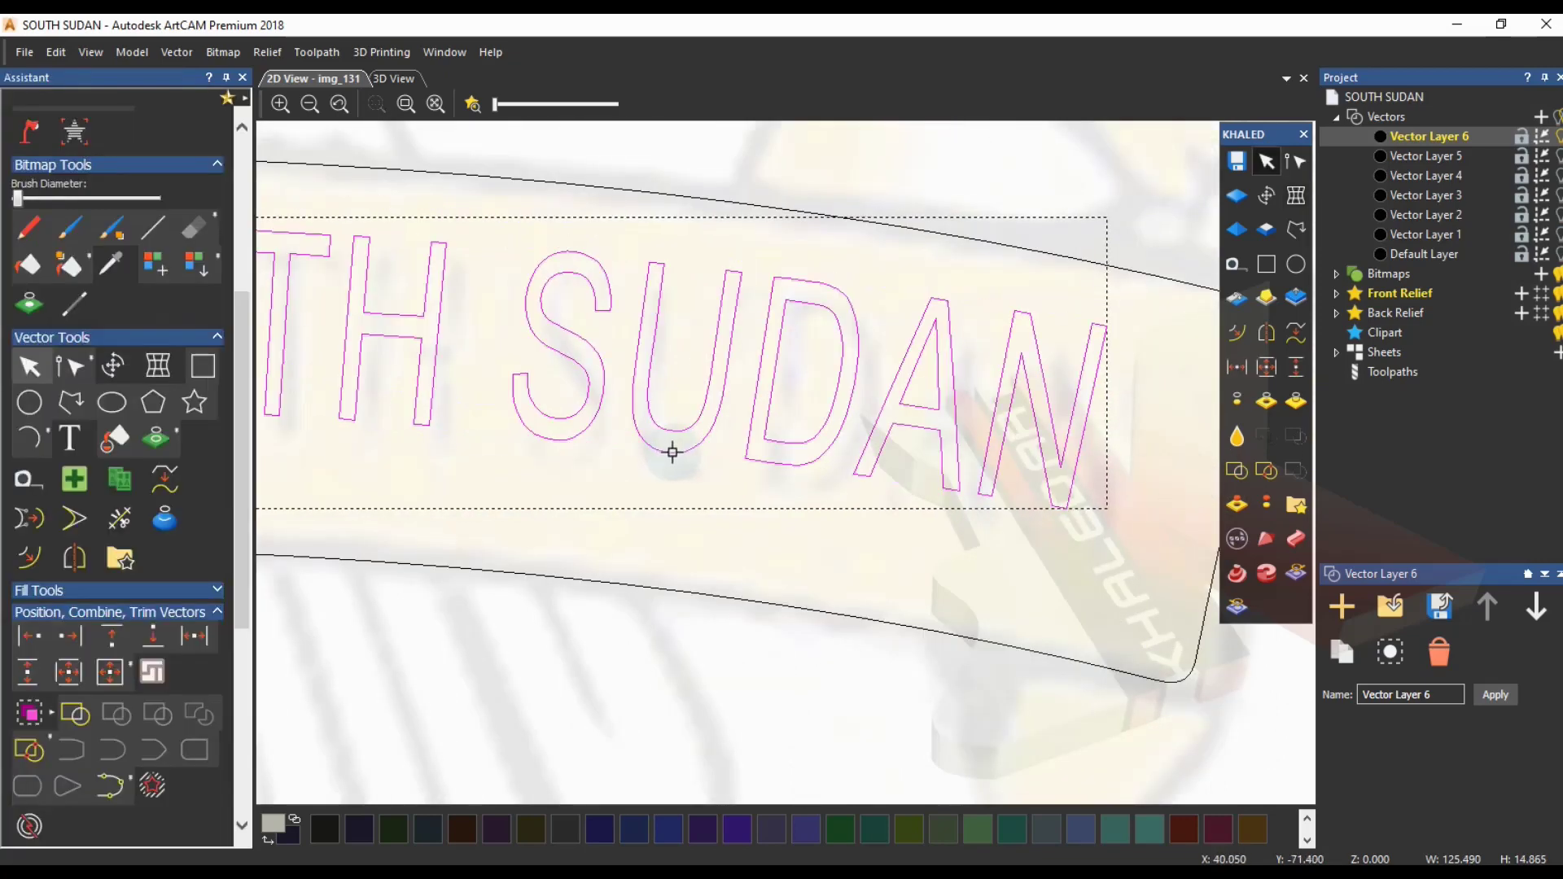
- Try to centre the ungrouped distorted letters within the large banner outline and undo the alignment
scroll(708, 492, down, 5)
shift+click(849, 503)
click(1265, 366)
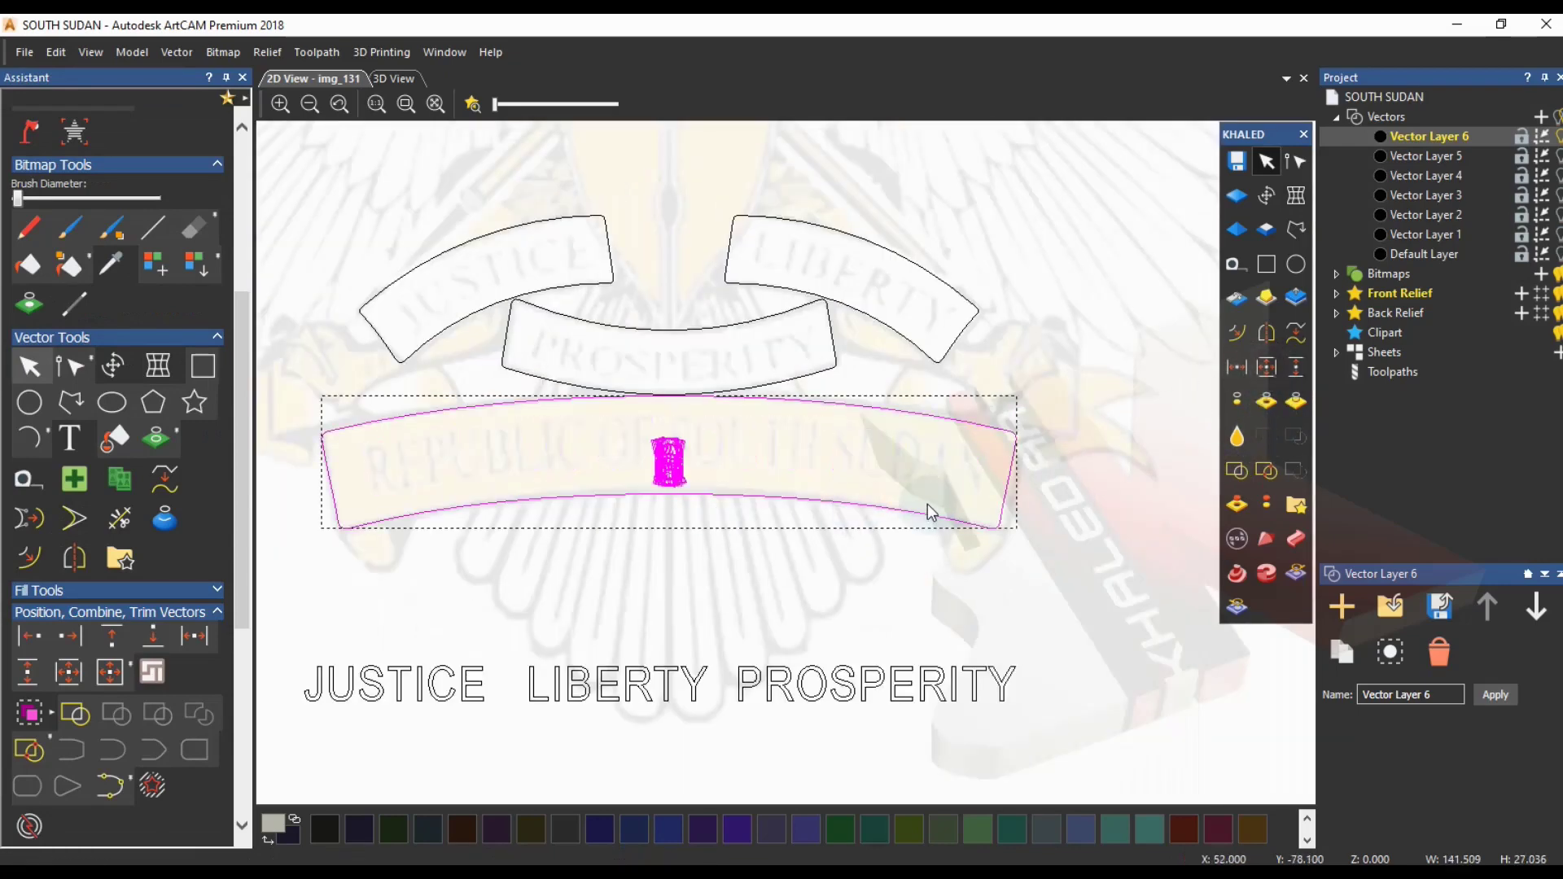
key(ctrl+z)
- Group the distorted REPUBLIC OF SOUTH SUDAN letters and centre the group inside the large banner
drag(325, 394, 1009, 539)
right_click(974, 487)
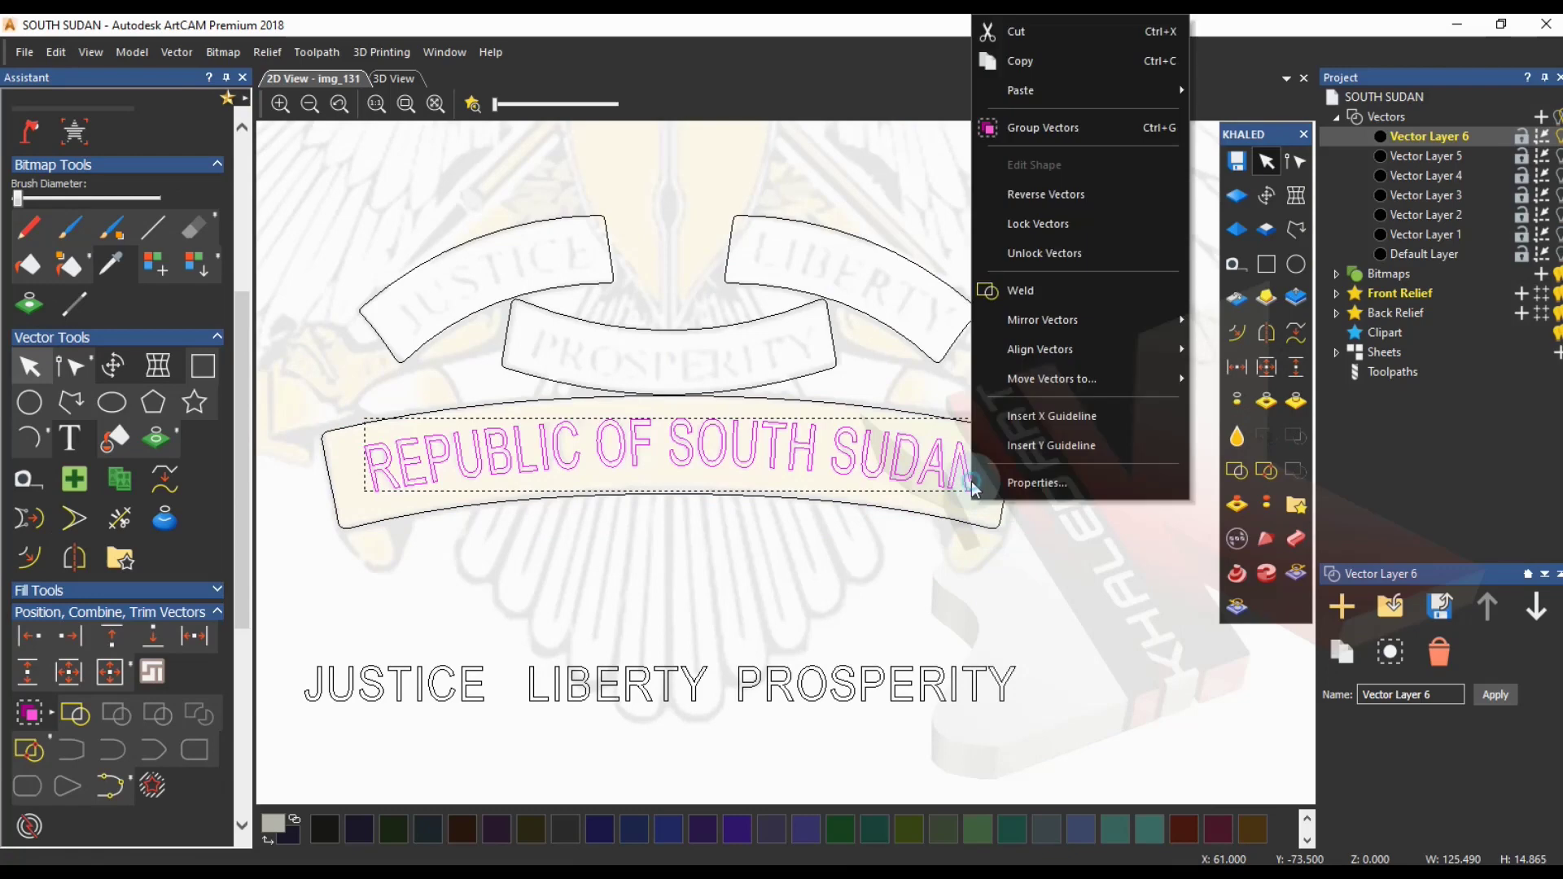
click(1050, 128)
shift+click(965, 524)
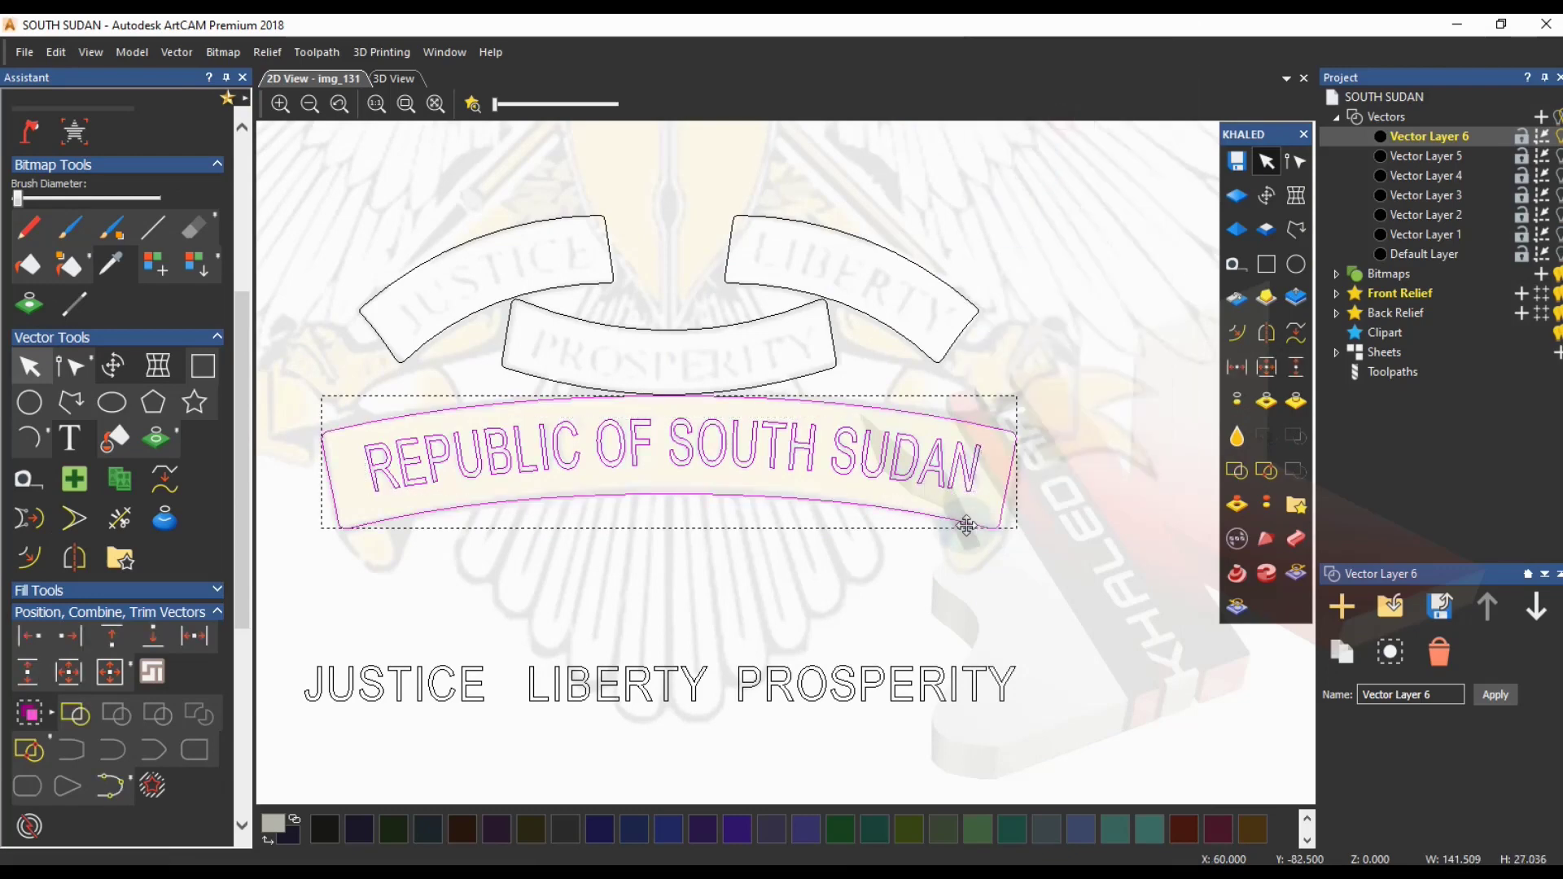
click(1280, 374)
click(1094, 464)
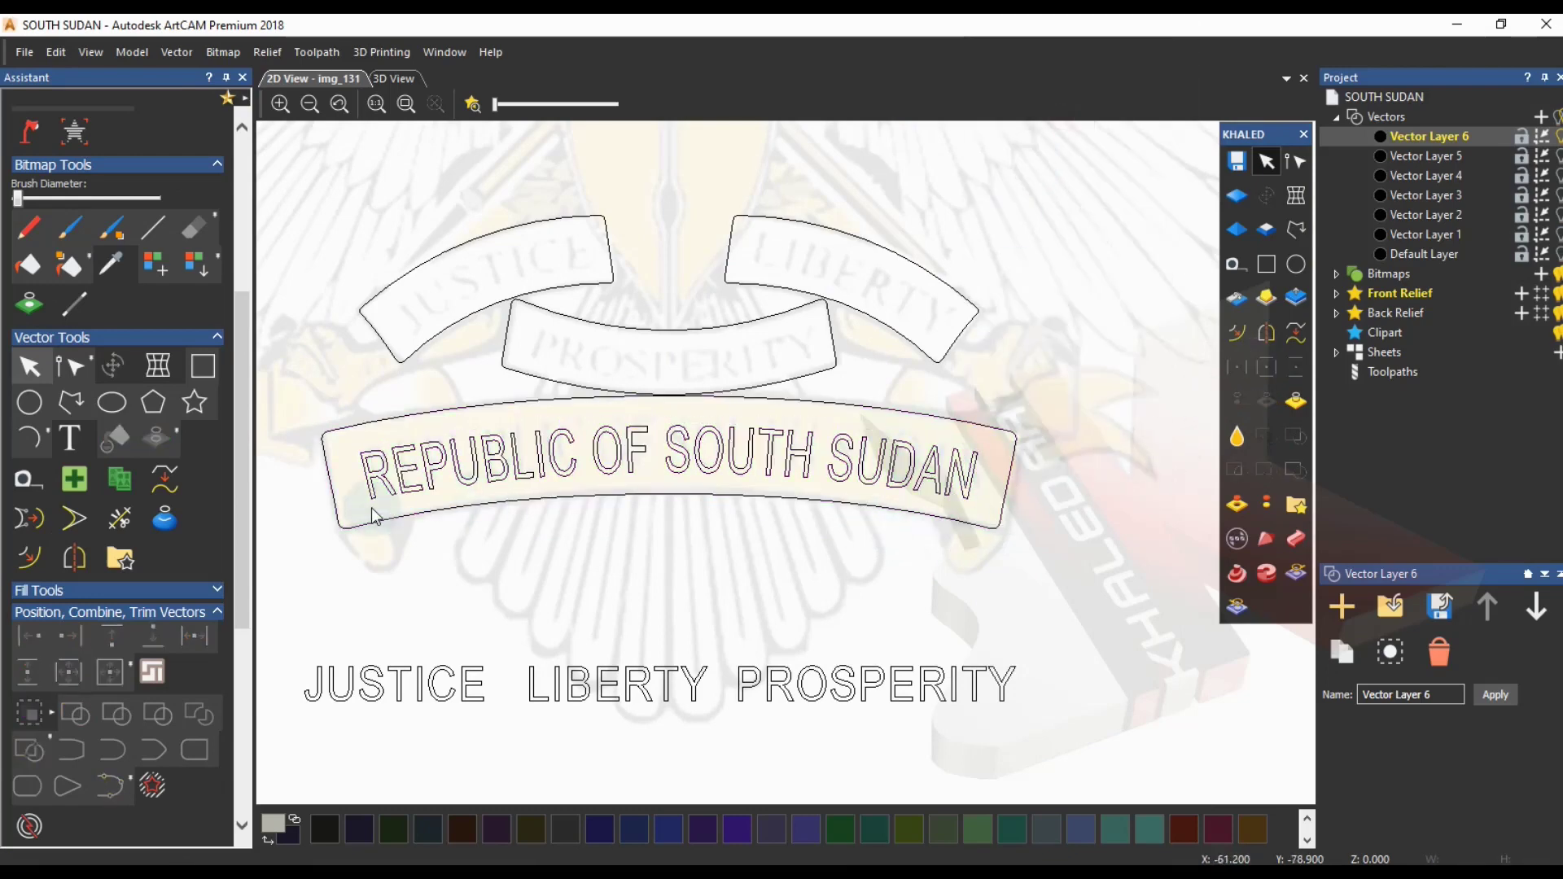
- Offset the large banner outline 4.78 mm inwards with radiused corners, keeping the original vector
click(727, 497)
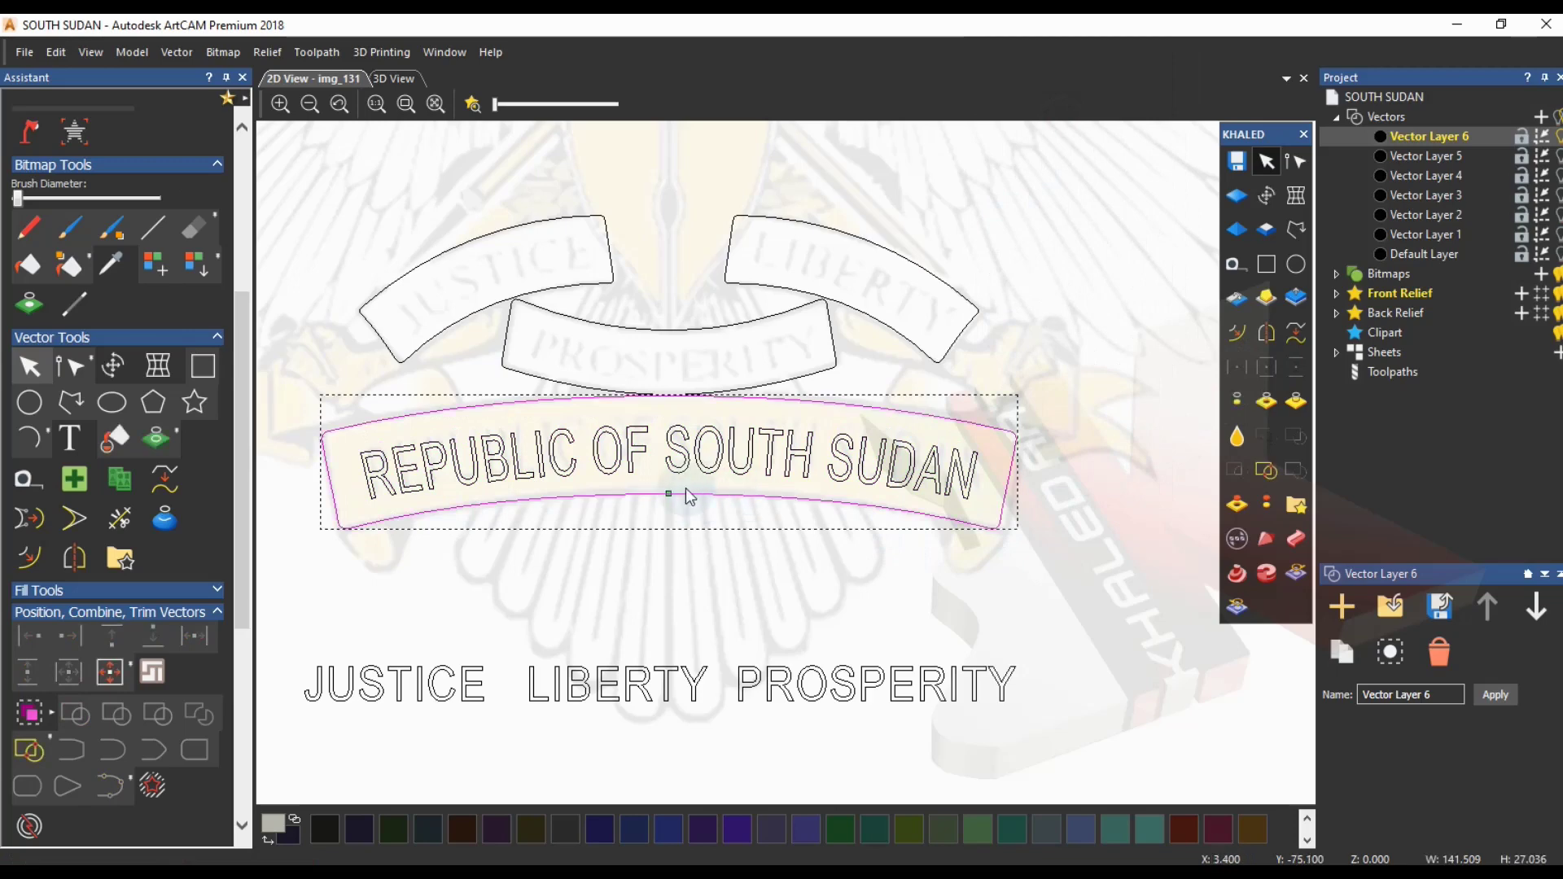
scroll(757, 499, up, 3)
click(1237, 332)
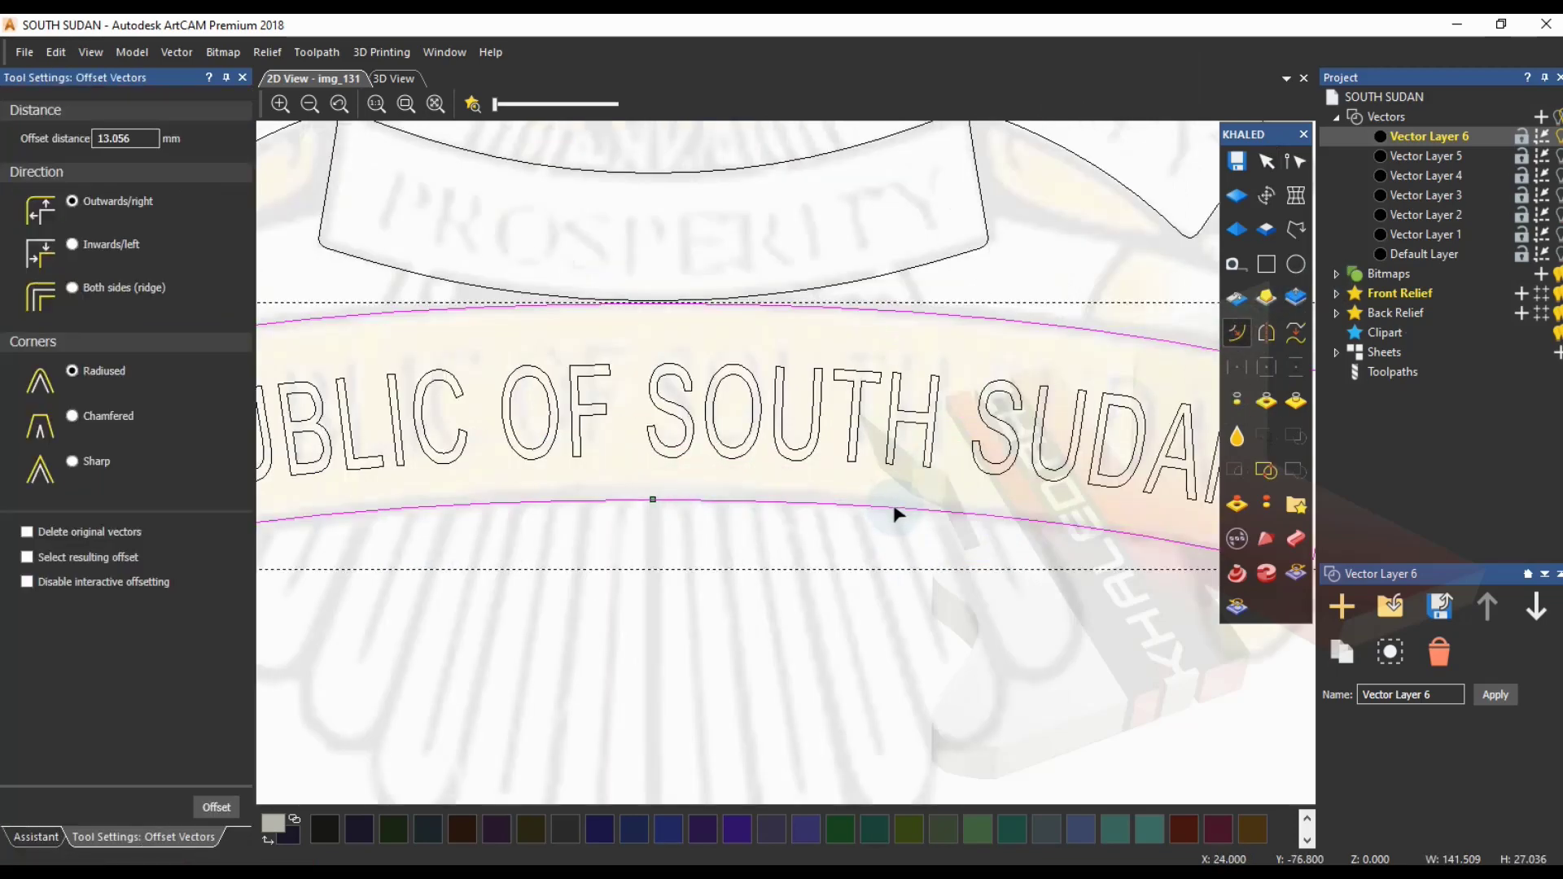
click(912, 460)
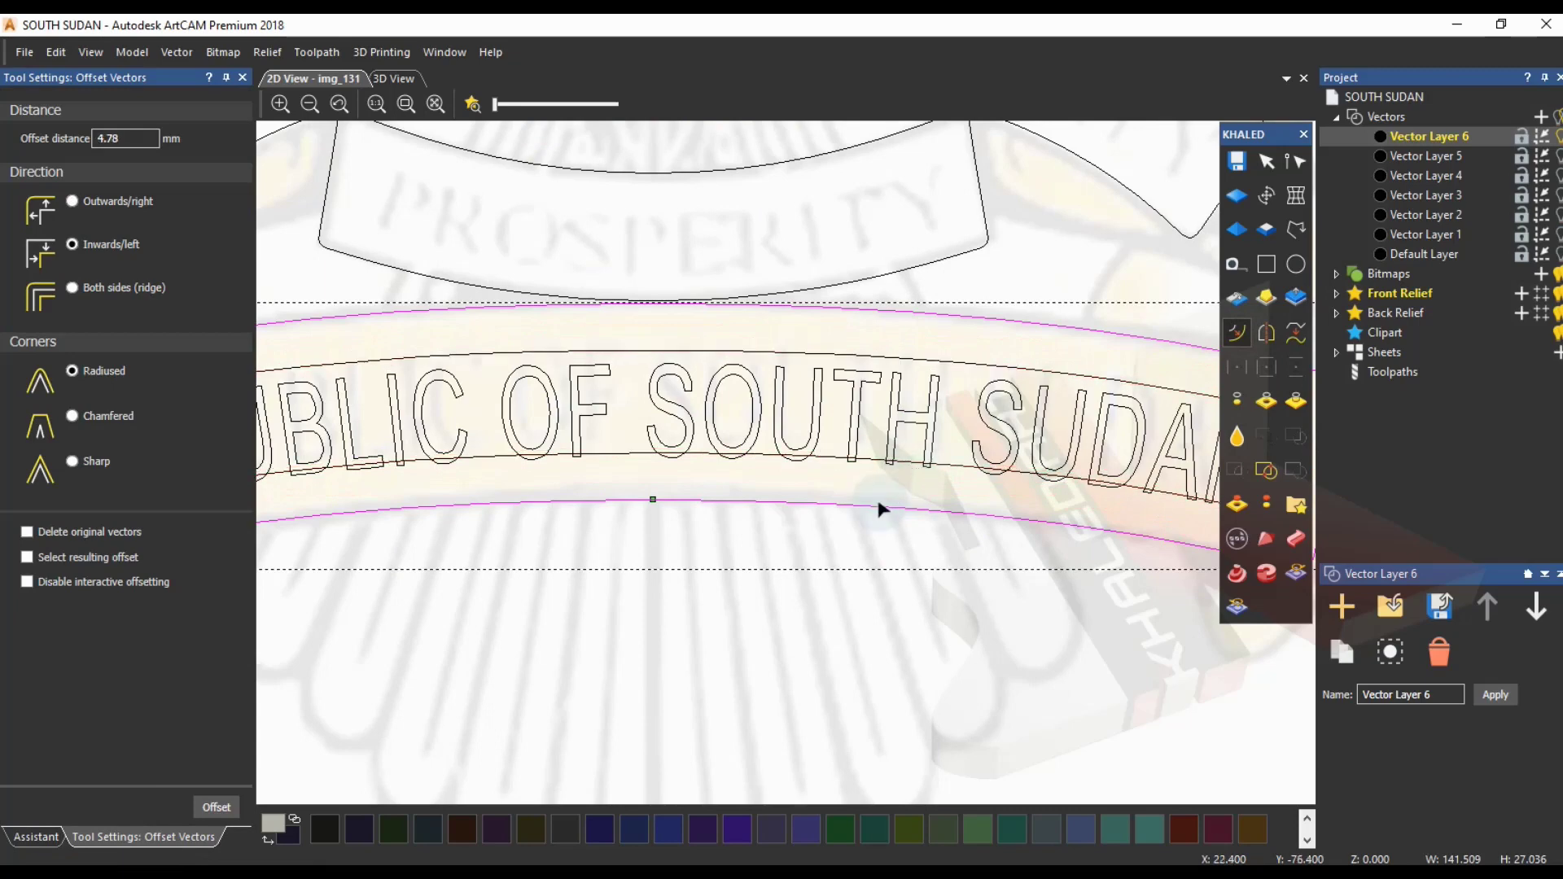
key(Escape)
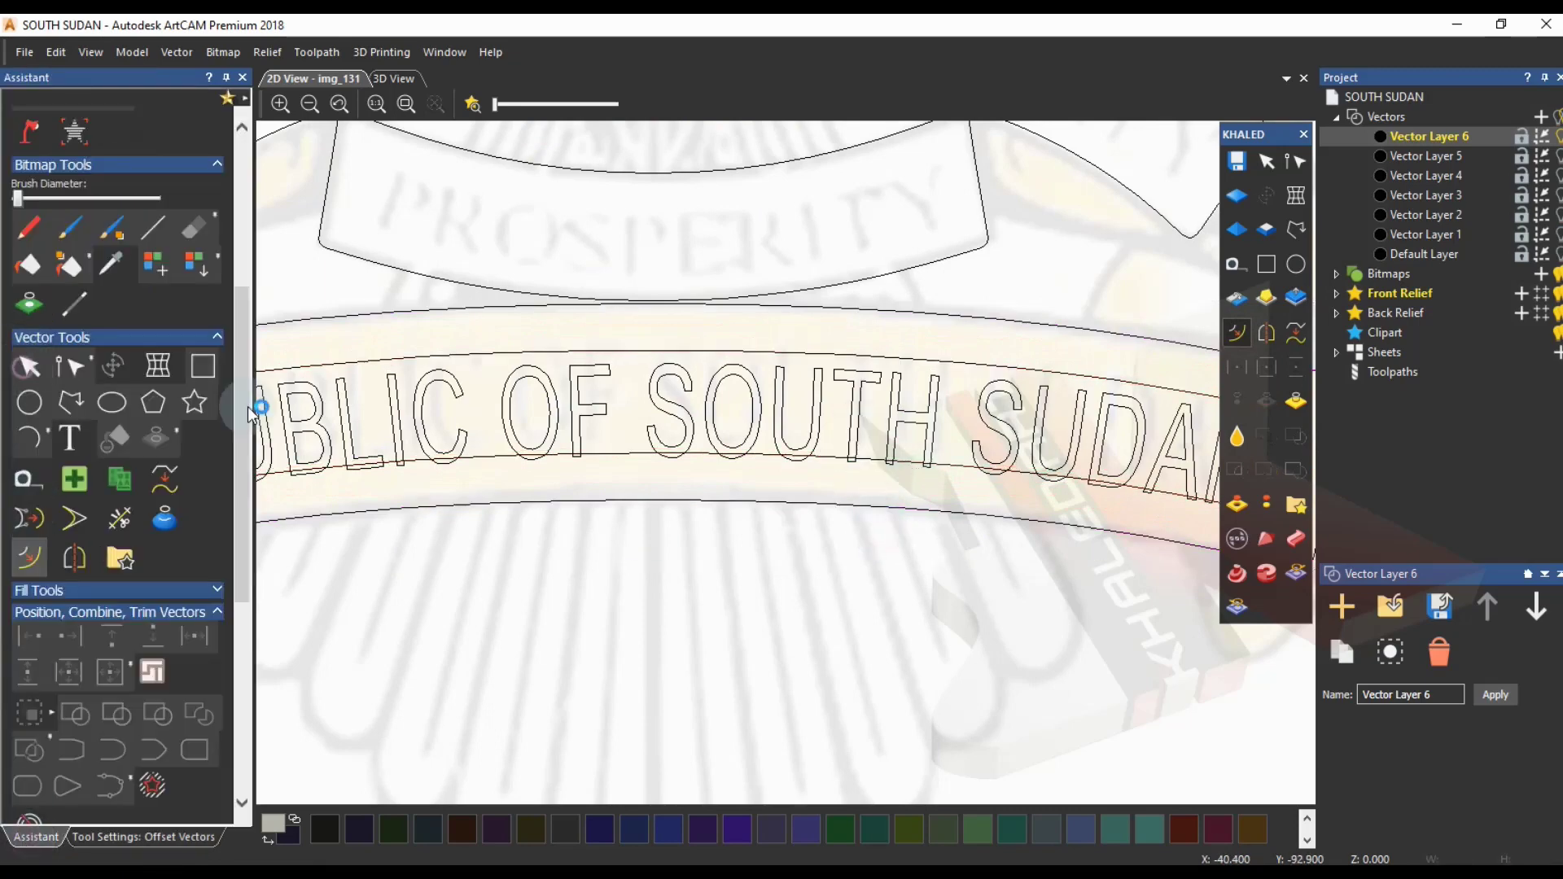
- Scale the grouped REPUBLIC OF SOUTH SUDAN text up proportionally to about 129.76 mm wide and 15.37 mm high within the inner outline
click(338, 411)
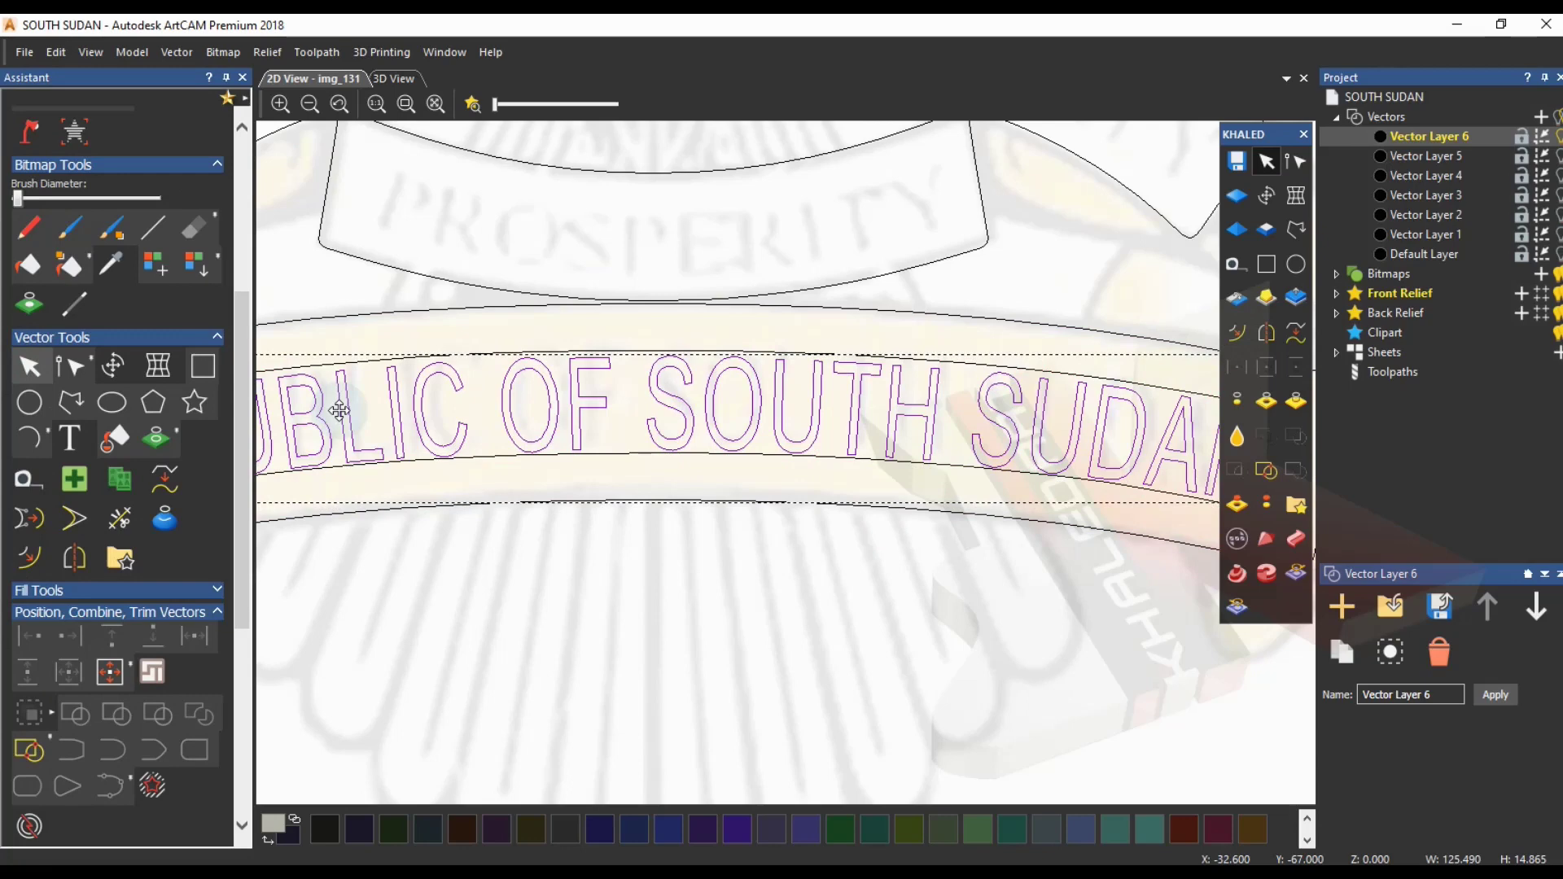
scroll(338, 410, down, 2)
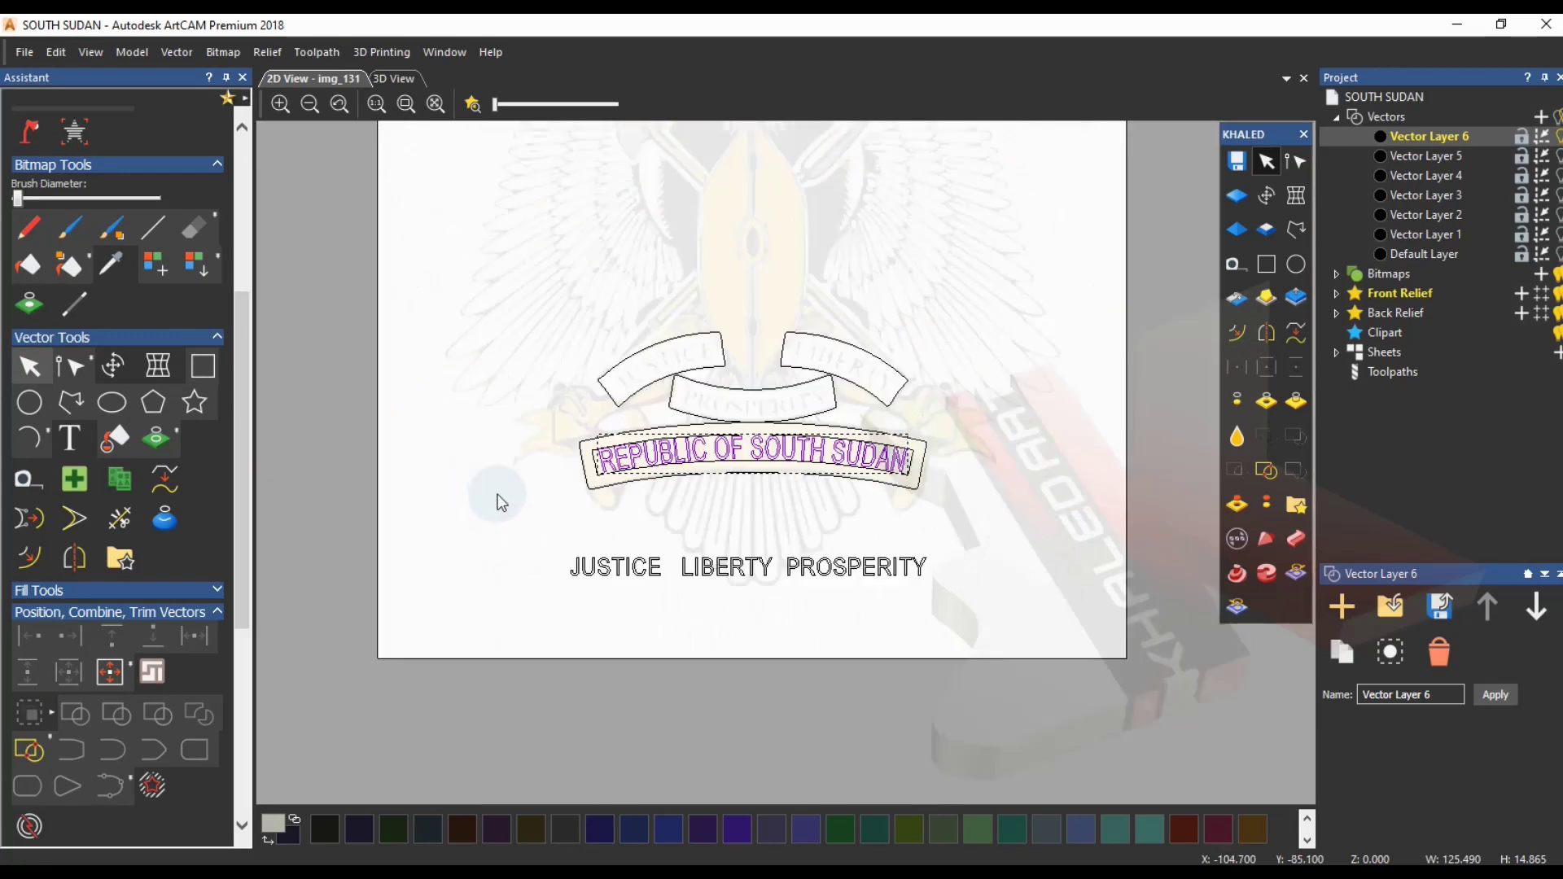
scroll(905, 471, up, 2)
scroll(867, 478, down, 1)
scroll(822, 472, down, 2)
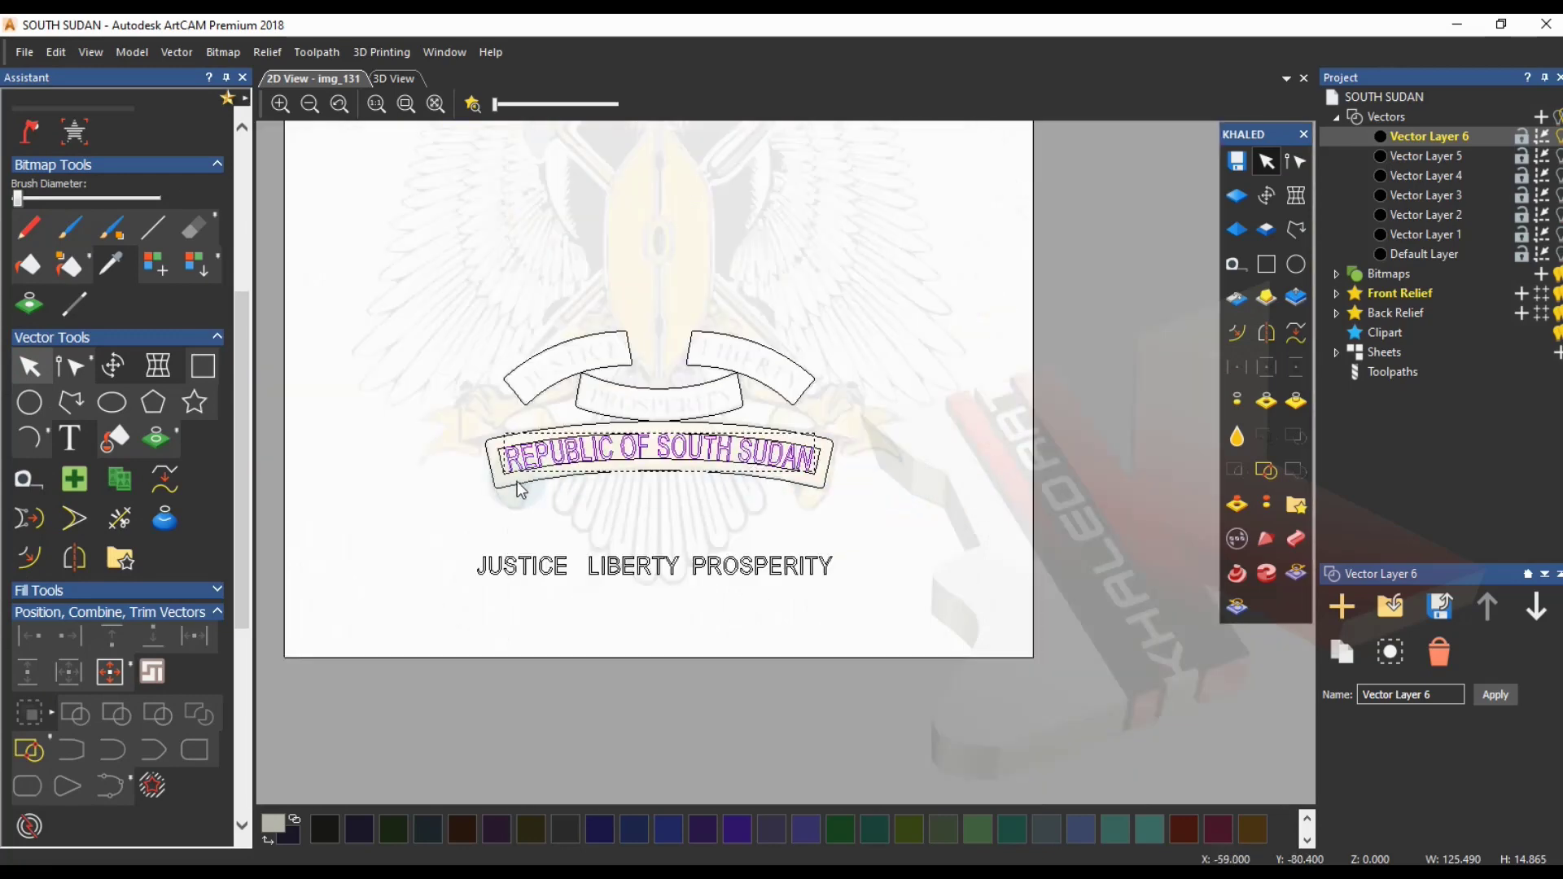
scroll(505, 453, up, 3)
scroll(806, 456, down, 1)
scroll(805, 454, down, 1)
scroll(889, 446, up, 1)
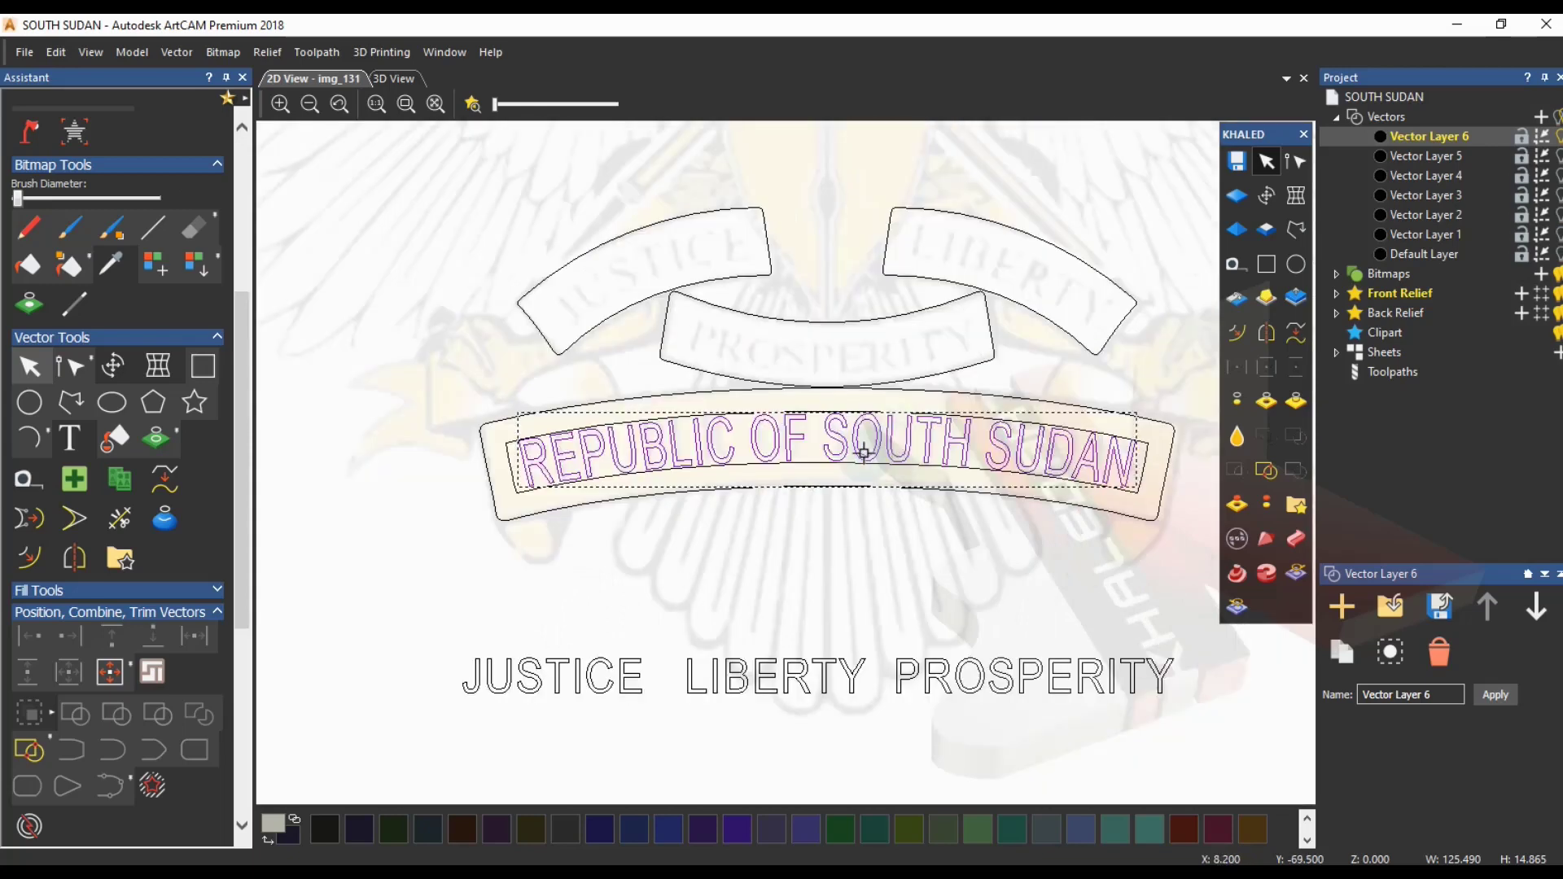
middle_drag(890, 447, 794, 488)
click(727, 554)
click(743, 487)
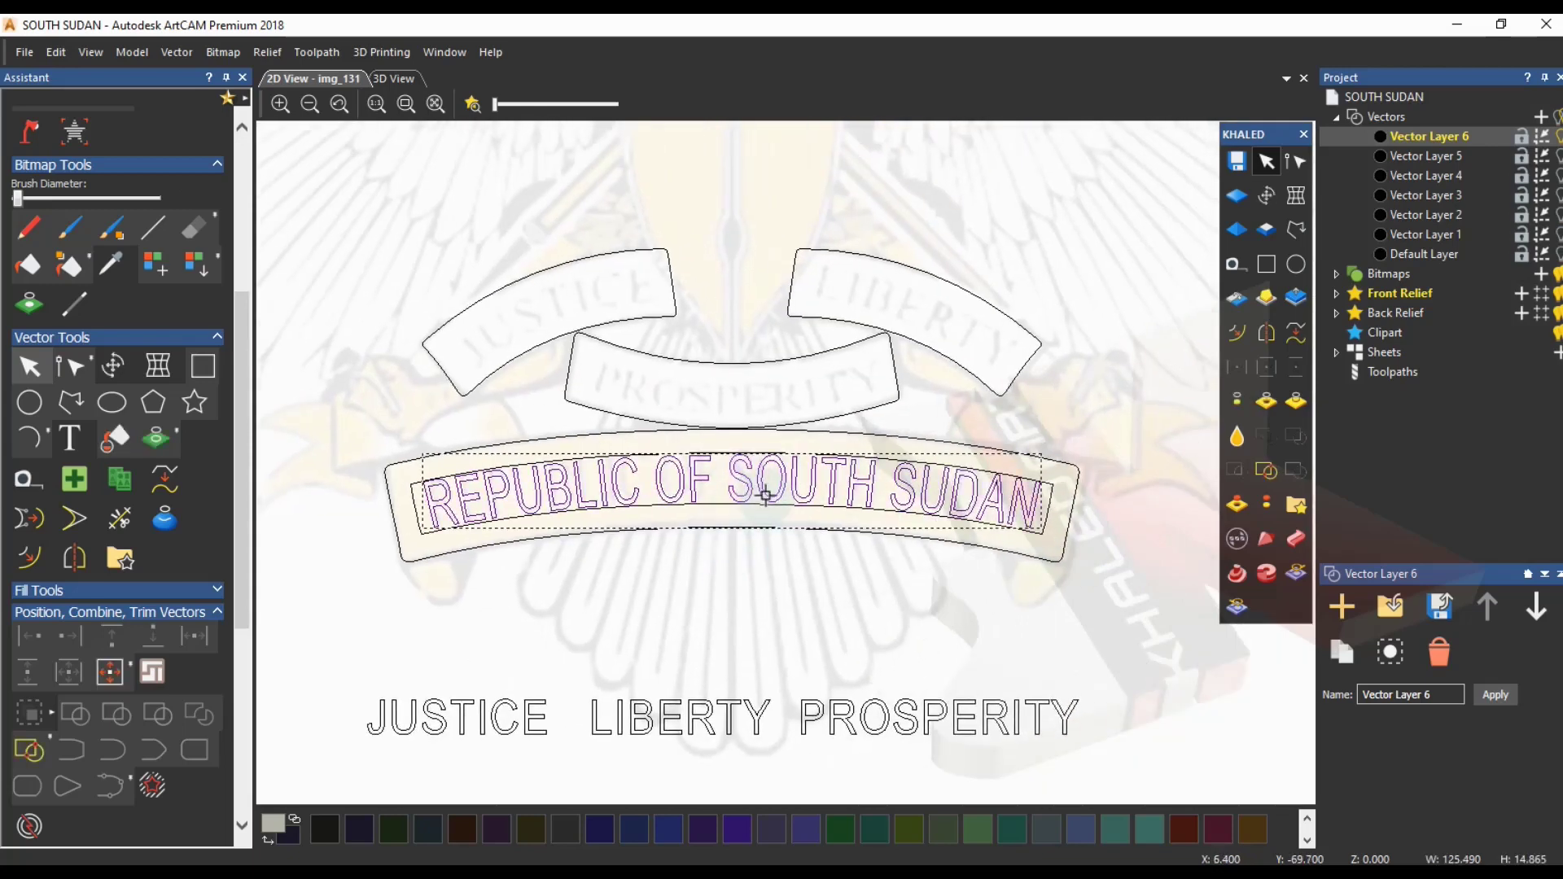
click(760, 511)
drag(1039, 527, 1048, 529)
drag(418, 529, 412, 539)
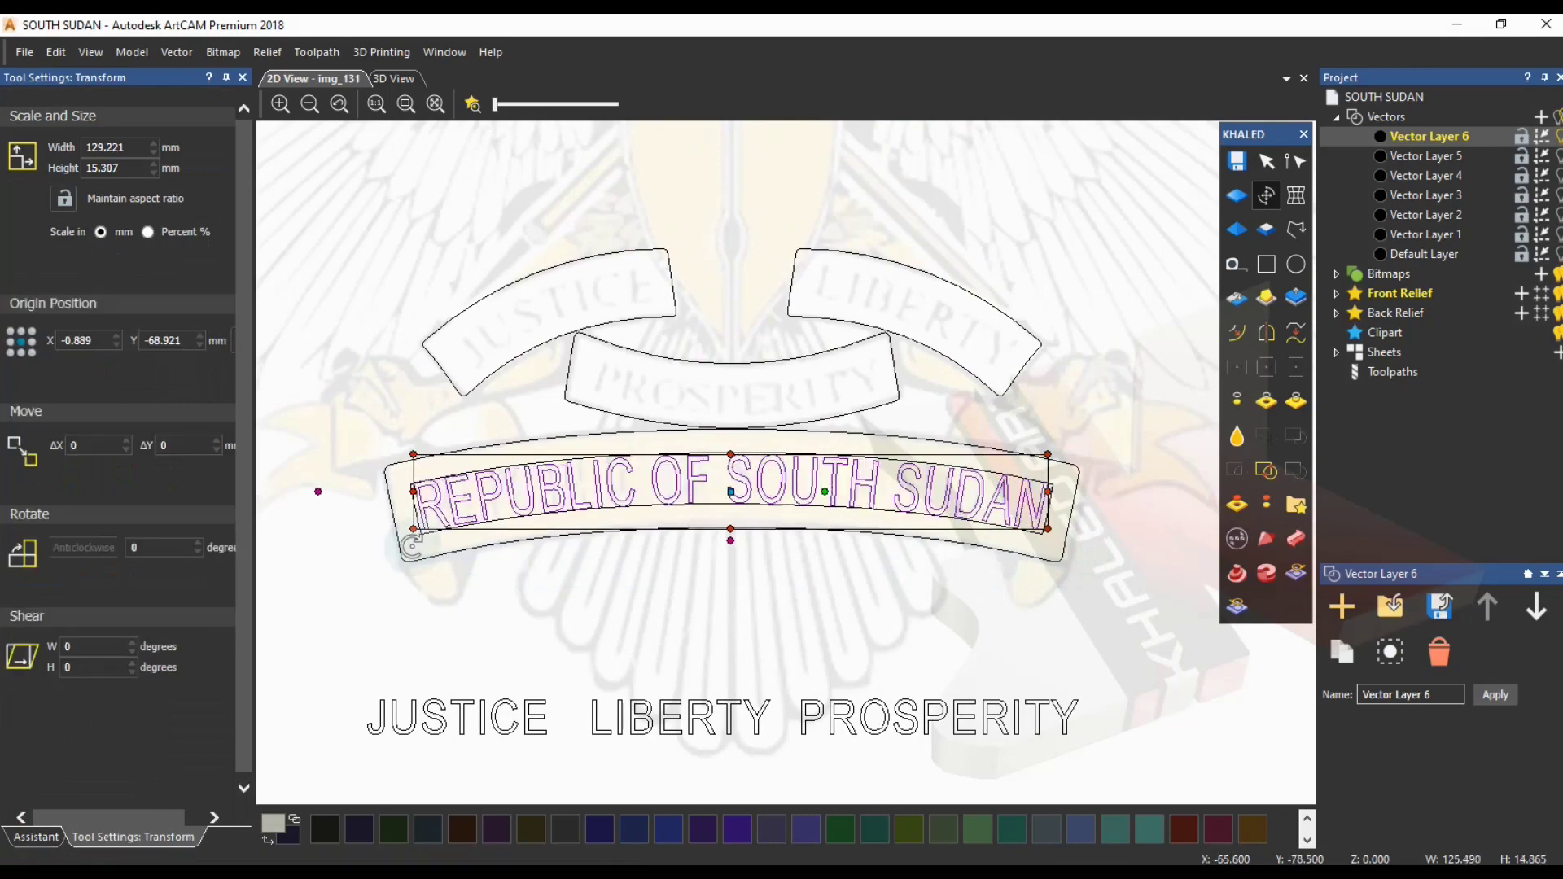
scroll(1066, 529, up, 3)
drag(991, 544, 1001, 547)
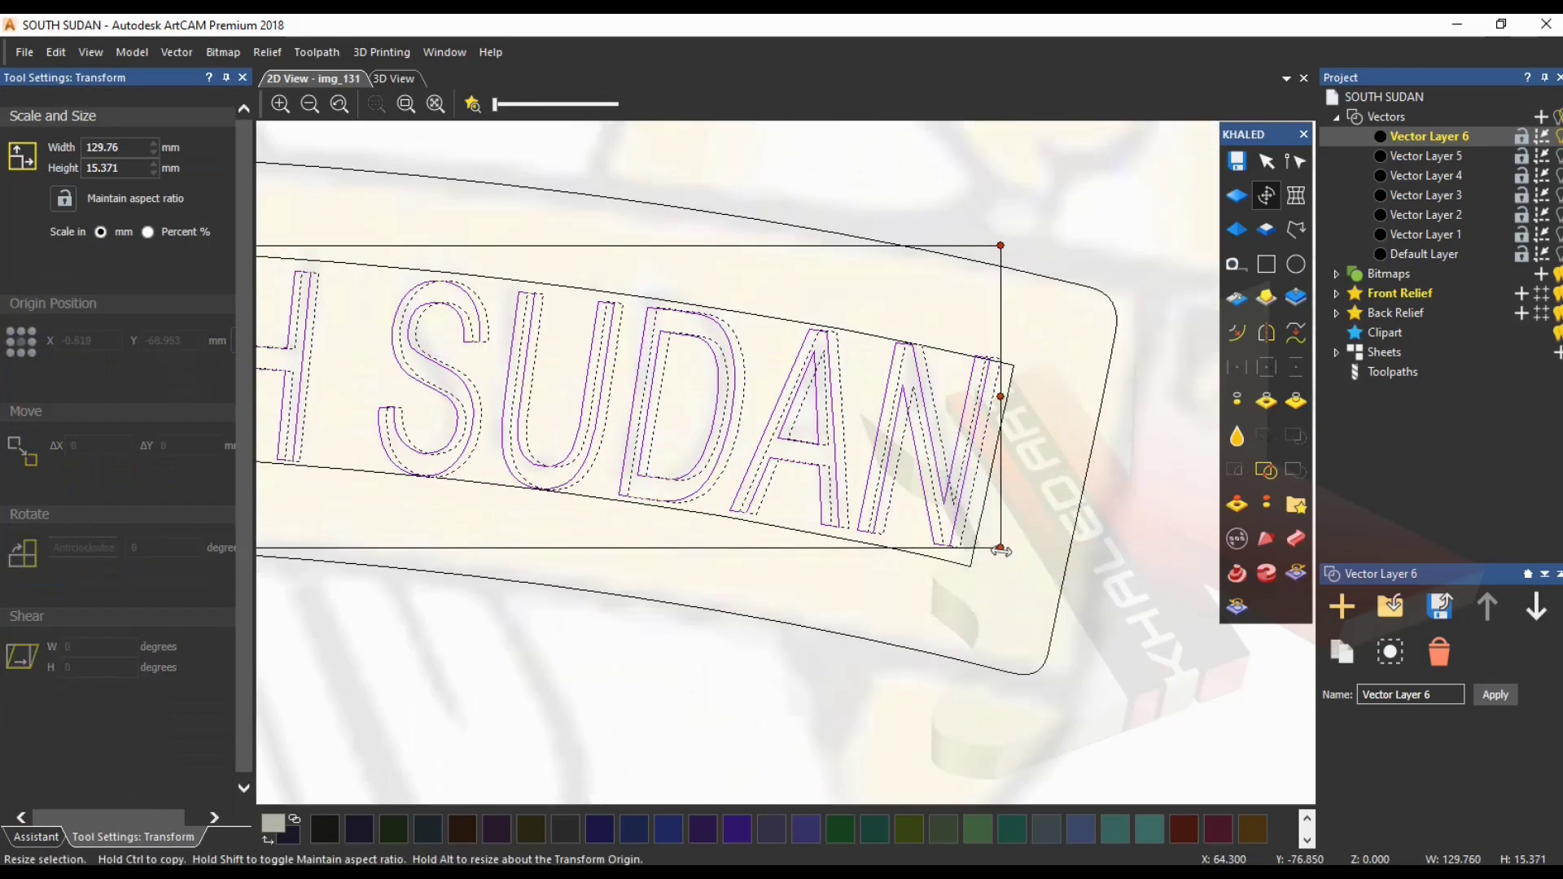
- Examine how the enlarged text fits the inner offset outline at both ends and in the middle
scroll(781, 488, down, 3)
scroll(472, 468, up, 3)
scroll(600, 513, down, 2)
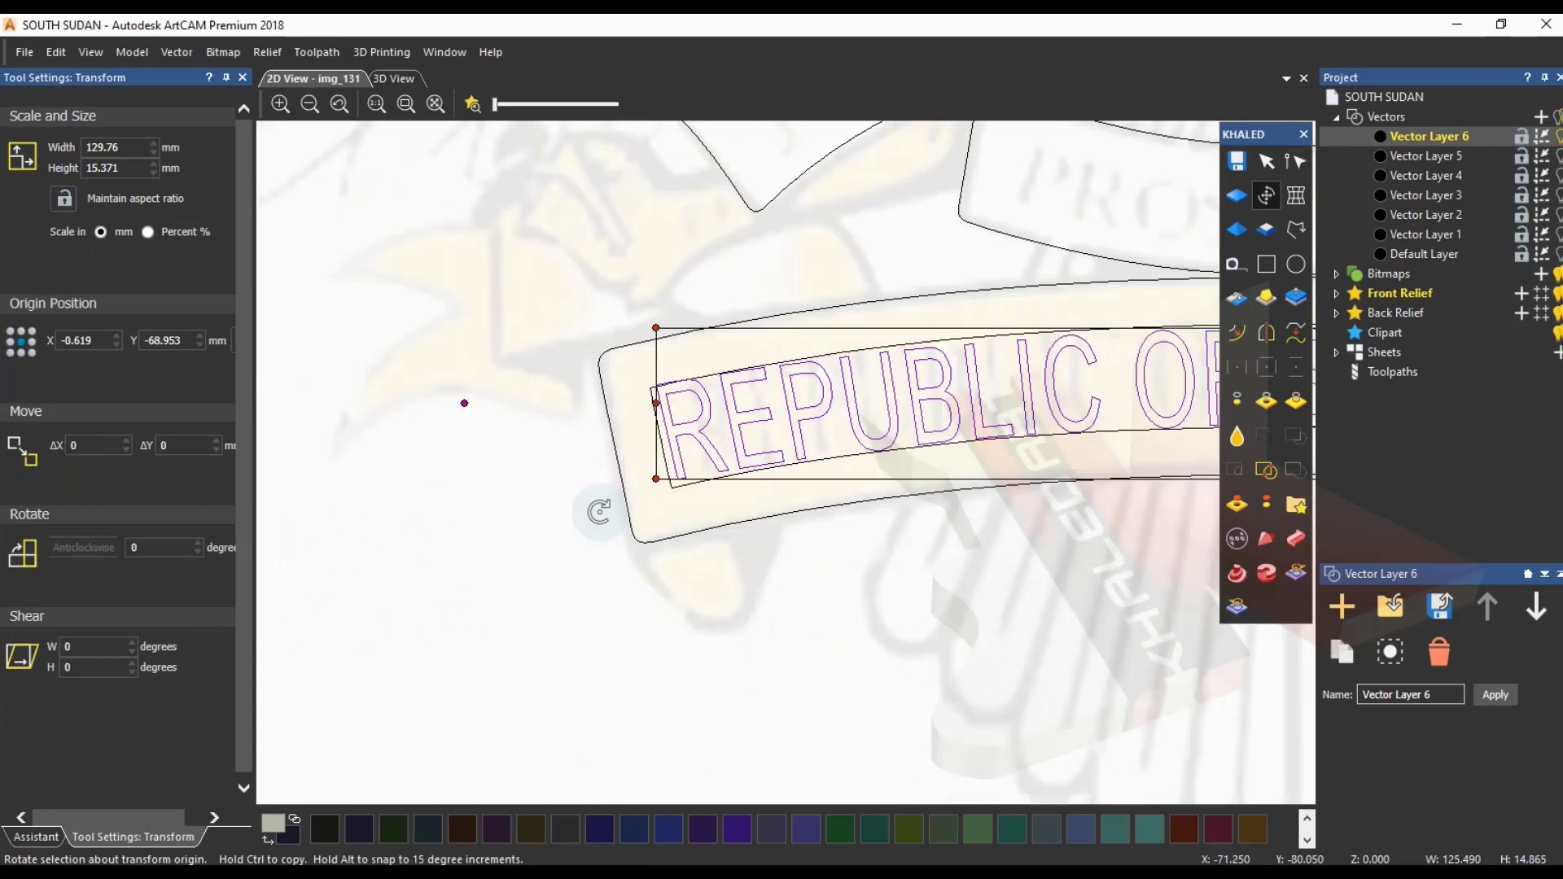
scroll(785, 513, down, 2)
scroll(1058, 427, up, 5)
scroll(1050, 431, down, 4)
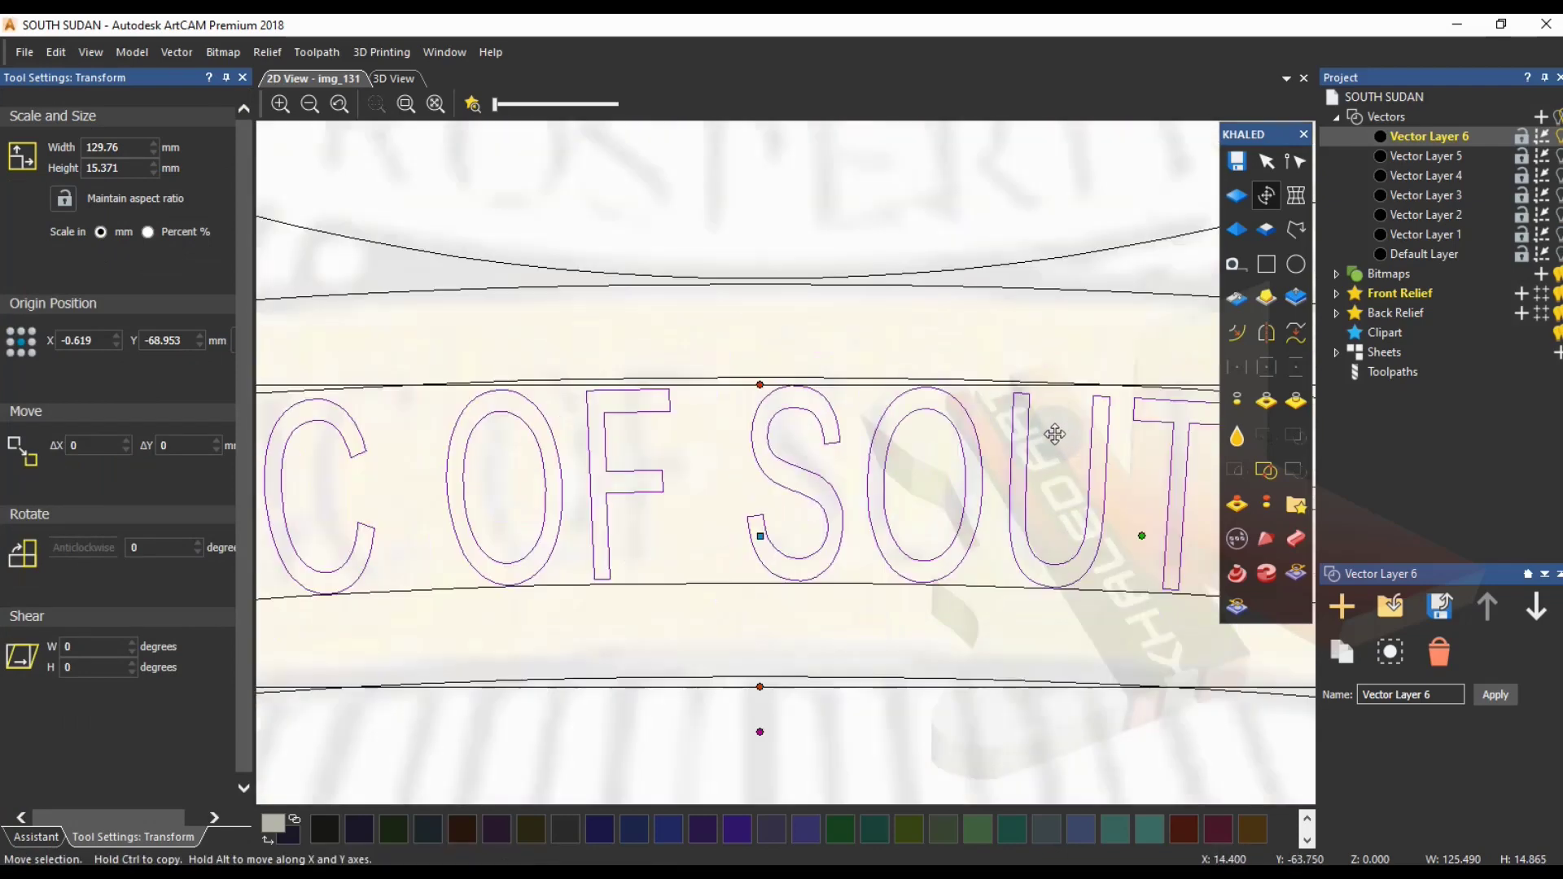
scroll(1085, 509, up, 3)
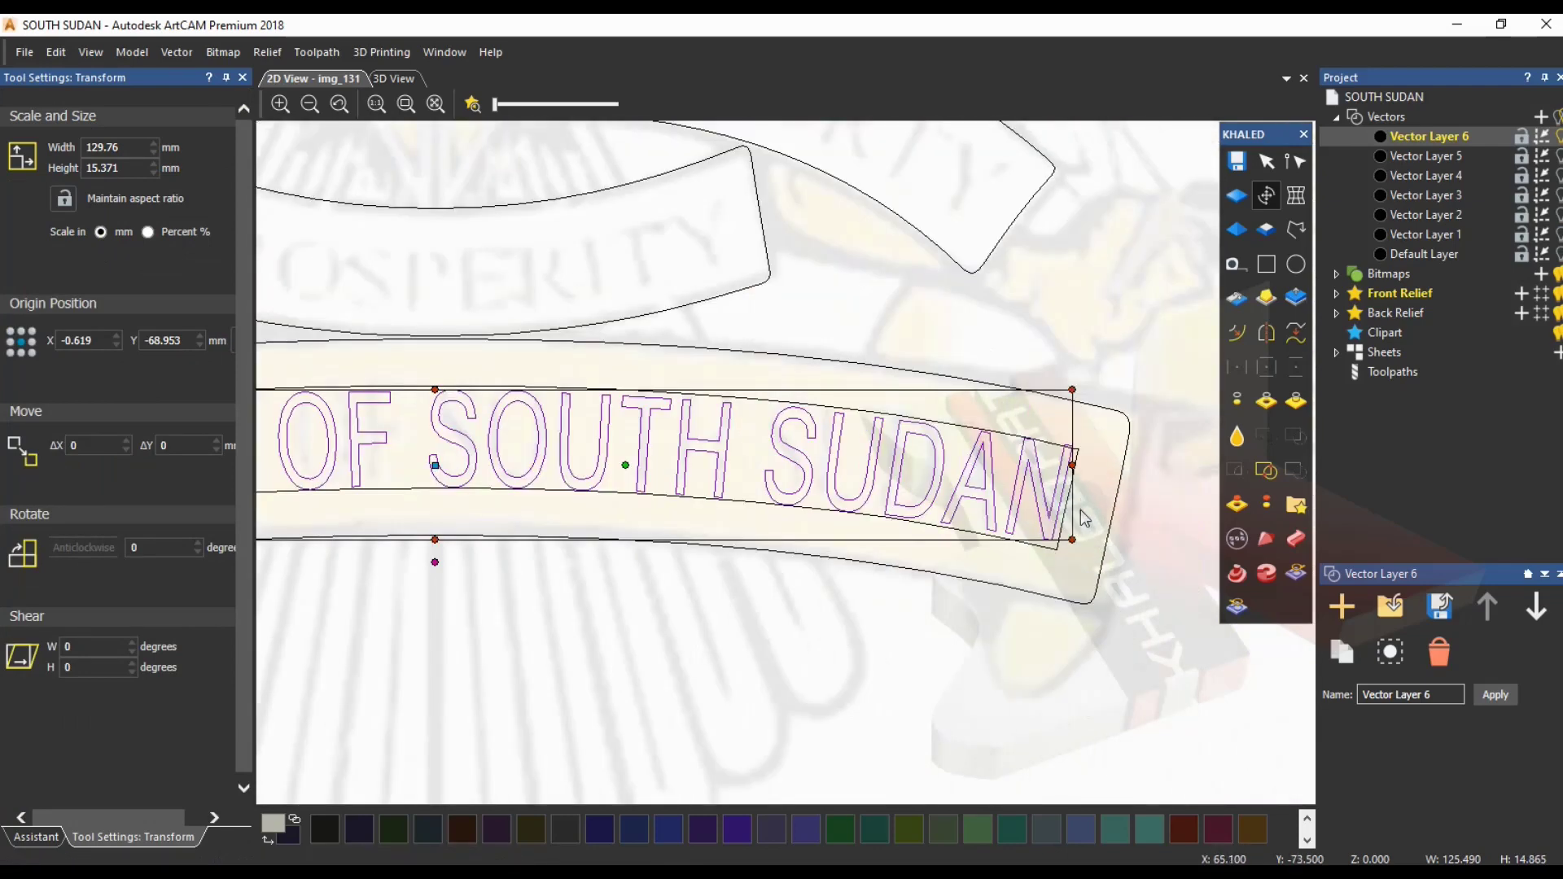
click(541, 692)
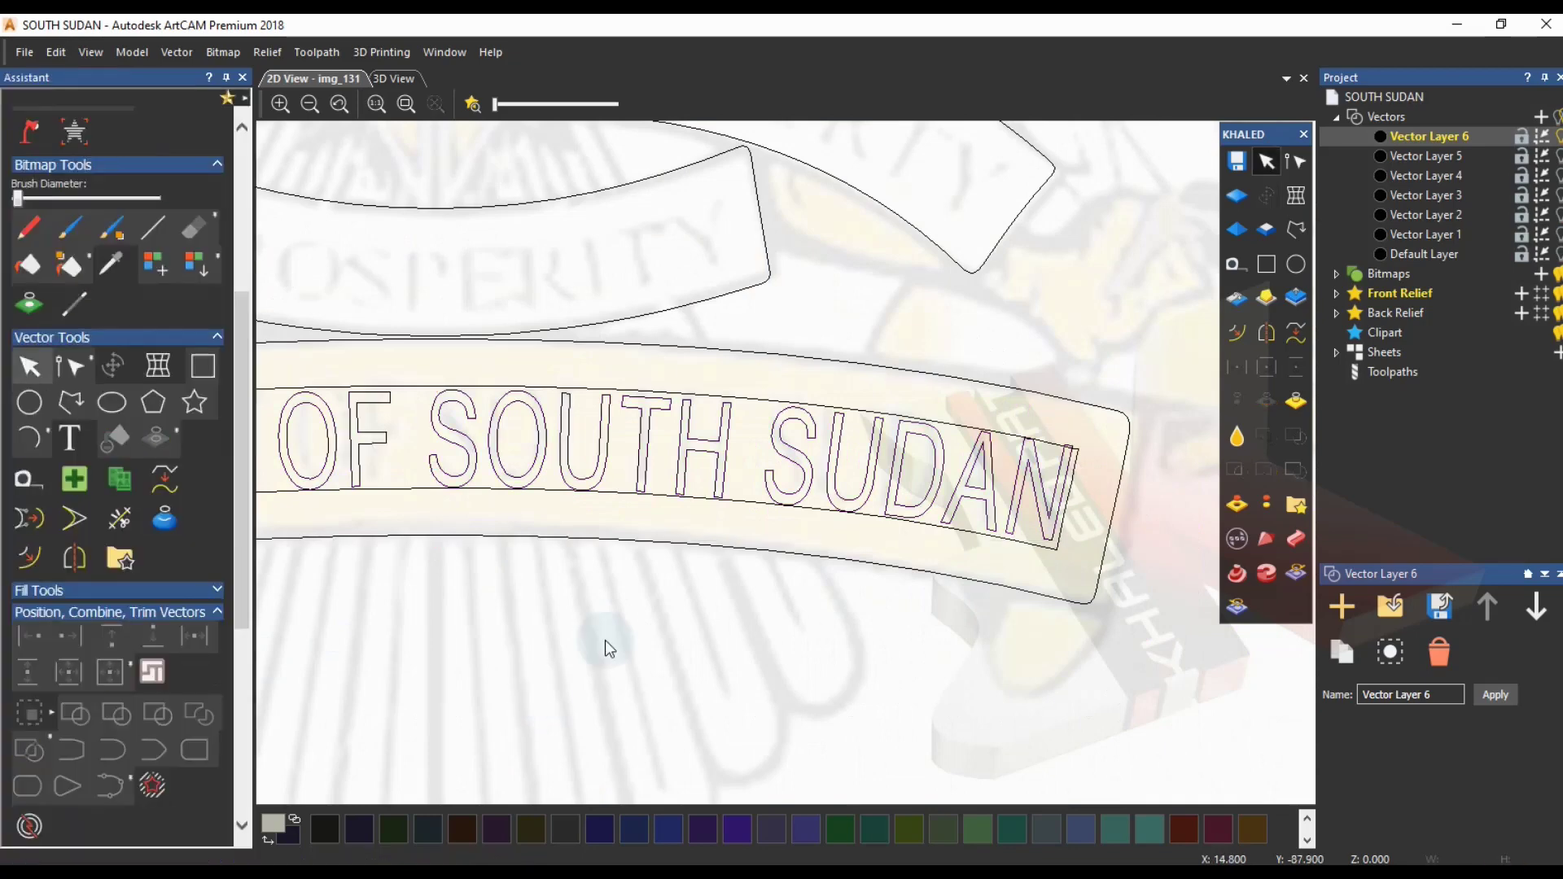
- Start a new envelope distortion on the REPUBLIC OF SOUTH SUDAN text and lower its two right corner points slightly
click(1023, 511)
click(158, 366)
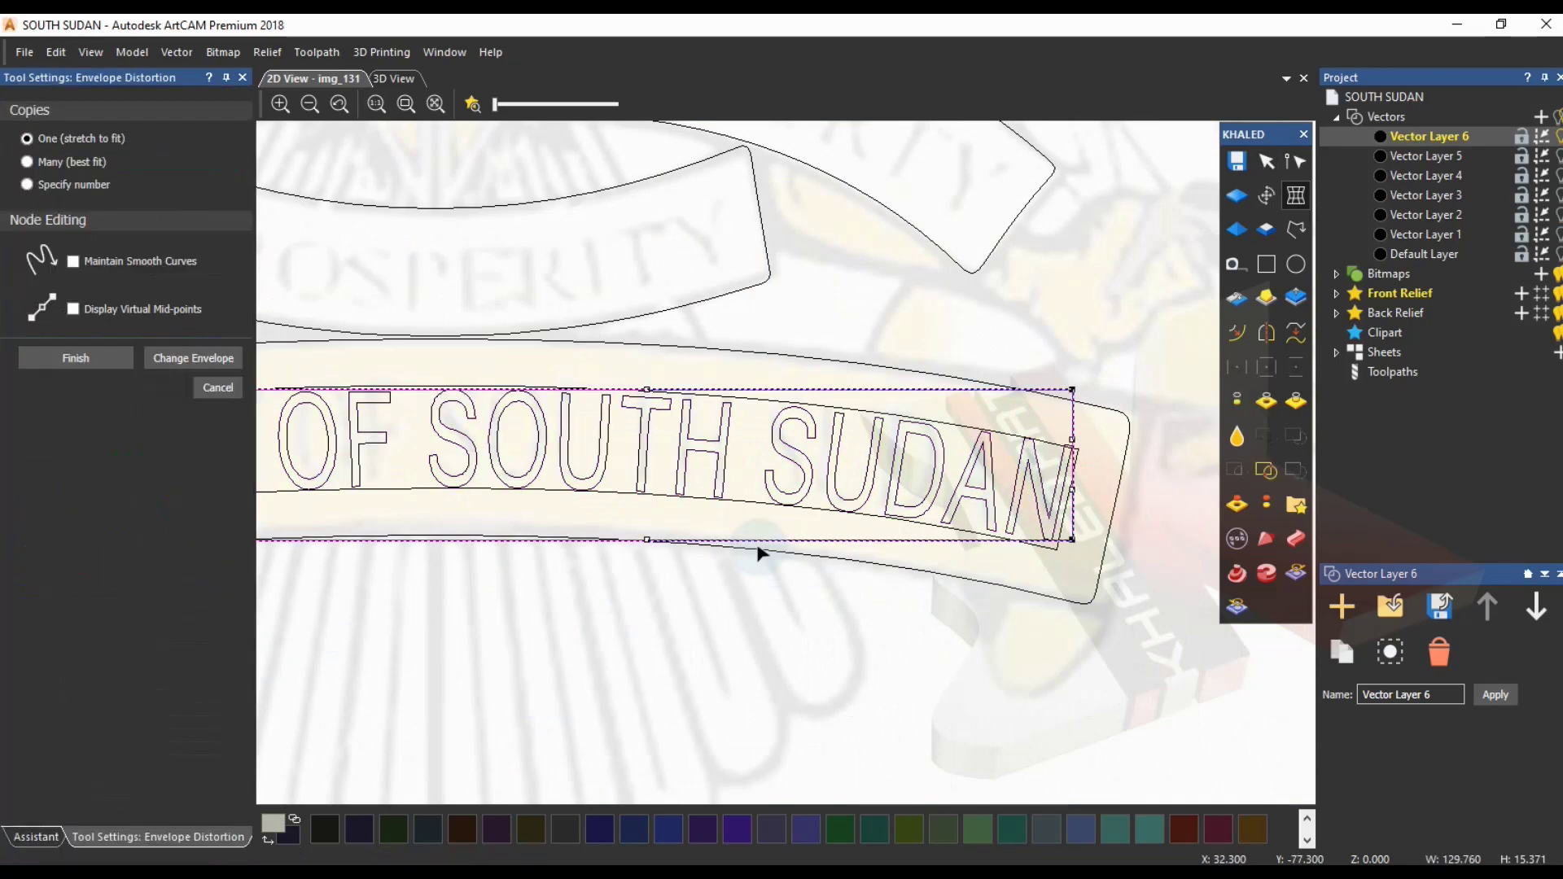
drag(1127, 362, 1040, 586)
key(Down)
key(Down)
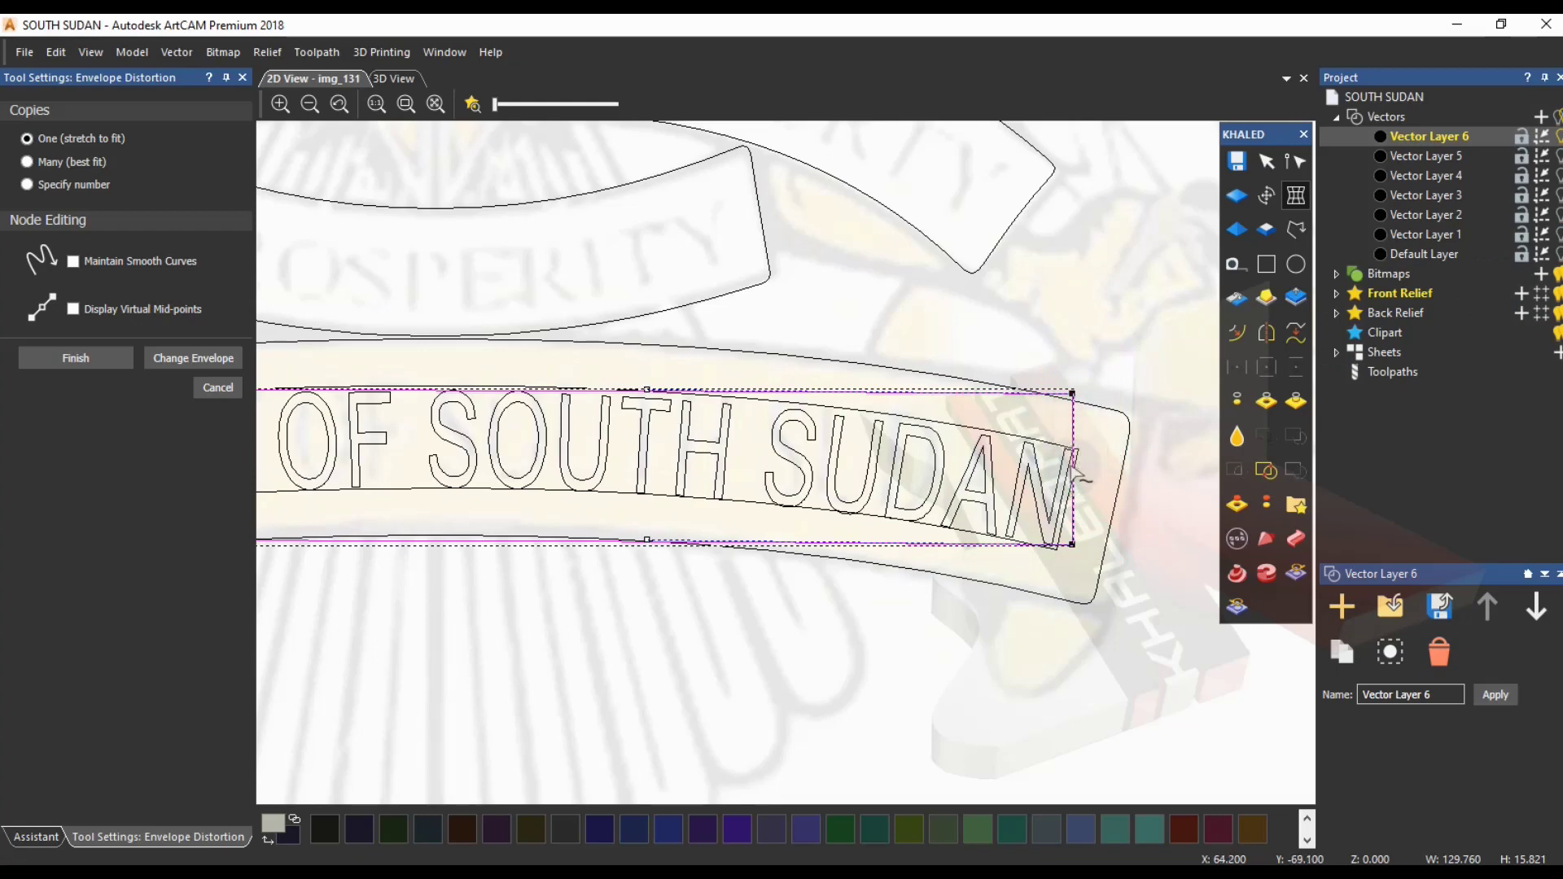
- Lower the text envelope's two left corner points slightly towards the inner offset outline
scroll(561, 485, down, 5)
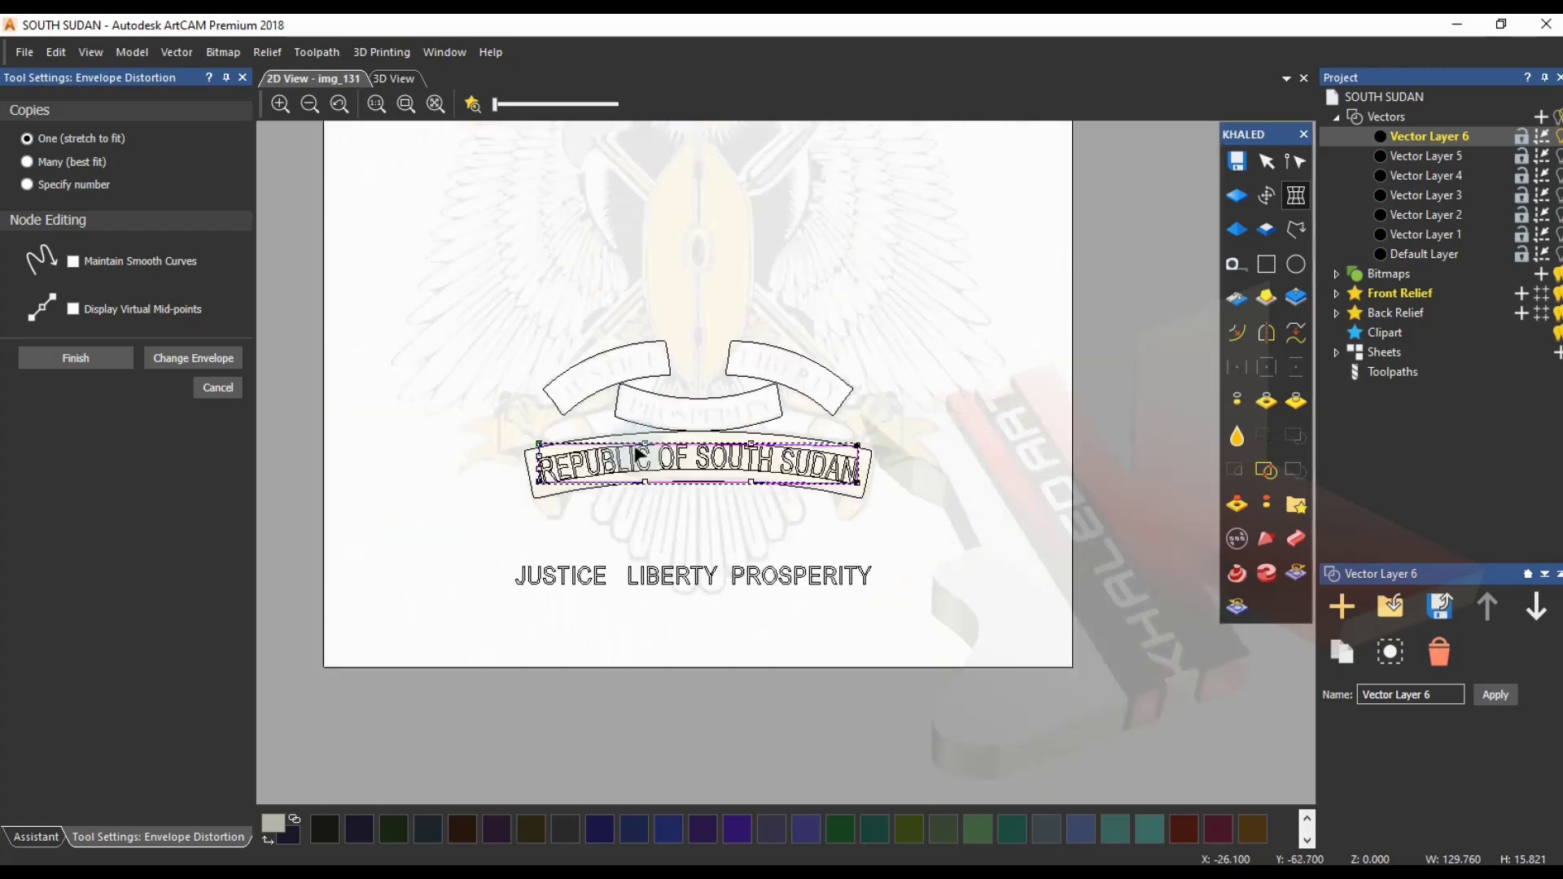
scroll(621, 481, up, 5)
drag(600, 335, 651, 549)
key(Down)
key(Down)
key(Down)
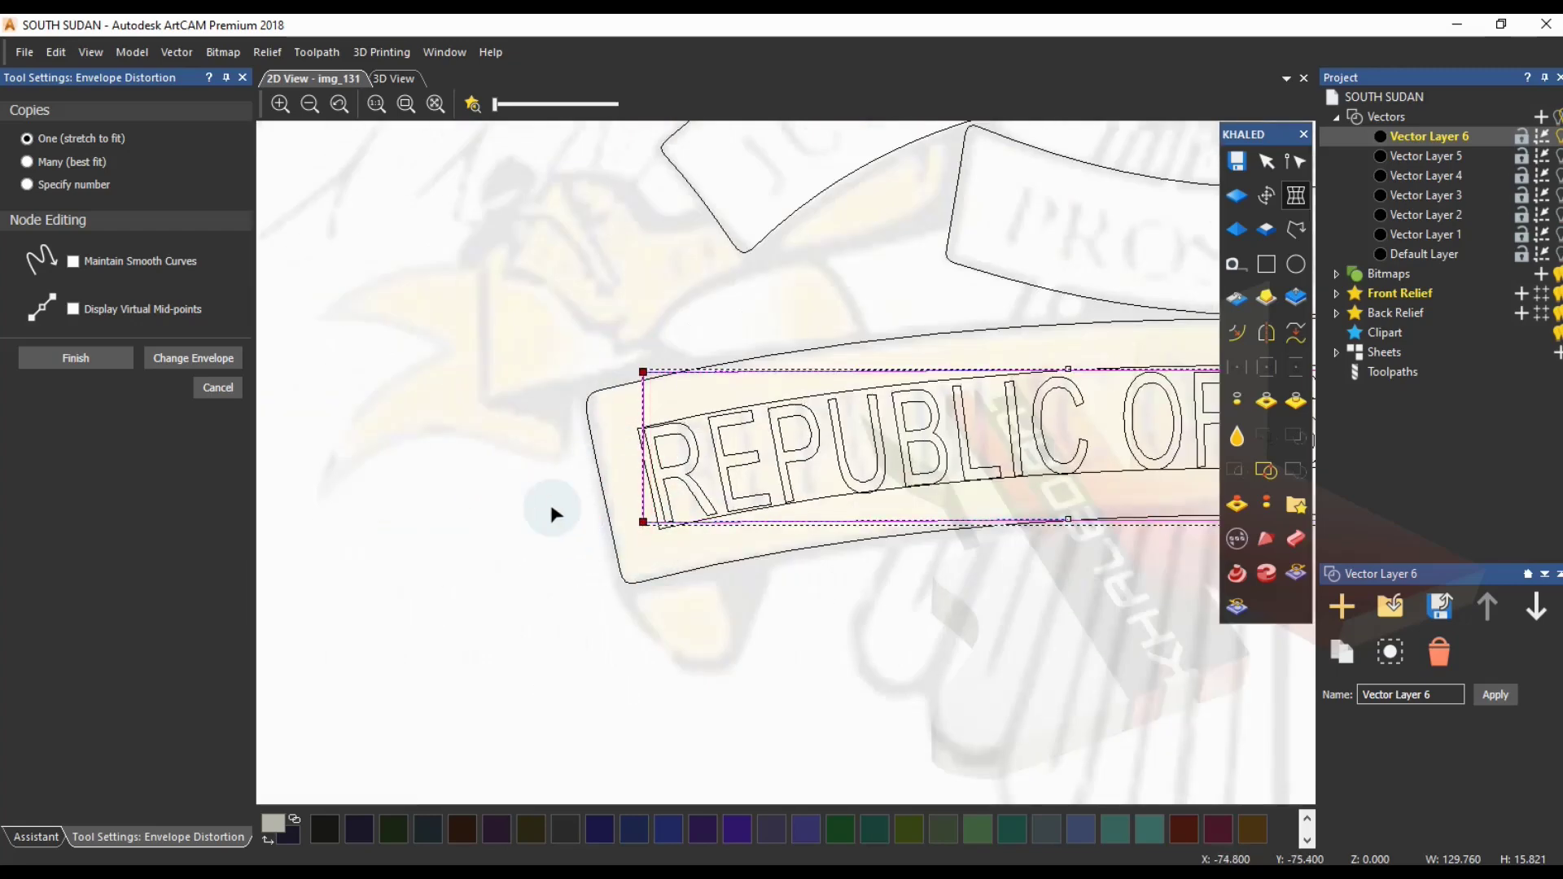
- Raise the four intermediate envelope points above and below the middle of the REPUBLIC OF SOUTH SUDAN text slightly and finish the distortion
scroll(1063, 548, down, 3)
scroll(1088, 492, up, 6)
scroll(665, 461, down, 2)
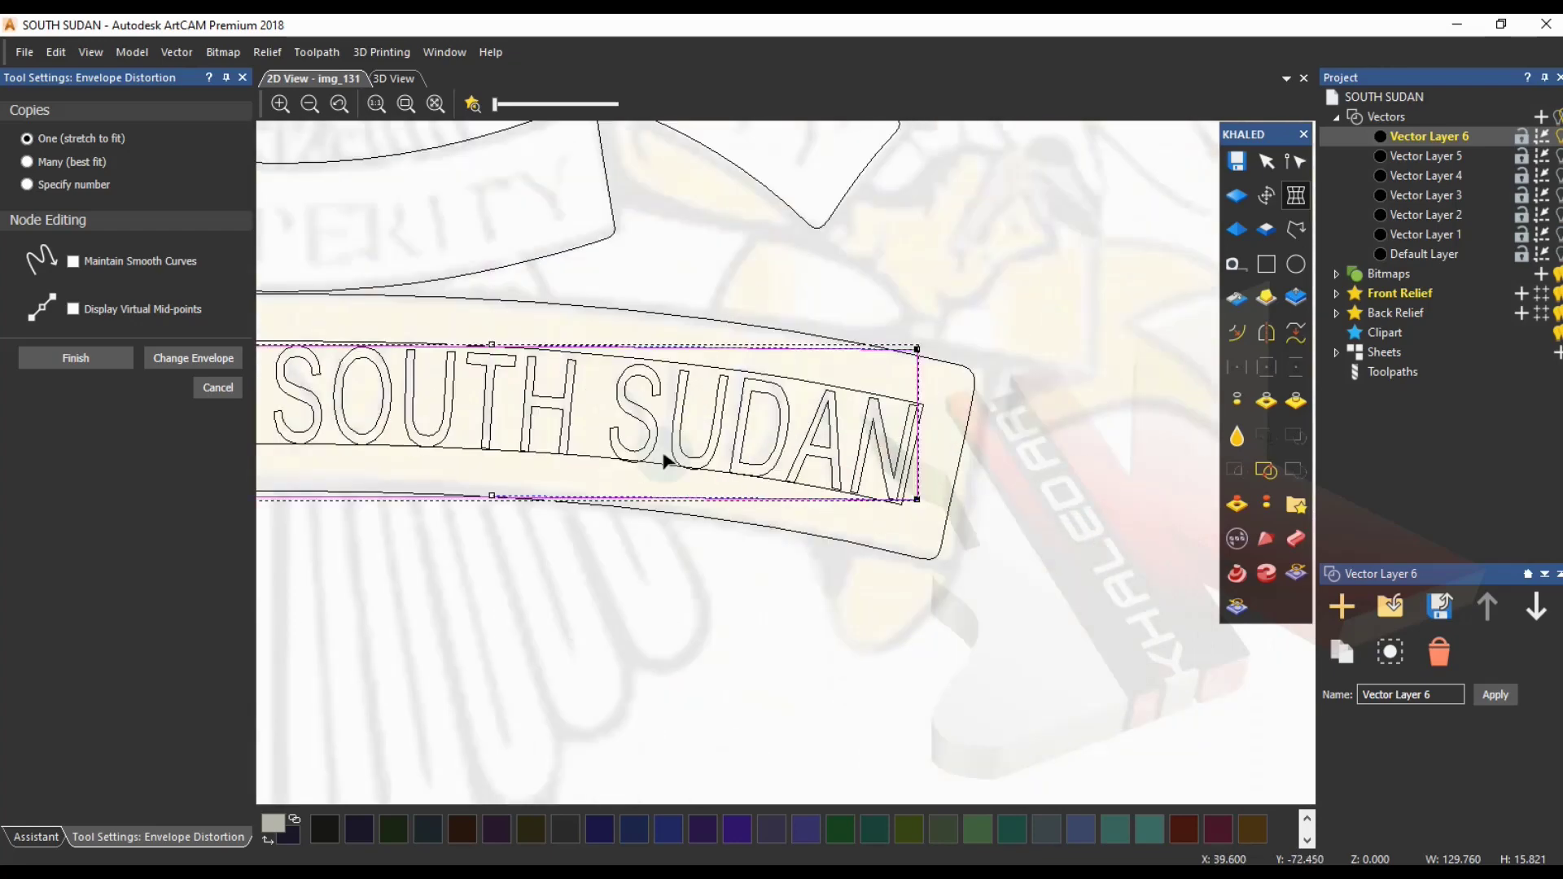
scroll(665, 461, down, 2)
drag(383, 350, 824, 596)
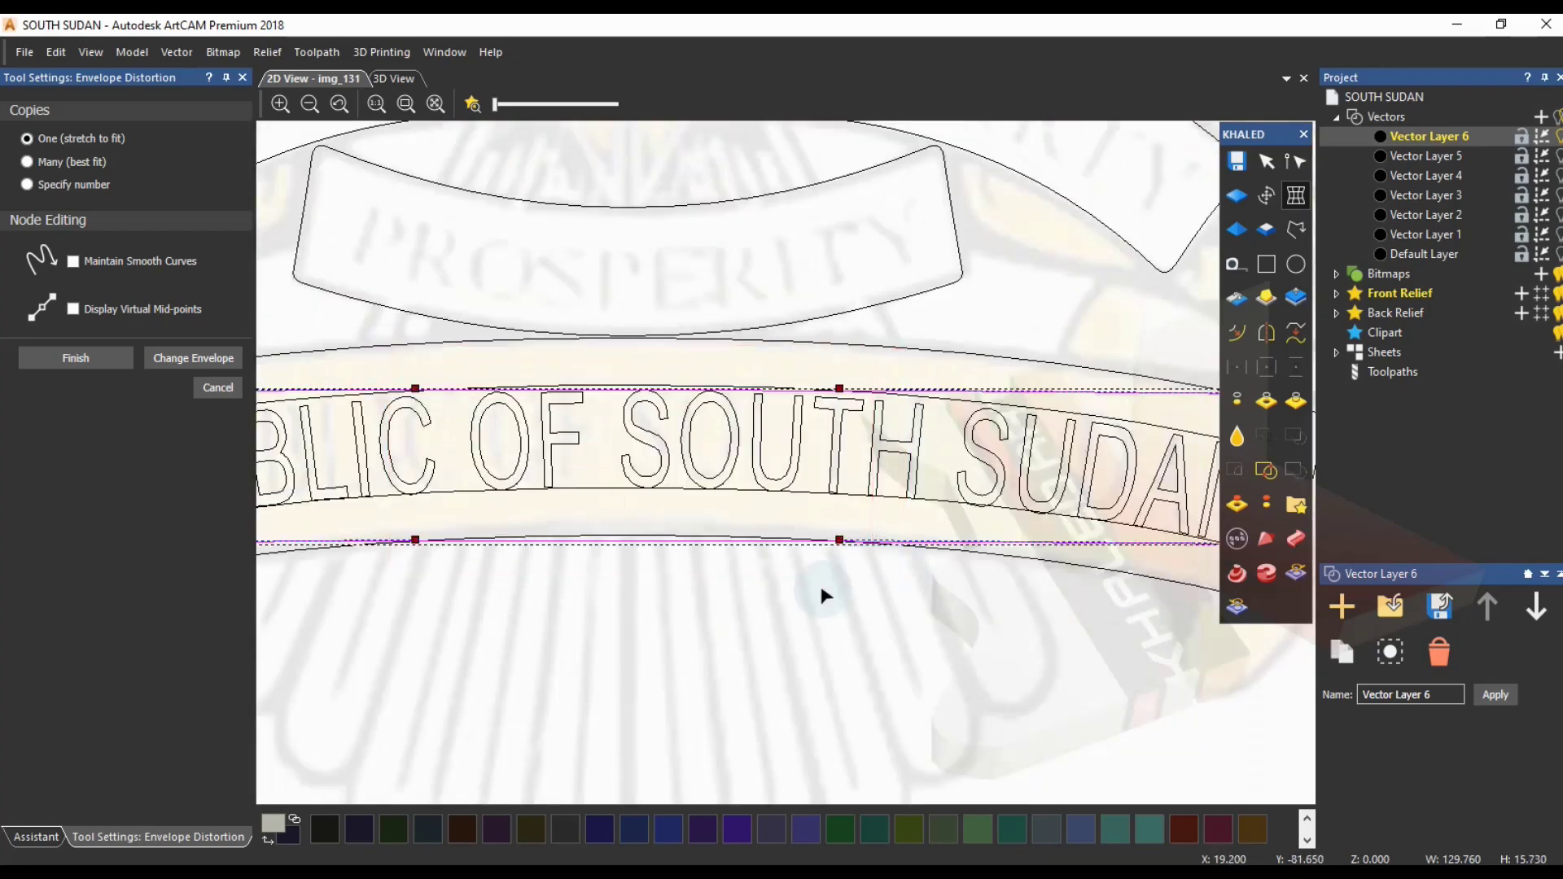
key(Up)
key(Up)
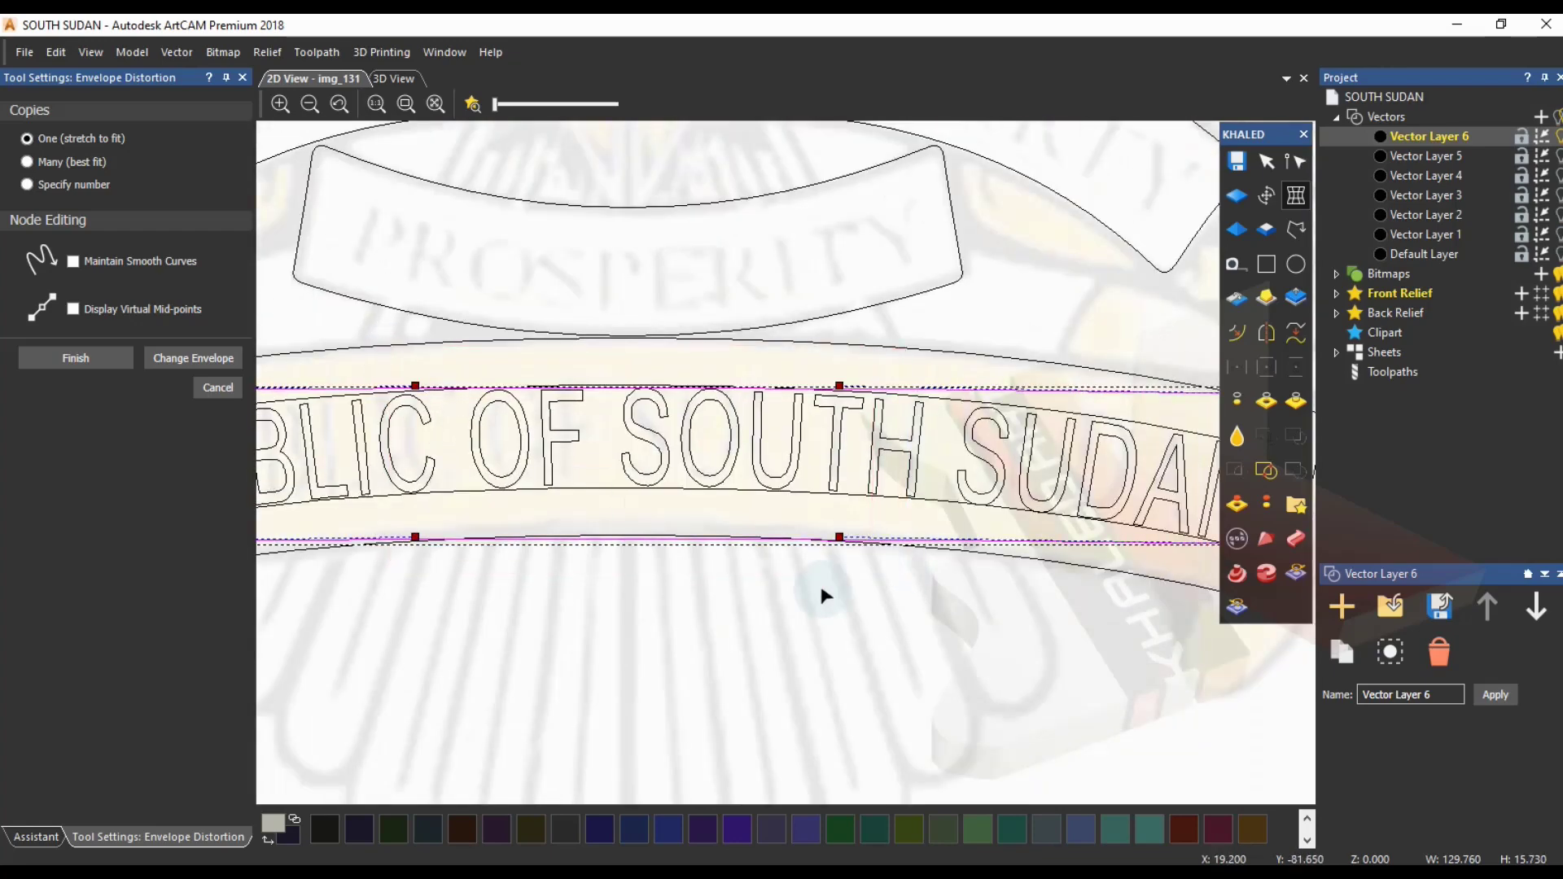
scroll(821, 595, down, 2)
click(73, 358)
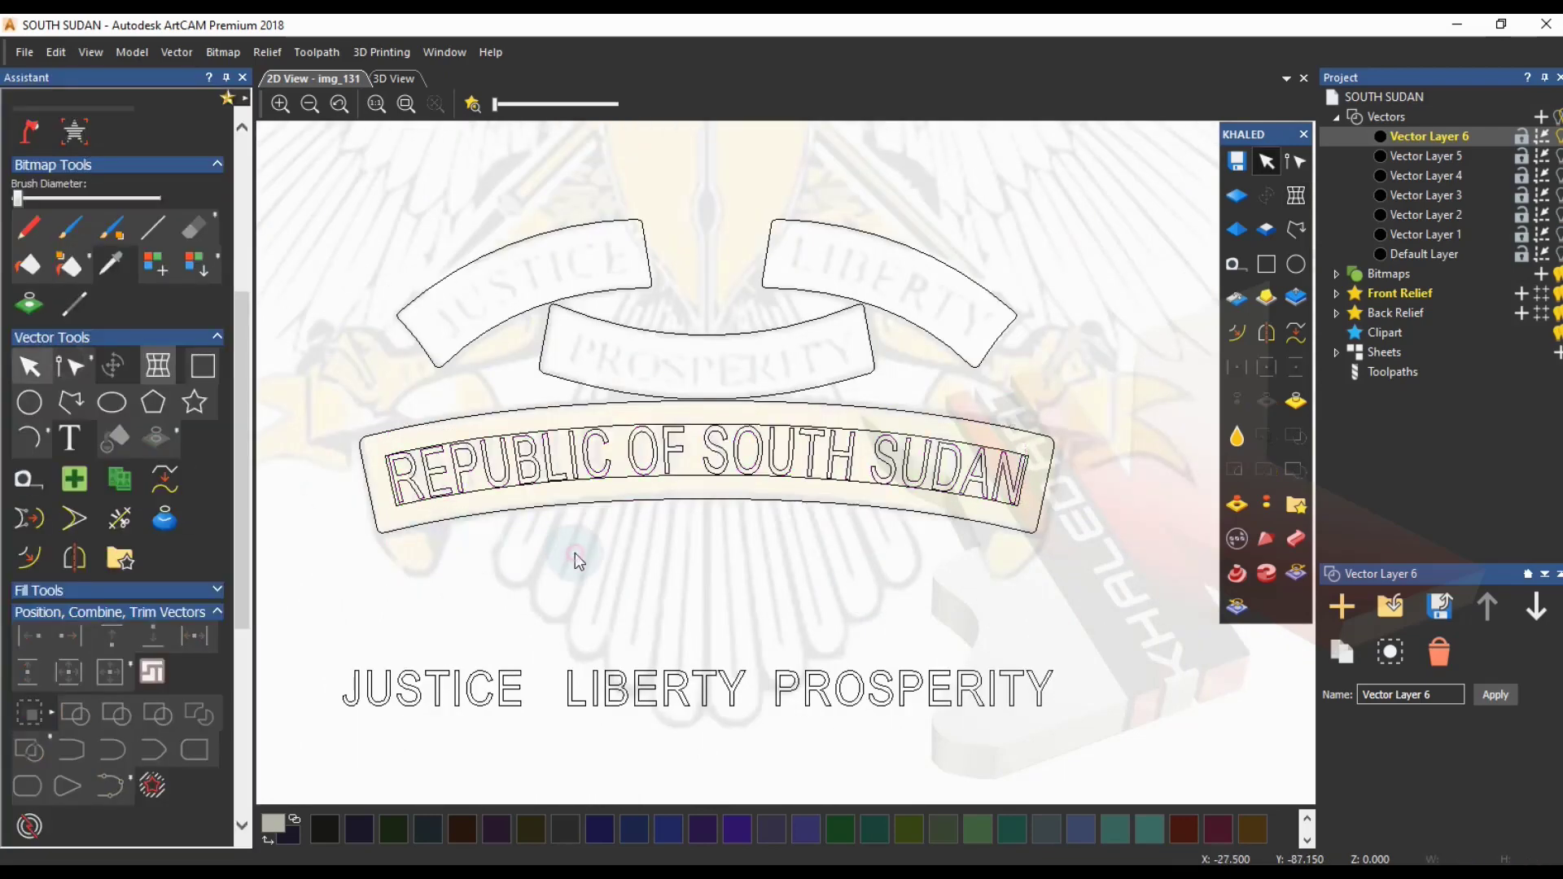
- Regroup the distorted REPUBLIC OF SOUTH SUDAN letters into one object
drag(350, 401, 1058, 622)
scroll(967, 491, up, 3)
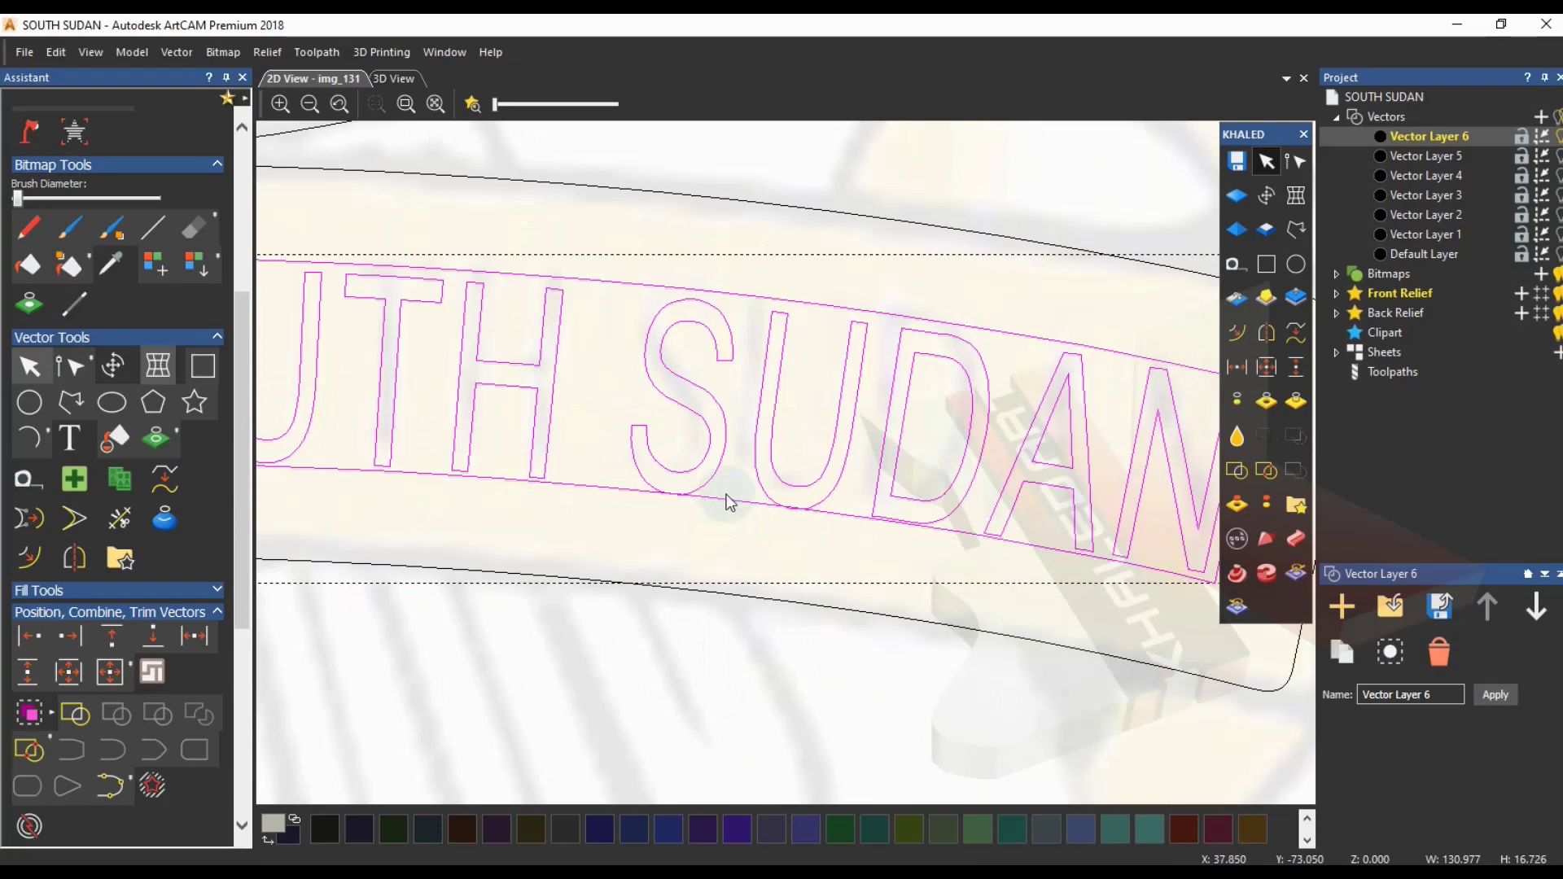
scroll(725, 565, down, 4)
right_click(753, 433)
click(869, 123)
click(763, 486)
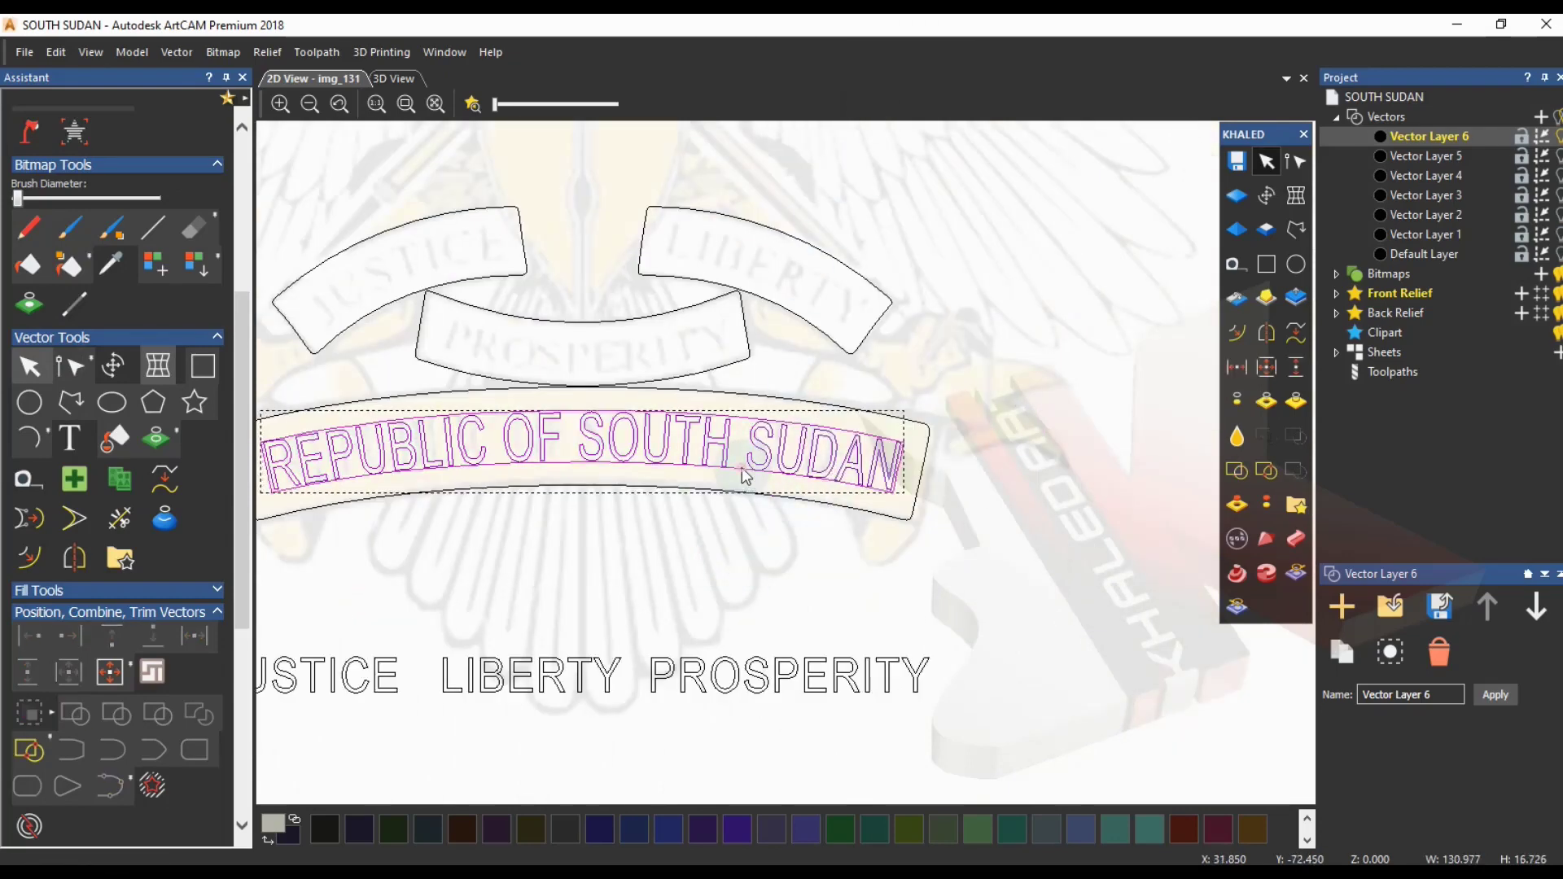
click(974, 521)
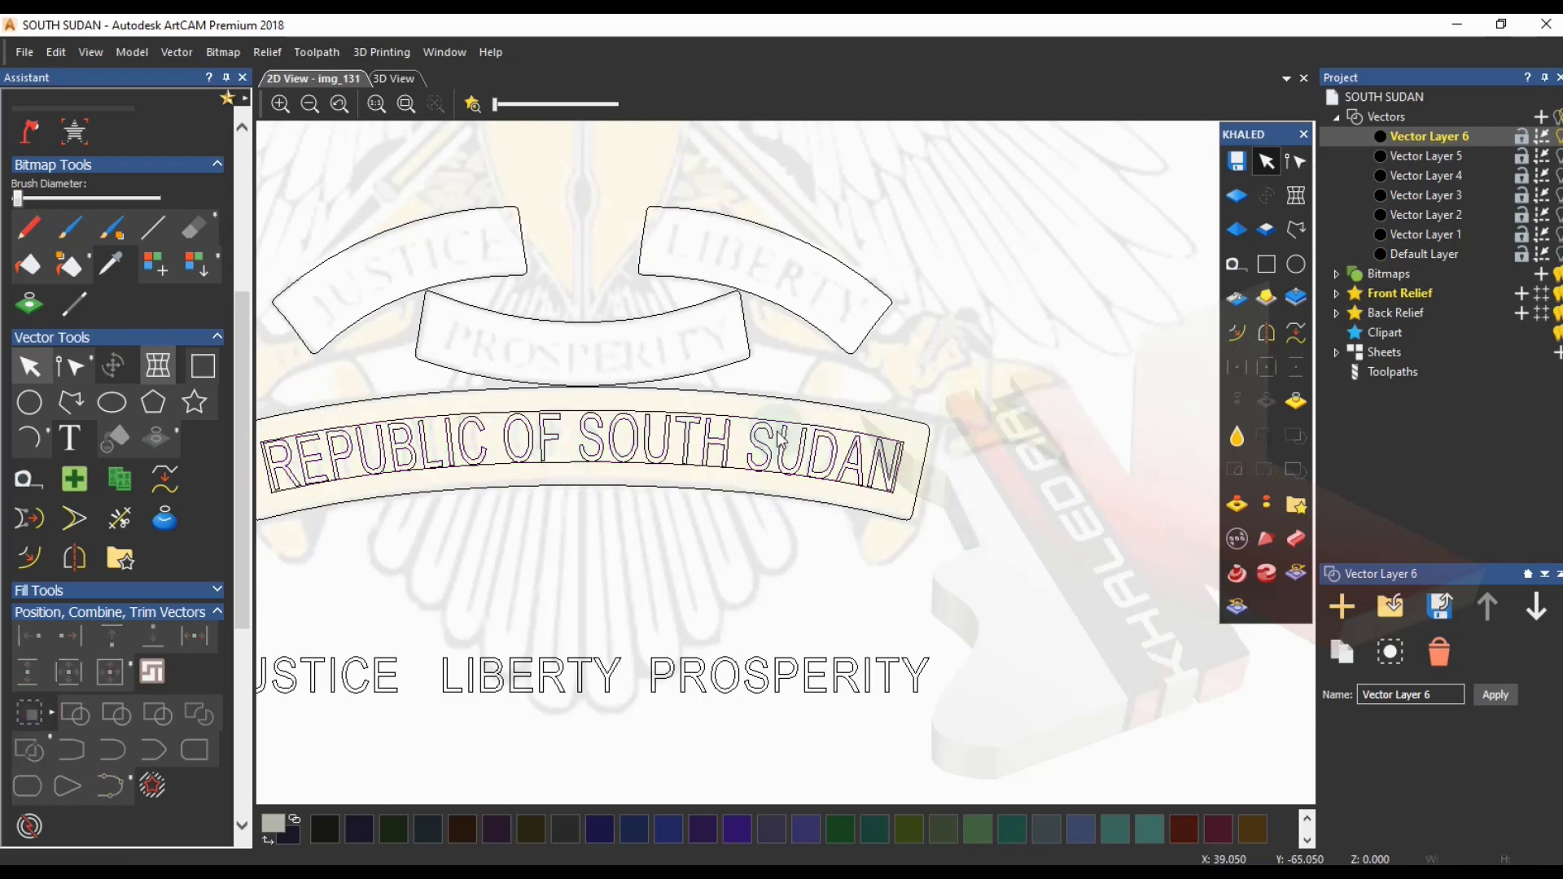
- Start another envelope distortion on the REPUBLIC OF SOUTH SUDAN text, raise its right intermediate points slightly and fine-tune its right corner points
scroll(793, 500, up, 4)
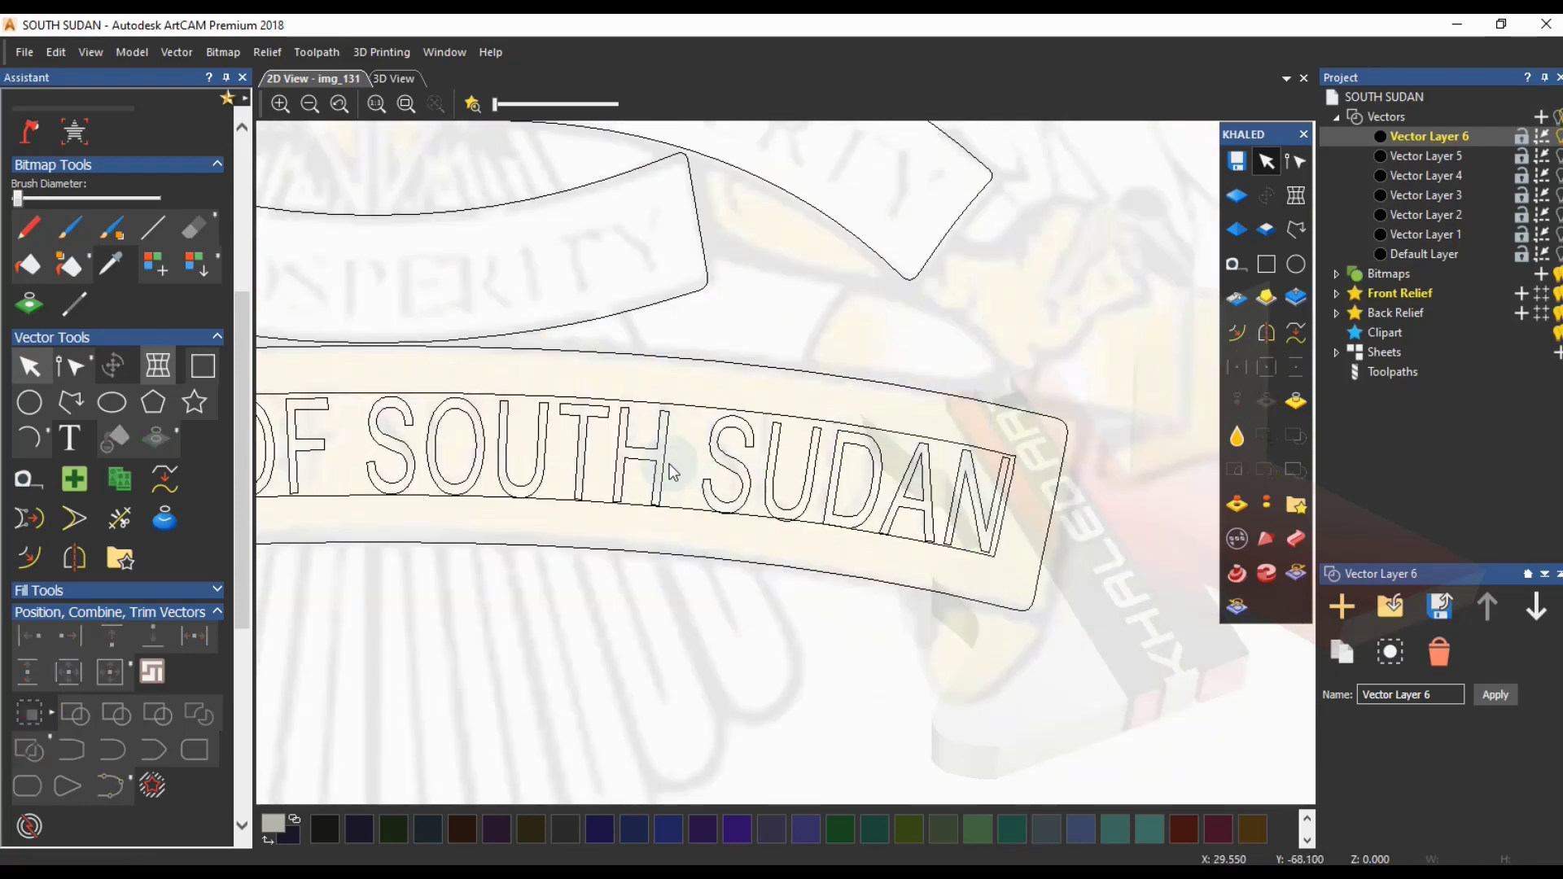
click(817, 466)
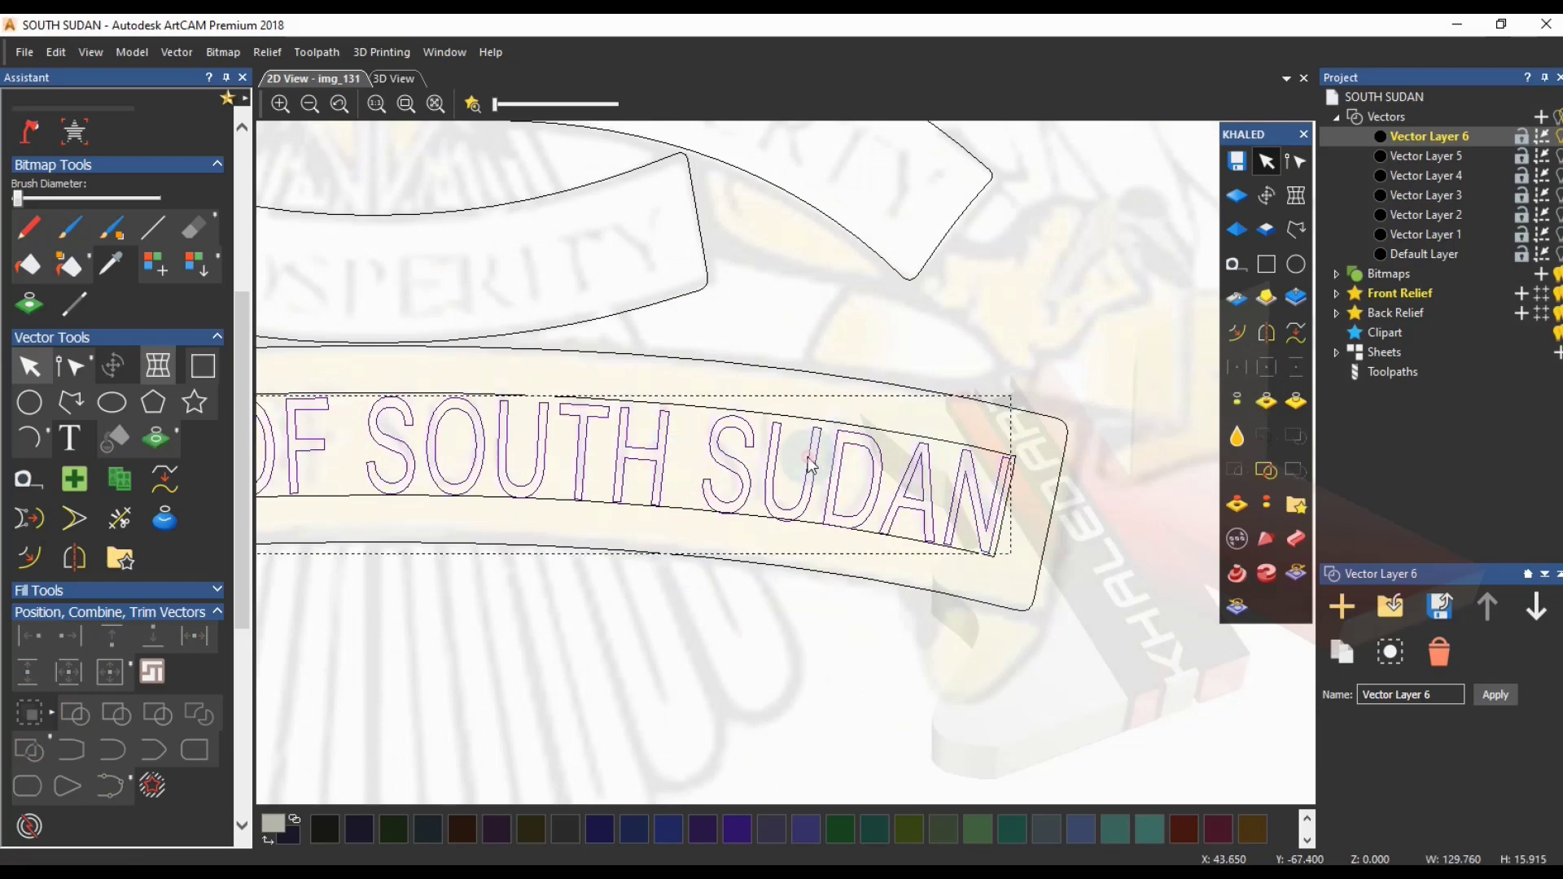
click(157, 367)
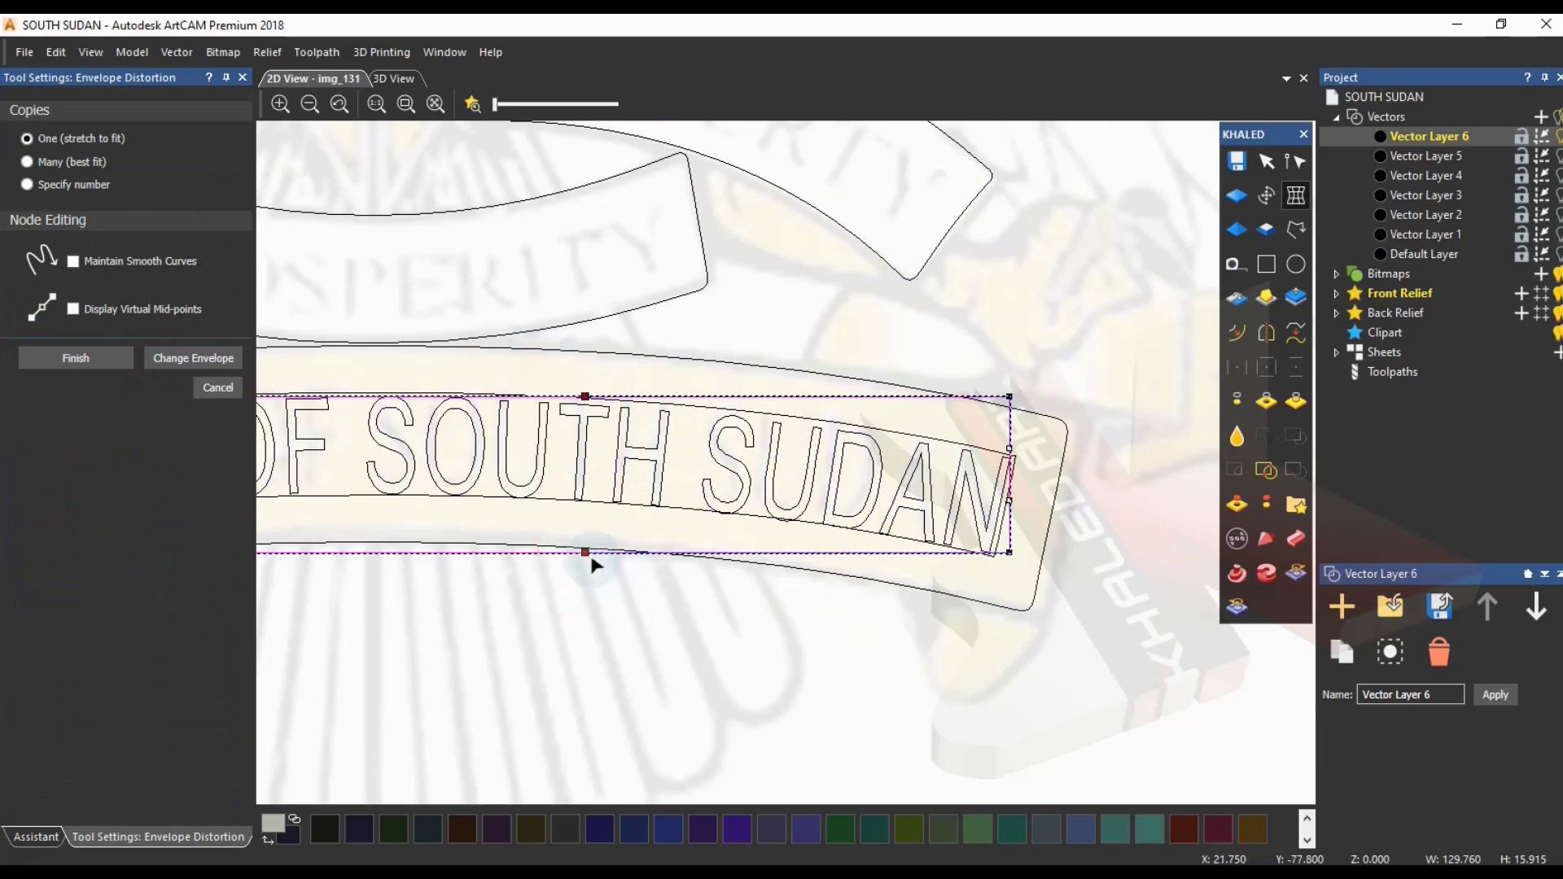
drag(586, 554, 588, 549)
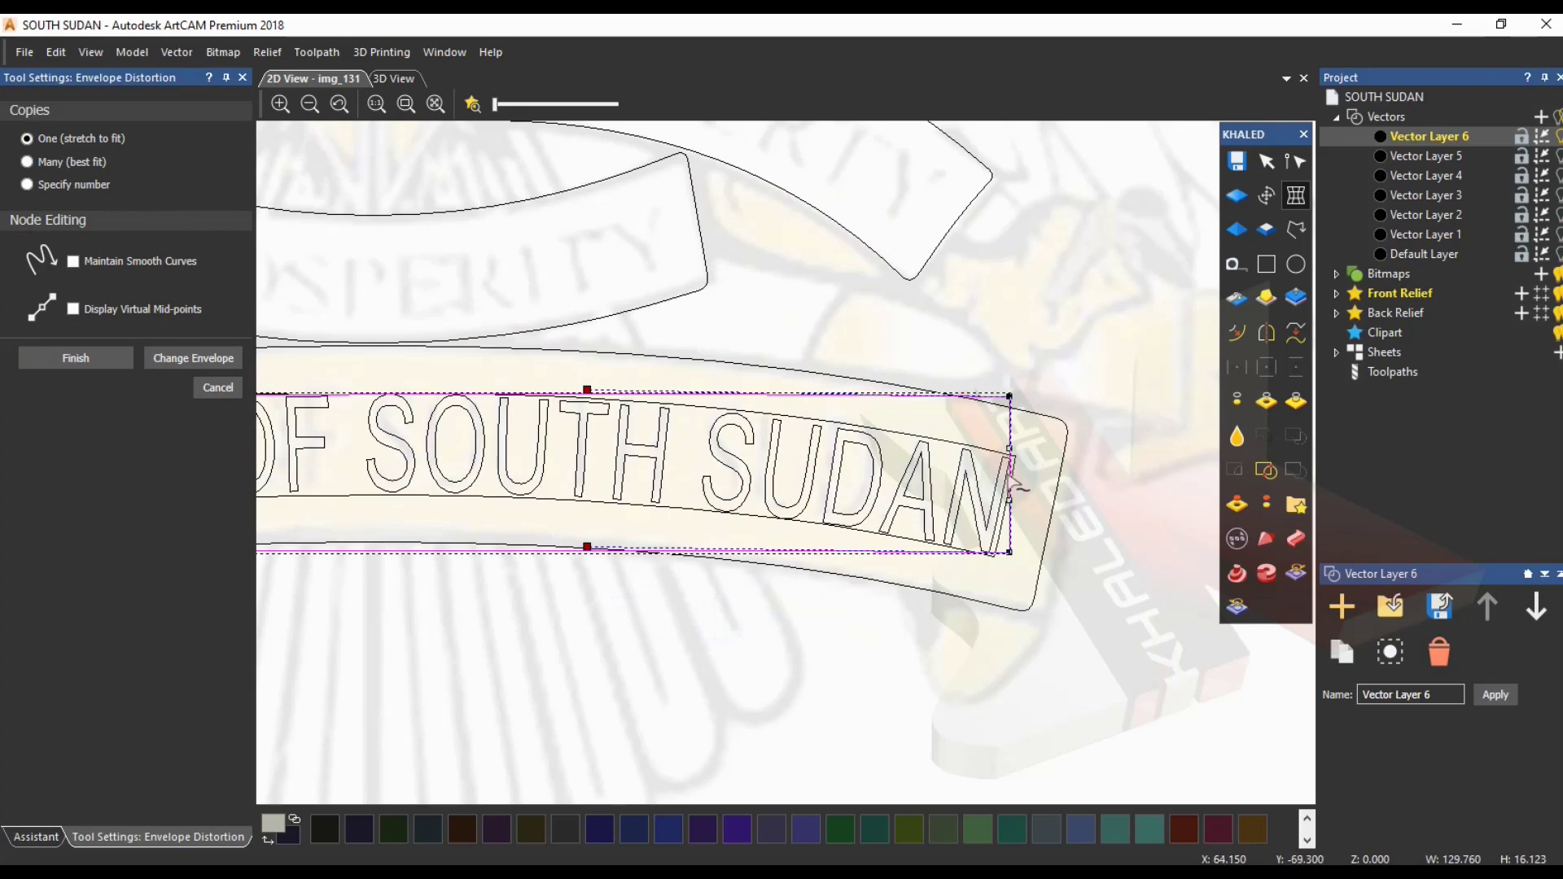
drag(1054, 358, 989, 603)
scroll(579, 525, down, 3)
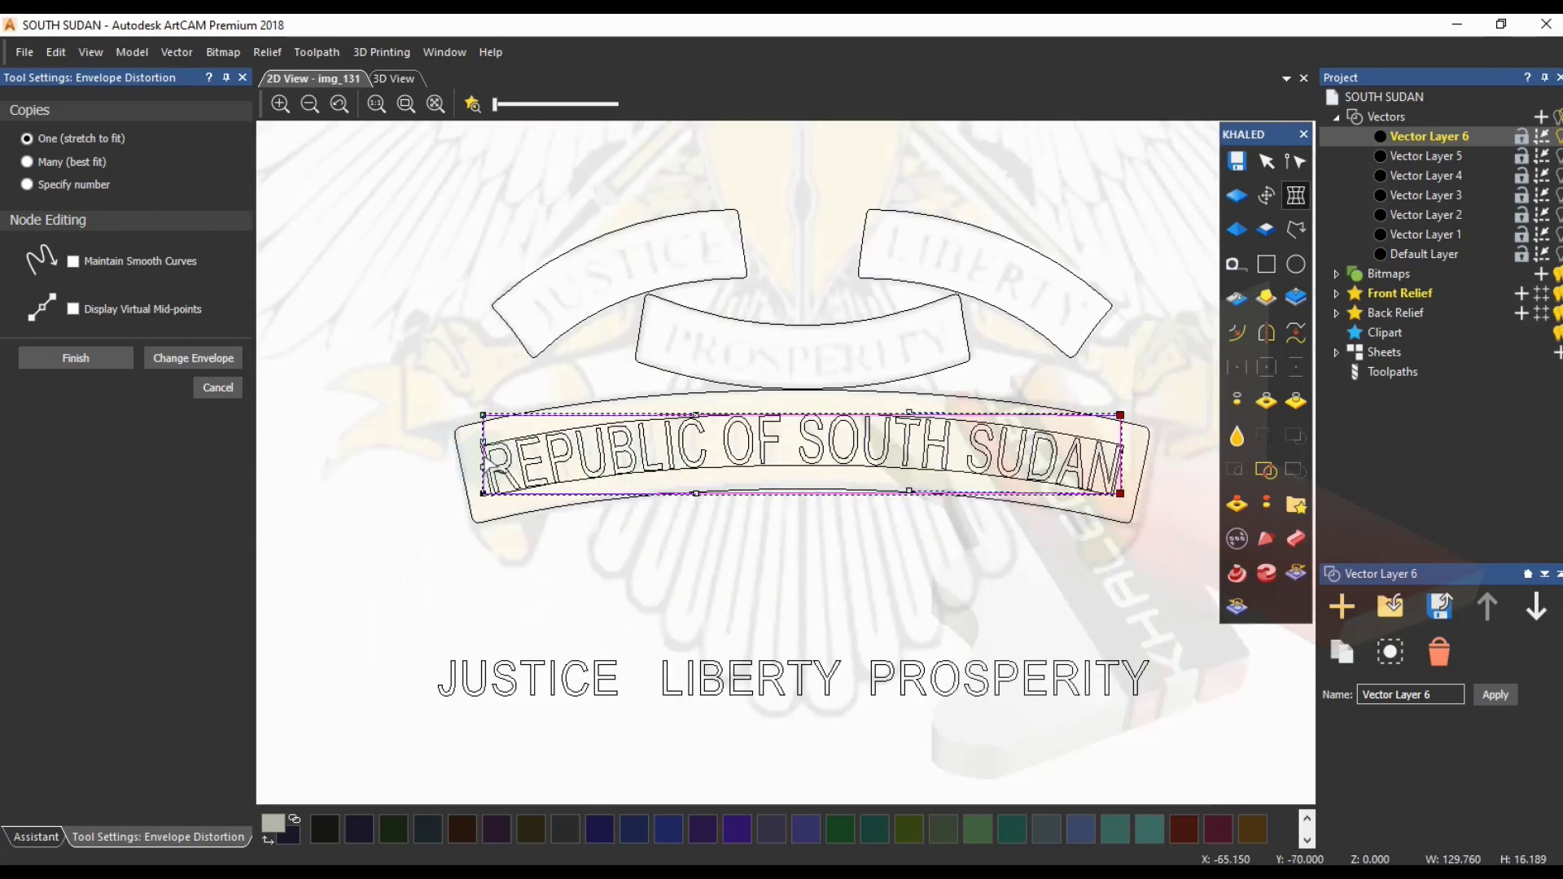
- Raise the text envelope's left intermediate points slightly, check the fit at both ends and finish the distortion
scroll(698, 454, up, 3)
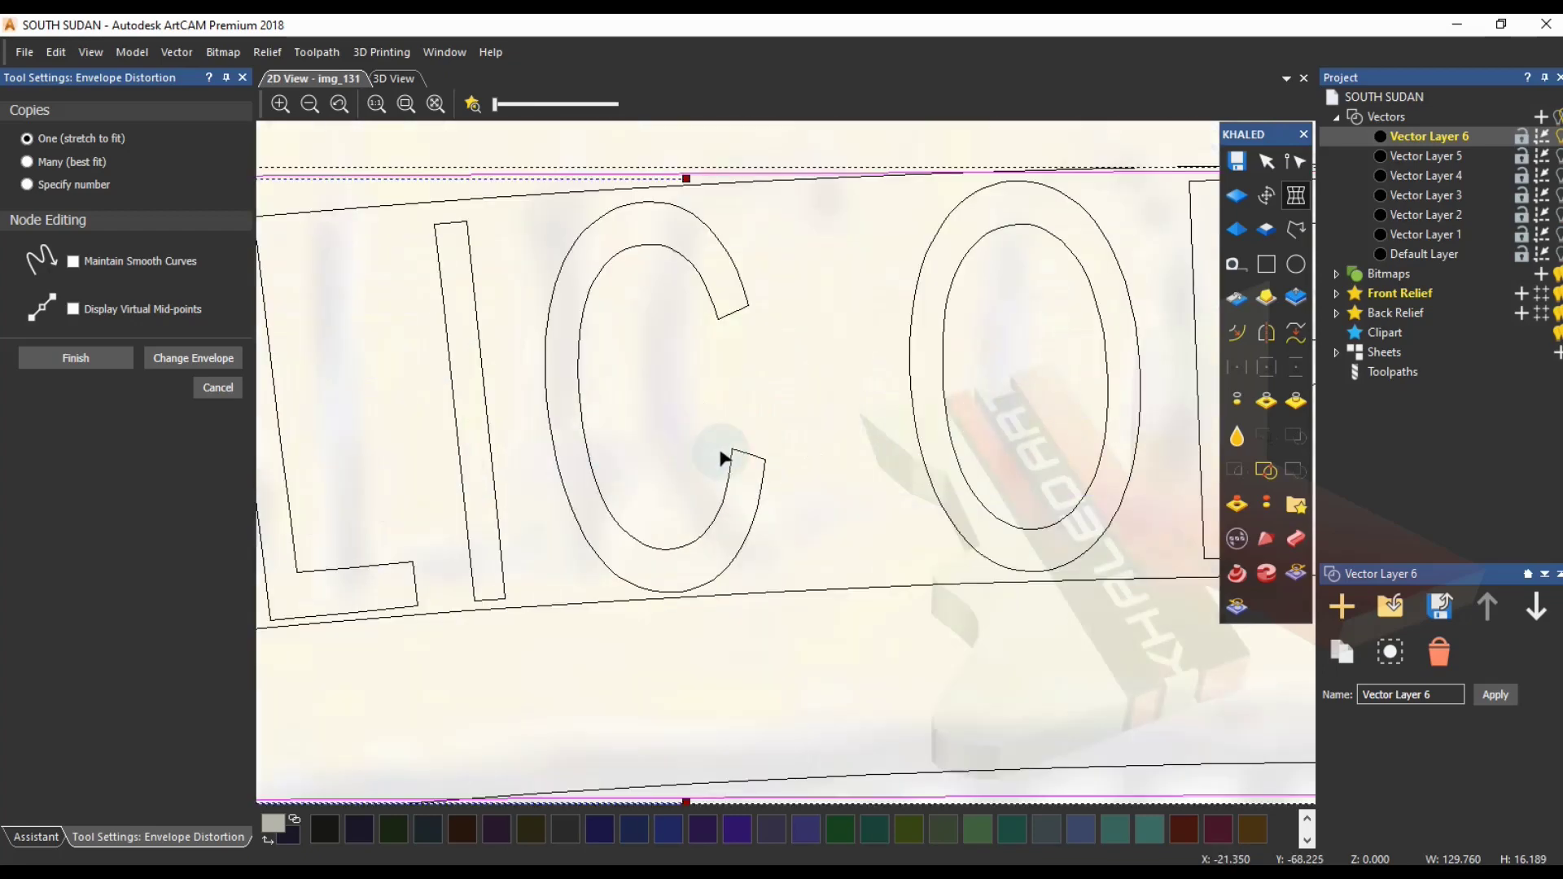
scroll(721, 458, down, 2)
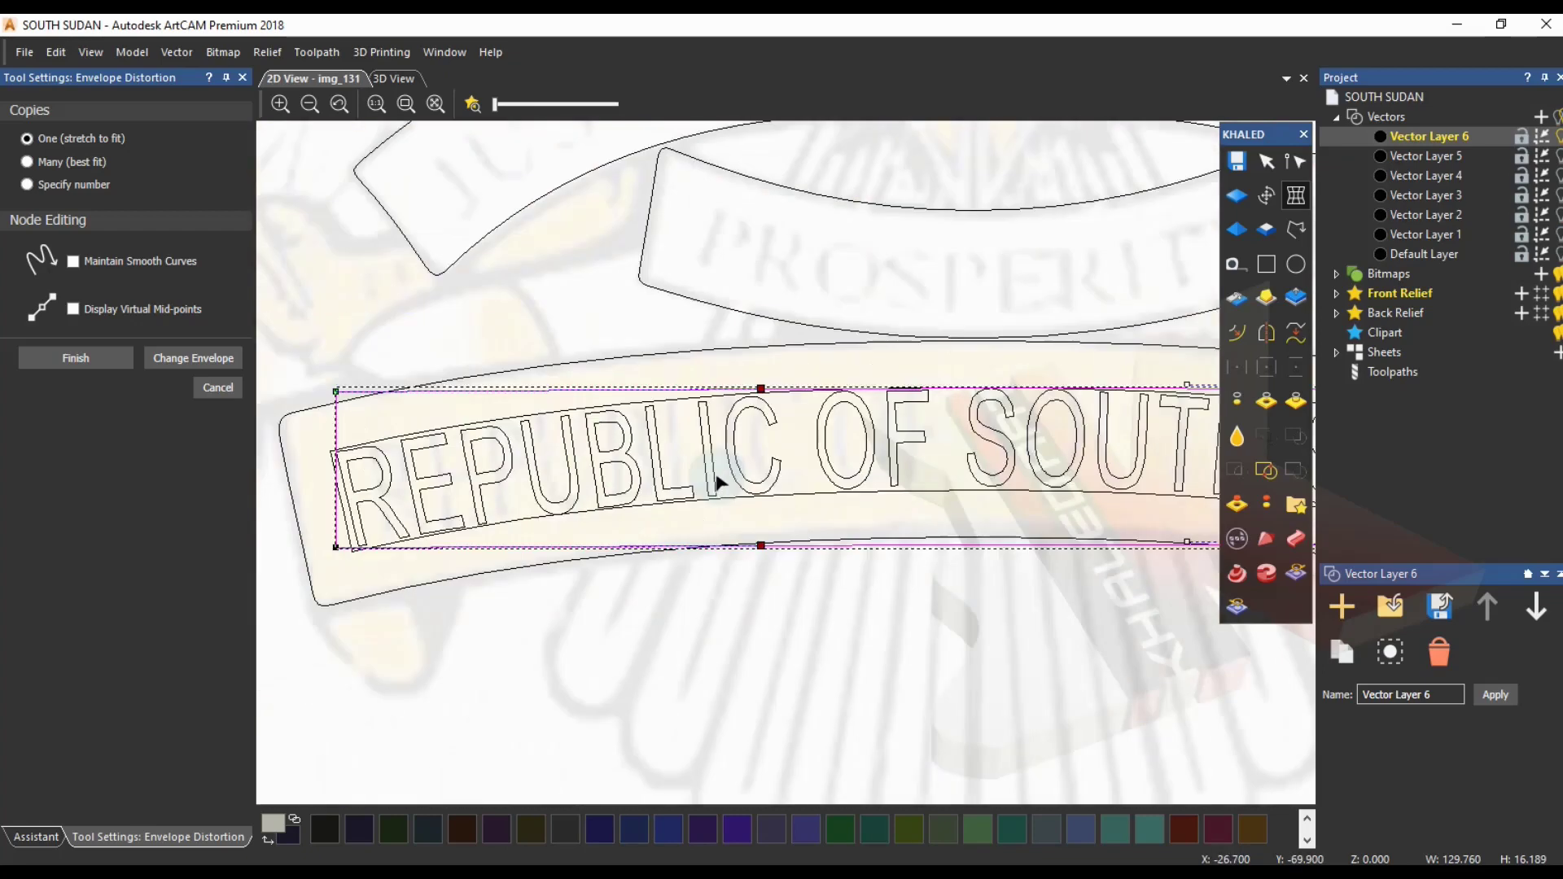
scroll(594, 489, down, 1)
scroll(547, 561, up, 2)
scroll(565, 576, down, 3)
scroll(956, 537, up, 3)
scroll(944, 521, up, 1)
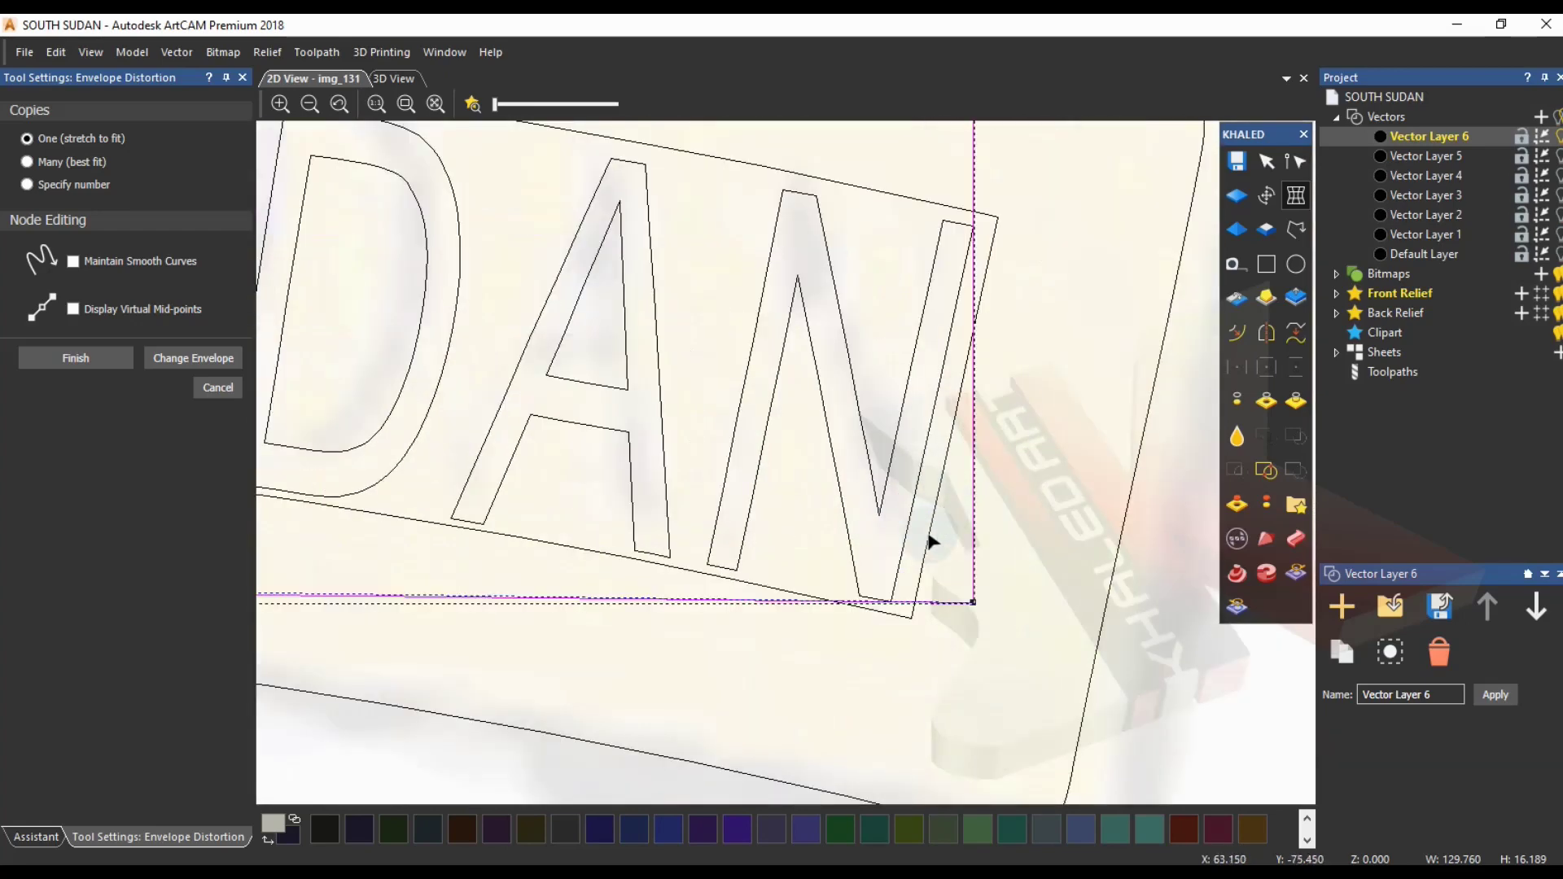
scroll(895, 529, down, 1)
scroll(875, 525, down, 1)
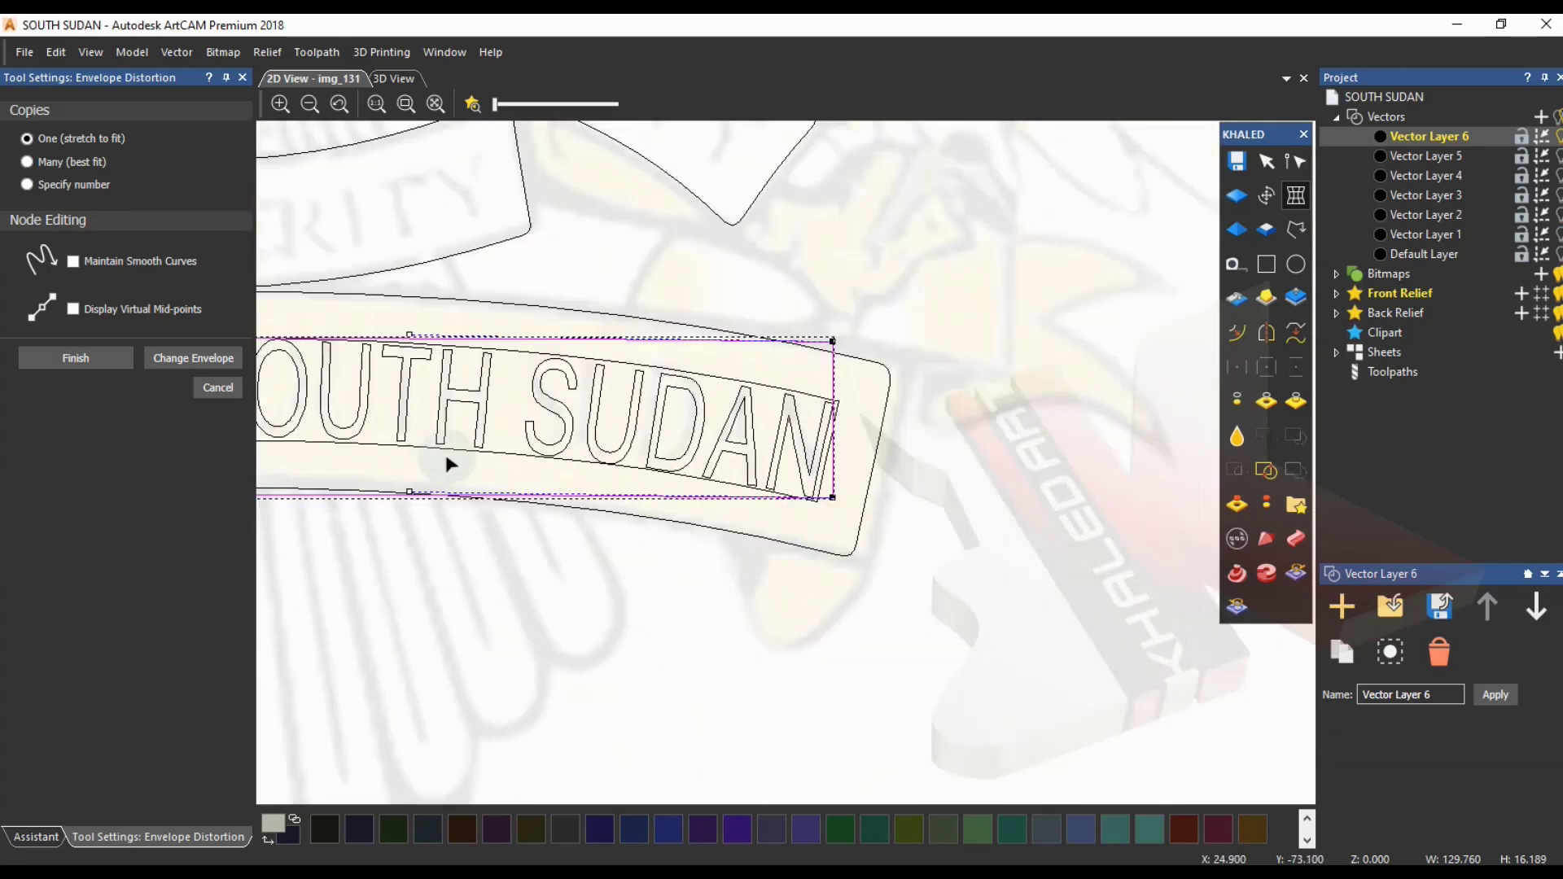
click(75, 366)
scroll(560, 525, down, 3)
scroll(713, 462, up, 2)
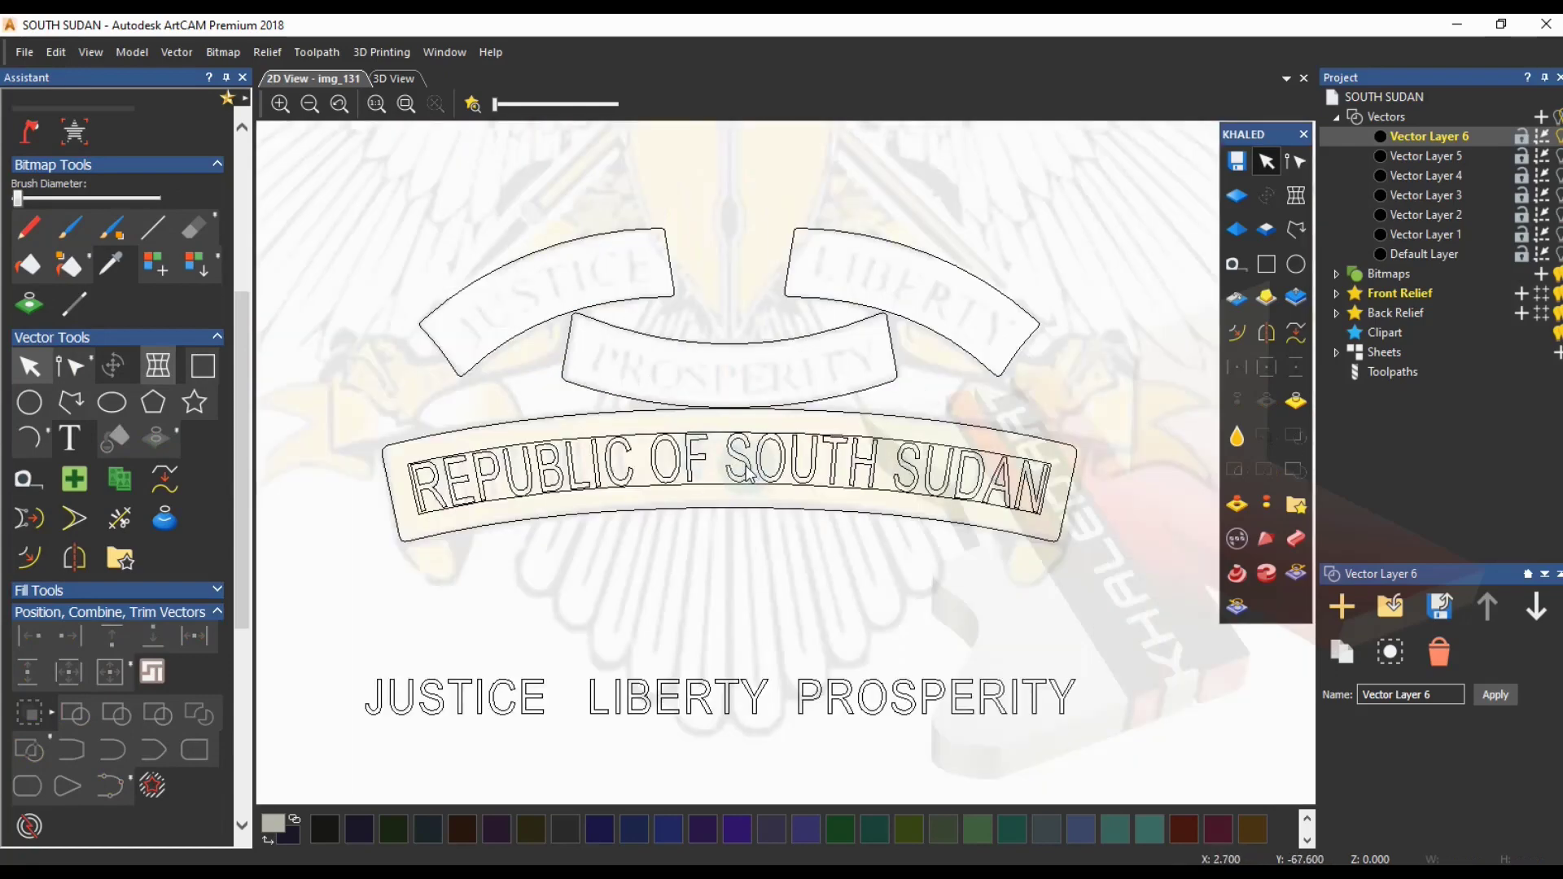
- Nudge the letters S, O and U of SOUTH slightly upward within the inner outline
scroll(719, 493, up, 3)
drag(743, 265, 895, 525)
scroll(882, 523, down, 2)
drag(741, 344, 989, 520)
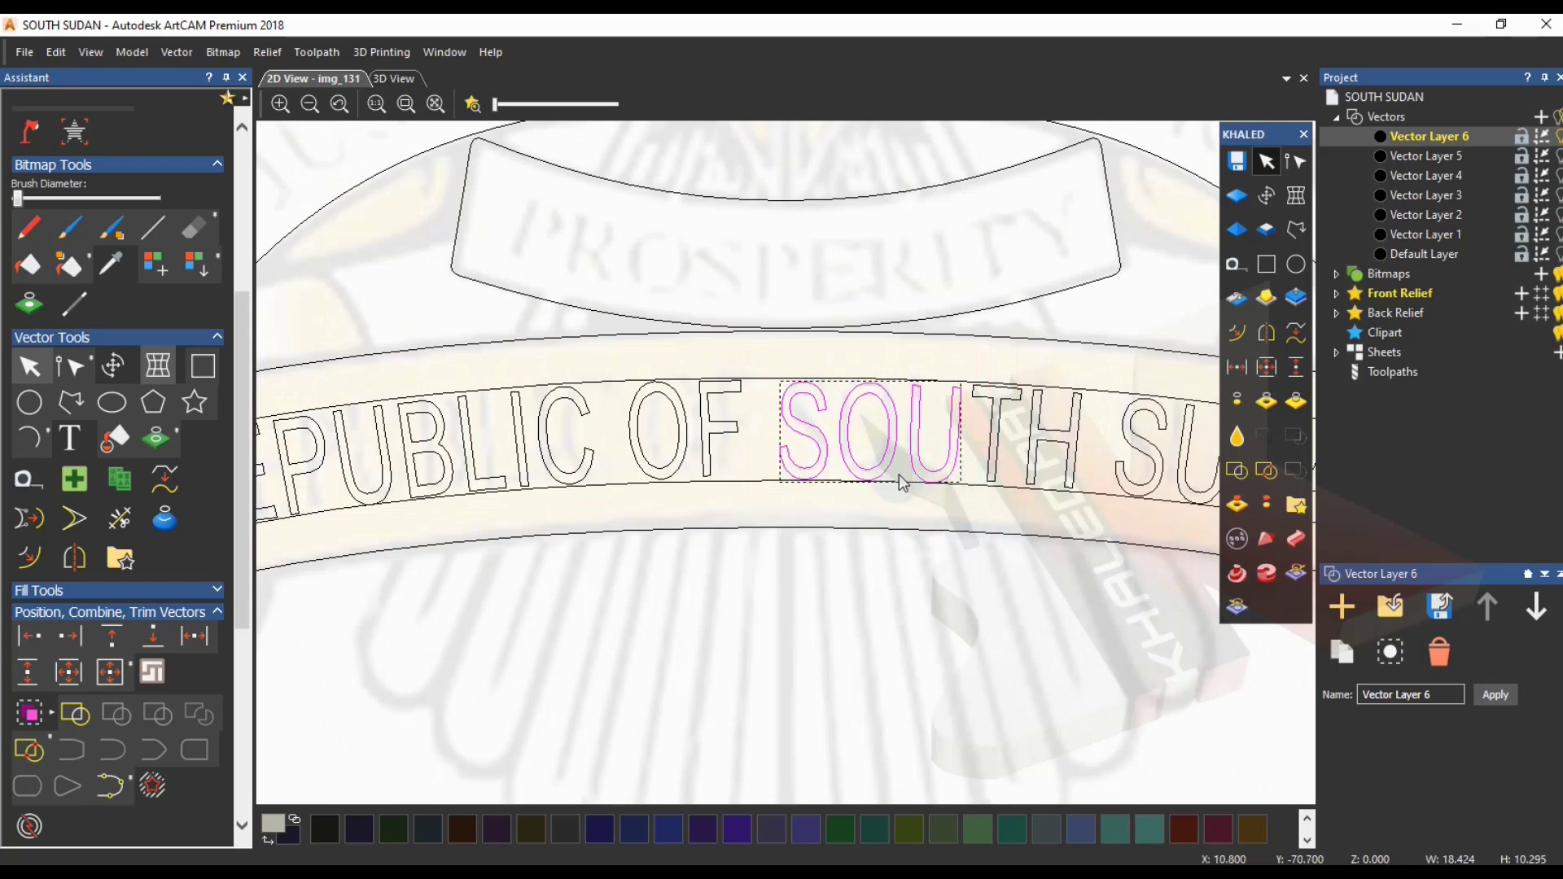
scroll(897, 483, up, 3)
key(Up)
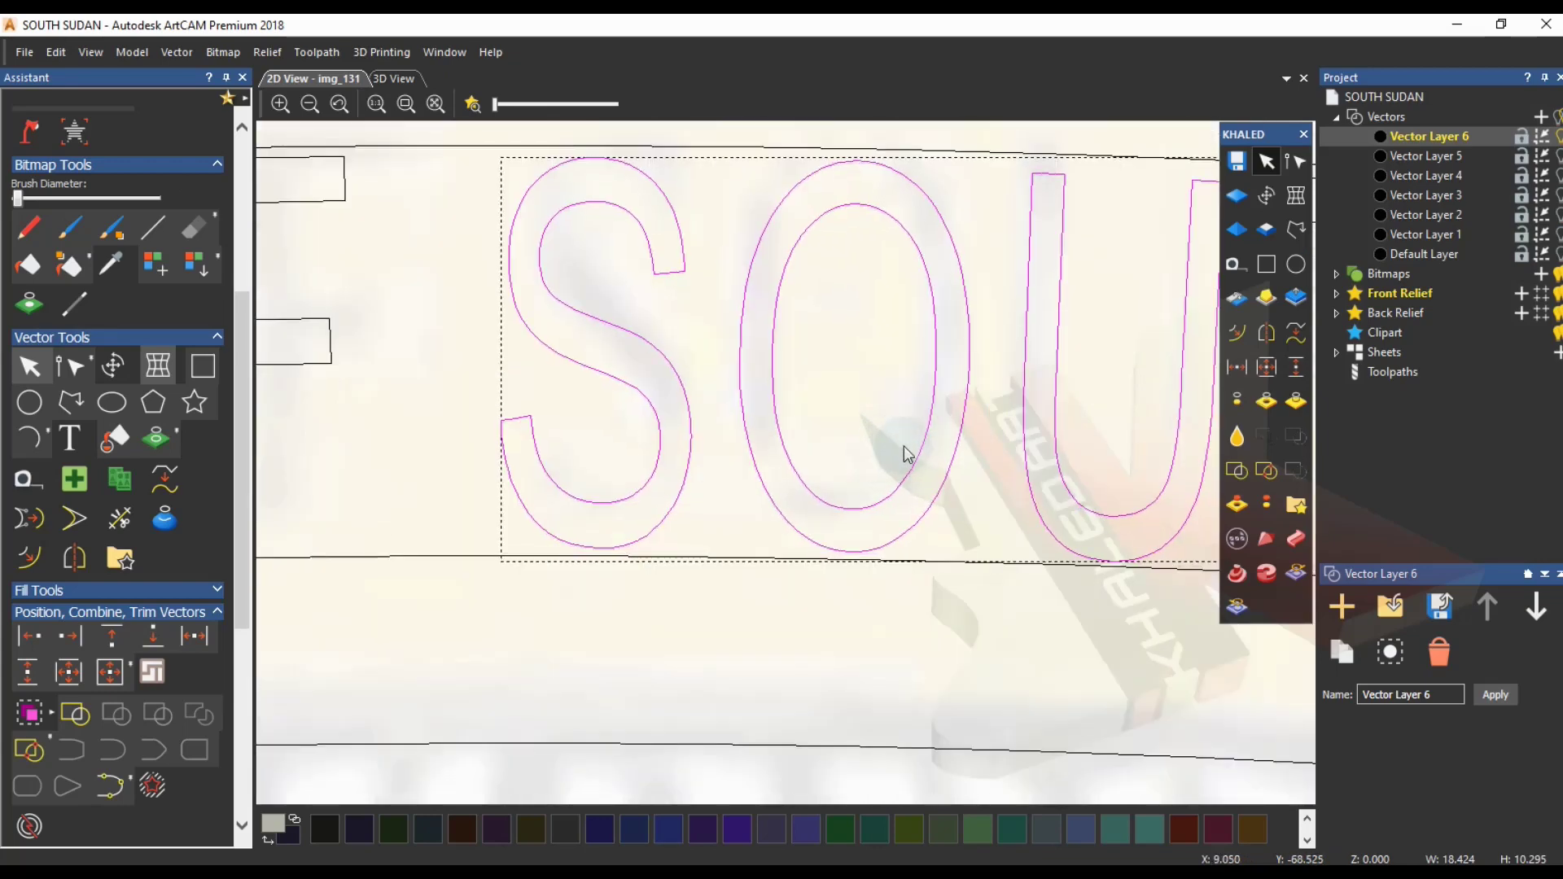
key(Up)
scroll(905, 456, down, 1)
click(951, 559)
scroll(946, 523, down, 1)
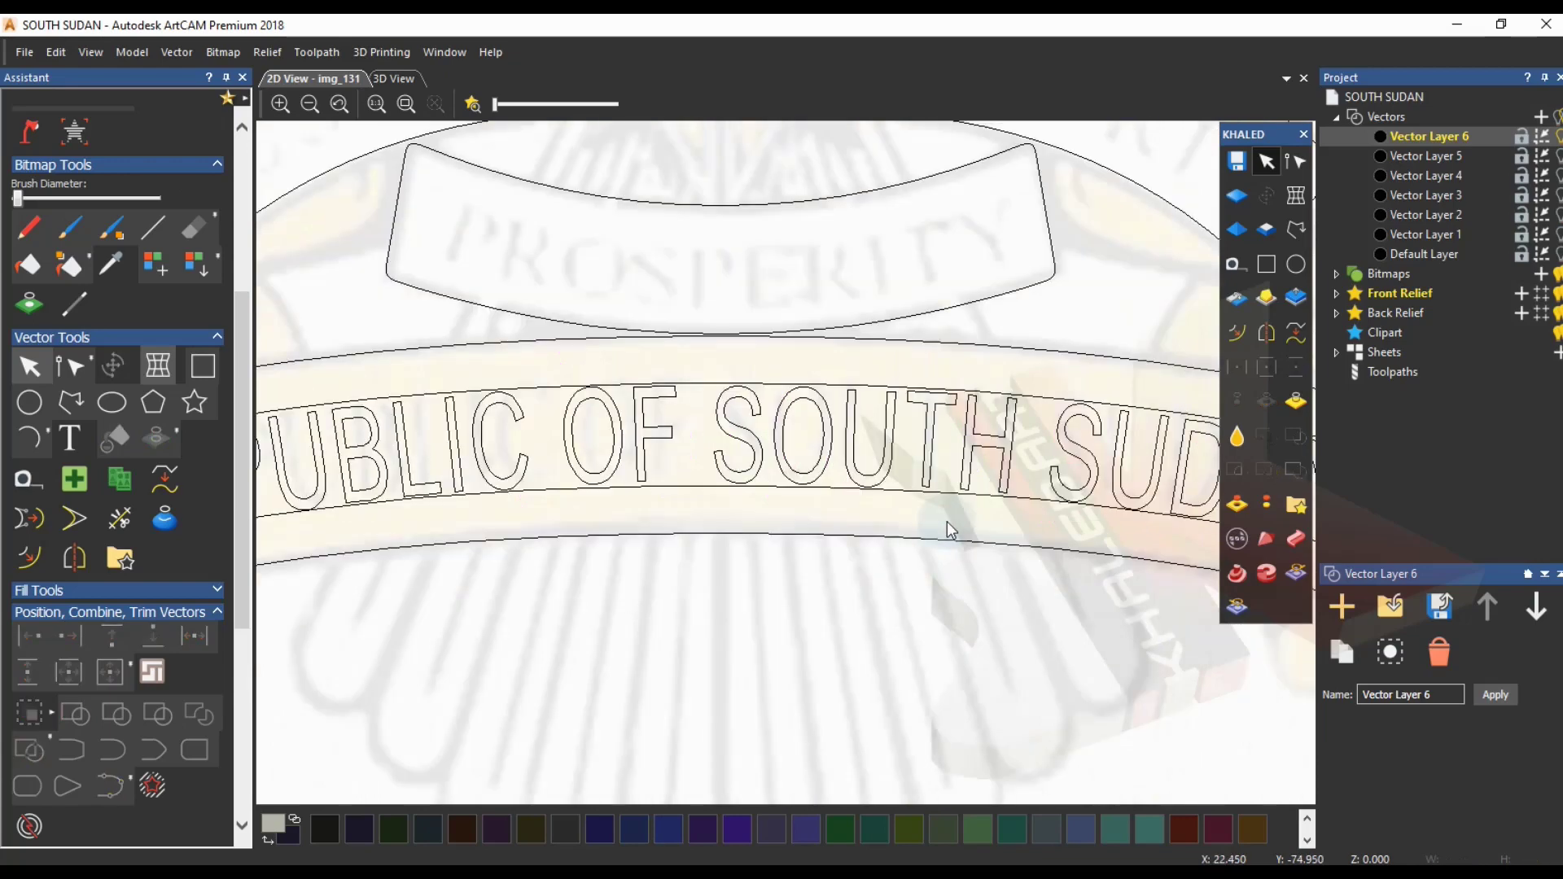
- Nudge the letters S, U, D and A of SUDAN slightly upward within the inner outline
scroll(1105, 484, down, 1)
scroll(1049, 482, up, 5)
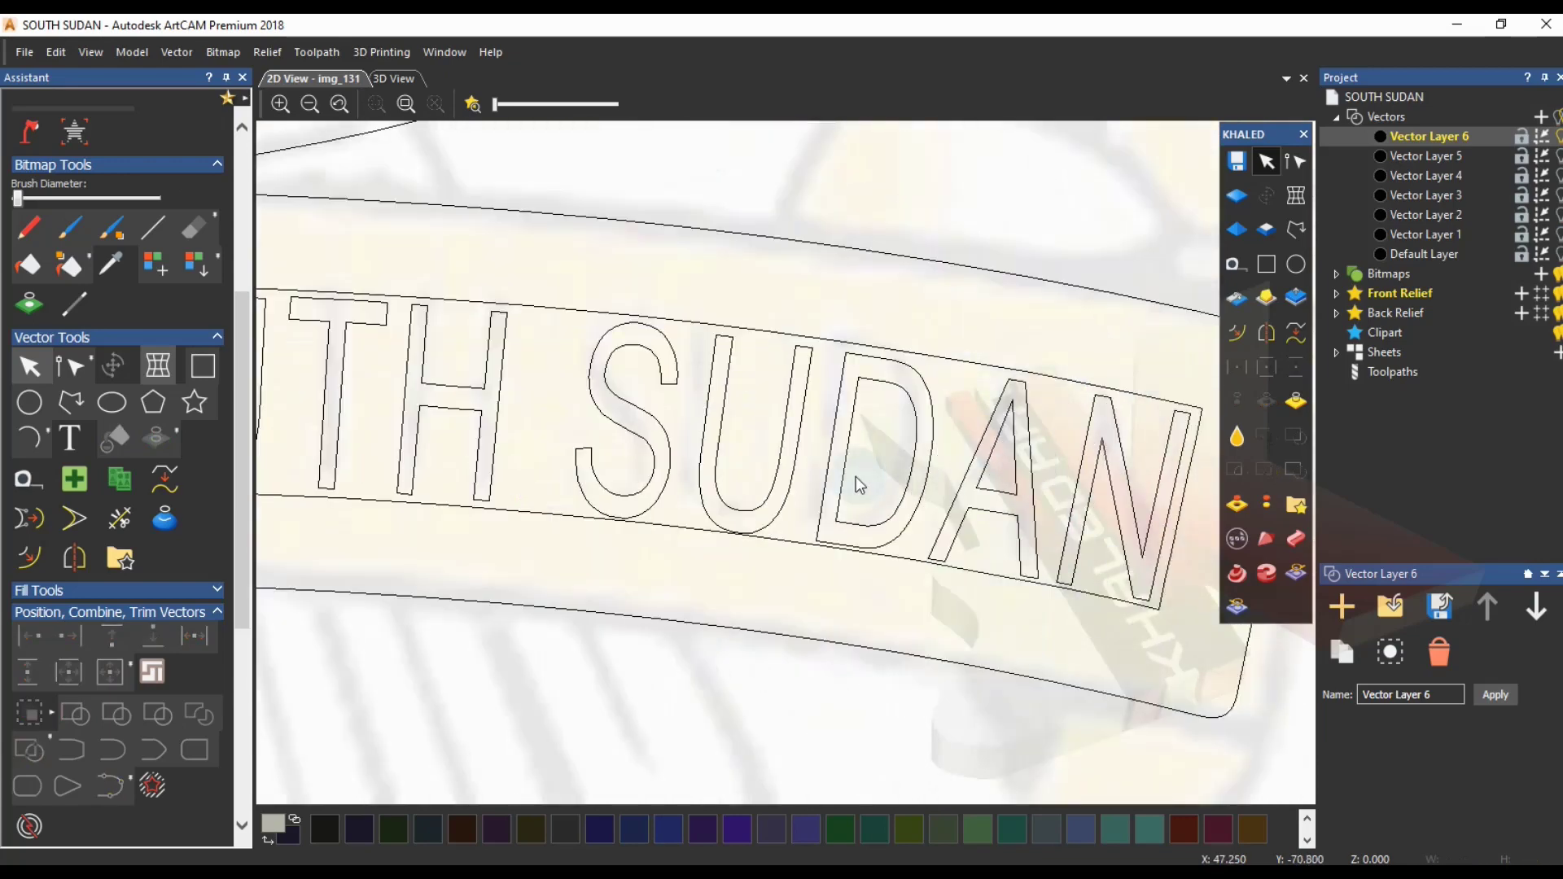
drag(547, 269, 816, 643)
key(Up)
key(Up)
drag(823, 307, 953, 620)
drag(775, 282, 942, 593)
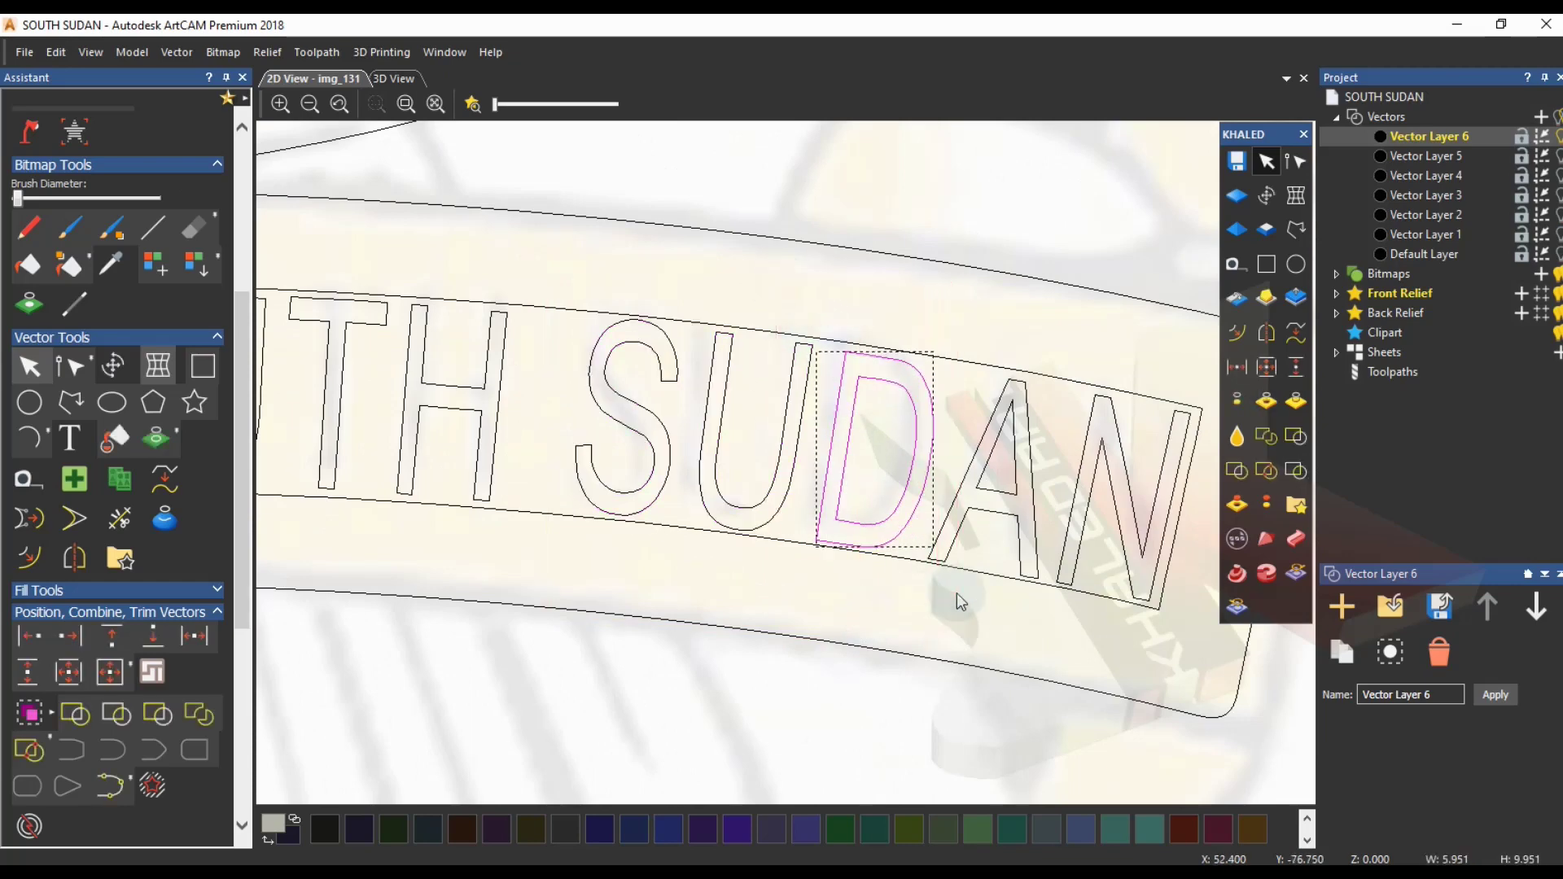
drag(929, 312, 1064, 658)
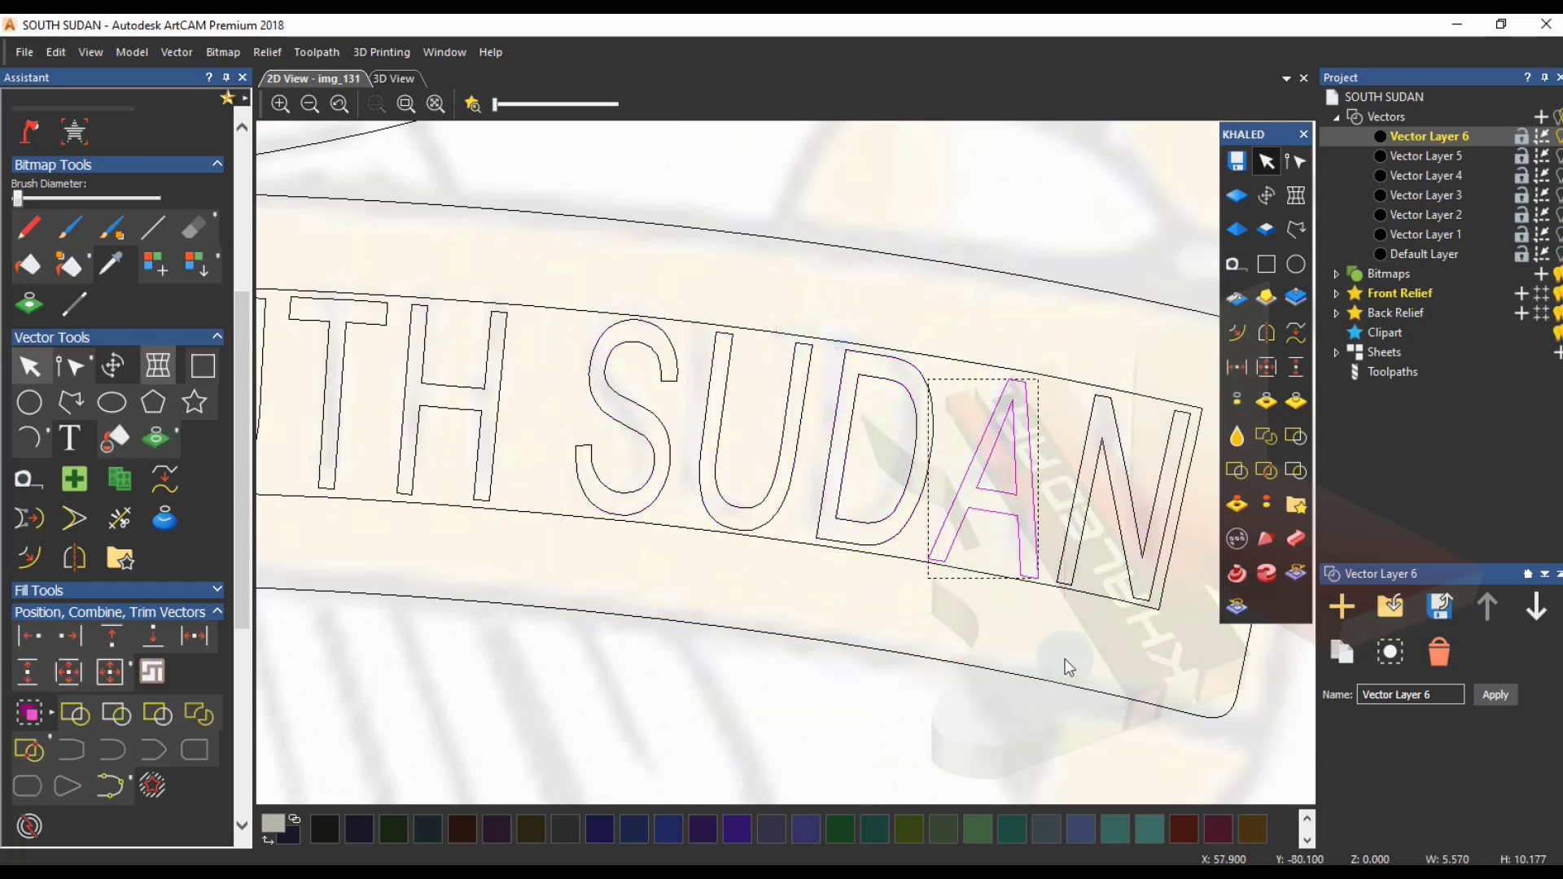
- Nudge the letters of REPUBLIC, including P, U, B and E, slightly so they sit within the inner outline
middle_drag(537, 624, 1166, 711)
middle_drag(612, 656, 1215, 653)
drag(805, 348, 1099, 620)
click(848, 643)
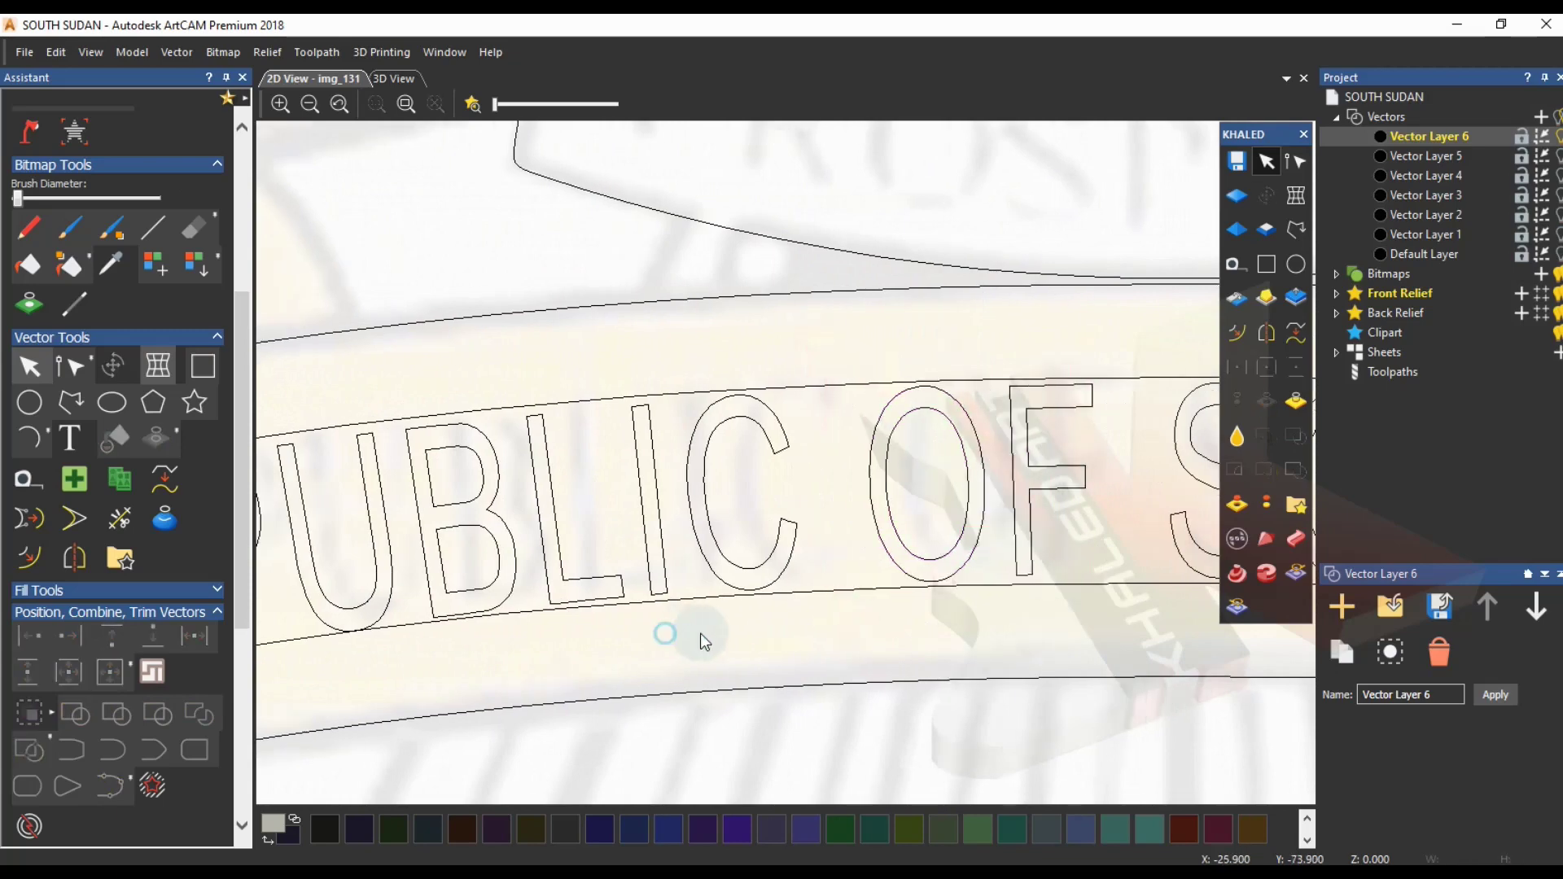
middle_drag(700, 633, 989, 623)
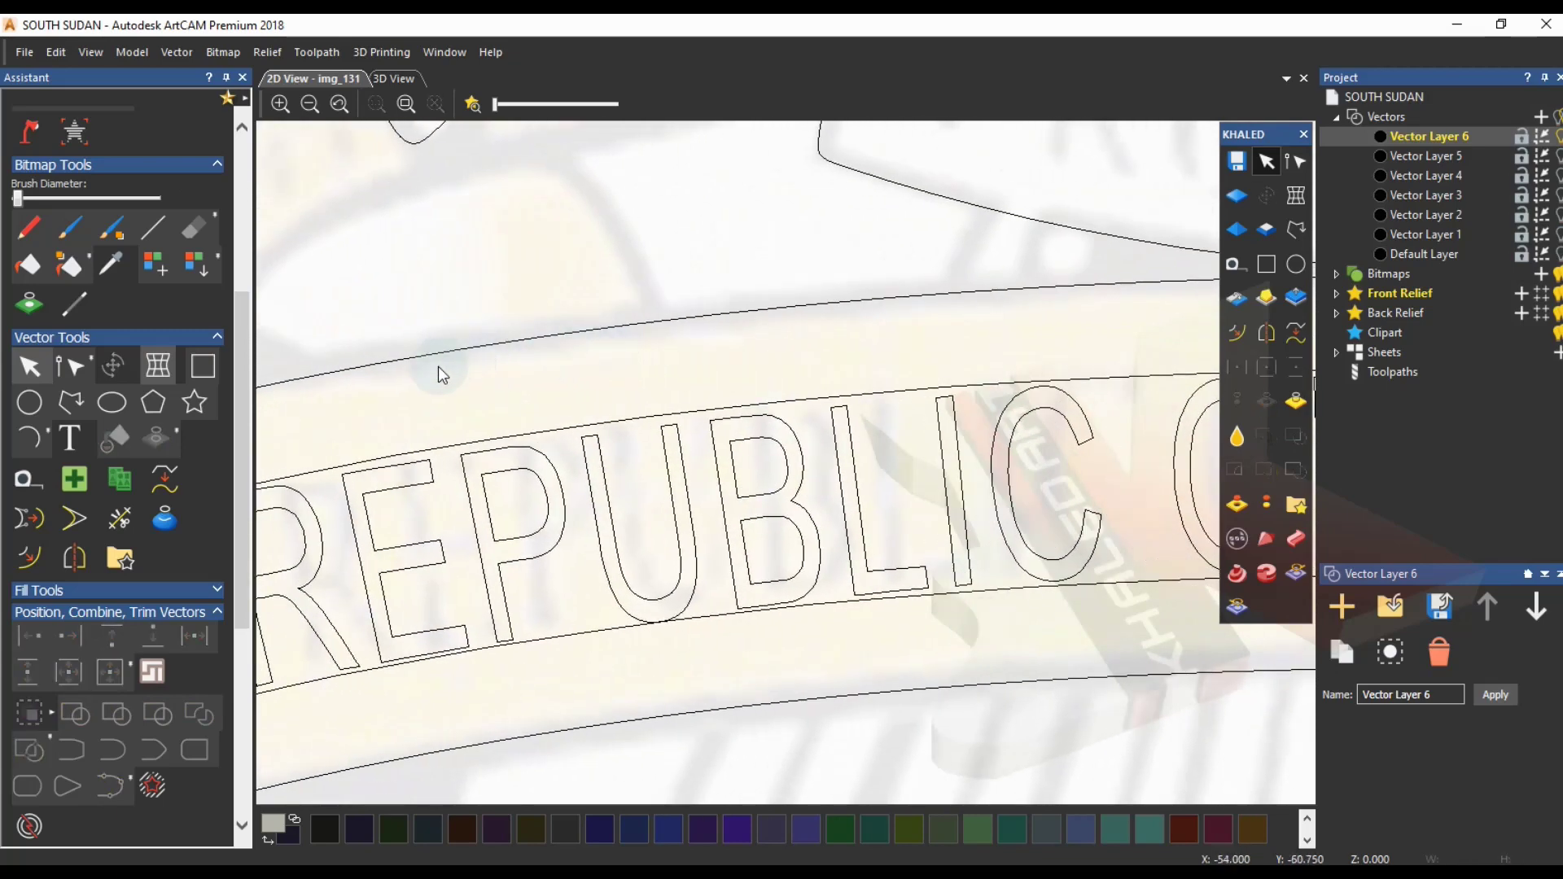
drag(329, 405, 960, 641)
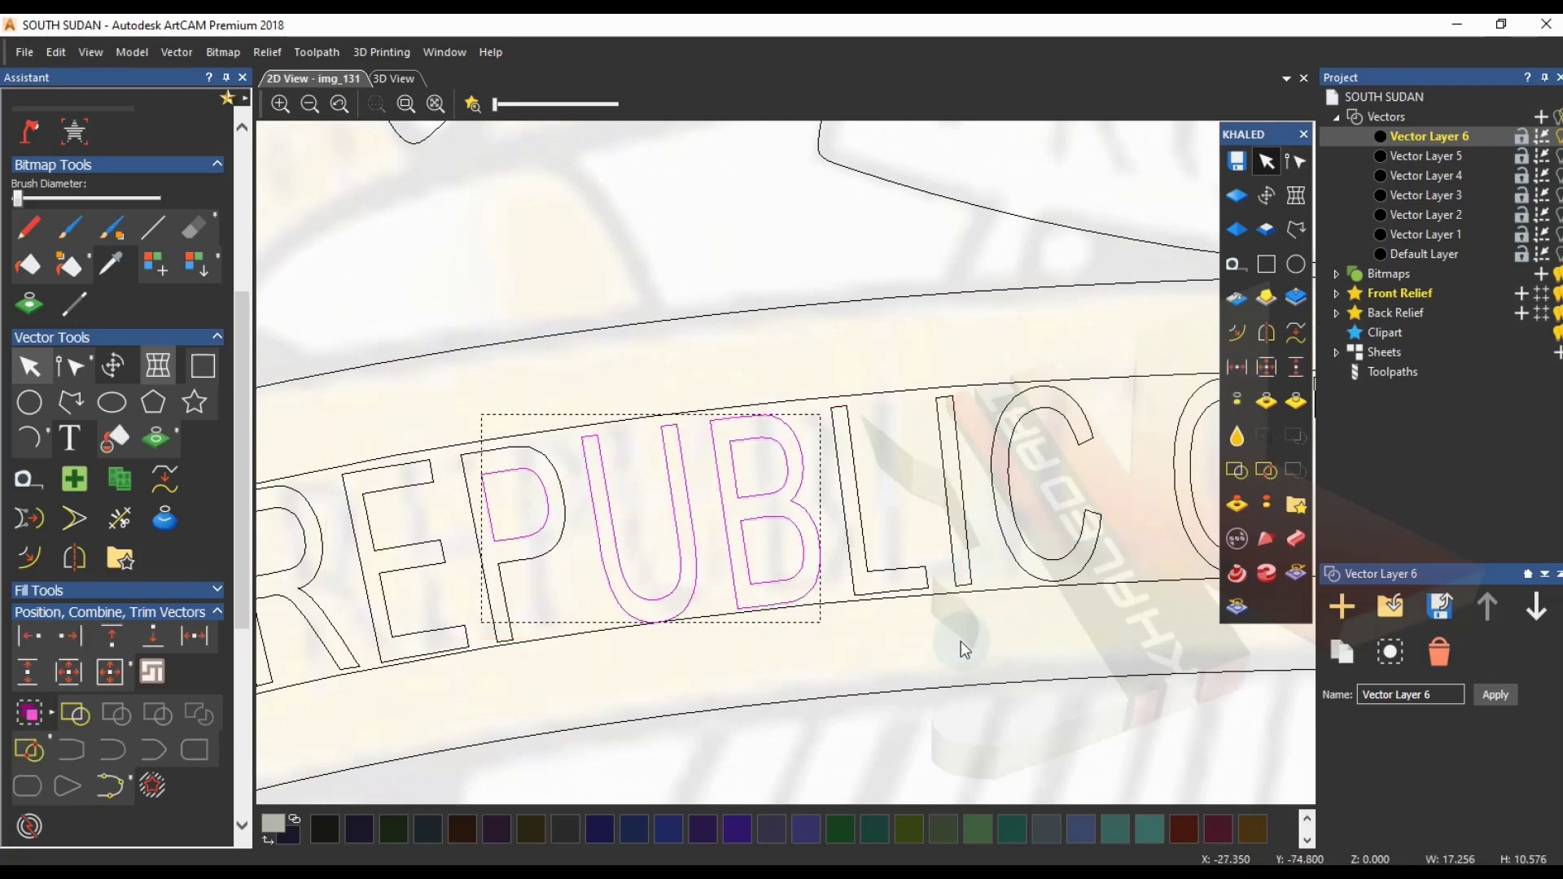
drag(345, 302, 1029, 694)
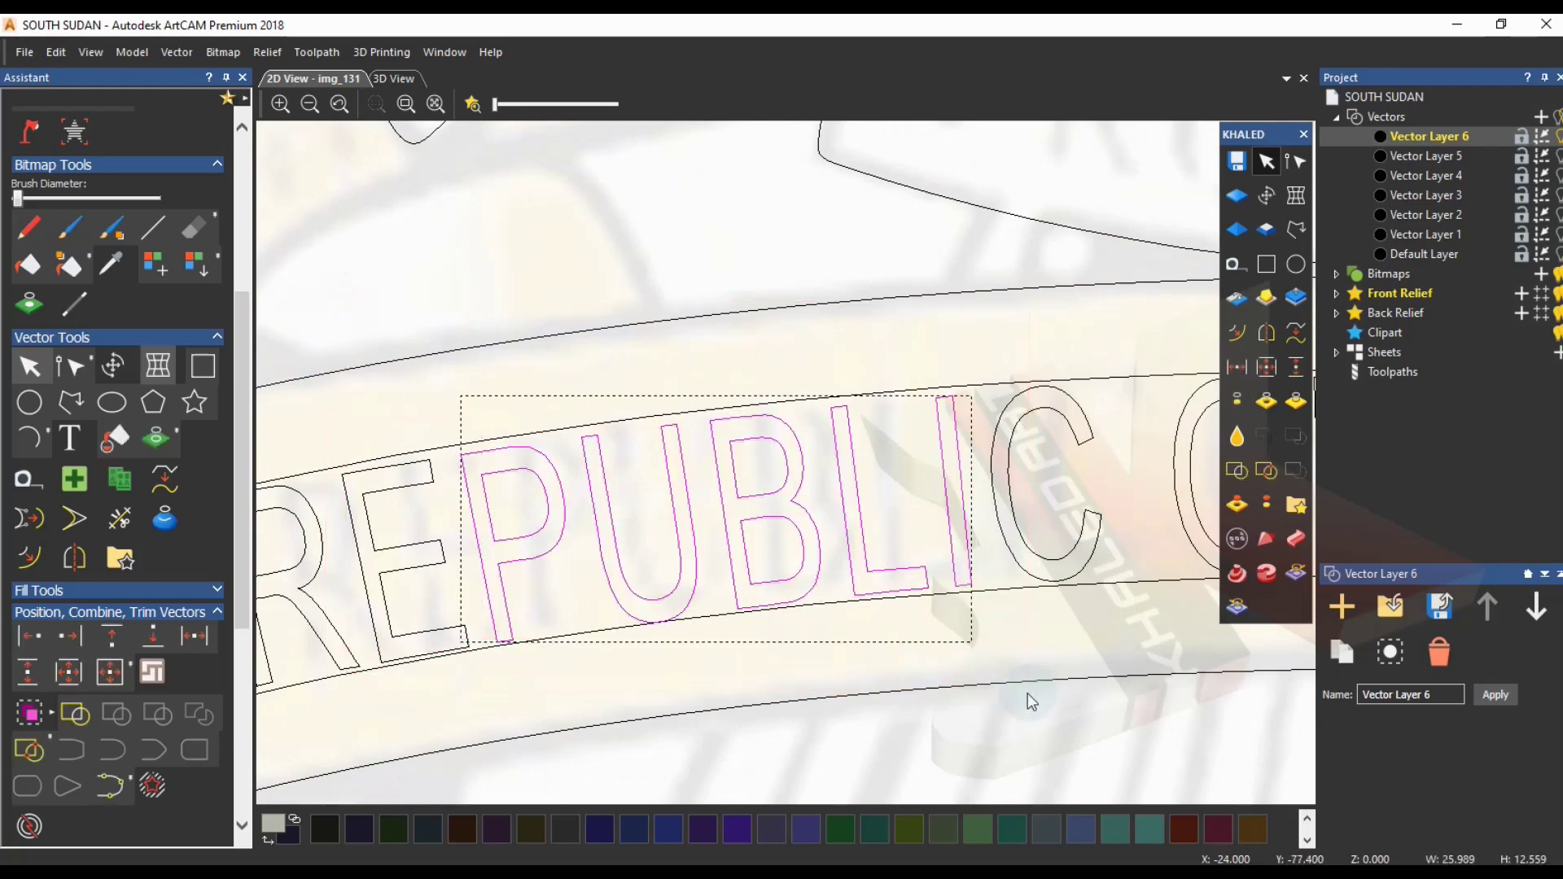
drag(403, 378, 848, 665)
click(541, 377)
click(753, 648)
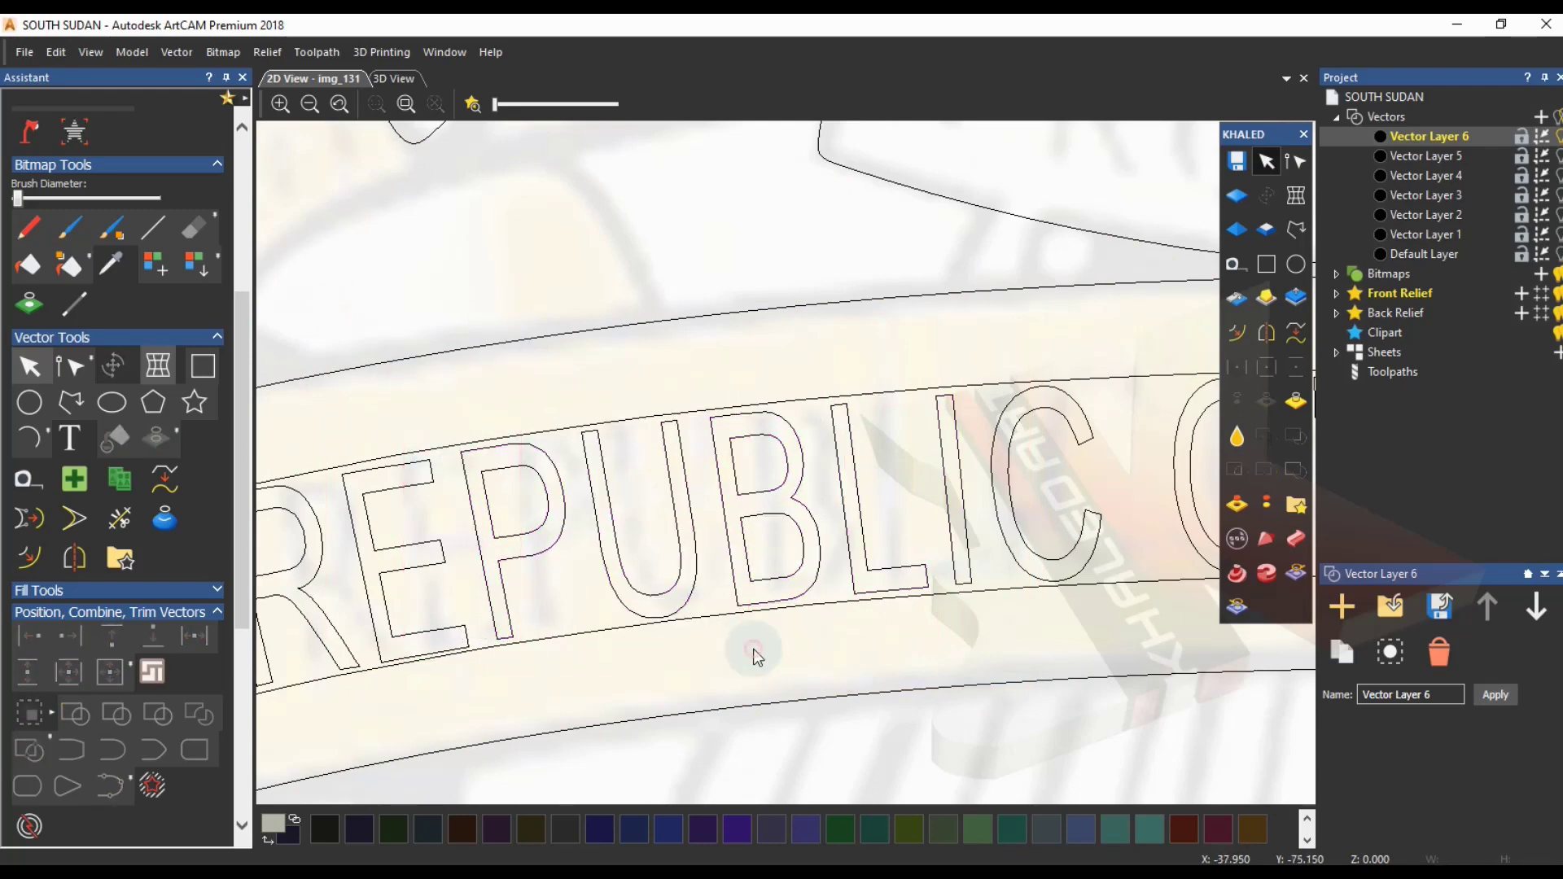
middle_drag(724, 654, 781, 627)
drag(555, 415, 801, 655)
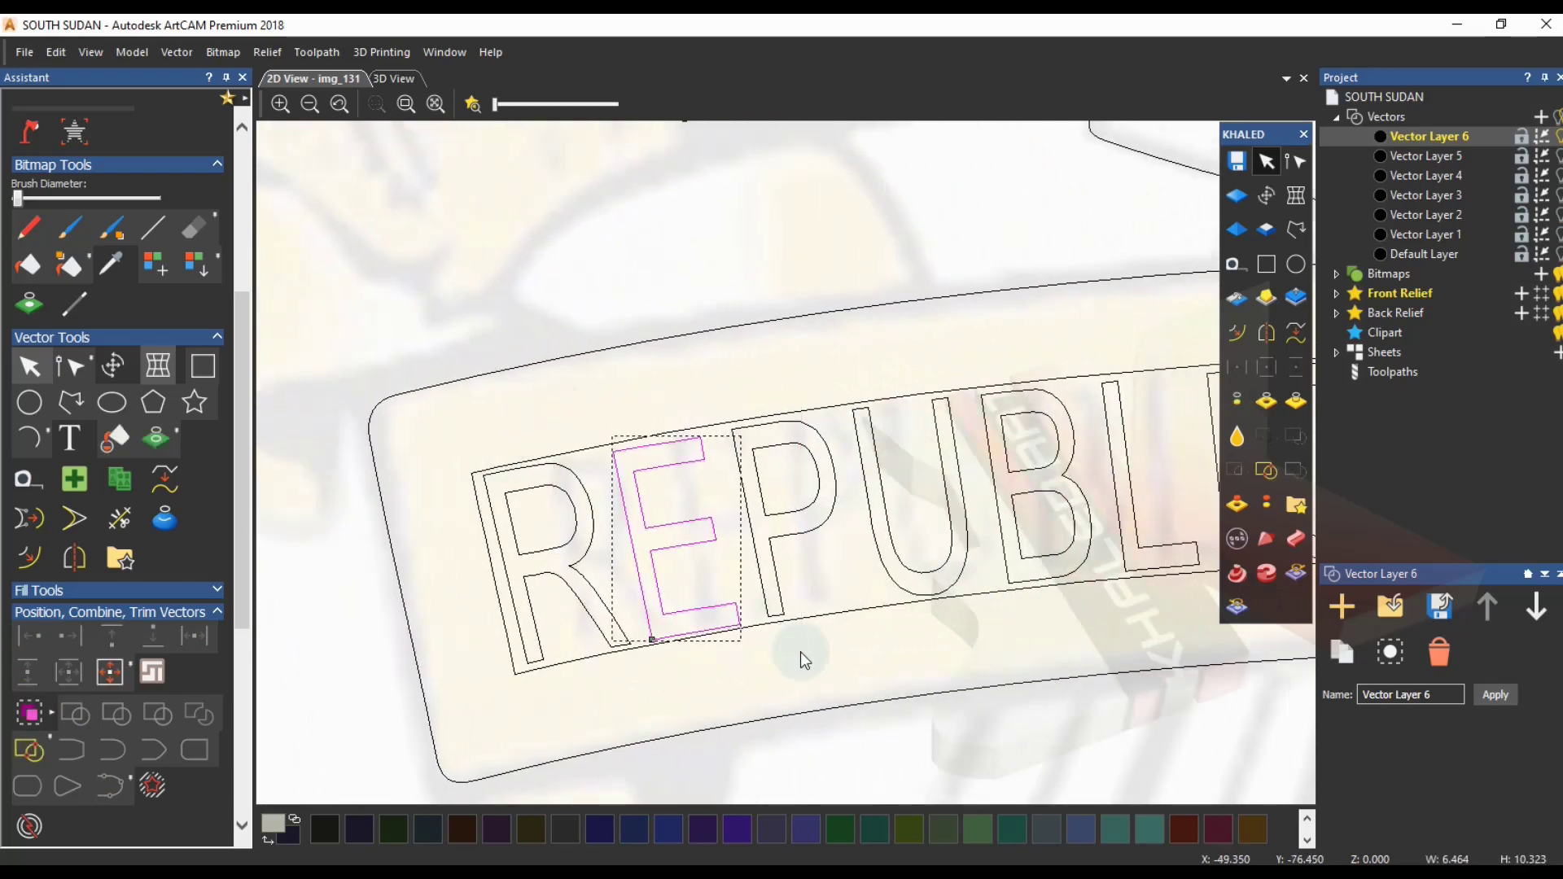
click(801, 653)
- Select the inner offset outline around the REPUBLIC OF SOUTH SUDAN text and delete it
scroll(831, 656, down, 2)
middle_drag(926, 561, 666, 606)
click(740, 575)
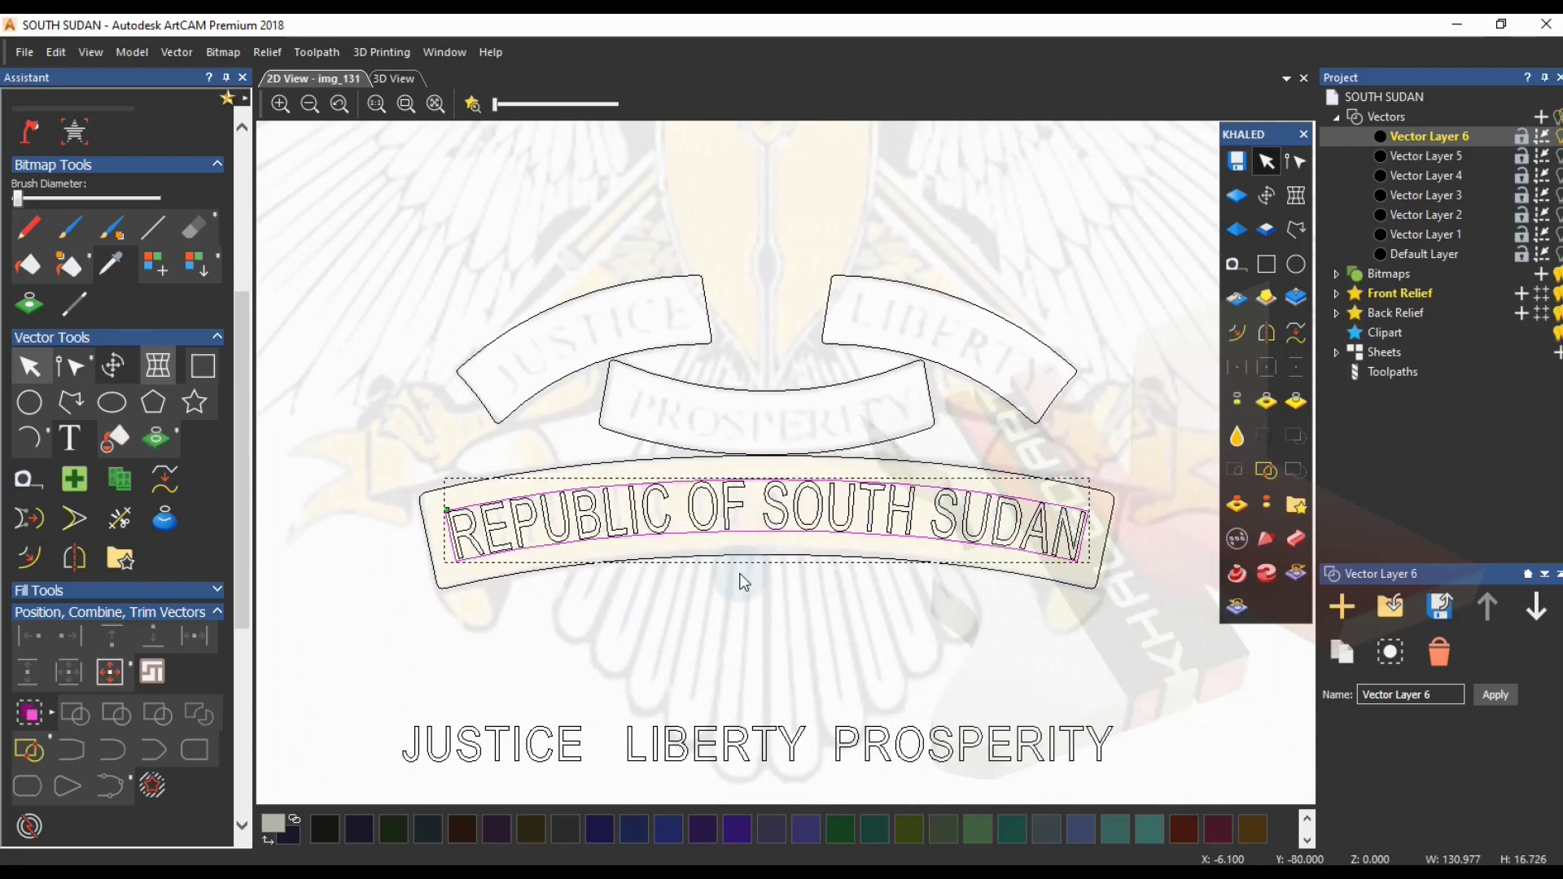
- Group the JUSTICE letters and move the word onto the upper-left banner
right_click(659, 739)
click(760, 390)
drag(379, 698, 586, 769)
right_click(547, 771)
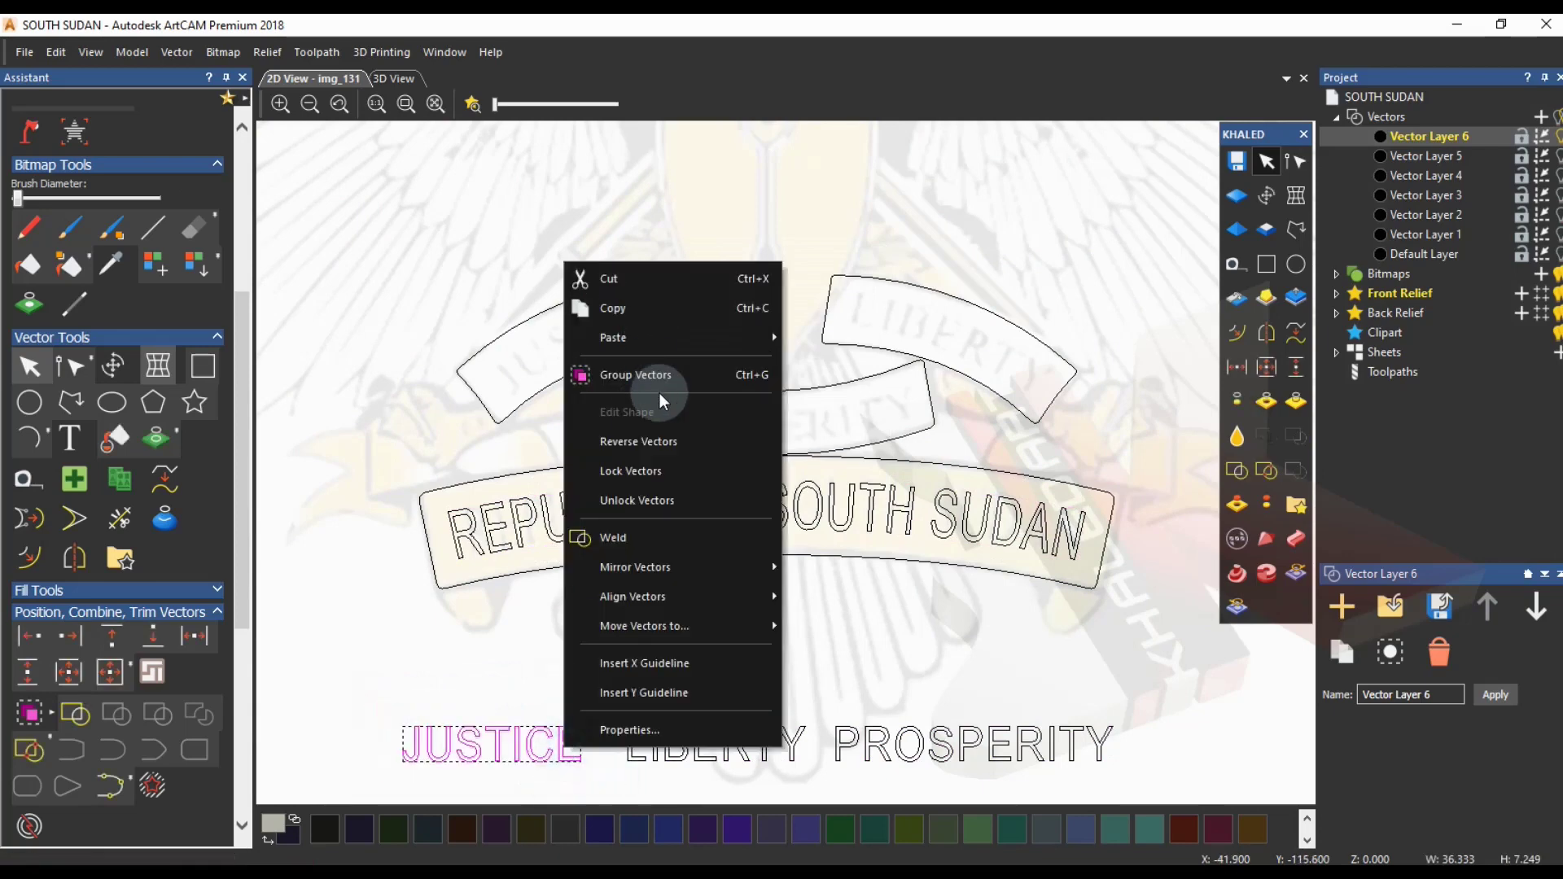
click(656, 386)
drag(538, 737, 628, 327)
- Group the LIBERTY letters and move the word onto the upper-right banner
drag(573, 674, 998, 350)
right_click(797, 759)
click(900, 378)
- Group the PROSPERITY letters and move the word onto the central banner
drag(783, 678, 1156, 785)
right_click(1044, 743)
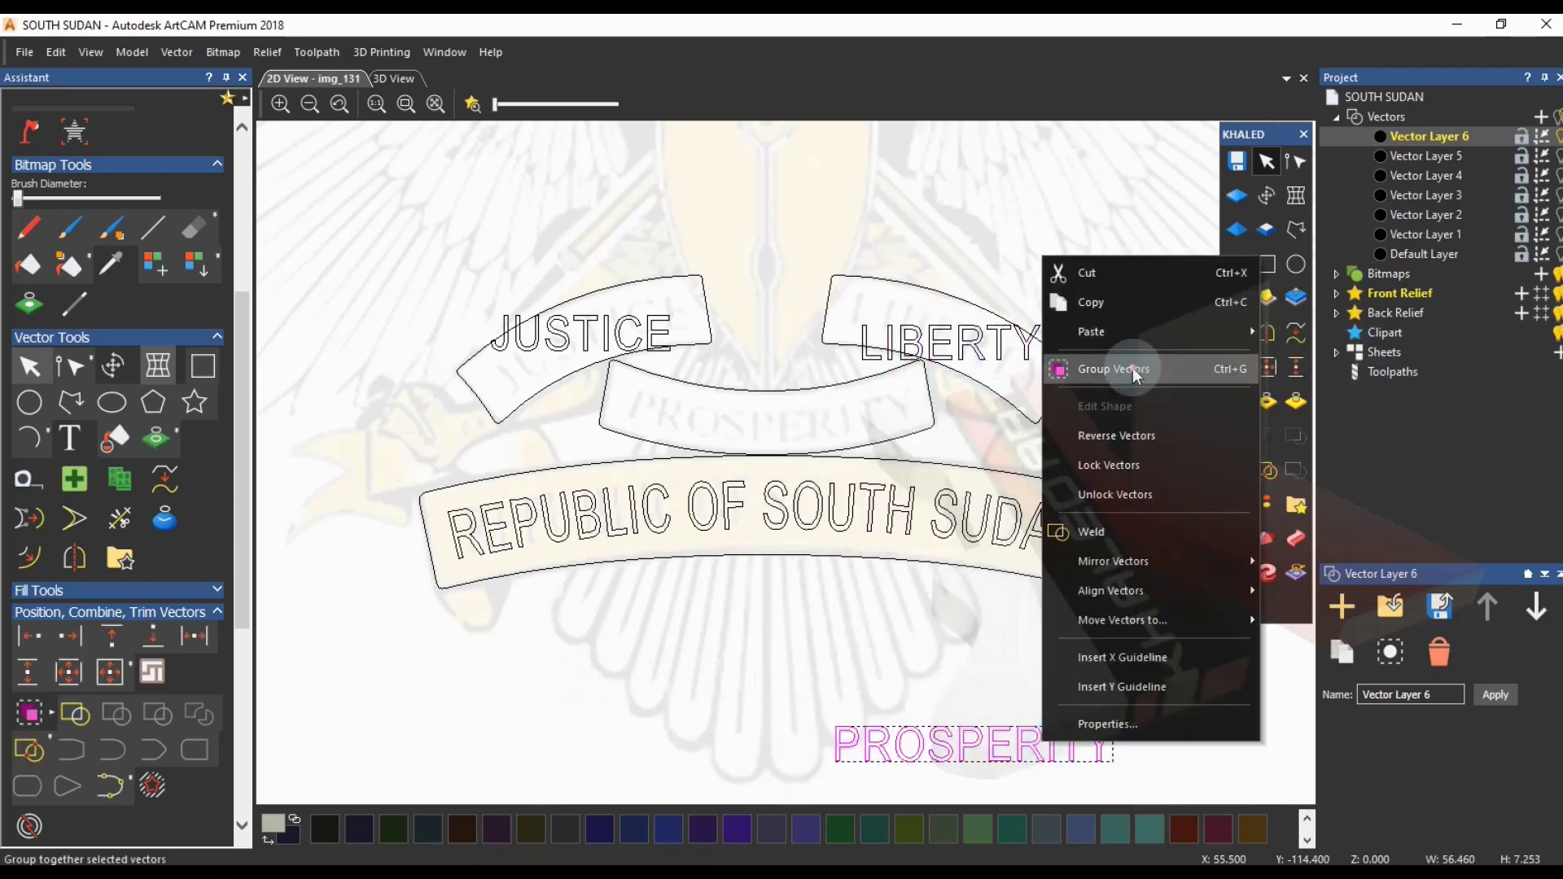
click(1137, 373)
drag(954, 727, 749, 404)
scroll(749, 407, up, 3)
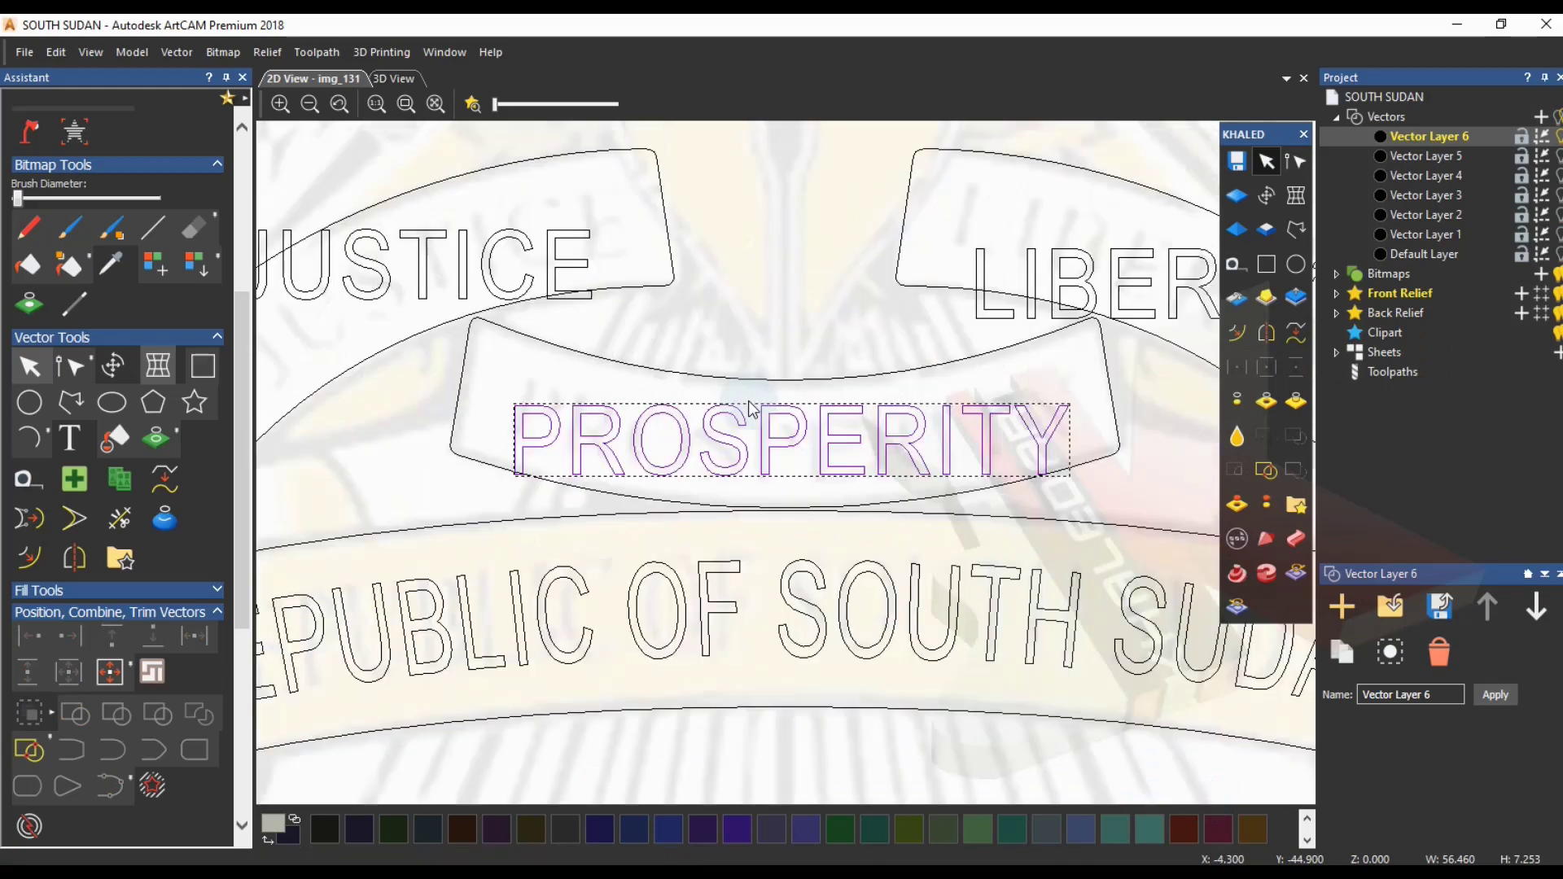
scroll(751, 407, up, 1)
- Move the JUSTICE and LIBERTY texts off their banners to the free area above them
scroll(758, 408, down, 3)
click(692, 416)
drag(698, 417, 627, 320)
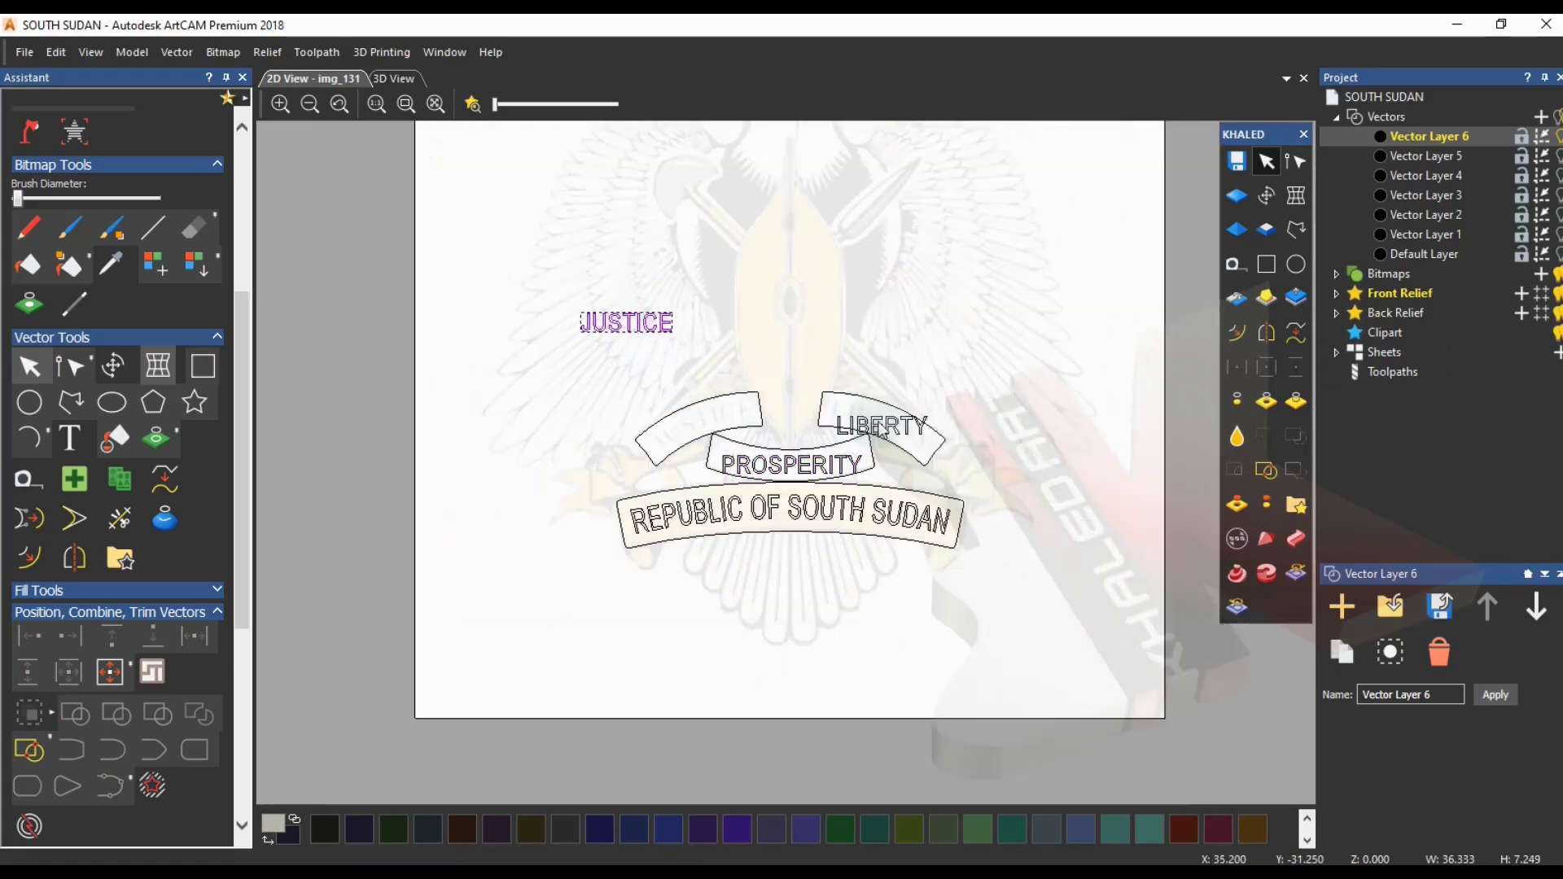
drag(882, 431, 956, 326)
- Start an Envelope Distortion on the PROSPERITY text and bend its envelope downward to follow the central banner's curve
scroll(795, 447, up, 4)
click(766, 511)
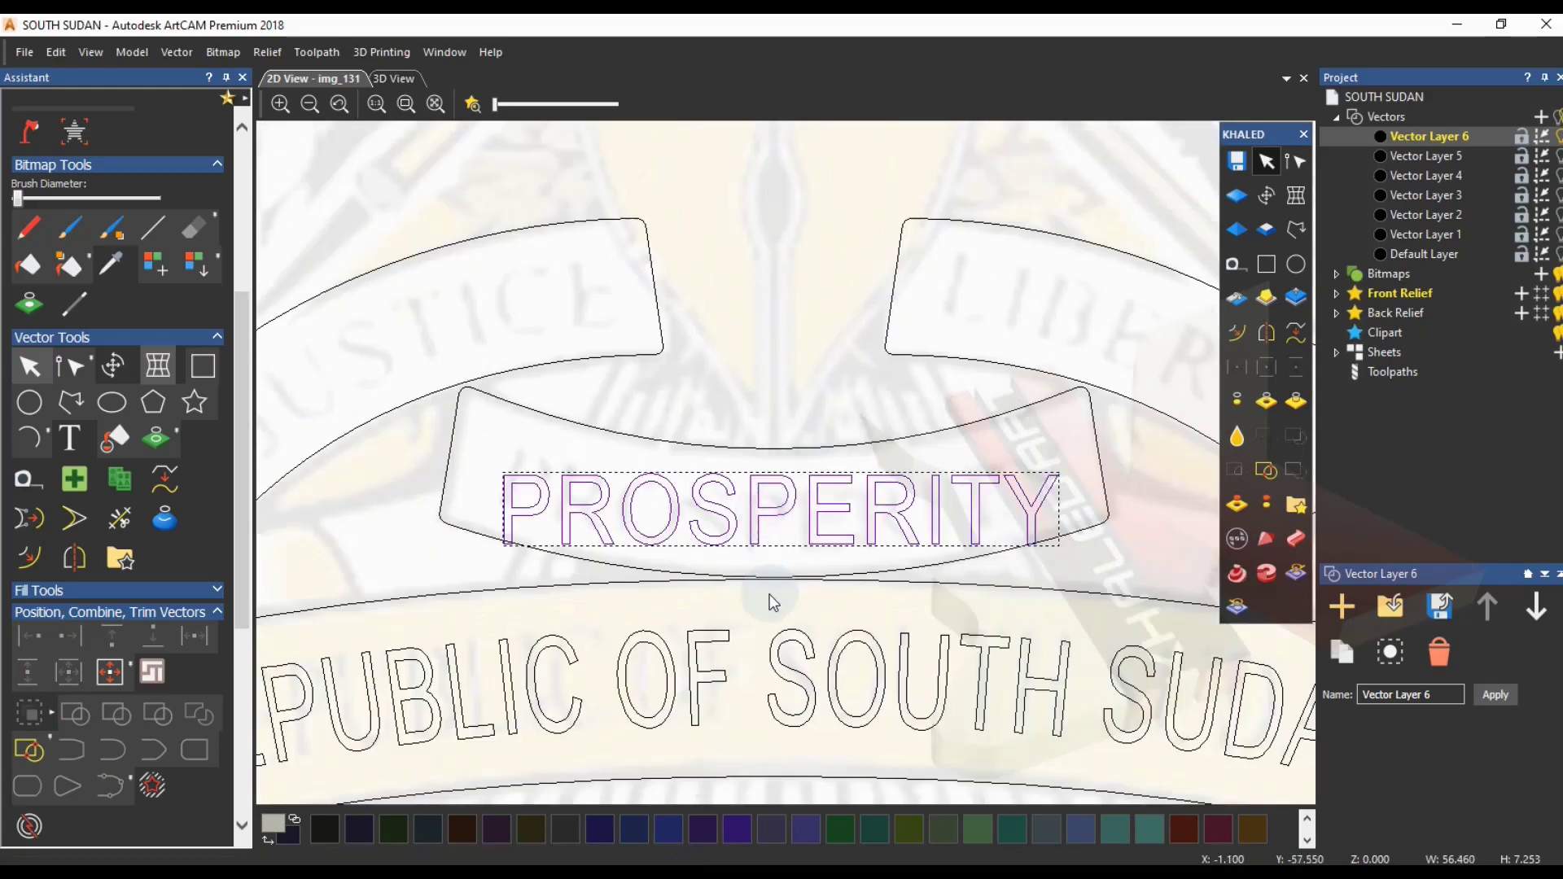
click(161, 367)
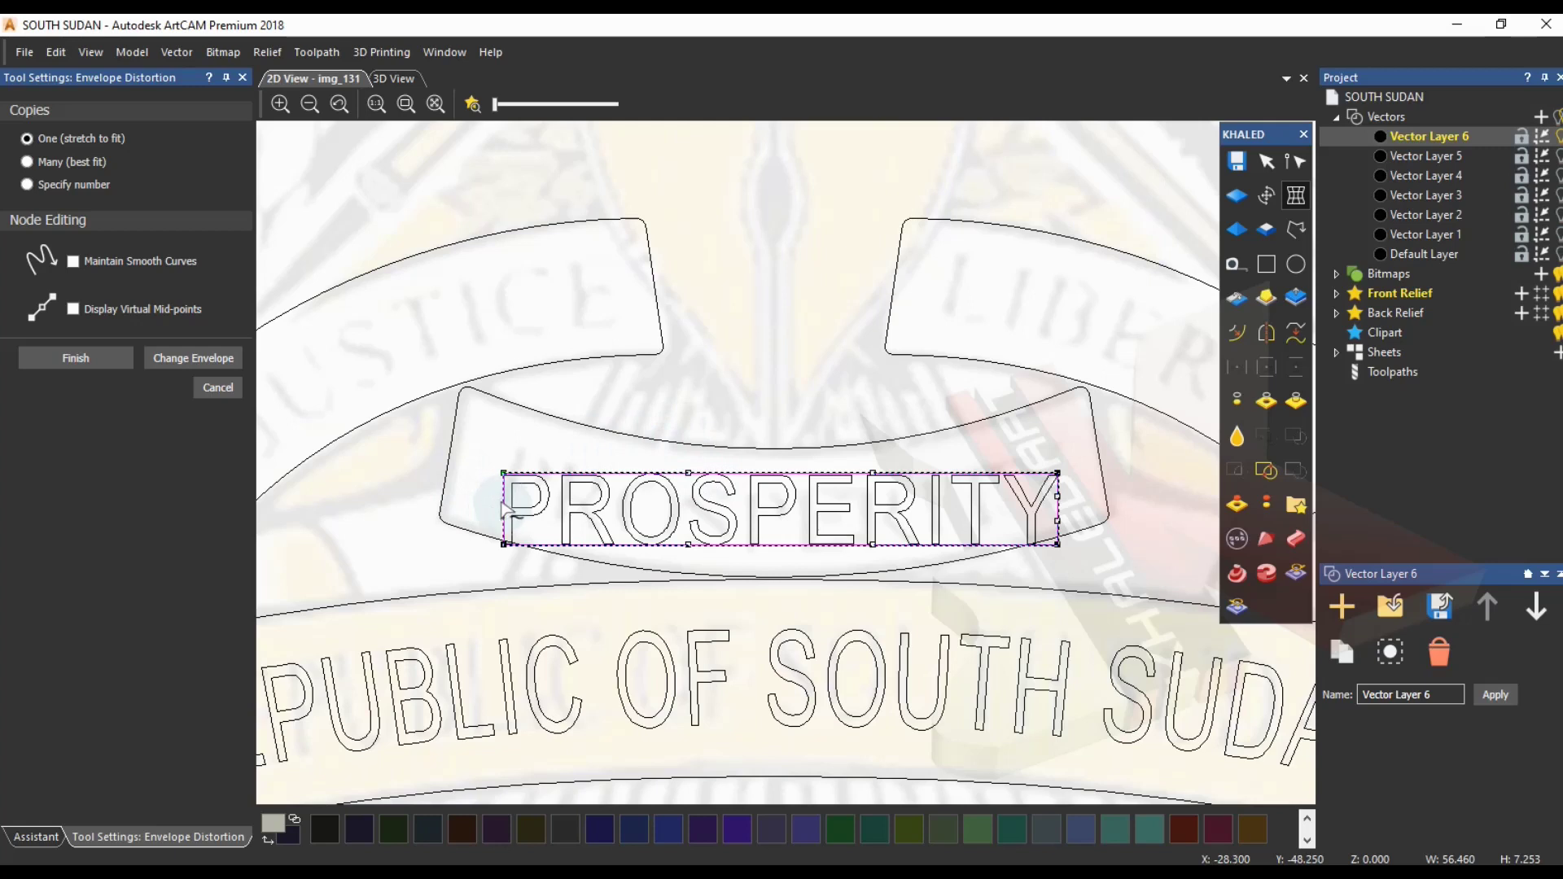
drag(455, 444, 1136, 629)
drag(1059, 546, 1059, 538)
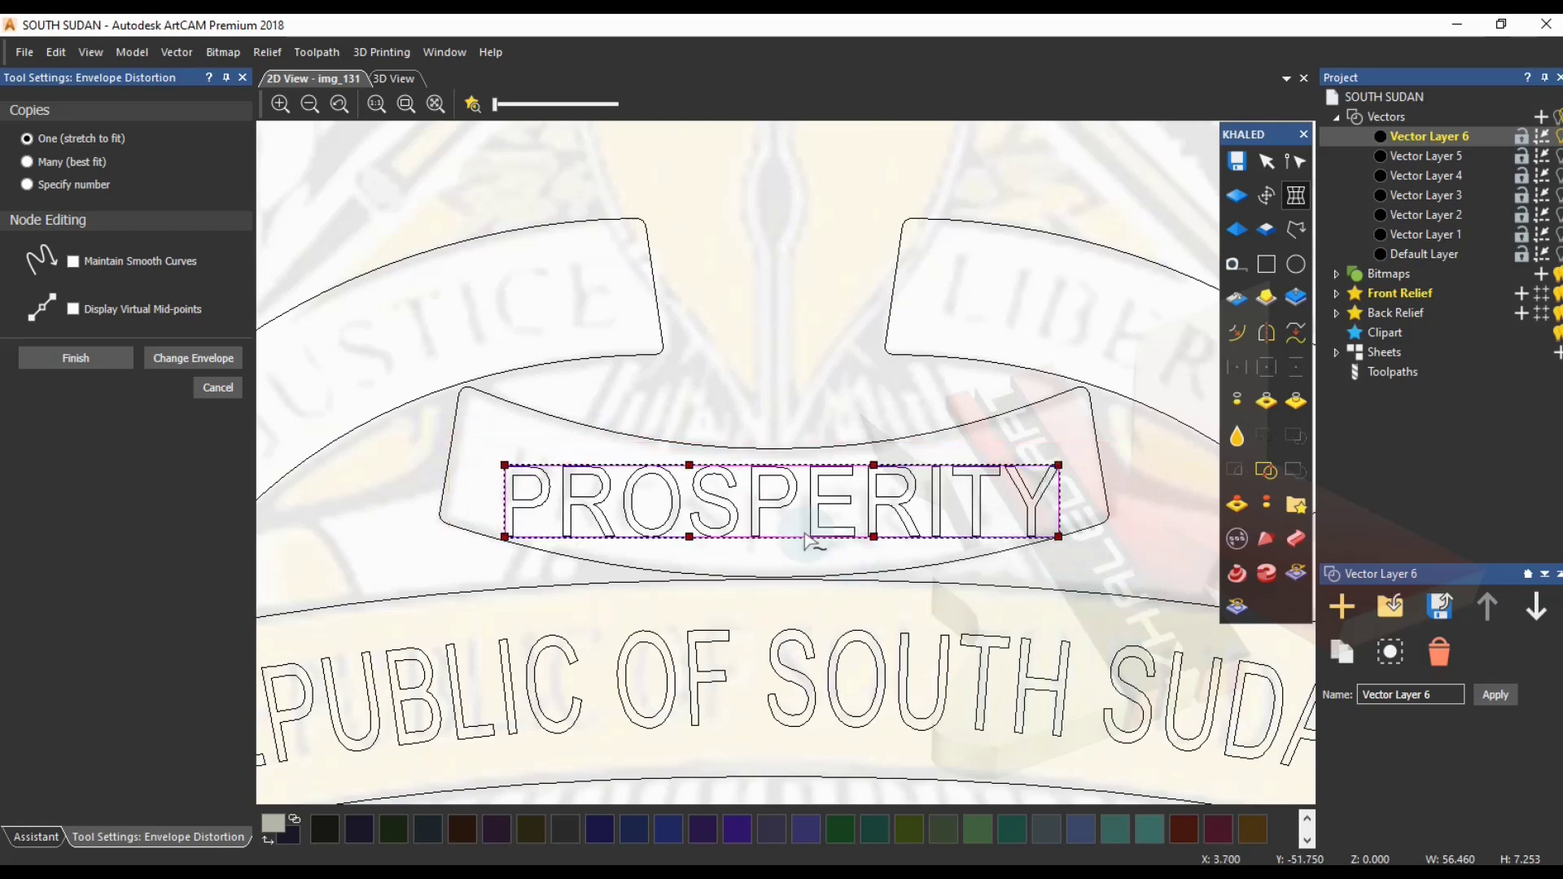
drag(813, 548, 813, 641)
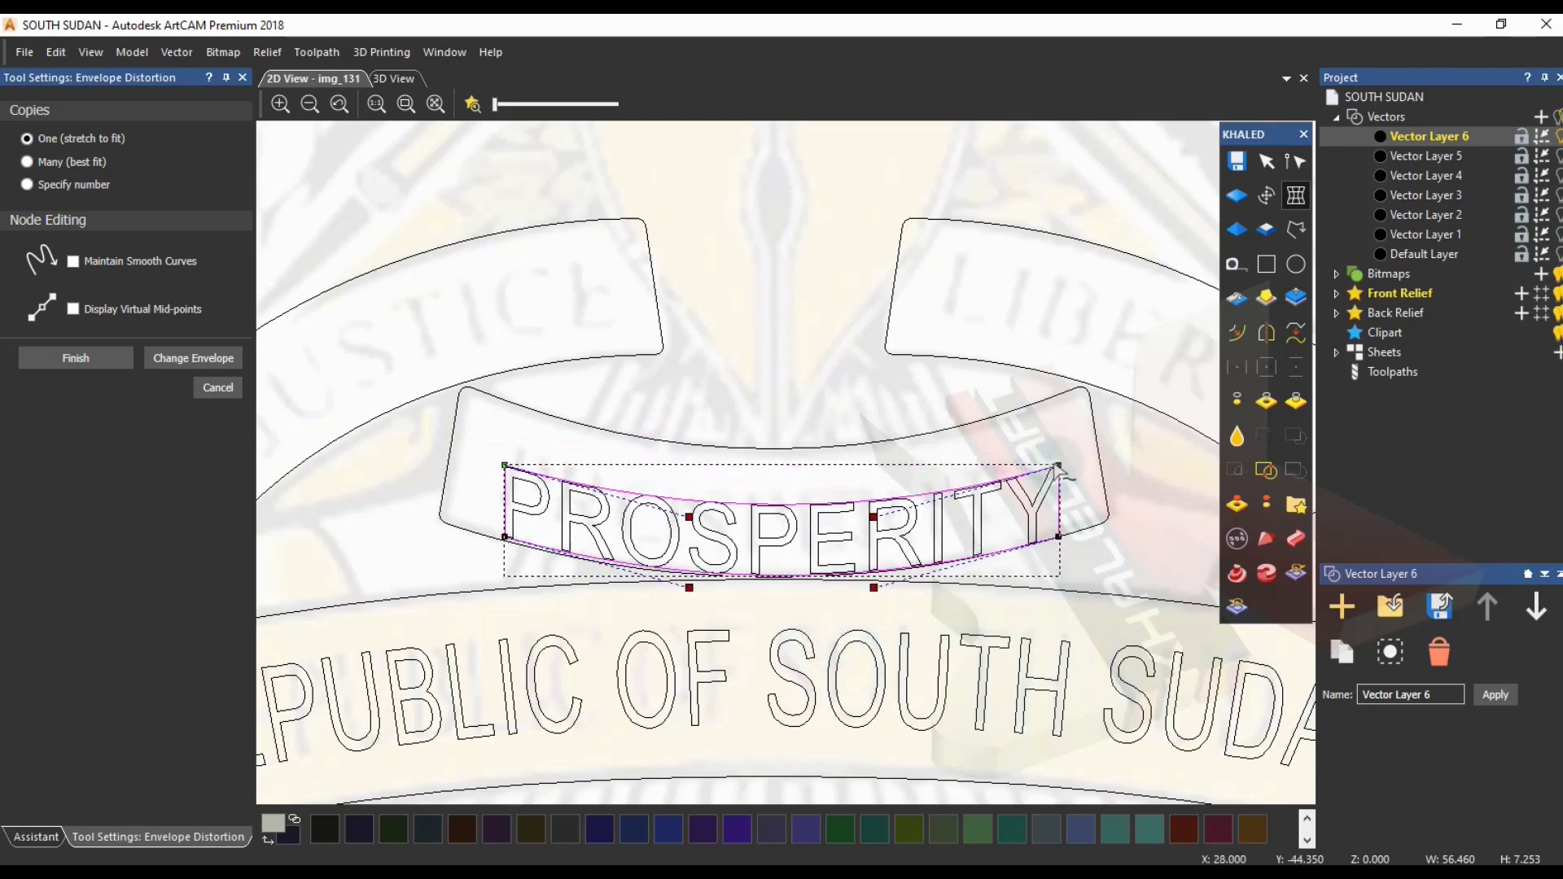
- Slant the ends of the PROSPERITY envelope to match the banner's sides, raise it within the banner and apply the distortion
drag(505, 466, 518, 471)
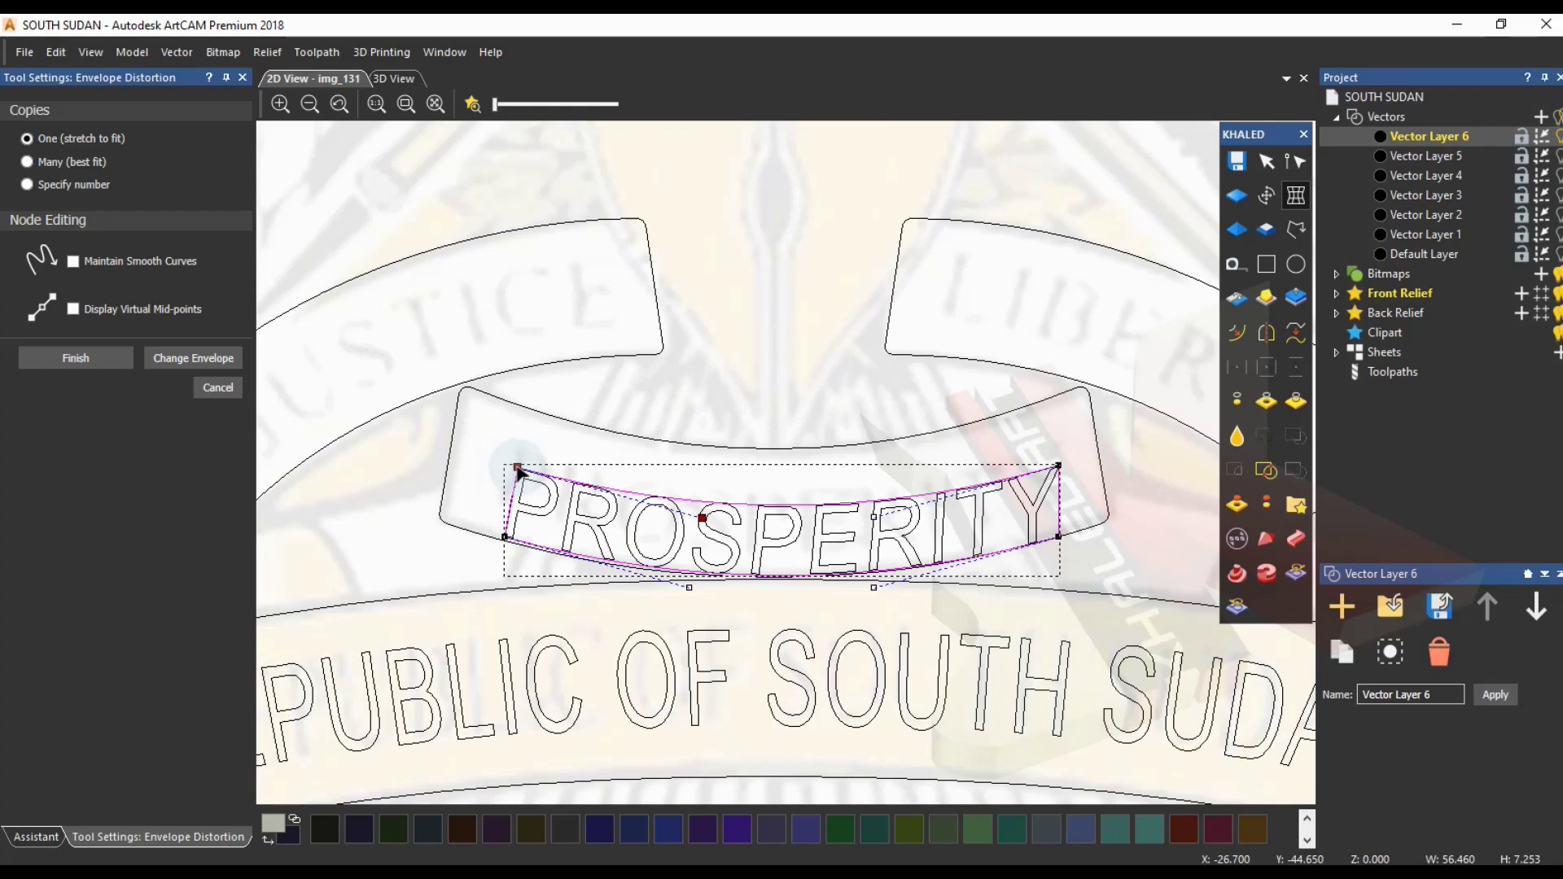
drag(1058, 465, 1043, 468)
drag(478, 448, 1070, 612)
mouse_move(1060, 540)
mouse_down()
mouse_move(1046, 512)
mouse_move(1091, 547)
mouse_move(1050, 516)
mouse_up()
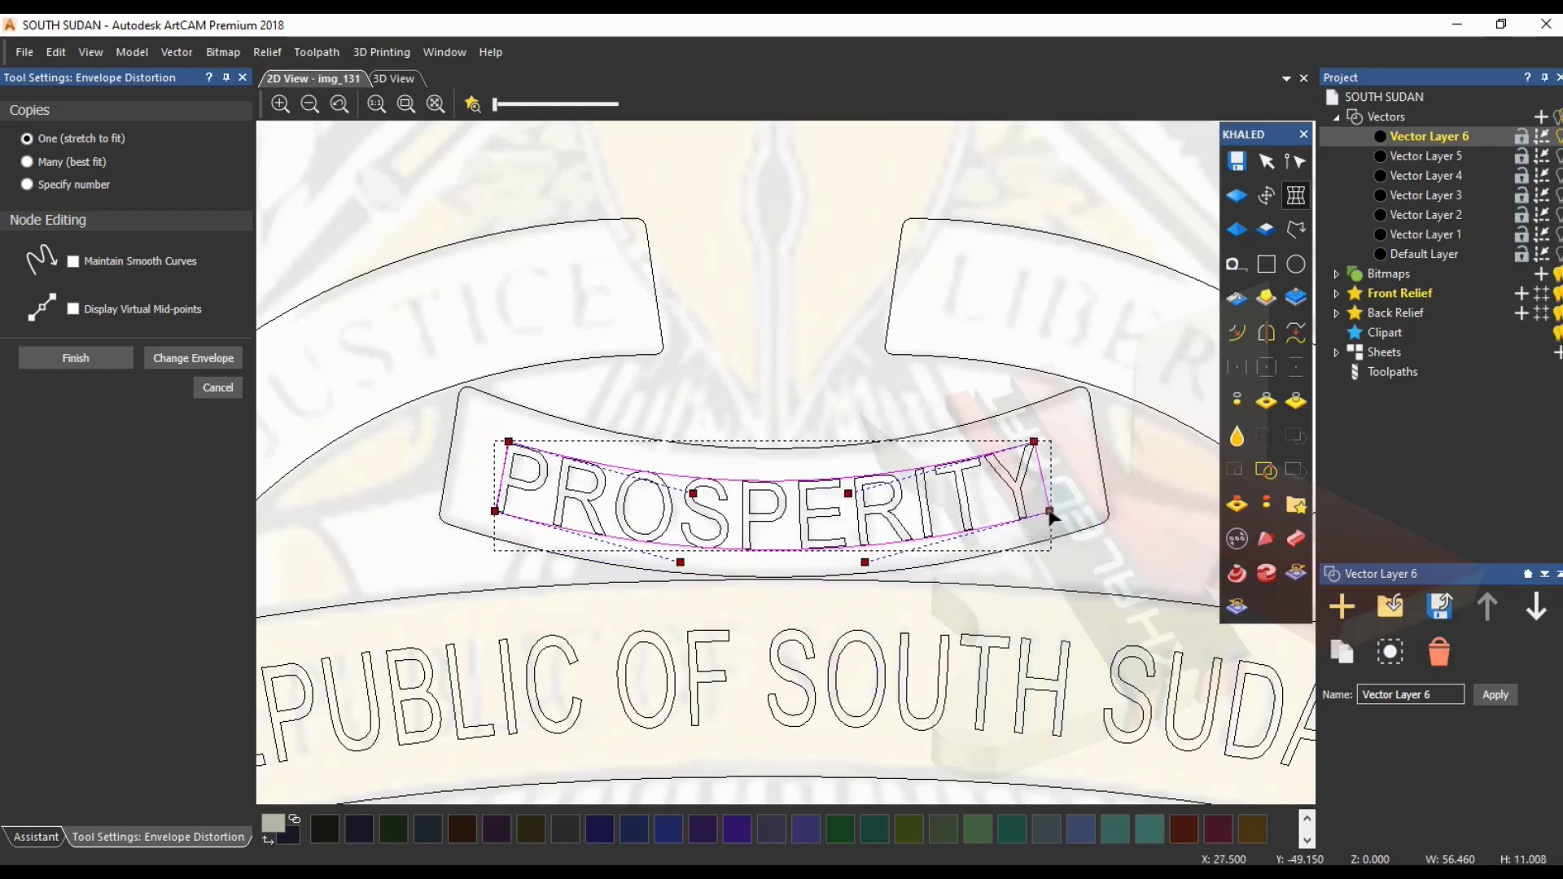
scroll(689, 530, up, 2)
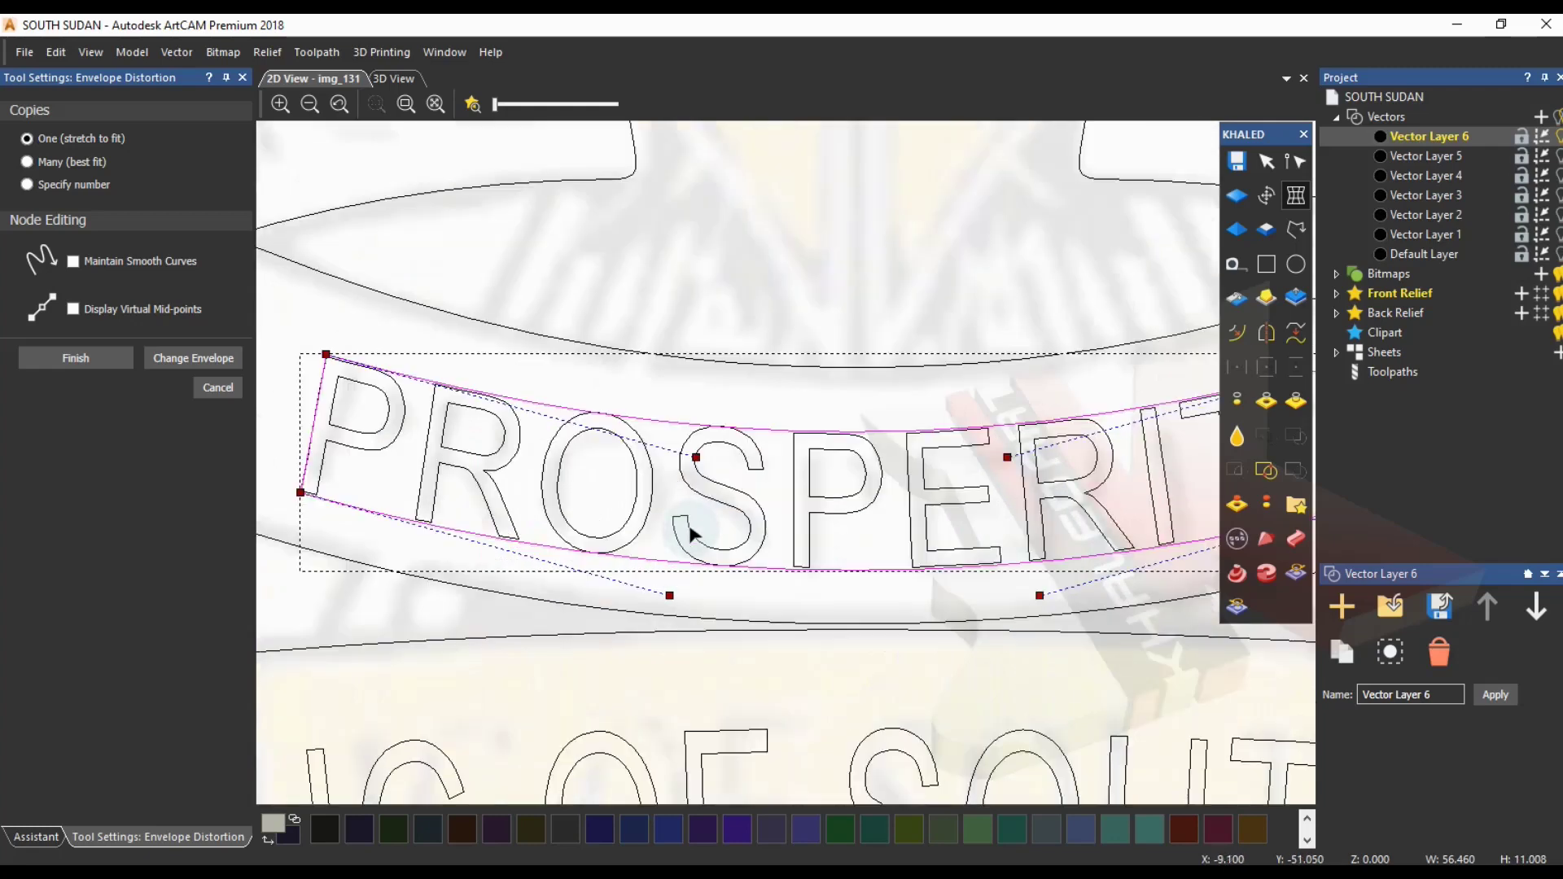
drag(326, 354, 323, 355)
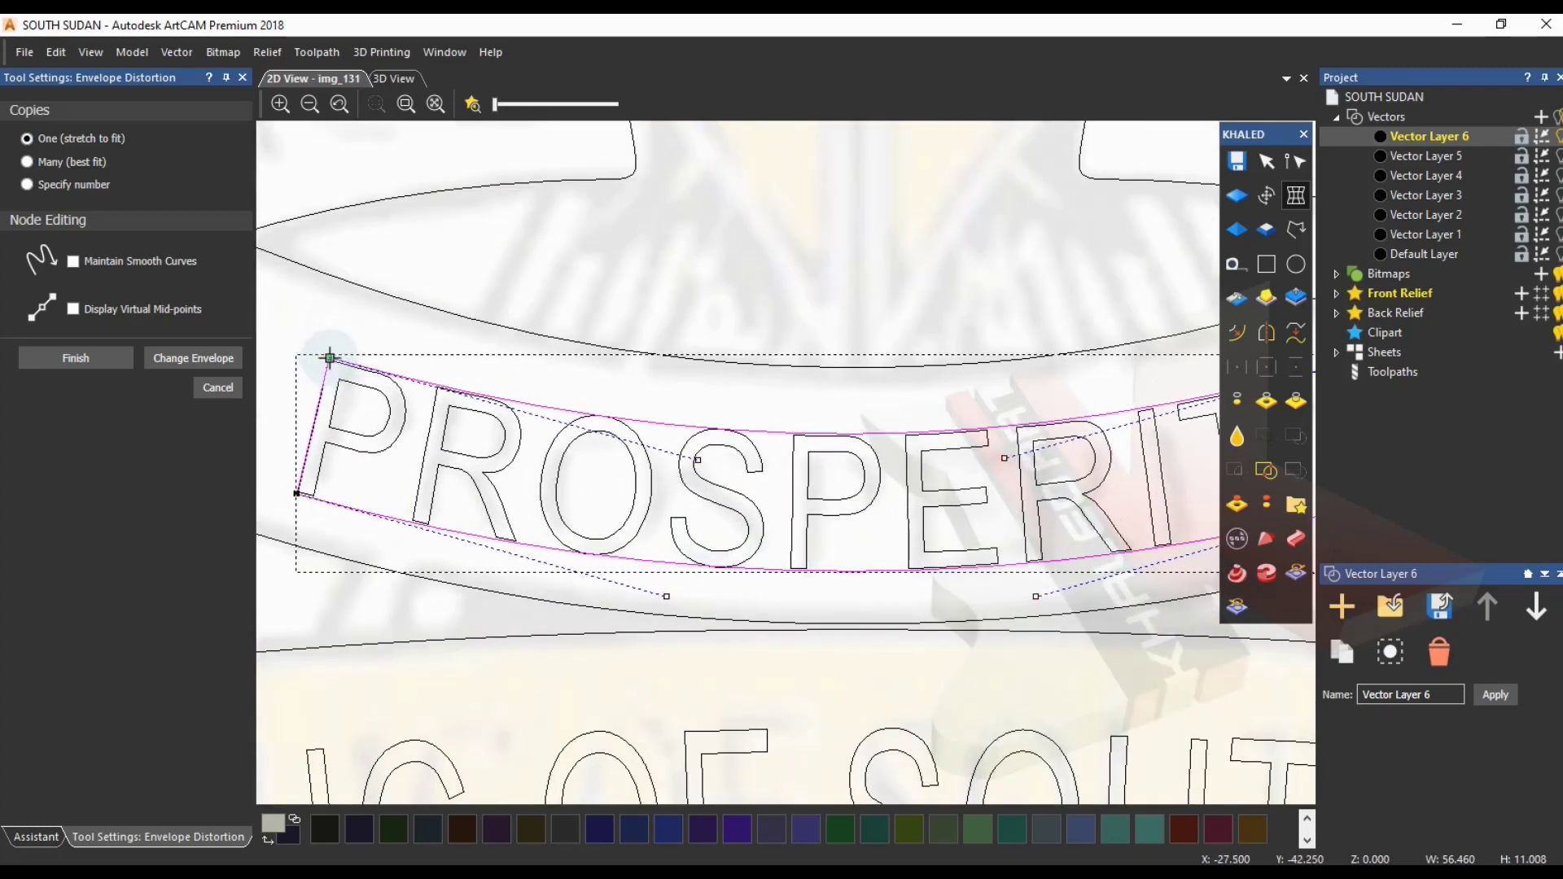
scroll(619, 488, down, 2)
scroll(1071, 416, up, 2)
drag(1083, 421, 1079, 423)
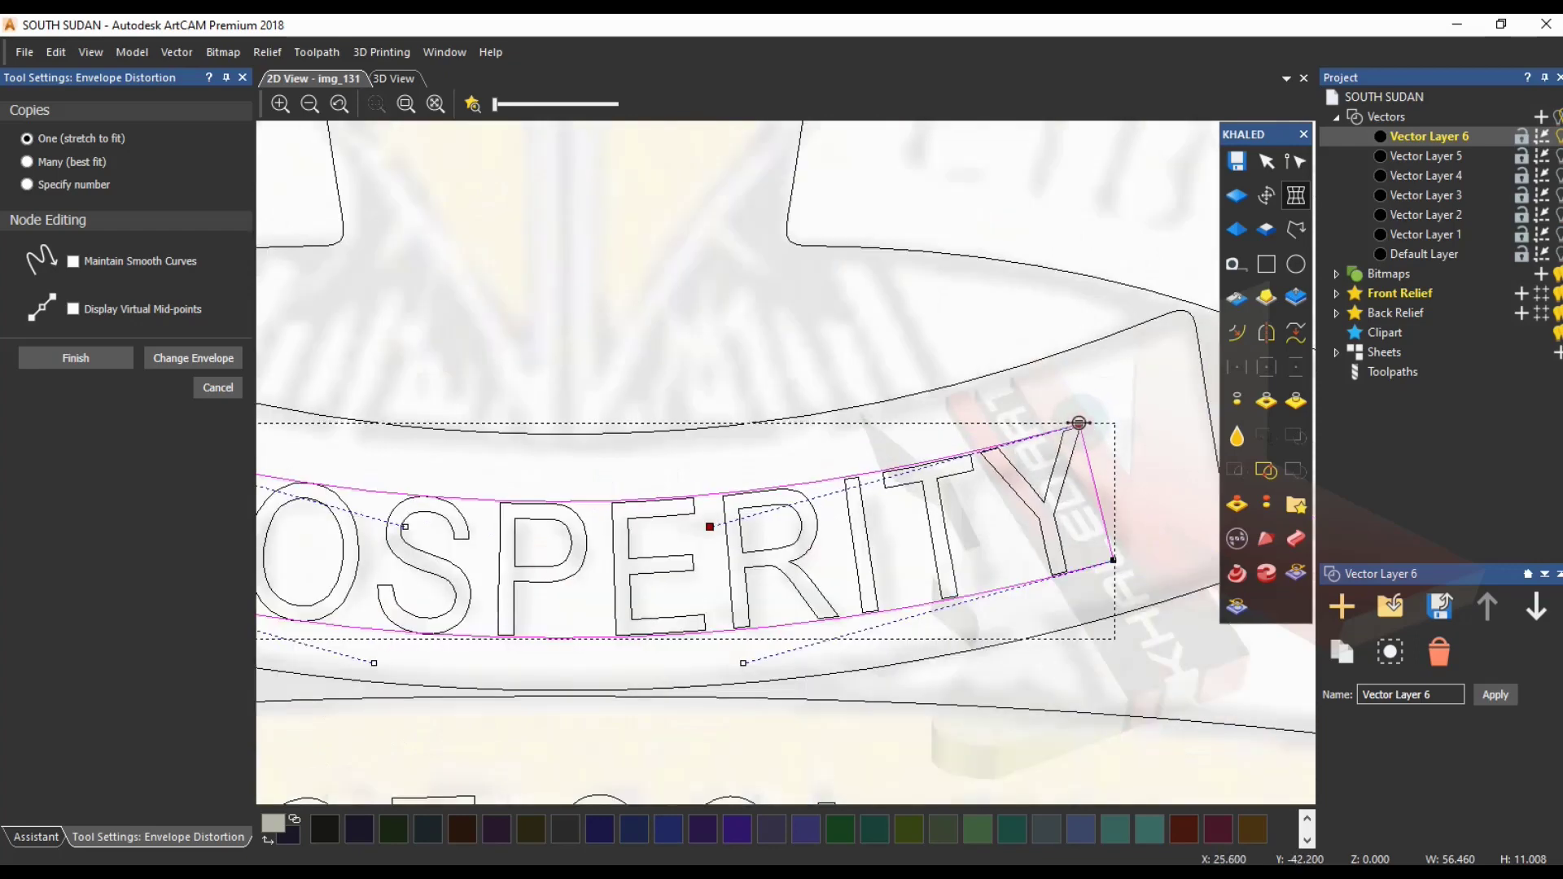
scroll(1038, 521, down, 1)
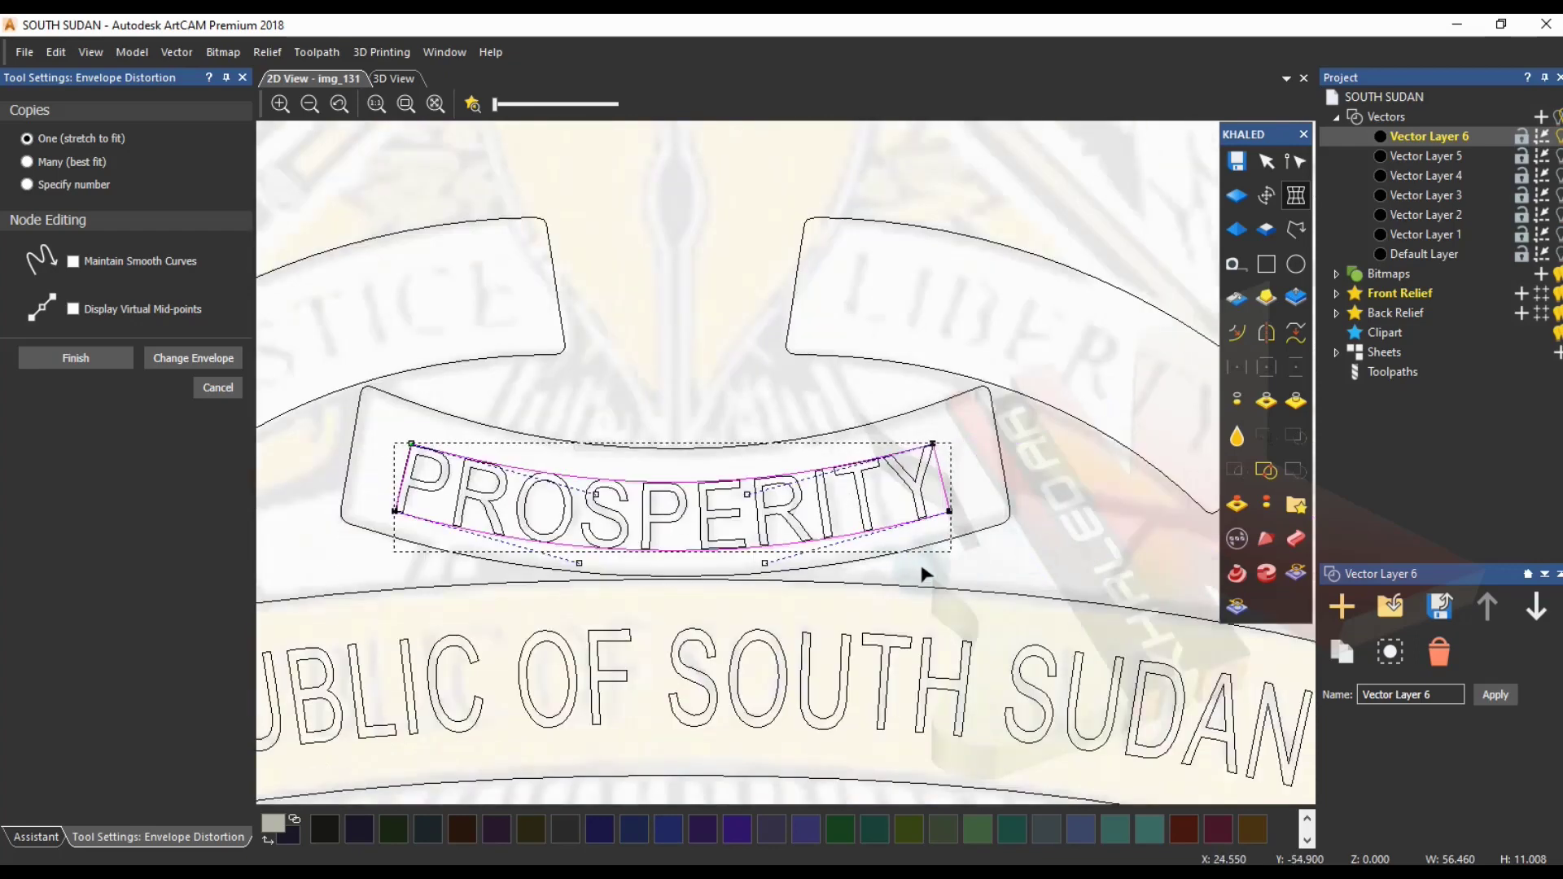
click(75, 358)
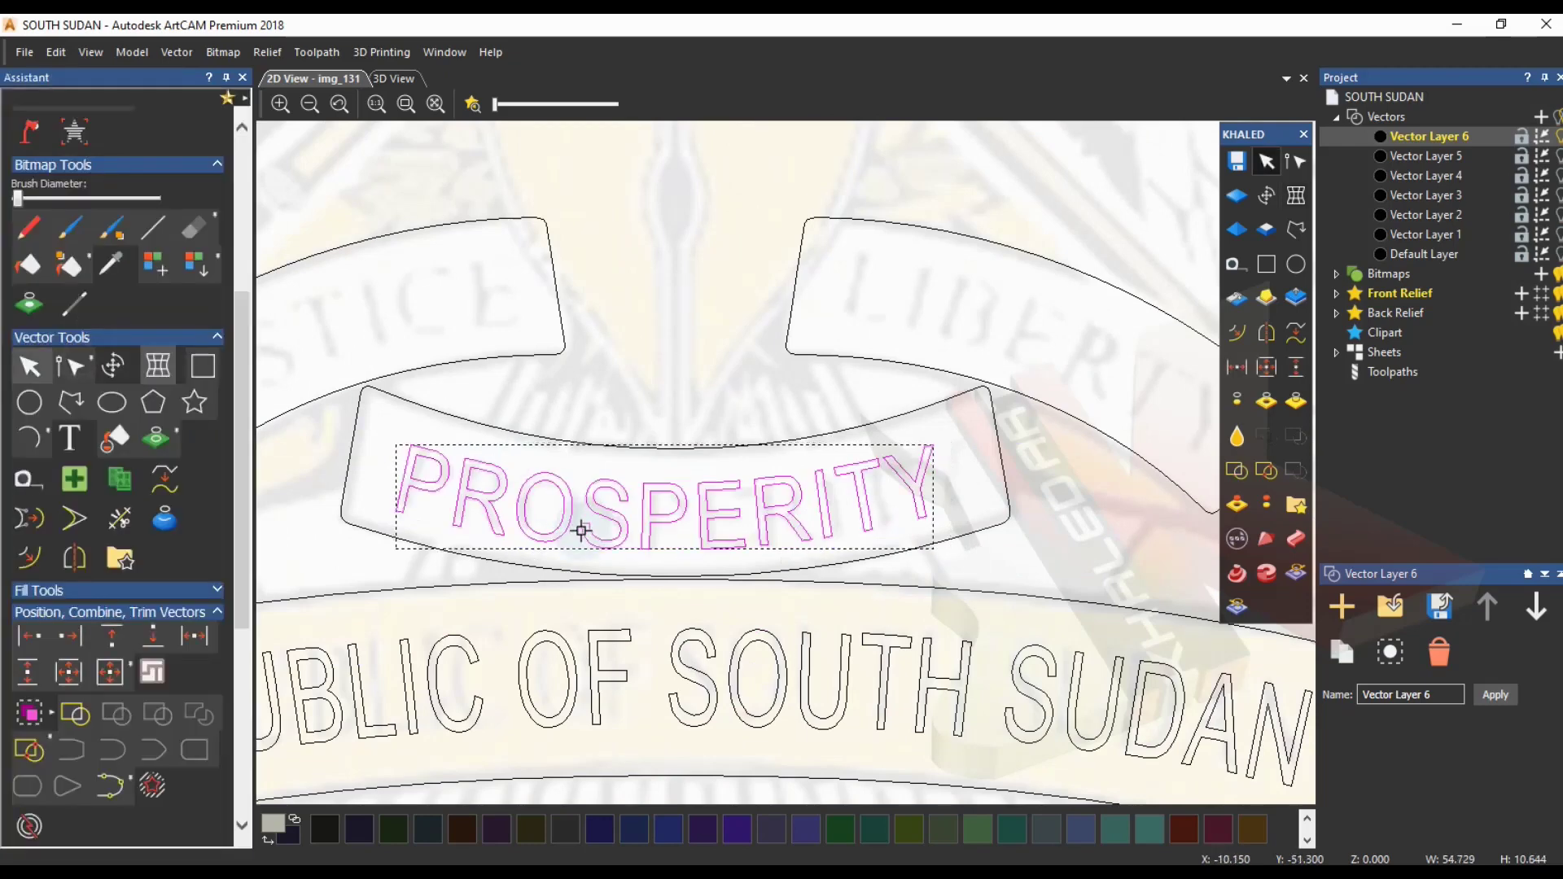
- Try to centre the ungrouped PROSPERITY letters in the central banner, and undo the centring
shift+click(954, 537)
click(1266, 366)
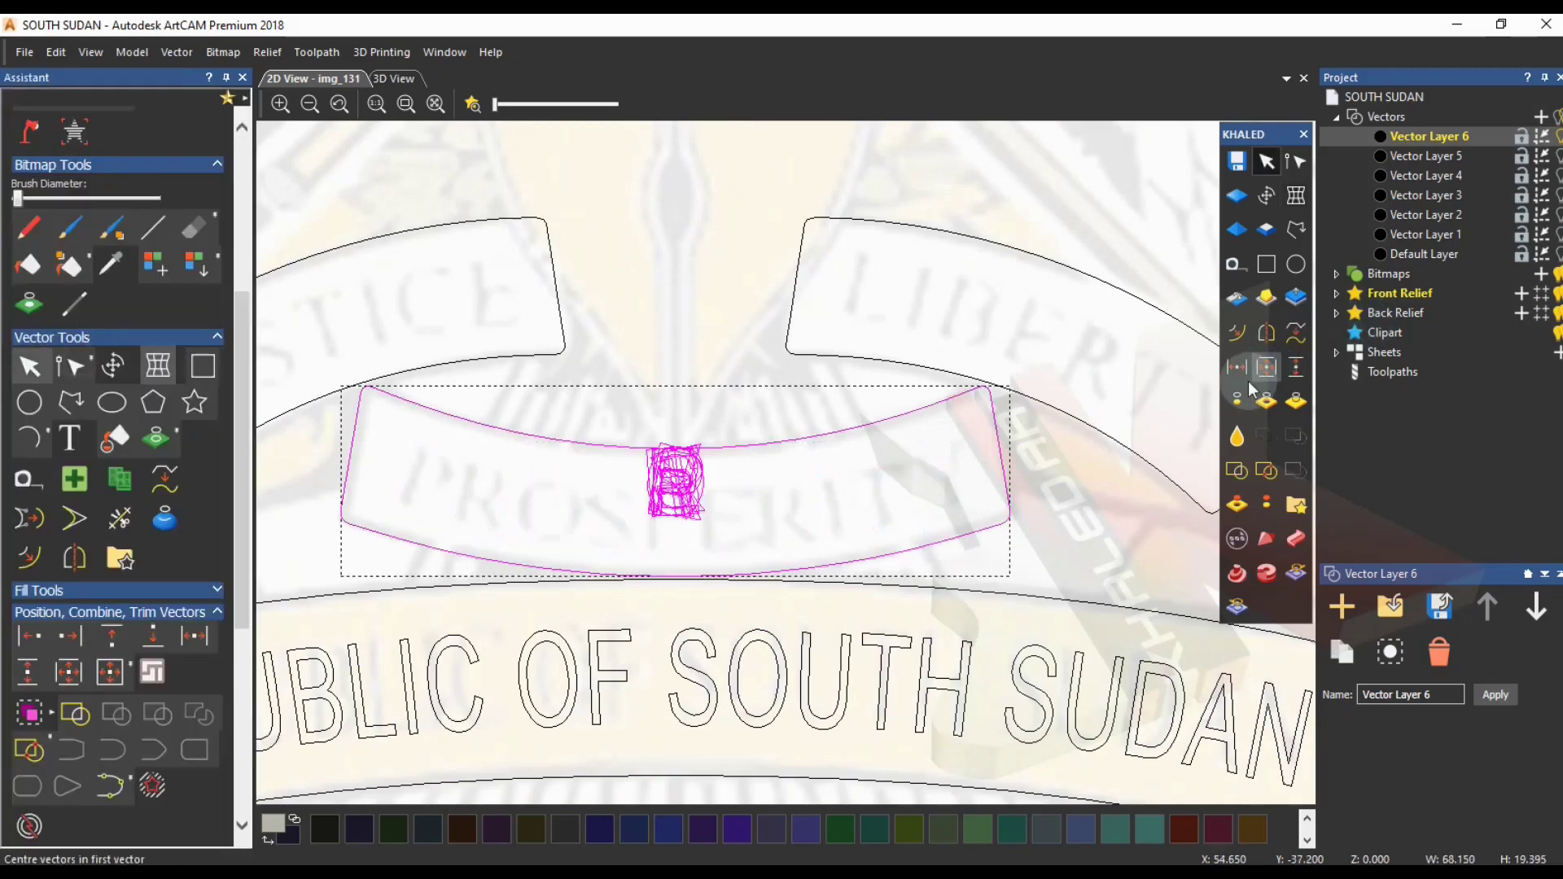
key(ctrl+z)
- Group the PROSPERITY letters, centre the word in the central banner and shift it slightly down
drag(377, 401, 988, 586)
right_click(910, 499)
click(986, 131)
shift+click(1000, 470)
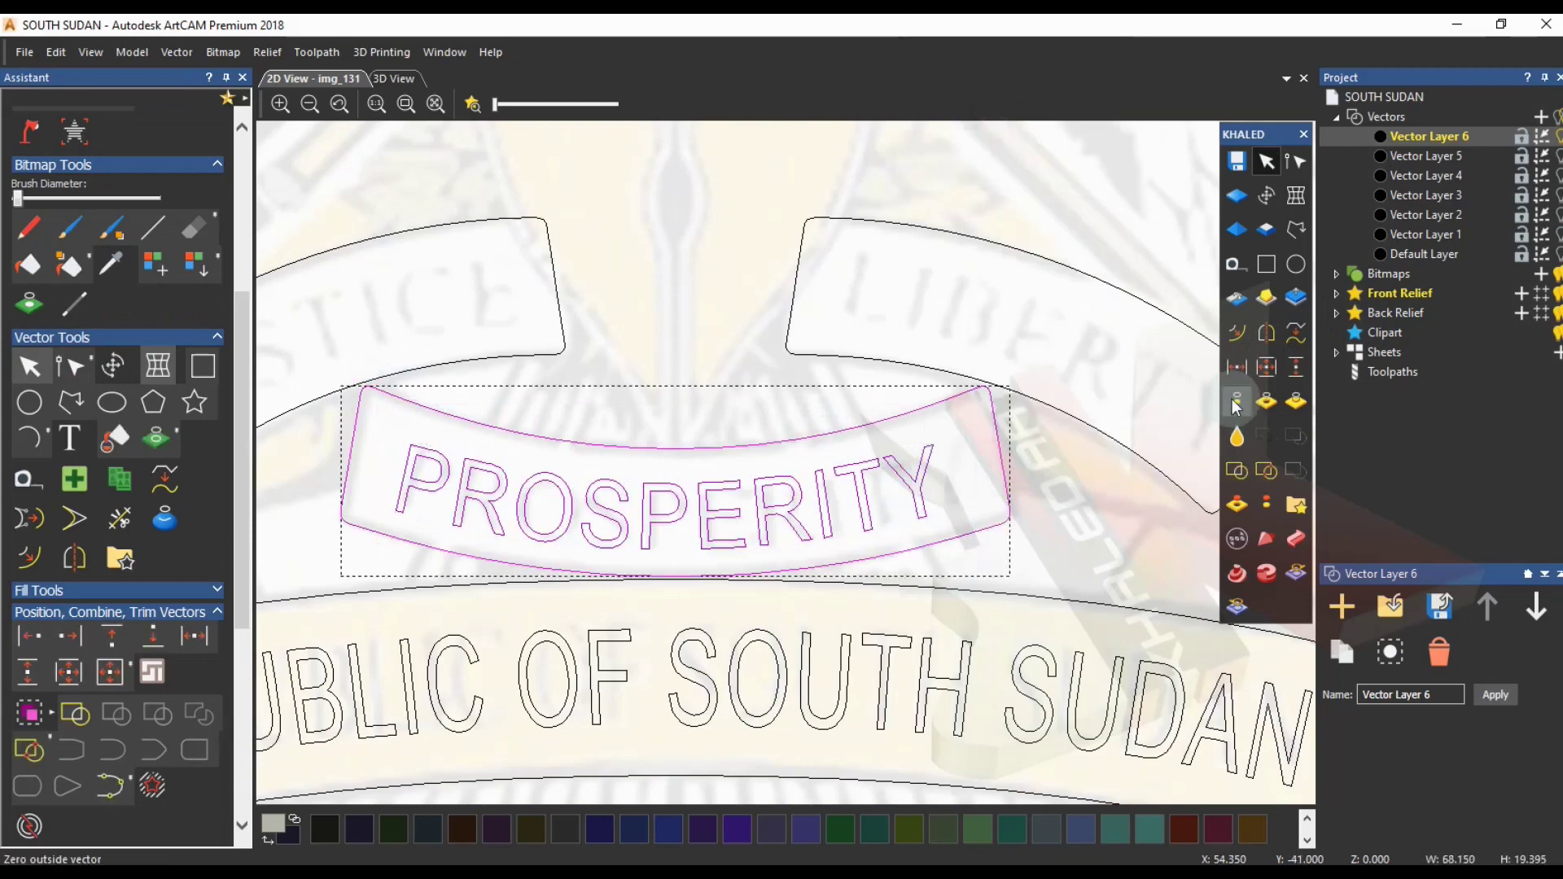
click(1266, 366)
click(1092, 474)
click(662, 534)
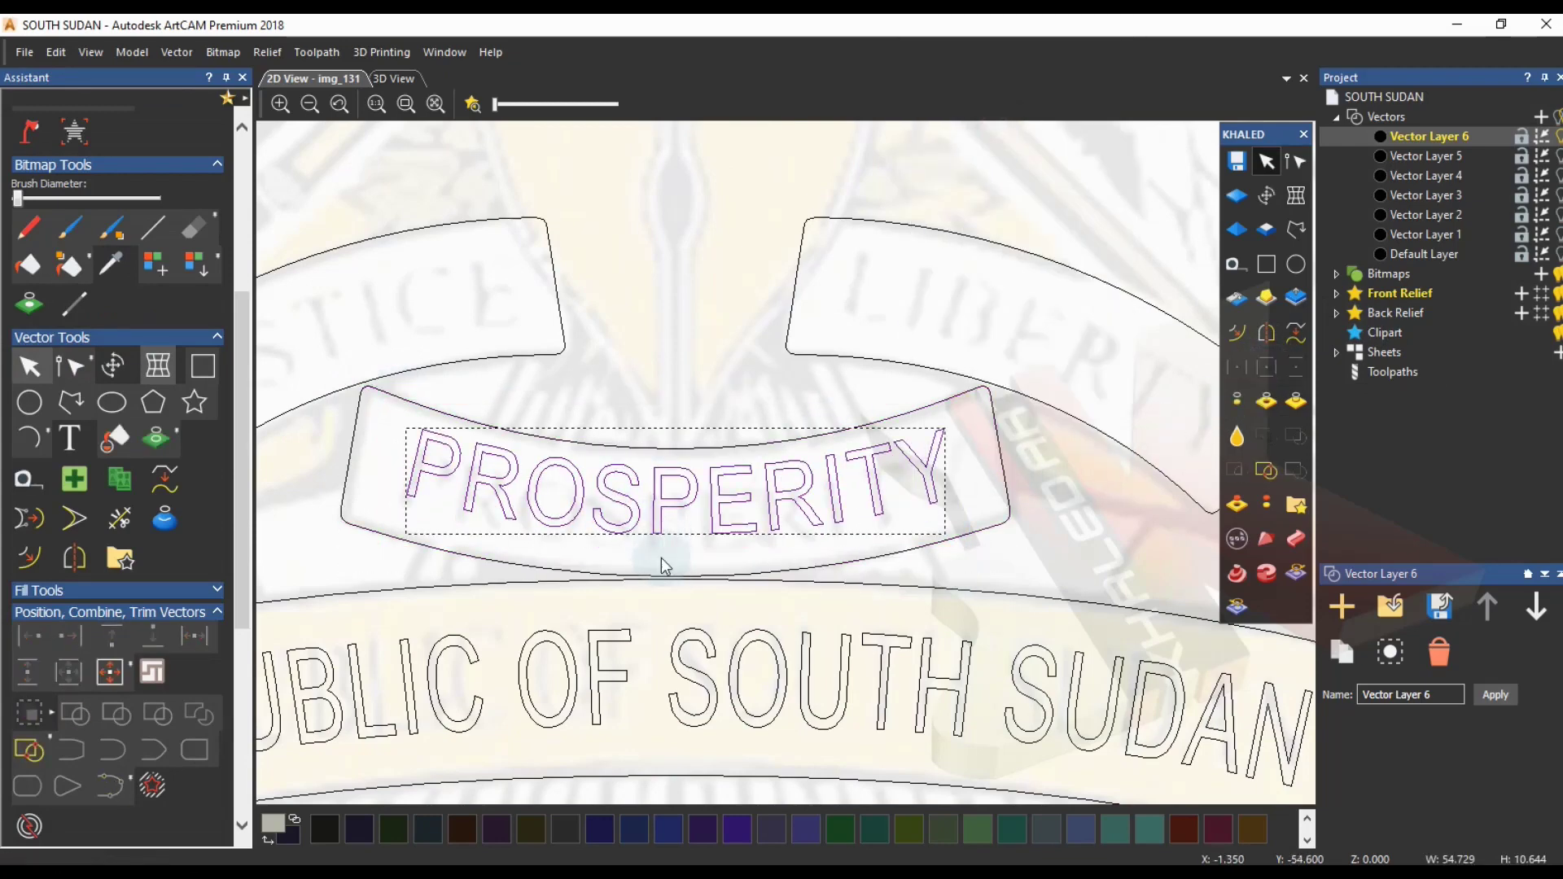
drag(655, 547, 657, 562)
- Offset the central banner outline inwards by 2.831 mm with radiused corners as a guide for the PROSPERITY text
click(1236, 332)
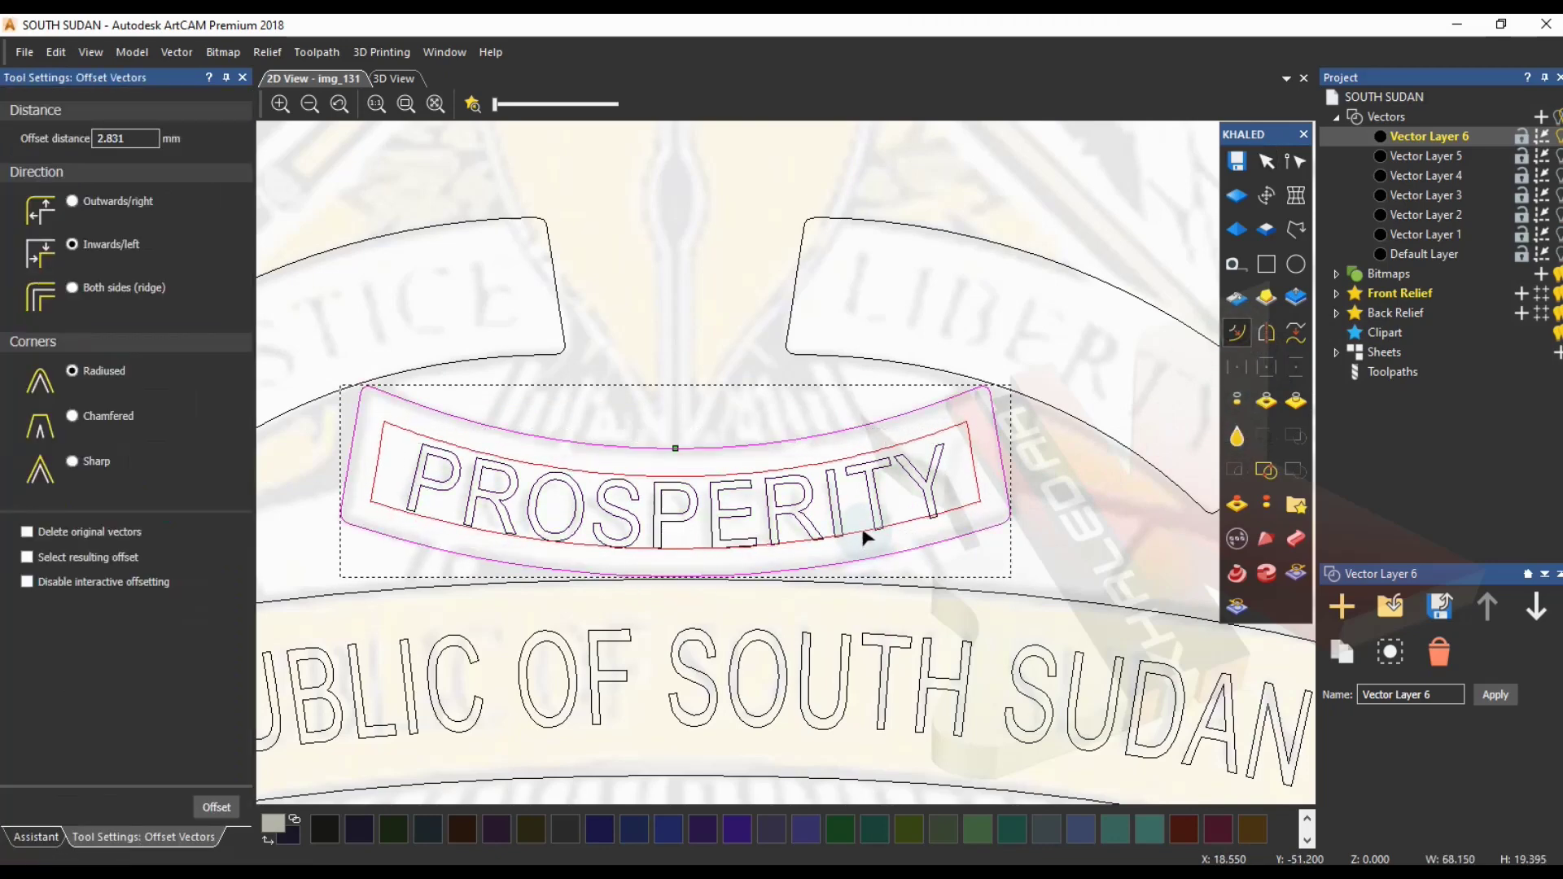
click(738, 519)
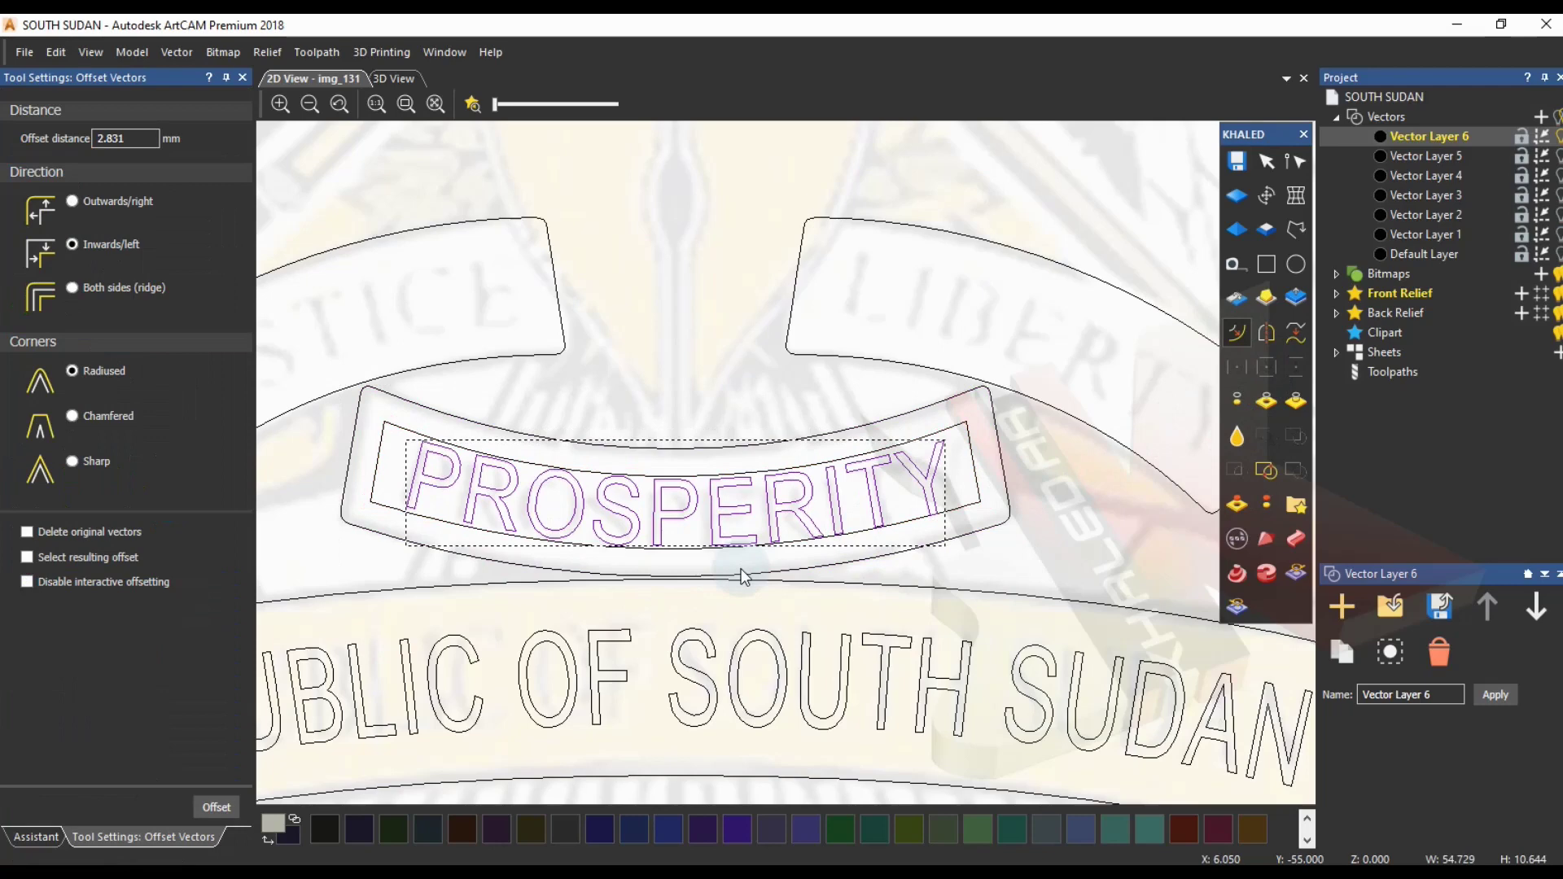
scroll(948, 517, up, 2)
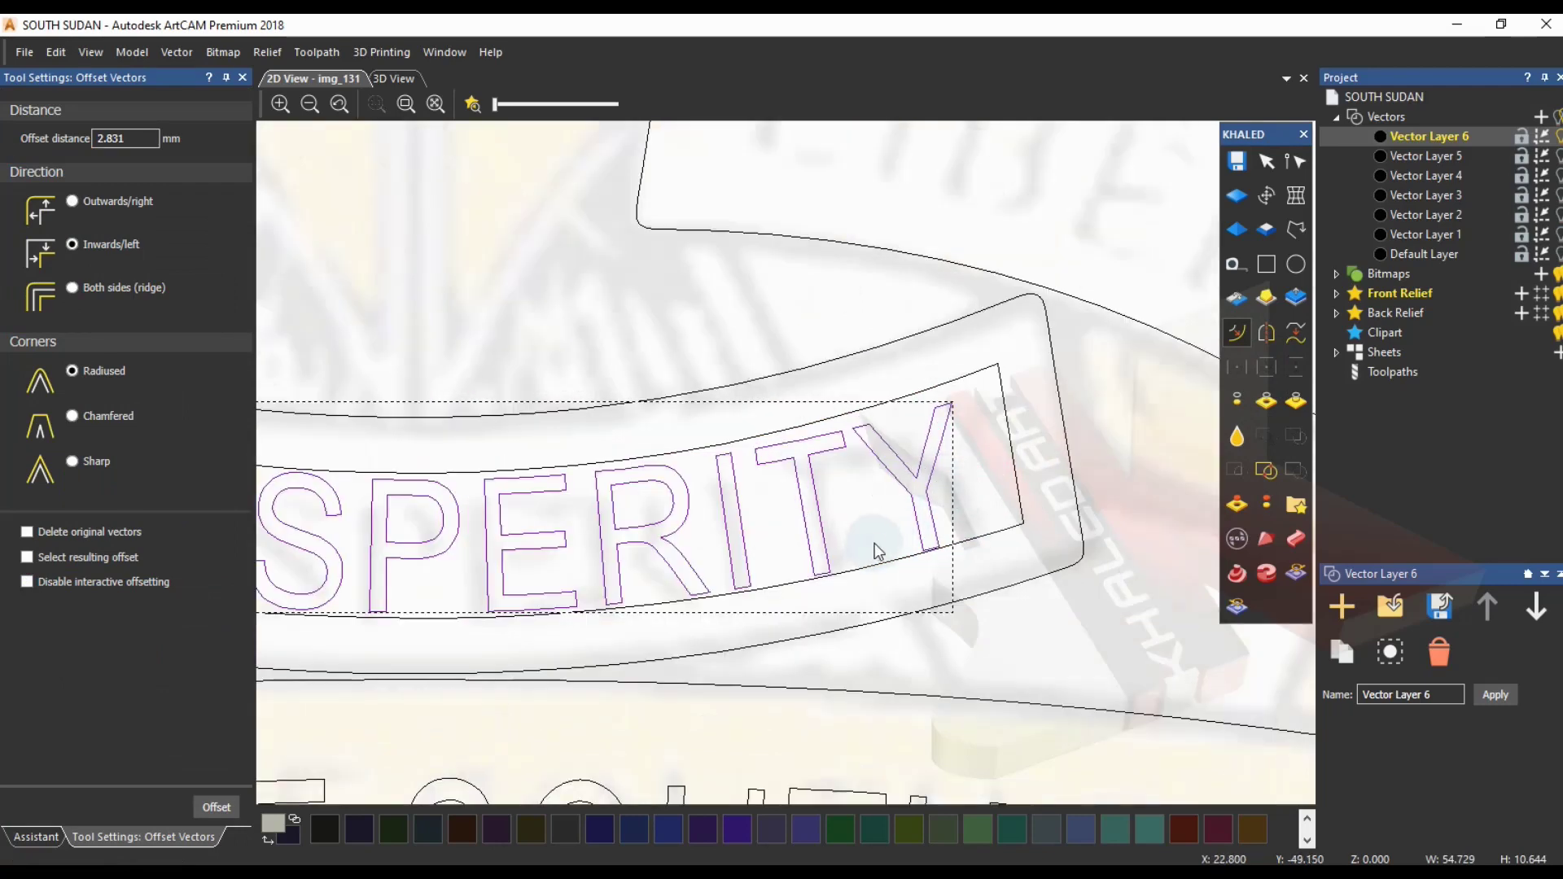
scroll(541, 548, down, 3)
scroll(664, 466, up, 3)
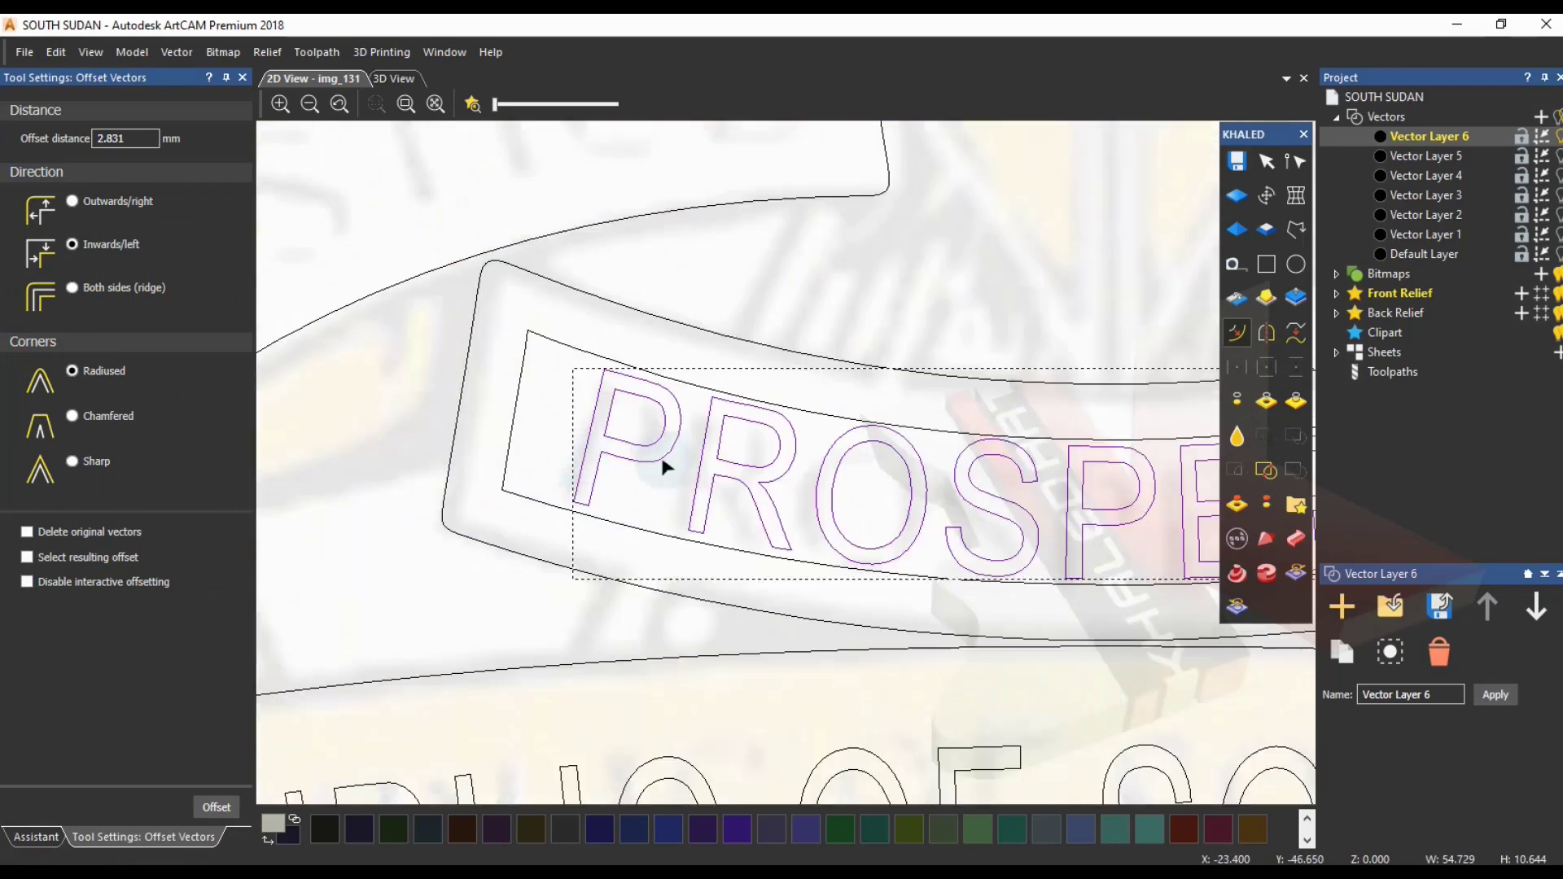
scroll(994, 478, down, 3)
scroll(987, 456, up, 4)
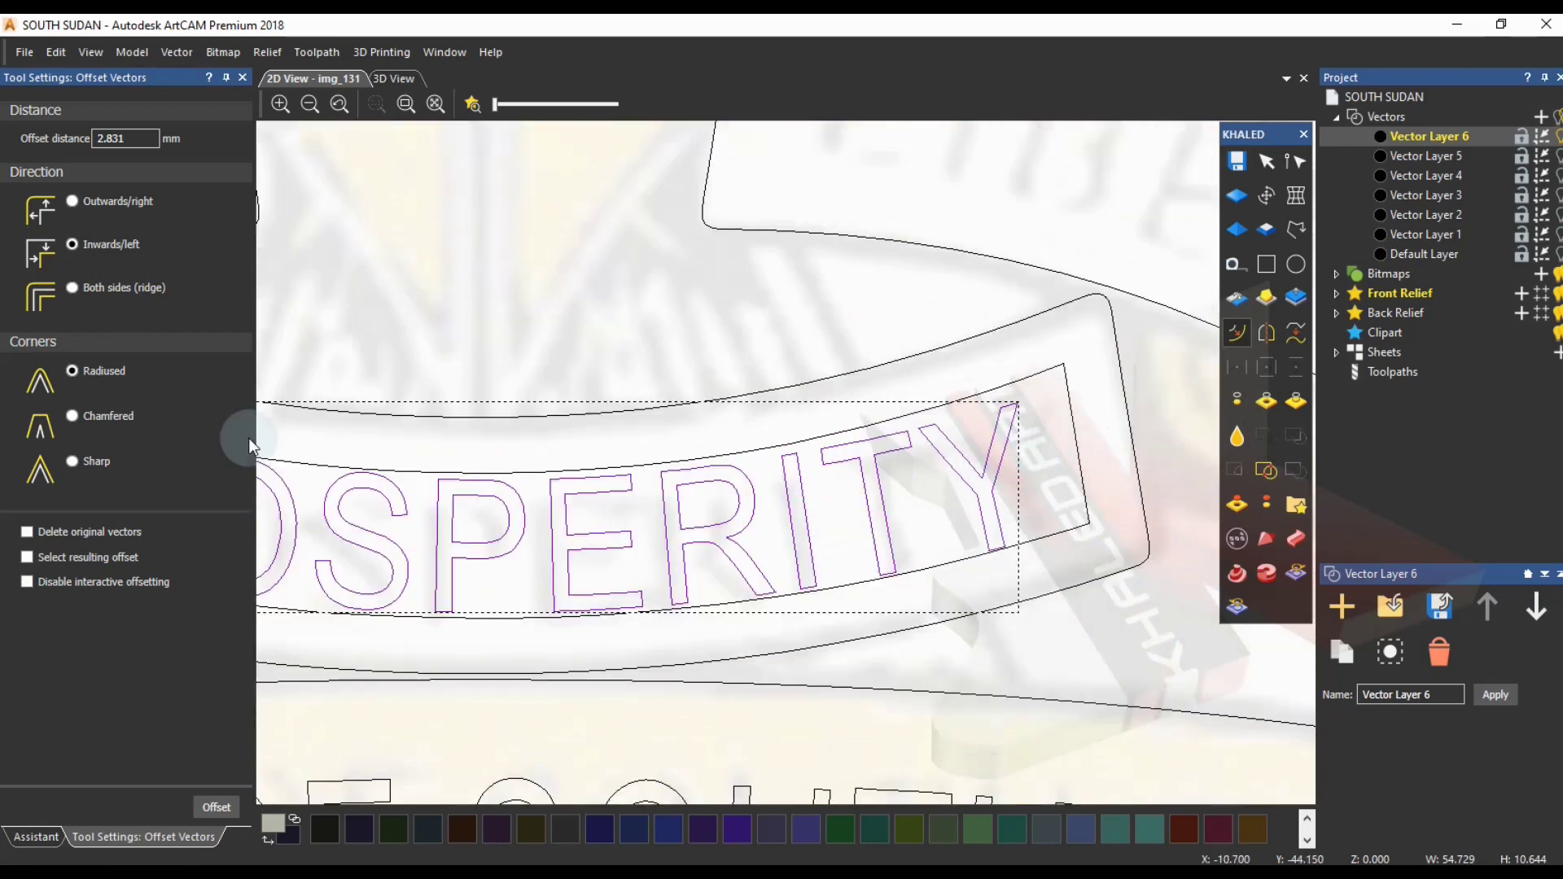
- Adjust the Y end of PROSPERITY with Envelope Distortion to fit the inner guide outline
click(21, 841)
click(155, 362)
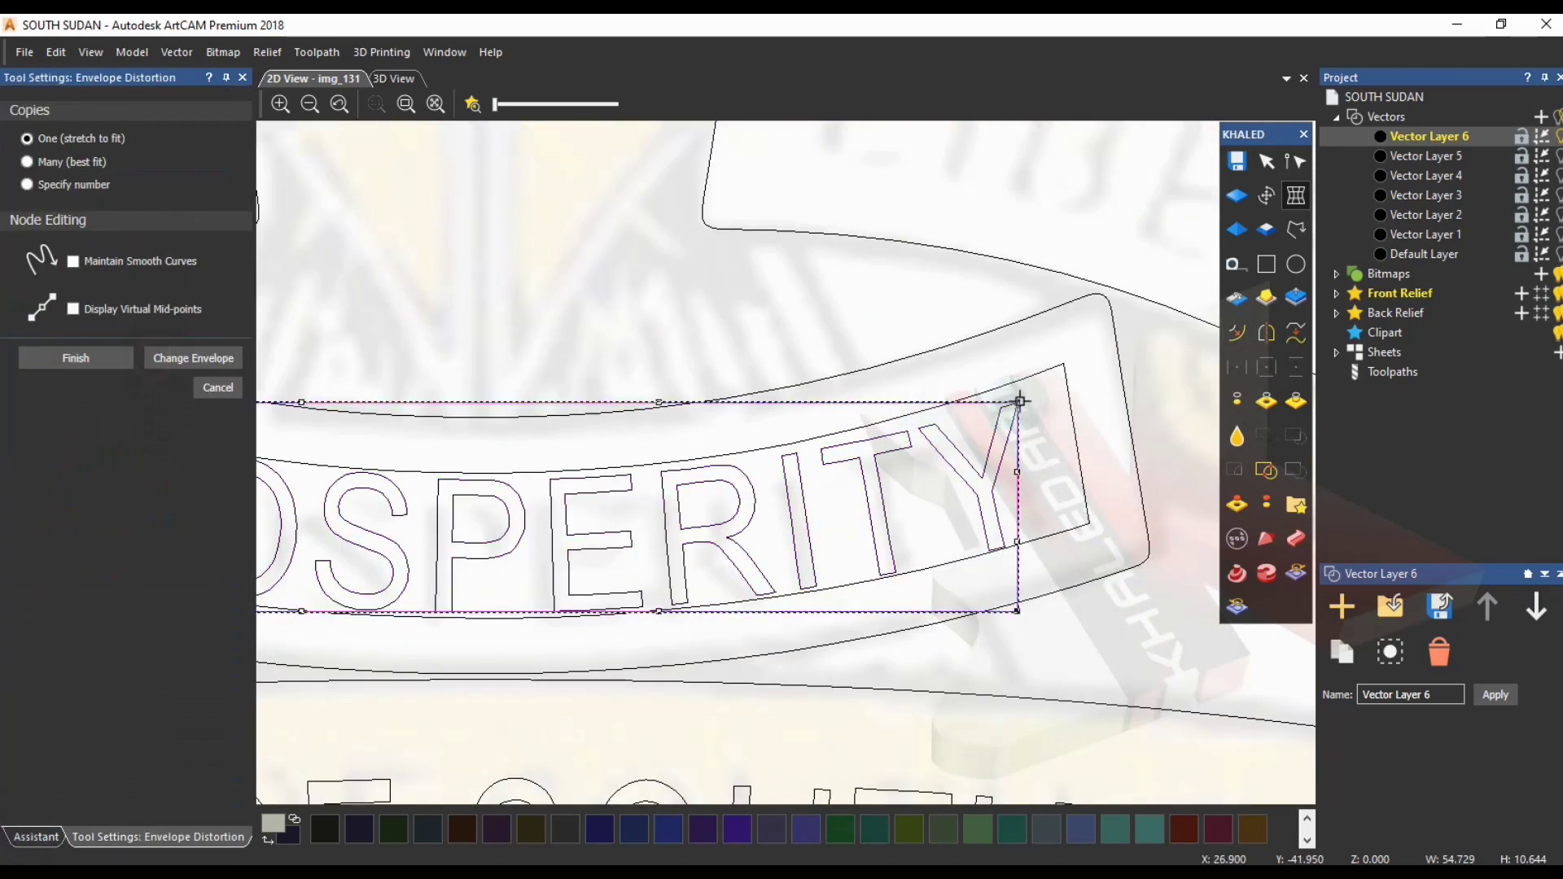
drag(1019, 401, 1015, 395)
drag(1018, 612, 1027, 610)
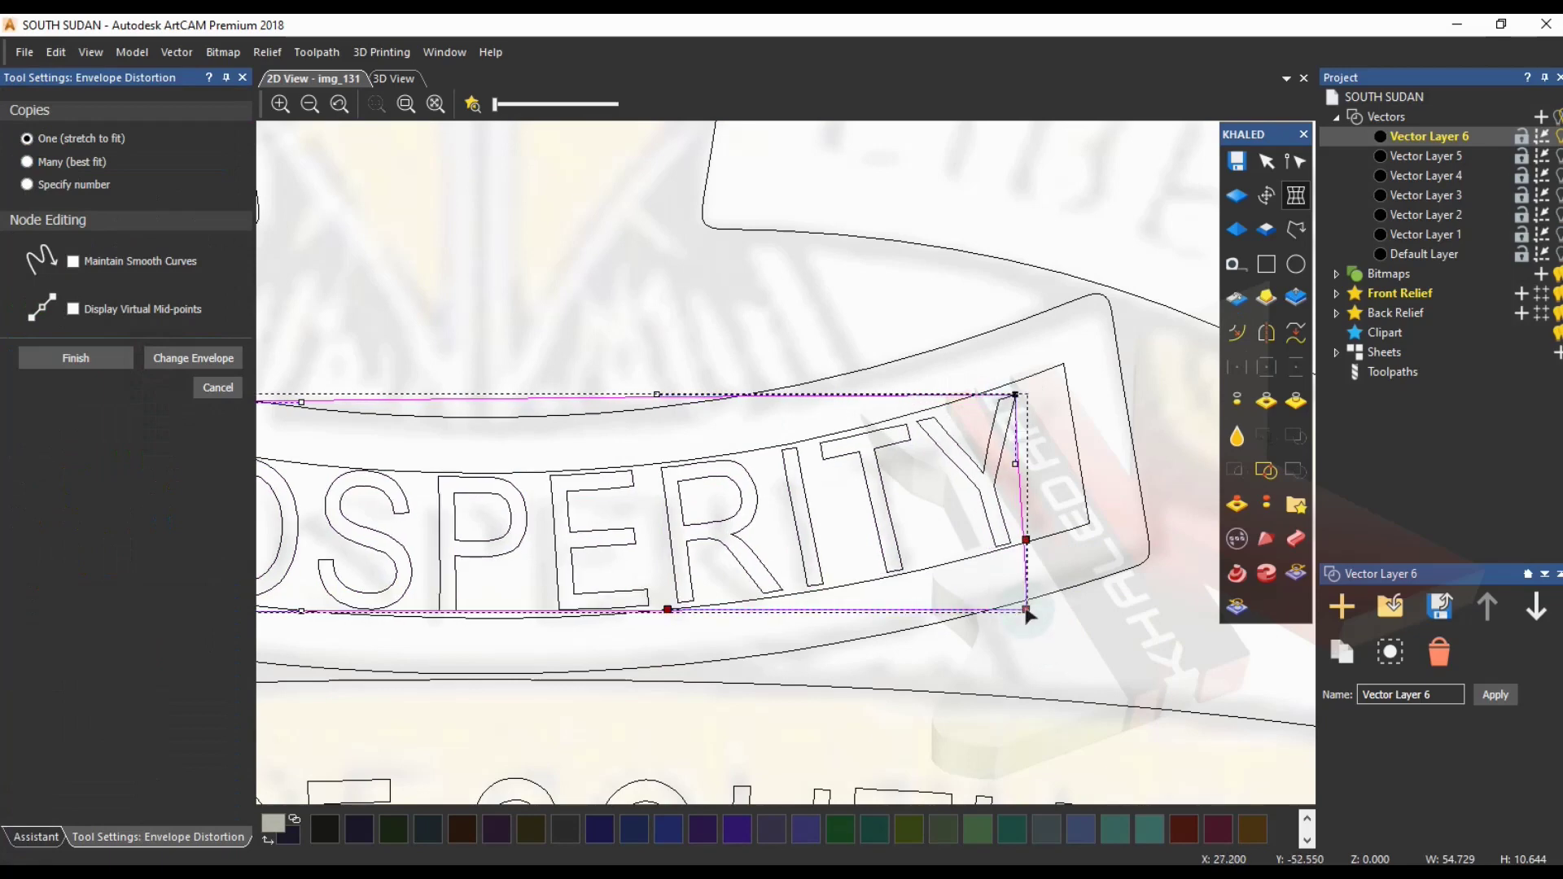
drag(659, 396, 658, 407)
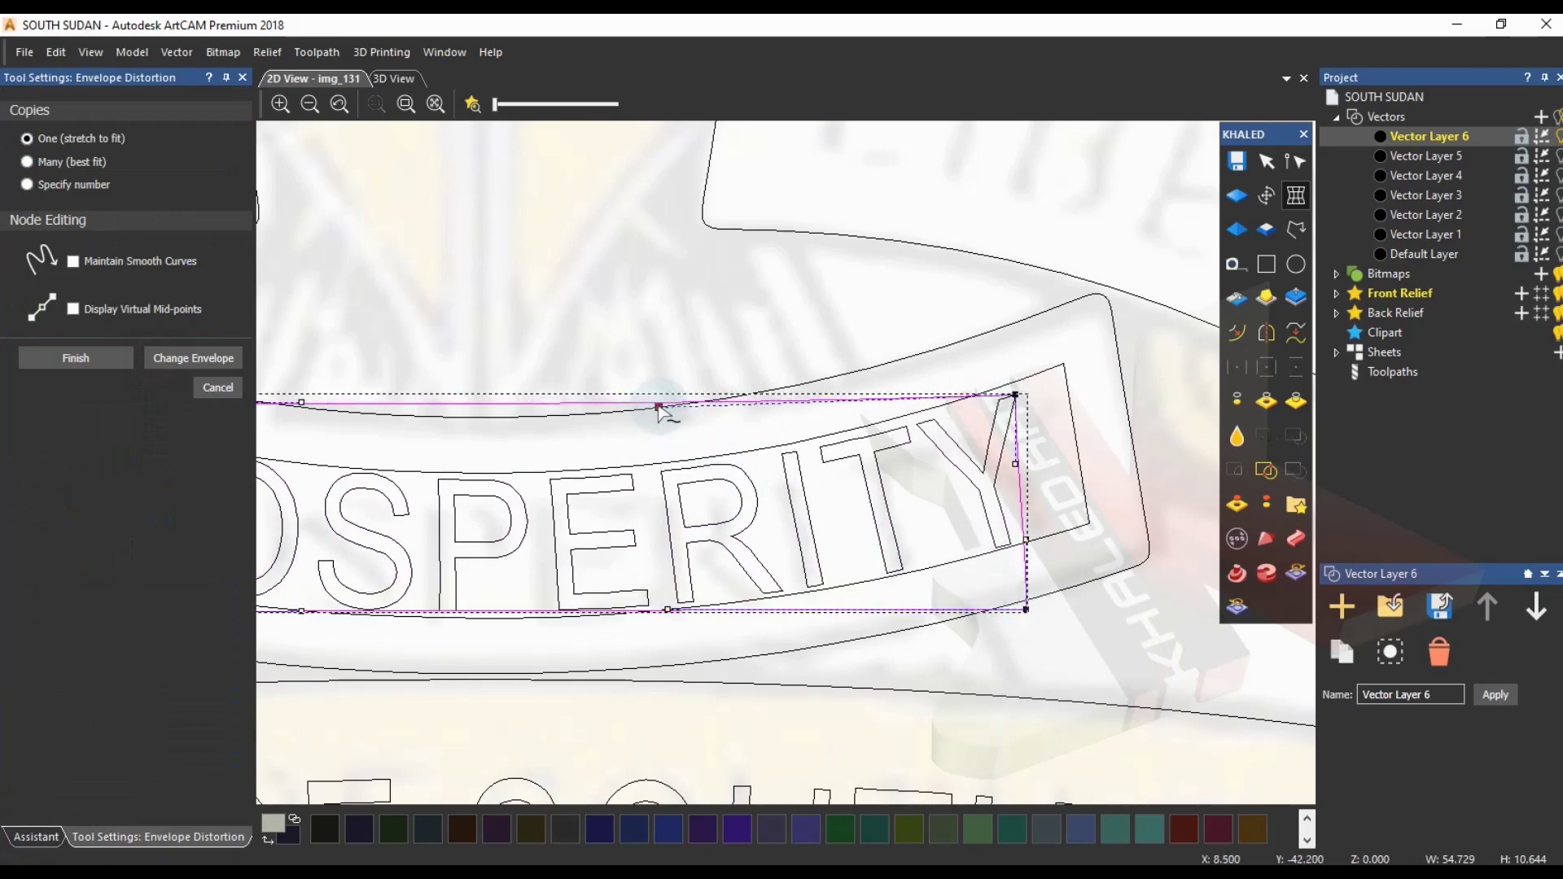
drag(1018, 395, 1013, 389)
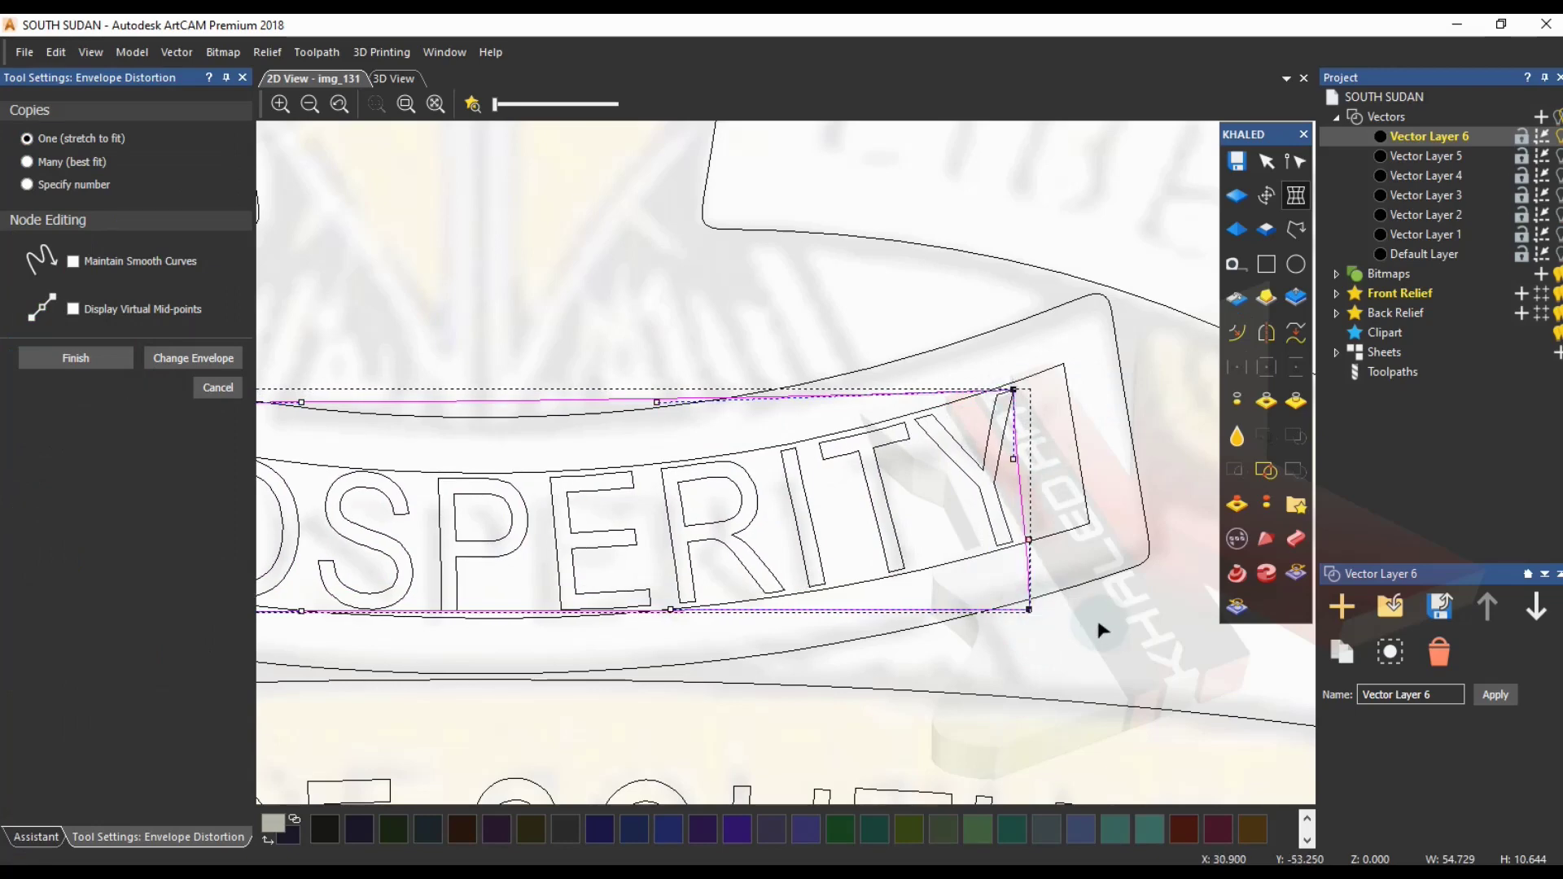
- Pull the lower envelope corner at the first P of PROSPERITY slightly outward and apply the distortion
scroll(722, 576, down, 2)
scroll(344, 468, up, 2)
scroll(343, 468, up, 2)
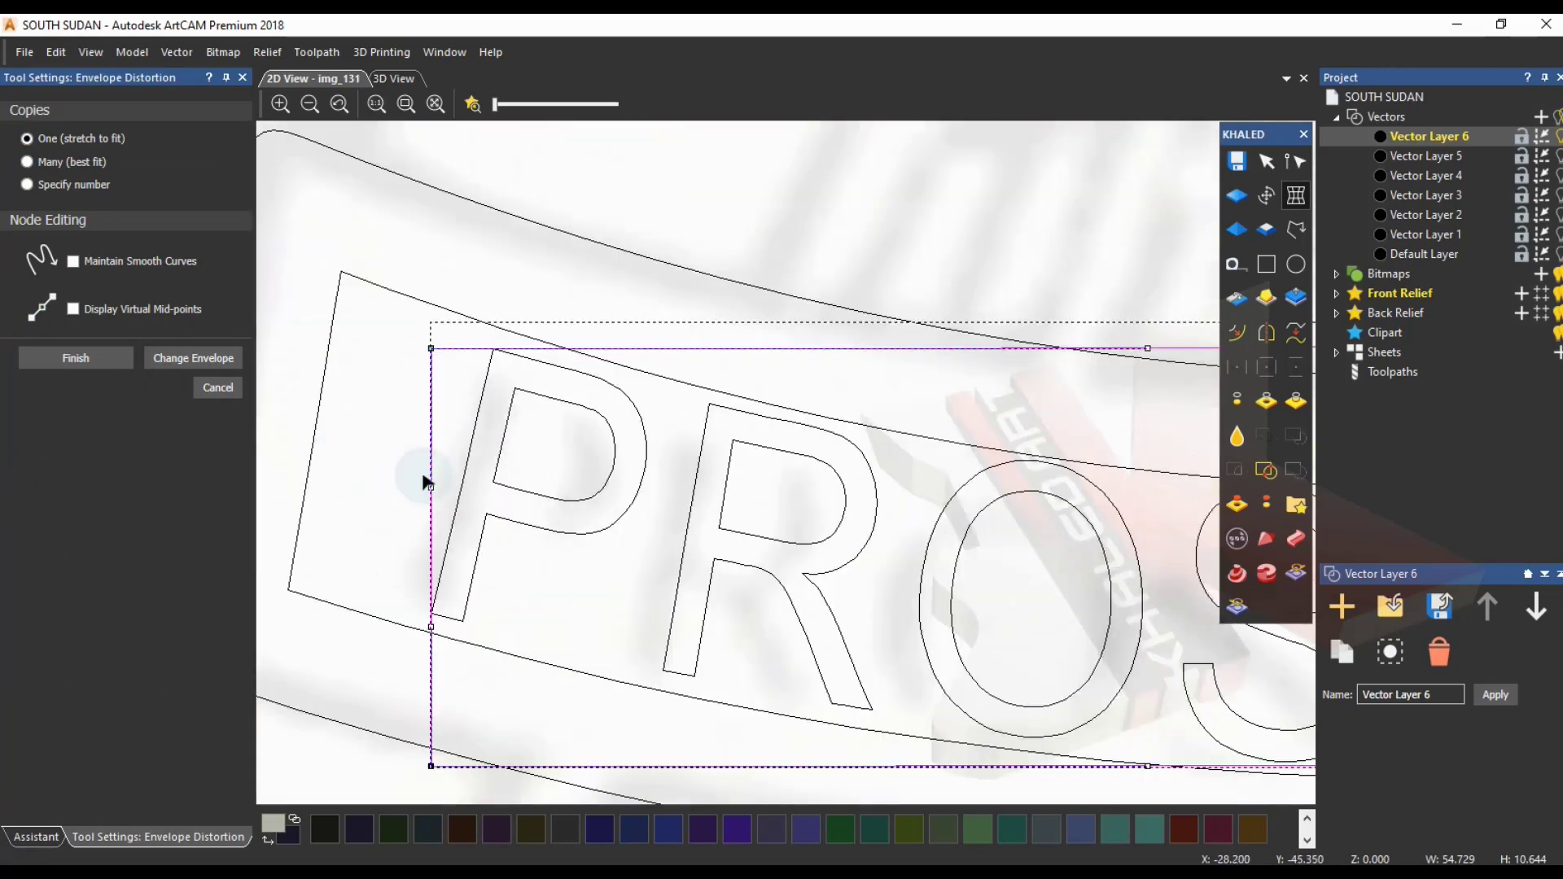
drag(431, 766, 422, 768)
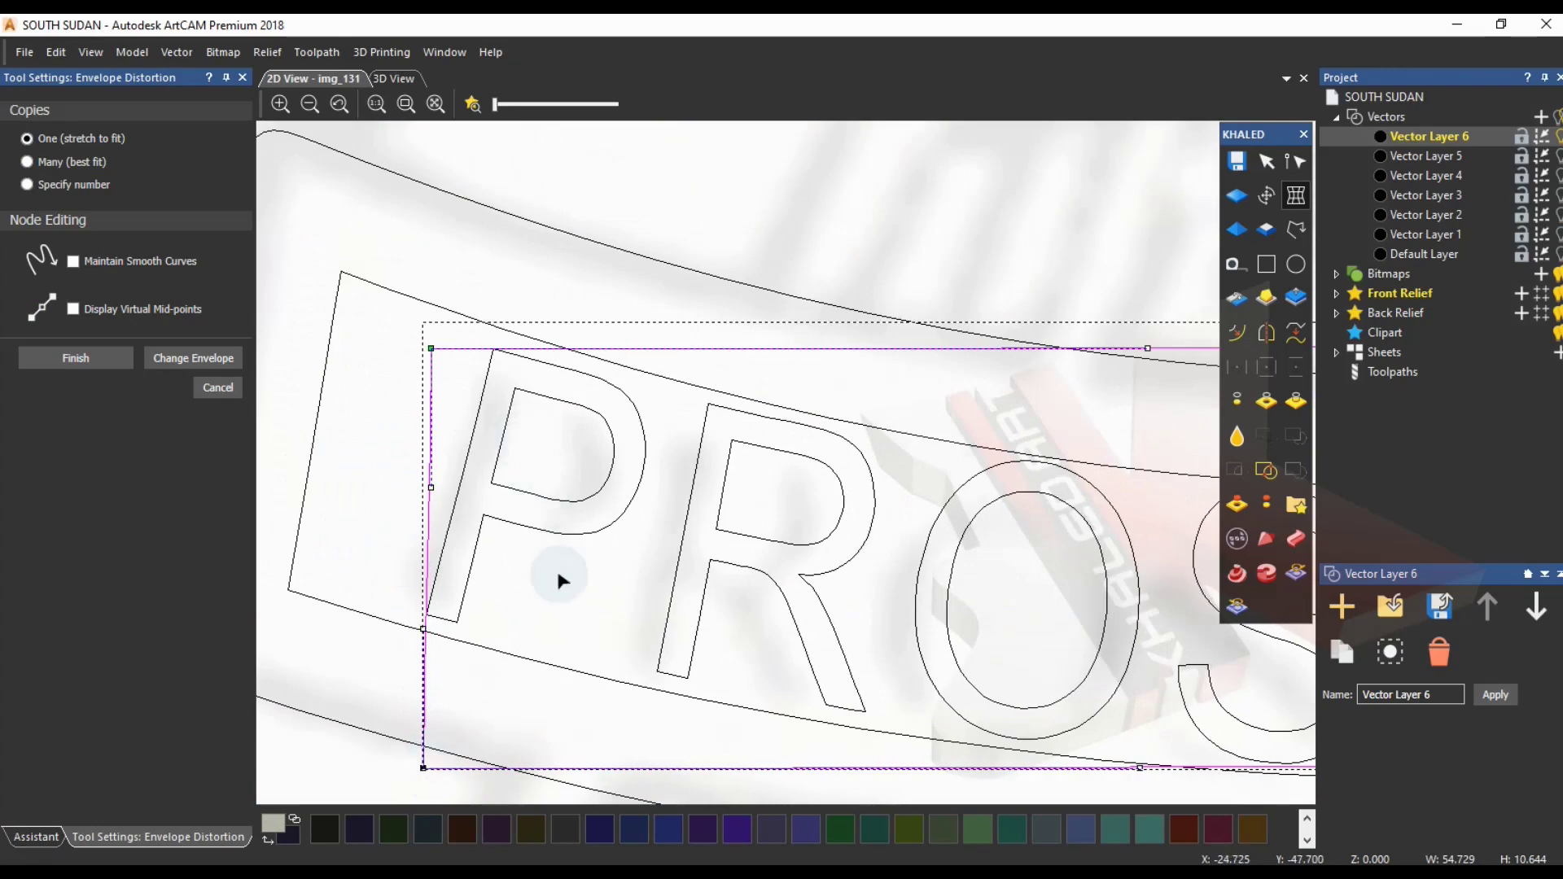
click(105, 361)
- Examine how the PROSPERITY letters, especially the final Y, fit within the inner guide outline
key(ctrl+shift+o)
scroll(633, 495, down, 3)
scroll(814, 489, up, 2)
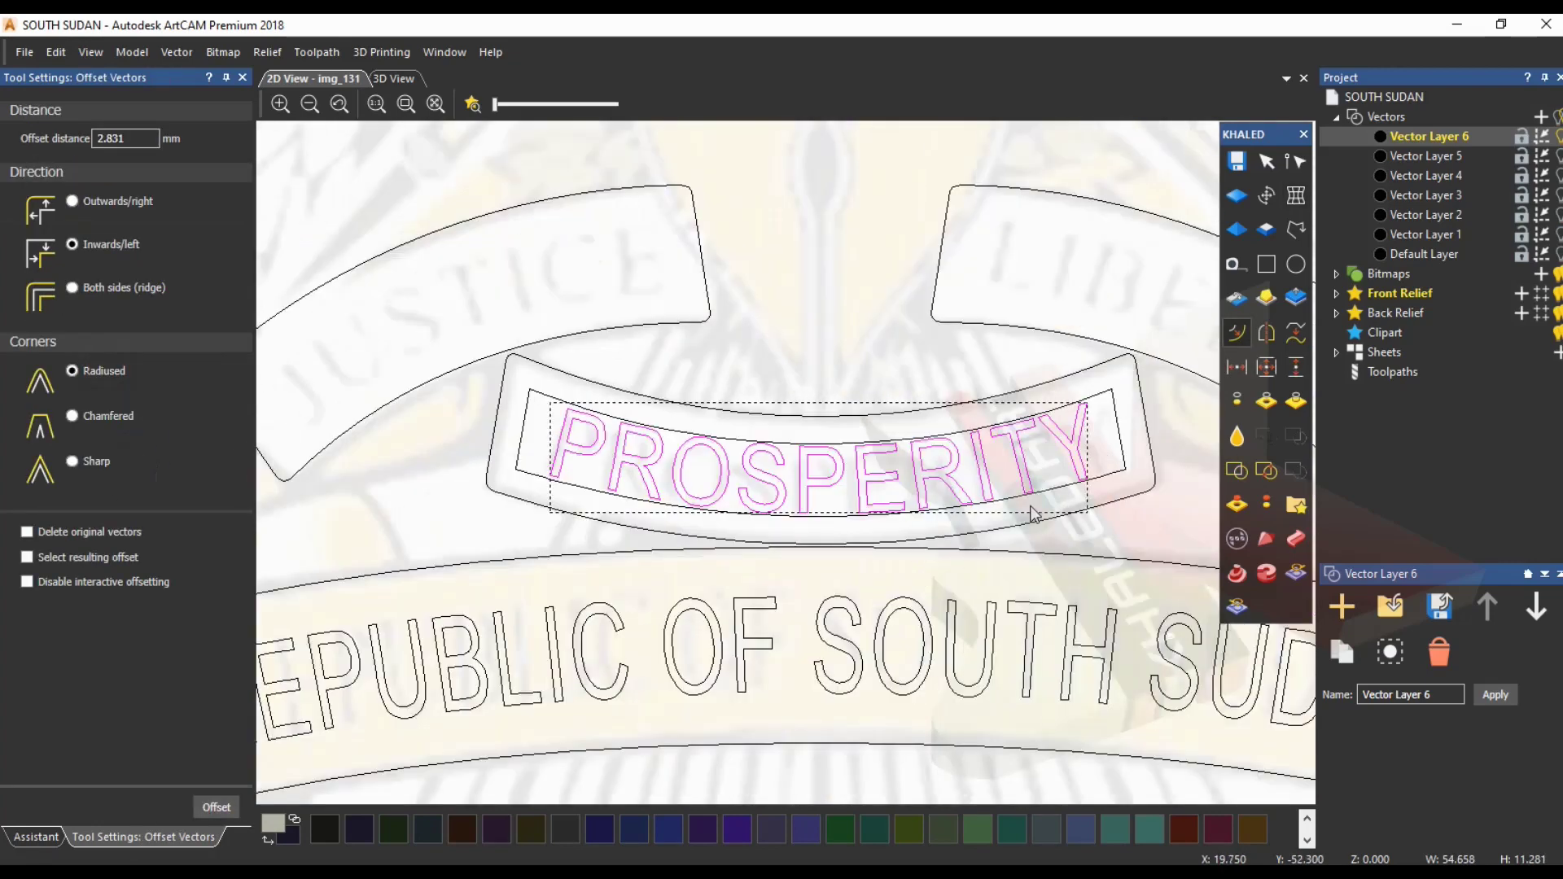
scroll(1115, 433, up, 2)
click(997, 439)
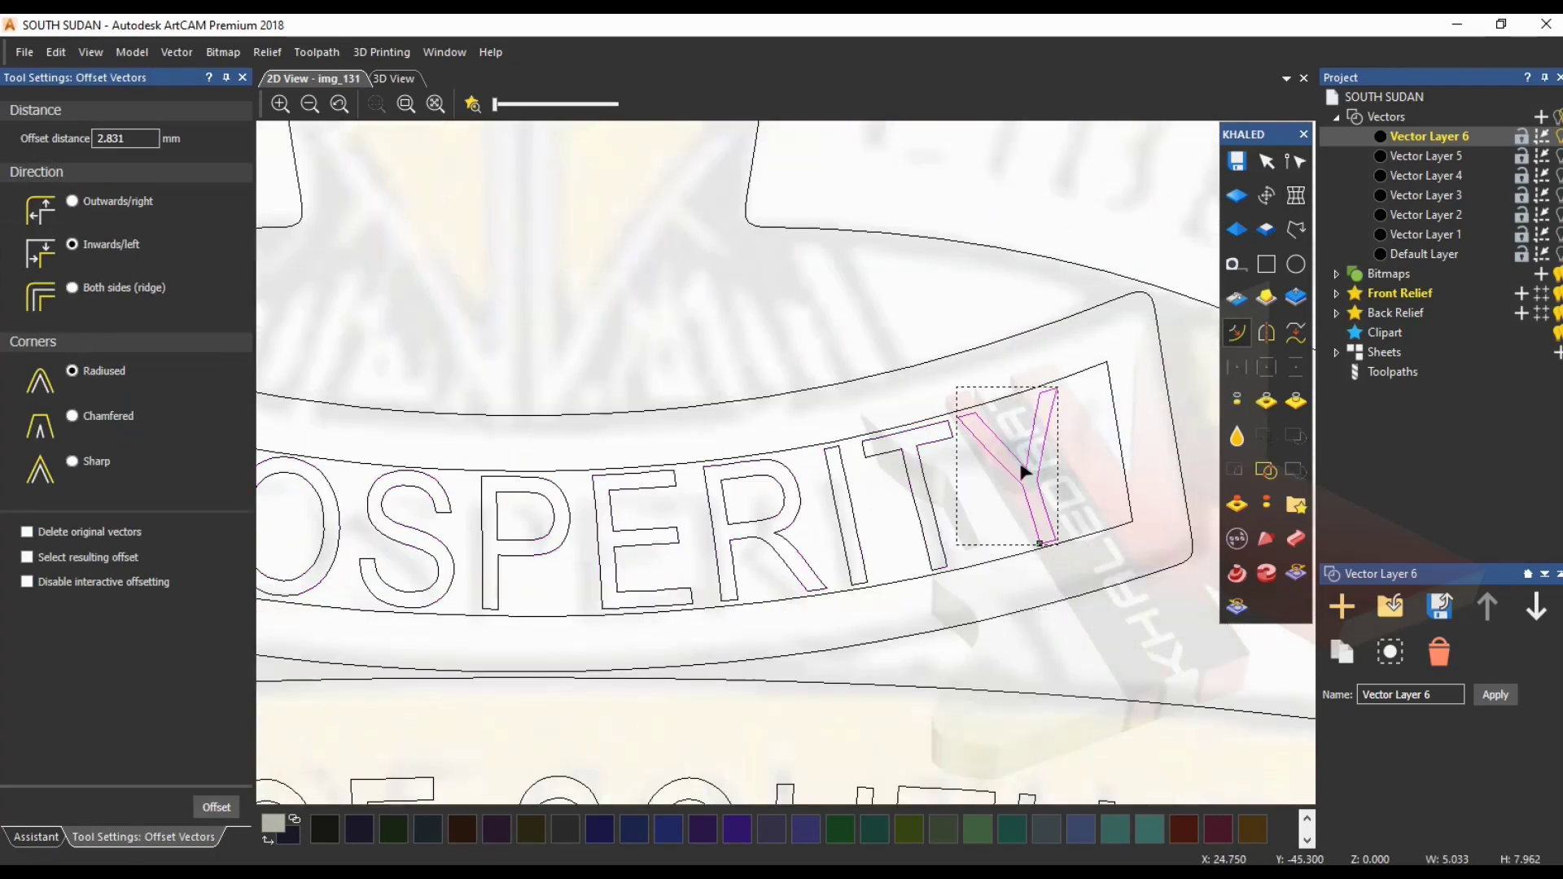
click(36, 836)
scroll(1041, 405, up, 2)
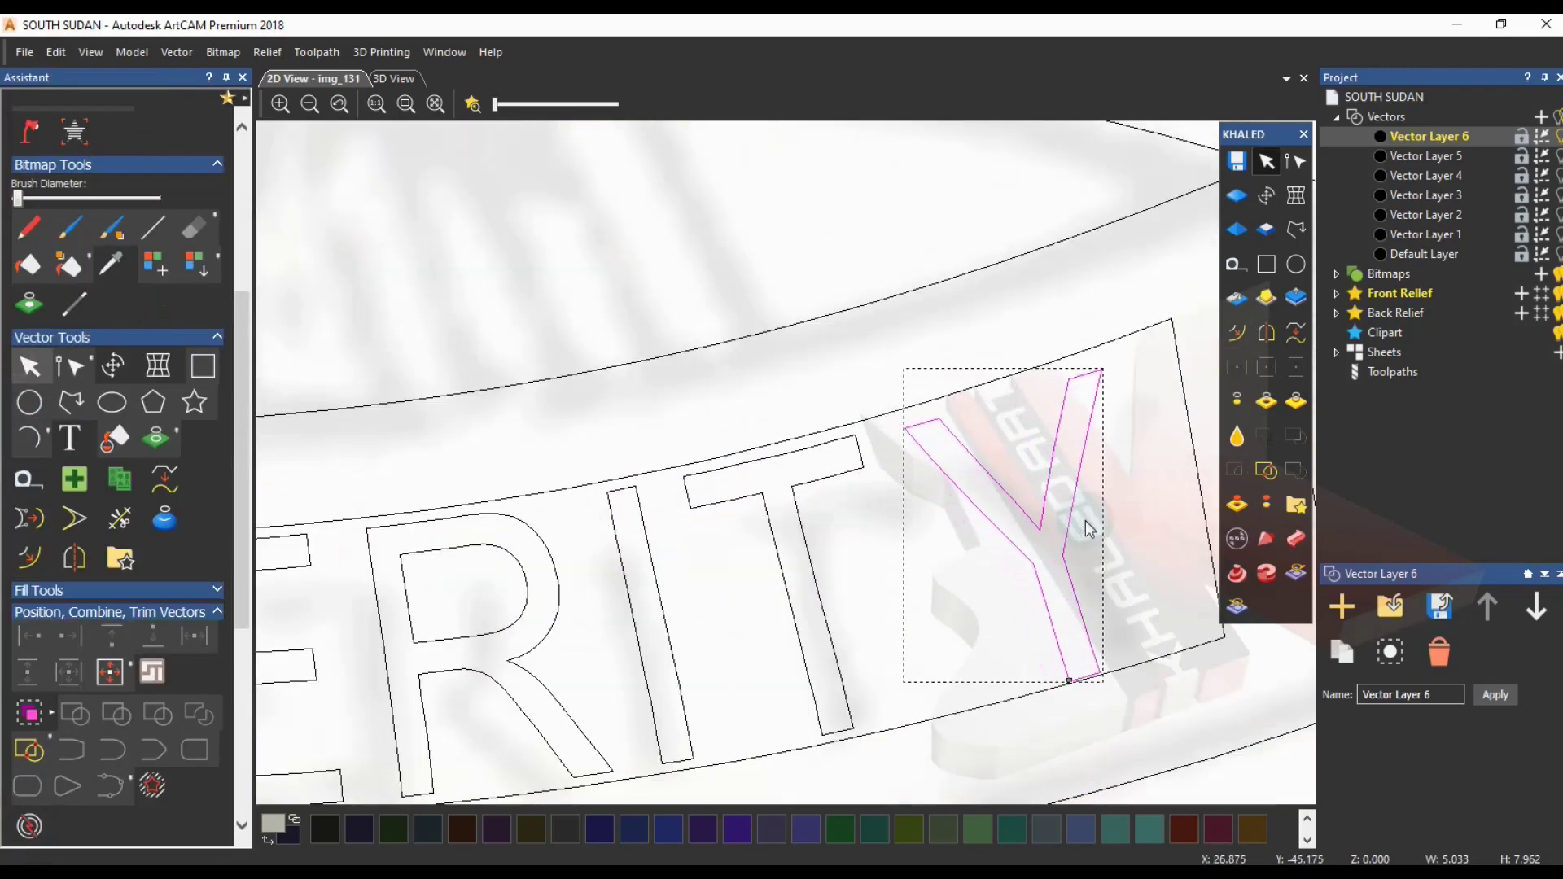
scroll(760, 565, down, 4)
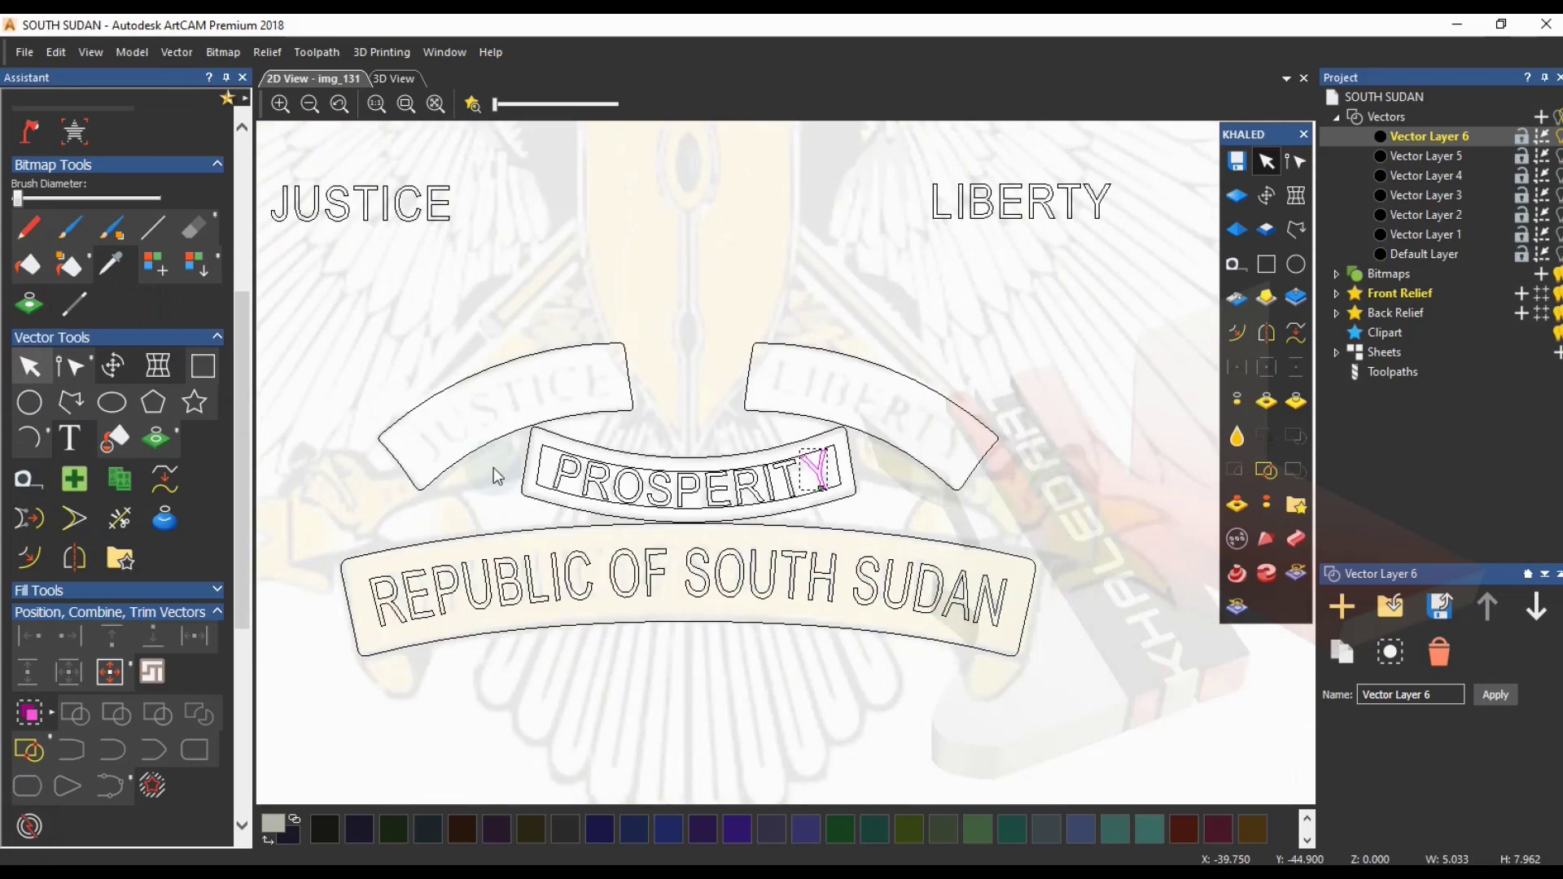
- Delete the inner offset outline around the PROSPERITY text
scroll(498, 476, up, 3)
click(568, 480)
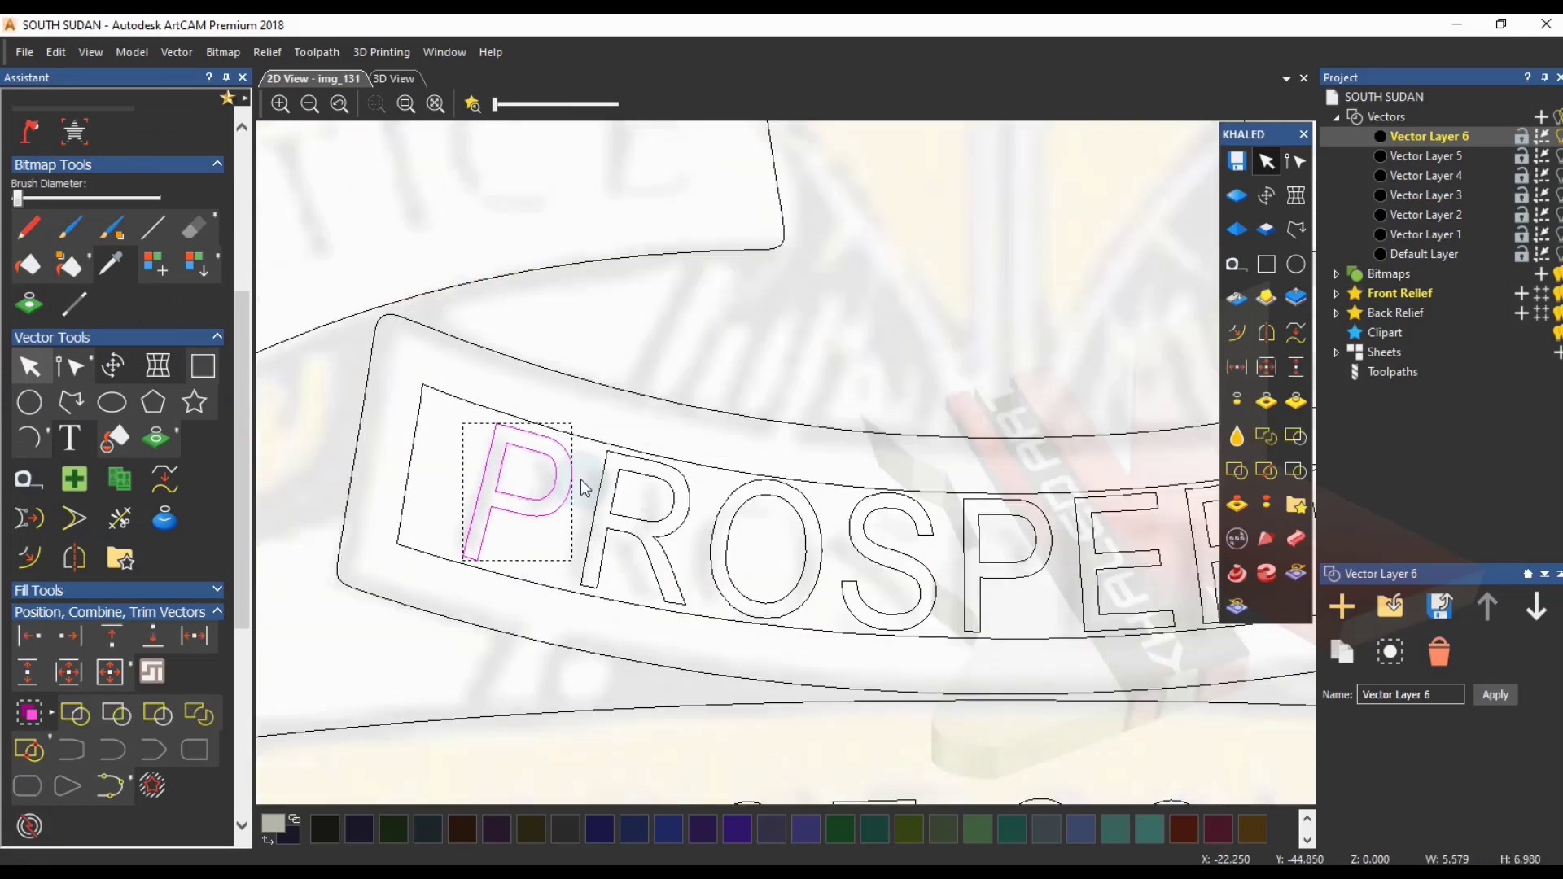
click(574, 432)
key(Delete)
- Move the JUSTICE text onto the upper-left banner
scroll(596, 471, down, 3)
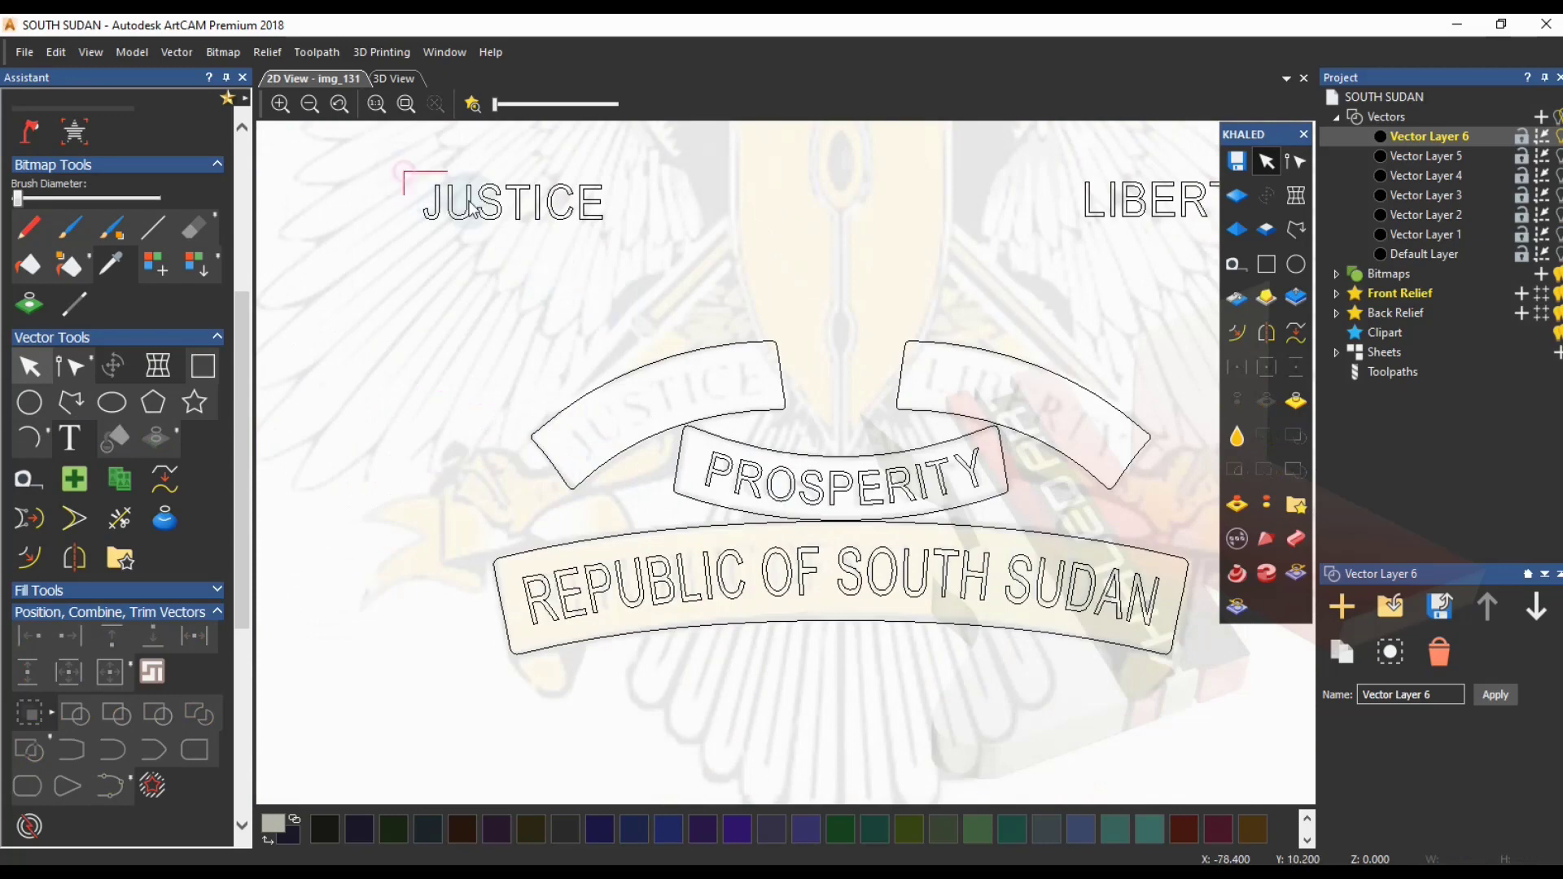
click(568, 209)
drag(568, 209, 715, 413)
scroll(714, 413, up, 3)
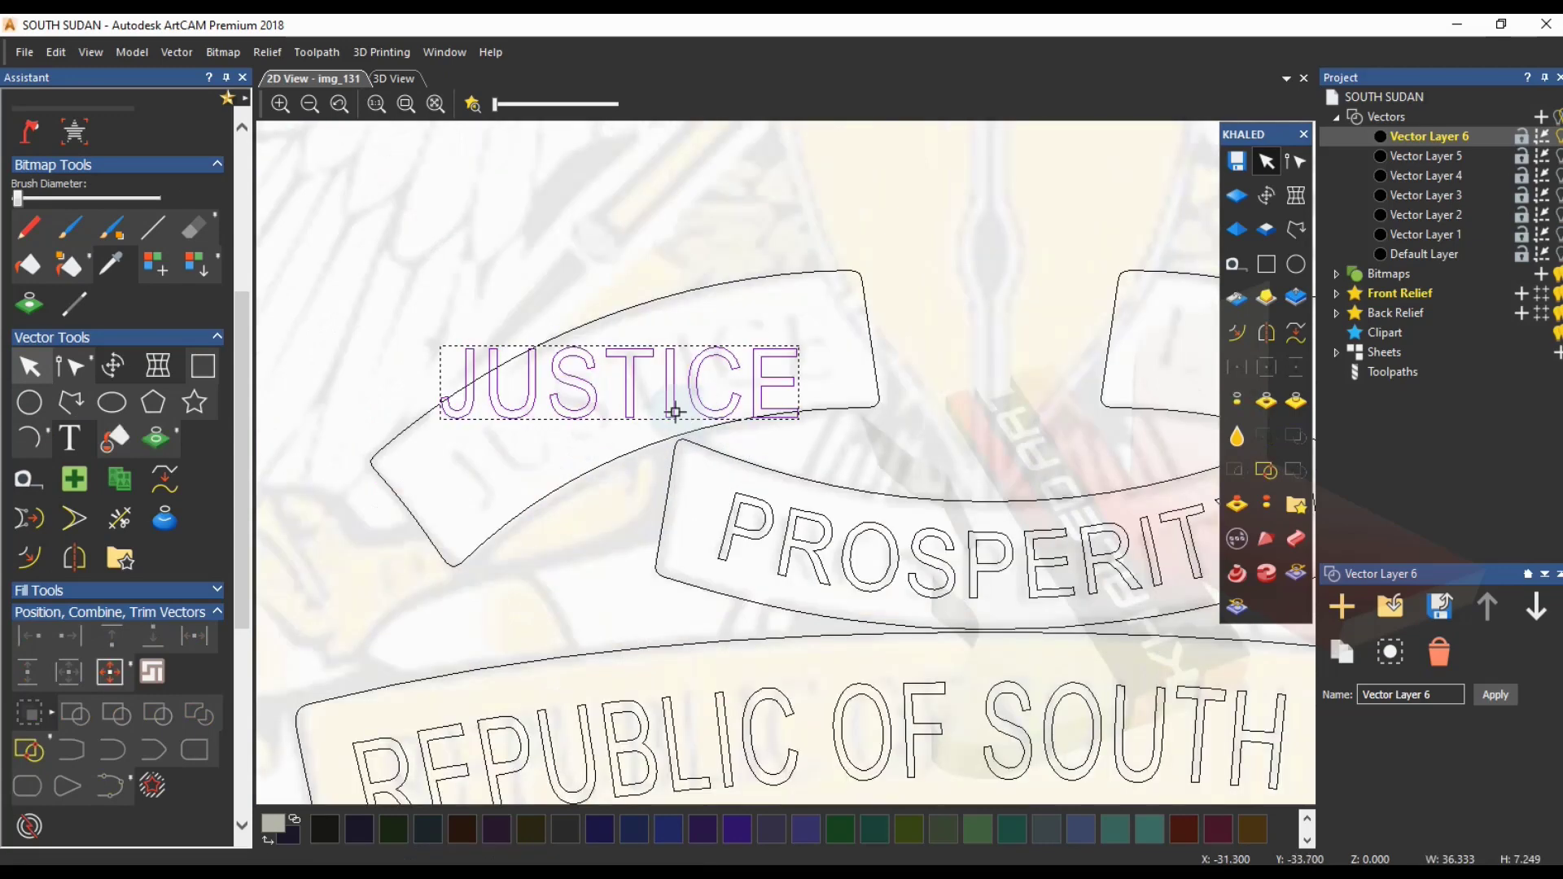
drag(770, 405, 783, 414)
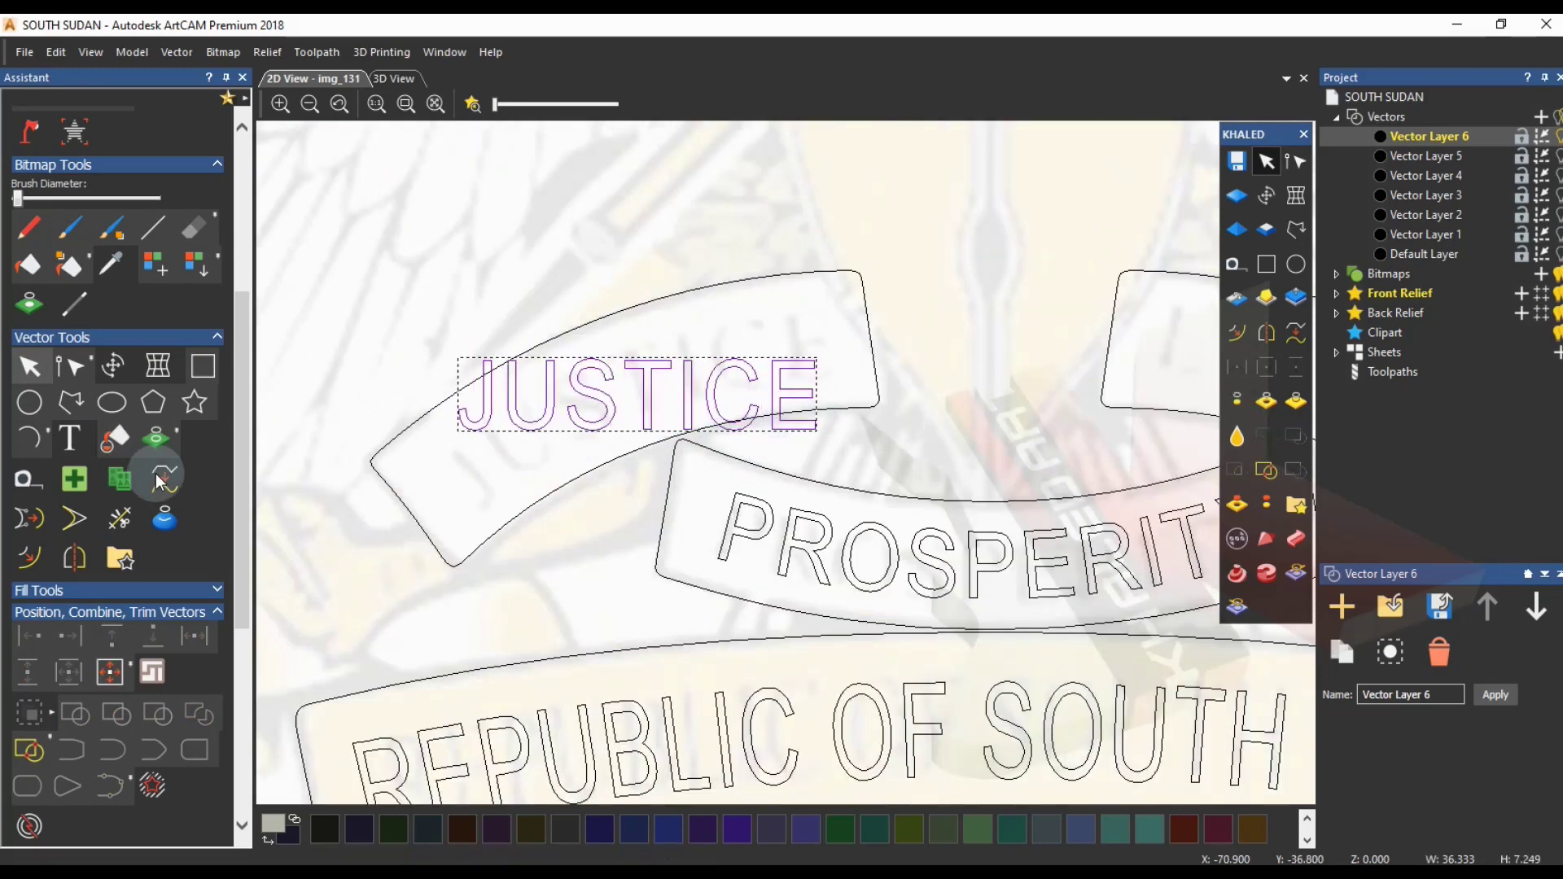
- Bend the JUSTICE text along the upper-left banner with Envelope Distortion, raising its E end, lowering its J end and curving the envelope
click(157, 368)
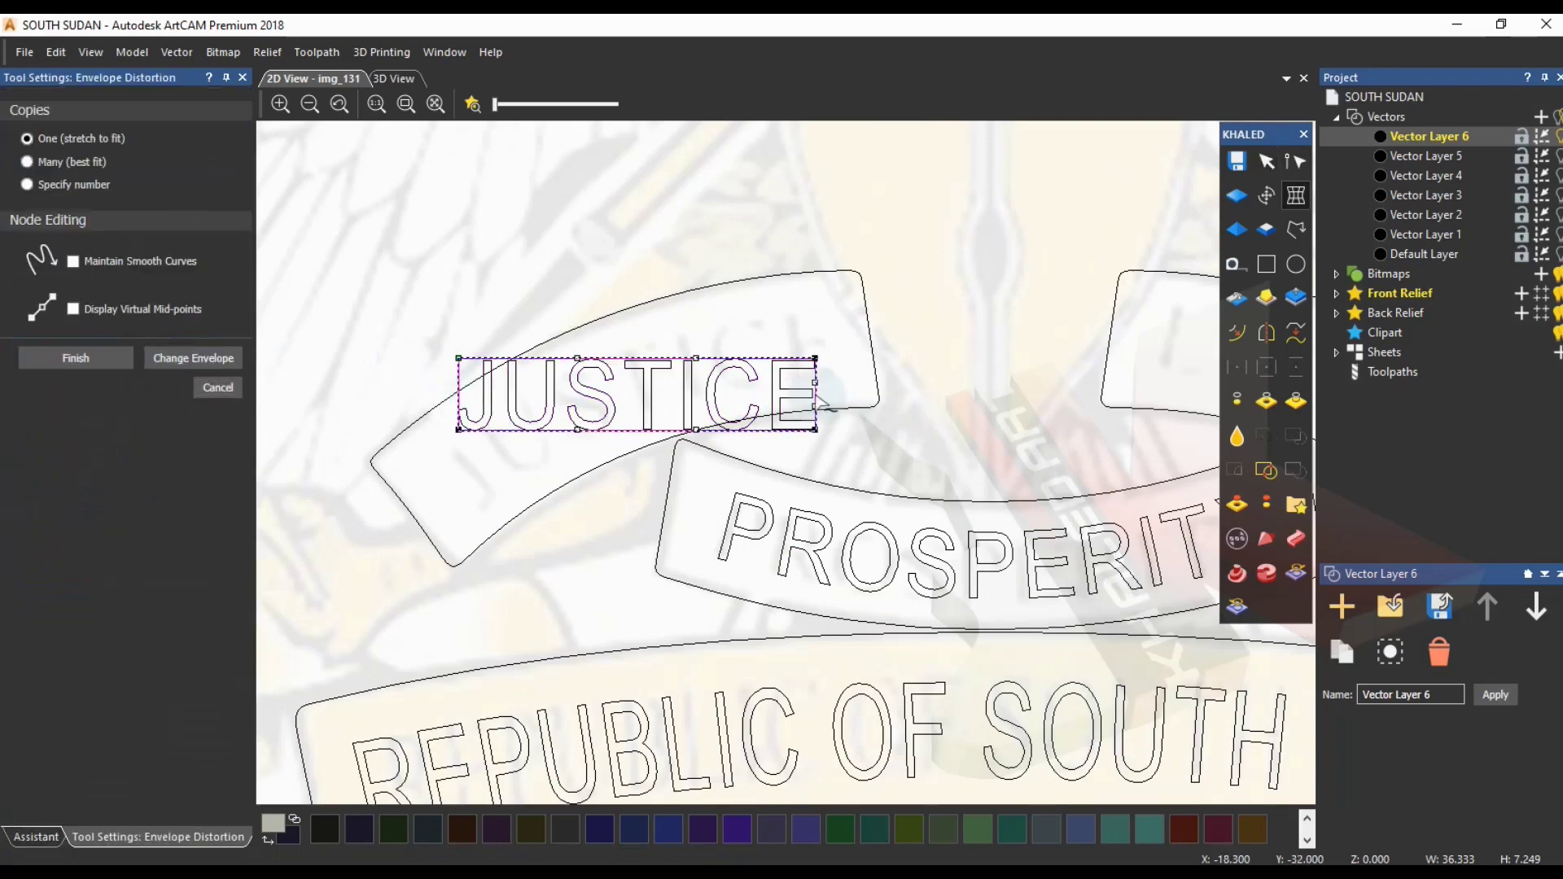
drag(795, 341, 836, 445)
drag(816, 432, 818, 374)
drag(459, 360, 470, 522)
drag(470, 453, 419, 467)
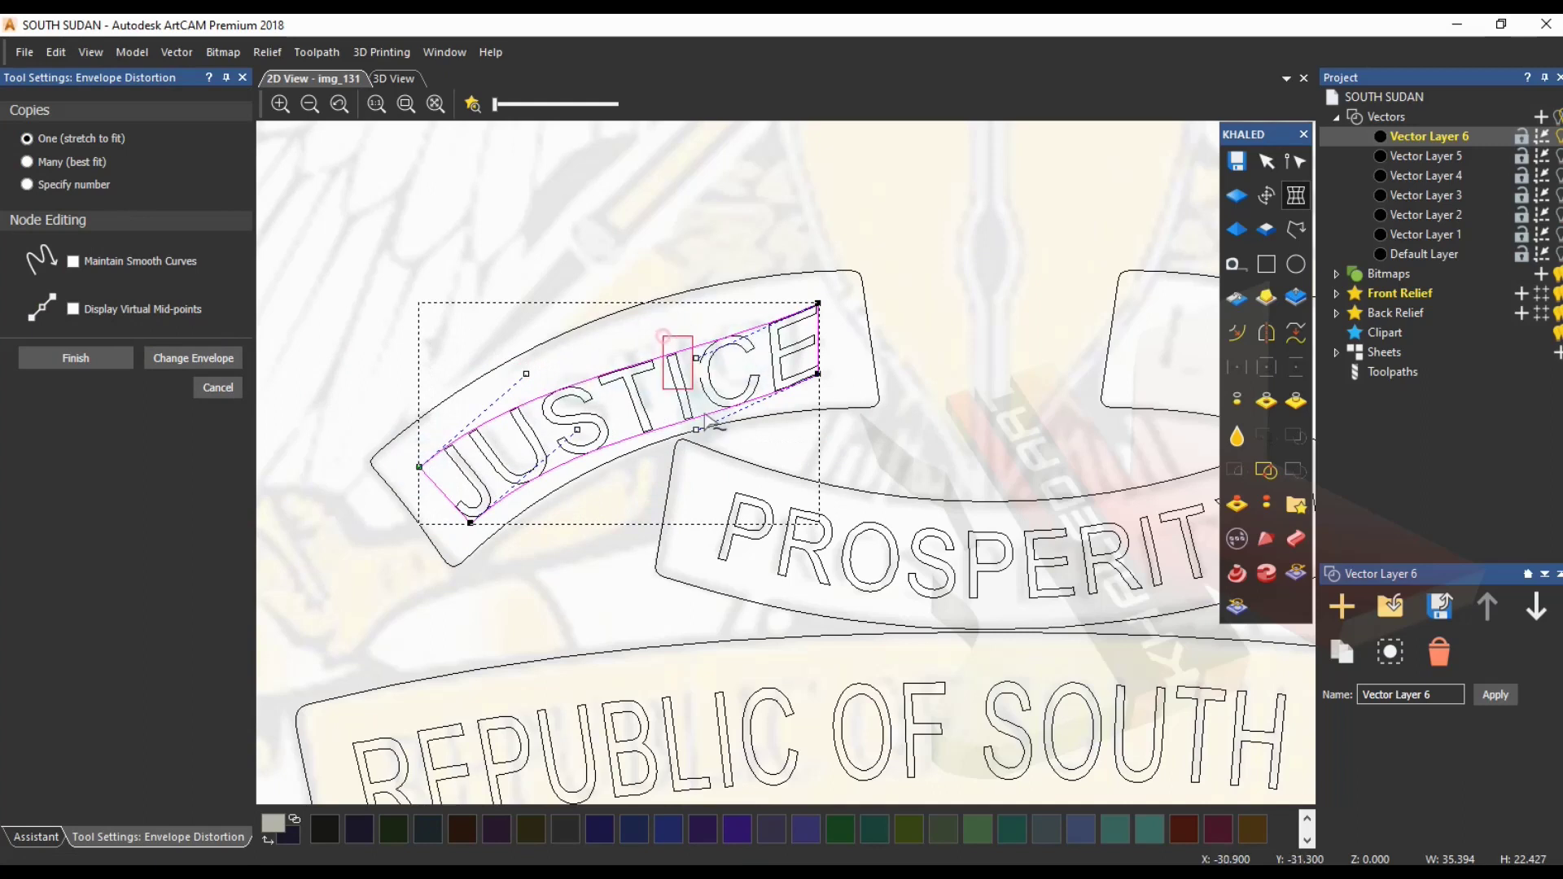
drag(696, 431, 683, 391)
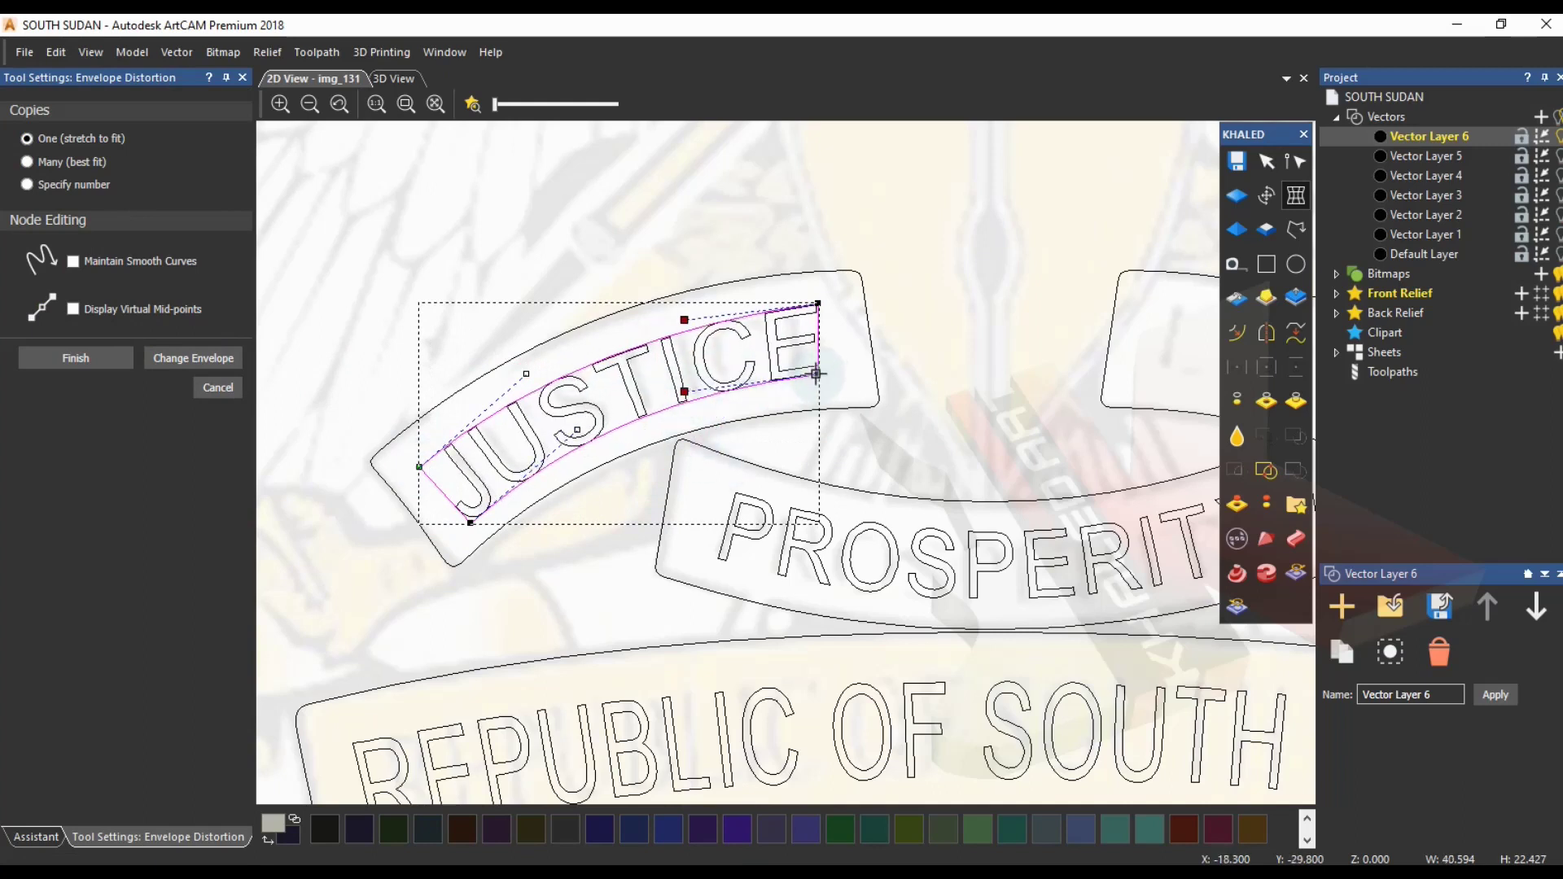
- Refine the JUSTICE envelope's corners at the E and its curve handles to follow the banner, and apply the distortion
drag(817, 374, 829, 377)
drag(817, 303, 821, 307)
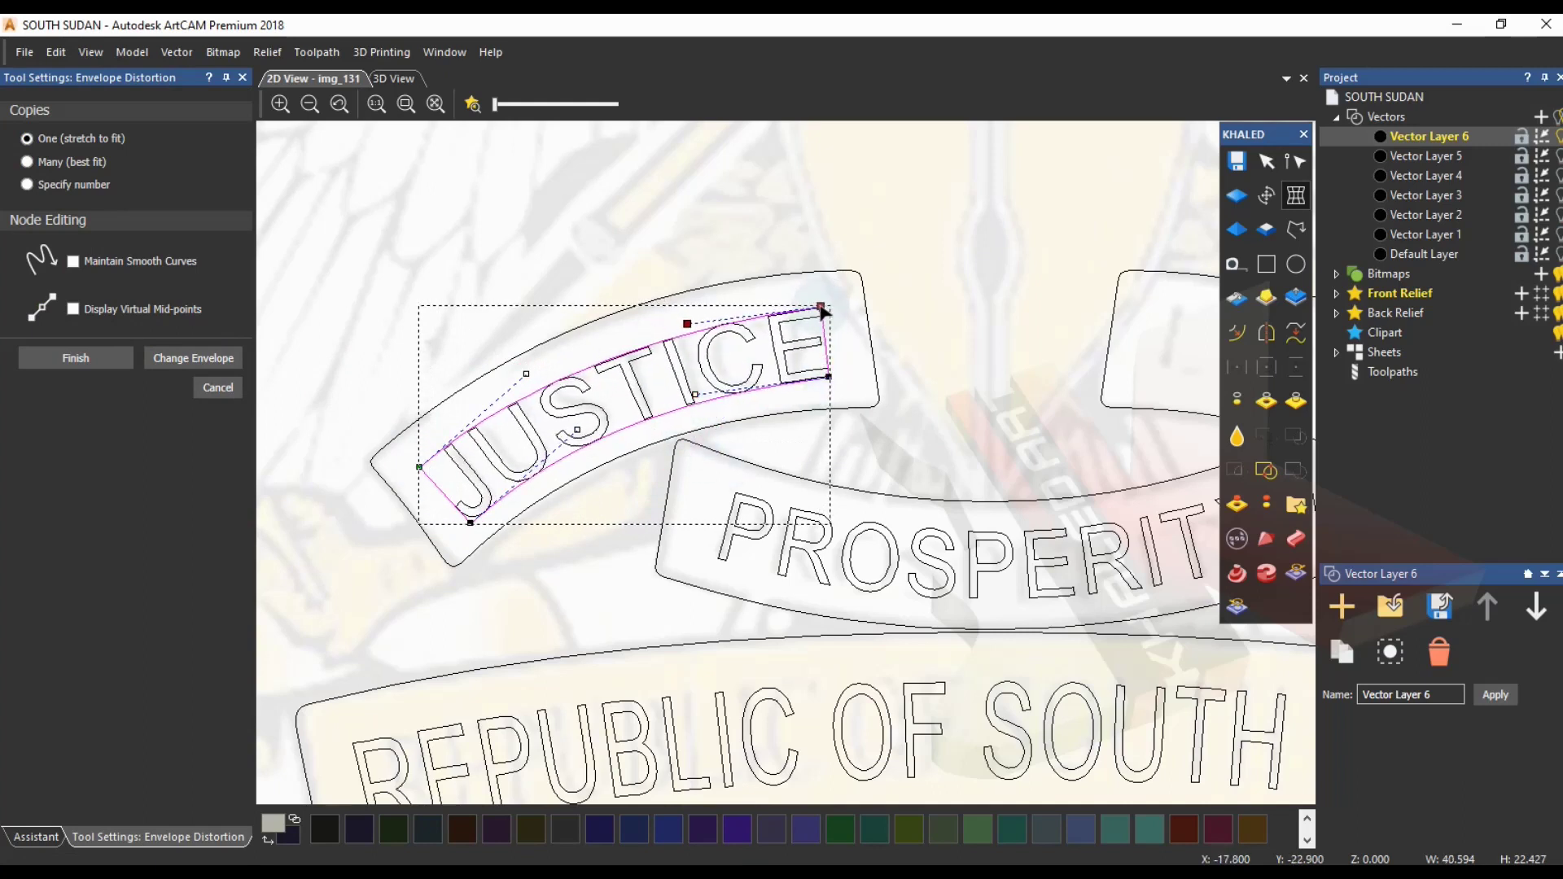
scroll(816, 359, up, 3)
scroll(872, 429, down, 3)
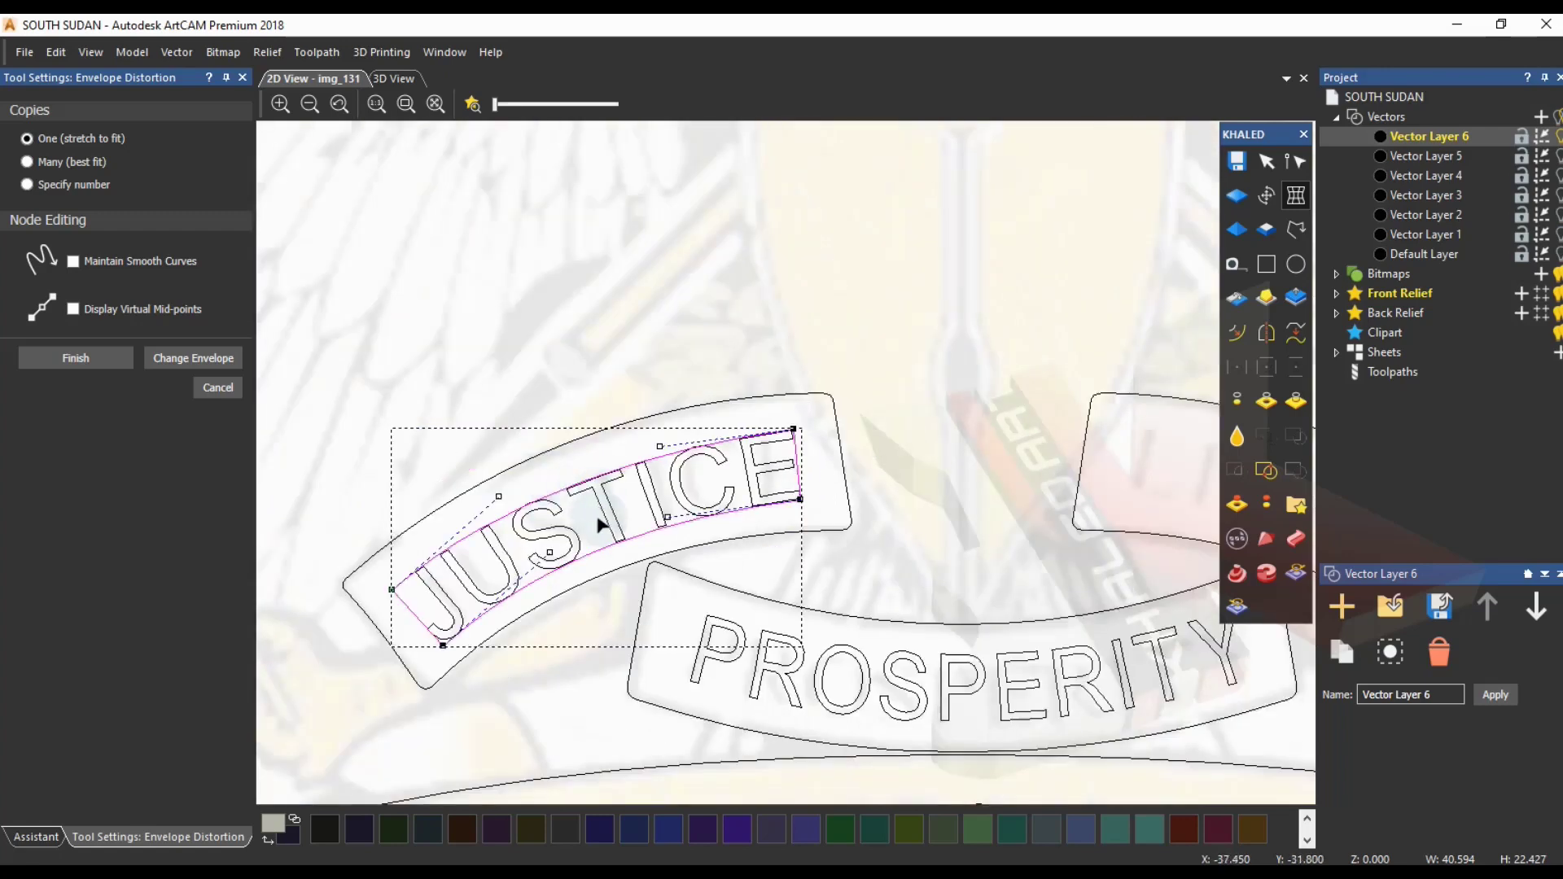
drag(667, 518, 659, 505)
drag(489, 492, 543, 558)
drag(639, 420, 679, 525)
scroll(660, 517, up, 1)
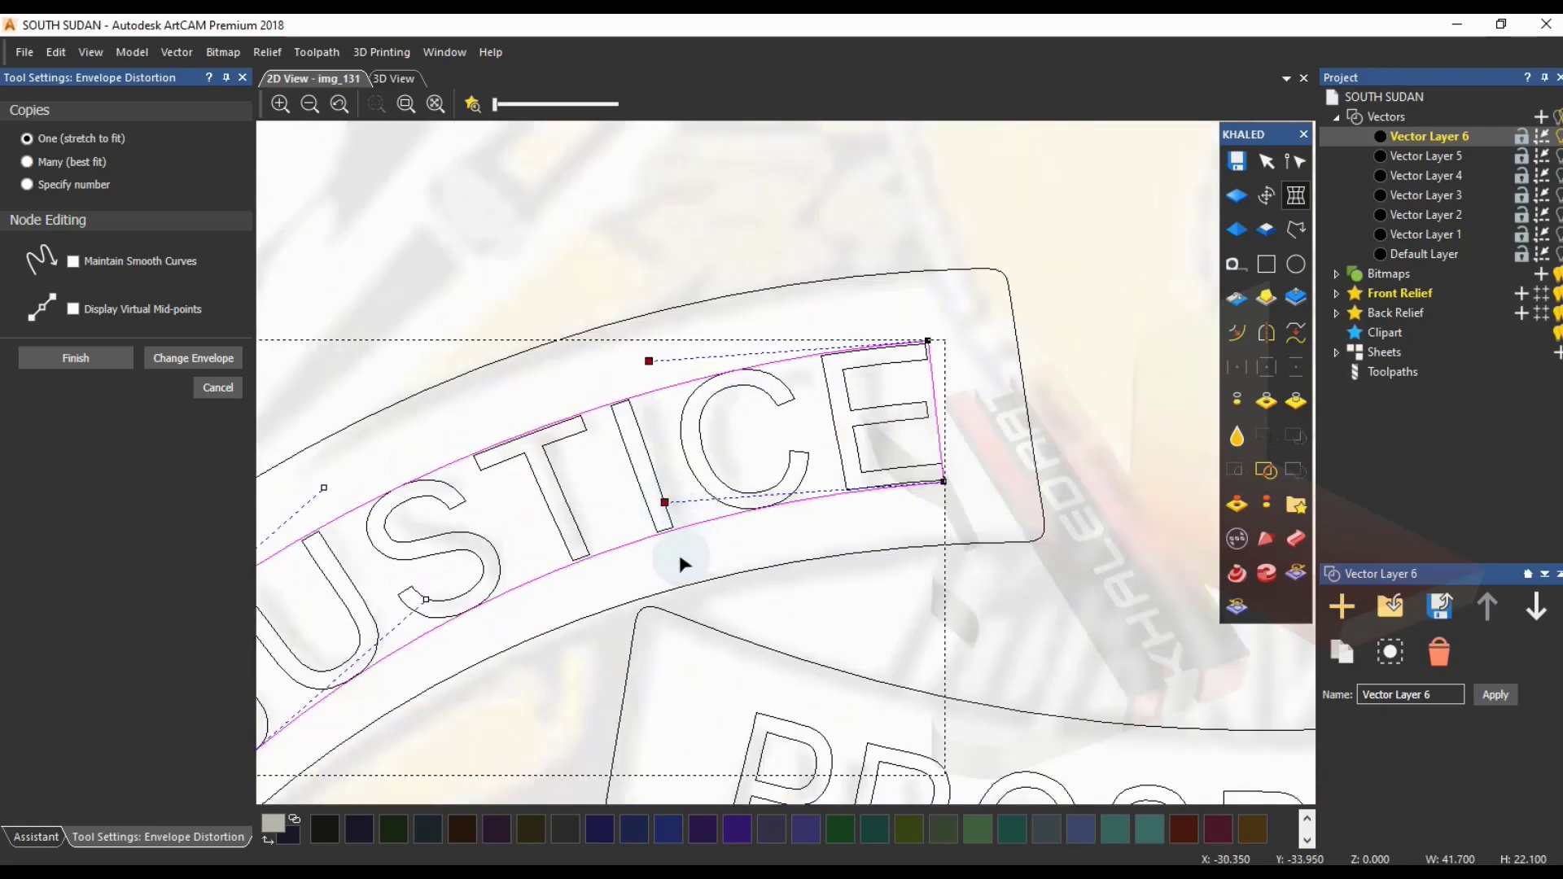
scroll(684, 570, down, 2)
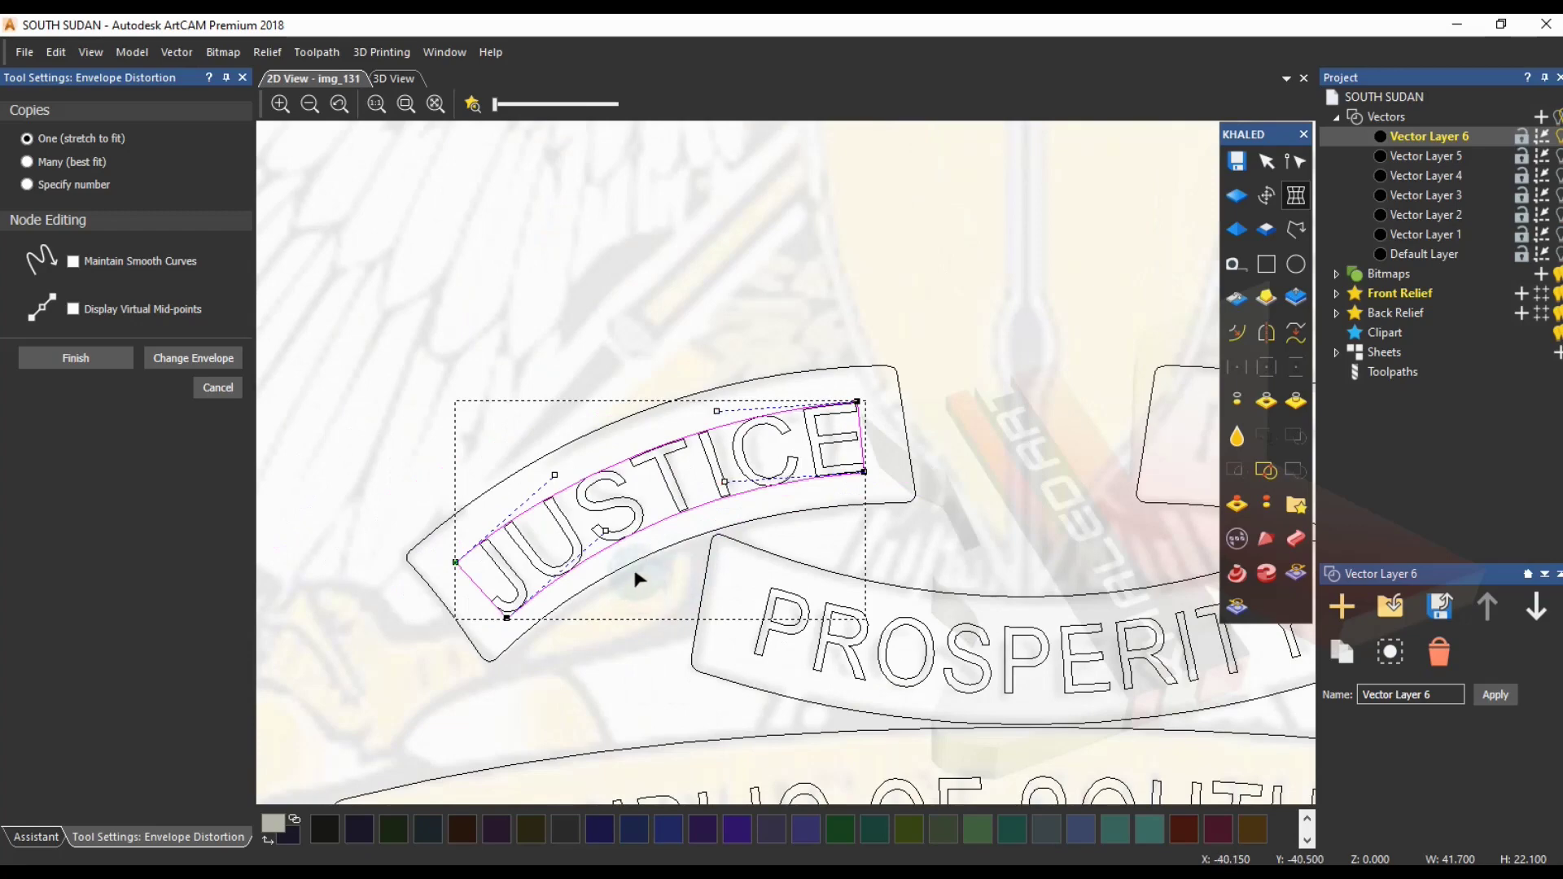
click(75, 358)
- Offset the two upper banner outlines inward to create guide outlines for the lettering
click(1236, 332)
drag(906, 431, 873, 435)
click(33, 837)
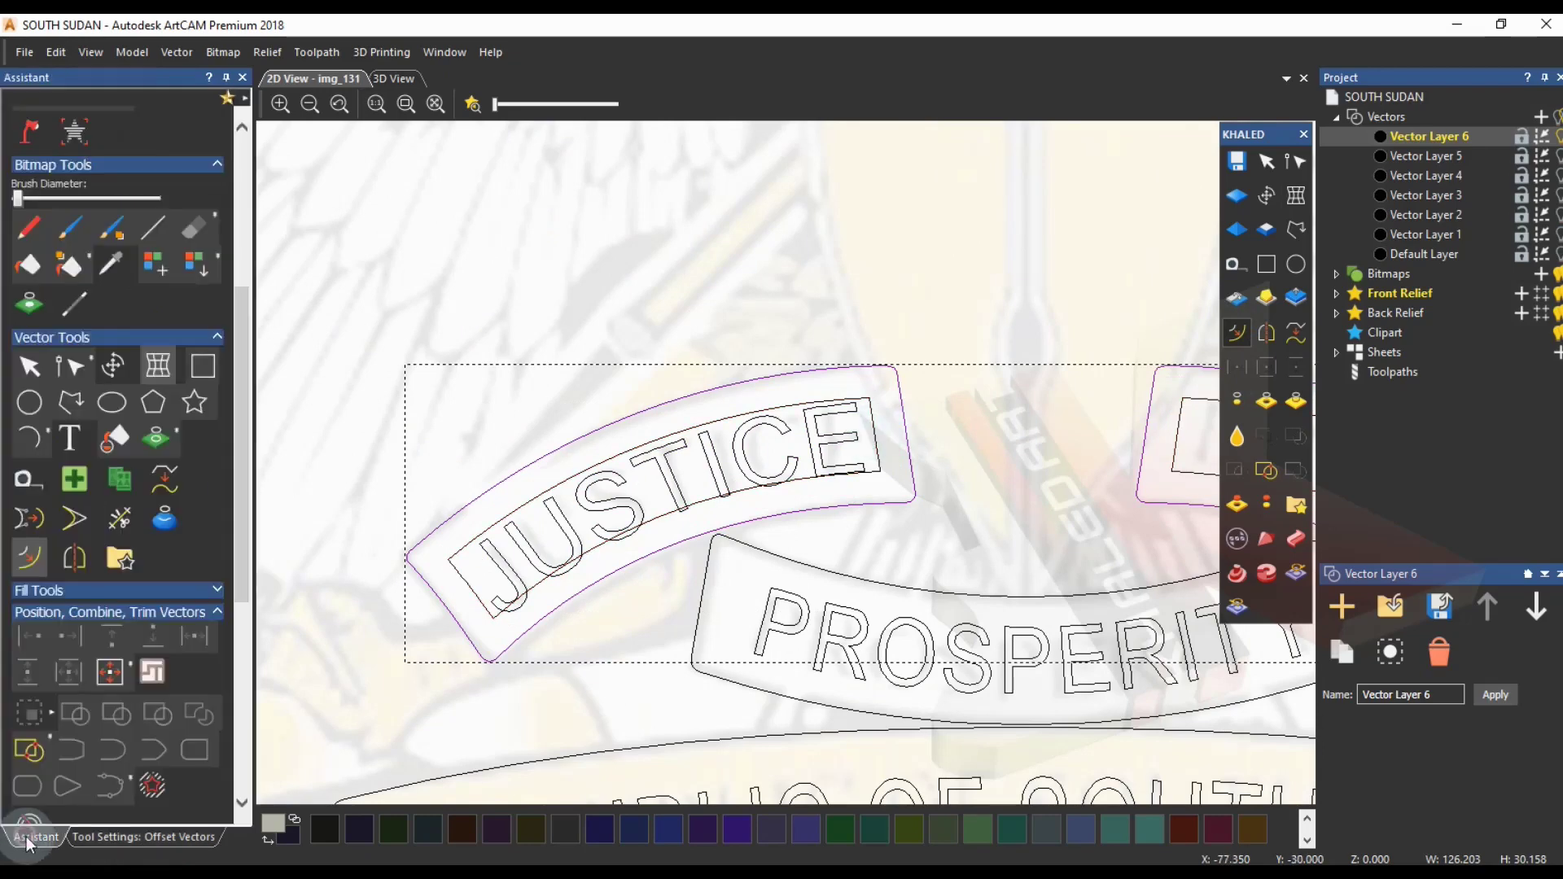
- Select the letters of JUSTICE together and examine their fit against the inner guide outline
click(29, 367)
drag(352, 369, 914, 621)
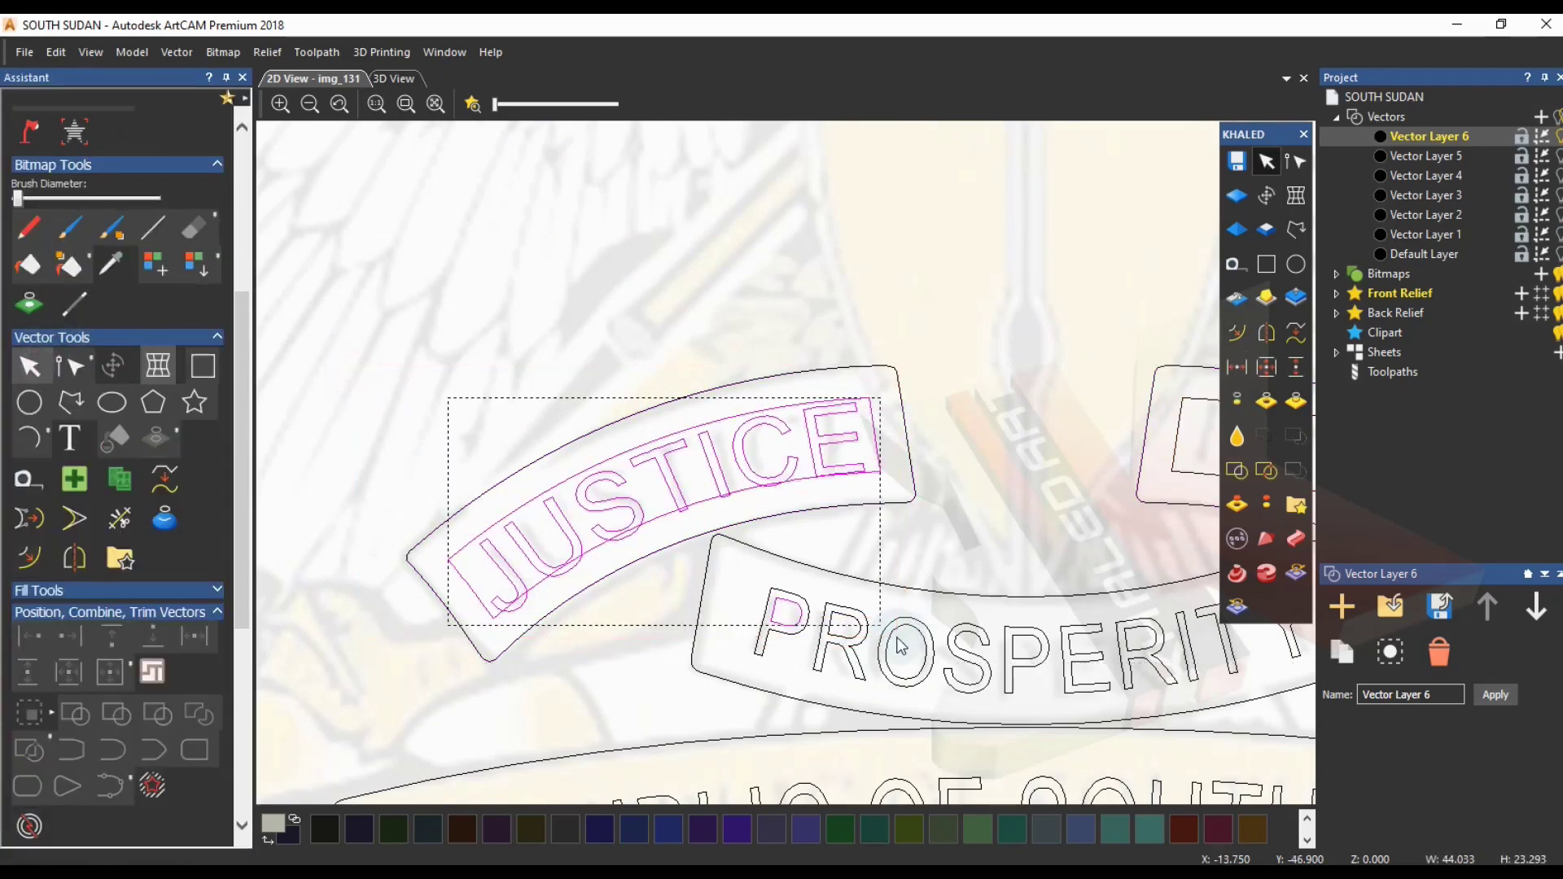
click(843, 471)
click(838, 440)
shift+click(786, 462)
shift+click(717, 466)
shift+click(666, 478)
shift+click(560, 540)
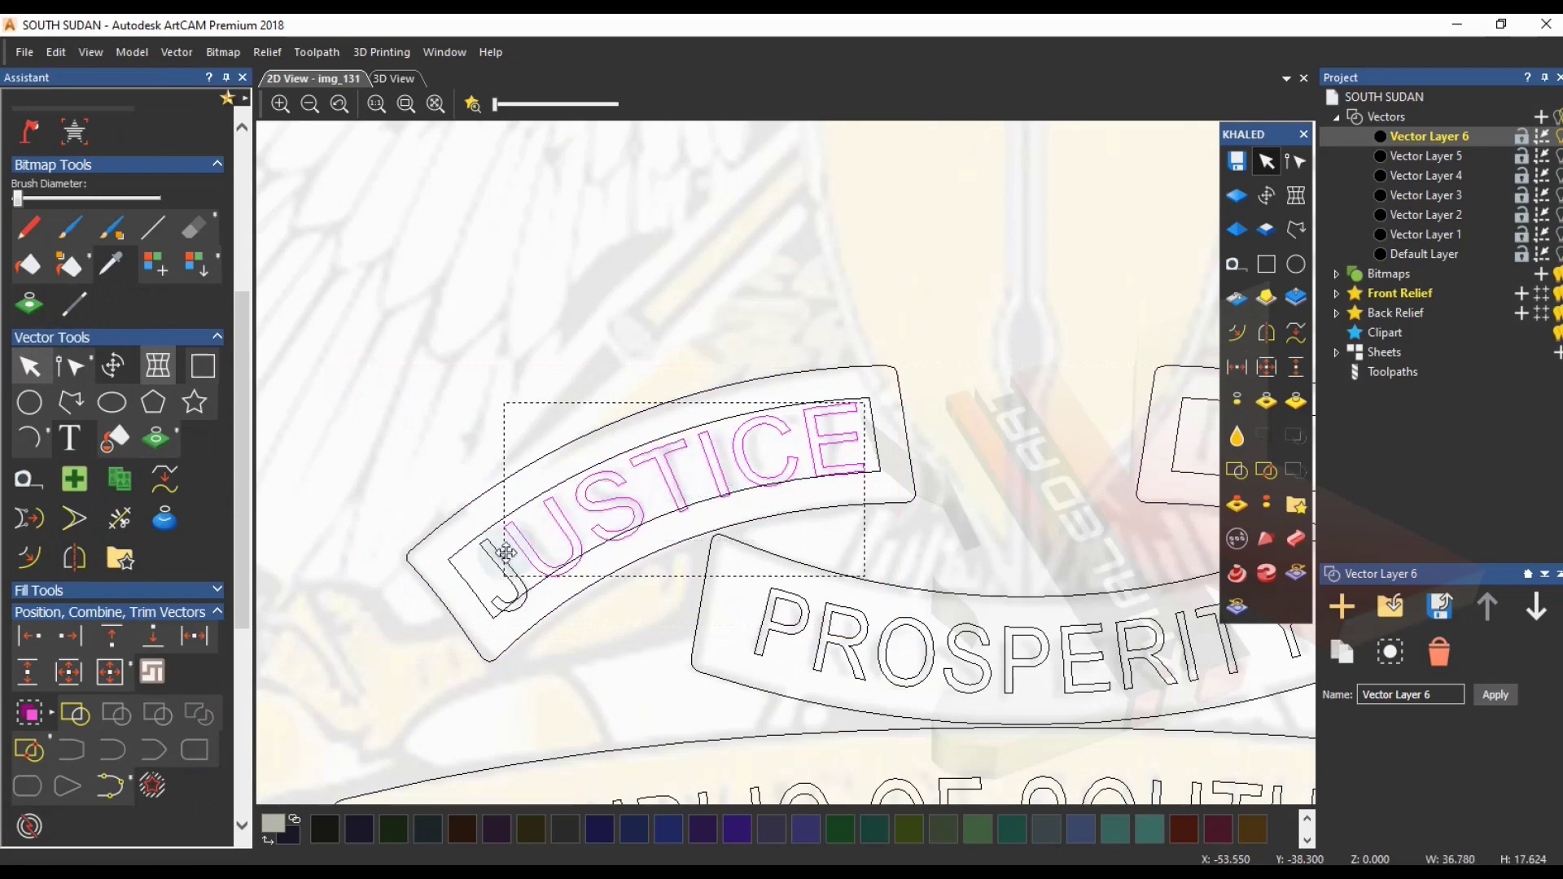
scroll(492, 579, up, 3)
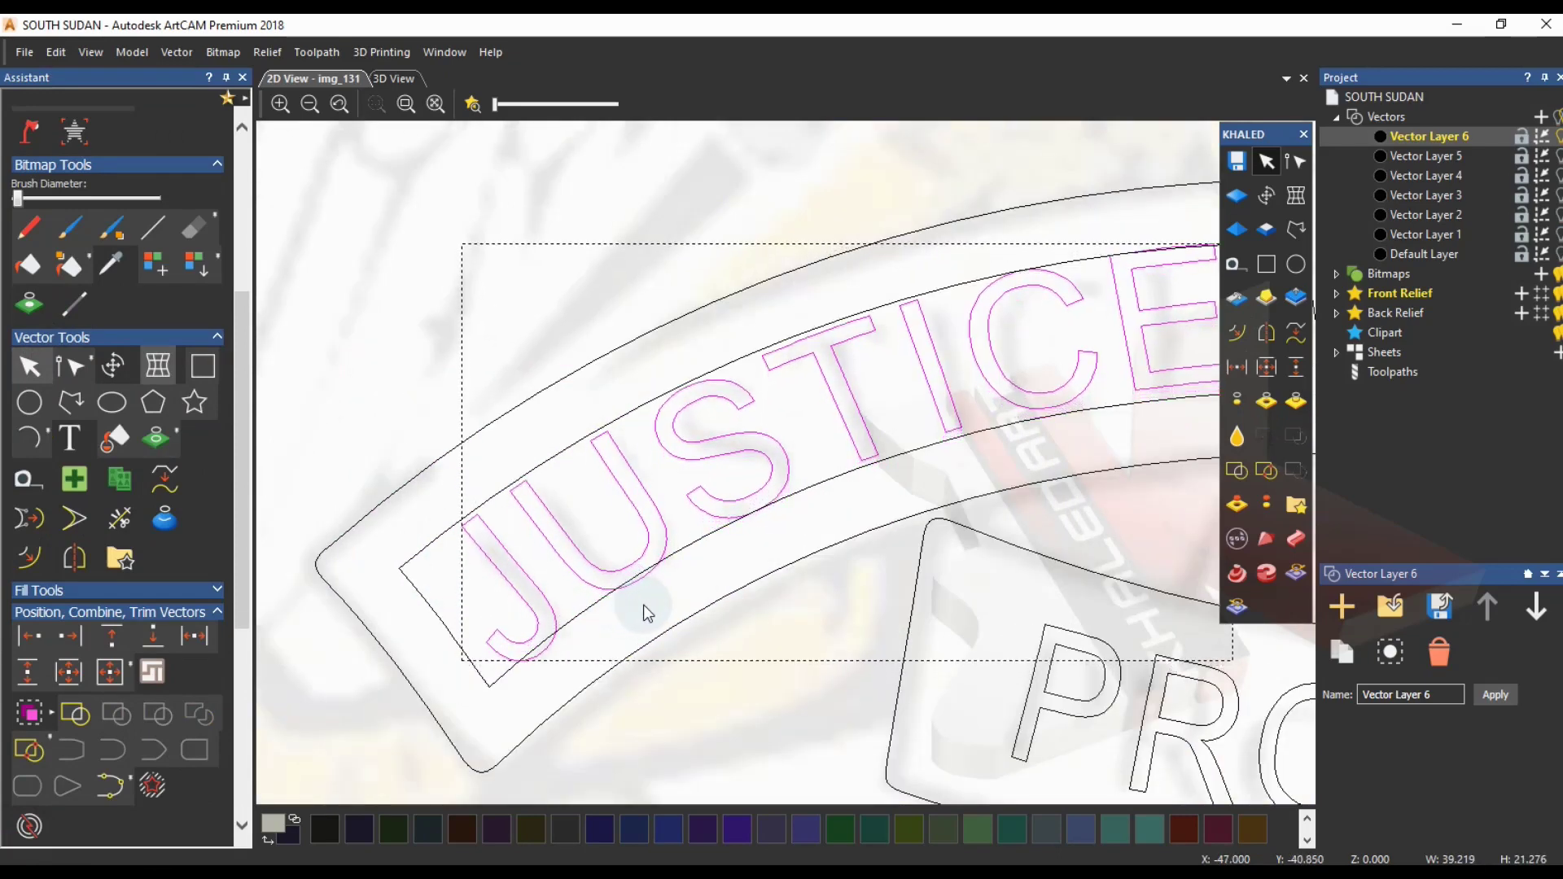
scroll(997, 418, down, 2)
scroll(962, 425, up, 2)
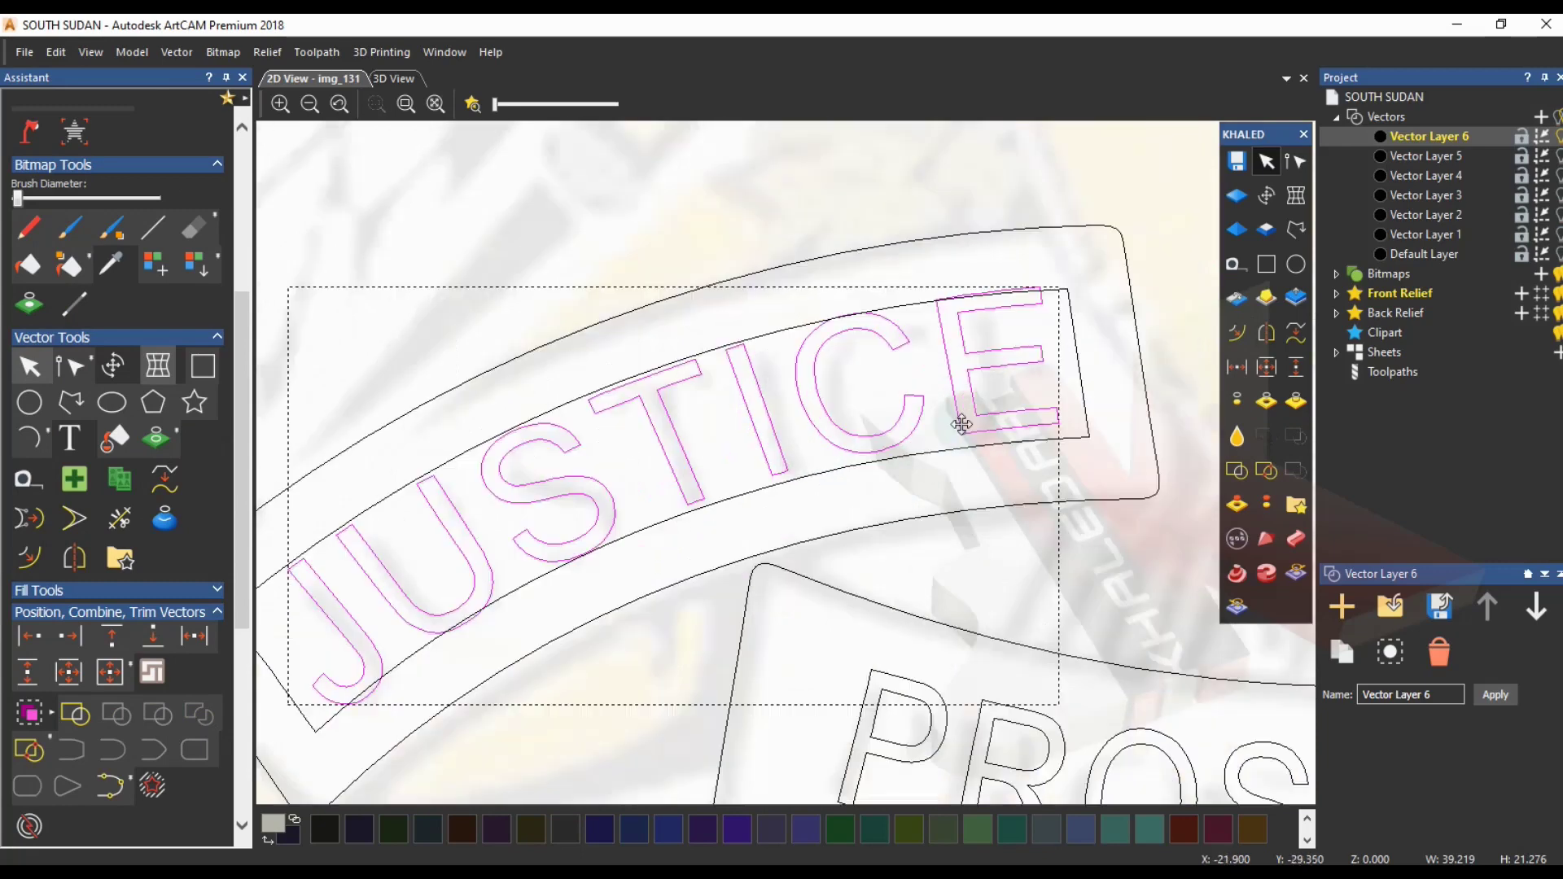
- Nudge the C and E of JUSTICE slightly downward within the guide outline and check the T and I
drag(602, 229, 1091, 458)
key(Down)
key(Down)
key(Down)
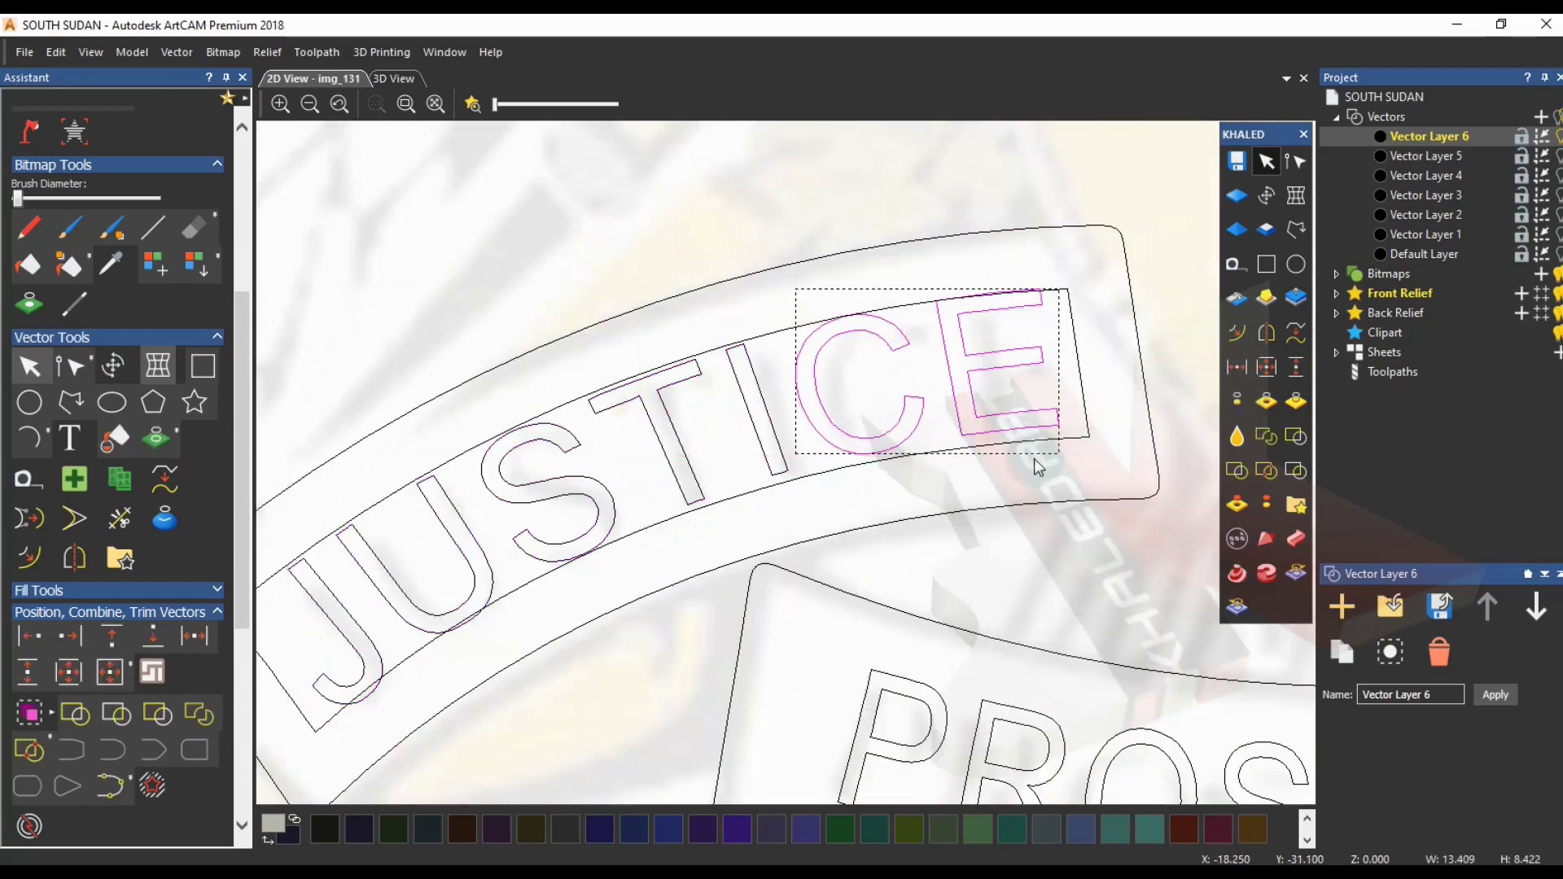
key(Down)
key(Down)
key(Down)
click(686, 504)
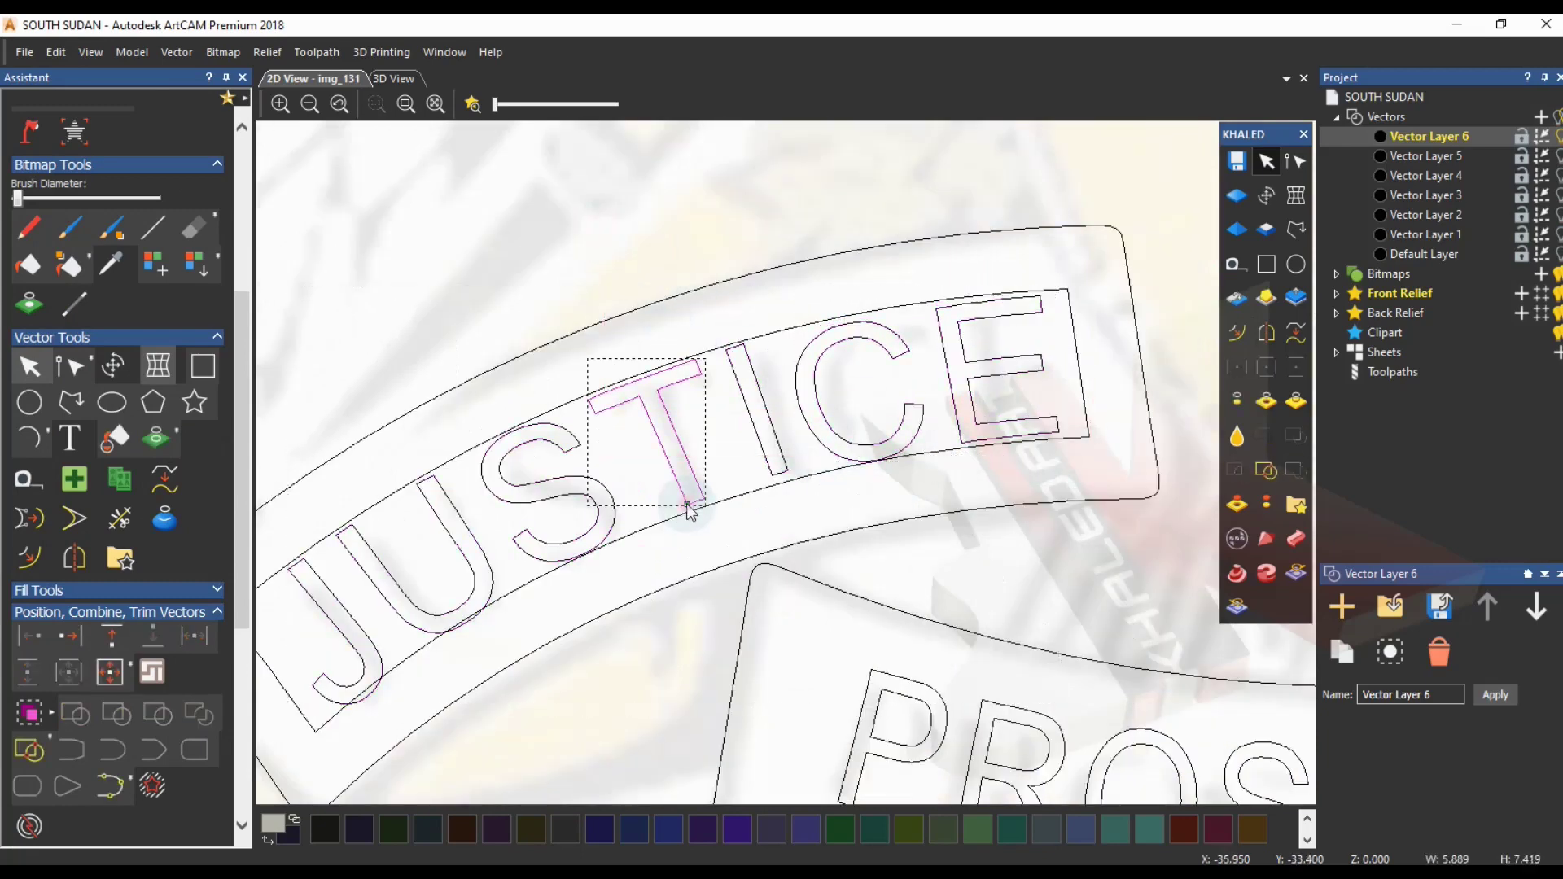
click(779, 478)
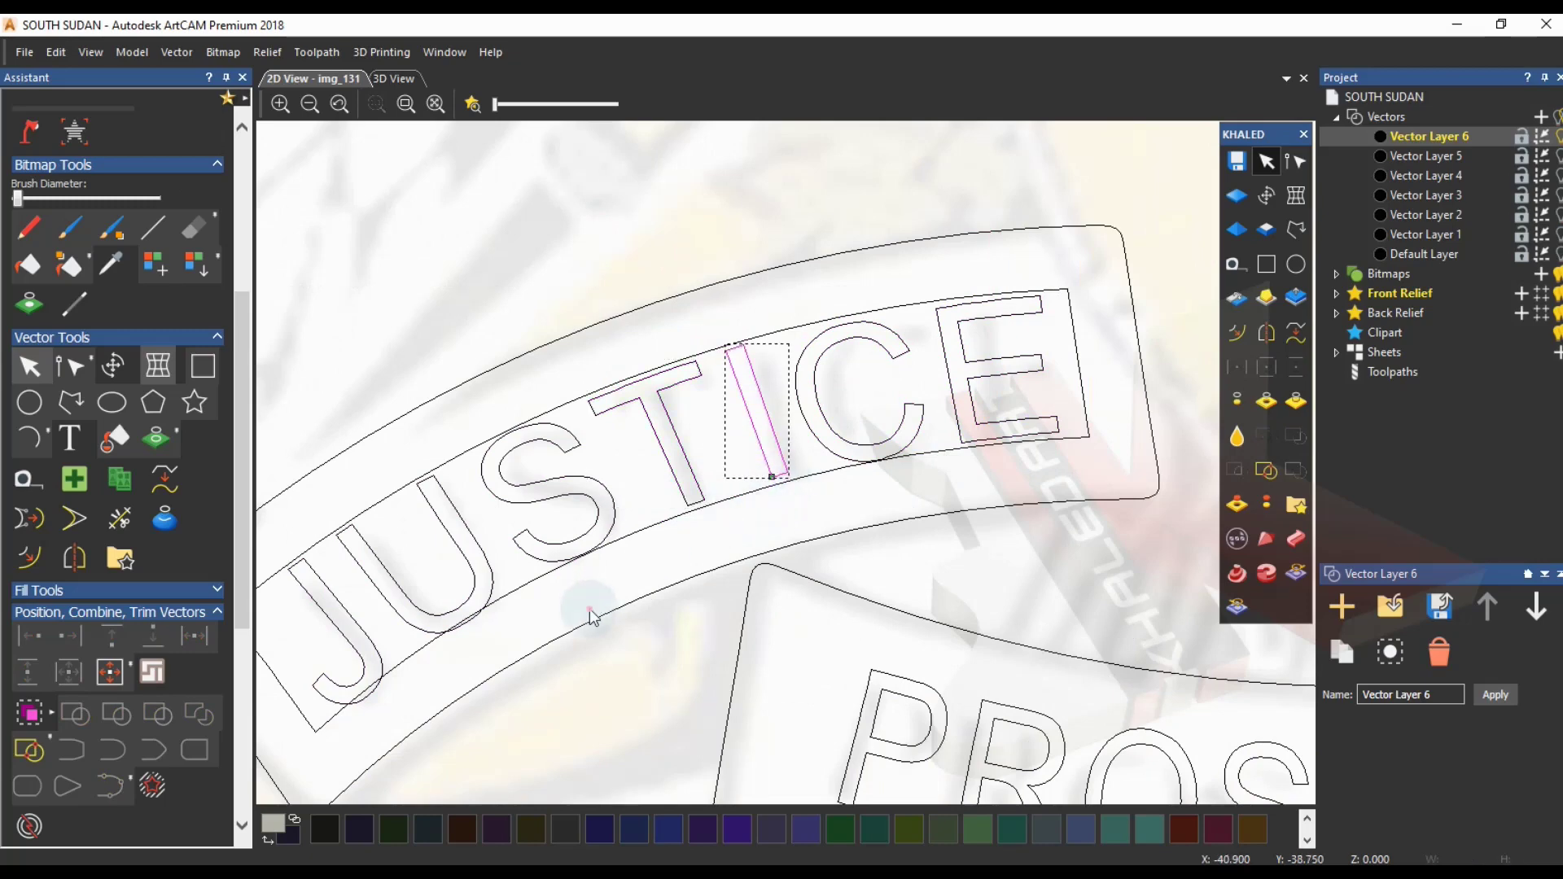
click(716, 576)
- Adjust the upper corners of an envelope distortion on the C and E of JUSTICE and apply it
scroll(716, 574, down, 2)
scroll(771, 315, up, 3)
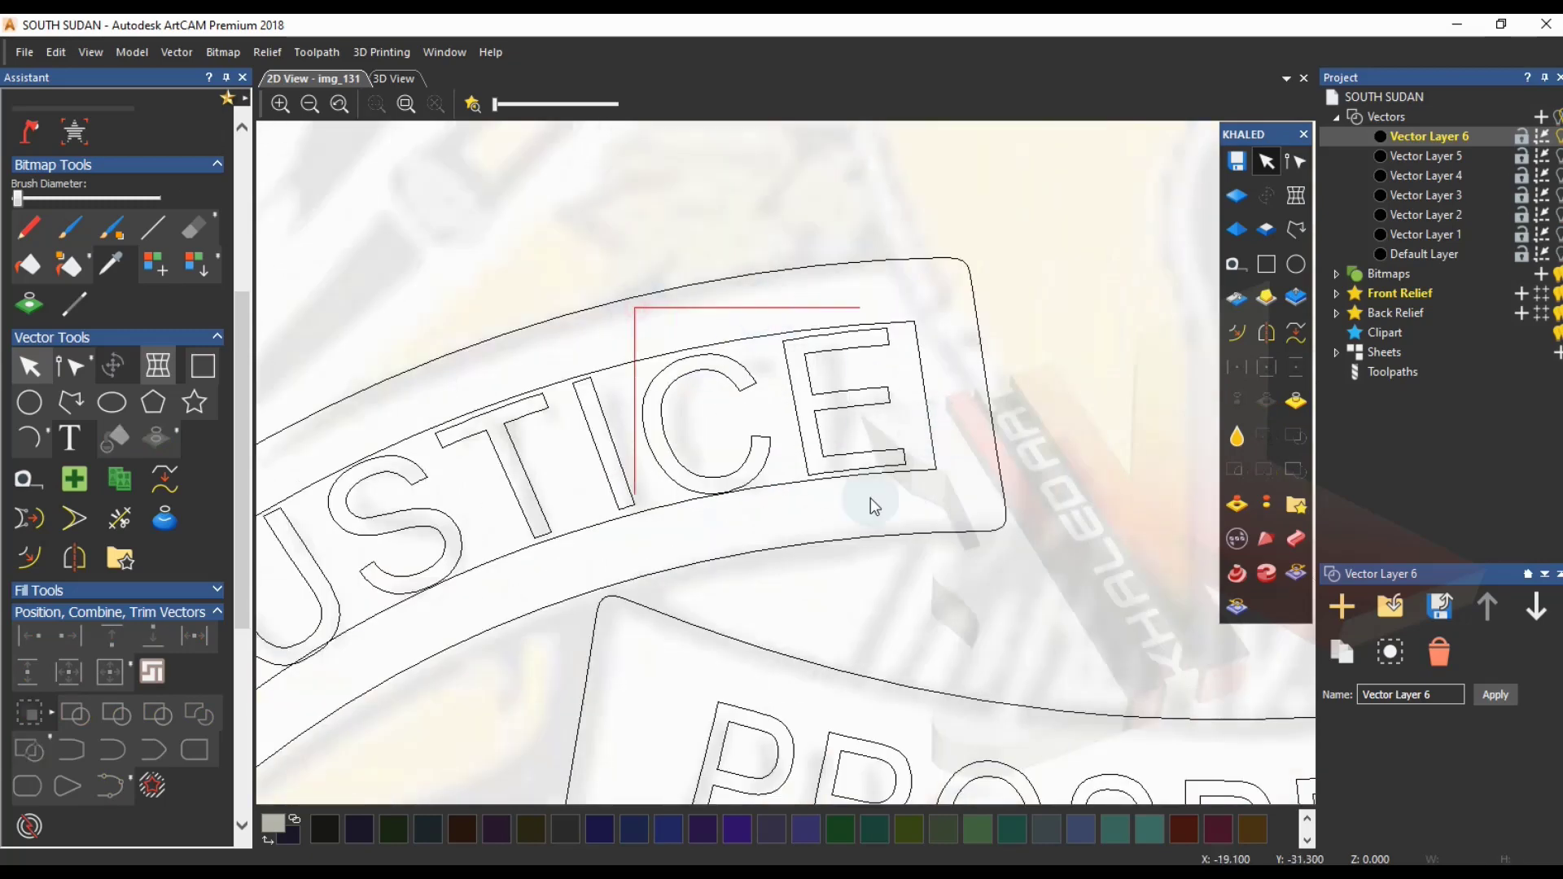
drag(870, 499, 909, 559)
click(161, 382)
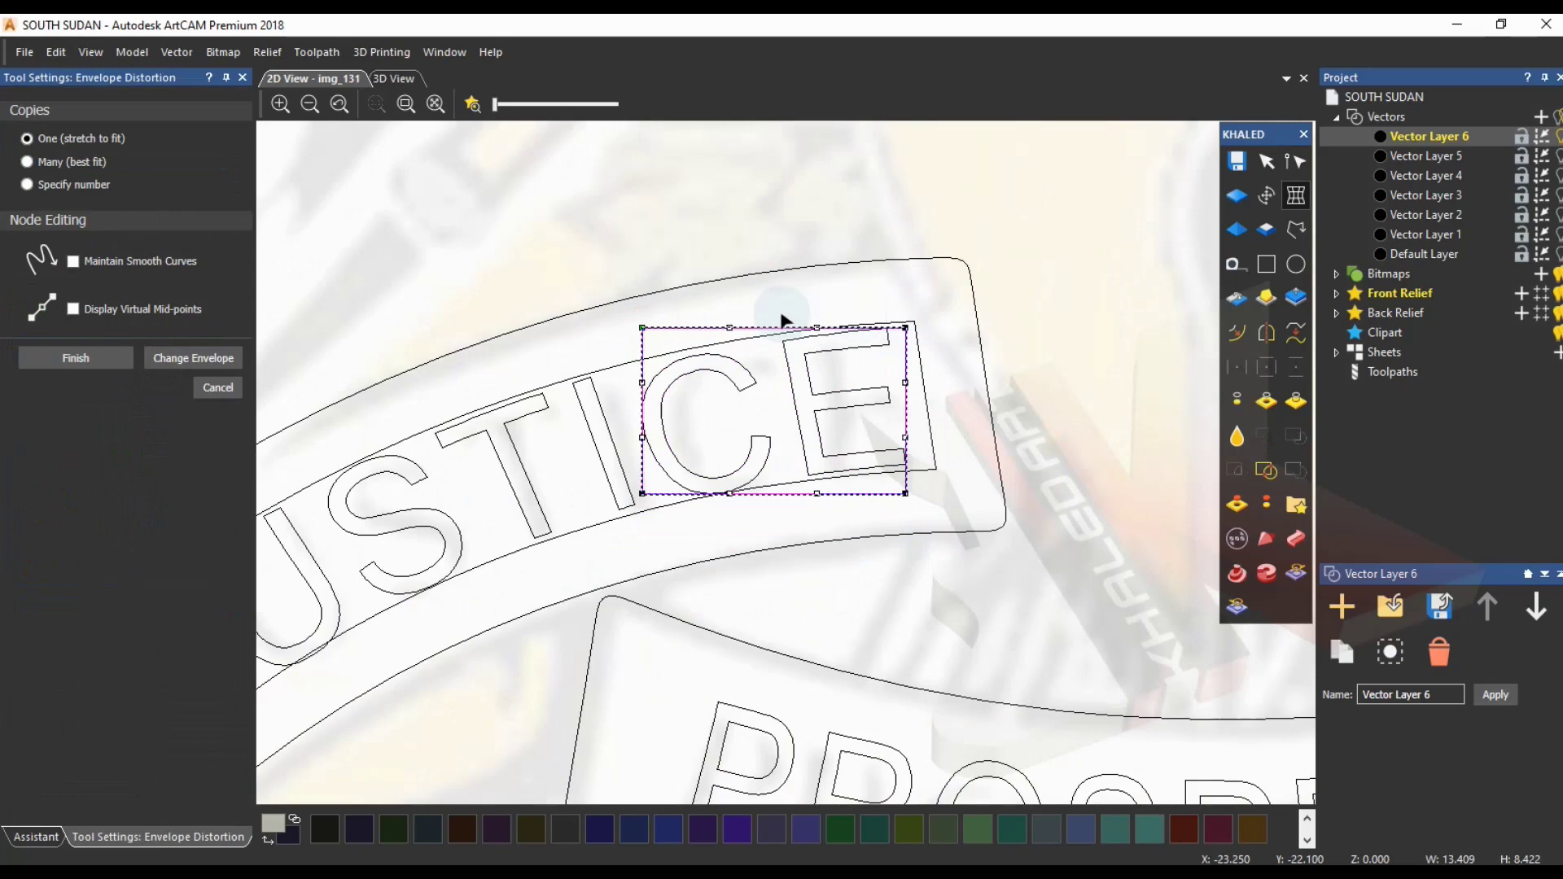
drag(911, 332, 908, 327)
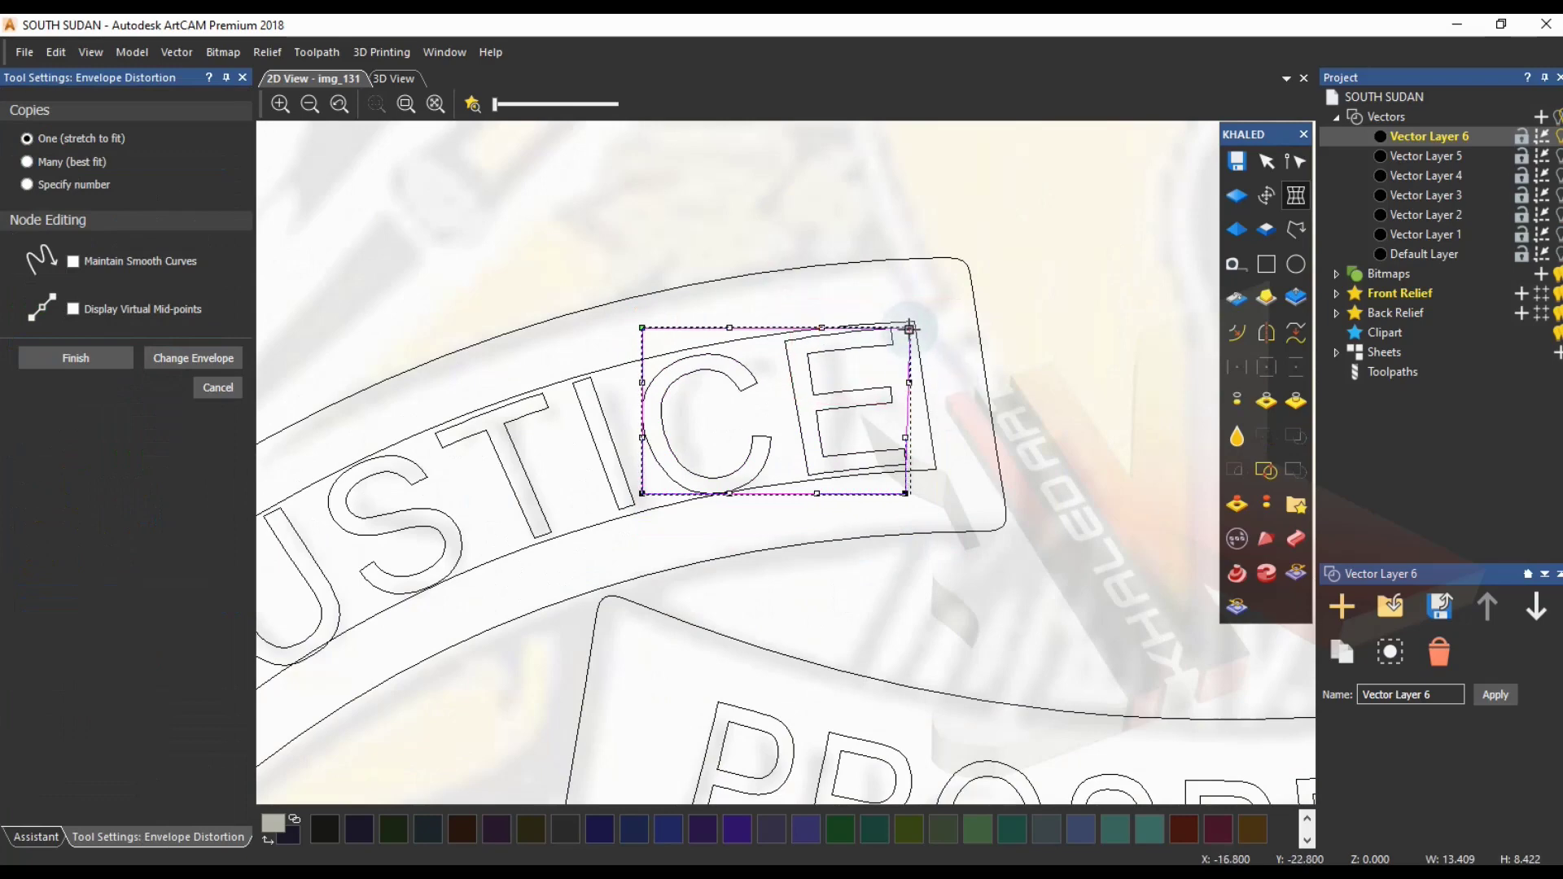
drag(642, 327, 646, 327)
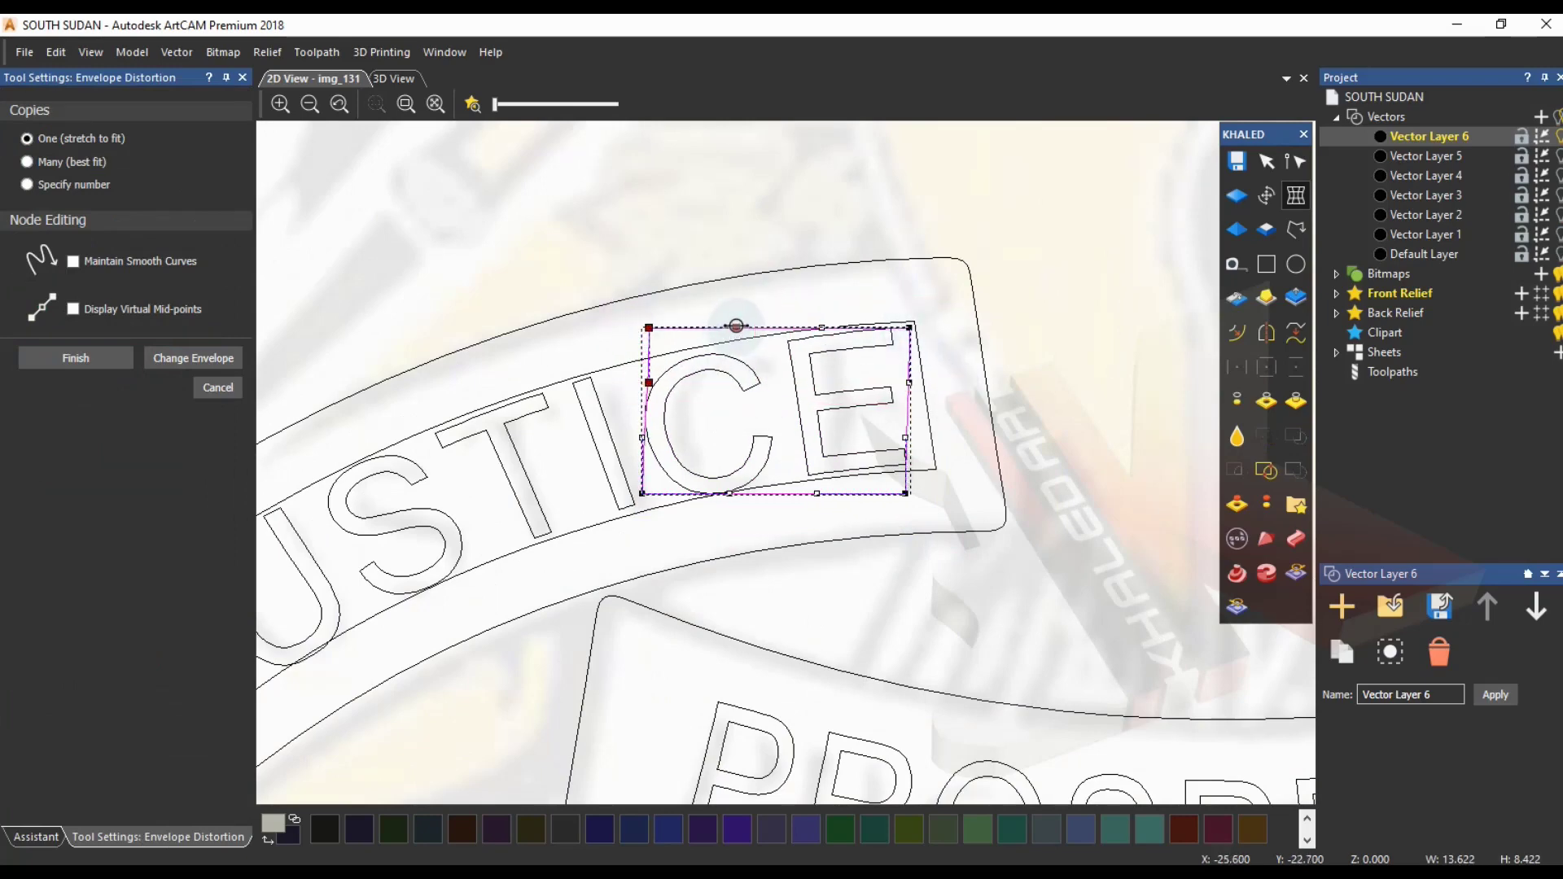
click(752, 378)
click(95, 359)
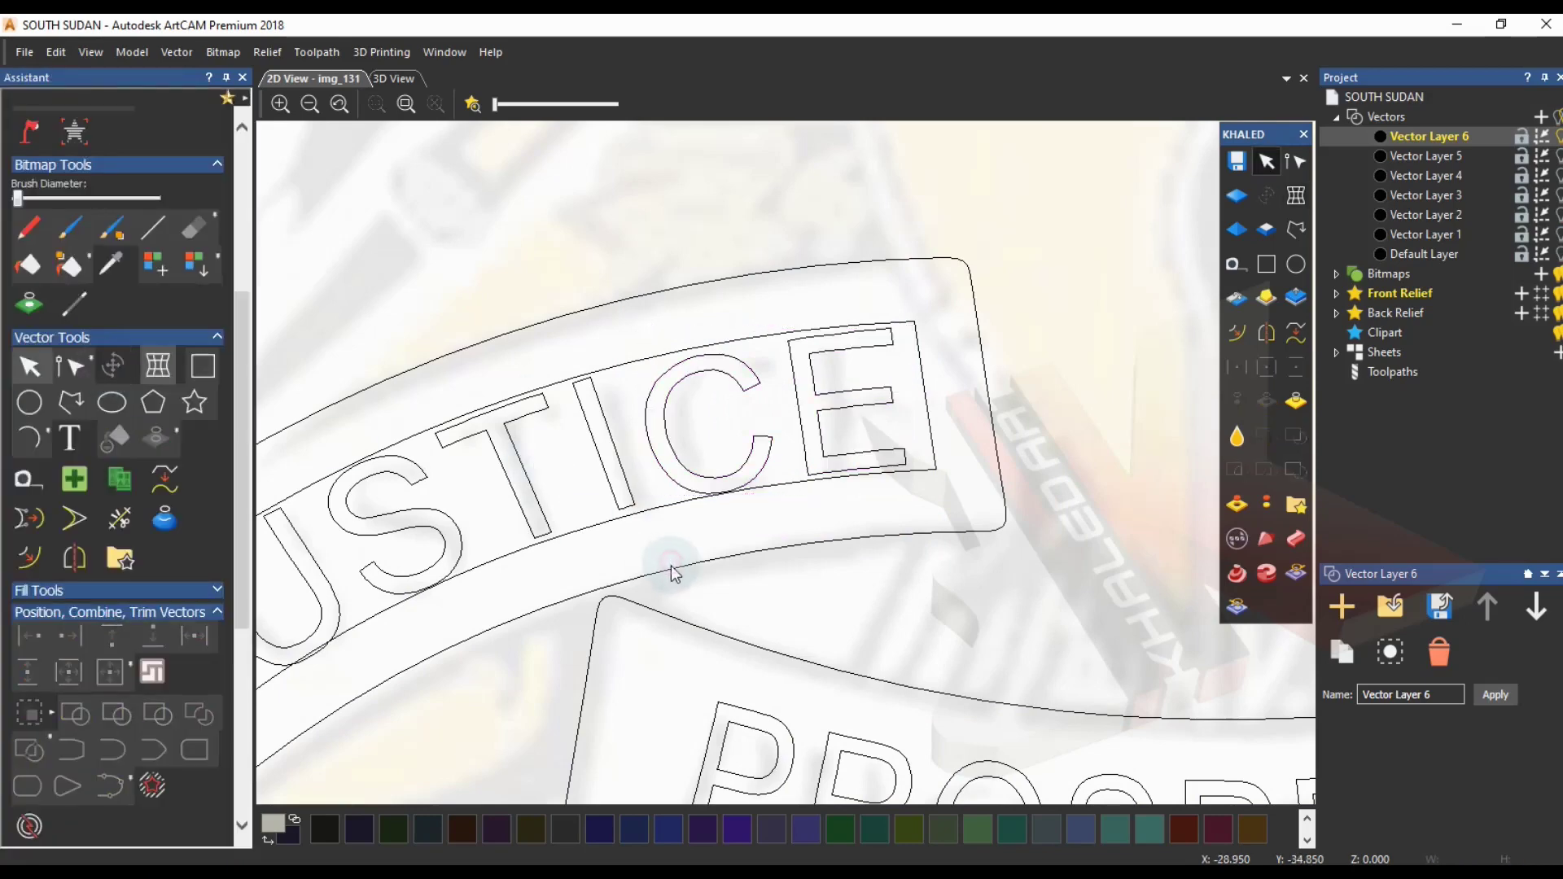
- Nudge the C of JUSTICE slightly upward and delete the inner guide outline around the word
drag(580, 314, 802, 533)
click(802, 538)
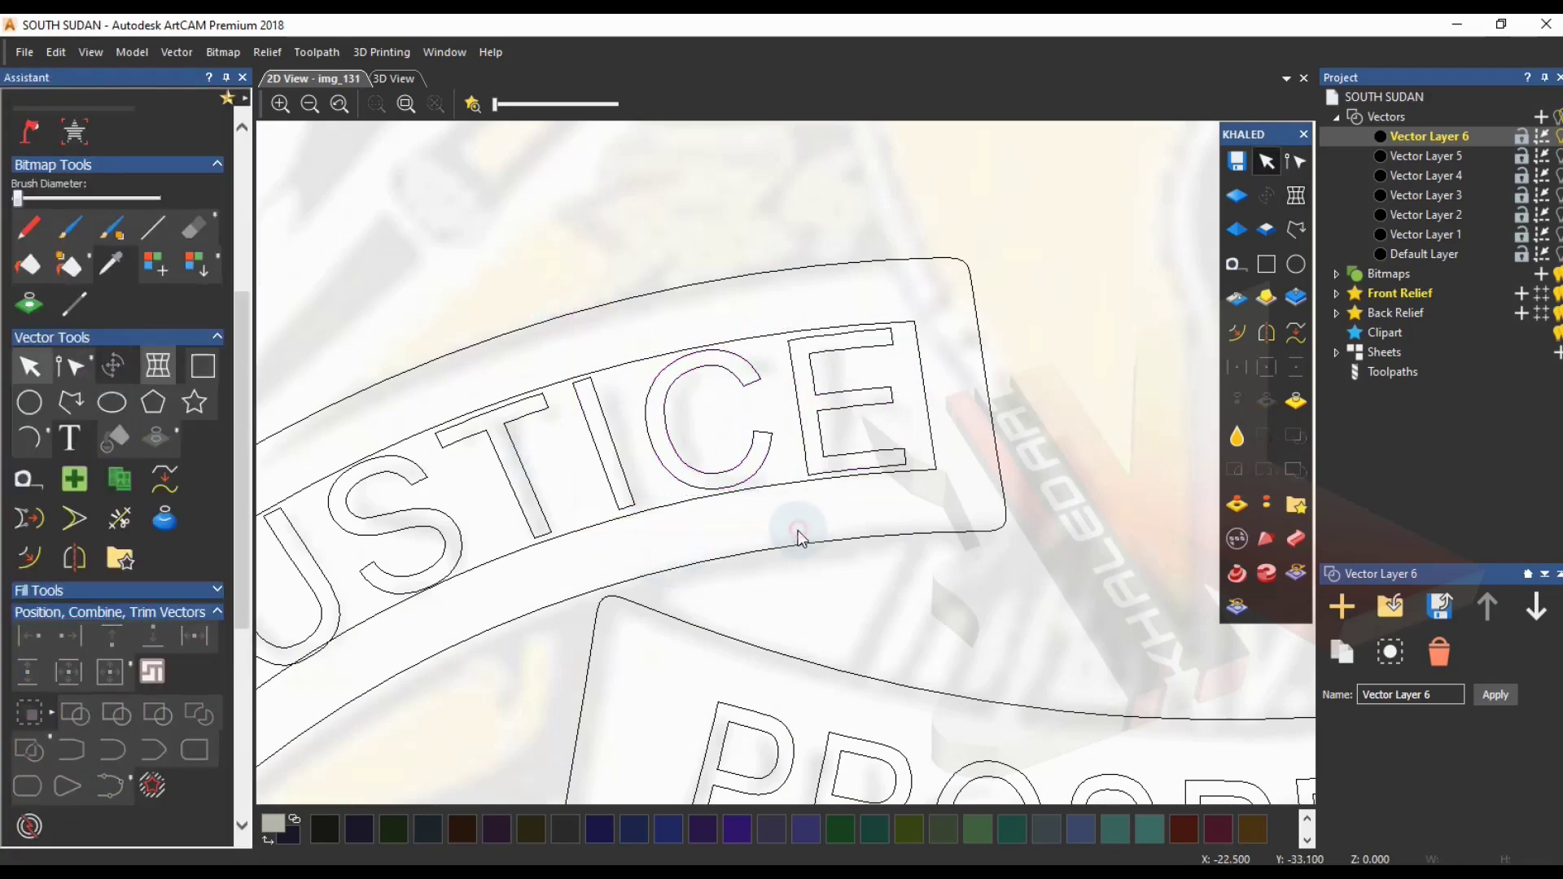
scroll(838, 494, down, 2)
scroll(530, 586, up, 3)
- Nudge the letter J of JUSTICE slightly left and down, away from the U
click(594, 594)
key(Left)
key(Left)
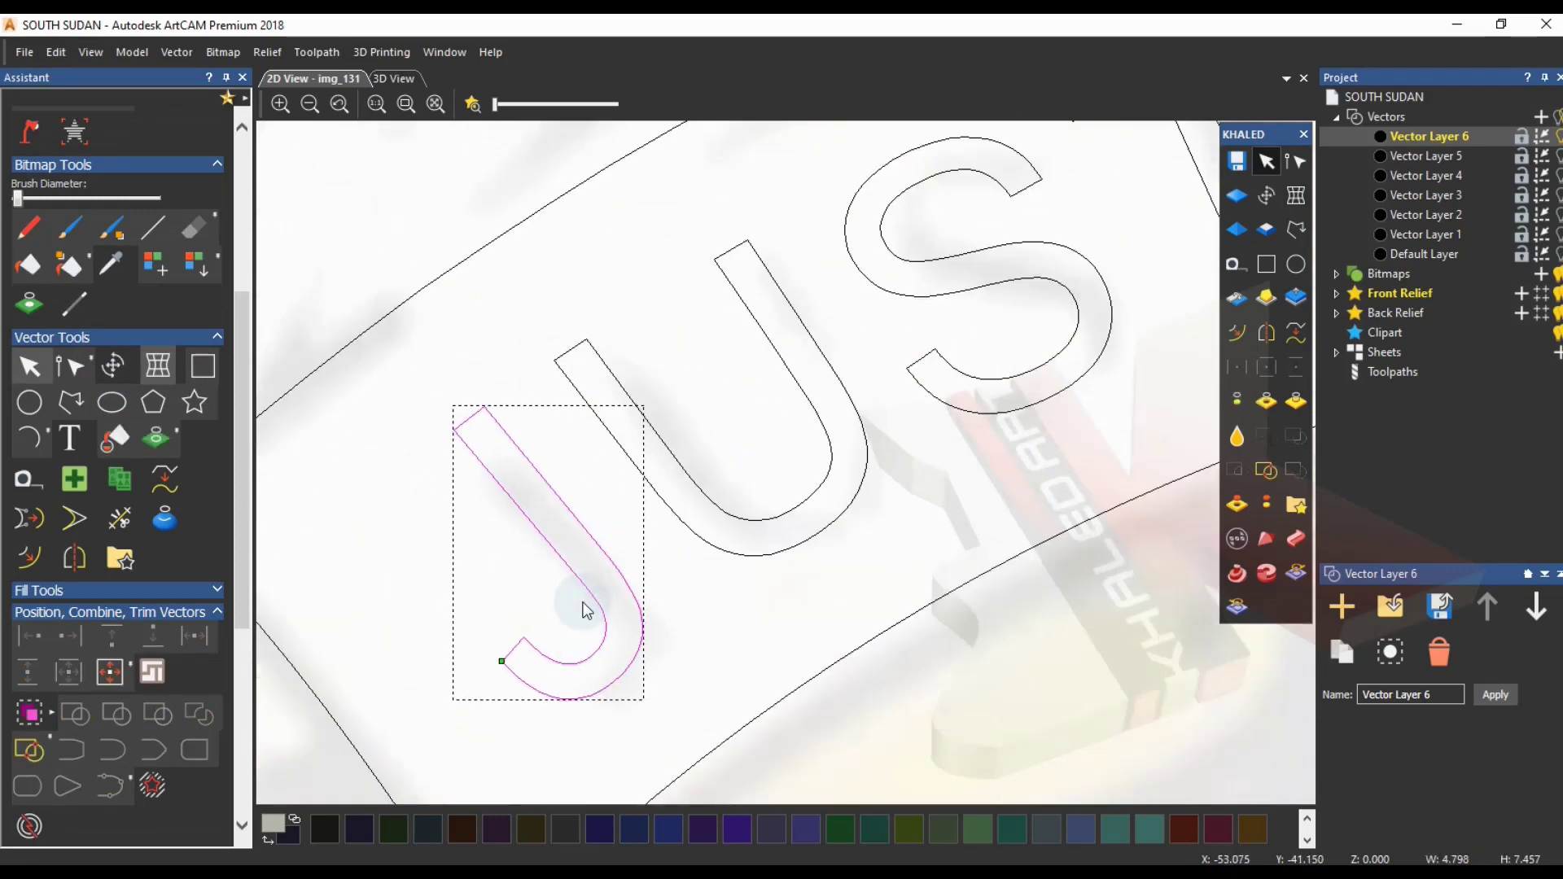
key(Down)
click(674, 617)
scroll(692, 610, down, 3)
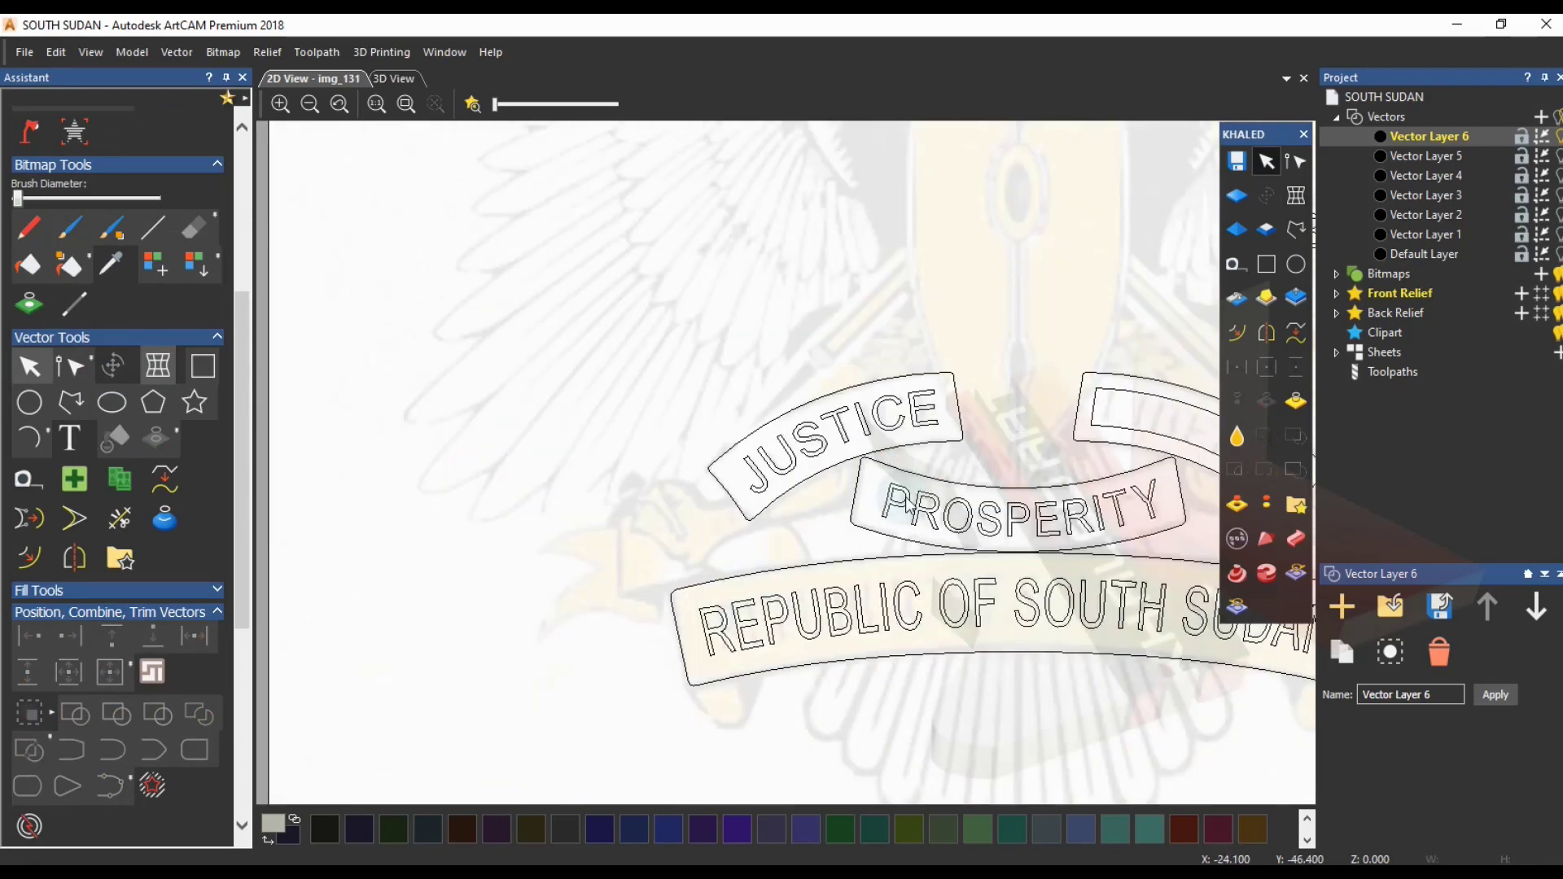
scroll(1023, 471, down, 2)
- Try an inward offset of the two upper banner outlines and compare it with the JUSTICE letters
click(1066, 341)
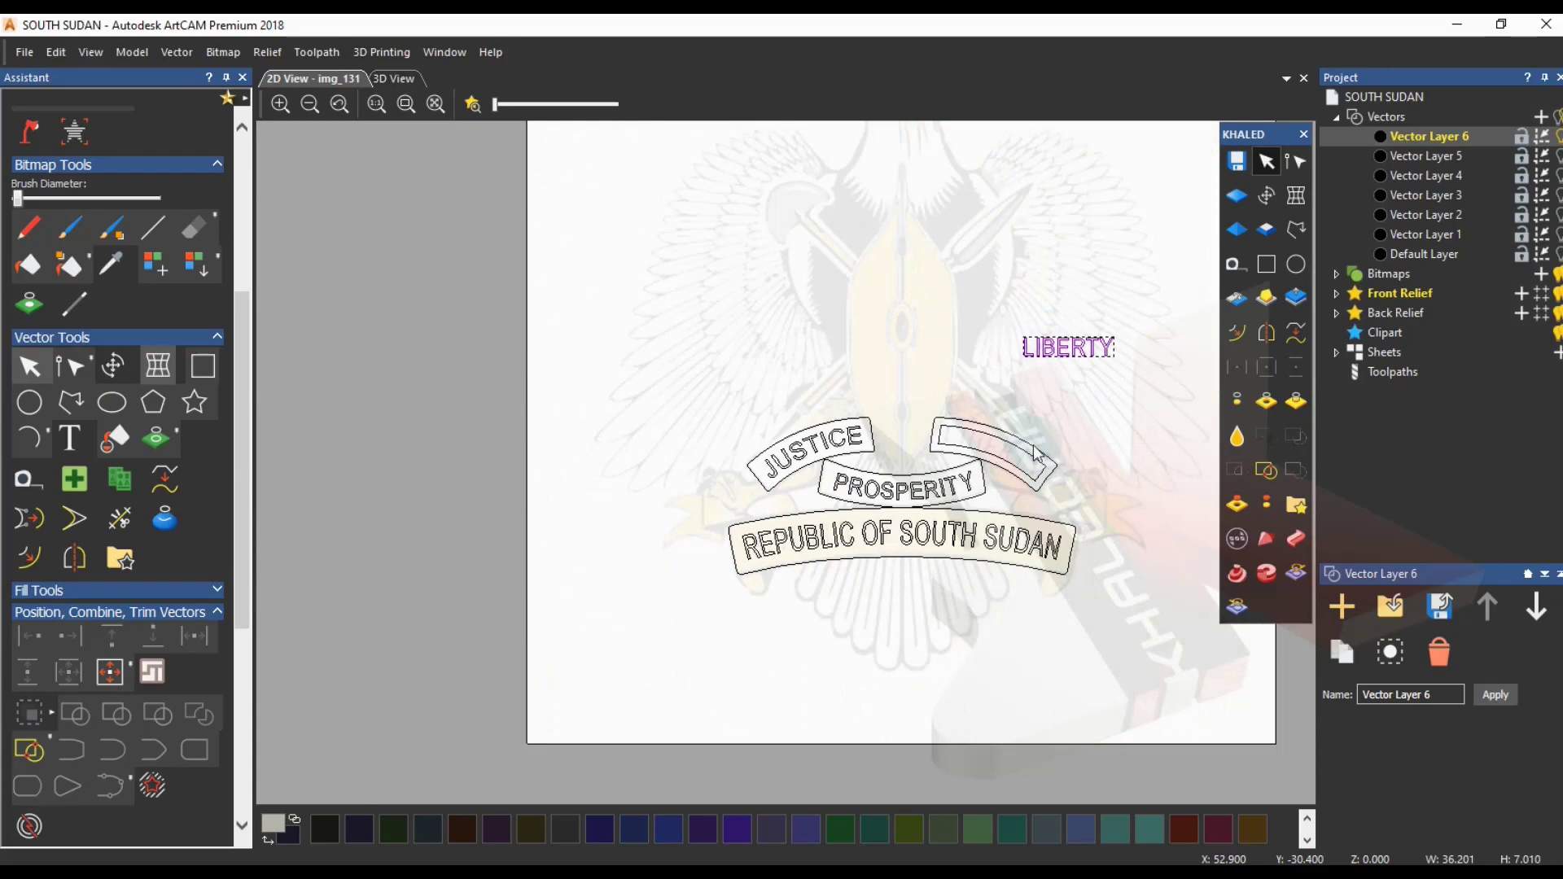
scroll(1042, 449, up, 3)
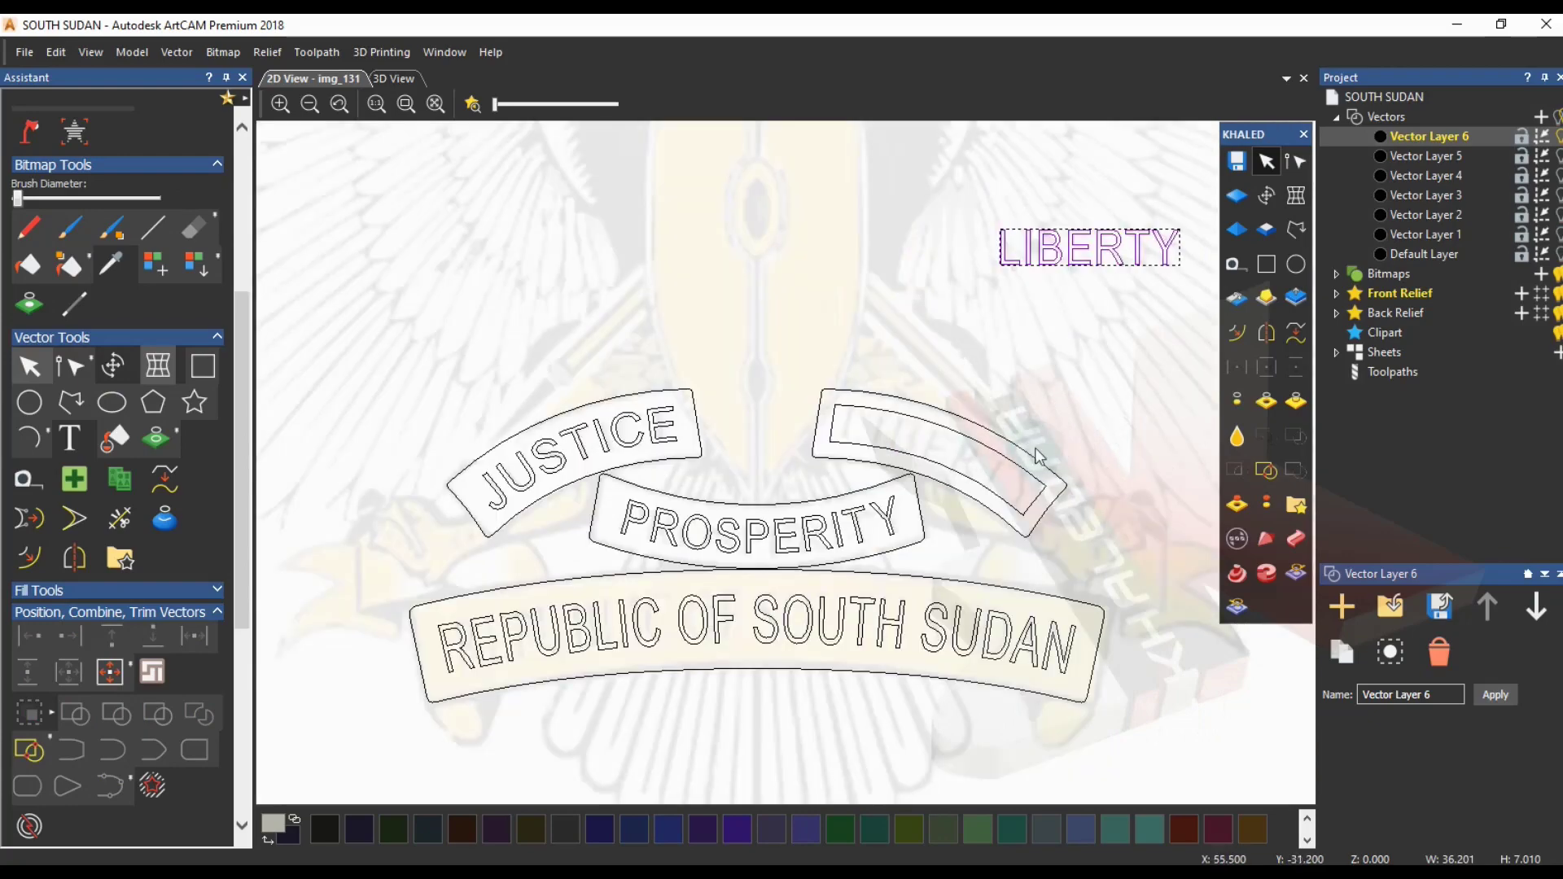
scroll(977, 456, down, 2)
scroll(867, 470, up, 4)
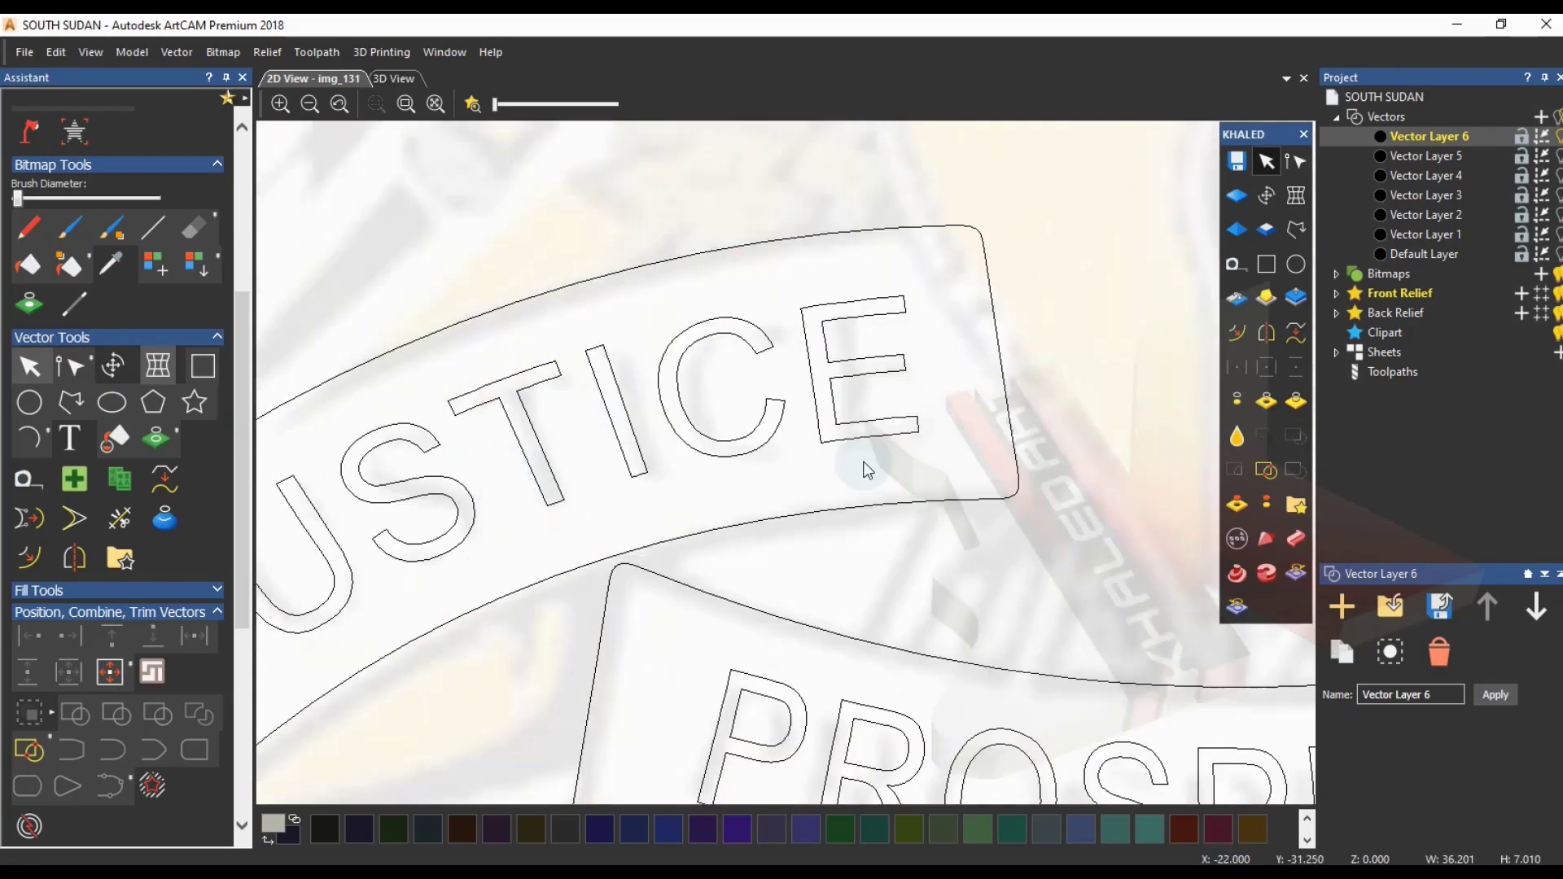
click(1236, 335)
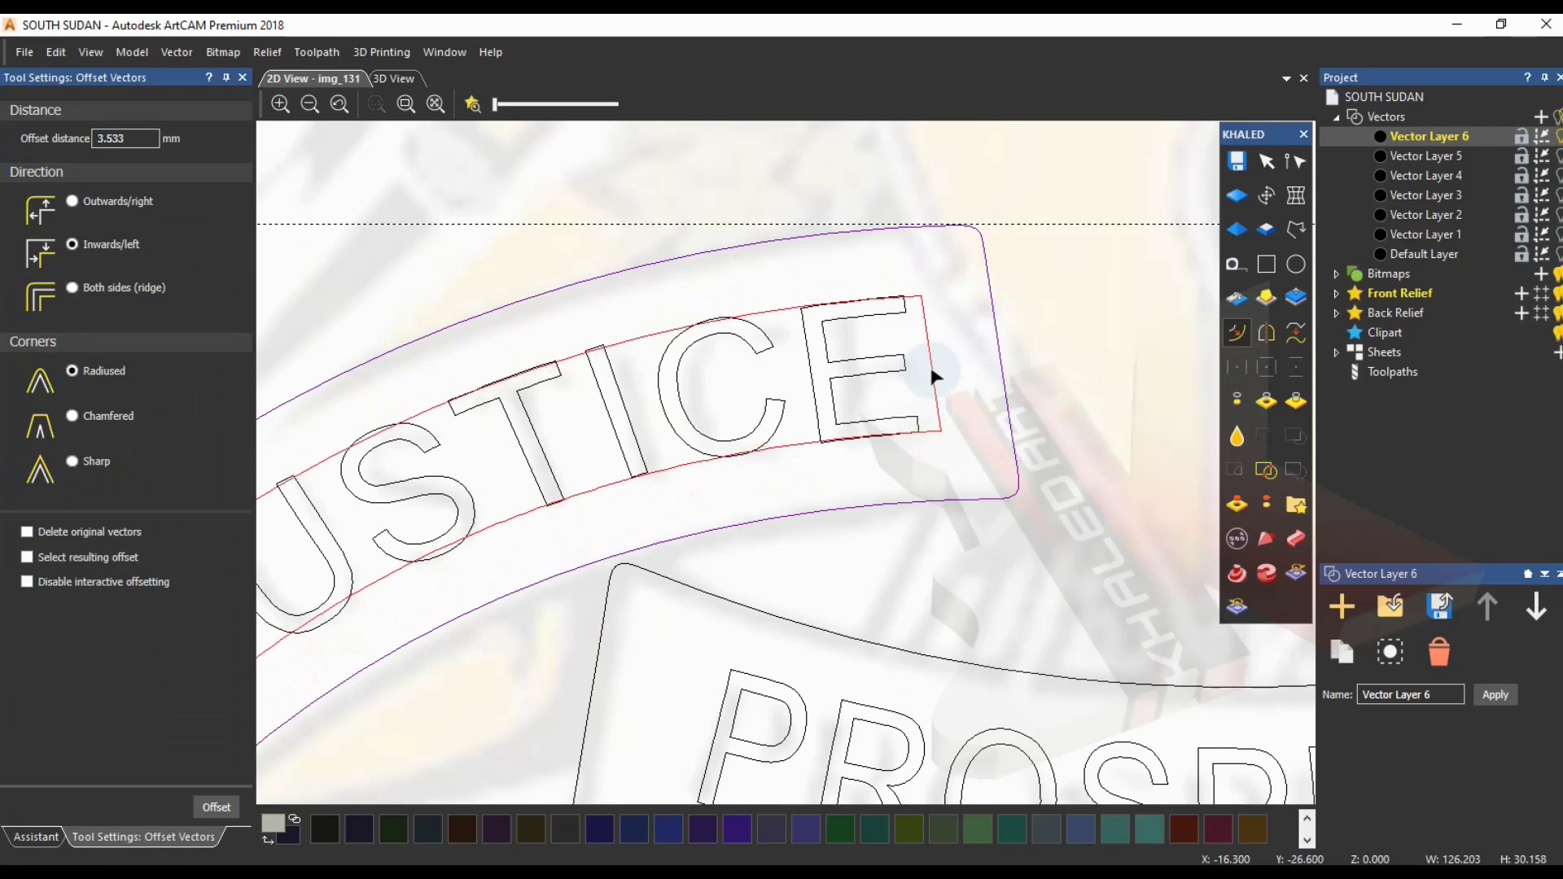
scroll(980, 445, down, 5)
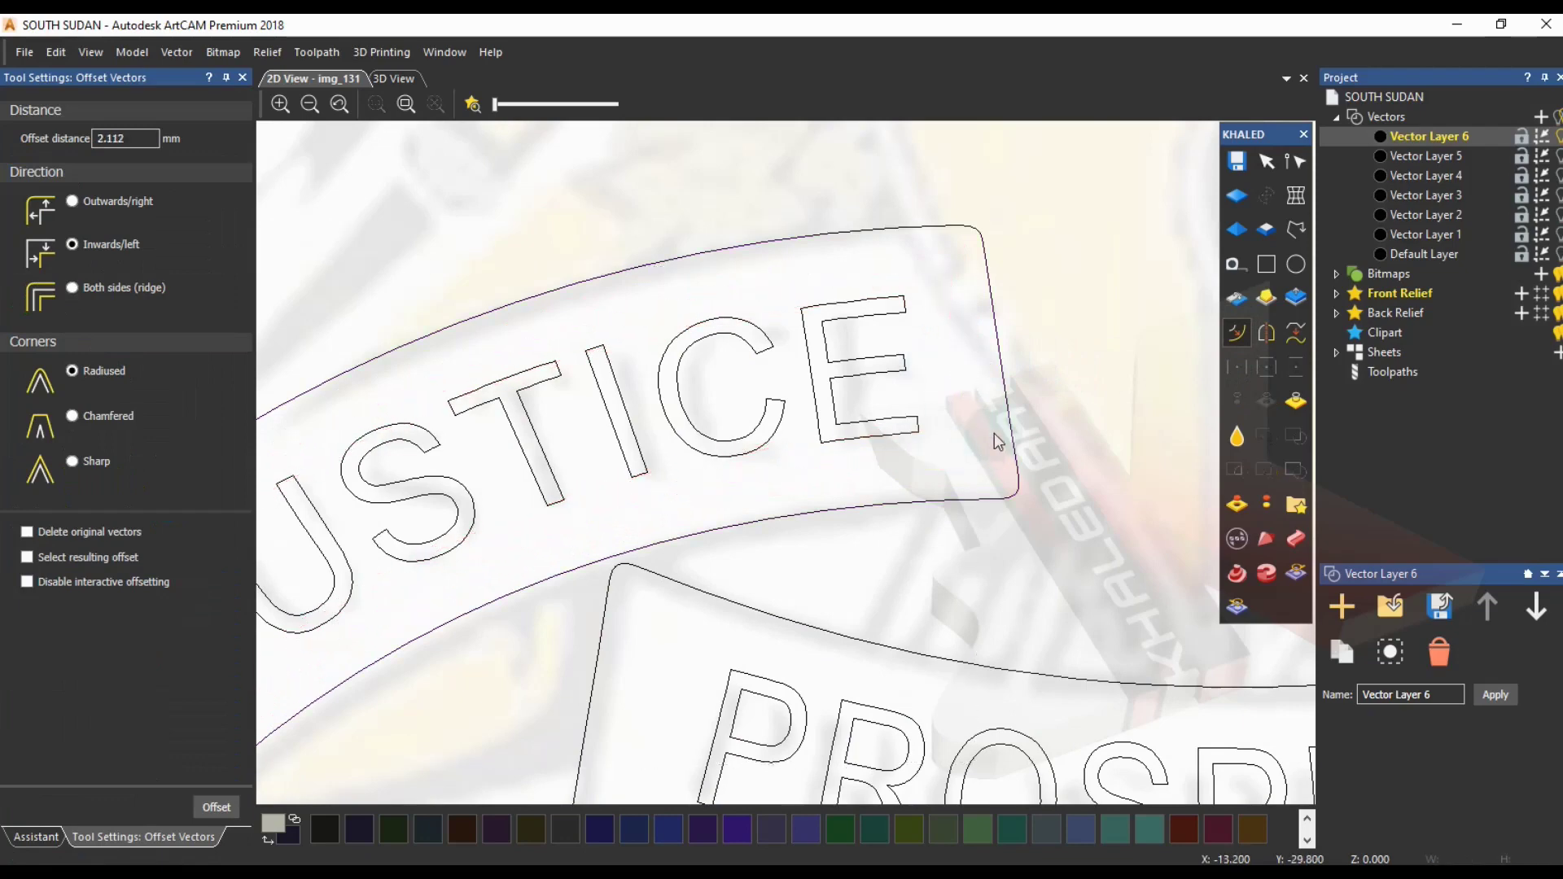
scroll(863, 488, up, 5)
- Delete the inner guide outline inside the empty upper-right banner
key(Delete)
click(686, 459)
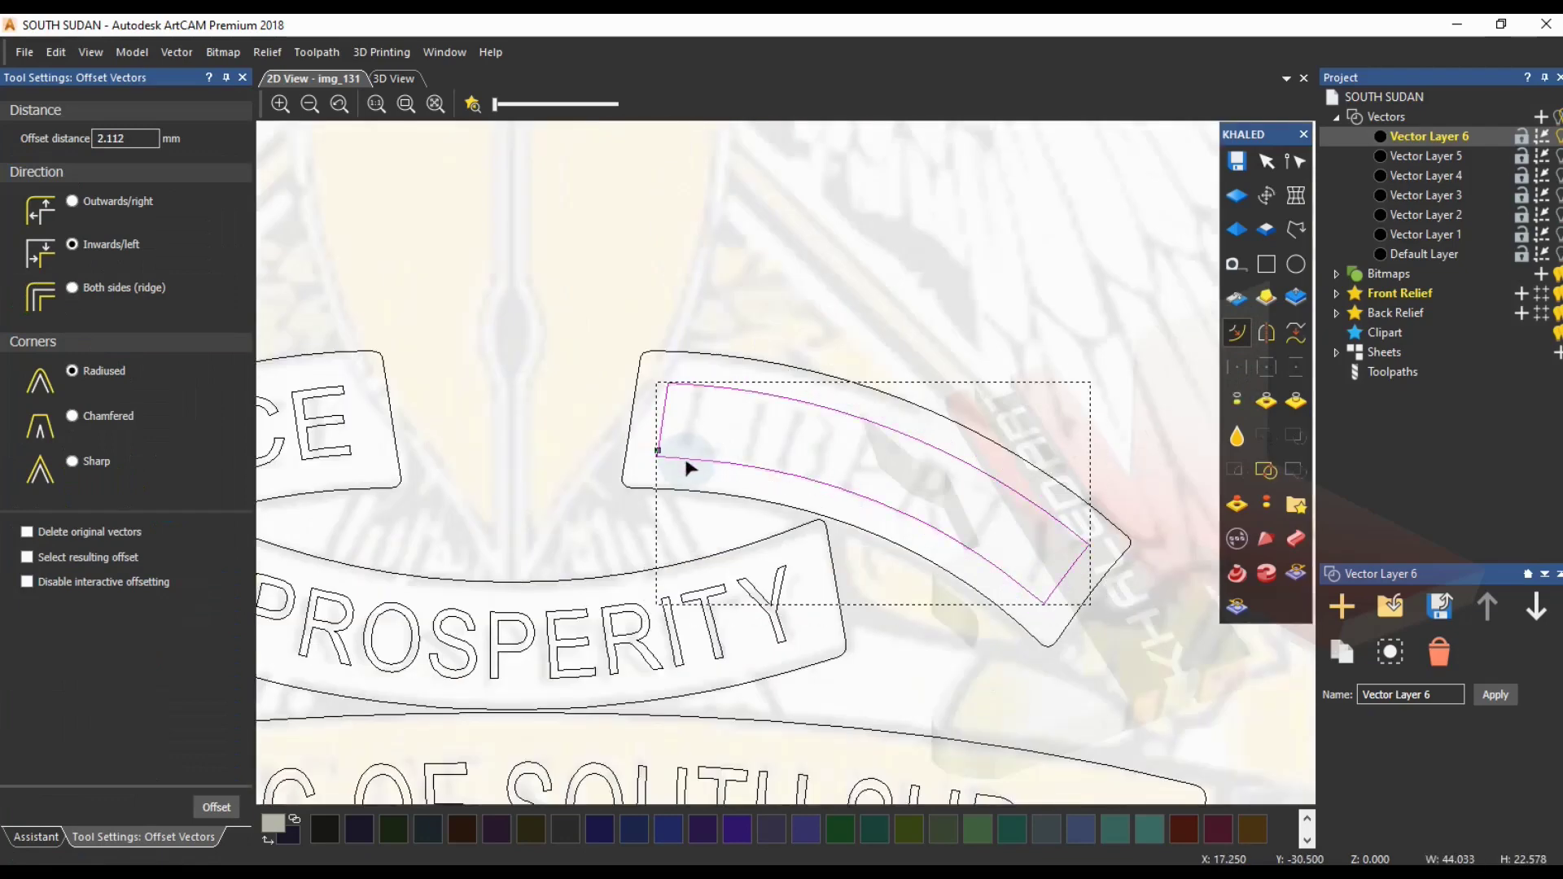
key(Delete)
scroll(681, 465, down, 5)
- Move the LIBERTY text onto the upper-right banner
click(25, 839)
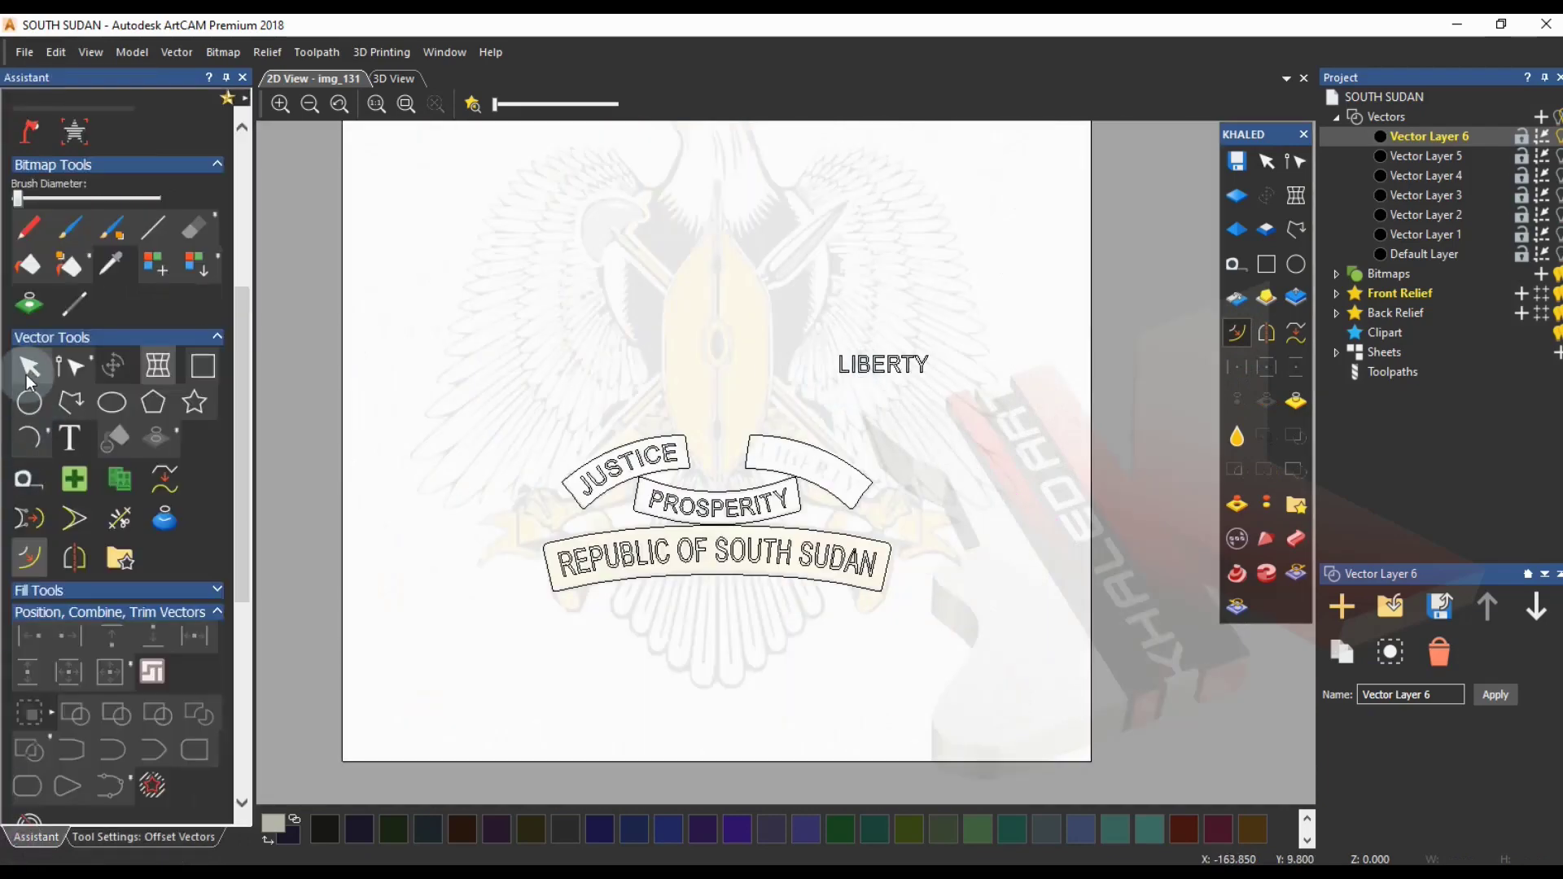
drag(866, 366, 800, 482)
scroll(800, 482, up, 3)
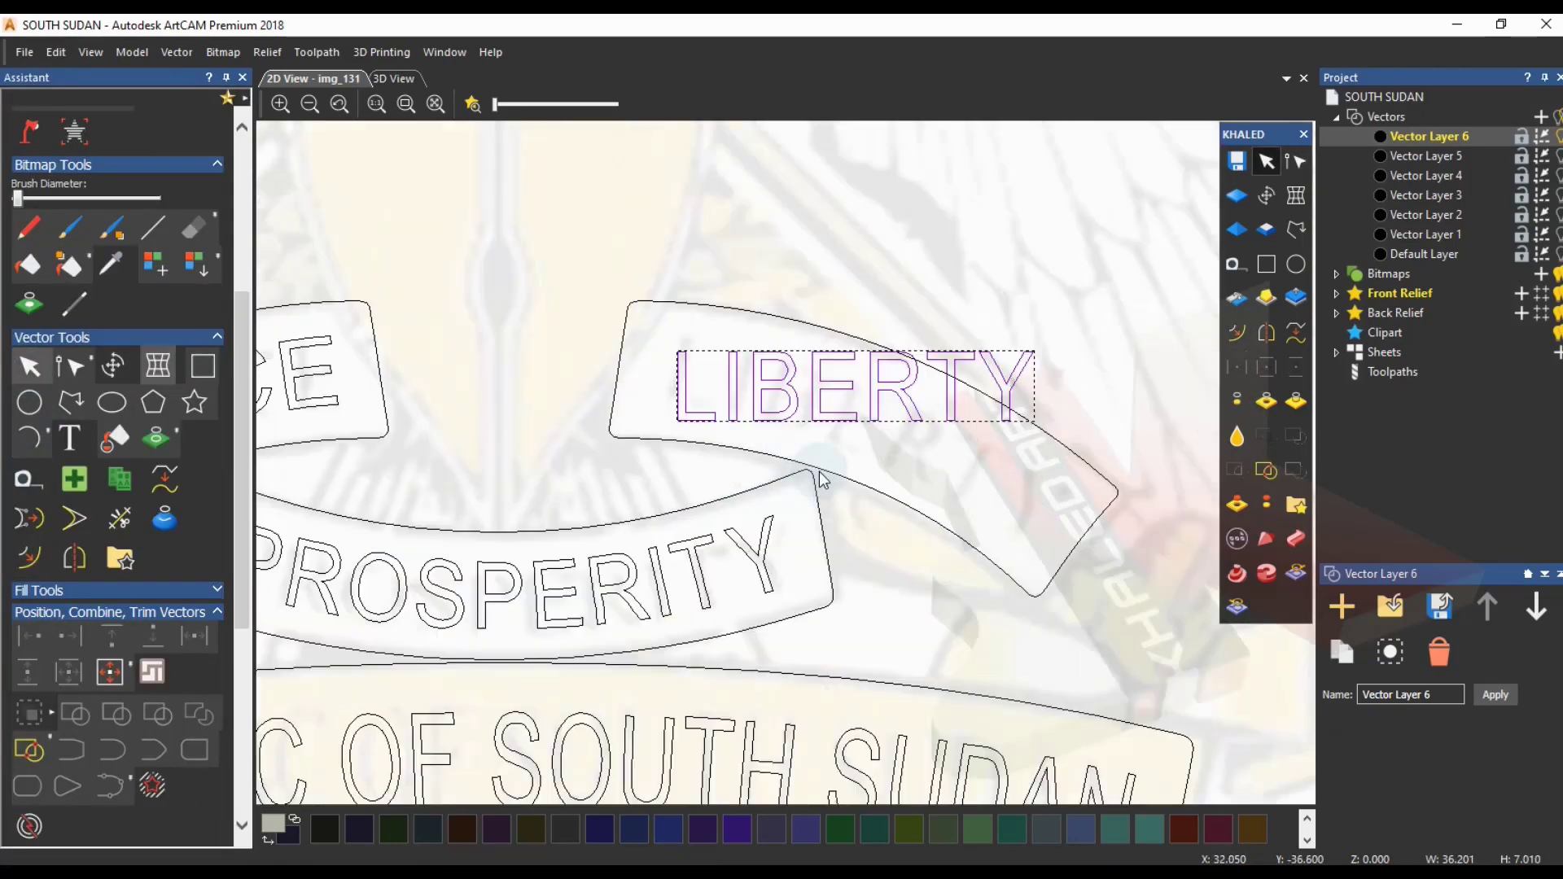
- Apply envelope distortion to the LIBERTY text, raising its L end slightly and lowering and slanting its Y end along the banner
click(176, 373)
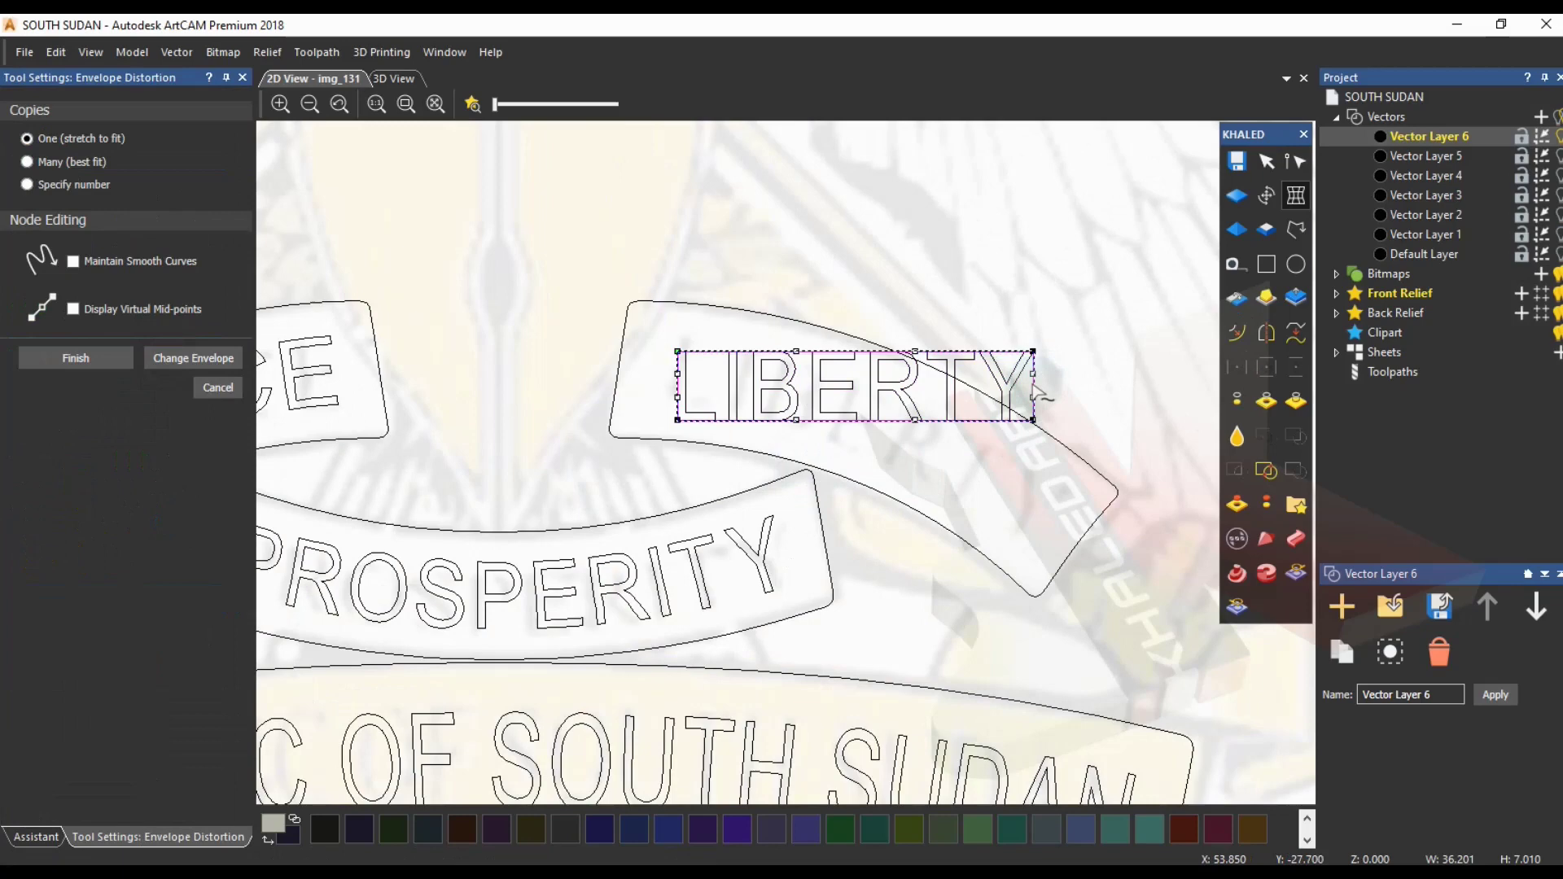
click(666, 394)
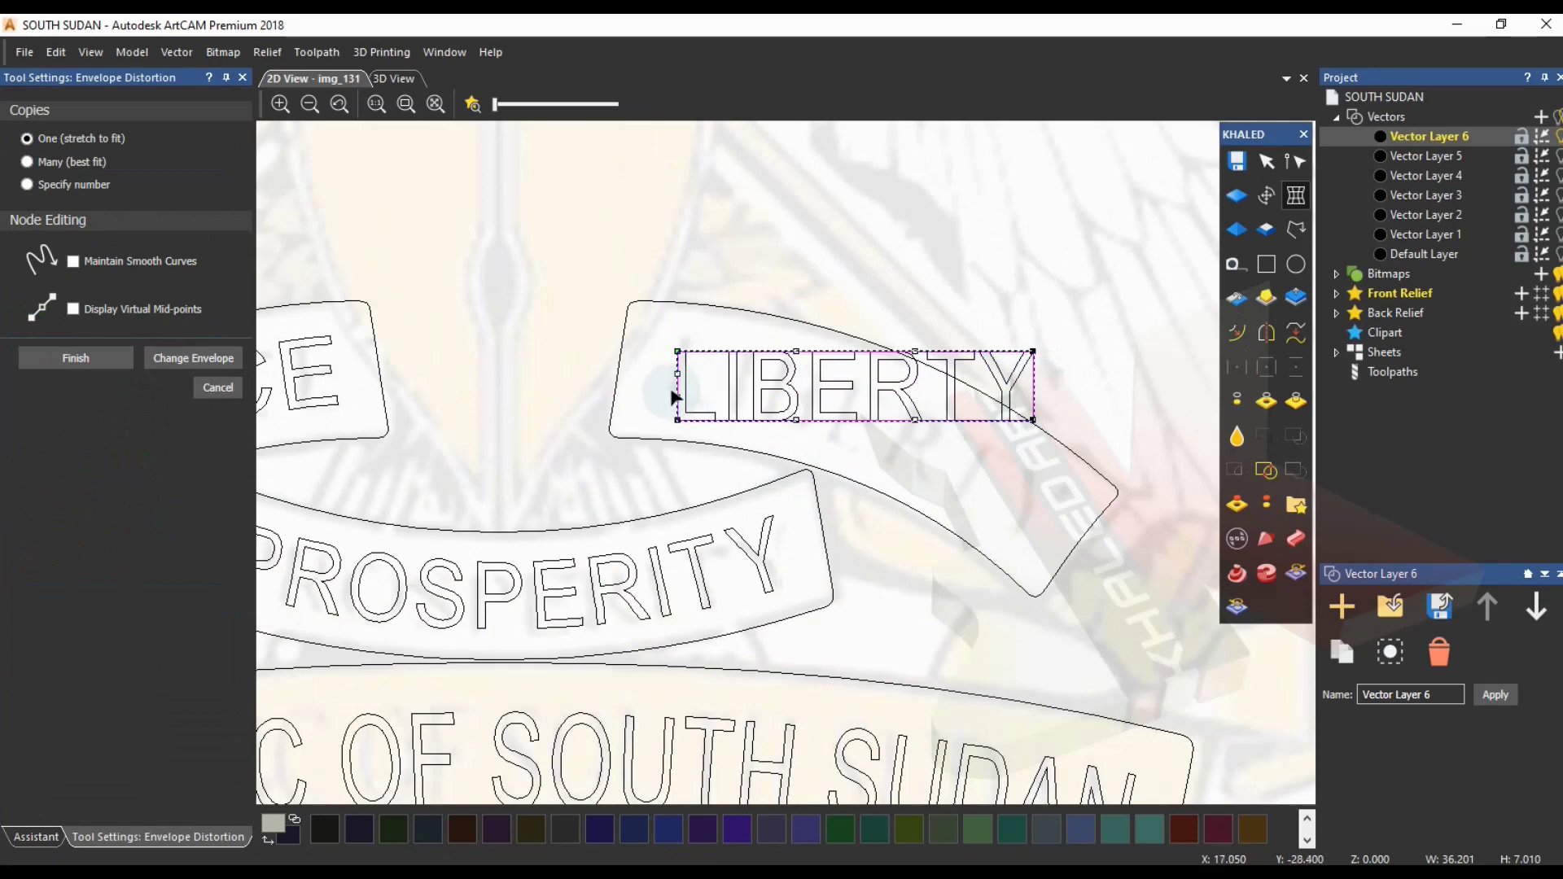
drag(643, 324, 668, 405)
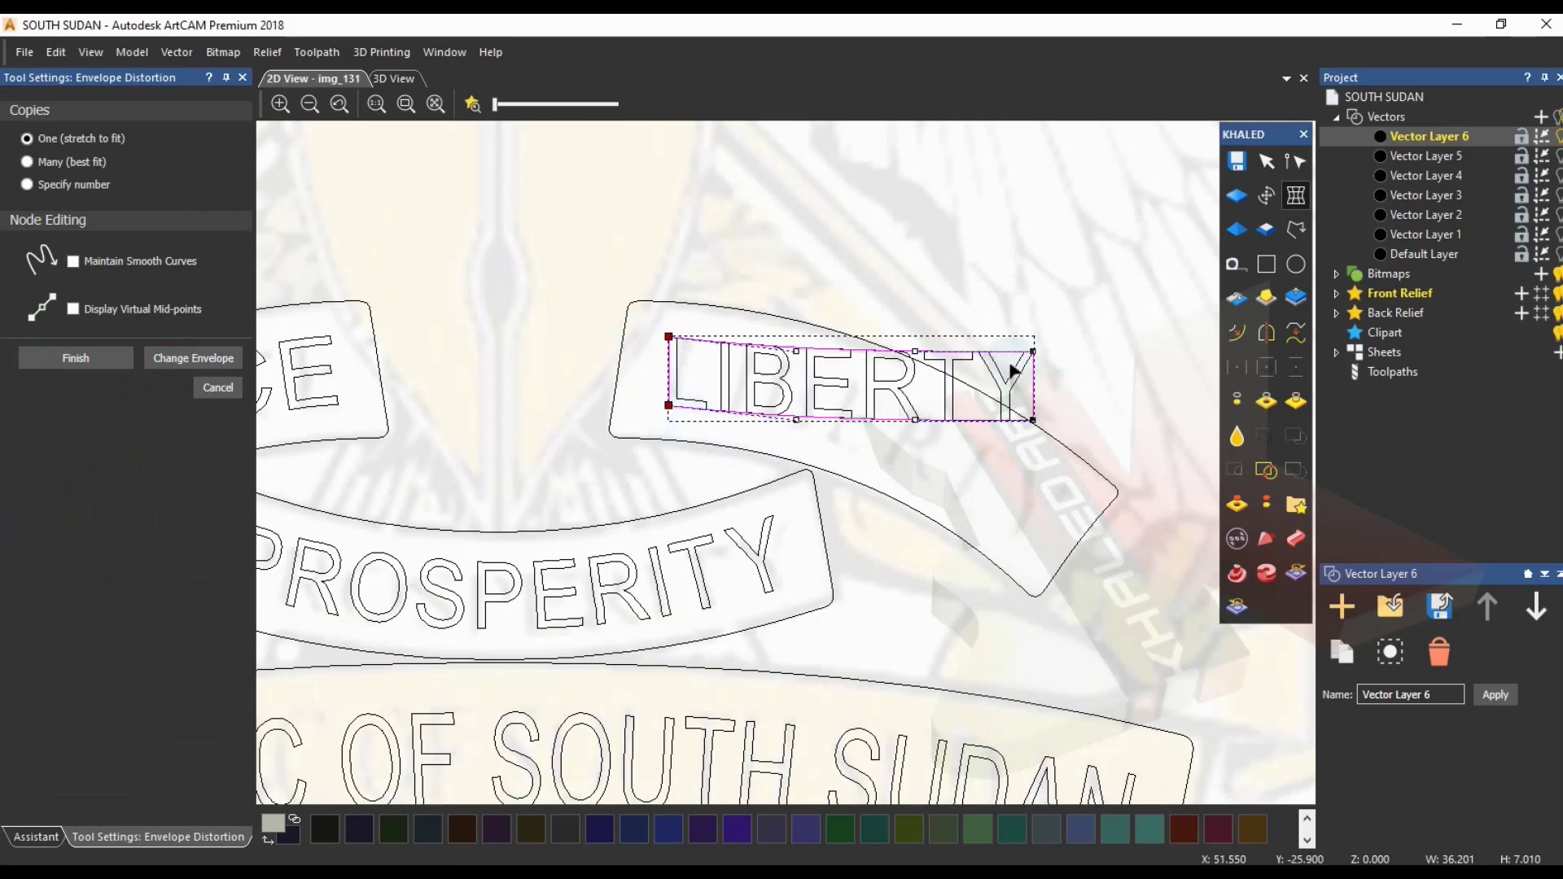
drag(1033, 420, 1028, 560)
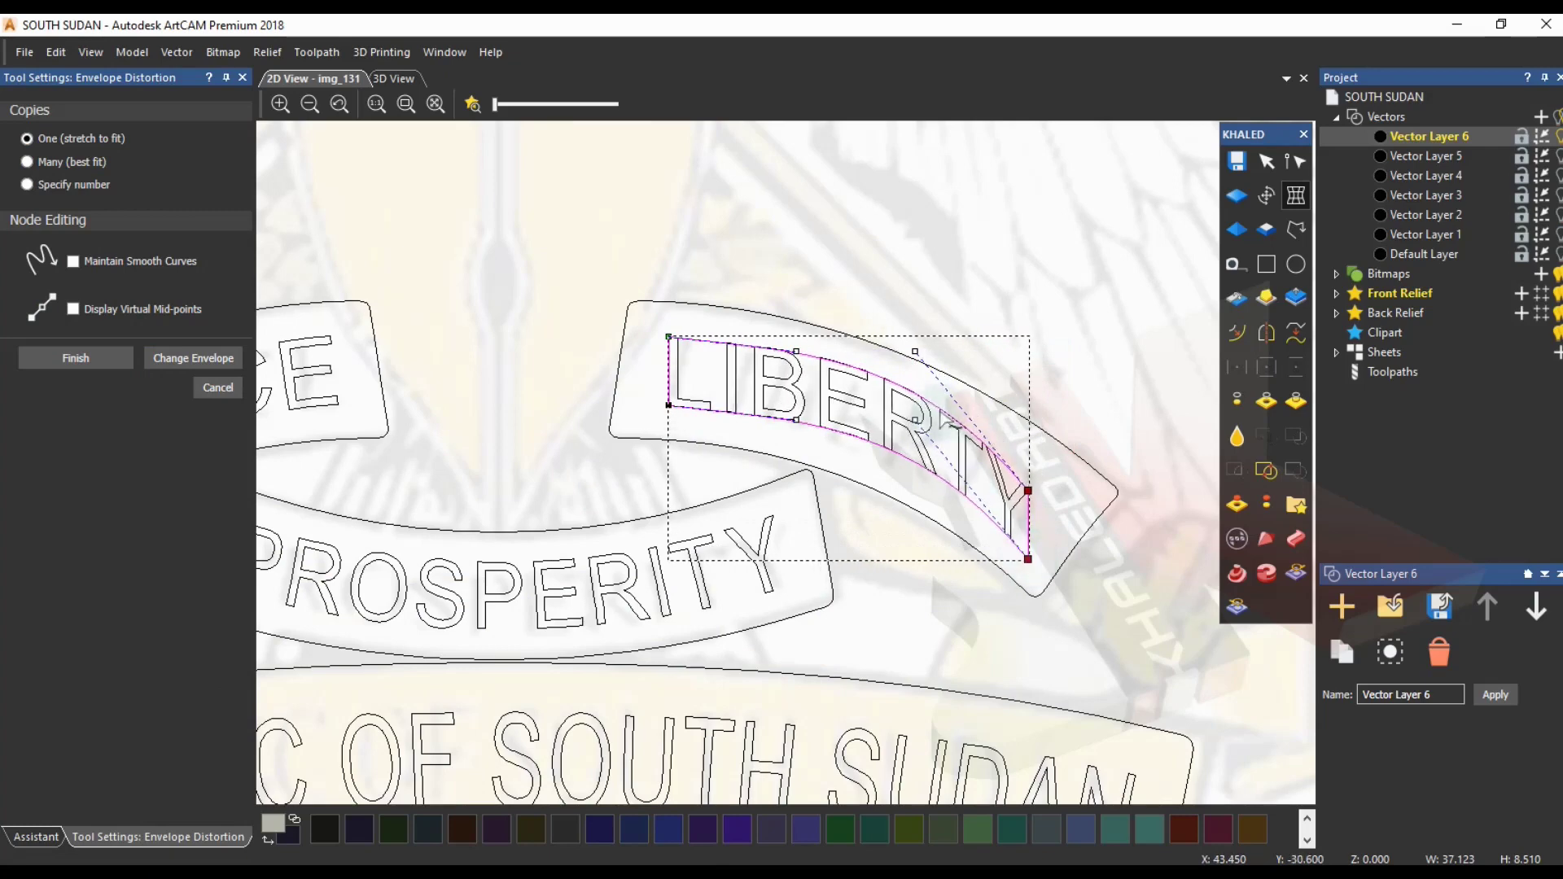
drag(1028, 491, 1068, 501)
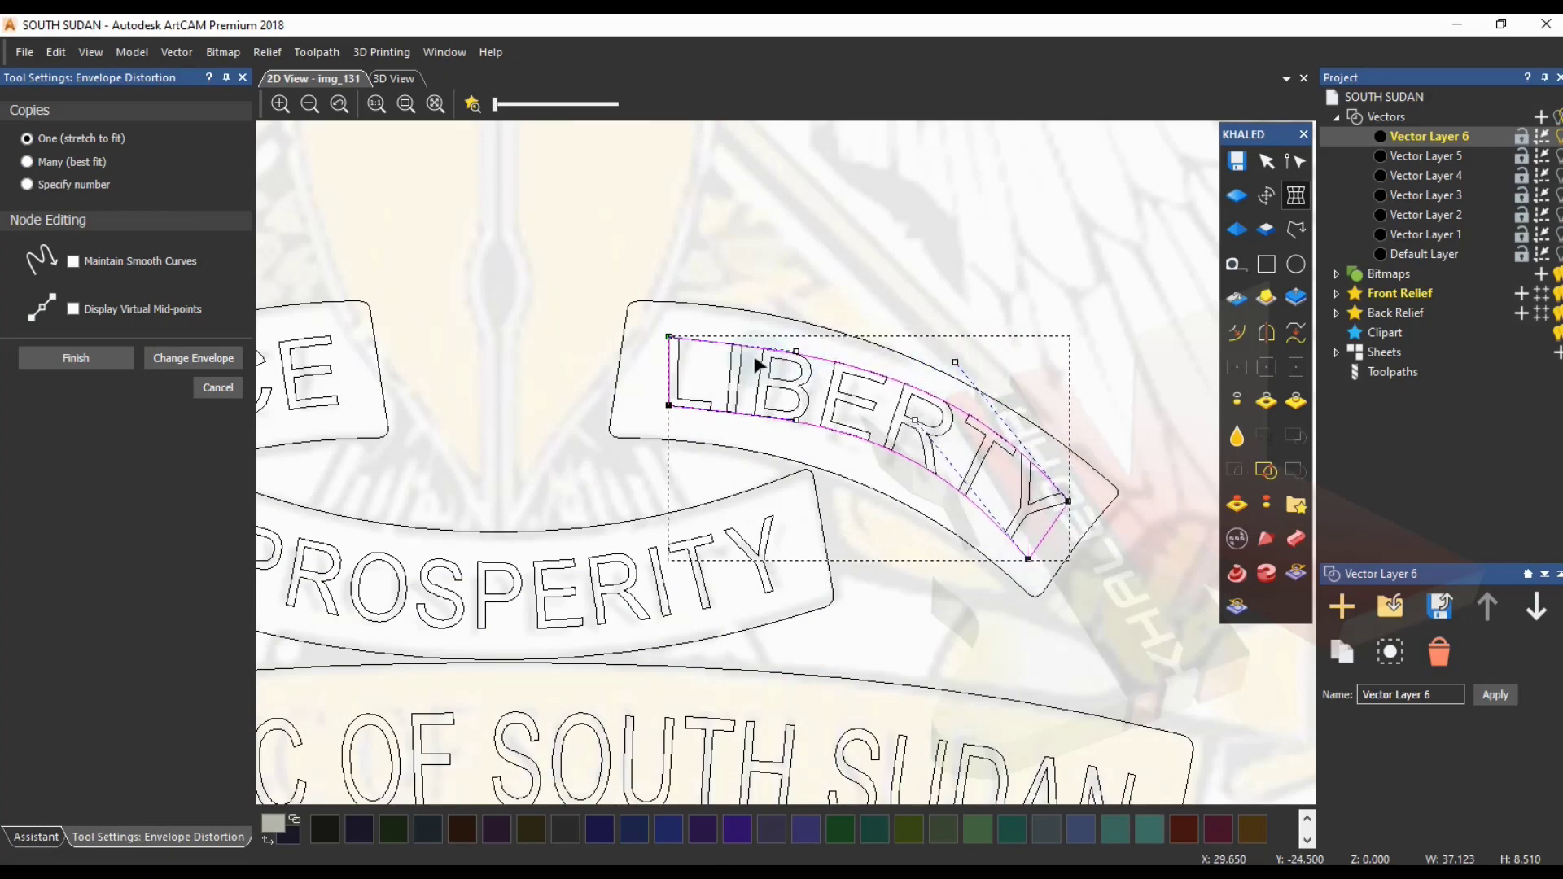
- Slant the envelope's L end, refine its upper and lower curve handles and the Y end to match the banner, and finish the distortion
drag(669, 404, 653, 408)
drag(668, 337, 669, 411)
drag(879, 332, 1006, 458)
drag(917, 428, 896, 444)
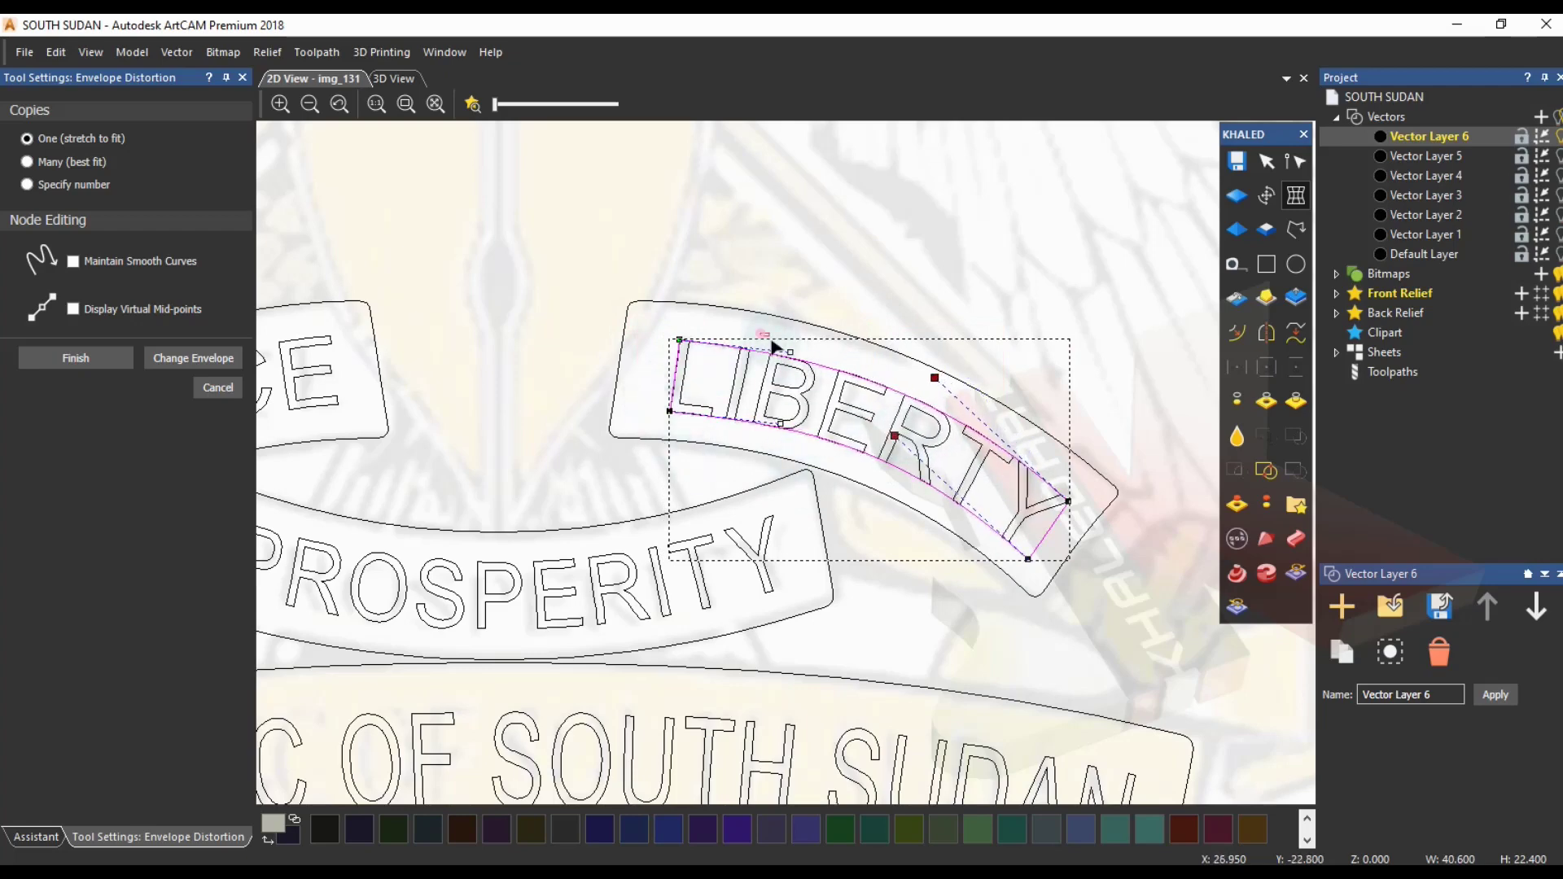
drag(778, 424, 780, 420)
drag(871, 342, 1002, 504)
drag(895, 440, 897, 447)
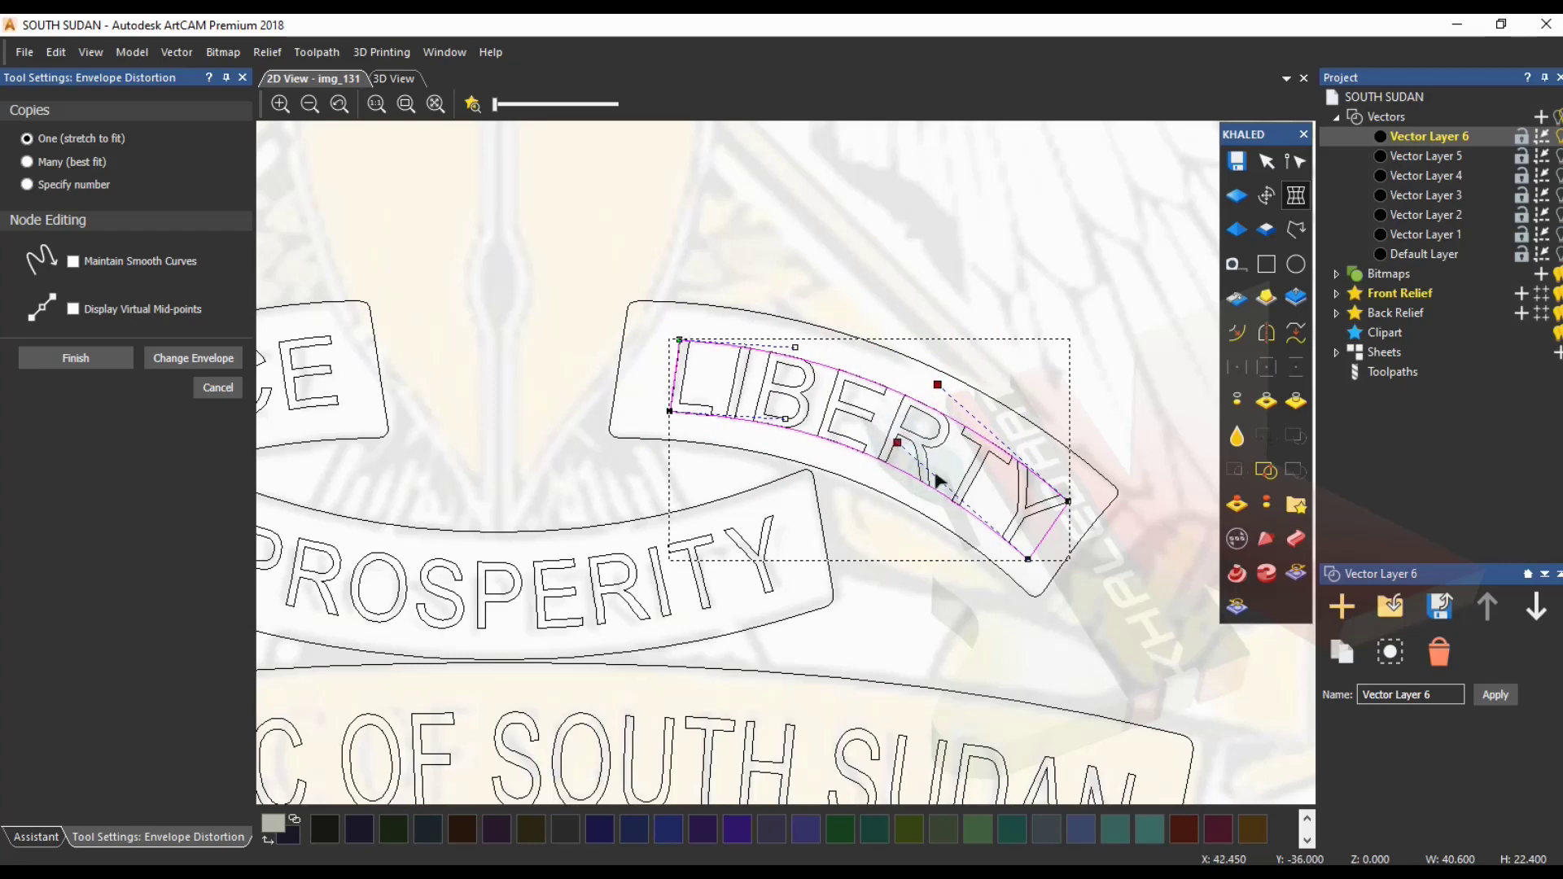
drag(1028, 560, 1032, 556)
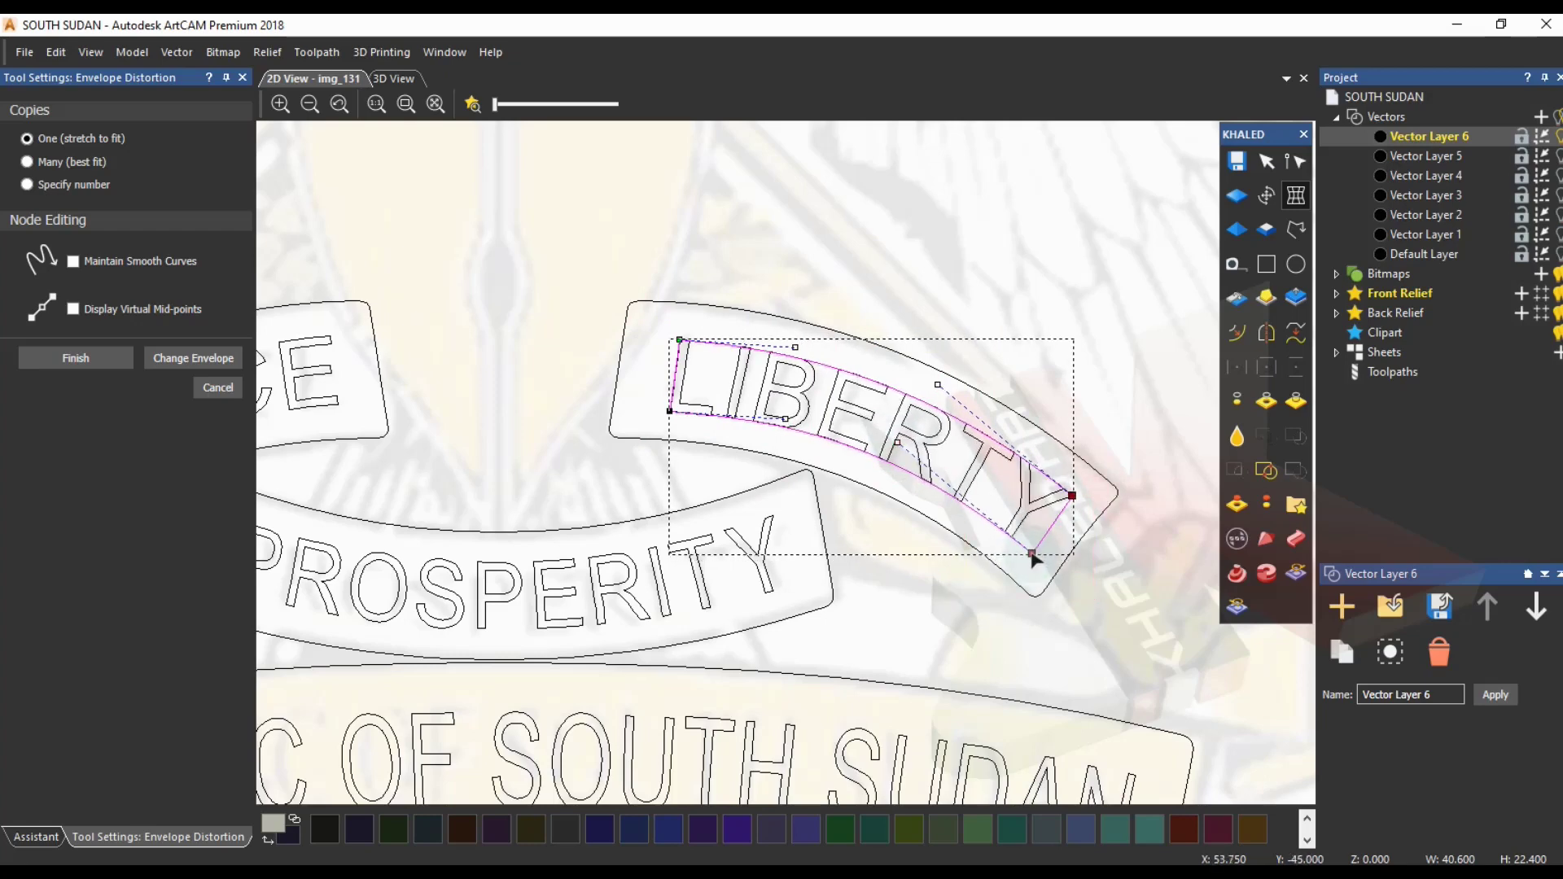
scroll(757, 446, up, 5)
scroll(809, 447, down, 5)
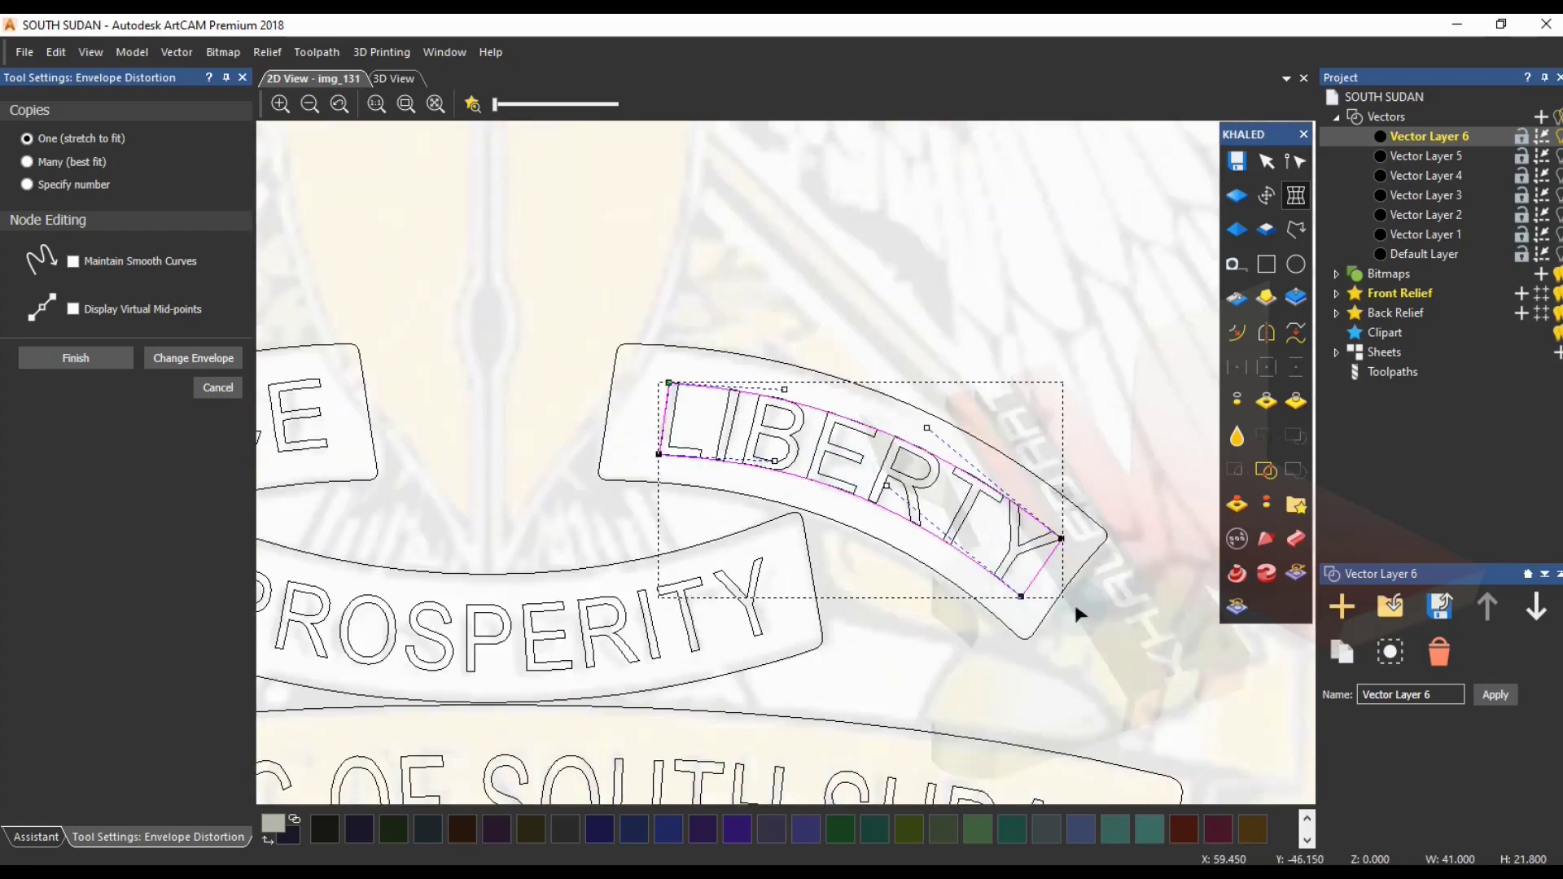
click(88, 358)
- Offset the two upper banner outlines inwards by 3.387 mm as guides around the JUSTICE and LIBERTY letters
click(1237, 332)
drag(1056, 557, 1052, 556)
click(545, 403)
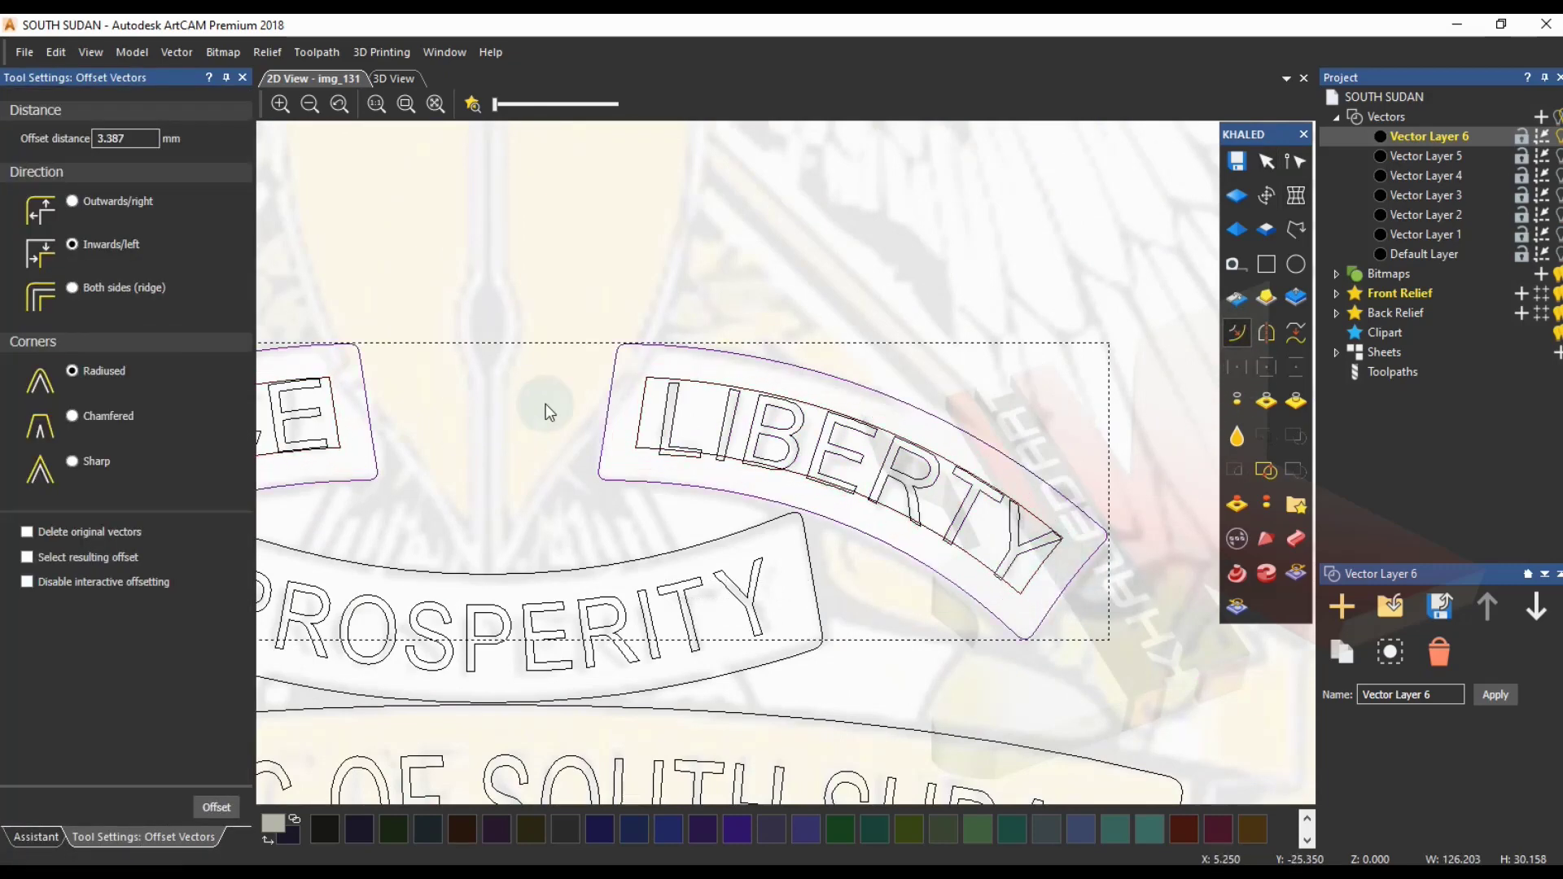
- Compare the LIBERTY letters with the inner guide, nudge the Y slightly right and down, and delete that guide outline
click(21, 841)
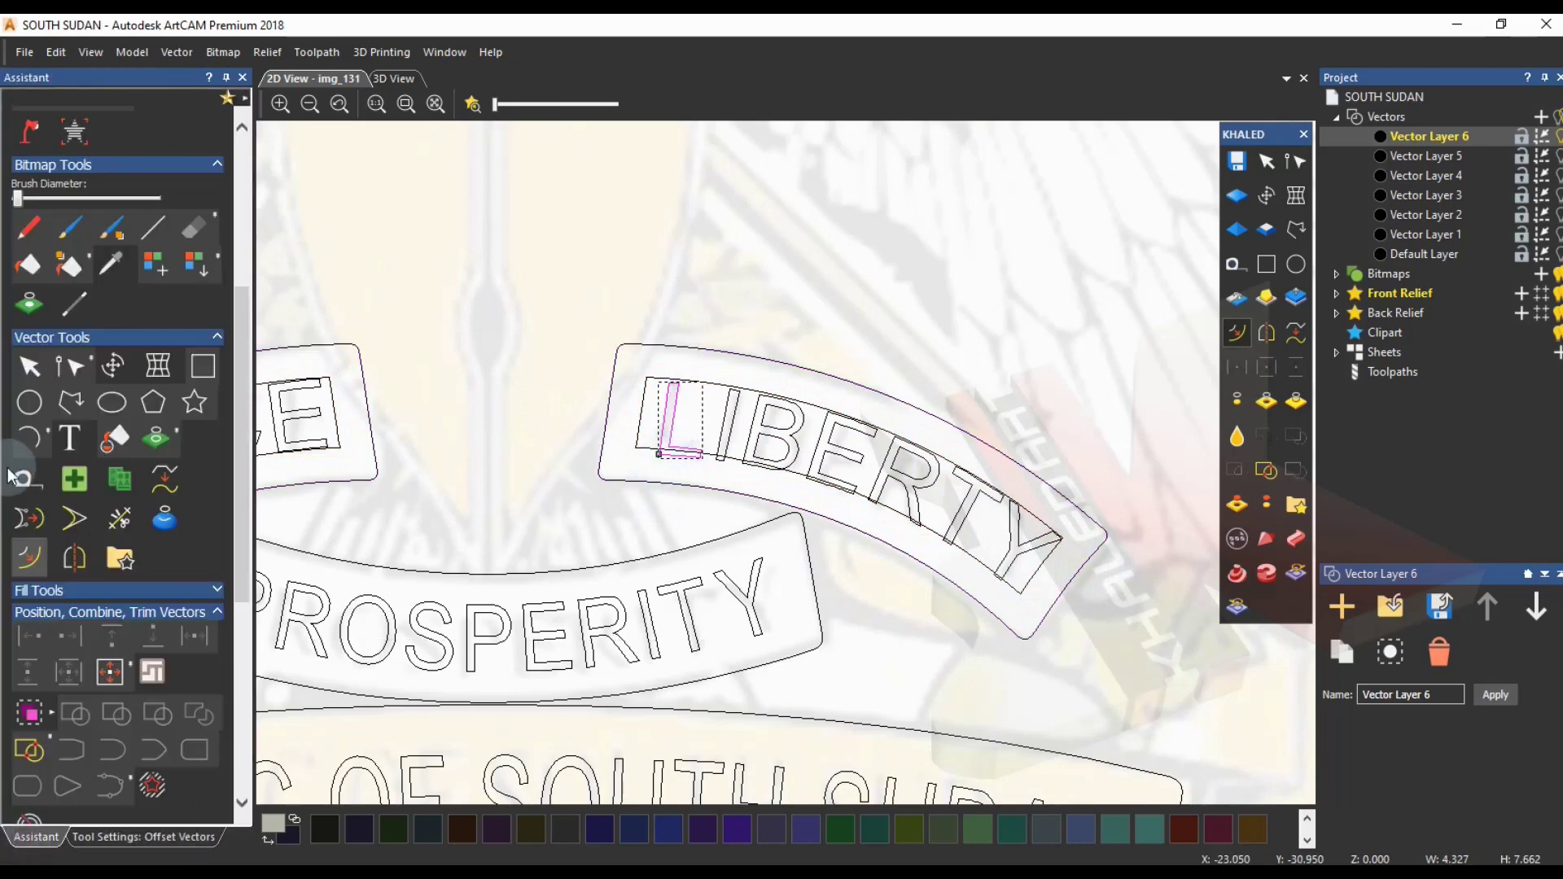
key(Escape)
drag(537, 321, 1080, 588)
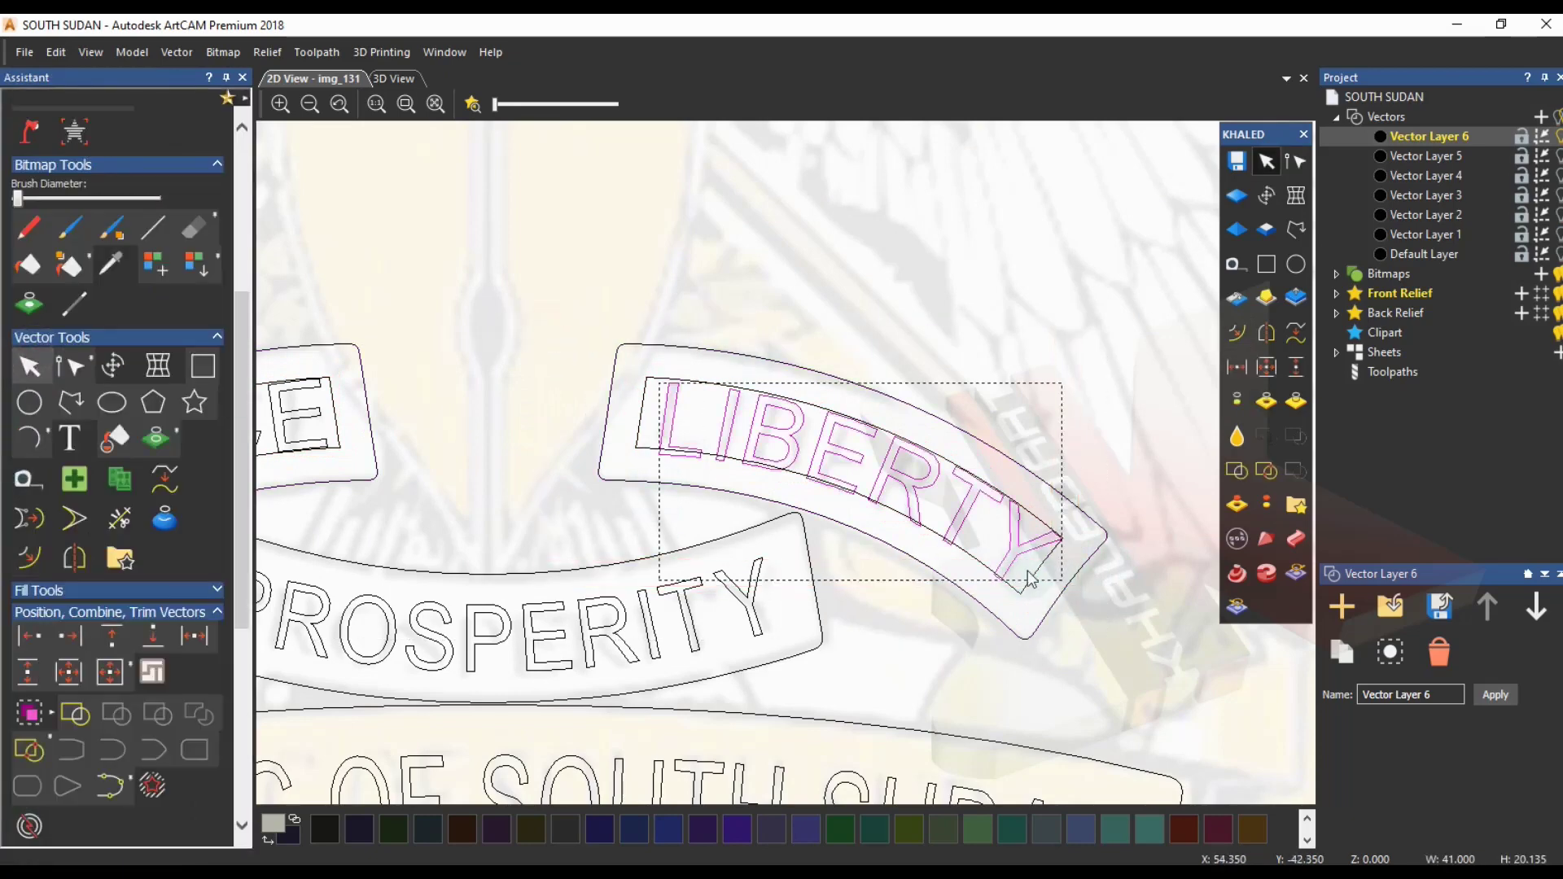
scroll(852, 486, up, 3)
drag(398, 271, 605, 515)
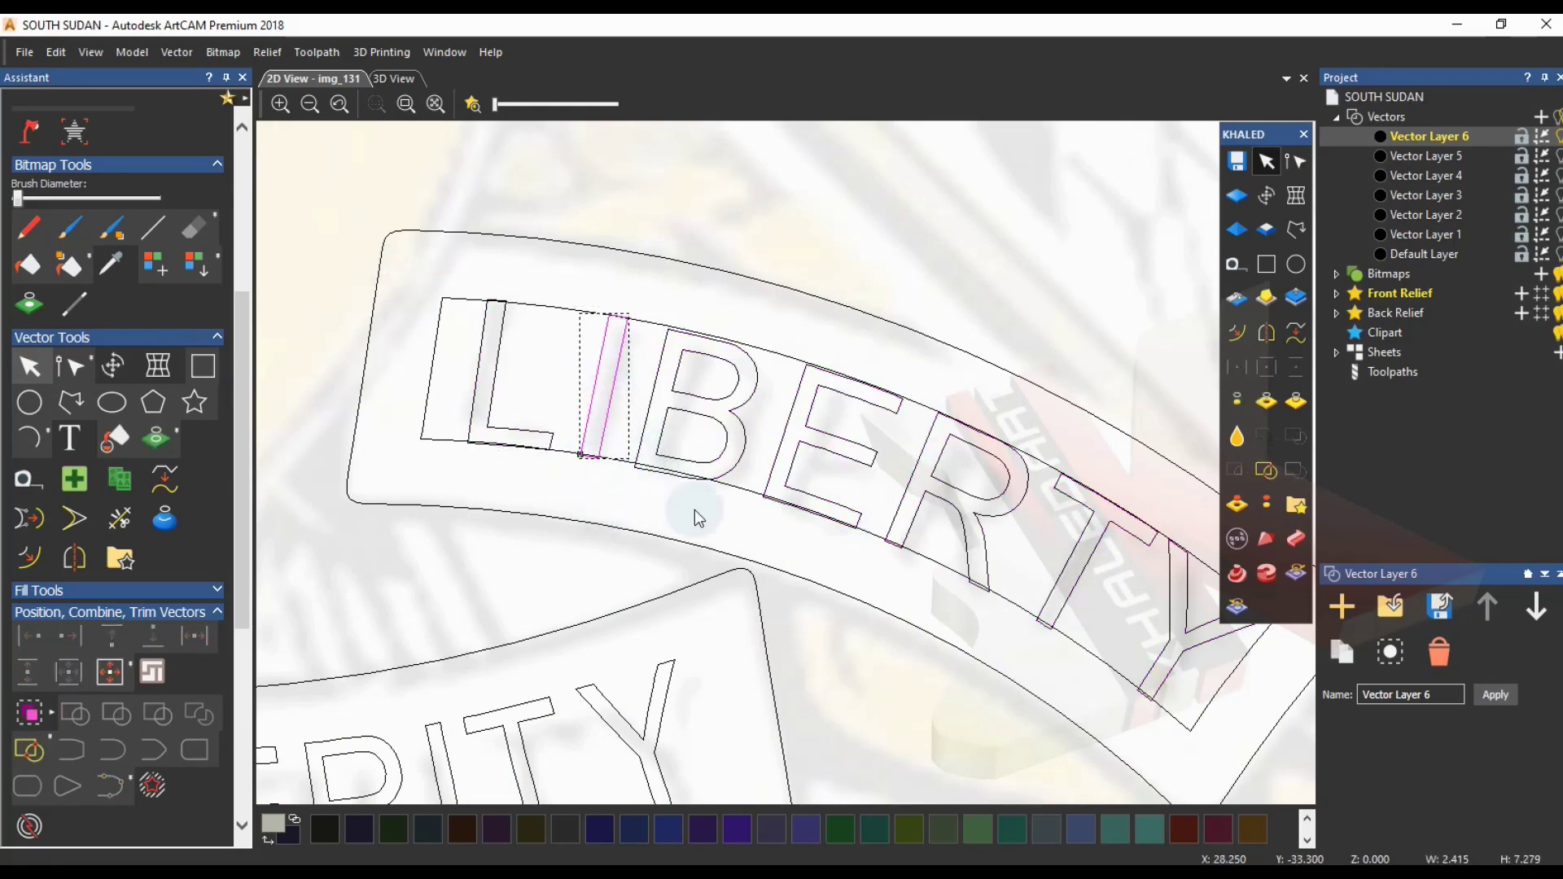
click(728, 460)
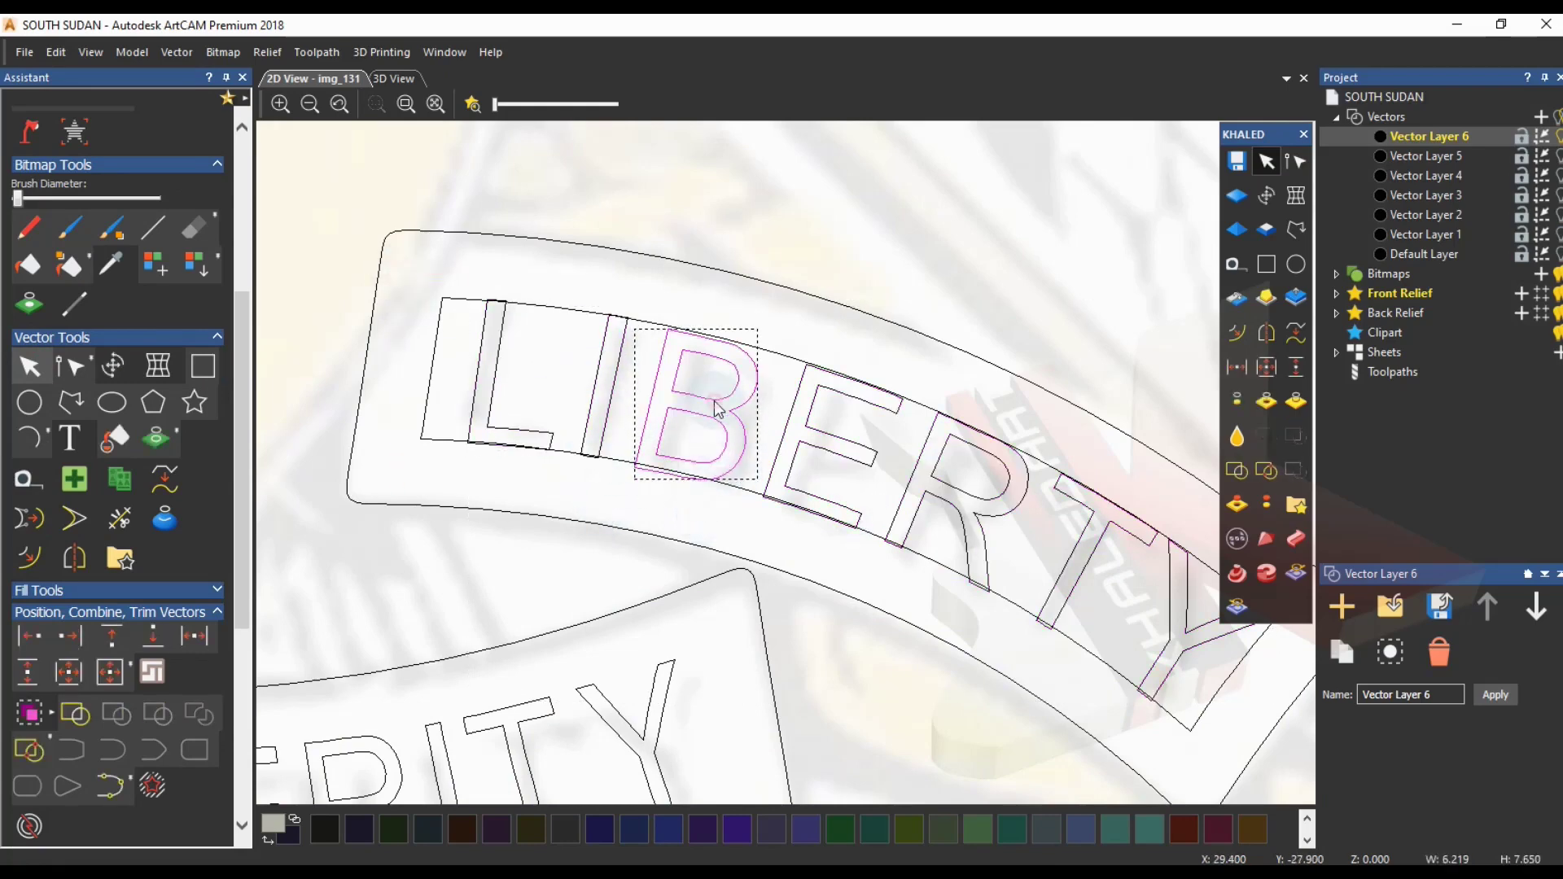
click(860, 580)
scroll(960, 576, down, 2)
scroll(883, 519, up, 2)
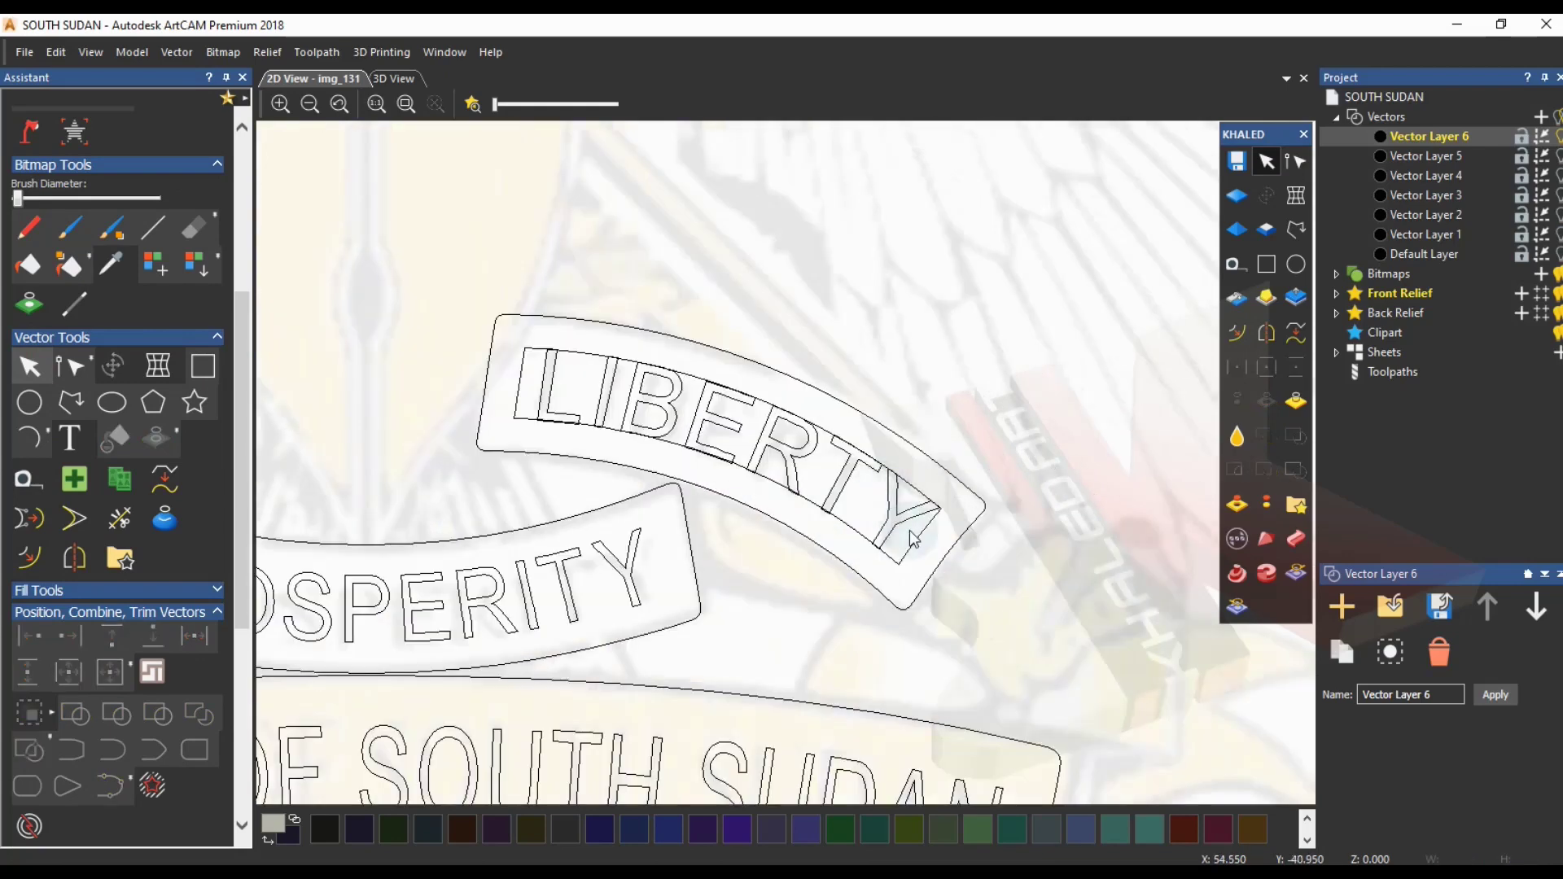
click(898, 505)
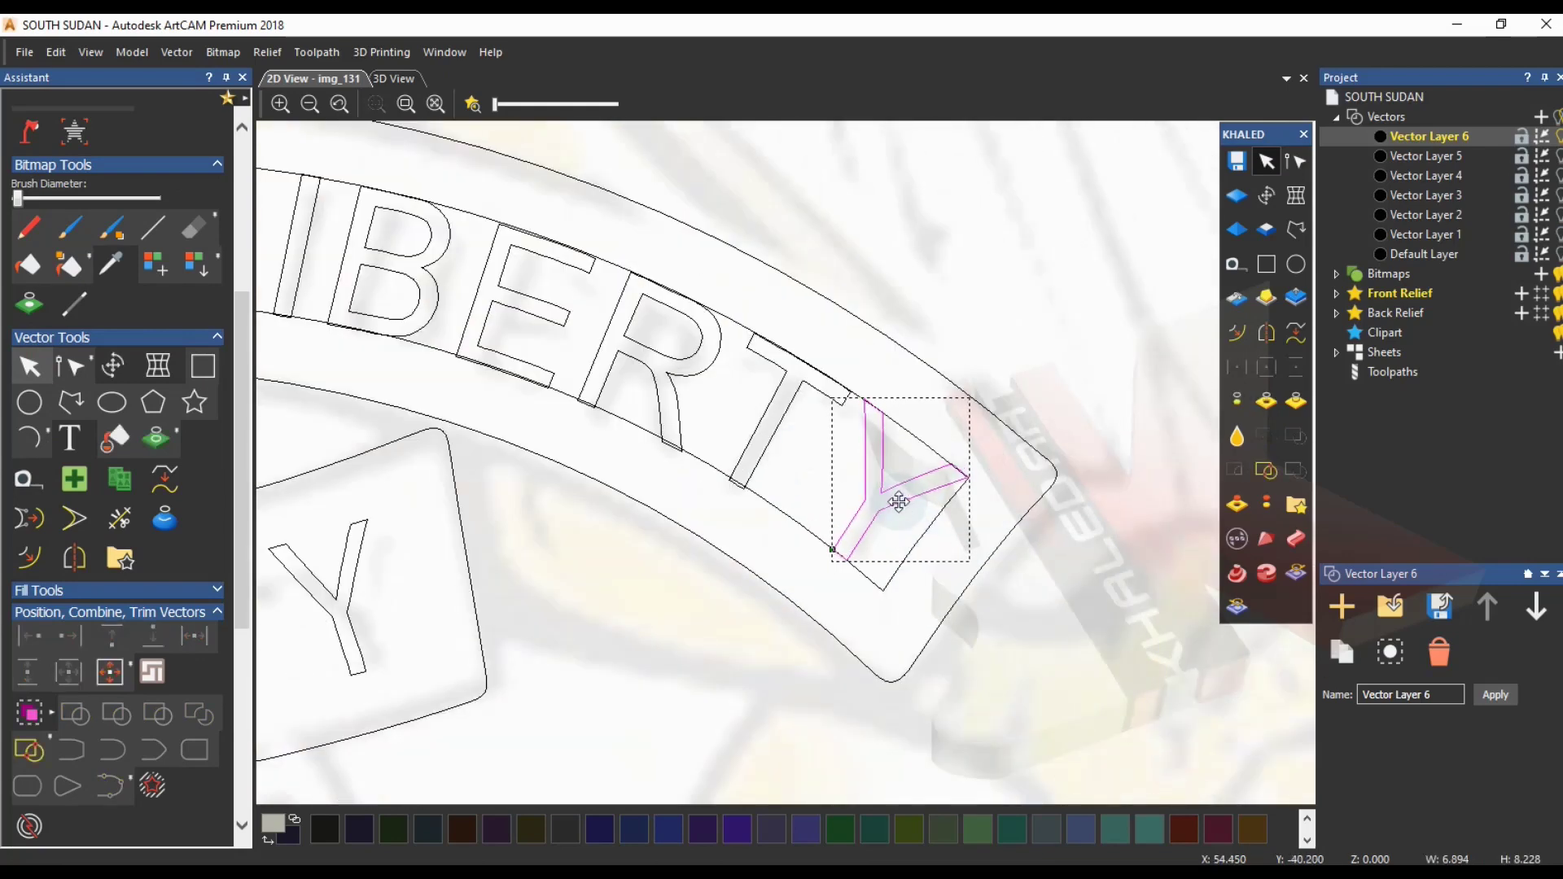
click(917, 545)
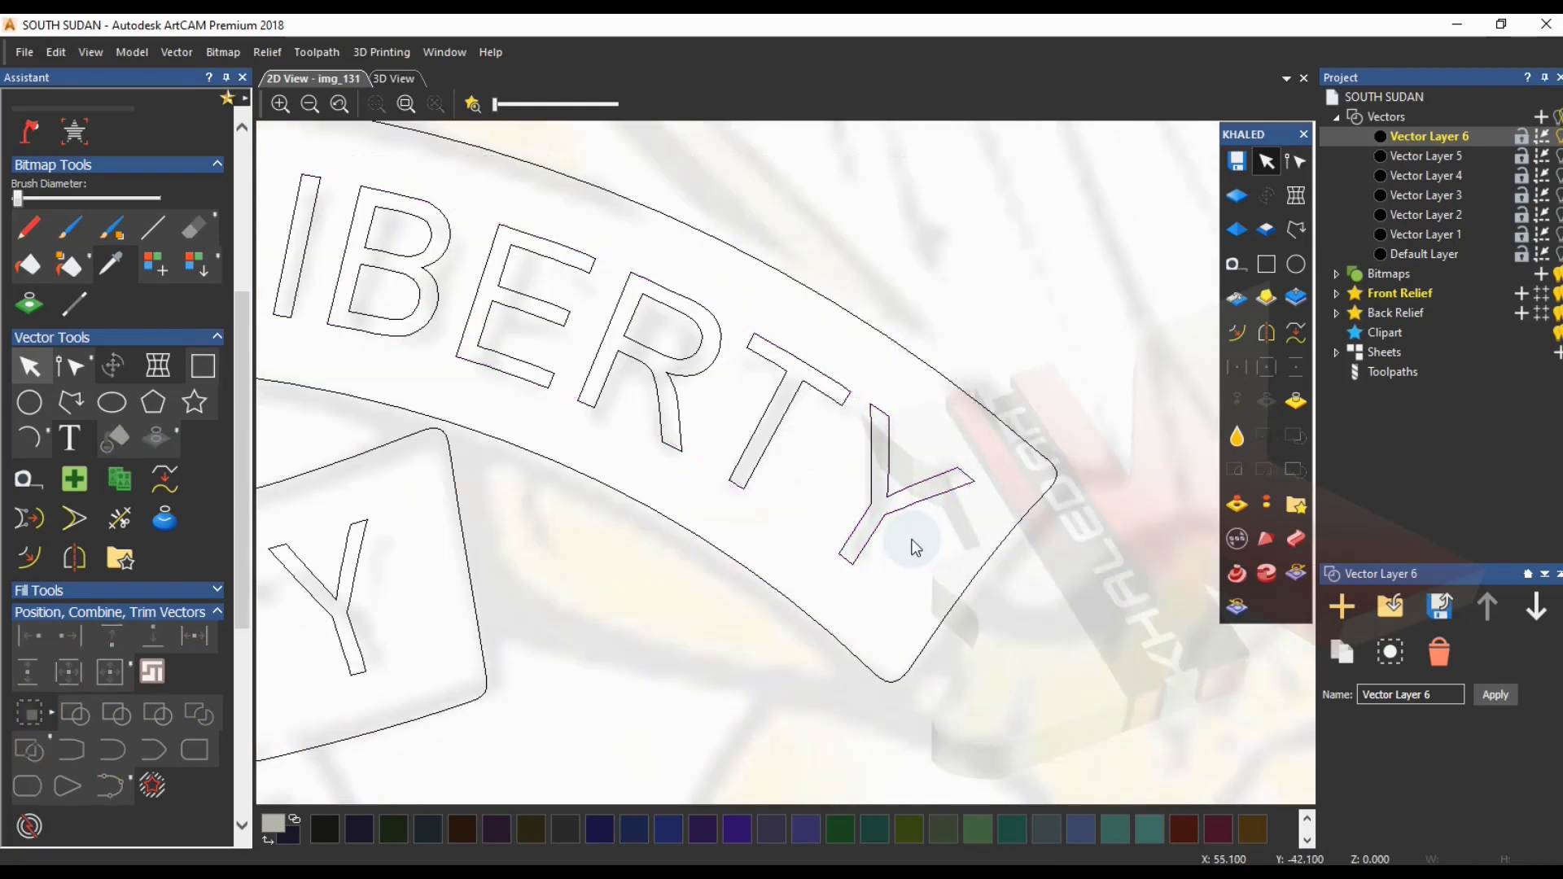
- Make the letter I of LIBERTY more upright with envelope distortion, shifting its top edge left and its bottom edge right
scroll(806, 541, down, 3)
scroll(648, 398, up, 4)
click(648, 399)
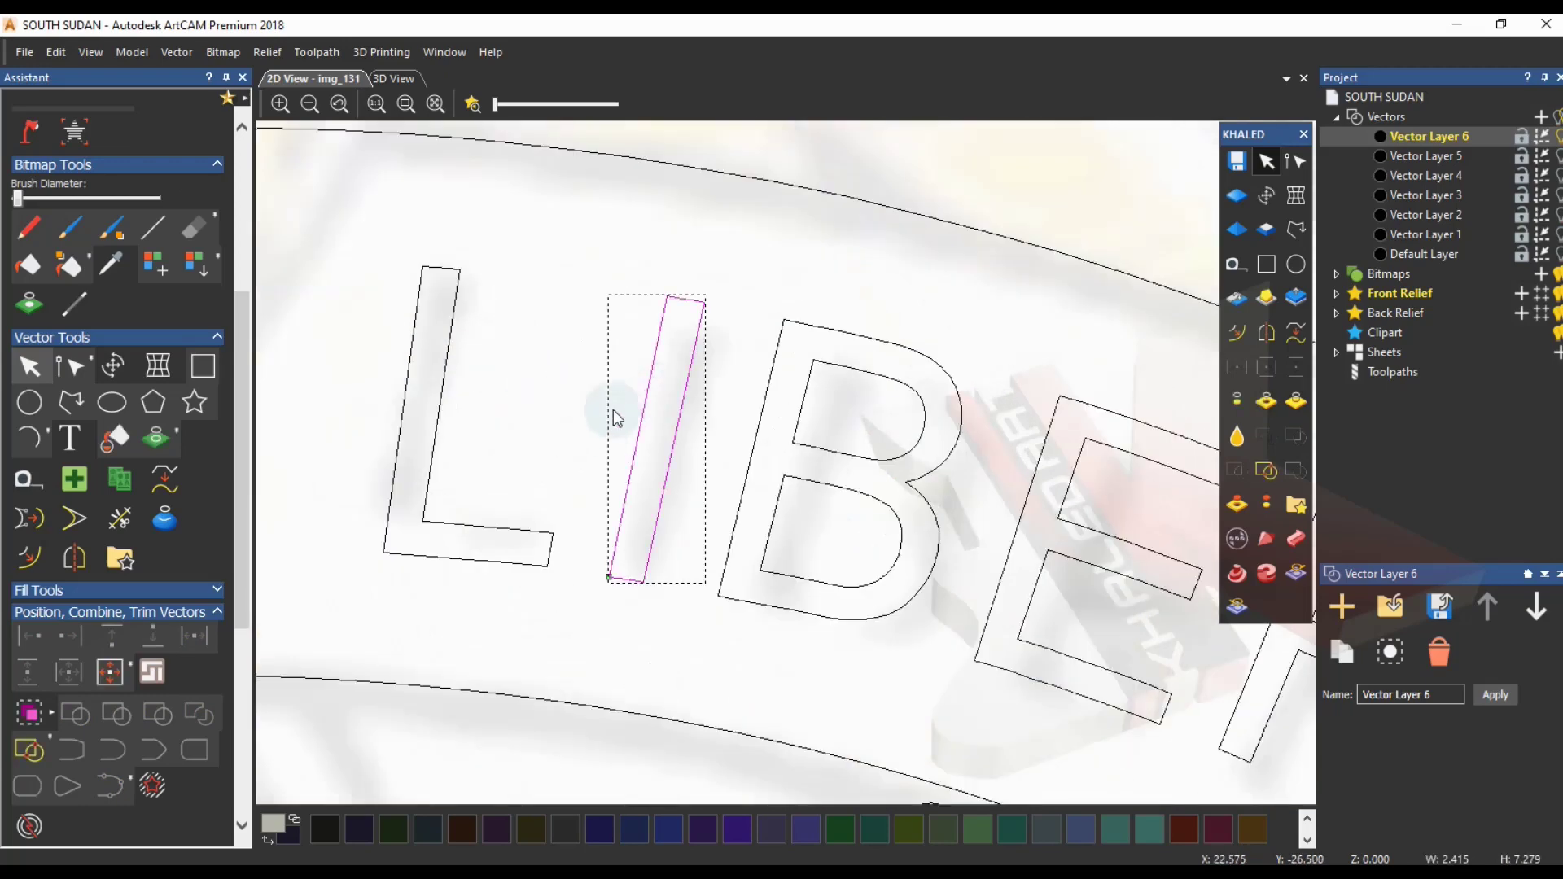
click(158, 366)
drag(575, 273, 749, 399)
drag(705, 294, 694, 292)
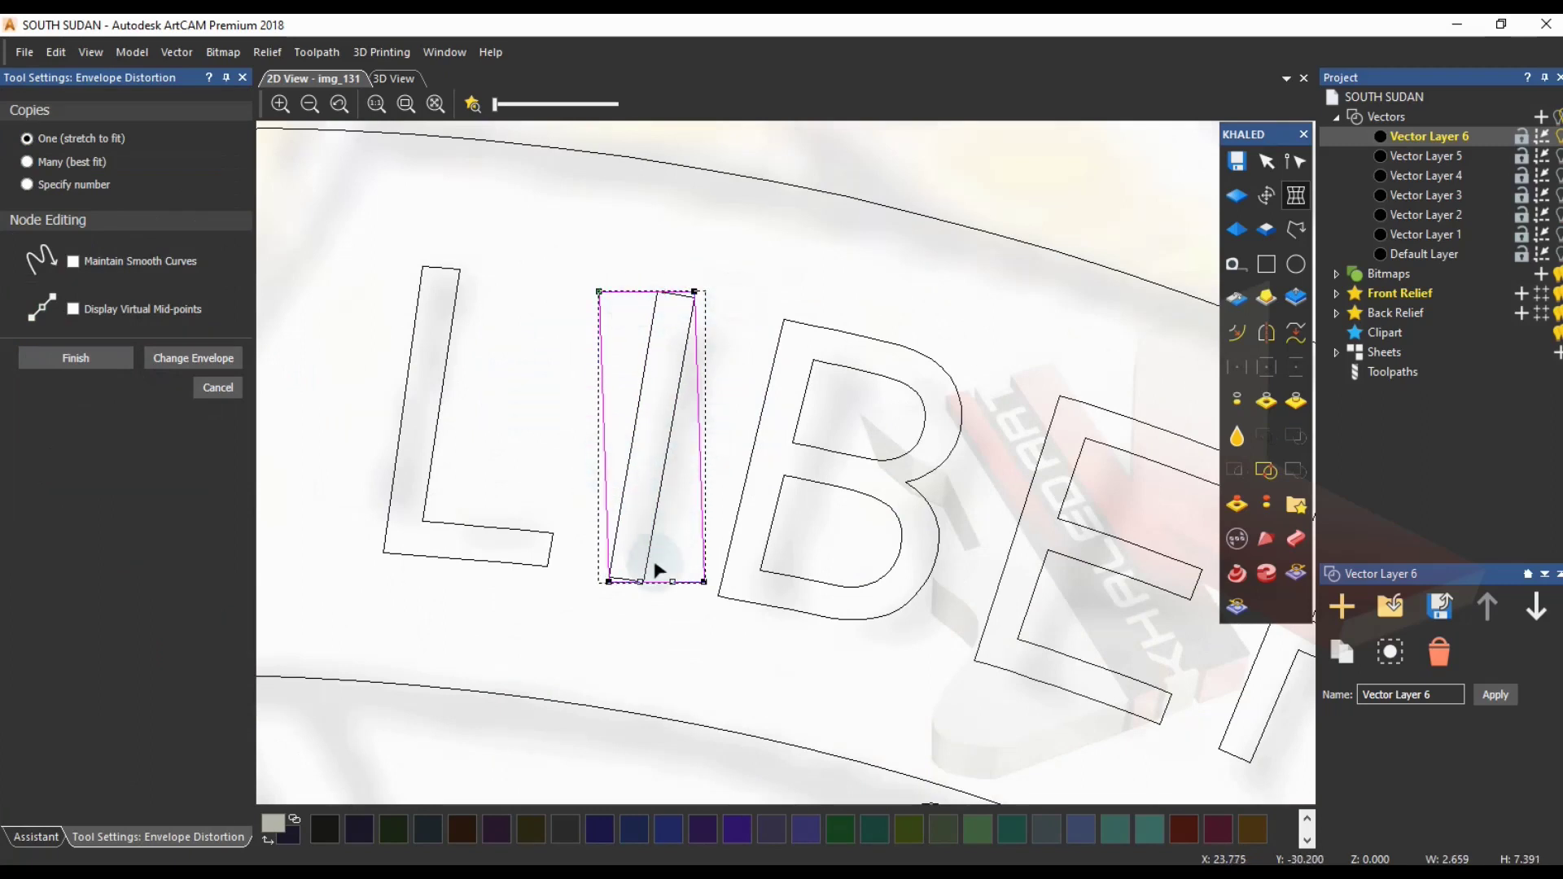
drag(569, 558, 713, 584)
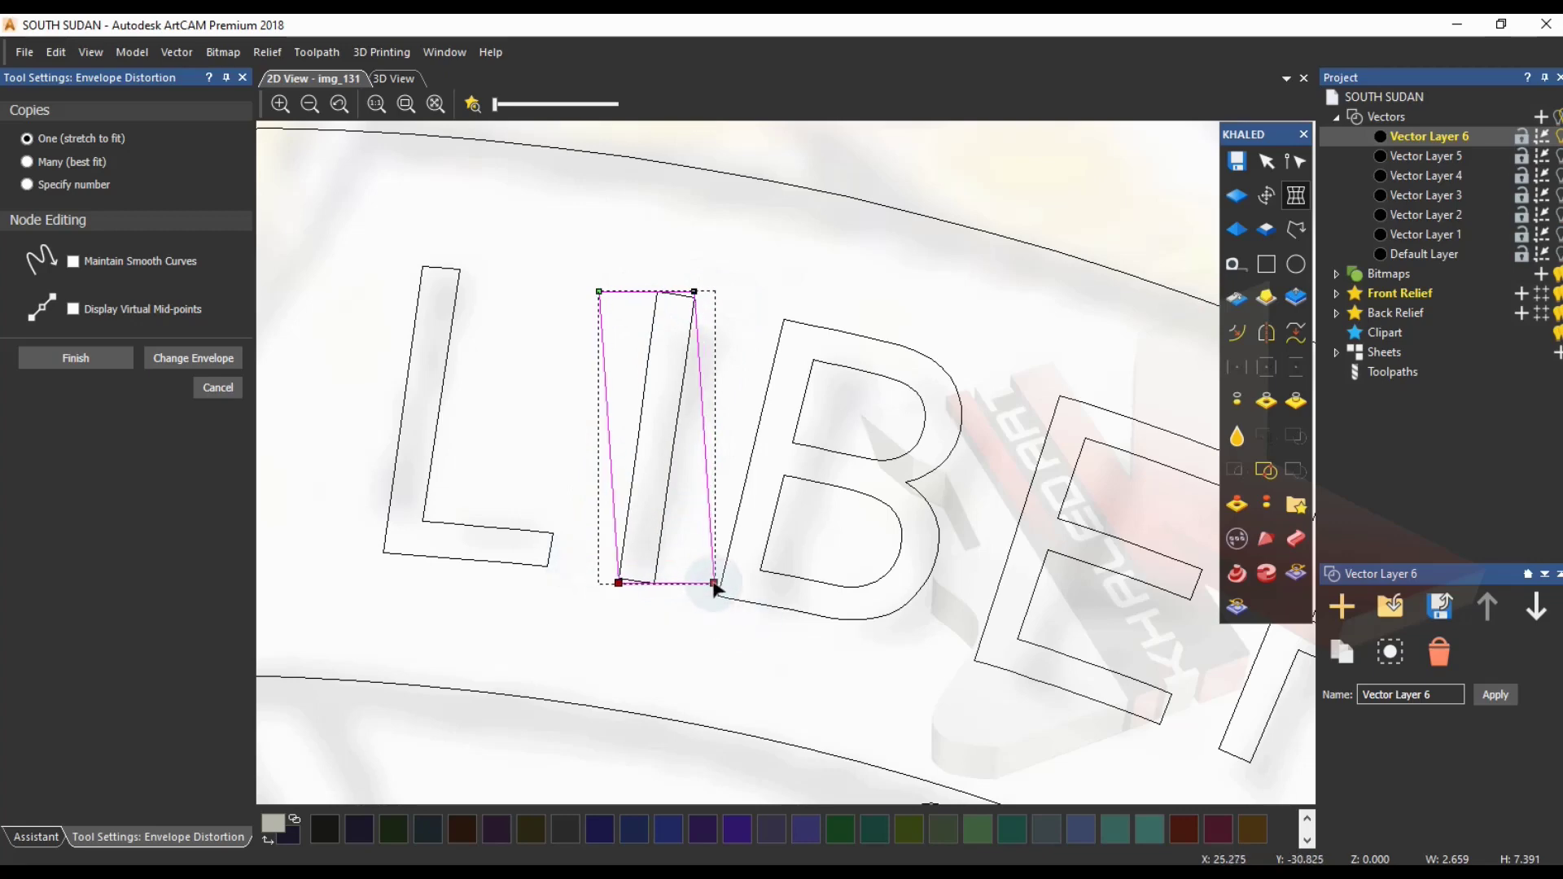
click(126, 368)
- Edit the nodes of the letter I in LIBERTY, moving its bottom edge slightly left
scroll(593, 600, down, 3)
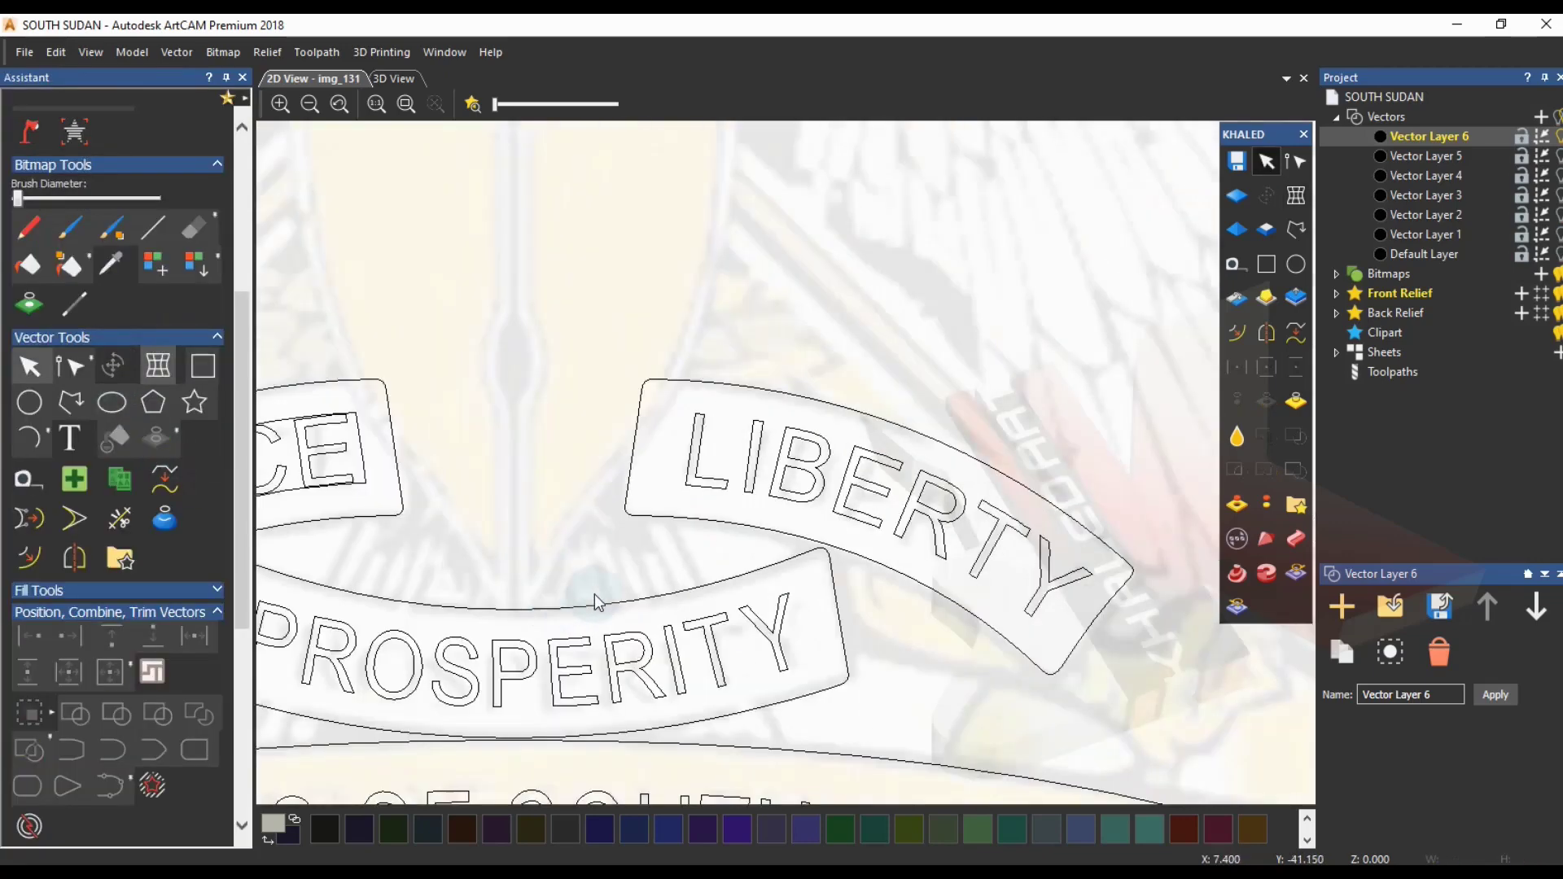
scroll(784, 505, up, 4)
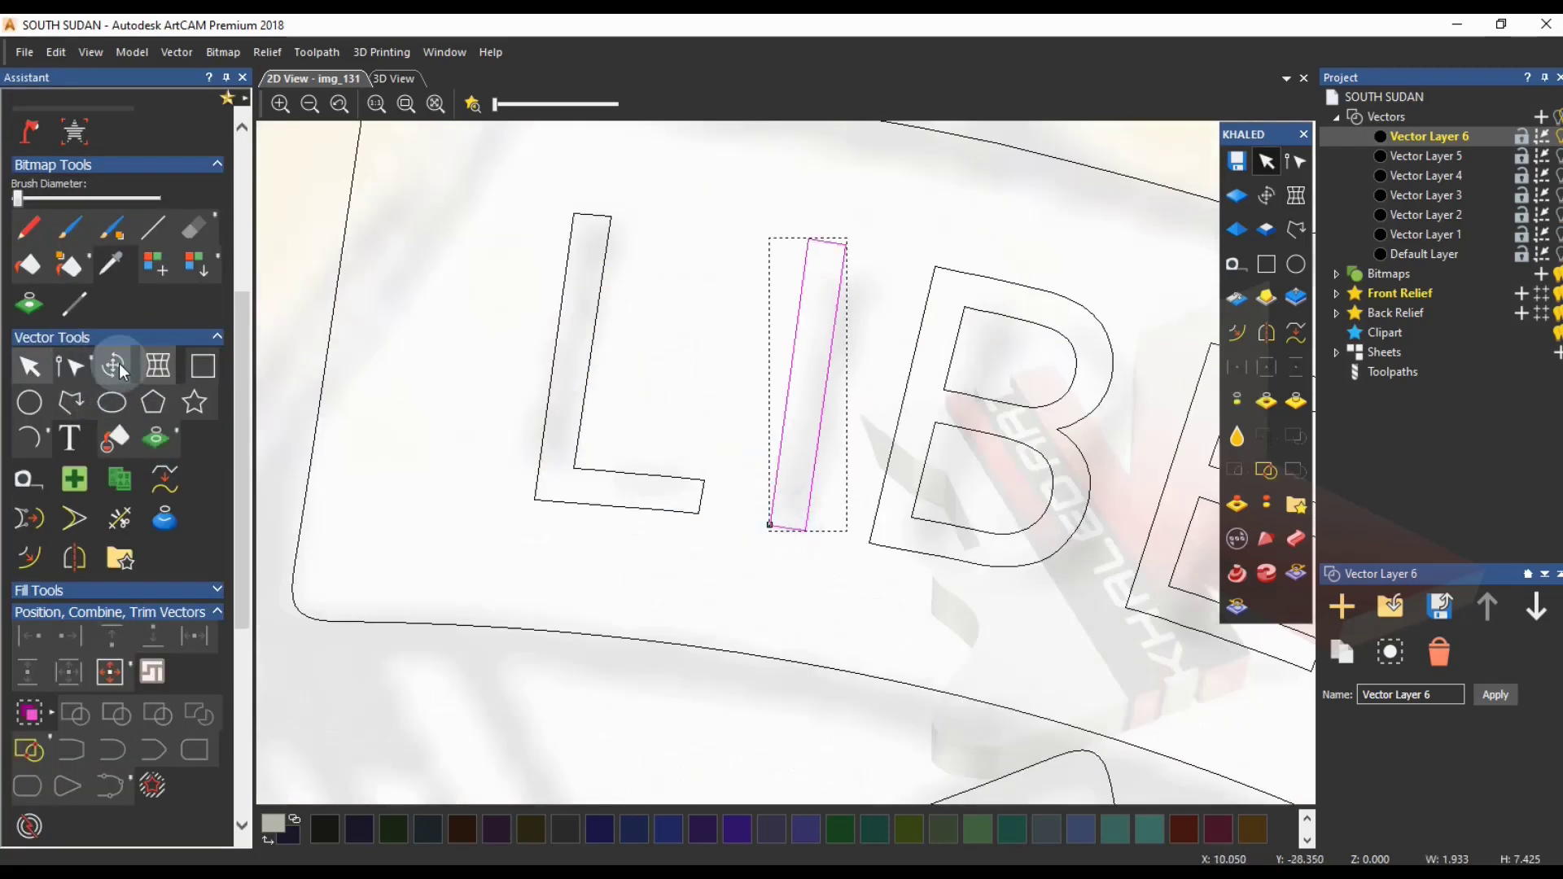
click(71, 365)
drag(759, 502, 796, 525)
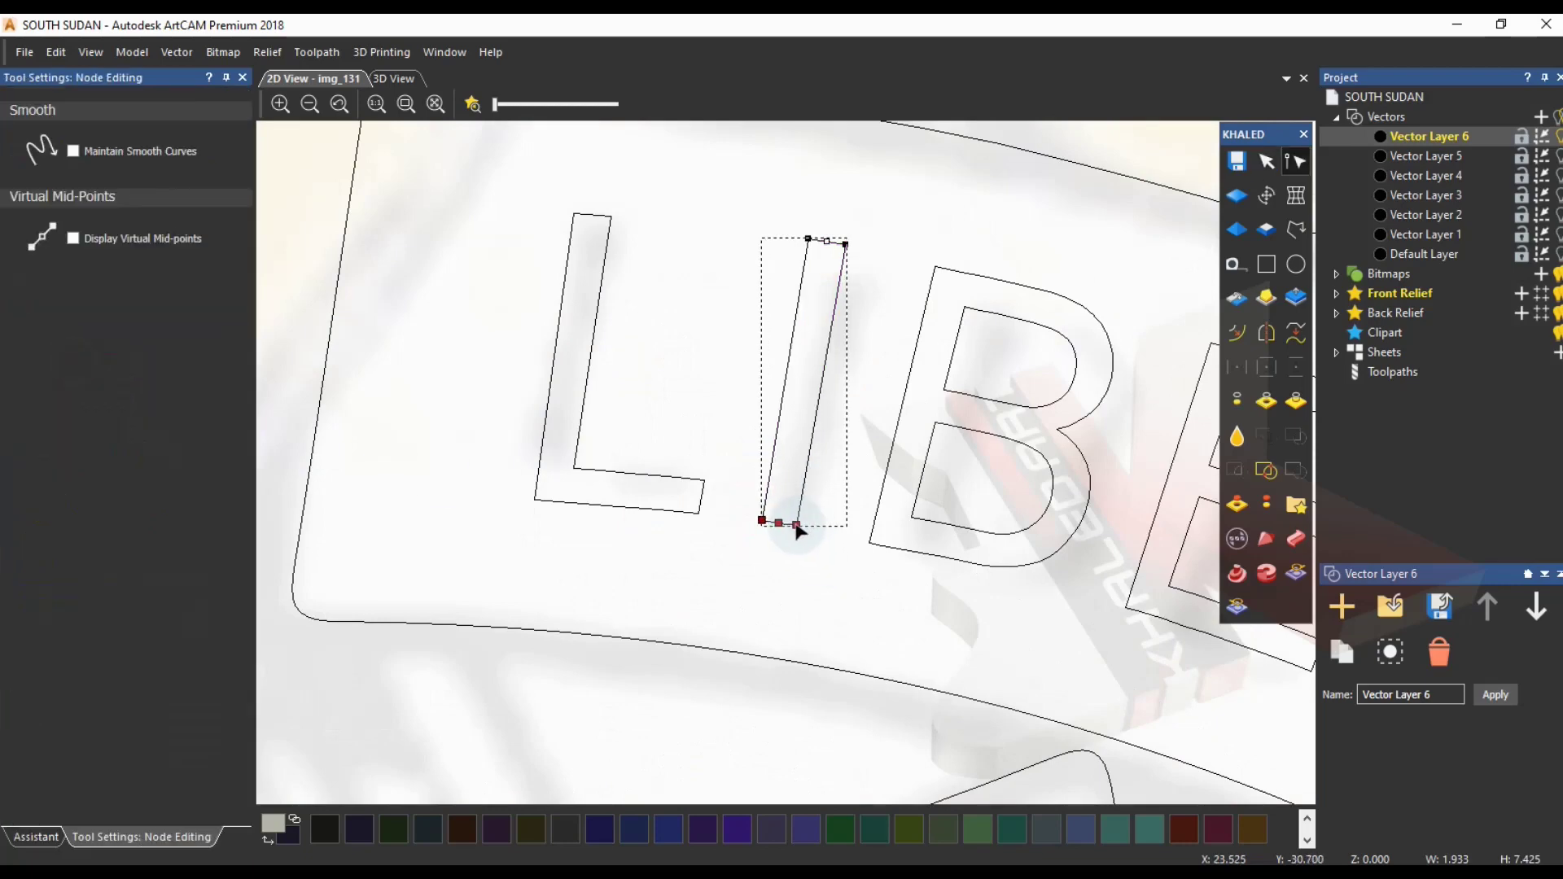
click(779, 574)
scroll(778, 574, down, 2)
click(34, 837)
click(30, 365)
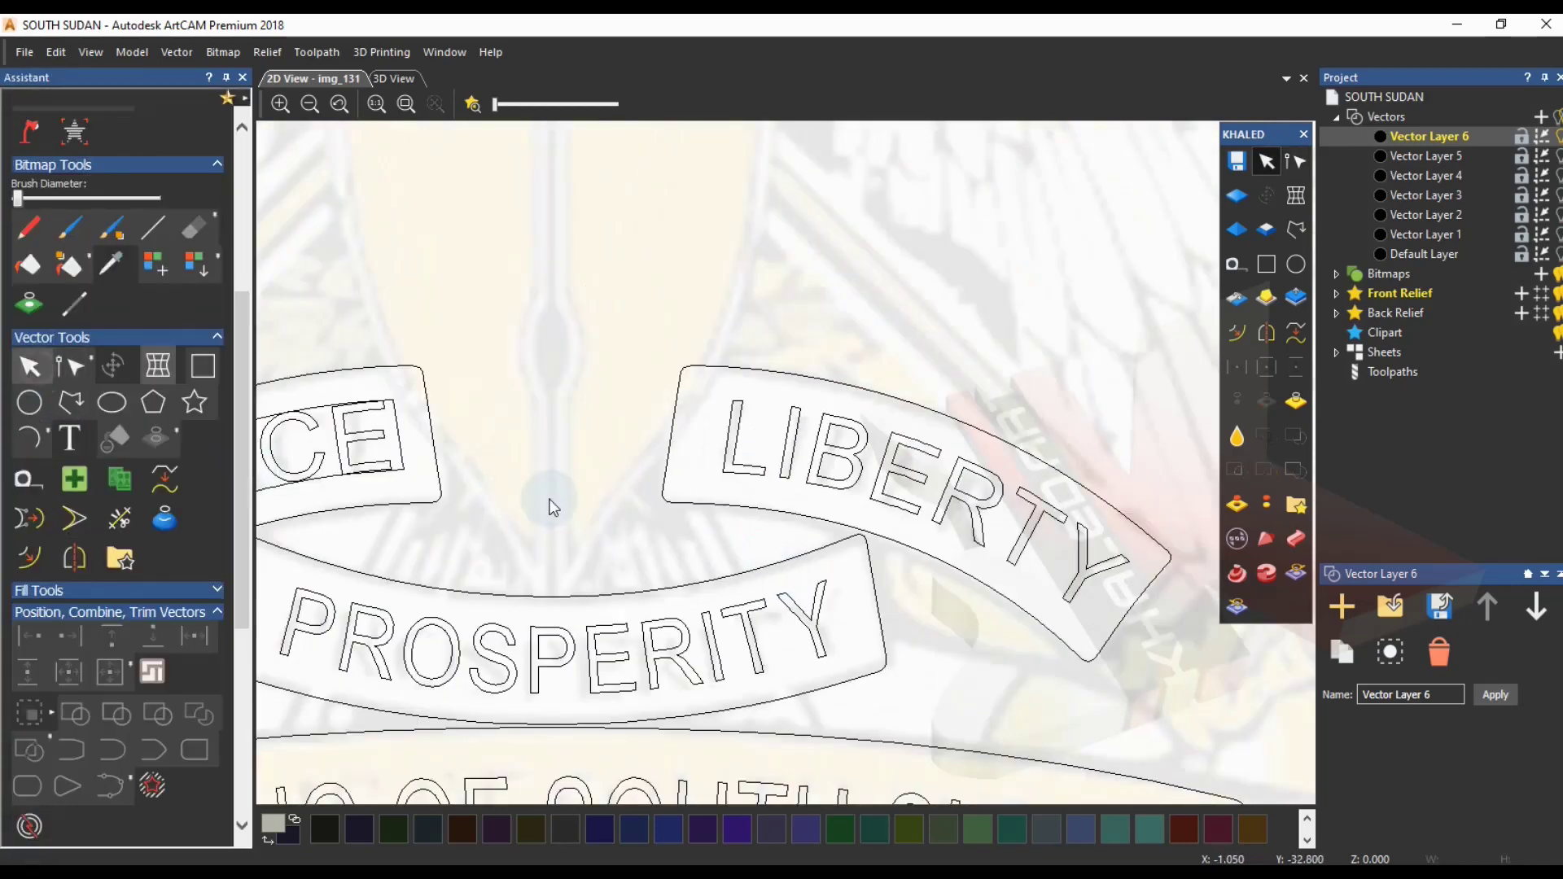
- Examine the four lettered banners and the whole coat of arms tracing with all vector layers shown
scroll(521, 509, down, 6)
scroll(689, 543, up, 8)
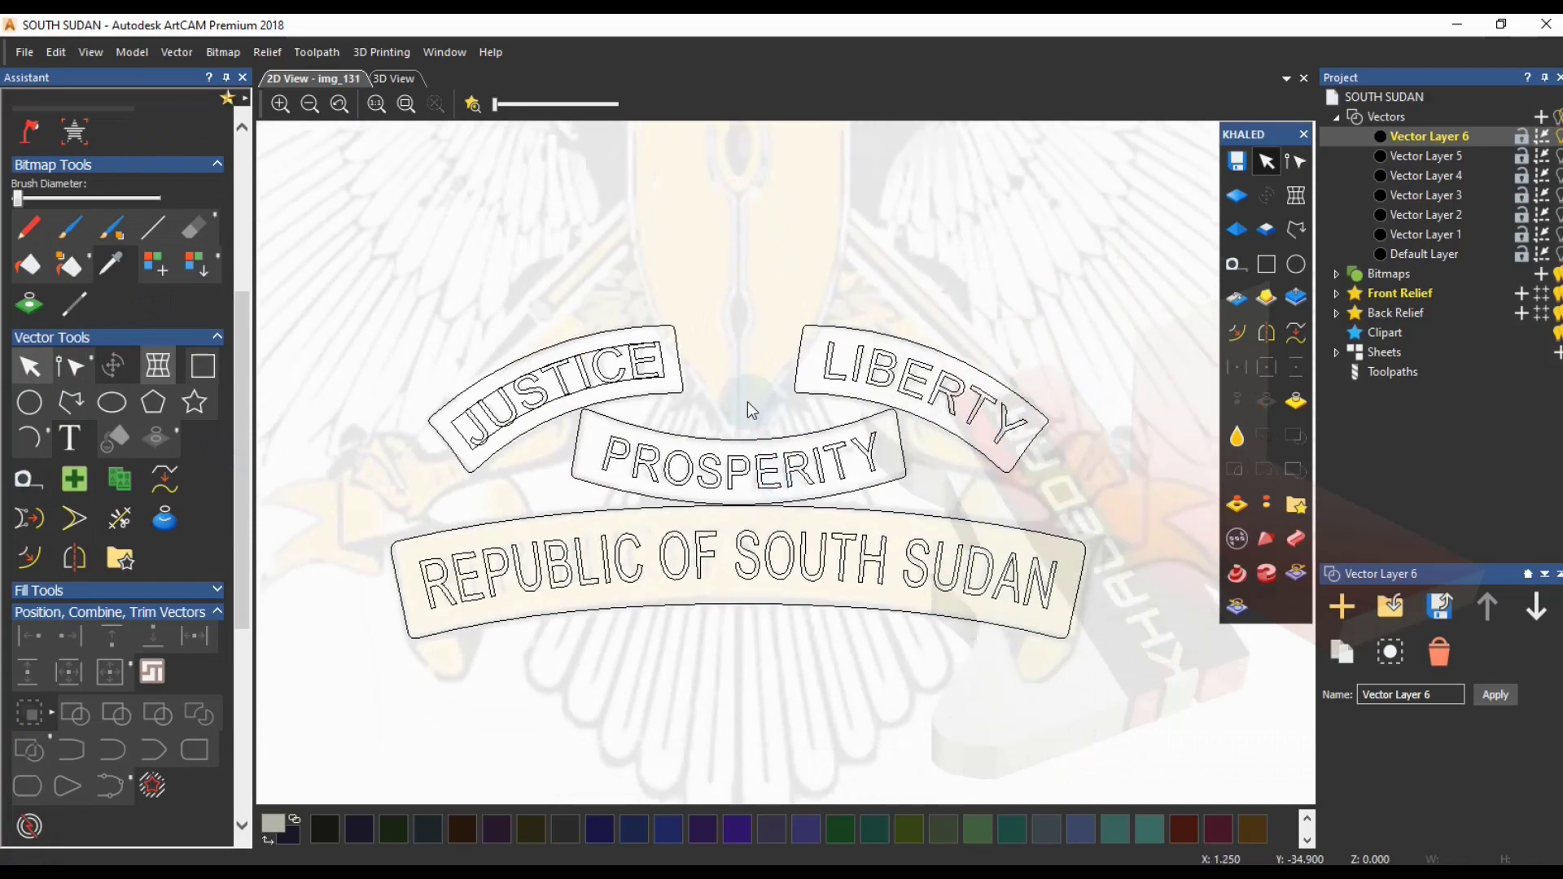
click(472, 106)
click(472, 104)
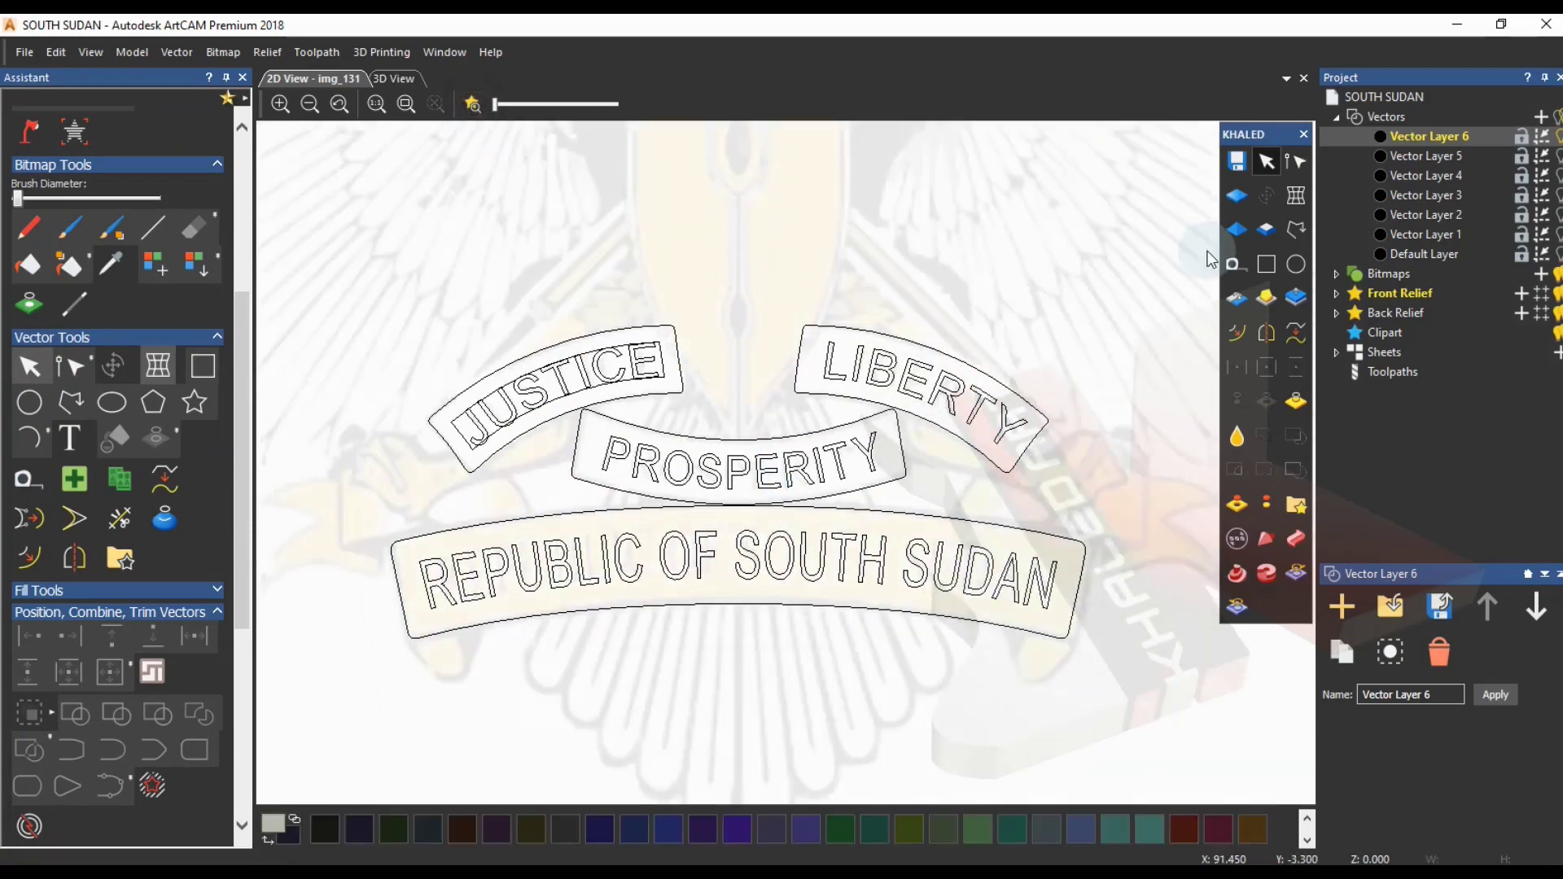
scroll(871, 529, down, 5)
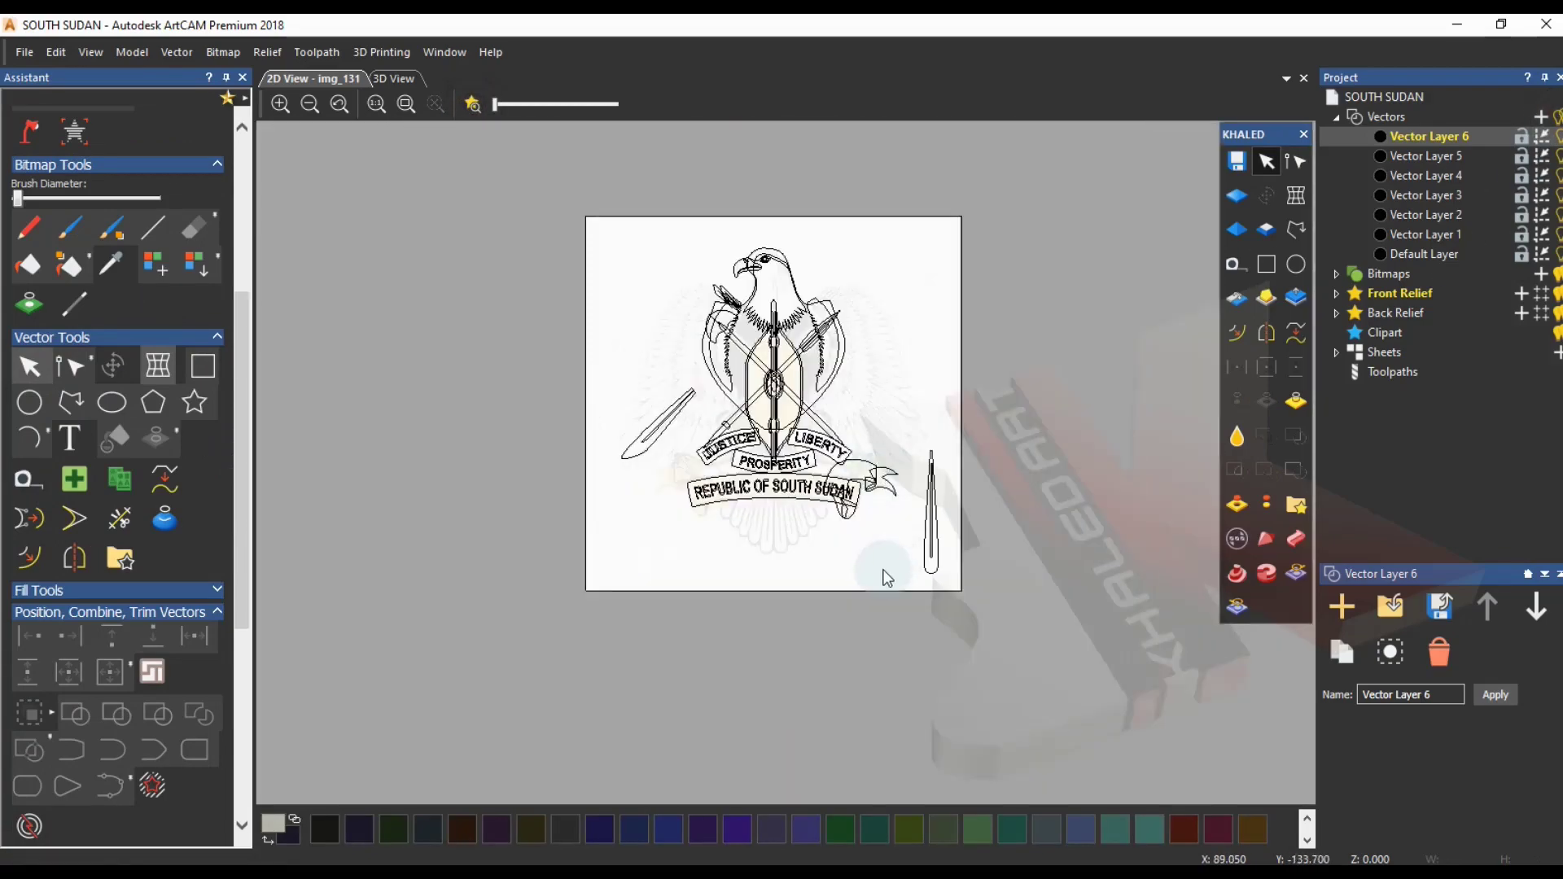
scroll(886, 568, up, 3)
middle_drag(827, 417, 747, 442)
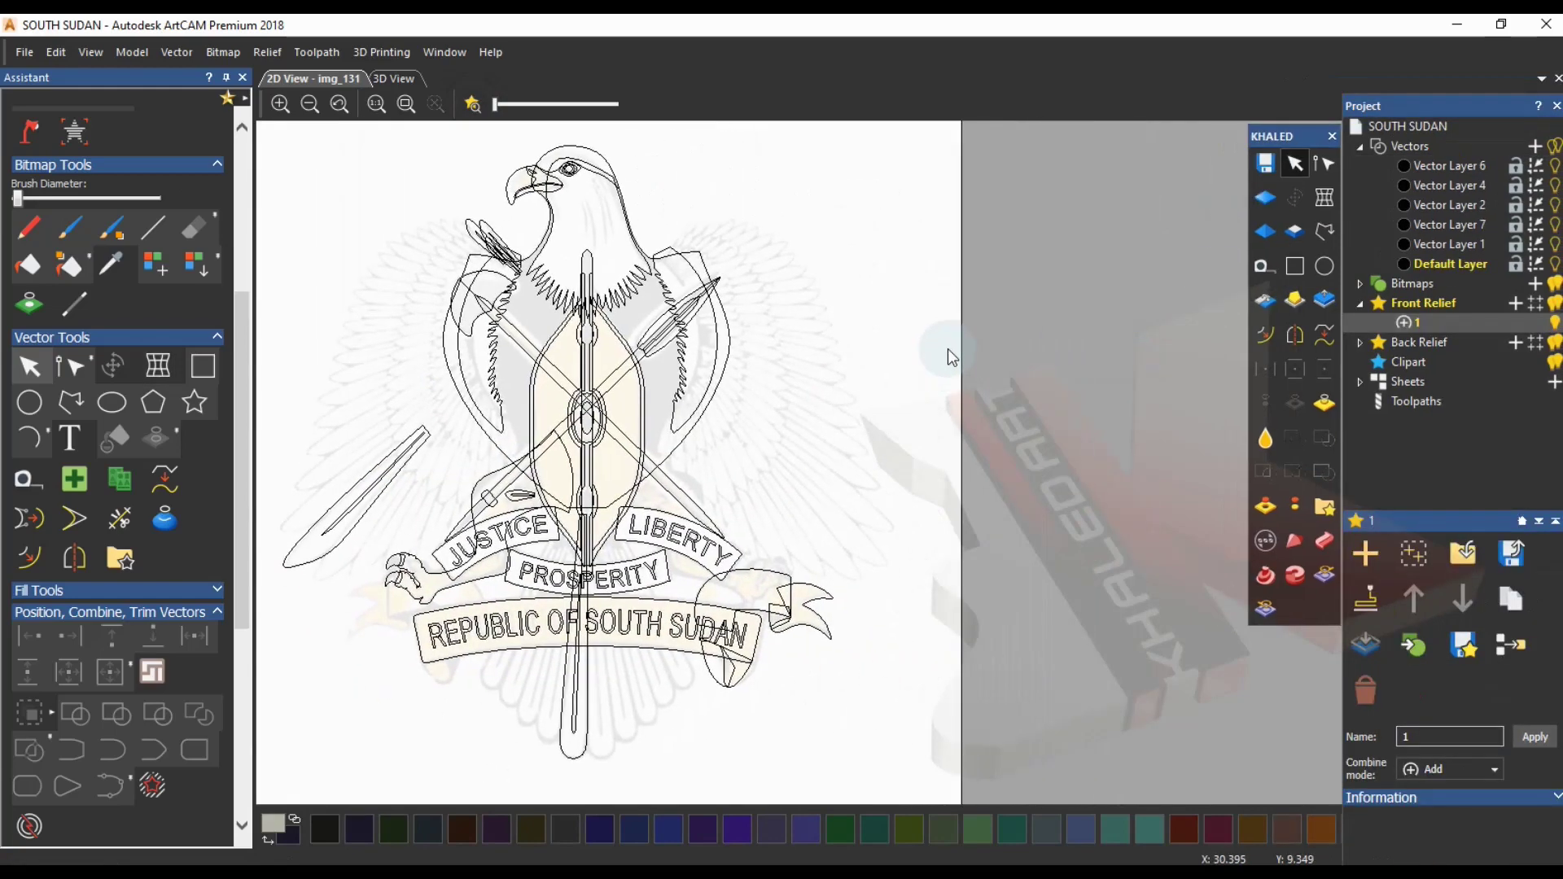
click(405, 106)
middle_drag(708, 272, 452, 287)
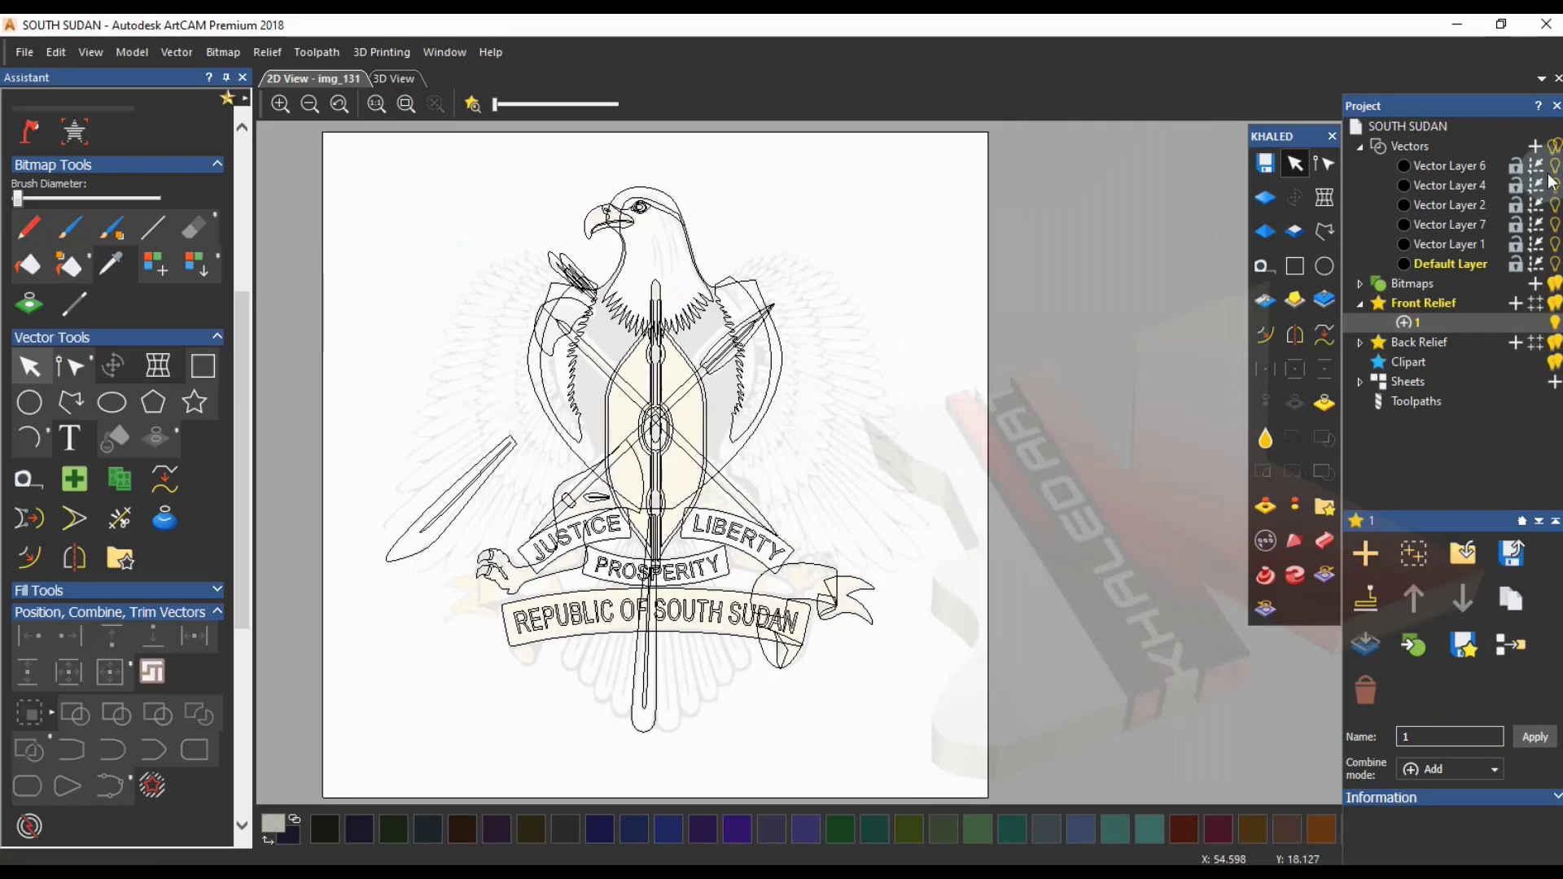
- Isolate Vector Layer 6 and Vector Layer 4 one after the other to examine the lettered banners and the ribbon end
click(1457, 165)
scroll(770, 582, up, 3)
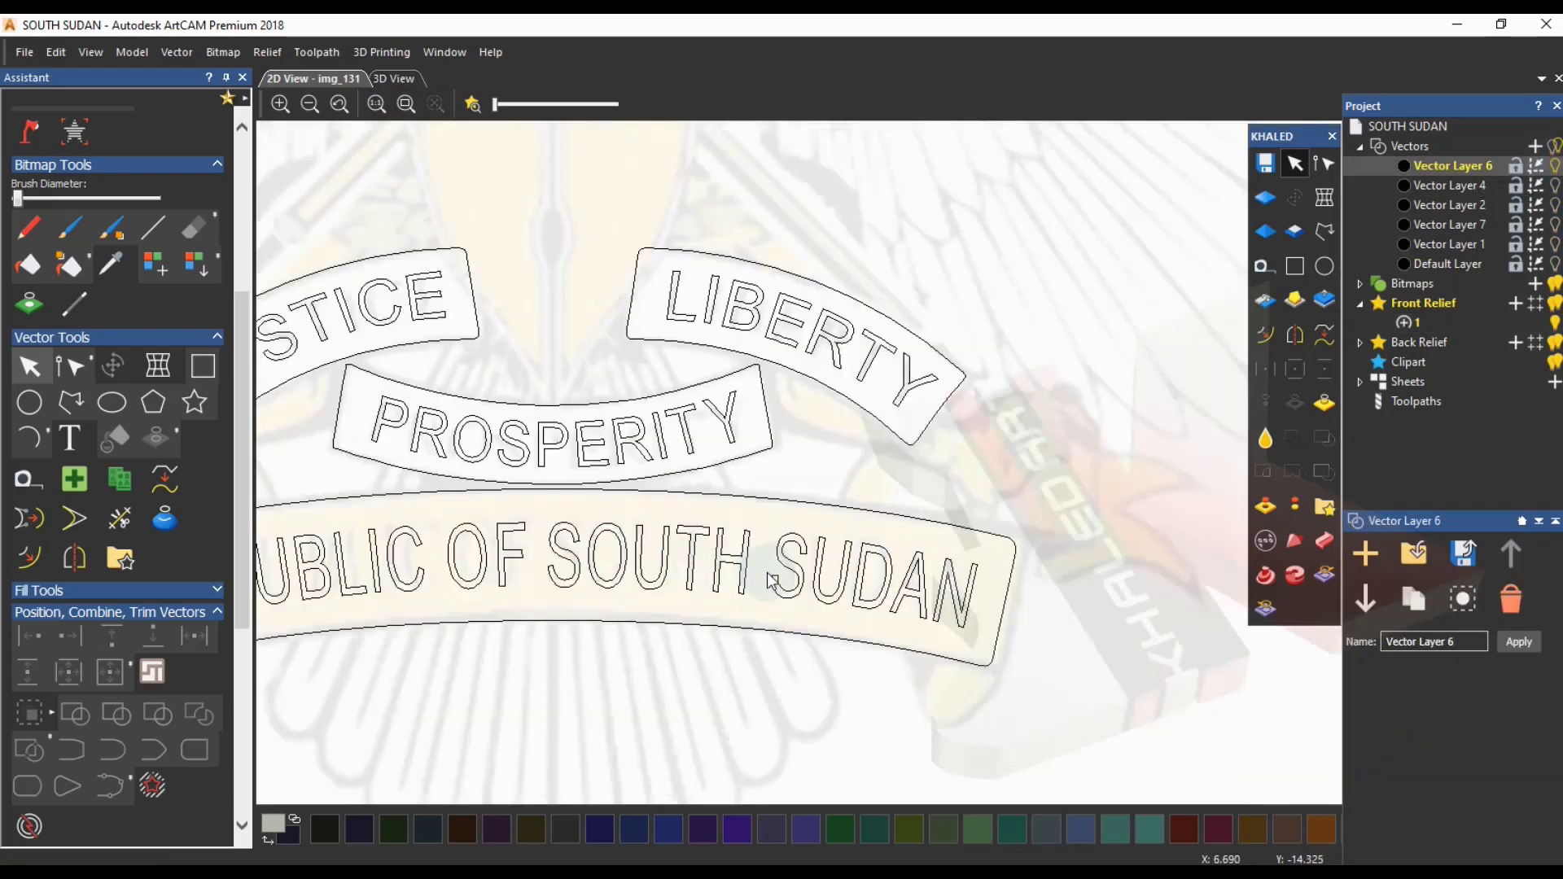
scroll(769, 582, down, 3)
middle_drag(724, 546, 729, 580)
click(1552, 187)
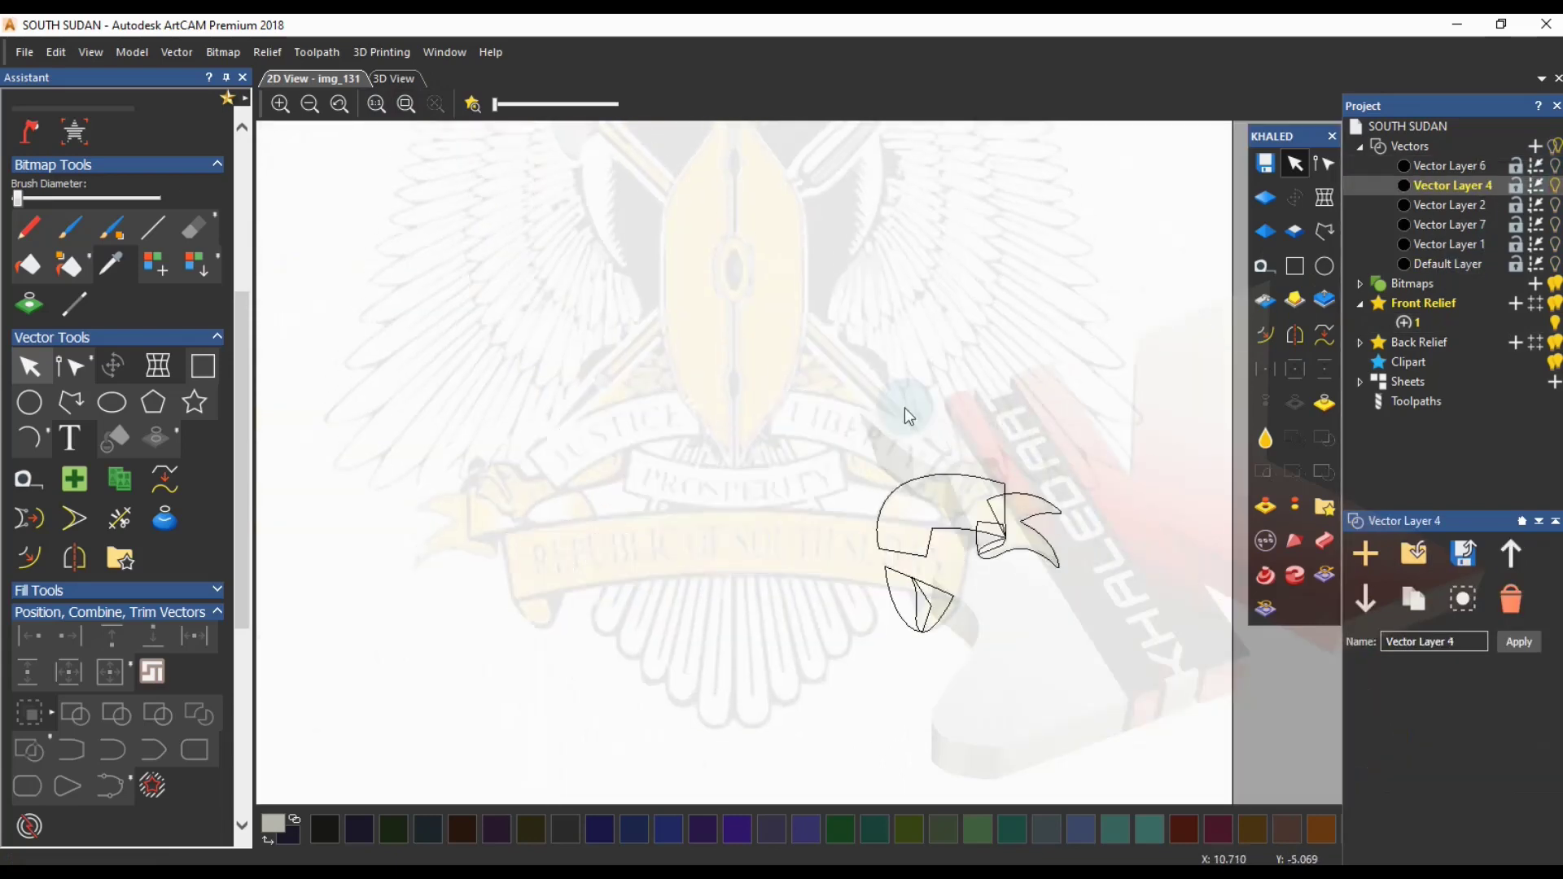
scroll(910, 431, down, 3)
scroll(948, 503, up, 2)
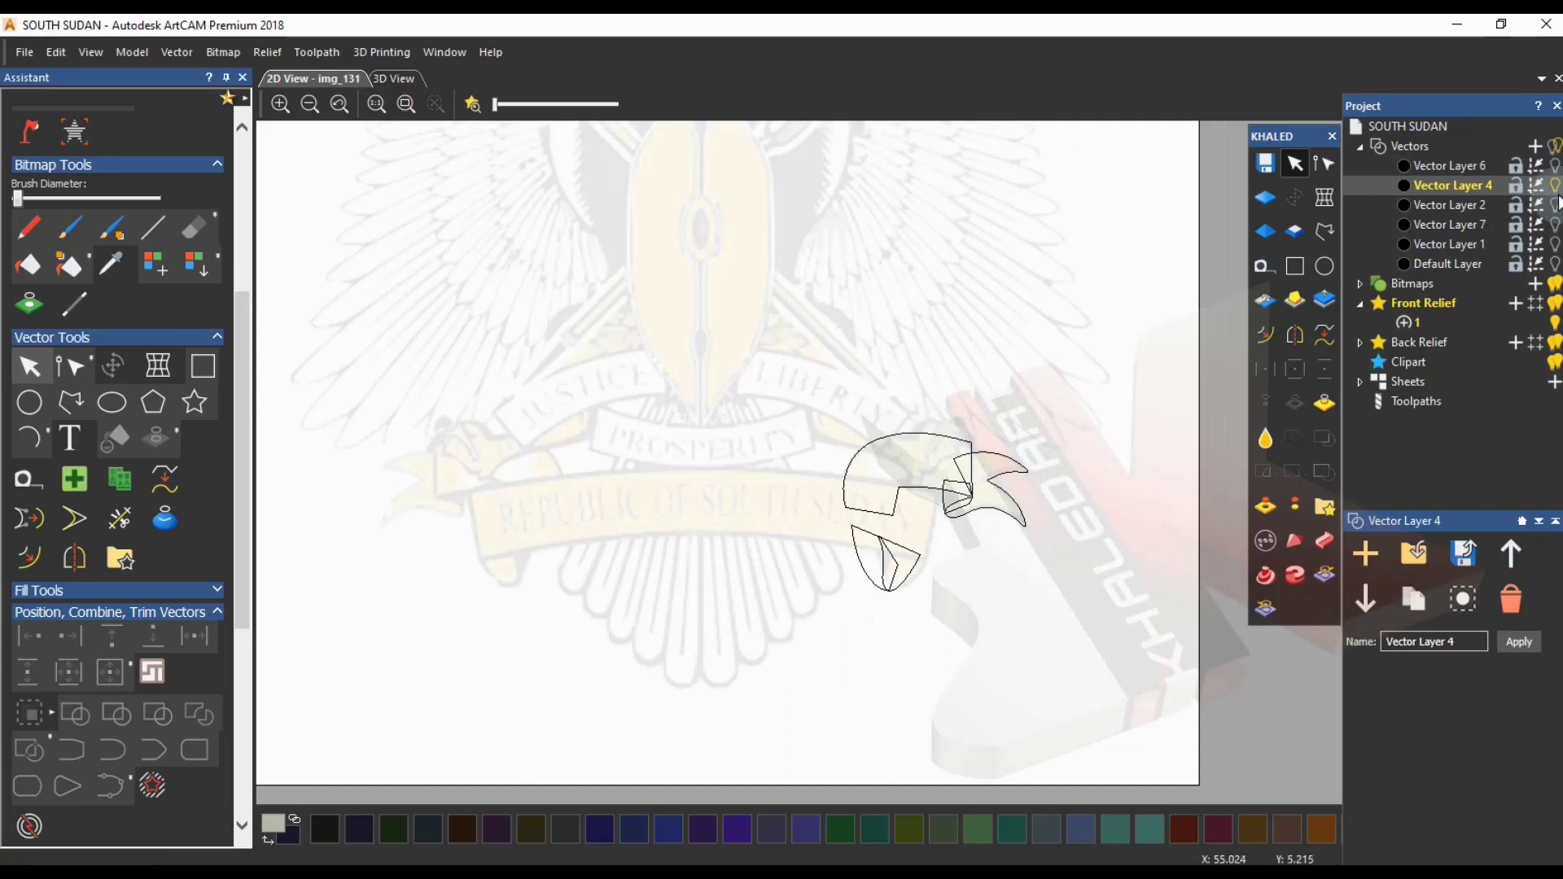
- Isolate Vector Layer 2 and Vector Layer 7 one after the other to examine the shield and the eagle's leg
click(1556, 205)
scroll(872, 478, down, 4)
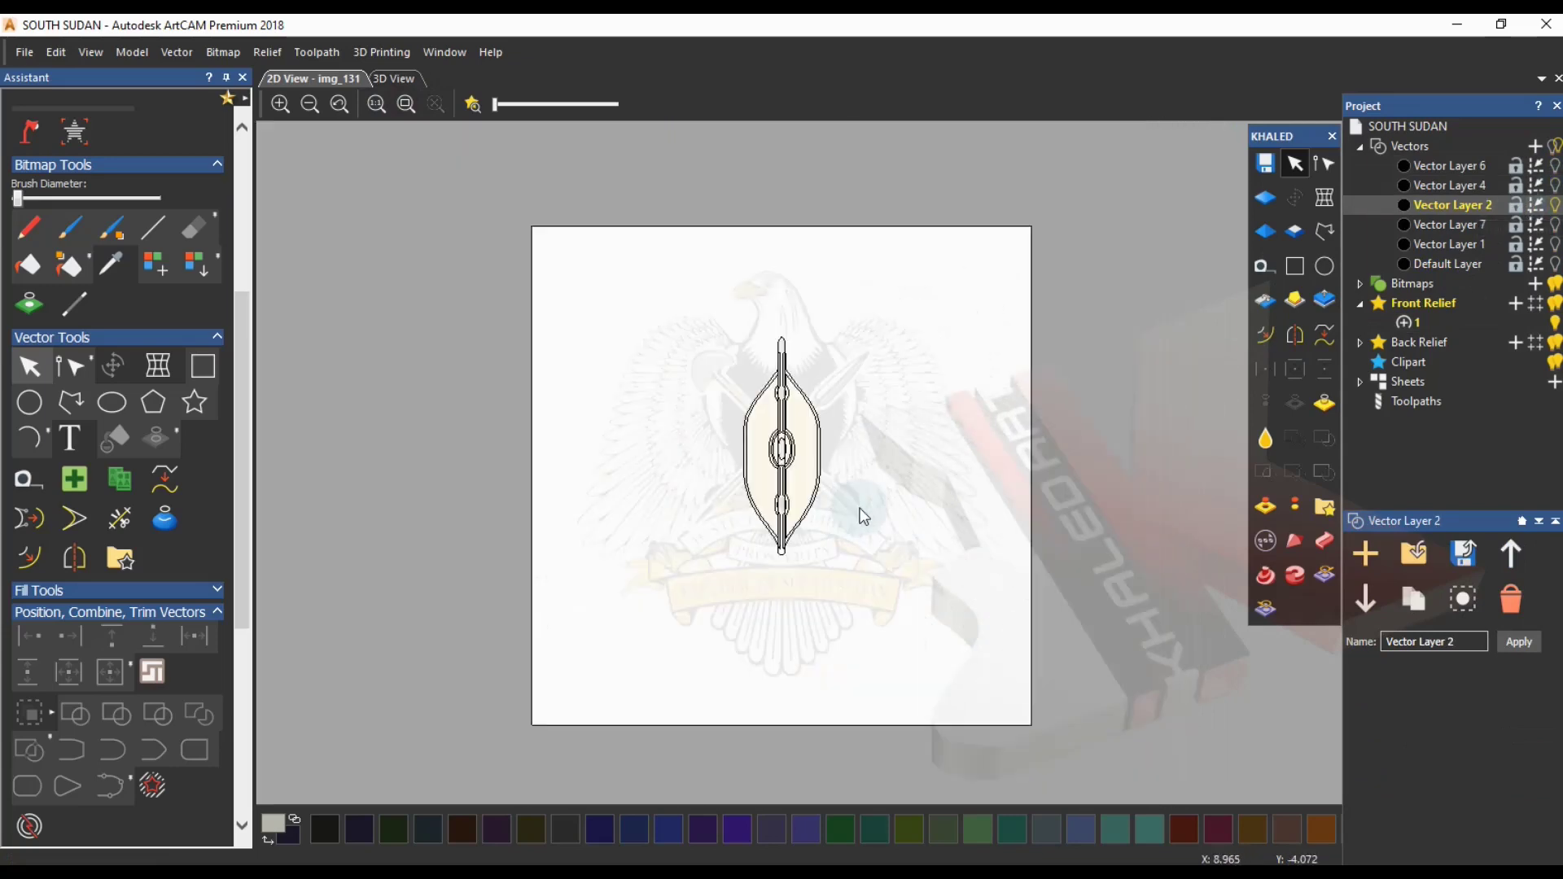
click(1556, 225)
scroll(720, 521, up, 4)
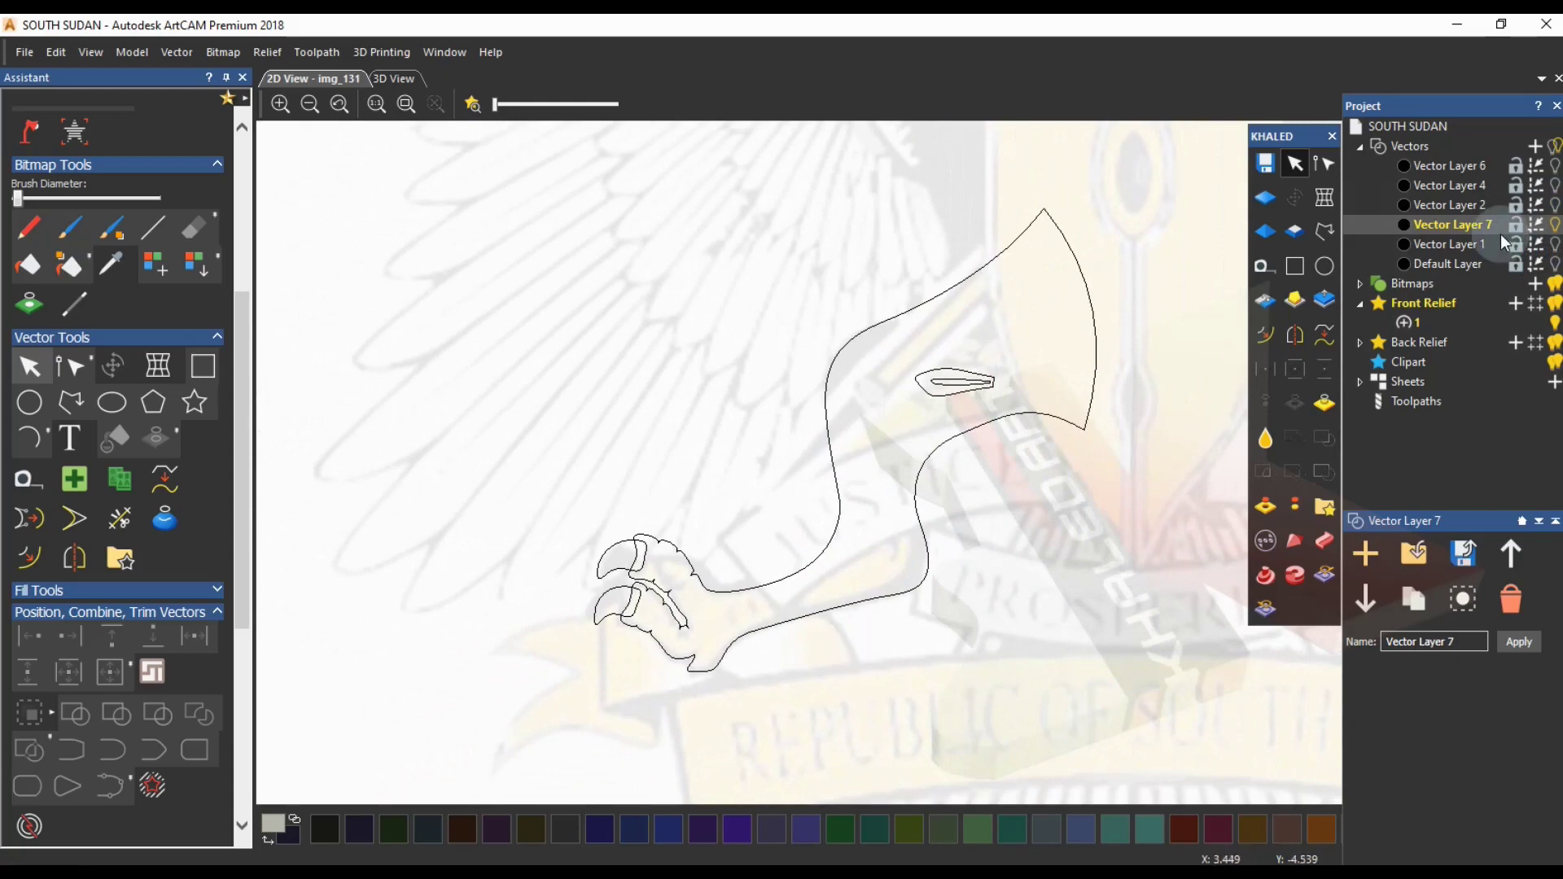
- Isolate Vector Layer 1 and Default Layer one after the other to examine the crossed weapons and the eagle's body
click(1555, 246)
scroll(806, 529, down, 4)
scroll(814, 569, up, 4)
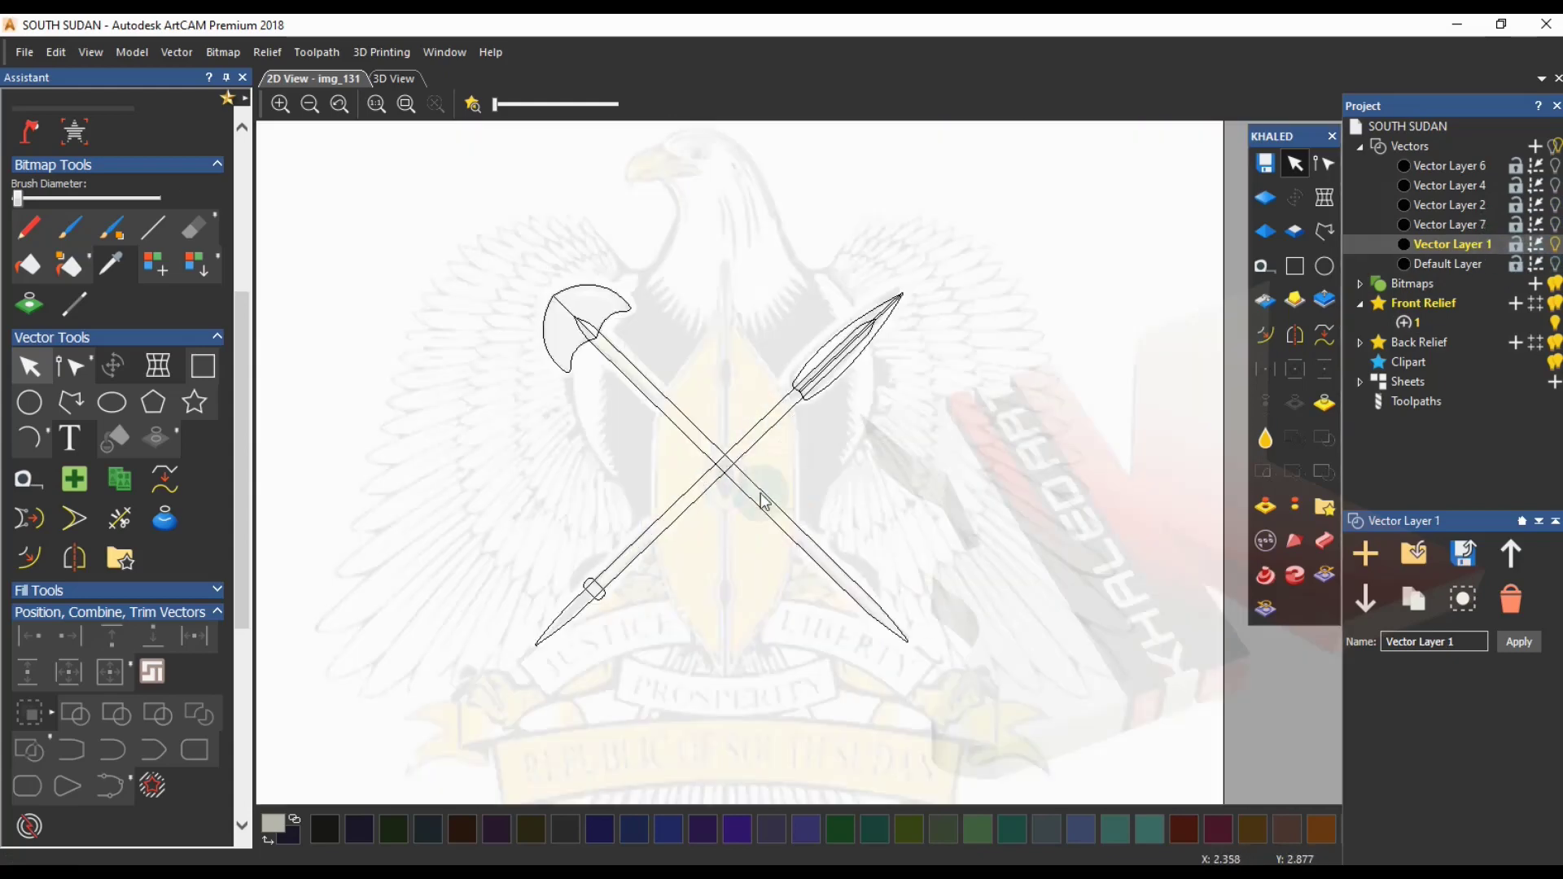
click(1556, 264)
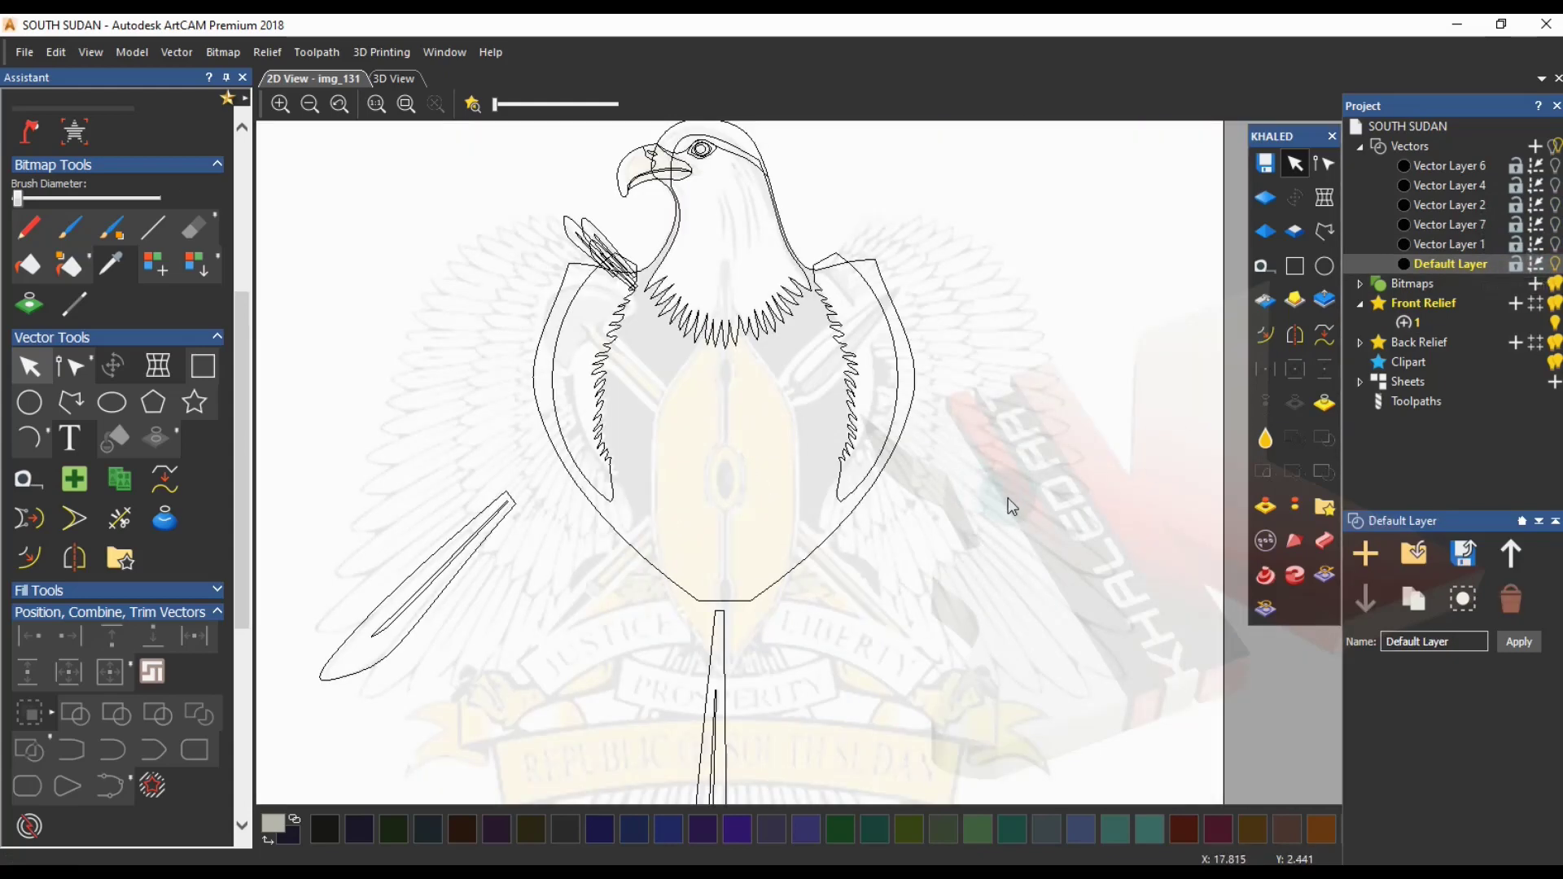
scroll(1008, 491, down, 4)
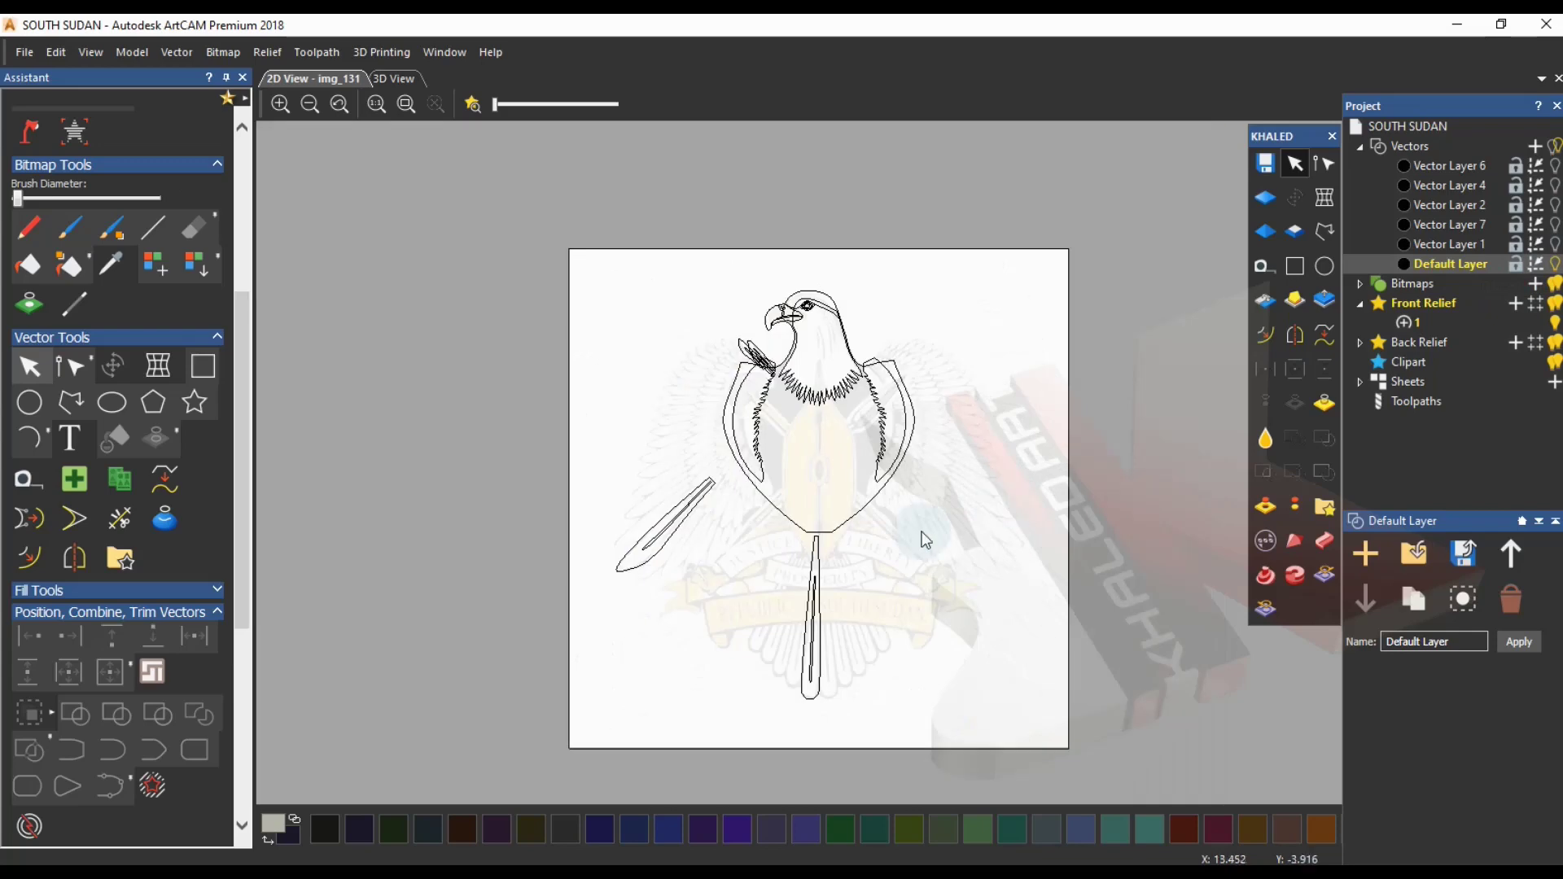
- Show all vector layers together, collapse the vector layer list and make relief layer 1 of Front Relief active
click(1556, 167)
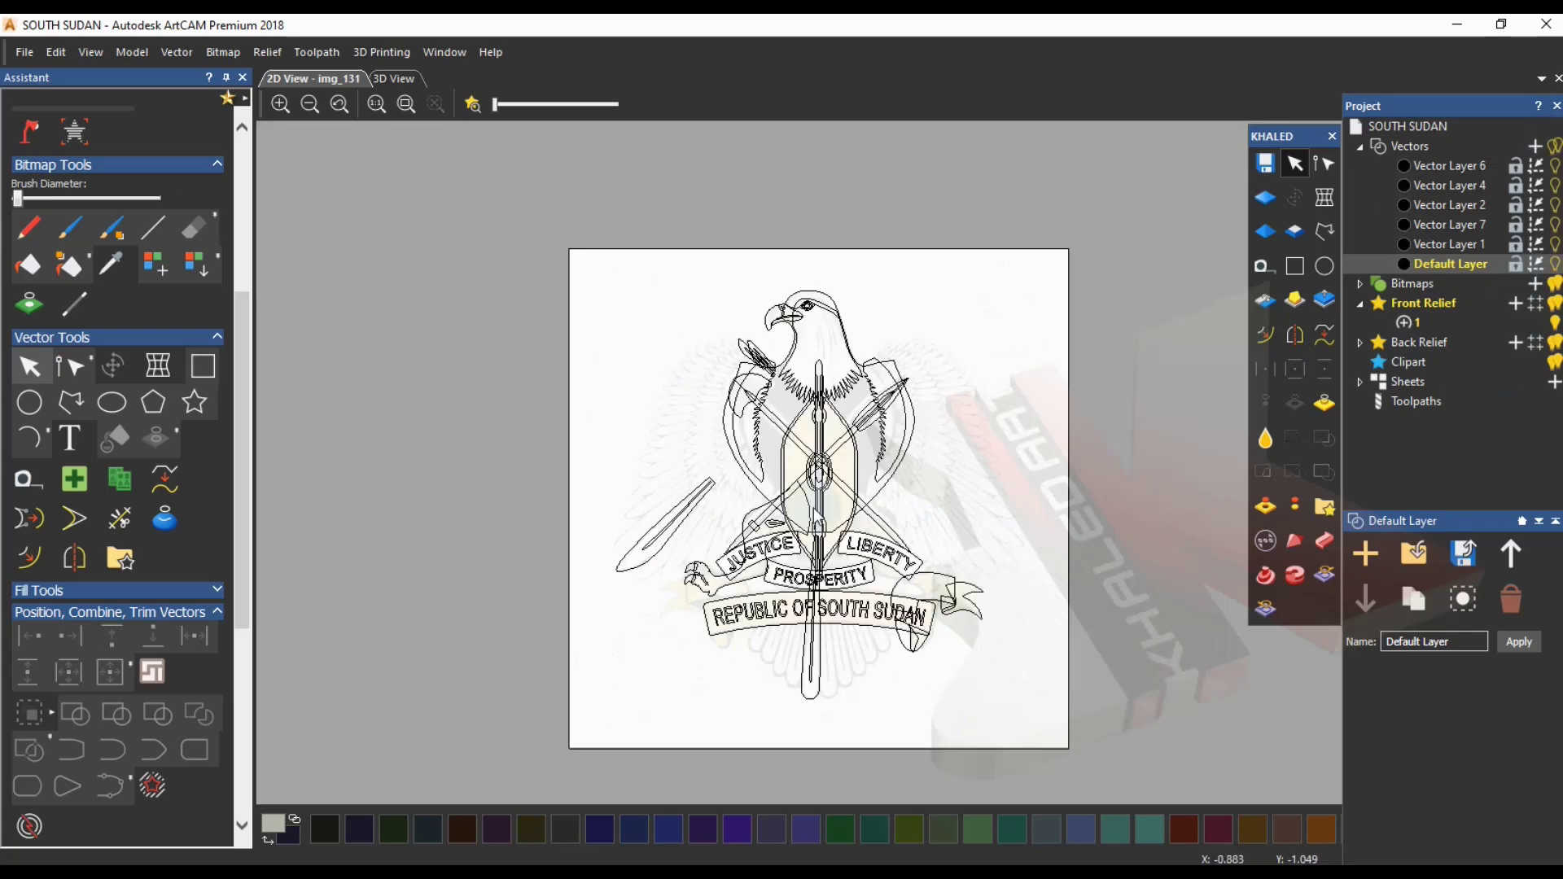
scroll(813, 503, up, 3)
middle_drag(763, 485, 624, 469)
scroll(778, 444, down, 3)
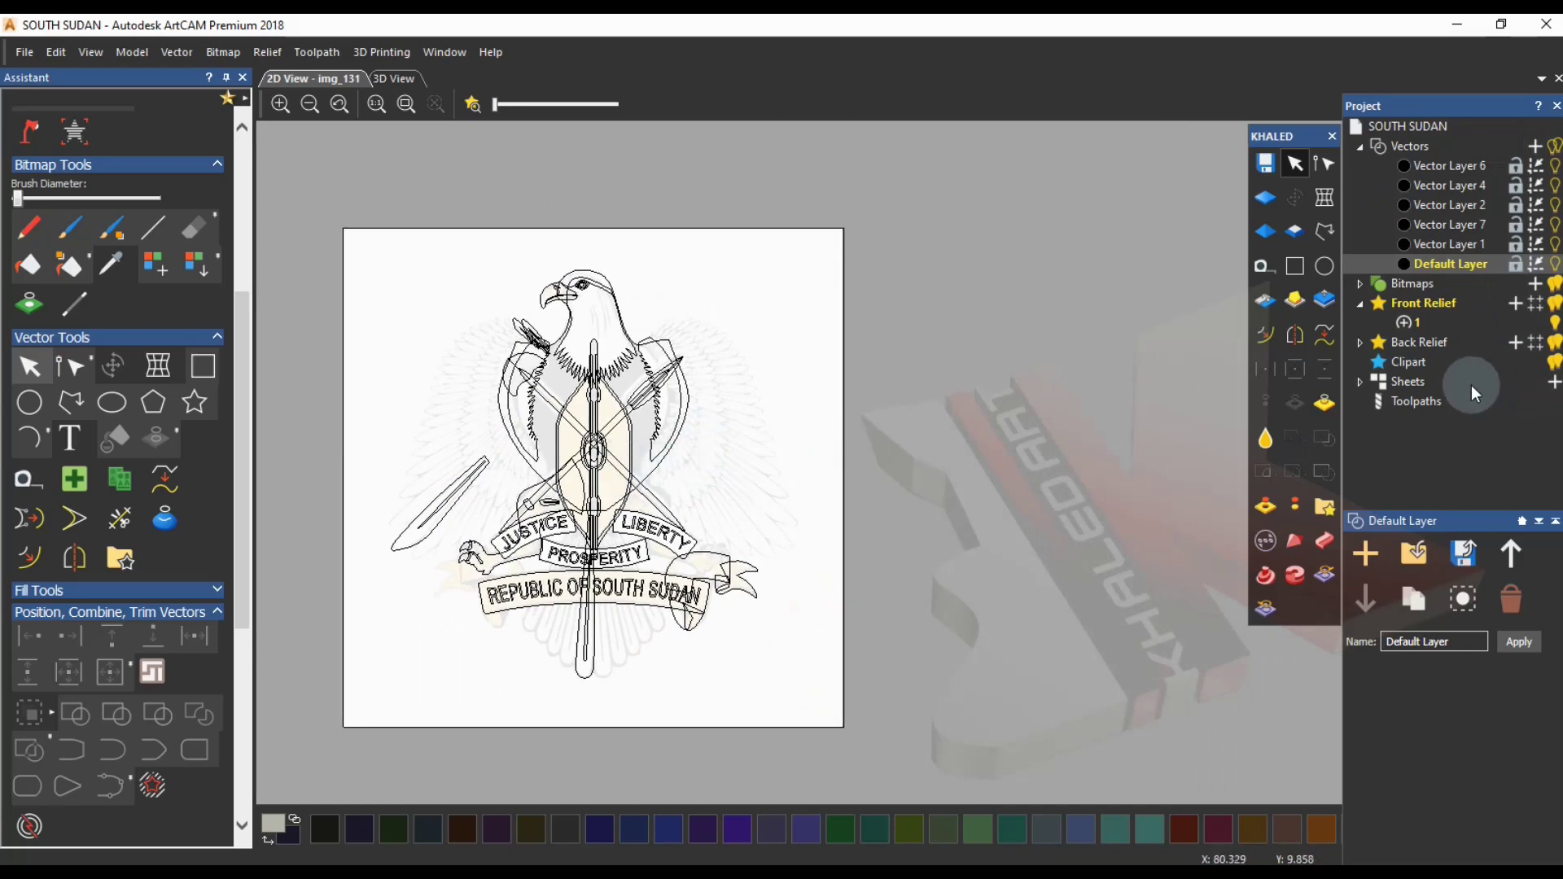
click(1374, 148)
click(1442, 205)
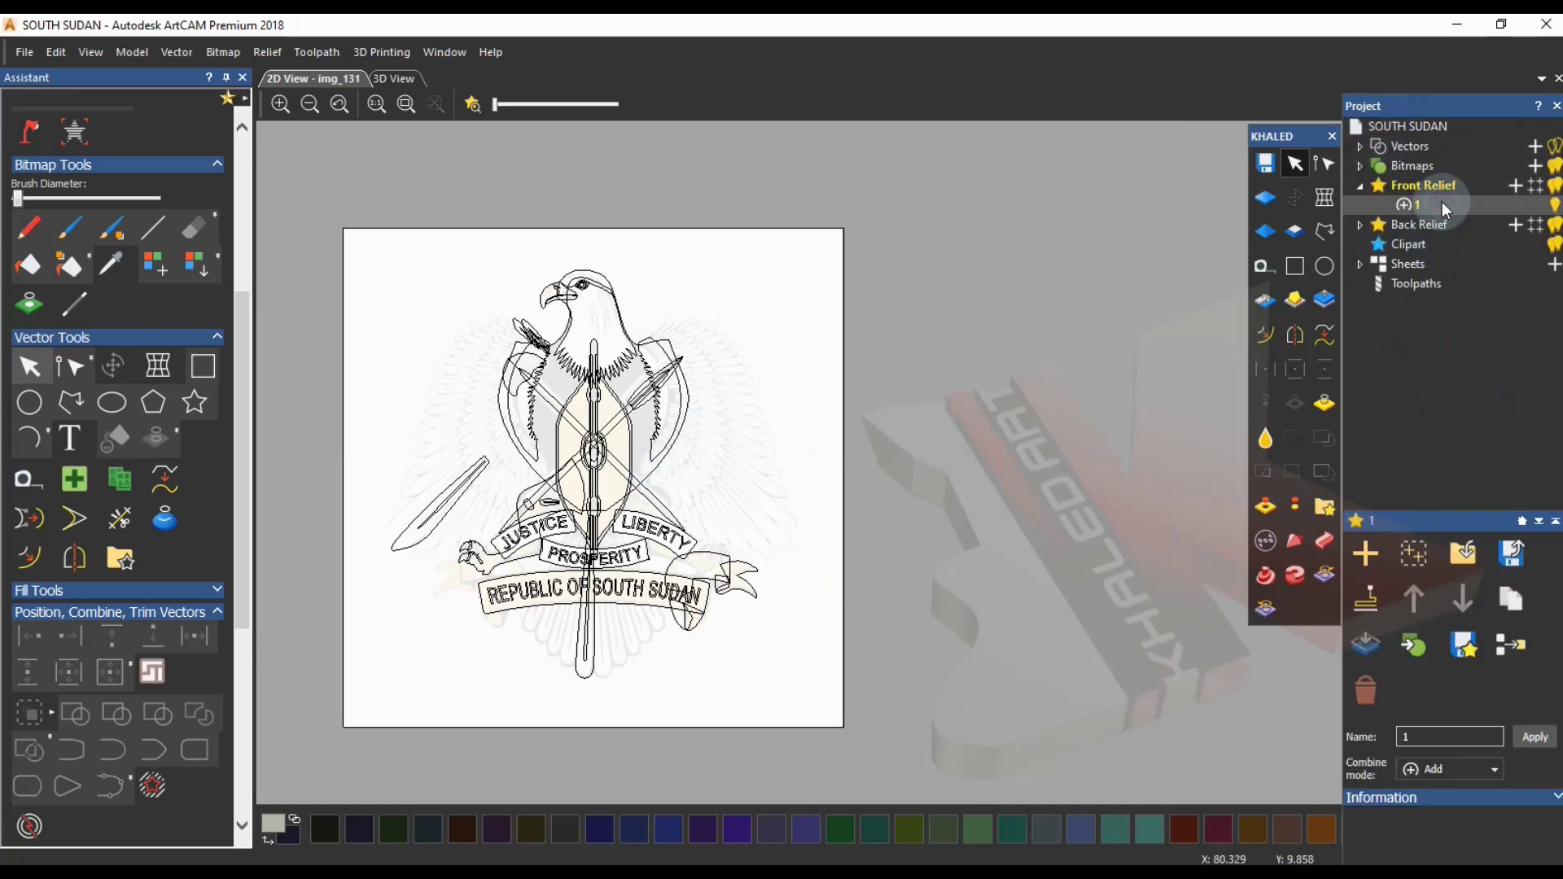